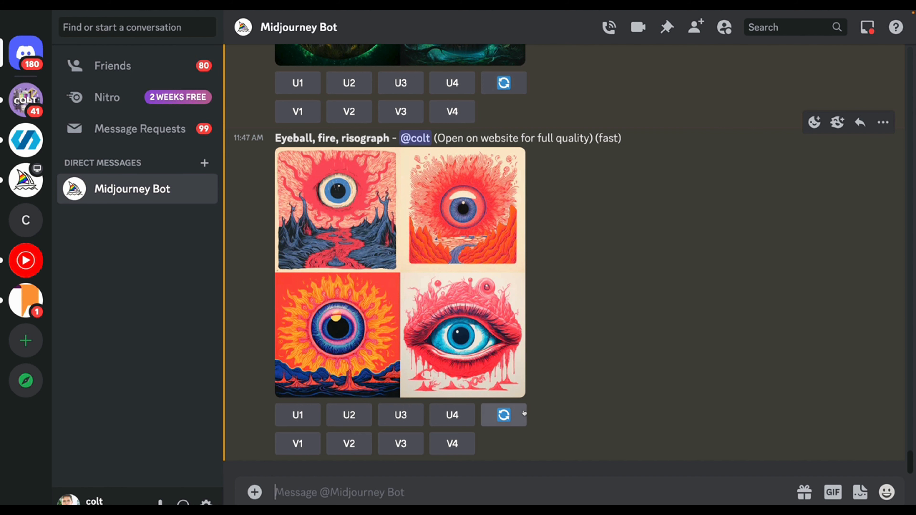
# Generate an image grid with the /imagine prompt "a forest of aspen trees, autumn, illustration".
pyautogui.write('/imagine')
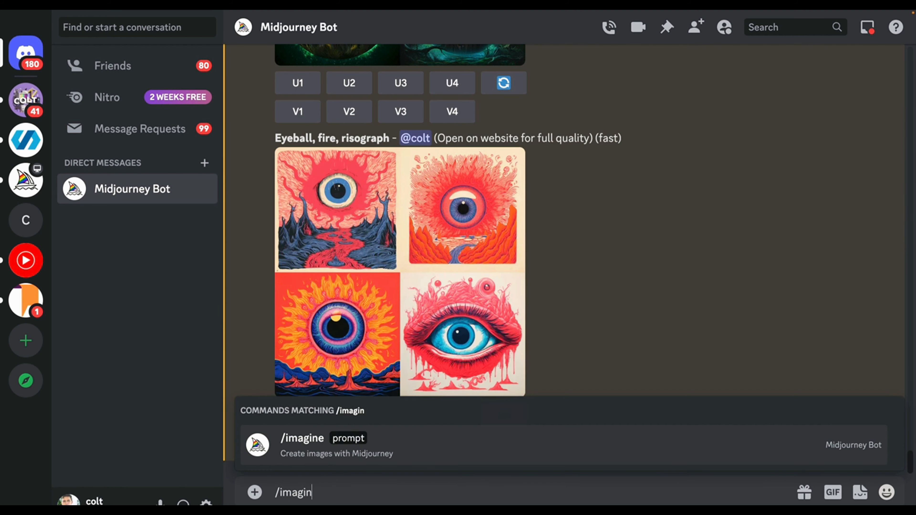
pyautogui.click(375, 451)
pyautogui.write('a f')
pyautogui.press('BackSpace')
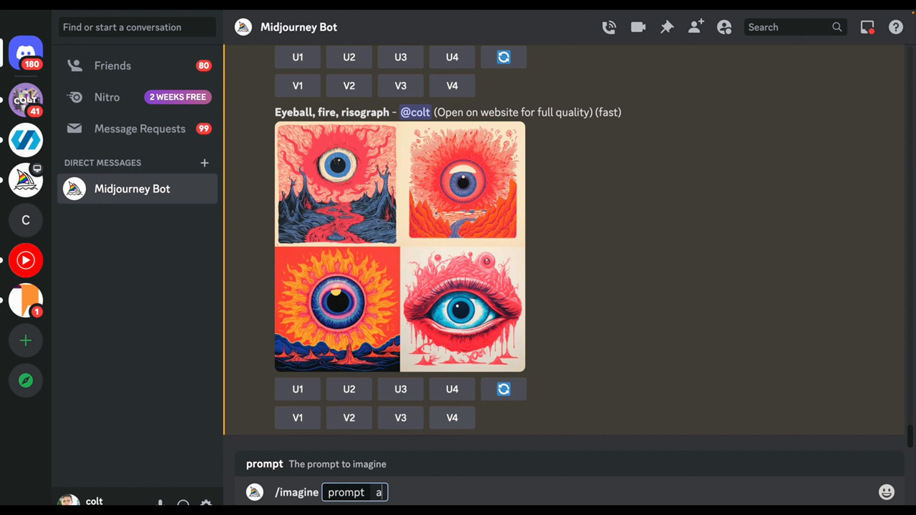
pyautogui.write('fore')
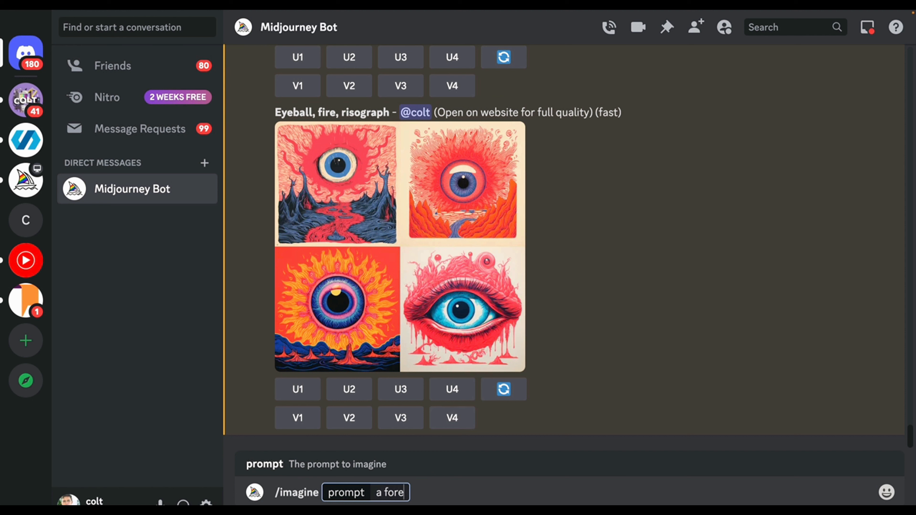
pyautogui.write('st of aspen trees,')
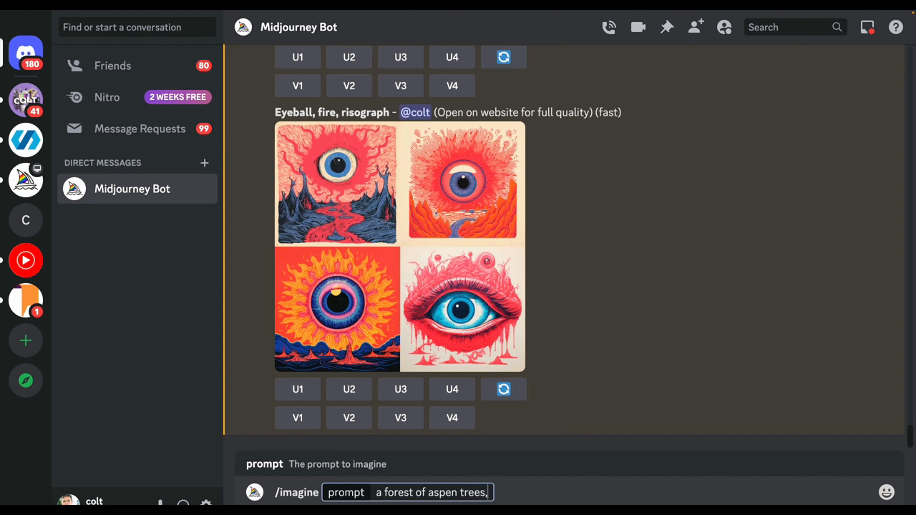
pyautogui.write(' autumn , illustration')
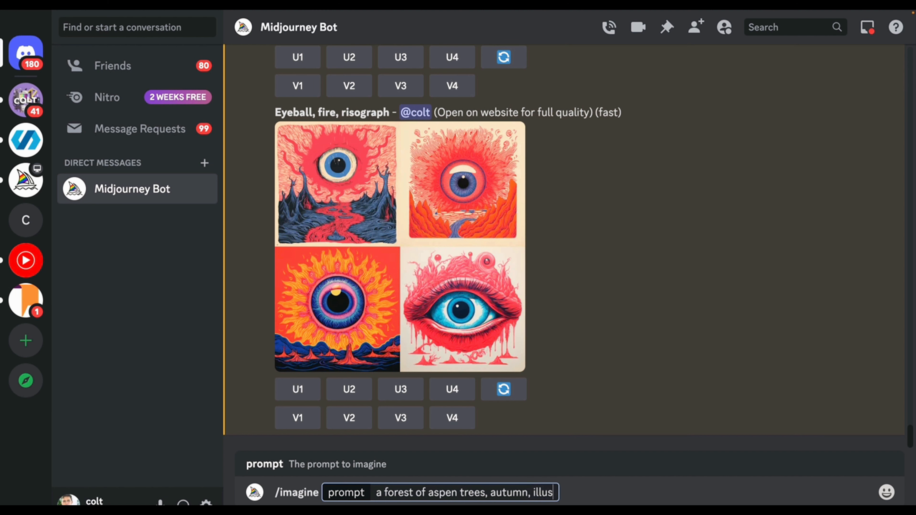
pyautogui.press('Return')
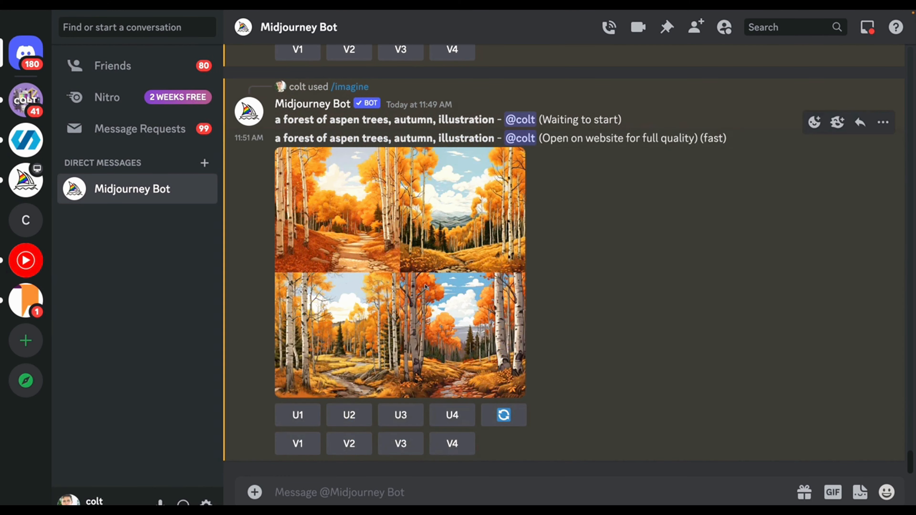
# Inspect the aspen forest grid enlarged and upscale its third image.
pyautogui.click(426, 286)
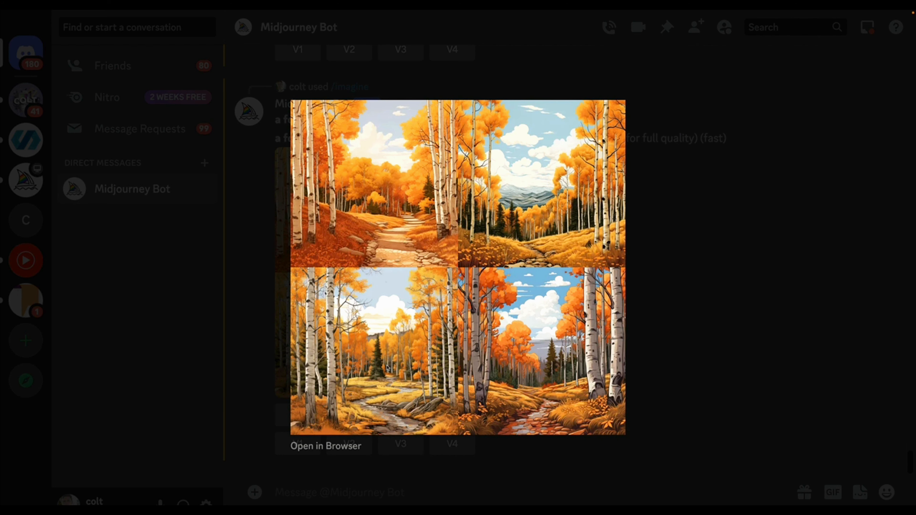
pyautogui.click(440, 480)
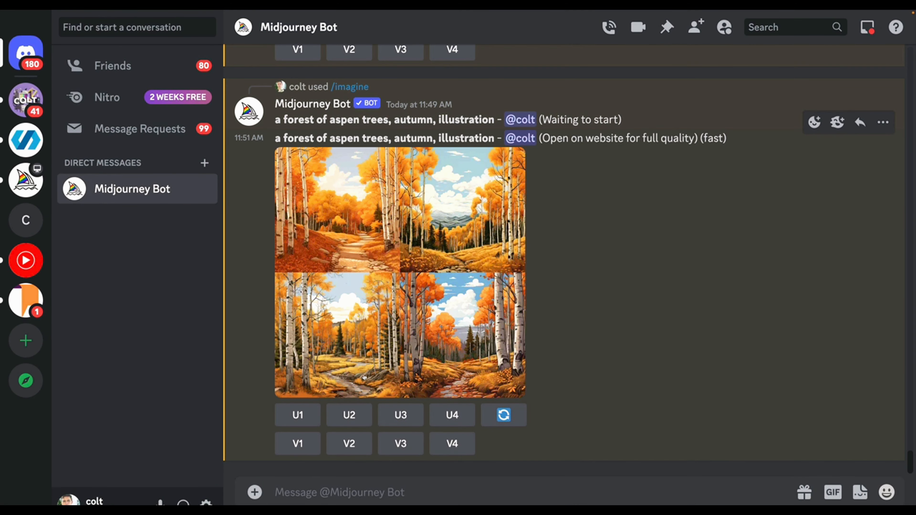
pyautogui.click(400, 415)
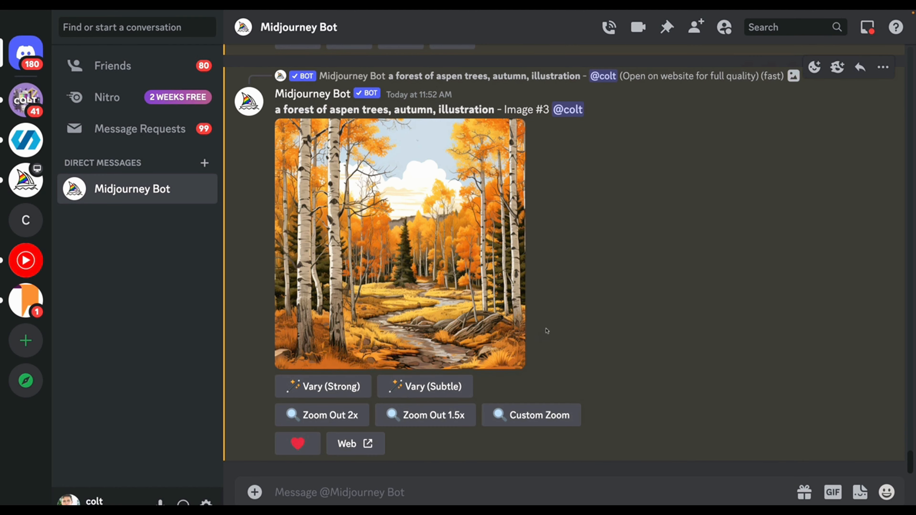
pyautogui.click(491, 299)
pyautogui.click(425, 437)
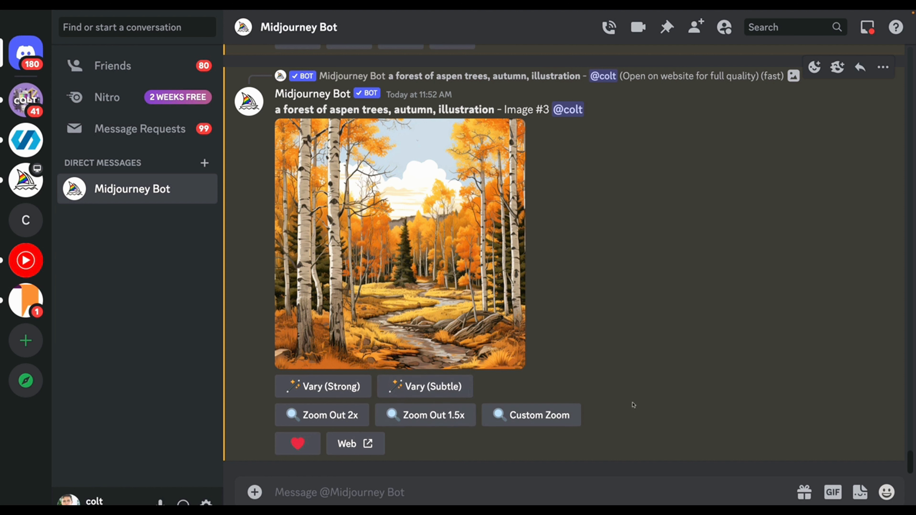
# Examine the prompt text and the --ar and --zoom parameters in the custom zoom form of the upscaled aspen image, and dismiss it.
pyautogui.click(559, 419)
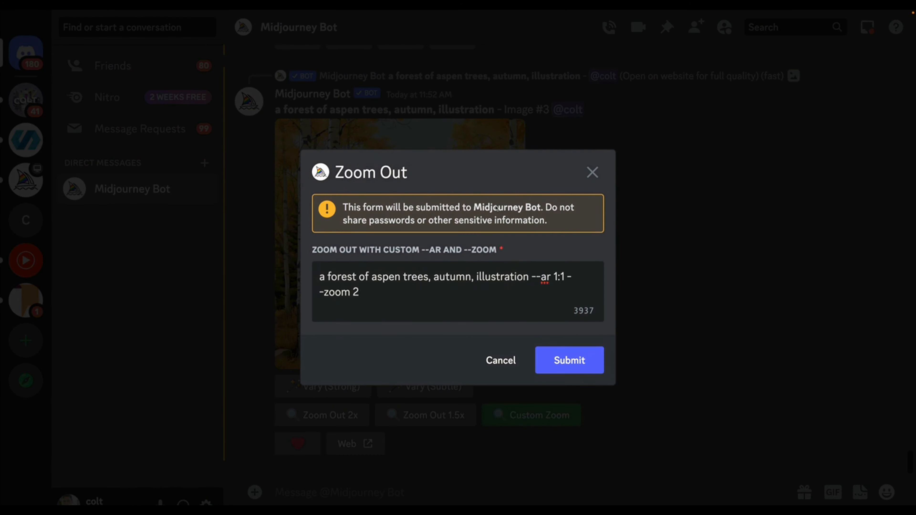
pyautogui.click(493, 276)
pyautogui.moveTo(319, 277); pyautogui.dragTo(567, 276)
pyautogui.click(552, 278)
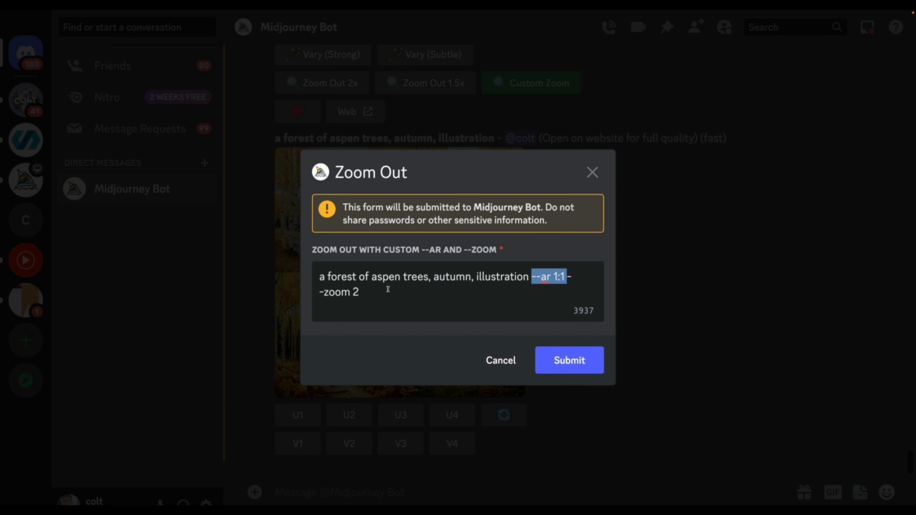
pyautogui.moveTo(366, 293); pyautogui.dragTo(312, 292)
pyautogui.click(370, 291)
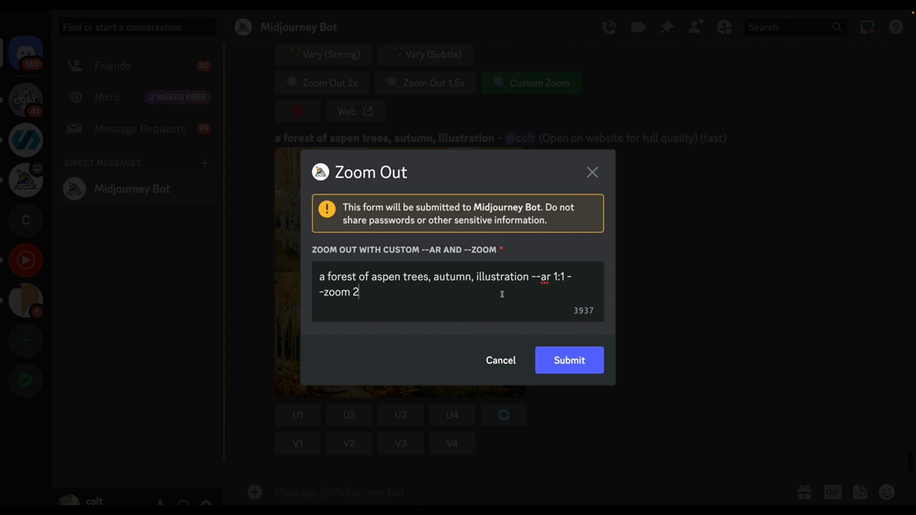
pyautogui.click(593, 173)
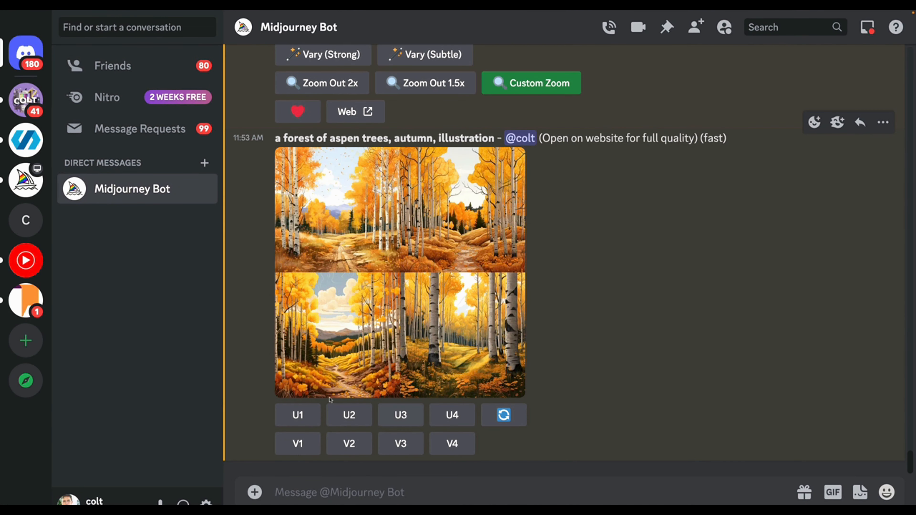
# Replace the prompt text in the aspen image's custom zoom form with "framed print on the wall of a modern living room".
pyautogui.scroll(5, 438, 262)
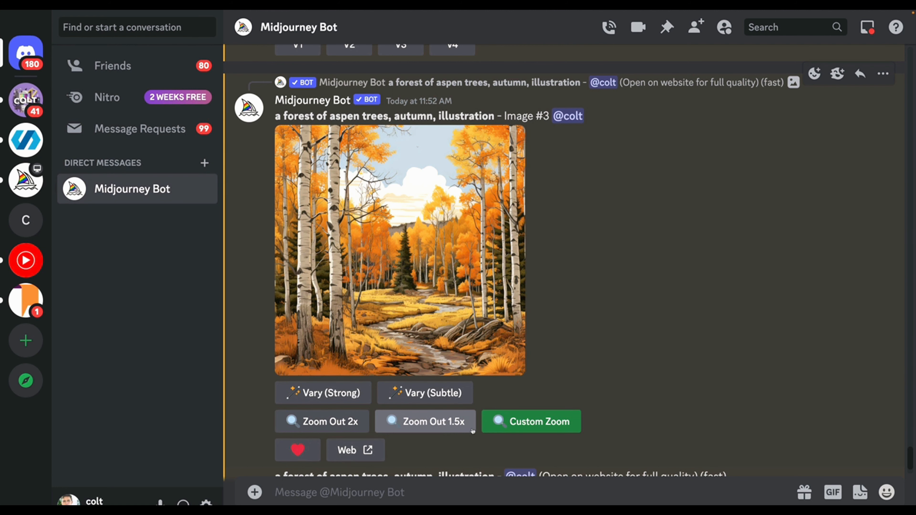
pyautogui.click(526, 425)
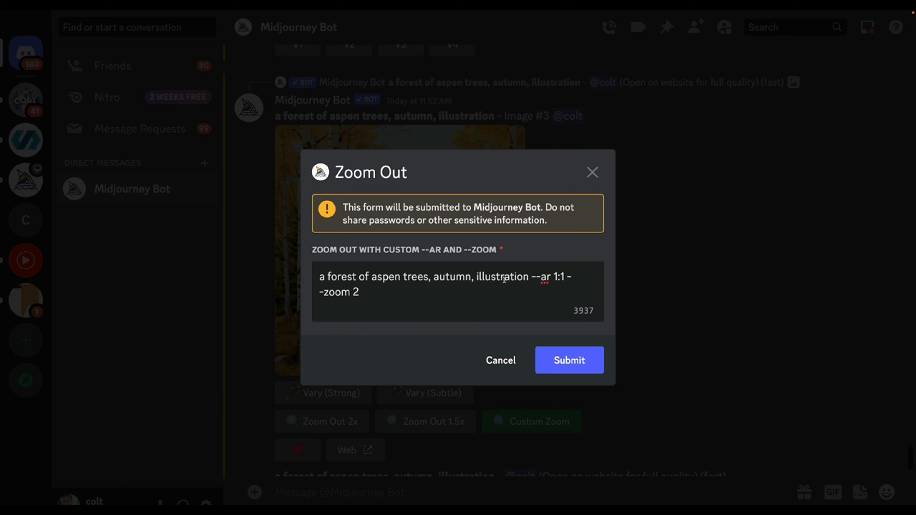
pyautogui.moveTo(529, 277); pyautogui.dragTo(343, 261)
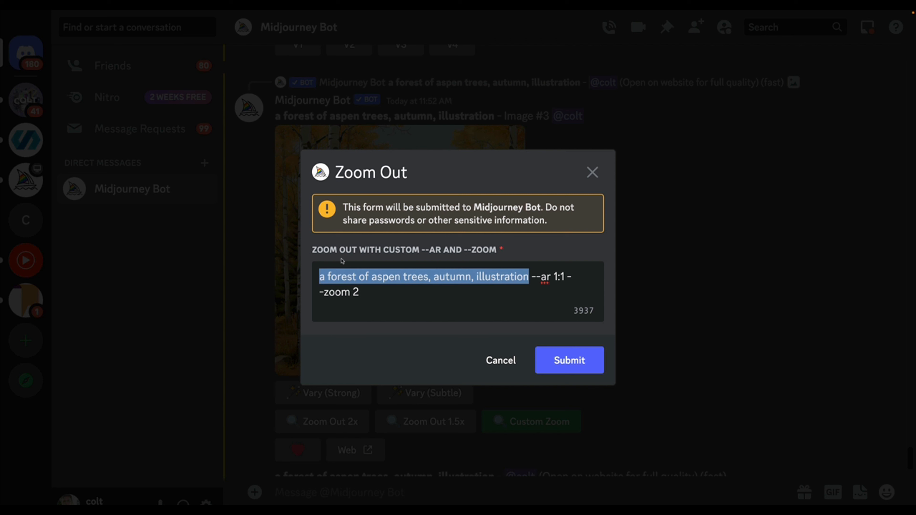
pyautogui.press('BackSpace')
pyautogui.write('framed p')
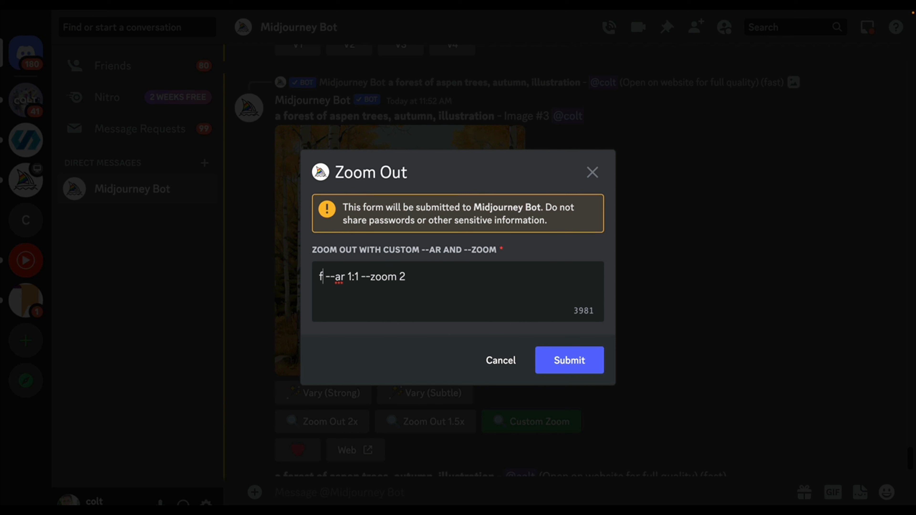
pyautogui.write('rint on the wall of a mod')
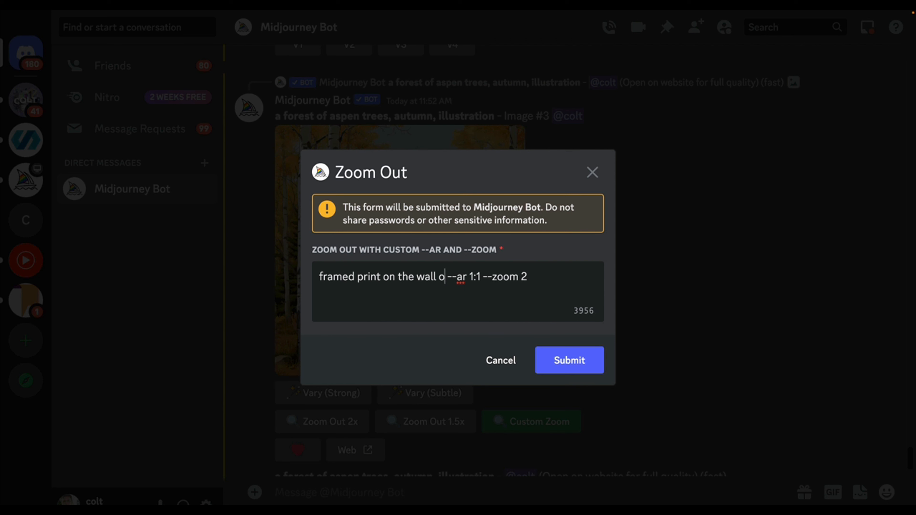
pyautogui.write('ern living room')
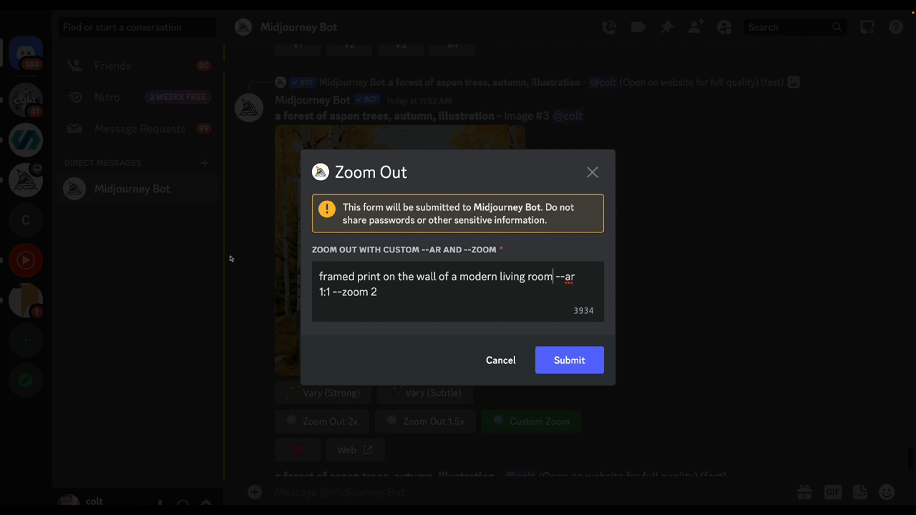
# Check the --ar 1:1 and --zoom 2 parameters and submit the custom zoom for the framed print.
pyautogui.moveTo(386, 292); pyautogui.dragTo(346, 292)
pyautogui.click(420, 291)
pyautogui.click(577, 277)
pyautogui.moveTo(577, 277); pyautogui.dragTo(556, 277)
pyautogui.click(401, 290)
pyautogui.click(585, 360)
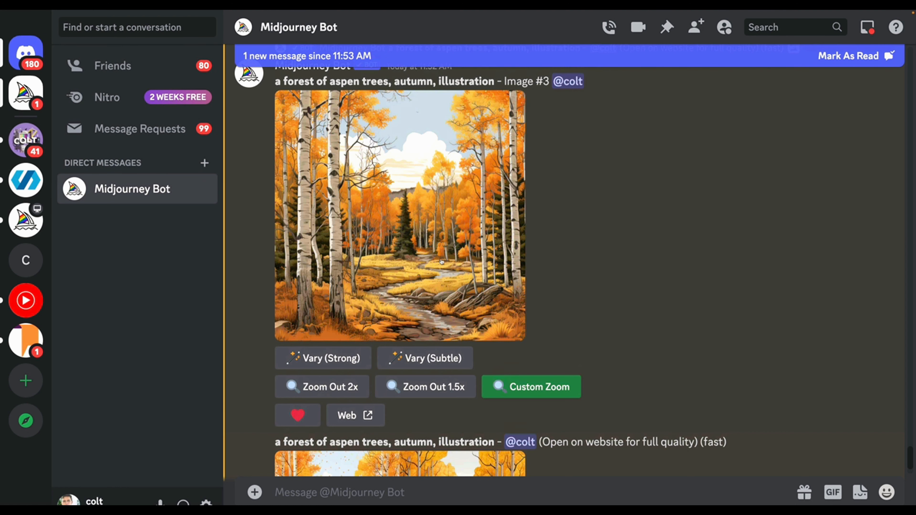
# View the framed print grid enlarged and upscale its second image.
pyautogui.scroll(-10, 469, 282)
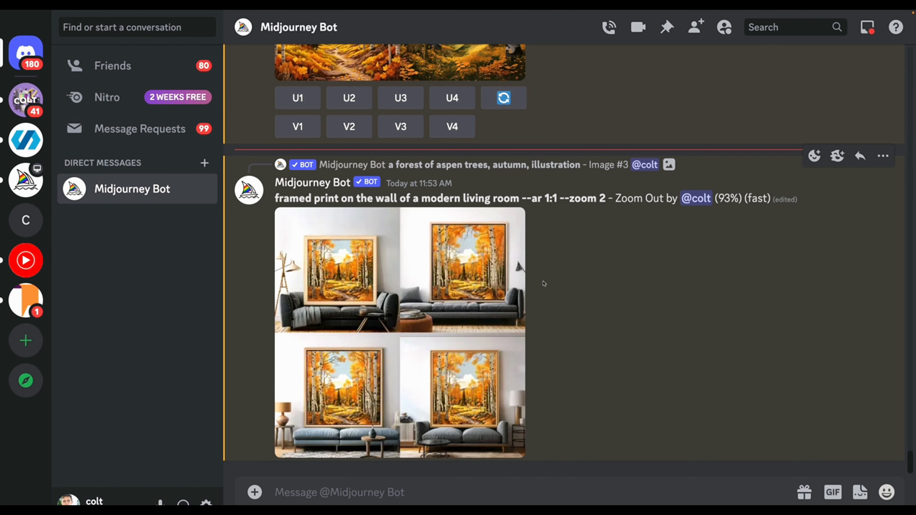
pyautogui.click(449, 251)
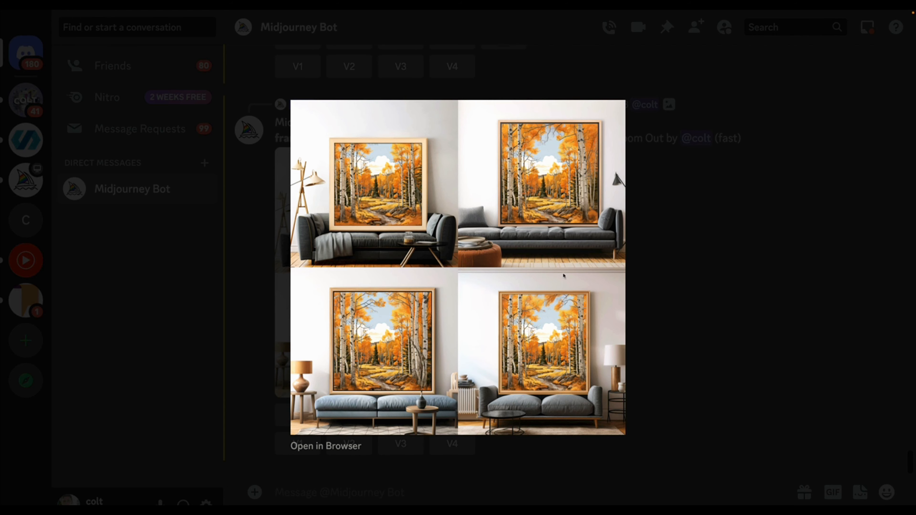
pyautogui.click(660, 244)
pyautogui.click(362, 419)
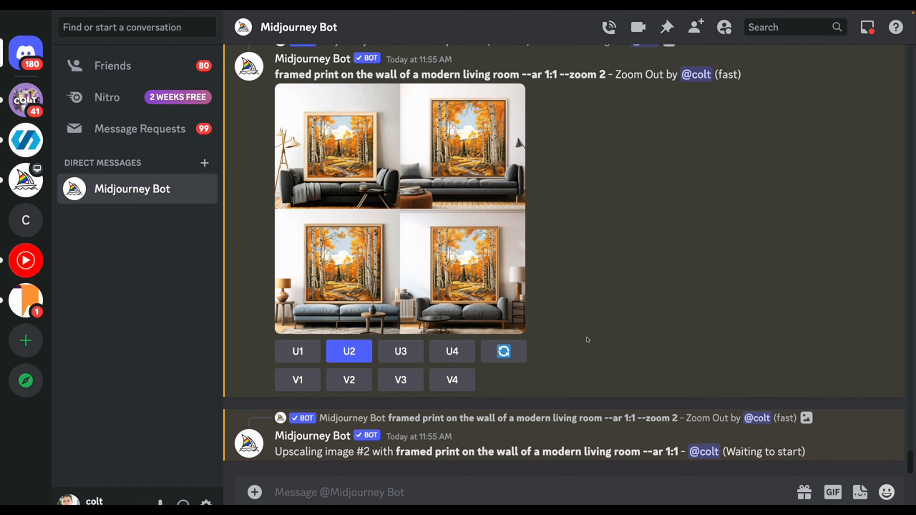
# Set the aspect ratio to 3:2 in the custom zoom form of the upscaled framed print image.
pyautogui.click(546, 416)
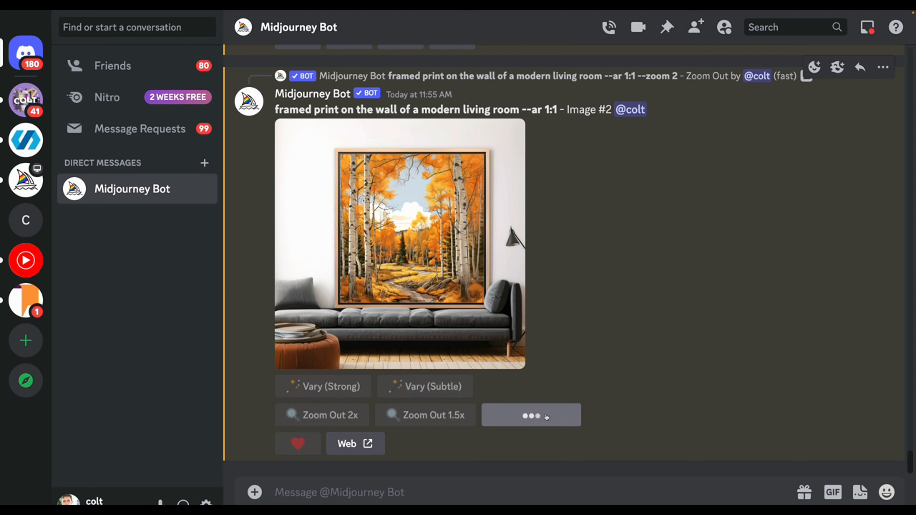
pyautogui.click(332, 292)
pyautogui.press('BackSpace')
pyautogui.press('BackSpace')
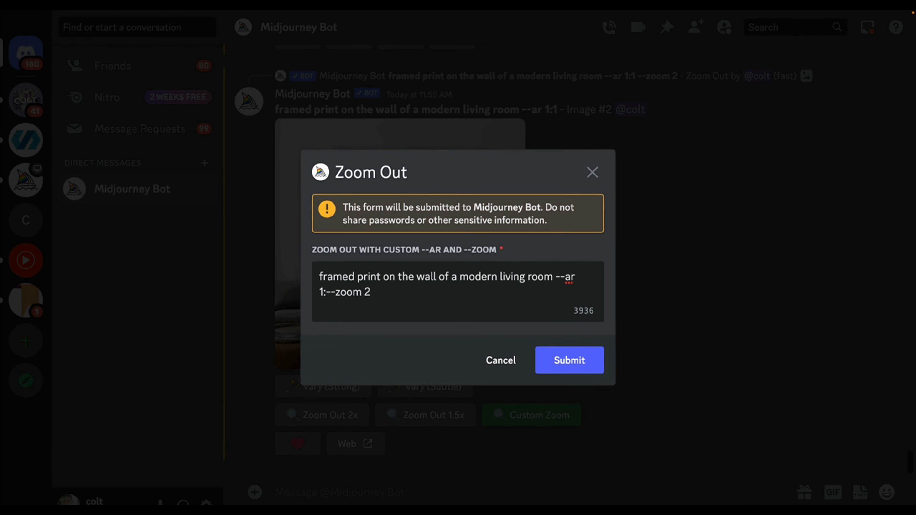
pyautogui.press('BackSpace')
pyautogui.press('BackSpace')
pyautogui.write('3:2')
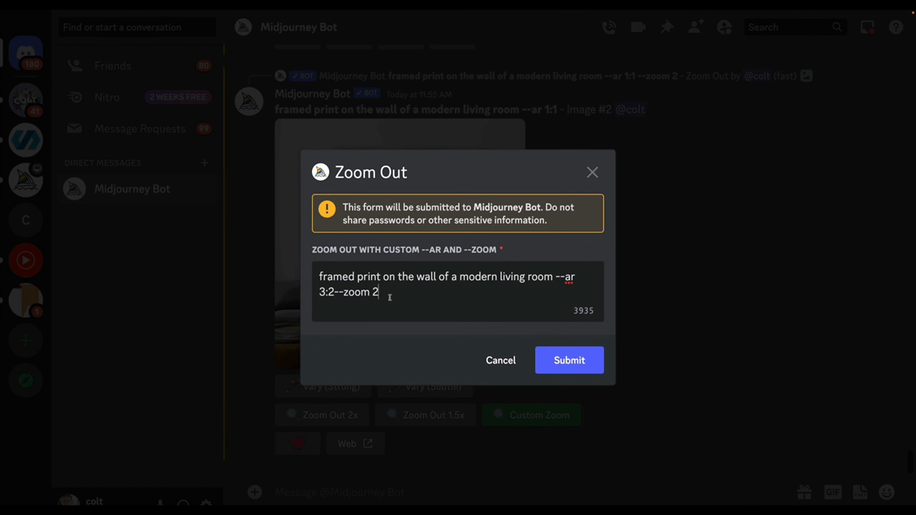
# Try to submit the 3:2 custom zoom with the zoom value re-entered as 2.
pyautogui.moveTo(380, 292)
pyautogui.mouseDown()
pyautogui.moveTo(341, 292)
pyautogui.moveTo(393, 296)
pyautogui.mouseUp()
pyautogui.click(372, 291)
pyautogui.press('BackSpace')
pyautogui.write('1')
pyautogui.press('BackSpace')
pyautogui.write('2')
pyautogui.click(572, 353)
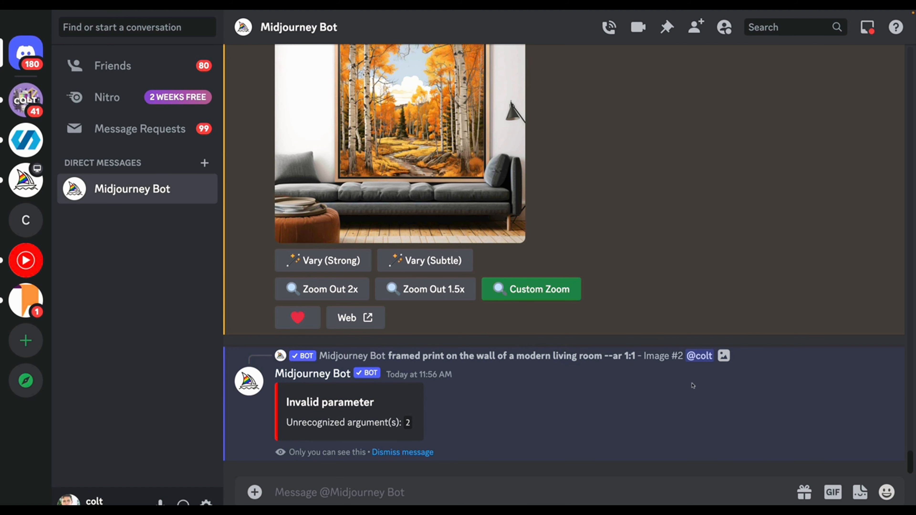
# Custom zoom the upscaled framed print image again with the parameters --ar 3:2 --zoom 2.
pyautogui.click(483, 289)
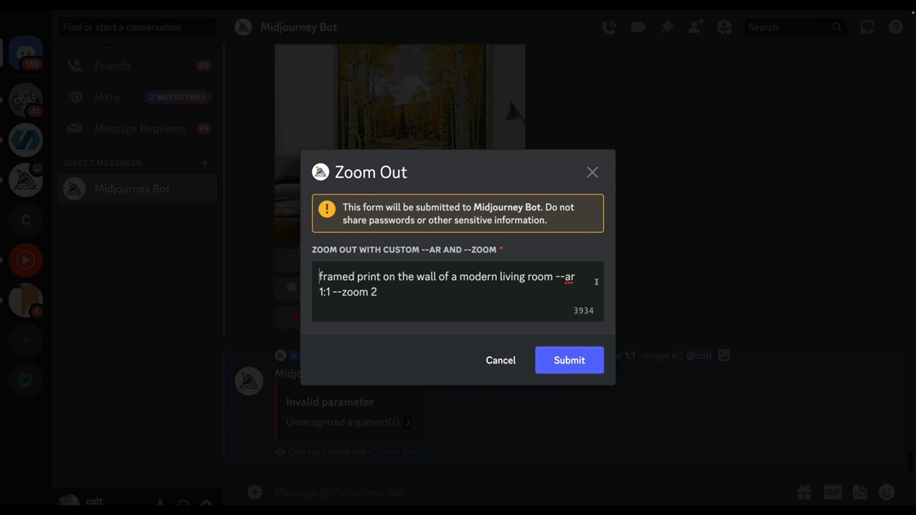
pyautogui.click(384, 293)
pyautogui.press('BackSpace')
pyautogui.write('3')
pyautogui.click(334, 293)
pyautogui.press('BackSpace')
pyautogui.write('2')
pyautogui.click(567, 360)
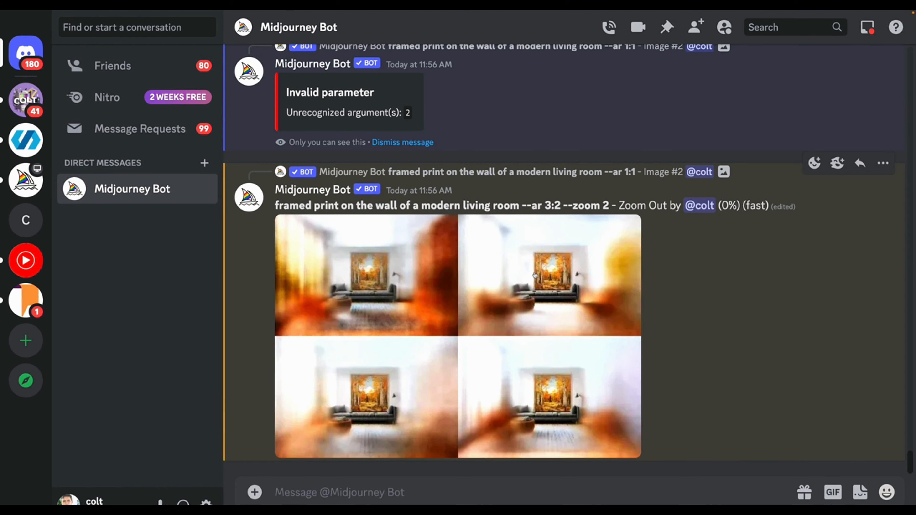
# Examine the 3:2 zoomed-out living room grid, its zoom parameter and the original aspen image for comparison.
pyautogui.click(535, 275)
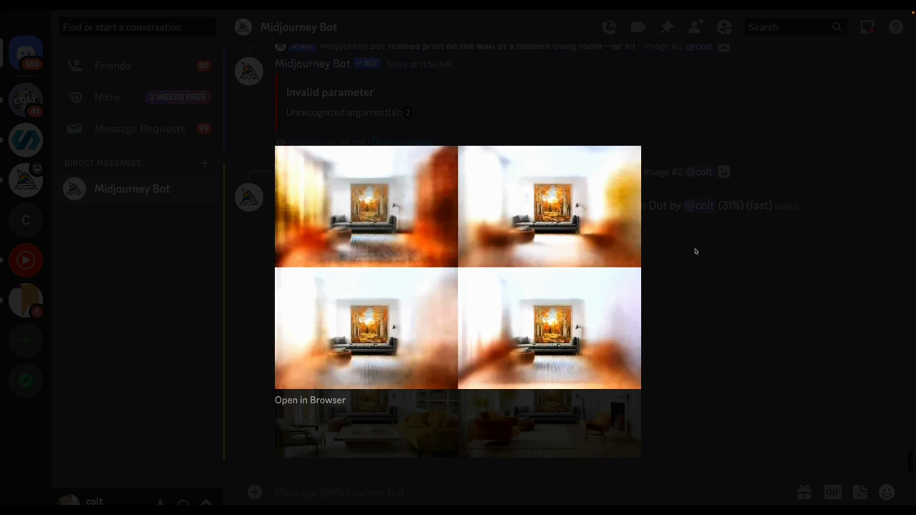
pyautogui.click(696, 251)
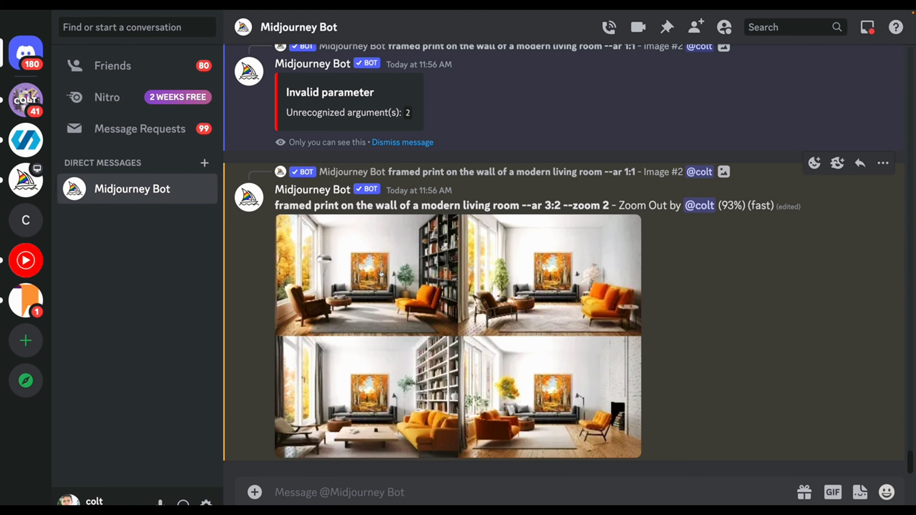
pyautogui.scroll(8, 380, 273)
pyautogui.scroll(15, 380, 273)
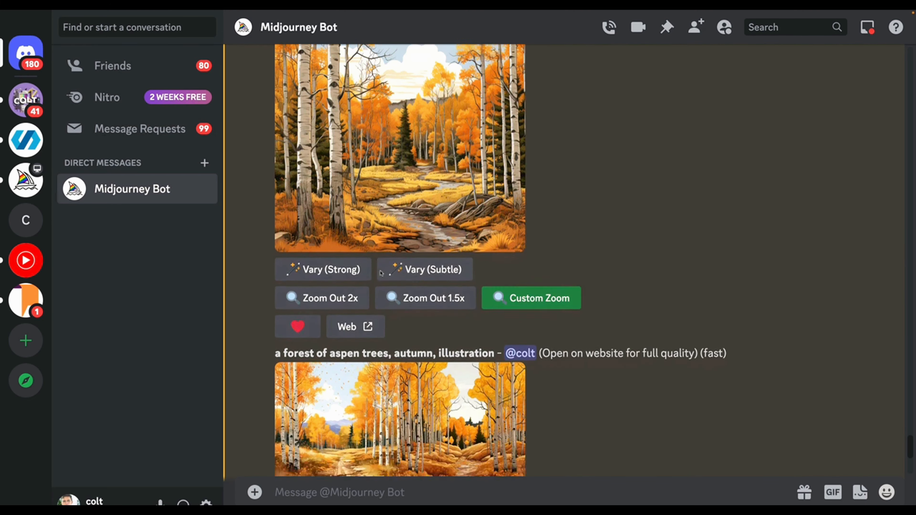
pyautogui.scroll(-20, 443, 340)
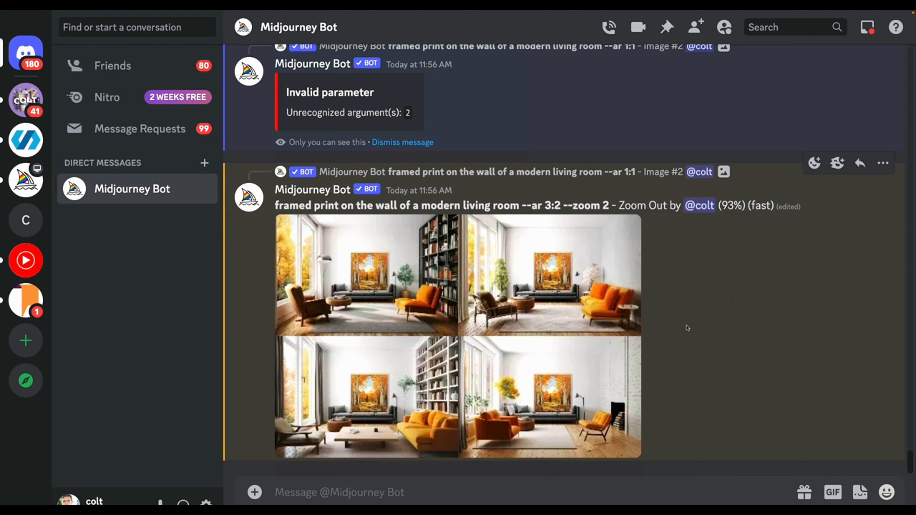
pyautogui.moveTo(573, 205); pyautogui.dragTo(615, 206)
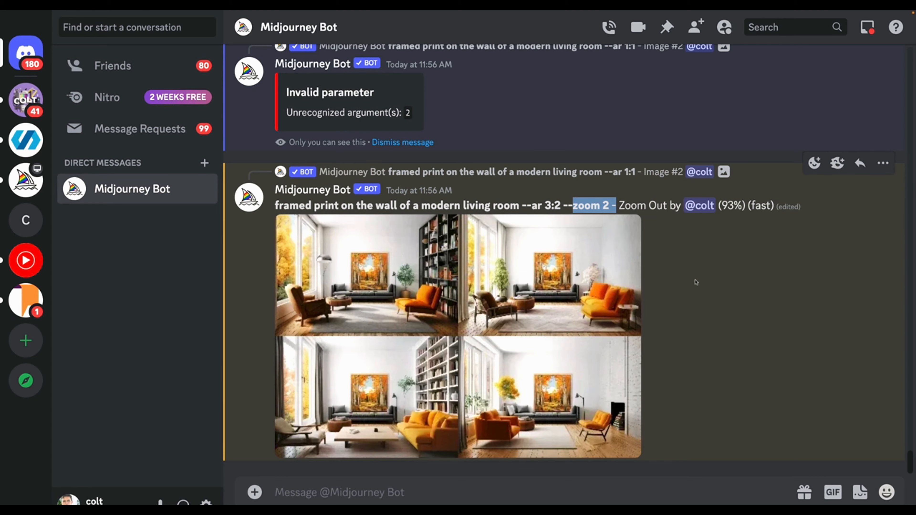
# Inspect the enlarged fantasy wizard portrait grid and upscale its third image.
pyautogui.click(462, 238)
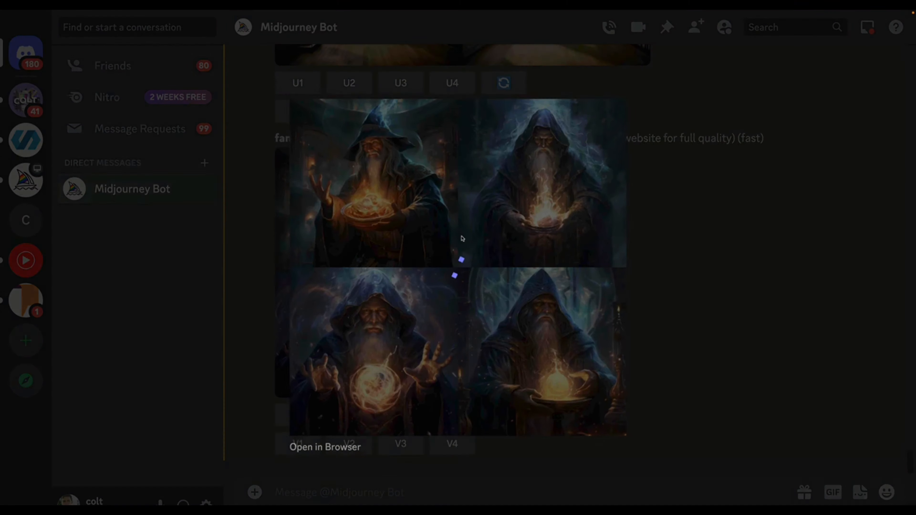
pyautogui.click(665, 289)
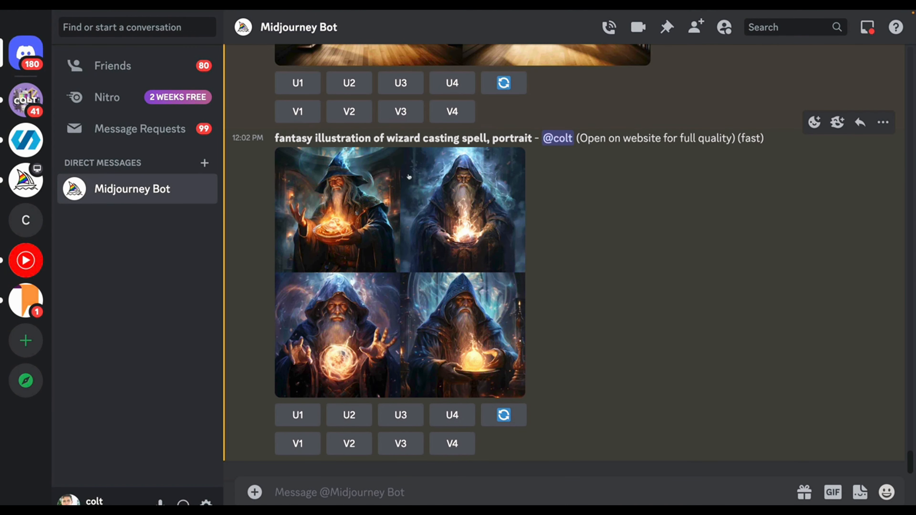
pyautogui.click(463, 234)
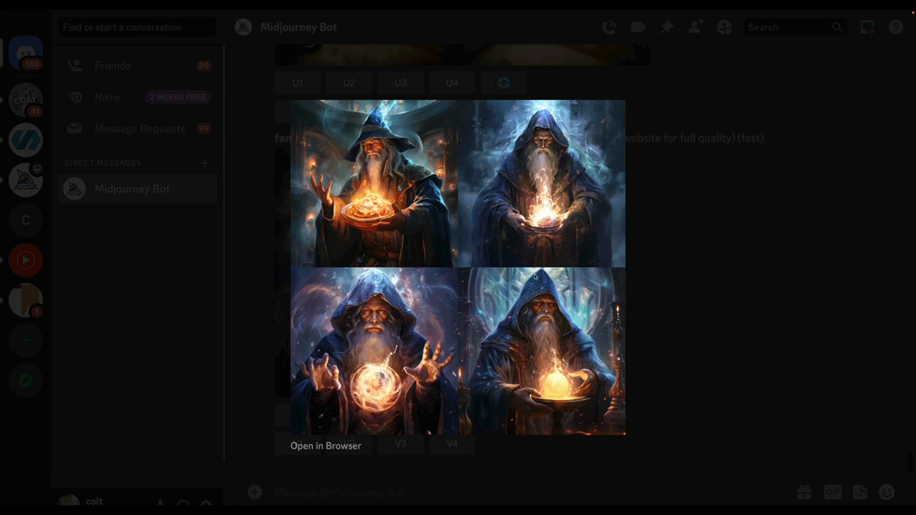
pyautogui.click(718, 325)
pyautogui.click(401, 415)
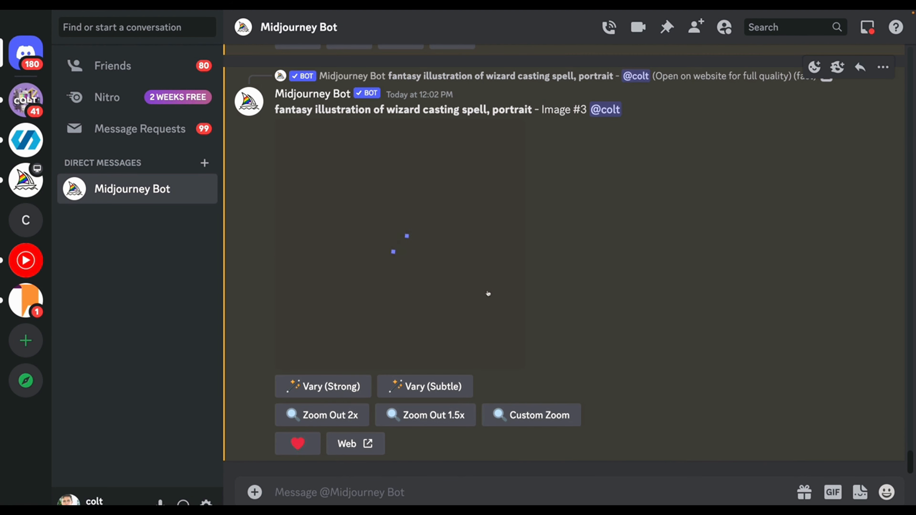
# Custom zoom the upscaled wizard image with the prompt "glowing sphere on bookshelf --ar 1:1 --zoom 2".
pyautogui.click(549, 424)
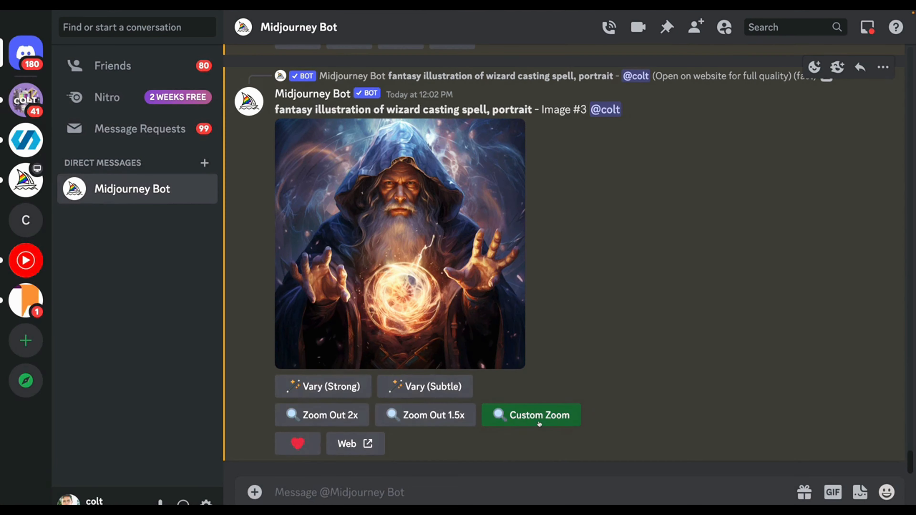
pyautogui.click(540, 418)
pyautogui.moveTo(390, 292); pyautogui.dragTo(371, 293)
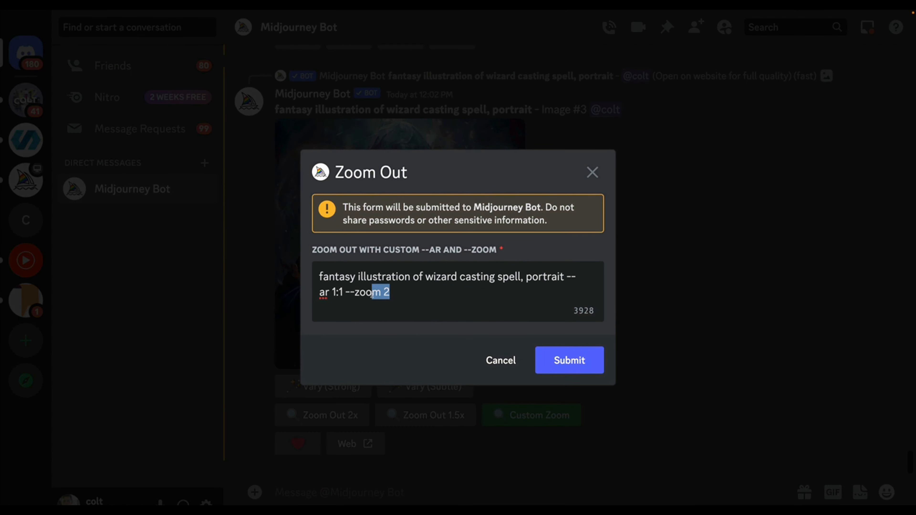
pyautogui.click(410, 303)
pyautogui.moveTo(563, 276); pyautogui.dragTo(319, 276)
pyautogui.write('h')
pyautogui.press('BackSpace')
pyautogui.write('glowing sphere on')
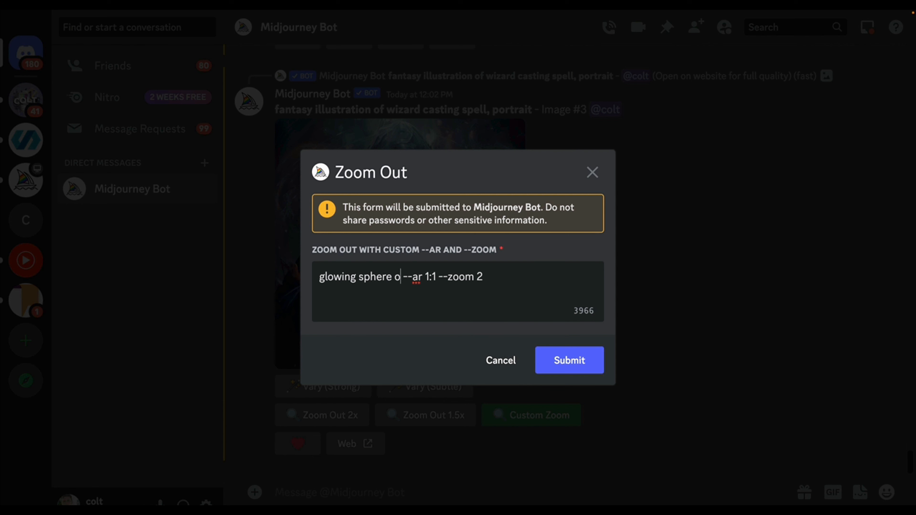
pyautogui.write(' bookshelf')
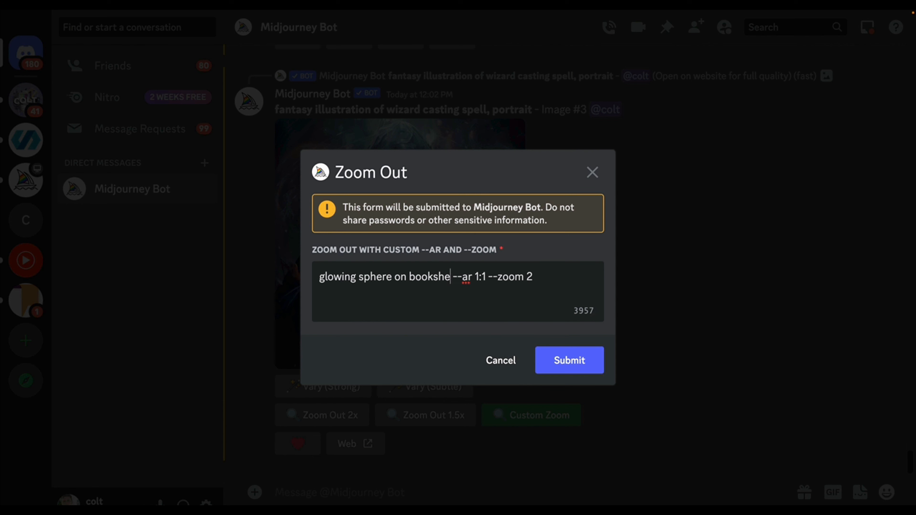
pyautogui.press('Return')
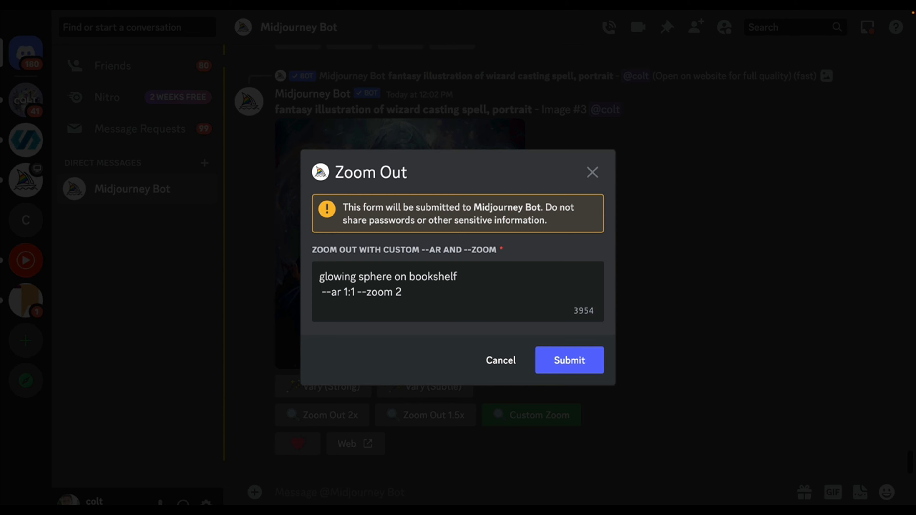
pyautogui.press('BackSpace')
pyautogui.click(580, 346)
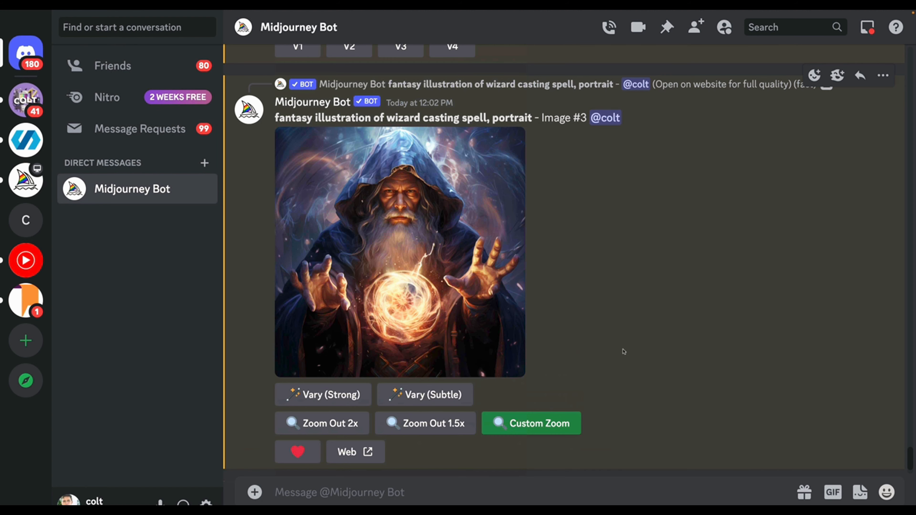
# Examine the original wizard portrait grid and the zoomed-out glowing sphere on bookshelf grid at enlarged size for comparison.
pyautogui.scroll(10, 623, 352)
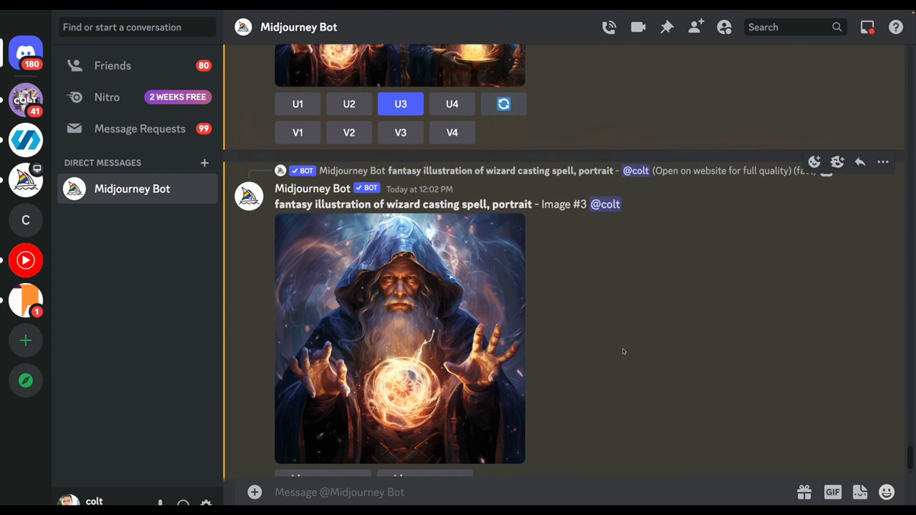
pyautogui.click(468, 294)
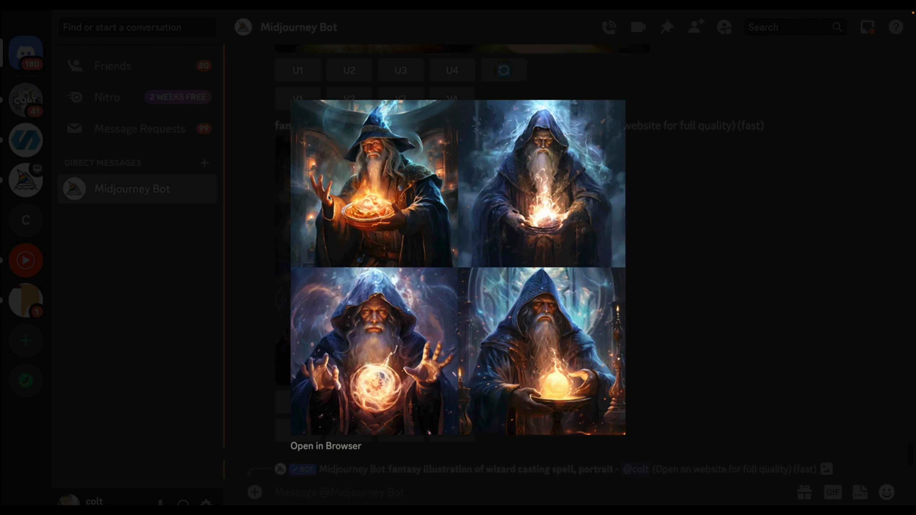
pyautogui.click(758, 352)
pyautogui.scroll(-5, 596, 311)
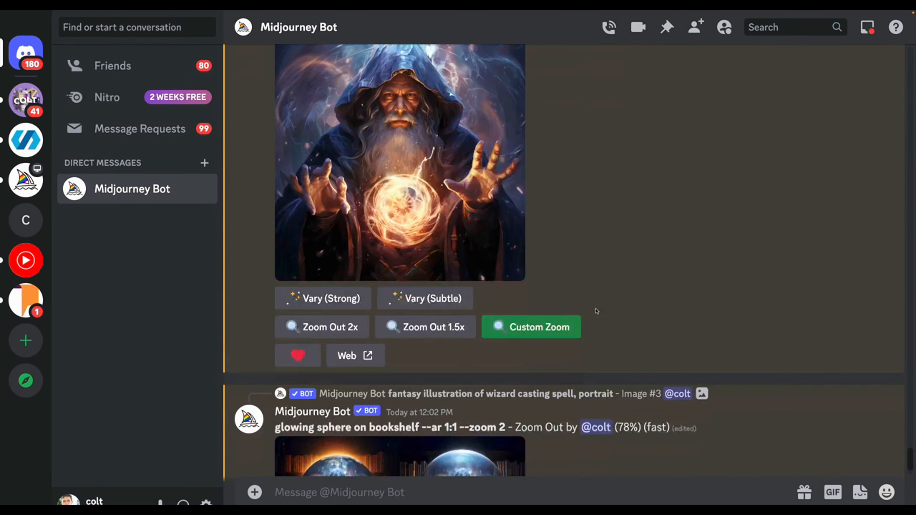
pyautogui.scroll(-5, 595, 311)
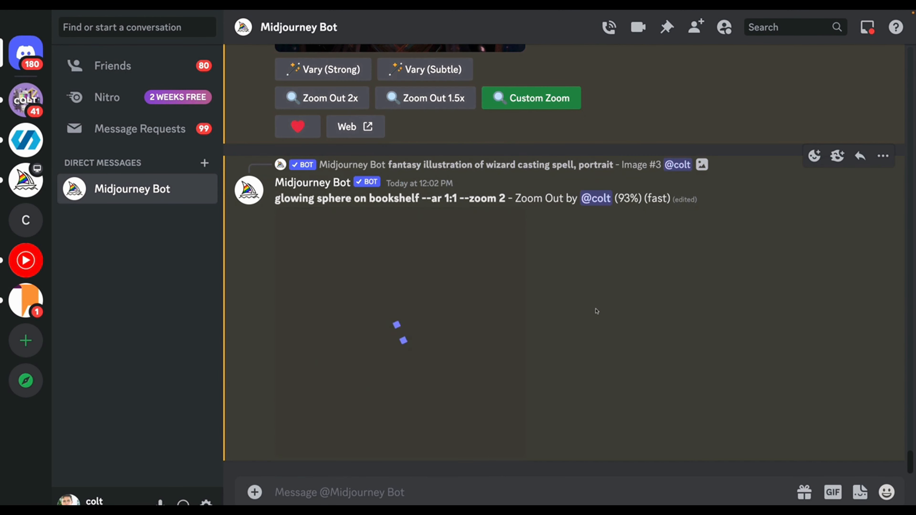
pyautogui.click(434, 291)
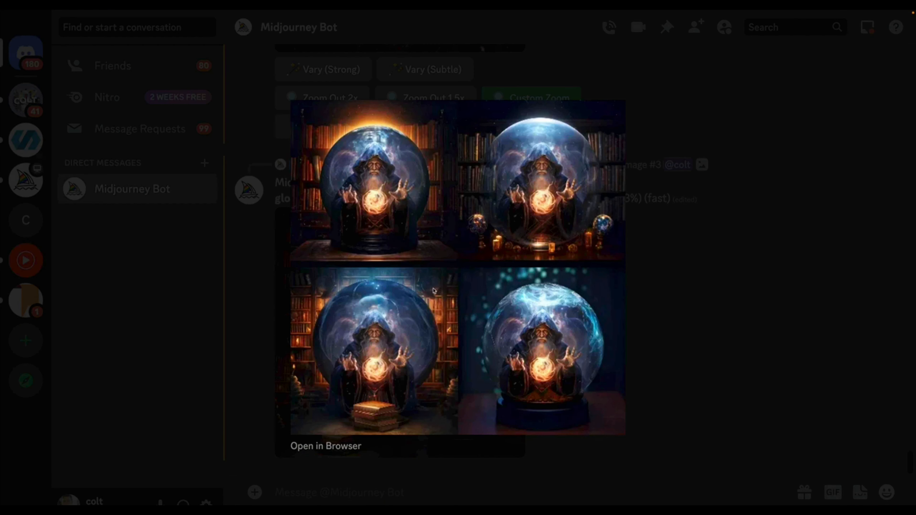
pyautogui.click(733, 411)
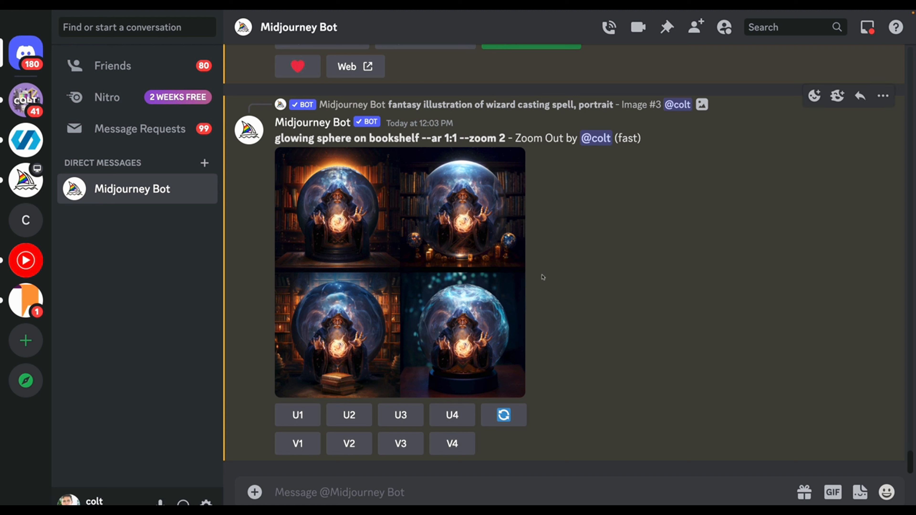
pyautogui.click(443, 255)
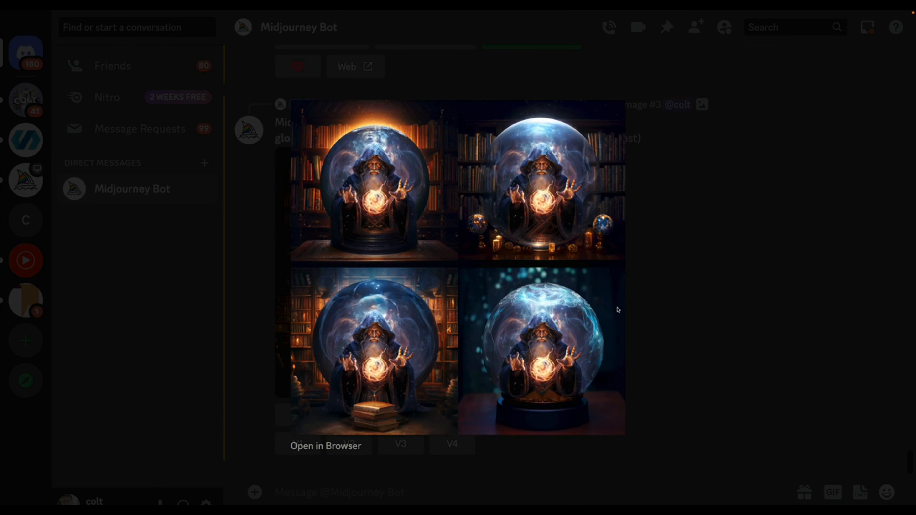
pyautogui.click(651, 330)
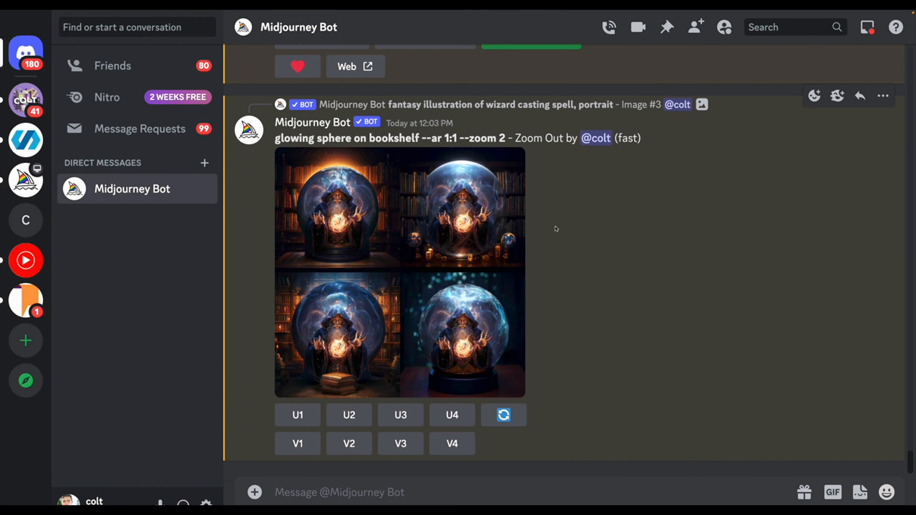
pyautogui.click(323, 210)
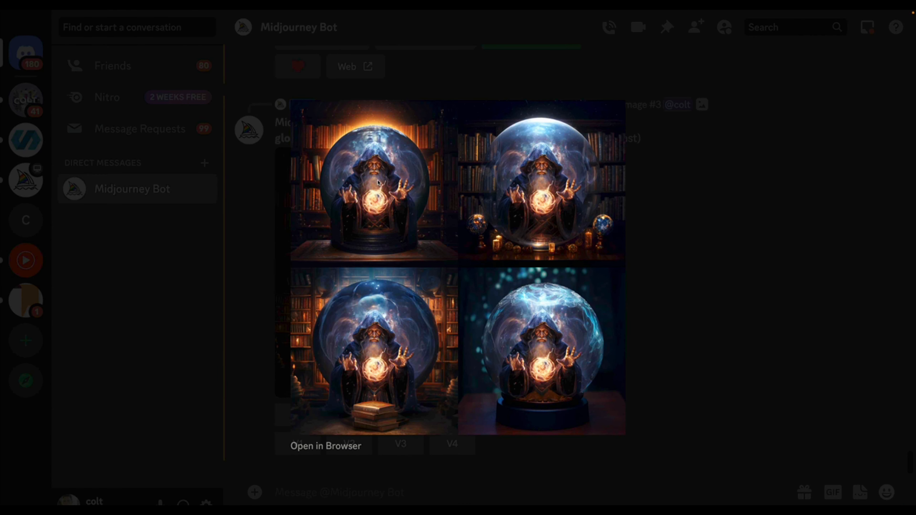
pyautogui.click(650, 308)
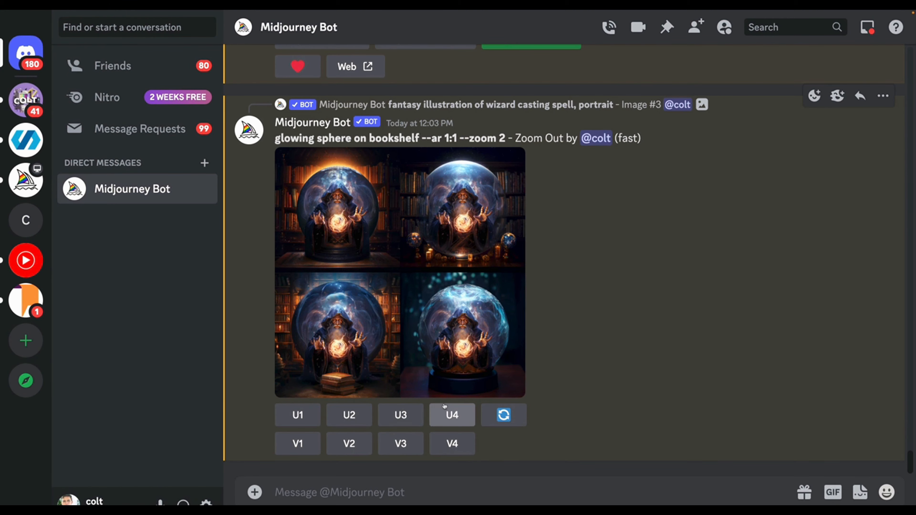
pyautogui.scroll(5, 684, 277)
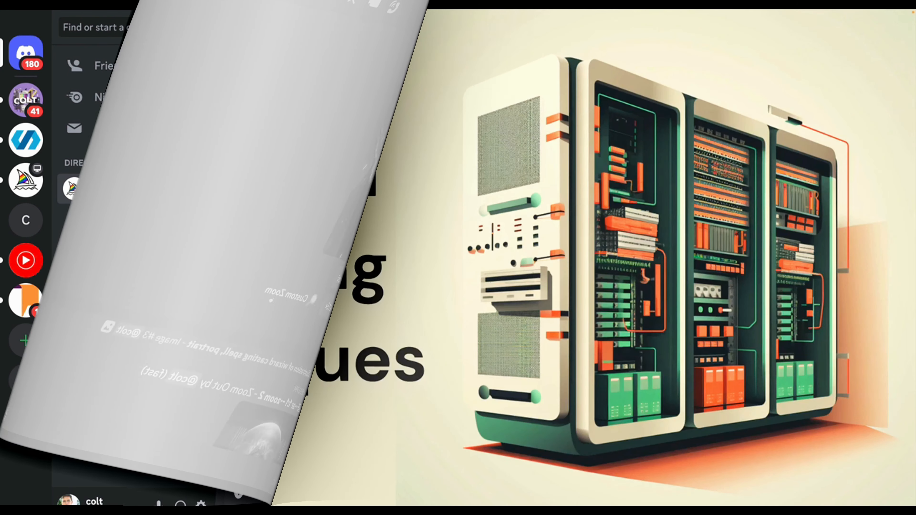
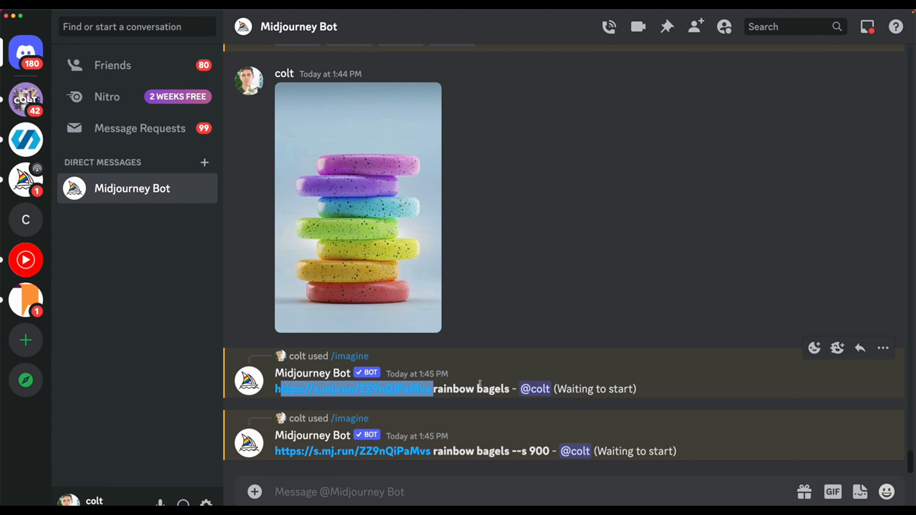
# Switch to the Finder Images folder and preview skull.webp and haeckel.jpeg as candidate image prompts.
pyautogui.moveTo(437, 389); pyautogui.dragTo(493, 388)
pyautogui.press('super+Tab')
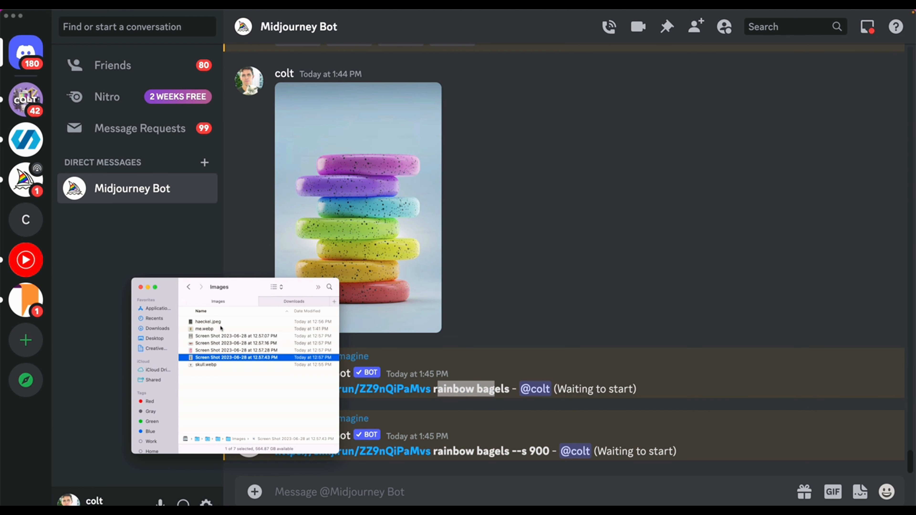
pyautogui.click(220, 329)
pyautogui.click(229, 357)
pyautogui.click(229, 365)
pyautogui.press('space')
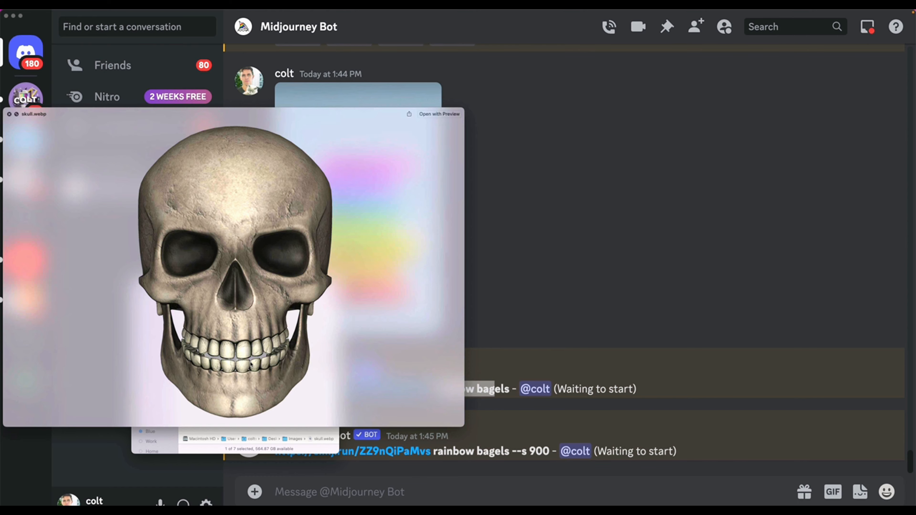
pyautogui.press('space')
pyautogui.click(217, 320)
pyautogui.press('space')
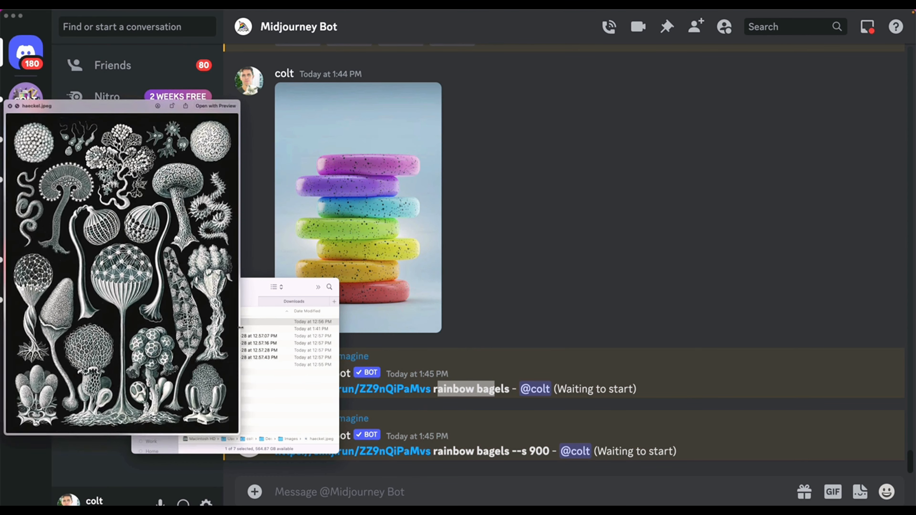
pyautogui.press('space')
pyautogui.press('Down')
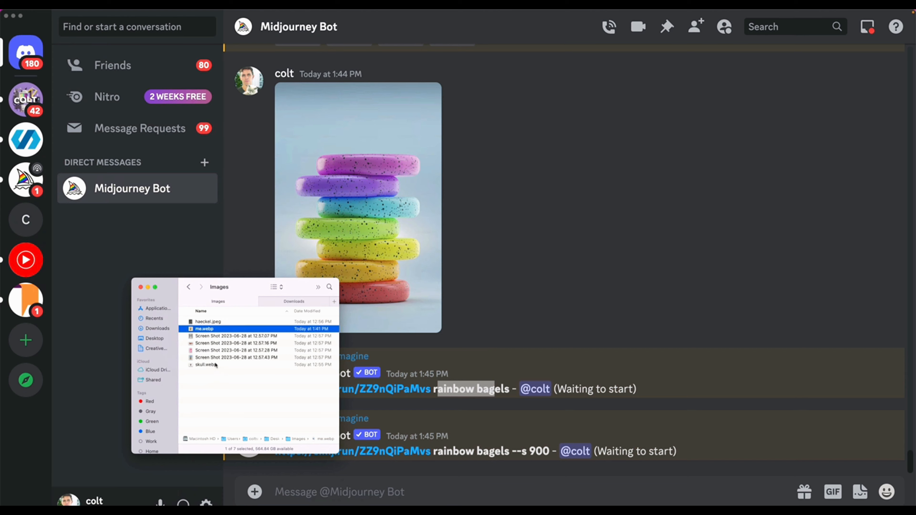
# Send skull.webp to the Midjourney Bot chat and copy the link of the uploaded image.
pyautogui.moveTo(216, 365); pyautogui.dragTo(414, 476)
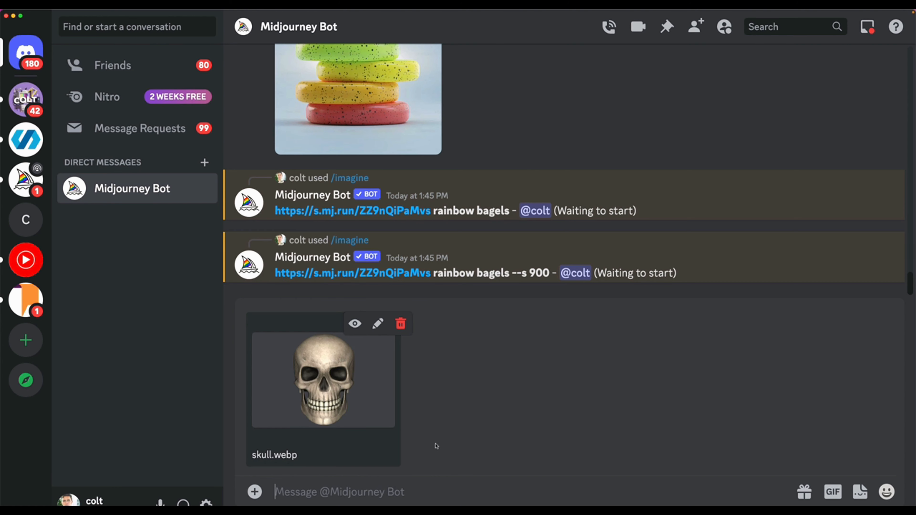
pyautogui.press('Return')
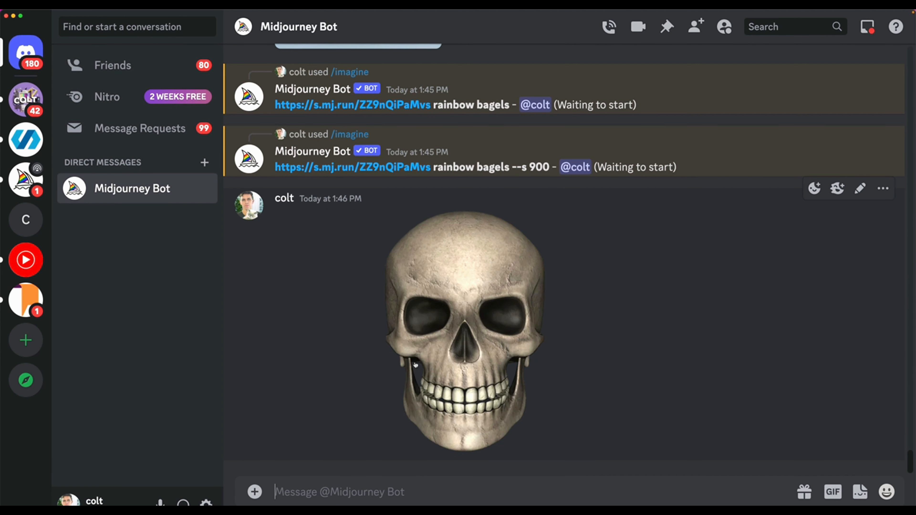
pyautogui.rightClick(415, 365)
pyautogui.click(460, 475)
# Generate images with /imagine from the skull image link plus the prompt "beautiful pink and red roses and orchids".
pyautogui.write('/')
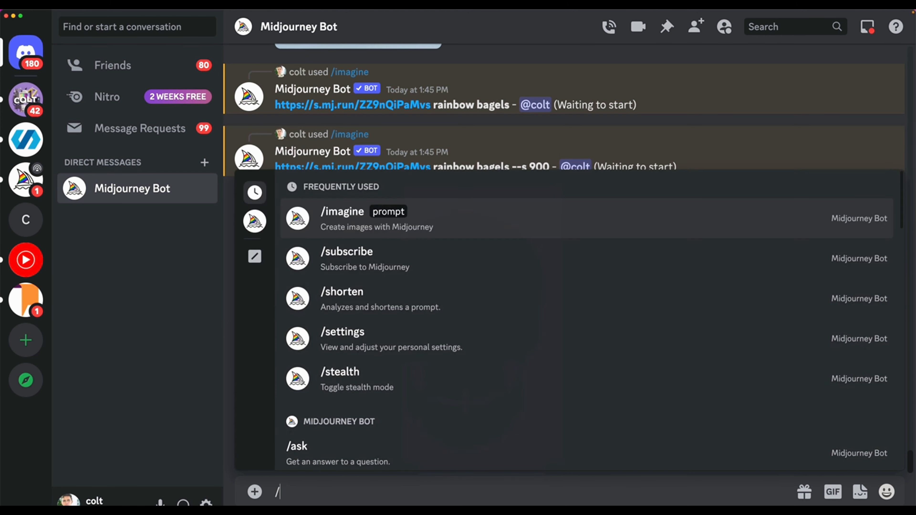
pyautogui.write('imagine')
pyautogui.click(389, 456)
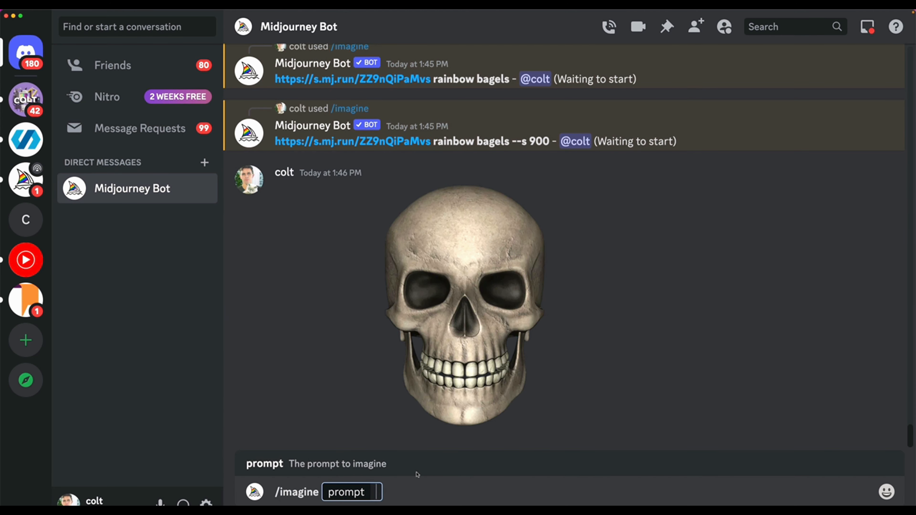
pyautogui.press('super+v')
pyautogui.write('b')
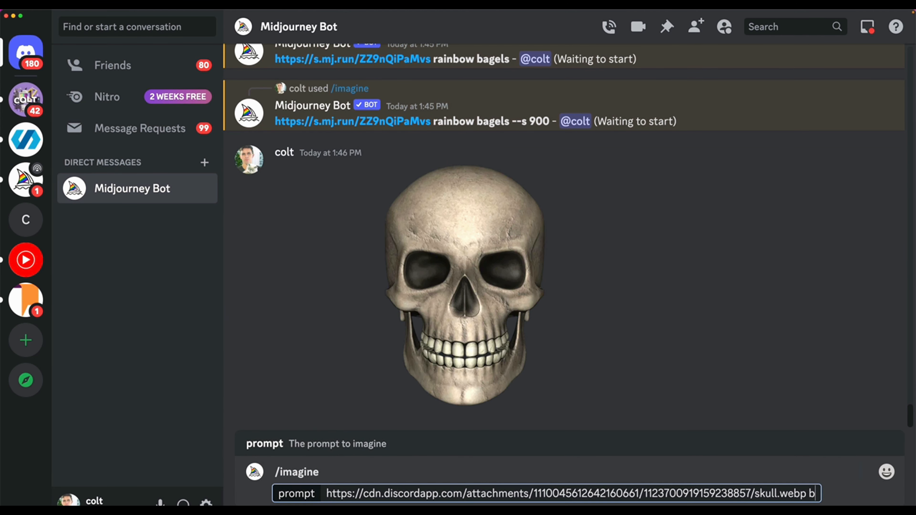
pyautogui.write('eautiful')
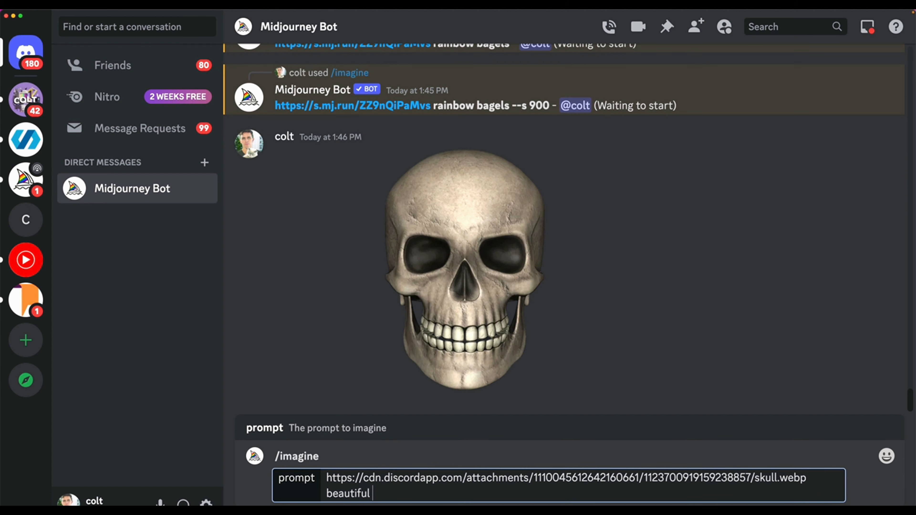
pyautogui.write(' pink and red roses')
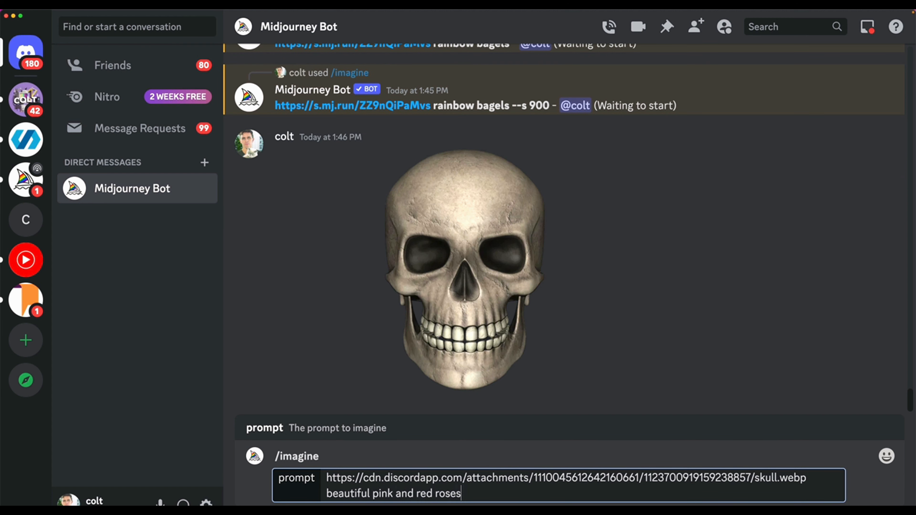
pyautogui.write(' and orchids')
pyautogui.press('Return')
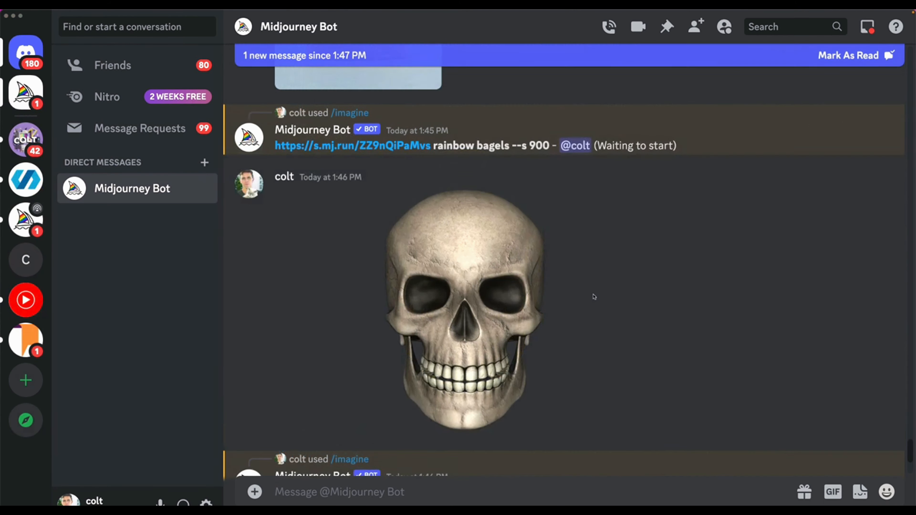
pyautogui.scroll(-6, 594, 297)
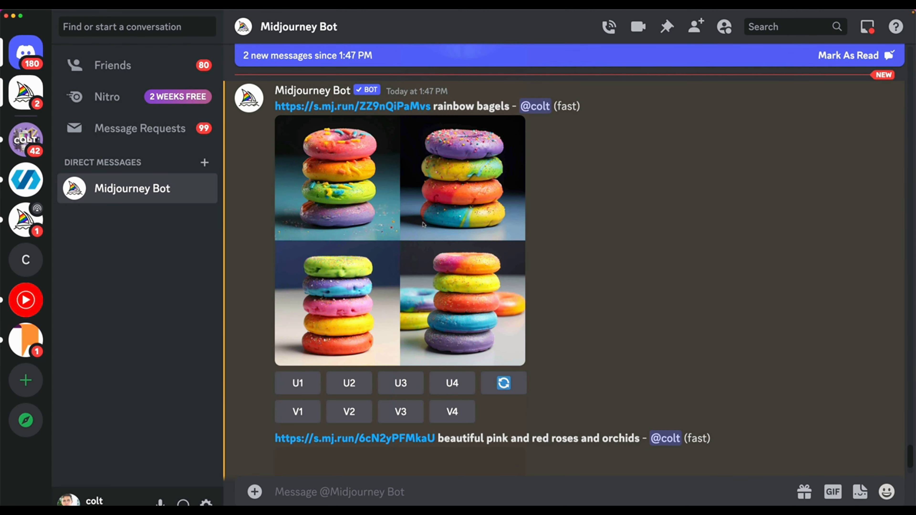
# Examine the skull and orchids grid at enlarged size and its prompt "beautiful pink and red roses and orchids".
pyautogui.scroll(-2, 661, 220)
pyautogui.scroll(-5, 661, 220)
pyautogui.click(465, 263)
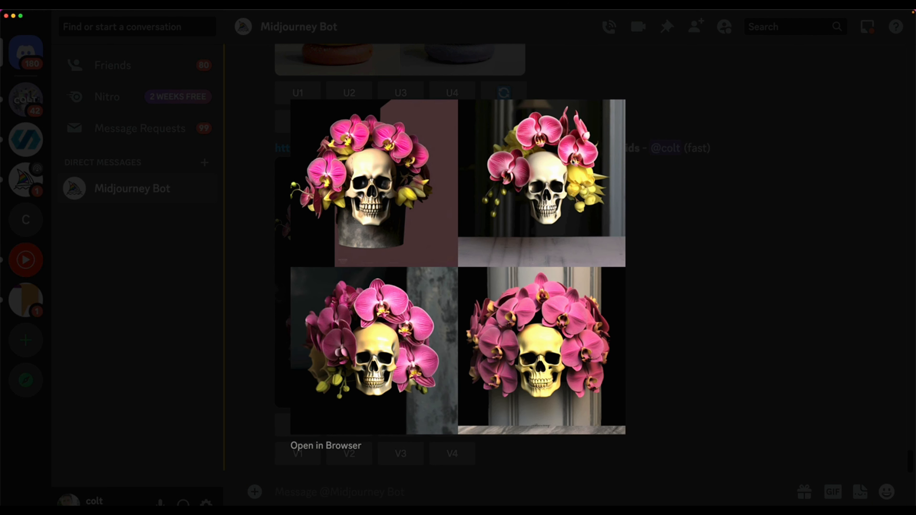
pyautogui.click(652, 231)
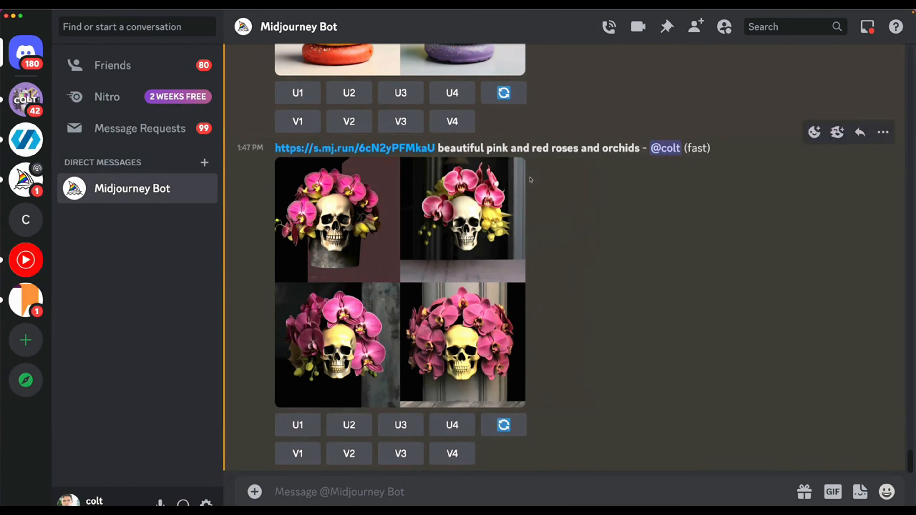
pyautogui.scroll(5, 529, 185)
pyautogui.scroll(-5, 529, 185)
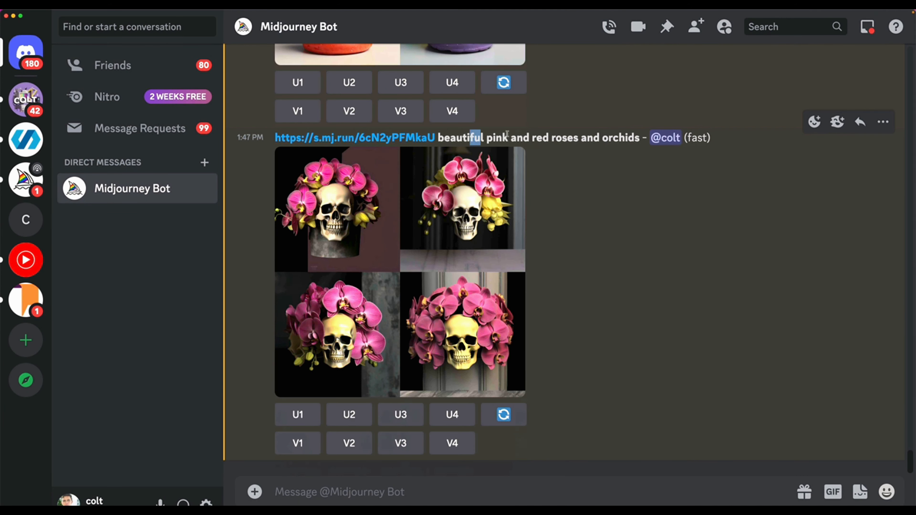
pyautogui.moveTo(471, 137); pyautogui.dragTo(548, 137)
# Examine the rainbow bagels grid at enlarged size and compare it with the uploaded stacked-rings image used as its prompt.
pyautogui.scroll(5, 498, 209)
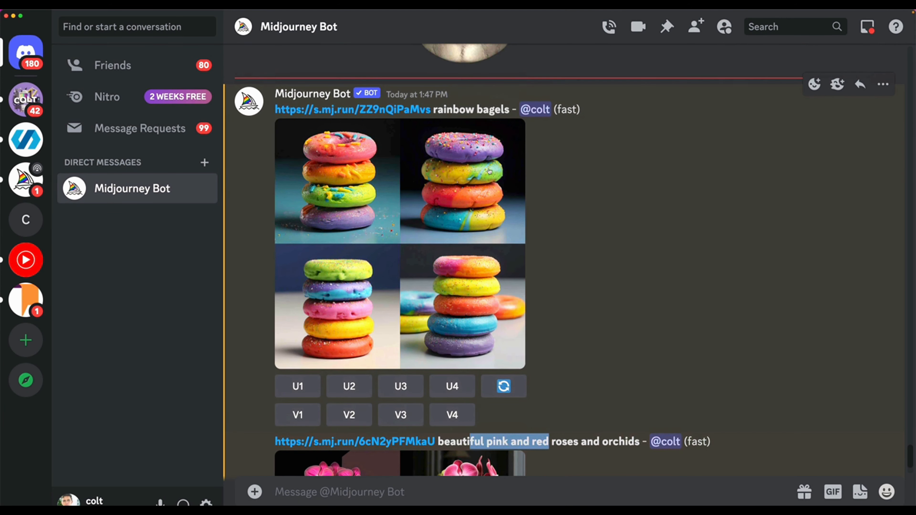
pyautogui.click(462, 233)
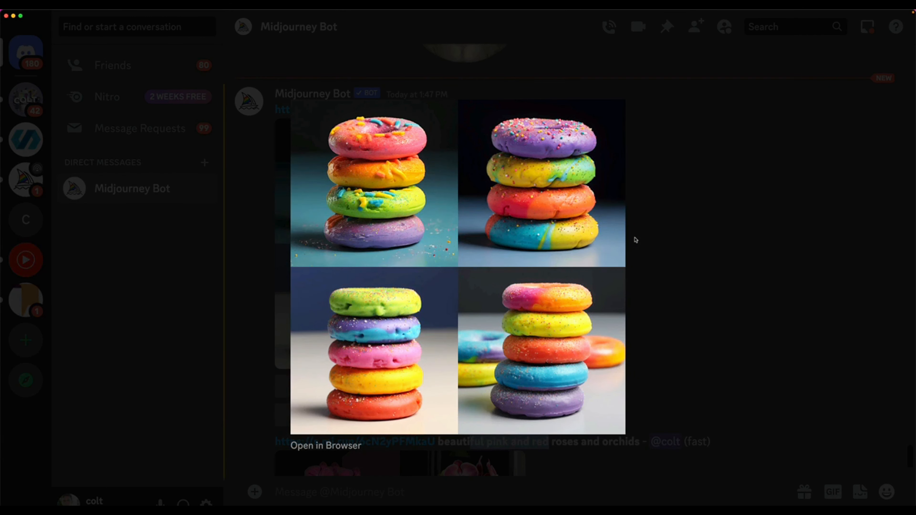
pyautogui.click(636, 240)
pyautogui.scroll(10, 451, 265)
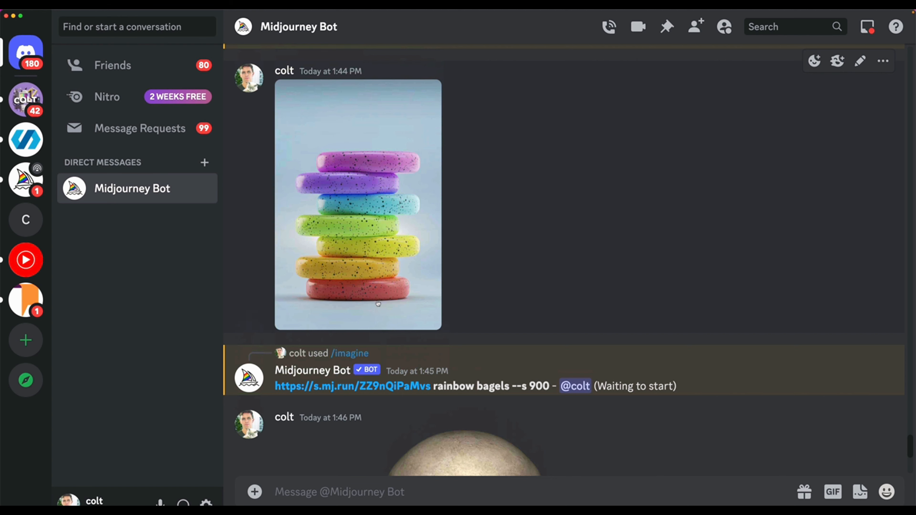
pyautogui.scroll(-15, 375, 249)
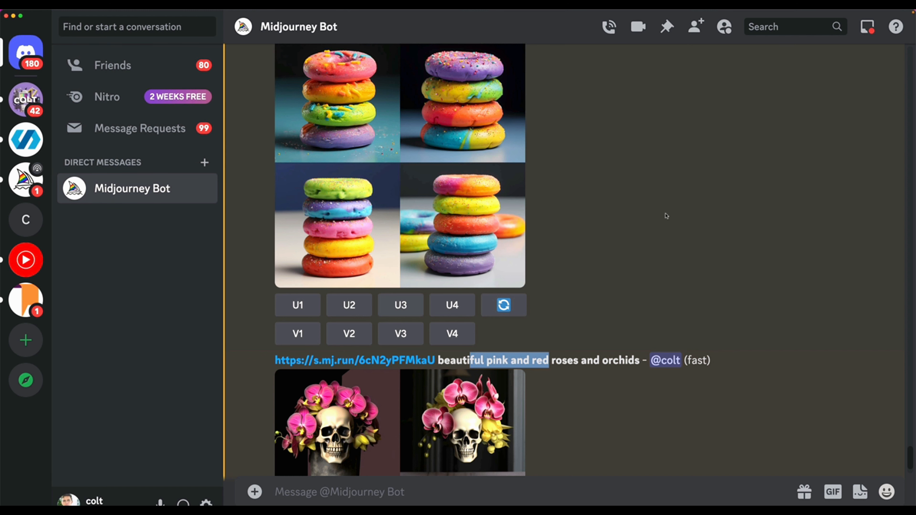
pyautogui.scroll(3, 666, 216)
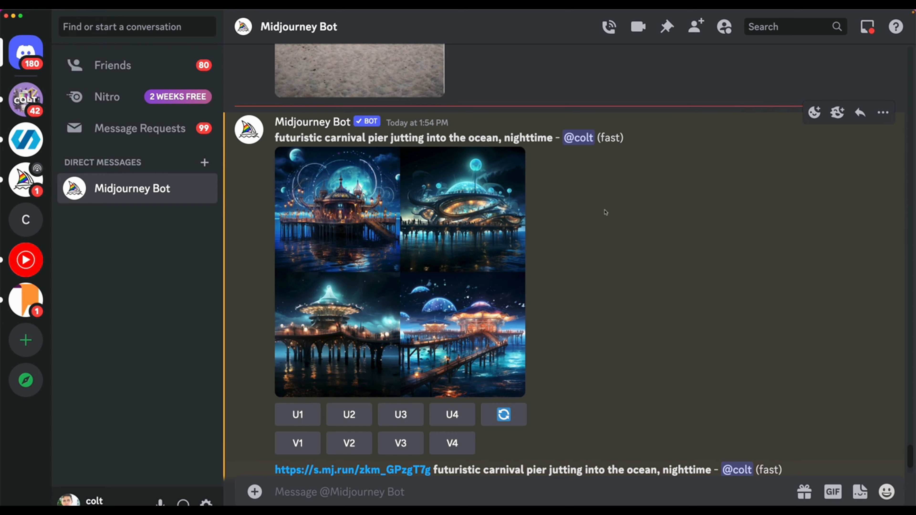
# Examine the text-only "futuristic carnival pier jutting into the ocean, nighttime" grid at enlarged size.
pyautogui.click(471, 223)
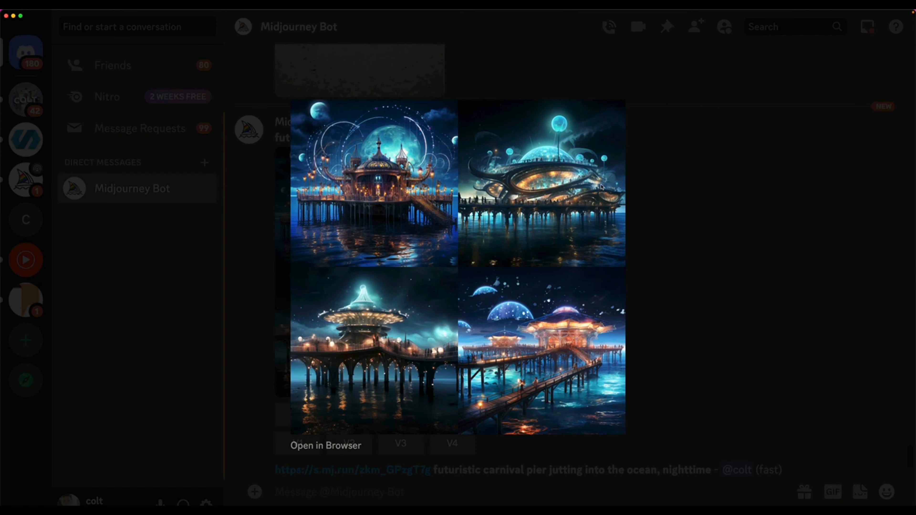
pyautogui.click(718, 221)
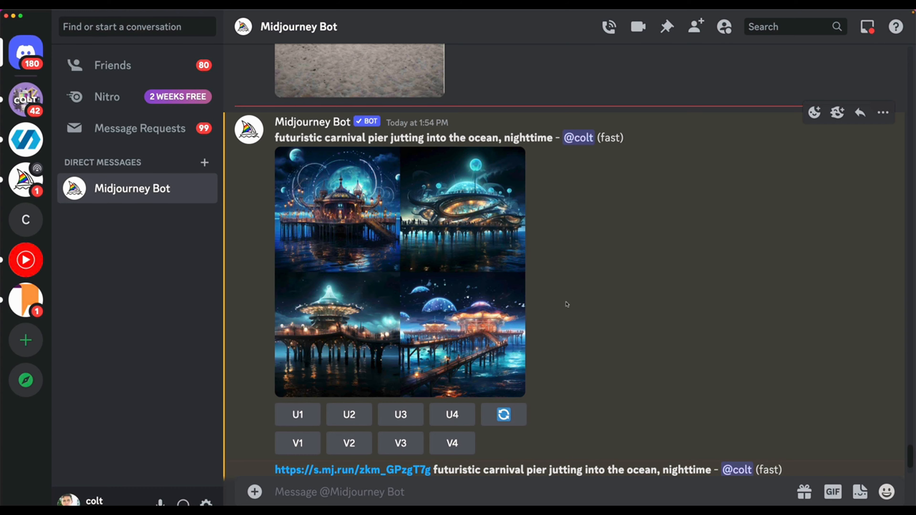
pyautogui.click(351, 217)
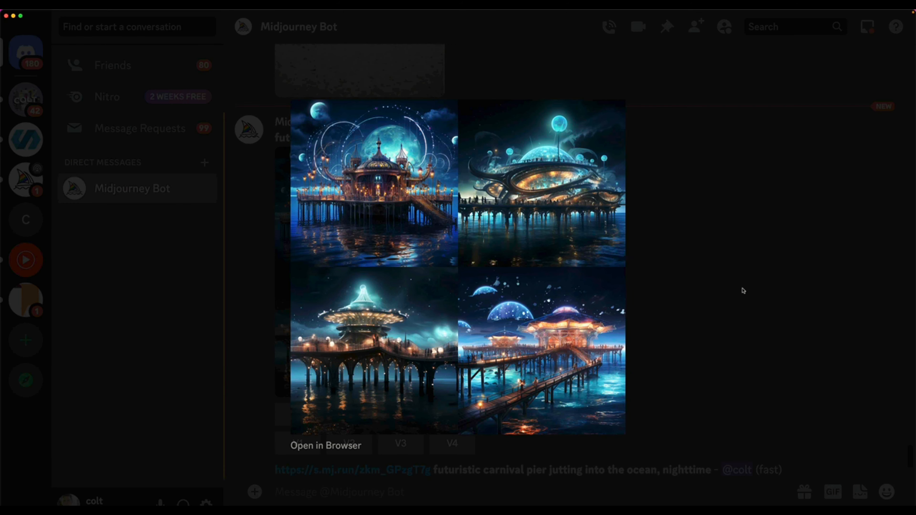
pyautogui.click(750, 295)
# Review the uploaded beach pier photo above the text-only carnival pier grid.
pyautogui.scroll(5, 463, 198)
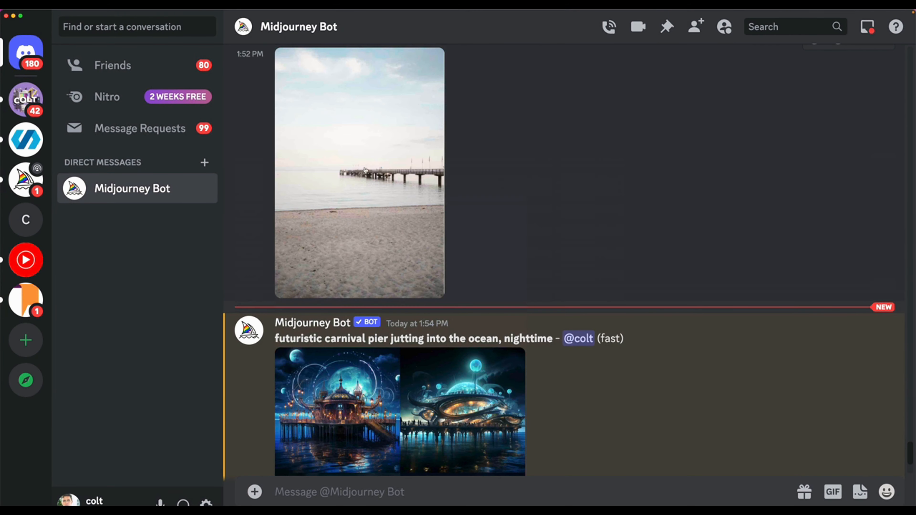
pyautogui.scroll(3, 454, 189)
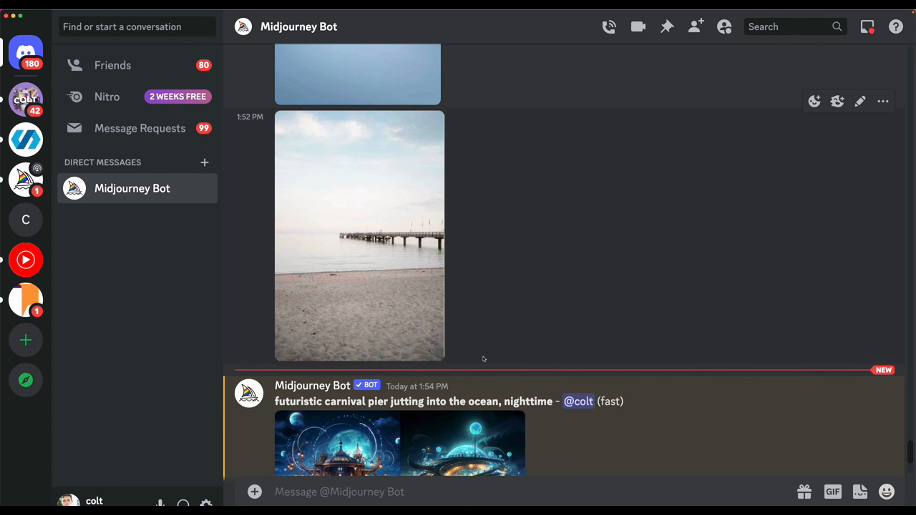
pyautogui.scroll(-3, 483, 358)
pyautogui.scroll(5, 505, 325)
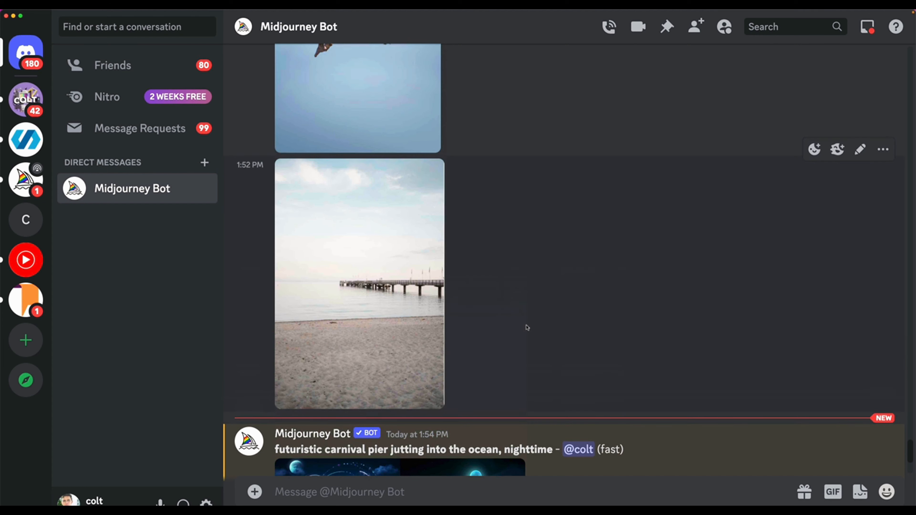
pyautogui.scroll(-3, 493, 278)
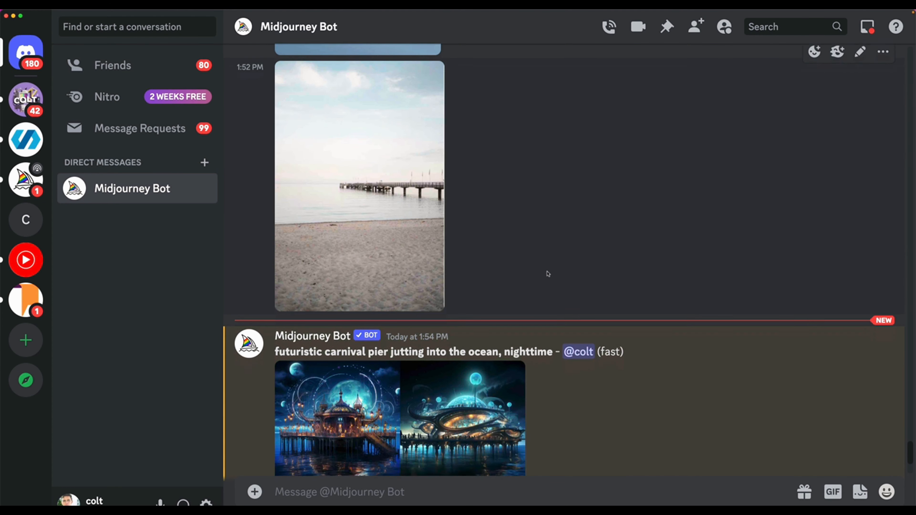
# Examine the carnival pier prompt combined with the image link and view its resulting grid at enlarged size.
pyautogui.scroll(-7, 546, 273)
pyautogui.scroll(-7, 548, 274)
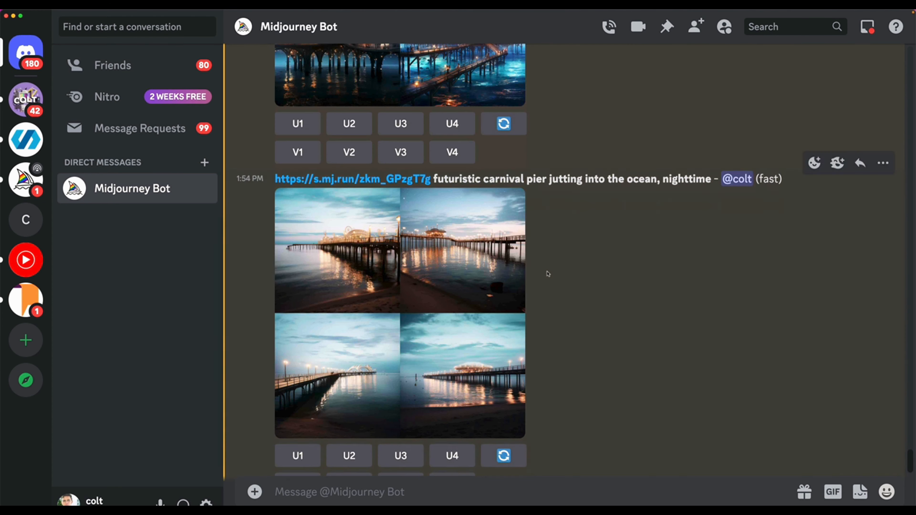
pyautogui.moveTo(433, 155); pyautogui.dragTo(590, 162)
pyautogui.click(459, 256)
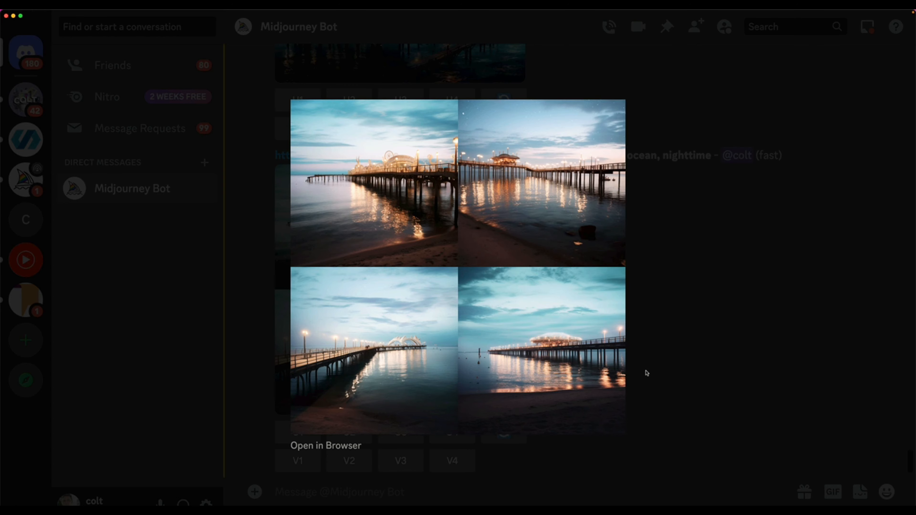
pyautogui.click(724, 359)
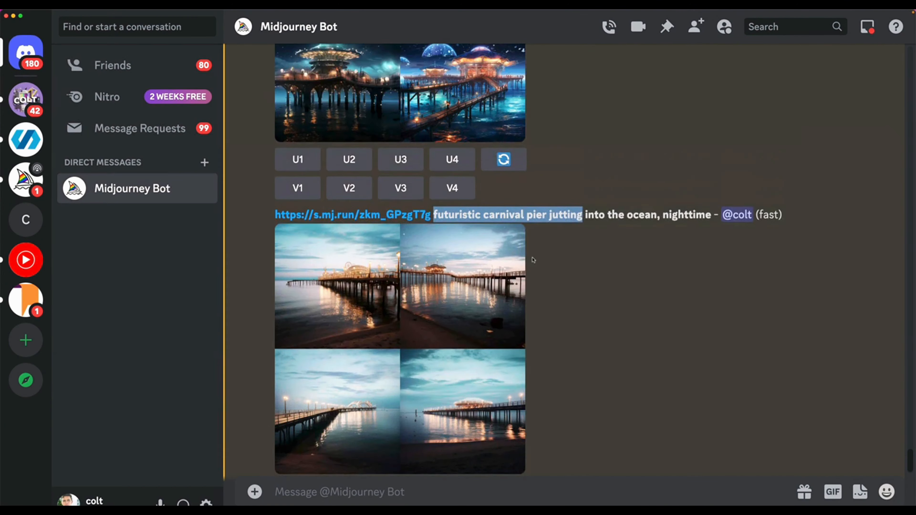
# Compare the text-only and image-prompted carnival pier grids with the enlarged beach pier photo.
pyautogui.scroll(10, 339, 263)
pyautogui.scroll(-3, 339, 263)
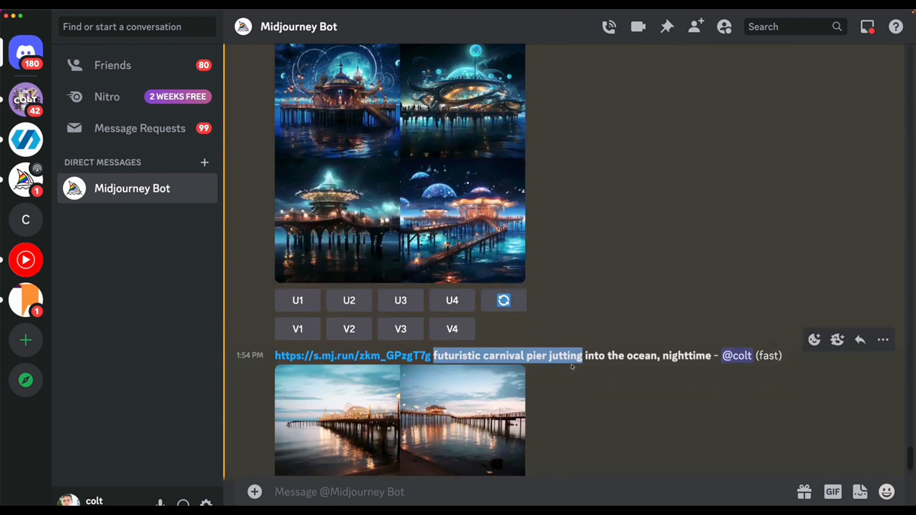
pyautogui.scroll(-5, 572, 367)
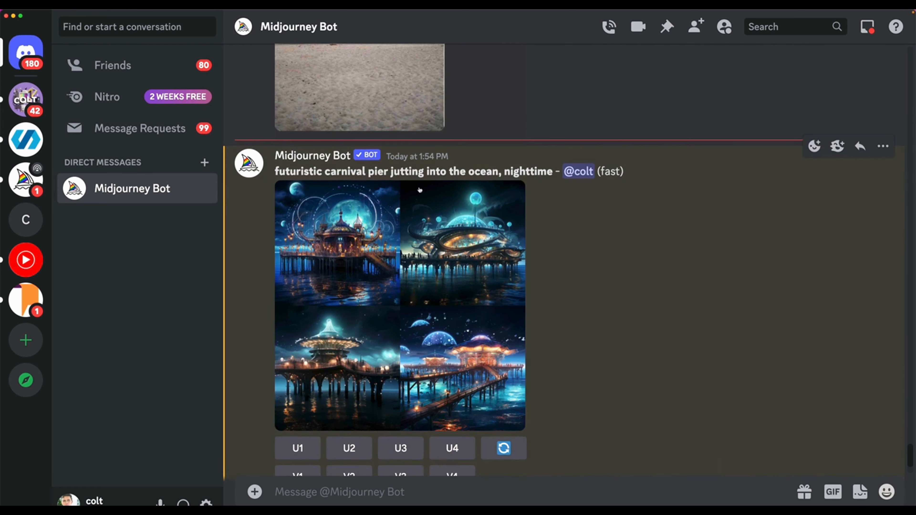
pyautogui.scroll(5, 383, 208)
pyautogui.click(382, 208)
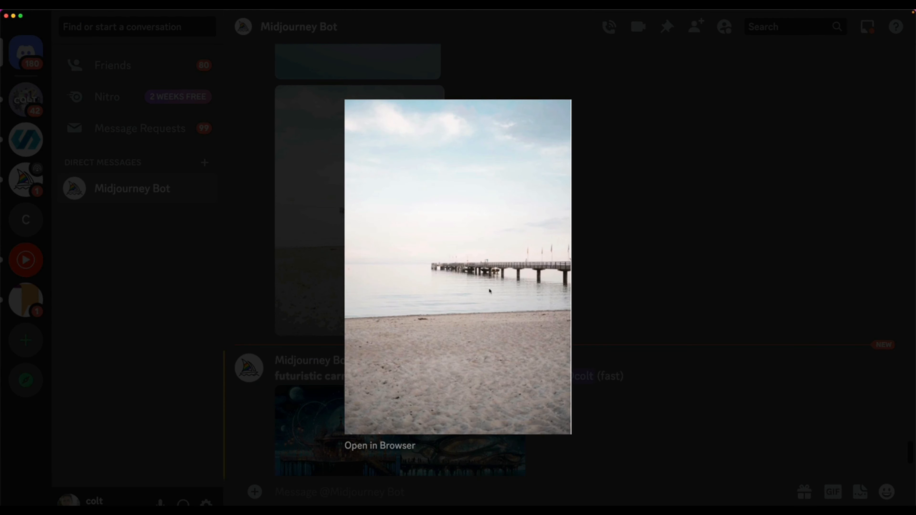
pyautogui.click(636, 301)
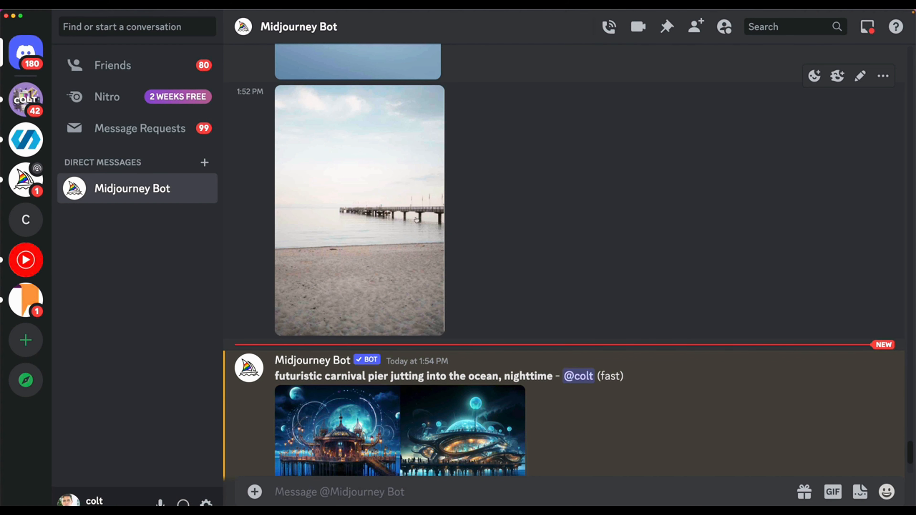
pyautogui.scroll(-6, 540, 311)
pyautogui.scroll(-1, 539, 311)
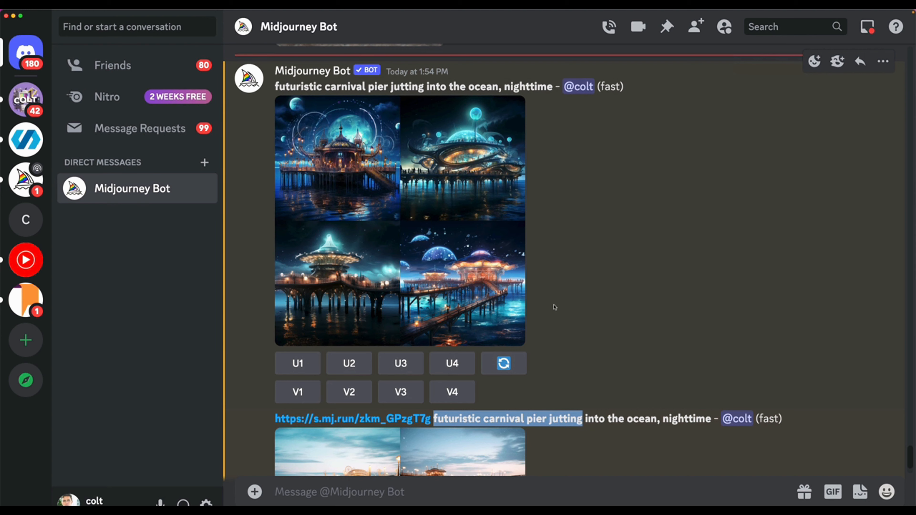
# View the uploaded balloon wall photo at enlarged size and examine the "pufferfish" grid generated from an image link.
pyautogui.scroll(-5, 554, 307)
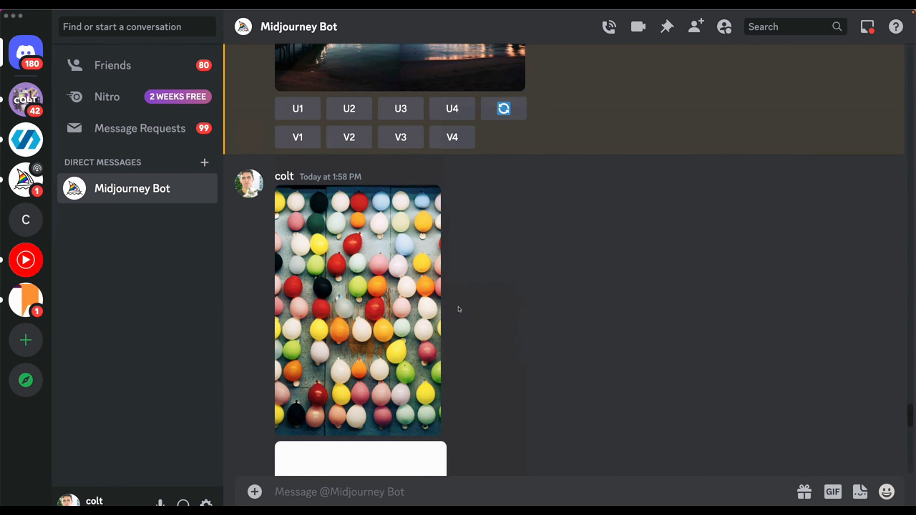
pyautogui.click(428, 303)
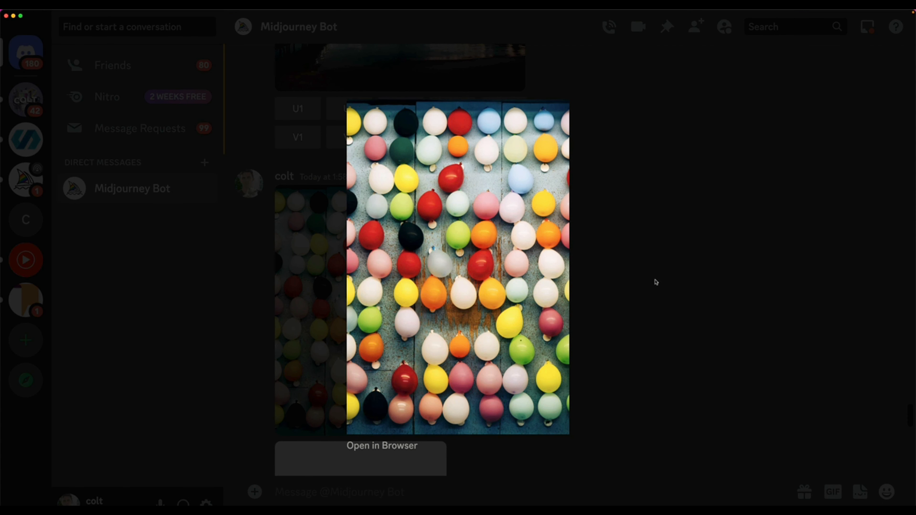
pyautogui.click(667, 291)
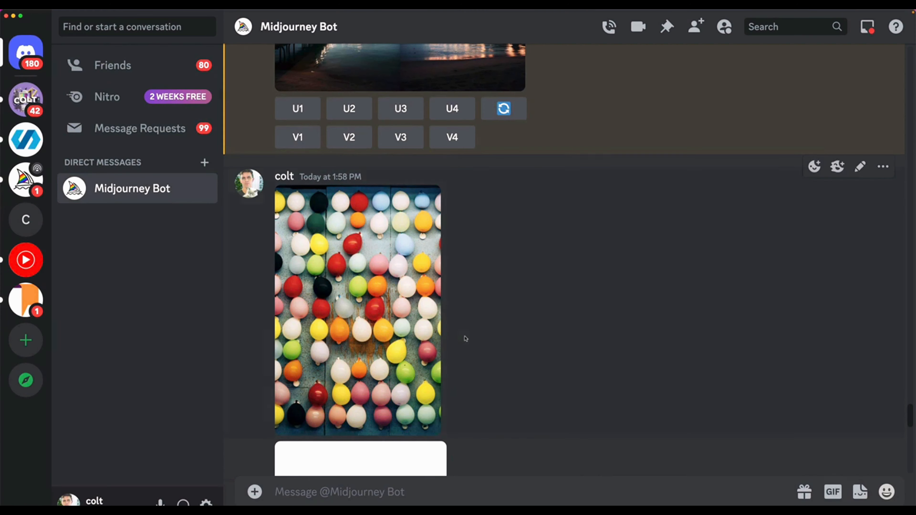
pyautogui.scroll(-3, 465, 339)
pyautogui.scroll(-8, 465, 338)
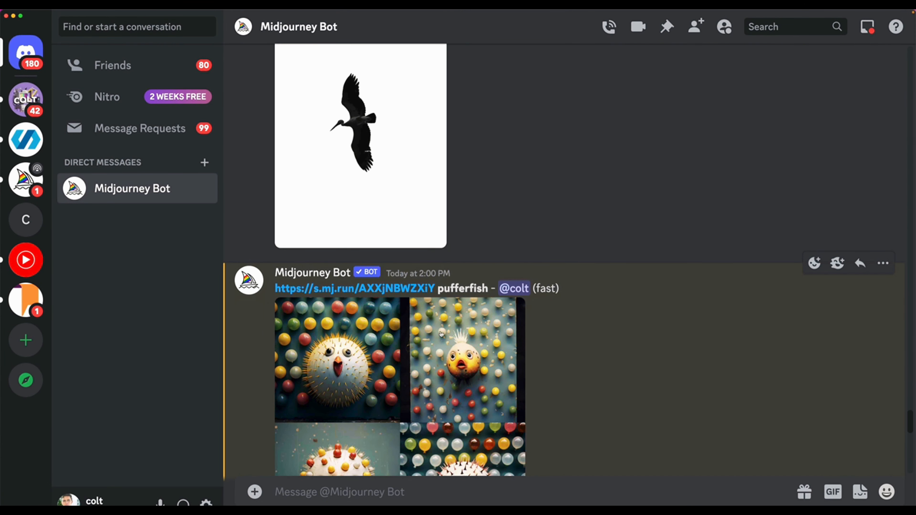
pyautogui.scroll(-3, 441, 334)
pyautogui.click(410, 272)
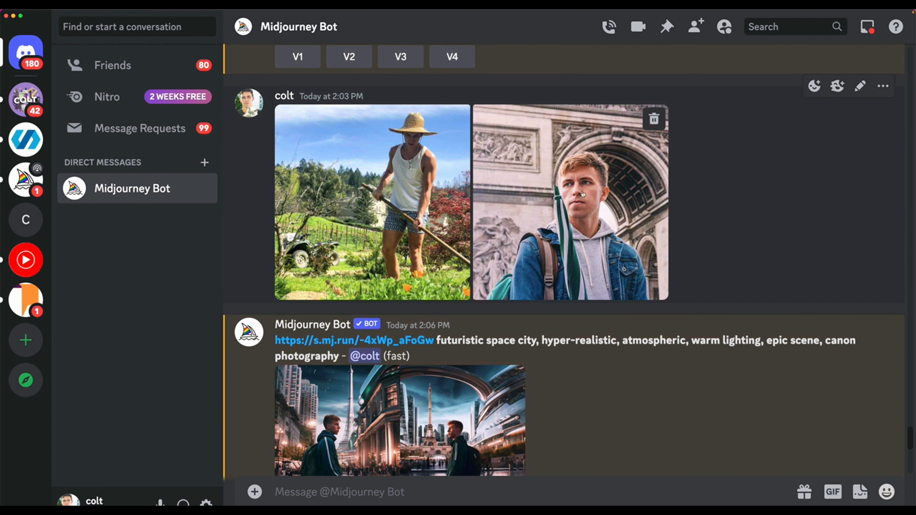
# Examine the "futuristic space city" grid generated from an image link at enlarged size, along with its full prompt.
pyautogui.scroll(-1, 619, 306)
pyautogui.scroll(-3, 619, 307)
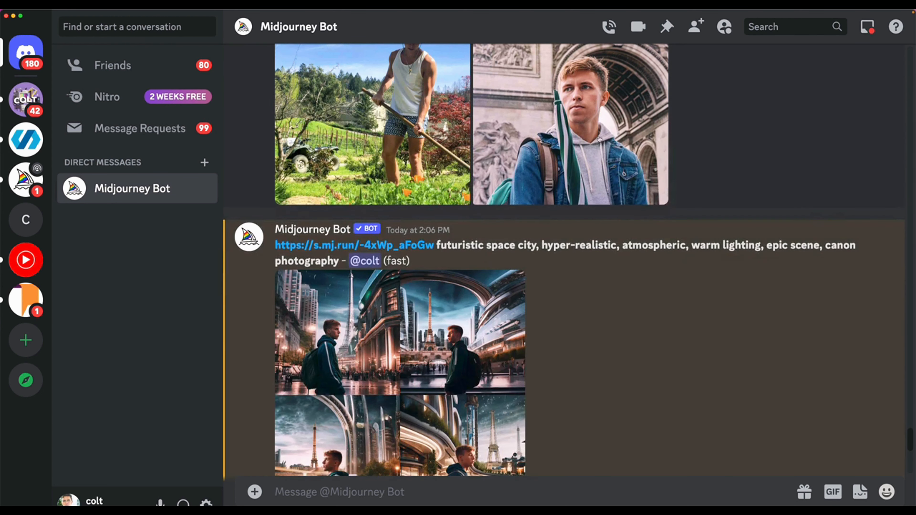
pyautogui.scroll(-3, 541, 264)
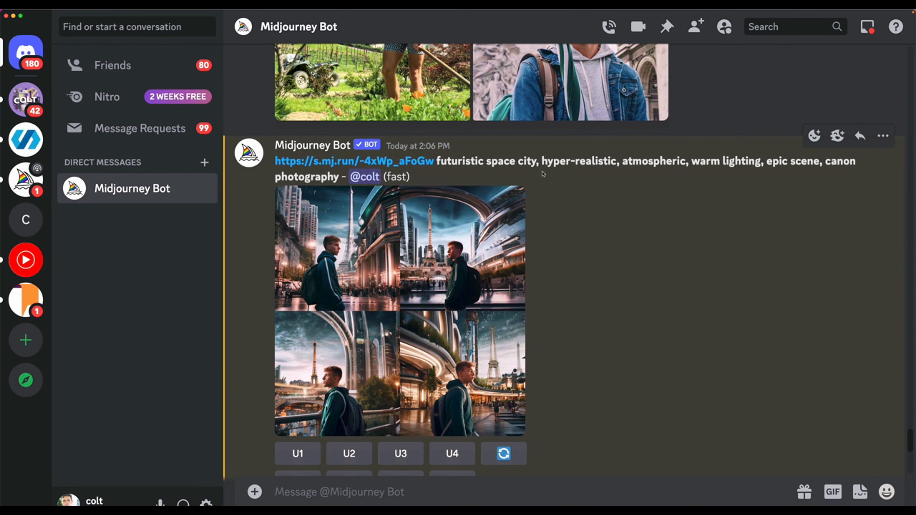
pyautogui.click(482, 279)
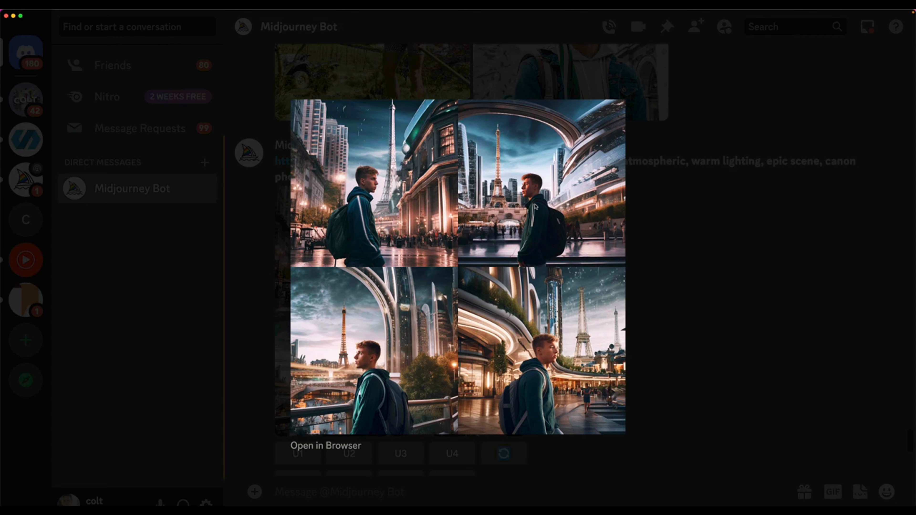
pyautogui.click(684, 282)
# Compare the uploaded portrait photos with the futuristic space city and "prehistoric jungle, dinosaurs" grids.
pyautogui.scroll(-5, 555, 306)
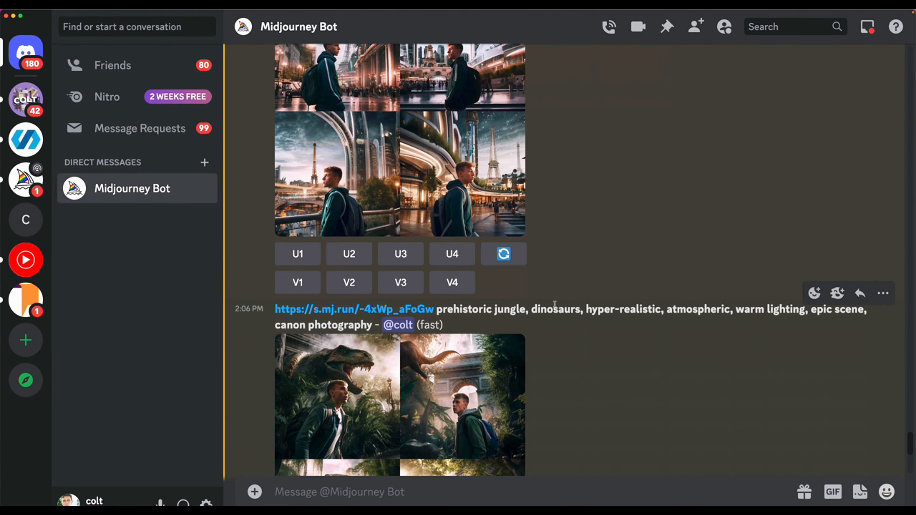
pyautogui.scroll(8, 555, 306)
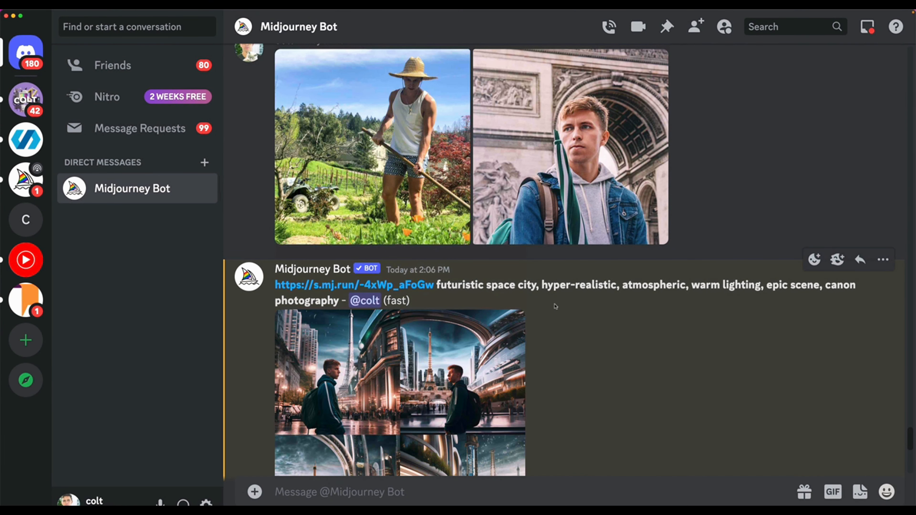
pyautogui.scroll(-6, 555, 306)
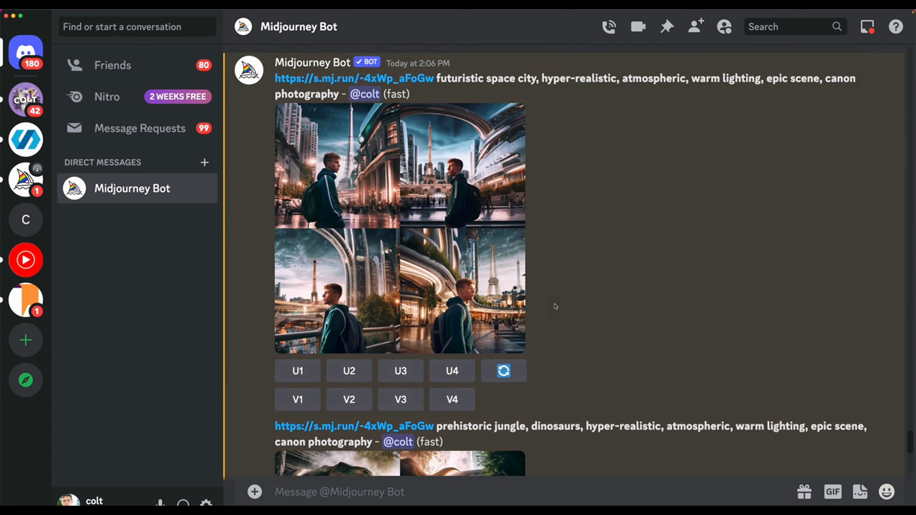
pyautogui.scroll(-5, 521, 305)
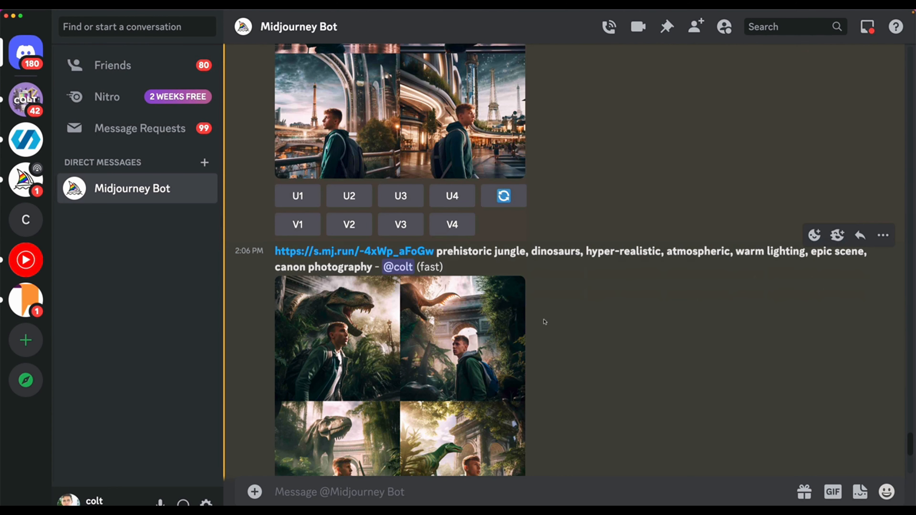
# Examine the original and rerolled "prehistoric jungle, dinosaurs" grids at enlarged size.
pyautogui.scroll(-2, 544, 322)
pyautogui.click(442, 310)
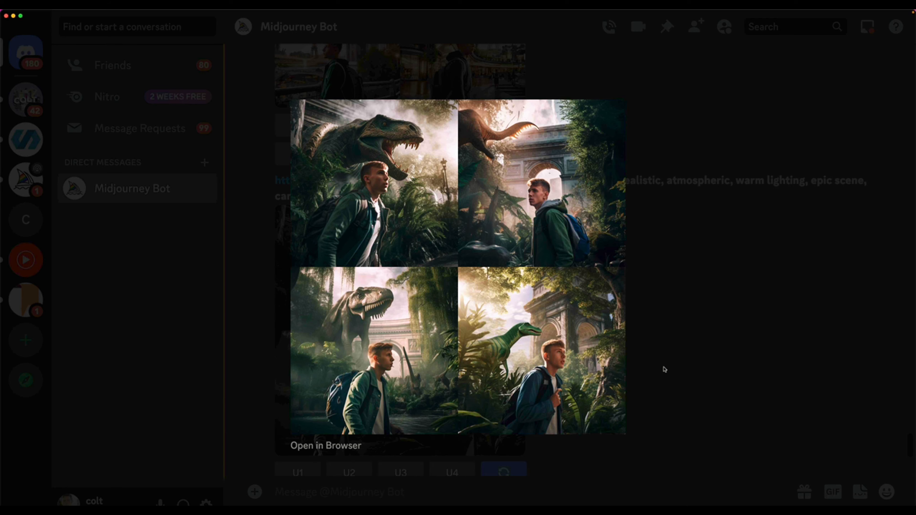
pyautogui.click(664, 369)
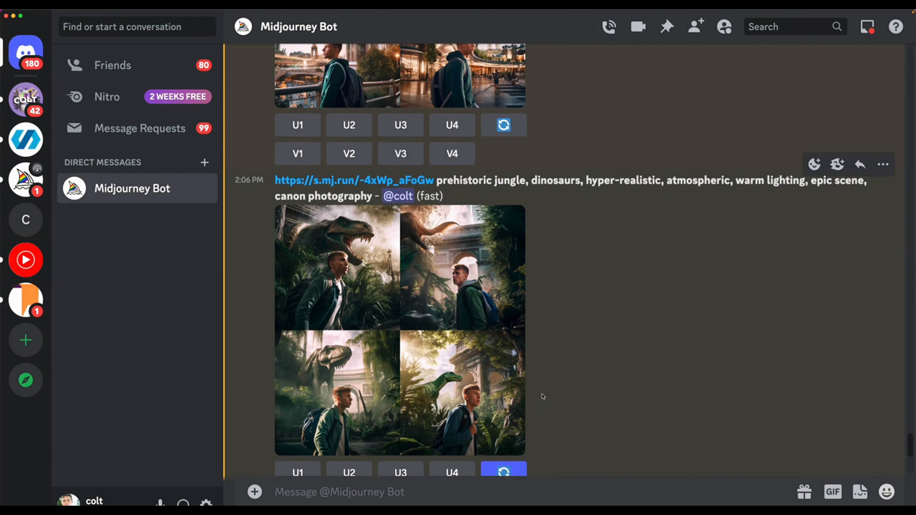
pyautogui.scroll(-2, 540, 397)
pyautogui.click(503, 415)
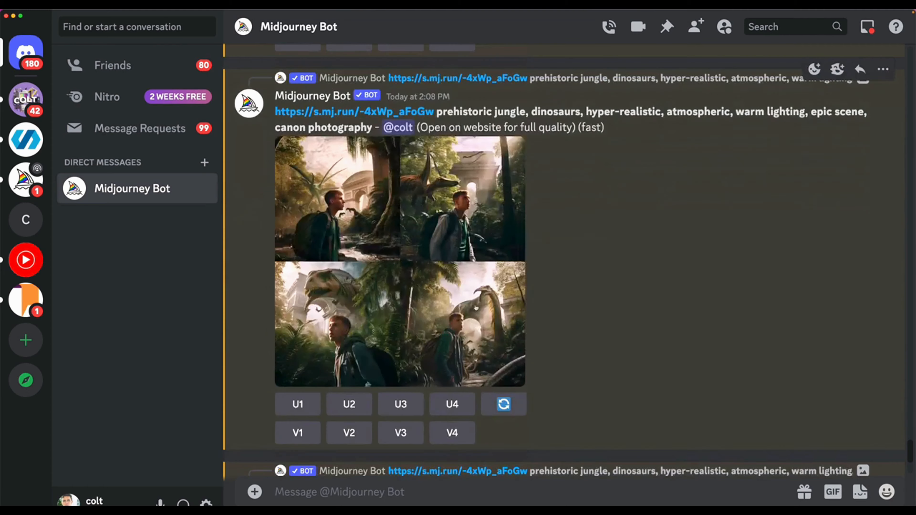
pyautogui.click(476, 308)
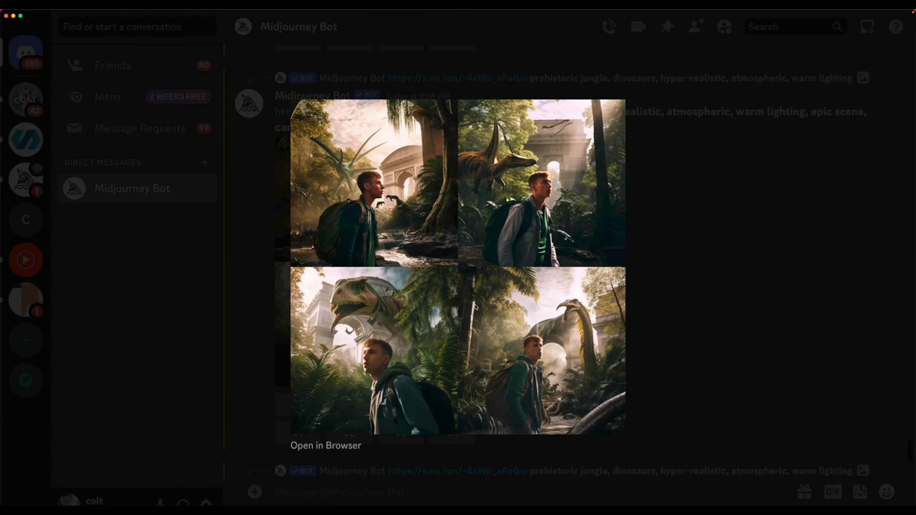
pyautogui.click(704, 273)
# Compare the two uploaded portrait photos with the "futuristic space city" and "prehistoric jungle, dinosaurs" grids.
pyautogui.scroll(-10, 627, 289)
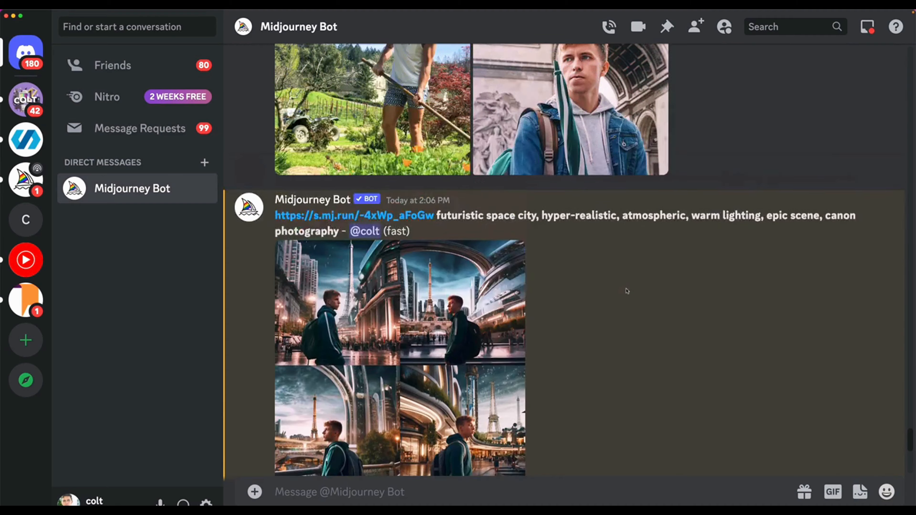
pyautogui.scroll(3, 627, 291)
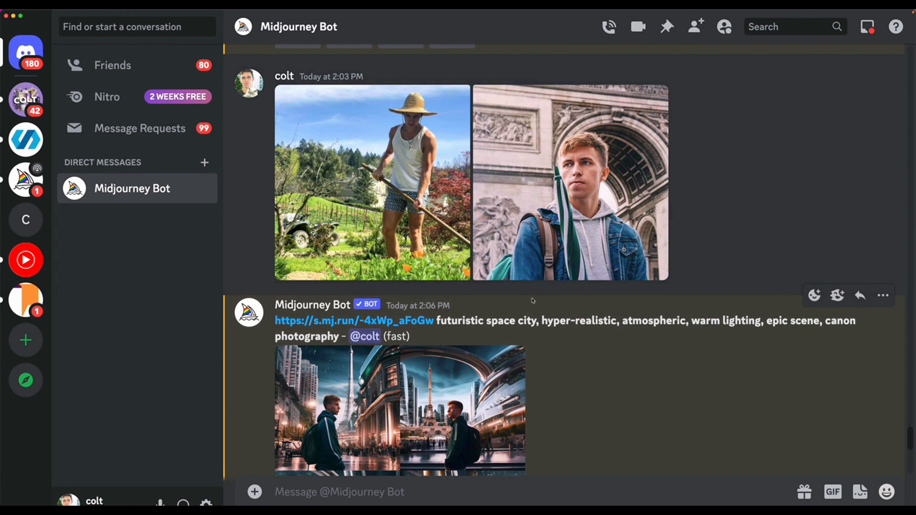
pyautogui.scroll(-5, 533, 301)
pyautogui.scroll(5, 533, 301)
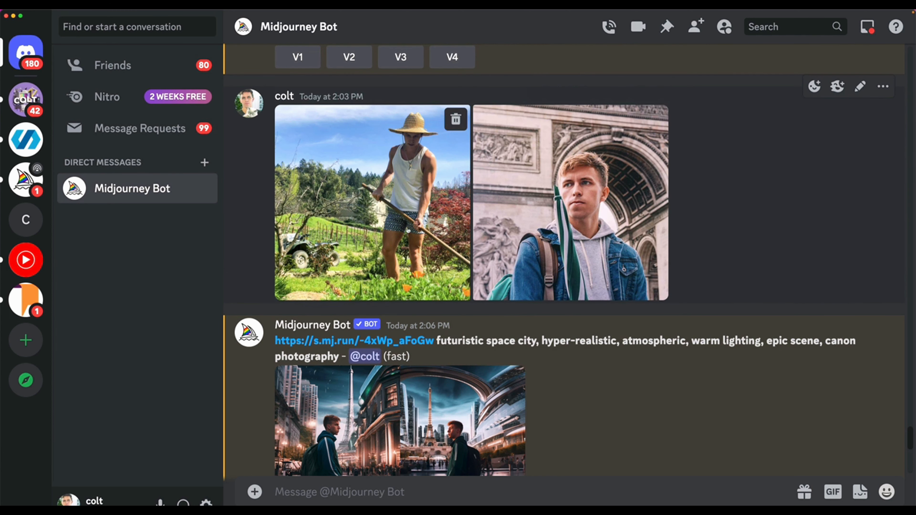
pyautogui.scroll(-15, 451, 285)
pyautogui.scroll(-15, 452, 281)
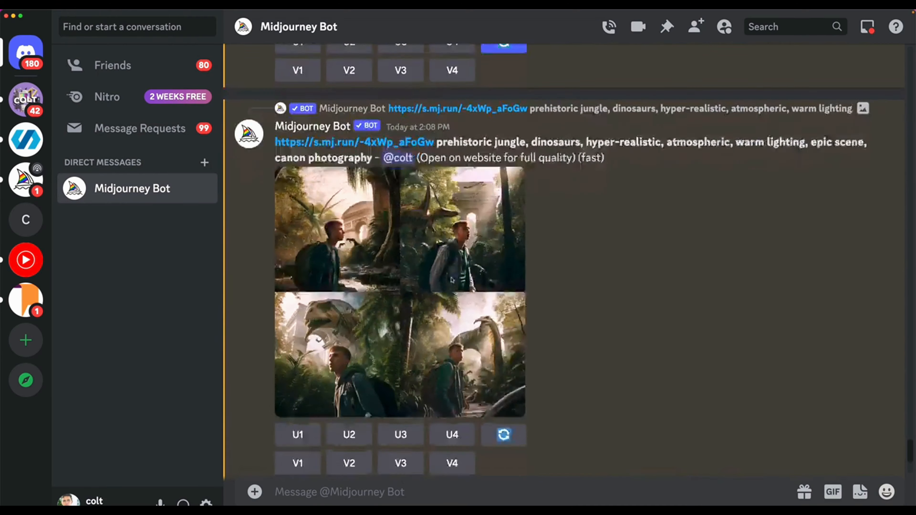
# View the "farmer in field of tulips" grid generated from an image link at enlarged size.
pyautogui.scroll(-3, 452, 281)
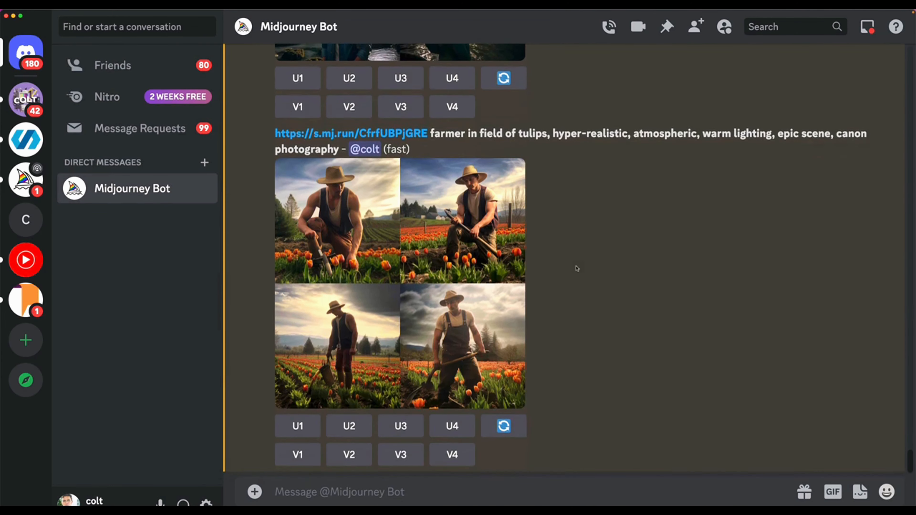
pyautogui.click(432, 204)
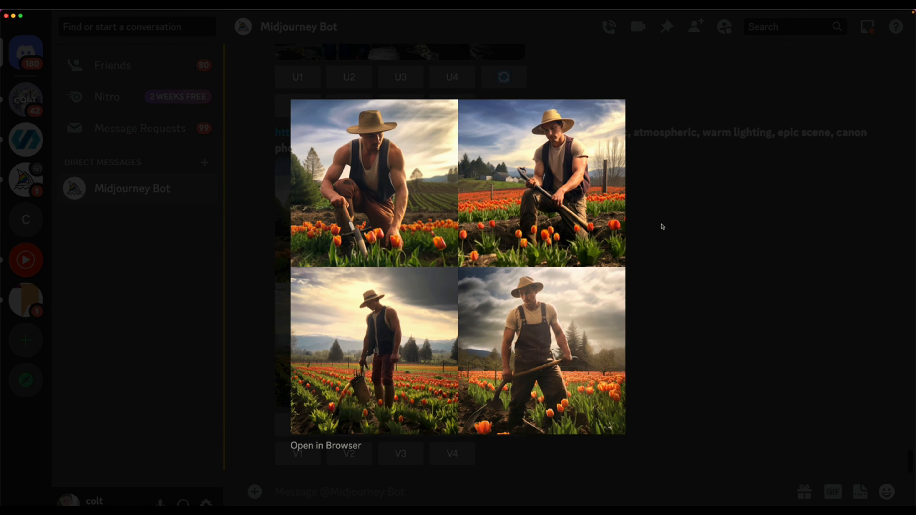
pyautogui.click(661, 227)
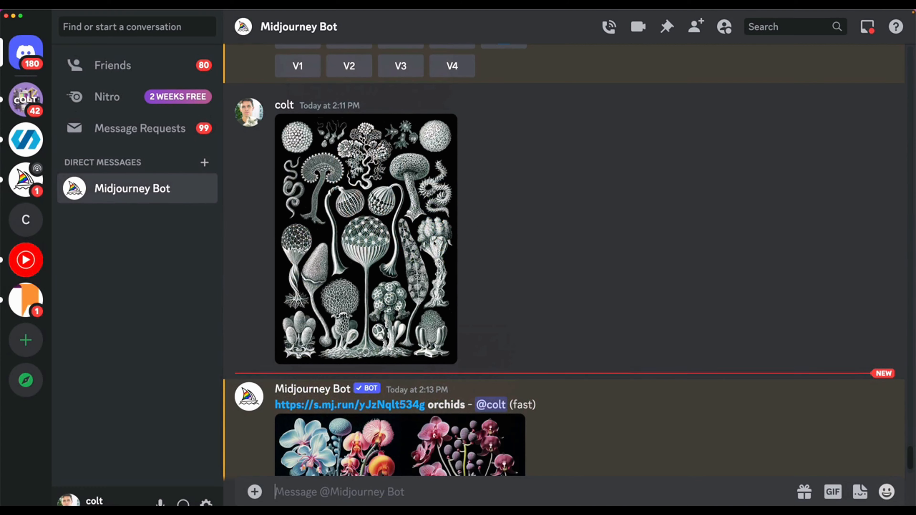
# Examine the uploaded black-and-white botanical illustration at enlarged size.
pyautogui.click(449, 310)
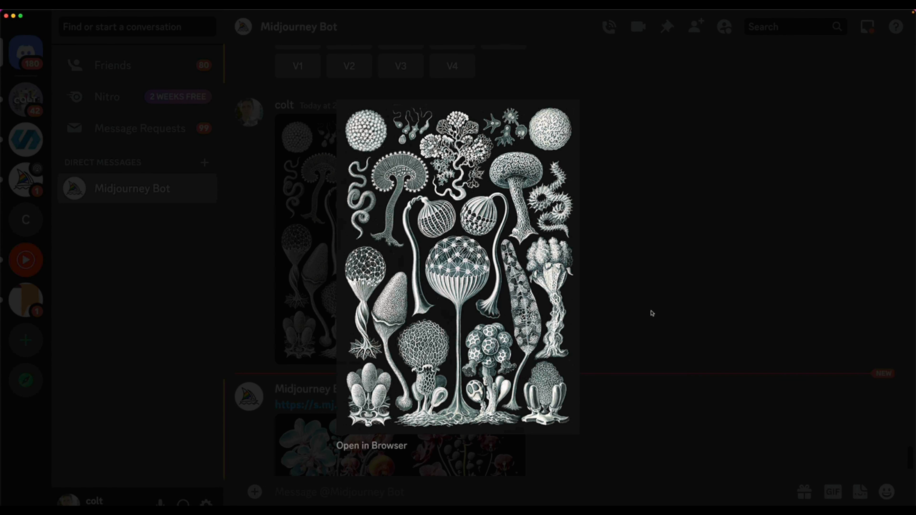
pyautogui.click(699, 367)
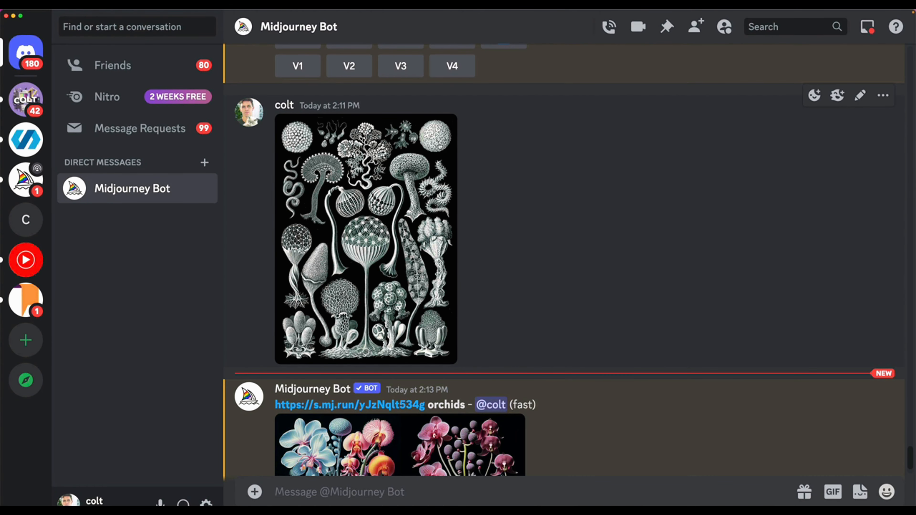
pyautogui.click(449, 173)
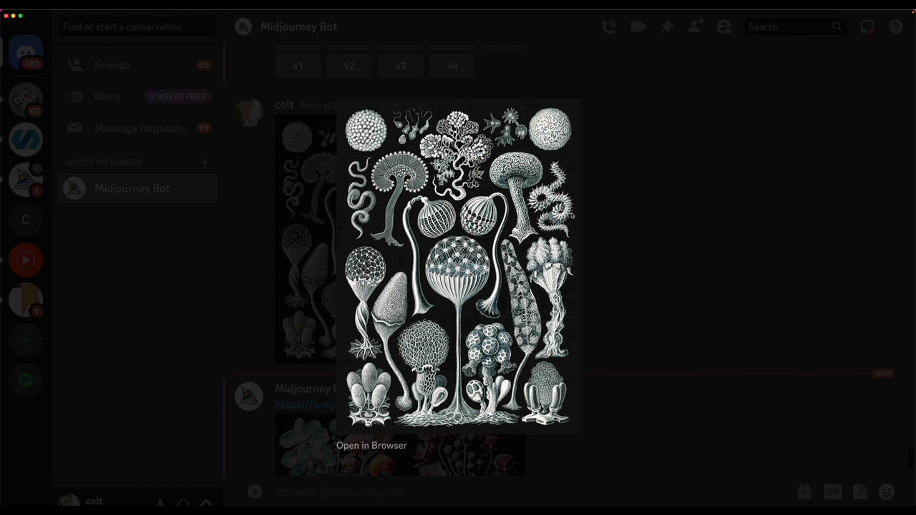
pyautogui.click(597, 249)
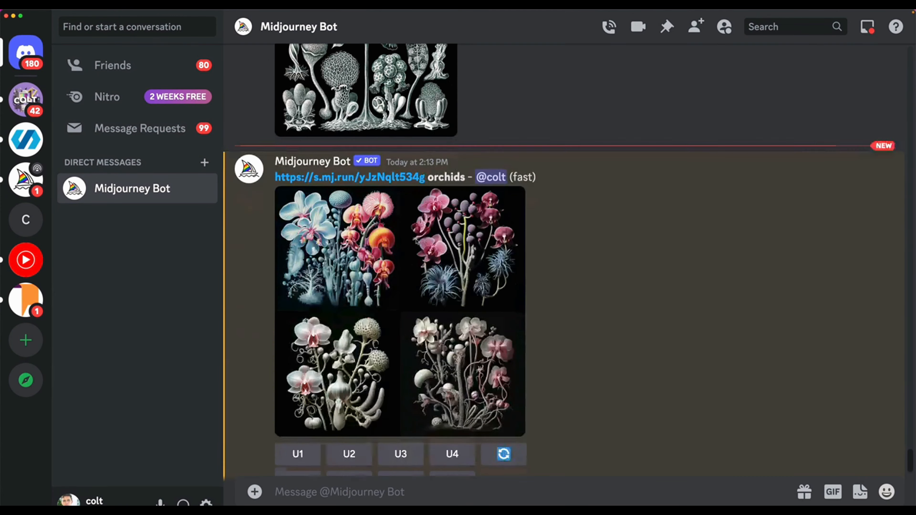
# View the "orchids" grid generated from the illustration's link at enlarged size.
pyautogui.scroll(-5, 418, 242)
pyautogui.click(386, 255)
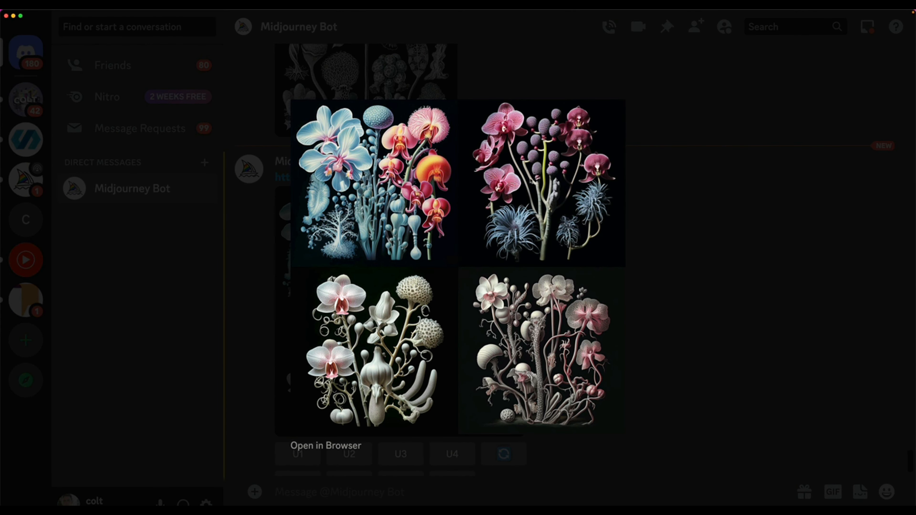
pyautogui.click(663, 214)
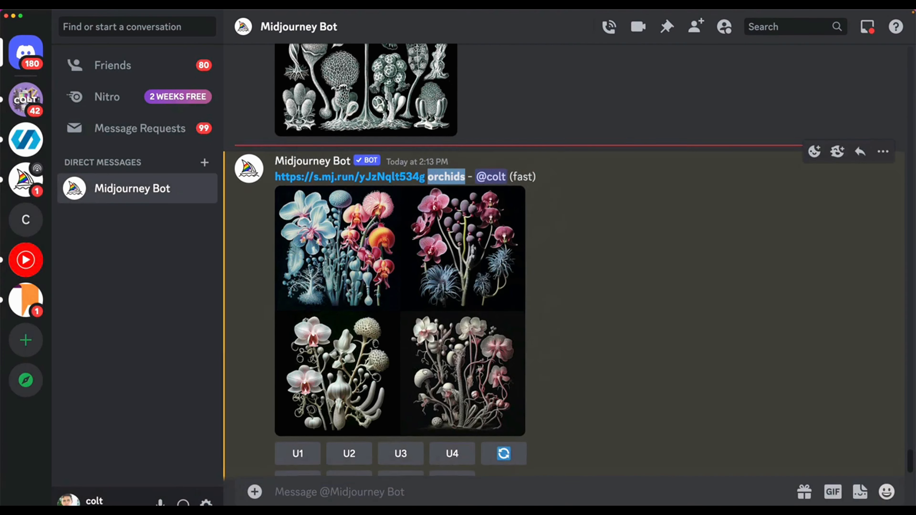
# Upscale the second image of the "orchids" grid and view the result at enlarged size.
pyautogui.scroll(-1, 468, 360)
pyautogui.click(348, 436)
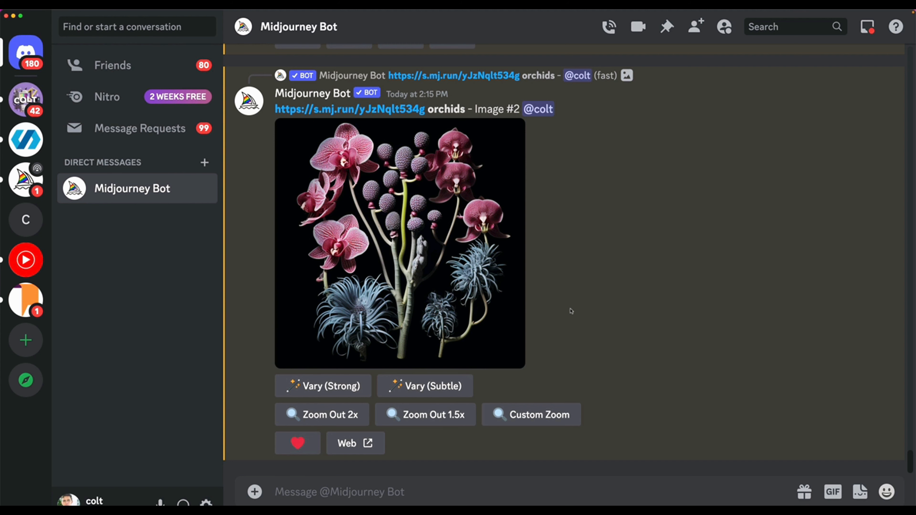
pyautogui.click(462, 257)
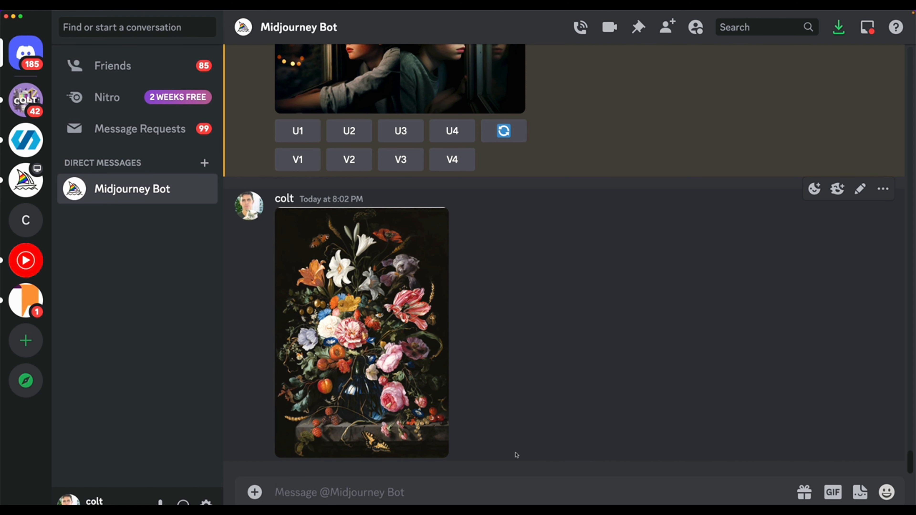
# Start an /imagine prompt in the Midjourney Bot conversation.
pyautogui.write('/imagine')
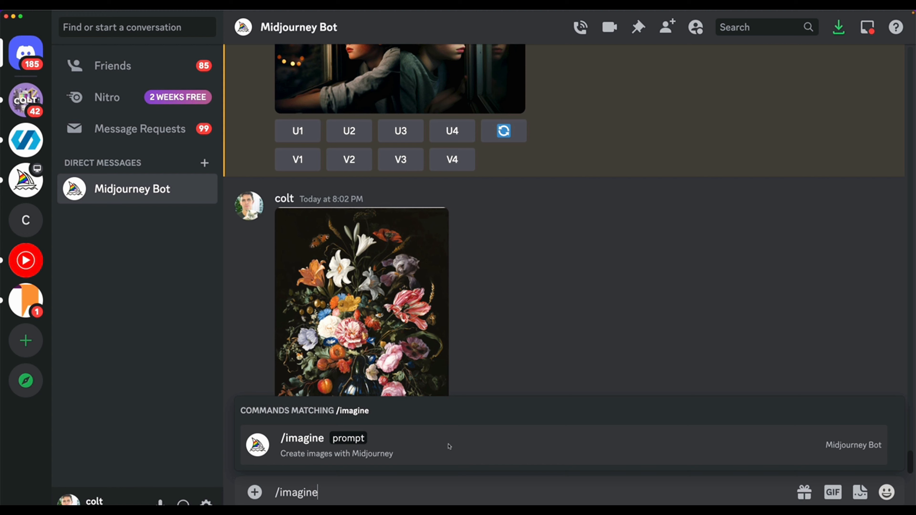
pyautogui.click(449, 446)
pyautogui.rightClick(357, 296)
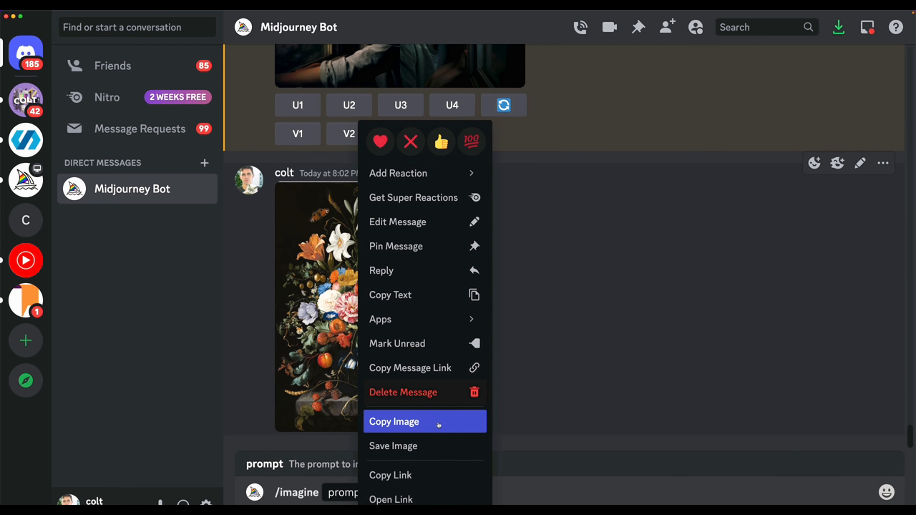
pyautogui.click(419, 422)
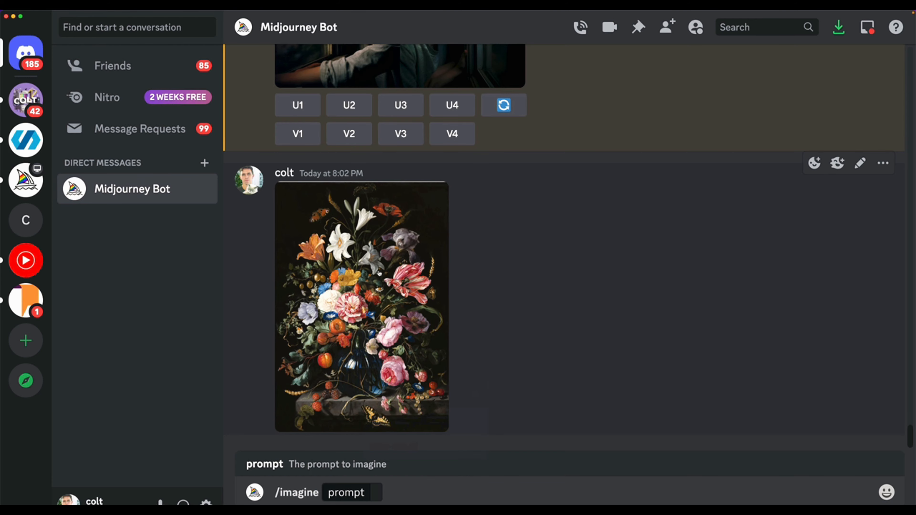
pyautogui.click(346, 249)
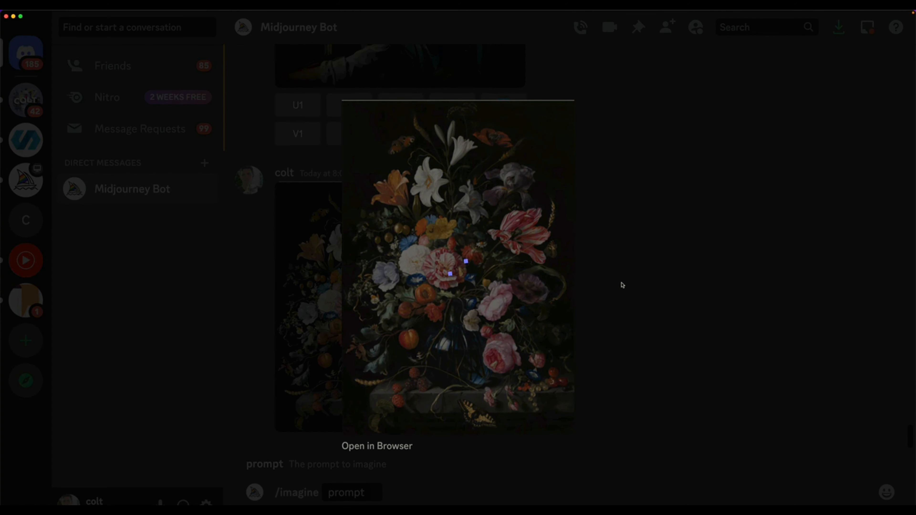
pyautogui.click(622, 284)
pyautogui.click(377, 497)
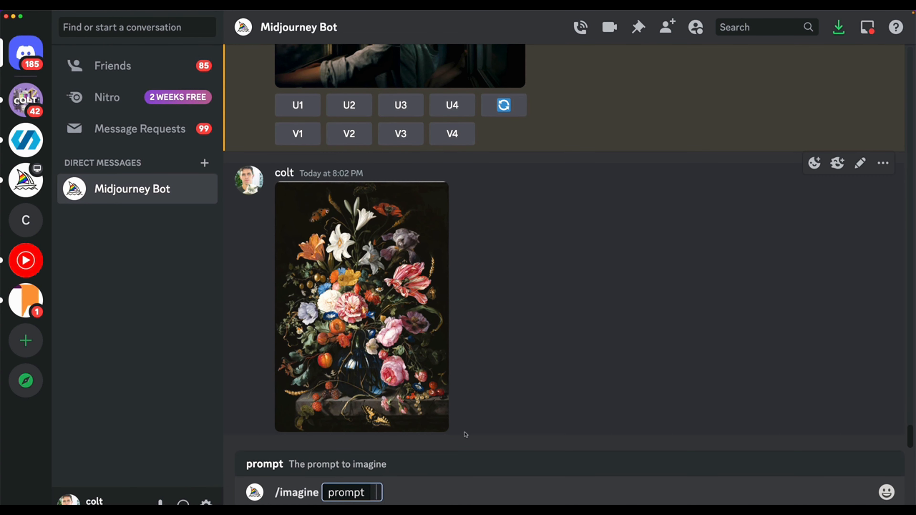
pyautogui.rightClick(399, 316)
pyautogui.click(452, 431)
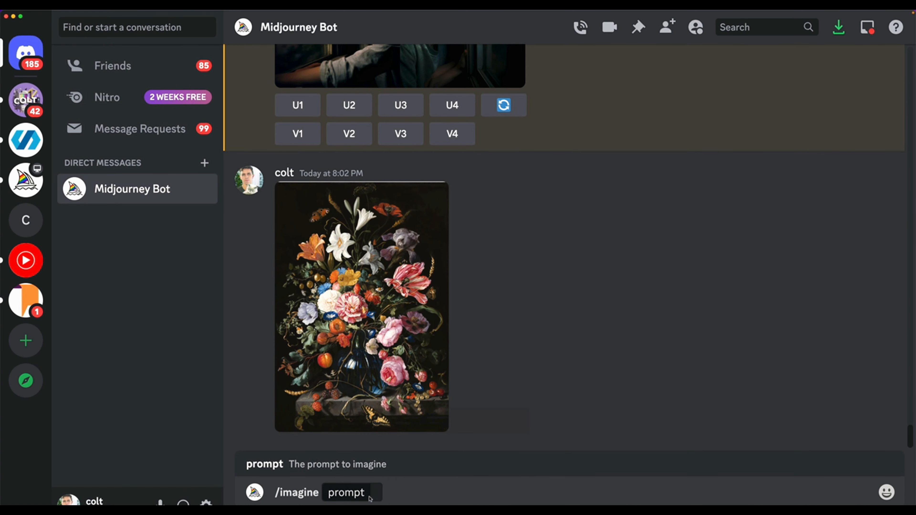
# Copy the flower painting's link into the /imagine prompt, add "coral reef" and generate the image grid.
pyautogui.rightClick(377, 364)
pyautogui.click(434, 475)
pyautogui.click(405, 484)
pyautogui.press('super+v')
pyautogui.write('cor')
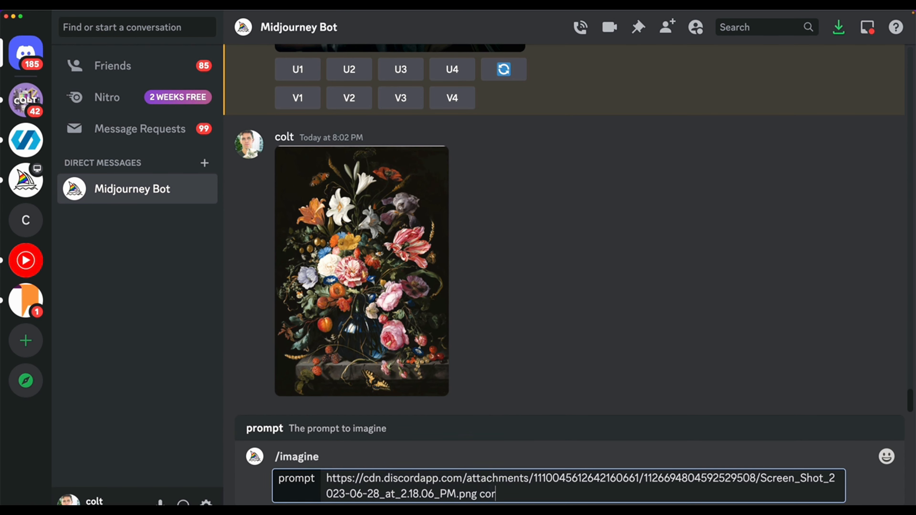
pyautogui.write('al reef')
pyautogui.press('Return')
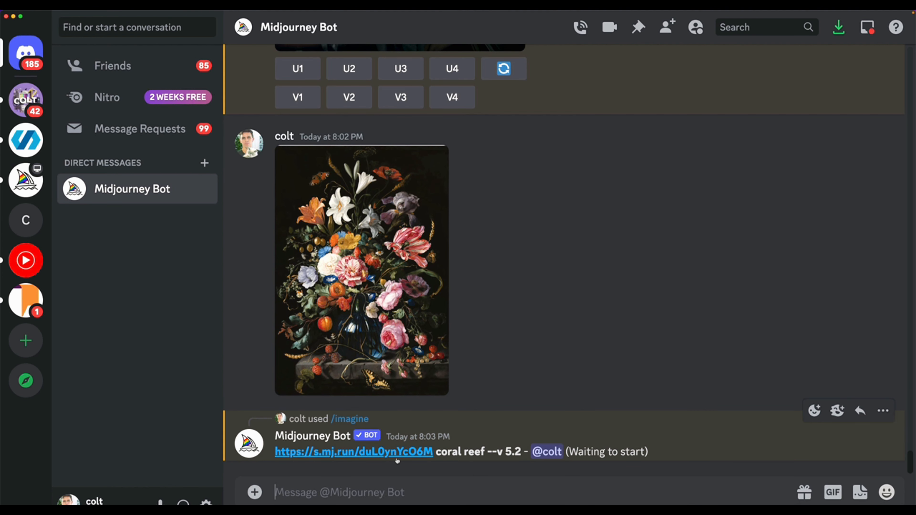
pyautogui.moveTo(440, 452); pyautogui.dragTo(479, 453)
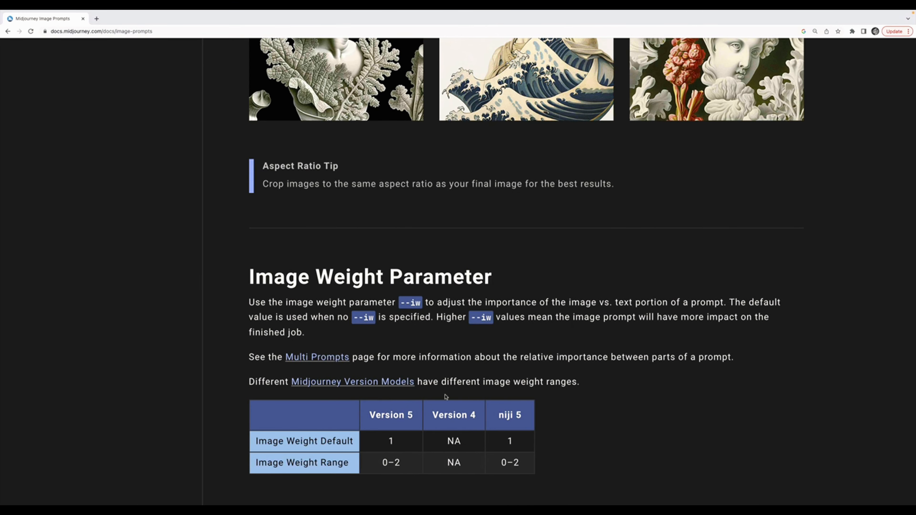
# Read the Image Weight Parameter section and its --iw default and range table on the Midjourney Image Prompts documentation page in the browser.
pyautogui.scroll(3, 420, 341)
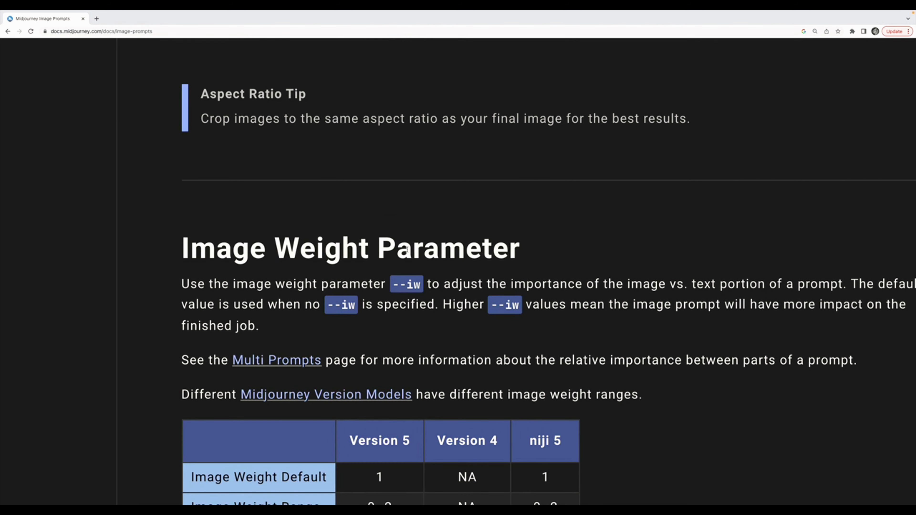
pyautogui.moveTo(413, 288); pyautogui.dragTo(401, 288)
pyautogui.click(454, 297)
pyautogui.scroll(-3, 455, 297)
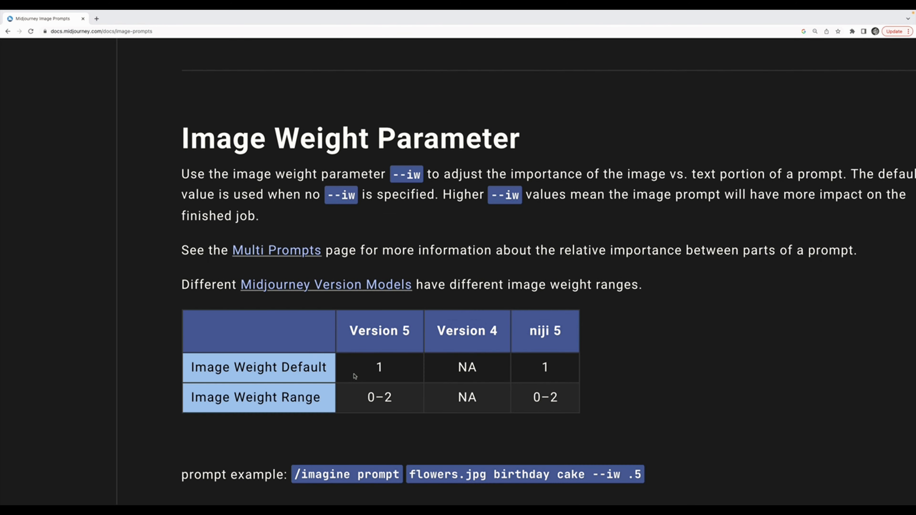
pyautogui.moveTo(367, 397); pyautogui.dragTo(374, 360)
pyautogui.click(394, 399)
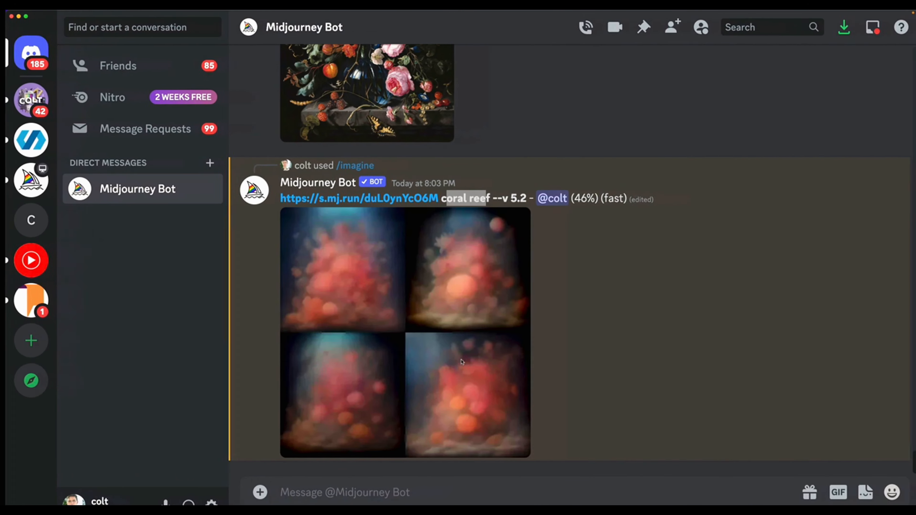
# Submit an /imagine prompt combining the copied flower painting link with "coral reef --iw 0.1".
pyautogui.click(504, 493)
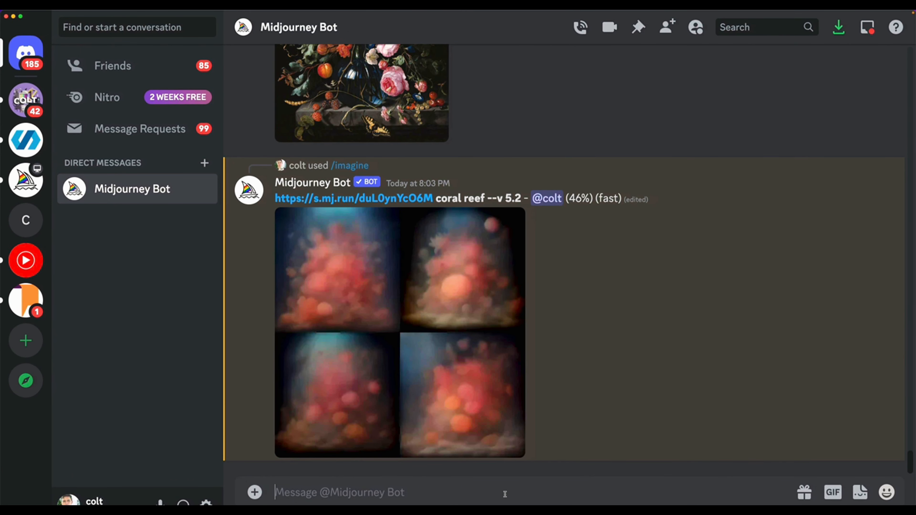
pyautogui.write('/')
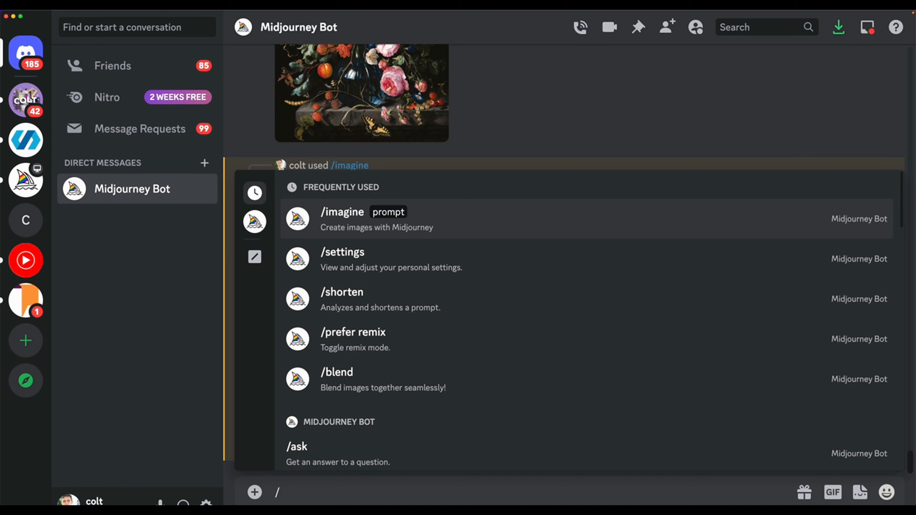
pyautogui.click(400, 230)
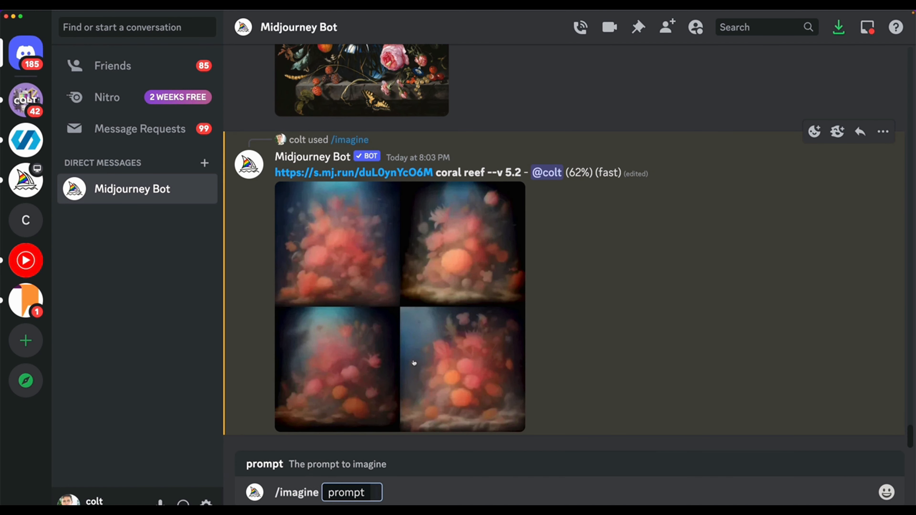
pyautogui.press('super+v')
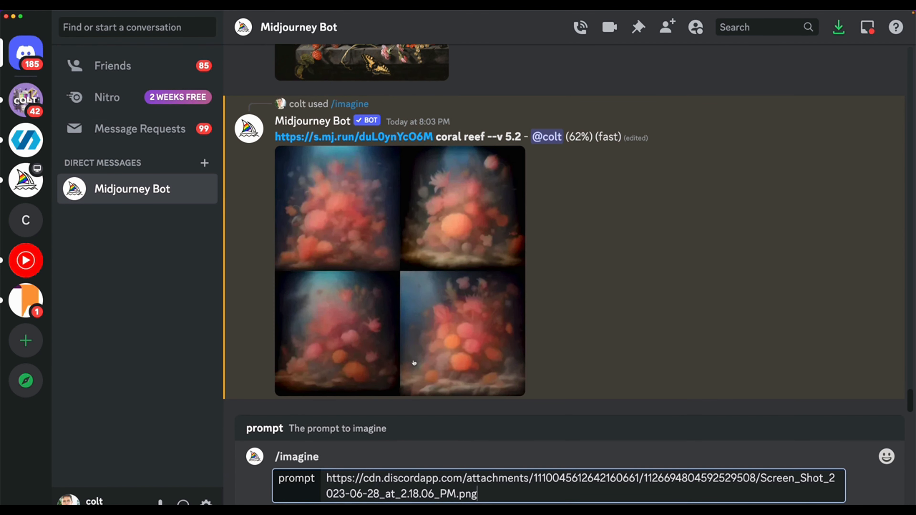
pyautogui.write('coral reef --')
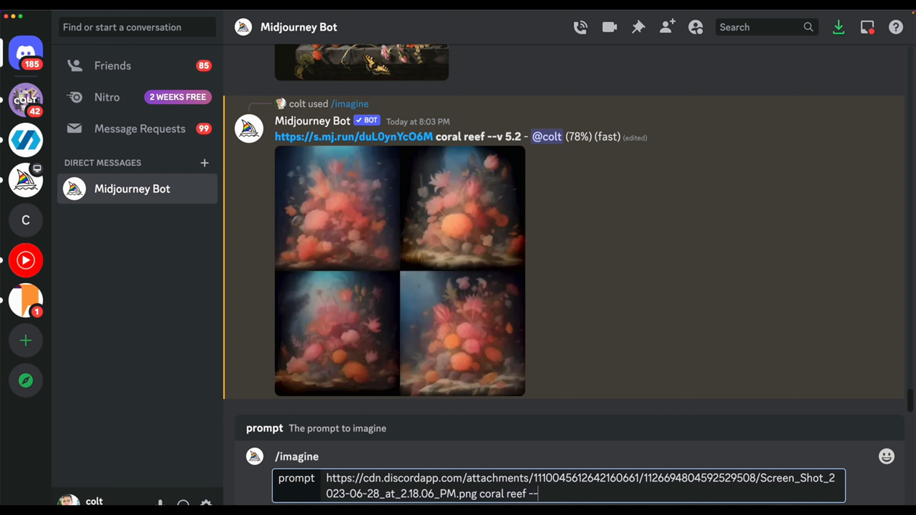
pyautogui.write('iw')
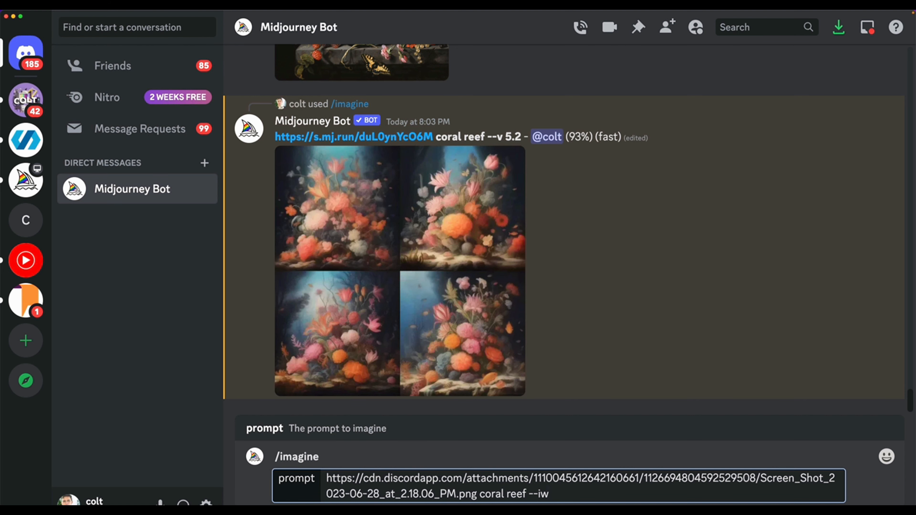
pyautogui.moveTo(551, 498); pyautogui.dragTo(528, 495)
pyautogui.click(557, 494)
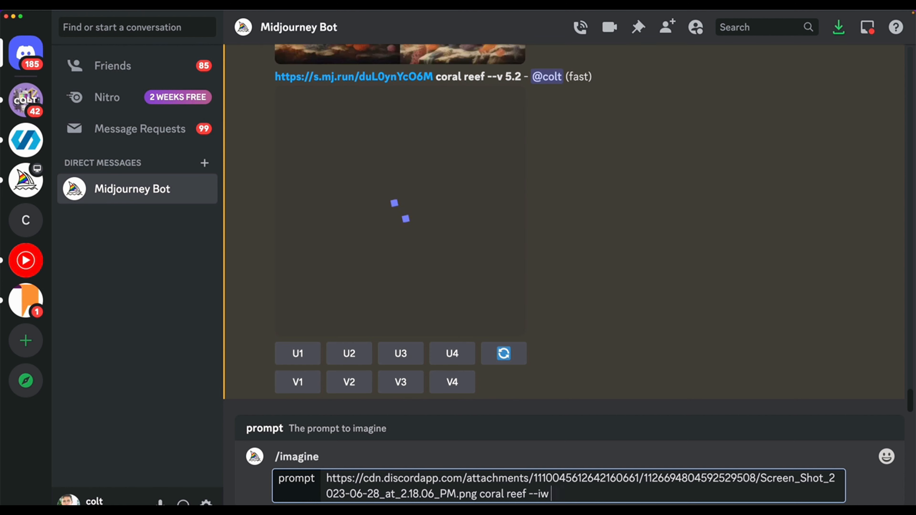
pyautogui.write('0.')
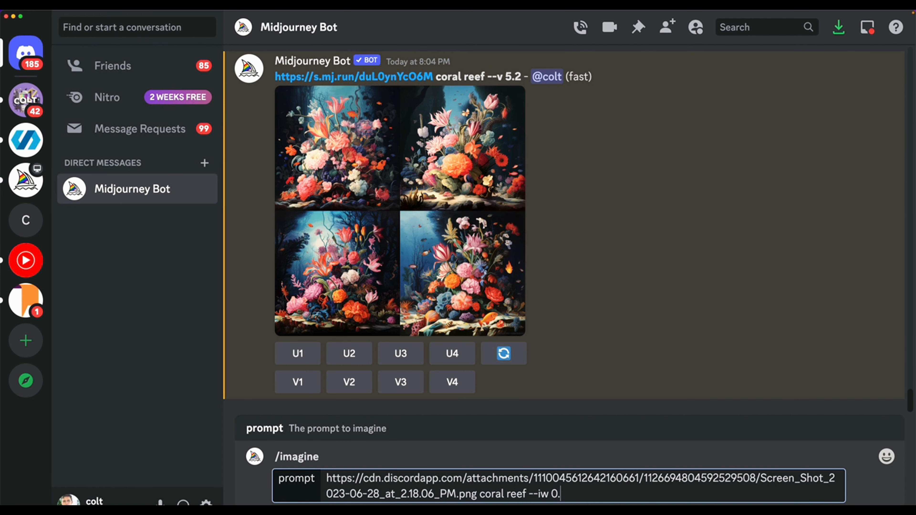
pyautogui.write('1')
pyautogui.press('Return')
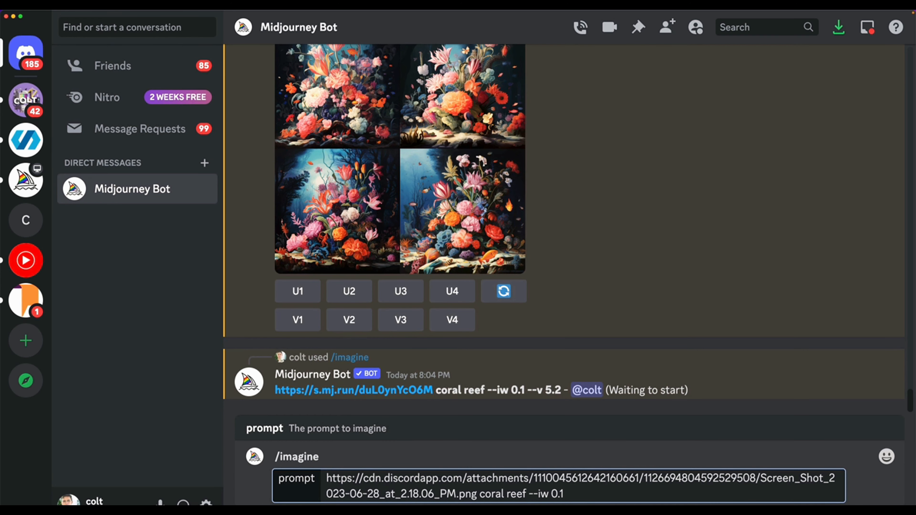
# Resubmit the same painting and "coral reef" prompt twice, with the image weight set to 0.5 and 0.7.
pyautogui.press('BackSpace')
pyautogui.write('5')
pyautogui.press('Return')
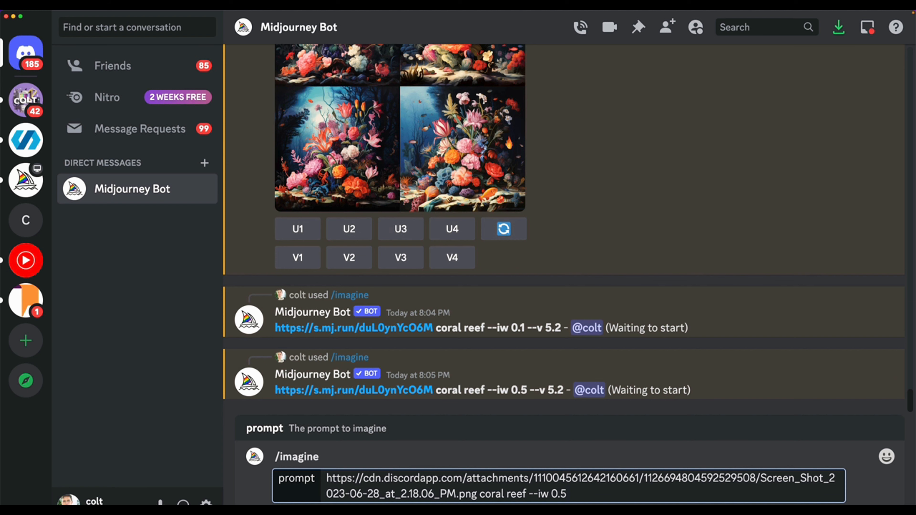
pyautogui.press('BackSpace')
pyautogui.write('7')
pyautogui.press('Return')
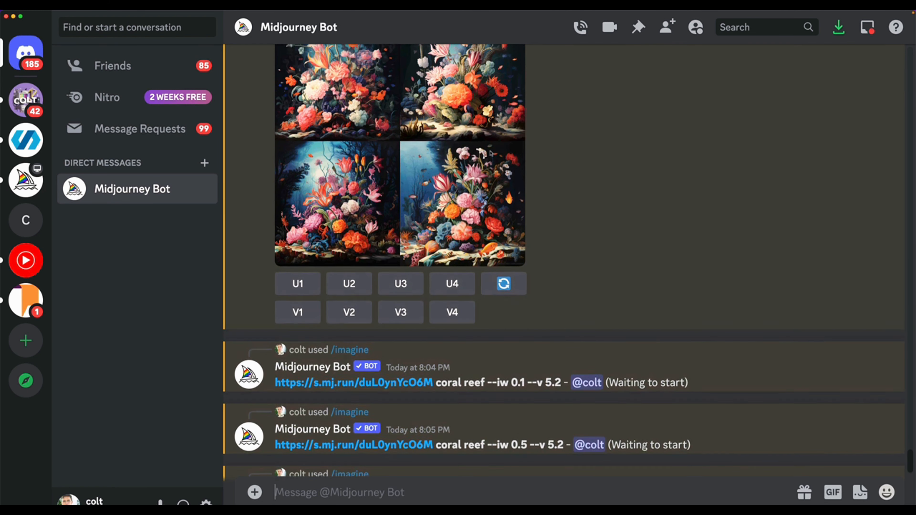
# Recall the last coral reef prompt, set its image weight to --iw 1.2 and submit it.
pyautogui.press('Up')
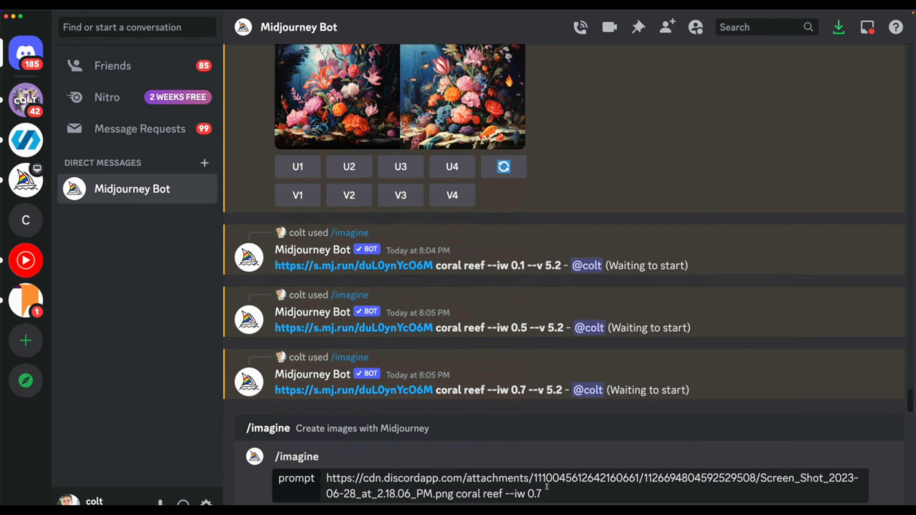
pyautogui.press('BackSpace')
pyautogui.press('BackSpace')
pyautogui.press('BackSpace')
pyautogui.write('1.2')
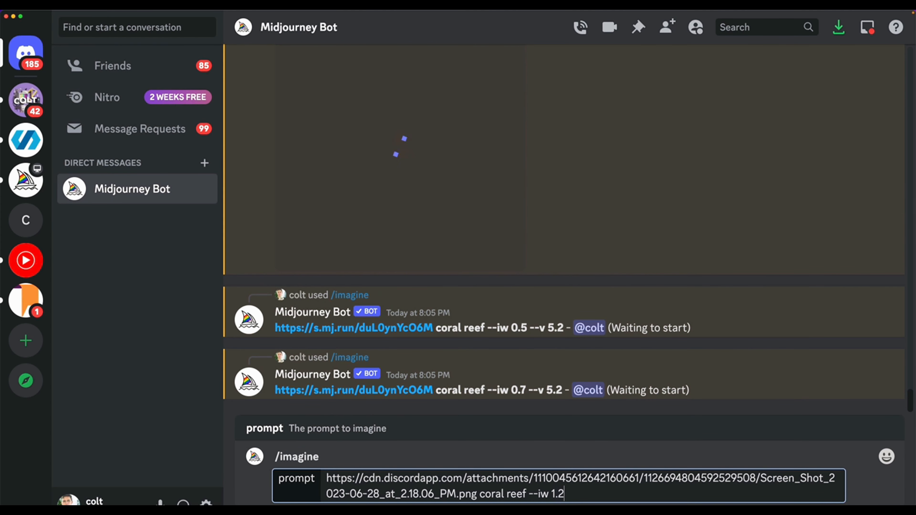
pyautogui.press('Return')
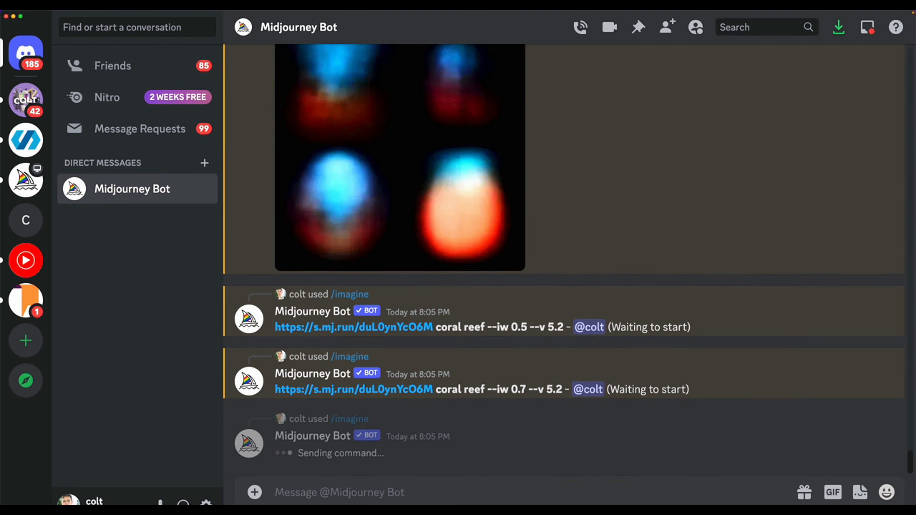
# Submit two more versions of the coral reef prompt, with --iw 1.5 and --iw 1.8.
pyautogui.press('Up')
pyautogui.press('BackSpace')
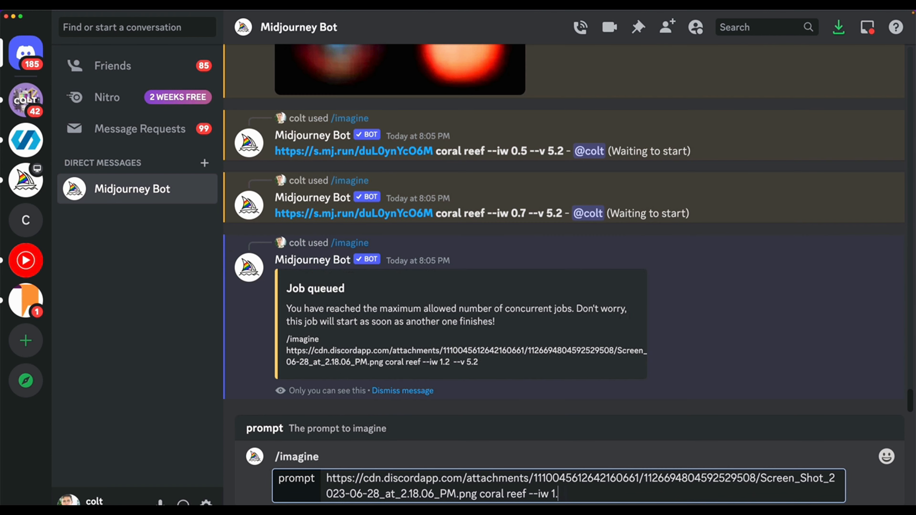
pyautogui.write('5')
pyautogui.press('Return')
pyautogui.press('Up')
pyautogui.press('BackSpace')
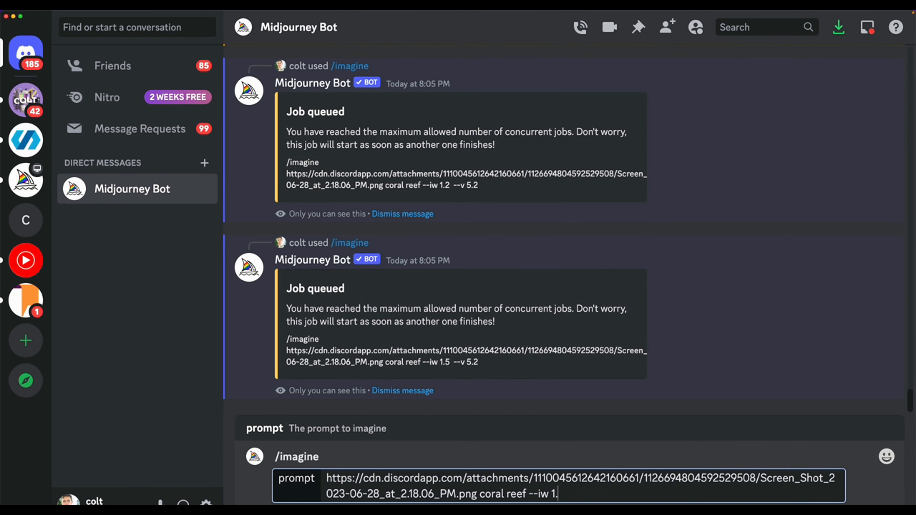
pyautogui.write('8')
pyautogui.press('Return')
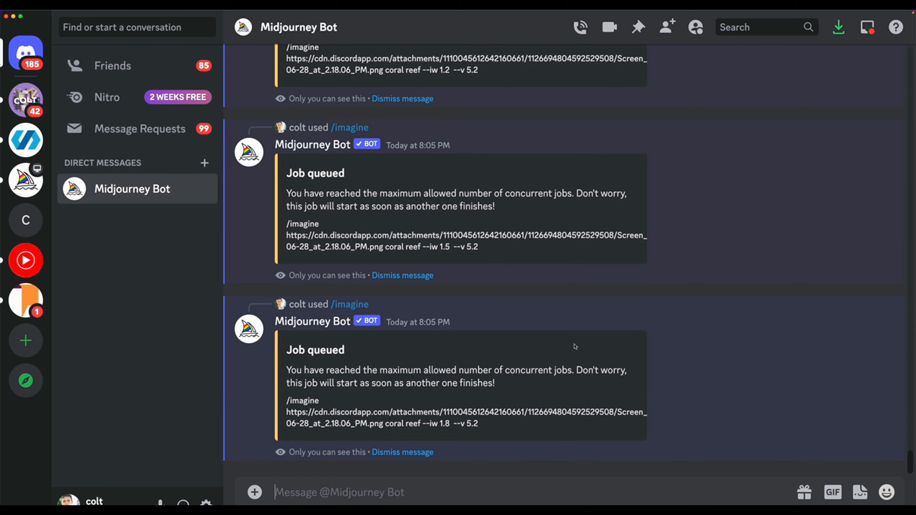
# View the finished "coral reef" grid made without an image weight parameter at enlarged size.
pyautogui.scroll(5, 620, 348)
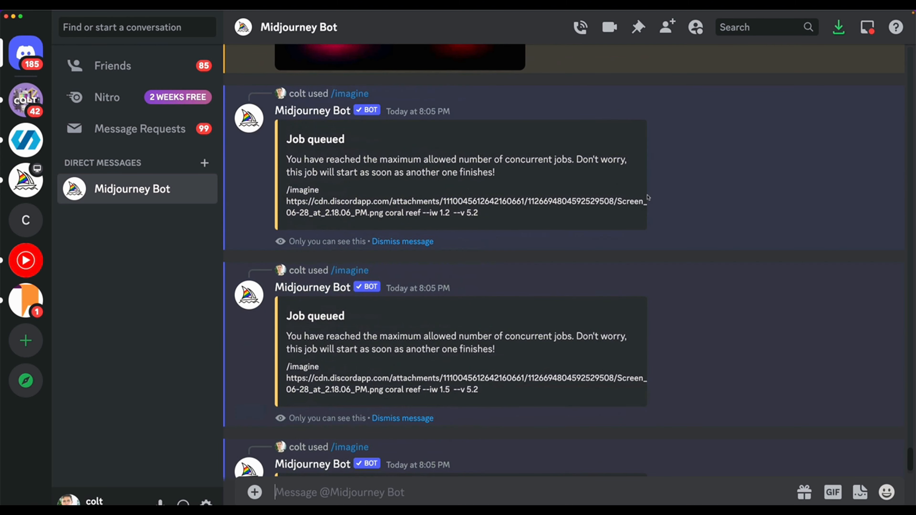
pyautogui.scroll(10, 647, 198)
pyautogui.scroll(10, 647, 198)
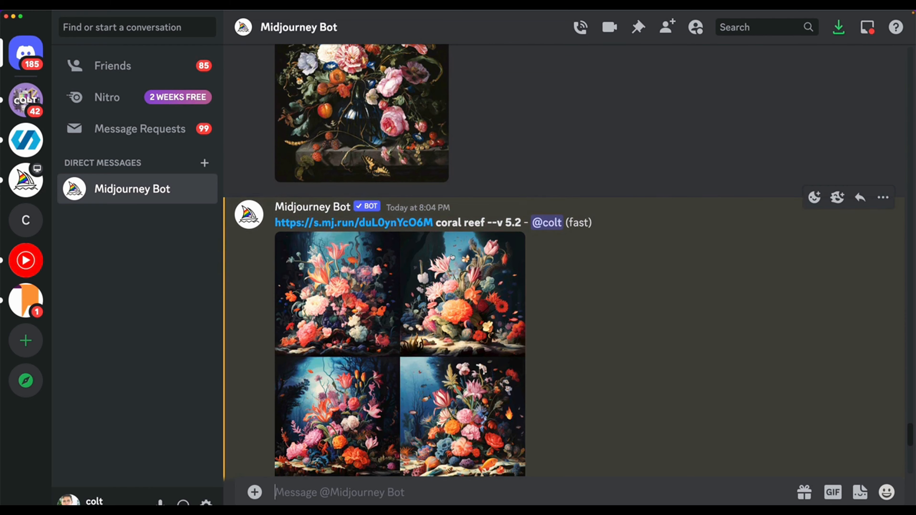
pyautogui.click(452, 256)
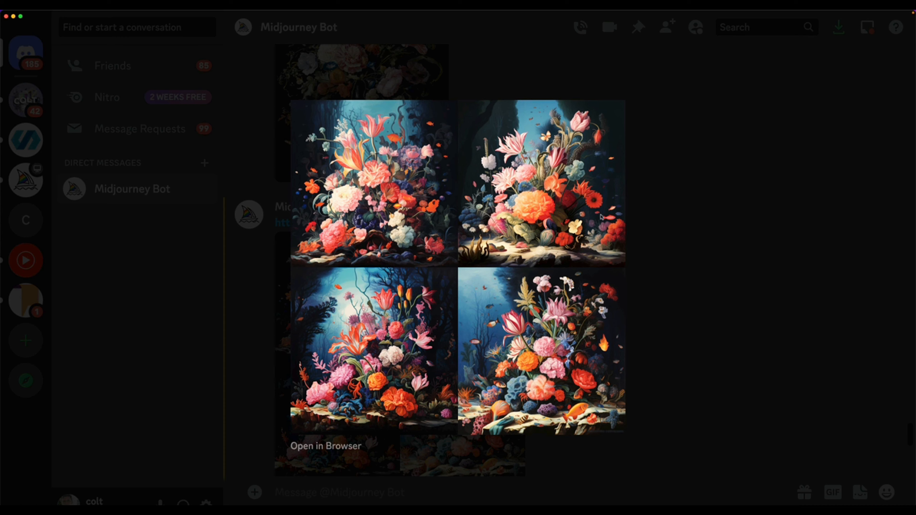
pyautogui.click(720, 300)
# Find the finished "coral reef --iw 0.1" grid and examine it at enlarged size.
pyautogui.scroll(5, 721, 299)
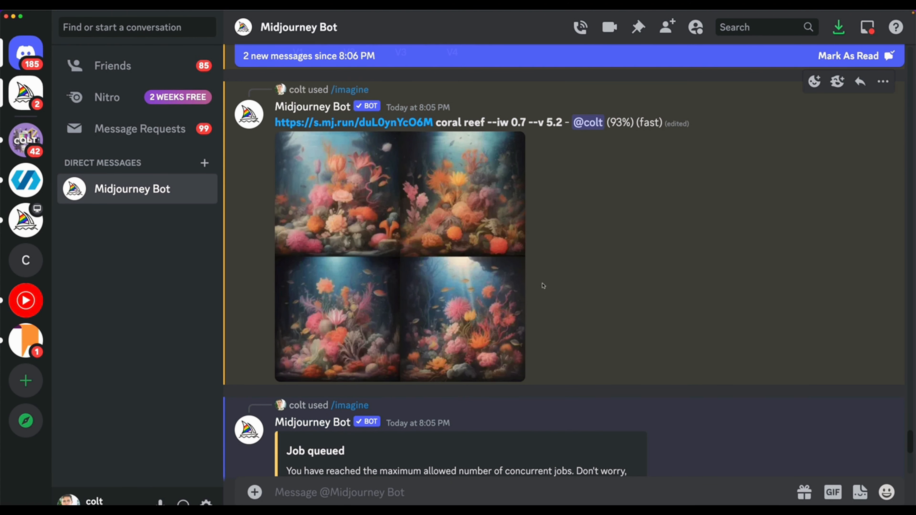
pyautogui.scroll(-10, 509, 198)
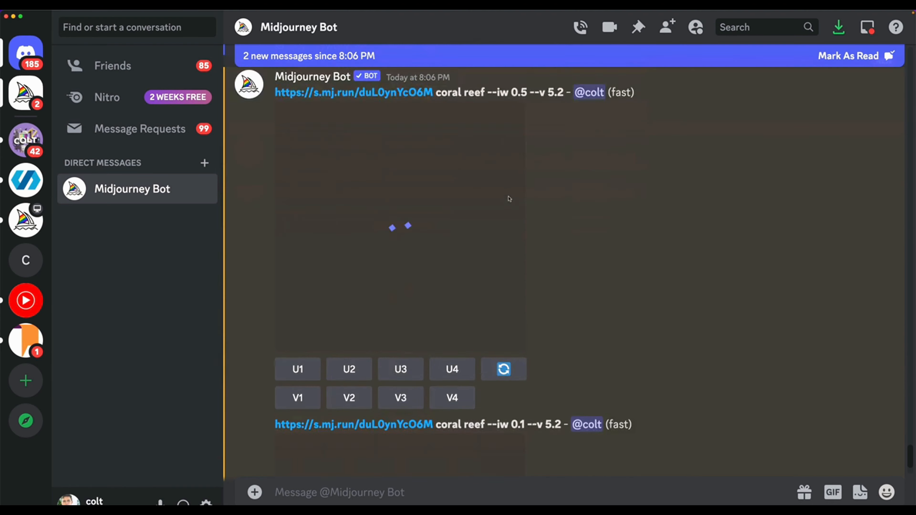
pyautogui.scroll(2, 551, 127)
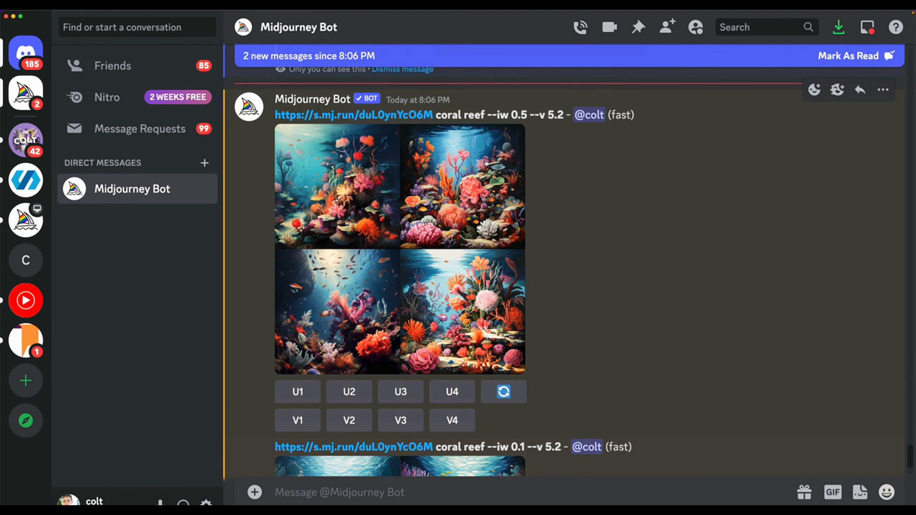
pyautogui.scroll(-8, 486, 163)
pyautogui.click(474, 271)
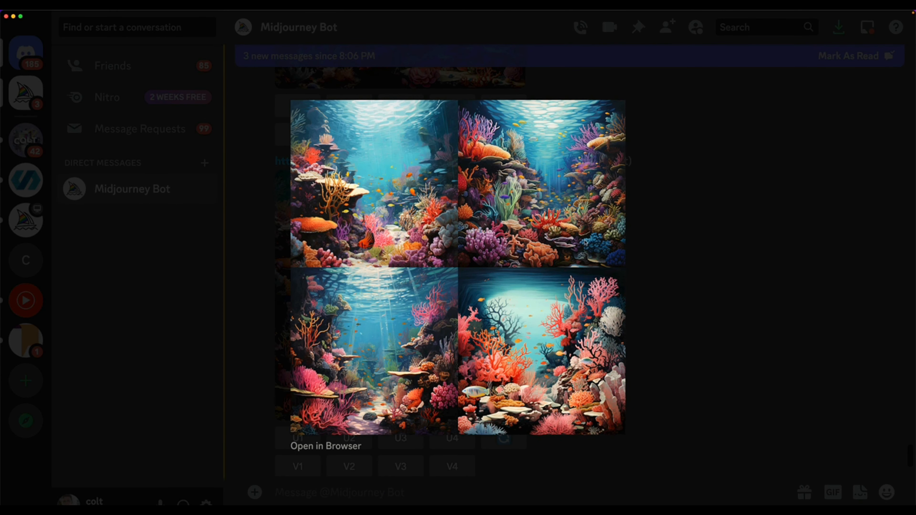
pyautogui.click(648, 268)
# Examine the "coral reef --iw 0.5" grid at enlarged size for traces of the flower painting.
pyautogui.scroll(5, 537, 270)
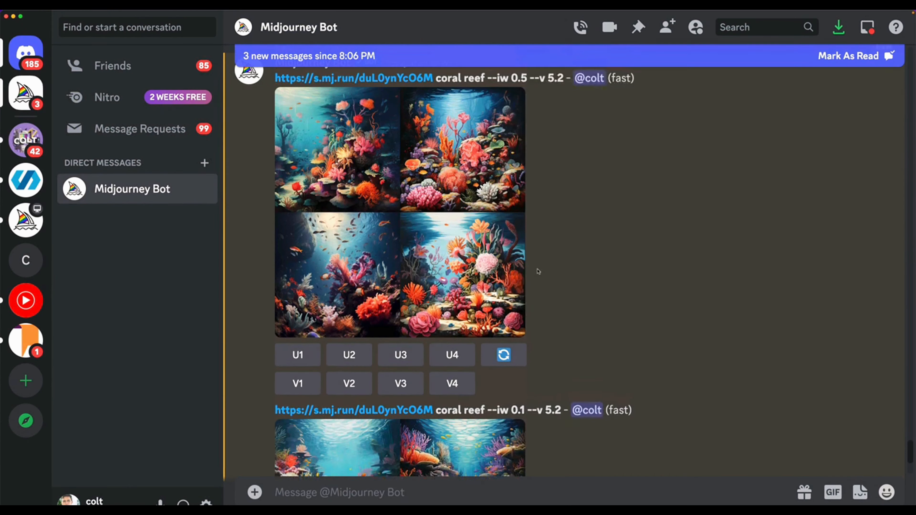
pyautogui.scroll(2, 537, 271)
pyautogui.click(460, 206)
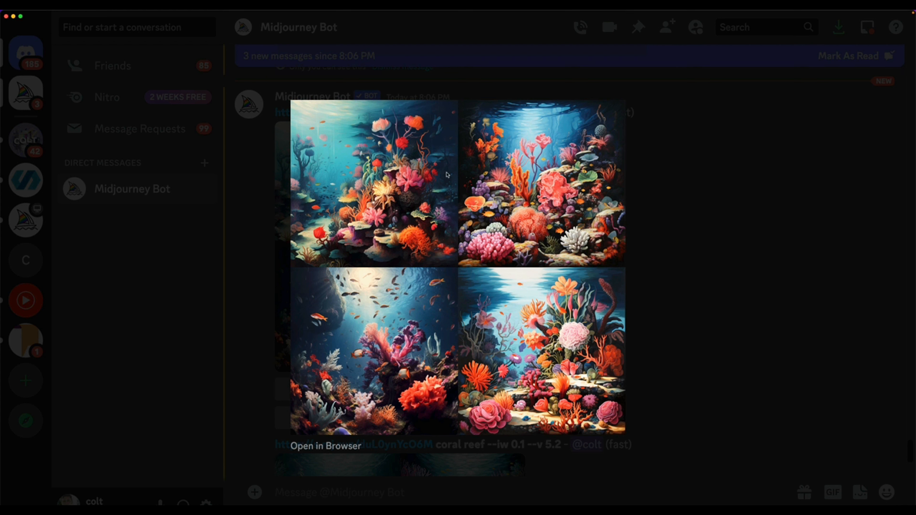
pyautogui.click(684, 216)
pyautogui.scroll(-1, 469, 217)
pyautogui.click(469, 188)
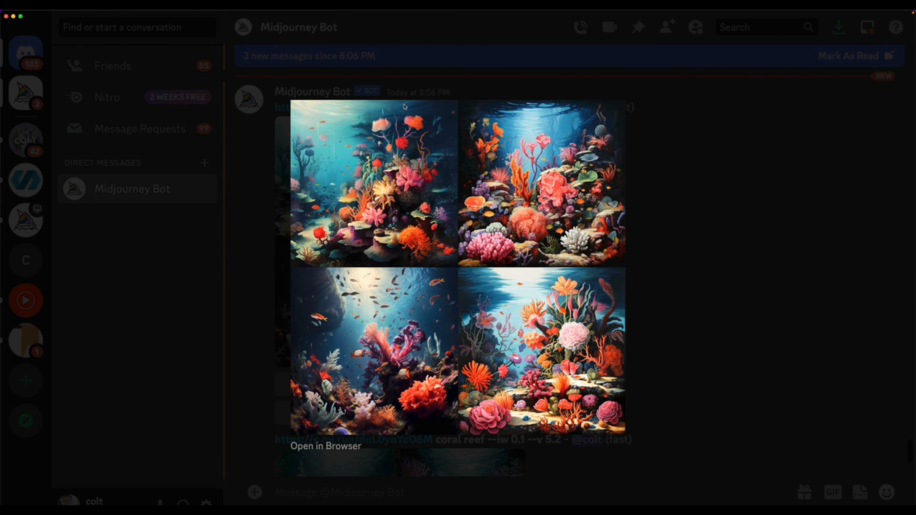
pyautogui.click(715, 290)
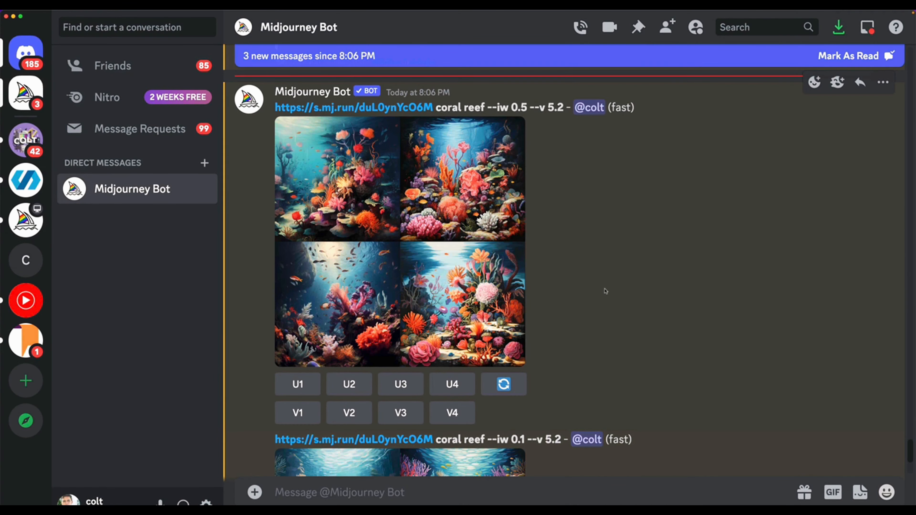
# Go on to the "coral reef --iw 0.7" grid and inspect its four images at enlarged size.
pyautogui.scroll(-4, 603, 289)
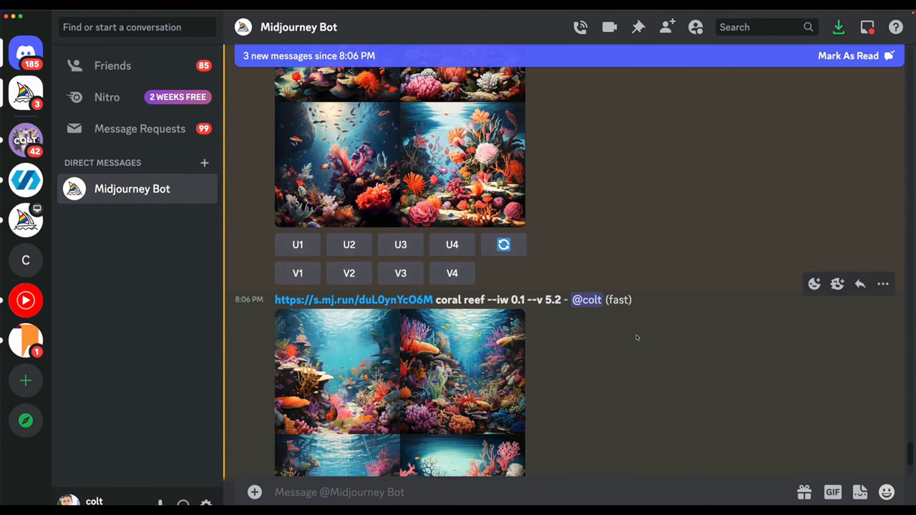
pyautogui.scroll(2, 636, 341)
pyautogui.scroll(-15, 637, 345)
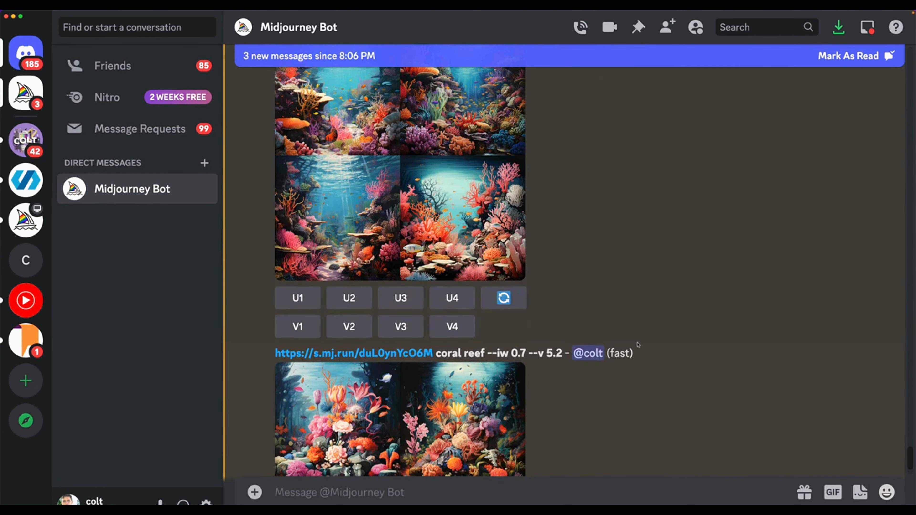
pyautogui.scroll(-2, 637, 344)
pyautogui.click(453, 281)
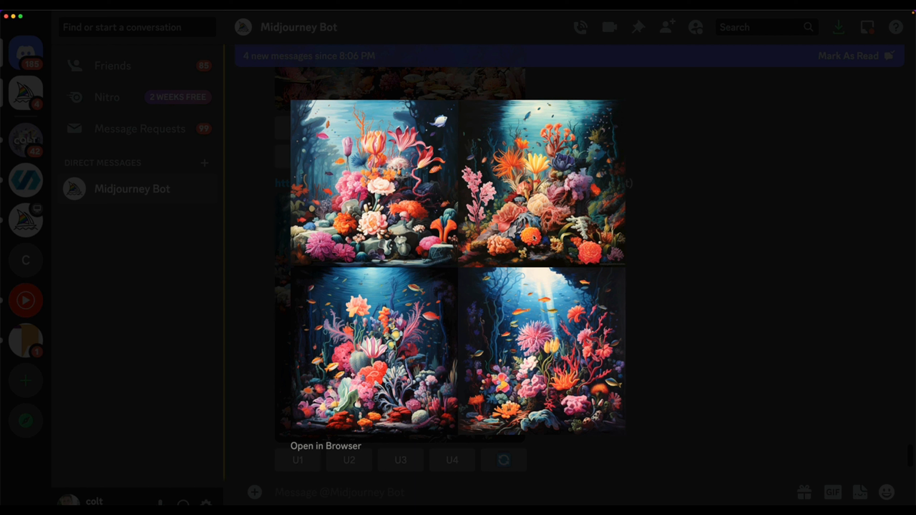
pyautogui.click(693, 270)
# Compare the original flower painting with the "coral reef" grid generated at the default image weight.
pyautogui.scroll(10, 640, 264)
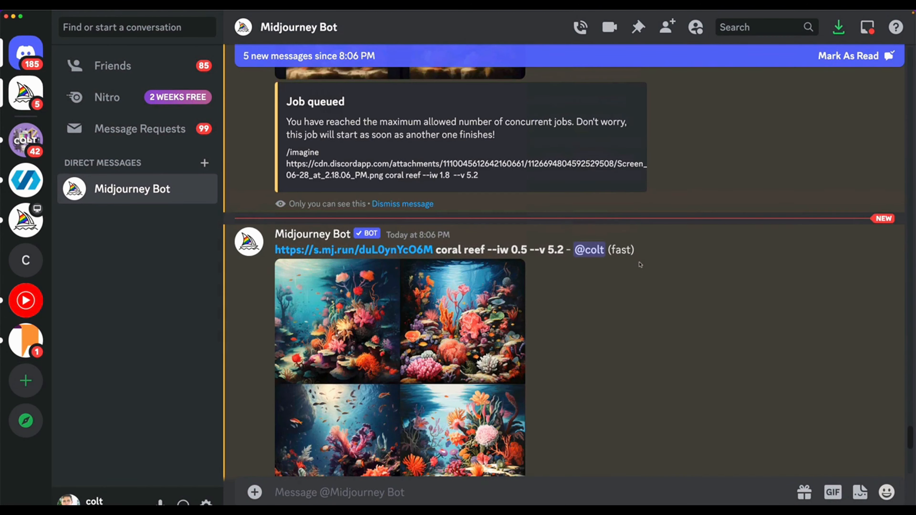
pyautogui.scroll(15, 640, 265)
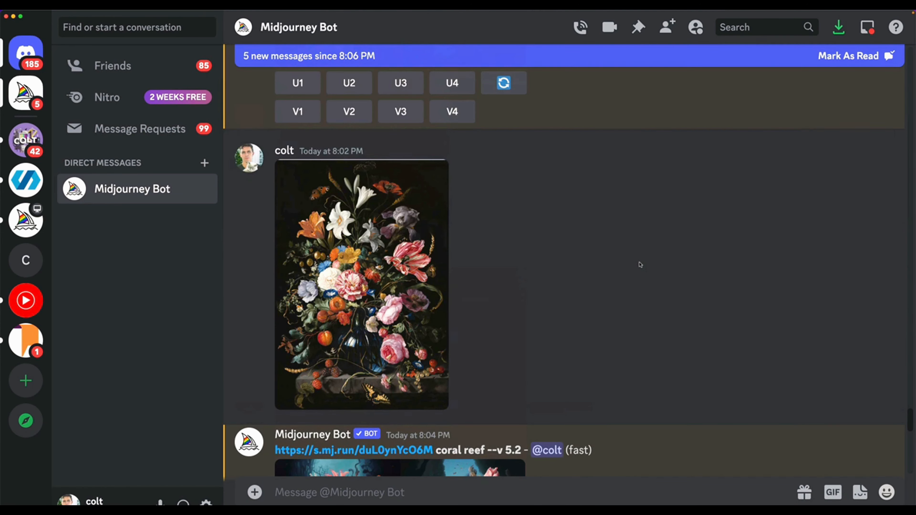
pyautogui.scroll(-5, 640, 263)
pyautogui.scroll(4, 640, 265)
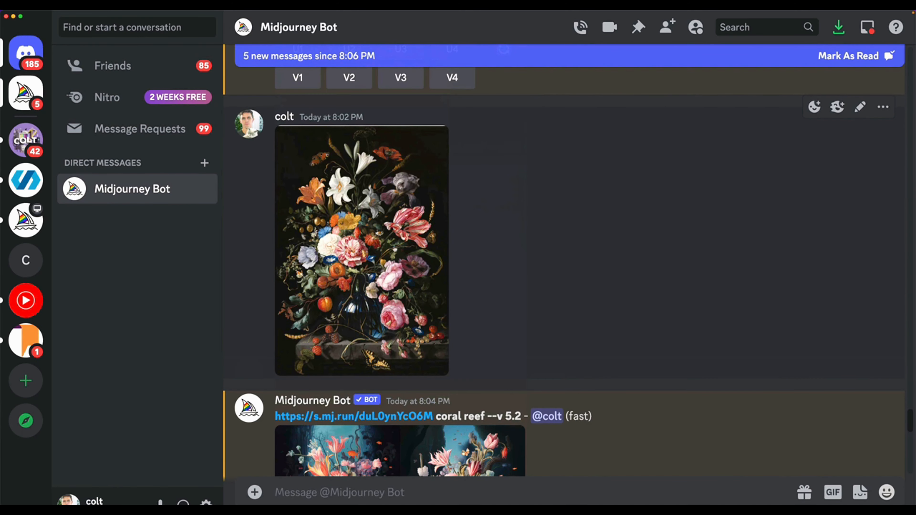
pyautogui.scroll(-8, 398, 248)
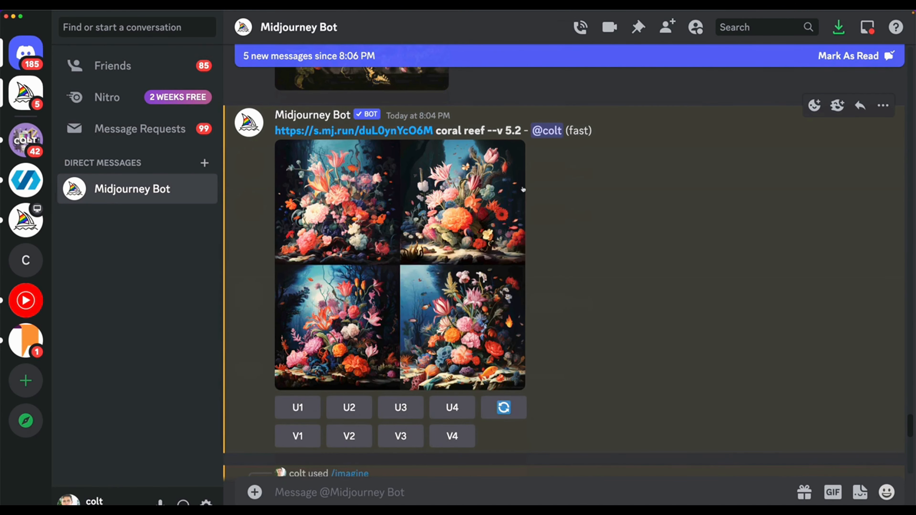
# Go on to the "coral reef --iw 1.2" grid and examine its four images at enlarged size.
pyautogui.scroll(-10, 513, 303)
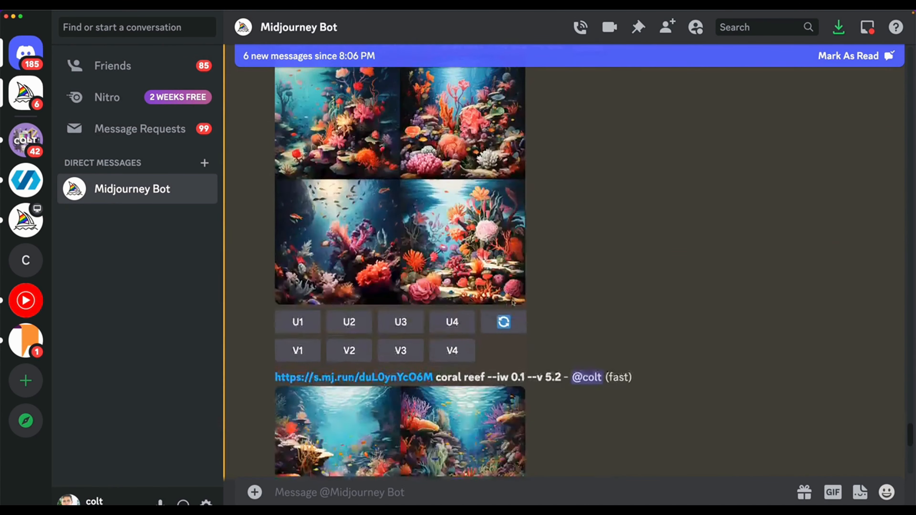
pyautogui.scroll(-20, 513, 304)
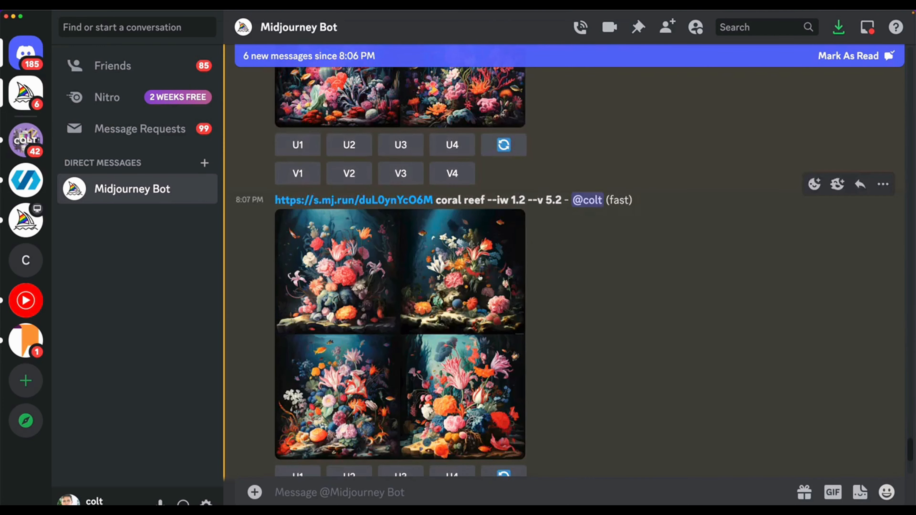
pyautogui.scroll(-2, 451, 282)
pyautogui.click(451, 279)
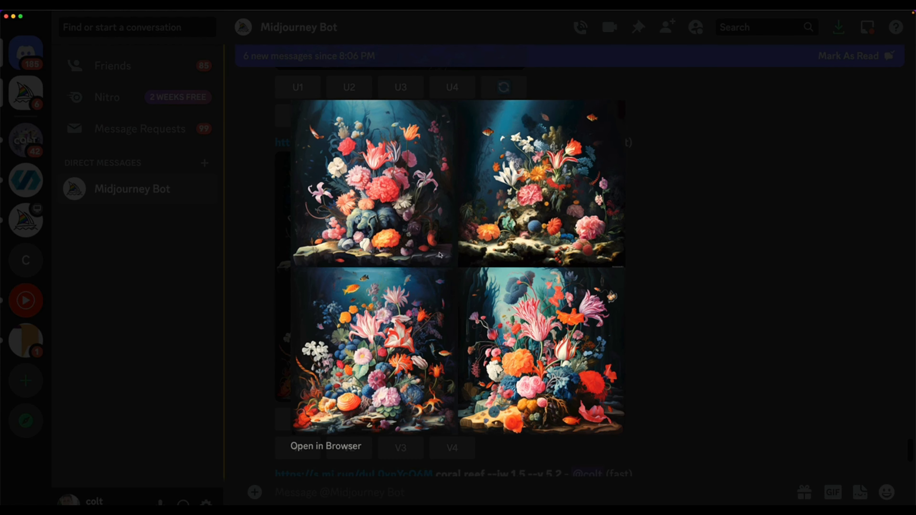
pyautogui.click(674, 303)
# Inspect the "coral reef --iw 1.5" grid at enlarged size for the balance between flowers and reef.
pyautogui.scroll(-4, 548, 327)
pyautogui.scroll(-4, 548, 330)
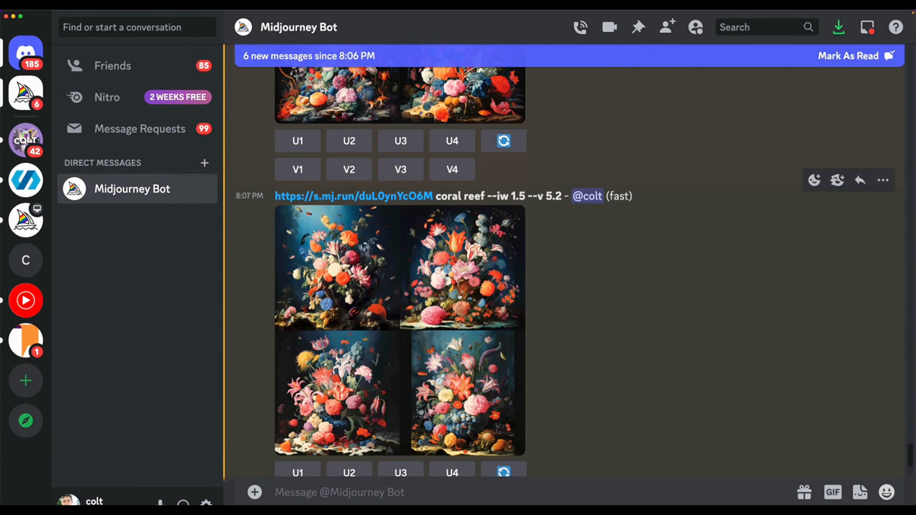
pyautogui.click(458, 297)
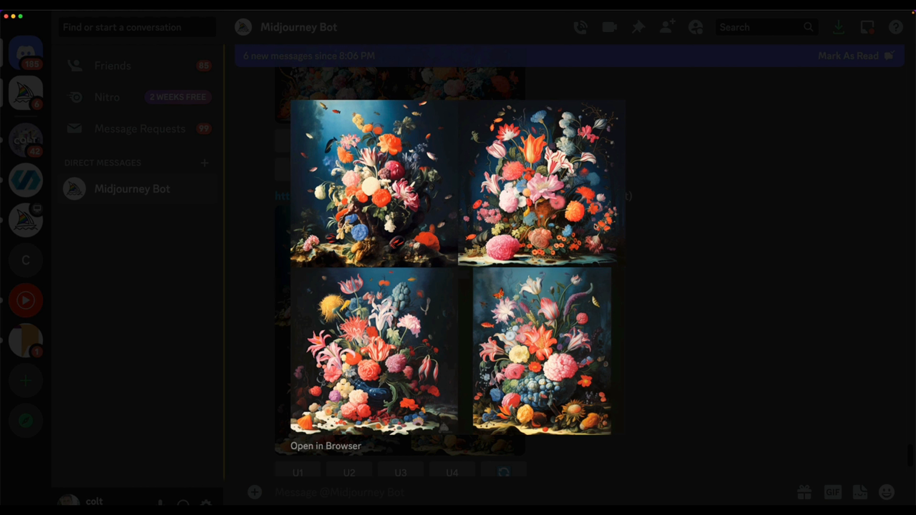
pyautogui.click(651, 299)
# Examine the "coral reef --iw 1.8" grid at enlarged size.
pyautogui.scroll(-10, 651, 299)
pyautogui.click(466, 164)
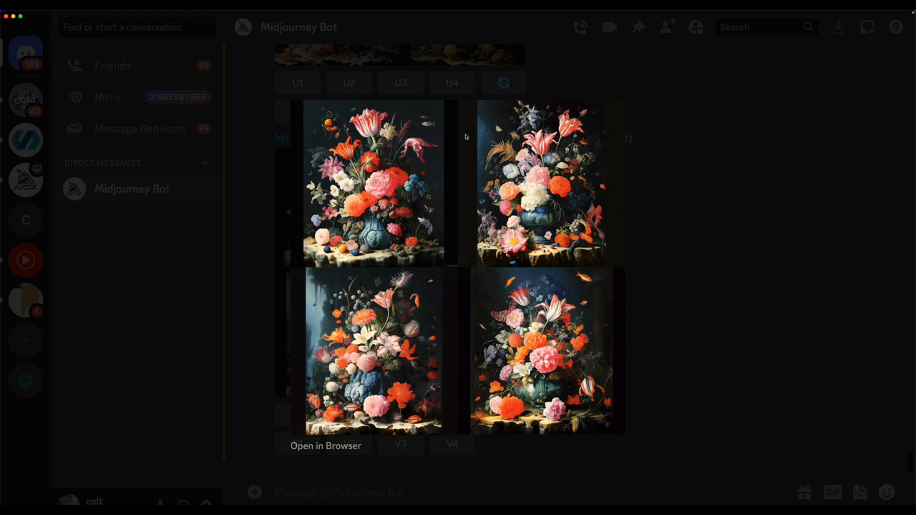
pyautogui.click(641, 269)
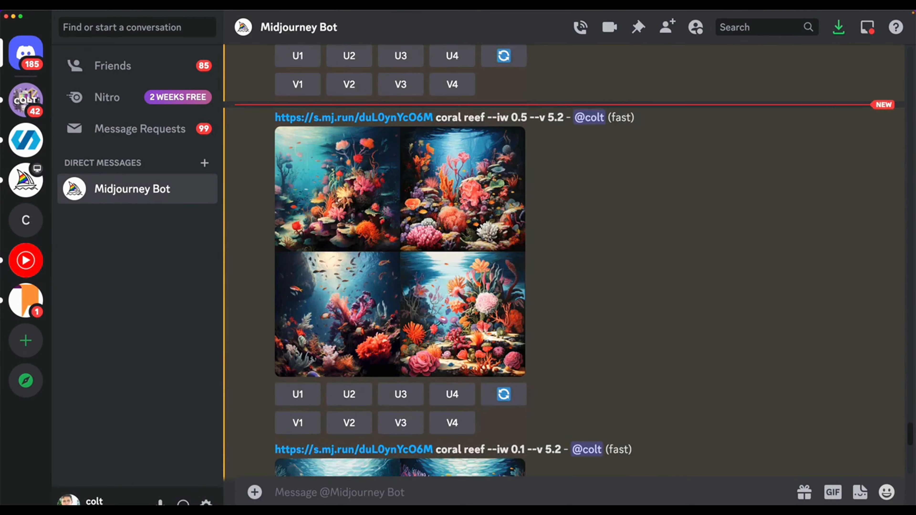
# Compare the original flower painting with the "coral reef" grids generated at --iw 1.8 and --iw 0.1.
pyautogui.scroll(10, 486, 228)
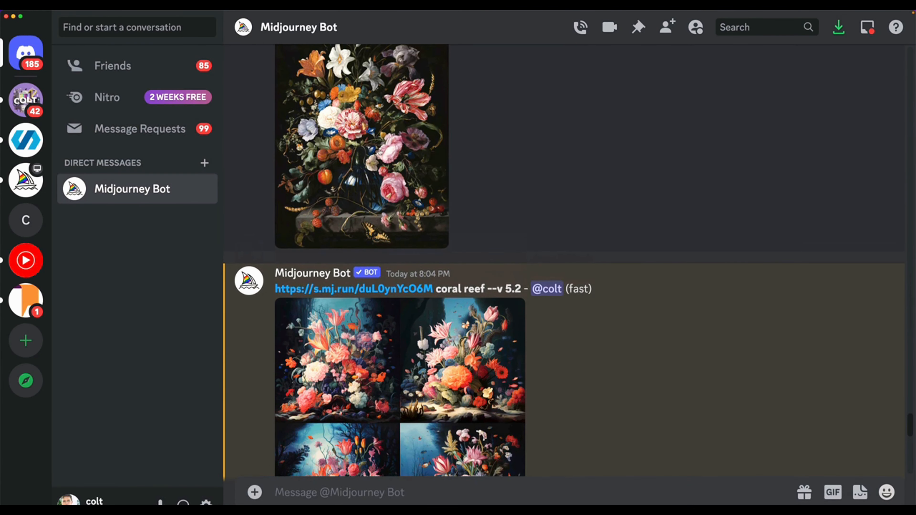
pyautogui.scroll(-20, 537, 291)
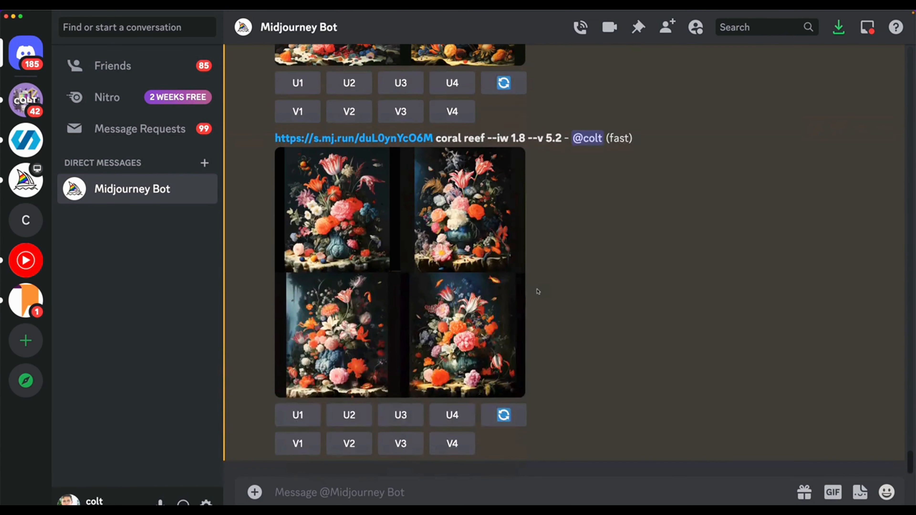
pyautogui.click(471, 212)
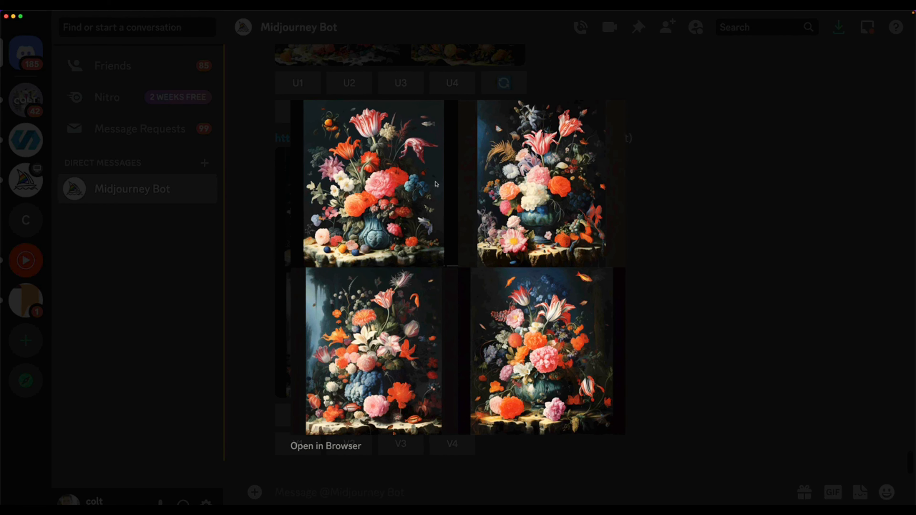
pyautogui.click(651, 266)
pyautogui.scroll(10, 504, 263)
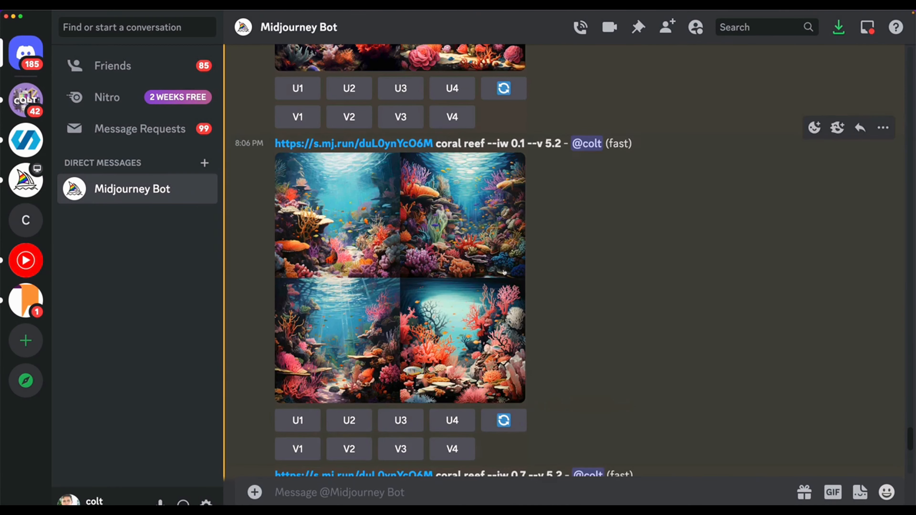
pyautogui.click(481, 274)
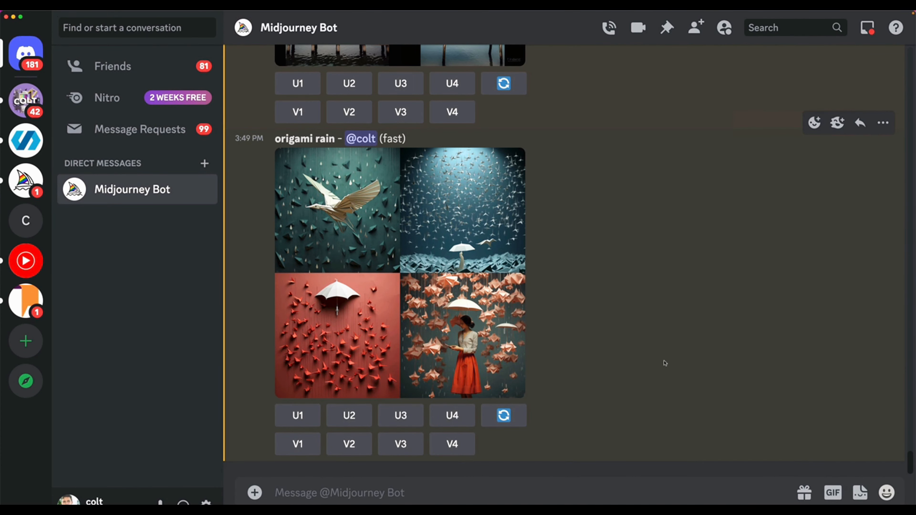
# Attach the flower painting, multicoloured balloon wall and umbrella walker screenshots from the recent files to a Midjourney Bot message, previewing files to identify them.
pyautogui.scroll(3, 665, 363)
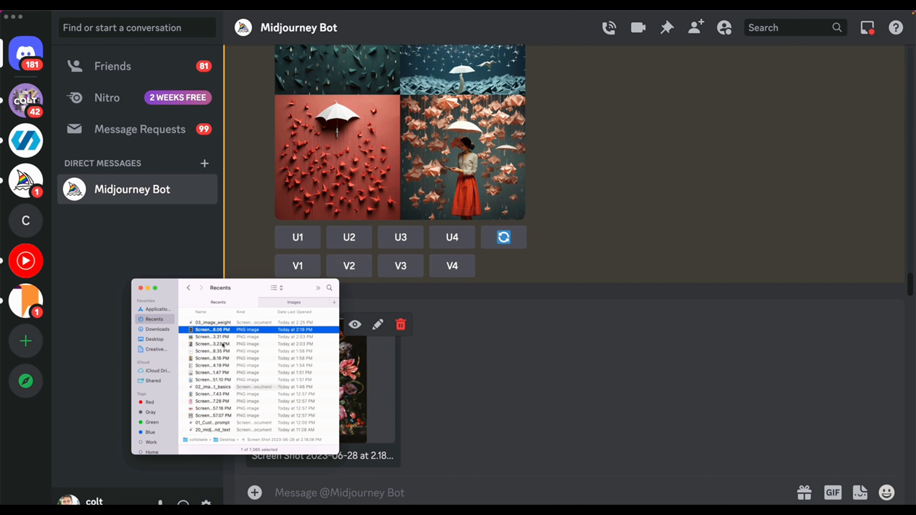
pyautogui.moveTo(222, 345); pyautogui.dragTo(349, 489)
pyautogui.click(220, 360)
pyautogui.press('space')
pyautogui.press('space')
pyautogui.click(228, 366)
pyautogui.press('space')
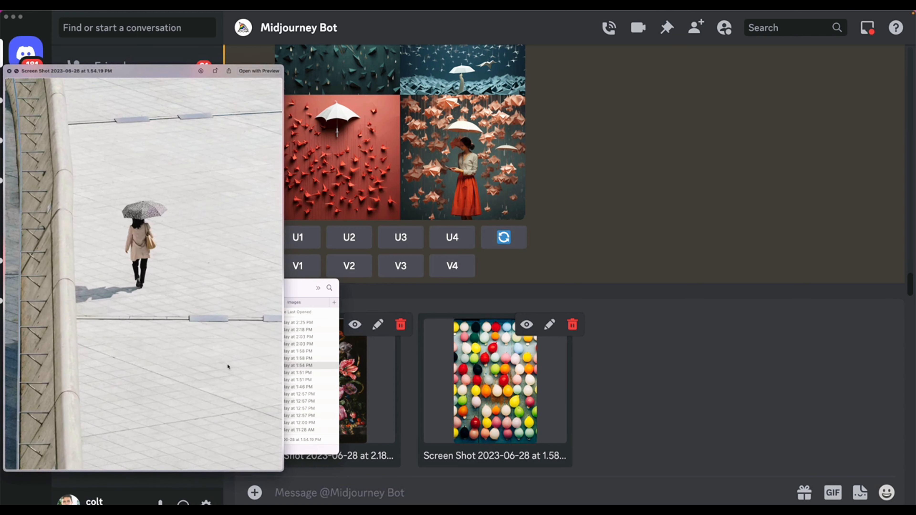
pyautogui.press('space')
pyautogui.moveTo(228, 366); pyautogui.dragTo(317, 485)
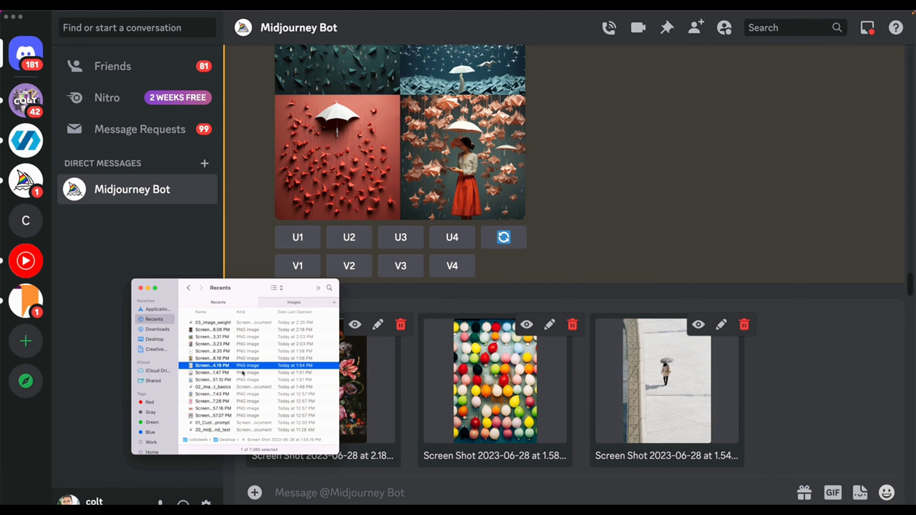
# Attach the beach pier and somersaulting man screenshots from the recent files to the same message.
pyautogui.click(231, 372)
pyautogui.press('space')
pyautogui.press('space')
pyautogui.moveTo(221, 379); pyautogui.dragTo(287, 489)
pyautogui.press('space')
pyautogui.press('space')
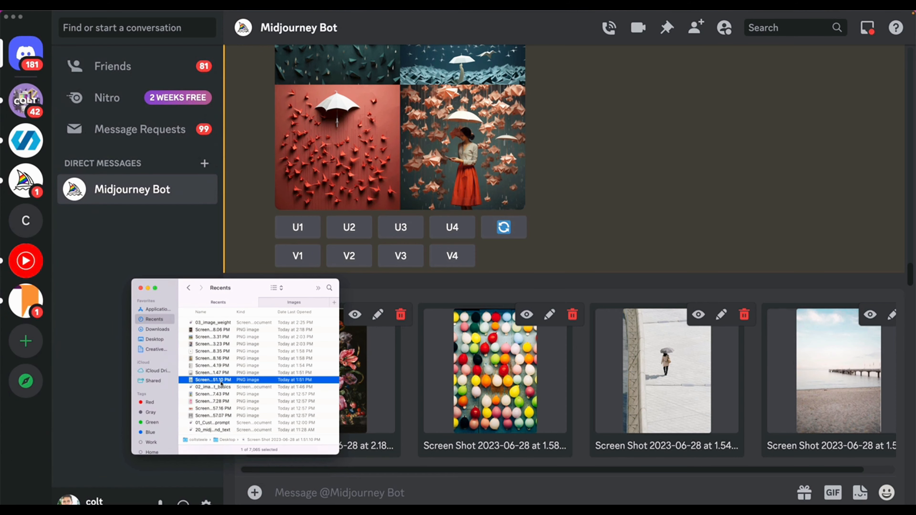
pyautogui.moveTo(221, 379); pyautogui.dragTo(297, 483)
# Preview the pink balloons and orange origami swans screenshots and add both to the message attachments.
pyautogui.click(216, 401)
pyautogui.press('space')
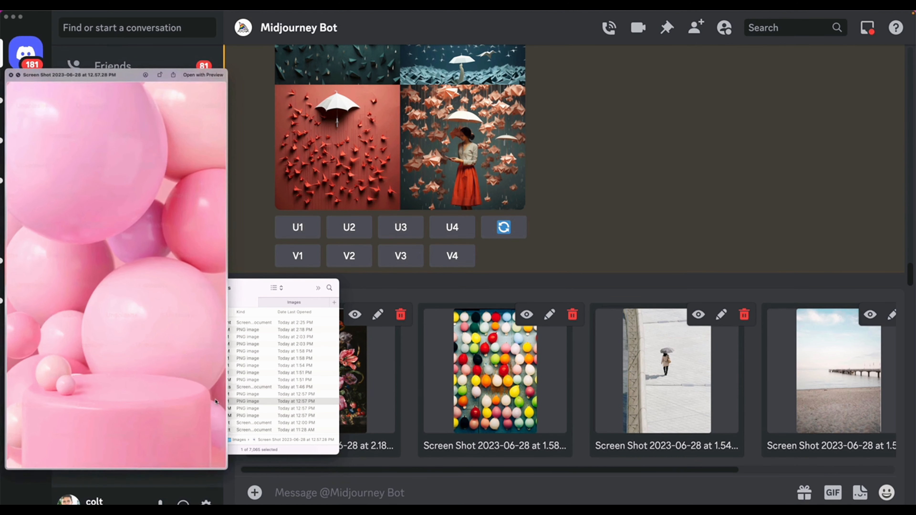
pyautogui.press('space')
pyautogui.moveTo(216, 401); pyautogui.dragTo(286, 487)
pyautogui.click(216, 408)
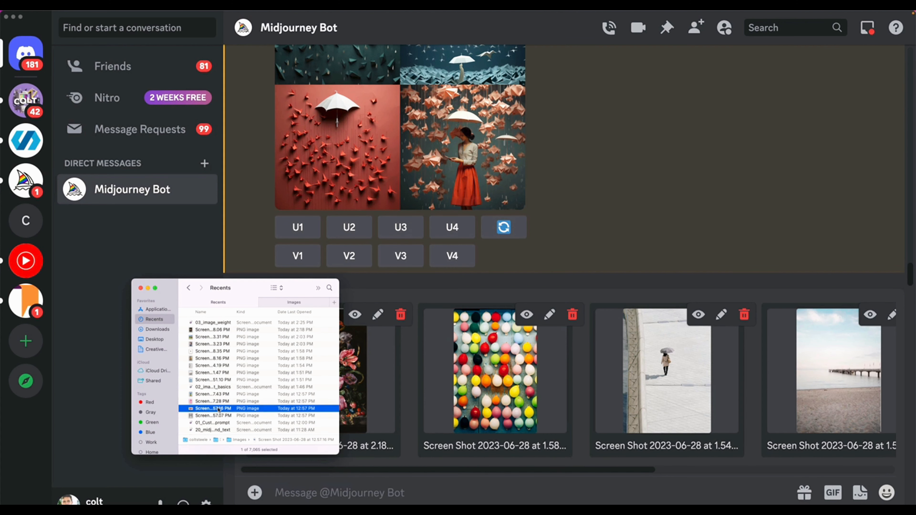
pyautogui.press('space')
pyautogui.press('space')
pyautogui.moveTo(217, 408); pyautogui.dragTo(326, 502)
# Close the file browser window and send the message with all seven attached images.
pyautogui.click(141, 288)
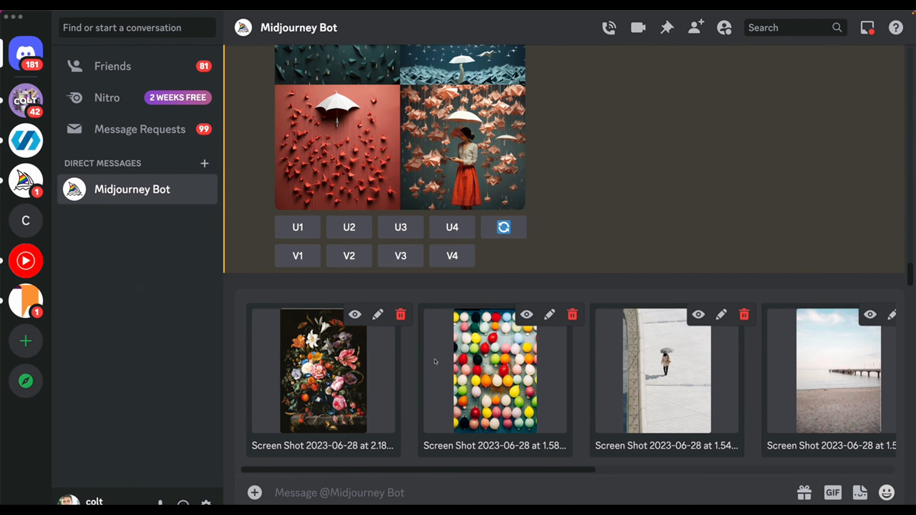
pyautogui.click(609, 492)
pyautogui.press('Return')
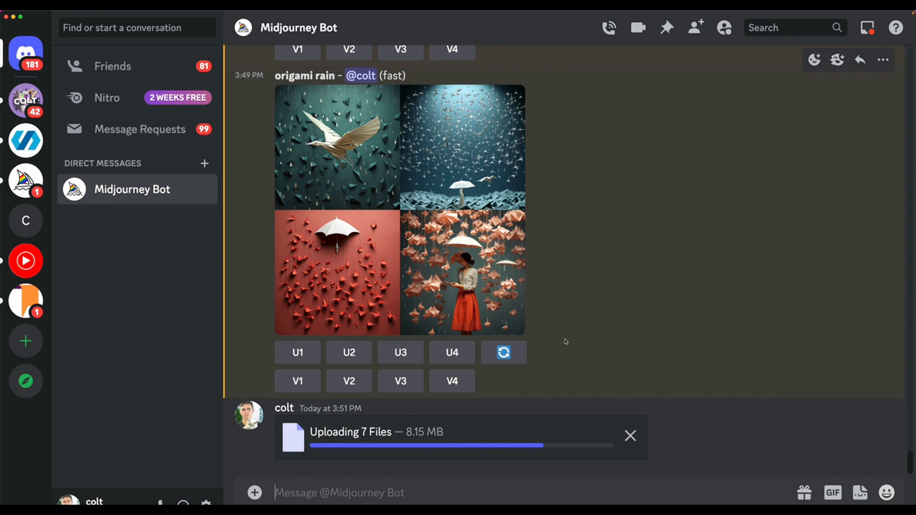
# Start an /imagine prompt with the link of the uploaded beach pier image.
pyautogui.write('/imagi')
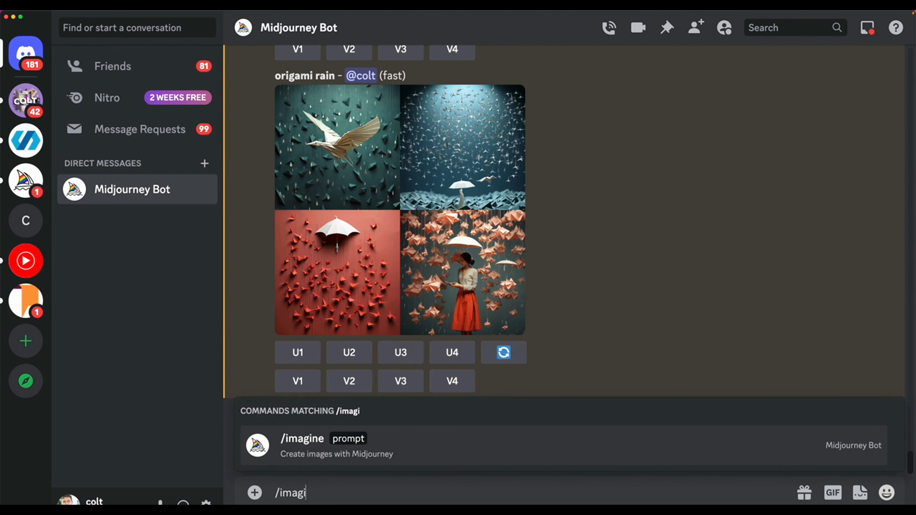
pyautogui.press('Tab')
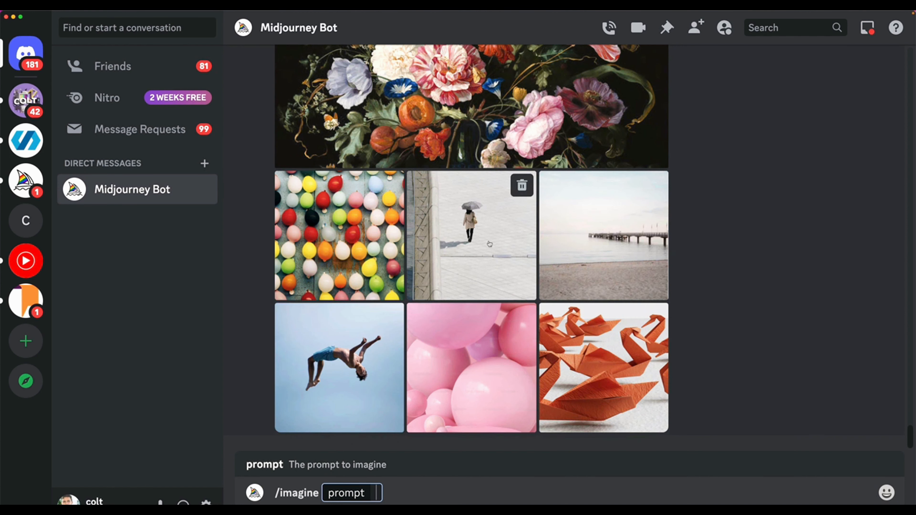
pyautogui.rightClick(631, 271)
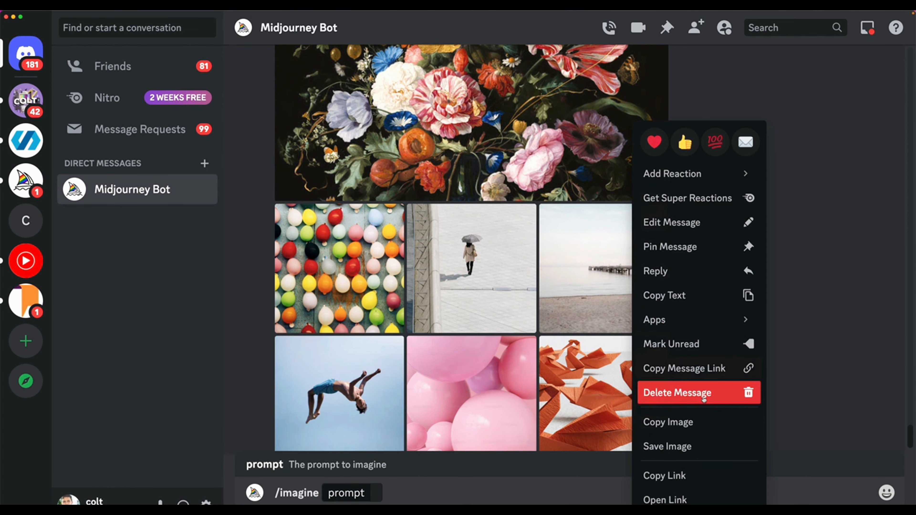
pyautogui.click(664, 475)
pyautogui.click(369, 494)
pyautogui.press('super+v')
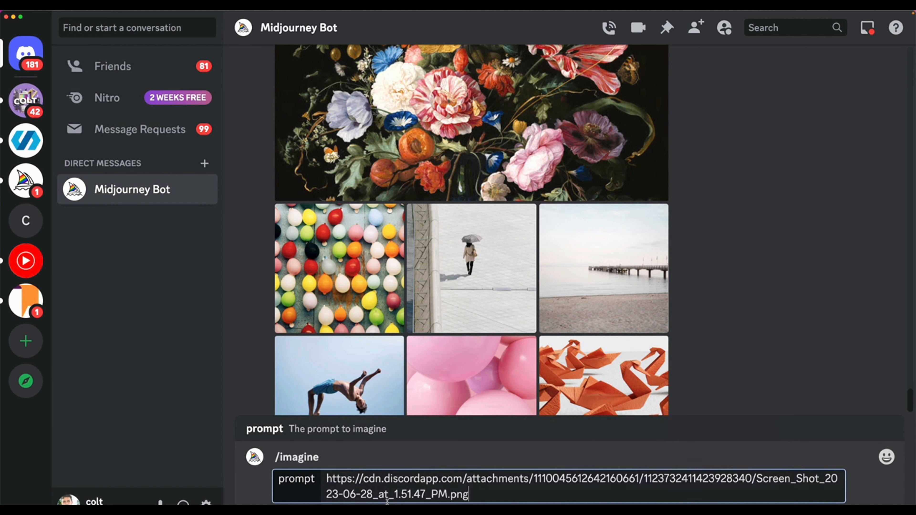
# Add the somersaulting man image's link after the pier link and submit the two-image prompt.
pyautogui.rightClick(361, 388)
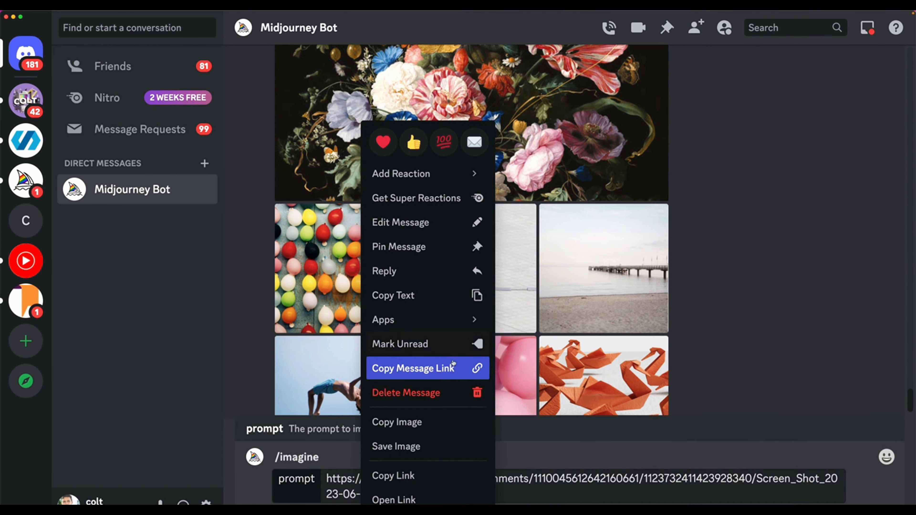
pyautogui.click(443, 475)
pyautogui.press('super+v')
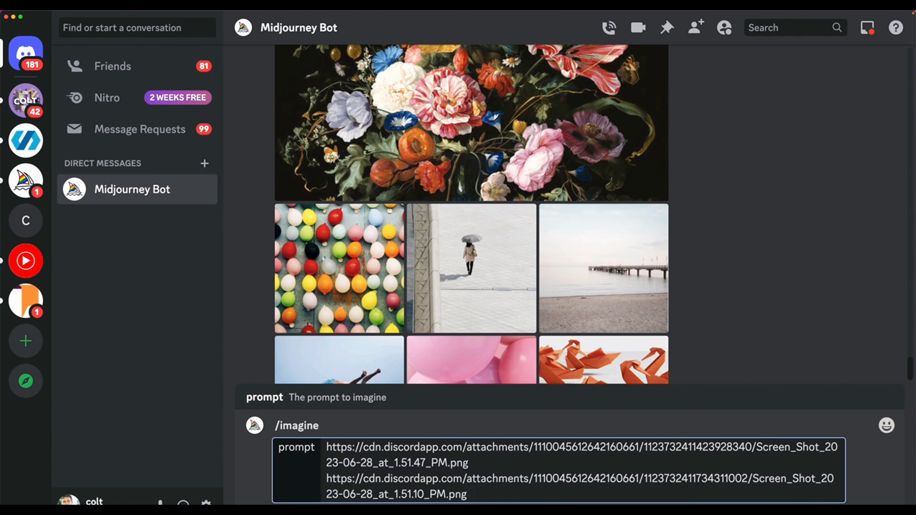
pyautogui.press('Return')
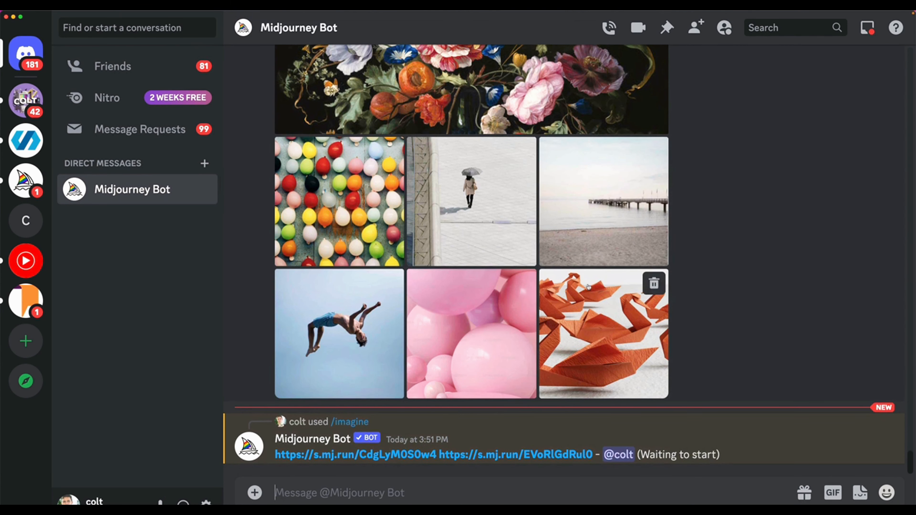
# Start another /imagine prompt with the link of the pink balloons image.
pyautogui.rightClick(482, 326)
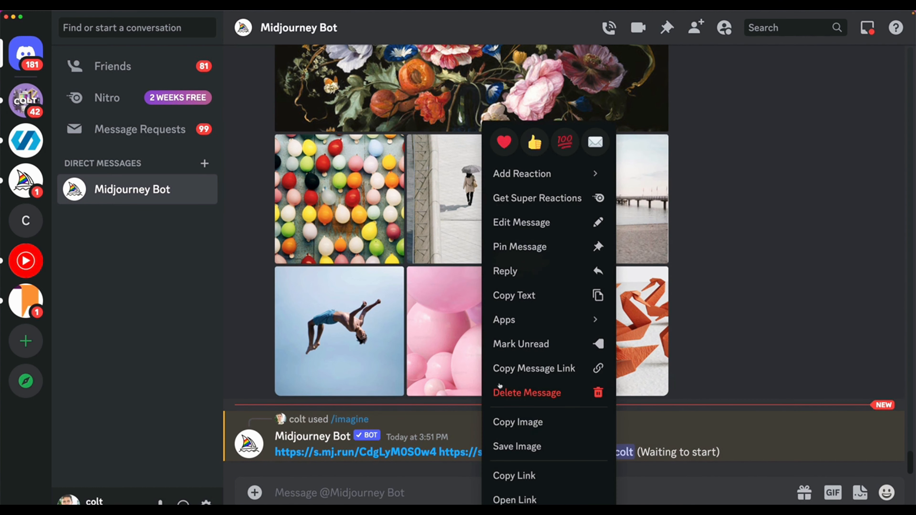
pyautogui.click(552, 474)
pyautogui.write('/imagine')
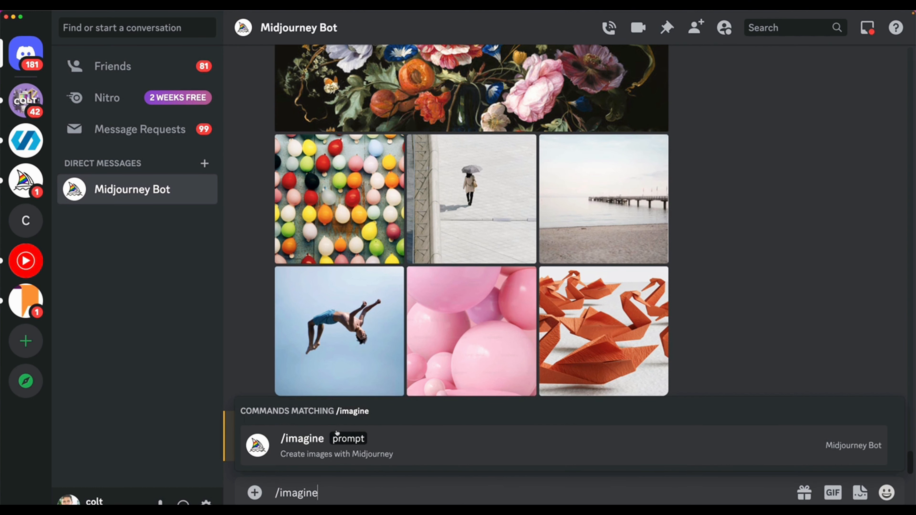
pyautogui.press('Tab')
pyautogui.press('super+v')
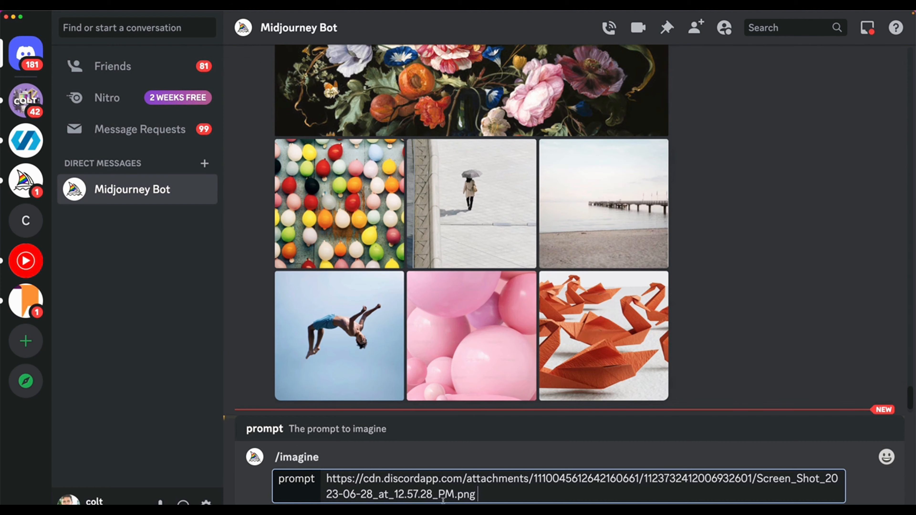
# Add the flower painting's link after the pink balloons link and submit the prompt.
pyautogui.rightClick(457, 98)
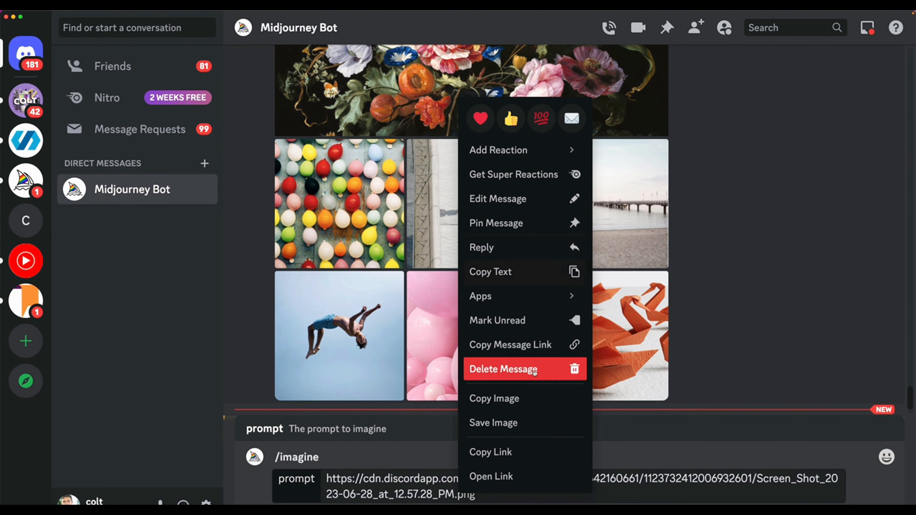
pyautogui.click(526, 400)
pyautogui.rightClick(515, 188)
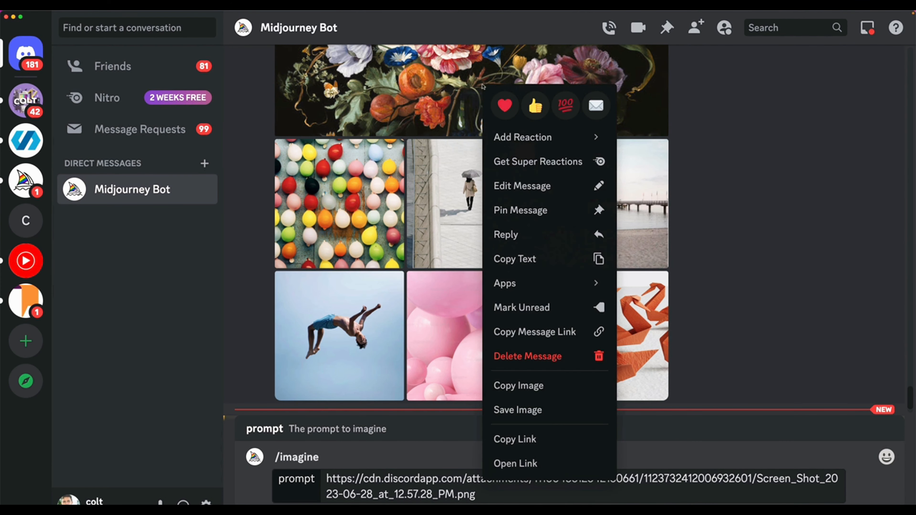
pyautogui.click(512, 439)
pyautogui.click(510, 496)
pyautogui.press('super+v')
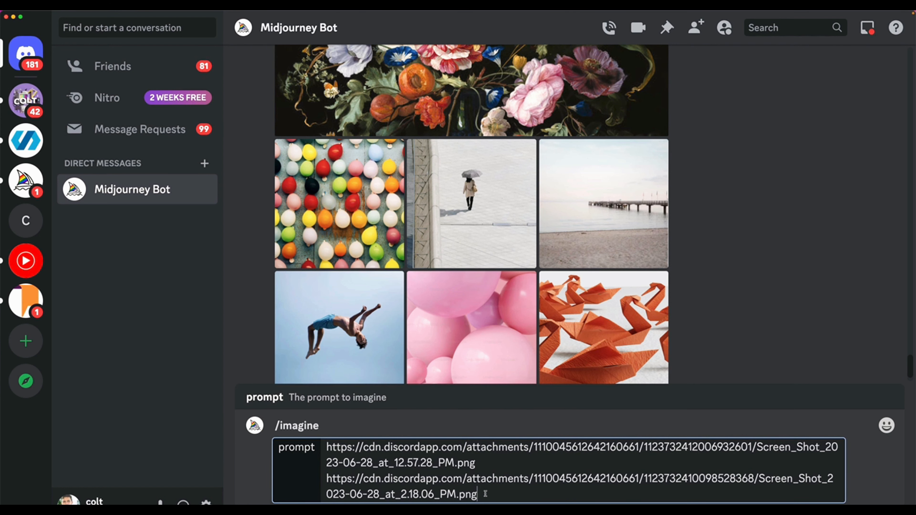
pyautogui.press('Return')
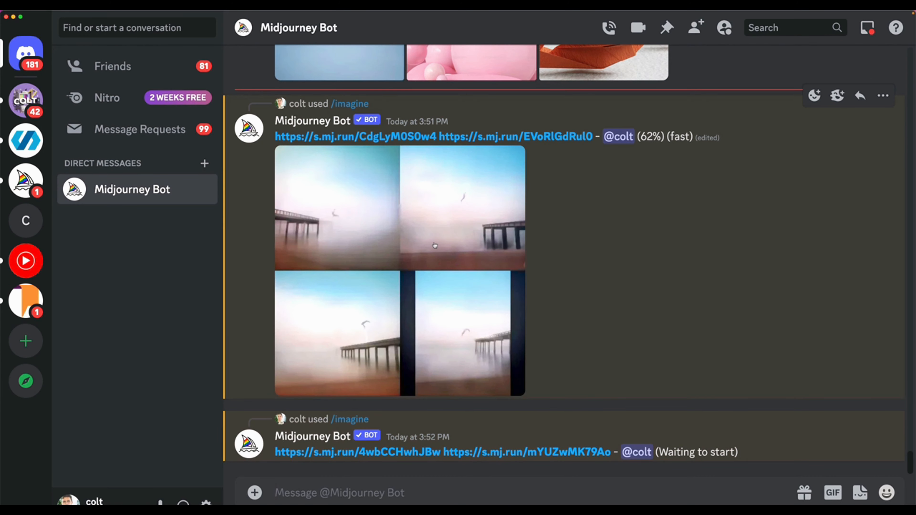
# Enlarge the in-progress pier and somersaulting man image grid, and check it against the uploaded source images.
pyautogui.click(390, 222)
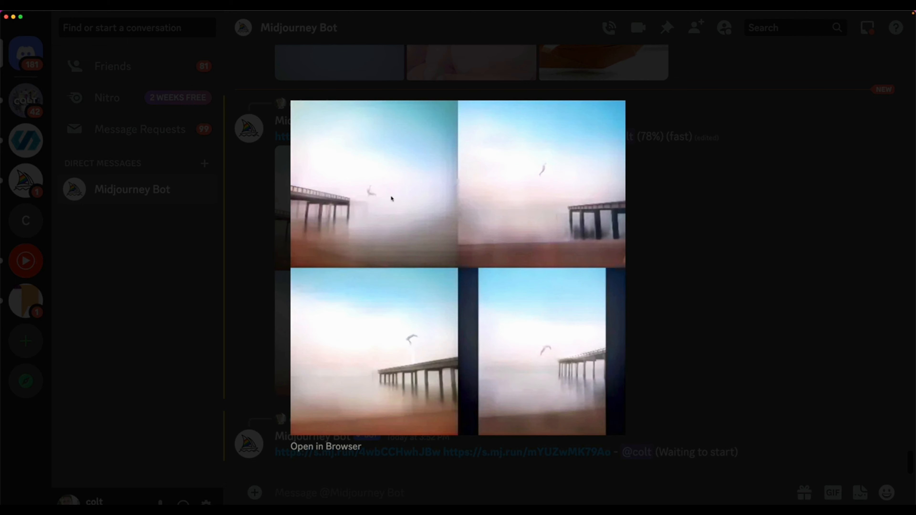
pyautogui.click(708, 316)
pyautogui.scroll(5, 499, 245)
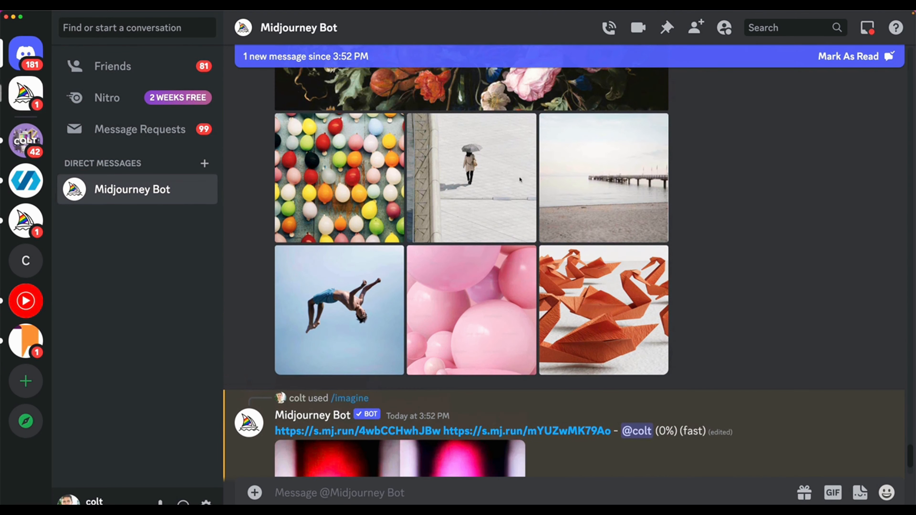
pyautogui.scroll(-8, 632, 184)
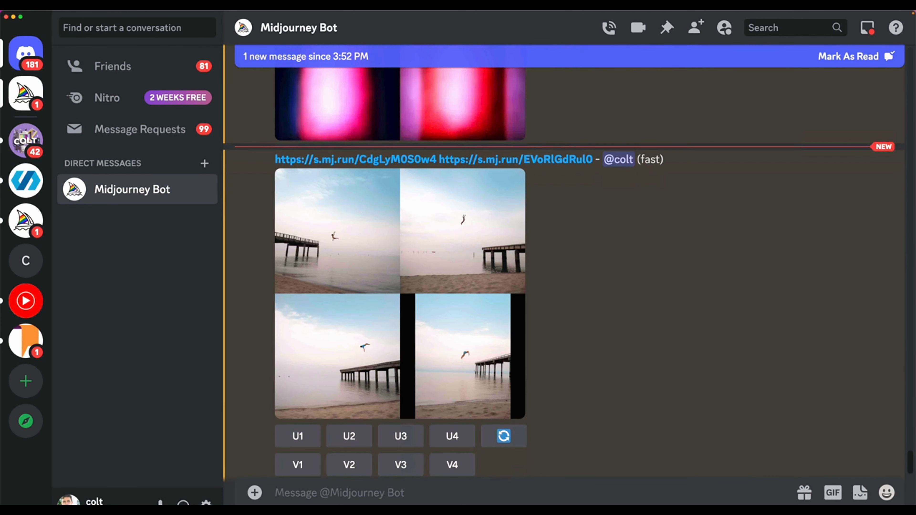
# Start another /imagine prompt with the link of the orange origami swans image.
pyautogui.write('/imagine')
pyautogui.press('Tab')
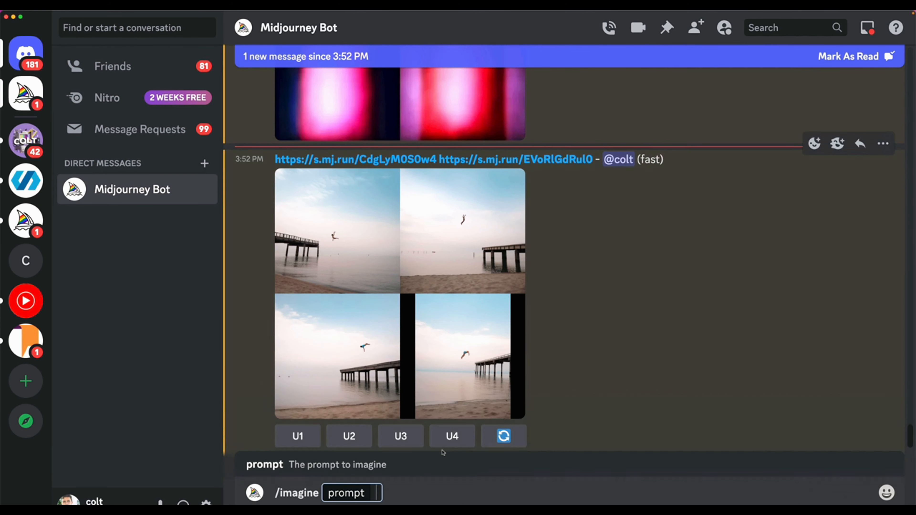
pyautogui.scroll(5, 484, 330)
pyautogui.scroll(5, 485, 330)
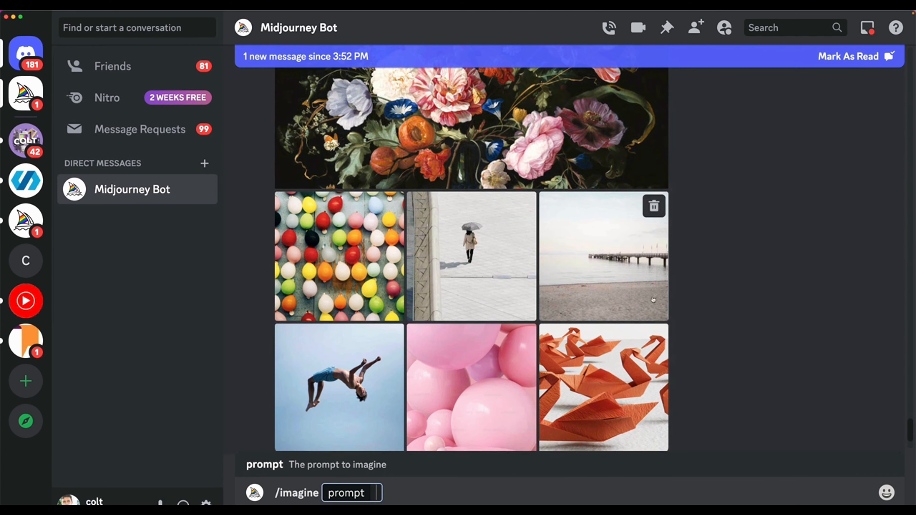
pyautogui.scroll(-1, 667, 330)
pyautogui.rightClick(611, 375)
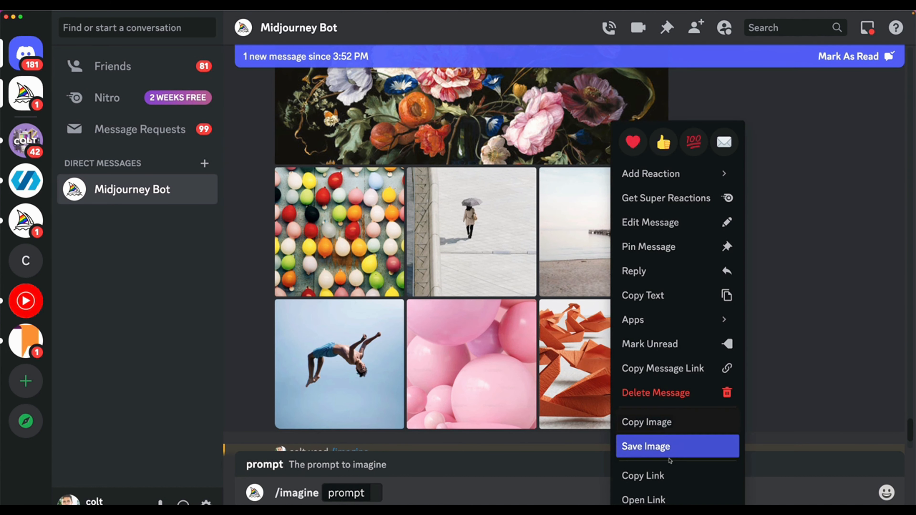
pyautogui.click(634, 421)
pyautogui.rightClick(646, 385)
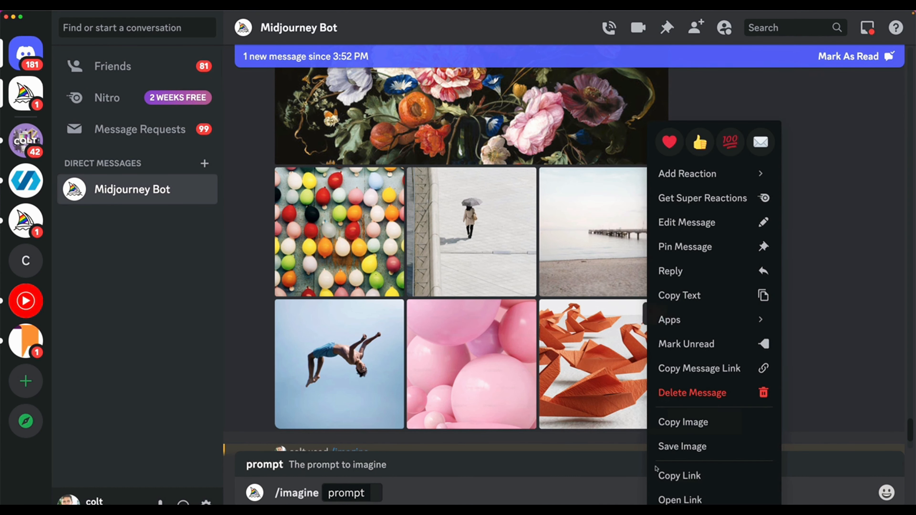
pyautogui.click(667, 475)
pyautogui.press('super+v')
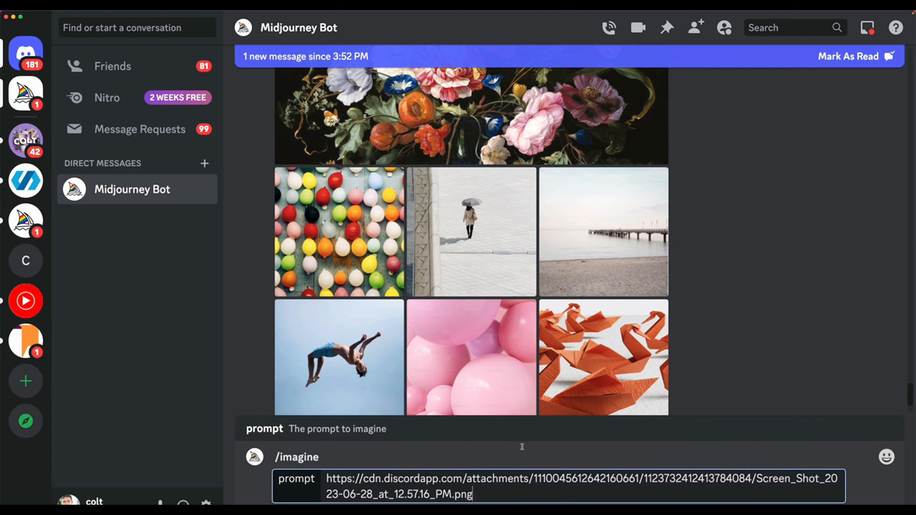
# Add the umbrella pedestrian image's link after the origami swans link and submit the two-image prompt.
pyautogui.scroll(2, 510, 341)
pyautogui.scroll(-2, 511, 341)
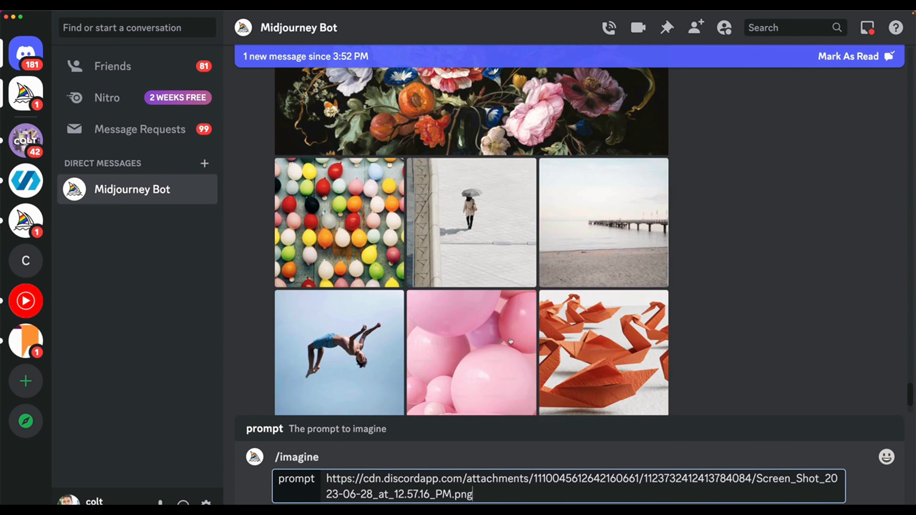
pyautogui.rightClick(473, 274)
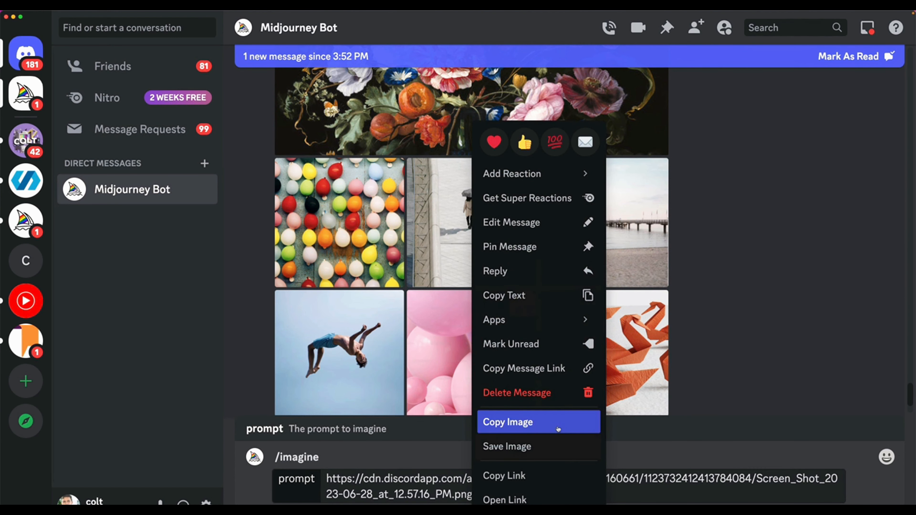
pyautogui.click(546, 469)
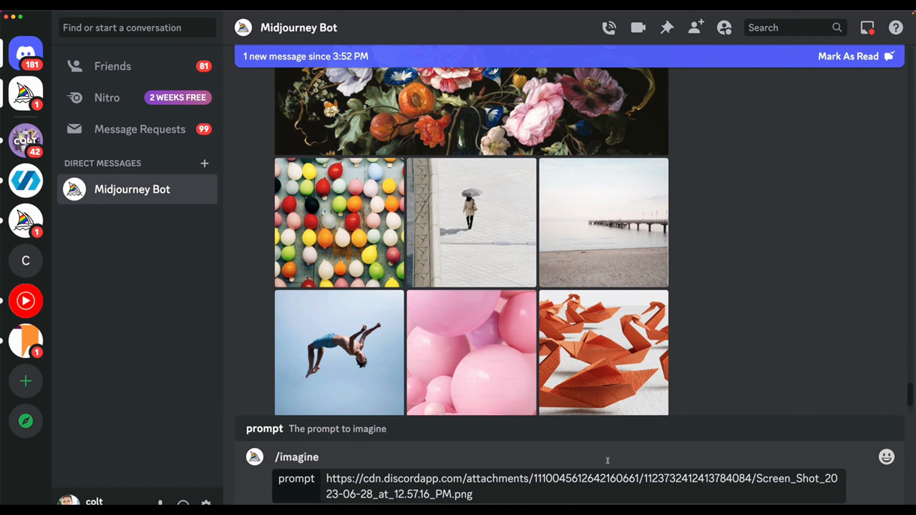
pyautogui.click(546, 489)
pyautogui.press('super+v')
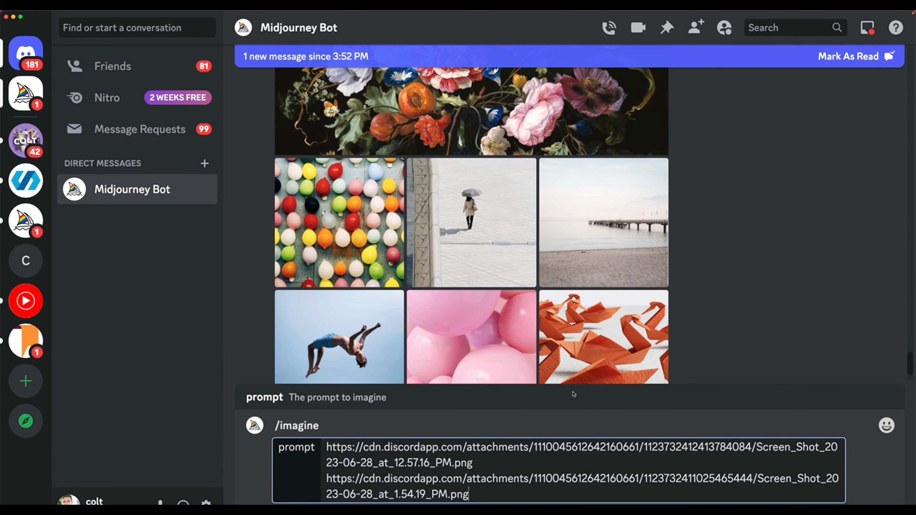
pyautogui.press('Return')
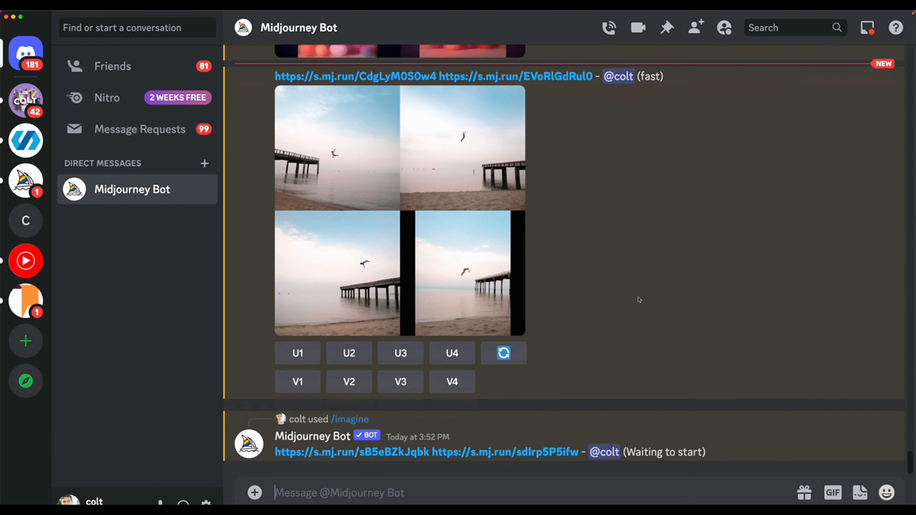
# Examine the finished pier and somersaulting man image grid at enlarged size.
pyautogui.scroll(3, 638, 301)
pyautogui.click(420, 267)
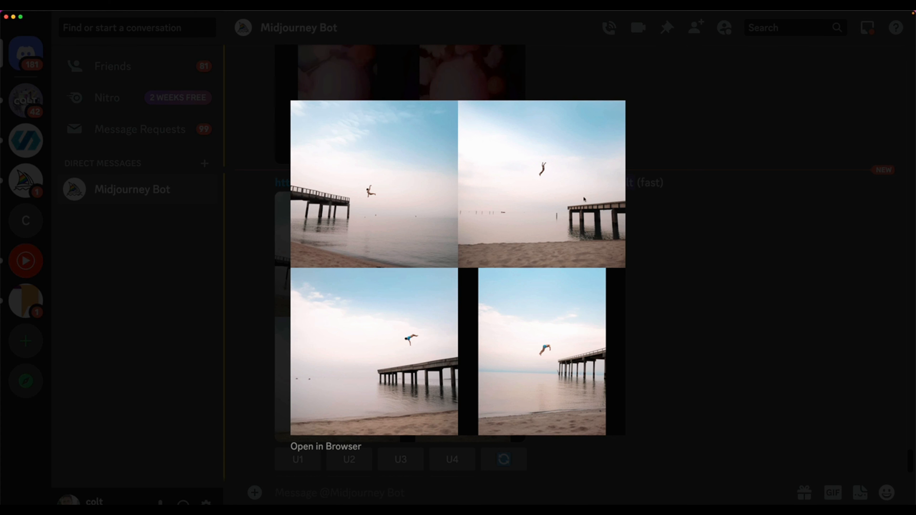
pyautogui.click(632, 336)
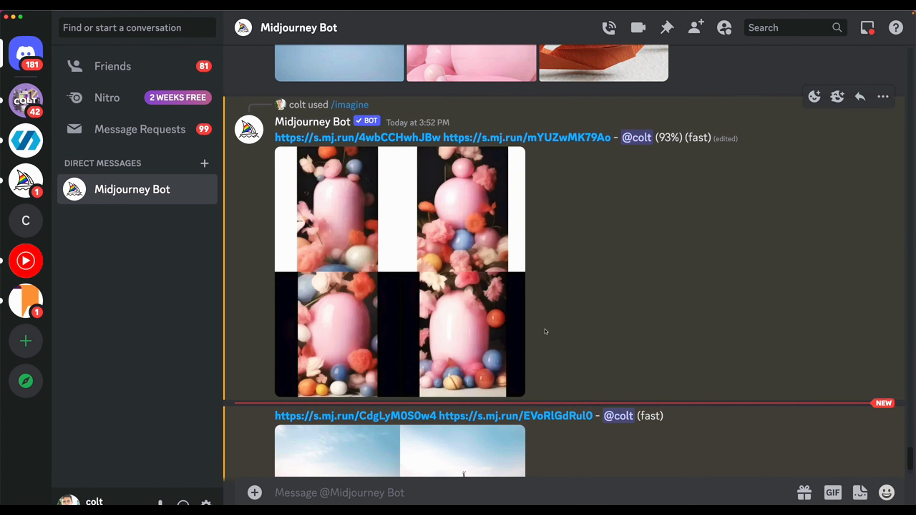
# Examine the enlarged pink balloons and flower painting grid, and compare it with the original flower painting.
pyautogui.click(439, 278)
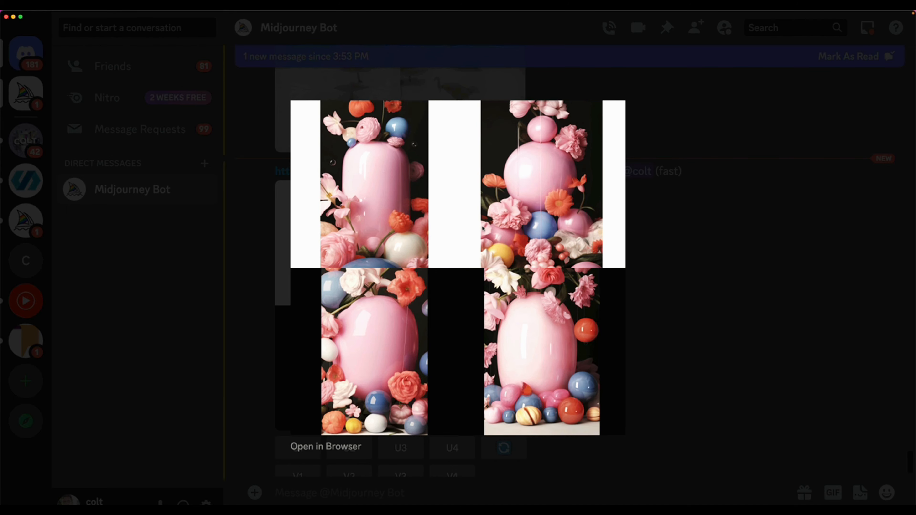
pyautogui.click(680, 209)
pyautogui.scroll(5, 681, 212)
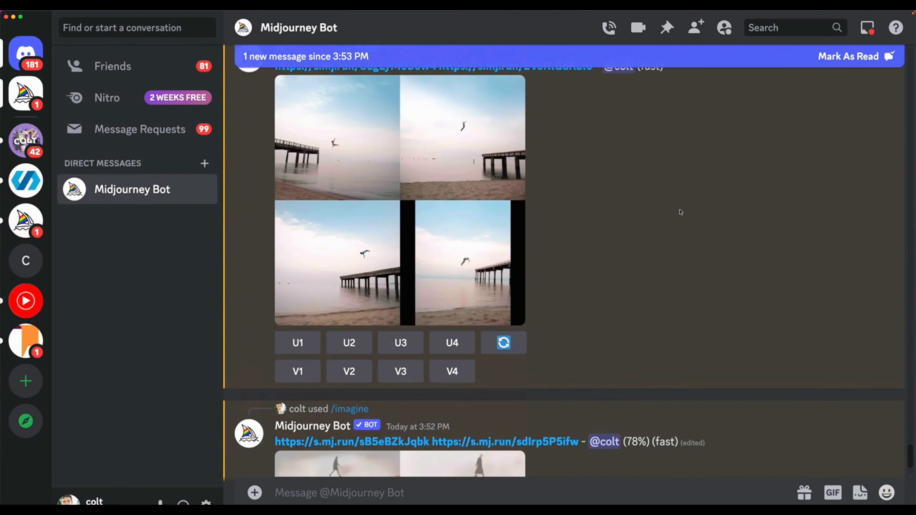
pyautogui.scroll(1, 681, 212)
pyautogui.click(635, 215)
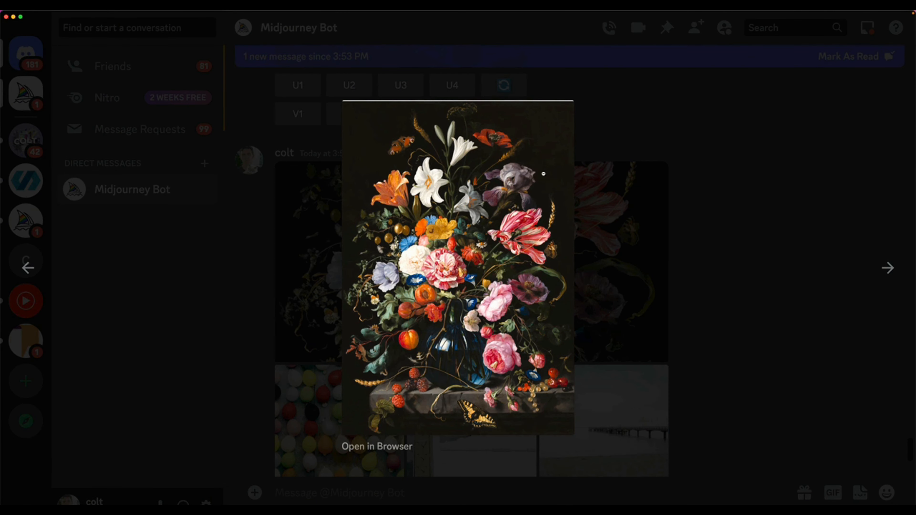
pyautogui.click(701, 271)
pyautogui.scroll(-15, 701, 271)
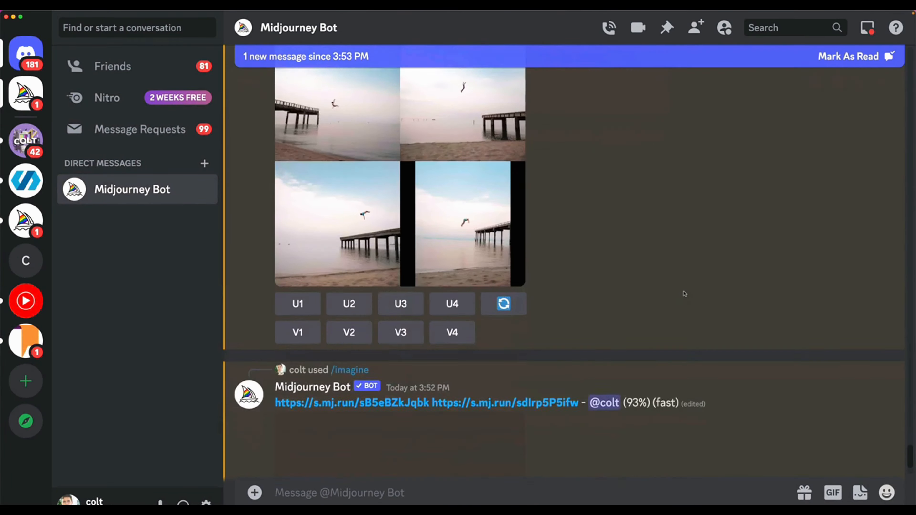
# Check the progress of the origami swans grid and enlarge the finished balloons and flowers grid again.
pyautogui.scroll(3, 499, 282)
pyautogui.scroll(-2, 465, 214)
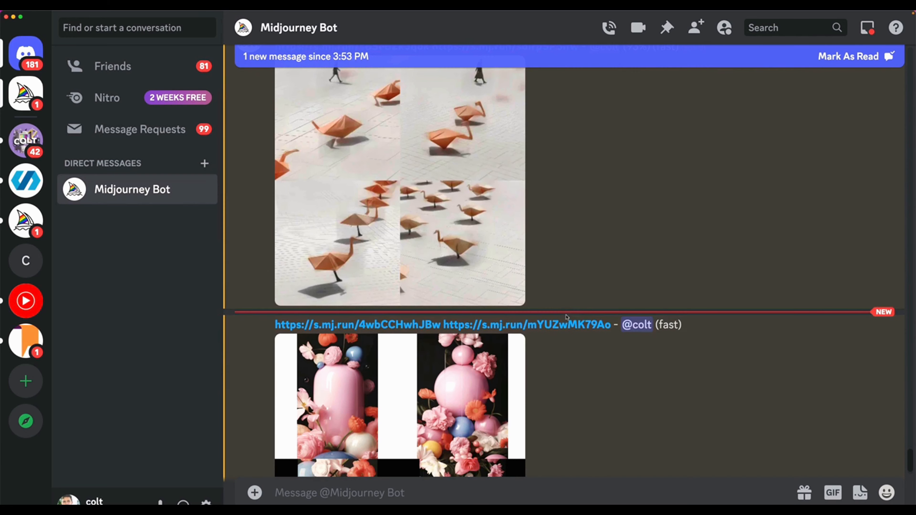
pyautogui.scroll(1, 439, 220)
pyautogui.scroll(-5, 439, 220)
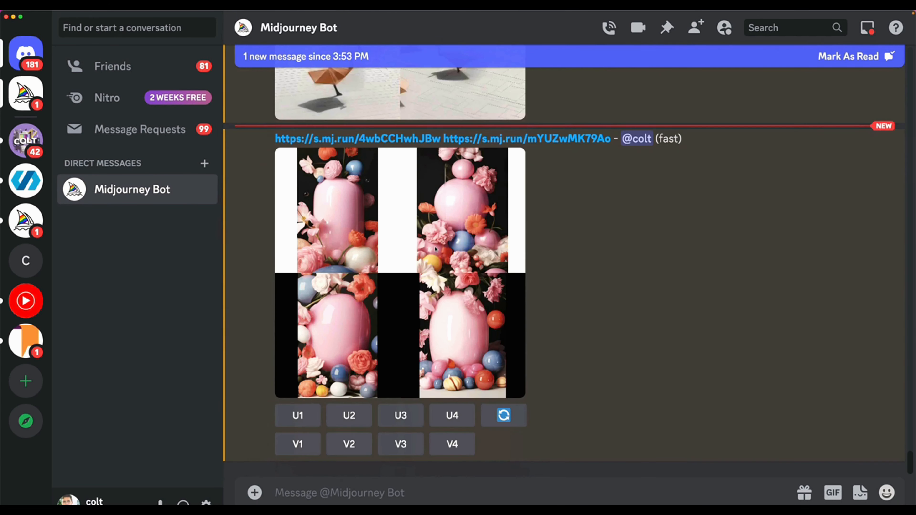
pyautogui.click(489, 304)
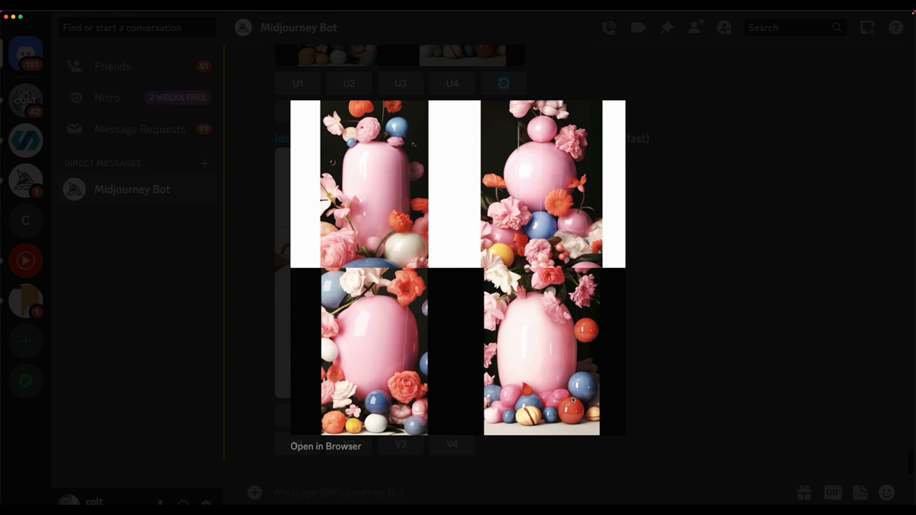
pyautogui.click(697, 391)
# Examine the enlarged origami swans and pedestrian grid, and compare it with the original swans image.
pyautogui.scroll(3, 553, 289)
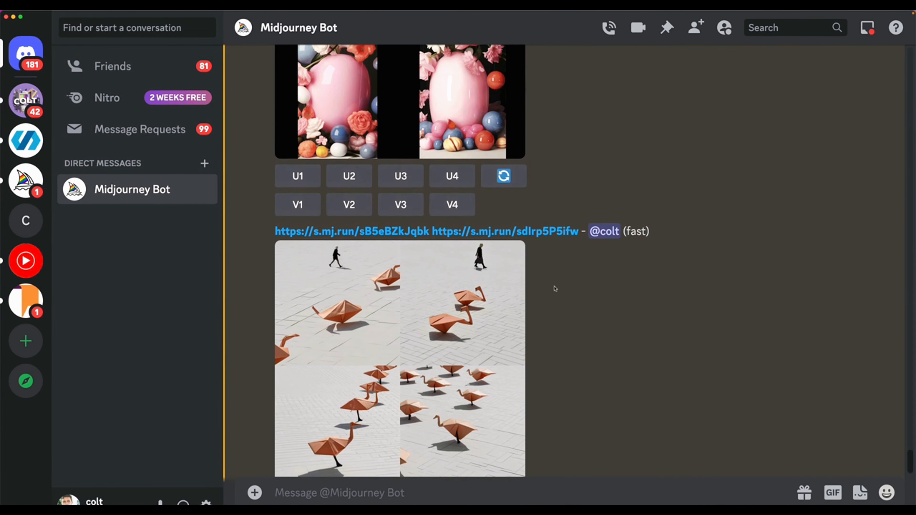
pyautogui.scroll(-2, 554, 289)
pyautogui.click(458, 269)
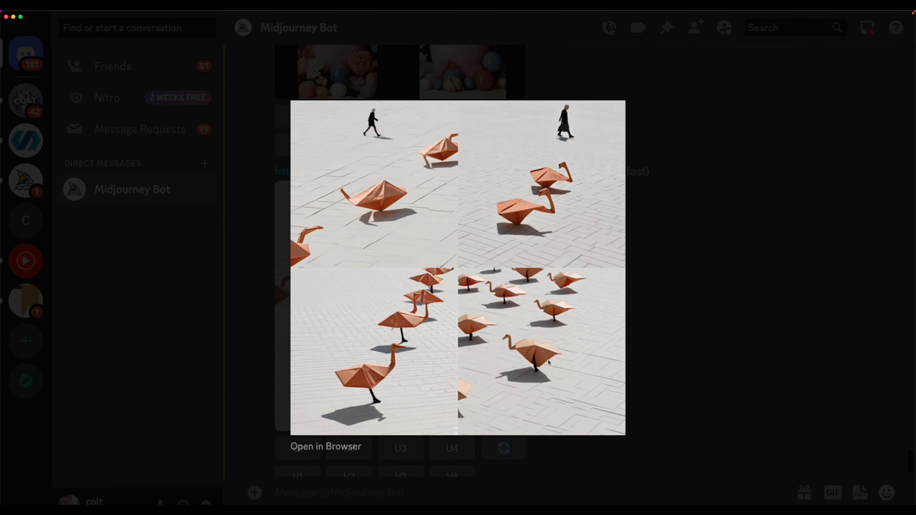
pyautogui.click(667, 318)
pyautogui.scroll(15, 519, 287)
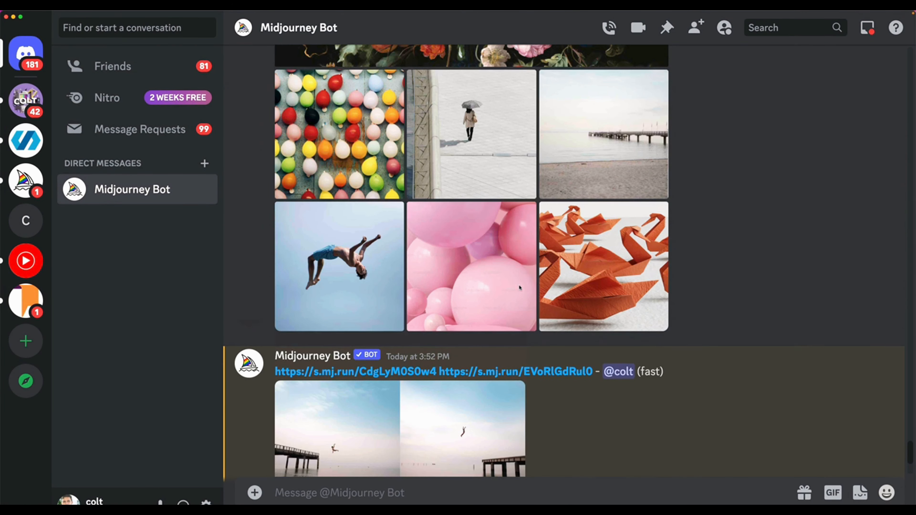
pyautogui.click(600, 310)
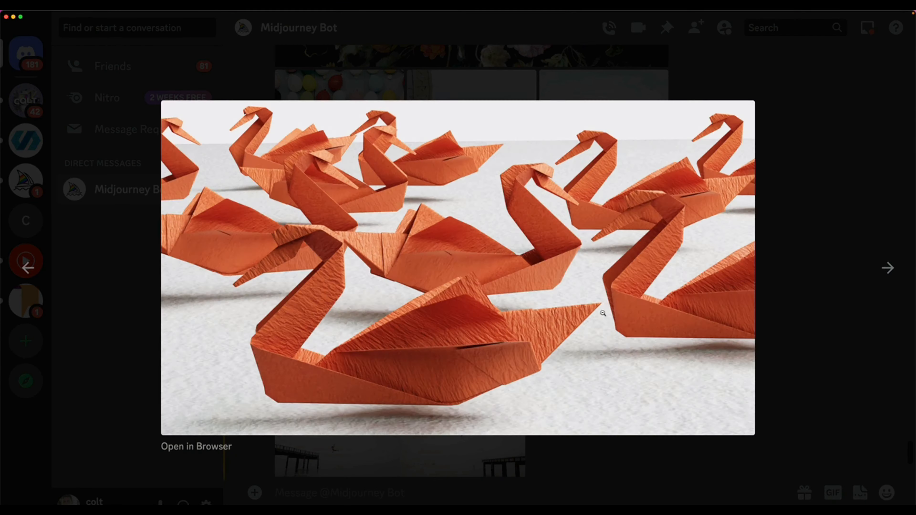
pyautogui.click(782, 311)
pyautogui.scroll(-15, 625, 231)
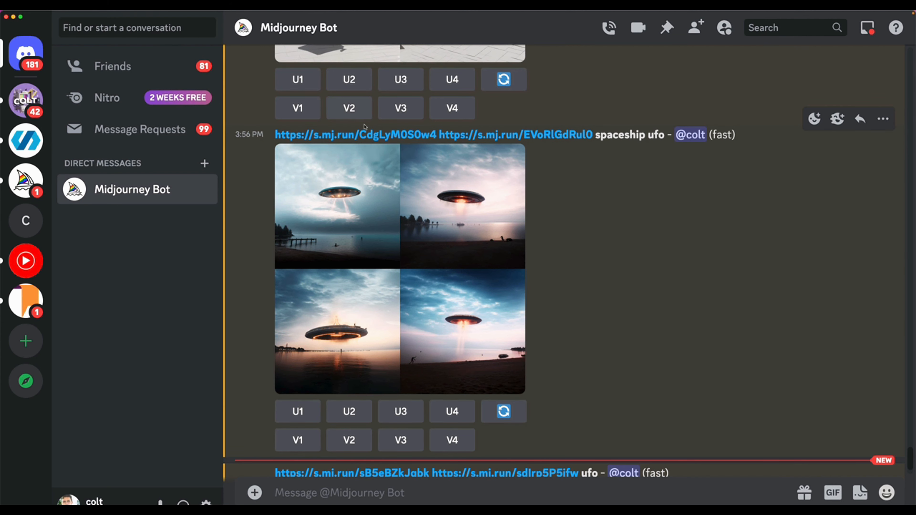
# Highlight the "spaceship ufo" text in the pier and somersaulting man prompt, and compare its grid with the source images and text-free results.
pyautogui.moveTo(600, 138); pyautogui.dragTo(654, 140)
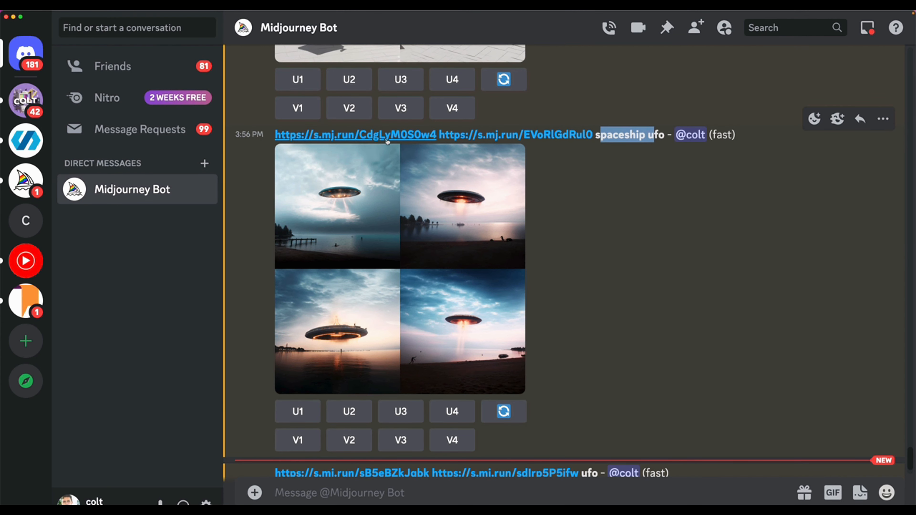
pyautogui.scroll(15, 387, 142)
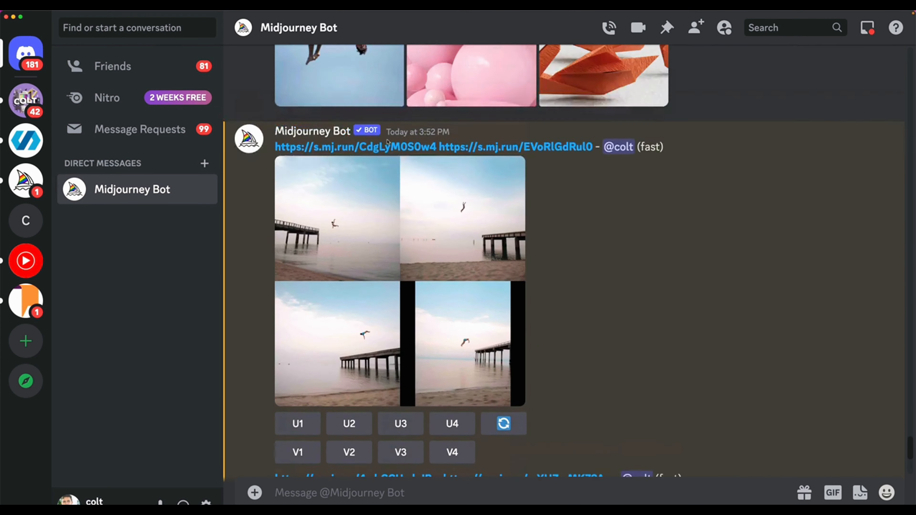
pyautogui.scroll(-3, 599, 252)
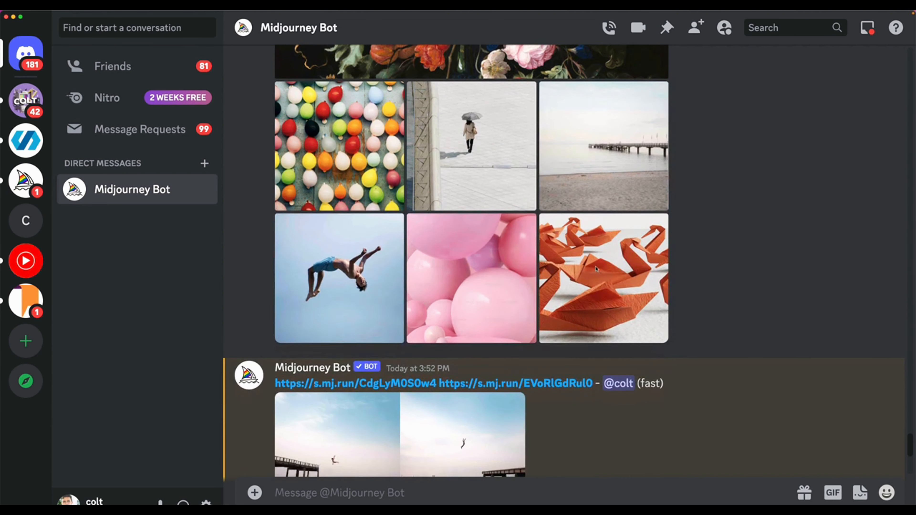
pyautogui.scroll(-20, 533, 200)
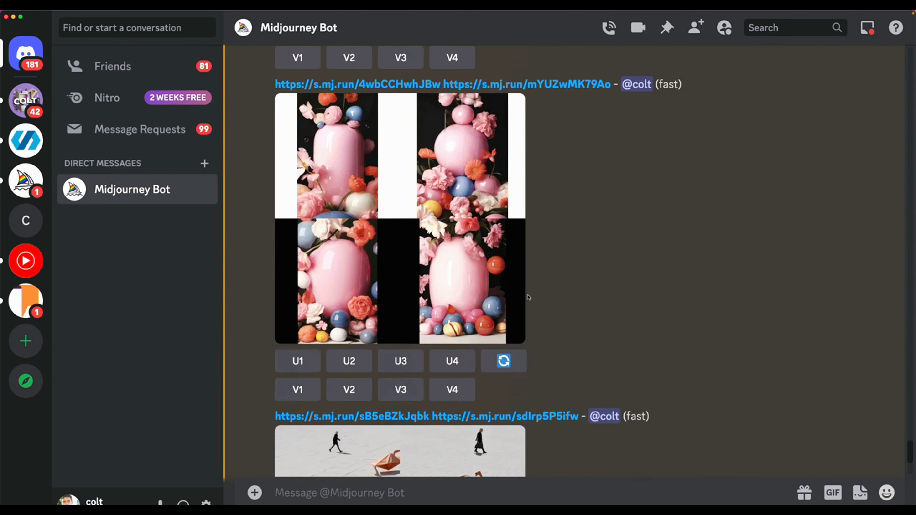
pyautogui.scroll(-7, 572, 147)
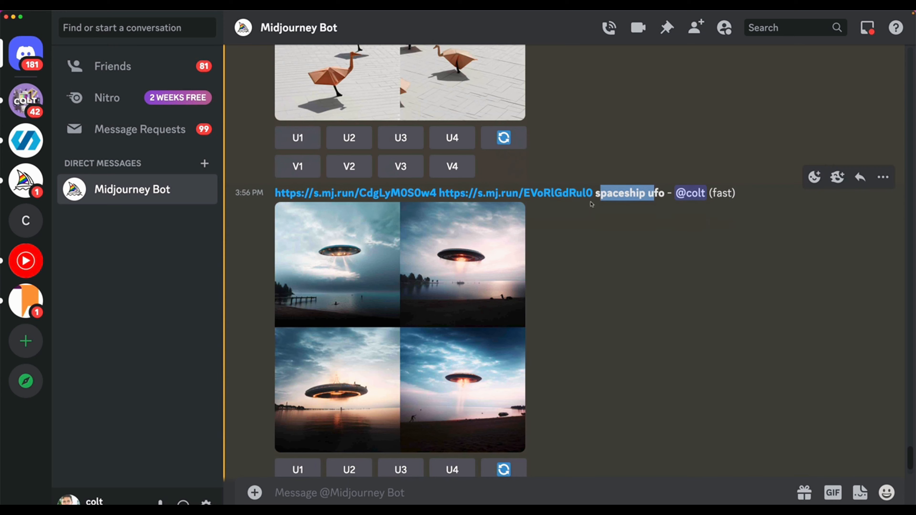
# Examine the "spaceship ufo" image grid at enlarged size and return to the uploaded source images.
pyautogui.click(652, 191)
pyautogui.scroll(-2, 568, 272)
pyautogui.click(459, 236)
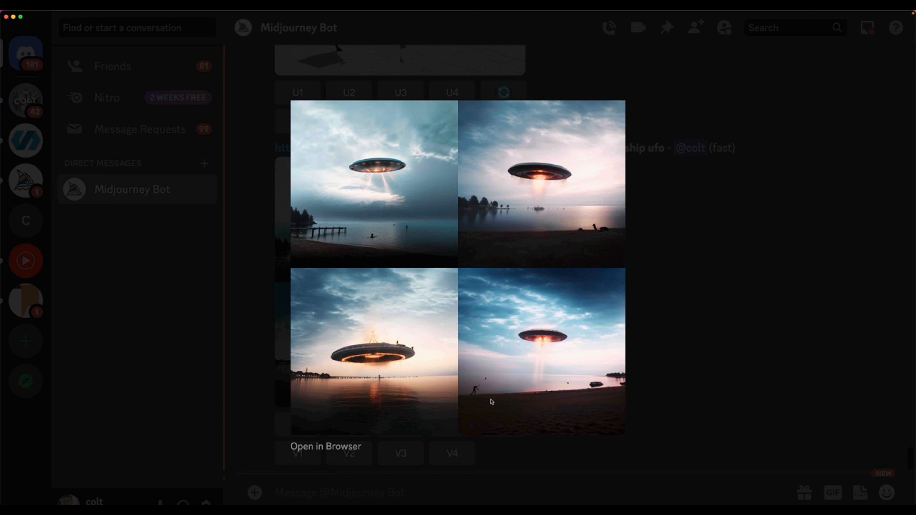
pyautogui.click(705, 276)
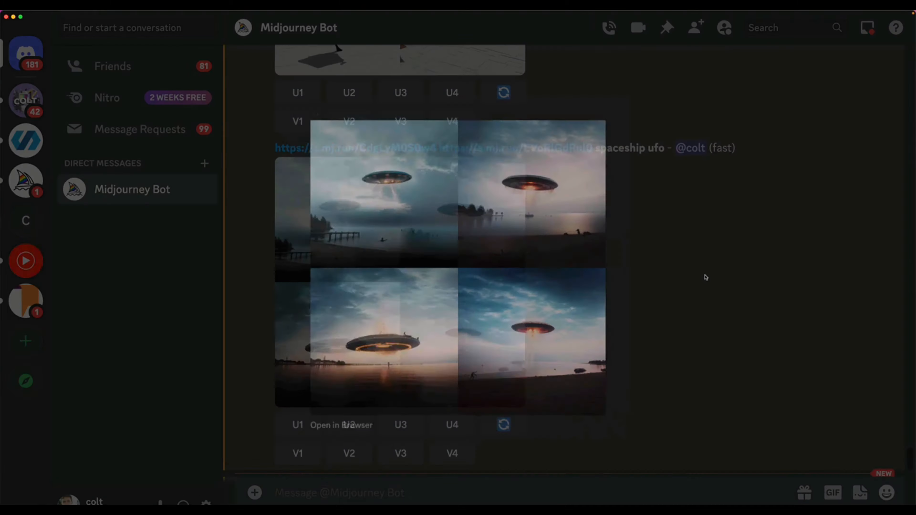
pyautogui.scroll(10, 499, 263)
pyautogui.scroll(15, 499, 263)
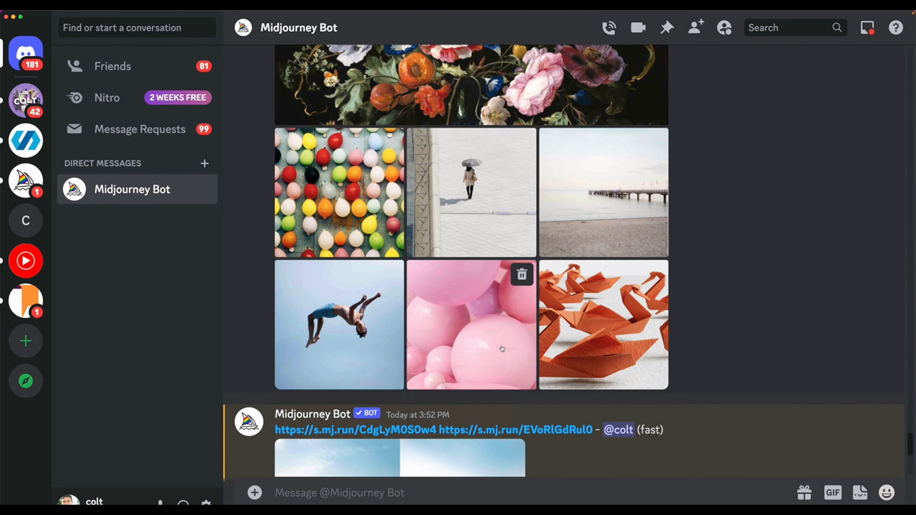
# Compare the origami swans and pedestrian grid with its source images by enlarging the umbrella walker and orange swans pictures.
pyautogui.scroll(-10, 426, 326)
pyautogui.scroll(-10, 501, 347)
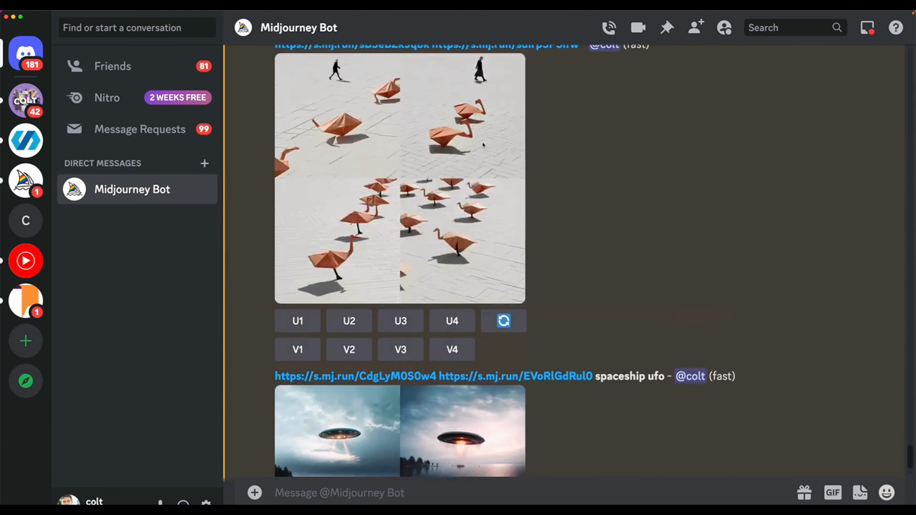
pyautogui.scroll(20, 484, 145)
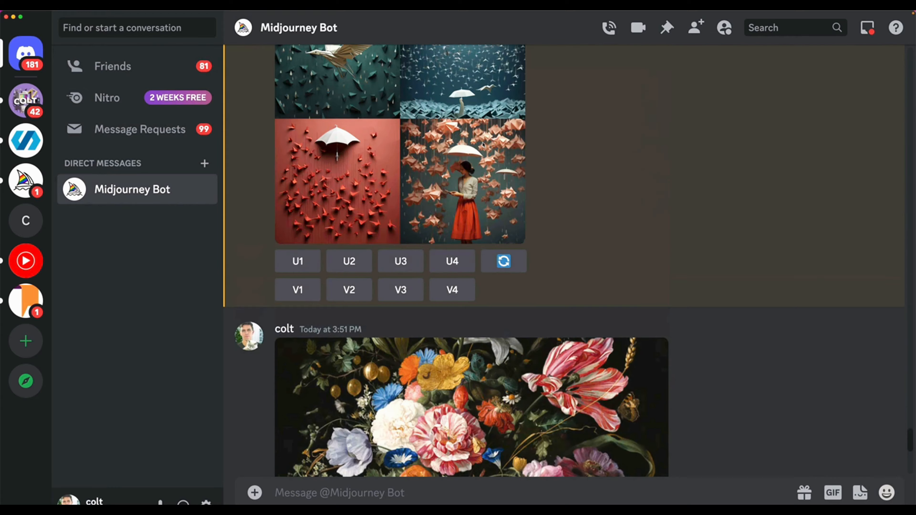
pyautogui.scroll(-6, 483, 145)
pyautogui.click(497, 225)
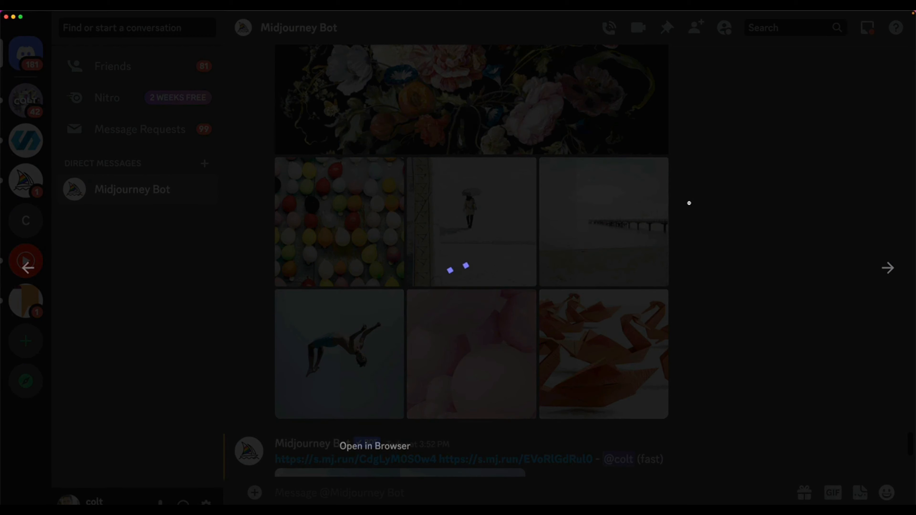
pyautogui.click(739, 164)
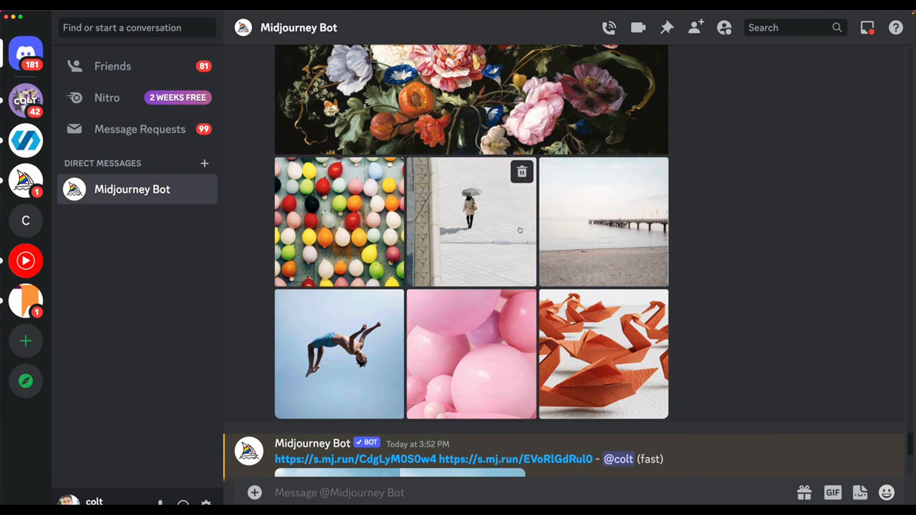
pyautogui.click(656, 372)
pyautogui.click(768, 216)
pyautogui.click(455, 171)
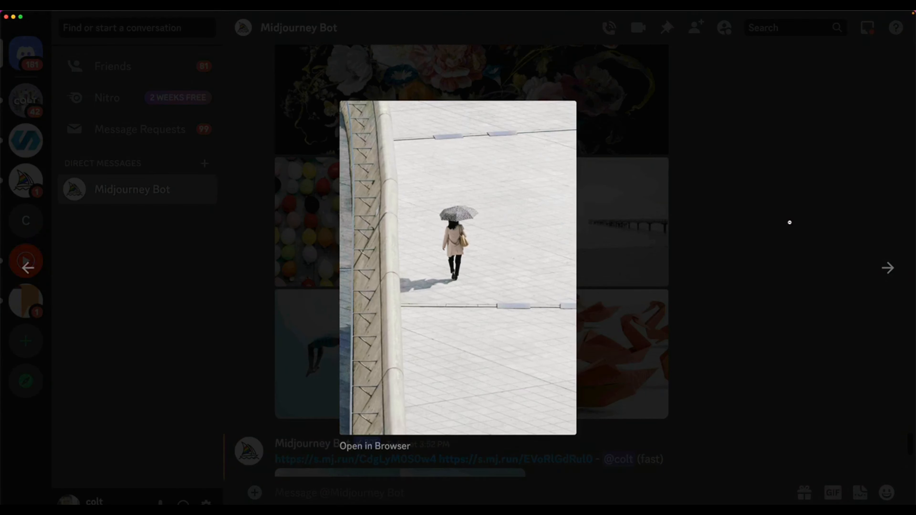
pyautogui.click(786, 226)
# Examine the swans and pedestrian "ufo" grid at enlarged size and compare it with the text-free grid.
pyautogui.scroll(-20, 786, 229)
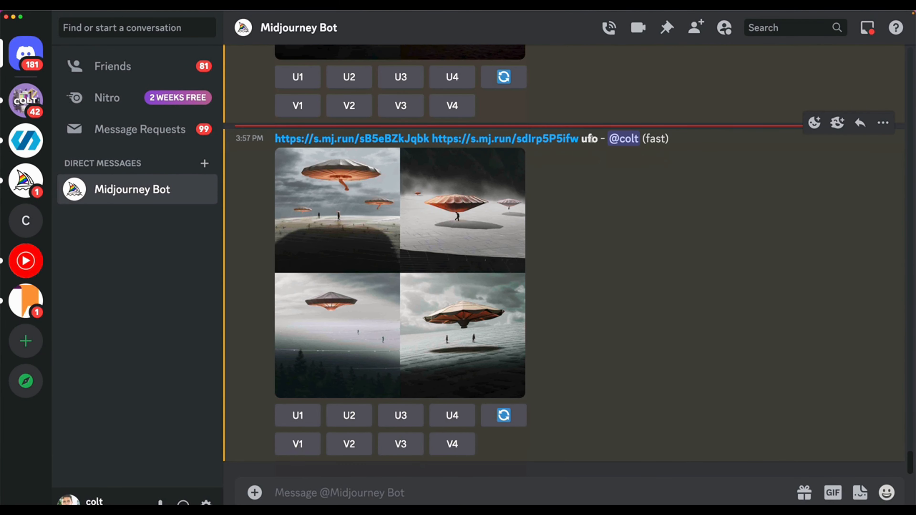
pyautogui.click(399, 236)
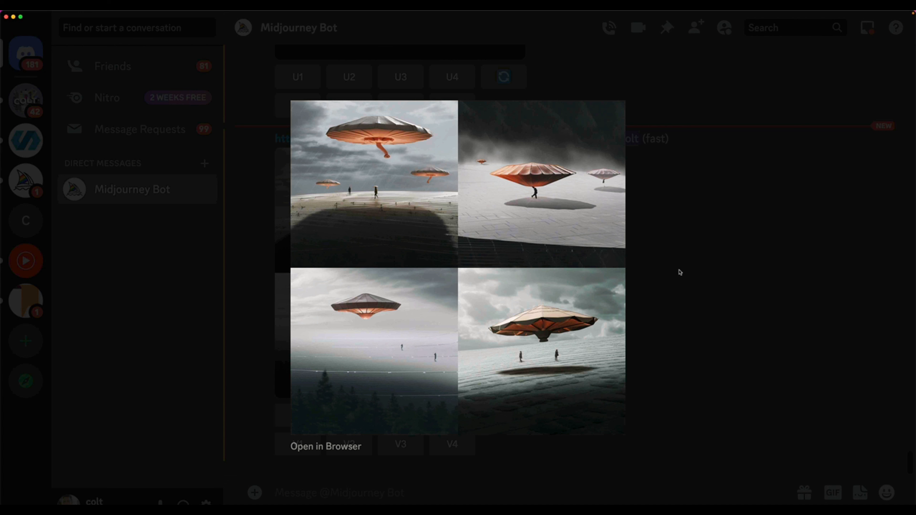
pyautogui.click(706, 288)
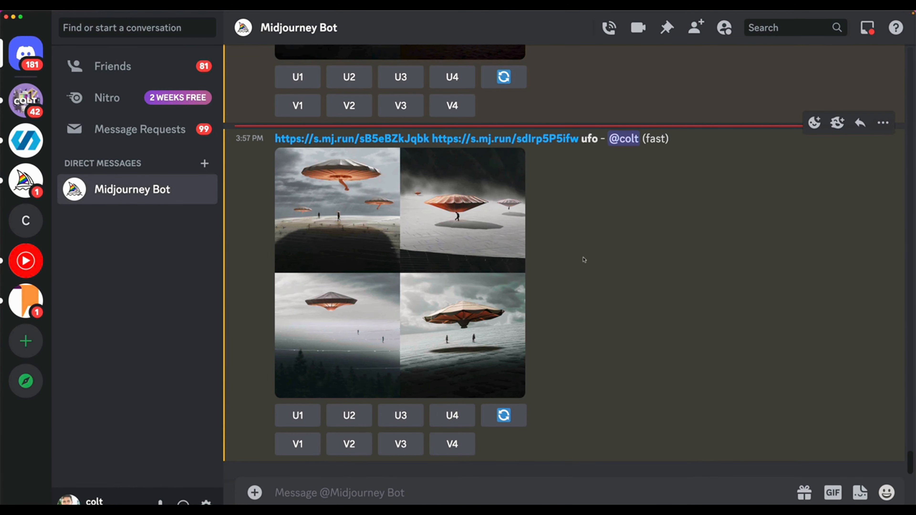
pyautogui.scroll(20, 584, 260)
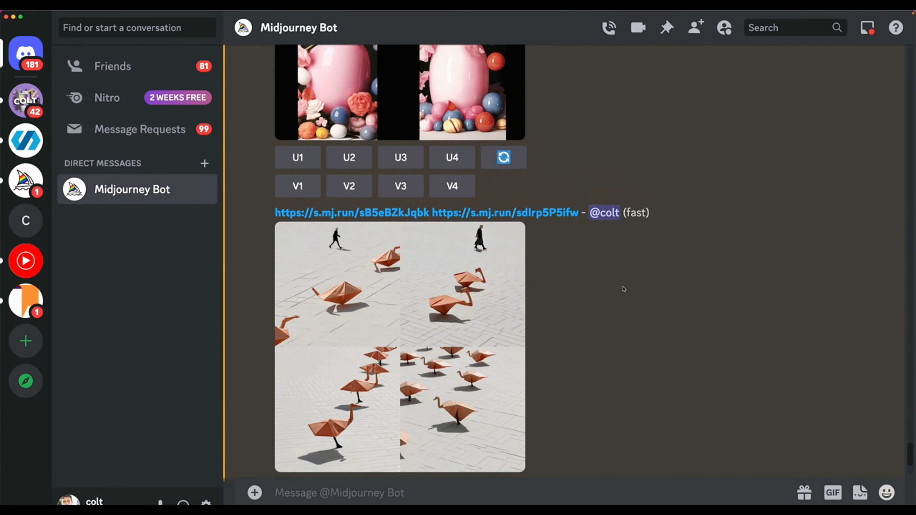
pyautogui.scroll(-12, 576, 290)
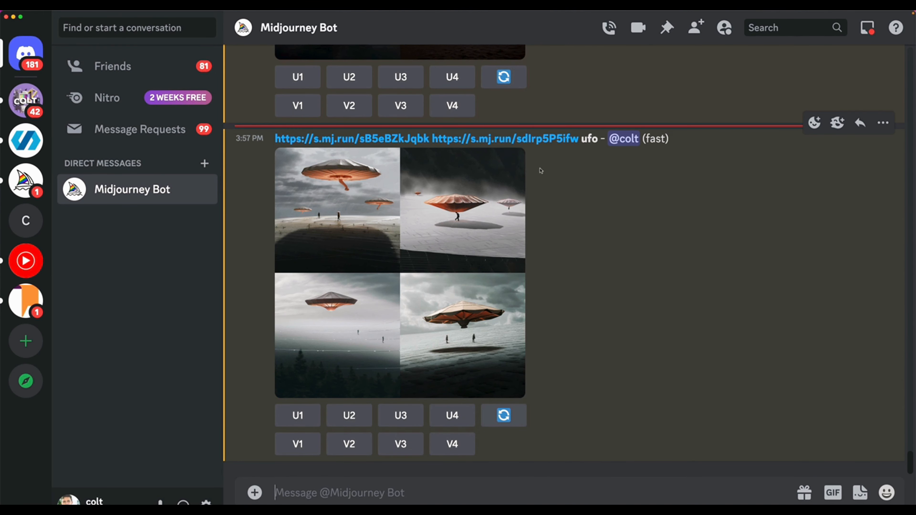
pyautogui.write('/o')
pyautogui.press('BackSpace')
pyautogui.press('BackSpace')
# Highlight the first image link in the "ufo" prompt.
pyautogui.moveTo(427, 141); pyautogui.dragTo(361, 142)
pyautogui.moveTo(361, 142); pyautogui.dragTo(287, 141)
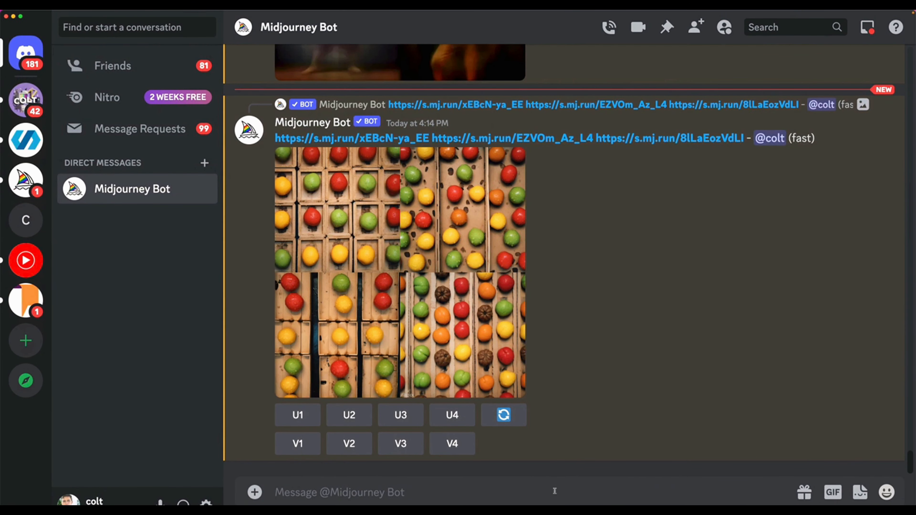
# Start a /blend command and attach the advanced supercomputer vector flat design picture from Downloads as image1.
pyautogui.write('/blend')
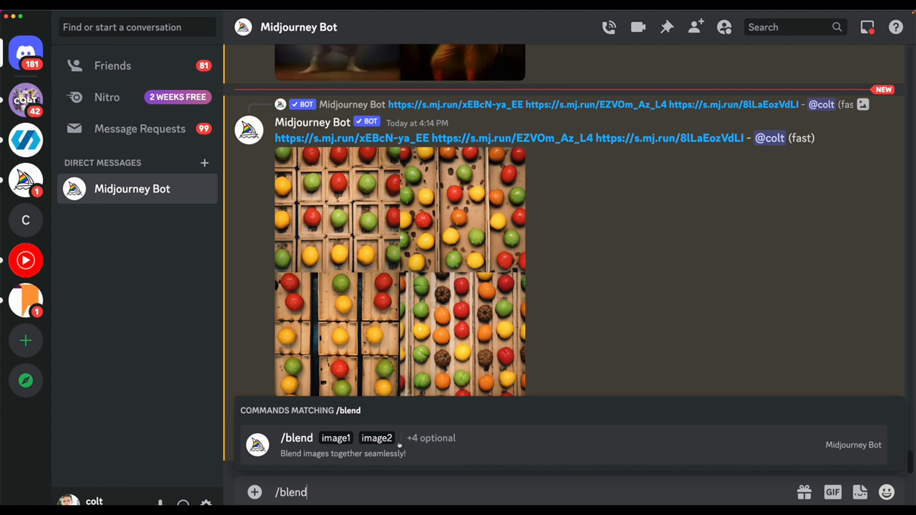
pyautogui.scroll(4, 618, 309)
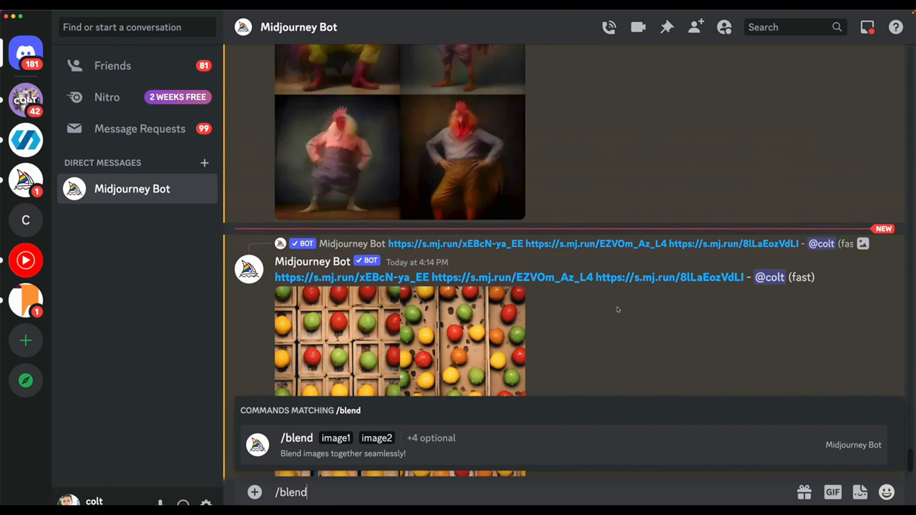
pyautogui.scroll(10, 617, 309)
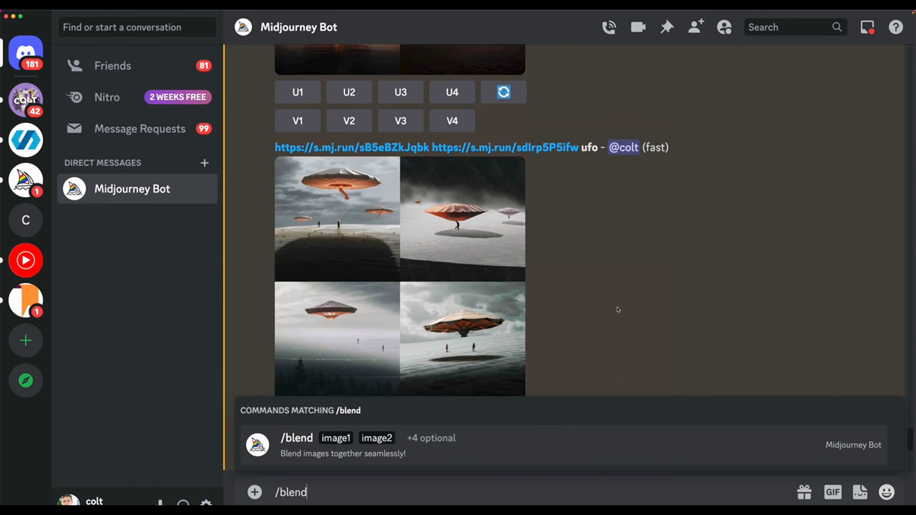
pyautogui.scroll(2, 618, 309)
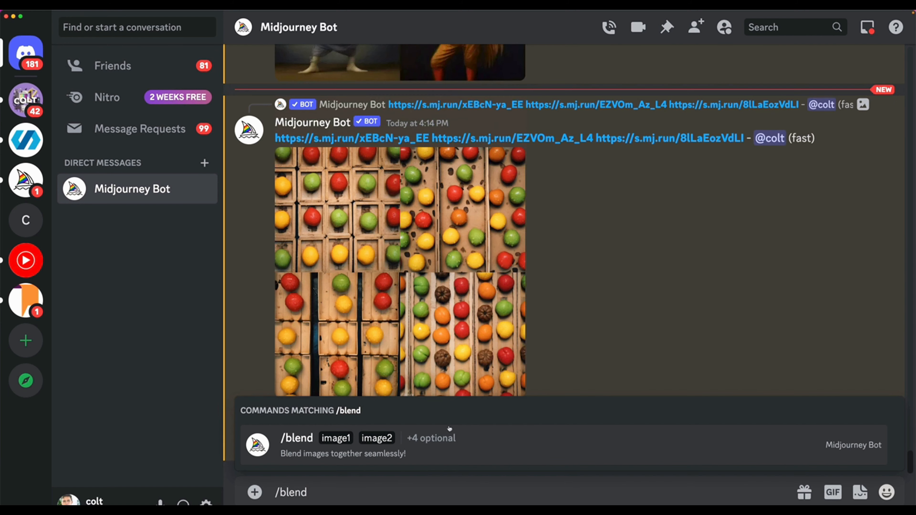
pyautogui.click(449, 429)
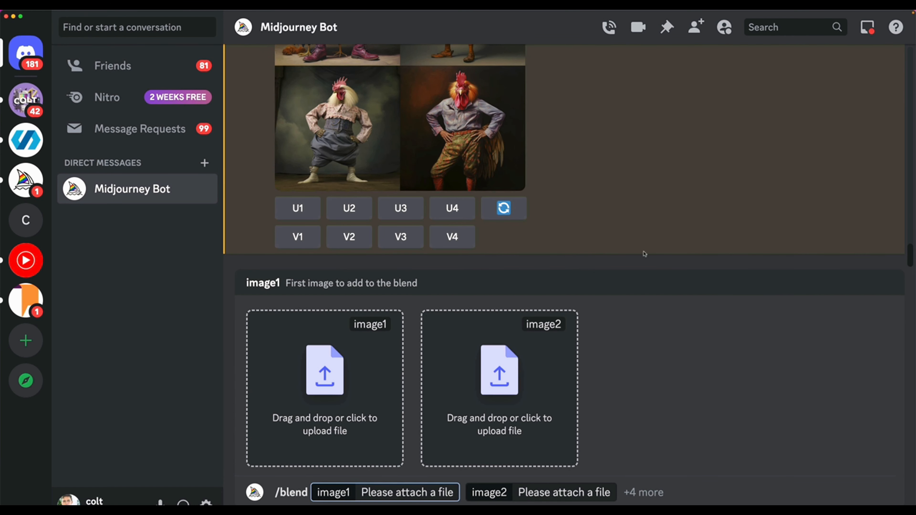
pyautogui.click(323, 354)
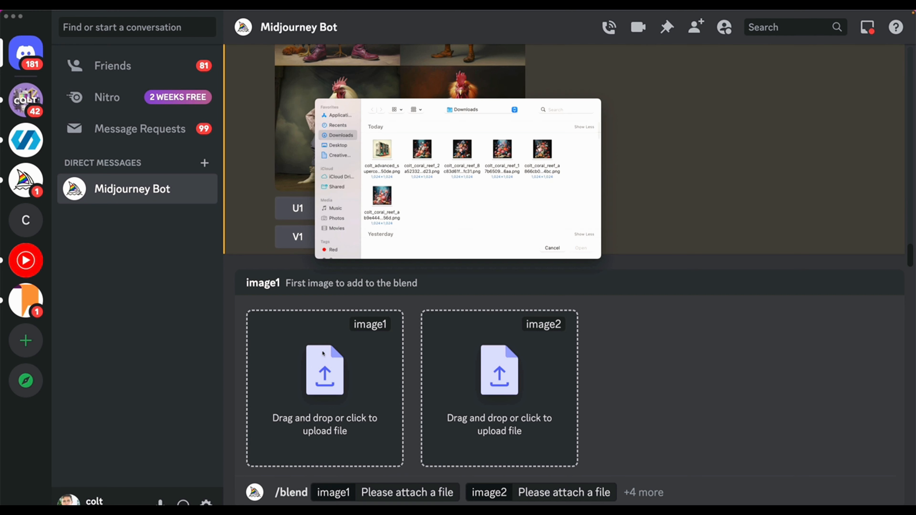
pyautogui.doubleClick(384, 154)
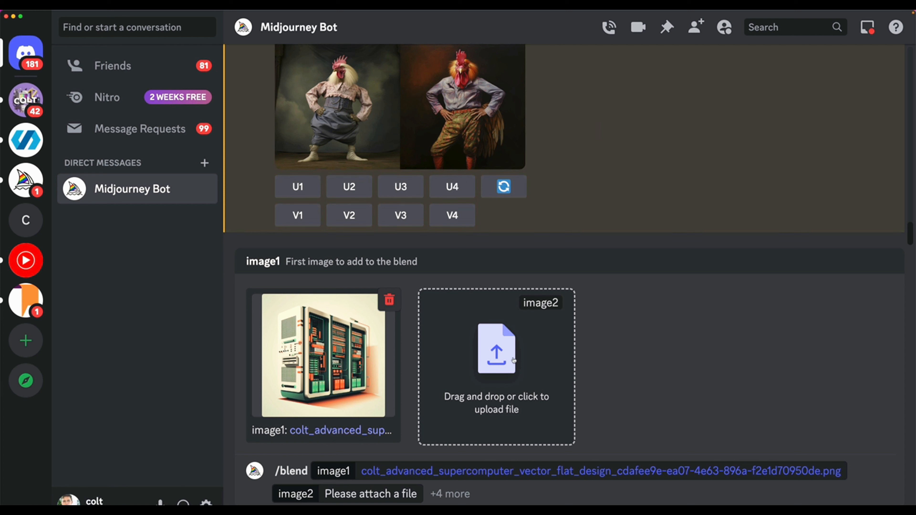
# Attach the colors spectrum white background picture as image2 and submit the two-image blend.
pyautogui.click(480, 342)
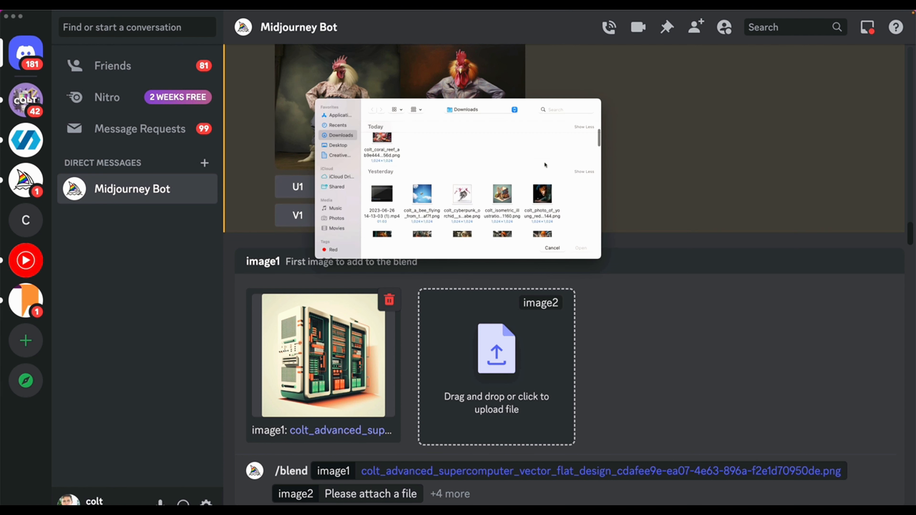
pyautogui.scroll(2, 527, 173)
pyautogui.scroll(-1, 475, 177)
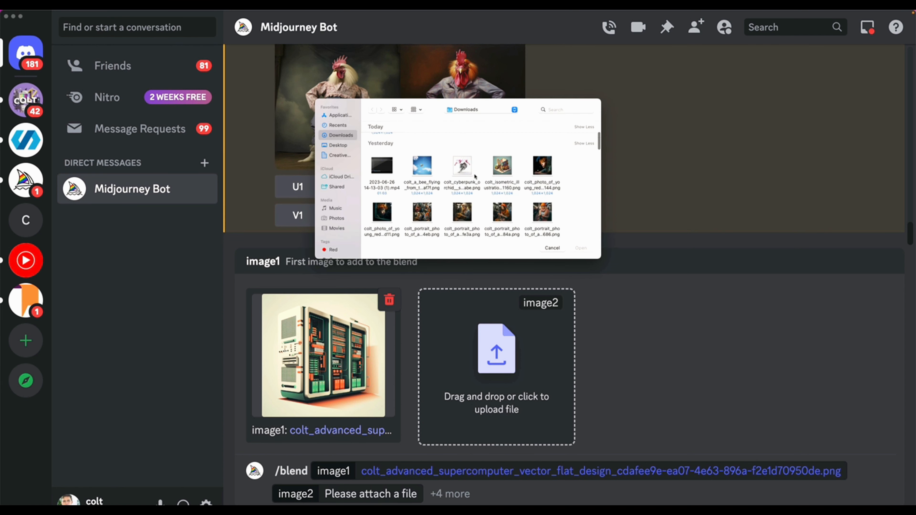
pyautogui.scroll(-5, 537, 175)
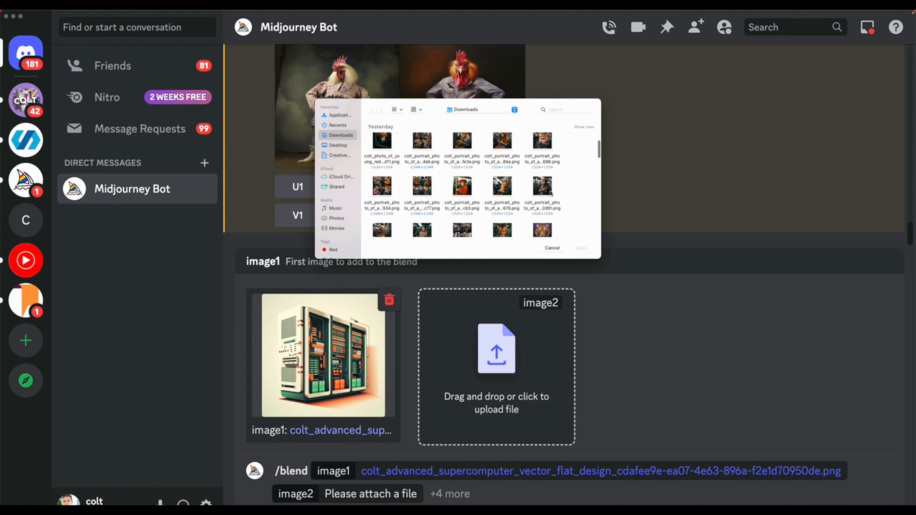
pyautogui.scroll(-4, 550, 193)
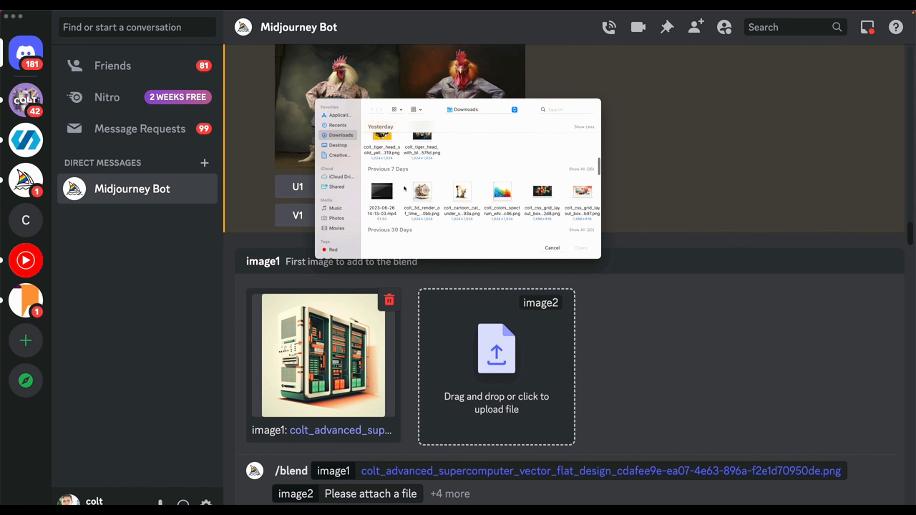
pyautogui.doubleClick(501, 192)
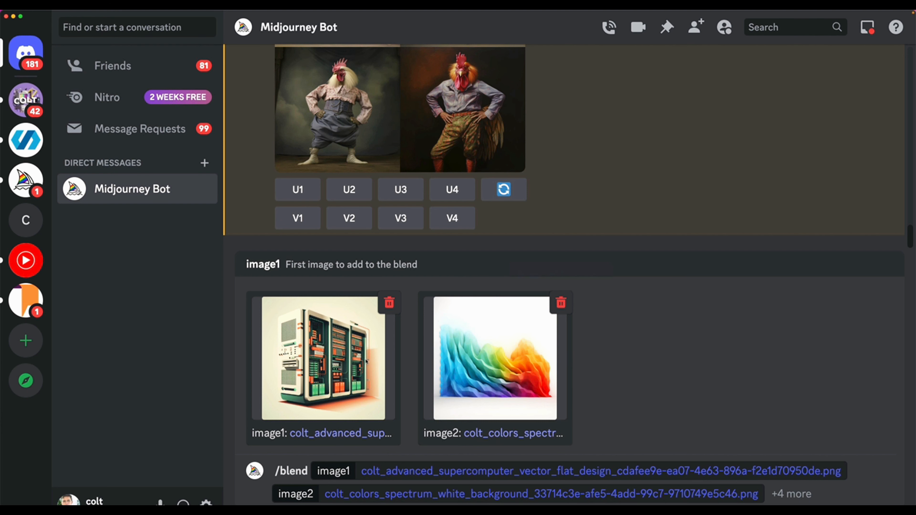
pyautogui.click(774, 494)
pyautogui.press('Return')
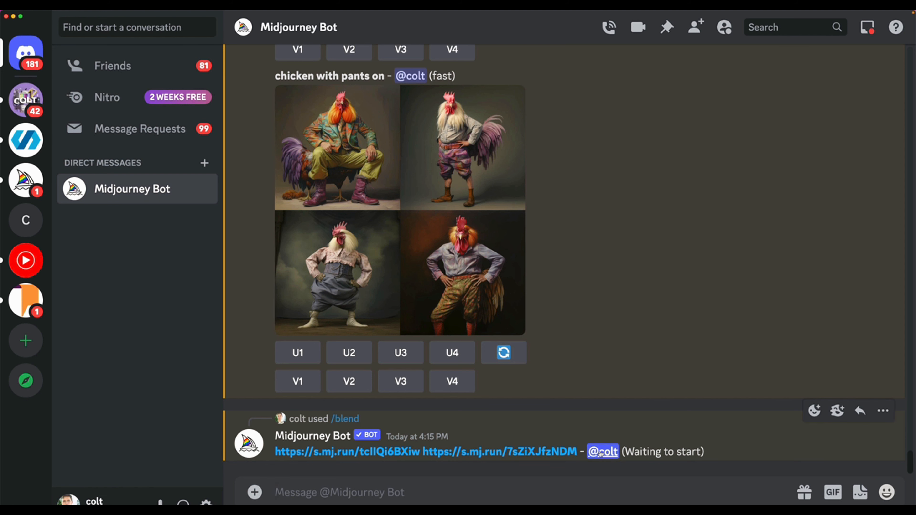
# Start another /blend with the coral_reef_2a523328 picture as image1 and the advanced supercomputer picture as image2.
pyautogui.write('/')
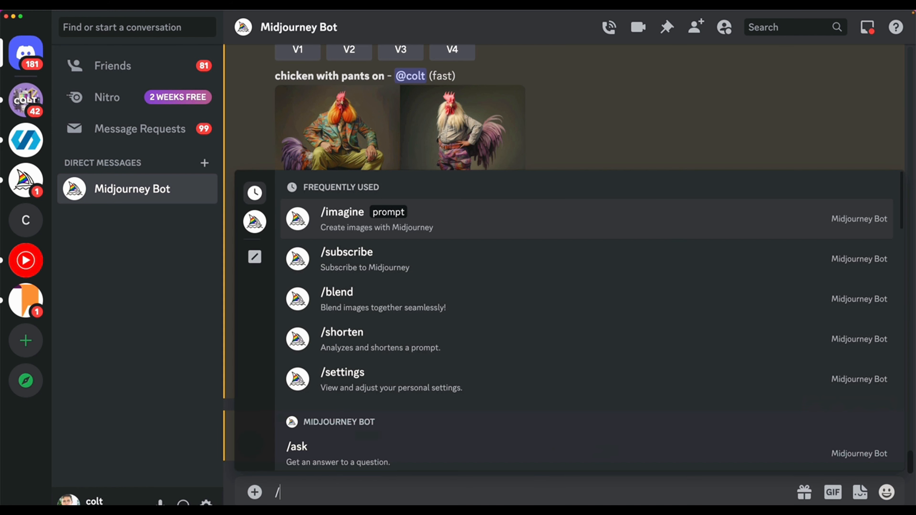
pyautogui.write('blend')
pyautogui.click(486, 441)
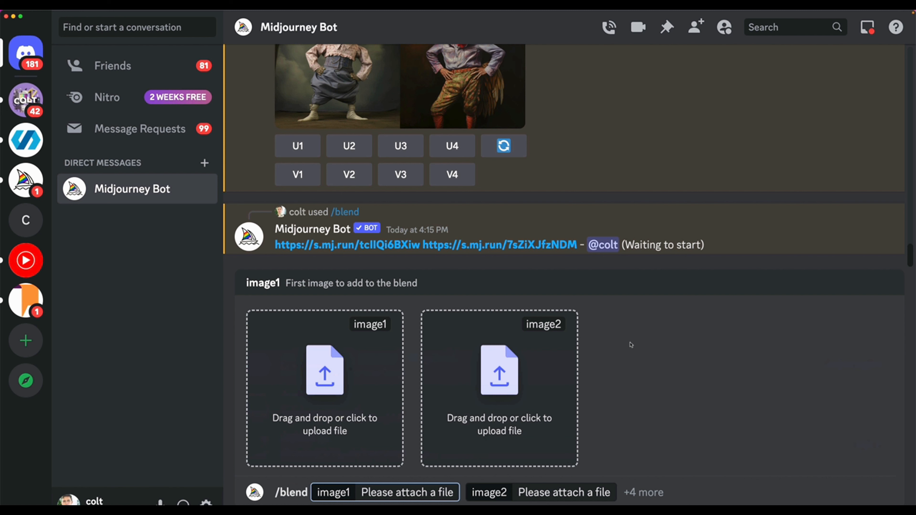
pyautogui.click(319, 357)
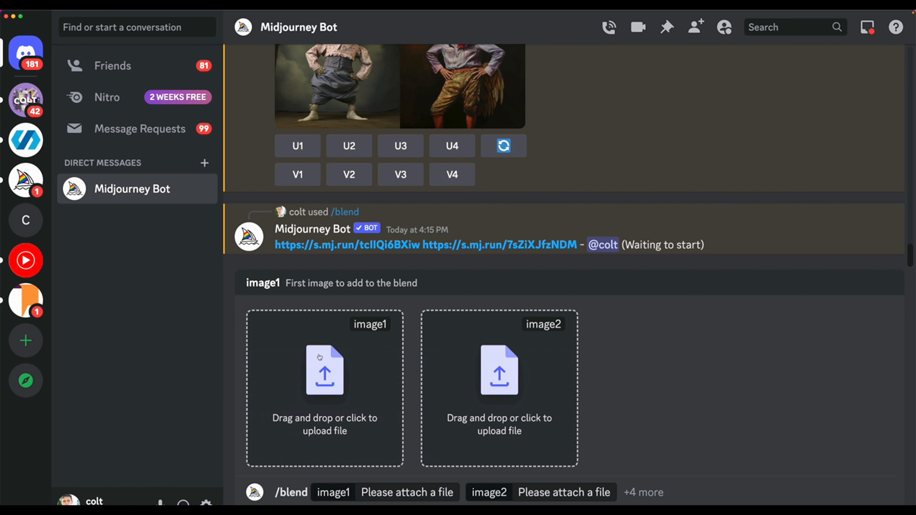
pyautogui.doubleClick(422, 156)
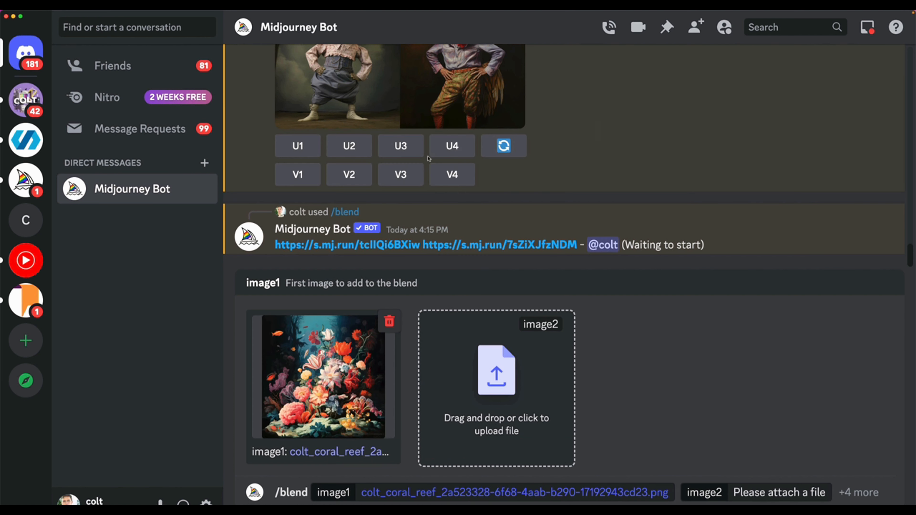
pyautogui.click(462, 366)
pyautogui.doubleClick(381, 154)
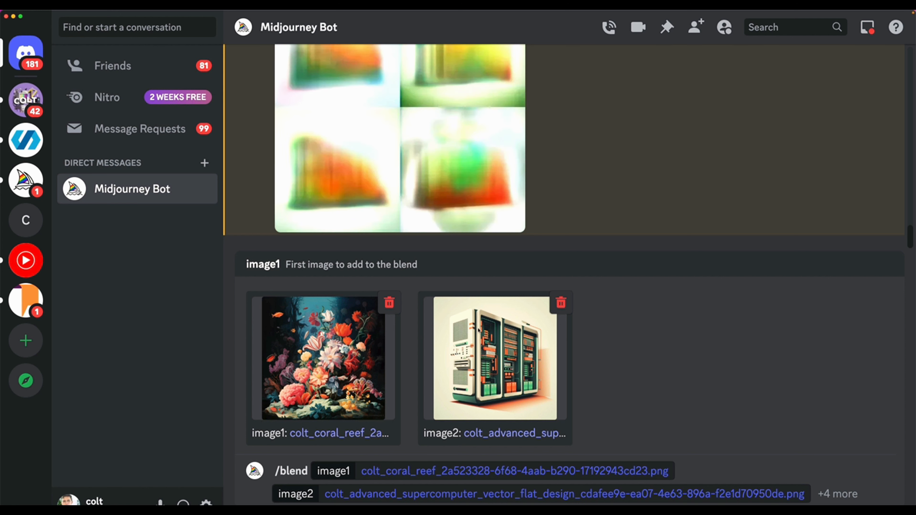
# Add the optional image3 with the tiger head solid yellow background picture and submit the three-image blend.
pyautogui.click(835, 493)
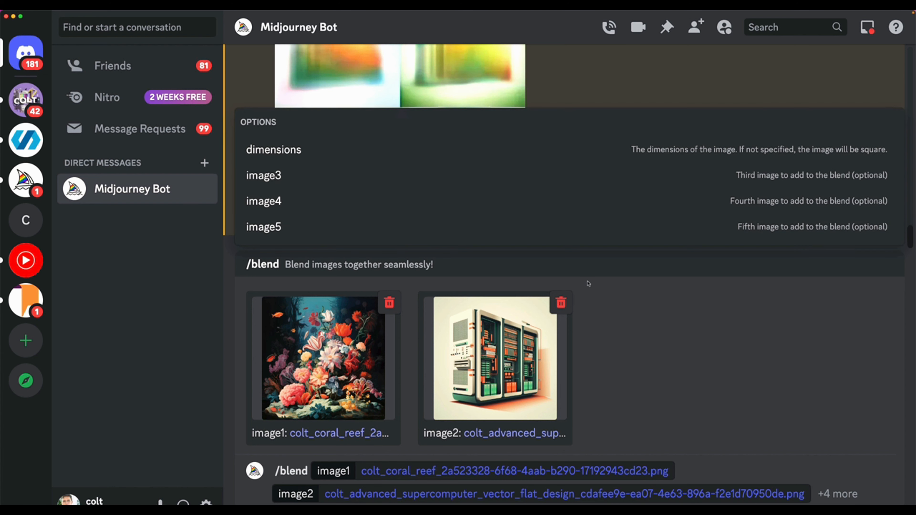
pyautogui.click(271, 176)
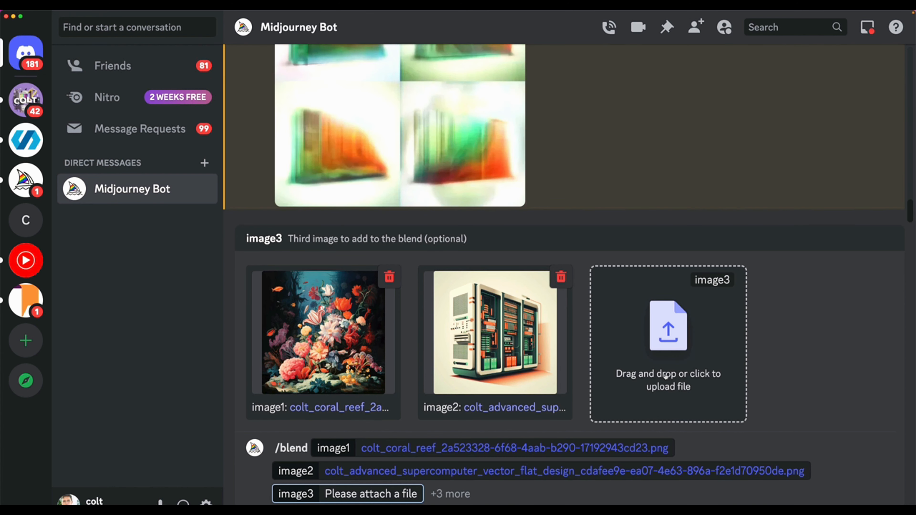
pyautogui.click(665, 377)
pyautogui.scroll(-8, 435, 196)
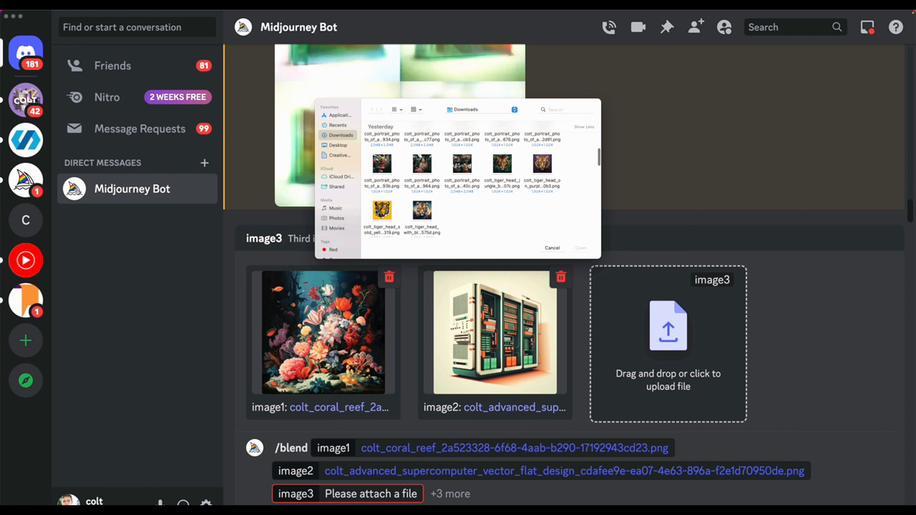
pyautogui.doubleClick(381, 210)
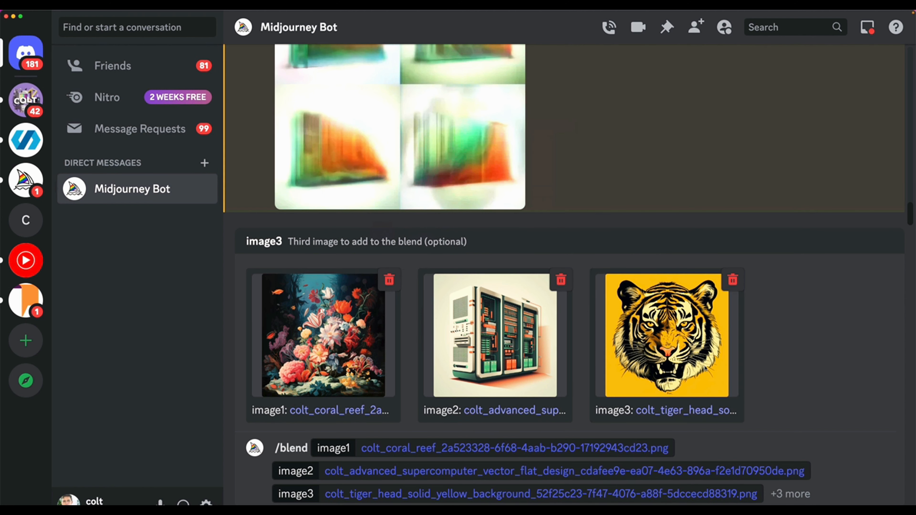
pyautogui.click(813, 486)
pyautogui.press('Return')
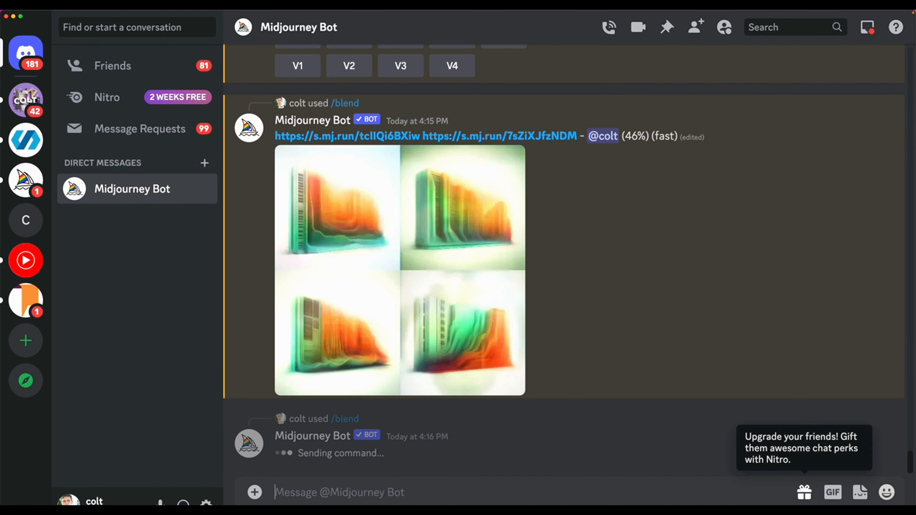
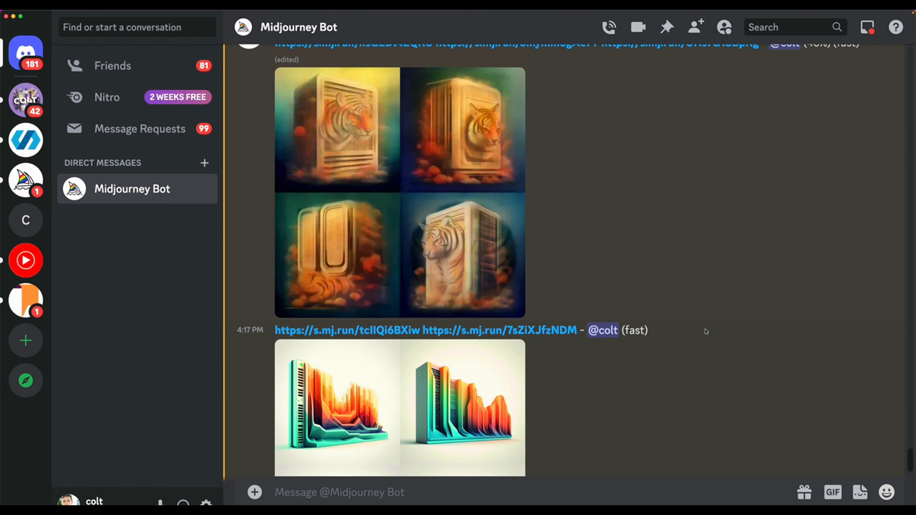
# View the two-image and three-image blend results enlarged and compare their grids.
pyautogui.click(451, 219)
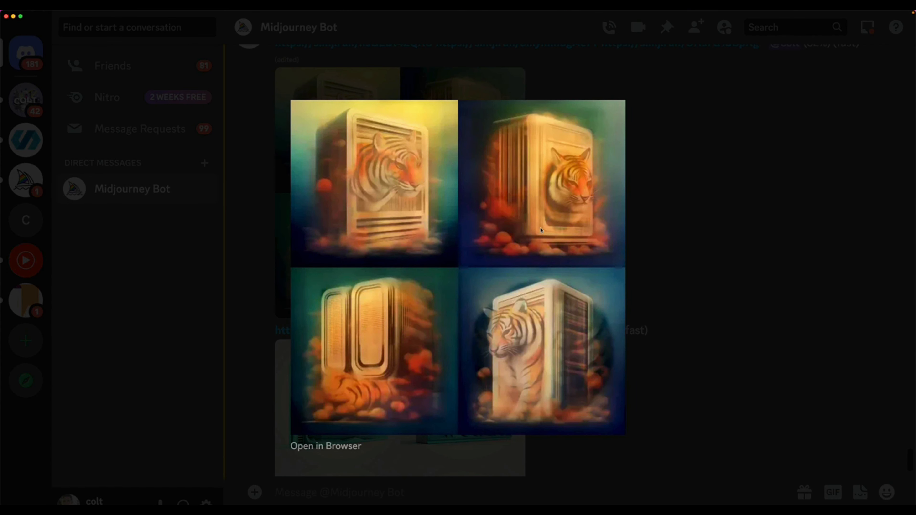
pyautogui.click(730, 310)
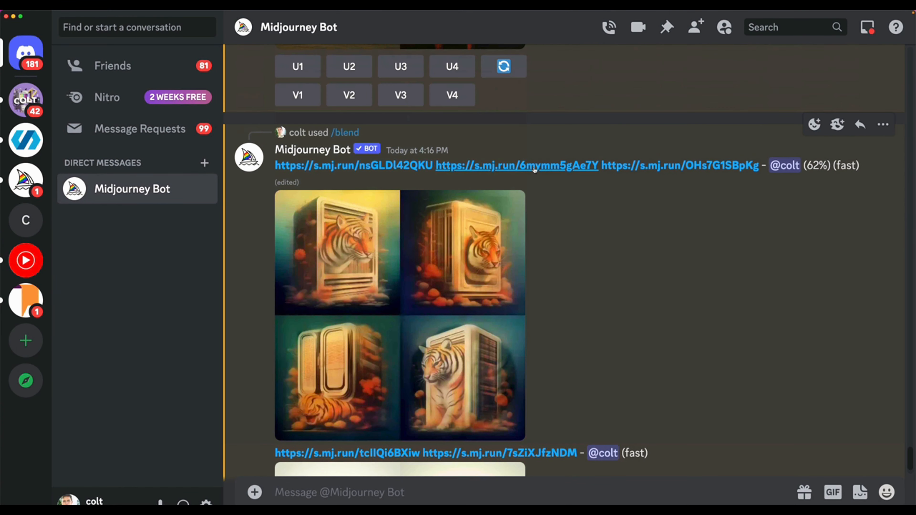
pyautogui.scroll(-2, 546, 315)
pyautogui.scroll(-5, 545, 316)
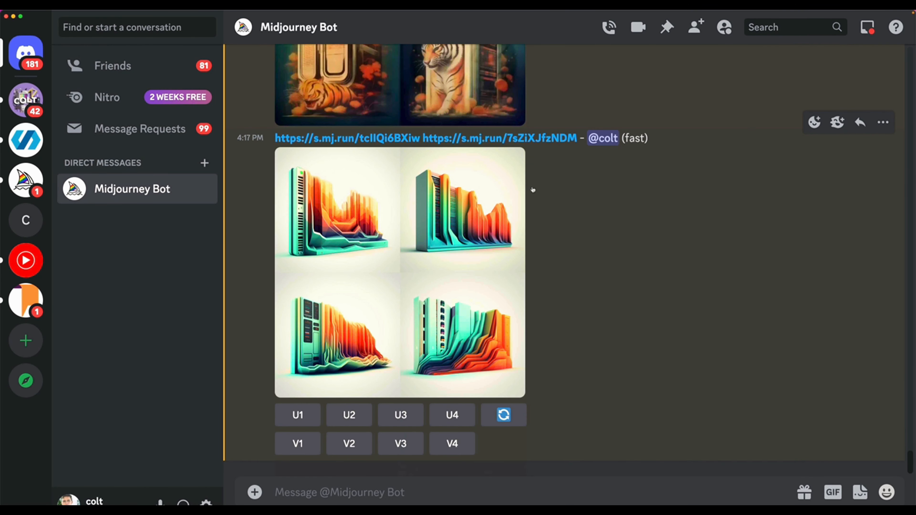
pyautogui.click(472, 227)
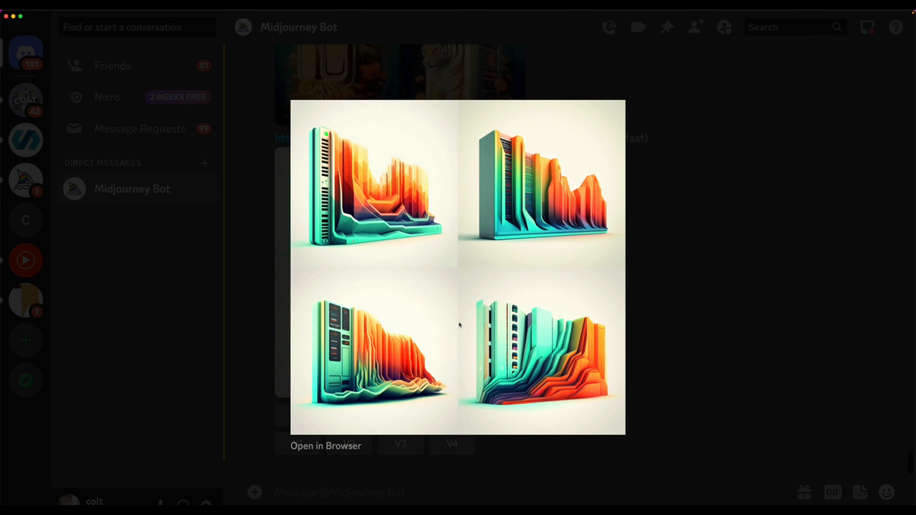
pyautogui.click(751, 294)
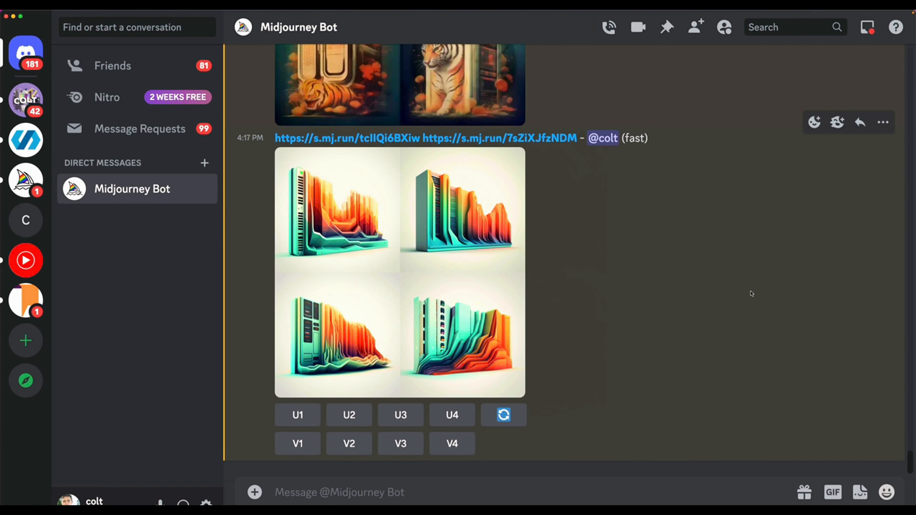
pyautogui.click(495, 230)
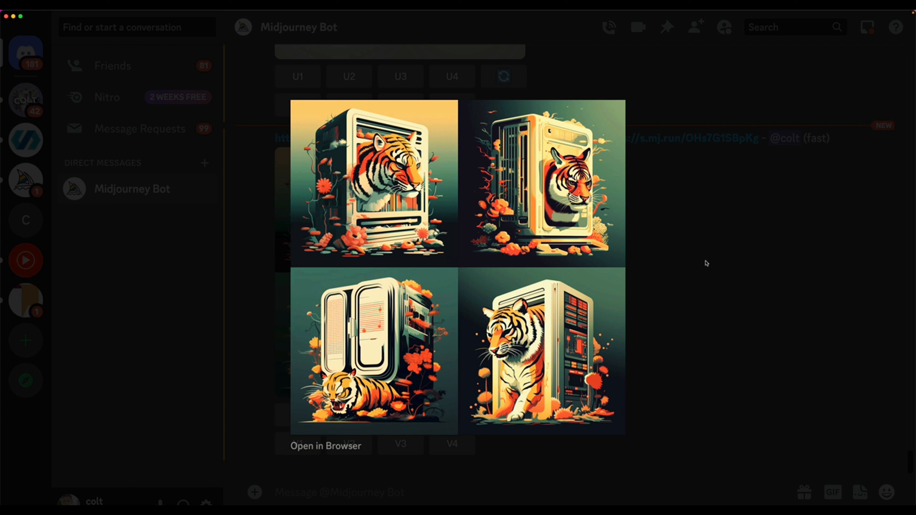
pyautogui.click(706, 264)
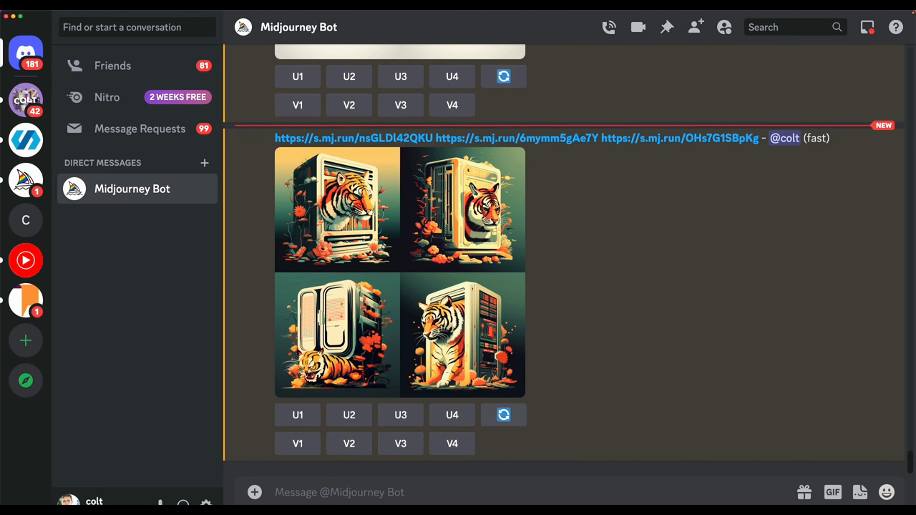
# Start a /blend command, examine its optional fields and look back over the earlier image-prompt results in the chat.
pyautogui.write('/blen')
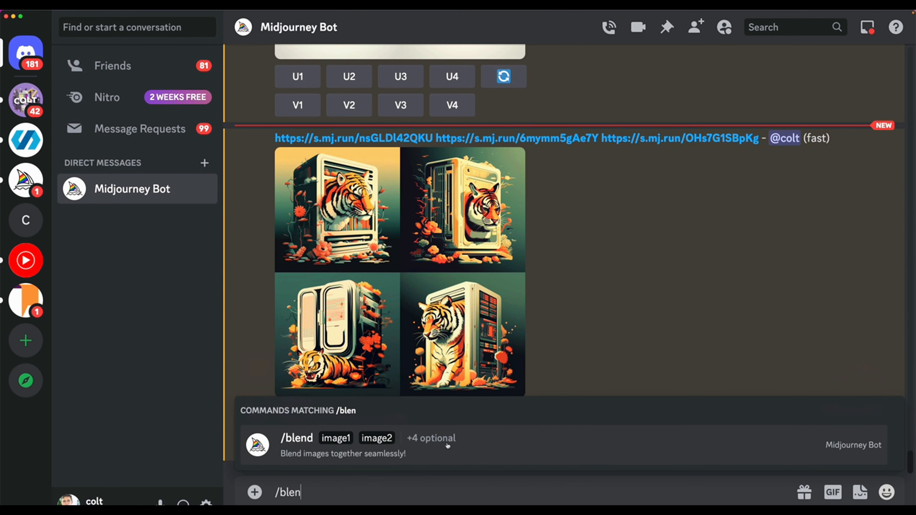
pyautogui.click(447, 448)
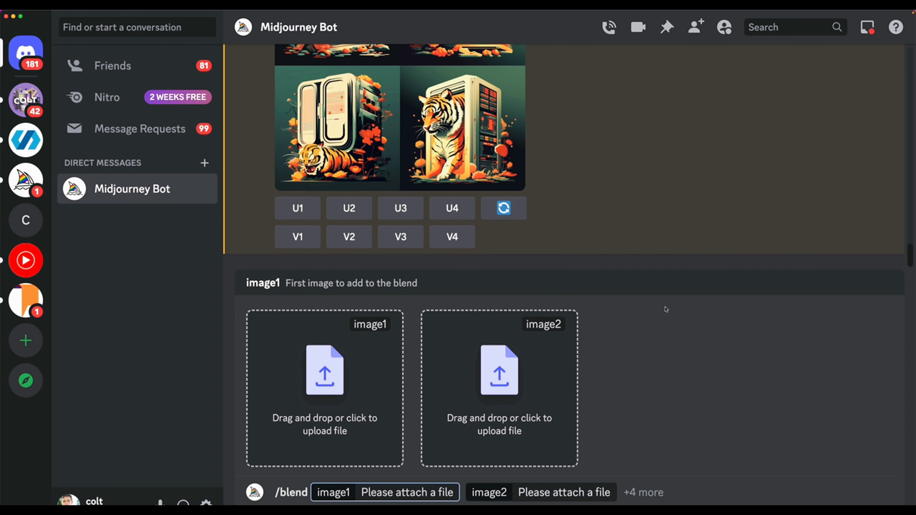
pyautogui.click(669, 492)
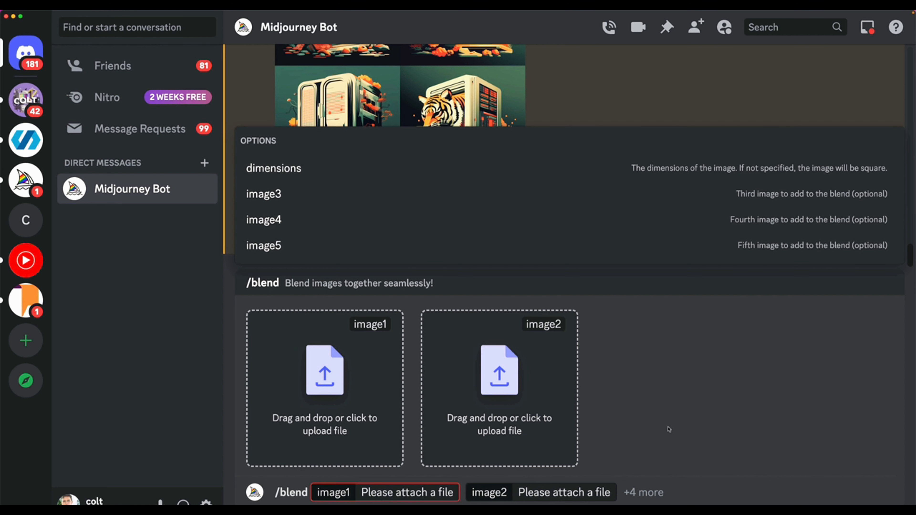
pyautogui.click(668, 100)
pyautogui.scroll(12, 667, 101)
pyautogui.scroll(10, 645, 235)
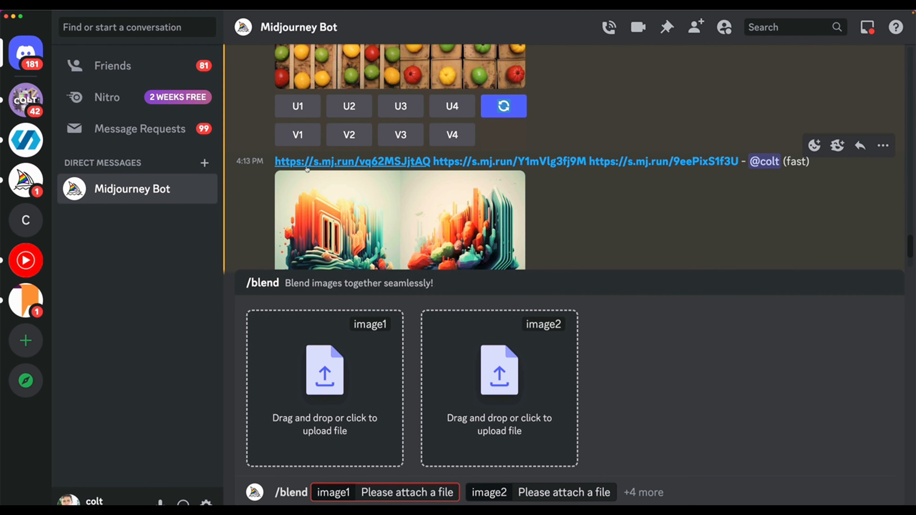
pyautogui.scroll(10, 334, 170)
pyautogui.scroll(-5, 321, 173)
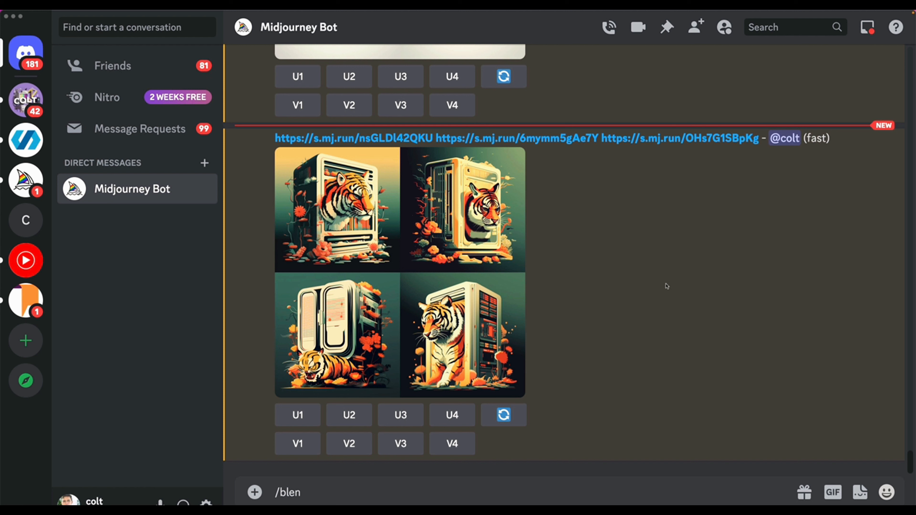
# Clear the leftover command text and submit an /imagine prompt reading "greek sculpture of apollo".
pyautogui.click(488, 476)
pyautogui.press('BackSpace')
pyautogui.press('BackSpace')
pyautogui.press('BackSpace')
pyautogui.press('BackSpace')
pyautogui.press('BackSpace')
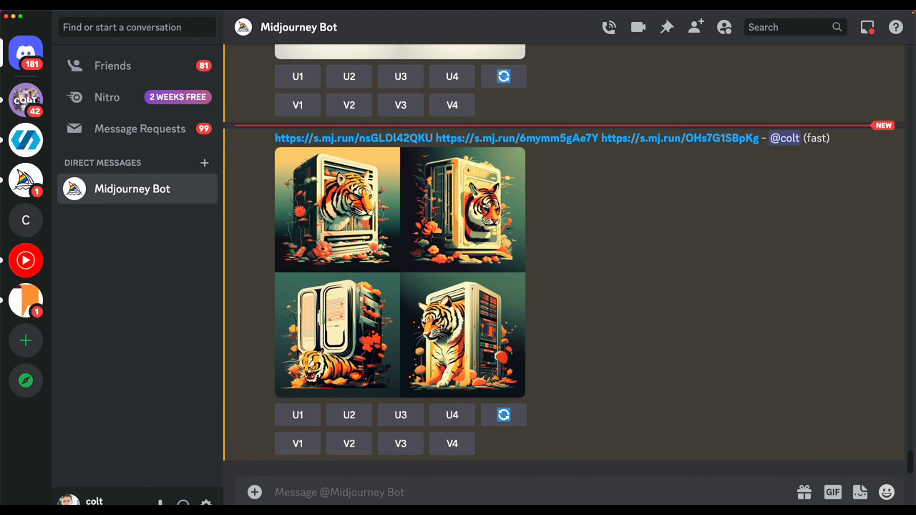
pyautogui.write('/imagine')
pyautogui.press('Tab')
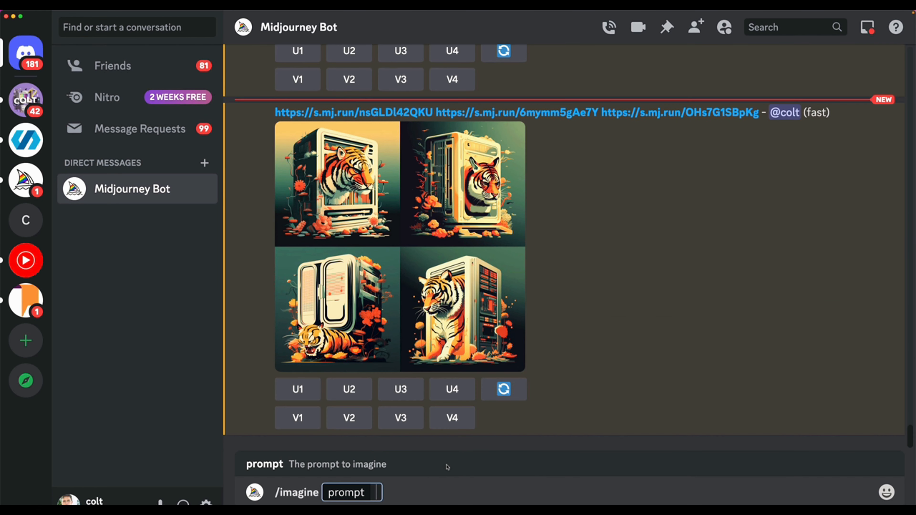
pyautogui.write('greek sc')
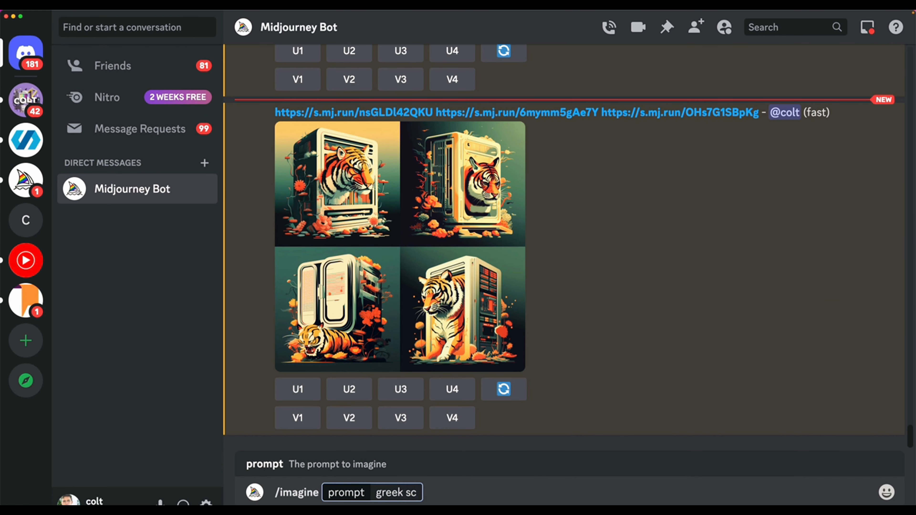
pyautogui.write('ulpture of apollo')
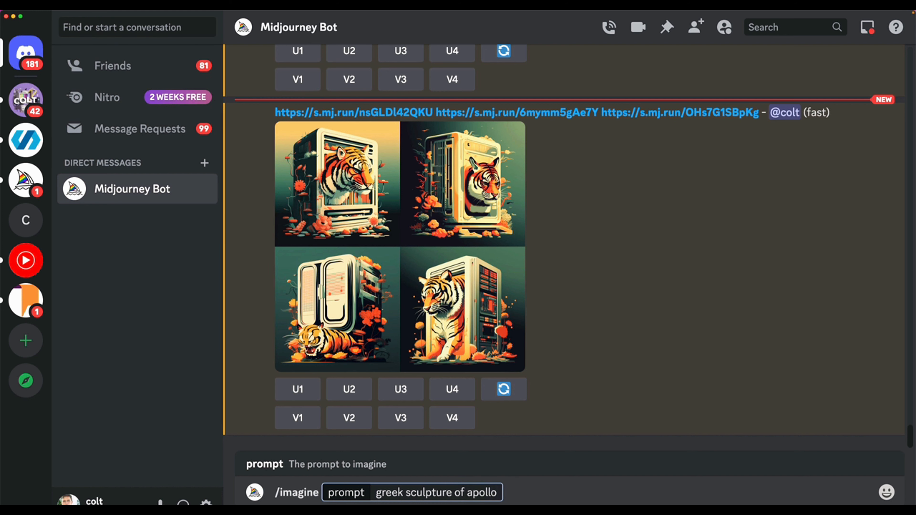
pyautogui.press('Return')
# Submit another /imagine prompt with its text replaced by "beautiful flowers and vines".
pyautogui.press('Up')
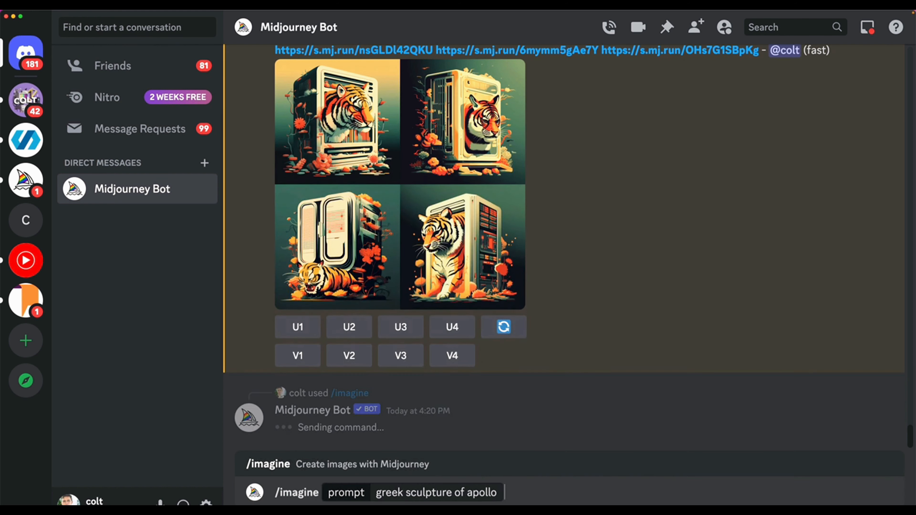
pyautogui.press('BackSpace')
pyautogui.press('BackSpace')
pyautogui.press('BackSpace')
pyautogui.press('BackSpace')
pyautogui.press('BackSpace')
pyautogui.press('BackSpace')
pyautogui.press('BackSpace')
pyautogui.press('BackSpace')
pyautogui.press('BackSpace')
pyautogui.press('BackSpace')
pyautogui.press('BackSpace')
pyautogui.press('BackSpace')
pyautogui.press('BackSpace')
pyautogui.press('BackSpace')
pyautogui.press('BackSpace')
pyautogui.press('BackSpace')
pyautogui.press('BackSpace')
pyautogui.press('BackSpace')
pyautogui.press('BackSpace')
pyautogui.press('BackSpace')
pyautogui.press('BackSpace')
pyautogui.press('BackSpace')
pyautogui.press('BackSpace')
pyautogui.press('BackSpace')
pyautogui.press('BackSpace')
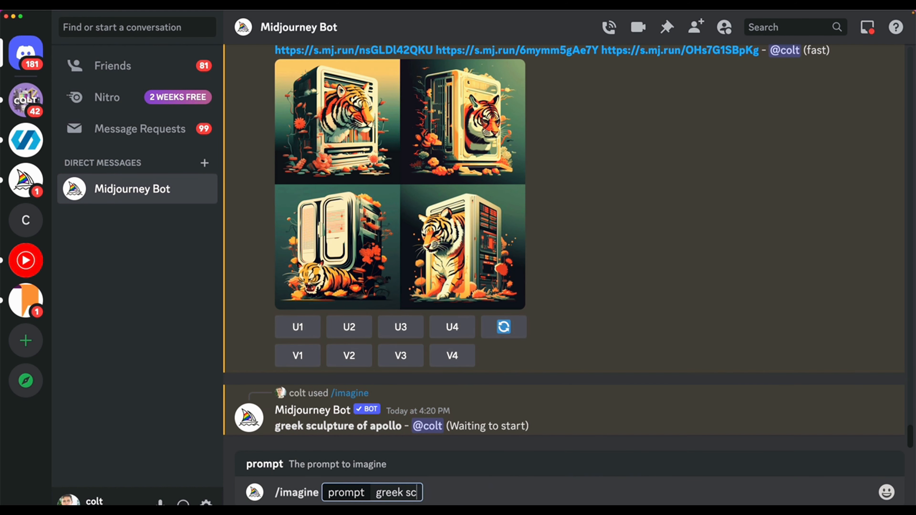
pyautogui.write('v')
pyautogui.press('BackSpace')
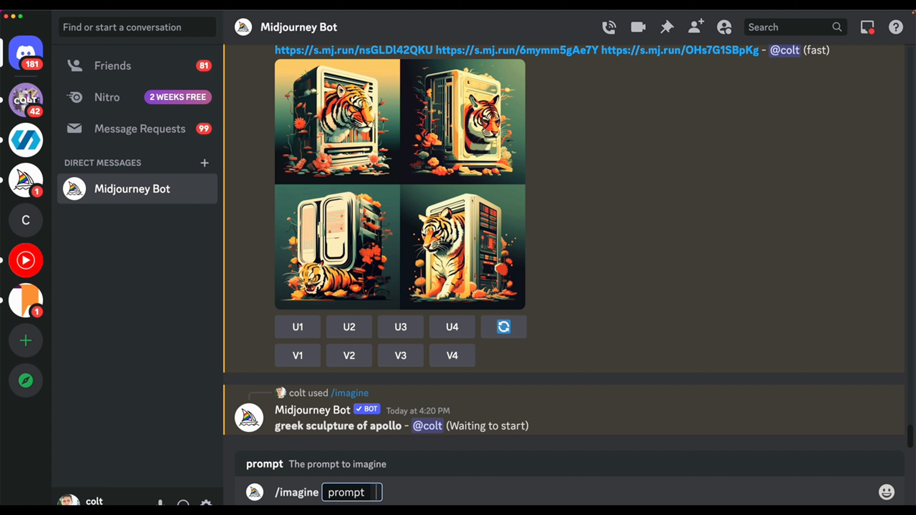
pyautogui.write('beautif')
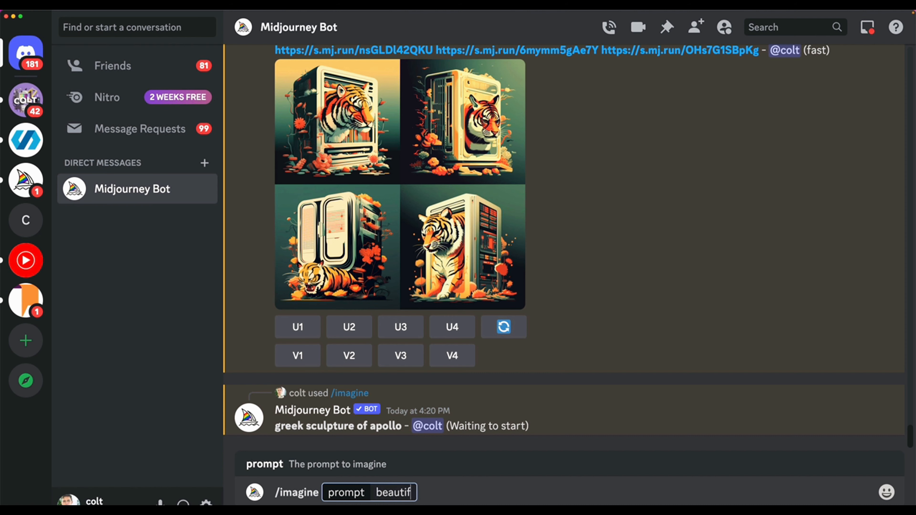
pyautogui.write('ul flowers and vines')
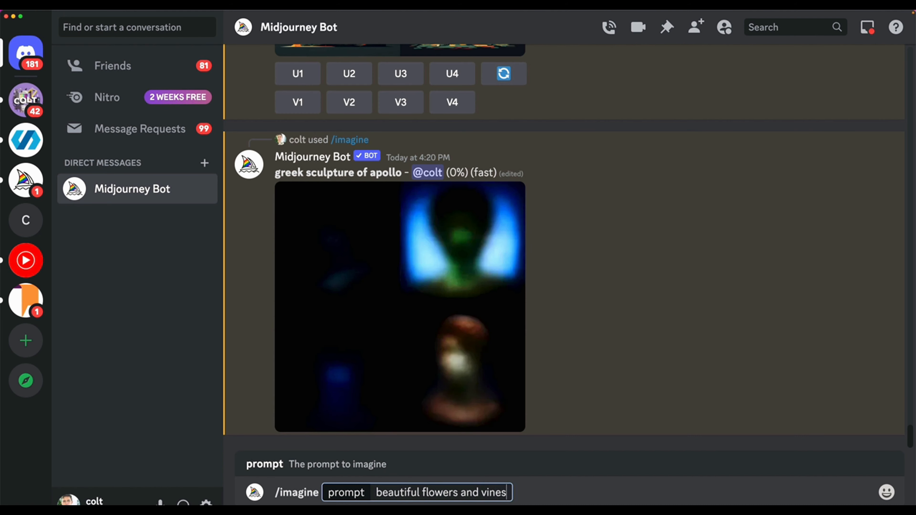
pyautogui.press('Return')
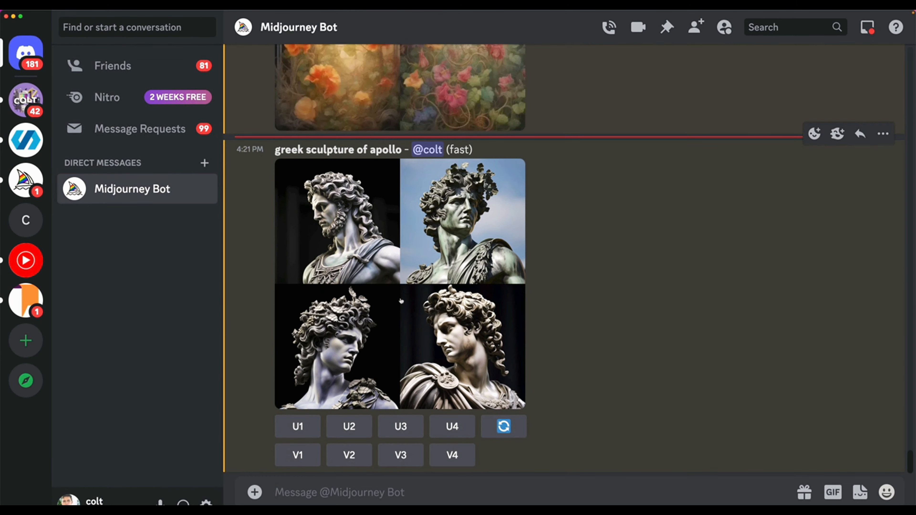
# View the greek sculpture of apollo grid enlarged and upscale its third image.
pyautogui.click(401, 301)
pyautogui.press('Escape')
pyautogui.click(404, 432)
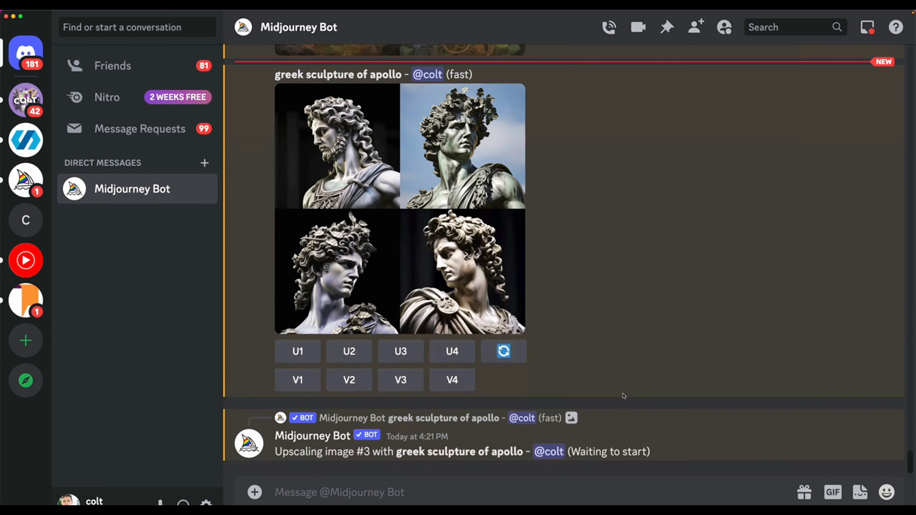
# View the finished beautiful flowers and vines grid enlarged and upscale its second image.
pyautogui.scroll(8, 621, 395)
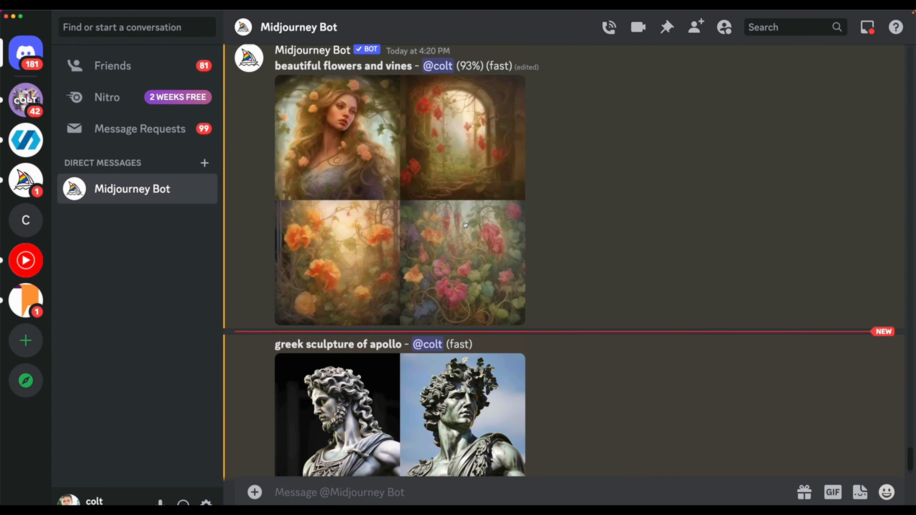
pyautogui.scroll(1, 465, 225)
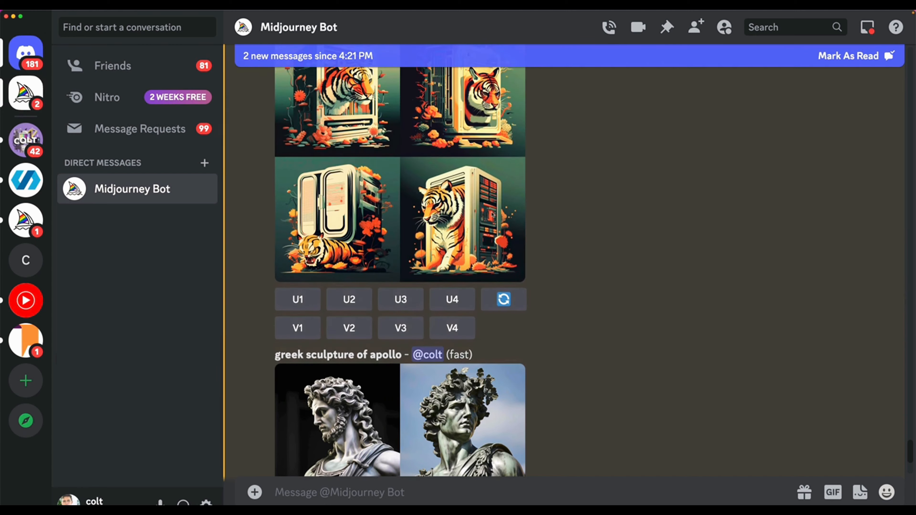
pyautogui.click(471, 258)
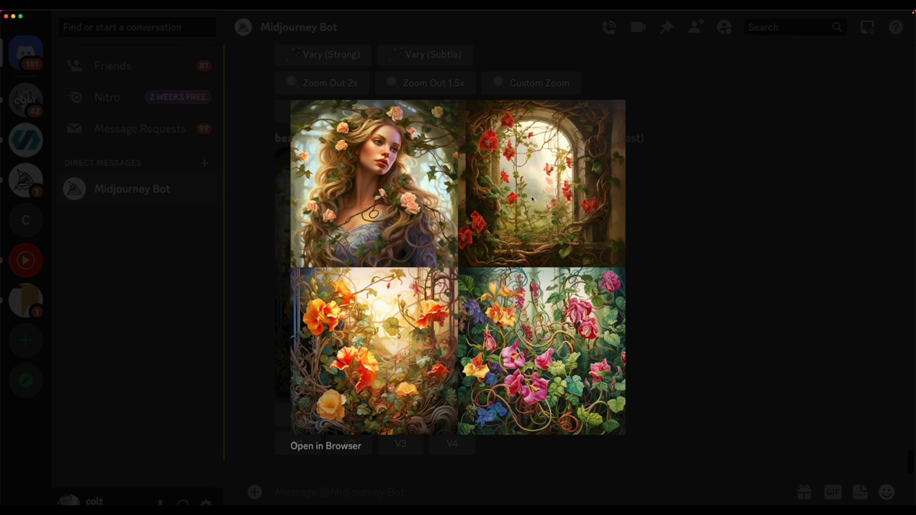
pyautogui.click(651, 236)
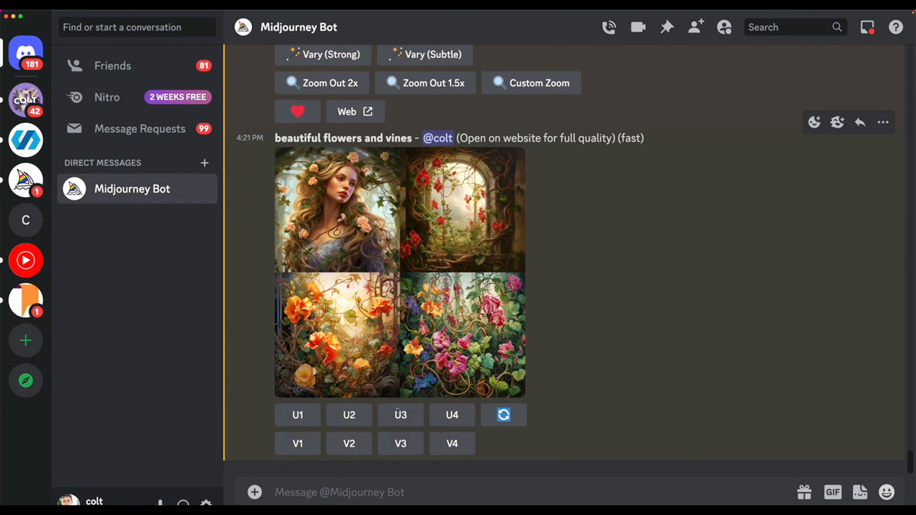
pyautogui.click(349, 414)
# Copy the link of the upscaled greek sculpture of apollo image and paste it into a new /imagine prompt.
pyautogui.scroll(5, 601, 317)
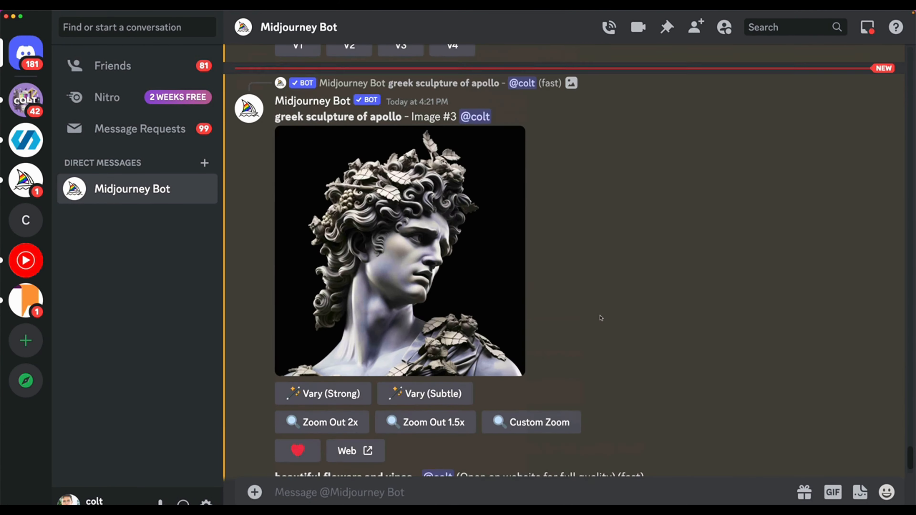
pyautogui.rightClick(600, 318)
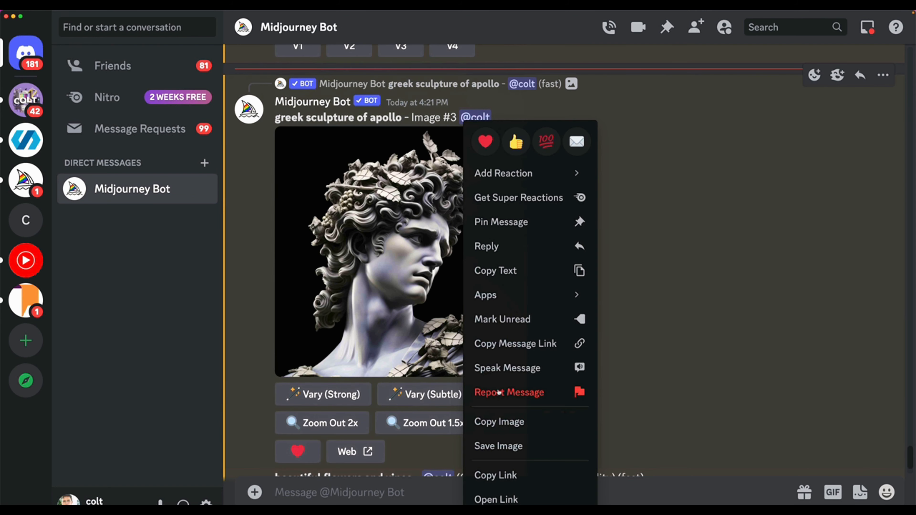
pyautogui.click(519, 475)
pyautogui.press('super+v')
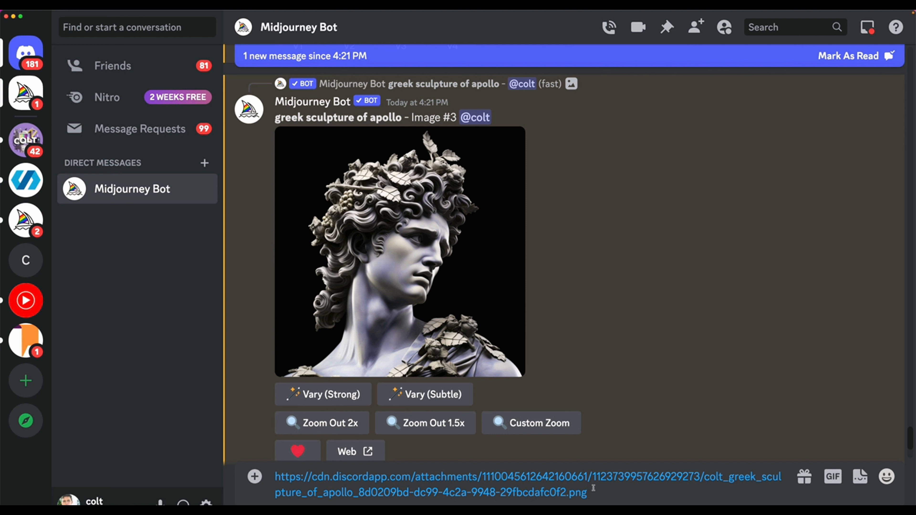
pyautogui.press('super+a')
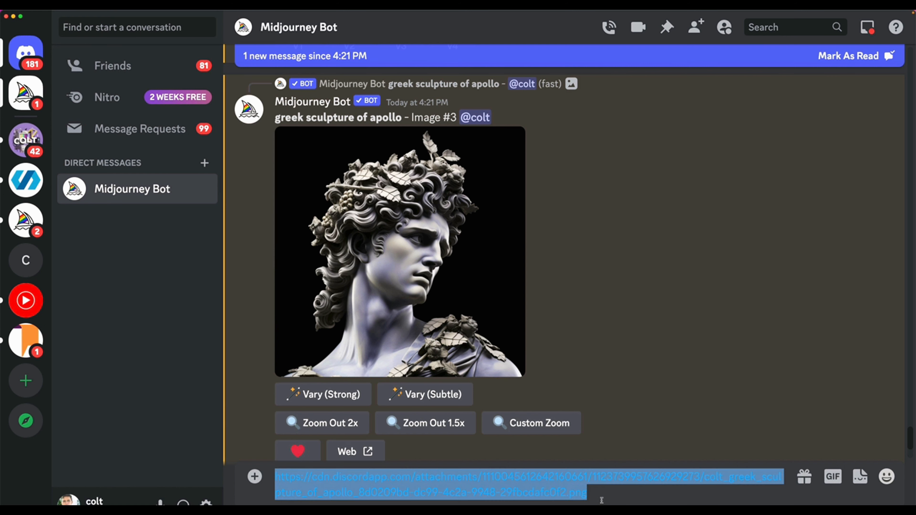
pyautogui.write('/im')
pyautogui.click(457, 374)
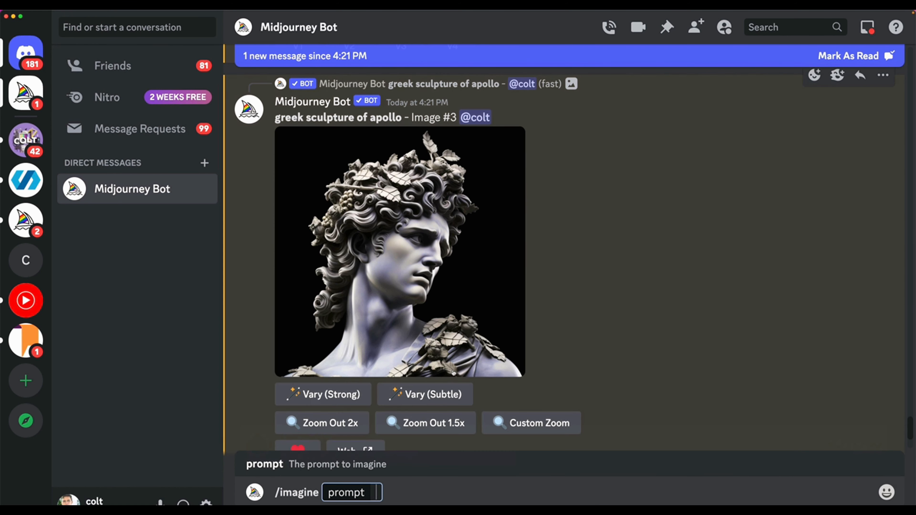
pyautogui.press('super+v')
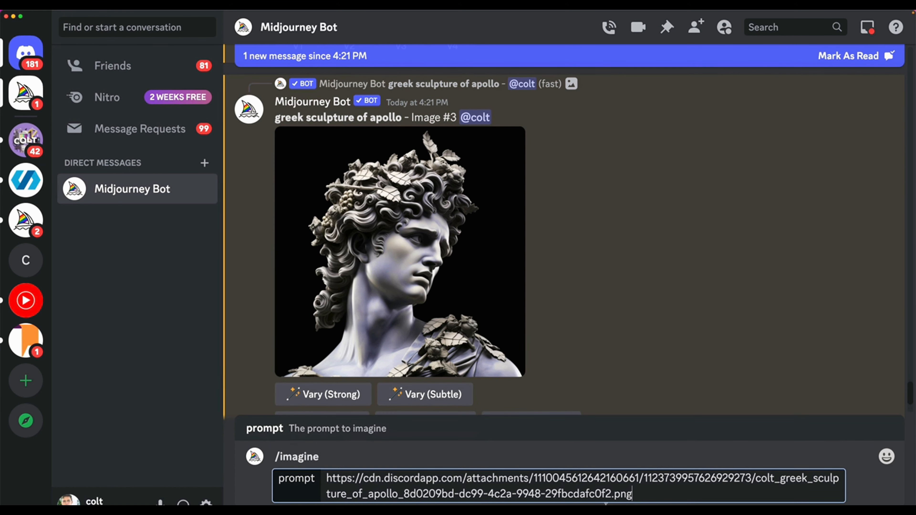
# Add the link of the upscaled beautiful flowers and vines image after the sculpture link and submit the /imagine prompt.
pyautogui.scroll(-8, 563, 363)
pyautogui.scroll(-10, 564, 363)
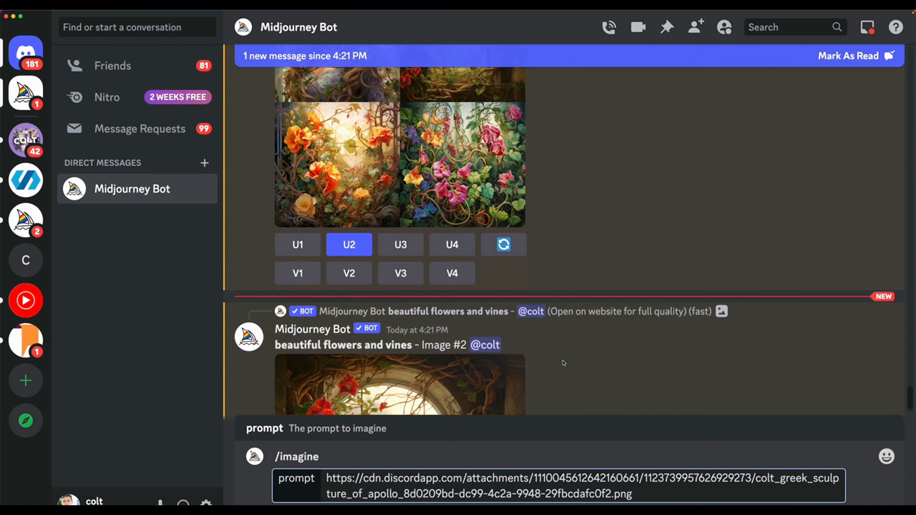
pyautogui.rightClick(426, 123)
pyautogui.click(457, 475)
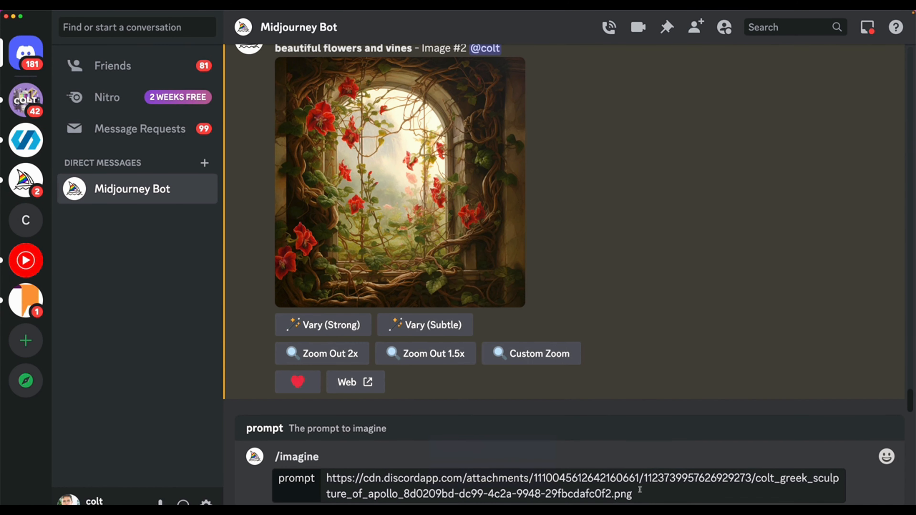
pyautogui.click(669, 494)
pyautogui.press('super+v')
pyautogui.press('Return')
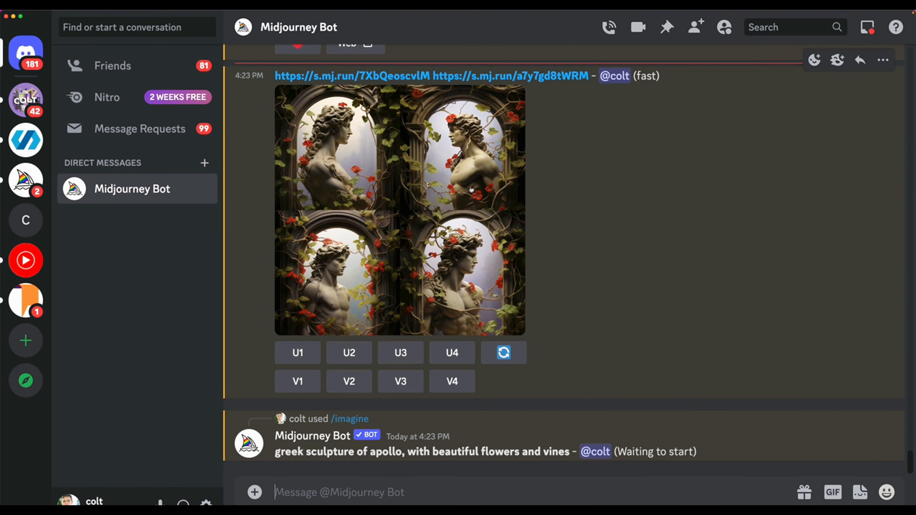
# View the combined two-image grid enlarged and compare it with the flowers and sculpture source images.
pyautogui.click(471, 190)
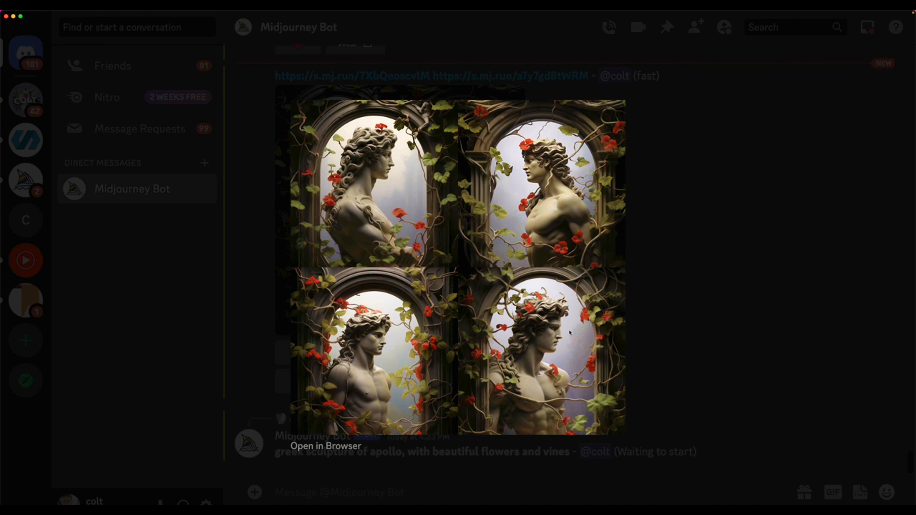
pyautogui.click(699, 285)
pyautogui.scroll(5, 699, 286)
pyautogui.scroll(15, 610, 258)
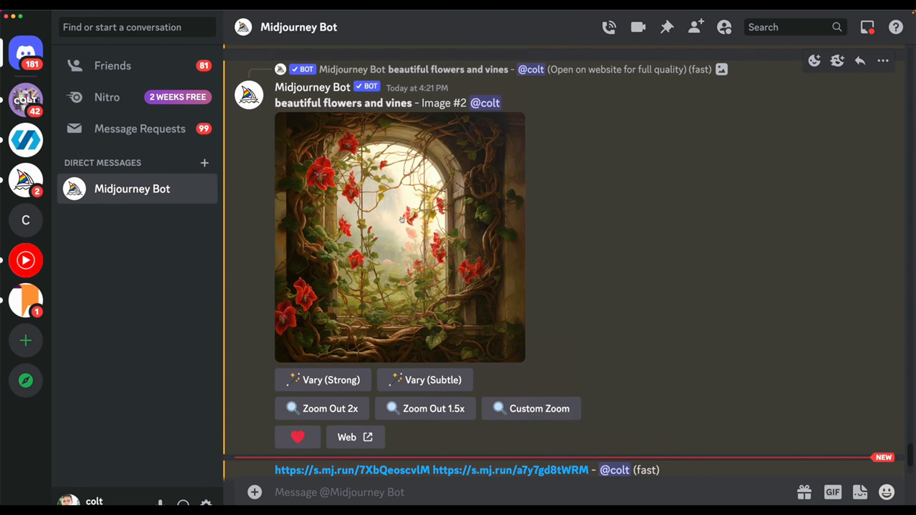
pyautogui.scroll(10, 469, 253)
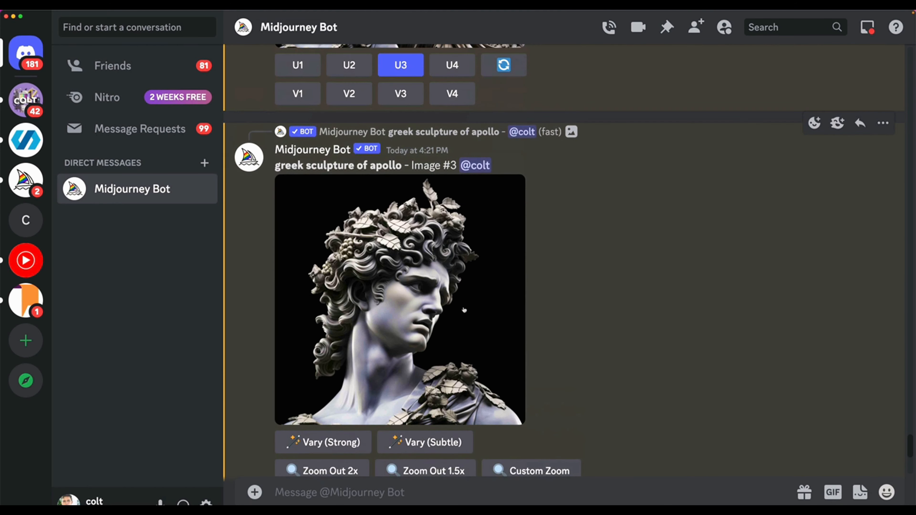
pyautogui.scroll(-10, 577, 310)
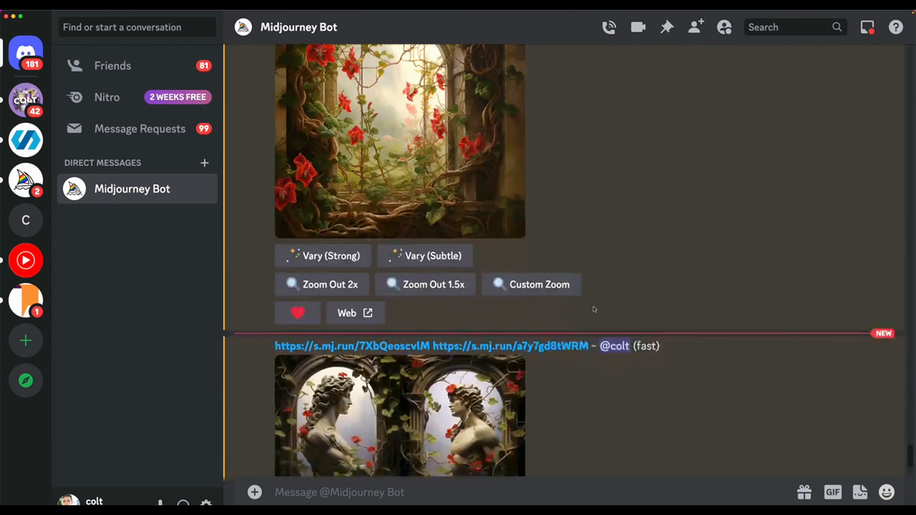
pyautogui.scroll(1, 594, 309)
pyautogui.scroll(-5, 594, 309)
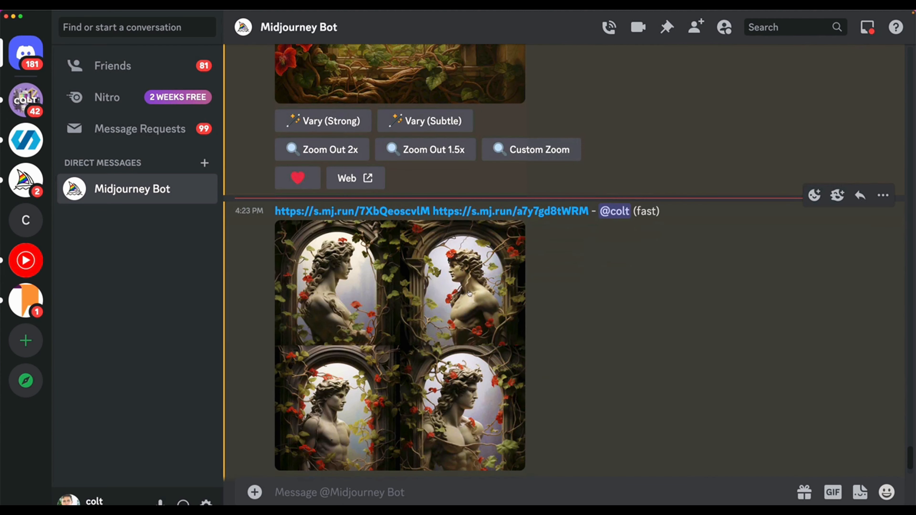
pyautogui.scroll(-5, 530, 306)
pyautogui.scroll(-3, 529, 307)
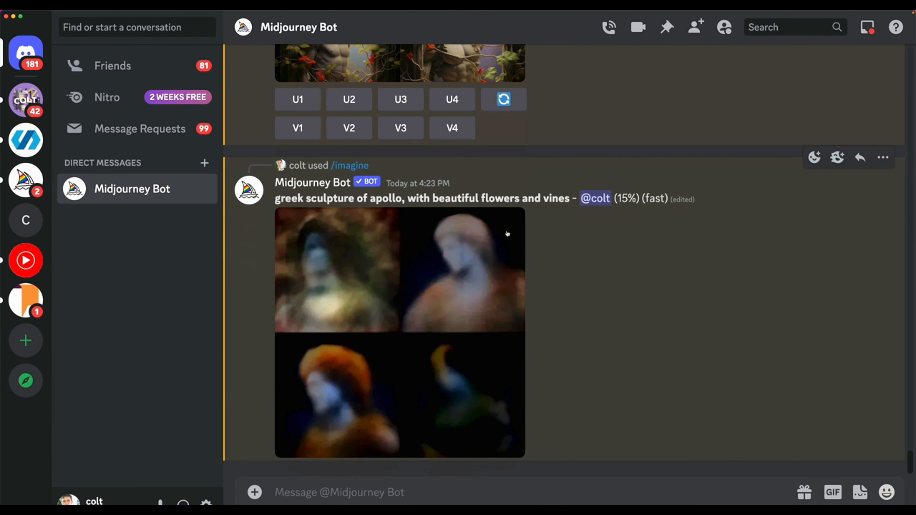
# Compare the text-only prompt "greek sculpture of apollo, with beautiful flowers and vines" with the enlarged image-prompt grid.
pyautogui.moveTo(275, 198); pyautogui.dragTo(514, 199)
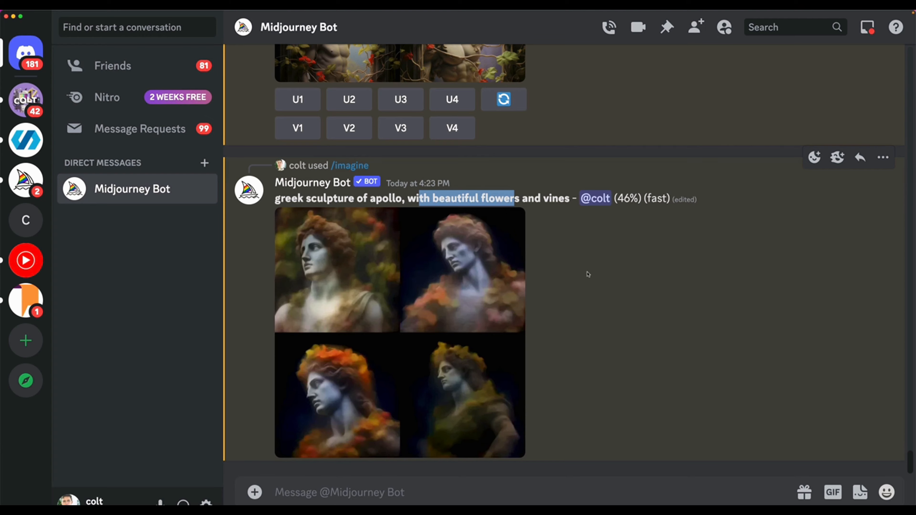
pyautogui.scroll(7, 587, 274)
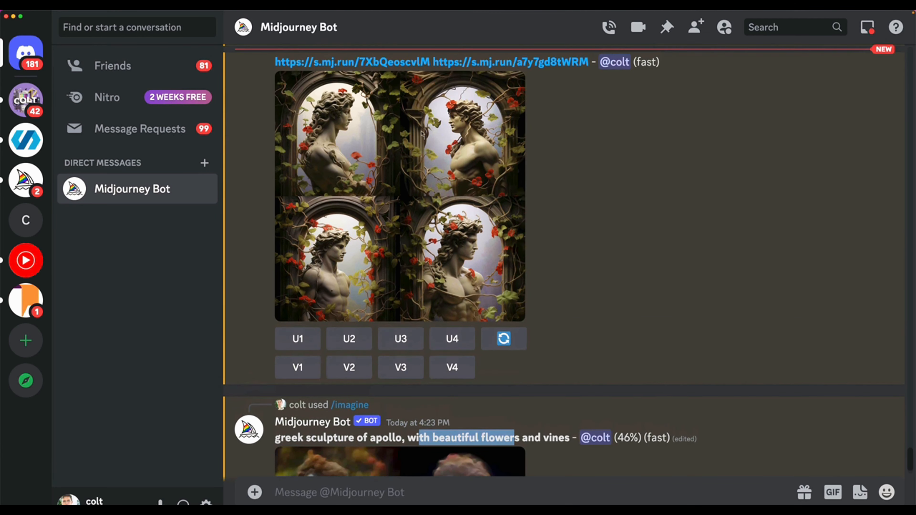
pyautogui.click(470, 219)
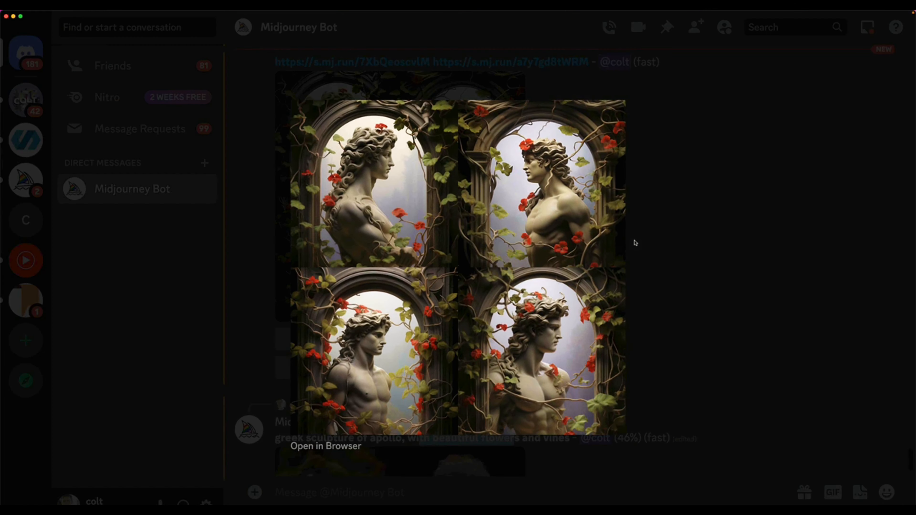
pyautogui.click(692, 316)
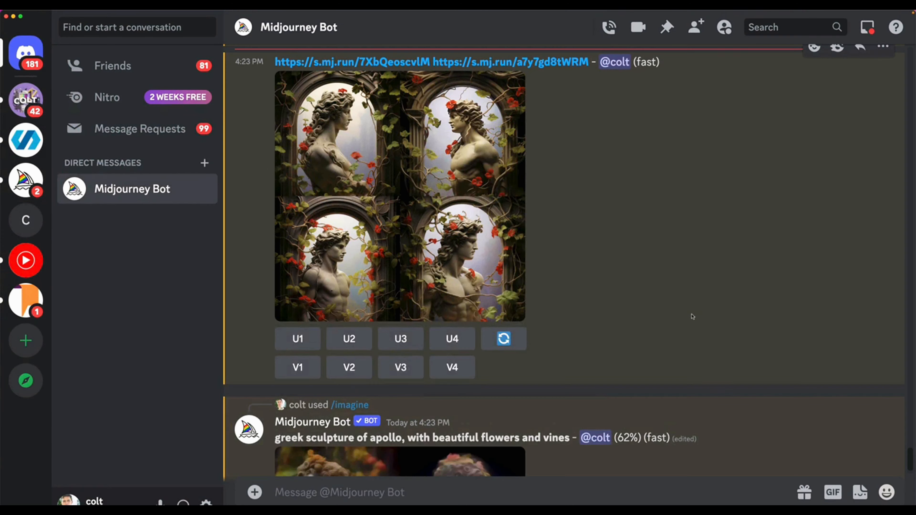
pyautogui.scroll(4, 689, 309)
pyautogui.scroll(-3, 605, 286)
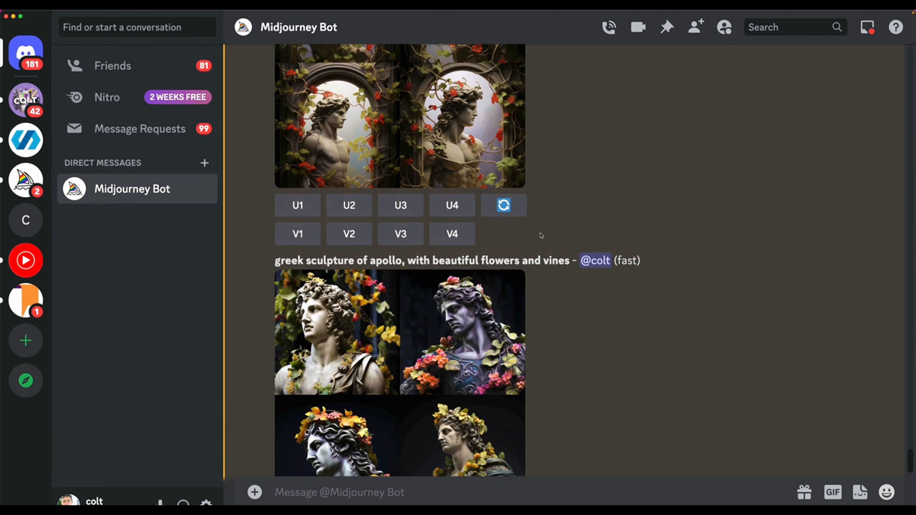
# View the finished text-only sculpture grid enlarged and review it against the combined grid and flowers source image.
pyautogui.click(463, 277)
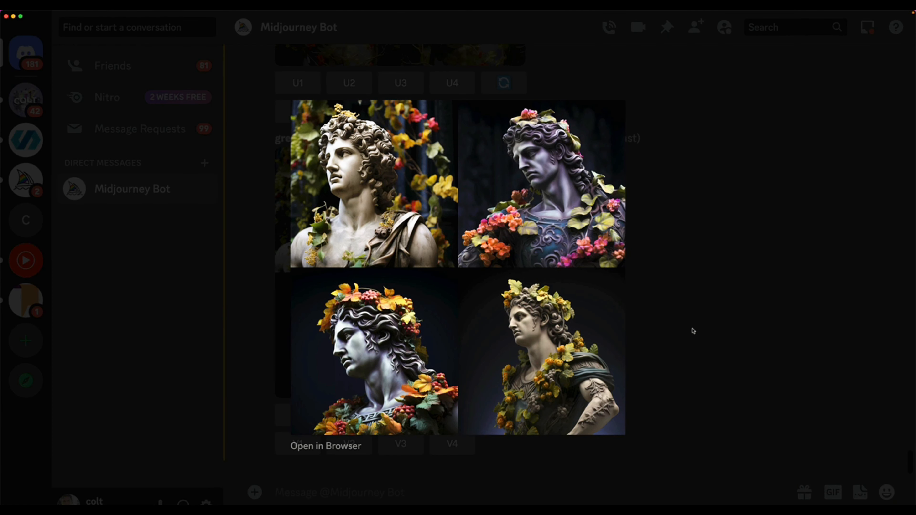
pyautogui.click(693, 331)
pyautogui.scroll(10, 568, 311)
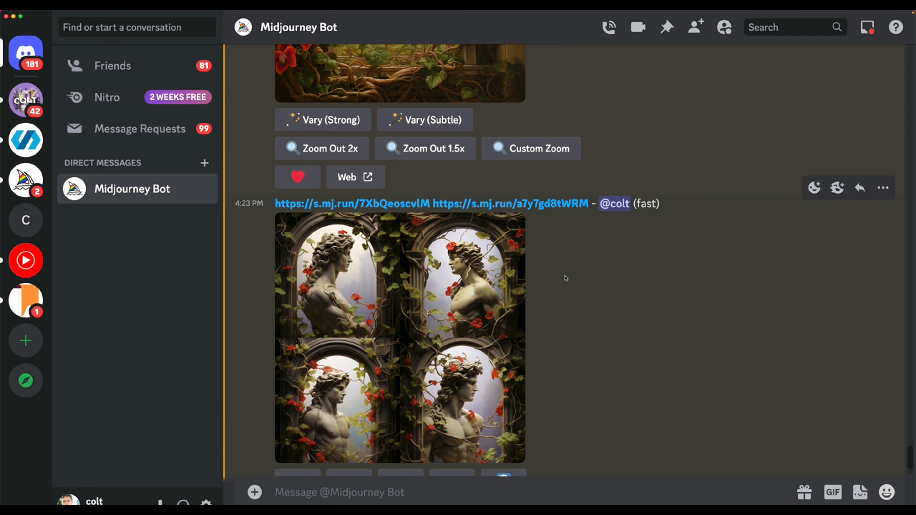
pyautogui.scroll(5, 566, 278)
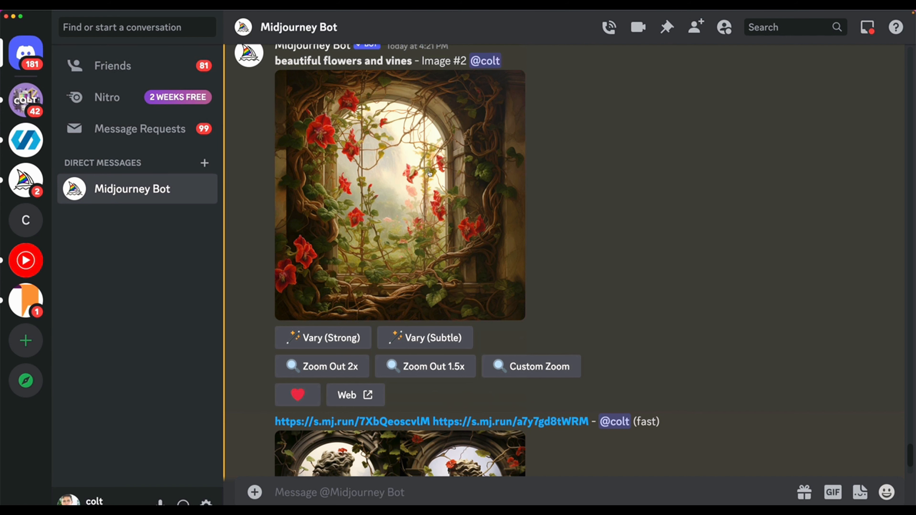
pyautogui.scroll(-4, 604, 368)
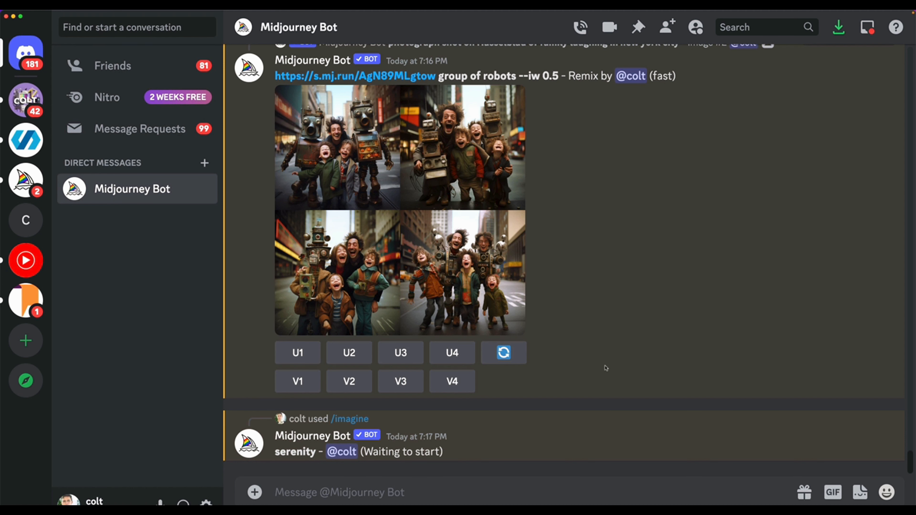
# Submit the /imagine prompt "illustration of a 20 year old man with blonde hair and glasses standing outside a bar, new york city, --ar 3:2".
pyautogui.click(496, 498)
pyautogui.press('BackSpace')
pyautogui.press('BackSpace')
pyautogui.write('/imagin')
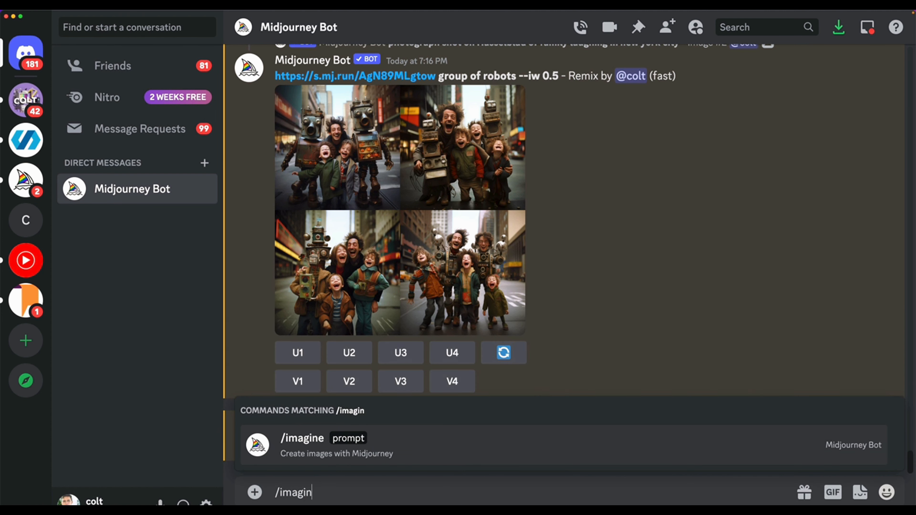
pyautogui.write('e')
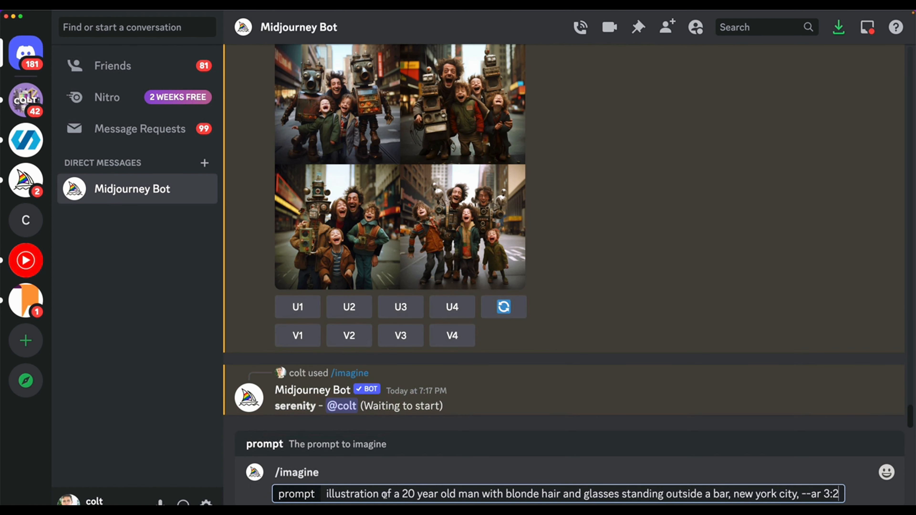
pyautogui.moveTo(402, 495); pyautogui.dragTo(509, 496)
pyautogui.click(545, 494)
pyautogui.click(614, 494)
pyautogui.moveTo(741, 496); pyautogui.dragTo(841, 495)
pyautogui.click(843, 494)
pyautogui.press('Return')
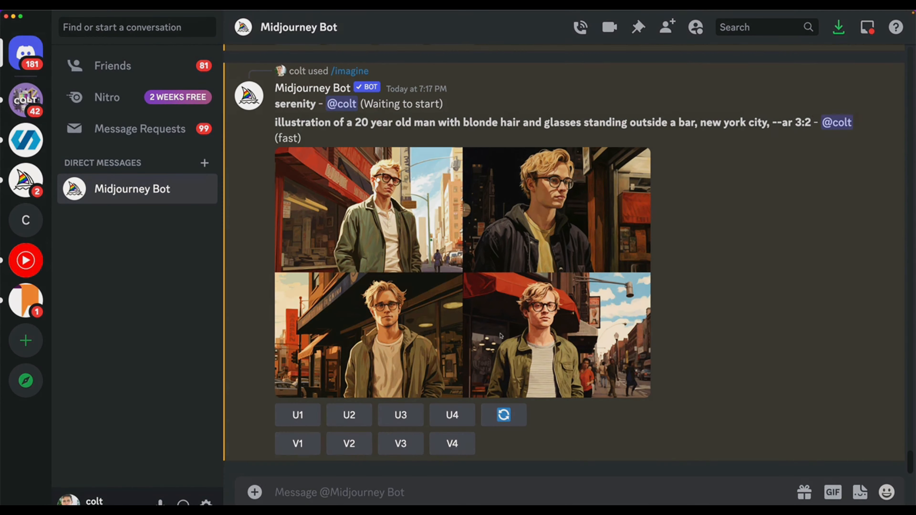
# View the blonde man illustration grid enlarged and upscale its third image.
pyautogui.click(500, 335)
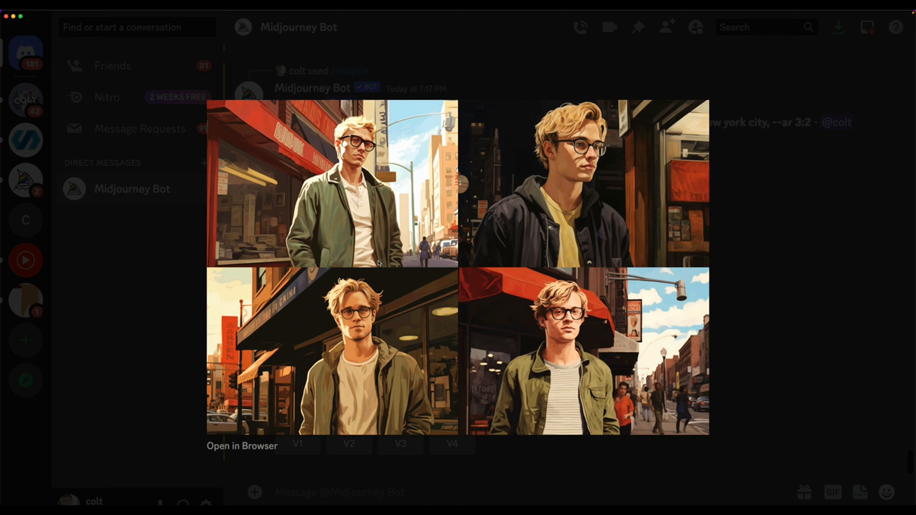
pyautogui.click(782, 313)
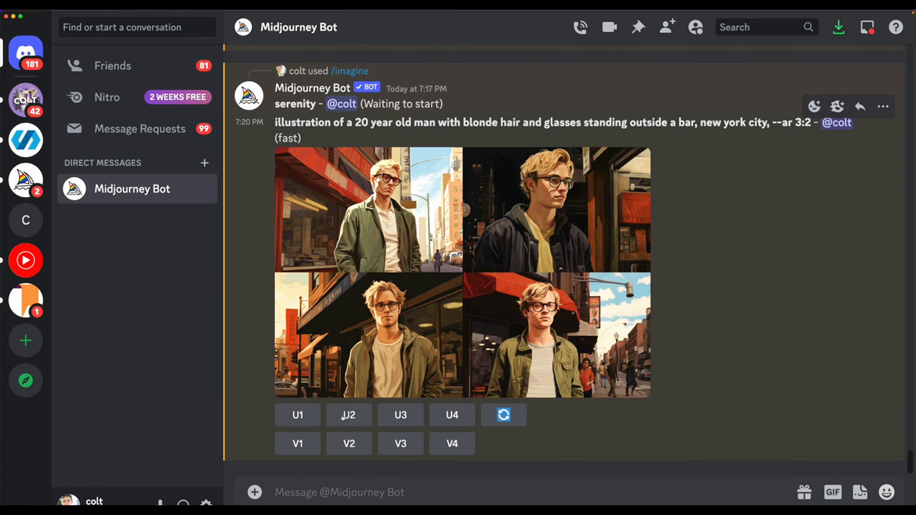
pyautogui.click(400, 415)
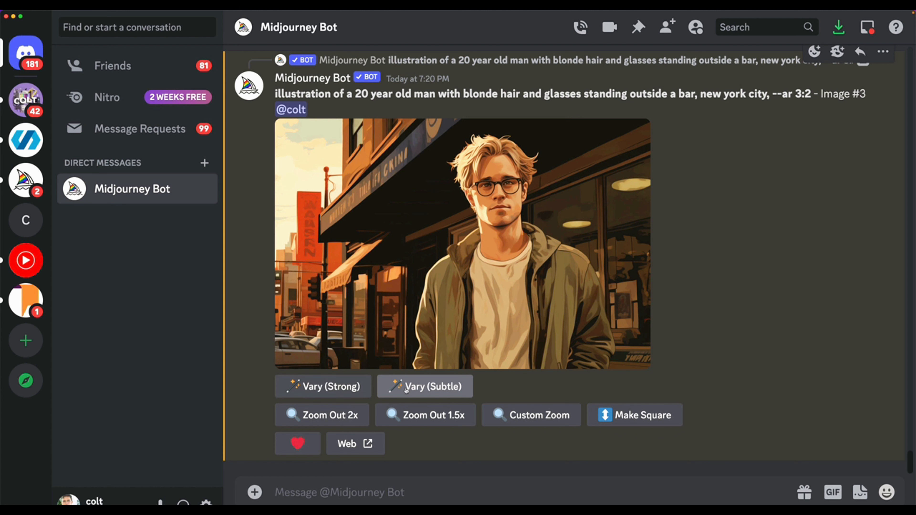
# Generate Vary (Subtle) variations of the upscaled blonde man illustration and compare them with the original.
pyautogui.click(439, 388)
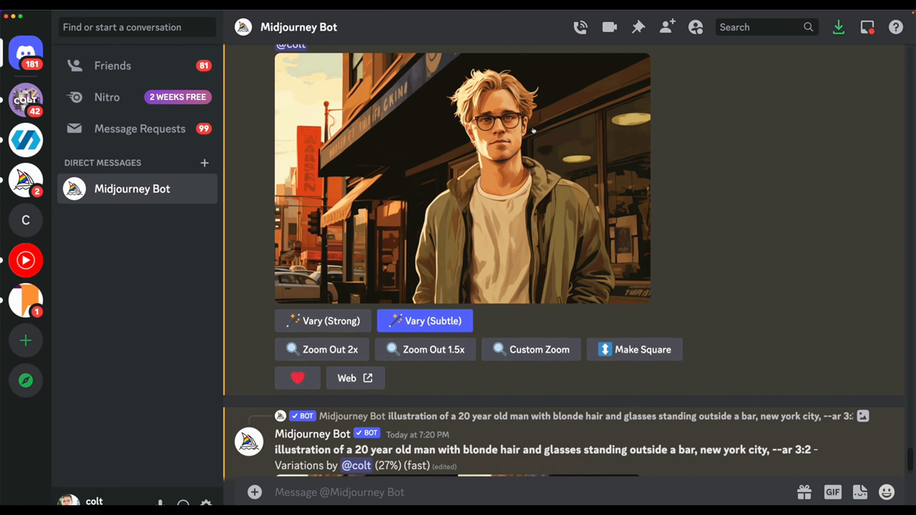
pyautogui.scroll(-6, 498, 189)
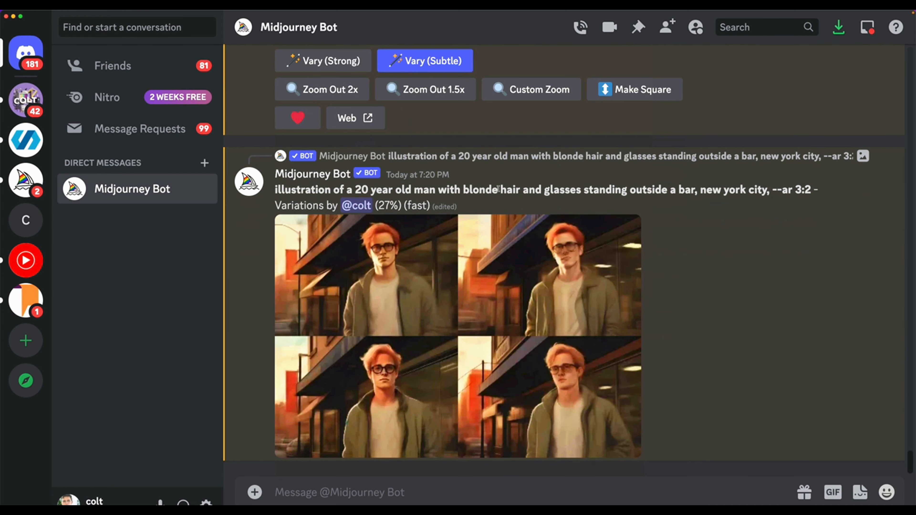
pyautogui.scroll(1, 514, 263)
pyautogui.scroll(-1, 460, 246)
pyautogui.scroll(1, 461, 247)
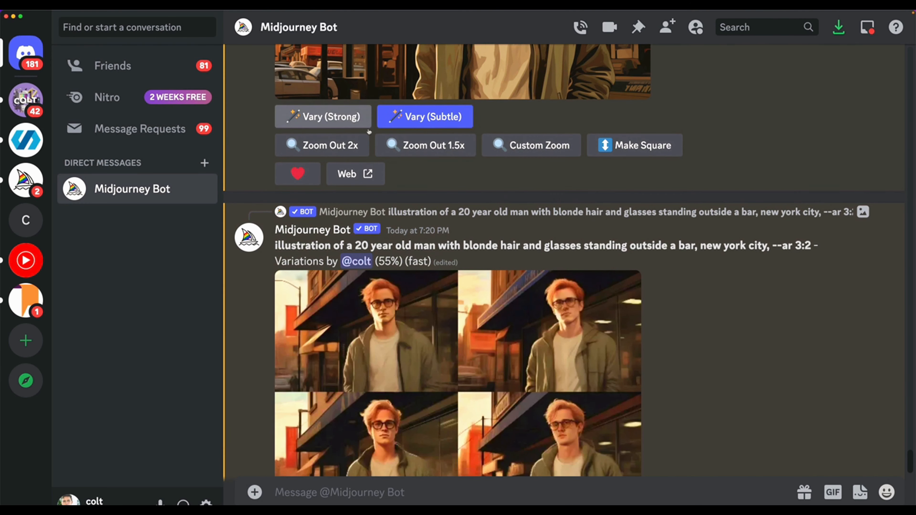
pyautogui.scroll(5, 523, 202)
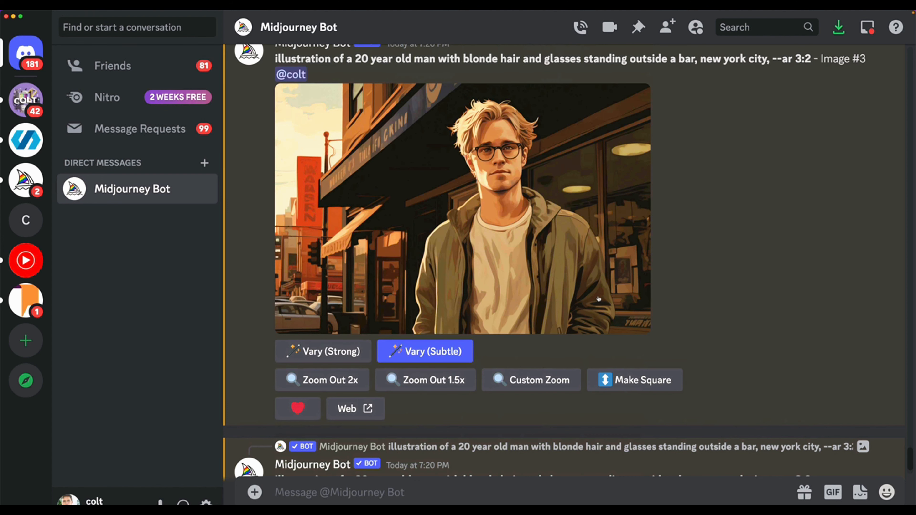
pyautogui.scroll(-6, 598, 298)
# Open the Midjourney settings with /settings and turn on Remix mode.
pyautogui.click(484, 497)
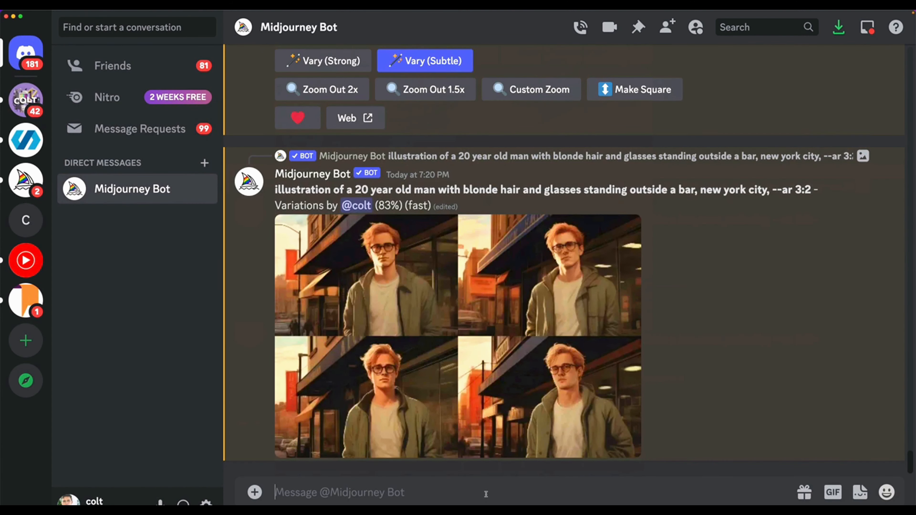
pyautogui.write('/settin')
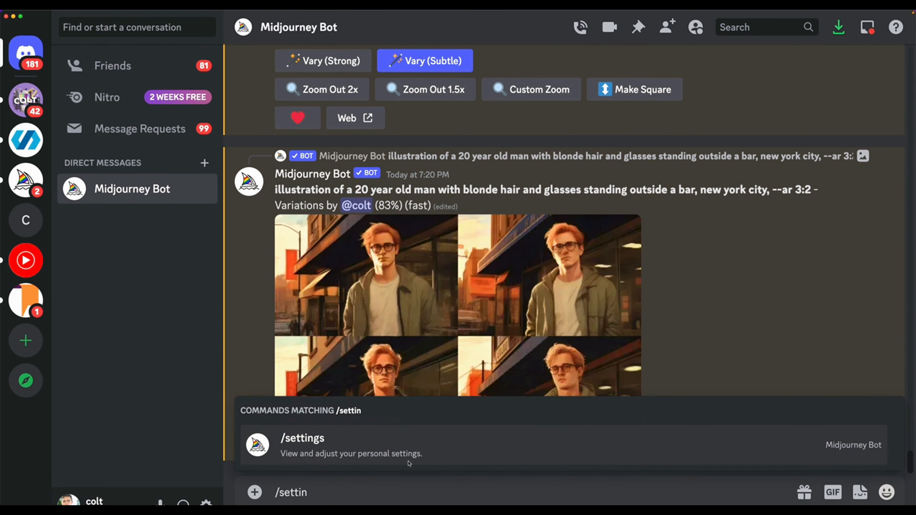
pyautogui.click(409, 464)
pyautogui.press('Return')
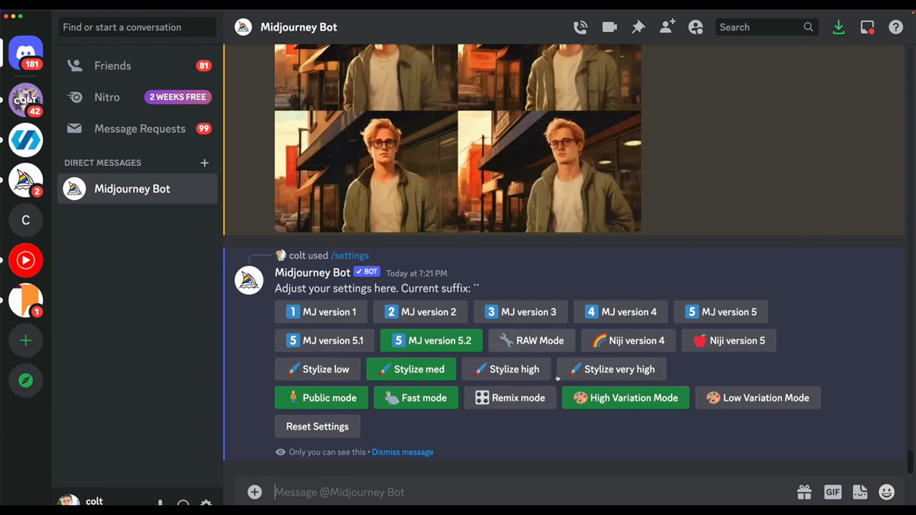
pyautogui.scroll(9, 528, 262)
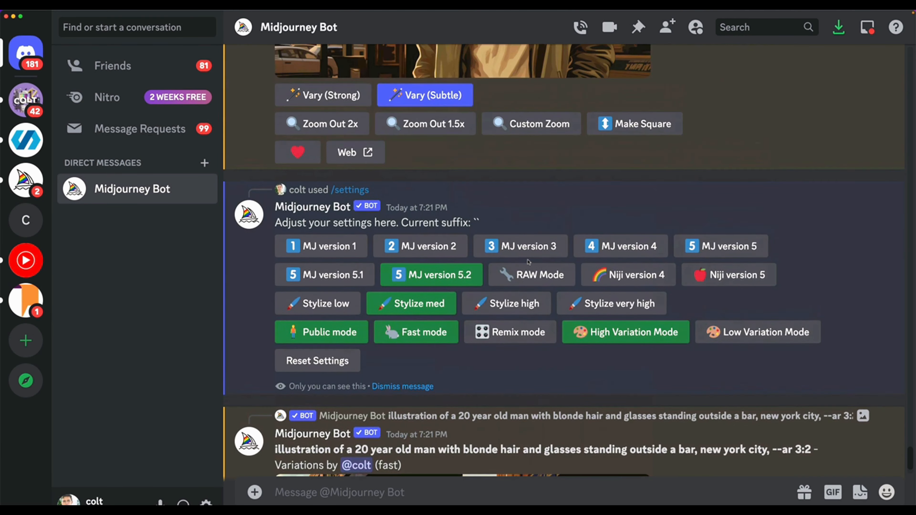
pyautogui.click(508, 334)
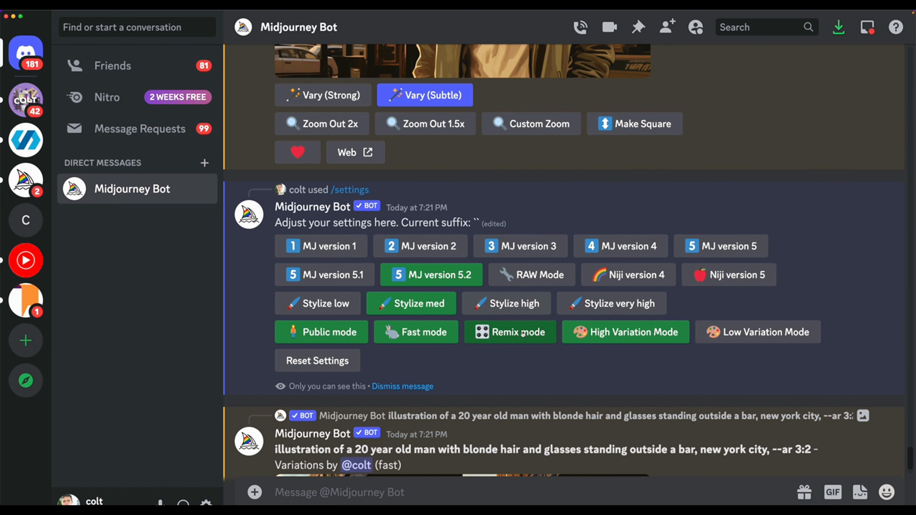
# Toggle Remix mode off and back on with the /prefer remix command.
pyautogui.scroll(-10, 534, 372)
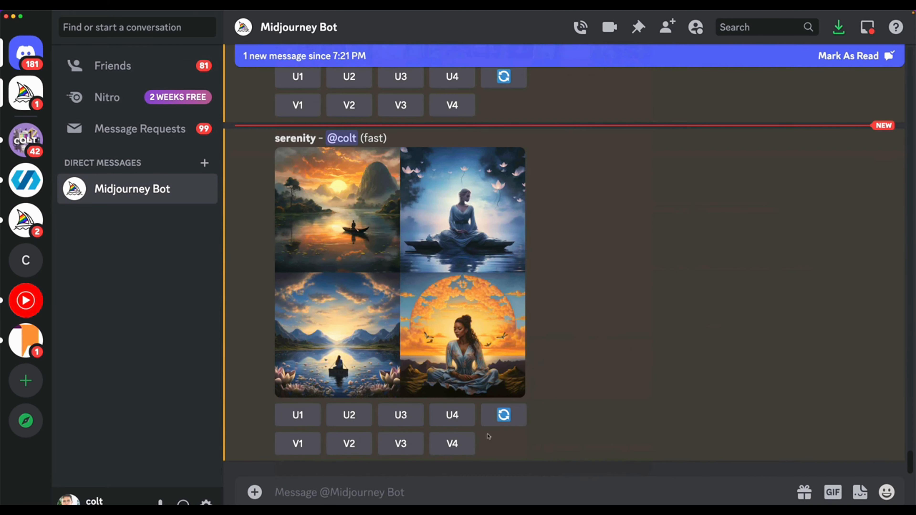
pyautogui.write('/pr')
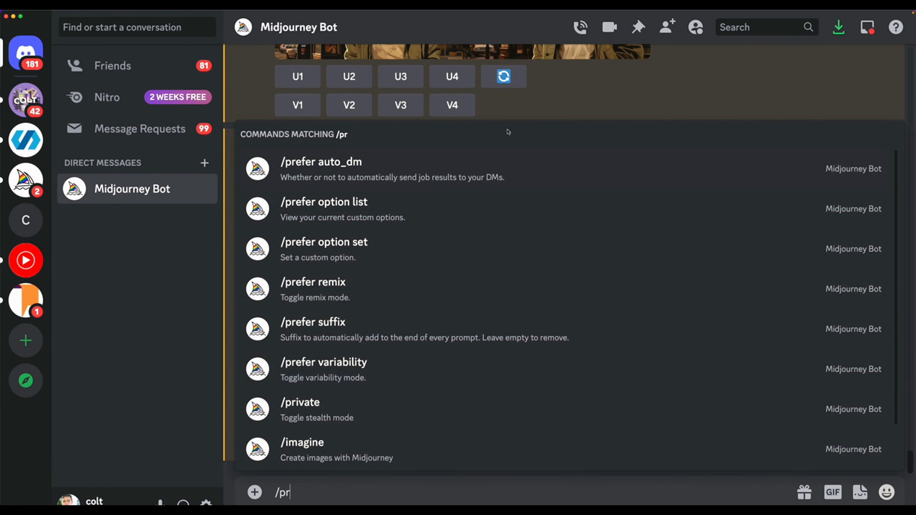
pyautogui.click(547, 114)
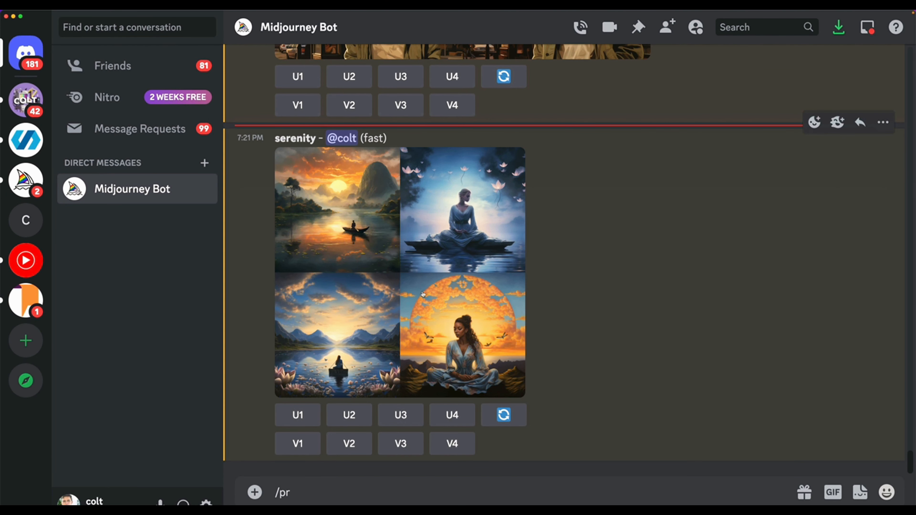
pyautogui.click(389, 487)
pyautogui.write('efer')
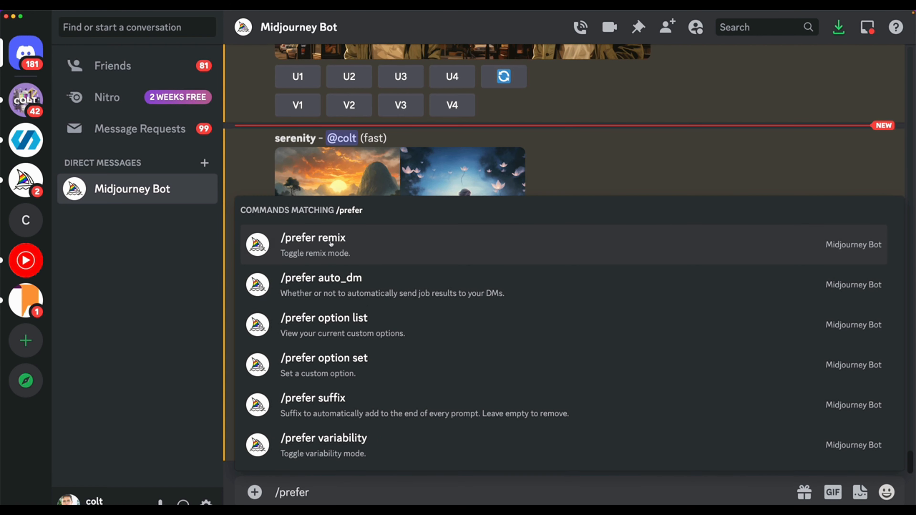
pyautogui.click(331, 244)
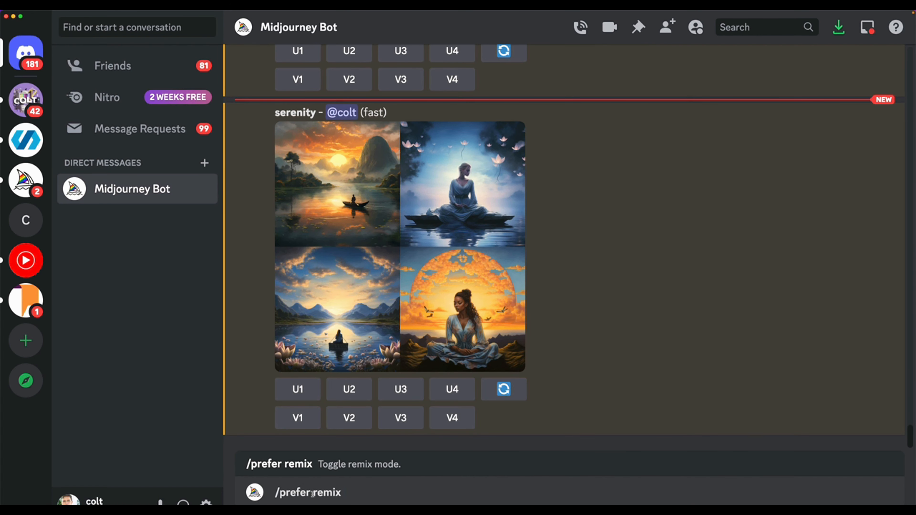
pyautogui.press('Return')
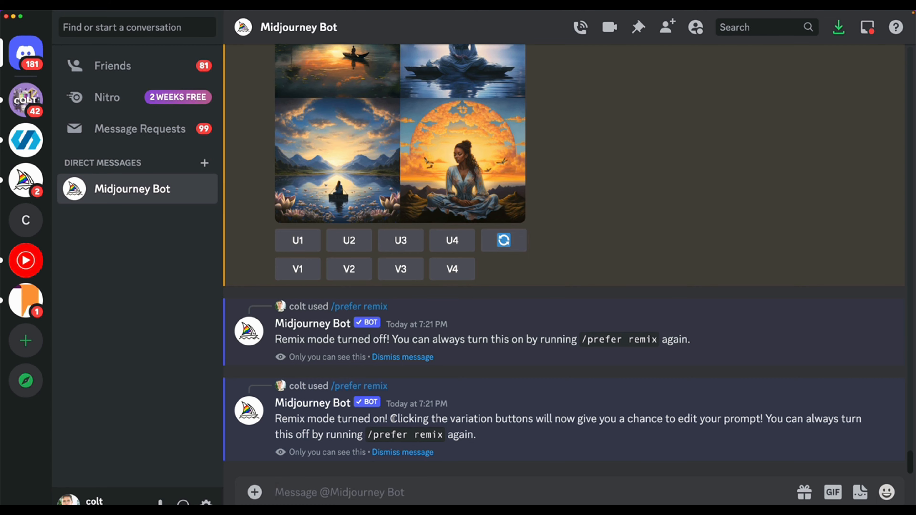
# Start a Vary (Subtle) variation of the upscaled blonde man illustration to open its Remix Prompt form.
pyautogui.scroll(20, 459, 328)
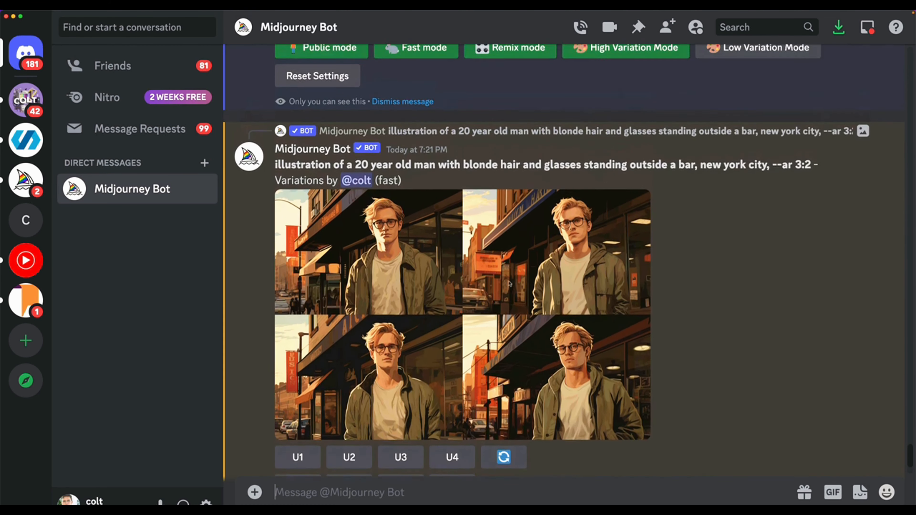
pyautogui.scroll(10, 509, 283)
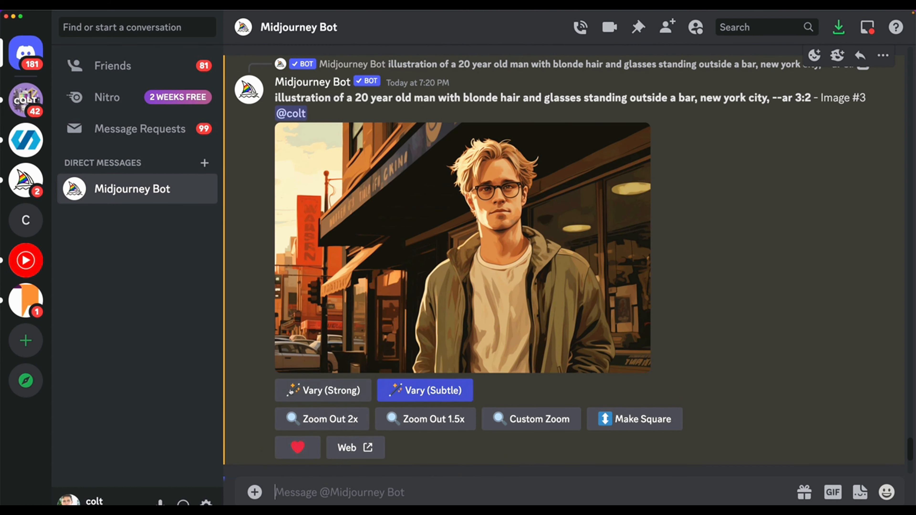
pyautogui.click(409, 399)
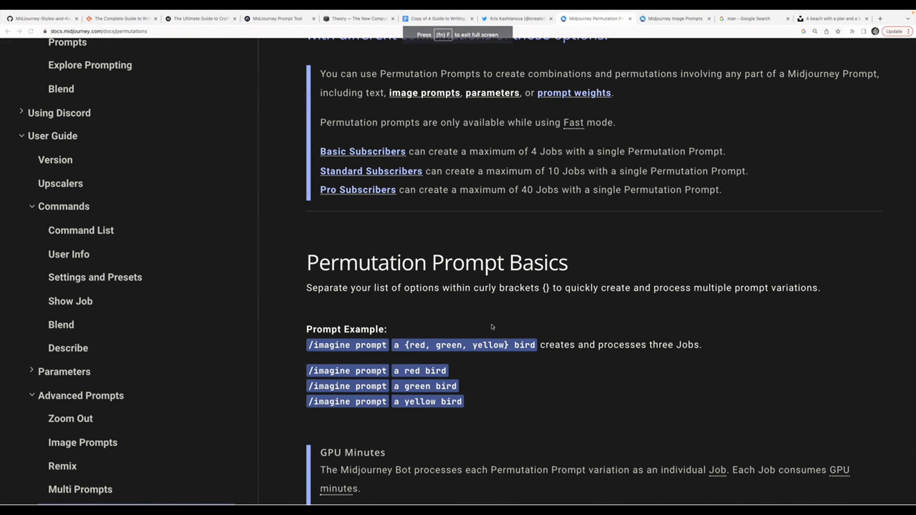
# Switch to the Midjourney documentation in the browser and open the Remix page under Advanced Prompts.
pyautogui.scroll(-2, 70, 223)
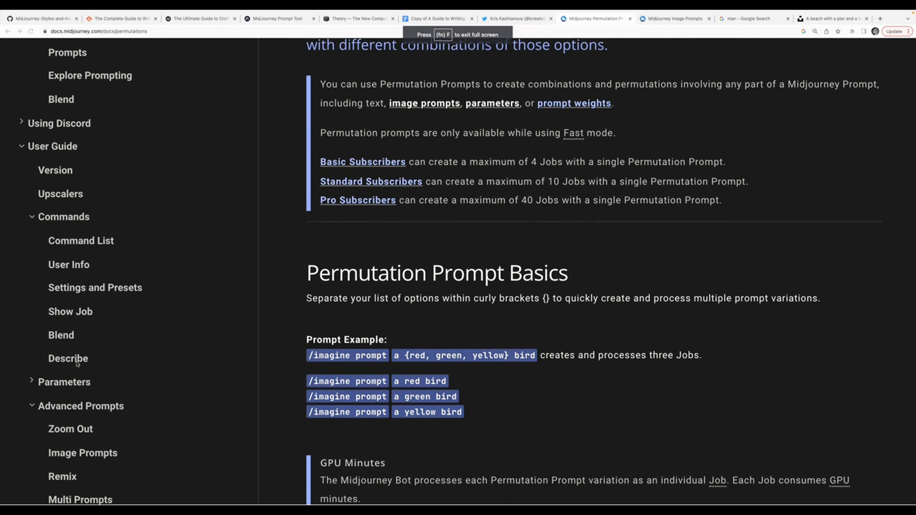
pyautogui.scroll(-4, 70, 223)
pyautogui.click(70, 321)
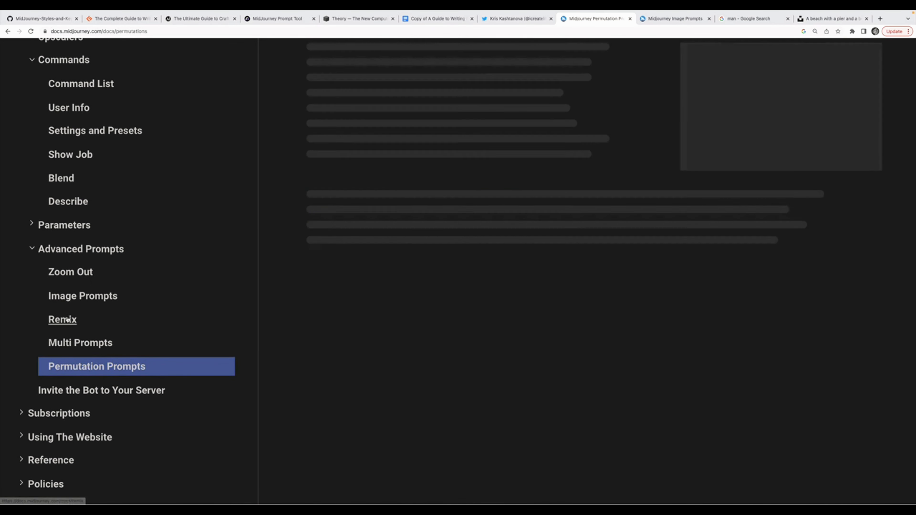
# Examine the Remix compatibility table for the parameters that affect variations and remix.
pyautogui.scroll(-10, 446, 314)
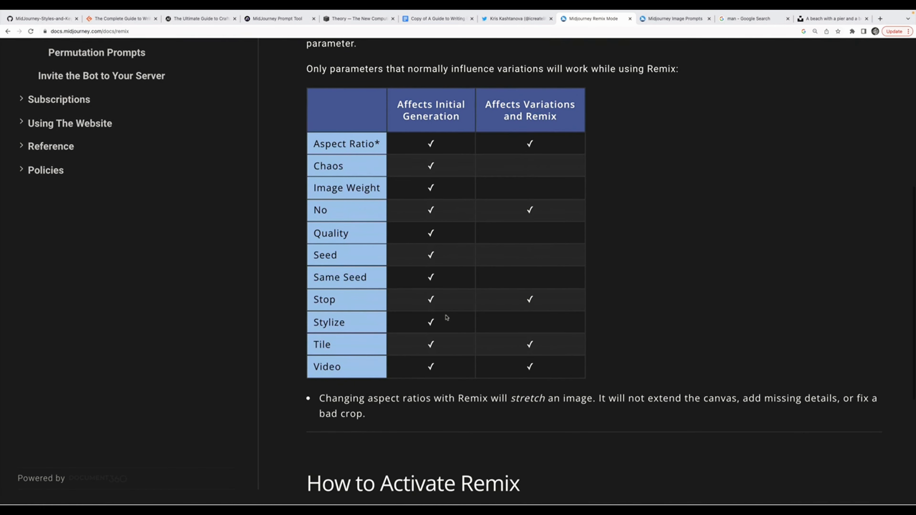
pyautogui.scroll(2, 455, 209)
pyautogui.moveTo(502, 74); pyautogui.dragTo(601, 91)
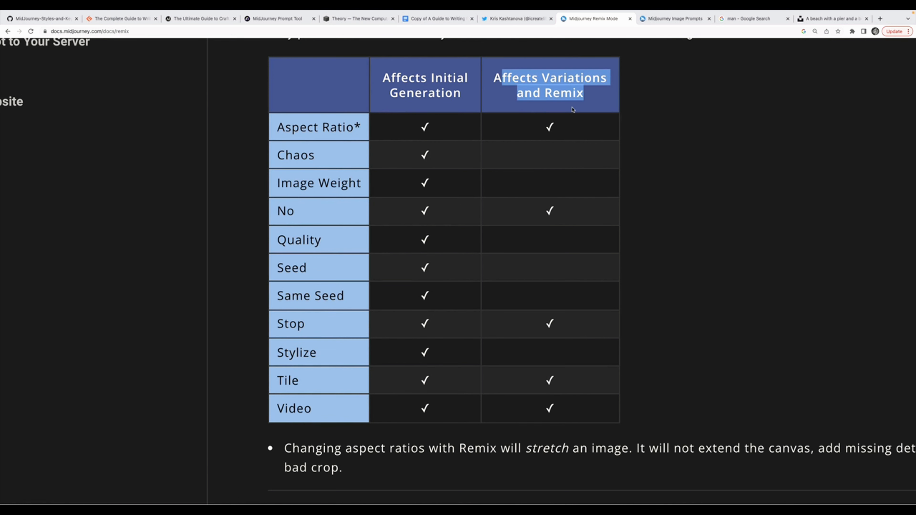
pyautogui.click(595, 108)
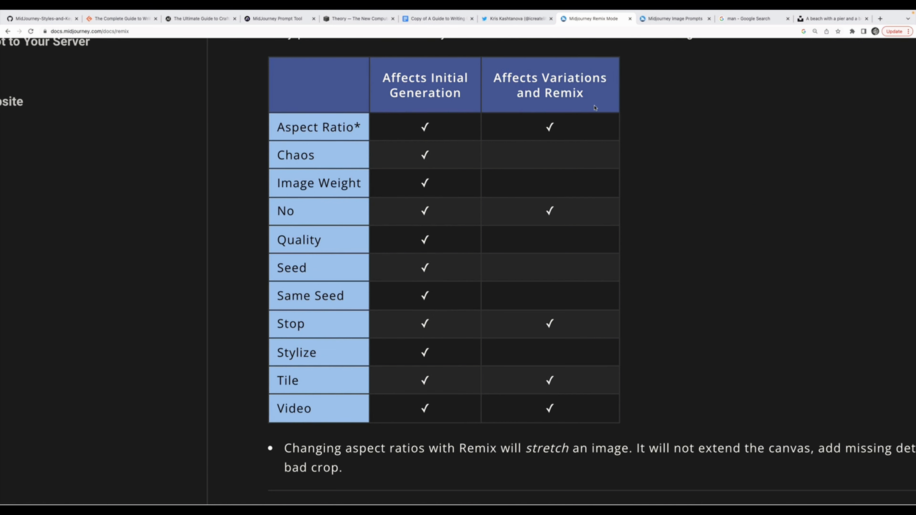
pyautogui.moveTo(521, 121); pyautogui.dragTo(581, 126)
pyautogui.moveTo(528, 217); pyautogui.dragTo(583, 211)
pyautogui.moveTo(540, 319); pyautogui.dragTo(569, 323)
pyautogui.moveTo(544, 376); pyautogui.dragTo(595, 404)
pyautogui.click(585, 401)
pyautogui.scroll(-3, 594, 405)
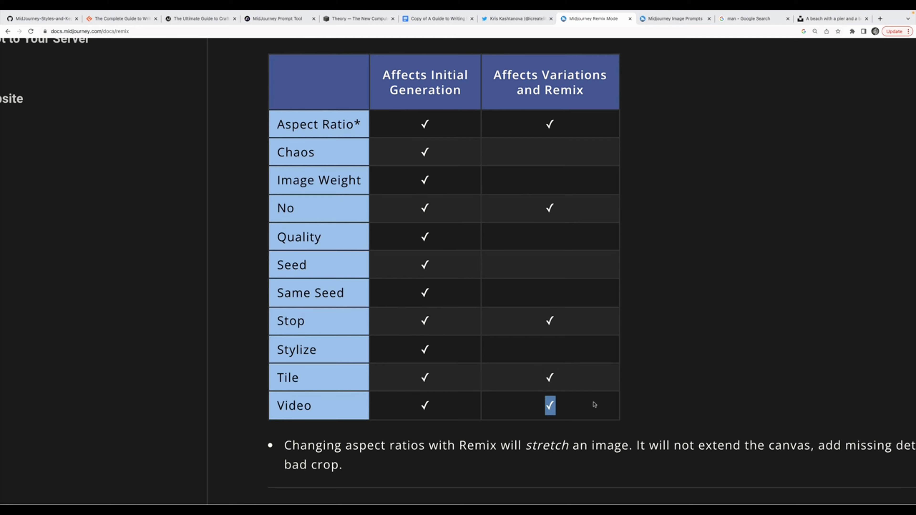
pyautogui.click(653, 369)
pyautogui.scroll(3, 653, 369)
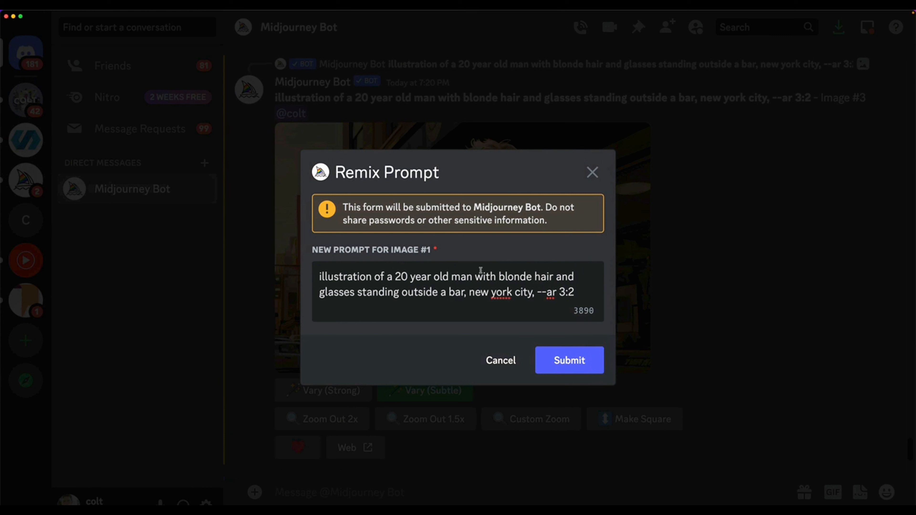
# Back in Discord, replace "blonde" with "red" in the remix prompt and submit it.
pyautogui.click(488, 292)
pyautogui.moveTo(533, 276); pyautogui.dragTo(498, 277)
pyautogui.write('red')
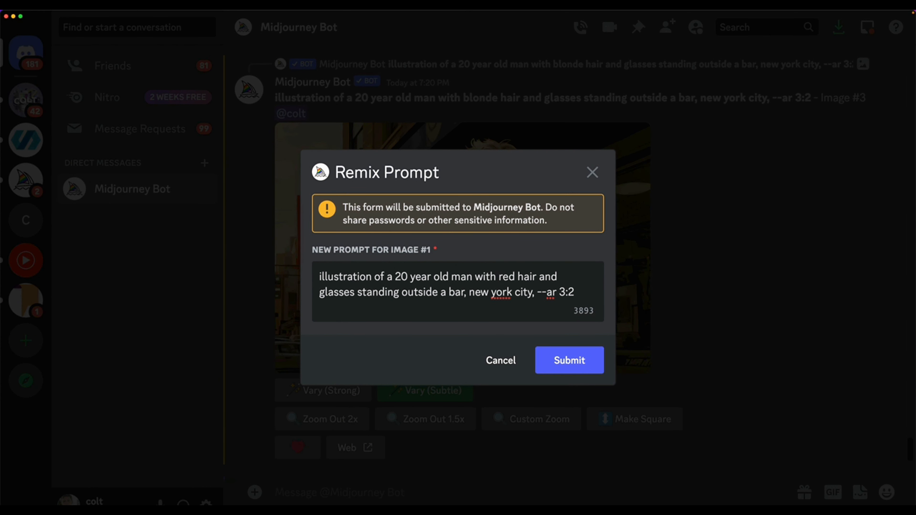
pyautogui.tripleClick(523, 289)
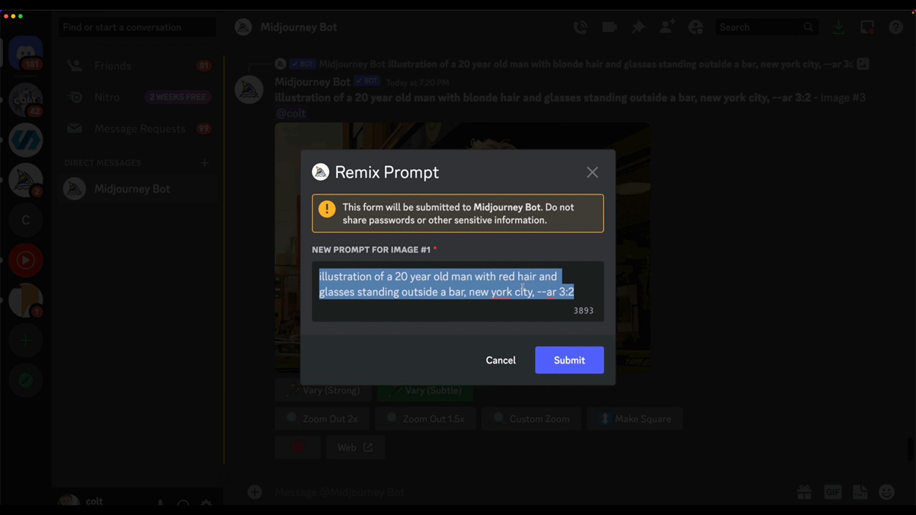
pyautogui.click(578, 362)
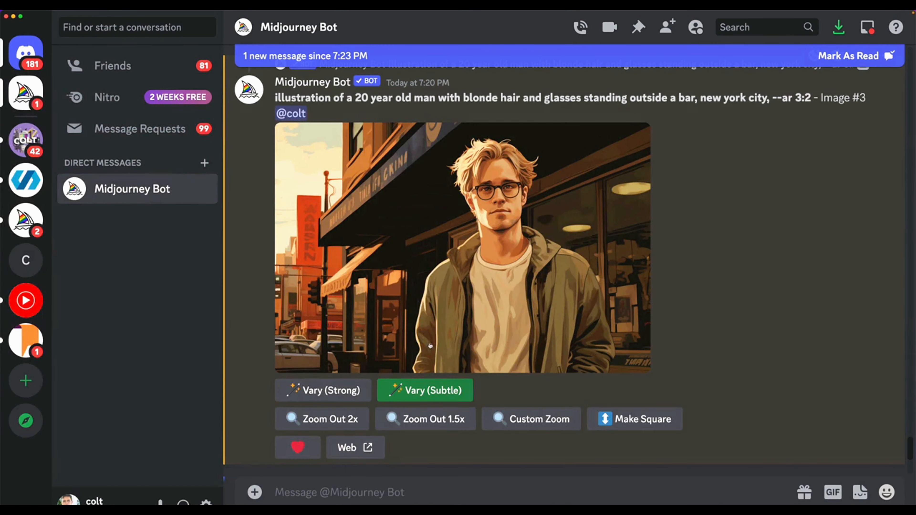
# Compare the red hair remix grid with the earlier blonde variations and view the remix grid enlarged.
pyautogui.scroll(-5, 351, 409)
pyautogui.scroll(-18, 352, 408)
pyautogui.scroll(20, 352, 408)
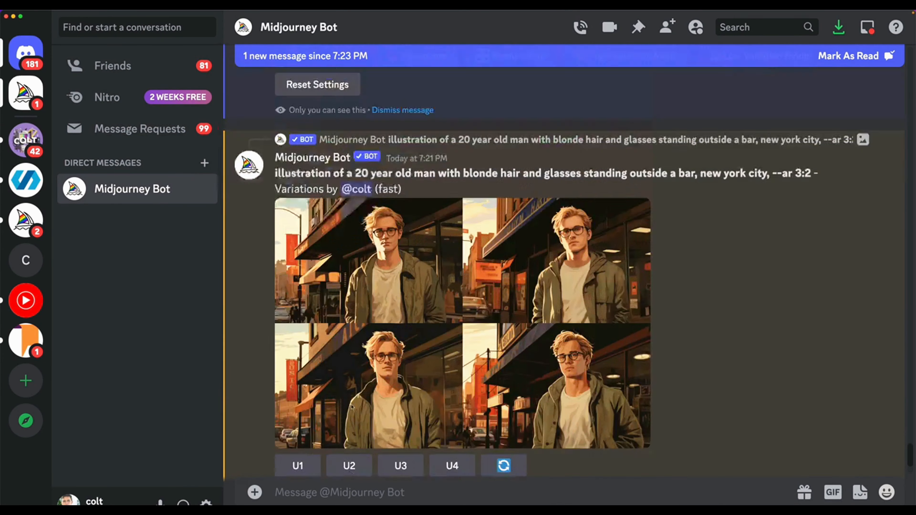
pyautogui.scroll(-13, 352, 332)
pyautogui.scroll(-15, 352, 332)
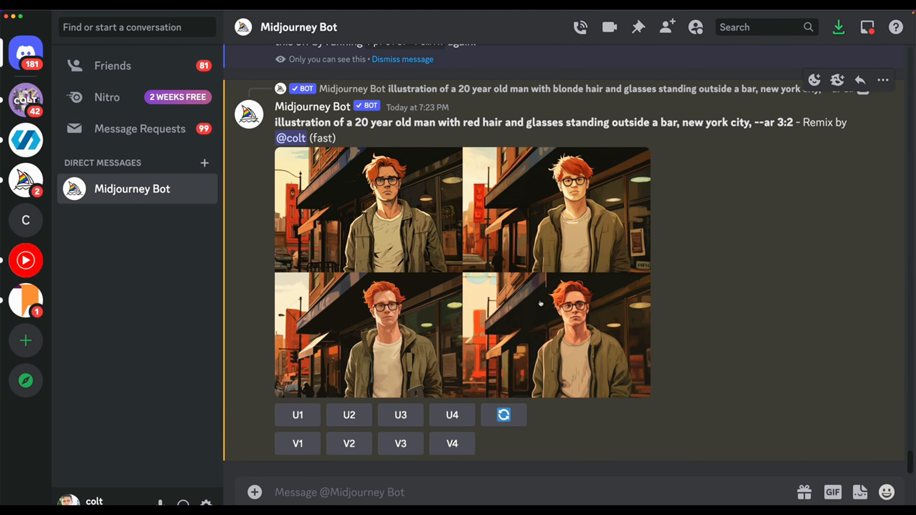
pyautogui.click(539, 304)
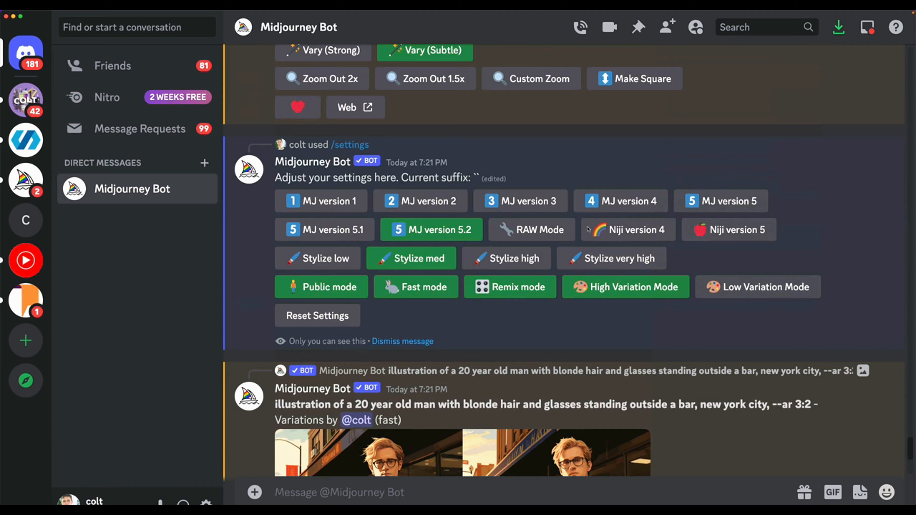
# Return to the upscaled blonde man illustration and start another Vary (Subtle) remix of it.
pyautogui.scroll(-10, 527, 288)
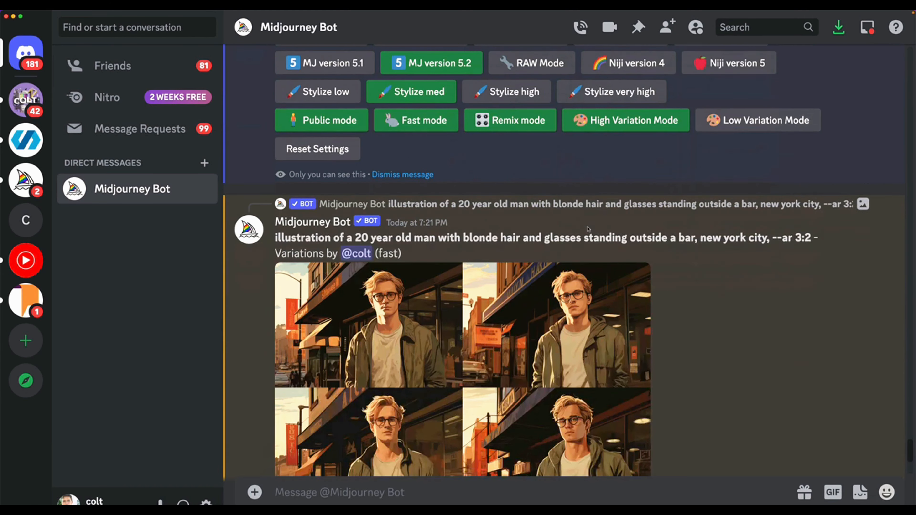
pyautogui.scroll(12, 527, 289)
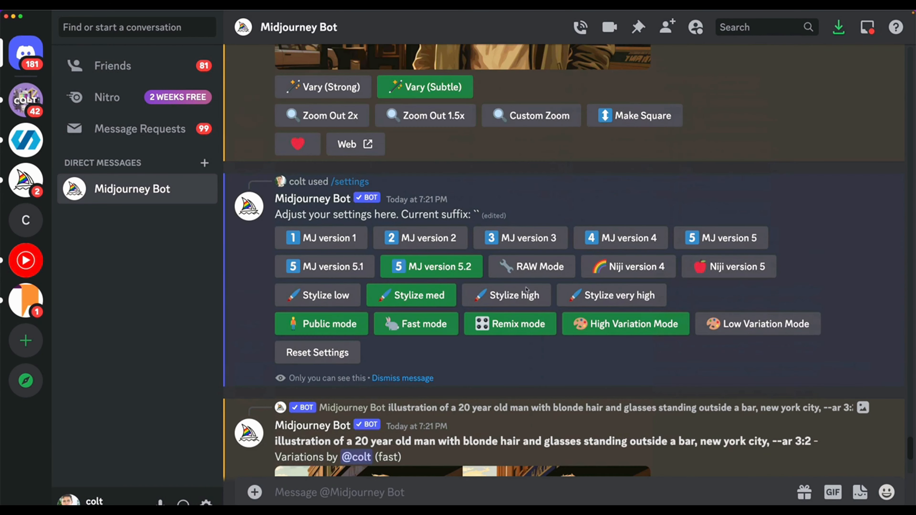
pyautogui.scroll(3, 338, 247)
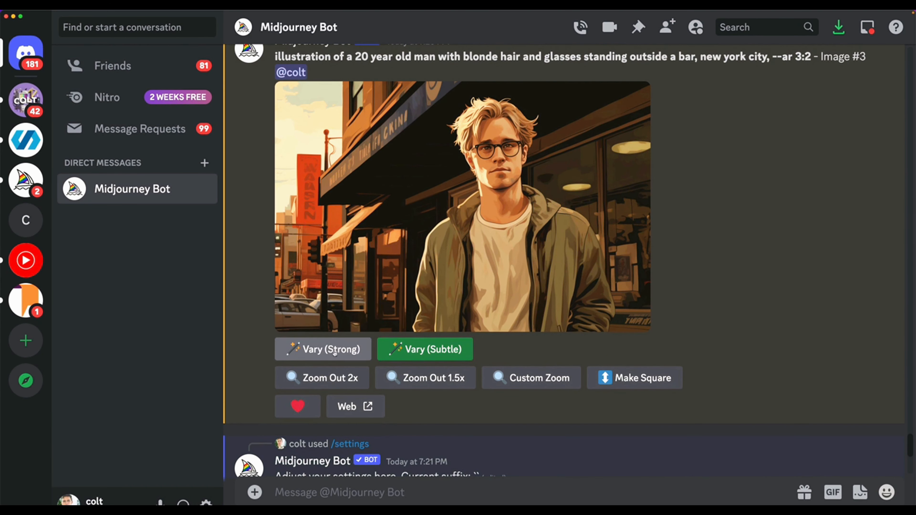
pyautogui.scroll(1, 450, 353)
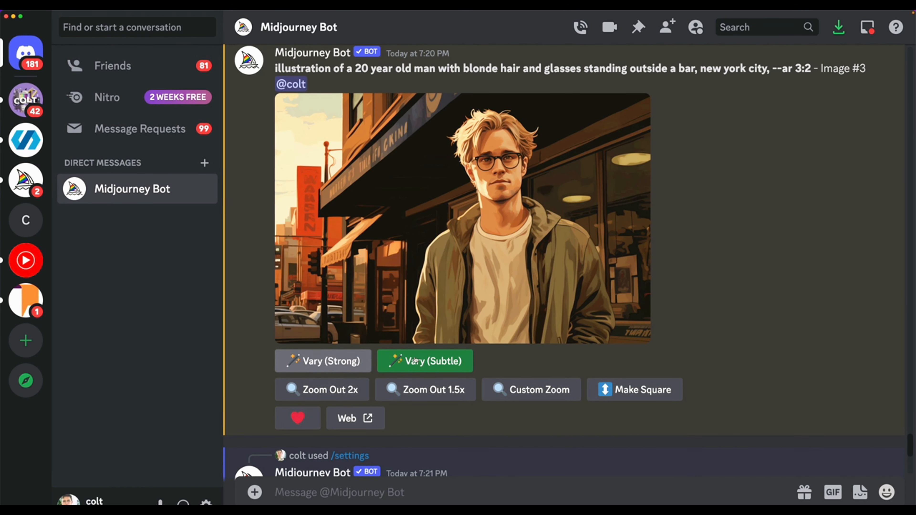
pyautogui.click(449, 361)
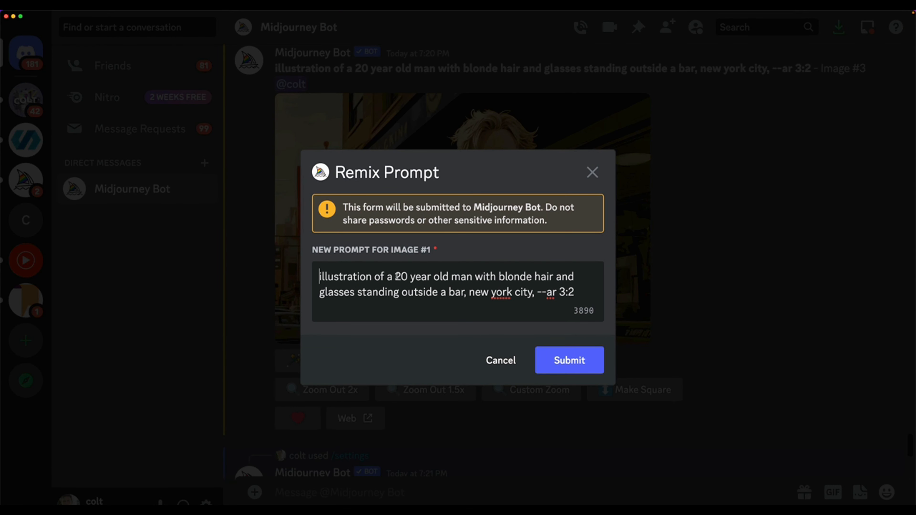
# Replace "illustration of a" with "photograph shot on Hasselblad of a" in the remix prompt and submit it.
pyautogui.moveTo(395, 277); pyautogui.dragTo(301, 280)
pyautogui.write('photograph')
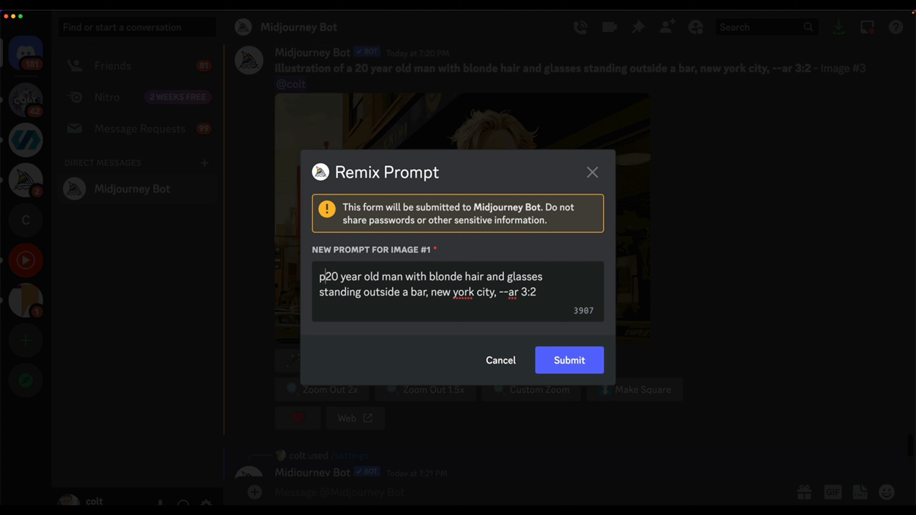
pyautogui.write(' shot on C')
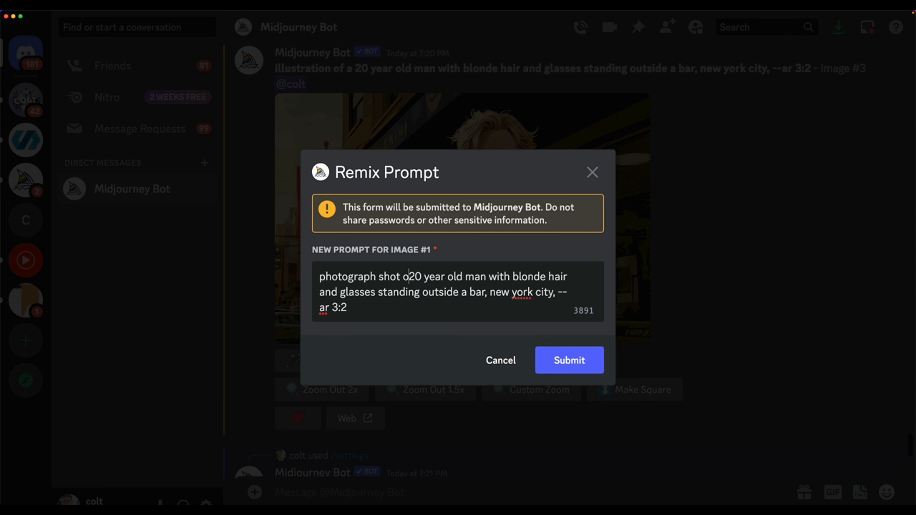
pyautogui.write('an')
pyautogui.press('BackSpace')
pyautogui.press('BackSpace')
pyautogui.press('BackSpace')
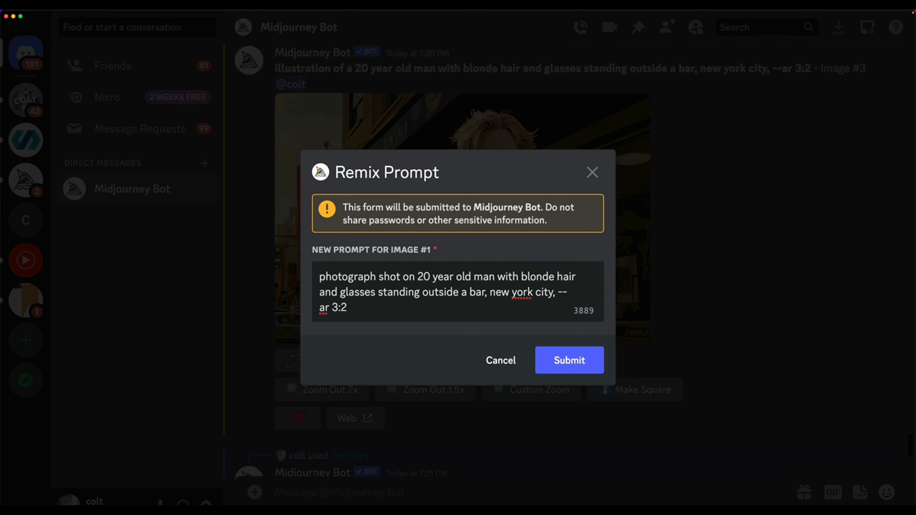
pyautogui.write('Hasselb')
pyautogui.write('lad of ')
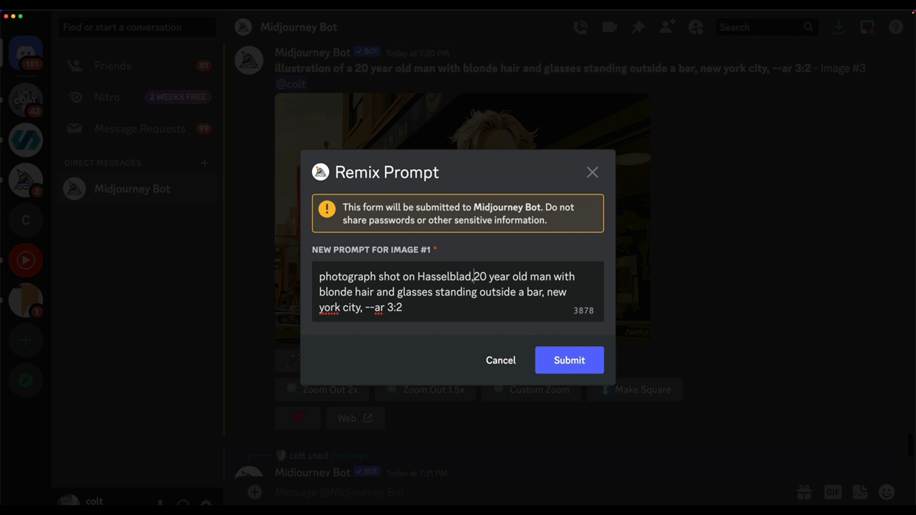
pyautogui.write('a')
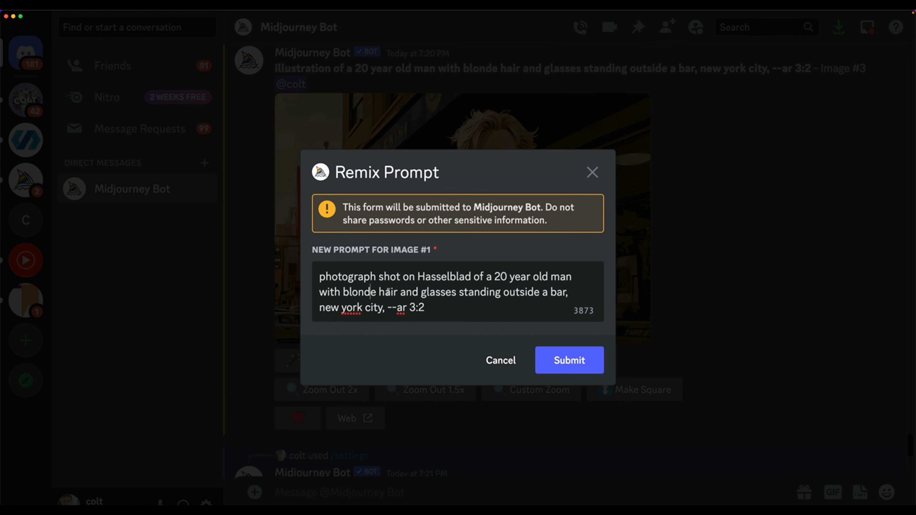
pyautogui.click(587, 367)
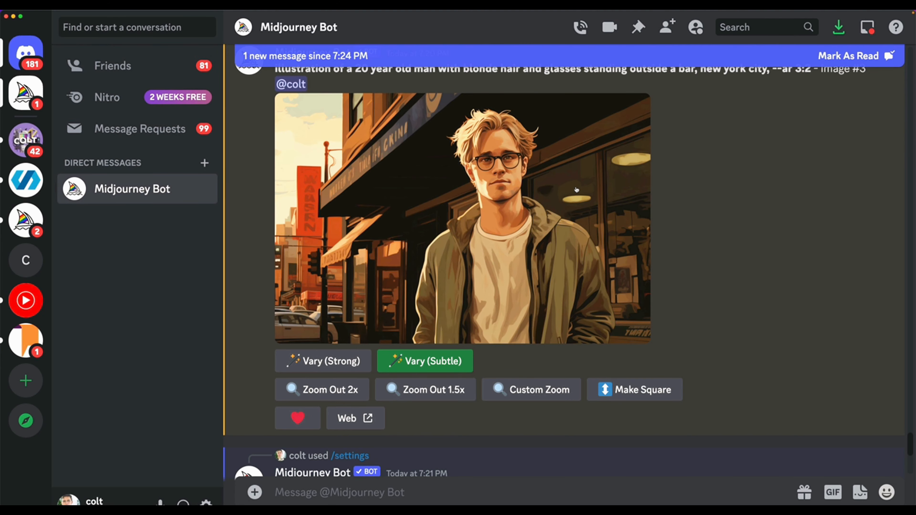
# View the original upscaled blonde man illustration enlarged, then return to the chat for the photograph remix.
pyautogui.click(579, 199)
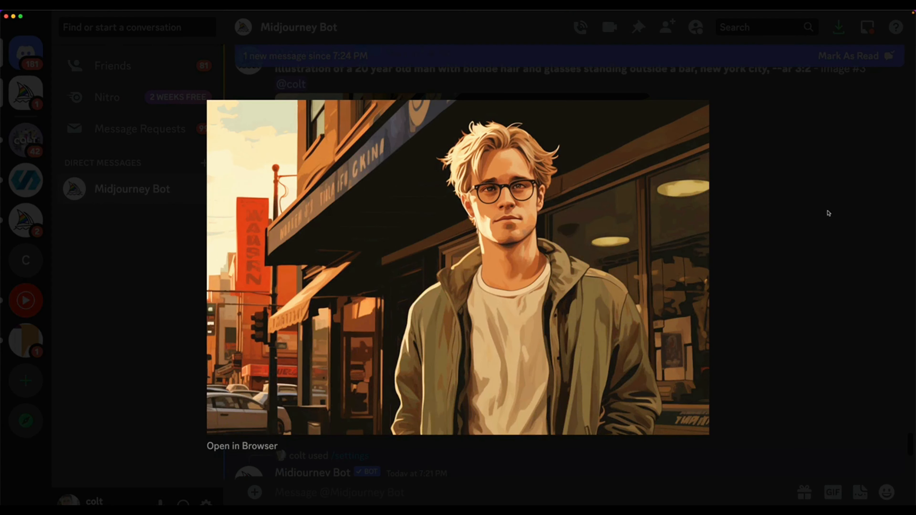
pyautogui.click(828, 213)
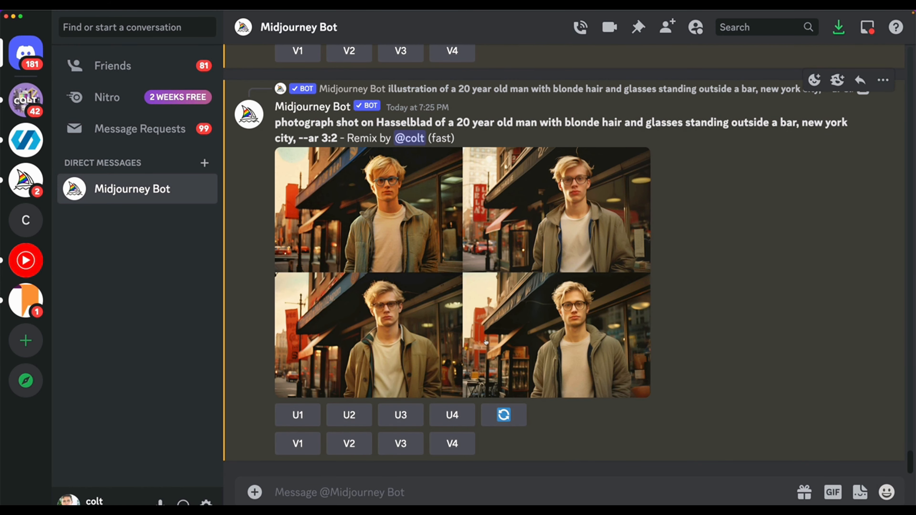
# View the Hasselblad photograph remix grid enlarged and compare it with the earlier images in the chat.
pyautogui.click(520, 313)
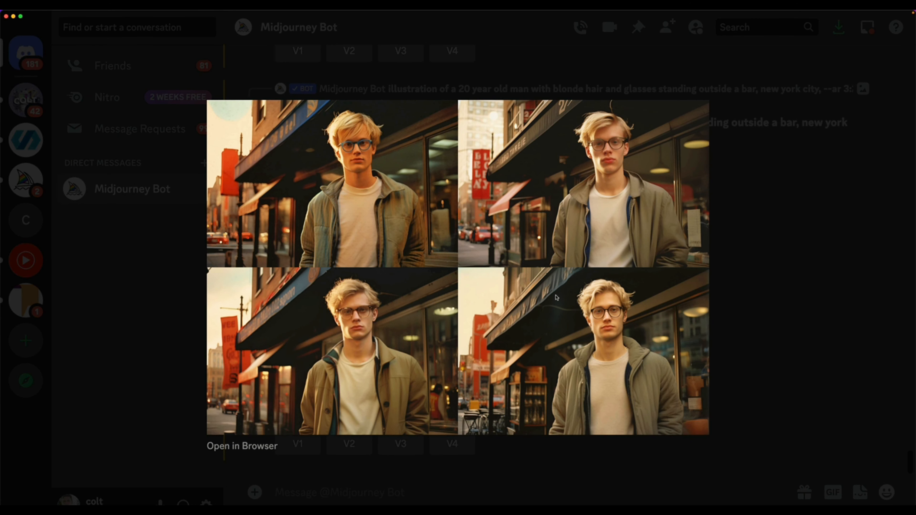
pyautogui.click(781, 259)
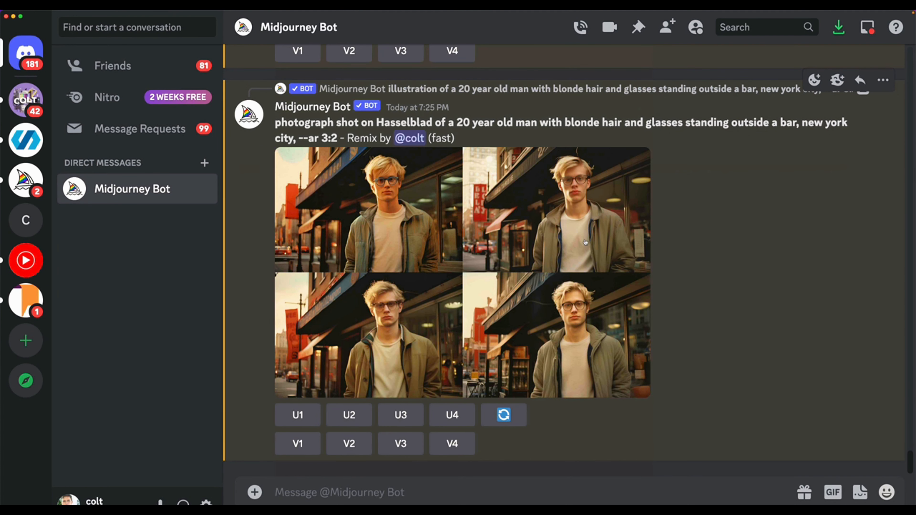
pyautogui.scroll(3, 584, 332)
pyautogui.scroll(-3, 584, 317)
pyautogui.click(545, 330)
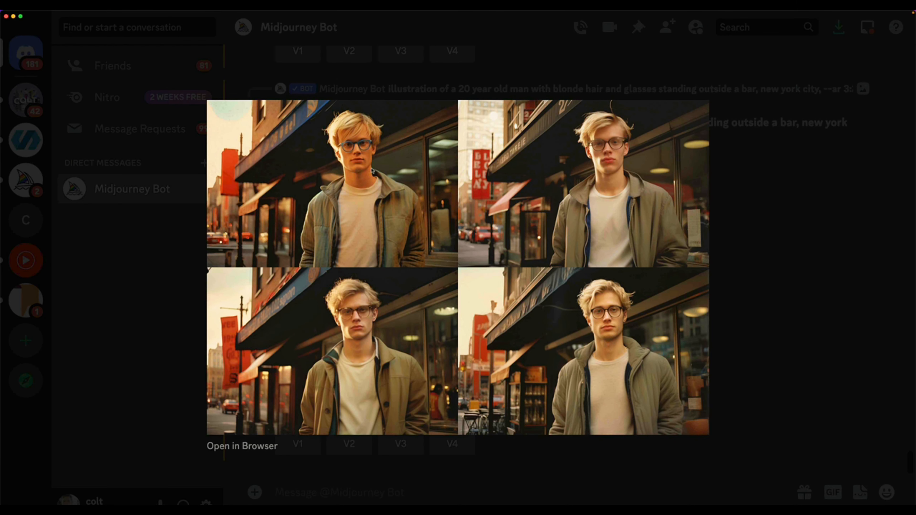
pyautogui.click(739, 238)
# Upscale the first photograph and submit a Vary (Subtle) remix of it, removing "and glasses" from the prompt and appending "--no glasses".
pyautogui.click(298, 417)
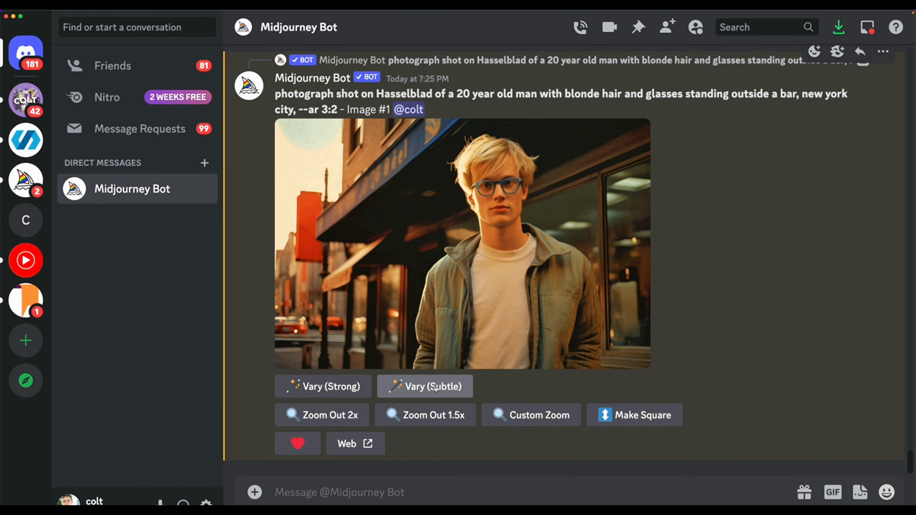
pyautogui.click(444, 389)
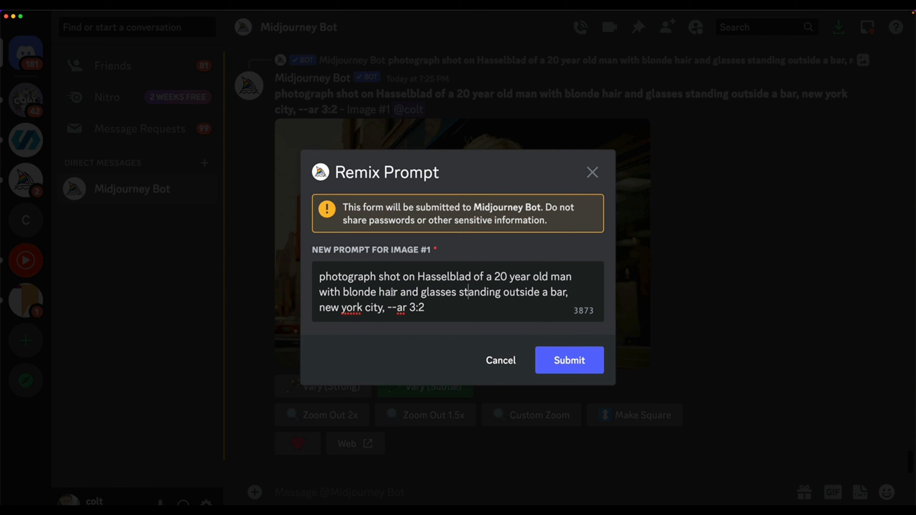
pyautogui.moveTo(458, 291); pyautogui.dragTo(399, 292)
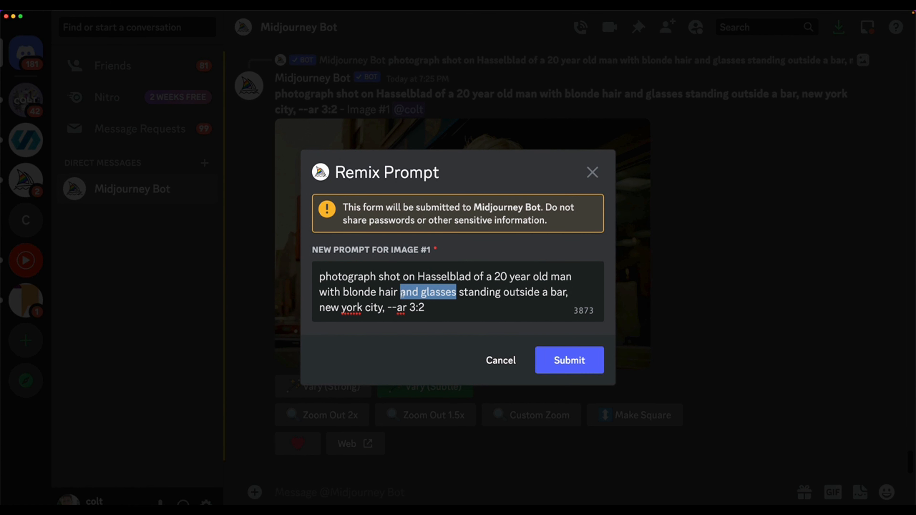
pyautogui.press('BackSpace')
pyautogui.write('--n')
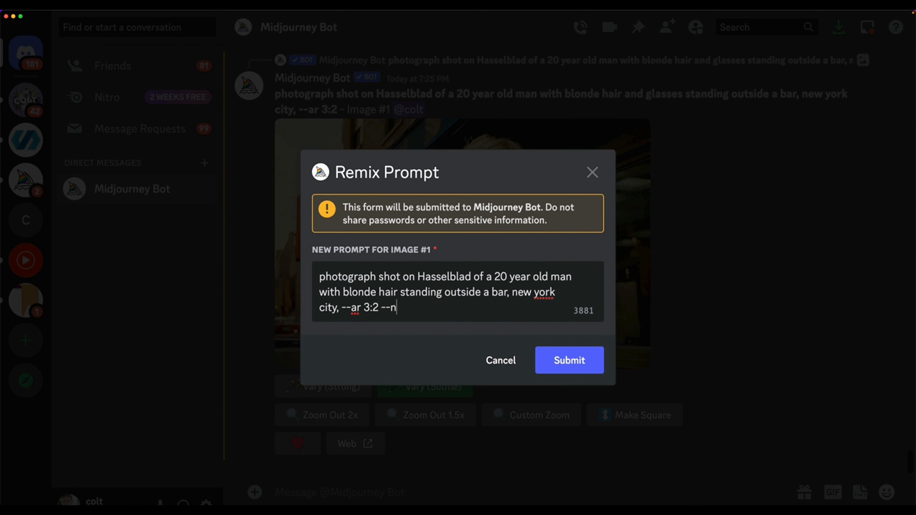
pyautogui.write('o llasses')
pyautogui.click(581, 362)
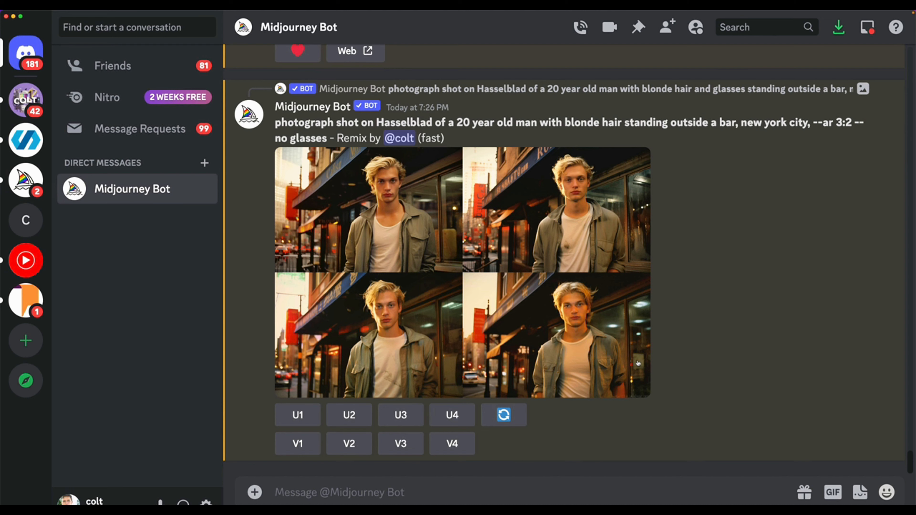
# Compare the no-glasses remix grid with the upscaled photograph of the man in glasses and view the grid enlarged.
pyautogui.scroll(8, 544, 329)
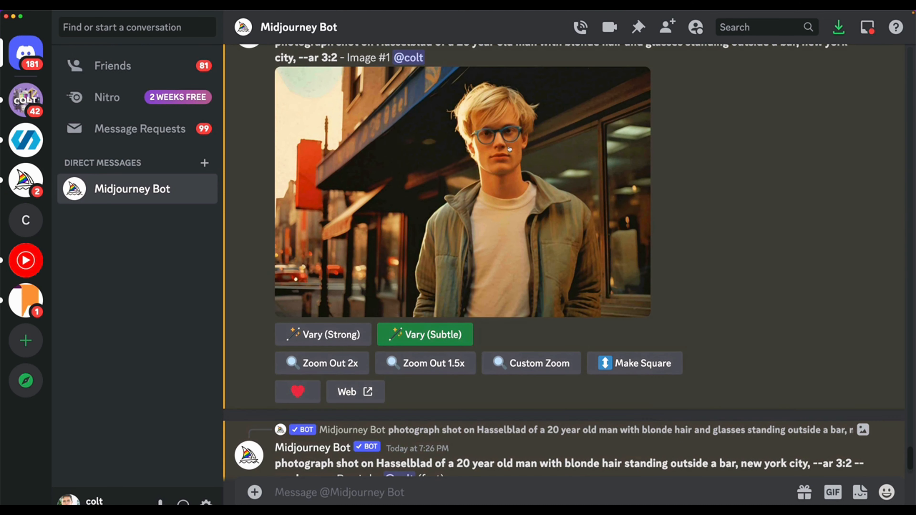
pyautogui.scroll(-8, 509, 148)
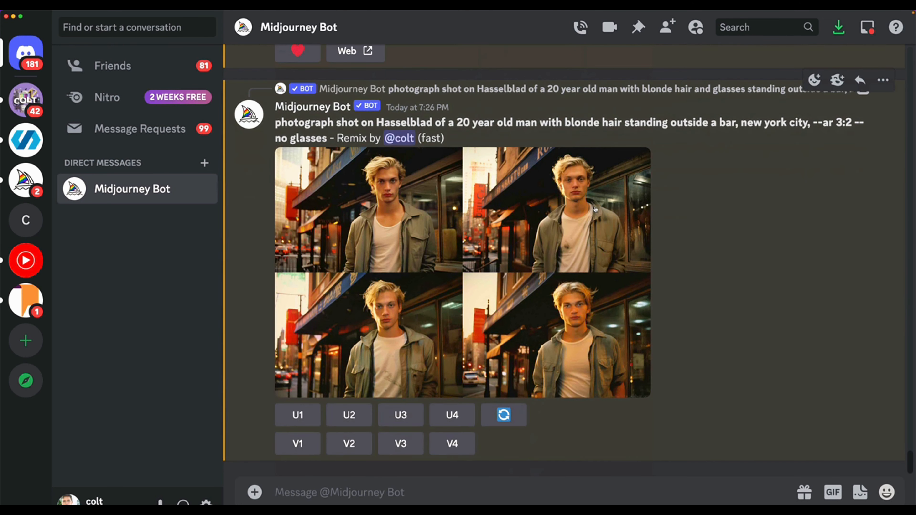
pyautogui.click(595, 209)
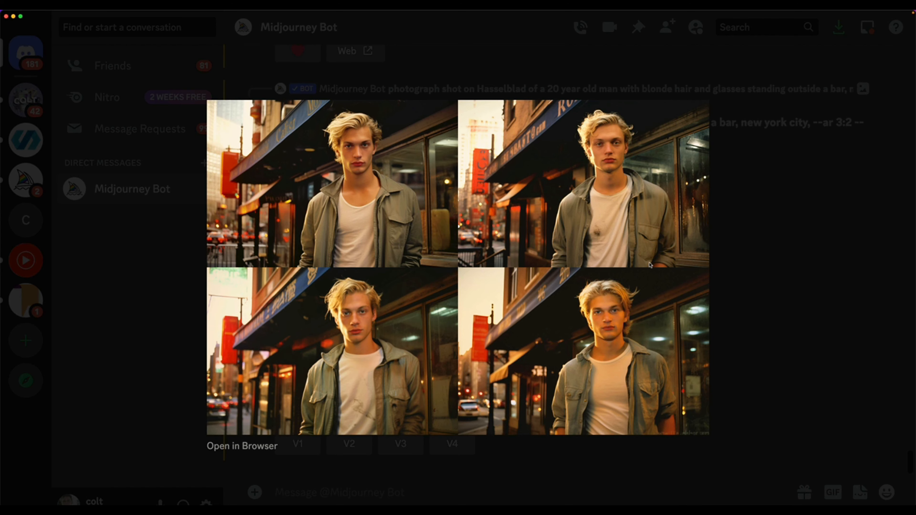
# Compare the enlarged no-glasses remix grid with the original upscaled image of the blonde man wearing glasses.
pyautogui.click(761, 213)
pyautogui.scroll(14, 570, 207)
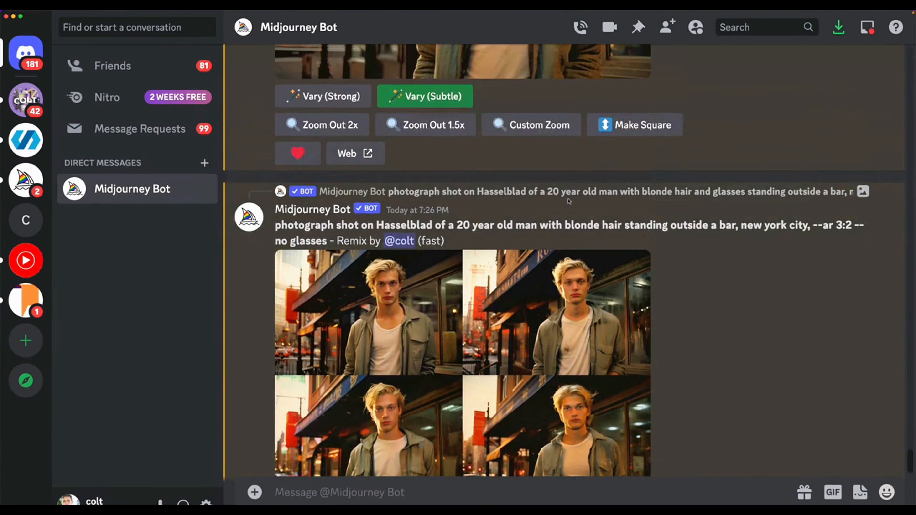
pyautogui.scroll(-4, 569, 208)
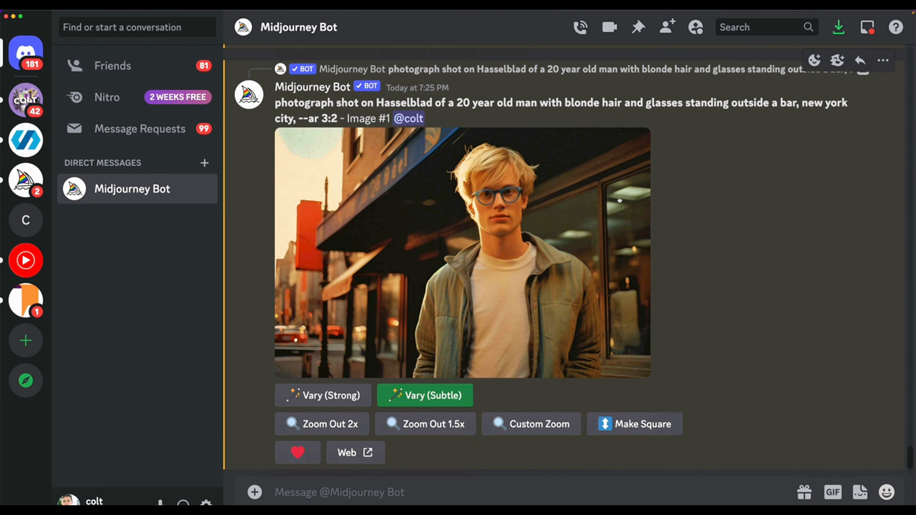
pyautogui.scroll(1, 618, 200)
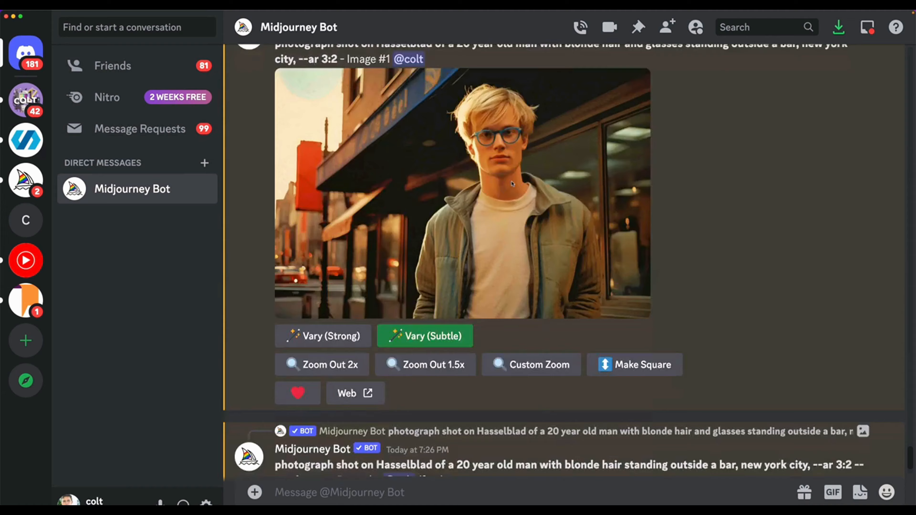
pyautogui.scroll(-1, 505, 216)
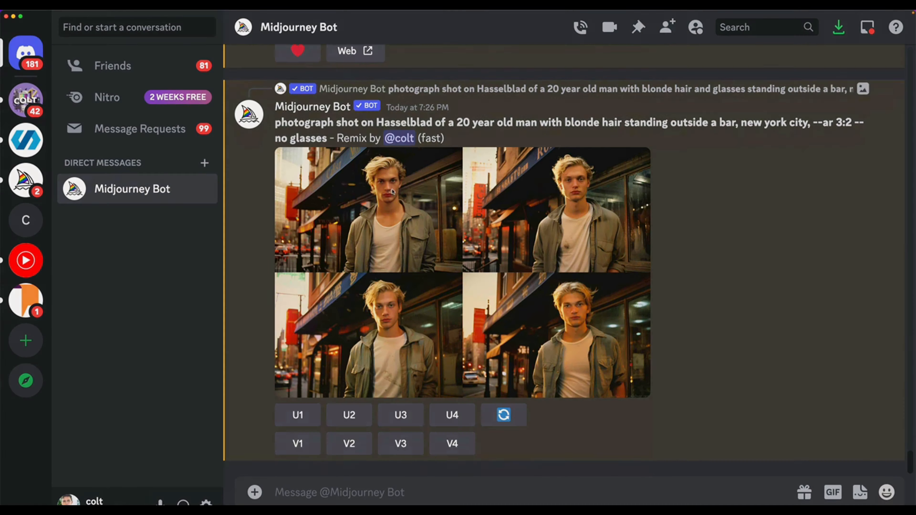
pyautogui.click(536, 221)
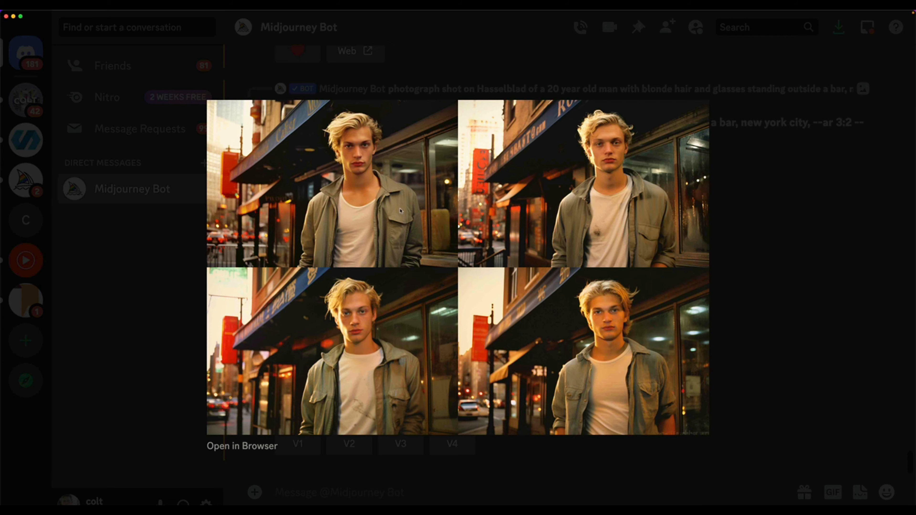
pyautogui.click(744, 255)
# Upscale the first no-glasses image and submit a Vary (Subtle) remix of it with "man" replaced by "woman" in the prompt.
pyautogui.click(297, 414)
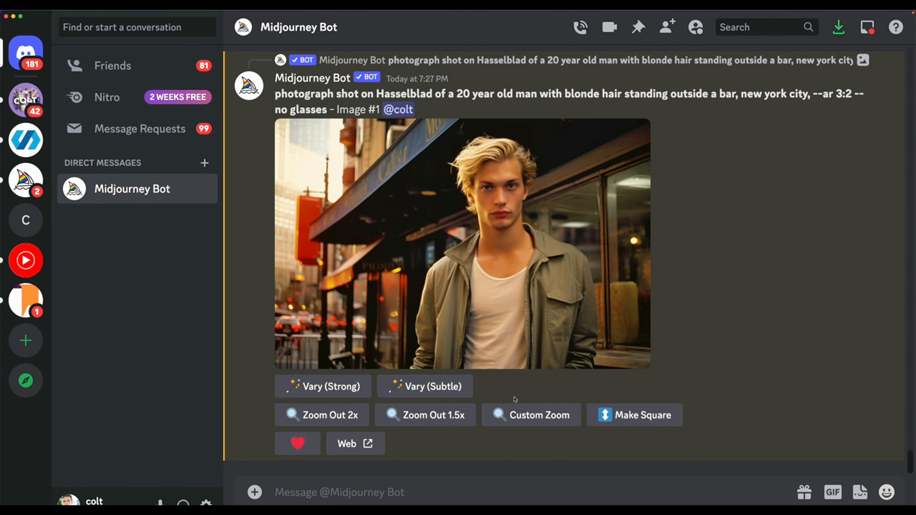
pyautogui.click(447, 388)
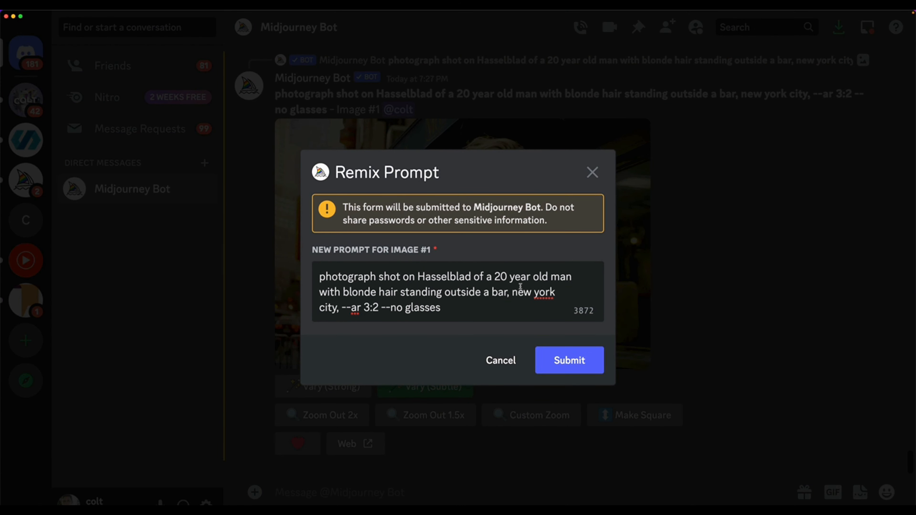
pyautogui.doubleClick(561, 276)
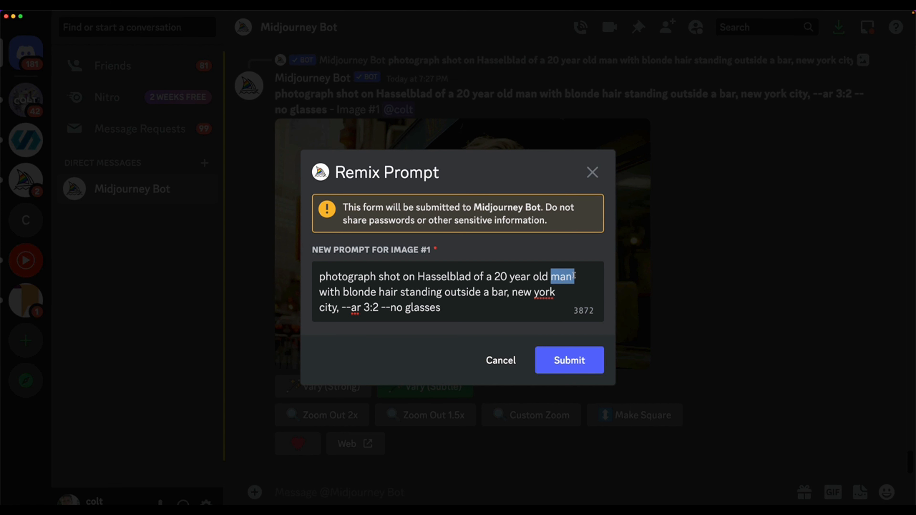
pyautogui.press('BackSpace')
pyautogui.write('woman')
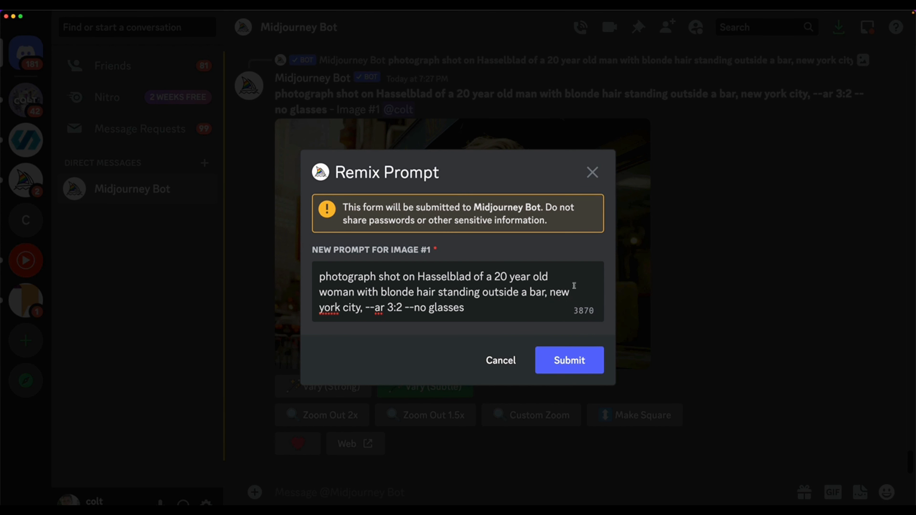
pyautogui.click(574, 361)
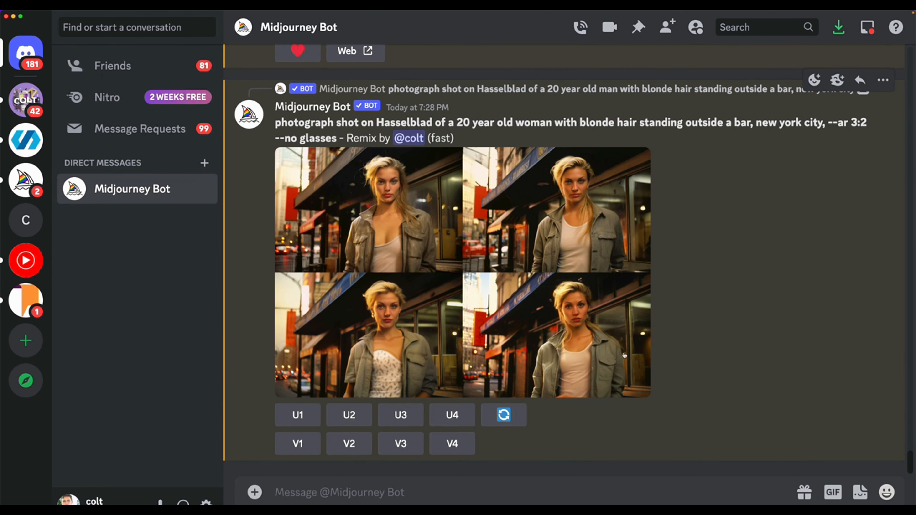
# Examine the enlarged grid of the blonde woman and compare it with the upscaled image of the man.
pyautogui.click(600, 271)
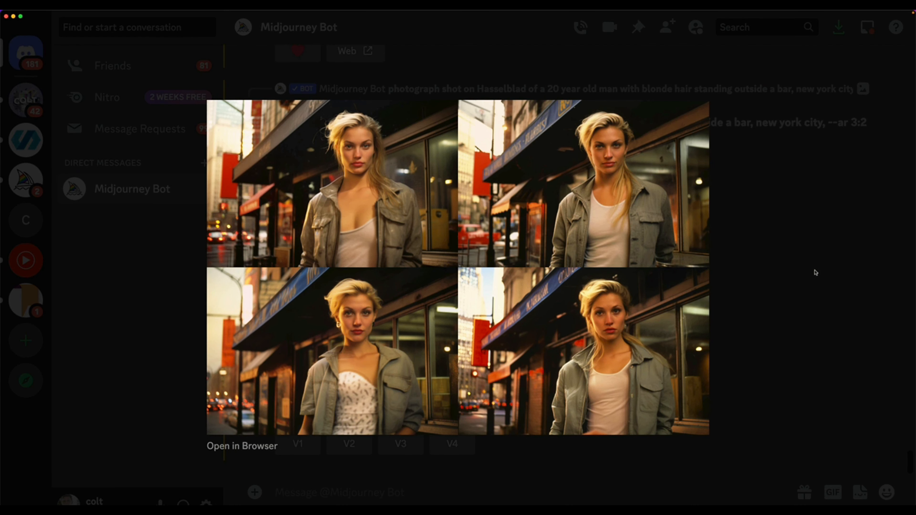
pyautogui.click(816, 272)
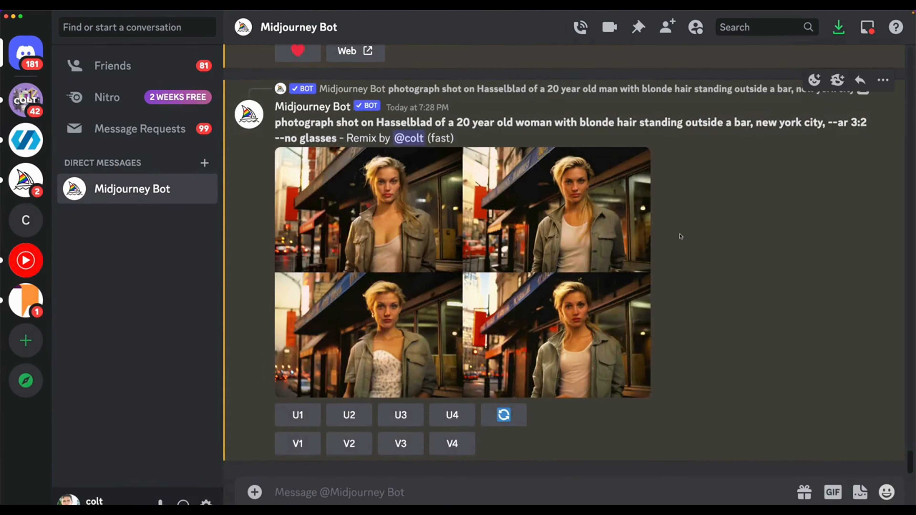
pyautogui.scroll(10, 678, 235)
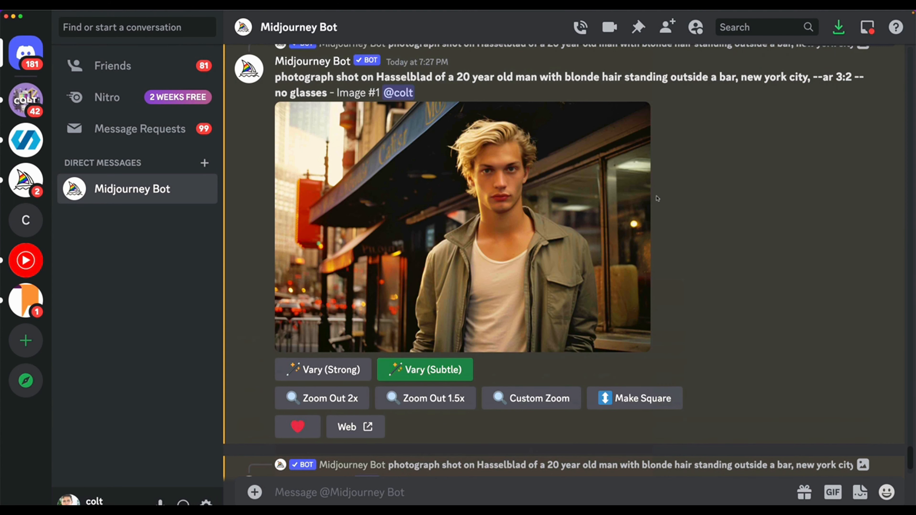
pyautogui.scroll(-10, 684, 231)
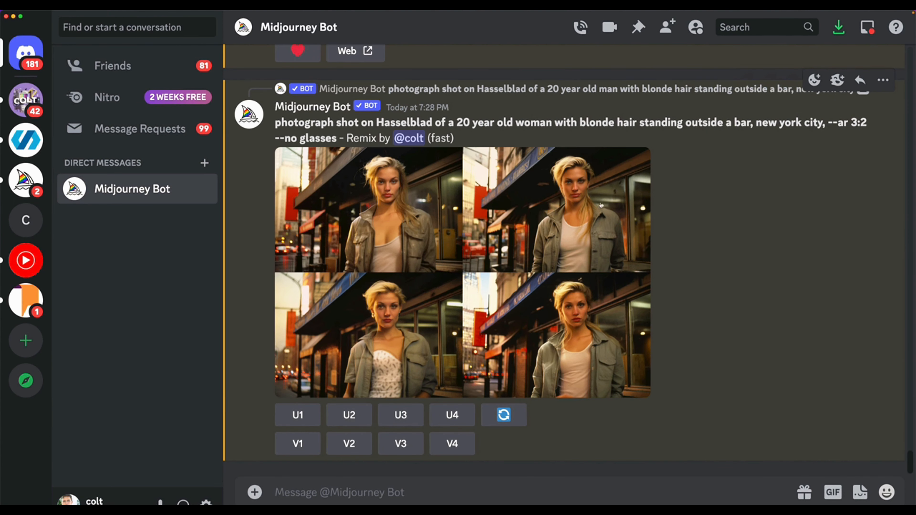
pyautogui.click(635, 259)
pyautogui.click(683, 307)
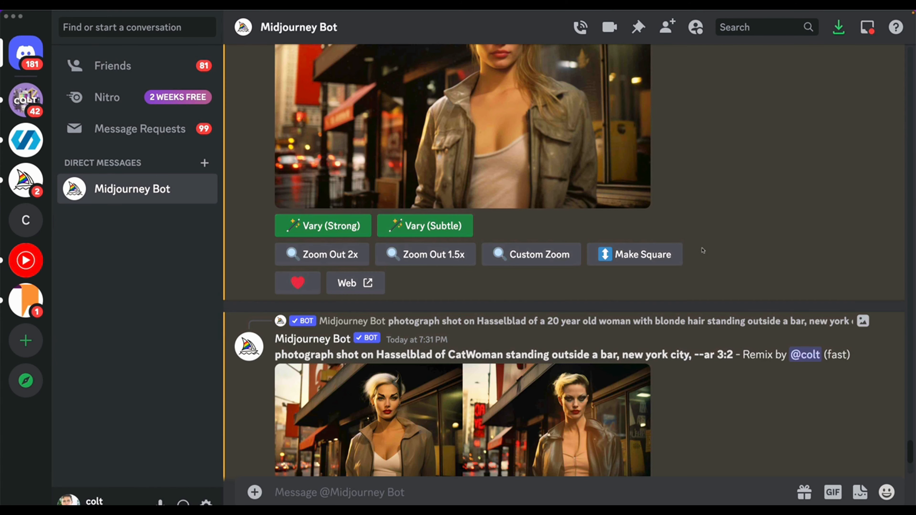
# Compare the upscaled image of the woman with the 7:31 PM CatWoman remix grid, viewing that grid enlarged.
pyautogui.scroll(2, 584, 254)
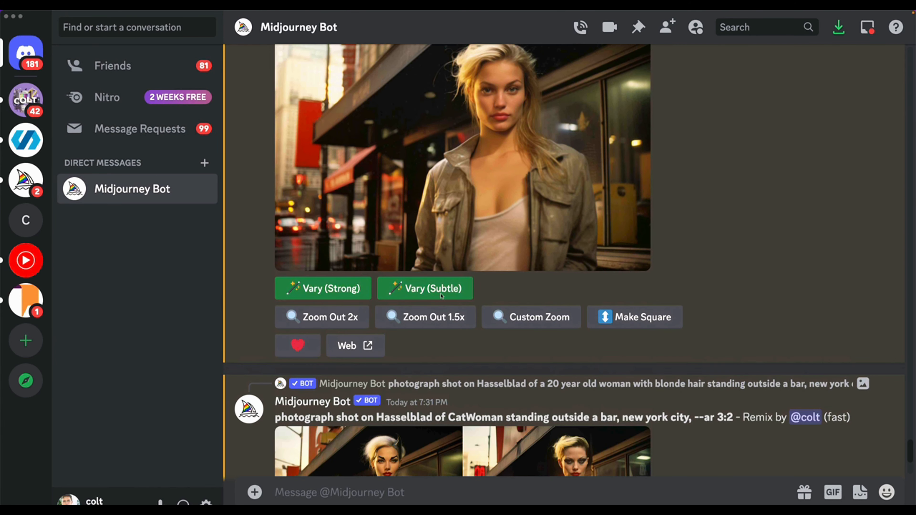
pyautogui.scroll(5, 472, 300)
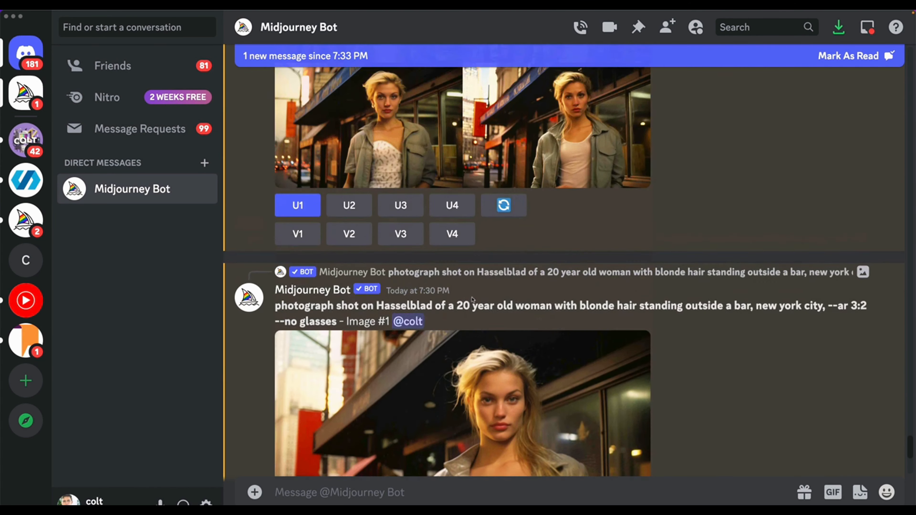
pyautogui.scroll(8, 472, 299)
pyautogui.scroll(-9, 473, 299)
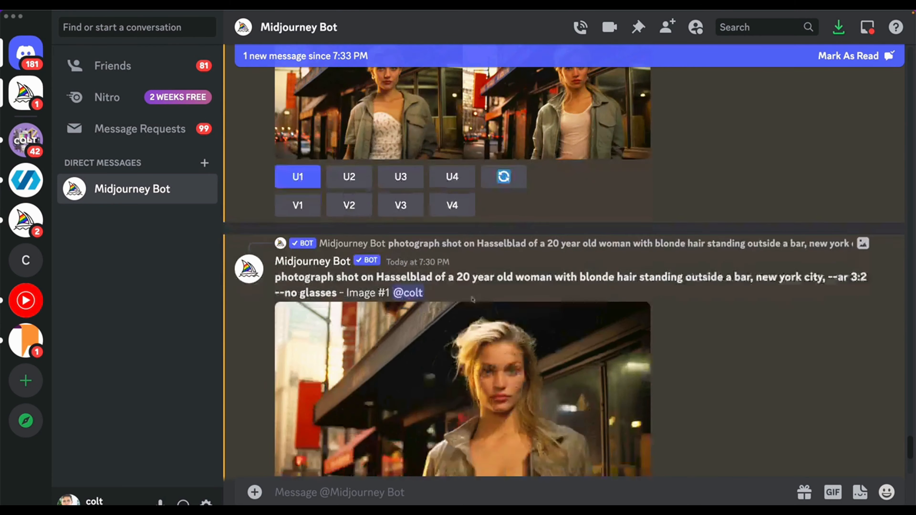
pyautogui.scroll(-8, 472, 299)
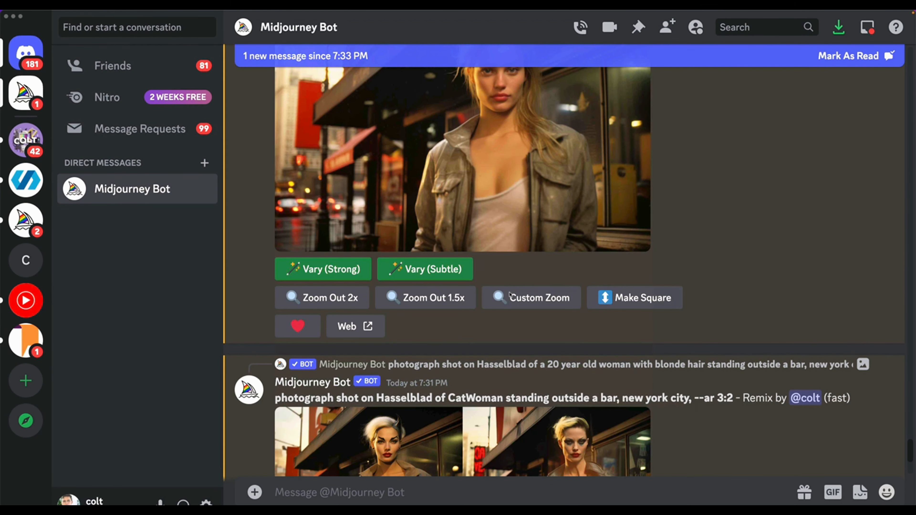
pyautogui.scroll(-3, 510, 295)
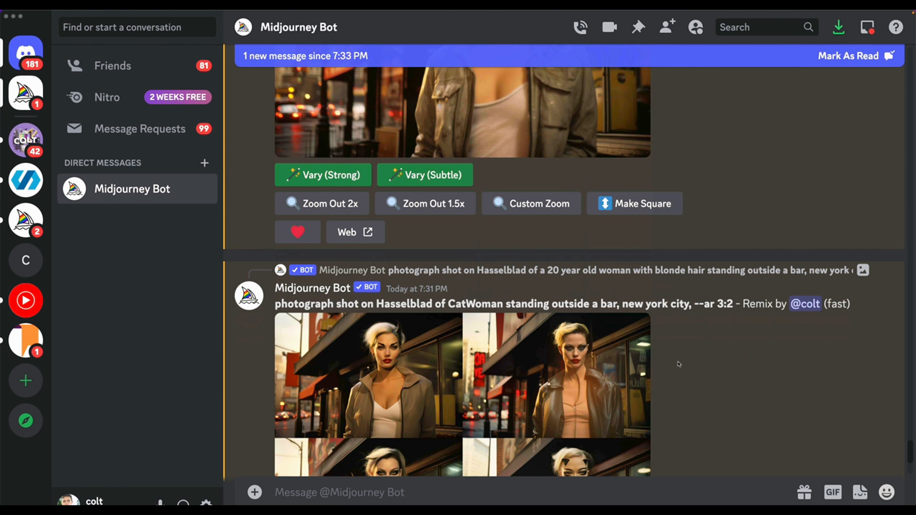
pyautogui.scroll(-4, 679, 363)
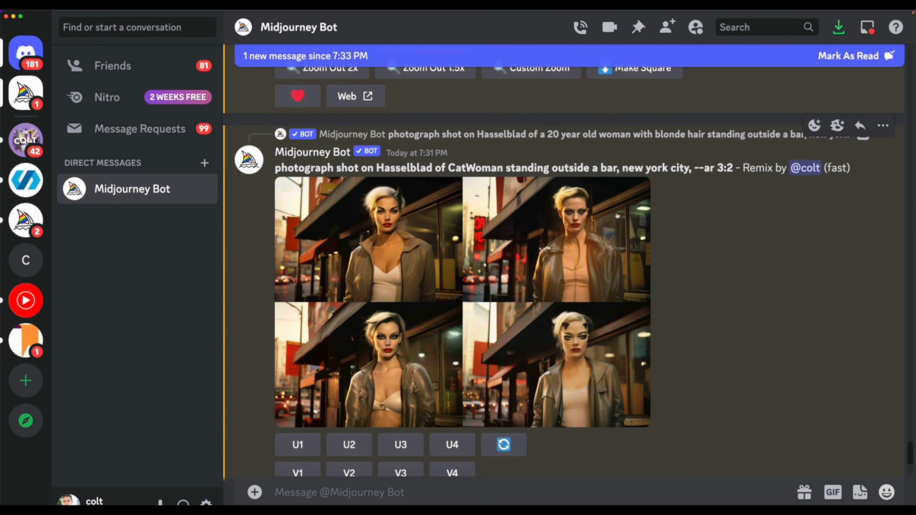
pyautogui.click(587, 242)
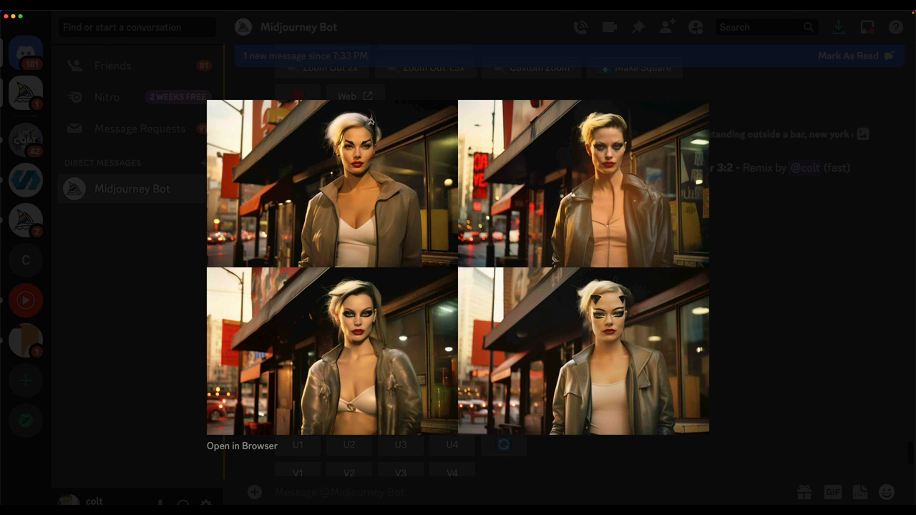
pyautogui.click(771, 356)
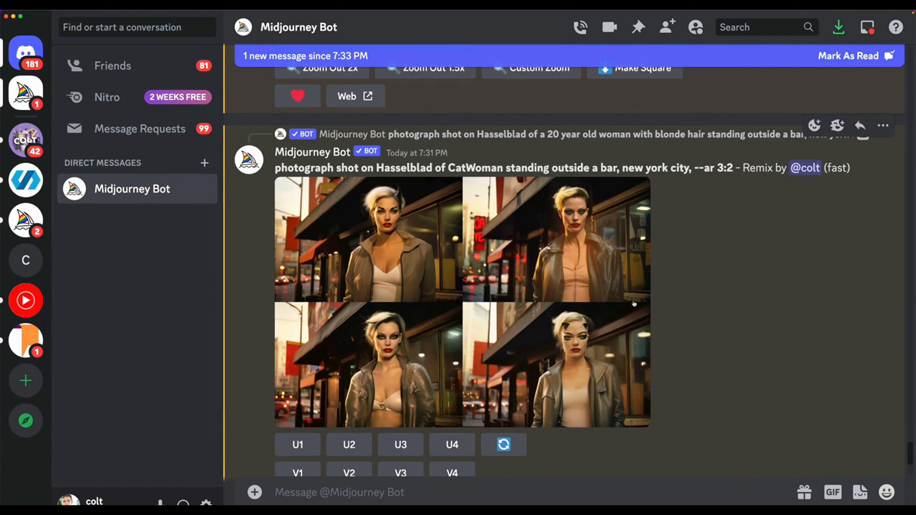
# Highlight the prompt of the 7:31 PM CatWoman remix and view the 7:32 PM CatWoman grid enlarged.
pyautogui.scroll(5, 634, 304)
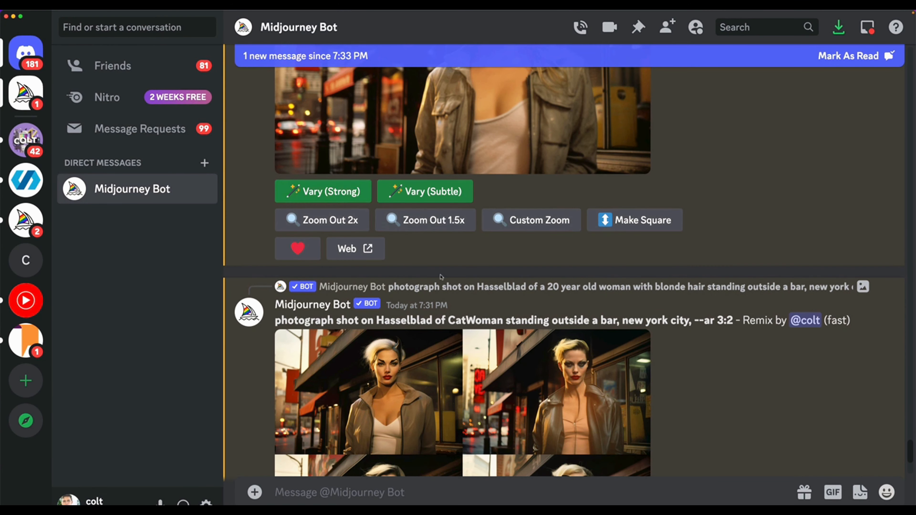
pyautogui.moveTo(335, 321); pyautogui.dragTo(566, 334)
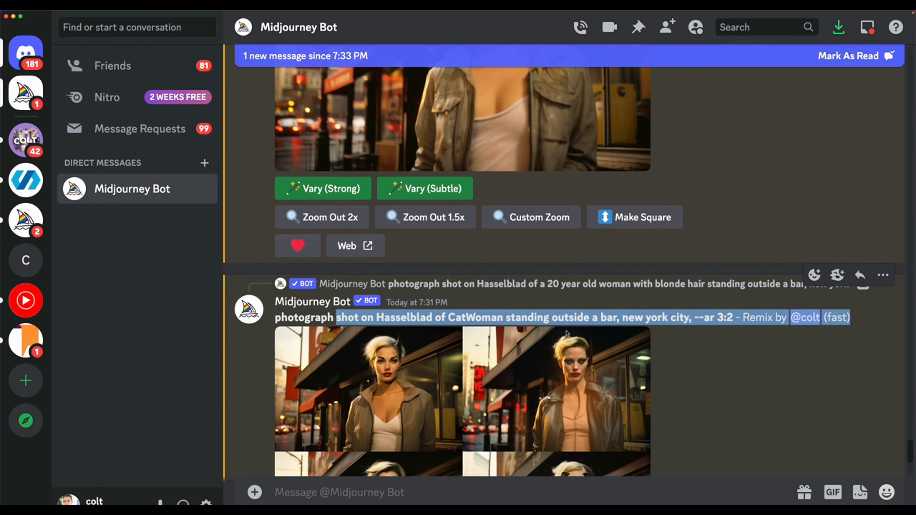
pyautogui.scroll(-15, 566, 334)
pyautogui.click(581, 292)
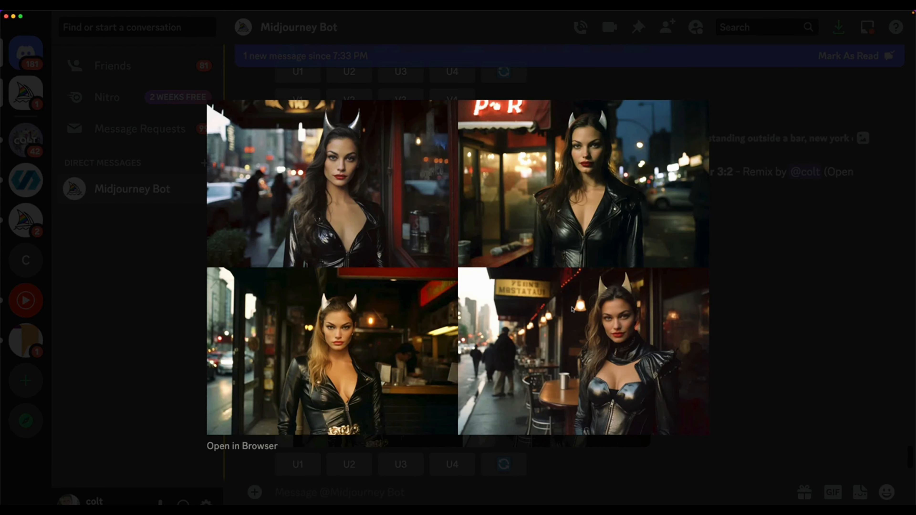
pyautogui.click(735, 305)
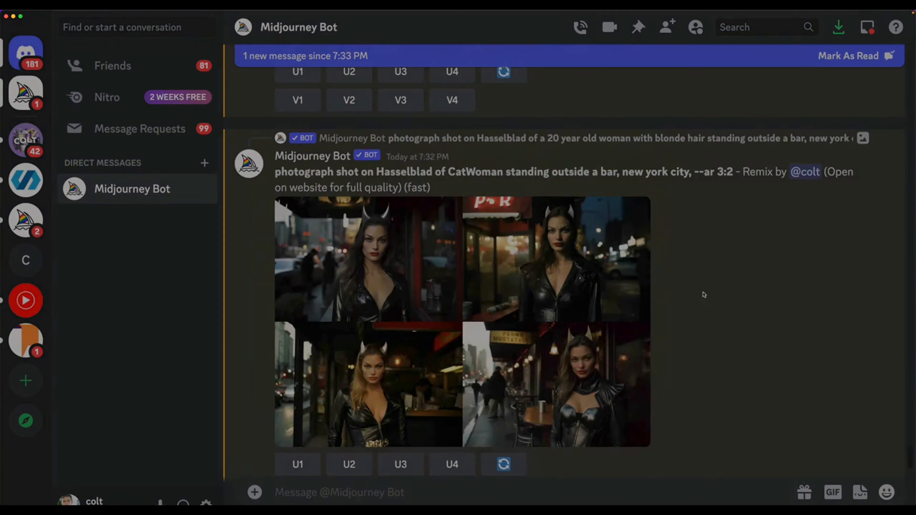
# Compare the 7:31 PM and 7:32 PM CatWoman grids made from the same prompt, enlarging the 7:32 PM one.
pyautogui.scroll(5, 701, 292)
pyautogui.scroll(5, 615, 244)
pyautogui.scroll(-5, 530, 268)
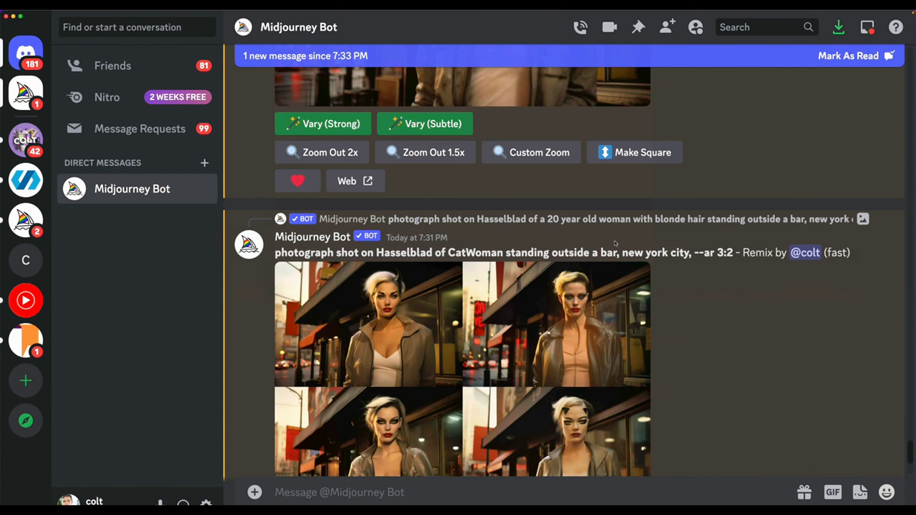
pyautogui.scroll(-10, 530, 267)
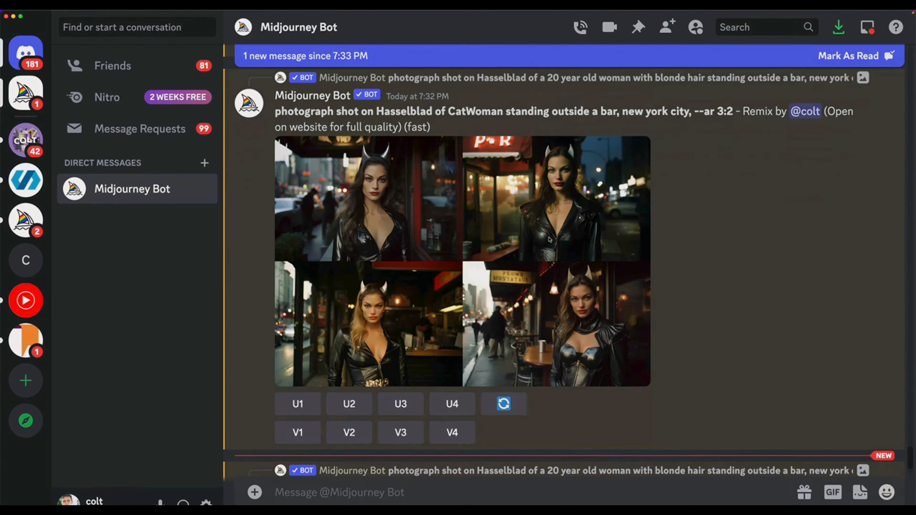
pyautogui.click(549, 239)
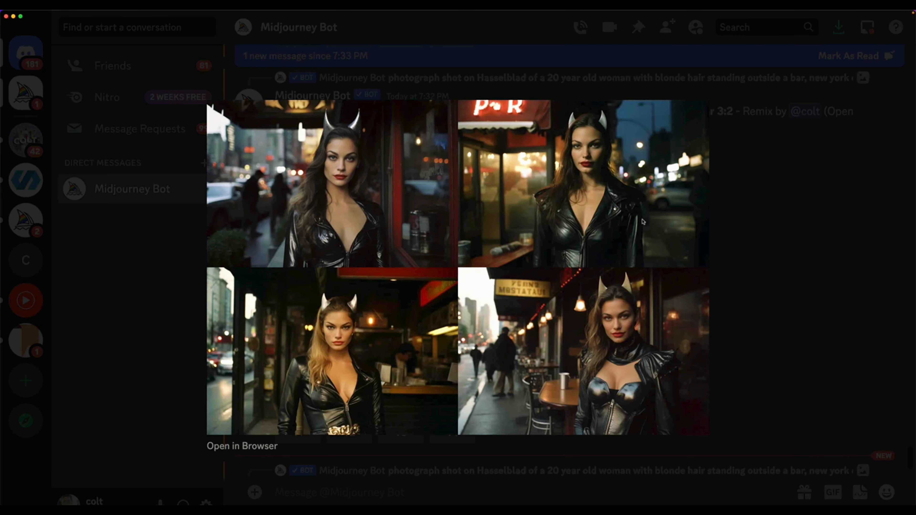
pyautogui.click(750, 270)
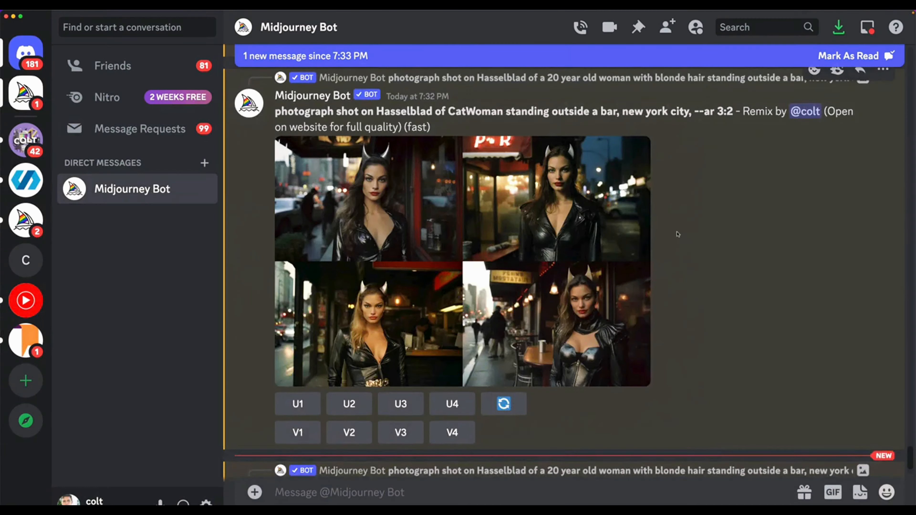
# Read the Midjourney server's announcements from the July 3, 2023 Pan feature post back to the June 29, 2023 post on /turbo mode.
pyautogui.scroll(10, 678, 235)
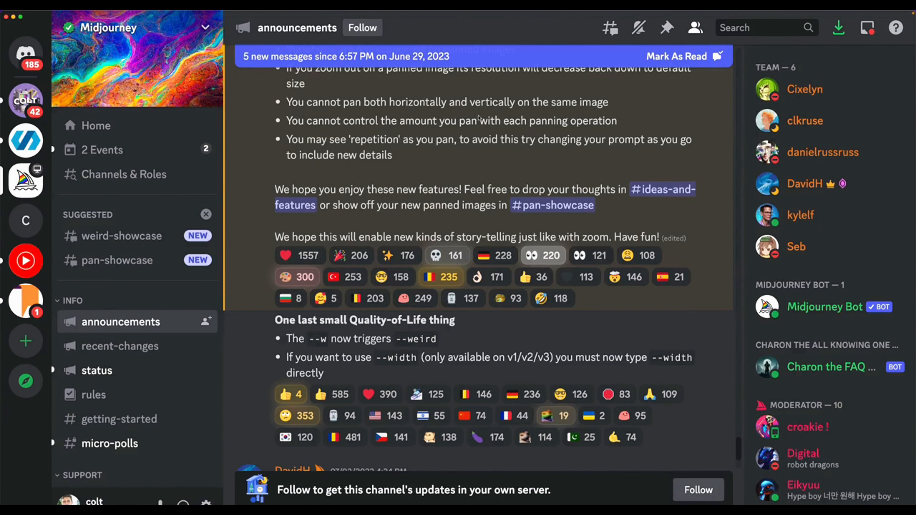
pyautogui.scroll(10, 492, 166)
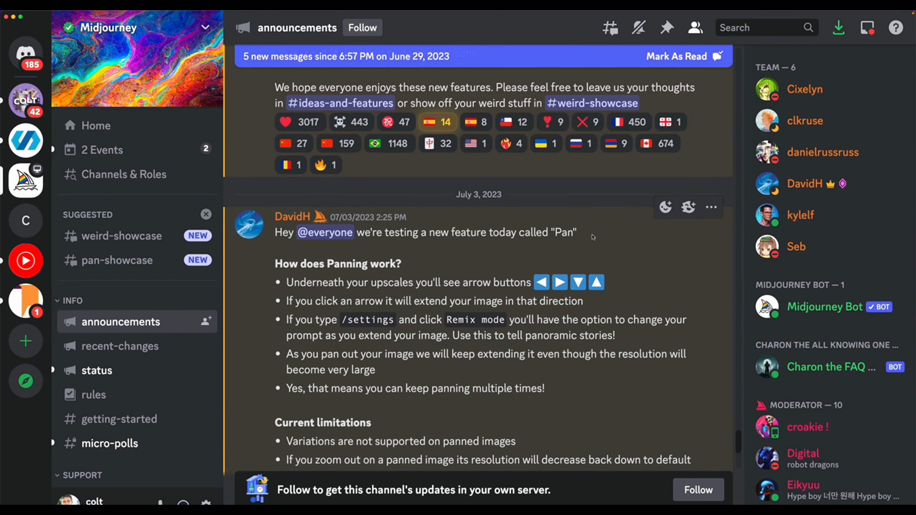
pyautogui.scroll(1, 526, 196)
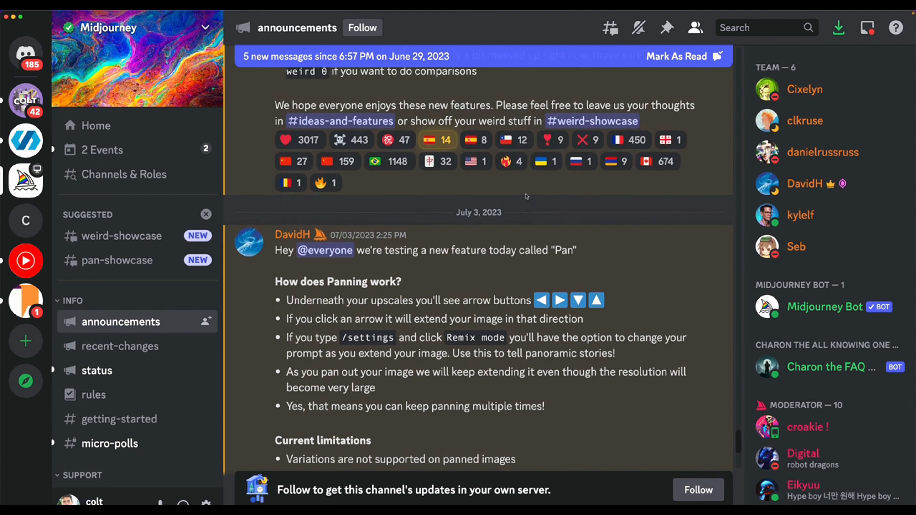
pyautogui.scroll(20, 527, 196)
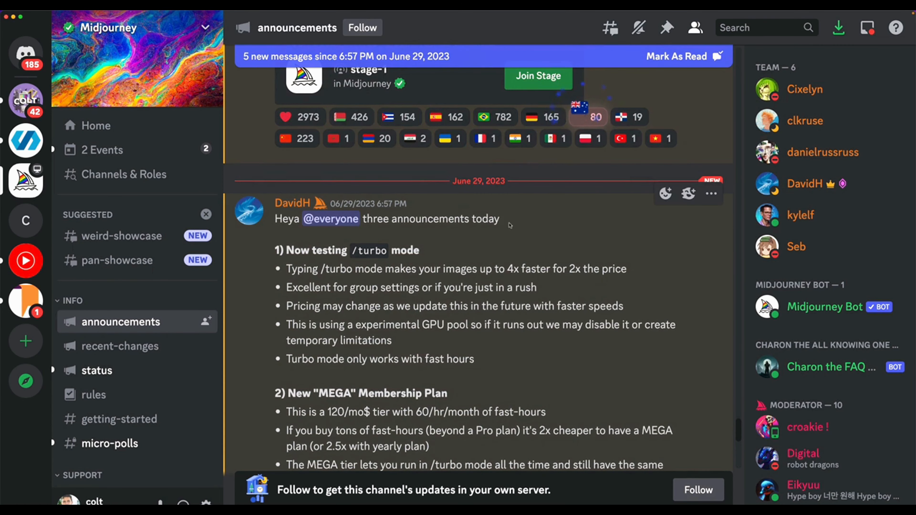
# Read the June 29, 2023 announcement on /turbo mode, the MEGA membership plan and the --weird command, highlighting the section headings.
pyautogui.scroll(-7, 510, 226)
pyautogui.scroll(3, 429, 193)
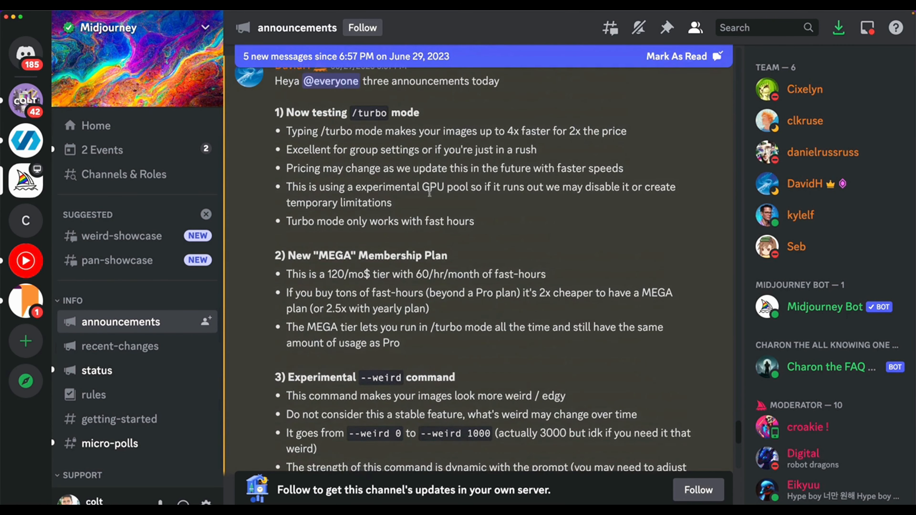
pyautogui.scroll(-3, 429, 193)
pyautogui.moveTo(302, 198); pyautogui.dragTo(432, 198)
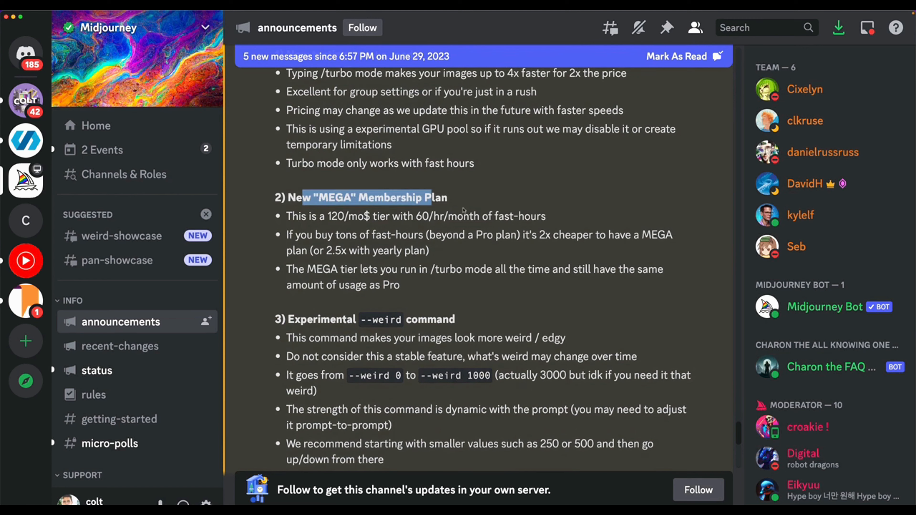
pyautogui.click(465, 211)
pyautogui.scroll(-1, 490, 234)
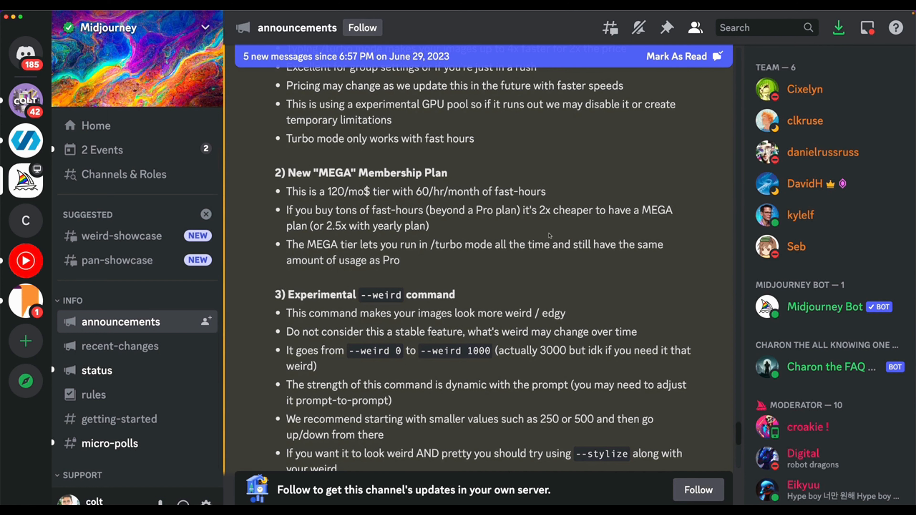
pyautogui.scroll(-5, 549, 236)
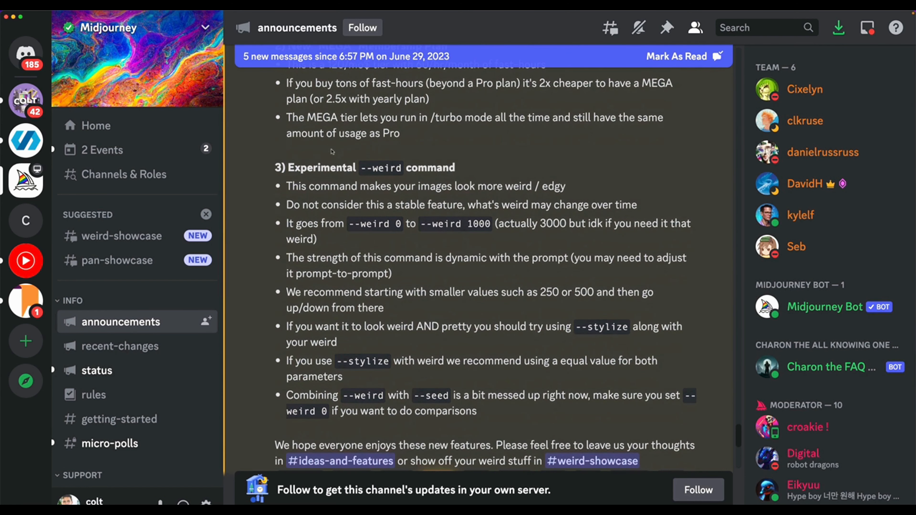
pyautogui.moveTo(301, 166); pyautogui.dragTo(448, 182)
pyautogui.click(525, 190)
pyautogui.scroll(-1, 566, 217)
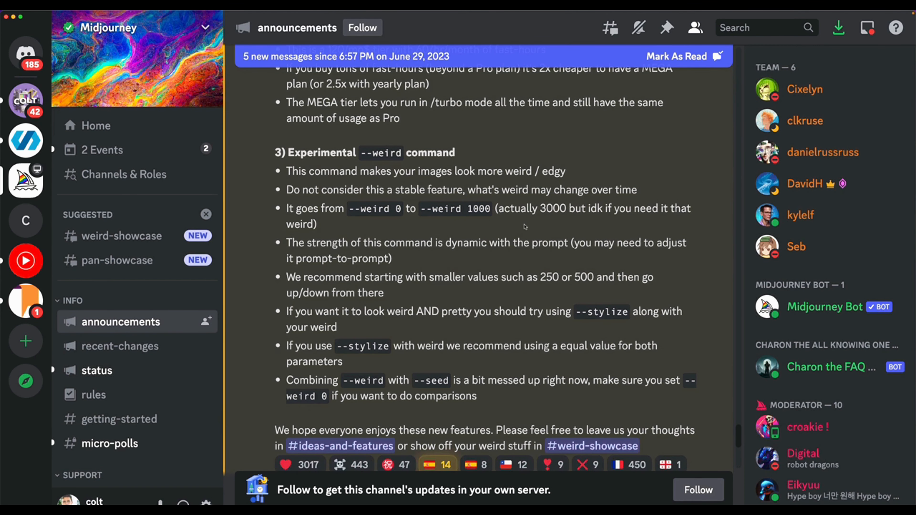
pyautogui.moveTo(385, 186); pyautogui.dragTo(462, 181)
pyautogui.click(490, 194)
# Read the July 3, 2023 Pan announcement, highlighting how panning extends images and its limits on direction and pan amount.
pyautogui.scroll(-10, 526, 208)
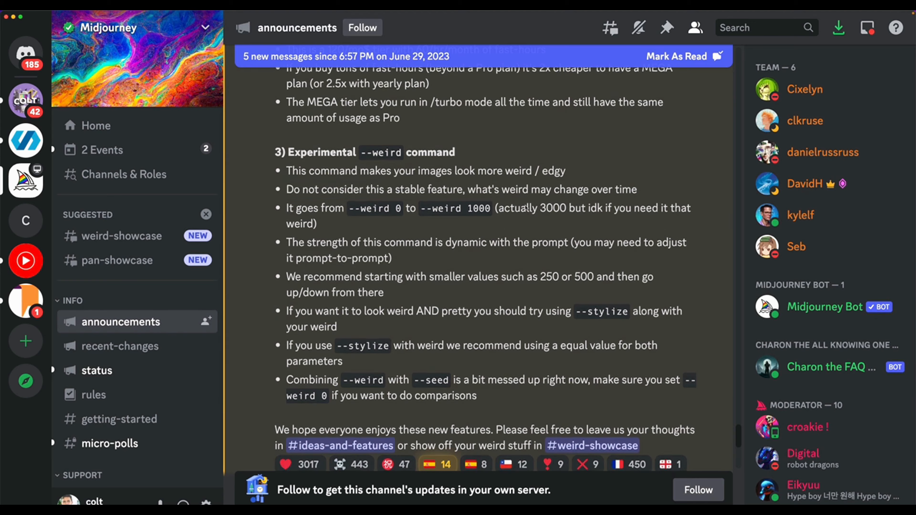
pyautogui.scroll(-5, 526, 208)
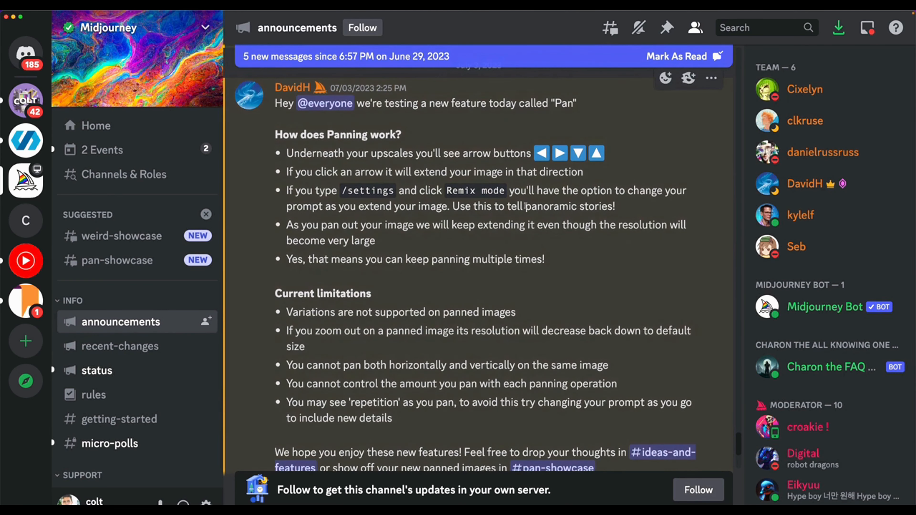
pyautogui.moveTo(580, 100); pyautogui.dragTo(561, 97)
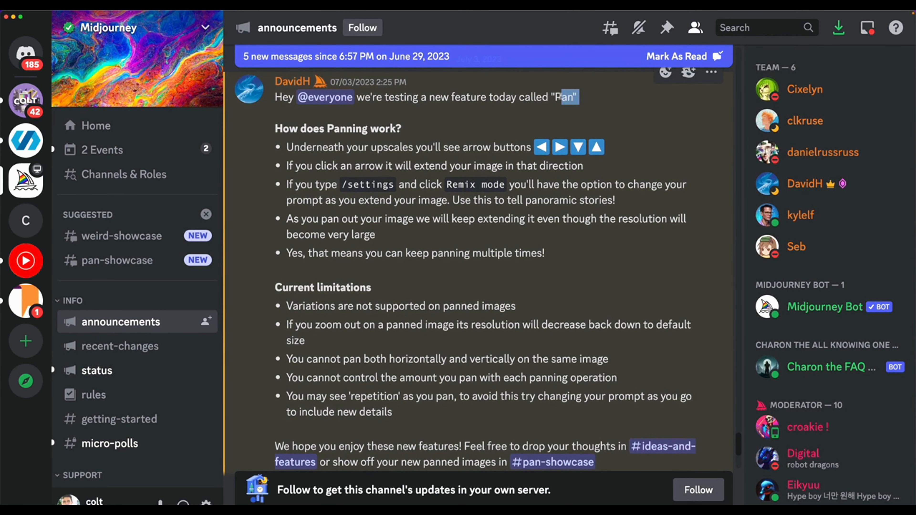
pyautogui.click(602, 96)
pyautogui.moveTo(500, 166); pyautogui.dragTo(582, 170)
pyautogui.click(582, 171)
pyautogui.moveTo(440, 218); pyautogui.dragTo(612, 237)
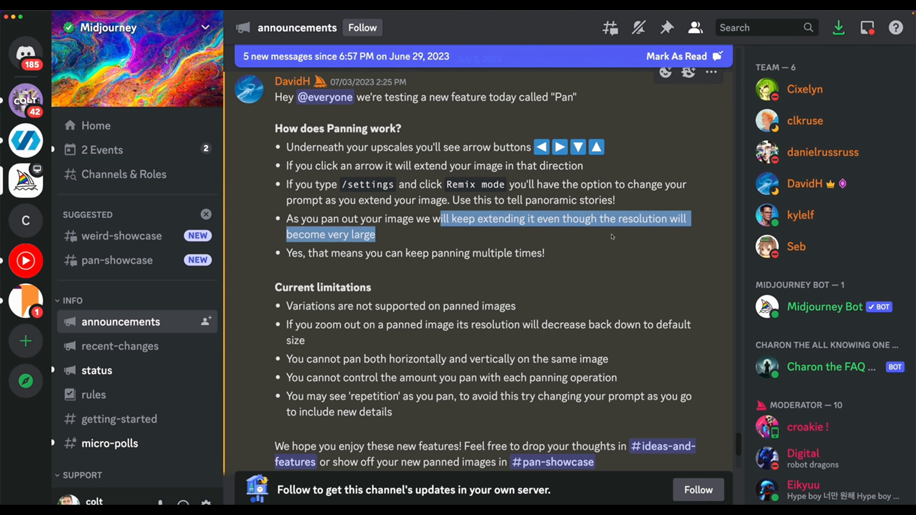
pyautogui.click(612, 236)
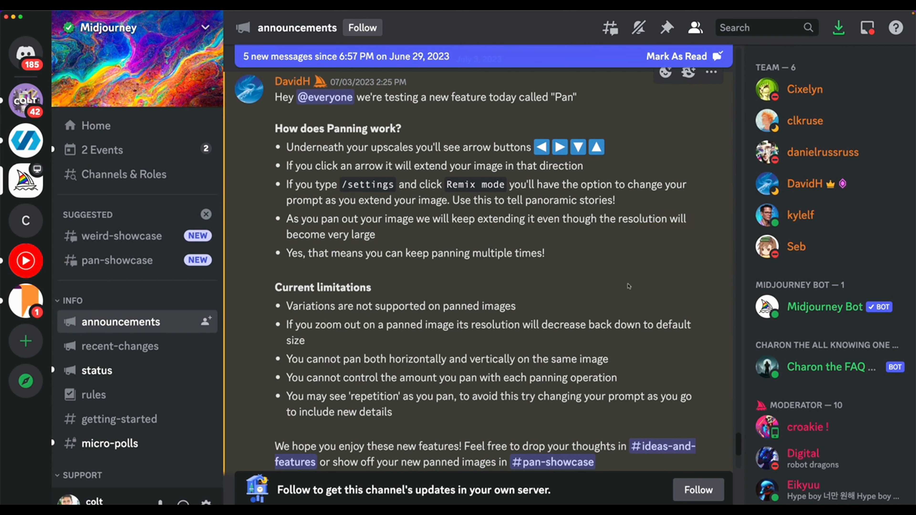
pyautogui.scroll(-3, 511, 353)
pyautogui.moveTo(324, 305); pyautogui.dragTo(614, 301)
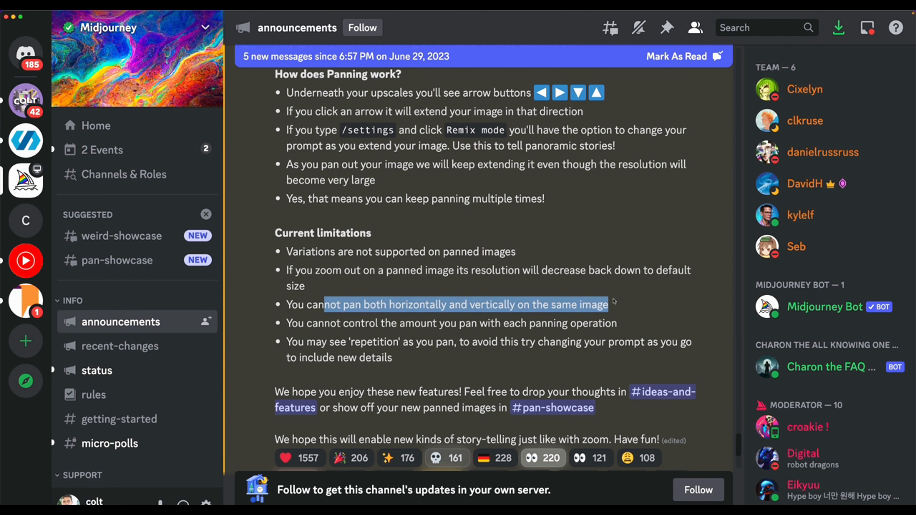
pyautogui.click(621, 302)
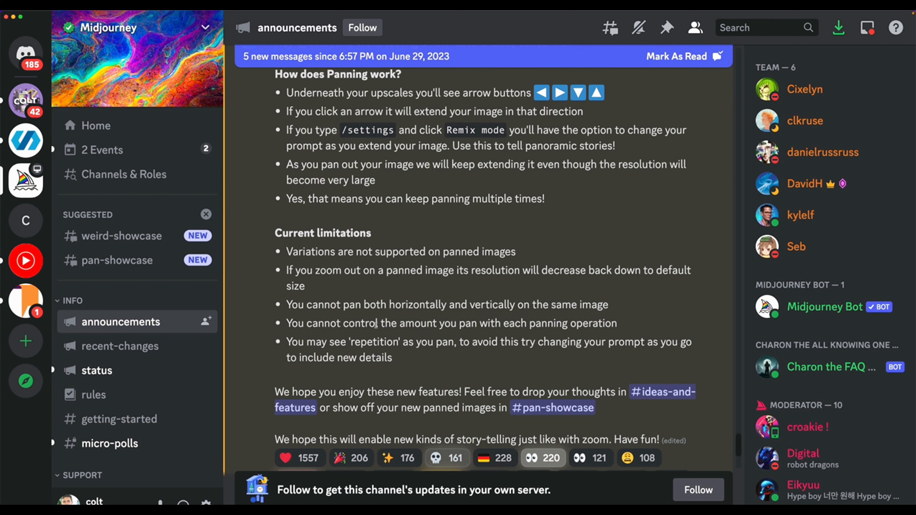
pyautogui.tripleClick(376, 326)
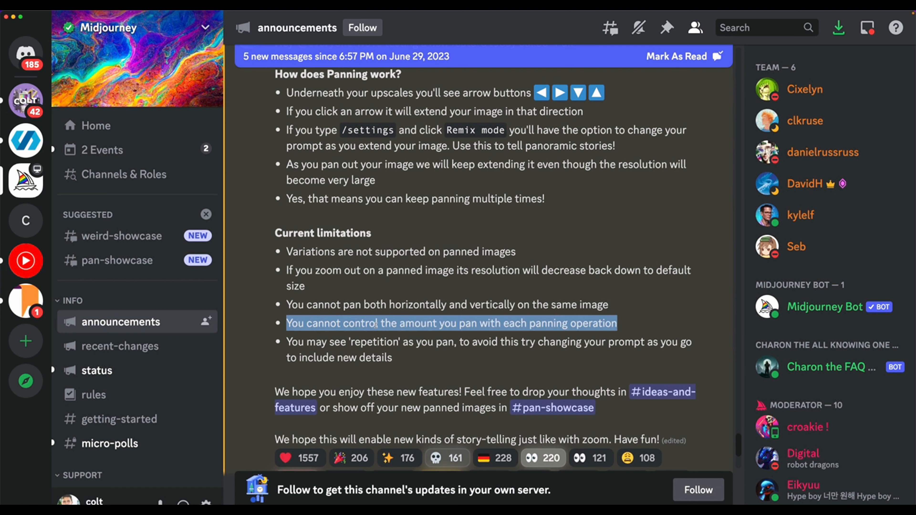
pyautogui.click(566, 334)
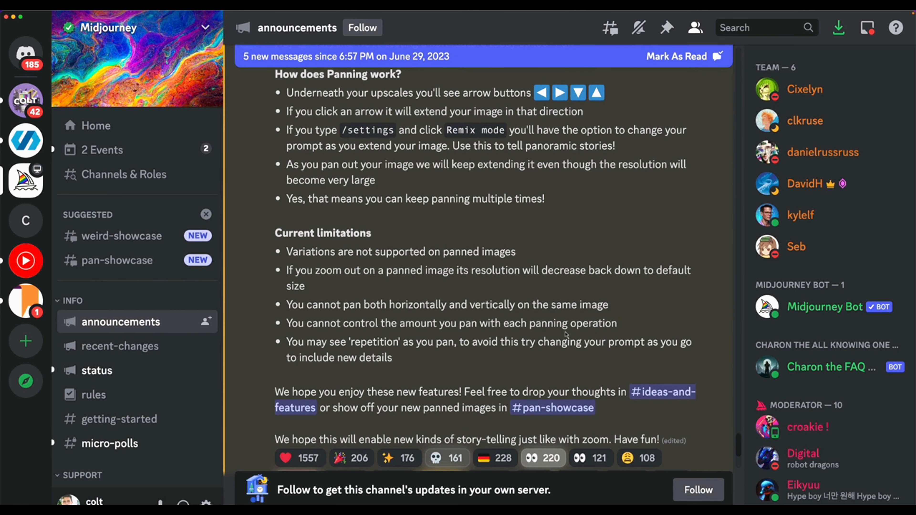
# Switch to the Midjourney Bot direct messages and submit an /imagine prompt reading "hummingbird flying through clouds".
pyautogui.click(25, 54)
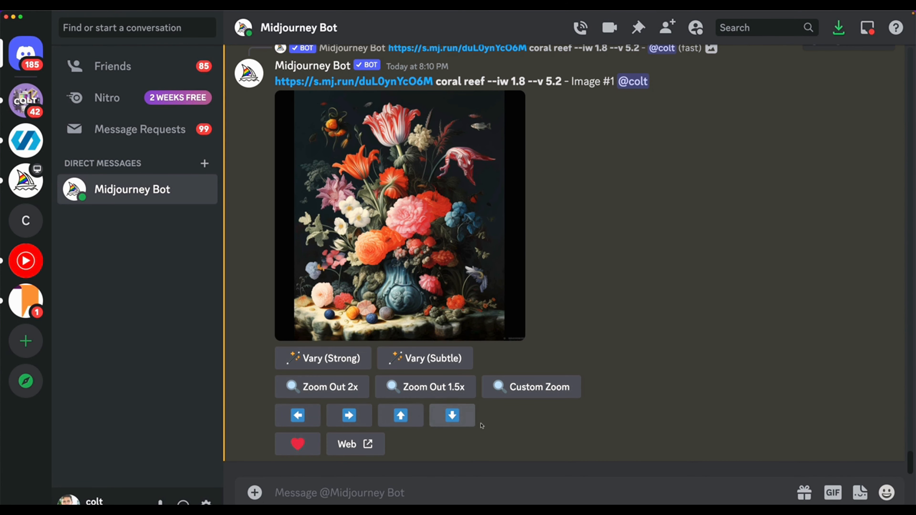
pyautogui.write('/')
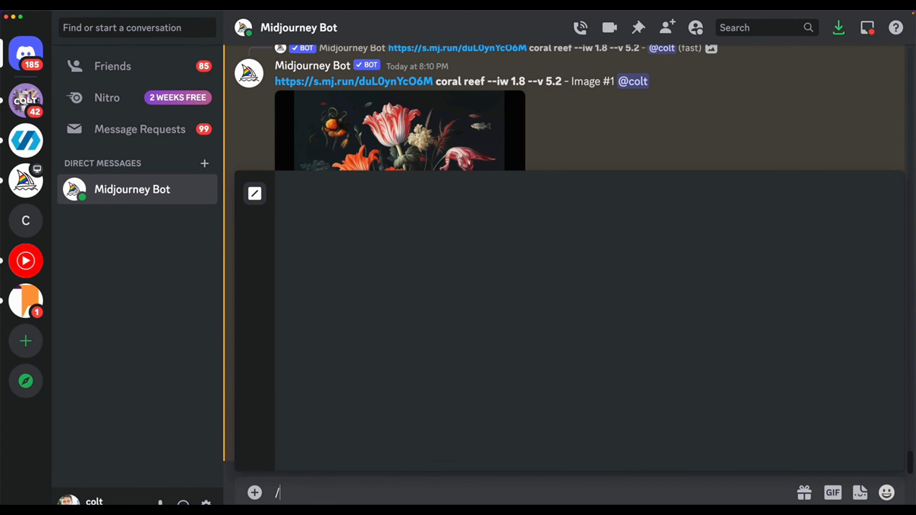
pyautogui.write('imagine')
pyautogui.press('Tab')
pyautogui.write('hummin')
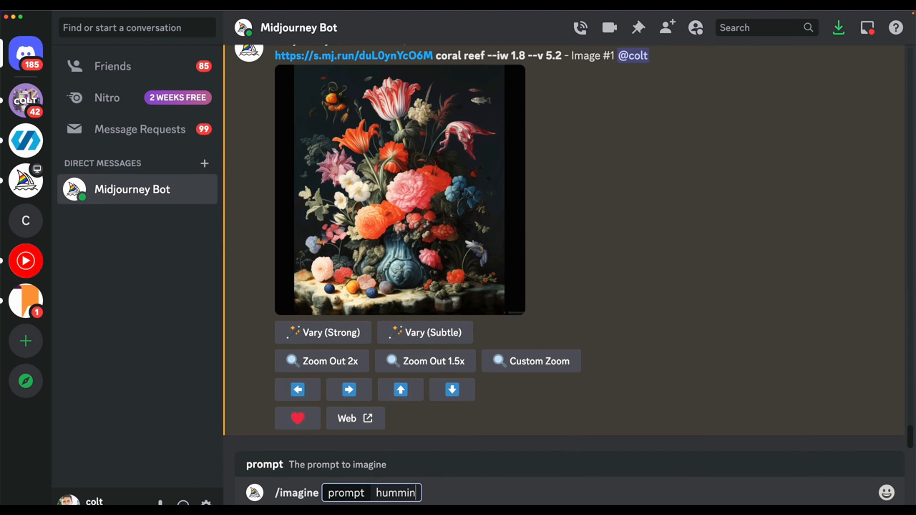
pyautogui.write('gbird flyi')
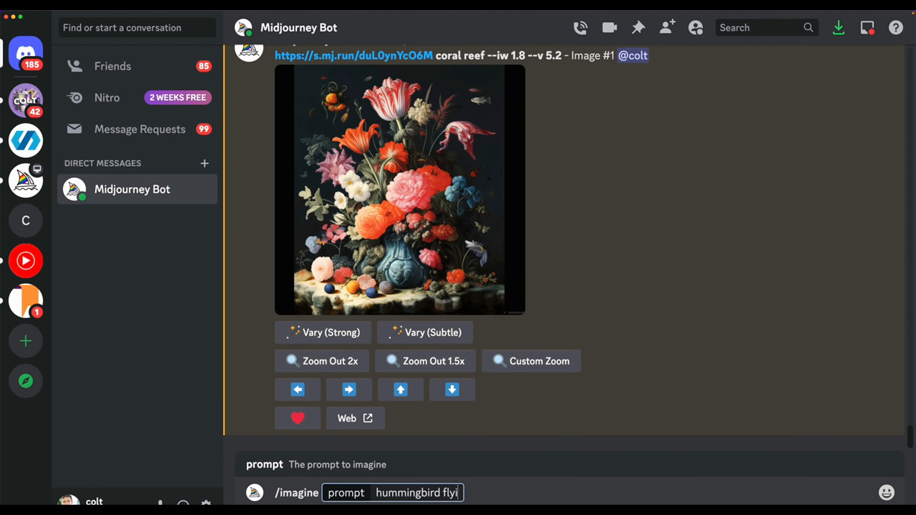
pyautogui.write('ng through clouds')
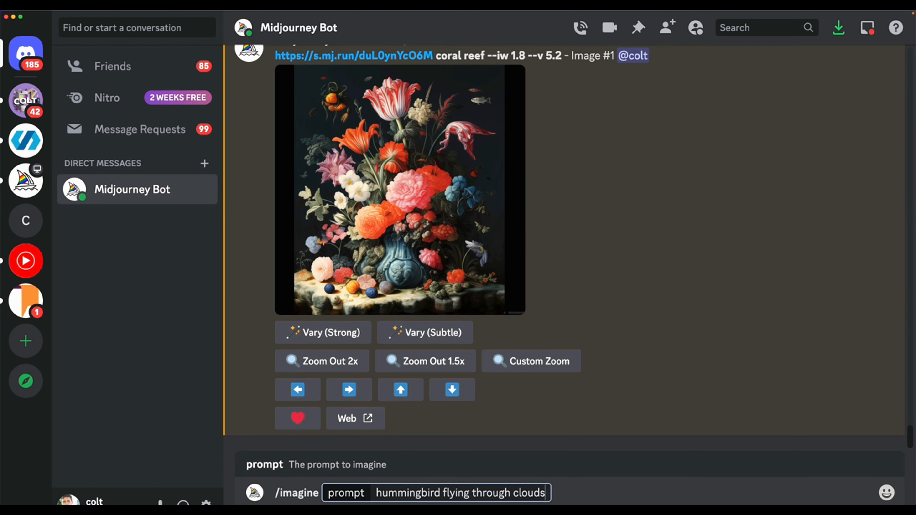
pyautogui.press('Return')
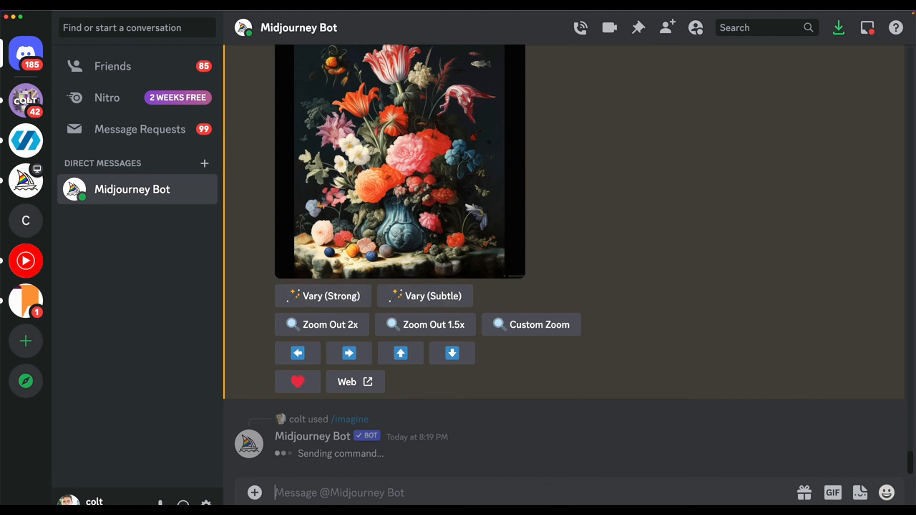
# Recall the last /imagine command, replace its prompt with "Incan cityscape in the mountains" and submit it.
pyautogui.press('Up')
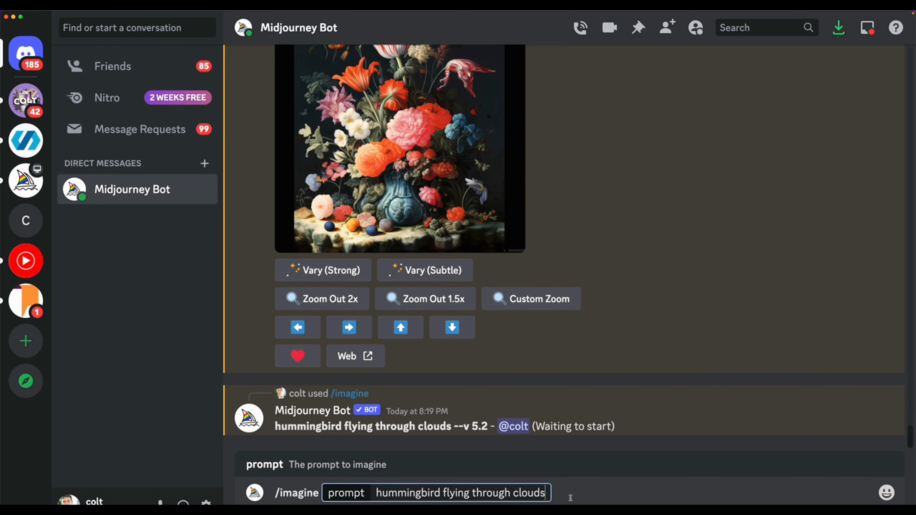
pyautogui.moveTo(545, 493); pyautogui.dragTo(398, 493)
pyautogui.press('BackSpace')
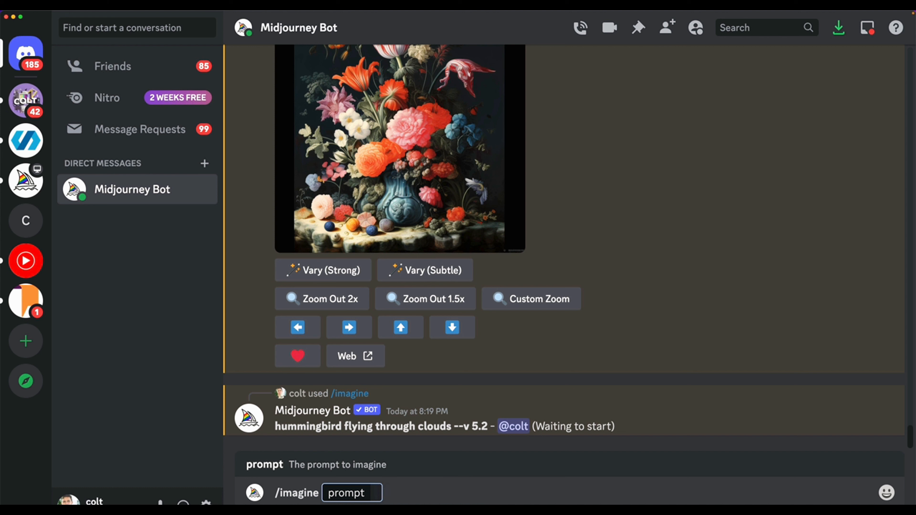
pyautogui.write('maya')
pyautogui.press('BackSpace')
pyautogui.press('BackSpace')
pyautogui.press('BackSpace')
pyautogui.press('BackSpace')
pyautogui.write('Incan')
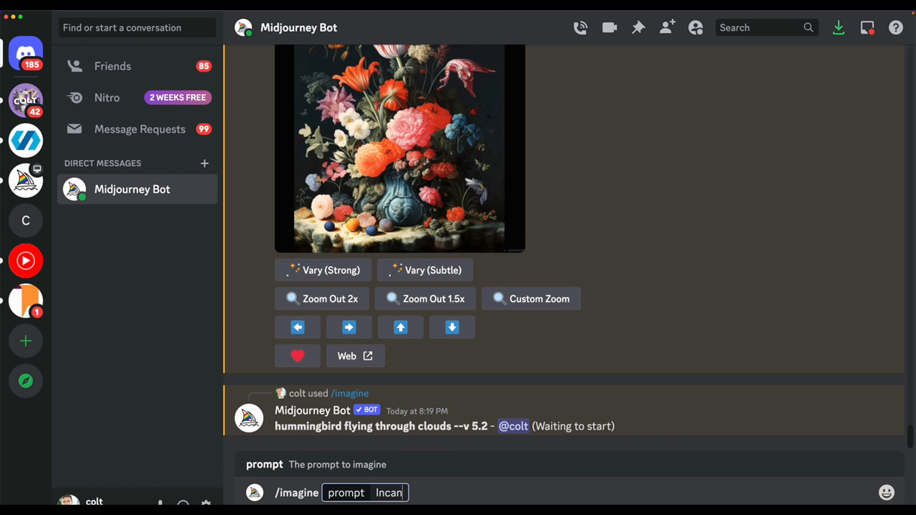
pyautogui.write(' citysca')
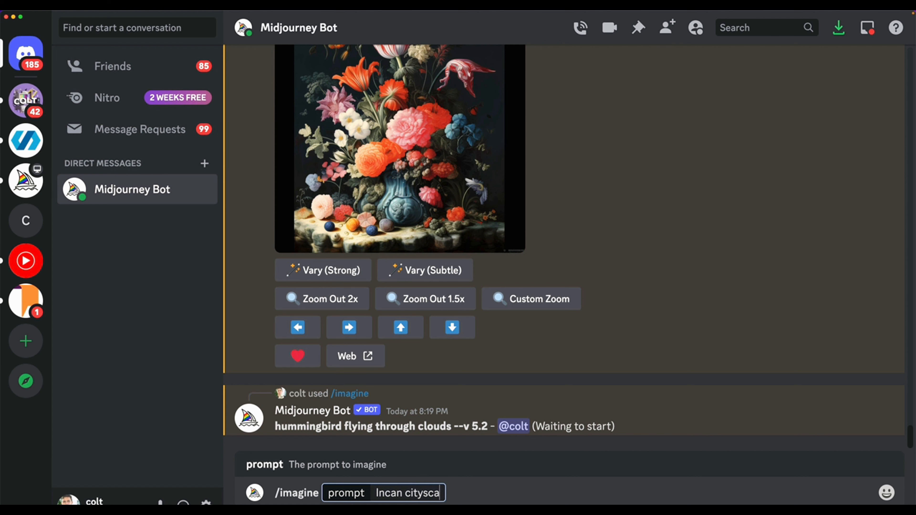
pyautogui.write('pe in the mountains')
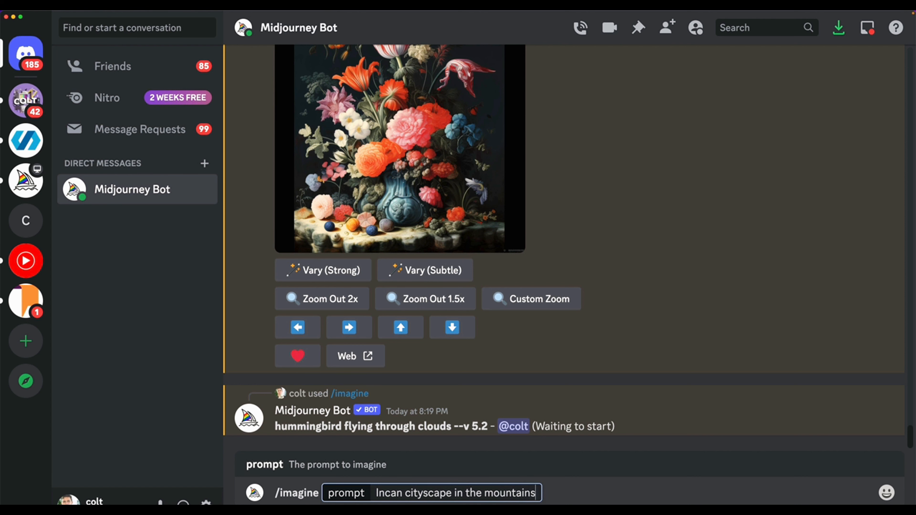
pyautogui.press('Return')
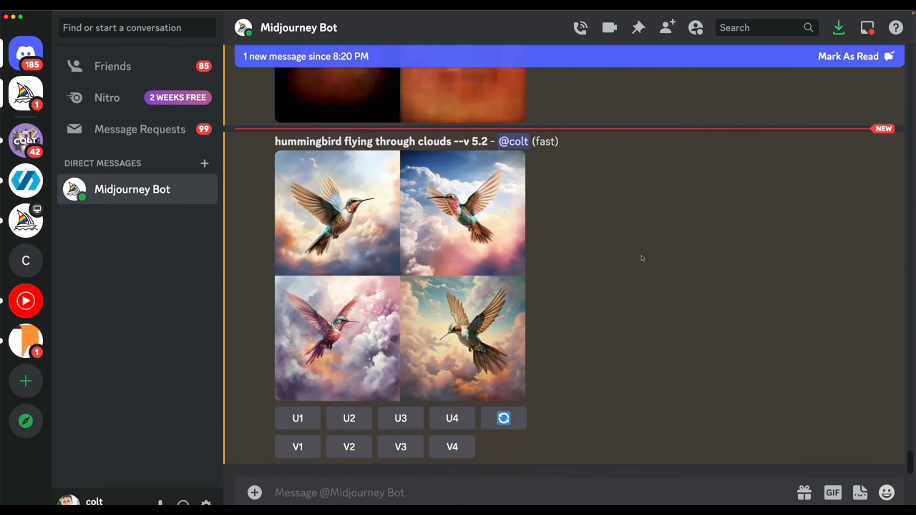
# Upscale the second image of the hummingbird grid after viewing the grid enlarged, and pan the upscaled image to the left.
pyautogui.click(511, 260)
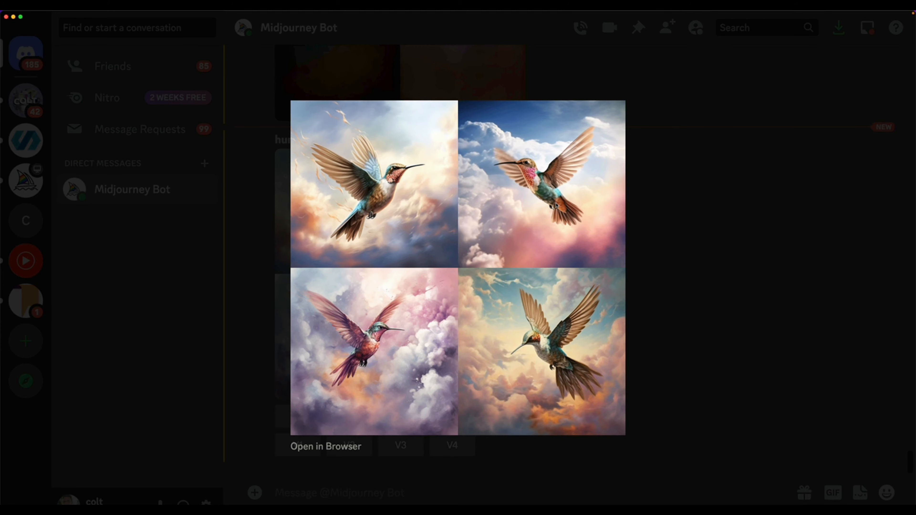
pyautogui.click(673, 239)
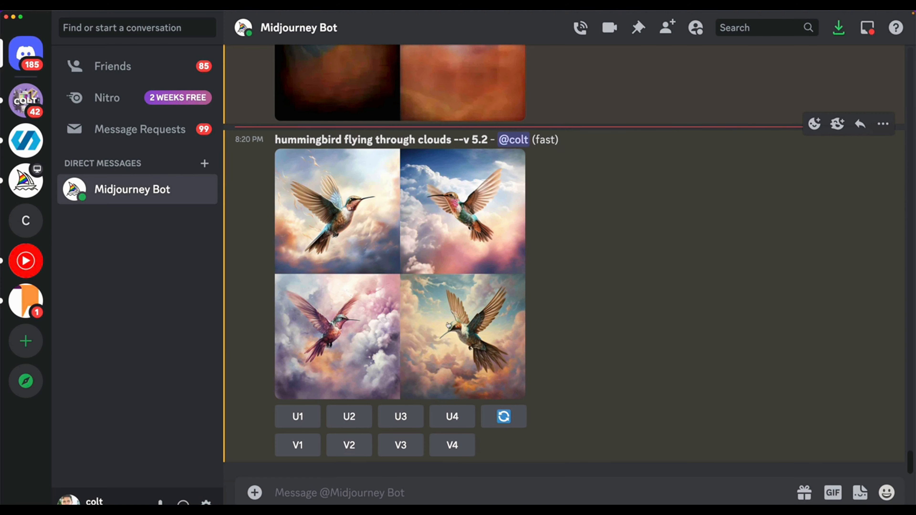
pyautogui.click(347, 417)
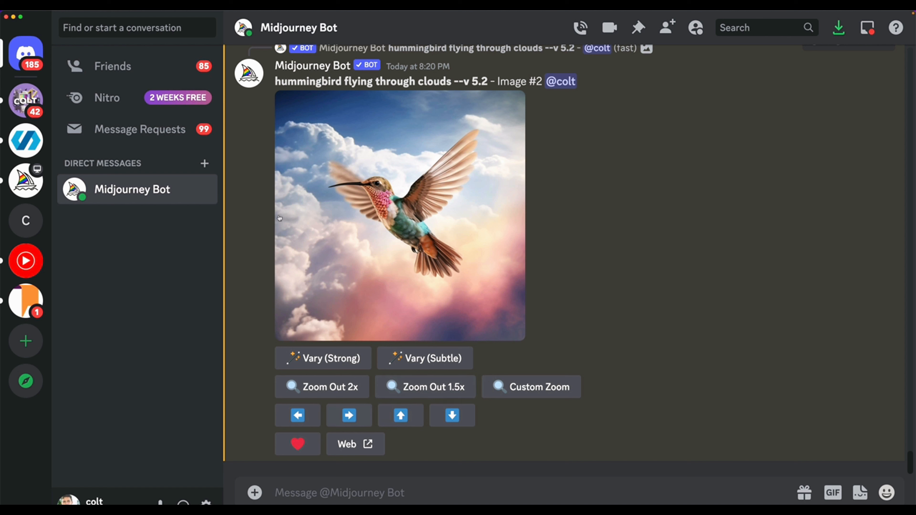
pyautogui.click(293, 388)
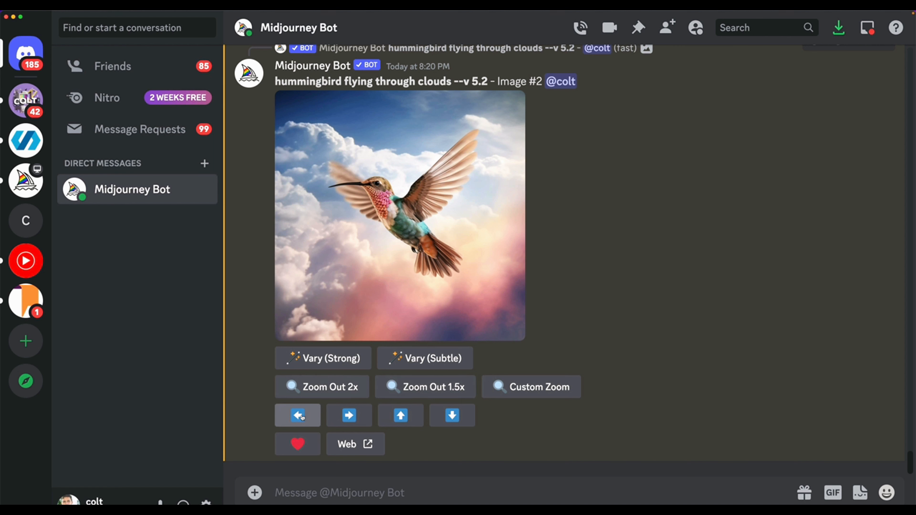
pyautogui.click(302, 418)
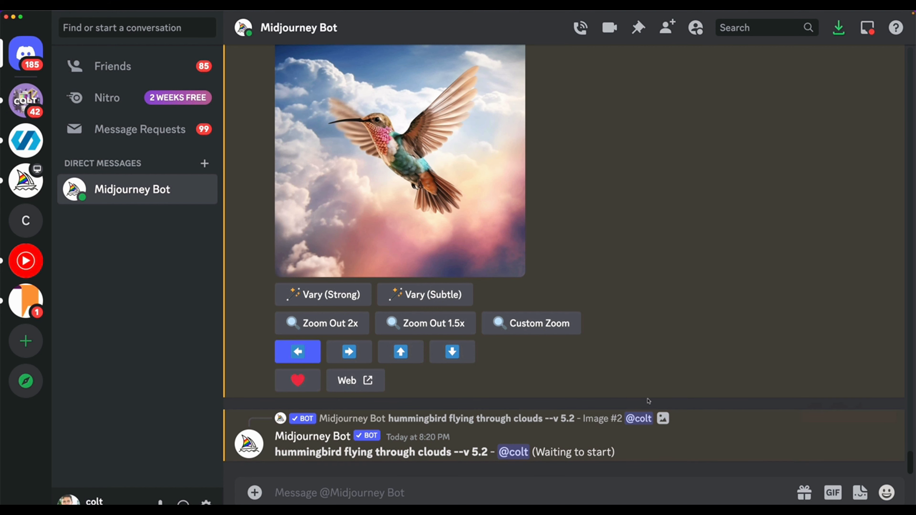
# Upscale the fourth image of the Incan cityscape grid after viewing the grid enlarged, and pan the upscaled image downward.
pyautogui.scroll(15, 613, 294)
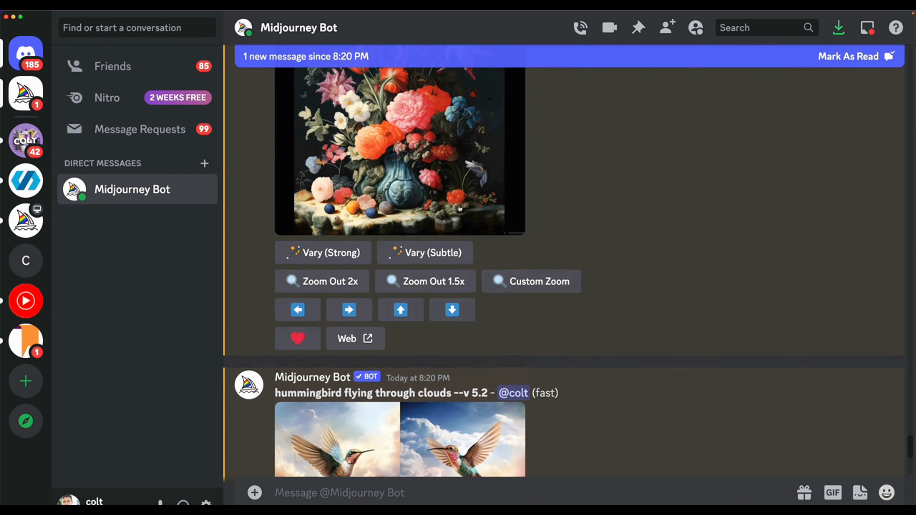
pyautogui.scroll(-5, 460, 209)
pyautogui.click(402, 263)
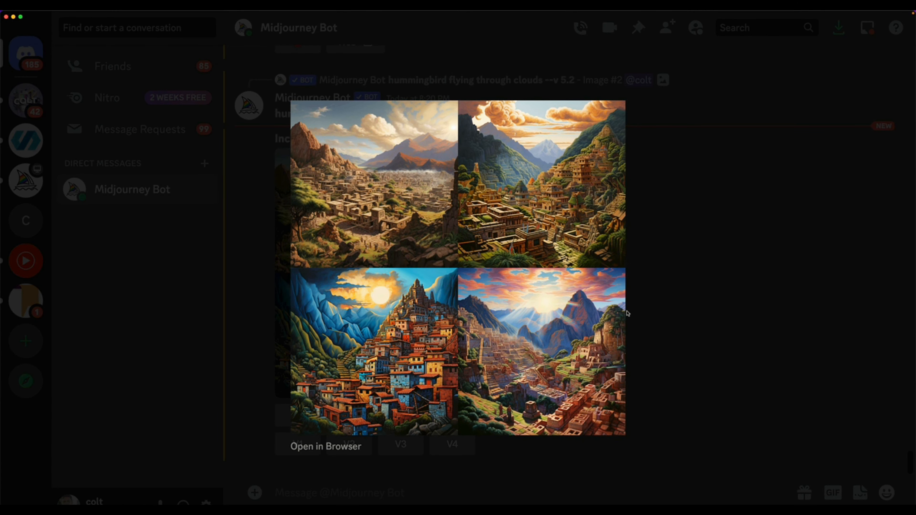
pyautogui.click(699, 400)
pyautogui.click(452, 415)
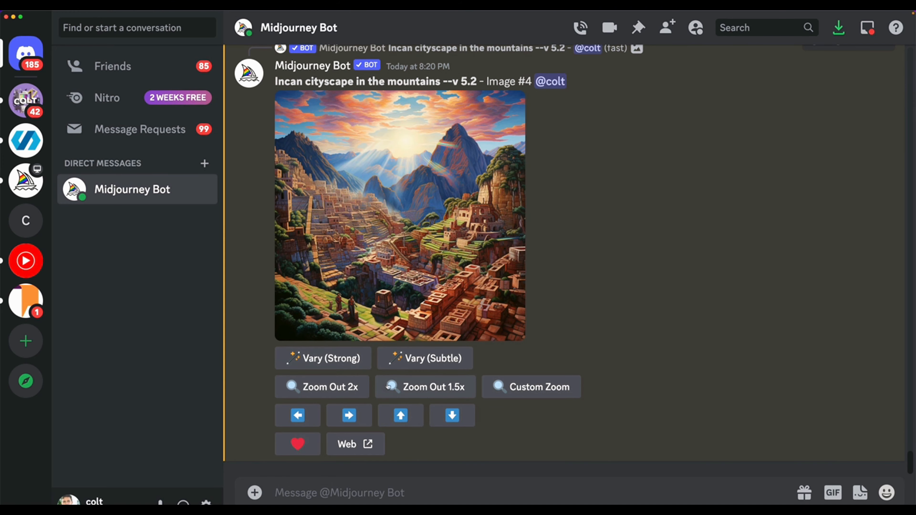
pyautogui.click(453, 416)
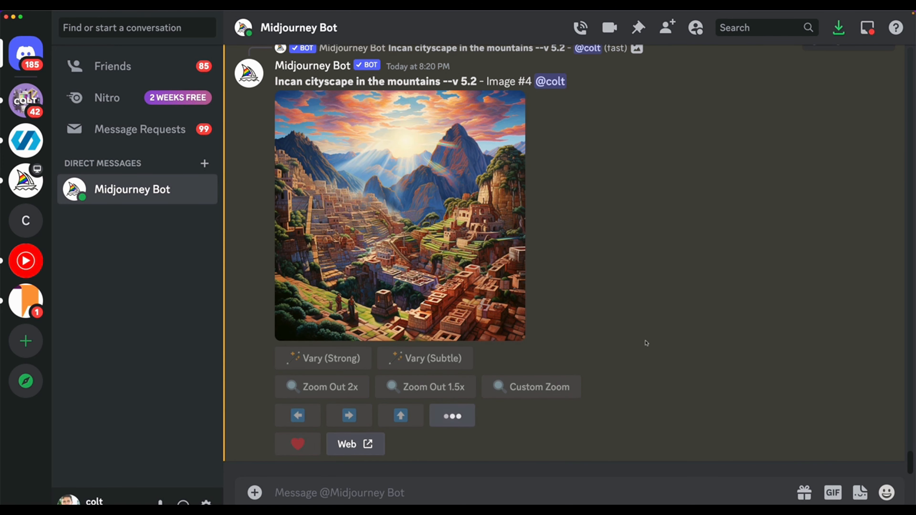
# Check the progress of both pan jobs in the chat and upscale the second image of the pan-left hummingbird grid.
pyautogui.scroll(15, 646, 343)
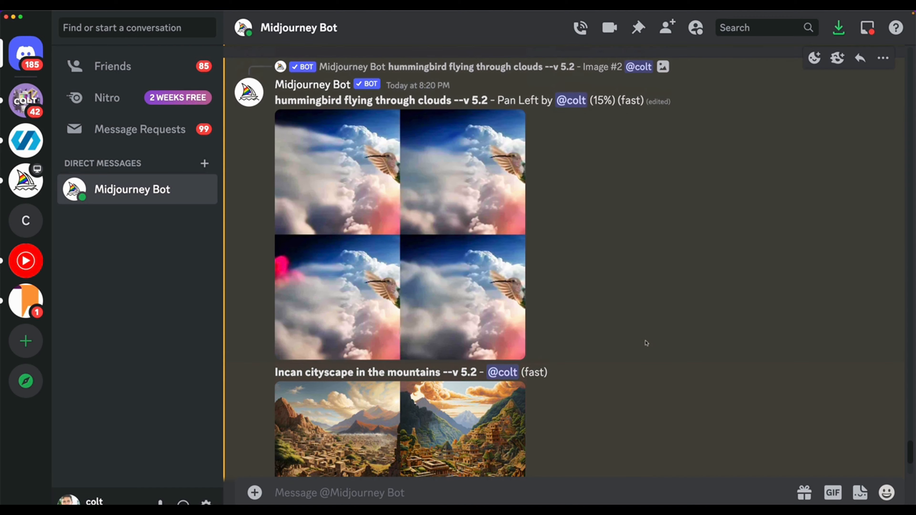
pyautogui.scroll(2, 597, 291)
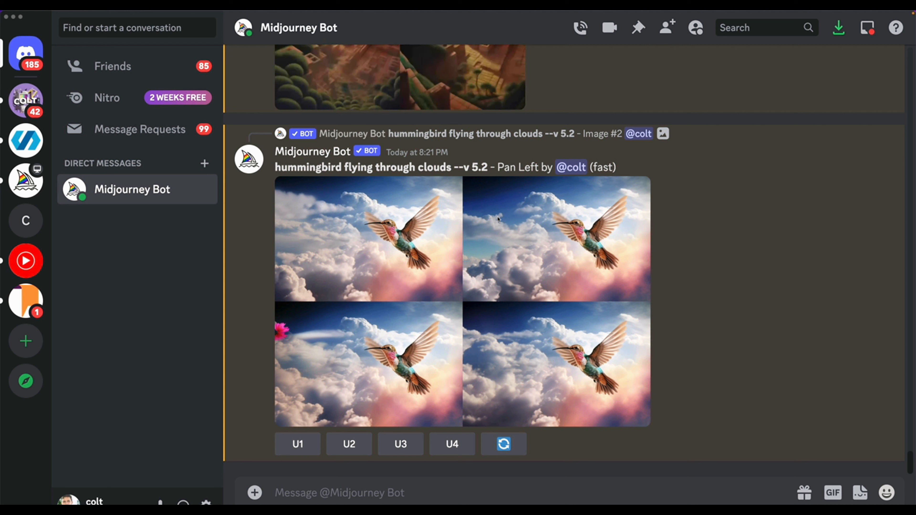
pyautogui.scroll(10, 498, 218)
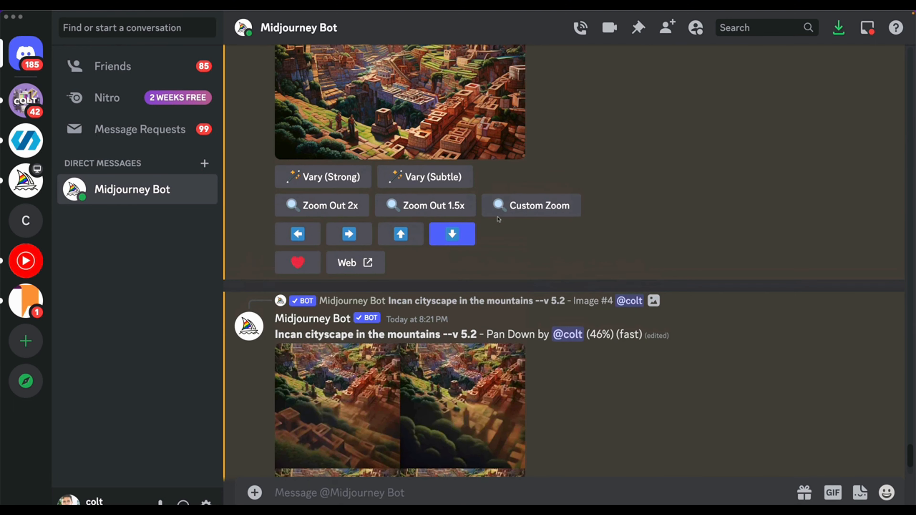
pyautogui.scroll(1, 598, 278)
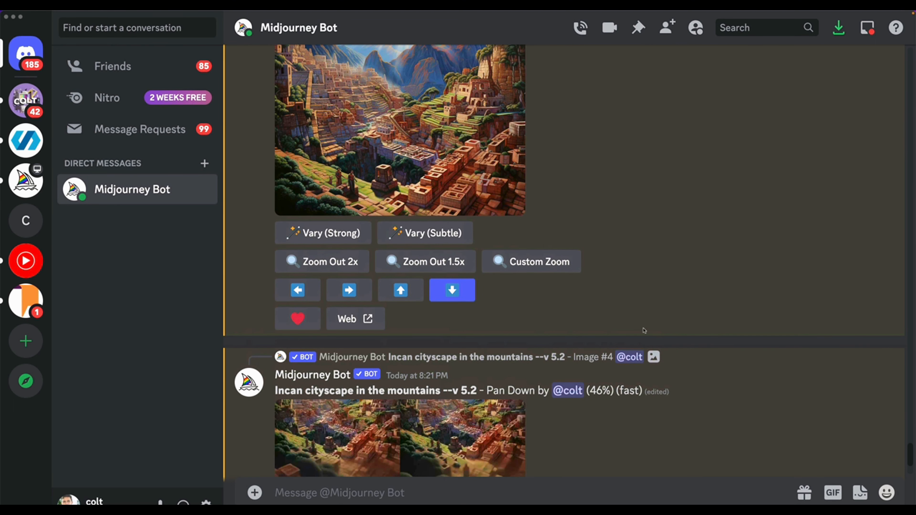
pyautogui.scroll(3, 669, 231)
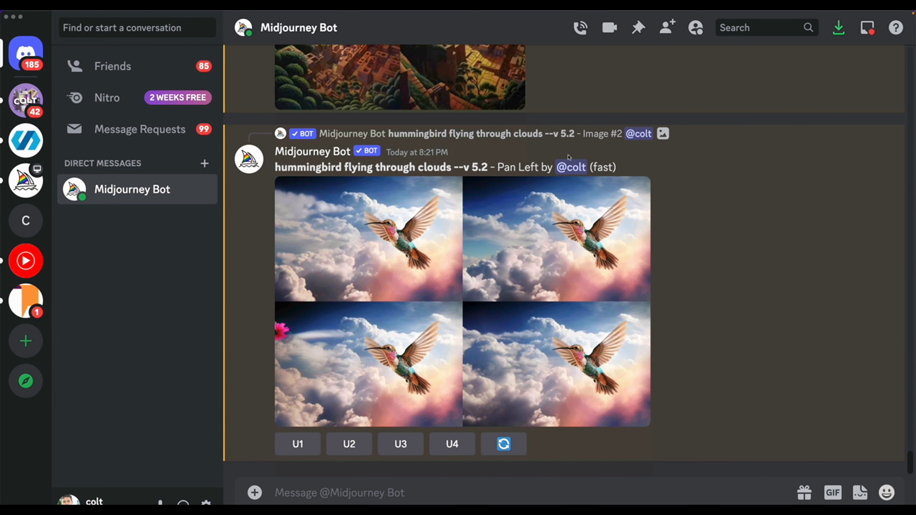
pyautogui.scroll(8, 598, 321)
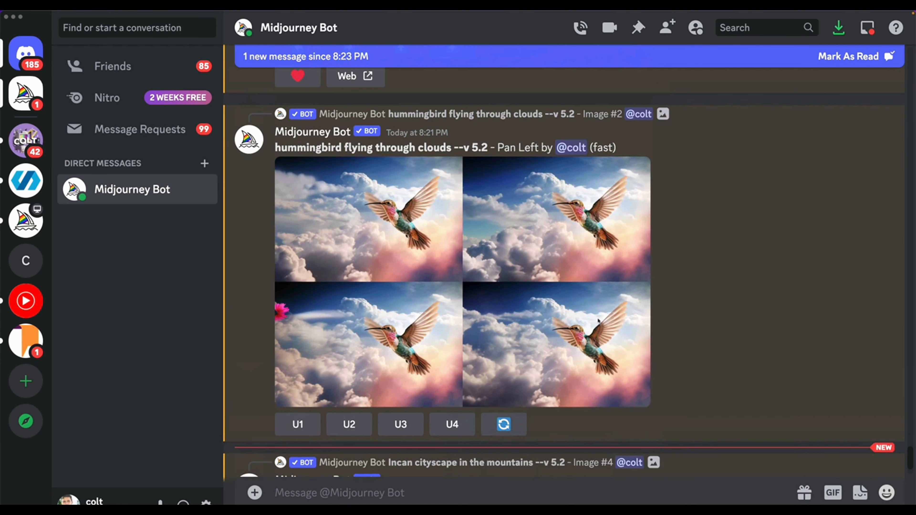
pyautogui.scroll(1, 598, 320)
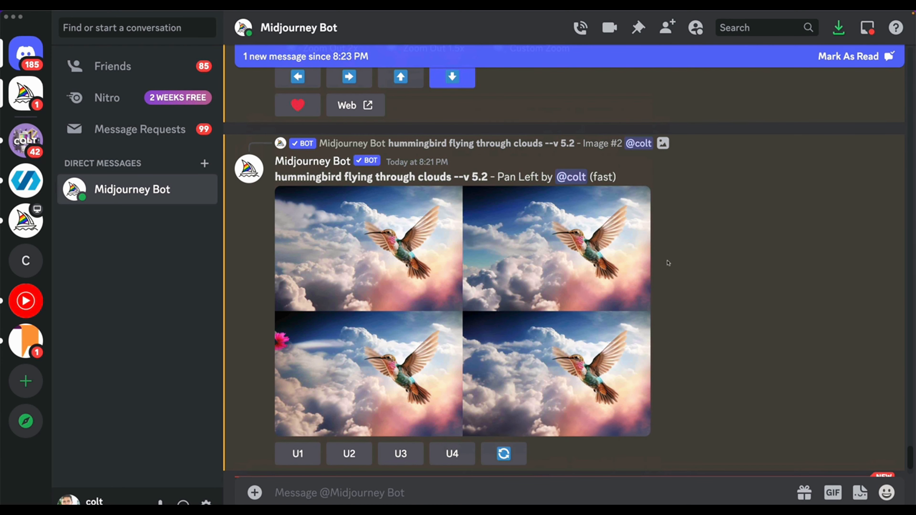
pyautogui.scroll(-2, 668, 263)
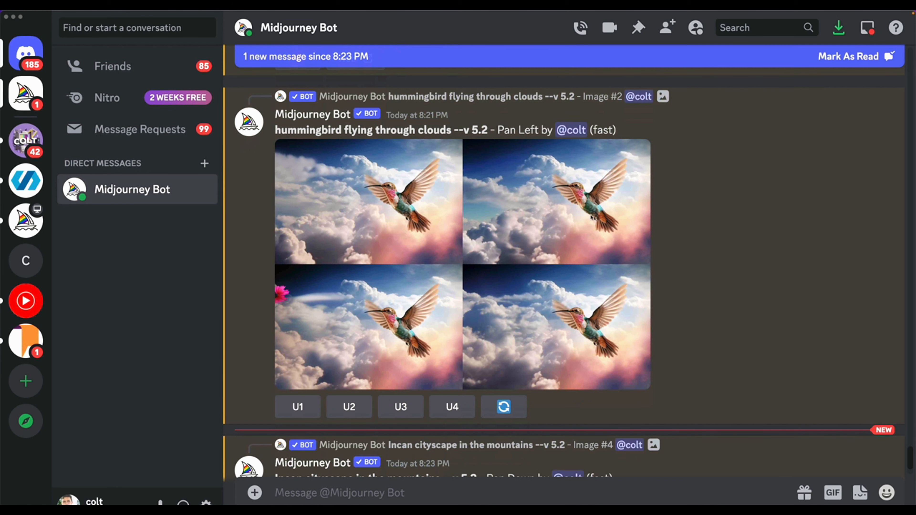
pyautogui.click(350, 413)
pyautogui.click(349, 413)
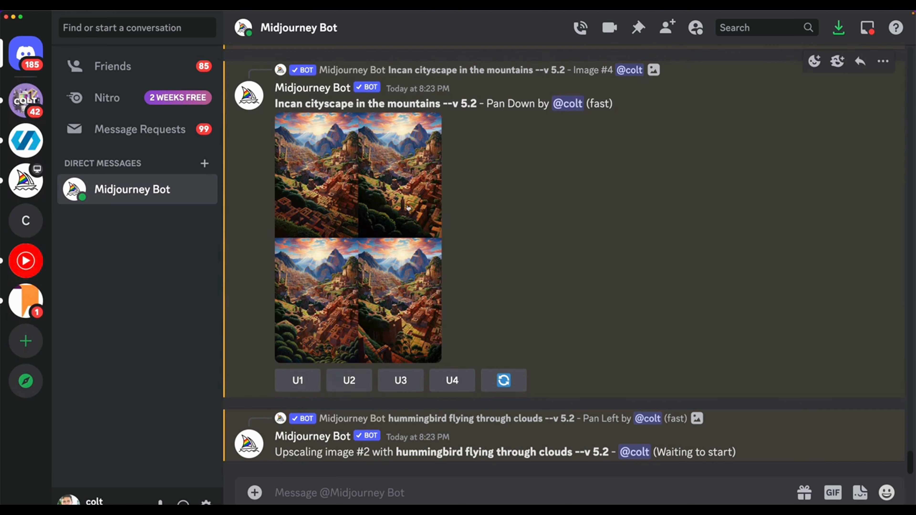
# View the pan-down Incan cityscape grid enlarged and upscale its third image.
pyautogui.click(408, 208)
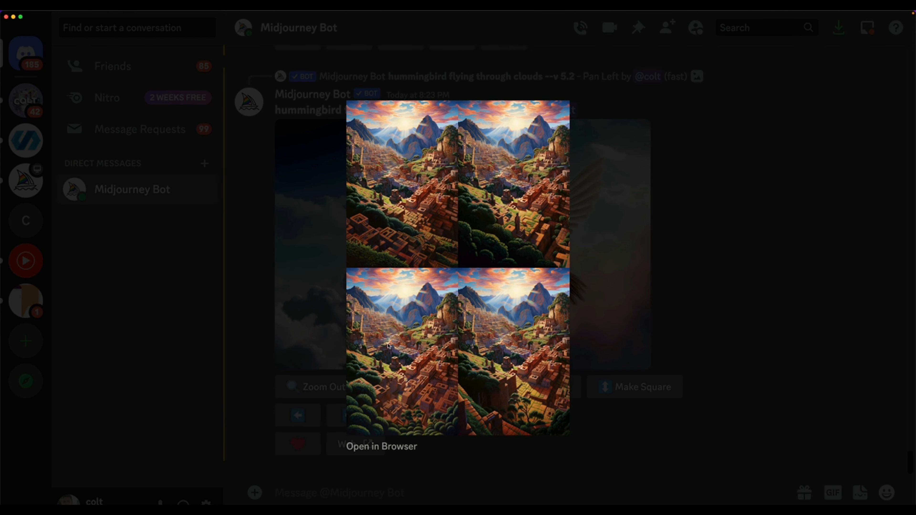
pyautogui.click(703, 354)
pyautogui.scroll(8, 704, 353)
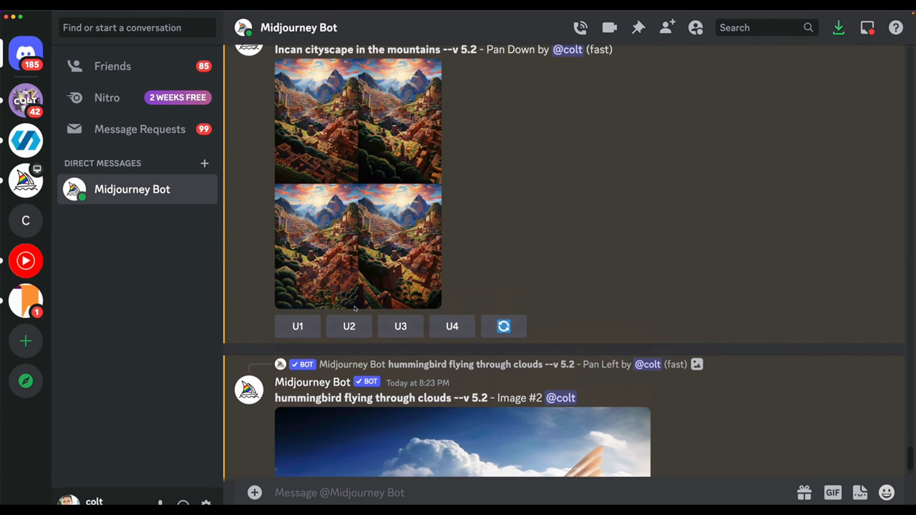
pyautogui.click(395, 326)
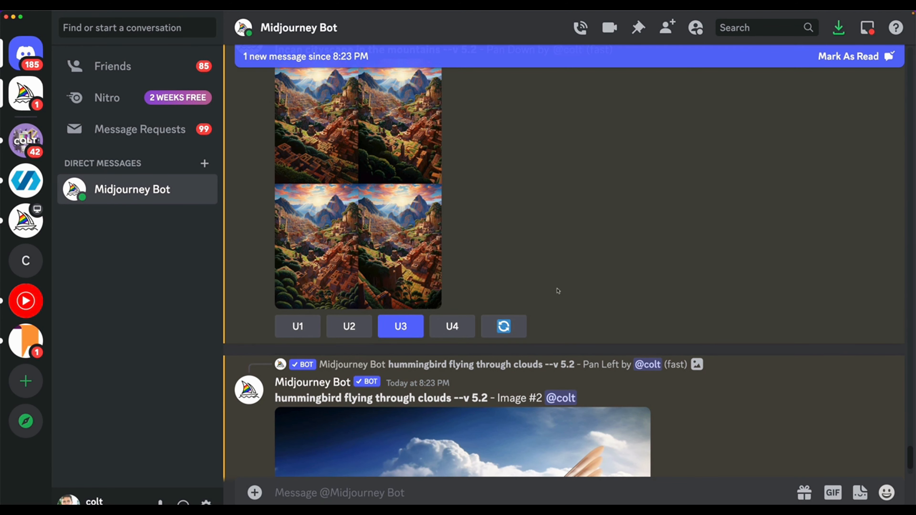
# Open the upscaled pan-left hummingbird image on the Midjourney website and examine its pixel width and height.
pyautogui.scroll(-10, 558, 290)
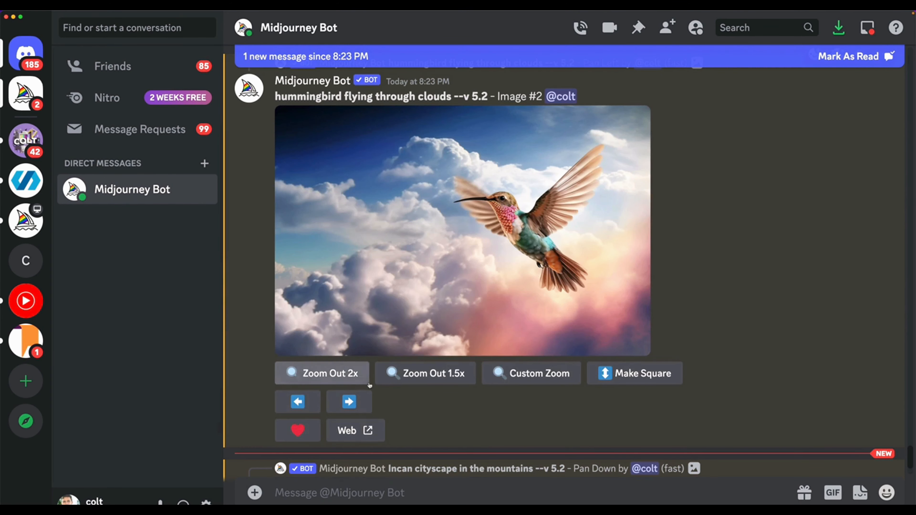
pyautogui.click(355, 430)
pyautogui.click(601, 355)
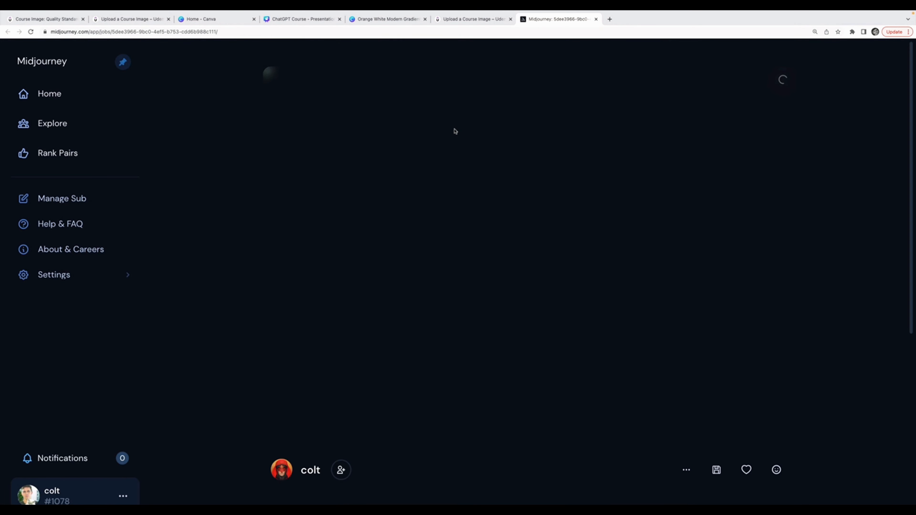
pyautogui.scroll(-5, 487, 247)
pyautogui.scroll(5, 359, 333)
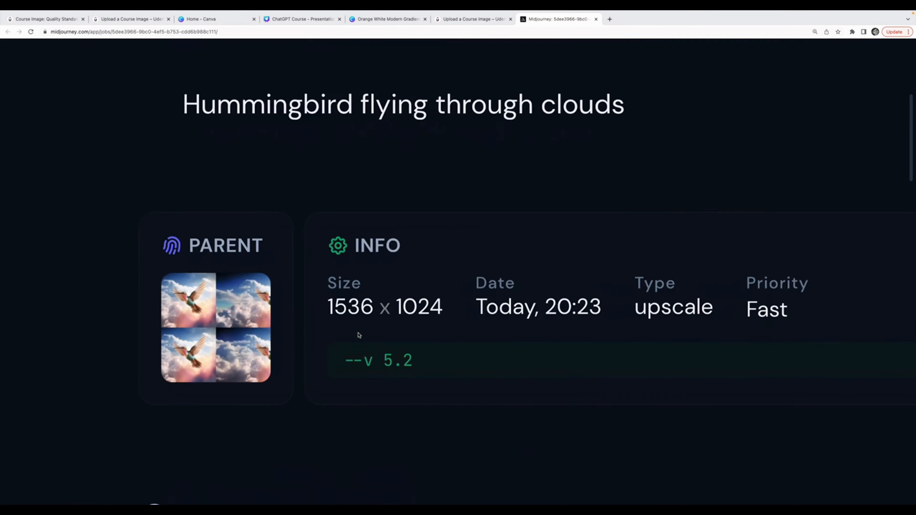
pyautogui.doubleClick(373, 304)
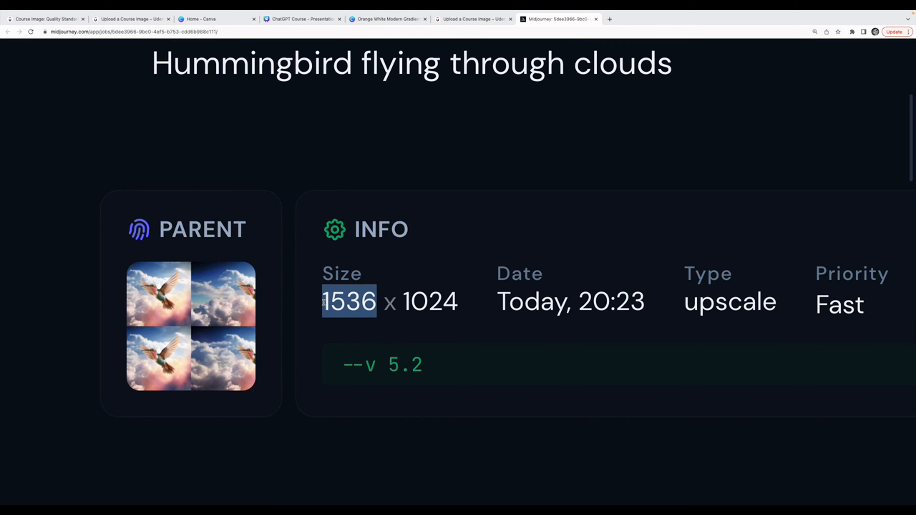
pyautogui.doubleClick(401, 304)
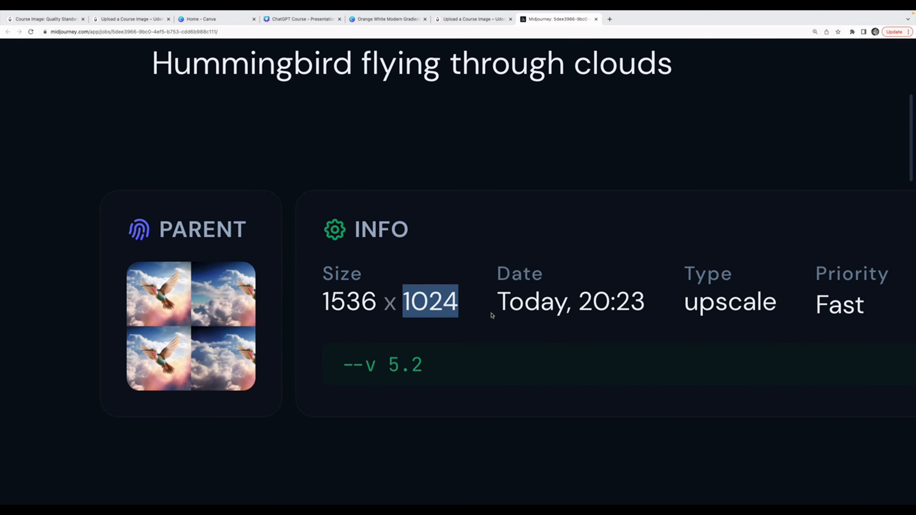
pyautogui.click(492, 315)
pyautogui.scroll(-5, 492, 315)
pyautogui.scroll(5, 493, 311)
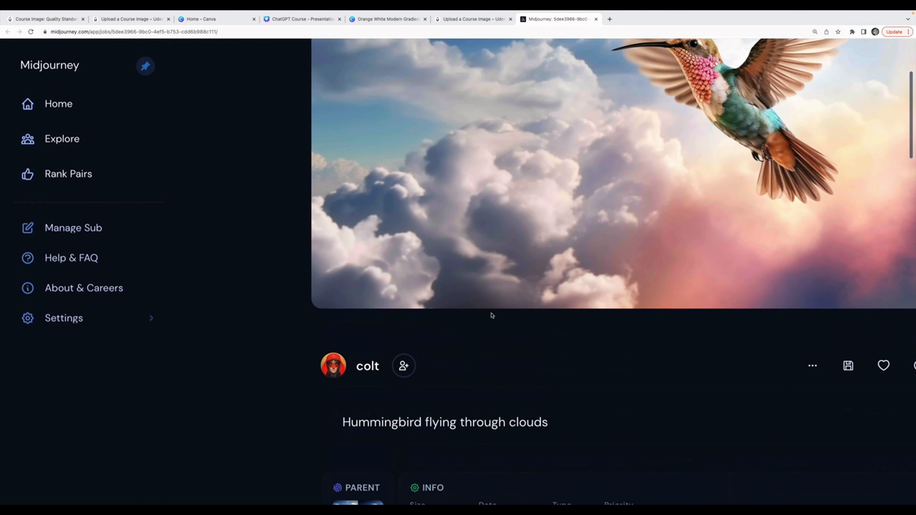
pyautogui.scroll(1, 548, 263)
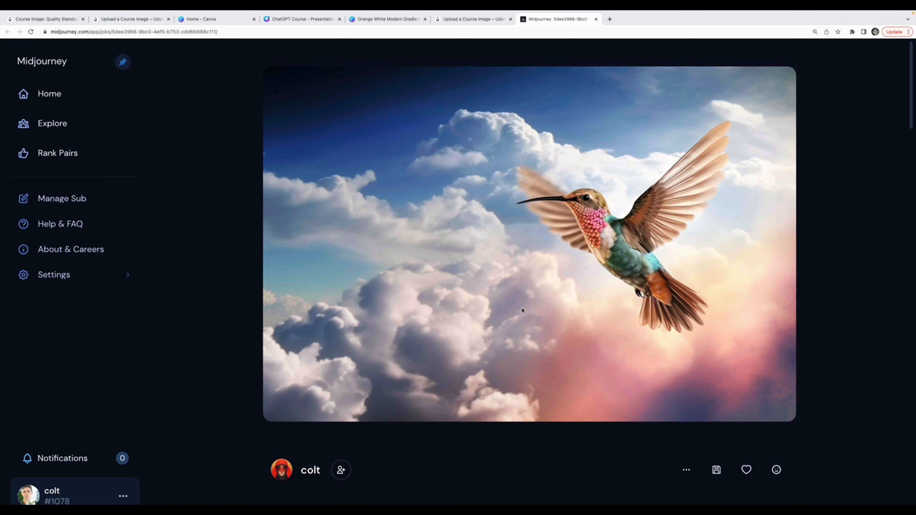
# Return to Discord, pan the upscaled hummingbird image left again, and pan the upscaled Incan cityscape image further down.
pyautogui.hotkey('ctrl', 'Left')
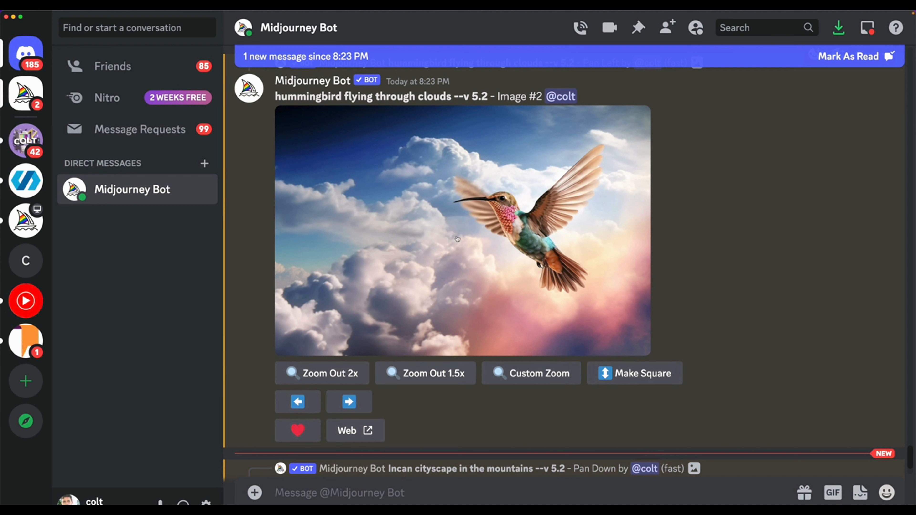
pyautogui.click(306, 405)
pyautogui.scroll(-10, 508, 411)
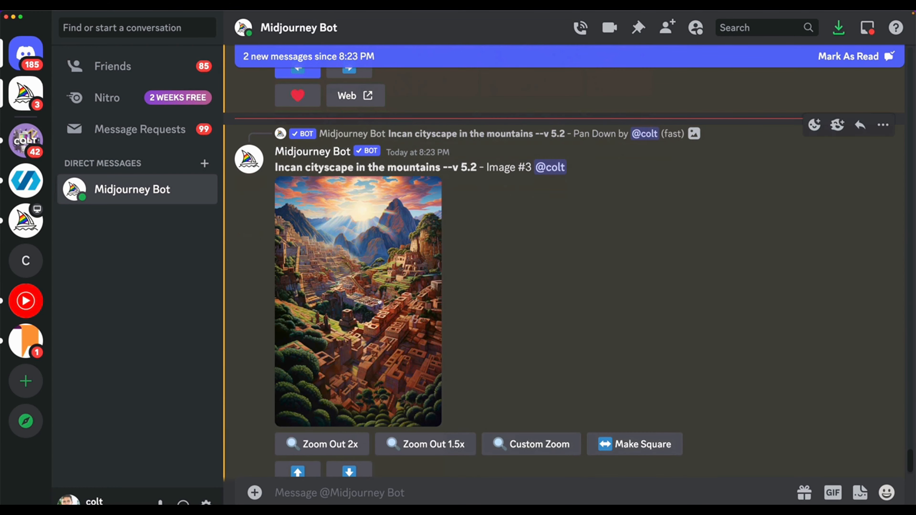
pyautogui.click(383, 230)
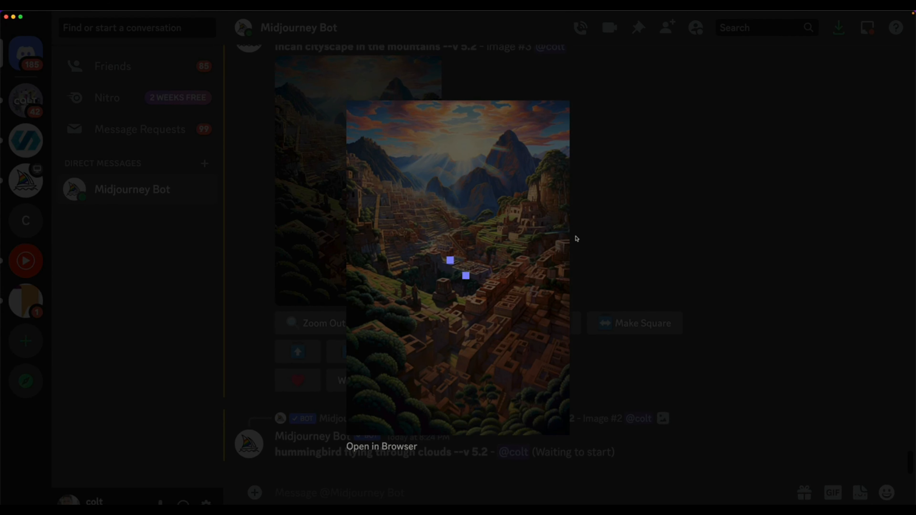
pyautogui.click(662, 251)
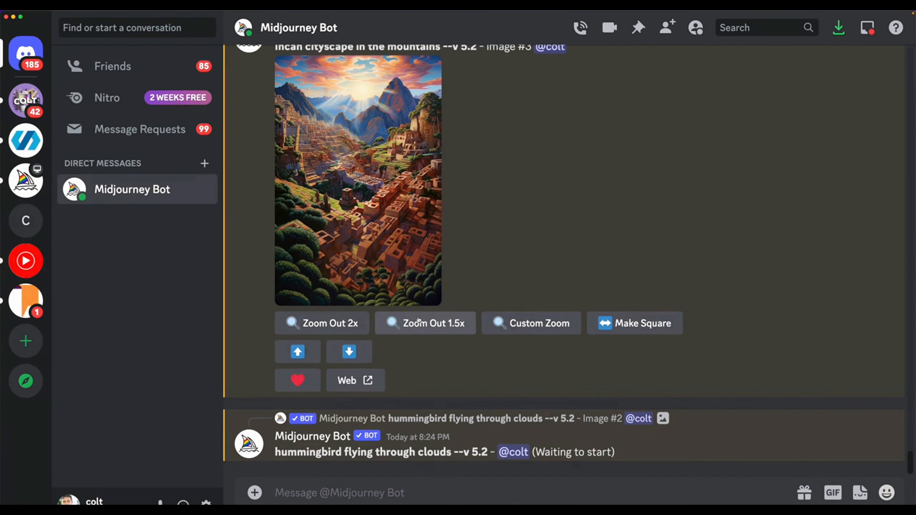
pyautogui.click(350, 360)
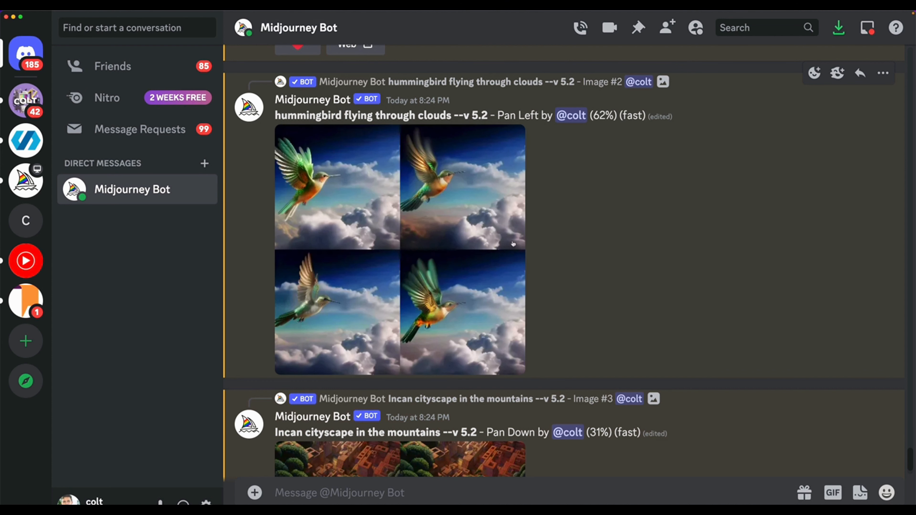
# View the second pan-left grid with two hummingbirds enlarged and upscale its first image.
pyautogui.scroll(1, 512, 245)
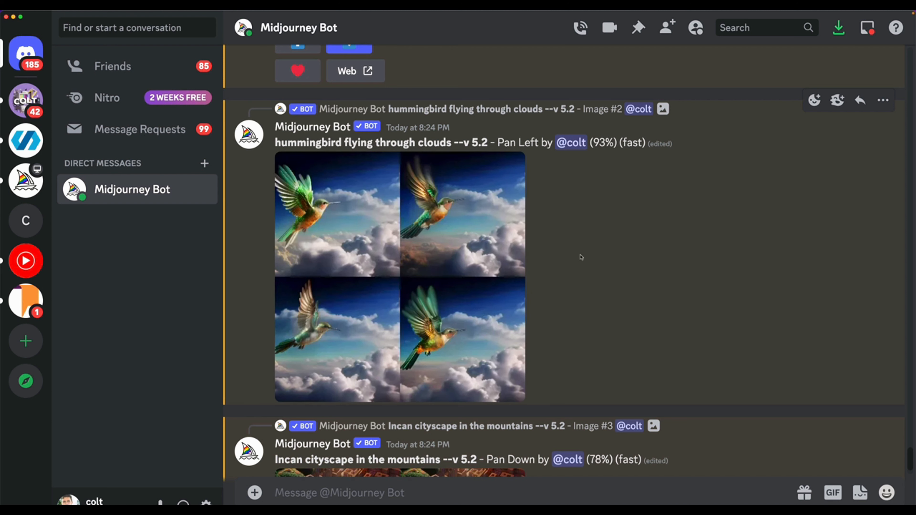
pyautogui.scroll(-3, 581, 257)
pyautogui.scroll(-4, 581, 257)
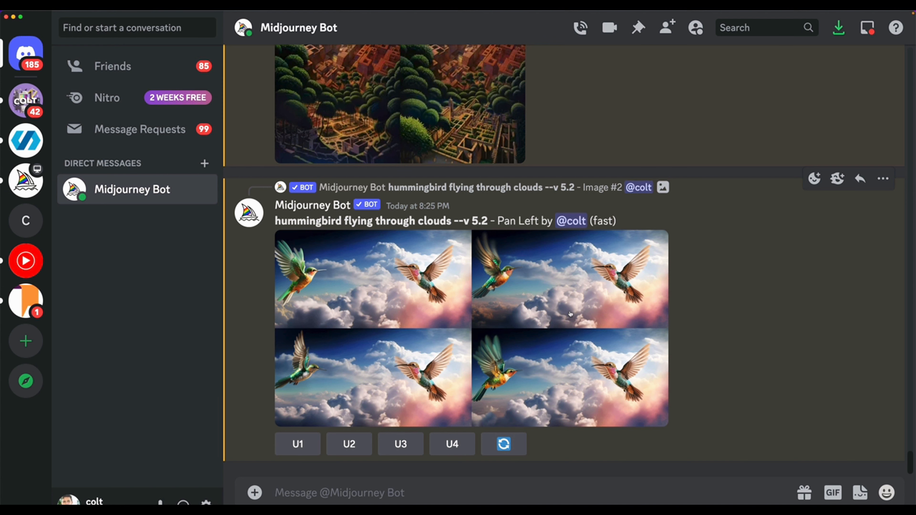
pyautogui.scroll(5, 566, 296)
pyautogui.click(552, 275)
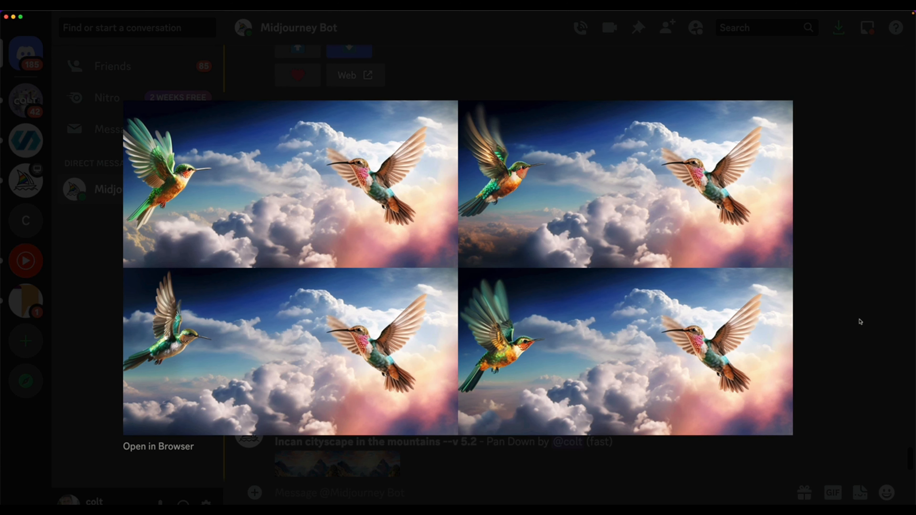
pyautogui.click(813, 221)
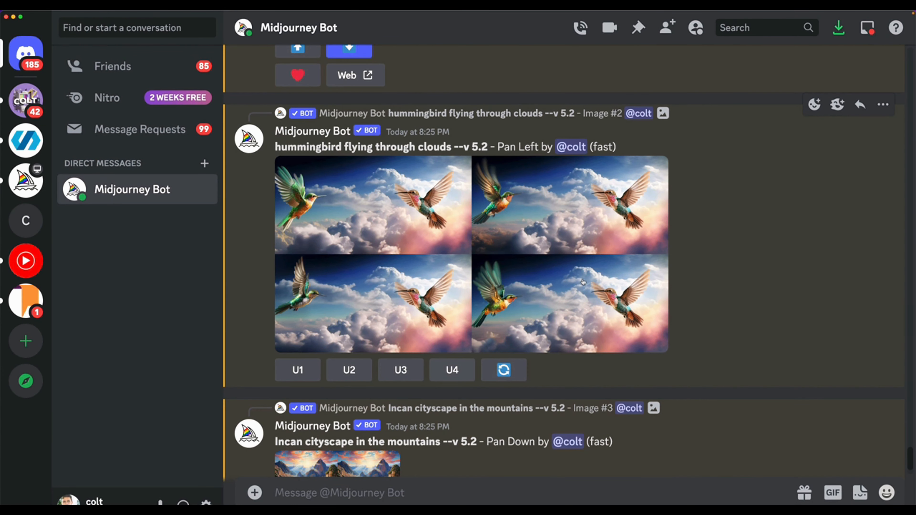
pyautogui.click(515, 246)
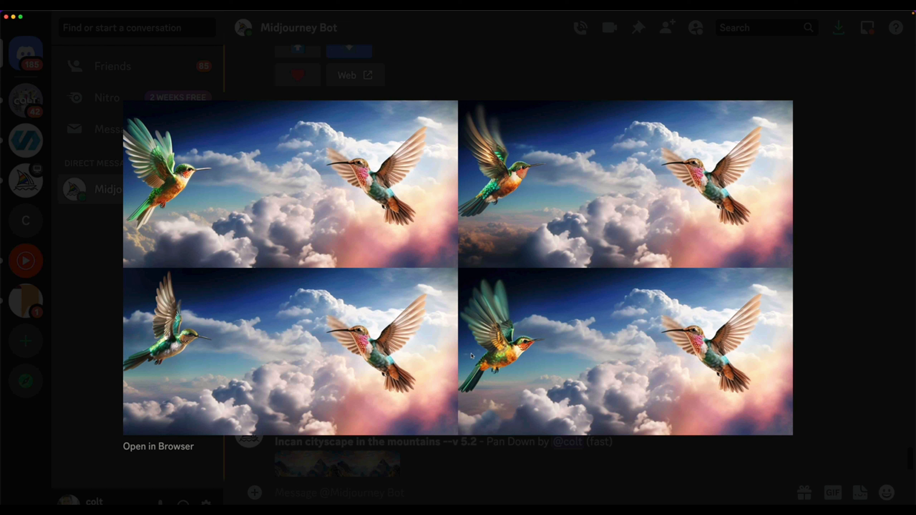
pyautogui.click(806, 208)
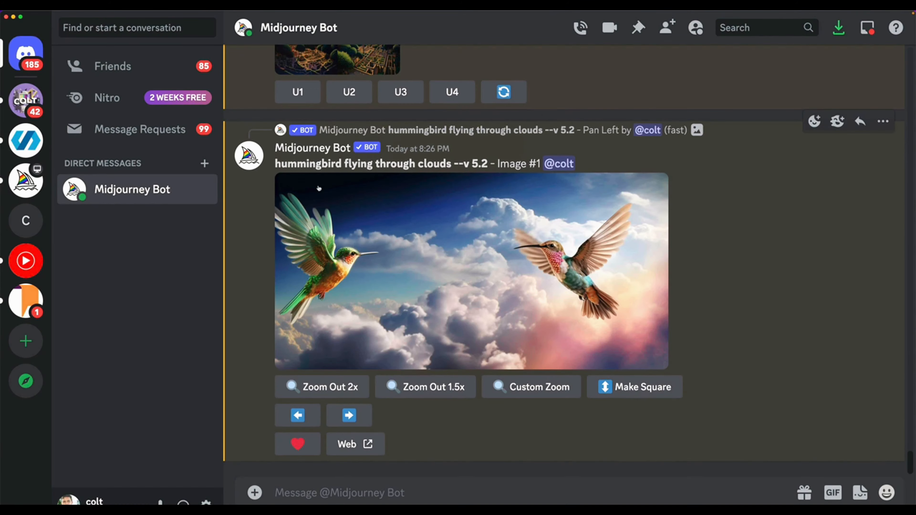
# View the second pan-down Incan cityscape grid enlarged and upscale its fourth image.
pyautogui.scroll(5, 325, 181)
pyautogui.click(333, 167)
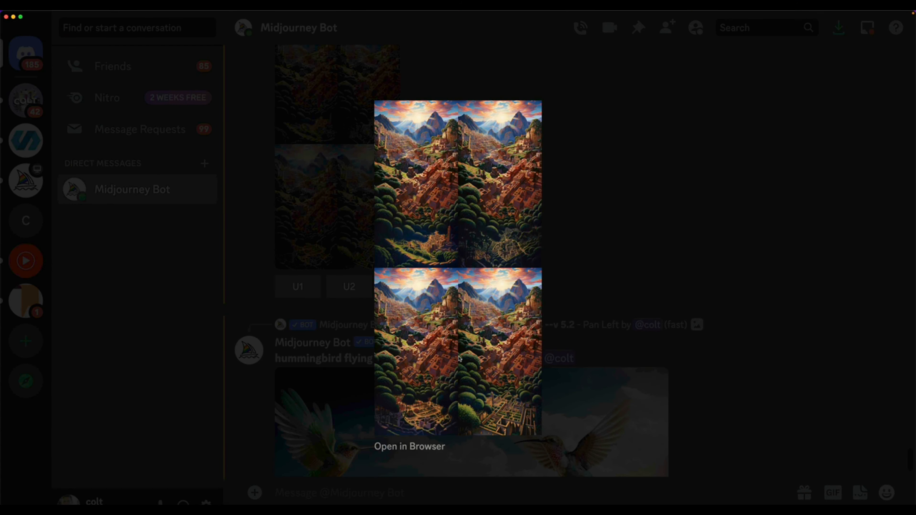
pyautogui.click(642, 282)
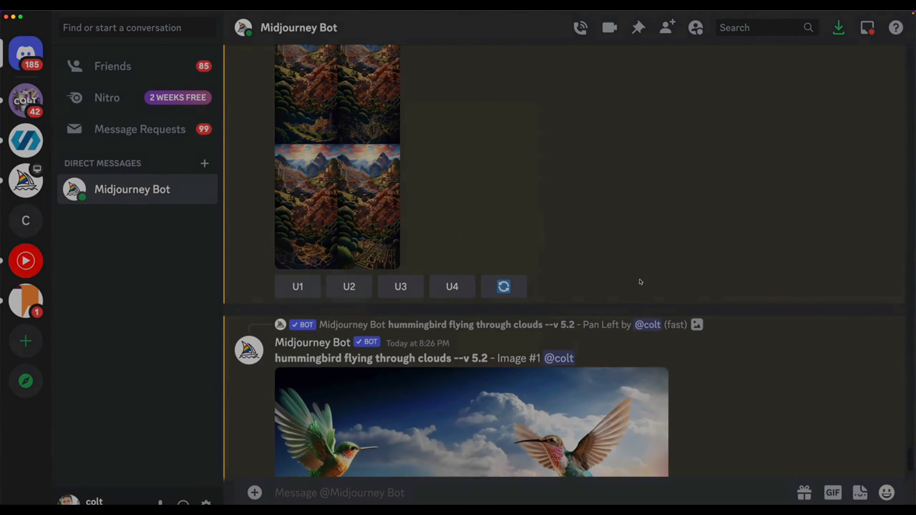
pyautogui.click(452, 287)
# Open the upscaled image of the two hummingbirds on the Midjourney website and examine its pixel size.
pyautogui.scroll(-5, 609, 322)
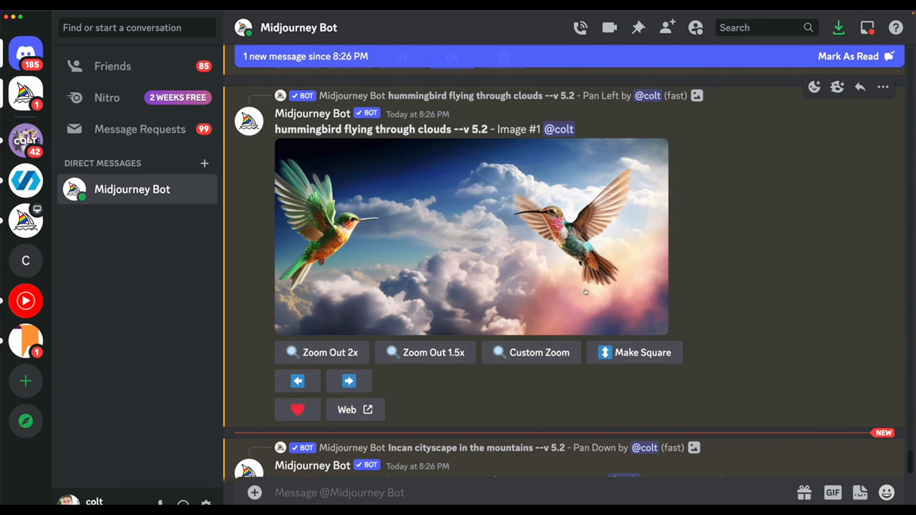
pyautogui.click(351, 409)
pyautogui.click(600, 351)
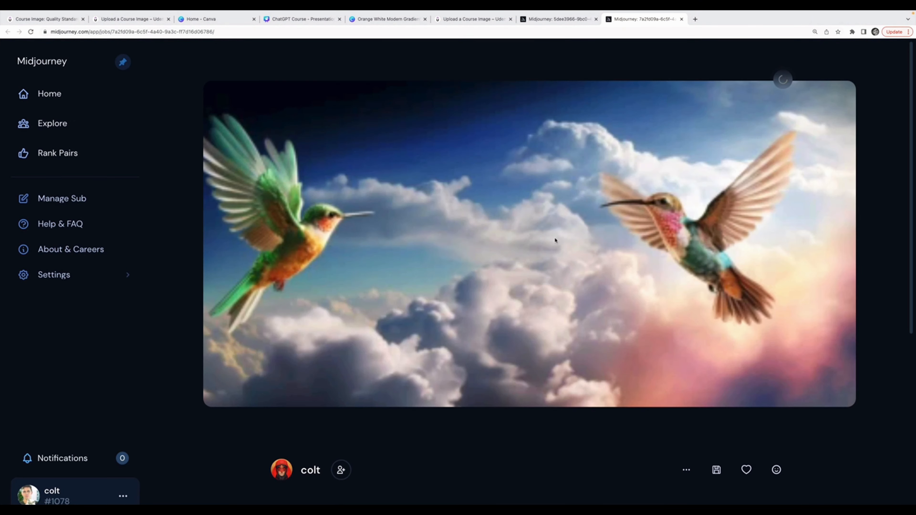
pyautogui.scroll(-5, 578, 304)
pyautogui.moveTo(346, 401); pyautogui.dragTo(389, 403)
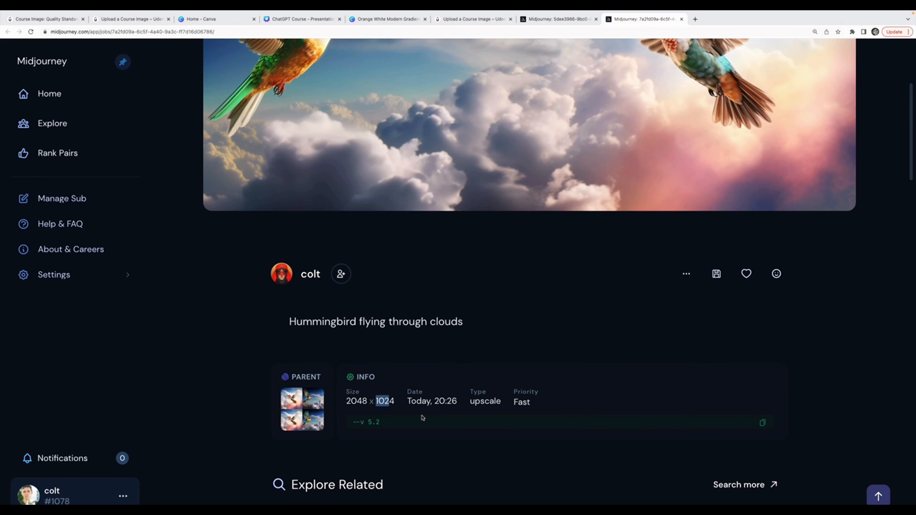
# Return to Discord and view the second upscaled pan-down image of the Incan cityscape enlarged.
pyautogui.scroll(5, 422, 417)
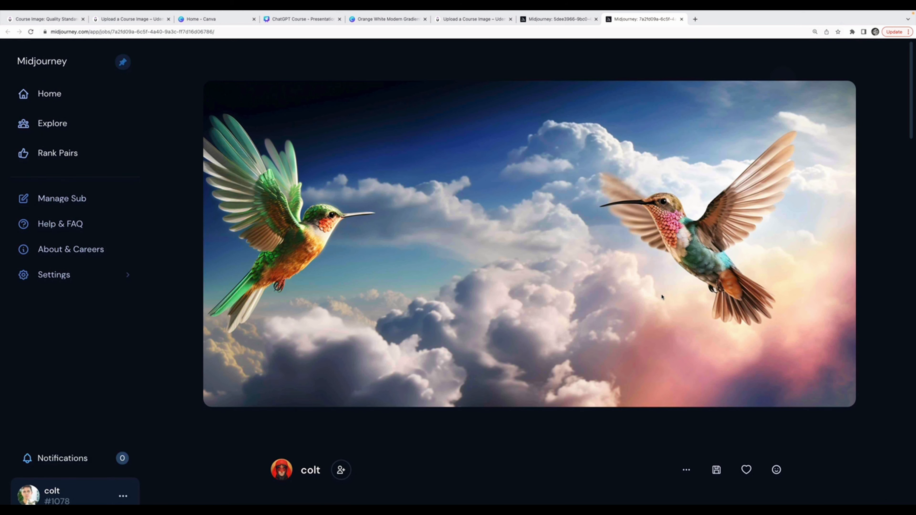
pyautogui.hotkey('ctrl', 'Left')
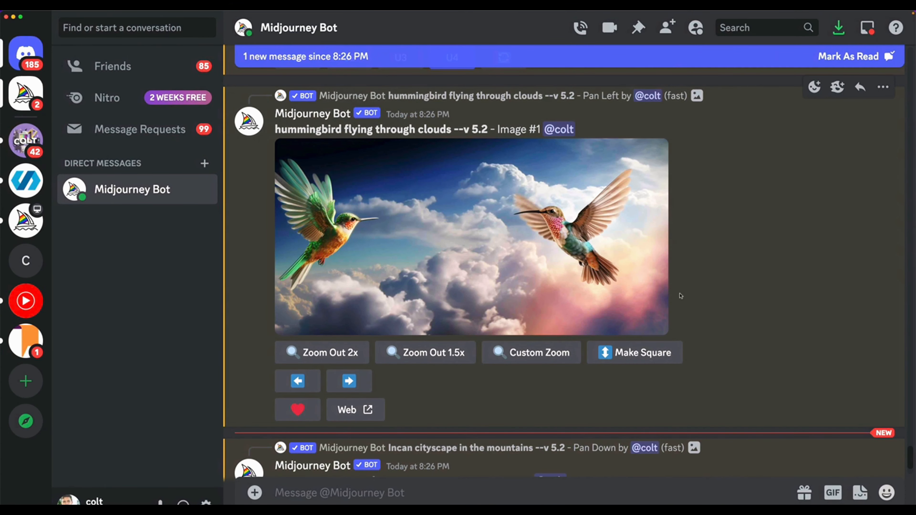
pyautogui.scroll(-10, 680, 296)
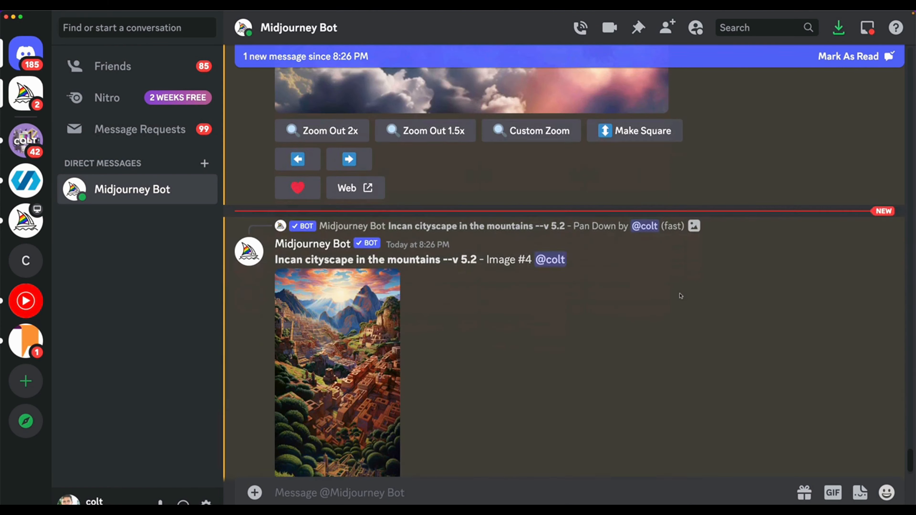
pyautogui.click(385, 241)
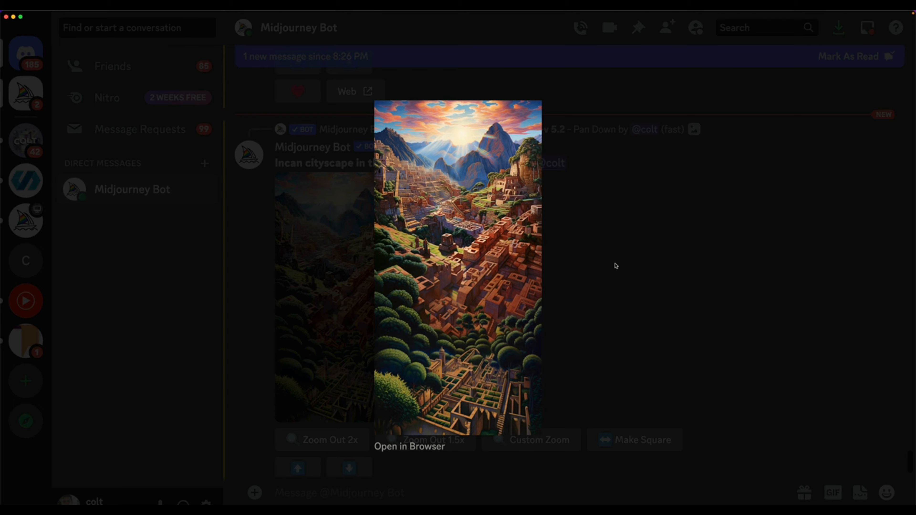
pyautogui.click(615, 265)
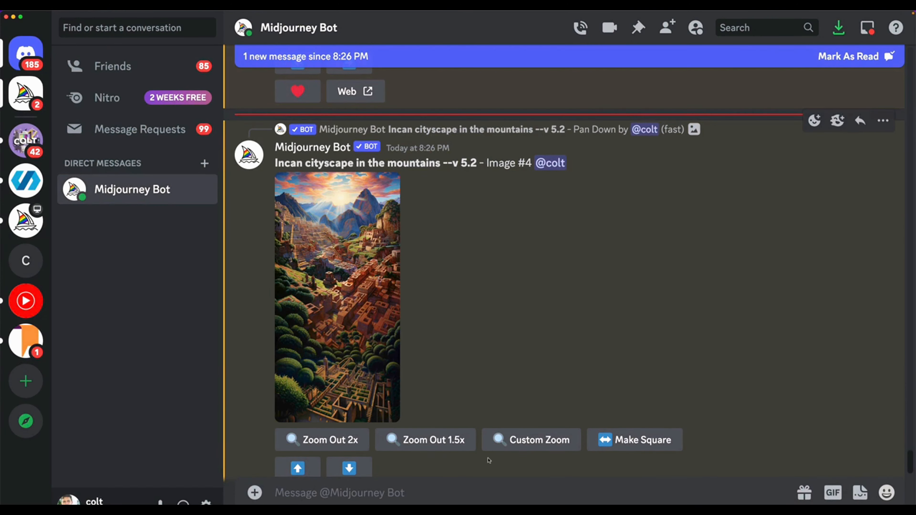
# Open the upscaled Incan cityscape image on the Midjourney website and examine its pixel size.
pyautogui.scroll(-2, 490, 461)
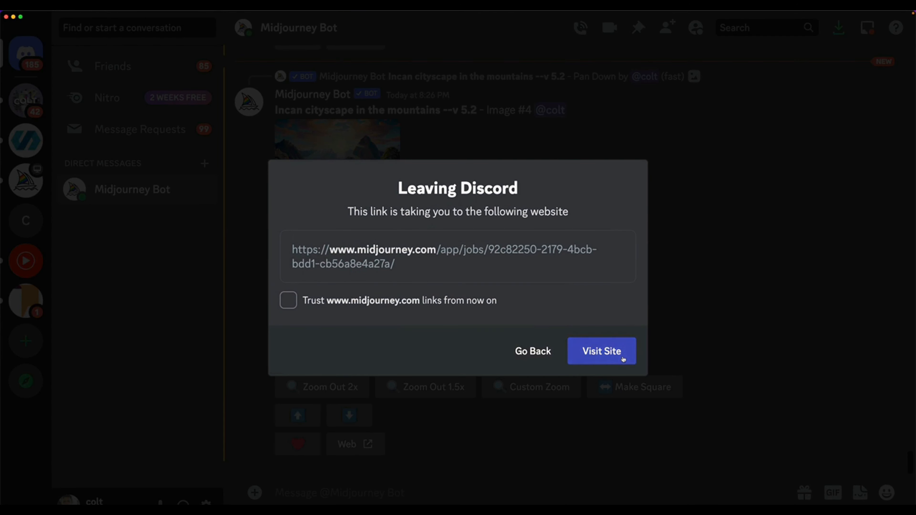
pyautogui.click(593, 349)
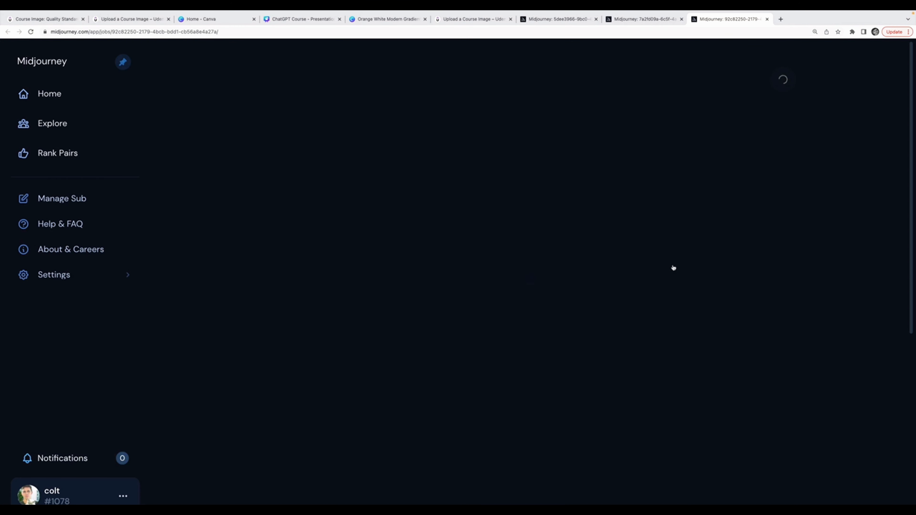
pyautogui.scroll(-5, 401, 466)
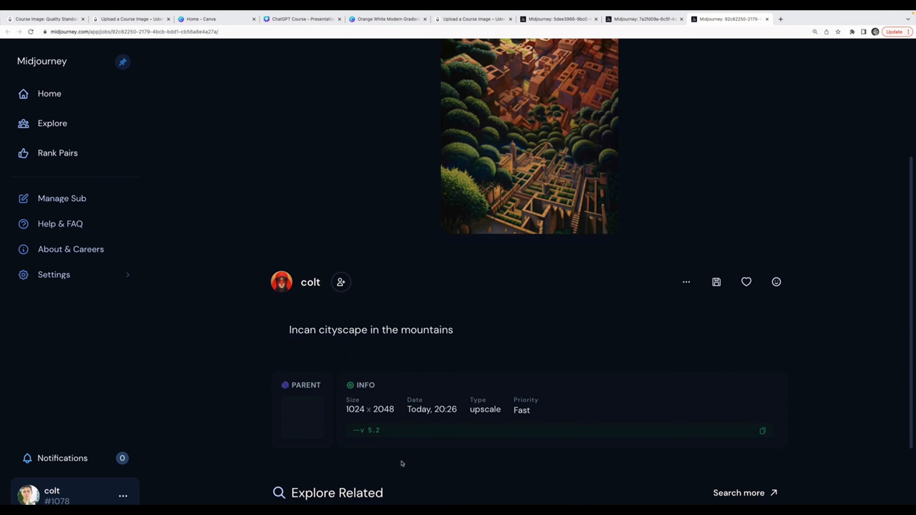
pyautogui.moveTo(372, 410); pyautogui.dragTo(388, 410)
pyautogui.scroll(5, 493, 364)
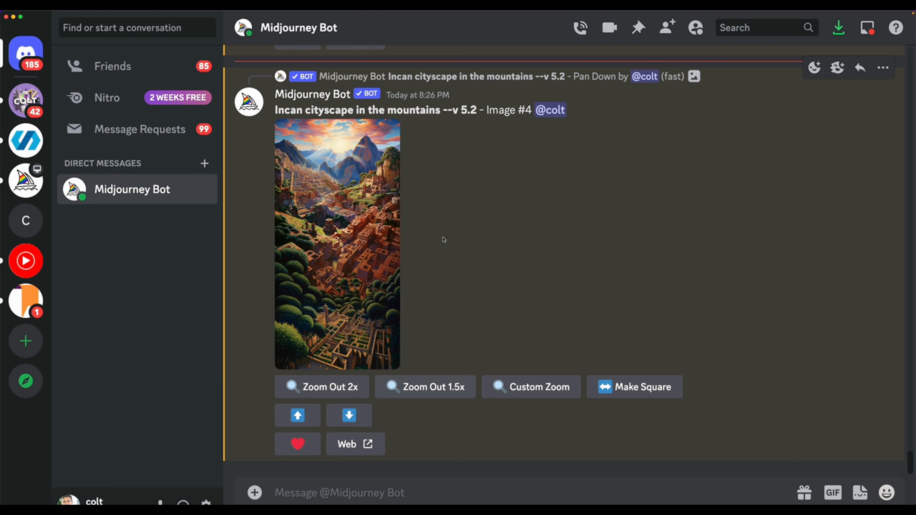
# Back in Discord, look over the panned hummingbird and Incan cityscape images once more.
pyautogui.scroll(3, 494, 245)
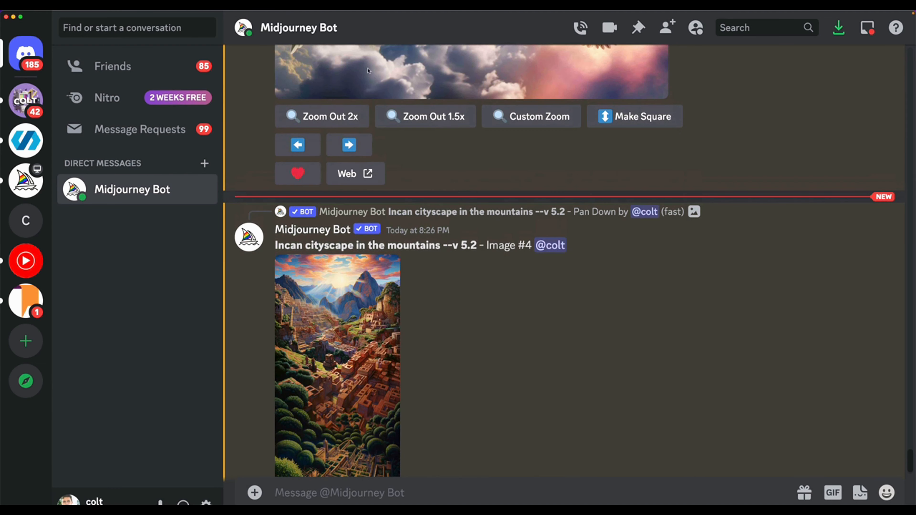
pyautogui.scroll(-3, 392, 99)
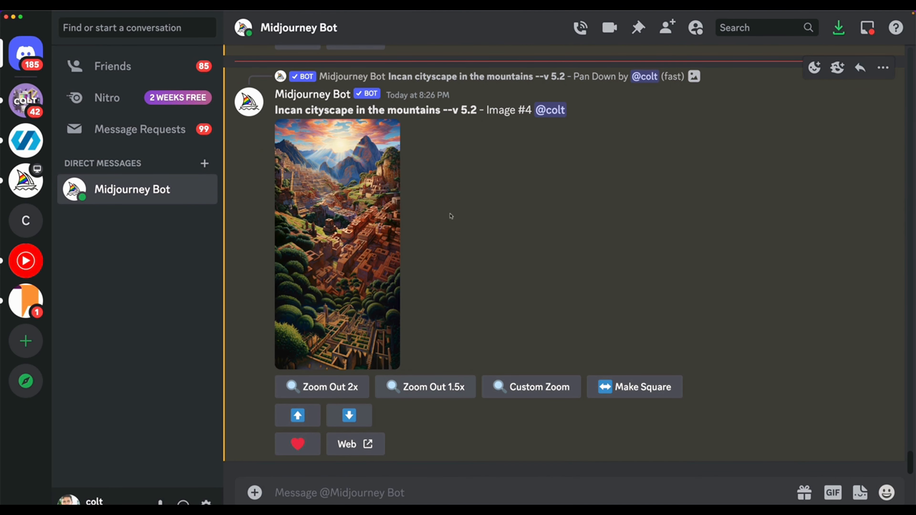
pyautogui.scroll(8, 450, 216)
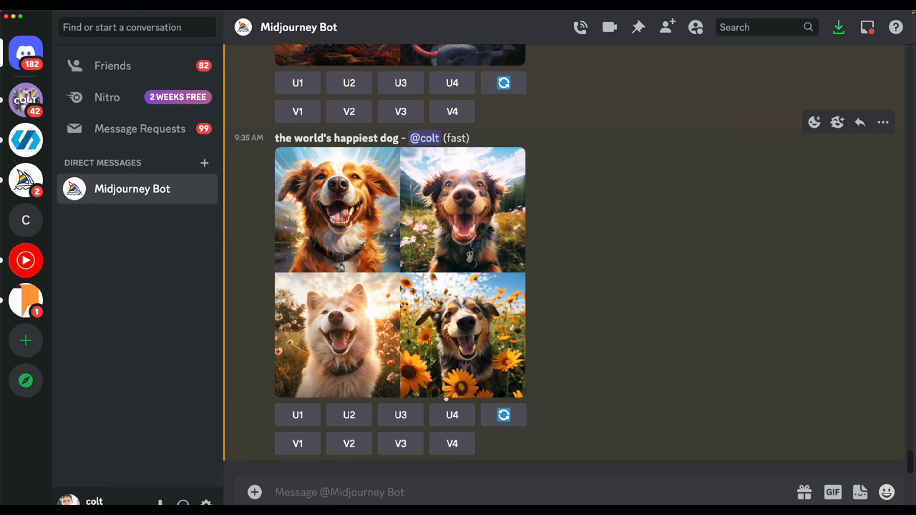
pyautogui.click(431, 501)
pyautogui.write('::')
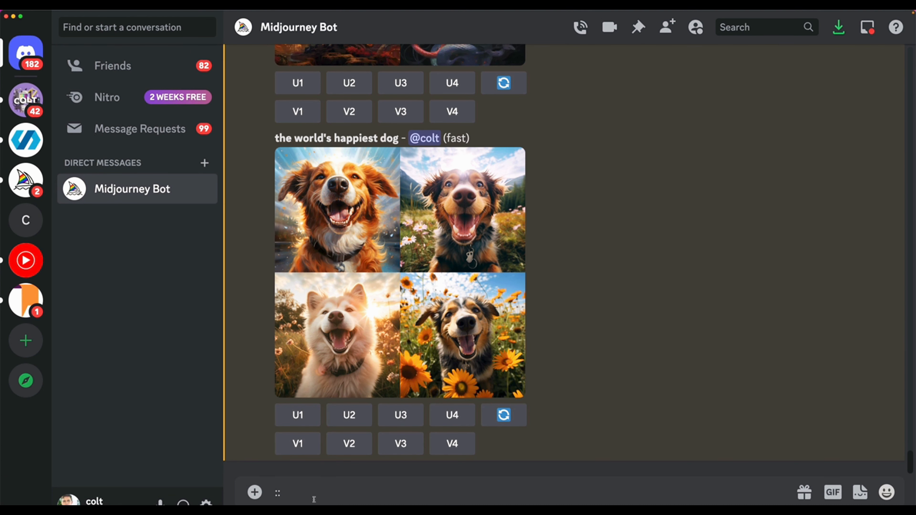
pyautogui.click(277, 492)
pyautogui.press('super+a')
pyautogui.press('BackSpace')
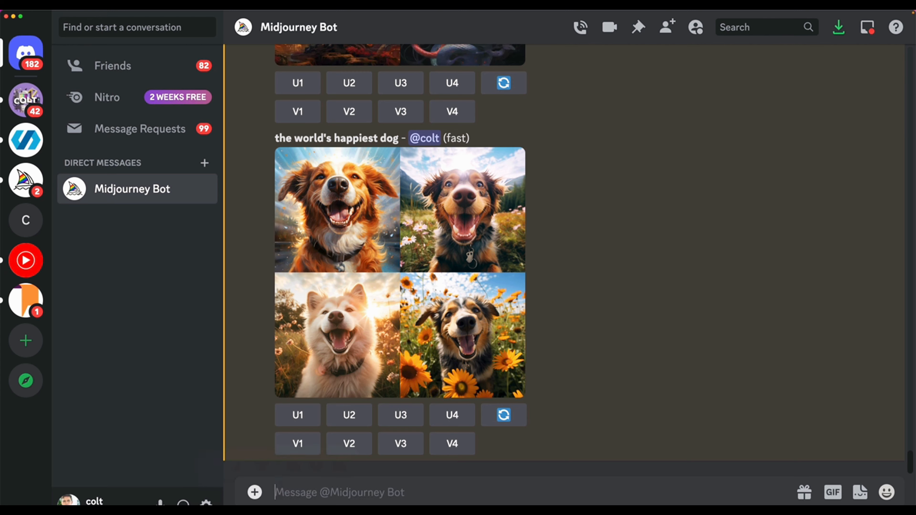
# Generate an image grid with the /imagine prompt "hot dog".
pyautogui.write('/ima')
pyautogui.press('Tab')
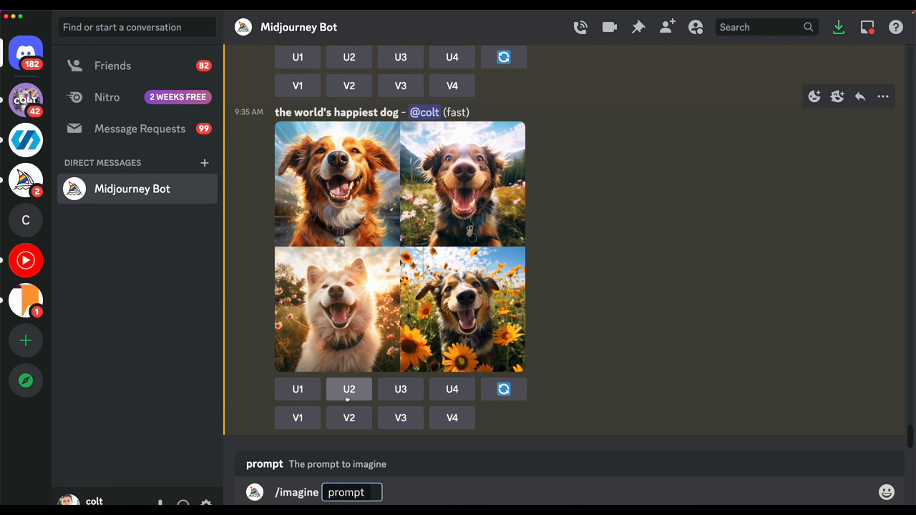
pyautogui.write('hot dog')
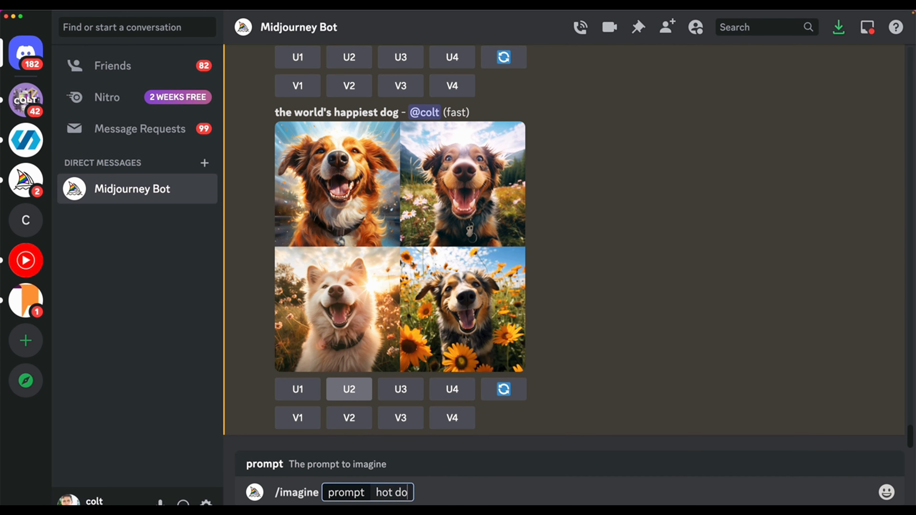
pyautogui.press('Return')
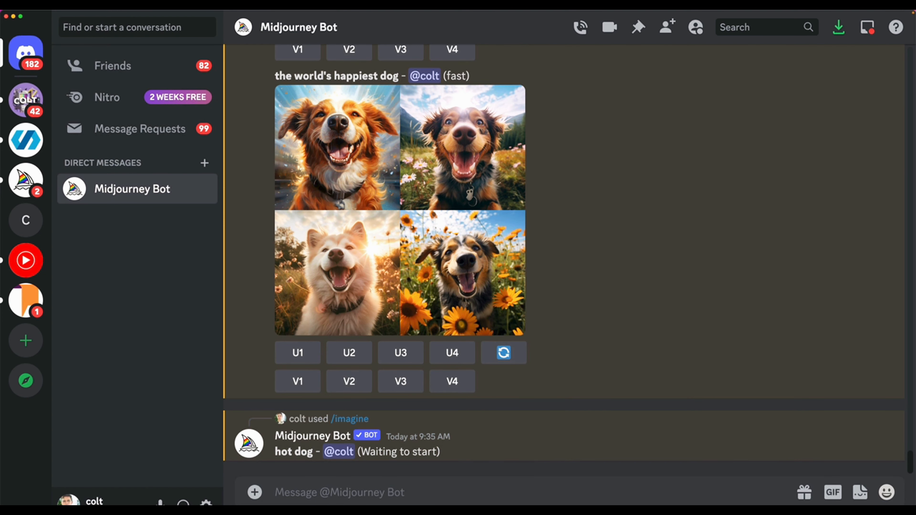
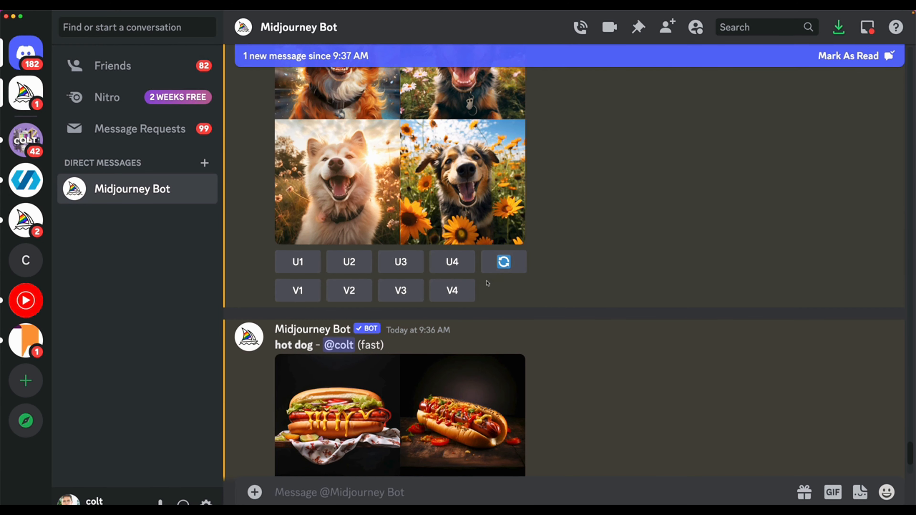
# View the "hot:: dog" grid enlarged and compare it with the "hot dog" grid.
pyautogui.scroll(-10, 426, 236)
pyautogui.click(488, 287)
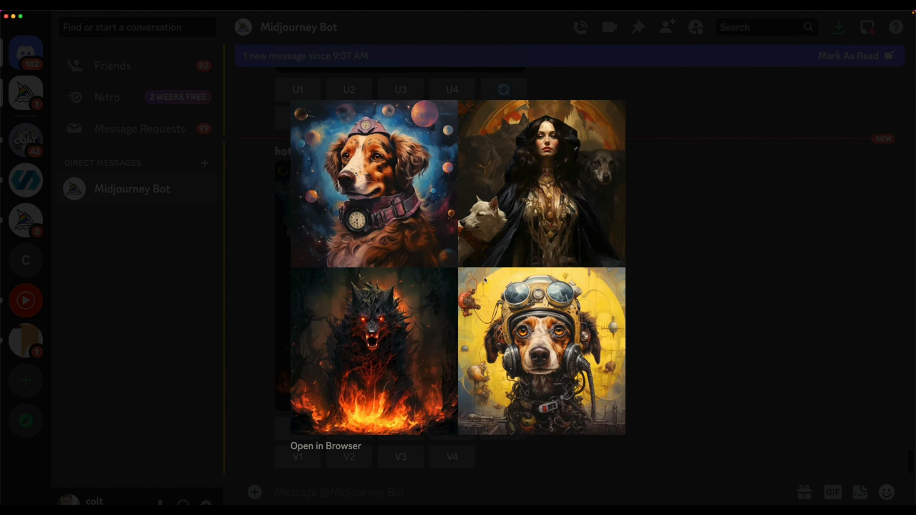
pyautogui.click(669, 295)
pyautogui.scroll(10, 328, 191)
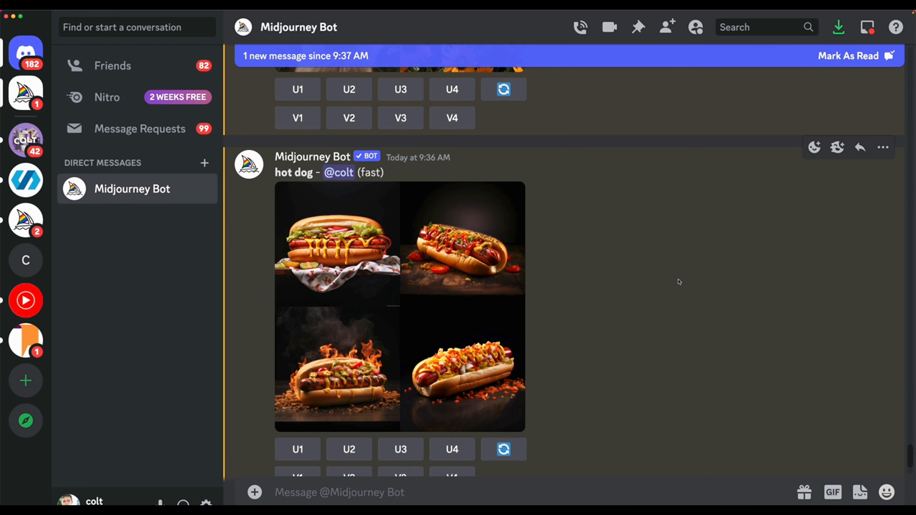
pyautogui.scroll(-10, 679, 282)
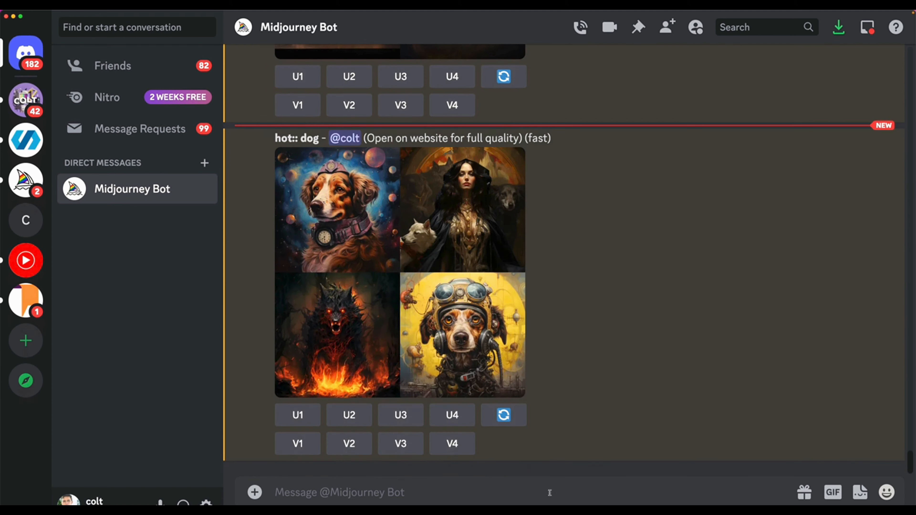
# Generate an image grid with the /imagine prompt "dog that is hot".
pyautogui.write('/imagine')
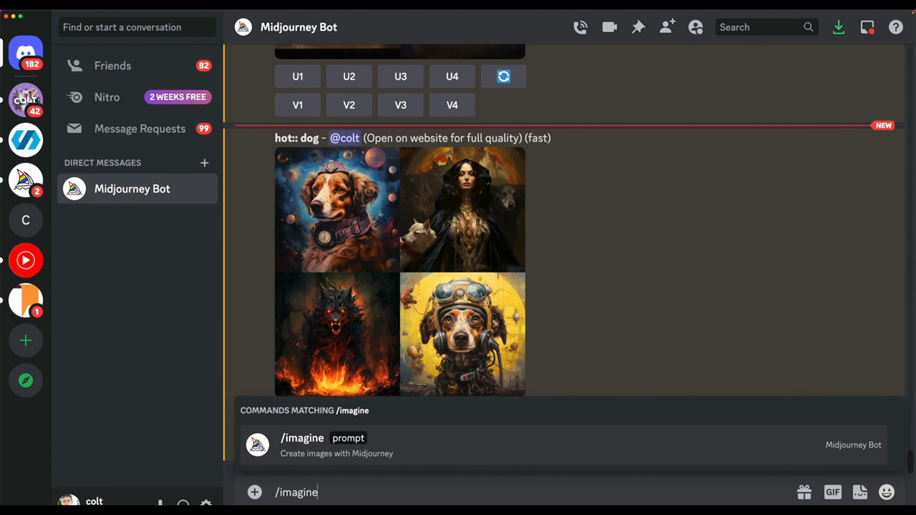
pyautogui.click(468, 444)
pyautogui.write('hi')
pyautogui.press('BackSpace')
pyautogui.press('BackSpace')
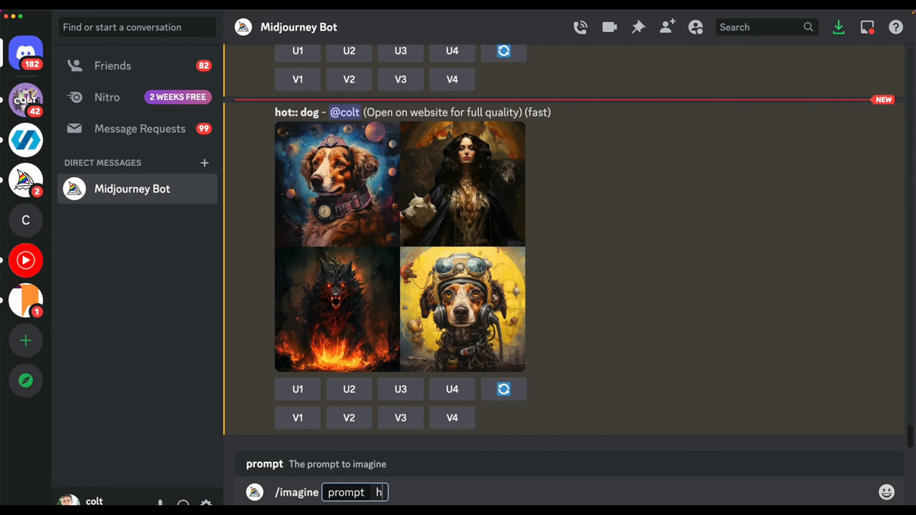
pyautogui.write('dog that is hot')
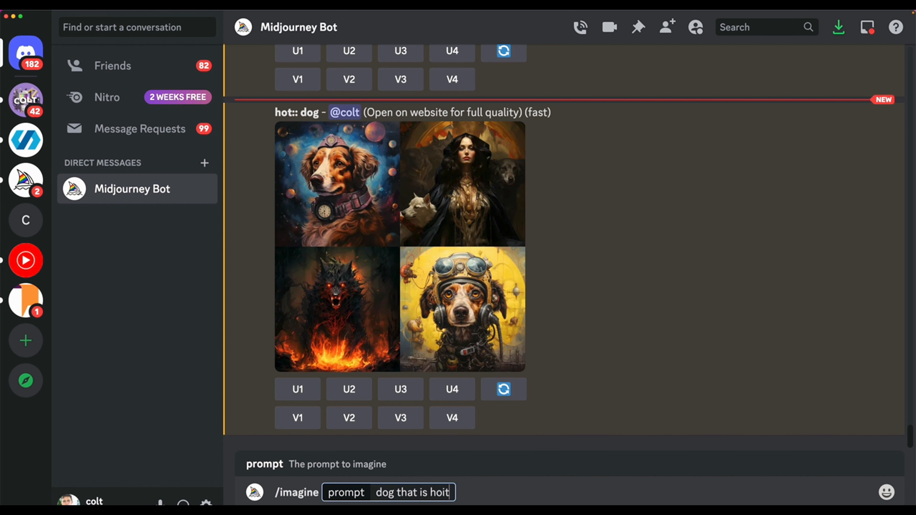
pyautogui.press('Return')
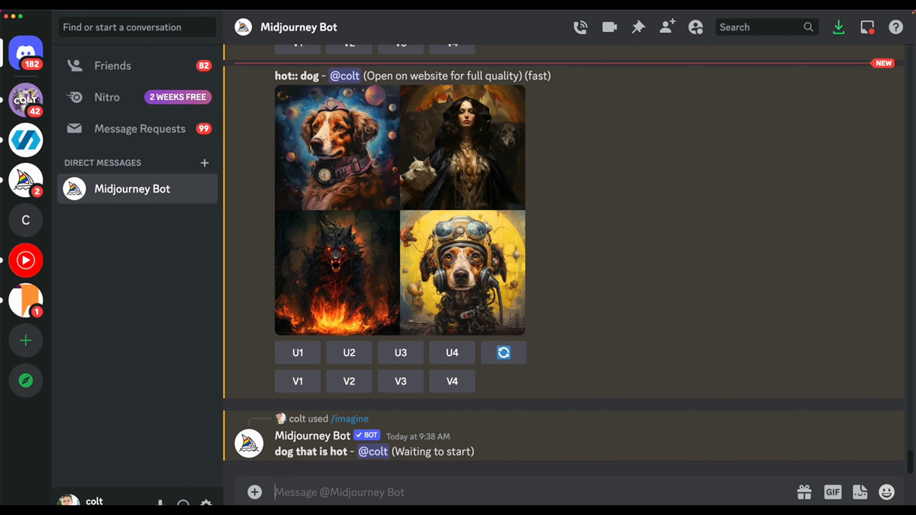
# Review the earlier "hot dog" grid, and generate an image grid with the /imagine prompt "fire truck".
pyautogui.scroll(10, 433, 292)
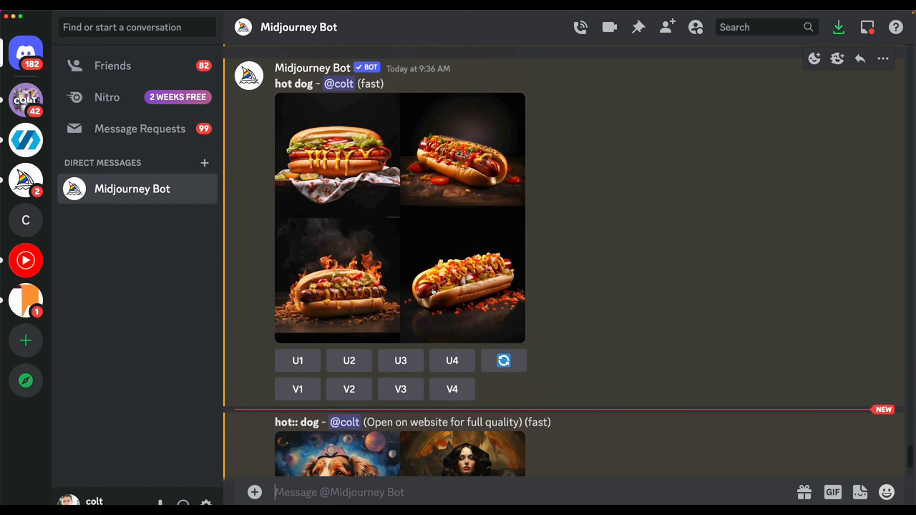
pyautogui.scroll(-5, 469, 233)
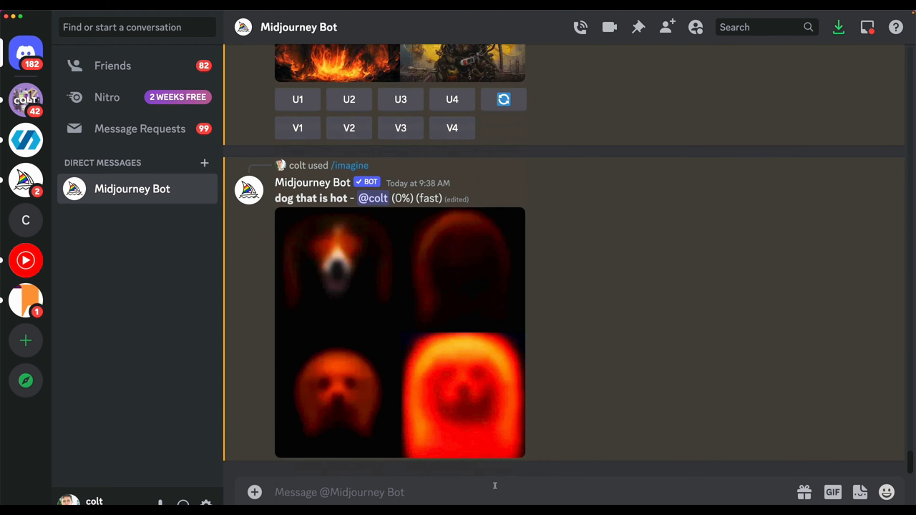
pyautogui.write('/imagine')
pyautogui.click(401, 457)
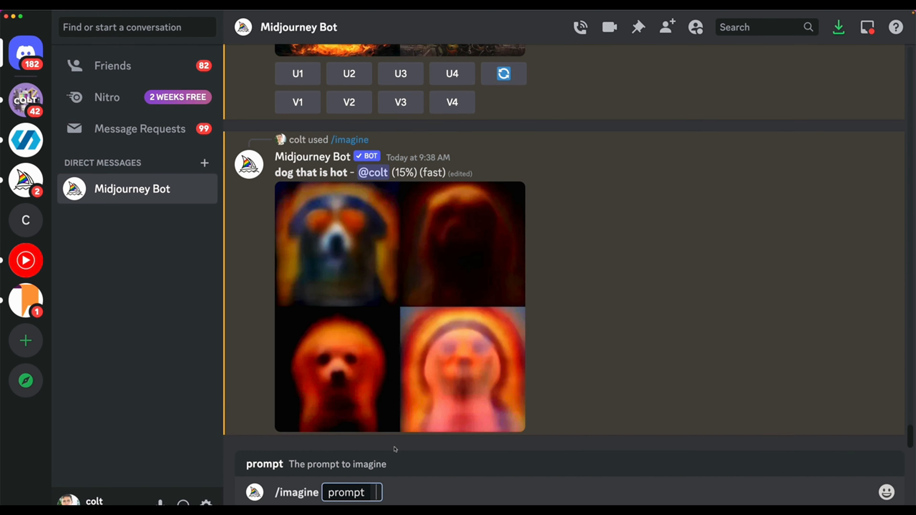
pyautogui.write('fire truck')
pyautogui.press('Return')
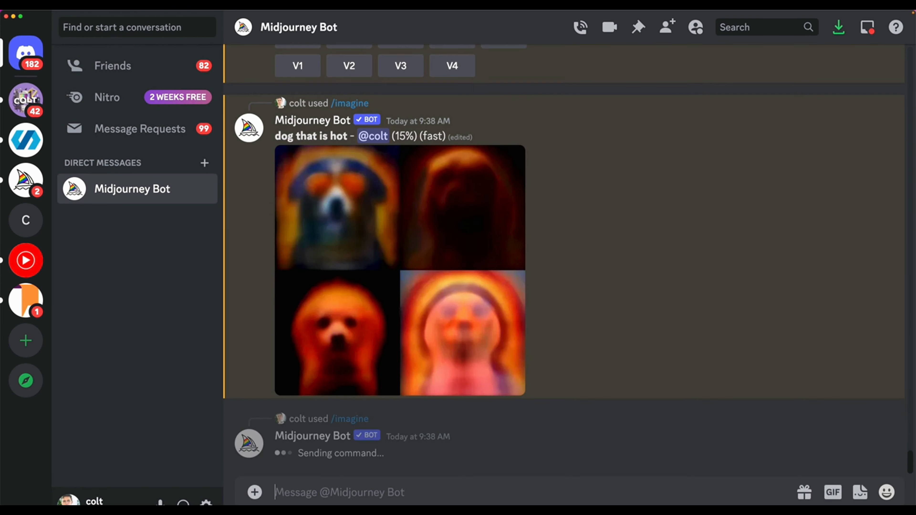
# Reuse the previous /imagine prompt with a double colon after the first word, and submit it as "fire:: truck".
pyautogui.press('Up')
pyautogui.press('Left')
pyautogui.press('Left')
pyautogui.press('Left')
pyautogui.press('Left')
pyautogui.press('Left')
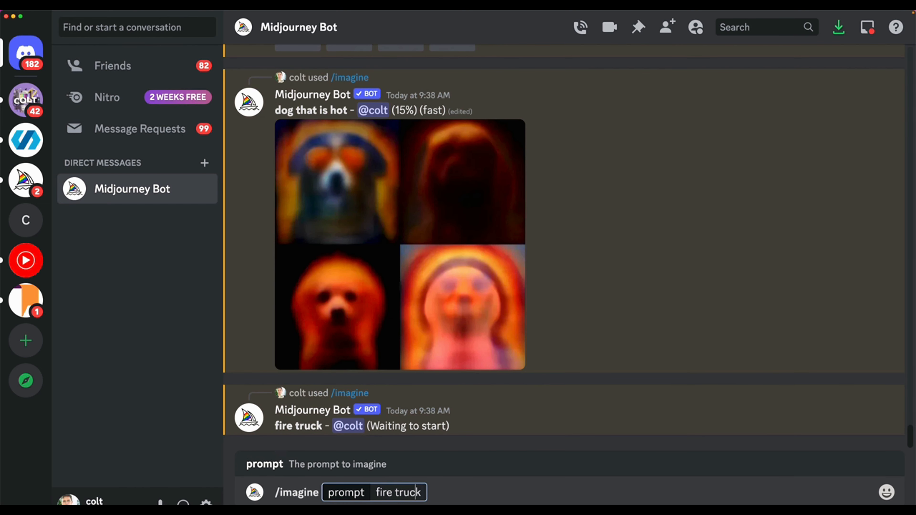
pyautogui.write('::')
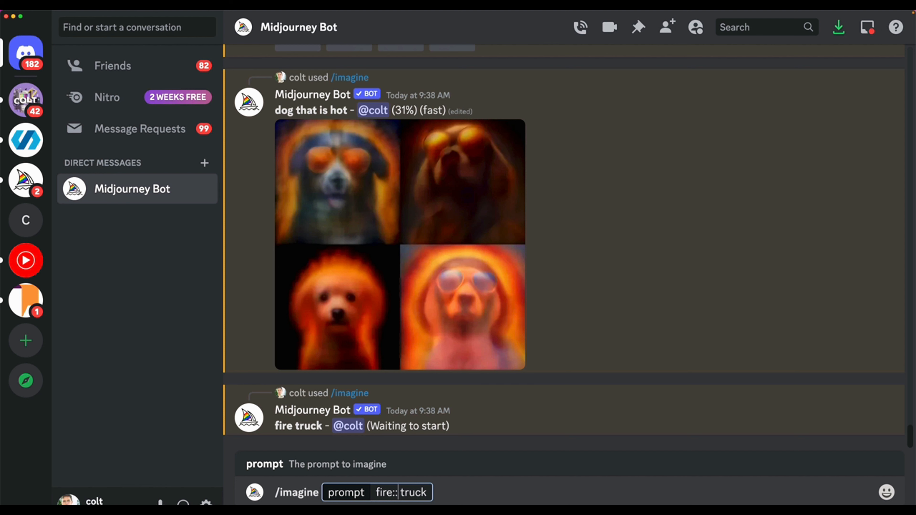
pyautogui.press('Left')
pyautogui.press('Left')
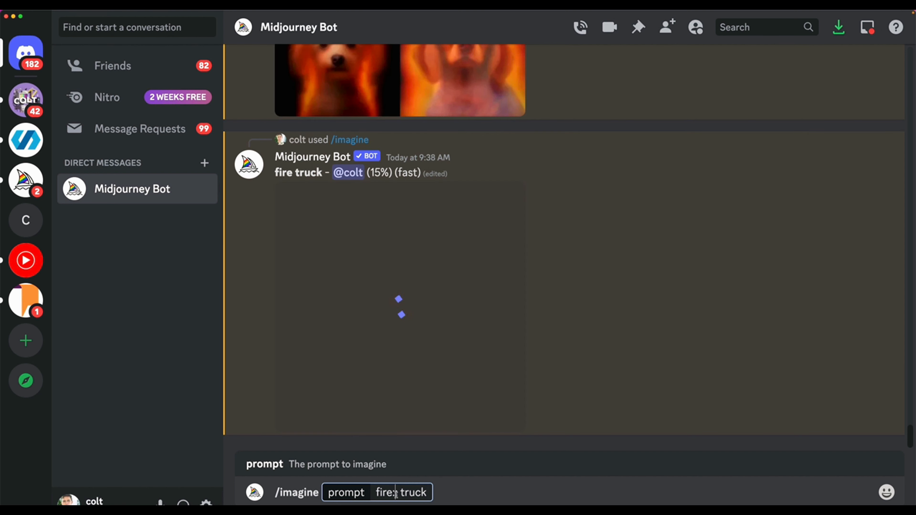
pyautogui.press('BackSpace')
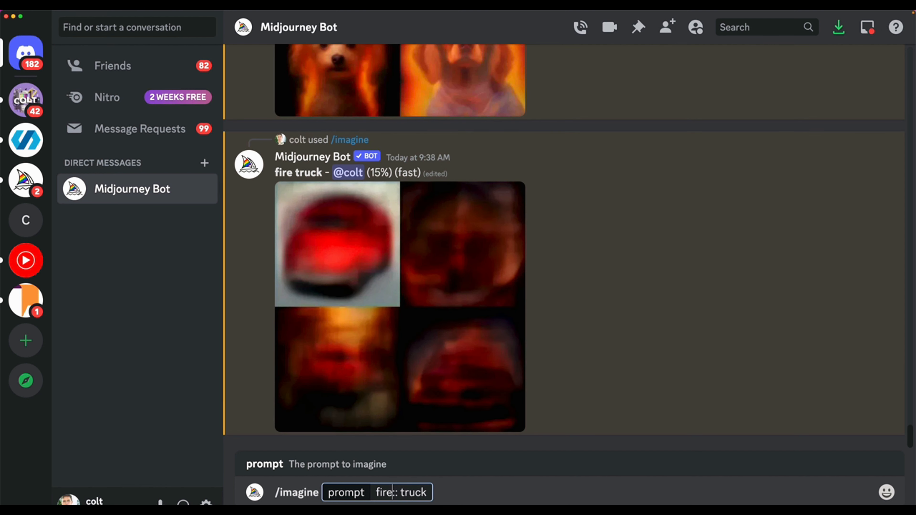
pyautogui.press('Right')
pyautogui.press('Delete')
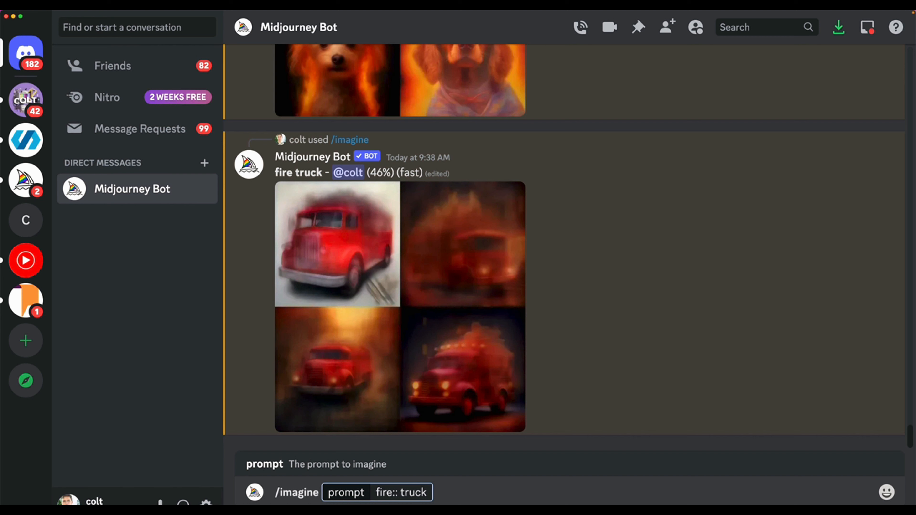
pyautogui.press('Return')
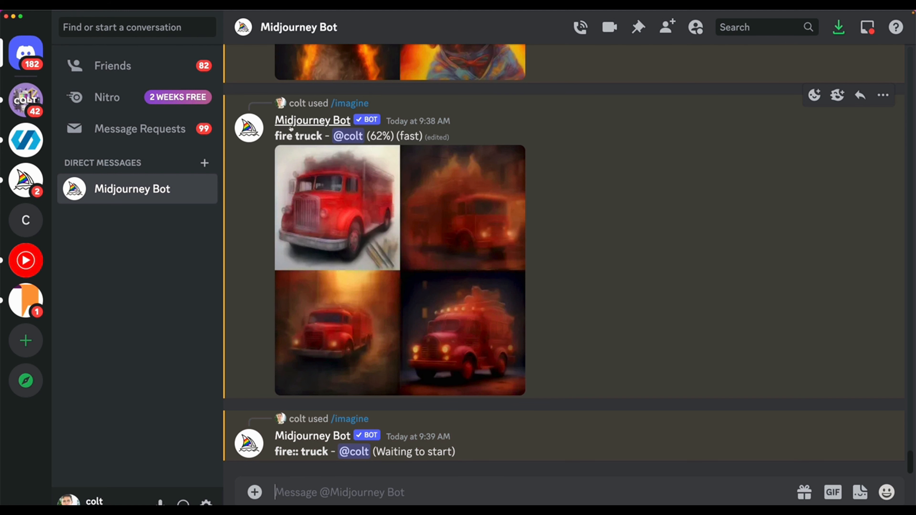
# Review the "dog that is hot" grid, and view the finished "fire truck" grid enlarged.
pyautogui.scroll(3, 470, 253)
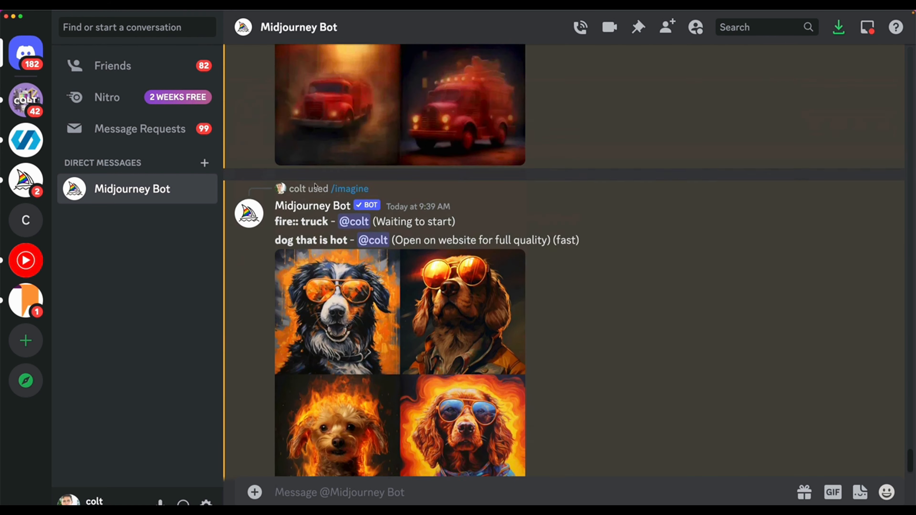
pyautogui.scroll(-3, 469, 253)
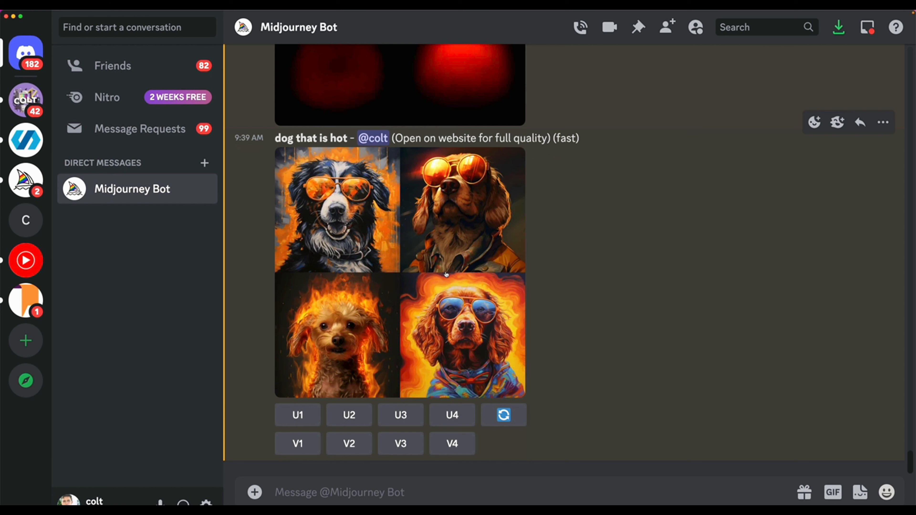
pyautogui.moveTo(348, 141); pyautogui.dragTo(282, 139)
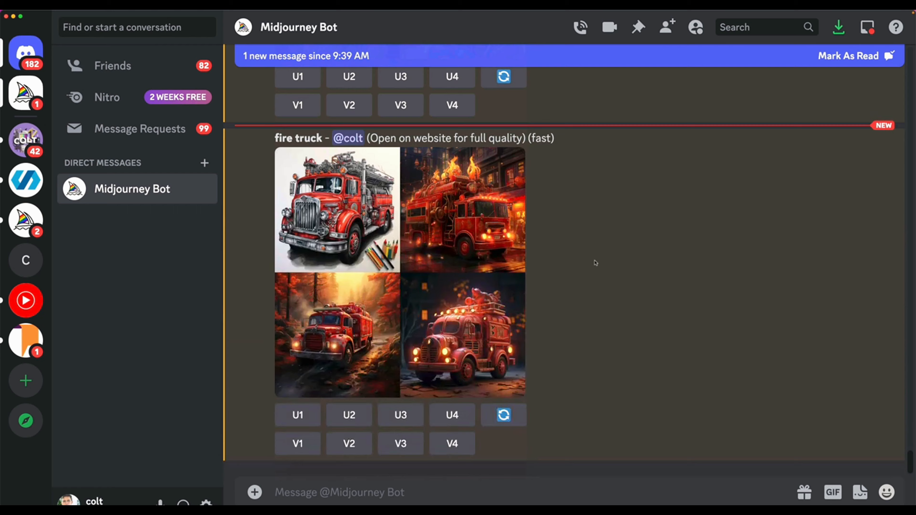
pyautogui.click(439, 247)
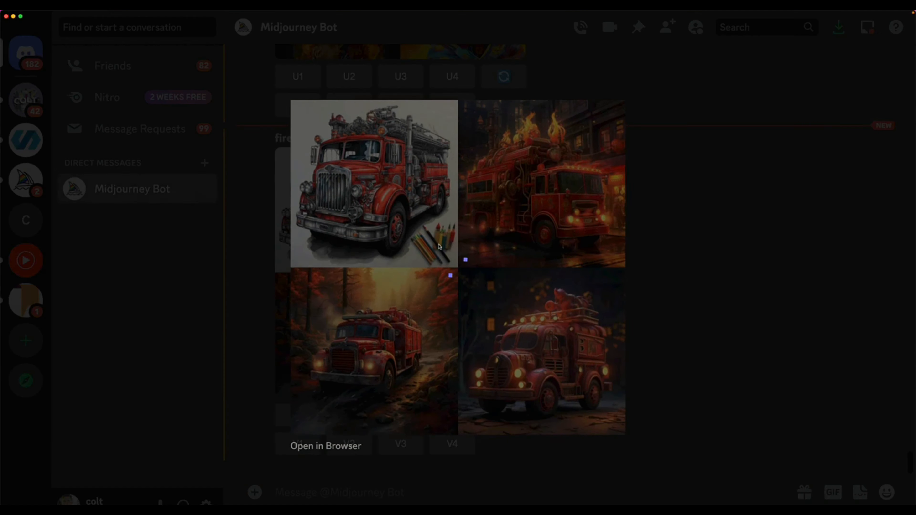
pyautogui.click(710, 222)
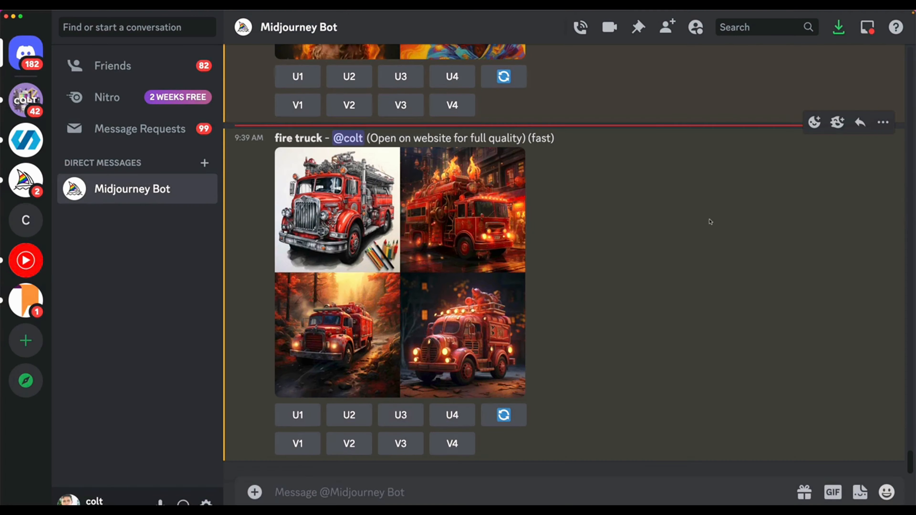
pyautogui.click(439, 203)
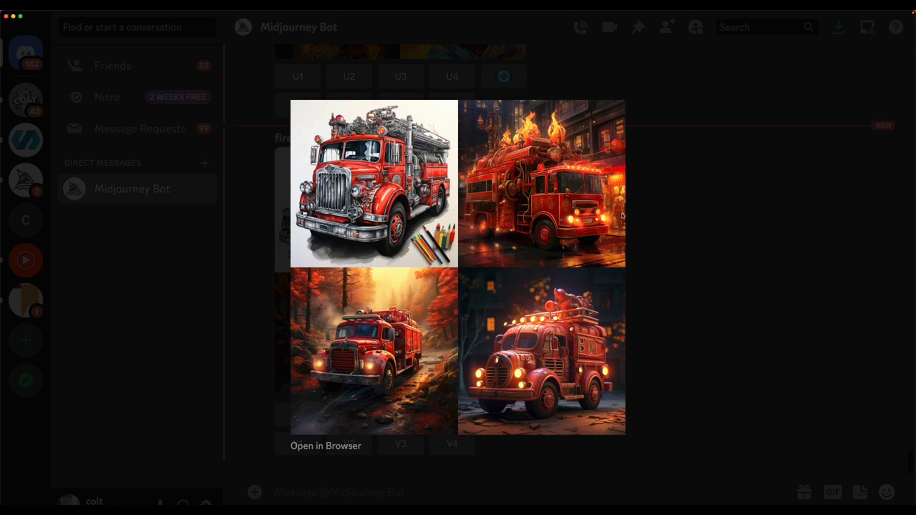
pyautogui.press('Escape')
# View the "fire:: truck" grid enlarged and compare it with the "fire truck" grid.
pyautogui.moveTo(297, 156); pyautogui.dragTo(274, 156)
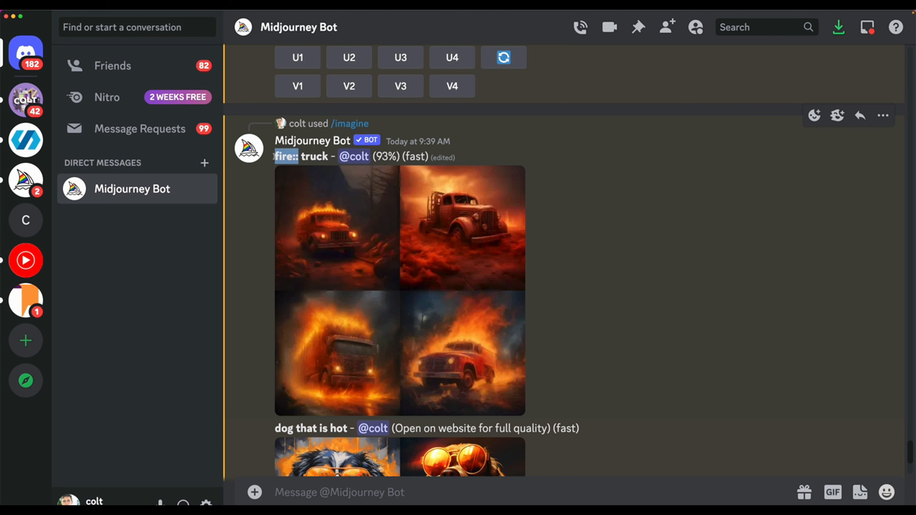
pyautogui.click(303, 159)
pyautogui.click(328, 188)
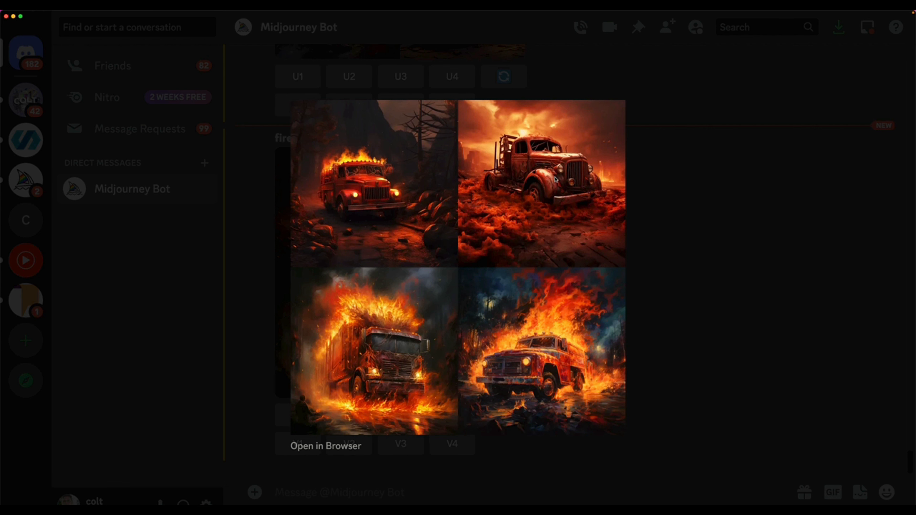
pyautogui.click(679, 290)
pyautogui.scroll(8, 678, 291)
pyautogui.click(443, 249)
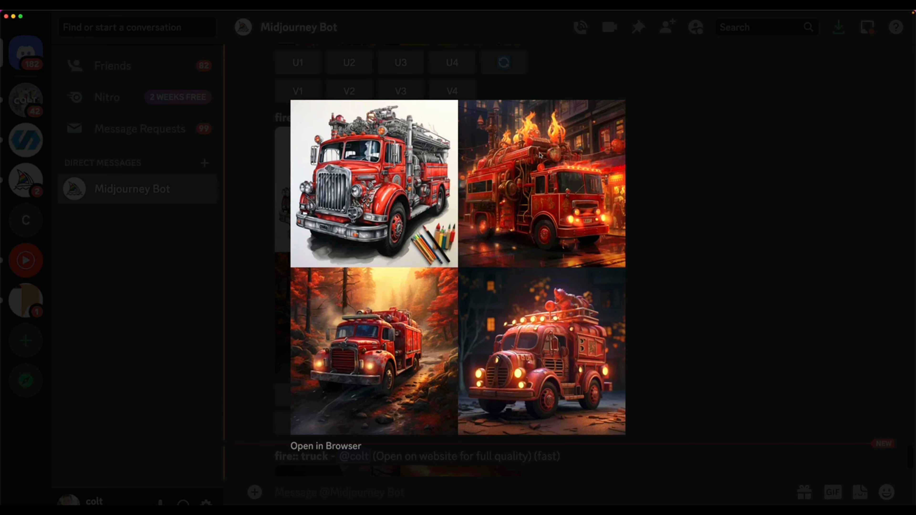
pyautogui.click(662, 222)
pyautogui.scroll(-8, 662, 223)
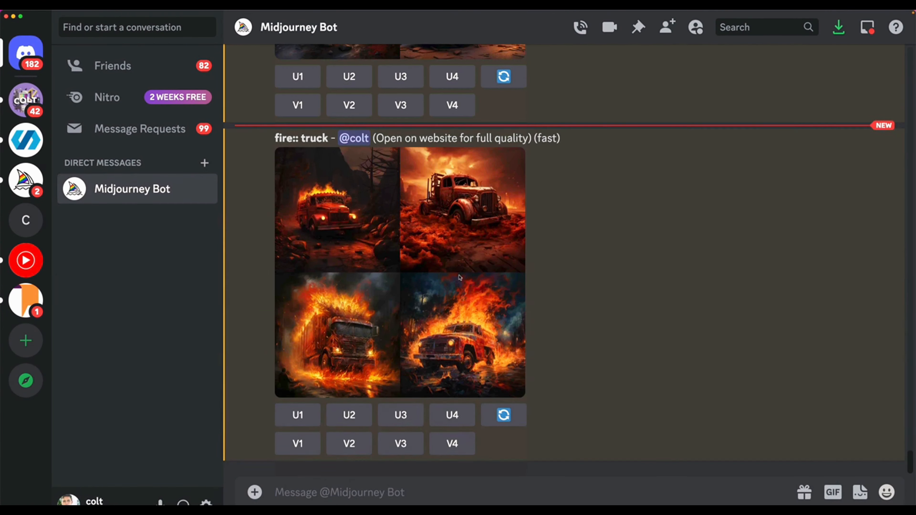
pyautogui.click(424, 233)
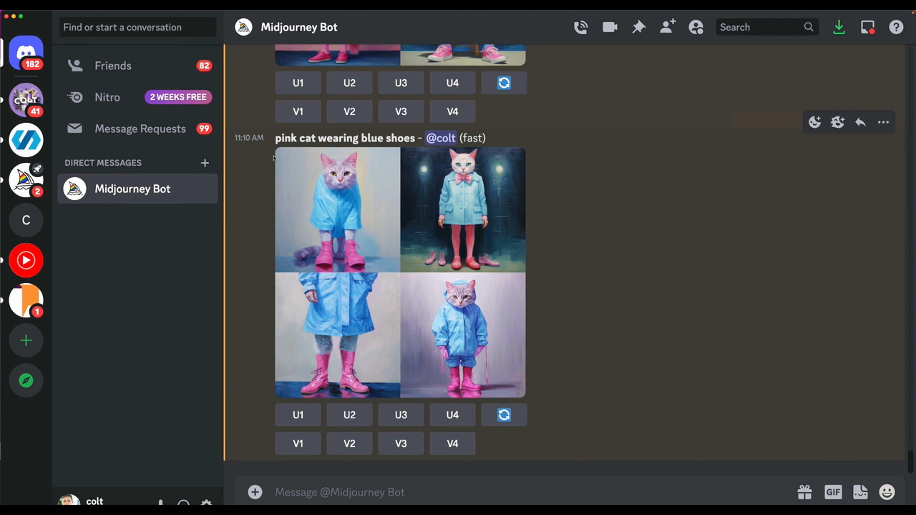
# View both "pink cat wearing blue shoes" grids enlarged and check how the colours were applied to cat and shoes.
pyautogui.moveTo(276, 141); pyautogui.dragTo(358, 137)
pyautogui.click(440, 278)
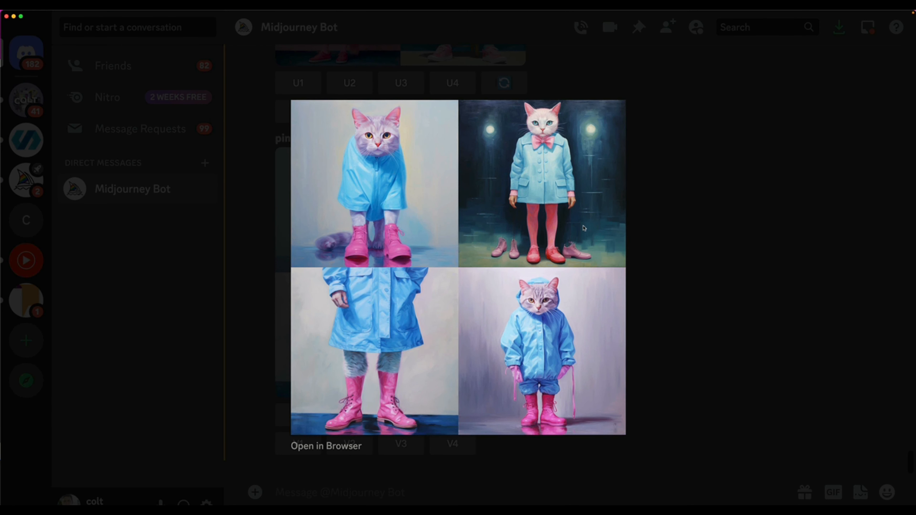
pyautogui.click(711, 219)
pyautogui.scroll(7, 530, 230)
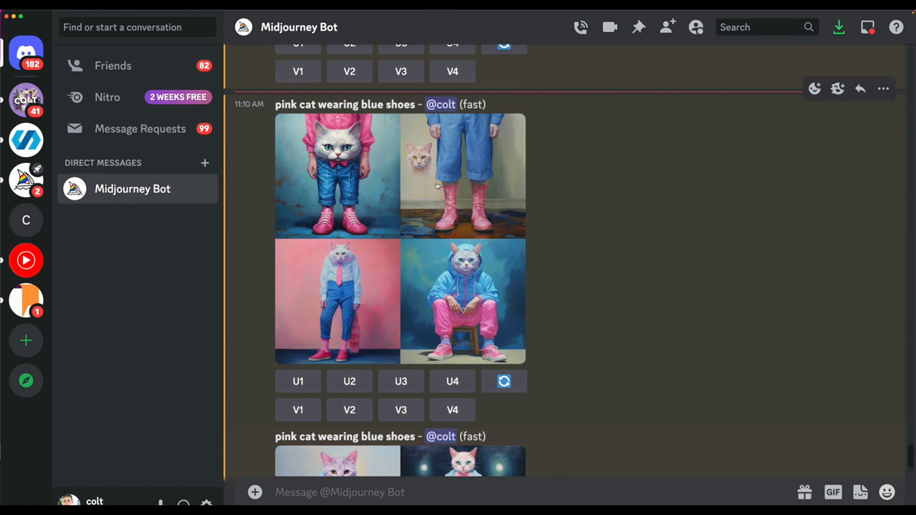
pyautogui.click(435, 184)
pyautogui.click(353, 76)
pyautogui.click(468, 210)
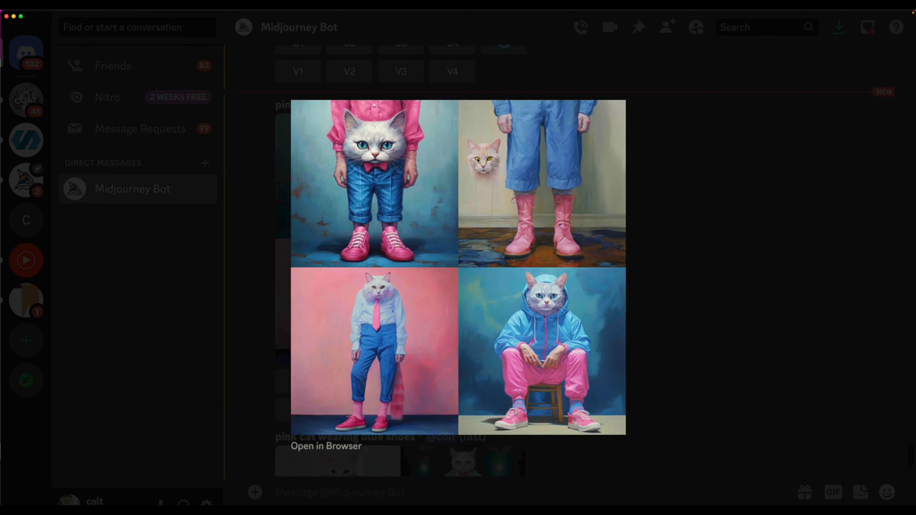
pyautogui.click(674, 203)
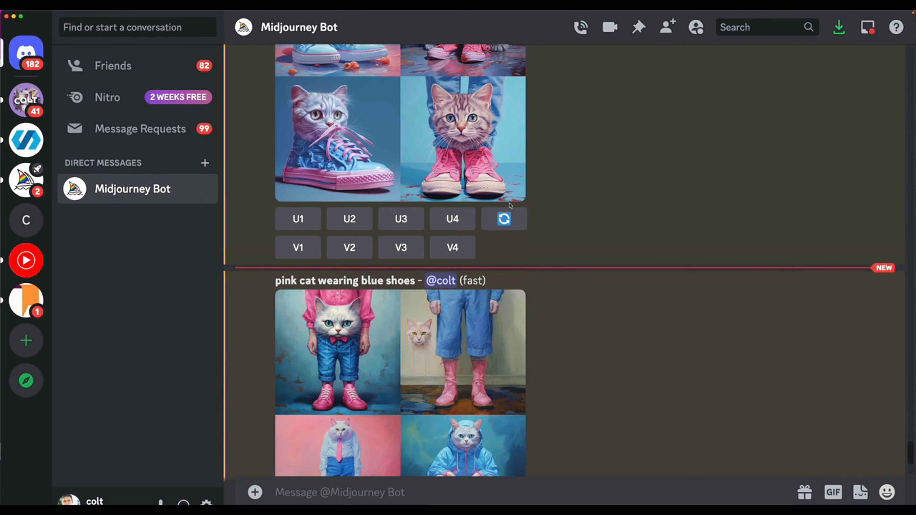
pyautogui.scroll(-6, 509, 205)
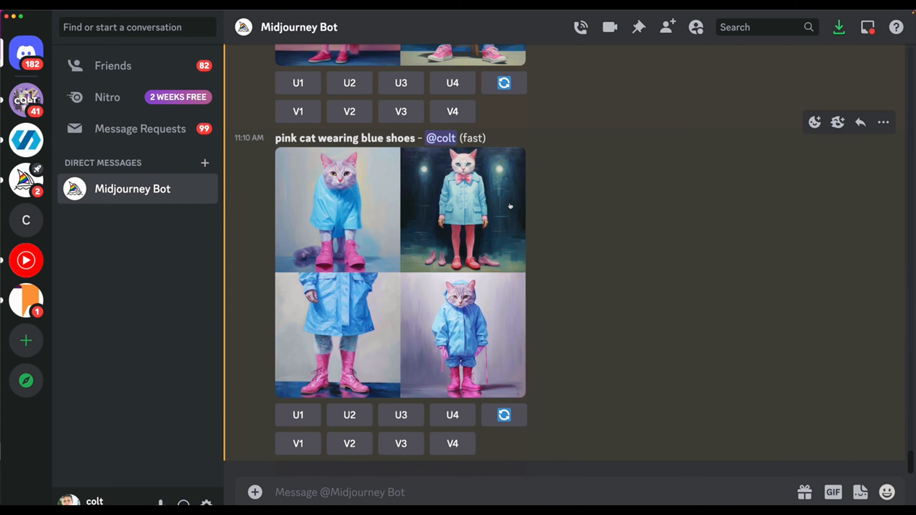
# Generate an image grid with the /imagine prompt "pink cat:: blue shoes".
pyautogui.click(452, 494)
pyautogui.write('/imagine')
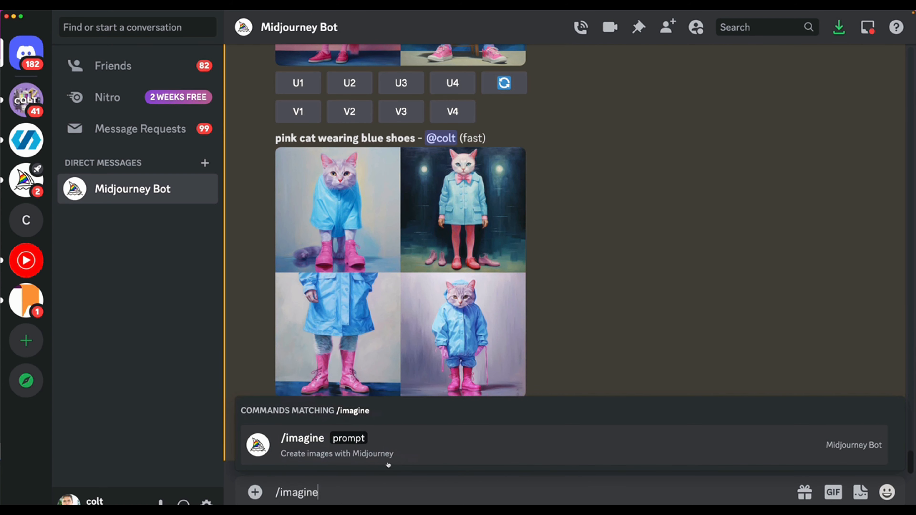
pyautogui.click(389, 463)
pyautogui.write('pink cat::')
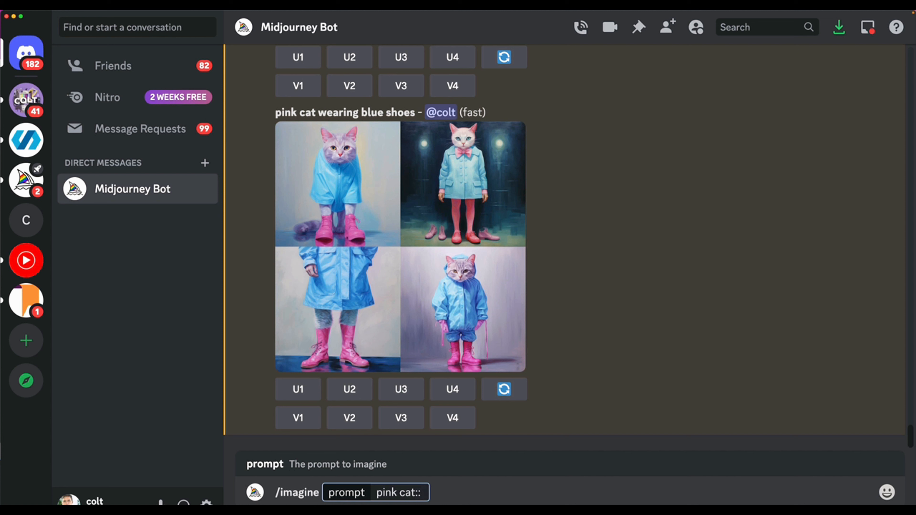
pyautogui.write(' blue shoes')
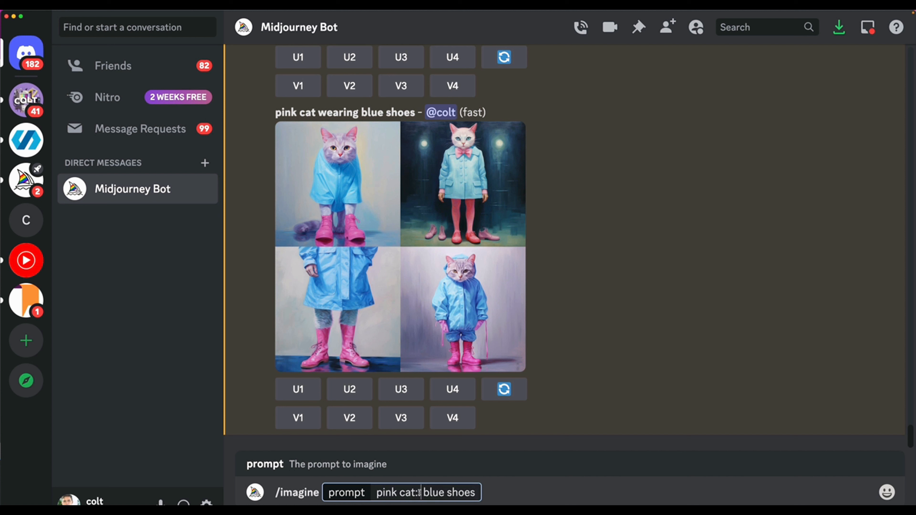
pyautogui.press('Return')
# Resubmit the "pink cat:: blue shoes" prompt two more times.
pyautogui.press('Up')
pyautogui.press('Return')
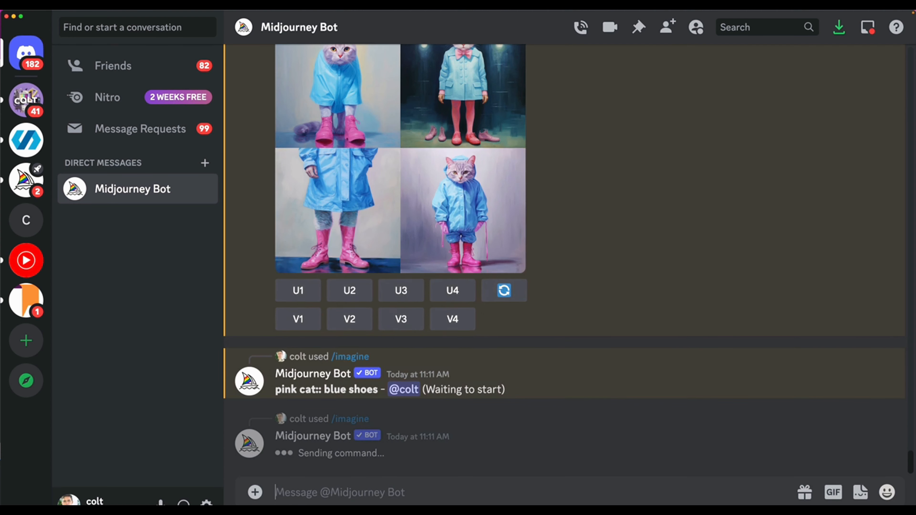
pyautogui.press('Up')
pyautogui.press('Return')
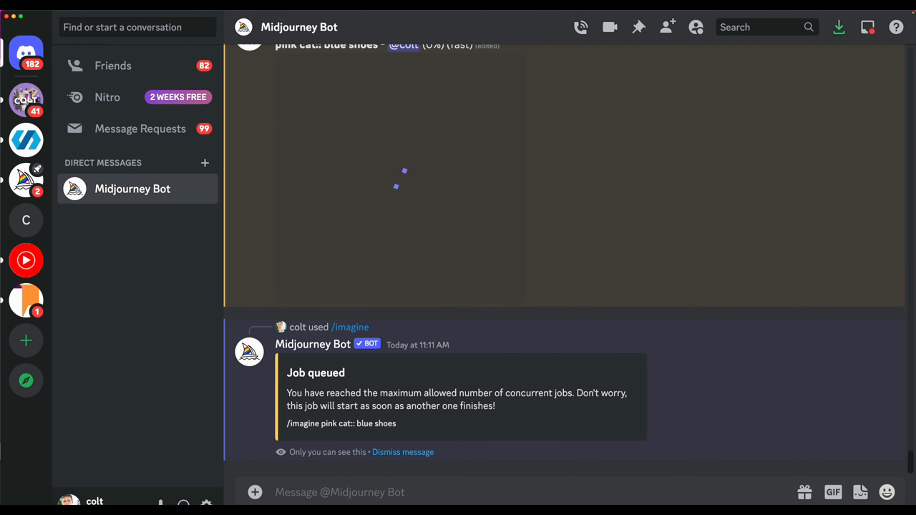
# Find the earlier "pink cat wearing blue sneakers" grid, view it enlarged, and highlight parts of its prompt.
pyautogui.scroll(15, 566, 281)
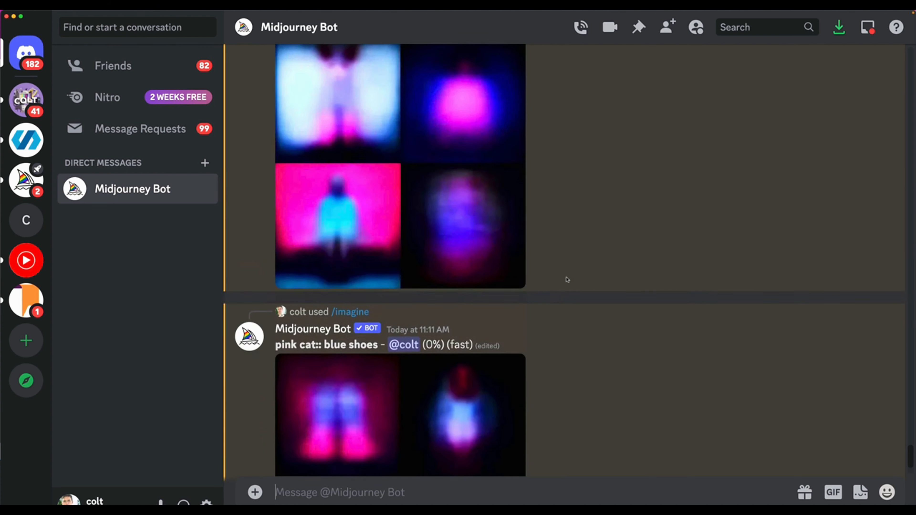
pyautogui.scroll(4, 468, 275)
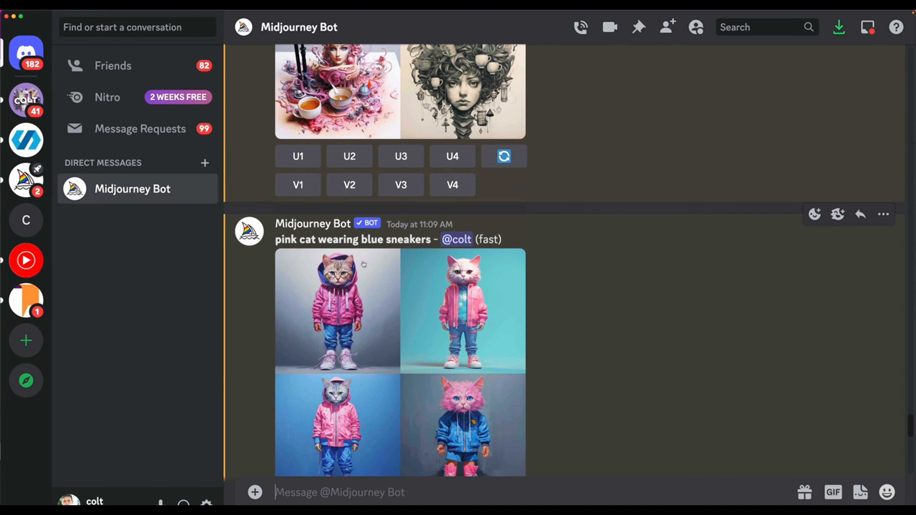
pyautogui.scroll(-1, 424, 319)
pyautogui.click(451, 358)
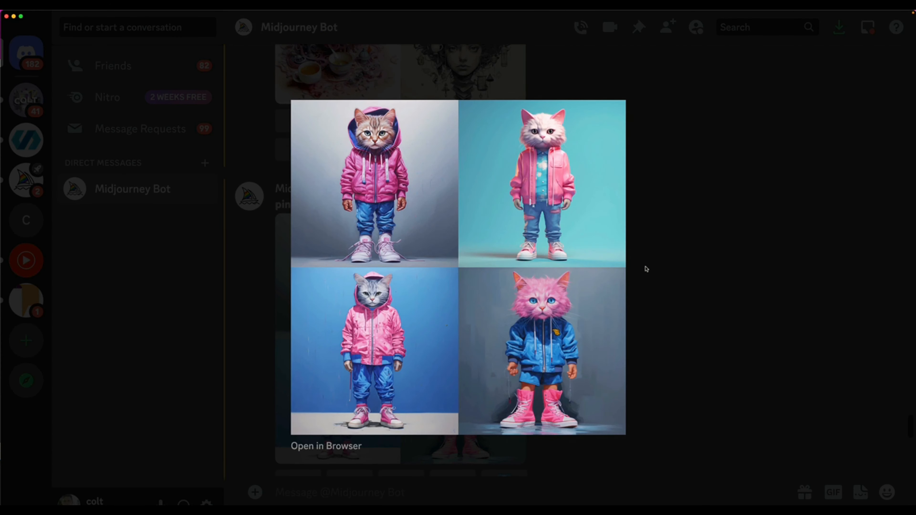
pyautogui.click(645, 269)
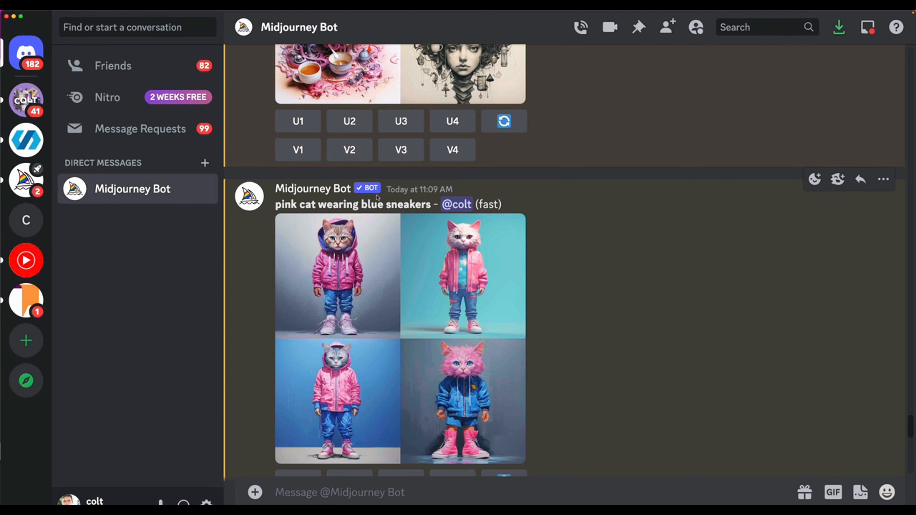
pyautogui.moveTo(433, 209); pyautogui.dragTo(393, 208)
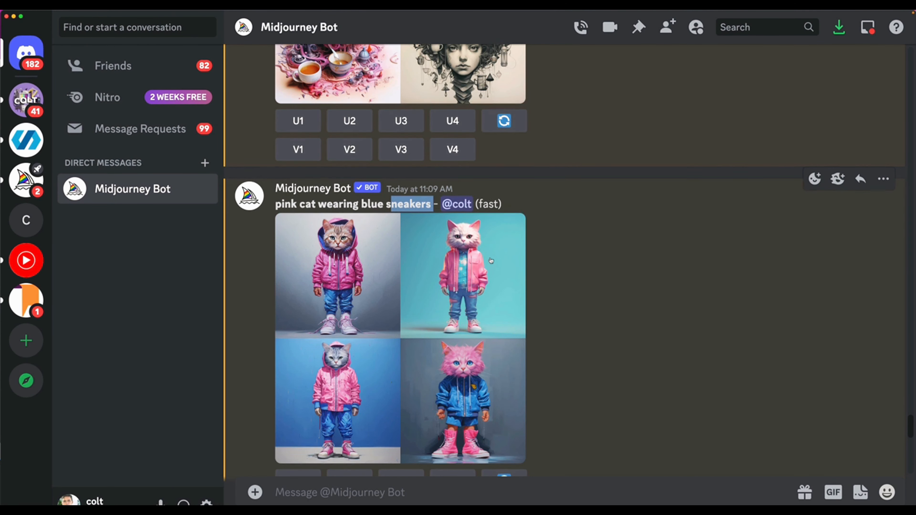
pyautogui.scroll(-2, 491, 260)
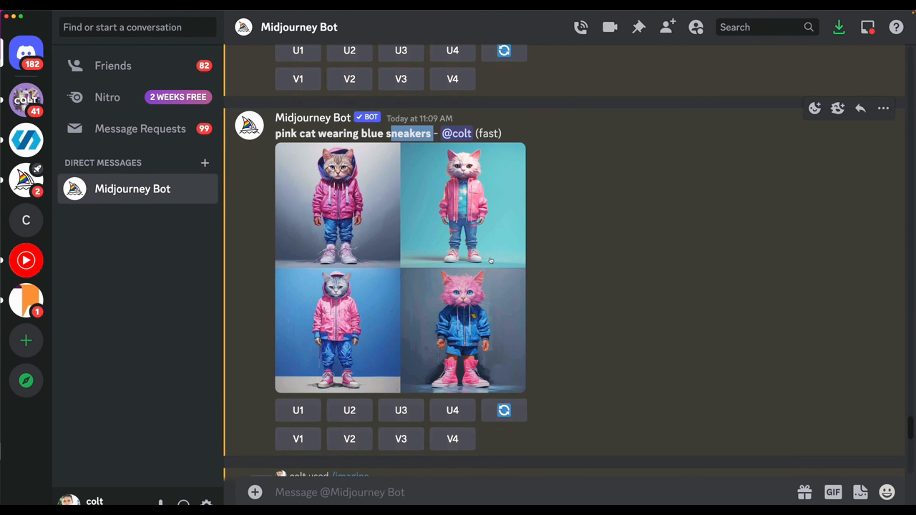
pyautogui.moveTo(359, 134); pyautogui.dragTo(435, 134)
pyautogui.moveTo(359, 134); pyautogui.dragTo(275, 133)
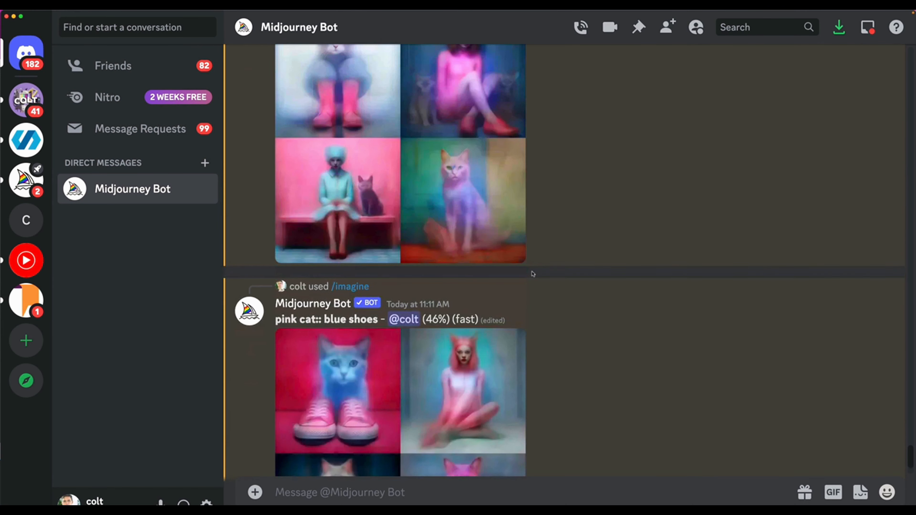
# View the "pink cat:: blue sneakers" grid enlarged and compare it with the "pink cat wearing blue sneakers" grid.
pyautogui.click(516, 181)
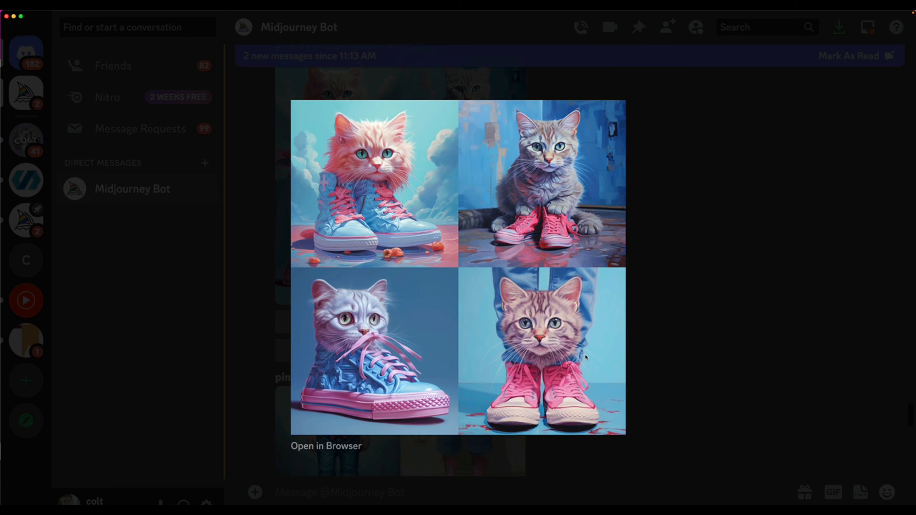
pyautogui.click(605, 264)
pyautogui.scroll(5, 606, 265)
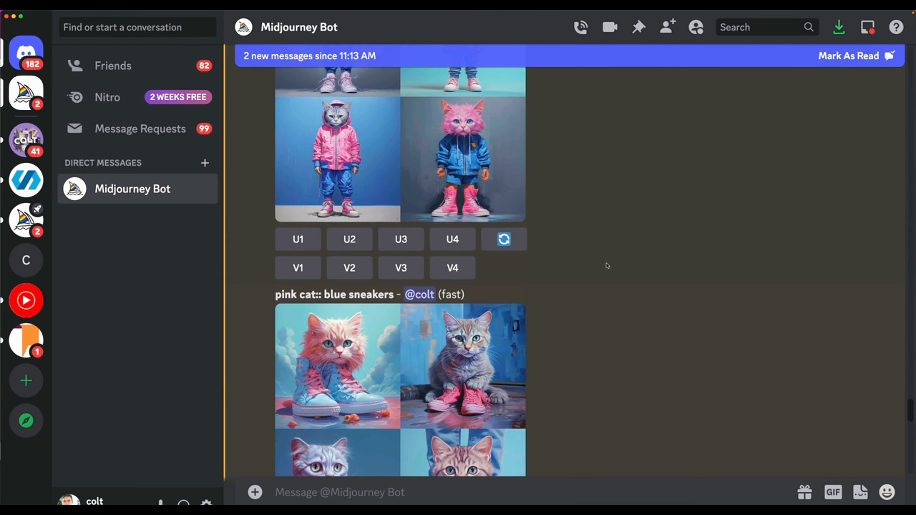
pyautogui.click(430, 227)
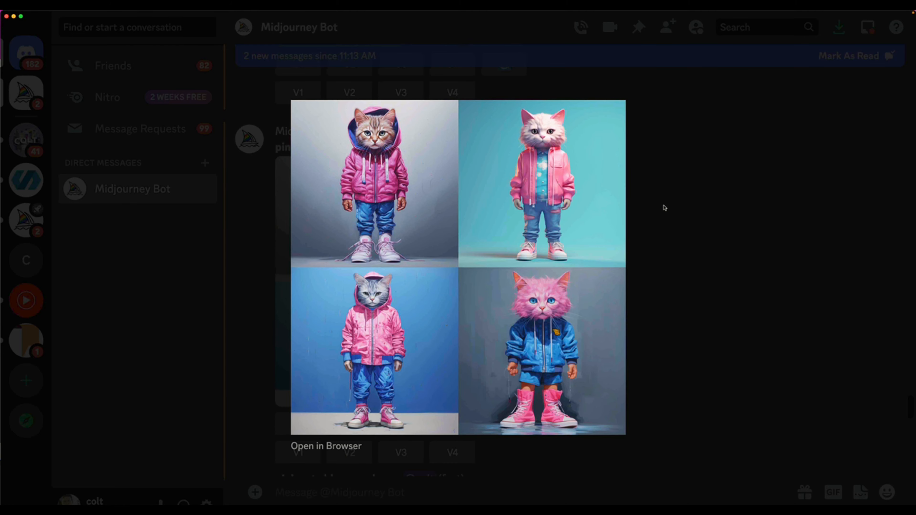
pyautogui.click(666, 257)
pyautogui.scroll(-5, 579, 262)
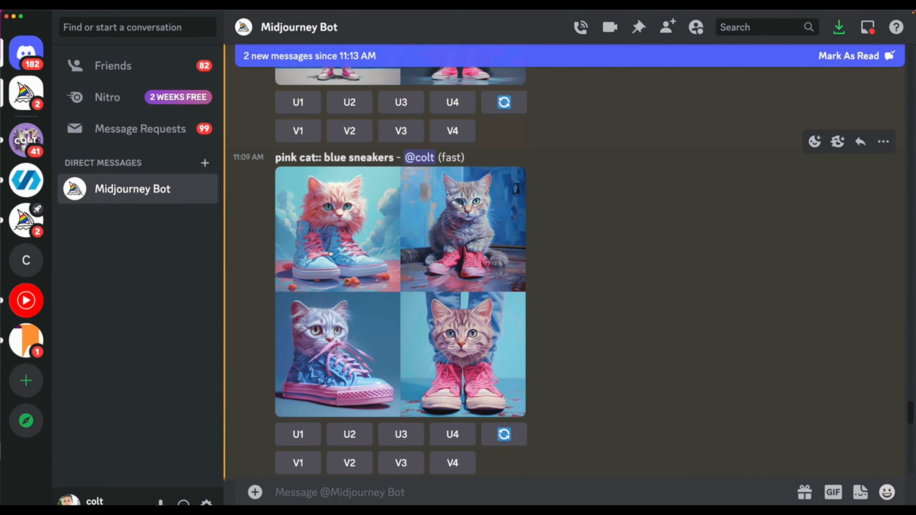
pyautogui.click(387, 229)
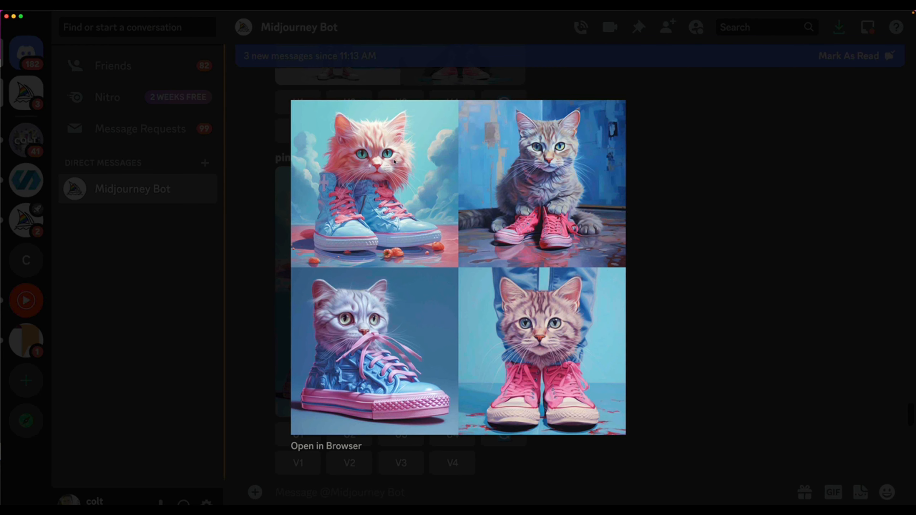
pyautogui.click(665, 241)
pyautogui.scroll(5, 414, 181)
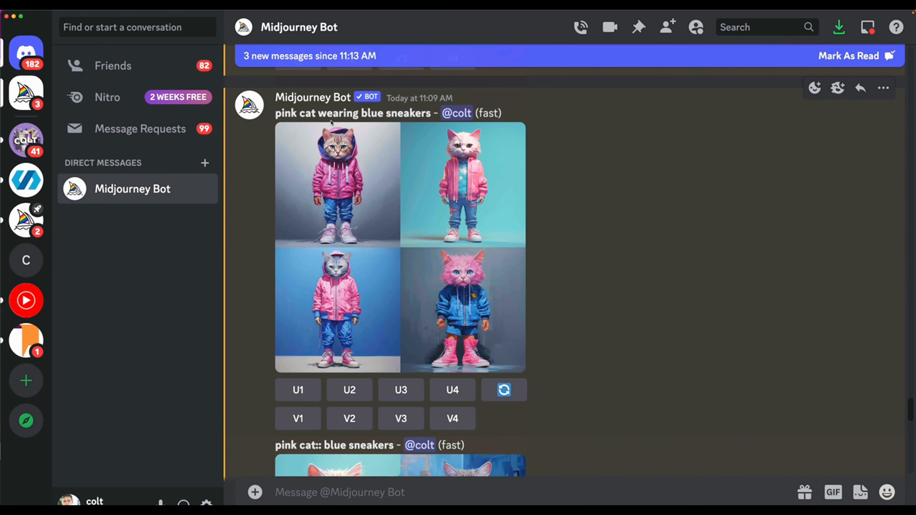
pyautogui.click(396, 185)
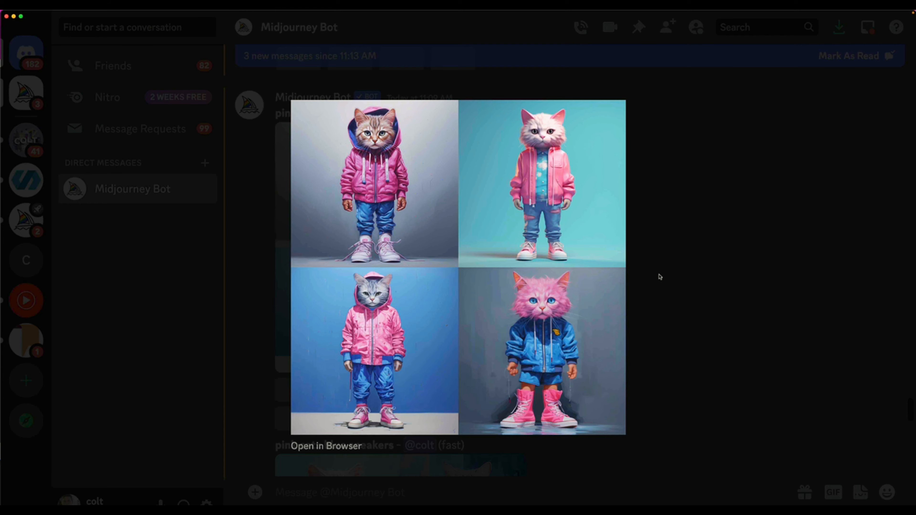
# Close the enlarged grid, go on to the "pink cartoon cat:: blue shoes" grid and highlight the double colon in its prompt.
pyautogui.click(660, 276)
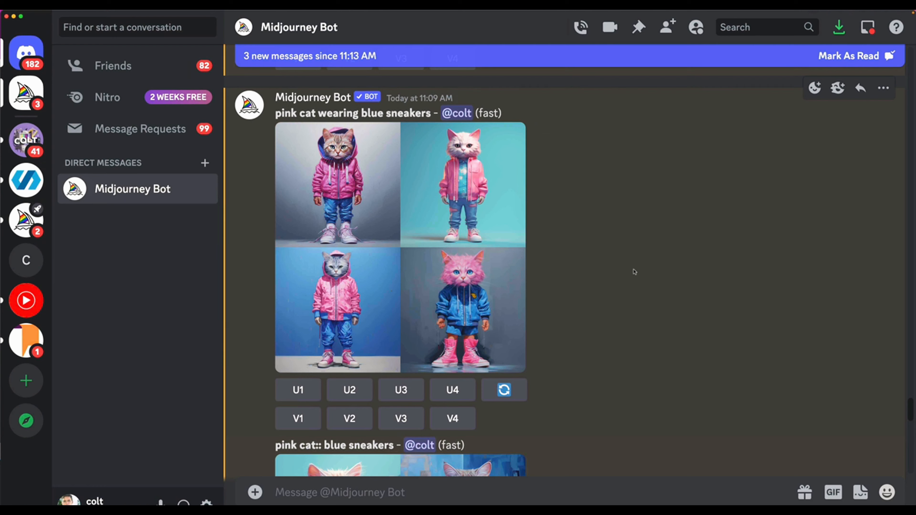
pyautogui.scroll(-5, 541, 278)
pyautogui.click(439, 282)
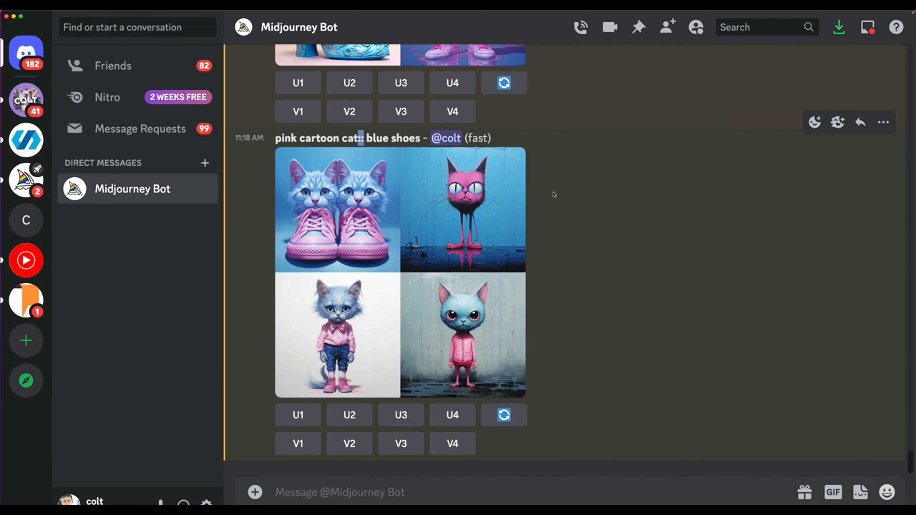
pyautogui.click(373, 142)
pyautogui.moveTo(361, 140); pyautogui.dragTo(366, 140)
pyautogui.click(380, 140)
pyautogui.moveTo(366, 140); pyautogui.dragTo(363, 140)
pyautogui.click(363, 140)
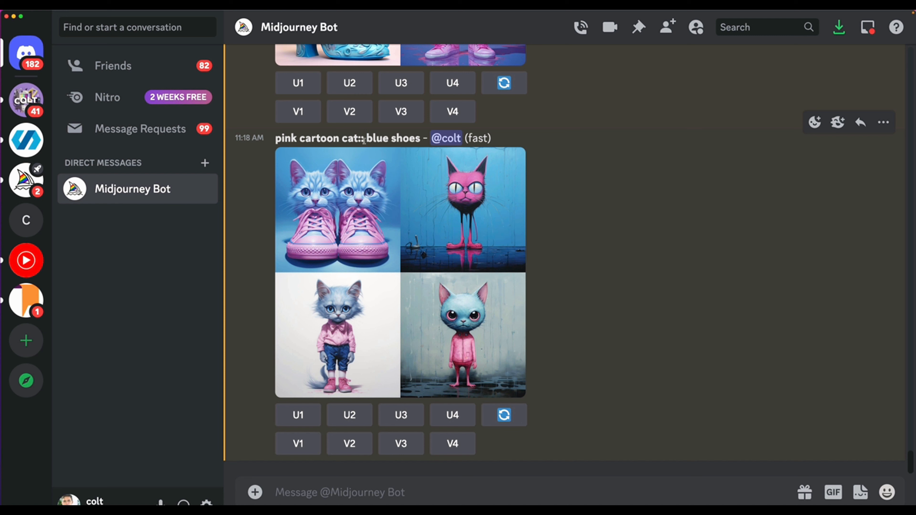
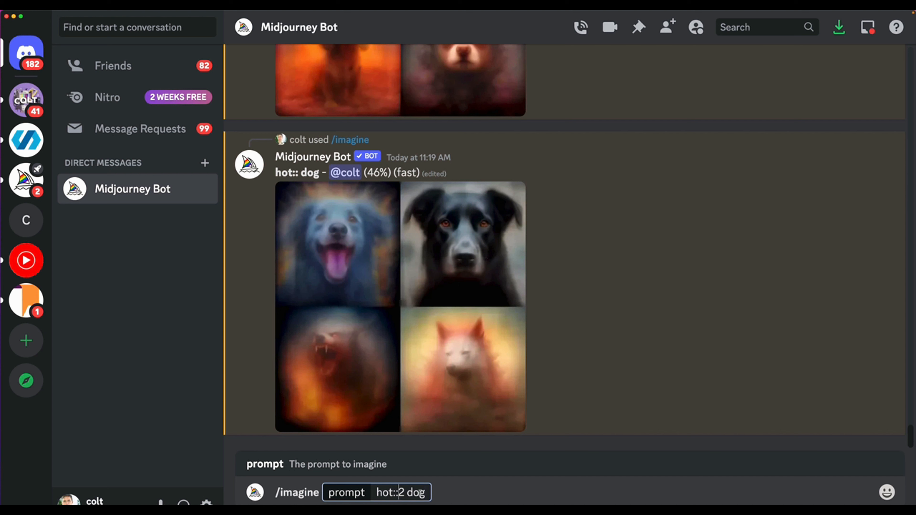
# Highlight parts of the drafted /imagine prompt "hot::2 dog" and submit it.
pyautogui.moveTo(405, 492)
pyautogui.mouseDown()
pyautogui.moveTo(375, 493)
pyautogui.moveTo(392, 492)
pyautogui.mouseUp()
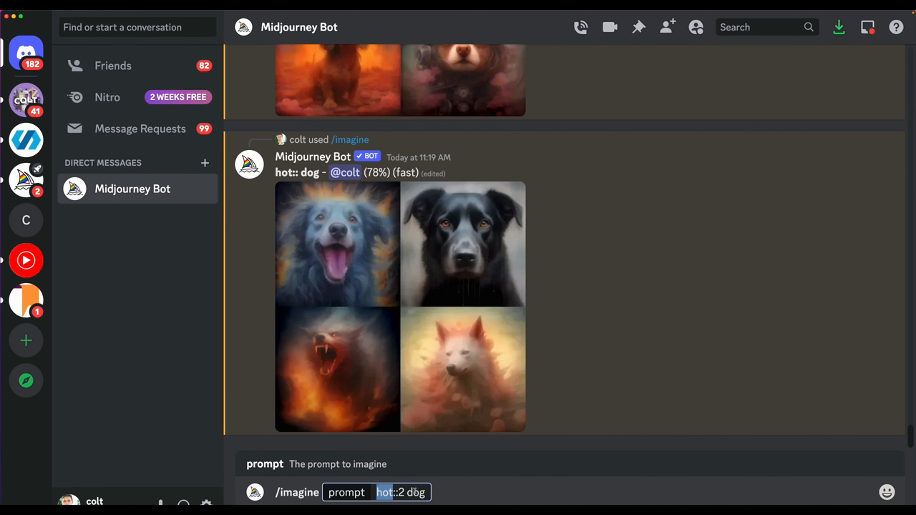
pyautogui.doubleClick(414, 492)
pyautogui.click(426, 492)
pyautogui.press('Return')
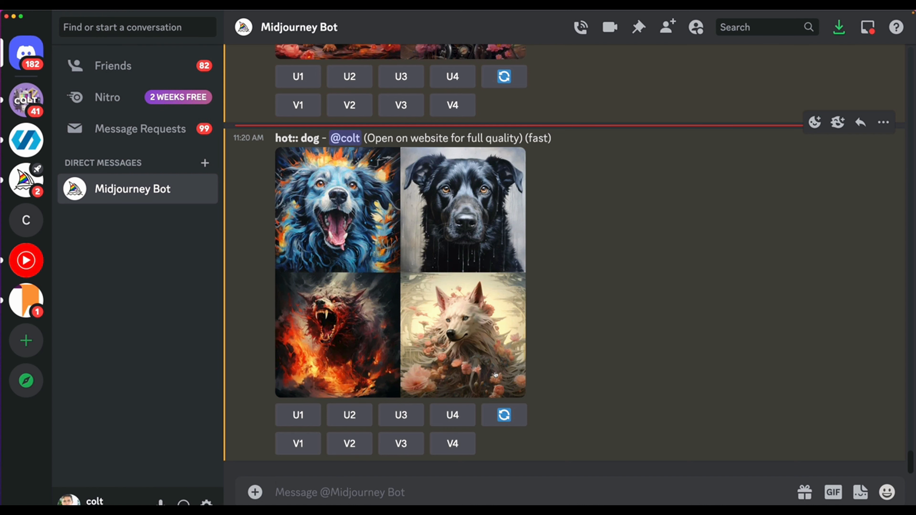
# Highlight "dog" in the "hot:: dog" prompt and view both "hot:: dog" grids enlarged.
pyautogui.scroll(3, 540, 307)
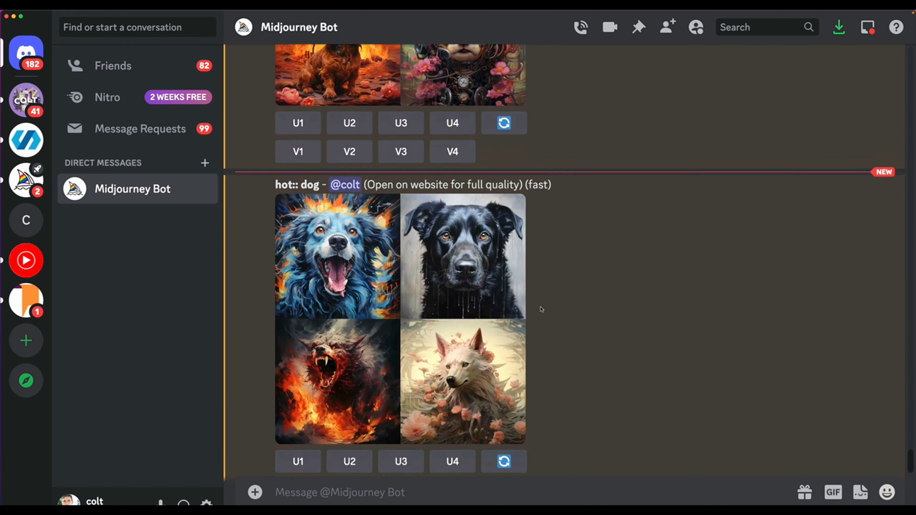
pyautogui.moveTo(298, 230)
pyautogui.mouseDown()
pyautogui.moveTo(280, 231)
pyautogui.moveTo(328, 230)
pyautogui.moveTo(301, 228)
pyautogui.mouseUp()
pyautogui.click(320, 229)
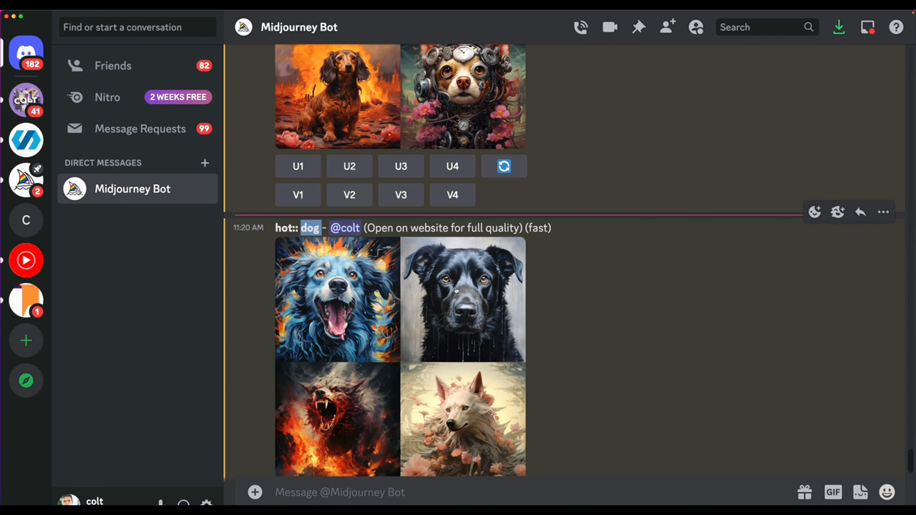
pyautogui.scroll(-2, 564, 287)
pyautogui.click(479, 274)
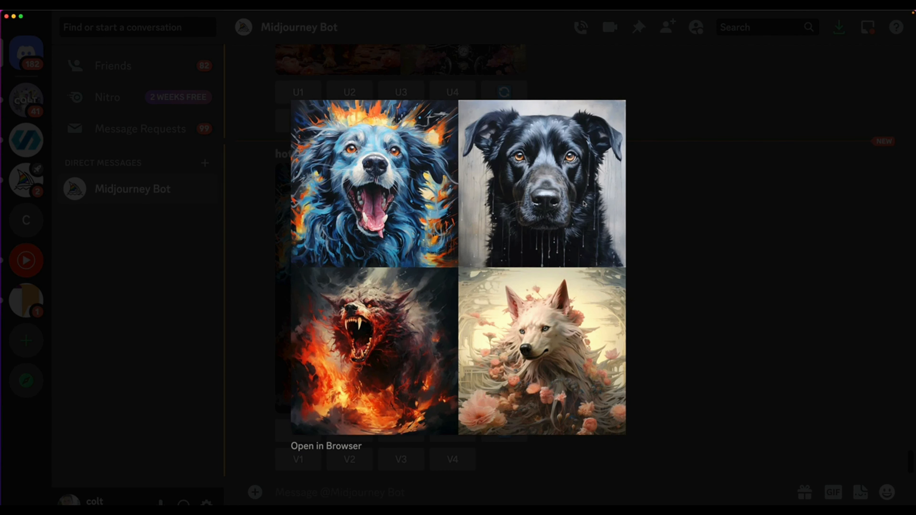
pyautogui.click(720, 288)
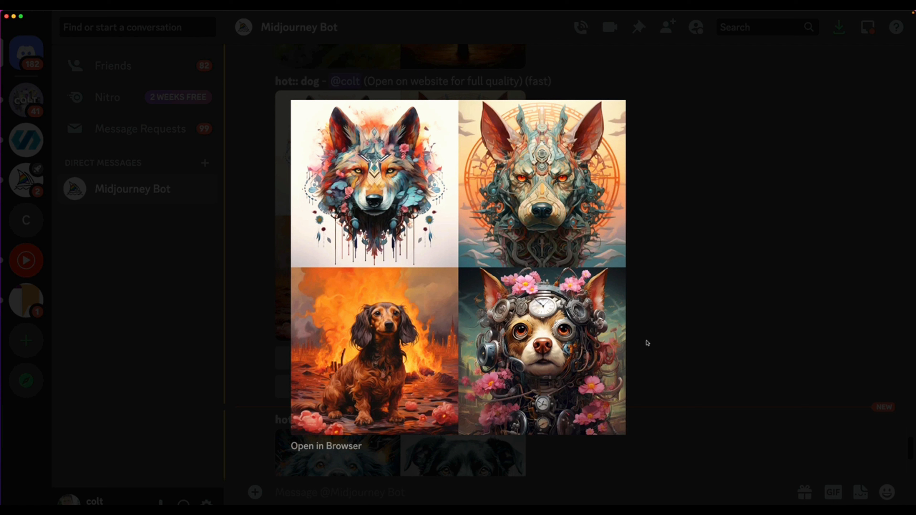
pyautogui.click(682, 352)
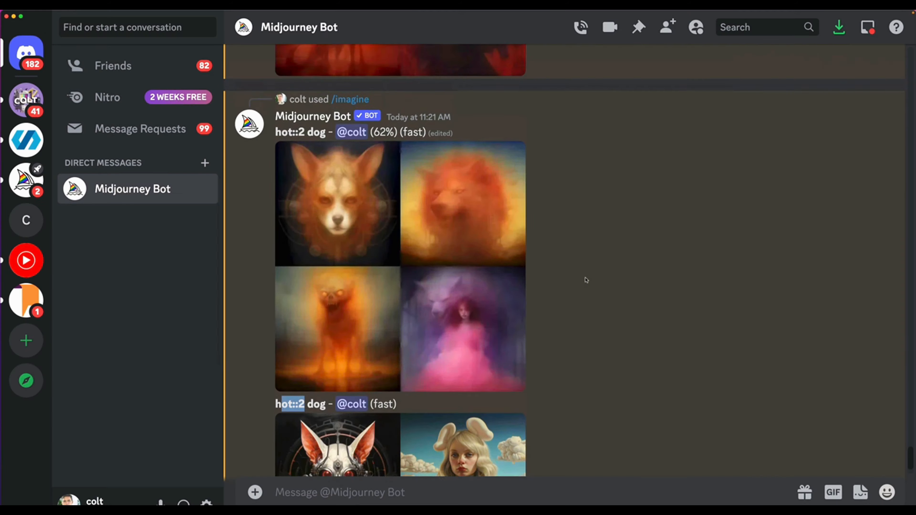
# Highlight the "dog" part of the "hot::2 dog" prompt and view both "hot::2 dog" grids enlarged.
pyautogui.scroll(5, 587, 280)
pyautogui.scroll(3, 454, 239)
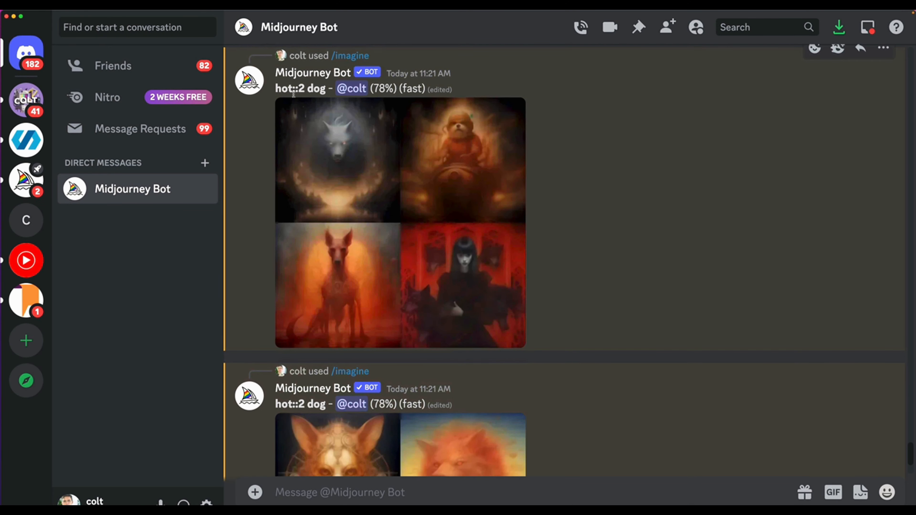
pyautogui.moveTo(305, 91)
pyautogui.mouseDown()
pyautogui.moveTo(284, 90)
pyautogui.moveTo(313, 89)
pyautogui.mouseUp()
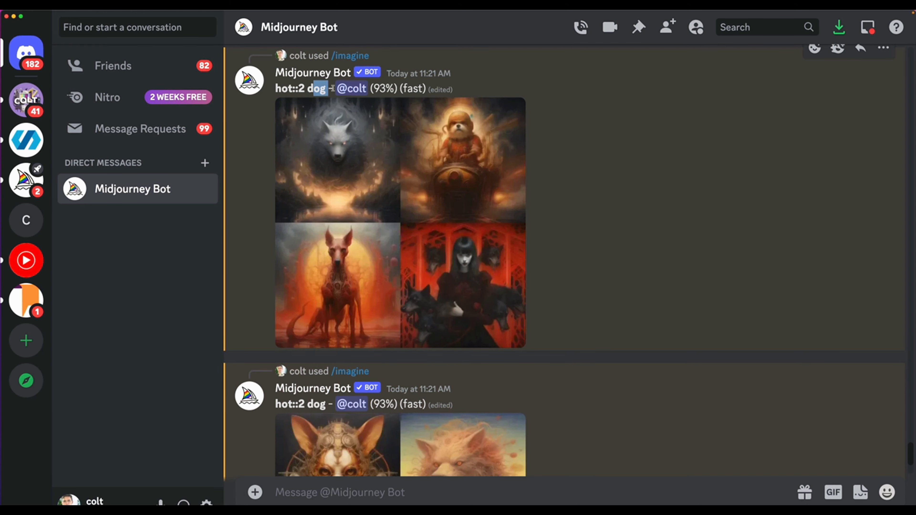
pyautogui.click(458, 260)
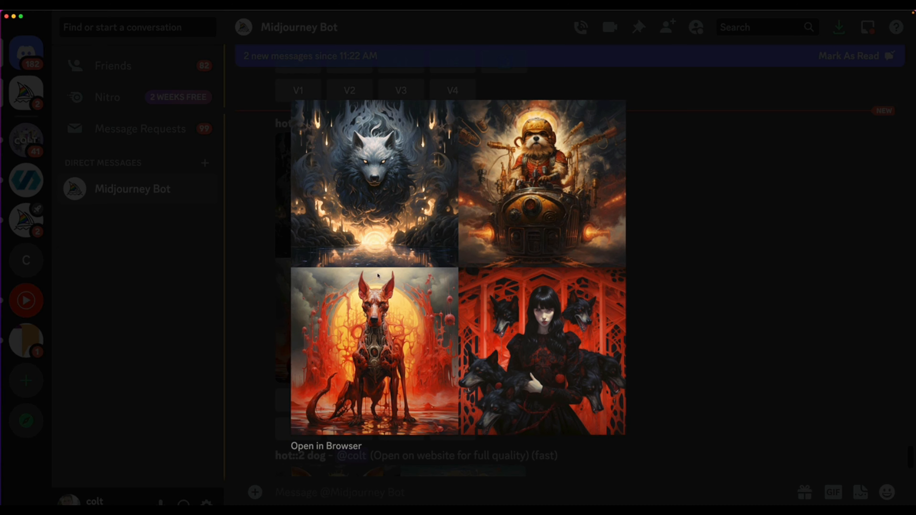
pyautogui.click(658, 318)
pyautogui.scroll(-3, 571, 313)
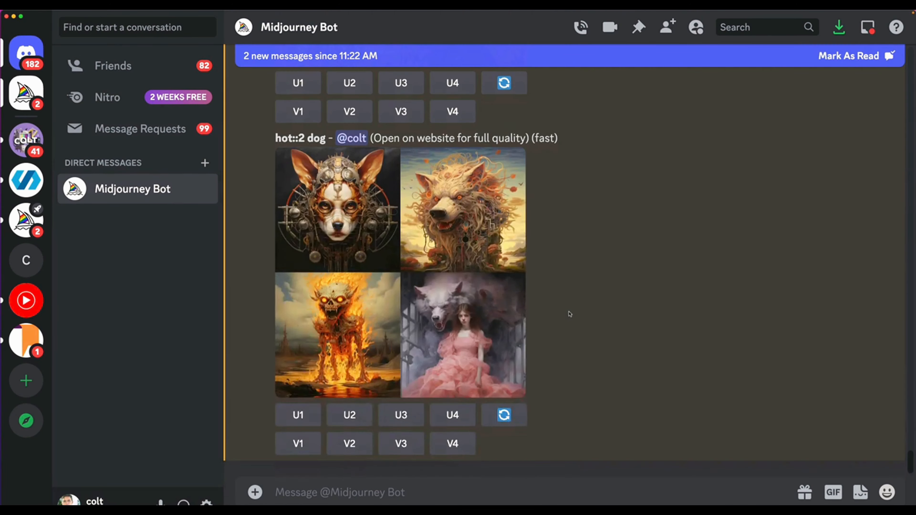
pyautogui.click(465, 262)
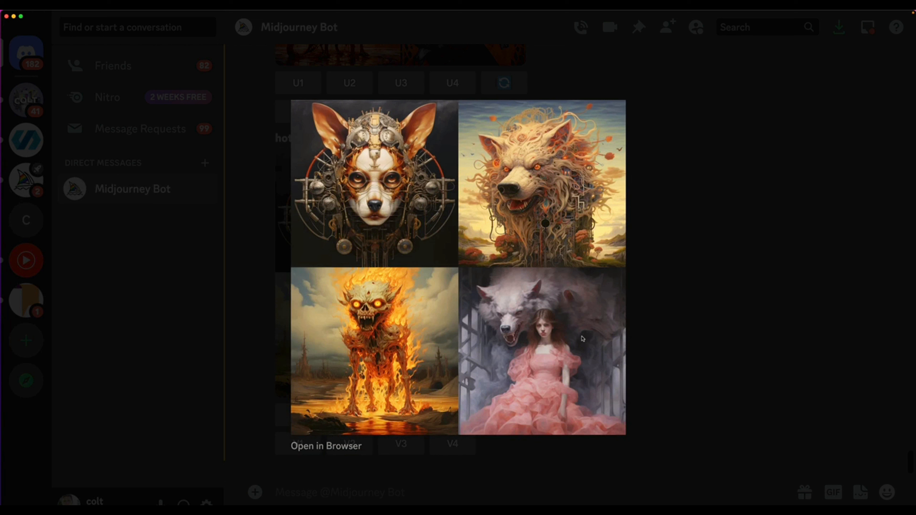
pyautogui.click(749, 325)
# Highlight part of the plain "cup cake" prompt and view its grid enlarged.
pyautogui.scroll(-5, 542, 218)
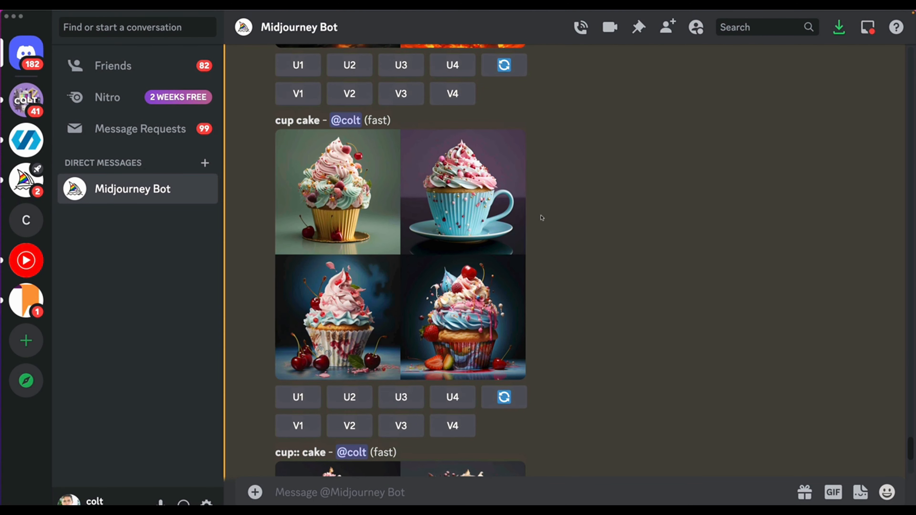
pyautogui.scroll(-1, 565, 253)
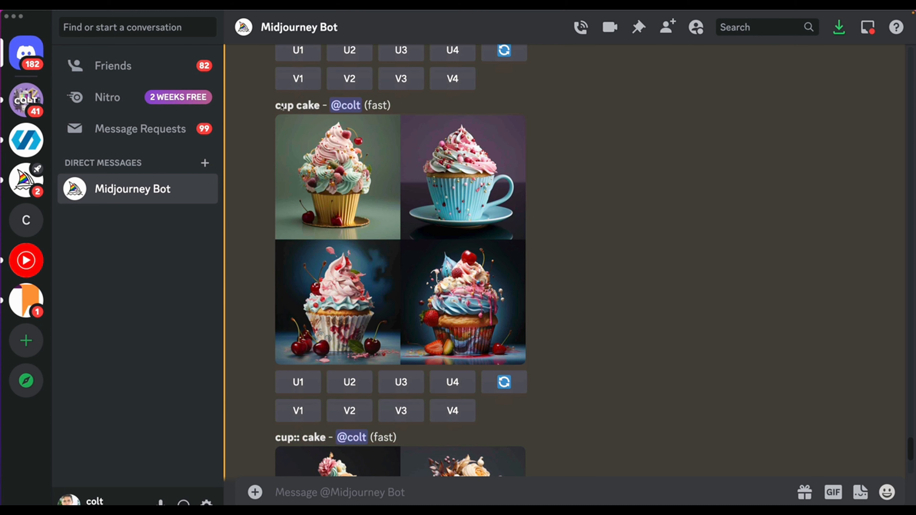
pyautogui.click(317, 103)
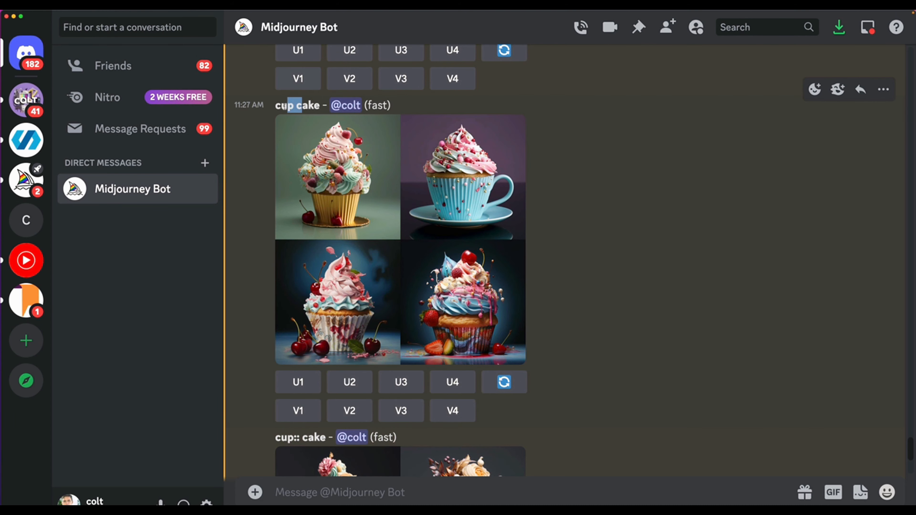
pyautogui.click(393, 191)
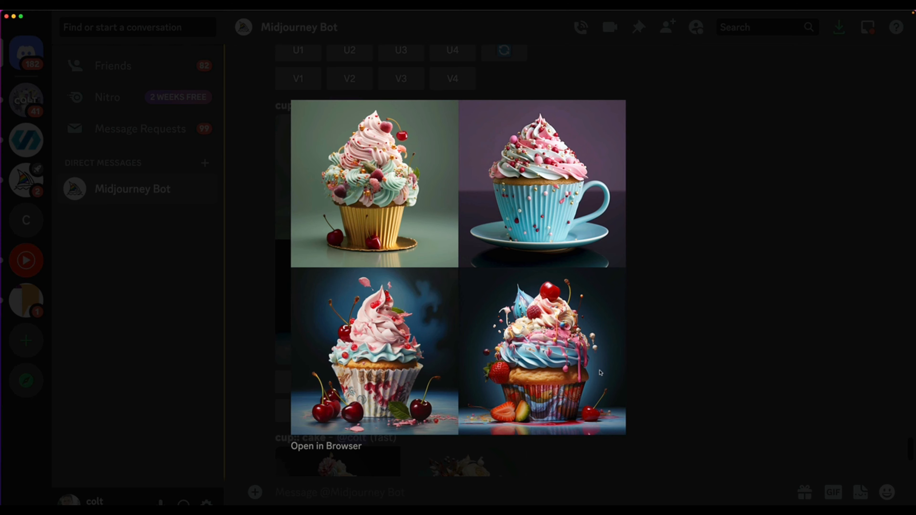
pyautogui.click(708, 343)
# Highlight the double colon in the "cup:: cake" prompt and view its grid enlarged.
pyautogui.scroll(-6, 522, 287)
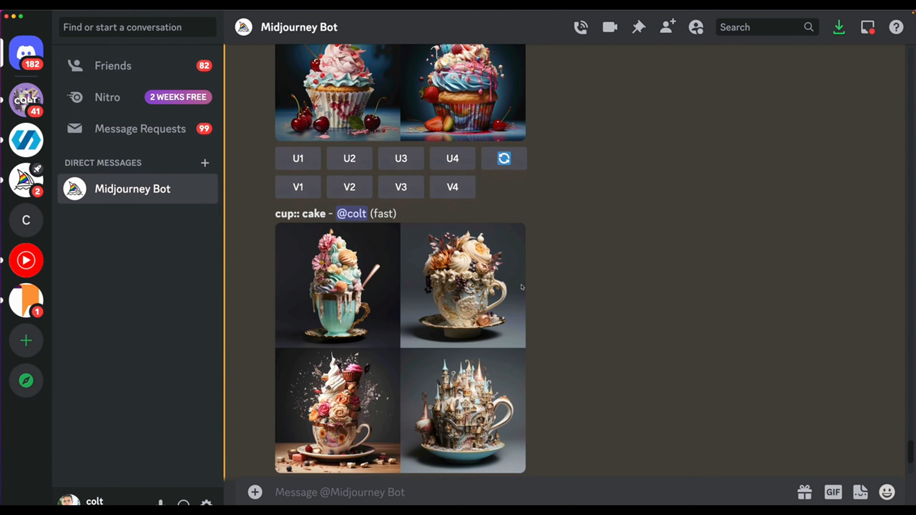
pyautogui.doubleClick(298, 216)
pyautogui.scroll(-1, 394, 251)
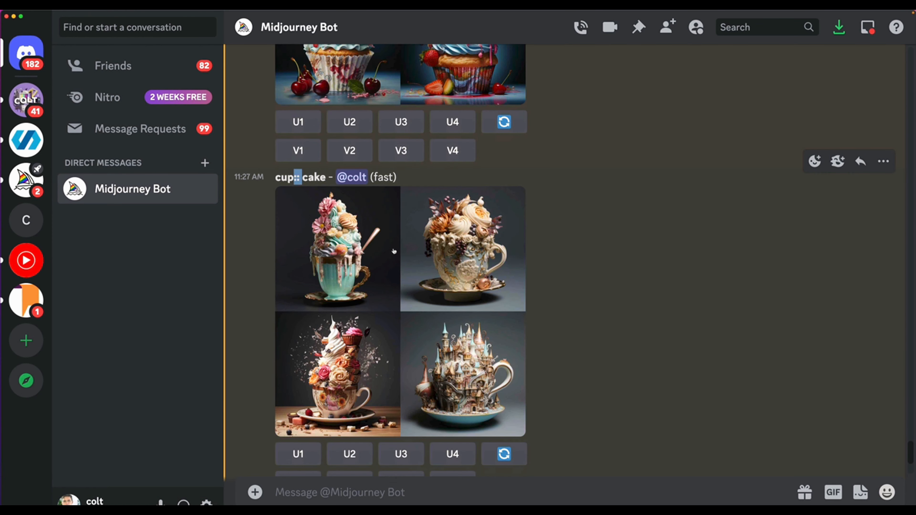
pyautogui.click(393, 251)
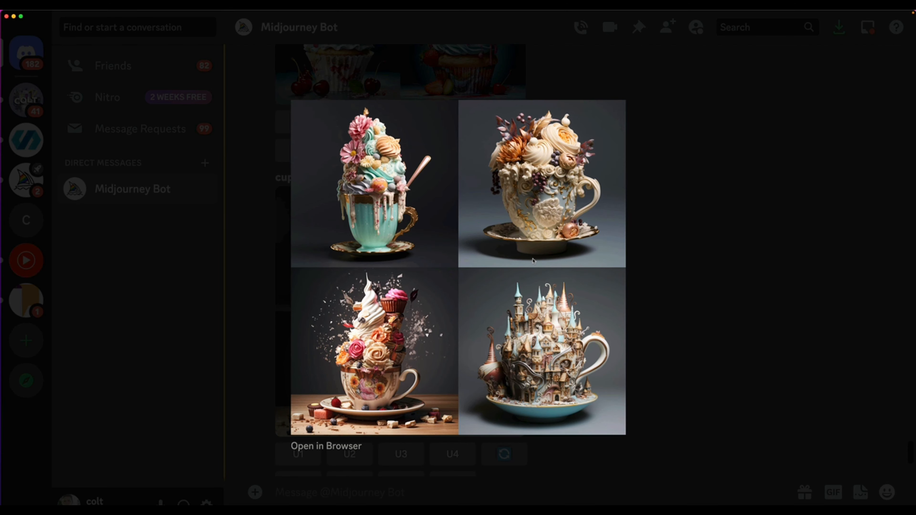
pyautogui.click(666, 307)
# Highlight "cake" in the "cup::2 cake" prompt and view its grid enlarged.
pyautogui.scroll(-1, 461, 291)
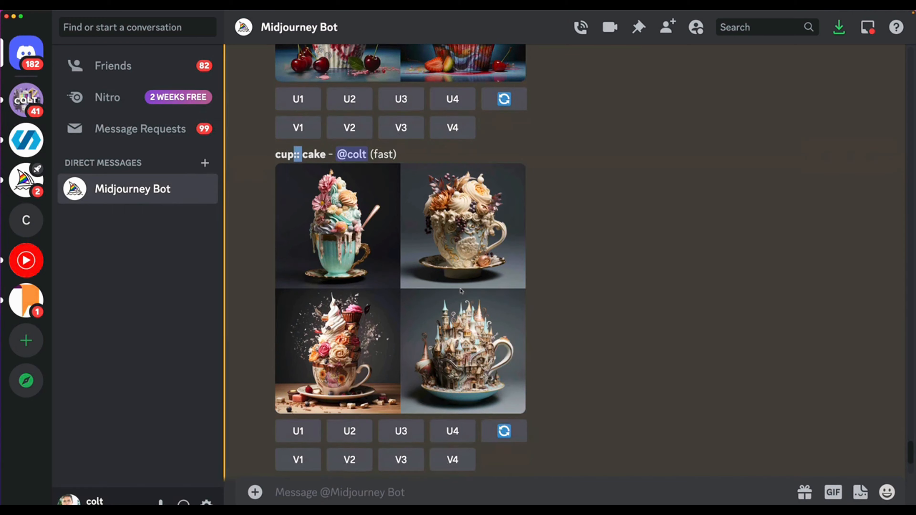
pyautogui.scroll(-8, 461, 291)
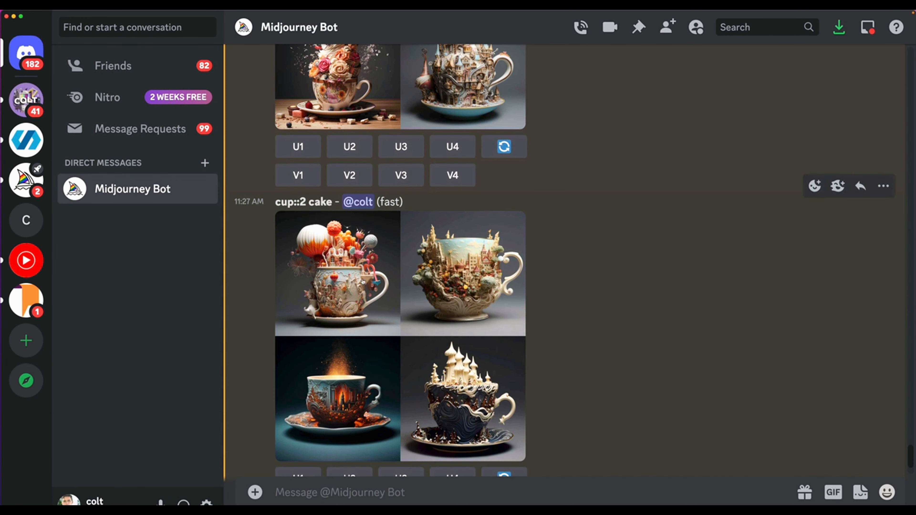
pyautogui.scroll(-1, 312, 249)
pyautogui.moveTo(309, 186); pyautogui.dragTo(331, 186)
pyautogui.click(382, 255)
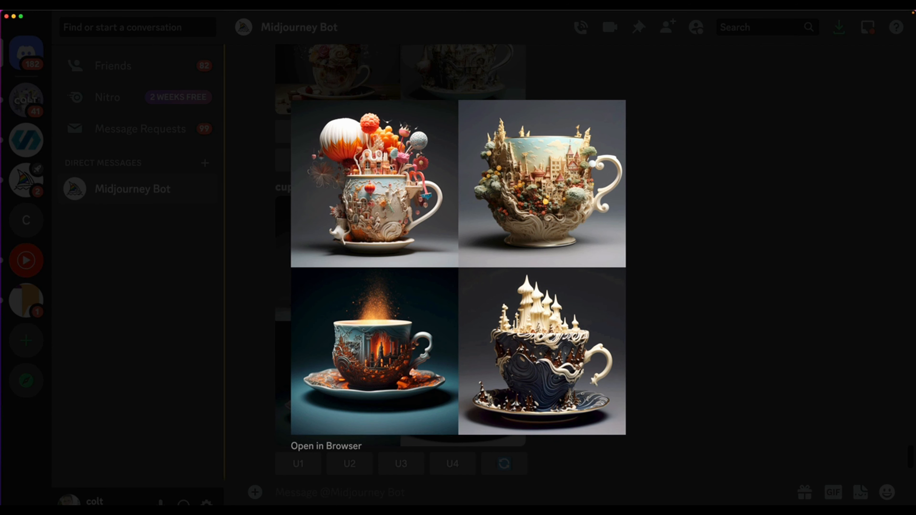
pyautogui.press('Escape')
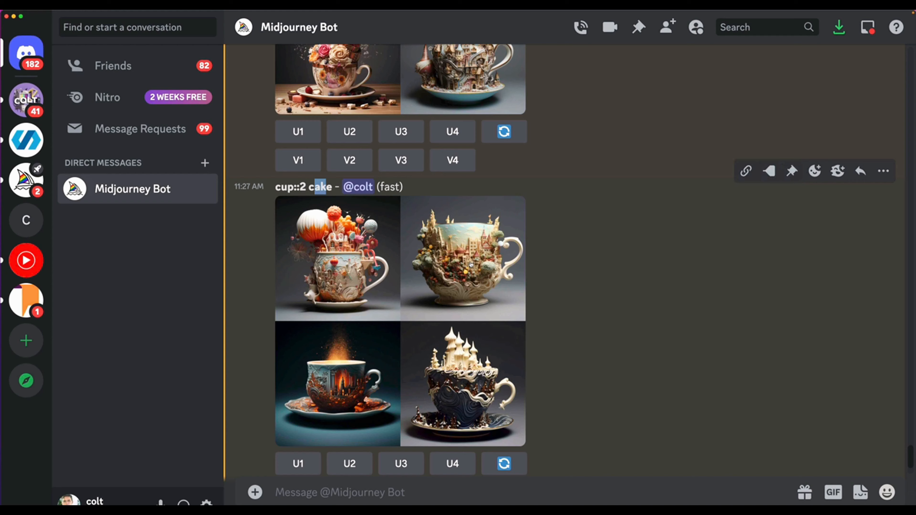
# Highlight the double colon and the cake weight in the "cup:: cake::2" prompt and view its grid enlarged.
pyautogui.scroll(-1, 399, 244)
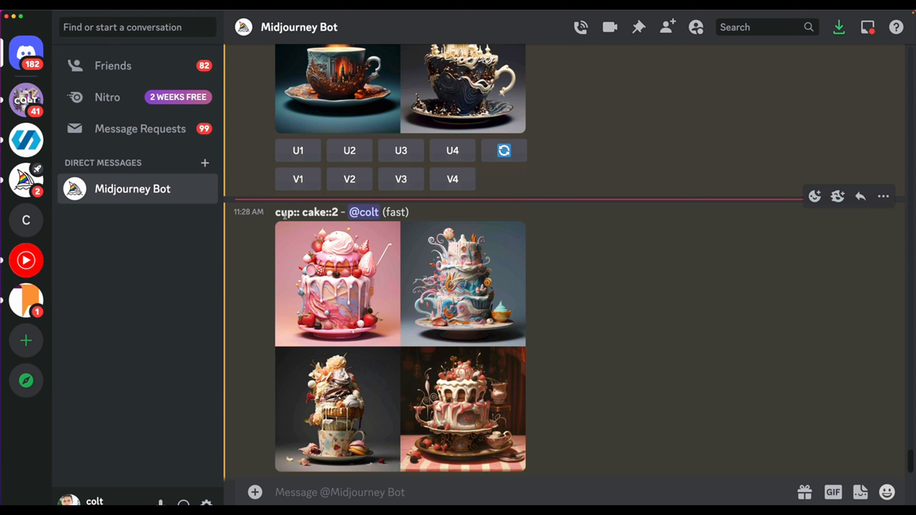
pyautogui.doubleClick(300, 213)
pyautogui.moveTo(304, 213); pyautogui.dragTo(332, 213)
pyautogui.click(374, 279)
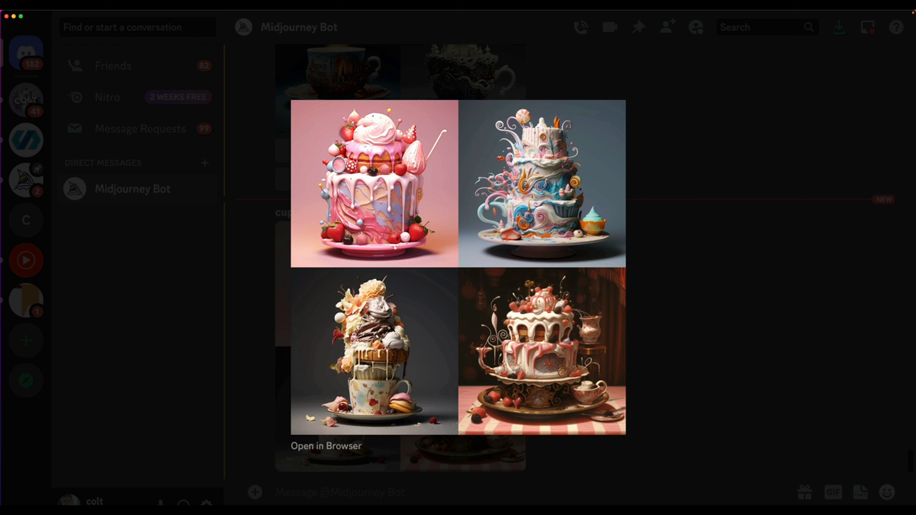
pyautogui.click(751, 259)
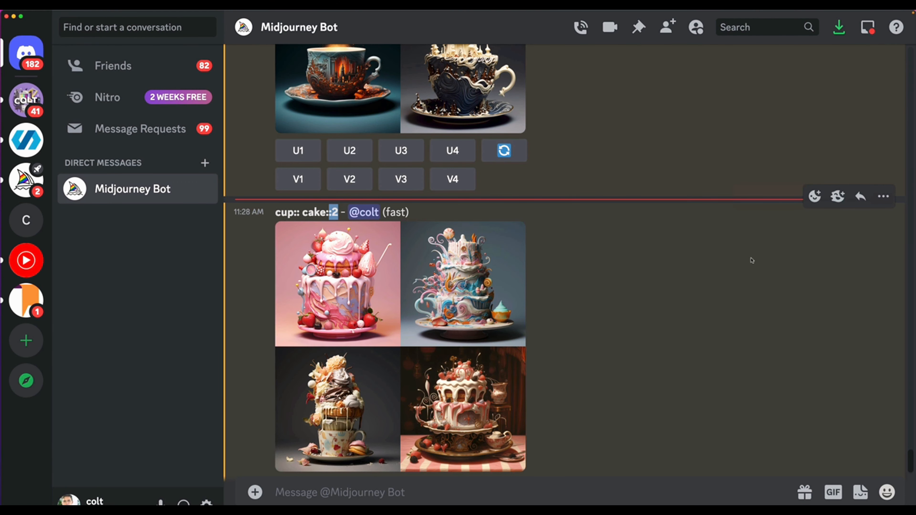
# Copy the "cup:: cake::2" prompt into the message box, give cup a weight of 1 and remove the trailing dash.
pyautogui.moveTo(345, 213); pyautogui.dragTo(278, 215)
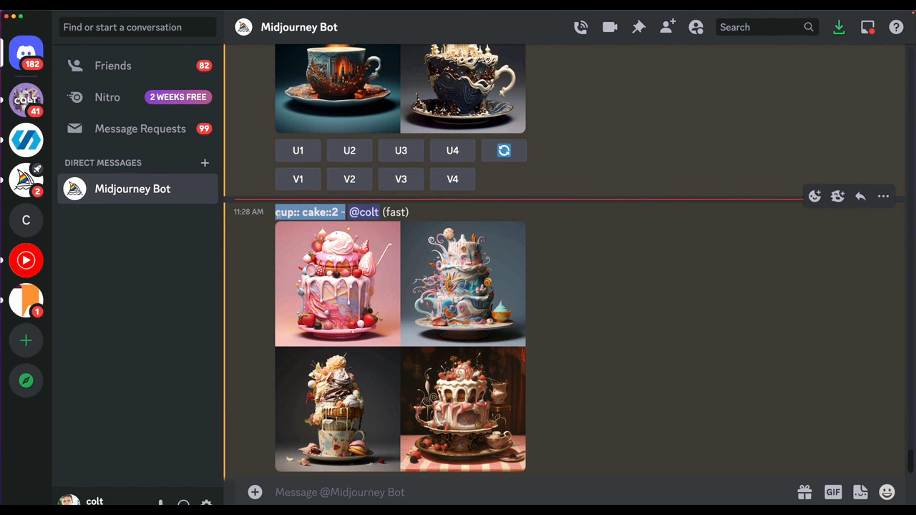
pyautogui.press('super+c')
pyautogui.click(348, 496)
pyautogui.press('super+v')
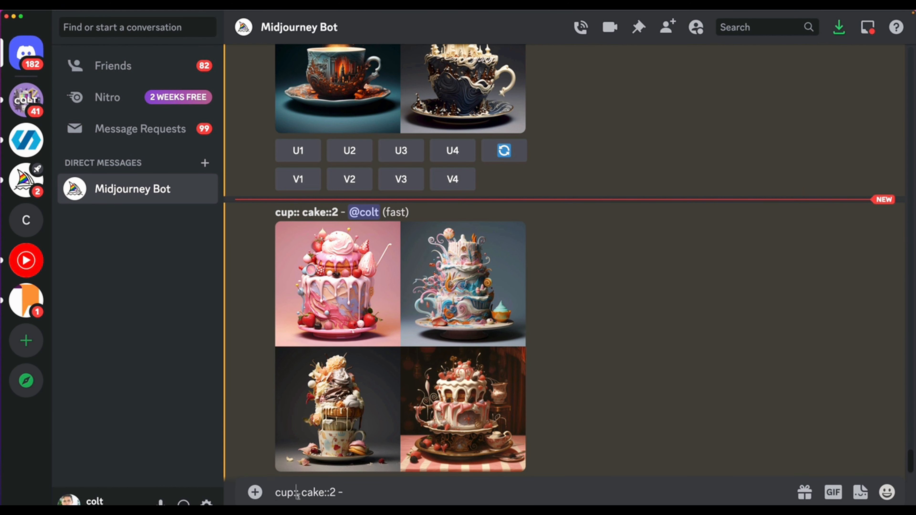
pyautogui.write('1')
pyautogui.press('super+Right')
pyautogui.press('BackSpace')
pyautogui.press('BackSpace')
pyautogui.press('BackSpace')
# Raise the weights in the drafted prompt so that it reads "cup::100 cake::200".
pyautogui.write('00')
pyautogui.click(305, 491)
pyautogui.write('-0')
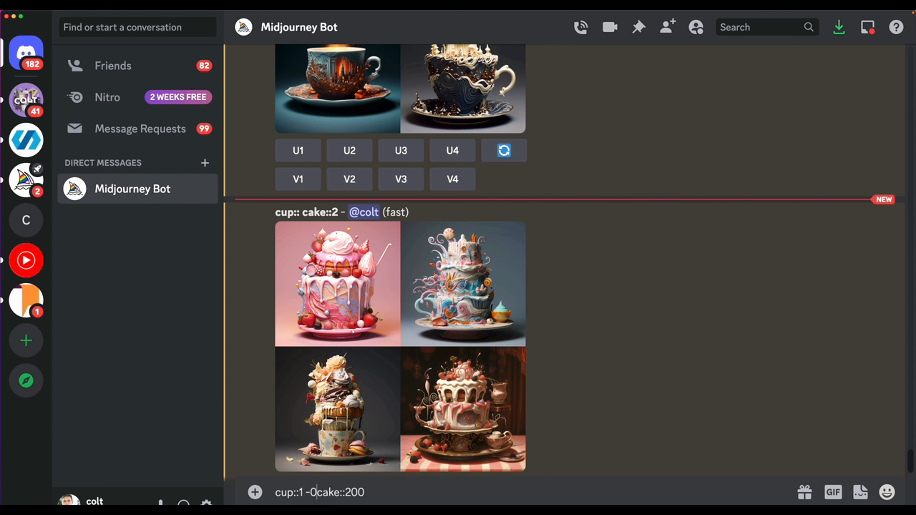
pyautogui.press('BackSpace')
pyautogui.press('BackSpace')
pyautogui.press('BackSpace')
pyautogui.write('00')
pyautogui.click(398, 494)
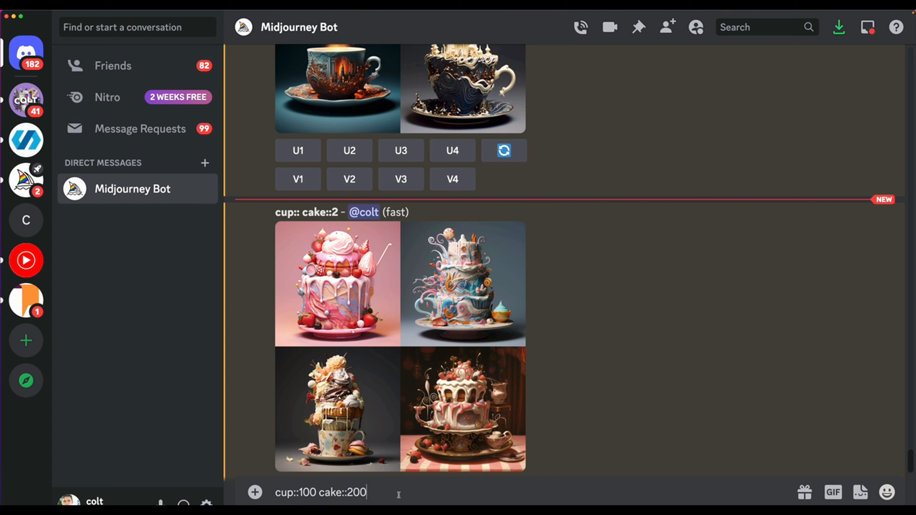
# Change the weights in the drafted prompt so that it reads "cup::4 cake::8".
pyautogui.press('BackSpace')
pyautogui.press('BackSpace')
pyautogui.press('BackSpace')
pyautogui.write('8')
pyautogui.click(316, 492)
pyautogui.press('BackSpace')
pyautogui.press('BackSpace')
pyautogui.press('BackSpace')
pyautogui.write('4')
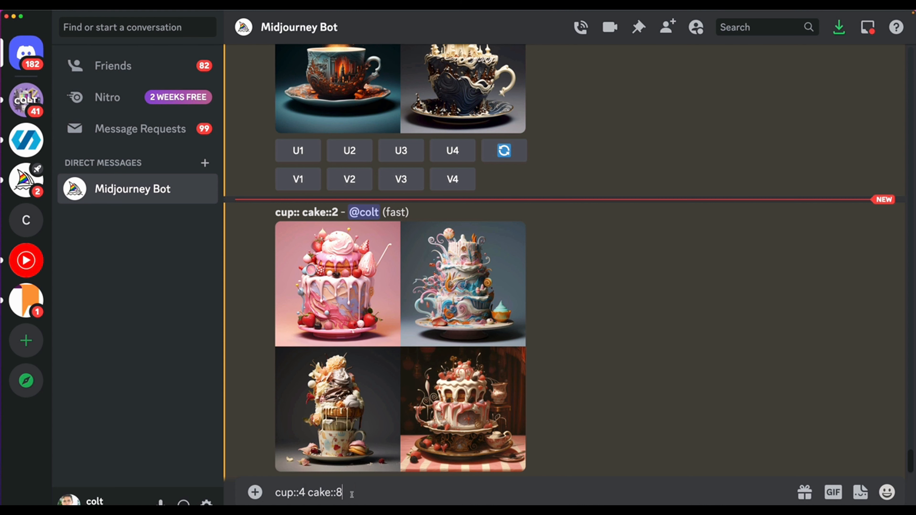
# Change the weights in the drafted prompt so that it reads "cup:: cake::2".
pyautogui.scroll(-3, 447, 341)
pyautogui.moveTo(286, 492); pyautogui.dragTo(356, 493)
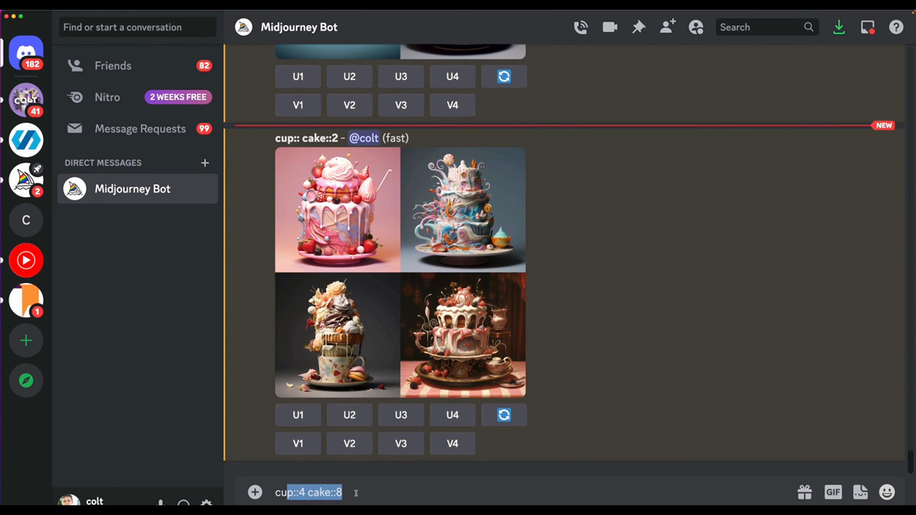
pyautogui.click(382, 497)
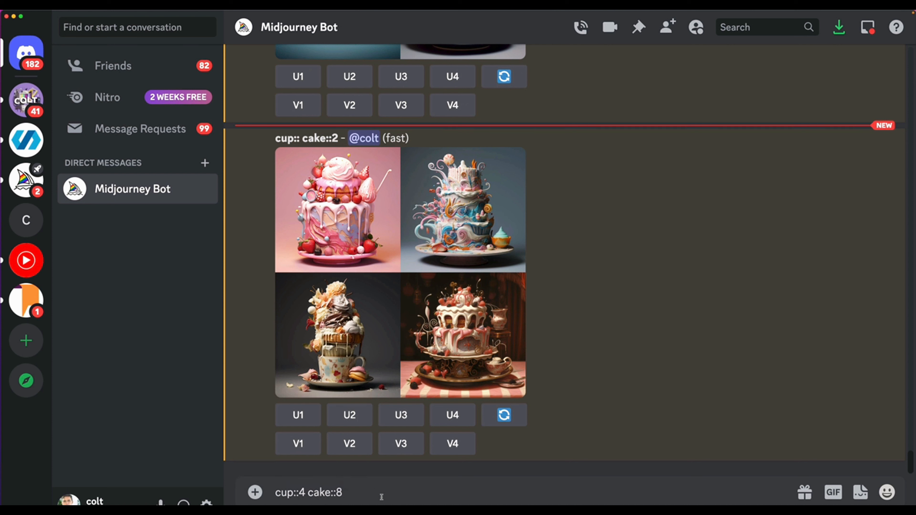
pyautogui.moveTo(350, 492); pyautogui.dragTo(308, 492)
pyautogui.click(349, 494)
pyautogui.press('BackSpace')
pyautogui.write('2')
pyautogui.click(305, 495)
pyautogui.press('BackSpace')
pyautogui.press('BackSpace')
pyautogui.click(441, 494)
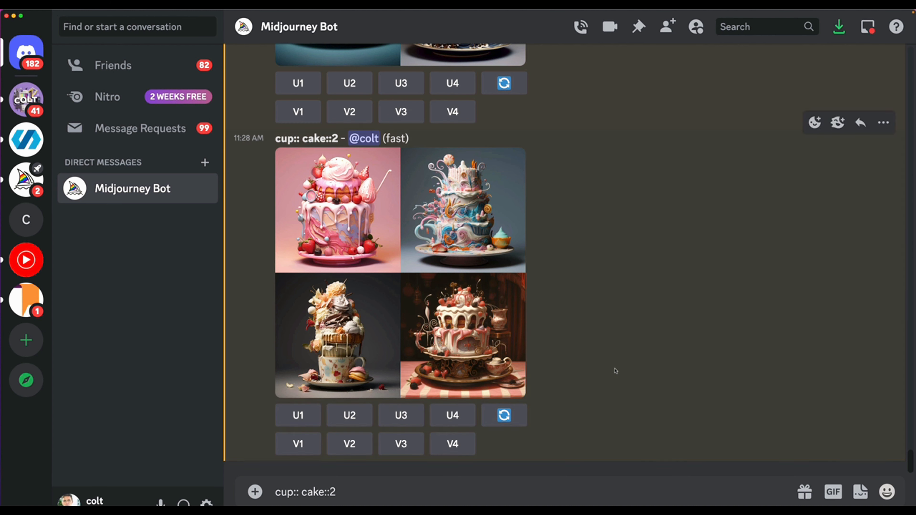
# Replace the drafted prompt with the exclusion parameter "--no red".
pyautogui.click(505, 494)
pyautogui.press('super+a')
pyautogui.press('BackSpace')
pyautogui.write('--no')
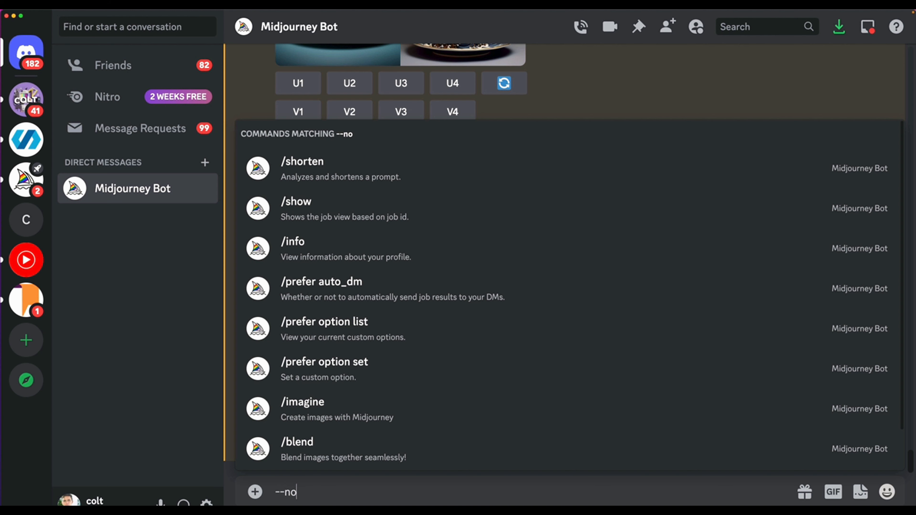
pyautogui.press('BackSpace')
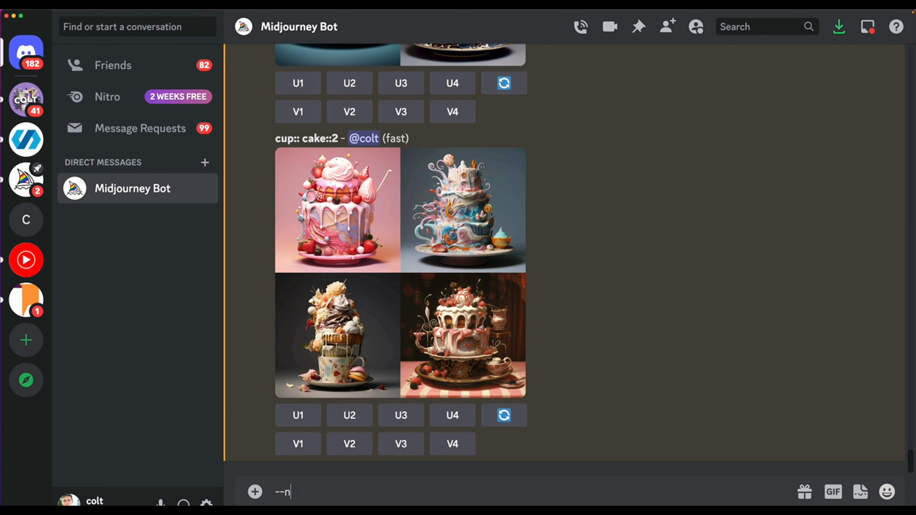
pyautogui.write('o ')
pyautogui.write('red')
# Replace the exclusion parameter in the draft with "red::-0.5" and change its weight to -5.
pyautogui.moveTo(330, 492); pyautogui.dragTo(266, 491)
pyautogui.write('red::-0.5')
pyautogui.press('BackSpace')
pyautogui.press('BackSpace')
pyautogui.press('BackSpace')
pyautogui.write('5')
# Generate images with /imagine from the prompt "bowl of fruit medley" and close the enlarged grid.
pyautogui.tripleClick(326, 491)
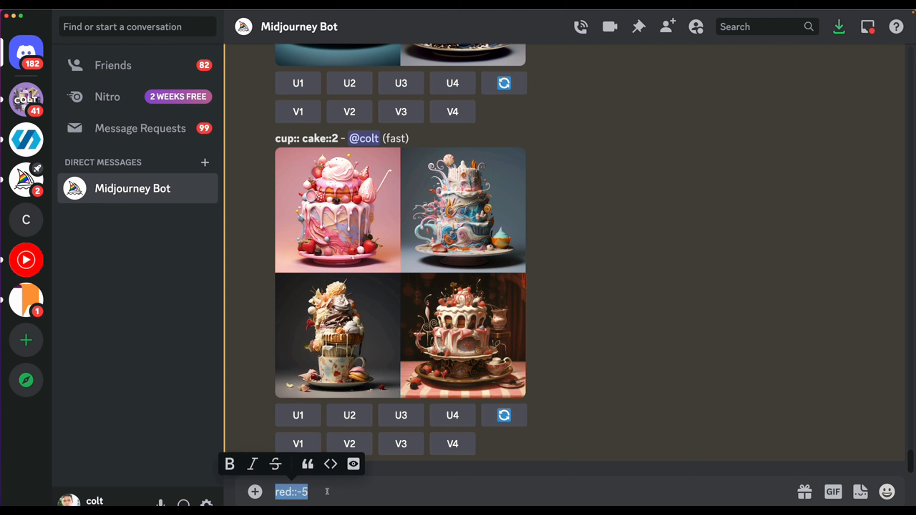
pyautogui.press('BackSpace')
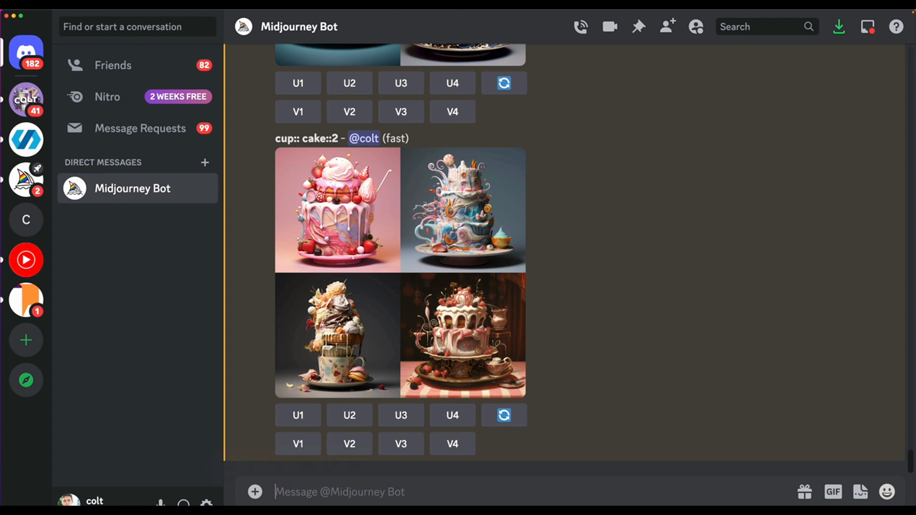
pyautogui.write('/imagine')
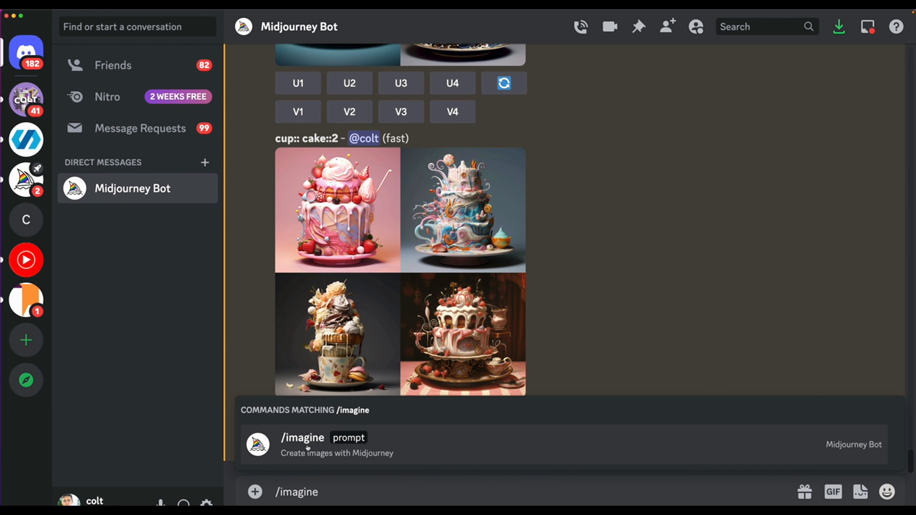
pyautogui.click(308, 447)
pyautogui.write('bowl o')
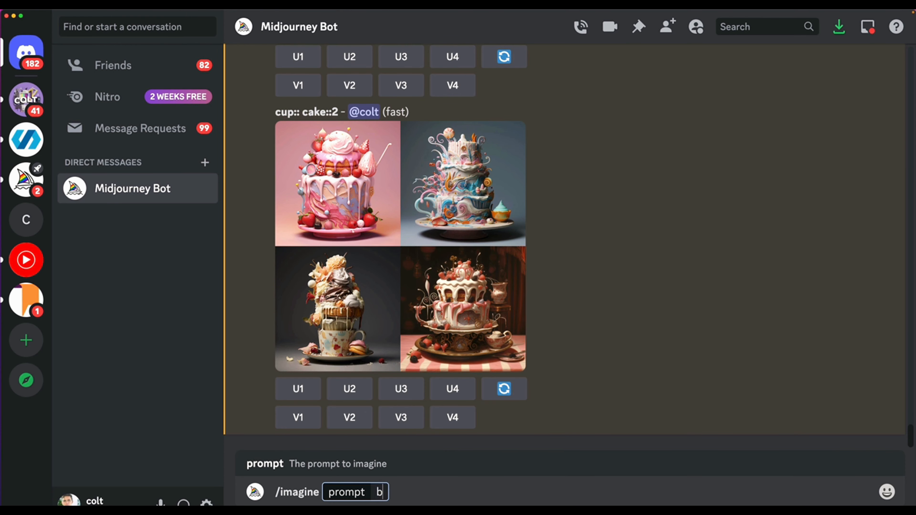
pyautogui.write('f friut')
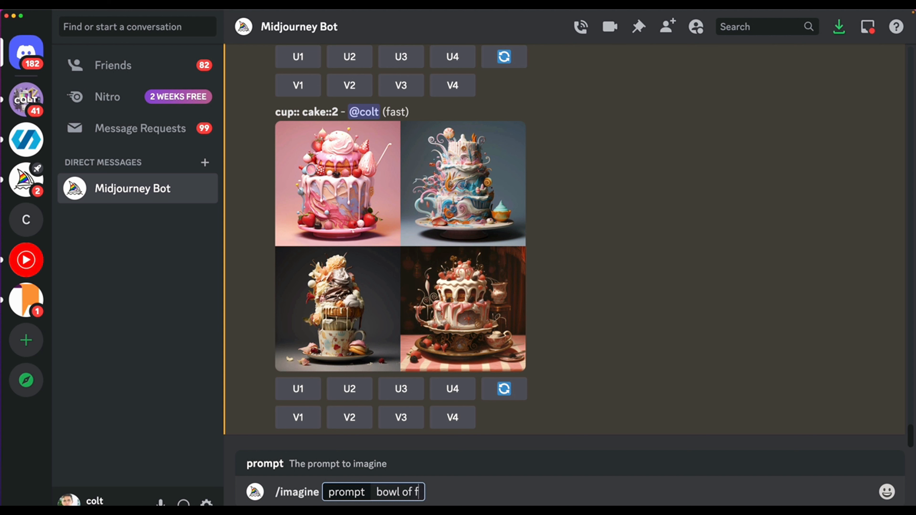
pyautogui.press('BackSpace')
pyautogui.press('BackSpace')
pyautogui.press('BackSpace')
pyautogui.write('uit medley')
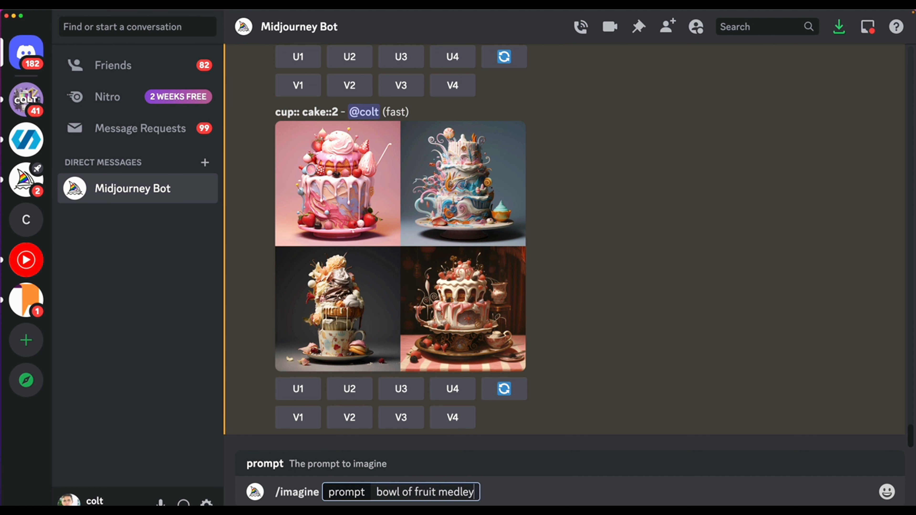
pyautogui.press('Return')
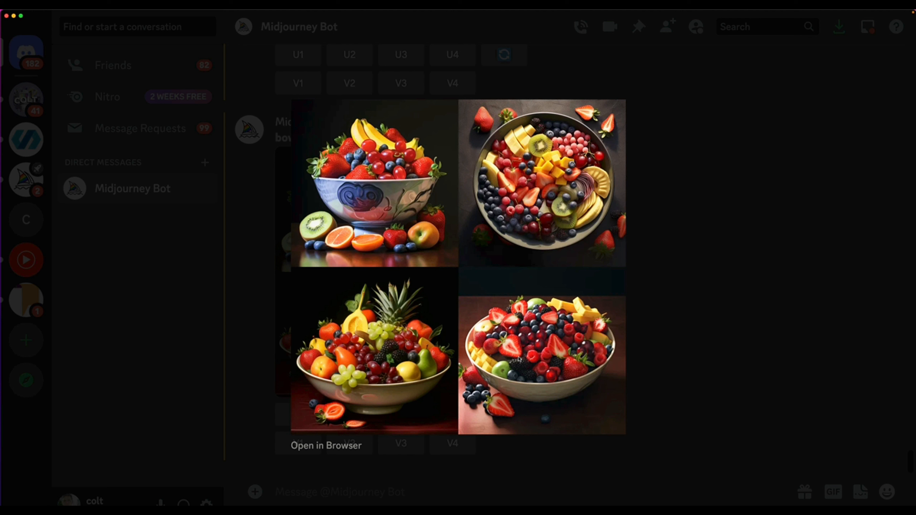
pyautogui.click(701, 255)
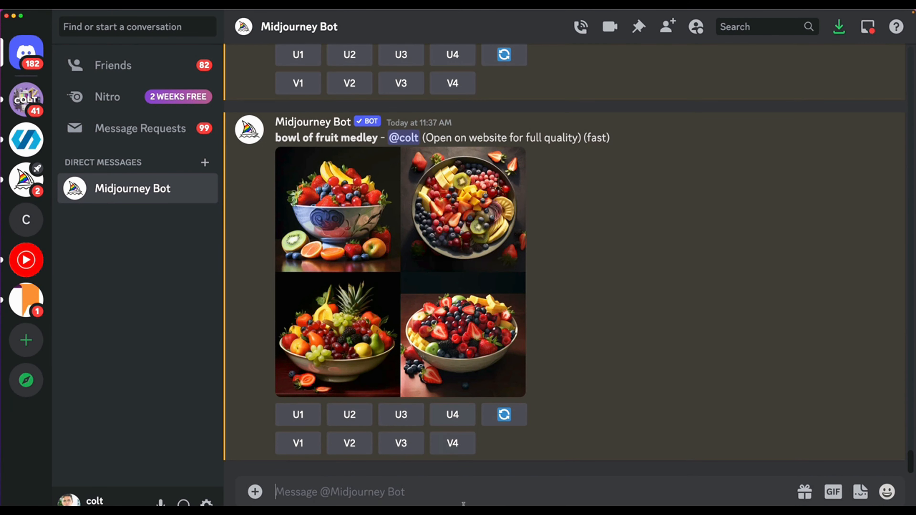
# Draft a new /imagine prompt reading "bowl of fruit medley:: grapes::-0.7".
pyautogui.write('/imagine')
pyautogui.click(383, 446)
pyautogui.write('bowl of fruit medl')
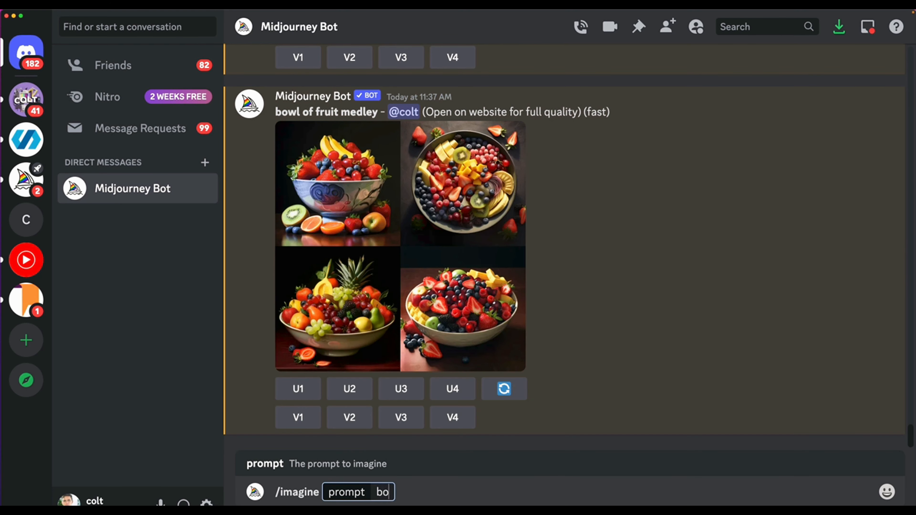
pyautogui.write('ey::')
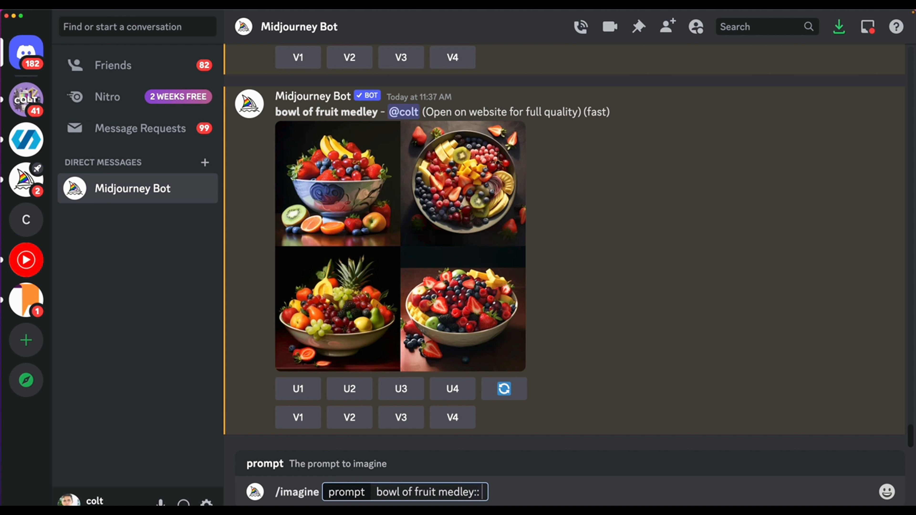
pyautogui.write(' grapes')
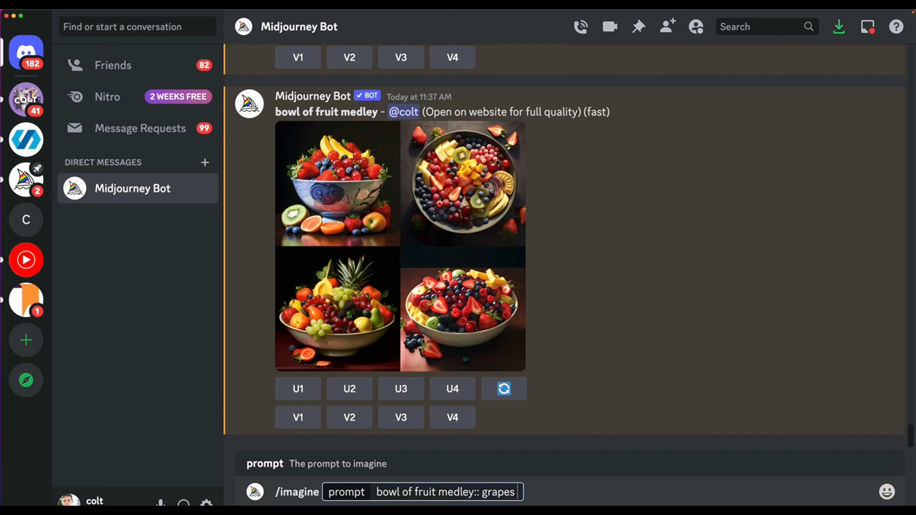
pyautogui.write('::-0.7')
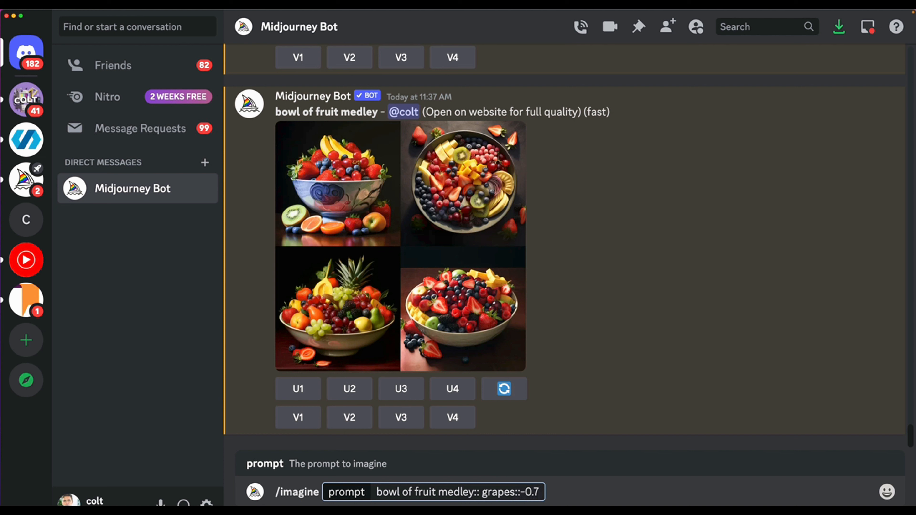
# Try grapes weights of -0.75, -1 and -2 in the drafted prompt and highlight the whole prompt.
pyautogui.write('5')
pyautogui.press('BackSpace')
pyautogui.press('BackSpace')
pyautogui.press('BackSpace')
pyautogui.press('BackSpace')
pyautogui.write('1')
pyautogui.press('BackSpace')
pyautogui.write('2')
pyautogui.moveTo(532, 493); pyautogui.dragTo(373, 486)
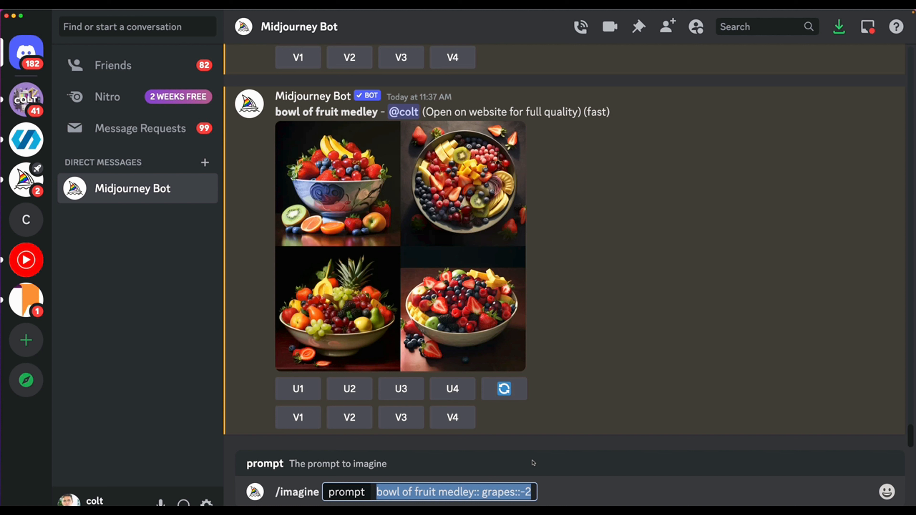
# Set the grapes weight in the drafted prompt to -0.75 and generate the images.
pyautogui.click(532, 491)
pyautogui.press('BackSpace')
pyautogui.write('0')
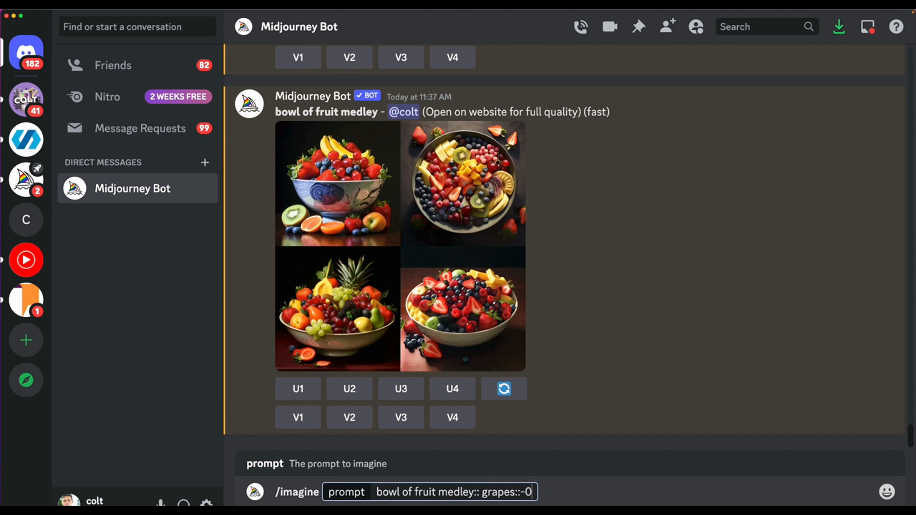
pyautogui.write('.75')
pyautogui.moveTo(525, 493); pyautogui.dragTo(487, 487)
pyautogui.click(463, 492)
pyautogui.click(411, 486)
pyautogui.moveTo(373, 493); pyautogui.dragTo(553, 492)
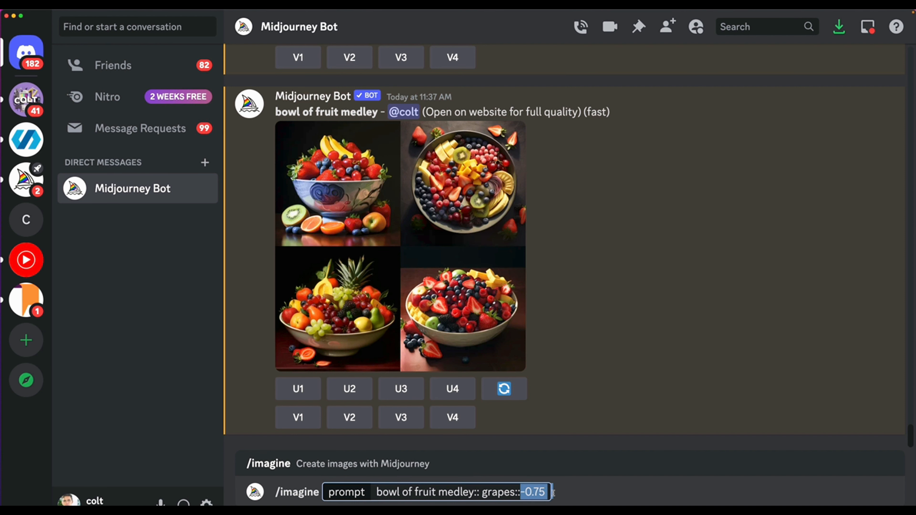
pyautogui.press('Return')
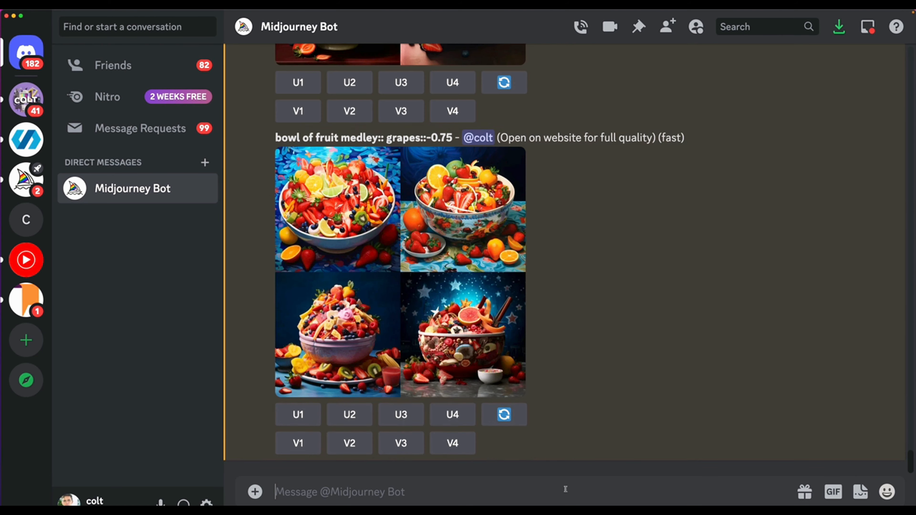
# View the "bowl of fruit medley:: grapes::-0.75" grid enlarged and draft "--no grapes" in the message box.
pyautogui.click(433, 226)
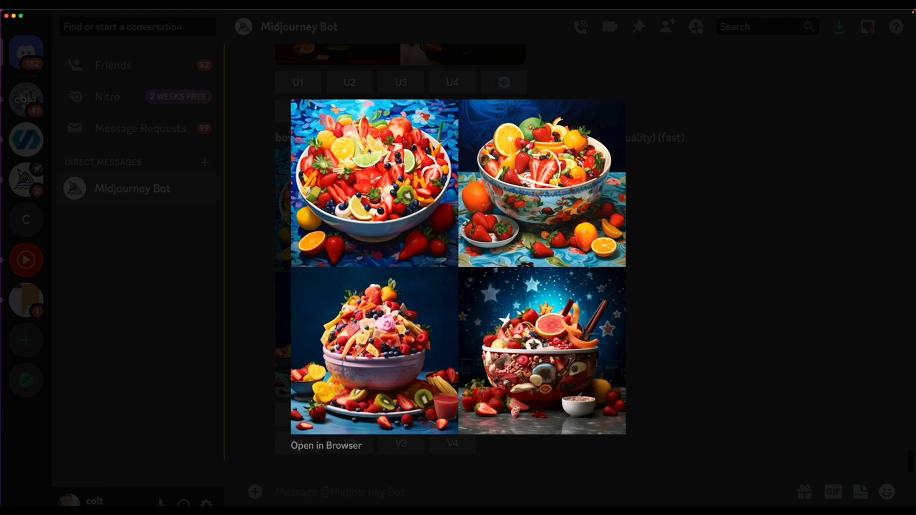
pyautogui.click(708, 216)
pyautogui.write('--no grapes')
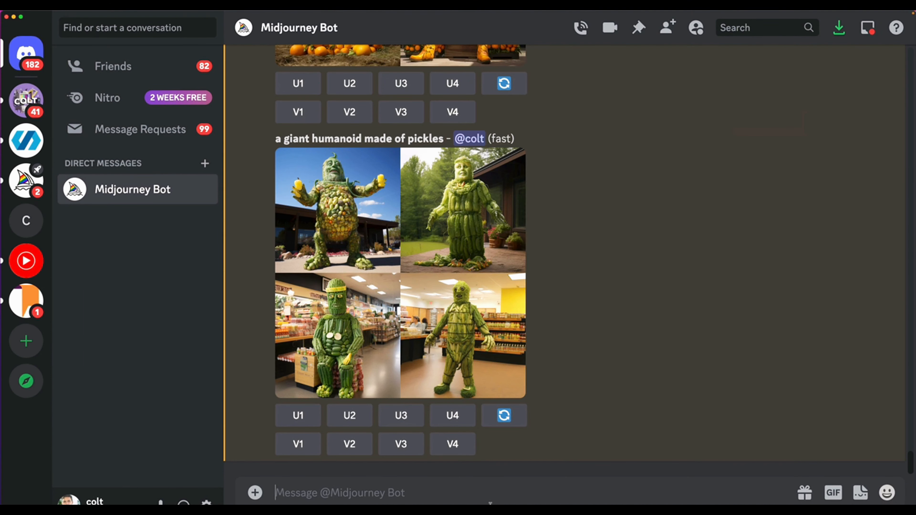
# Draft an empty pair of curly braces in the message box and clear it.
pyautogui.write('{}')
pyautogui.press('Left')
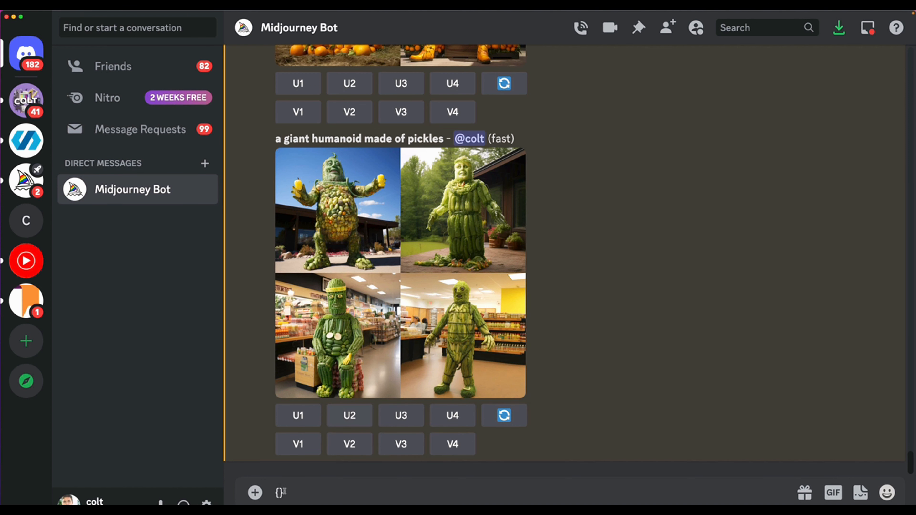
pyautogui.moveTo(293, 495); pyautogui.dragTo(269, 497)
pyautogui.press('BackSpace')
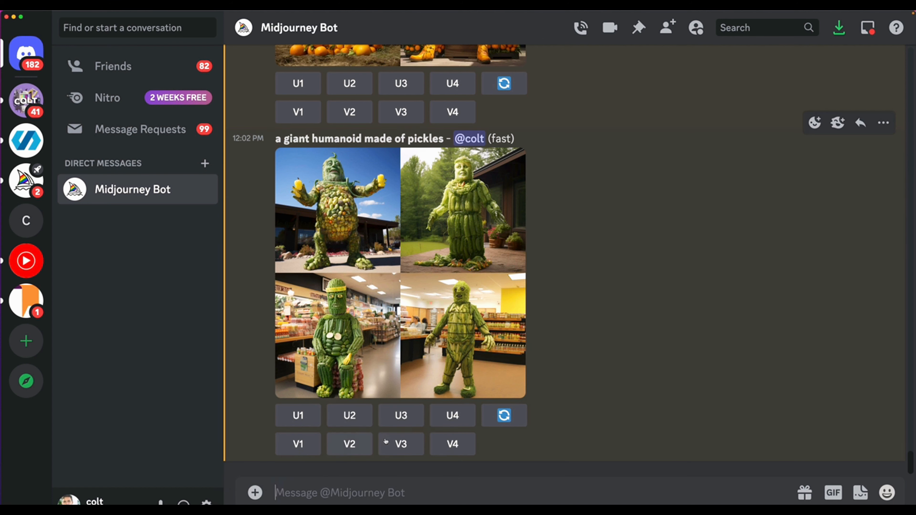
# Draft an /imagine prompt reading "a vintage car on the beach, in the style of Picasso".
pyautogui.write('/imagine')
pyautogui.click(388, 453)
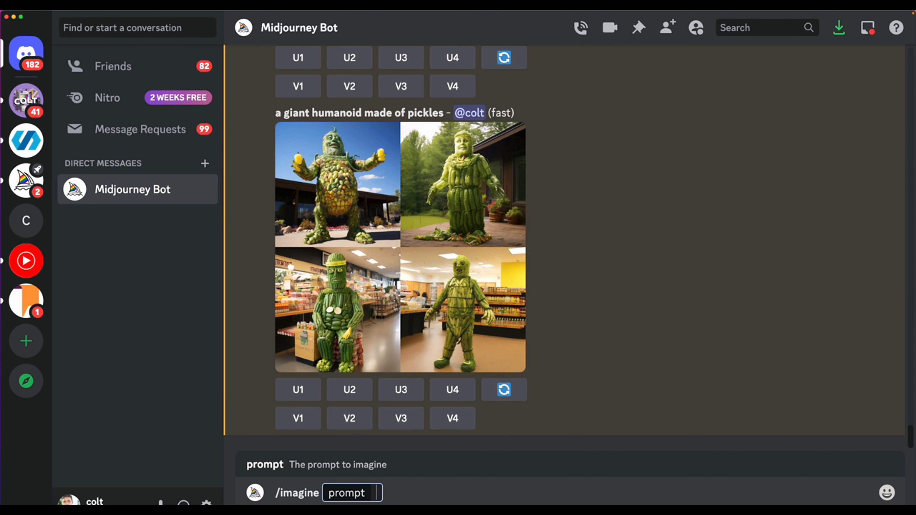
pyautogui.write('am')
pyautogui.press('BackSpace')
pyautogui.write('vintage car on the be')
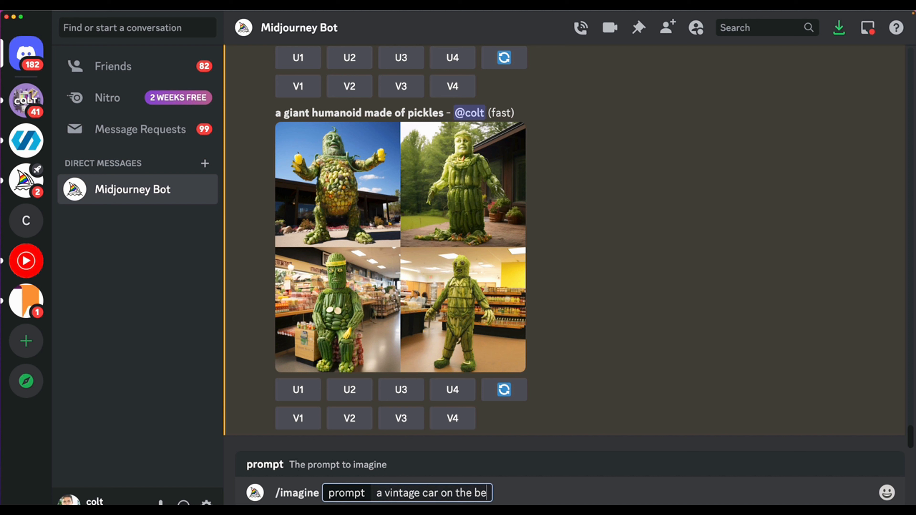
pyautogui.write('ach, in')
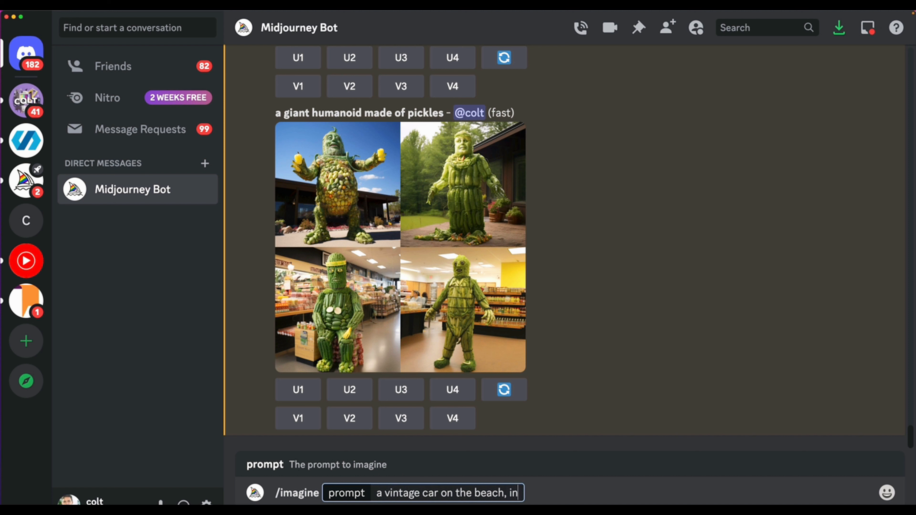
pyautogui.write(' the style of ')
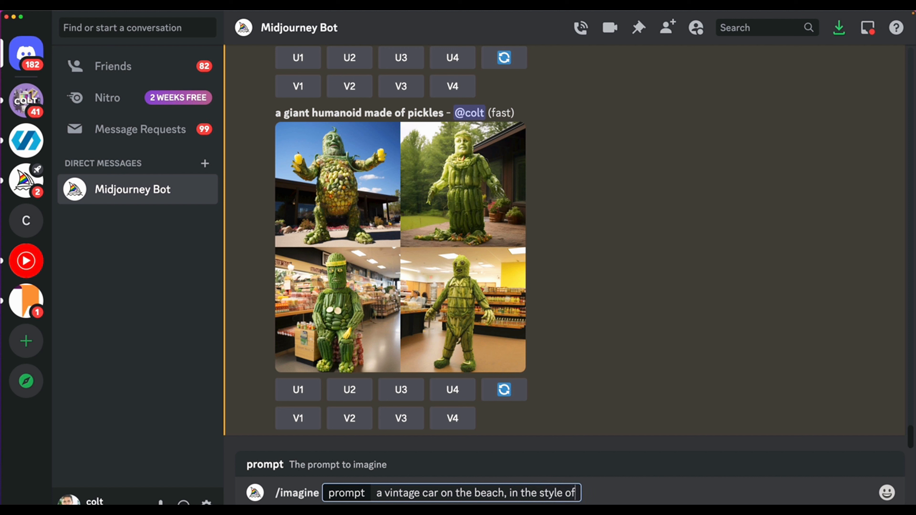
pyautogui.write('Picasso')
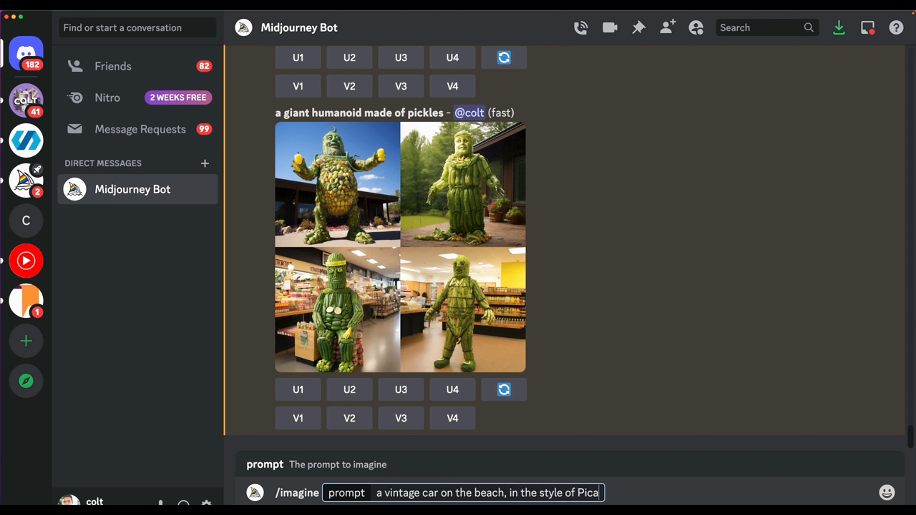
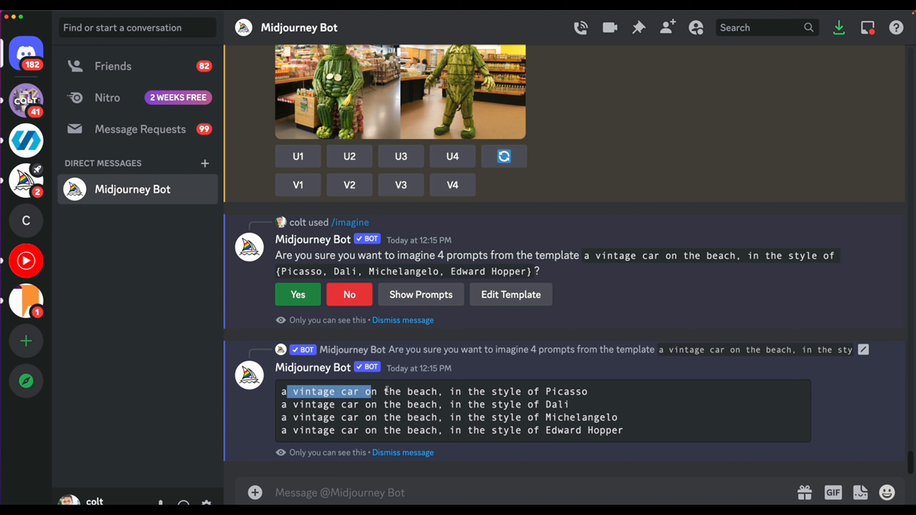
# Highlight the Picasso style wording and the artist list, and confirm imagining the four prompts from the vintage car template.
pyautogui.moveTo(455, 391); pyautogui.dragTo(592, 392)
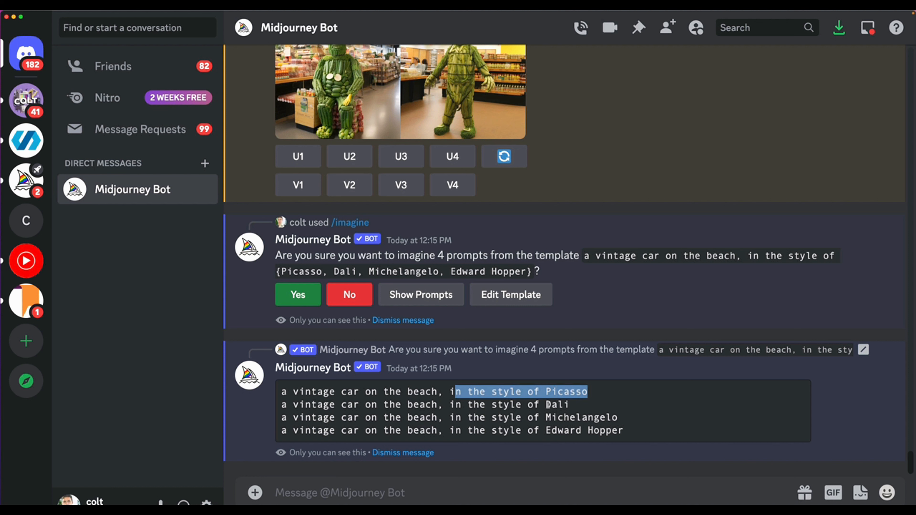
pyautogui.moveTo(280, 271); pyautogui.dragTo(532, 271)
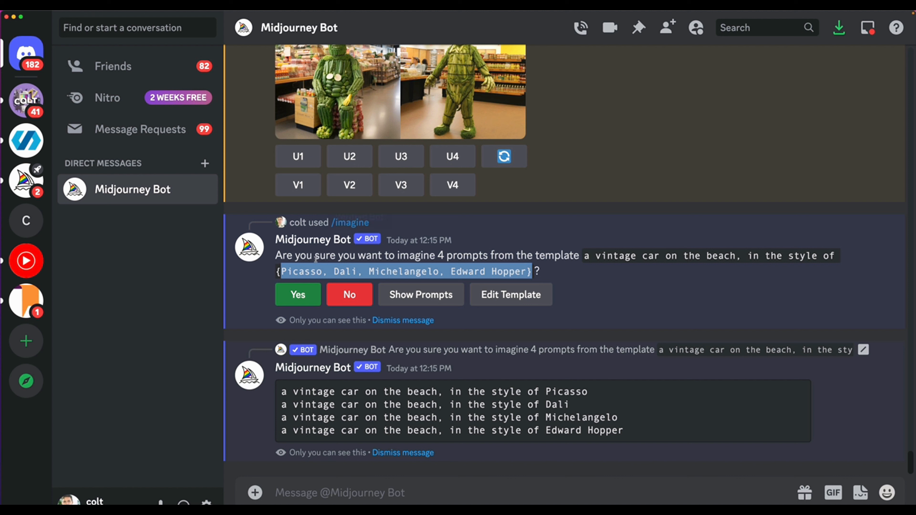
pyautogui.click(308, 271)
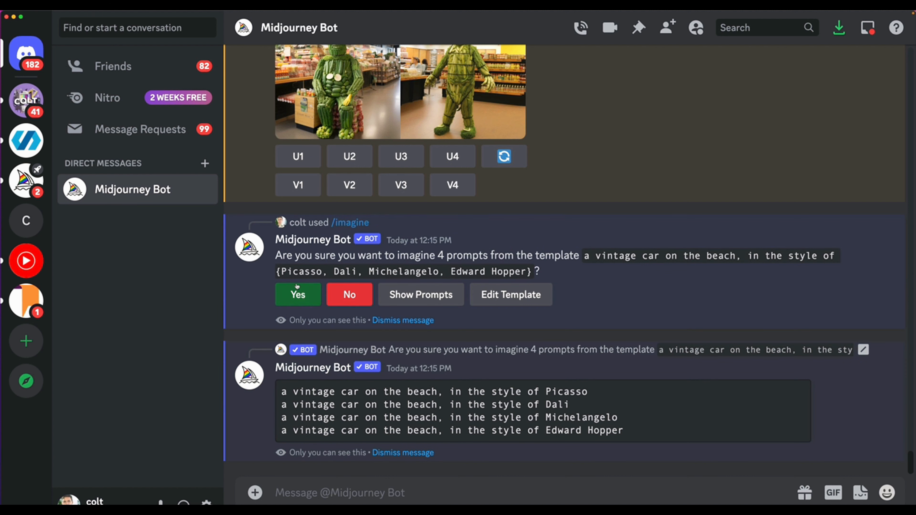
pyautogui.click(307, 303)
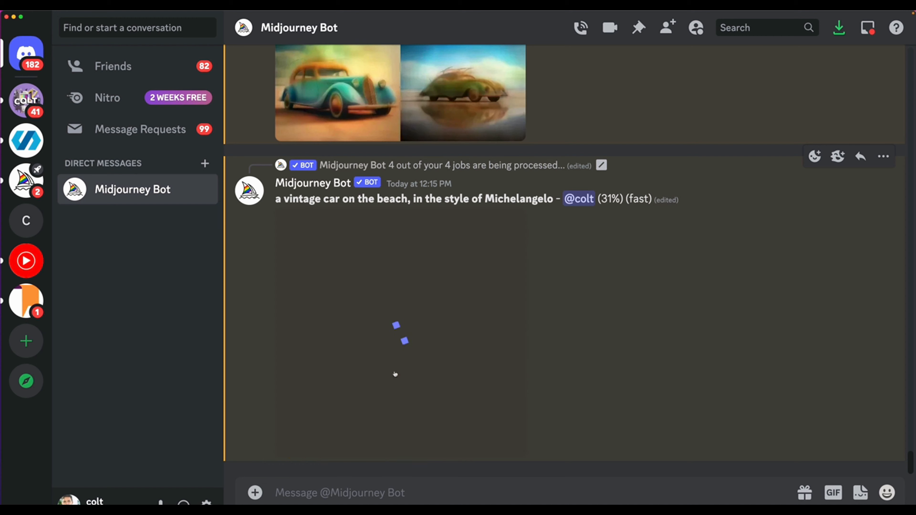
# Examine the vintage car grids in progress for Picasso, Dali and Michelangelo together with the list of expanded prompts.
pyautogui.scroll(5, 571, 291)
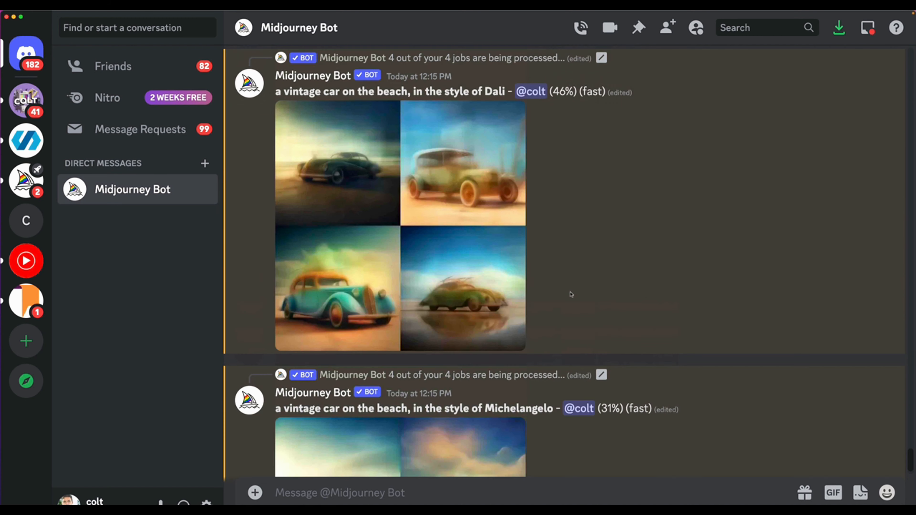
pyautogui.scroll(10, 571, 294)
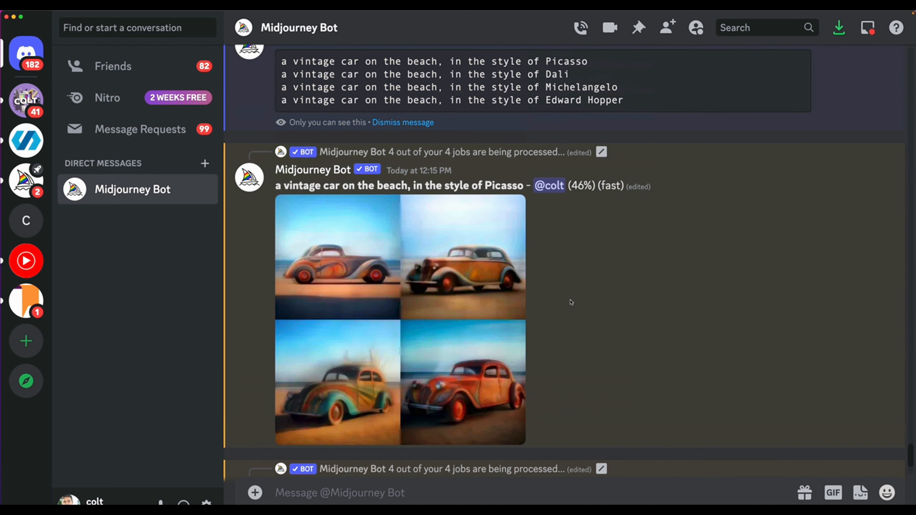
pyautogui.scroll(1, 618, 134)
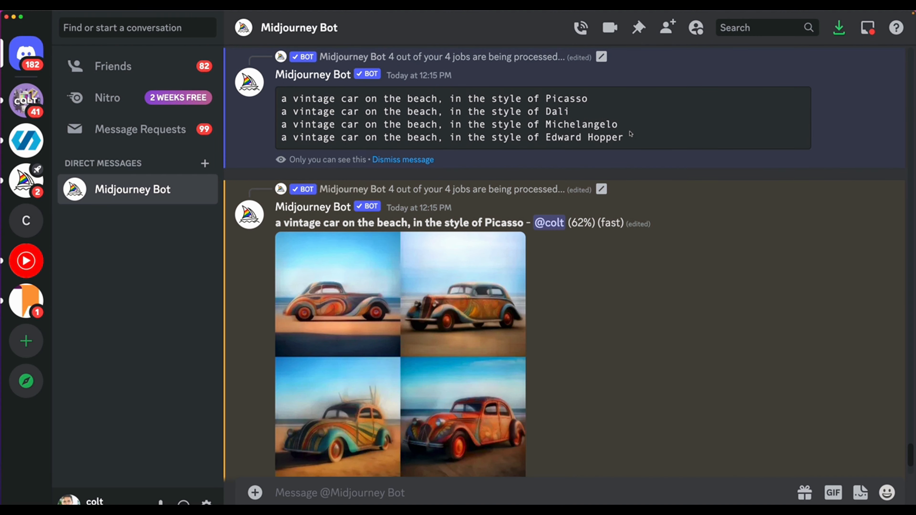
pyautogui.scroll(2, 630, 134)
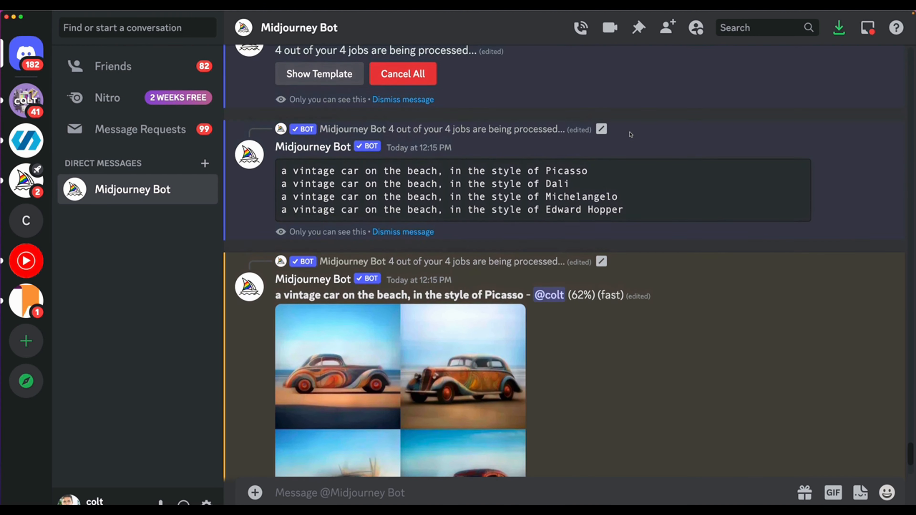
pyautogui.scroll(-9, 617, 232)
pyautogui.scroll(-11, 598, 212)
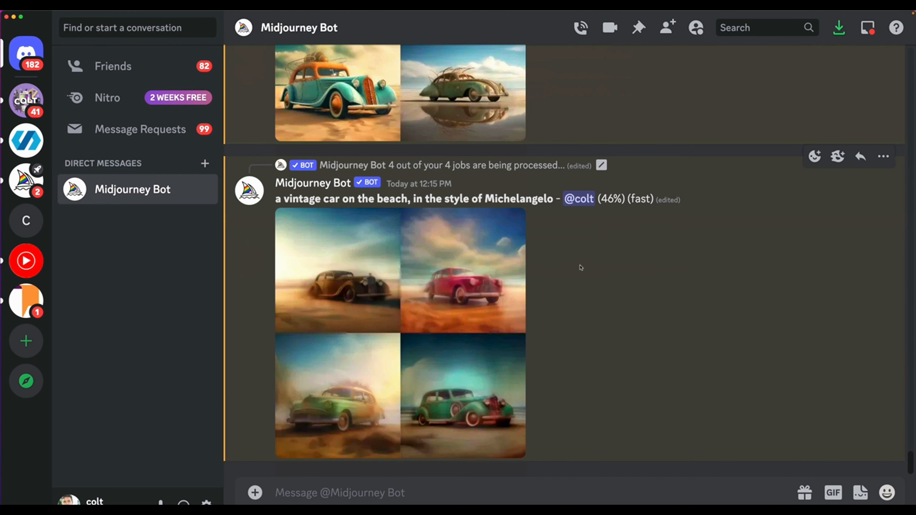
pyautogui.scroll(18, 579, 267)
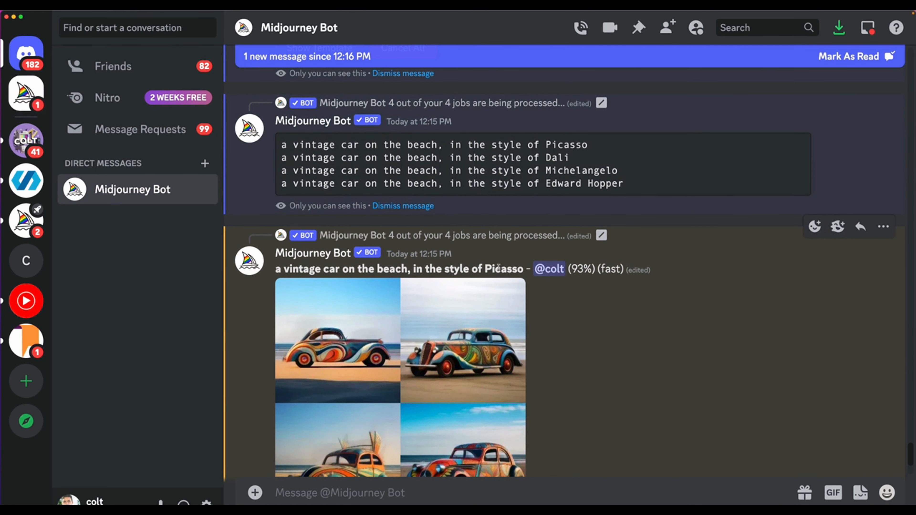
# View the finished Dali-style vintage car grid enlarged and compare it with the Michelangelo-style grid.
pyautogui.scroll(-2, 505, 262)
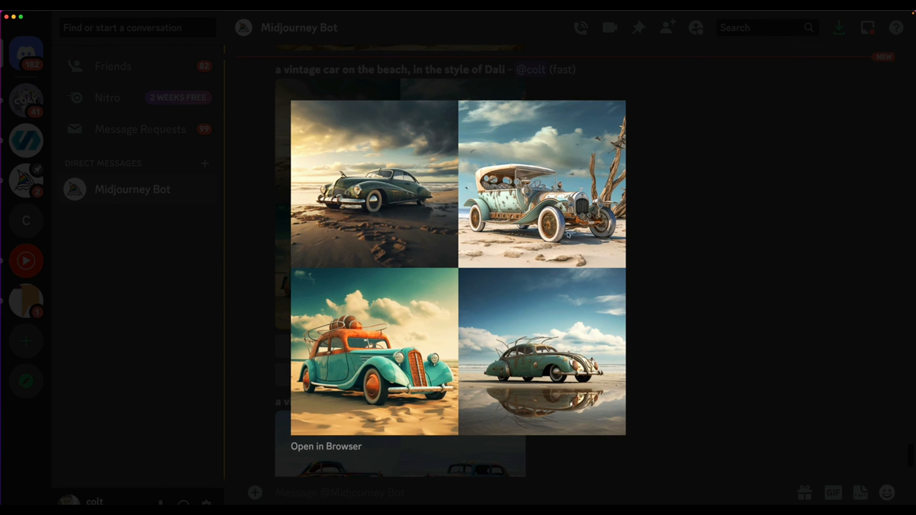
pyautogui.click(687, 300)
pyautogui.scroll(10, 527, 257)
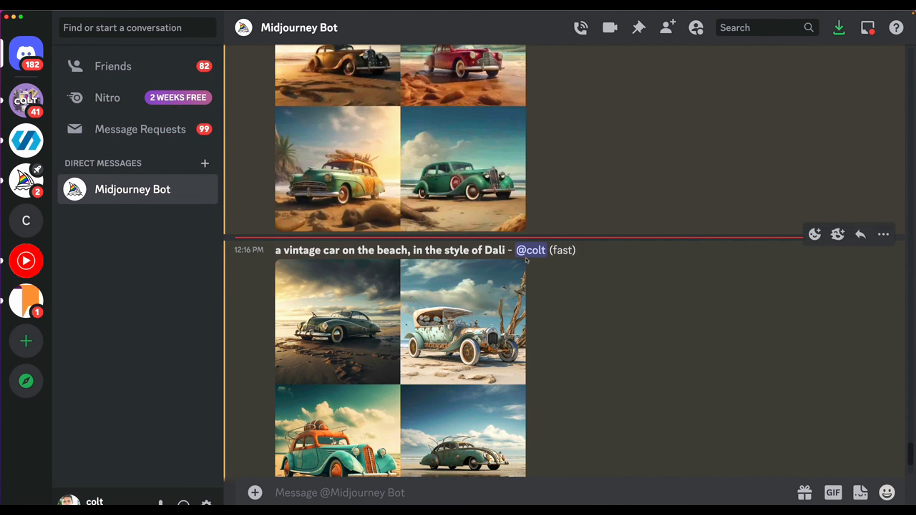
pyautogui.scroll(6, 525, 260)
pyautogui.scroll(-7, 526, 259)
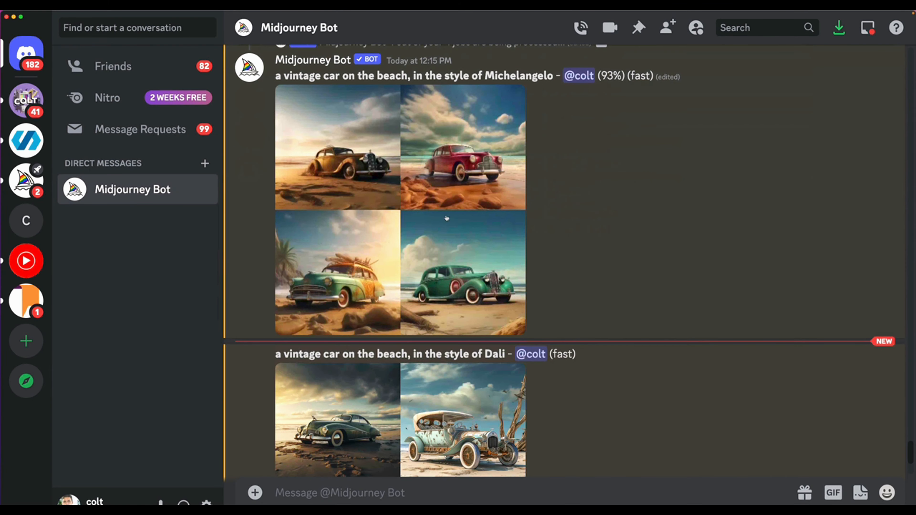
pyautogui.scroll(-15, 463, 206)
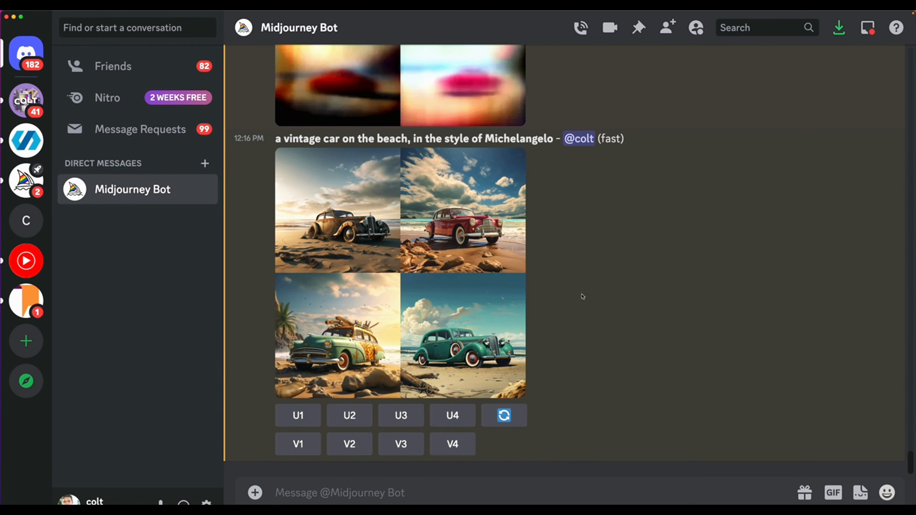
# View the finished Michelangelo-style grid enlarged and check the Edward Hopper-style grid in progress.
pyautogui.click(477, 280)
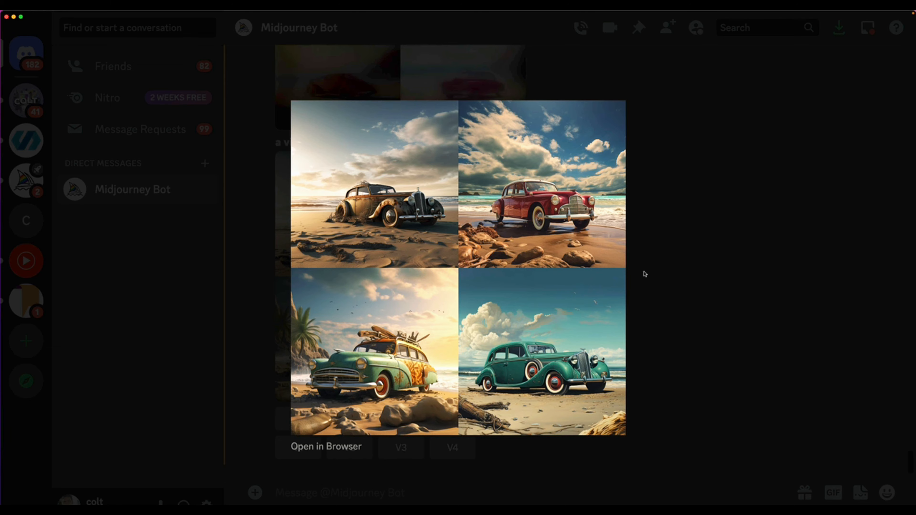
pyautogui.click(686, 256)
pyautogui.scroll(5, 537, 235)
pyautogui.scroll(2, 540, 233)
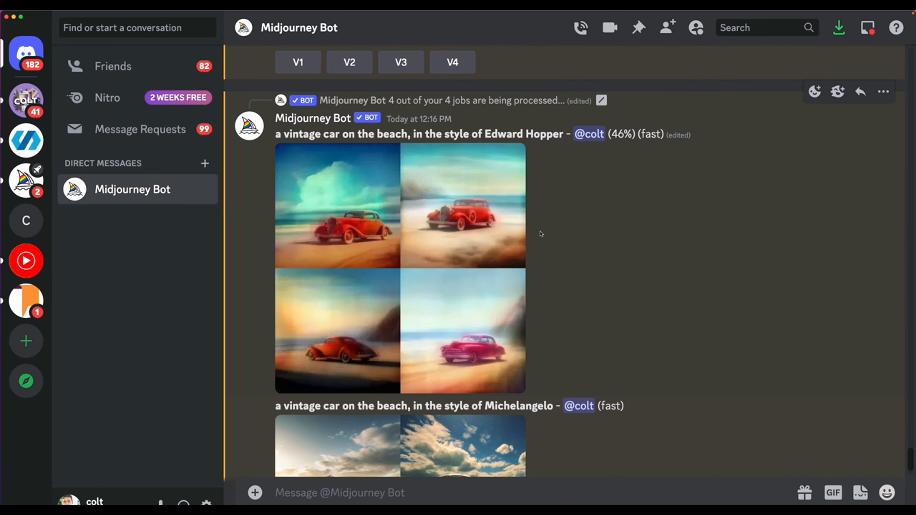
# Draft an /imagine prompt reading "gorilla on the moon, surreal illustration".
pyautogui.click(506, 490)
pyautogui.write('/i')
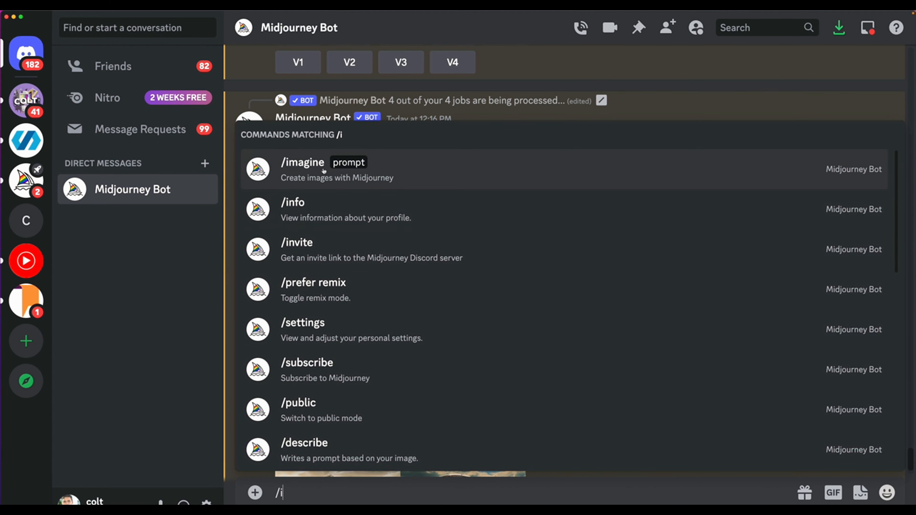
pyautogui.press('Tab')
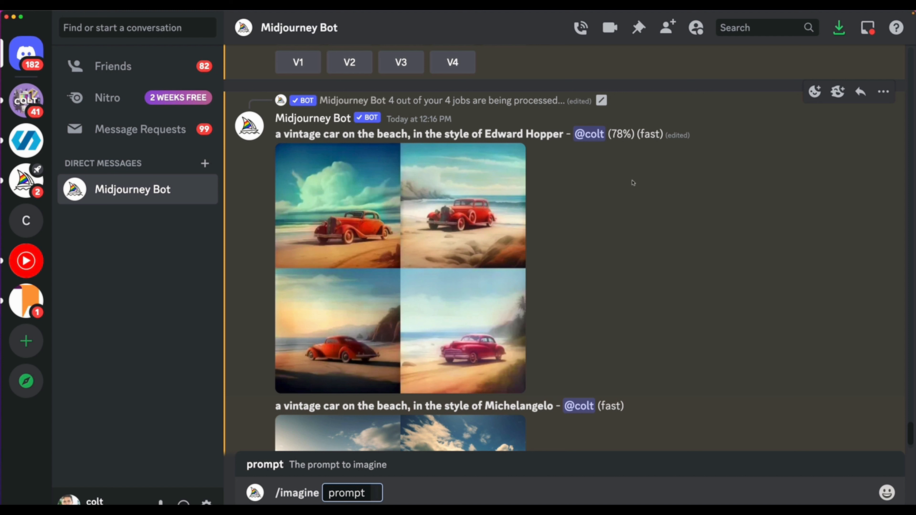
pyautogui.write('gor')
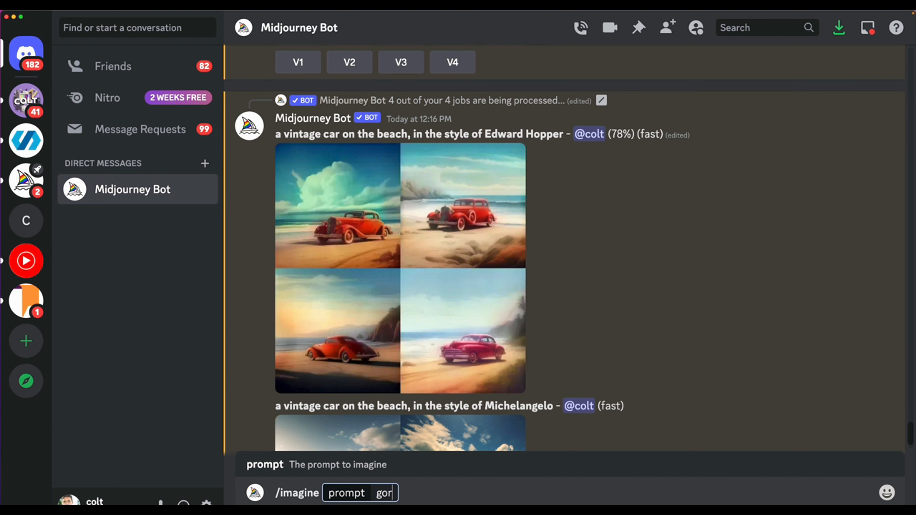
pyautogui.write('illa on the moon, su')
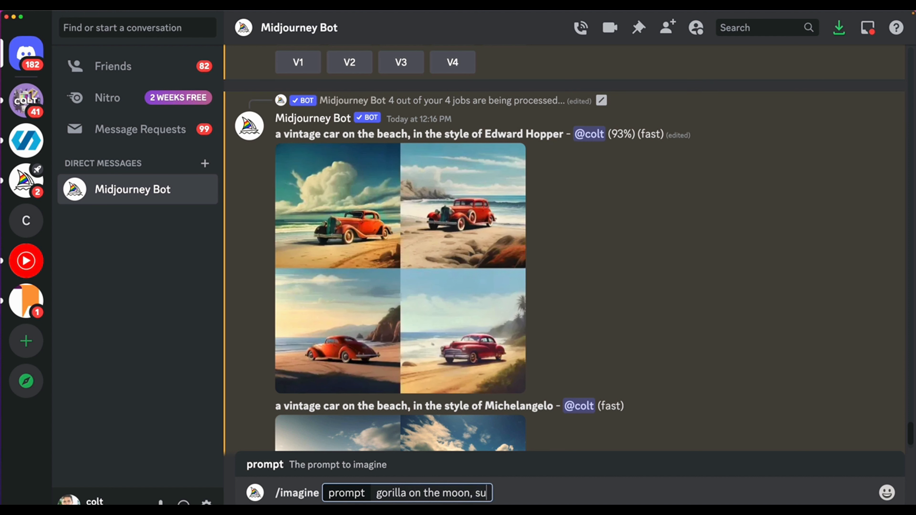
pyautogui.write('rreal illustratio')
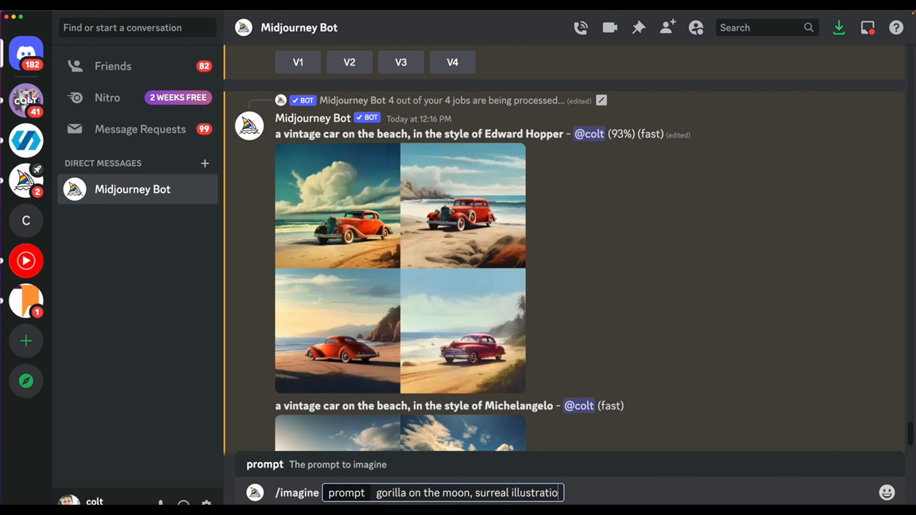
# Add the aspect-ratio permutation "--ar {1:1, 2:3, 4:5}" to the gorilla prompt, submit it and confirm imagining the three prompts.
pyautogui.write('n --ar ')
pyautogui.write('{}')
pyautogui.press('Left')
pyautogui.write('1:1,')
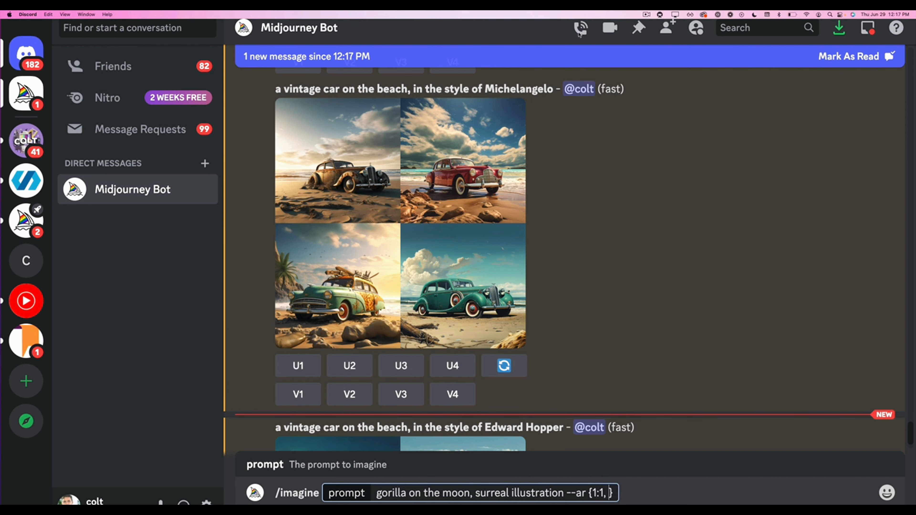
pyautogui.scroll(-5, 546, 215)
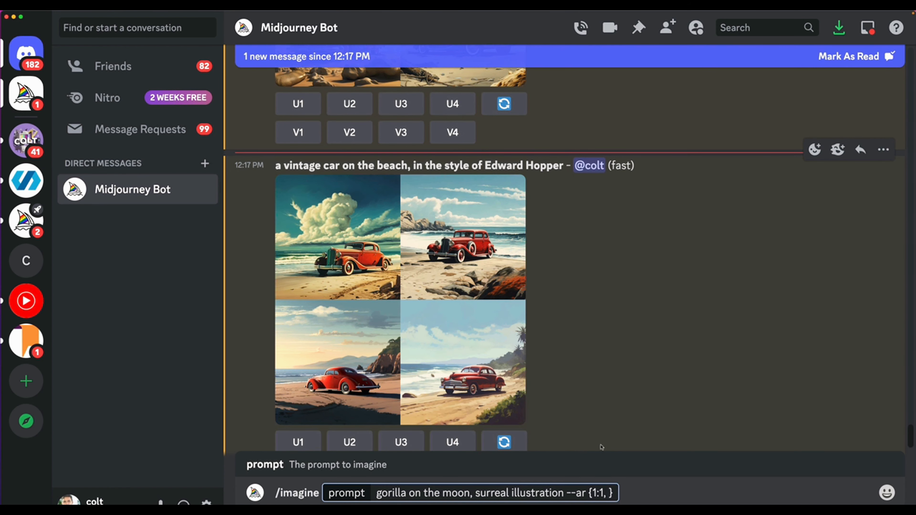
pyautogui.write('2')
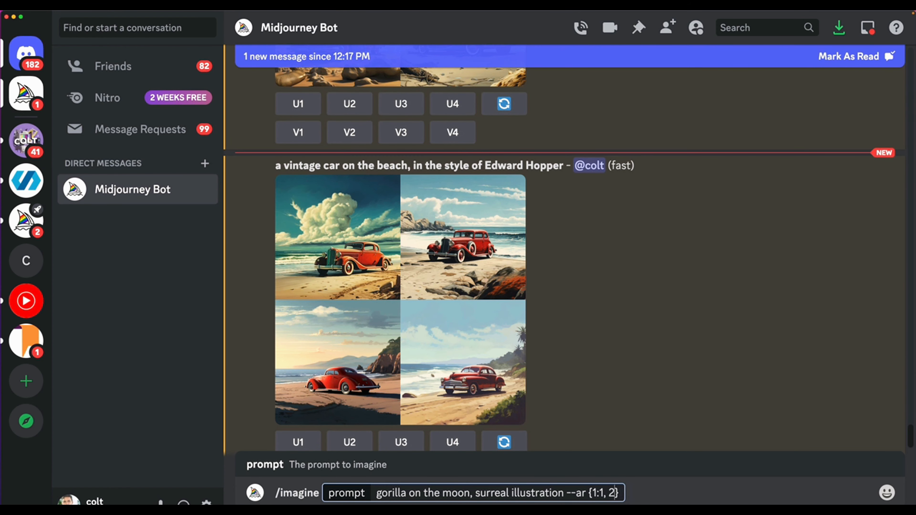
pyautogui.write(':3,')
pyautogui.write(' 4:5')
pyautogui.press('Return')
pyautogui.click(298, 427)
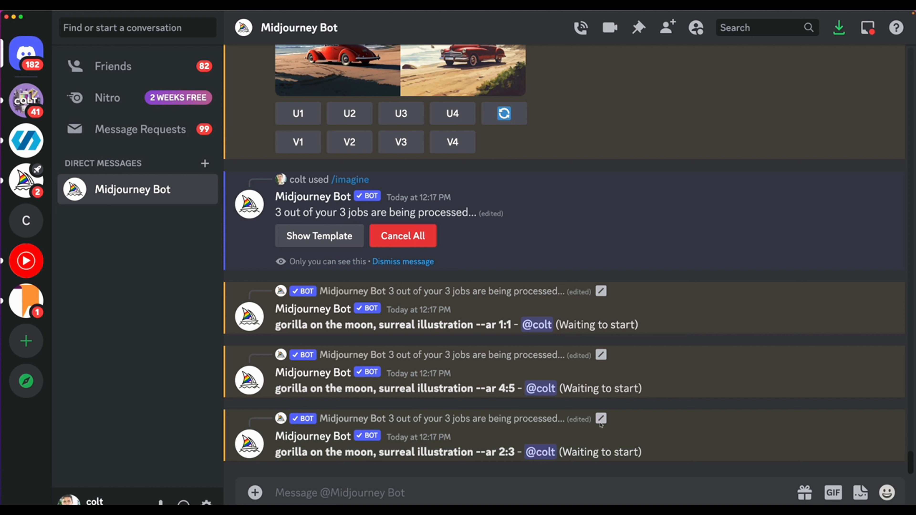
# Start a new /imagine prompt with the word "storefront".
pyautogui.click(522, 501)
pyautogui.write('/imtaing')
pyautogui.press('BackSpace')
pyautogui.press('BackSpace')
pyautogui.press('BackSpace')
pyautogui.press('BackSpace')
pyautogui.press('BackSpace')
pyautogui.write('agin')
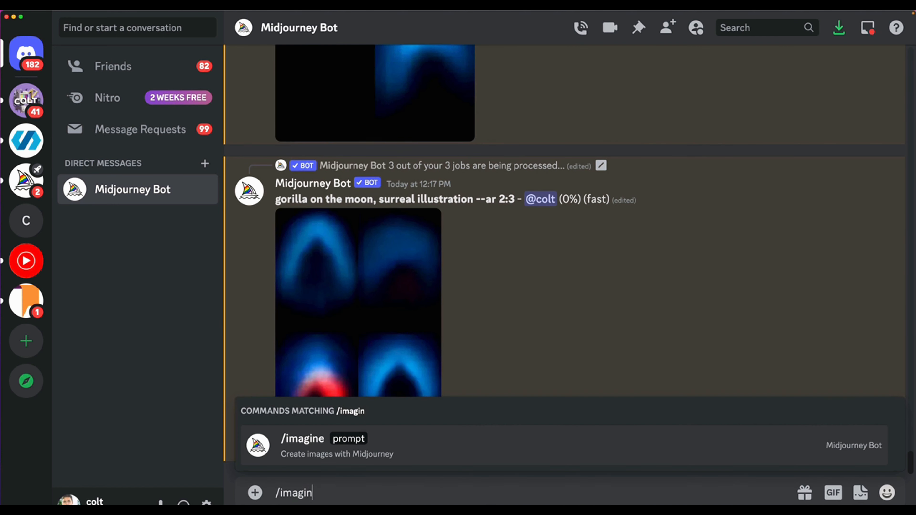
pyautogui.press('Tab')
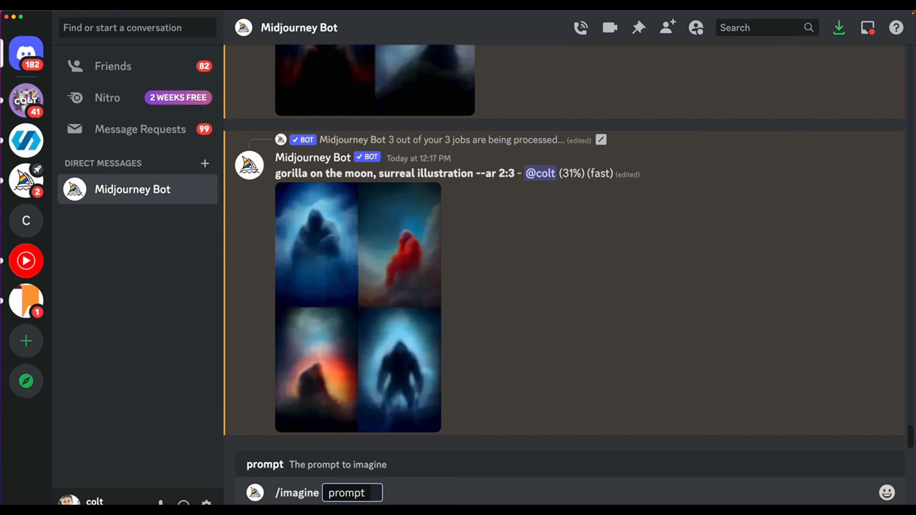
pyautogui.write('storefr')
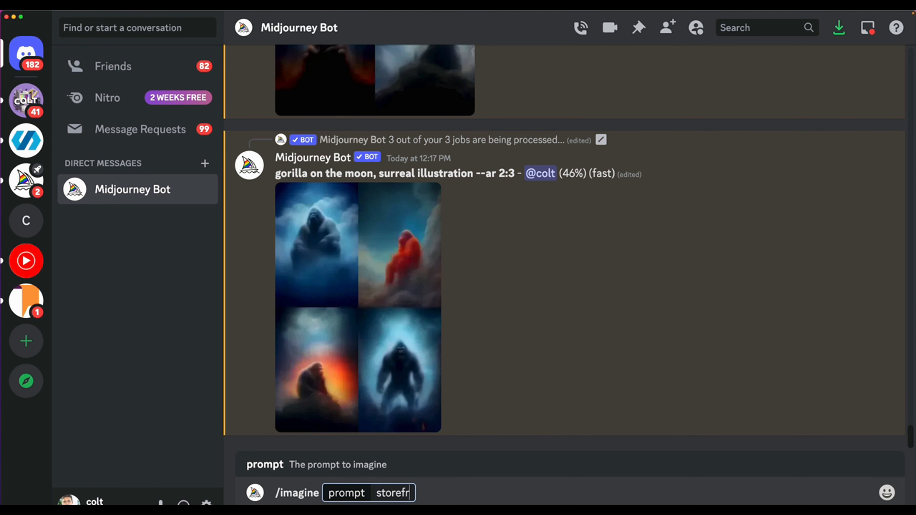
pyautogui.write('ont')
# Insert the colour permutation list "{purple, red, green, orange, blue}" in front of "storefront".
pyautogui.click(377, 492)
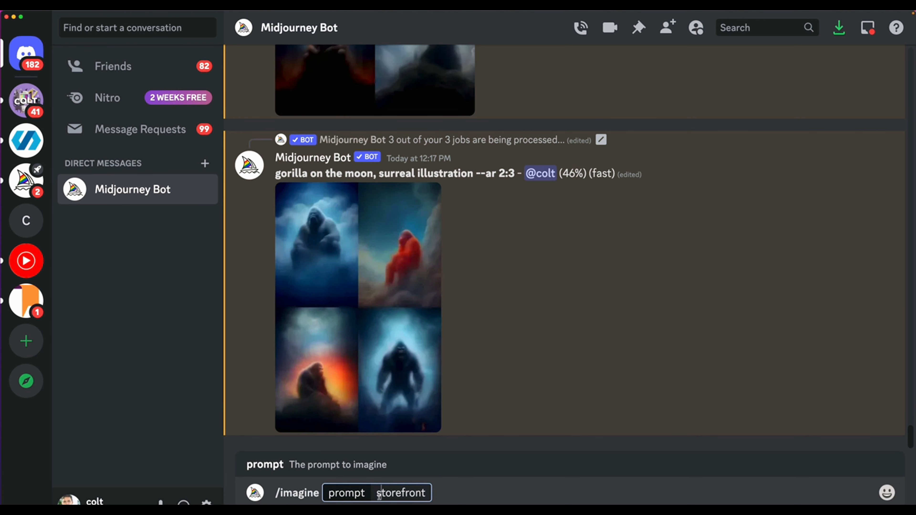
pyautogui.write('{purple, red, ')
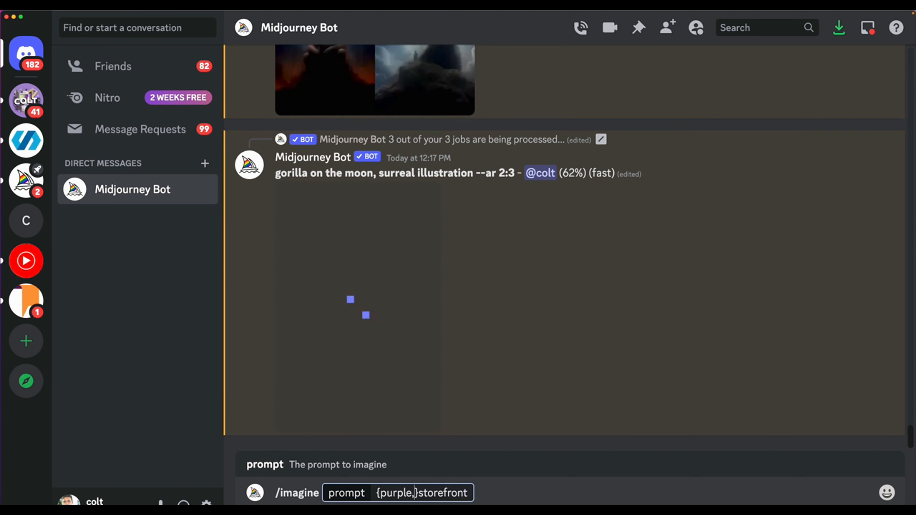
pyautogui.write('green, orange, ')
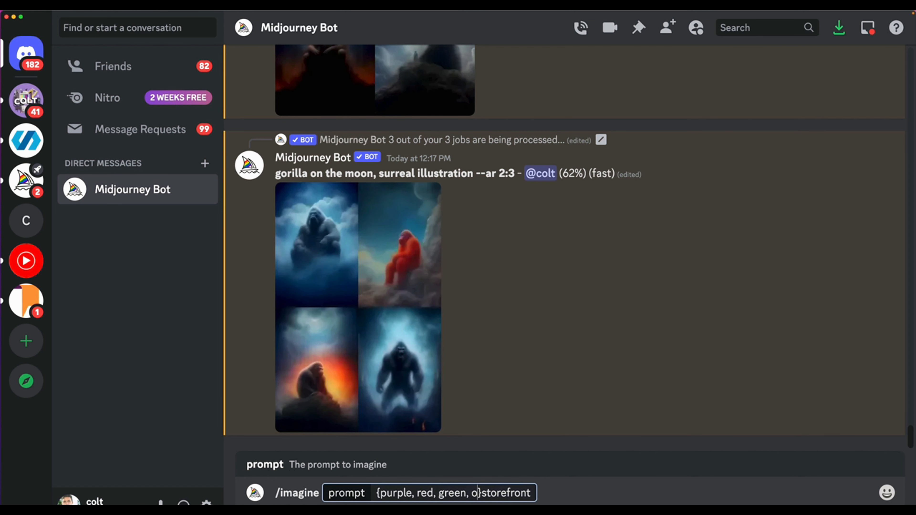
pyautogui.write('blue')
# Append "photograph" after "storefront", submit the prompt and confirm imagining the five colour variations.
pyautogui.press('Right')
pyautogui.press('Right')
pyautogui.press('Right')
pyautogui.press('Right')
pyautogui.press('Right')
pyautogui.press('Right')
pyautogui.press('Right')
pyautogui.press('Right')
pyautogui.press('Right')
pyautogui.press('Right')
pyautogui.press('Right')
pyautogui.write(',')
pyautogui.press('BackSpace')
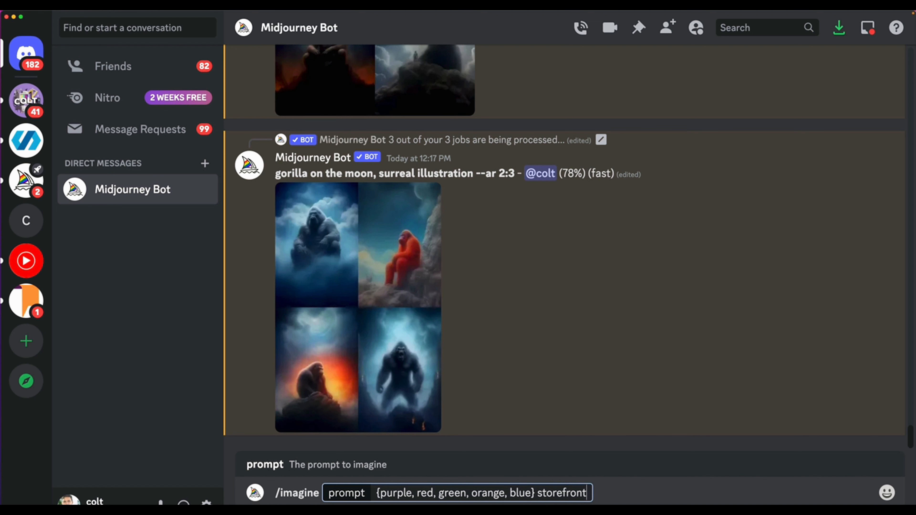
pyautogui.write('photograph')
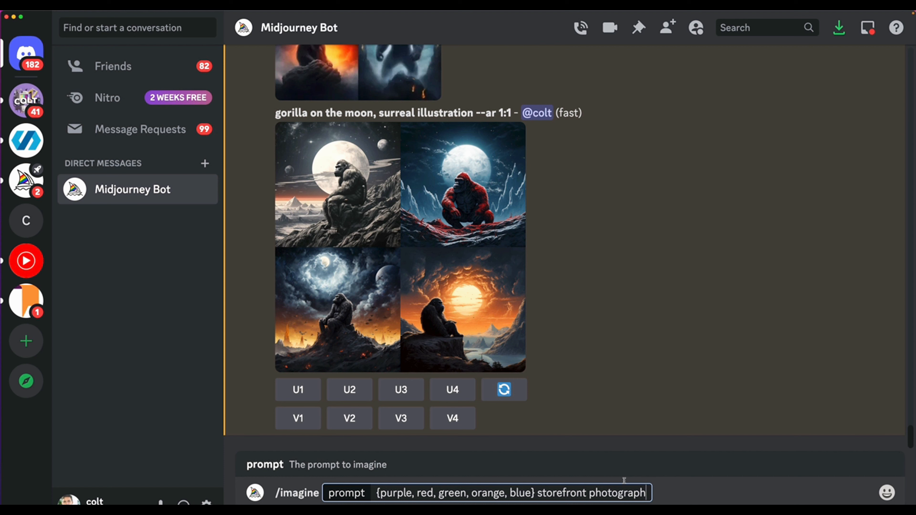
pyautogui.press('Return')
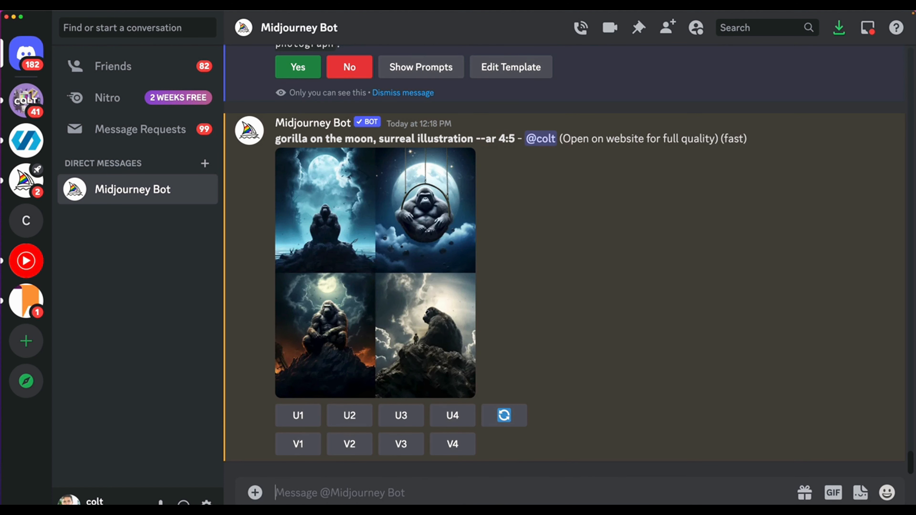
pyautogui.click(298, 299)
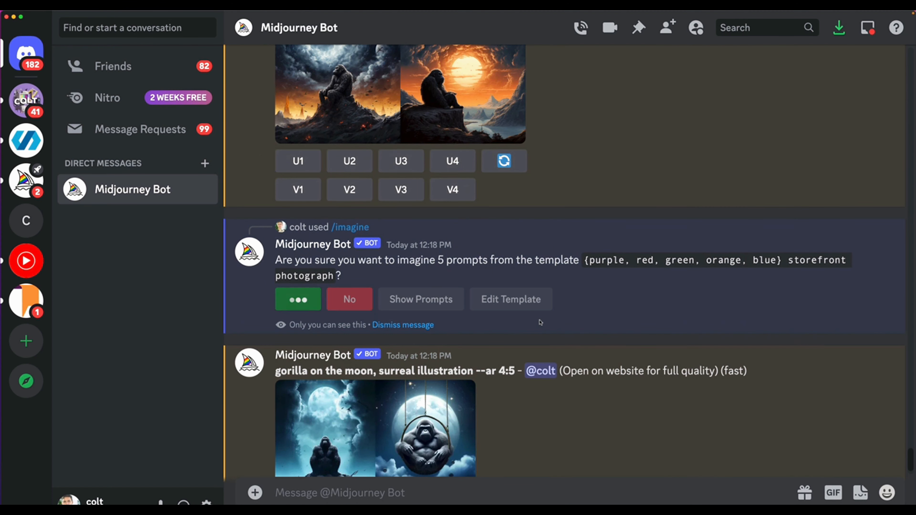
# View the 1:1 and 4:5 gorilla on the moon grids enlarged and bring up the 2:3 grid.
pyautogui.scroll(5, 565, 327)
pyautogui.scroll(5, 565, 327)
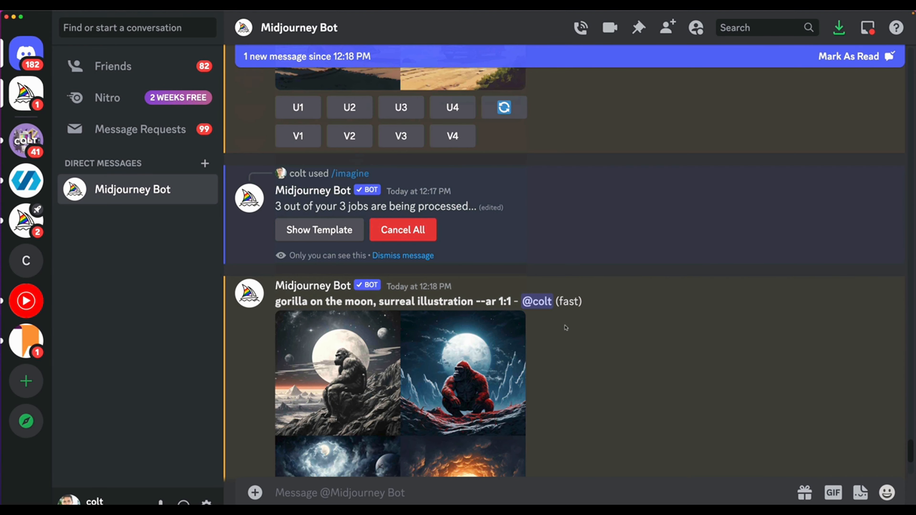
pyautogui.scroll(-6, 565, 327)
pyautogui.click(480, 114)
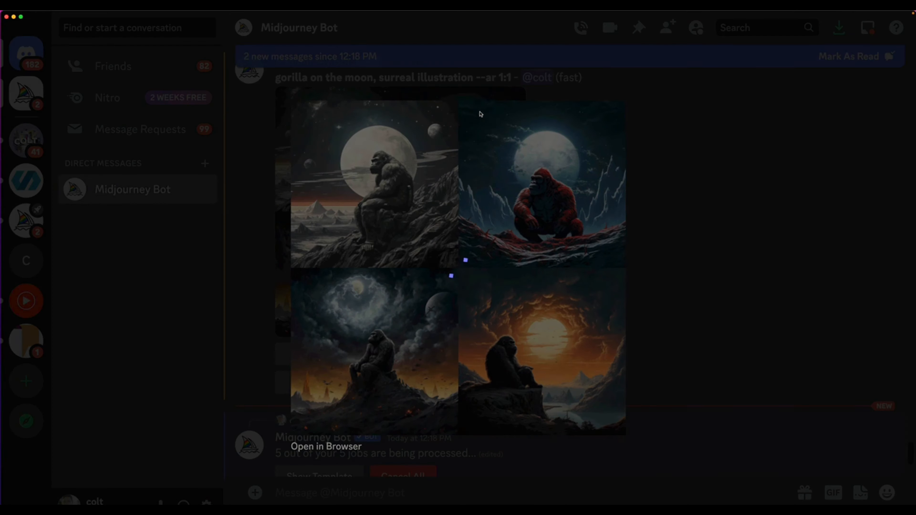
pyautogui.click(666, 230)
pyautogui.scroll(-10, 577, 242)
pyautogui.click(413, 184)
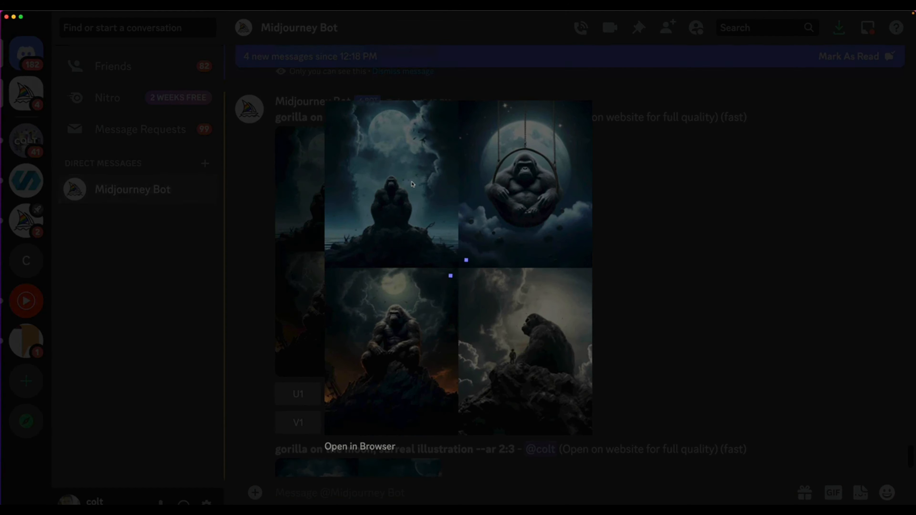
pyautogui.click(665, 285)
pyautogui.scroll(-8, 578, 306)
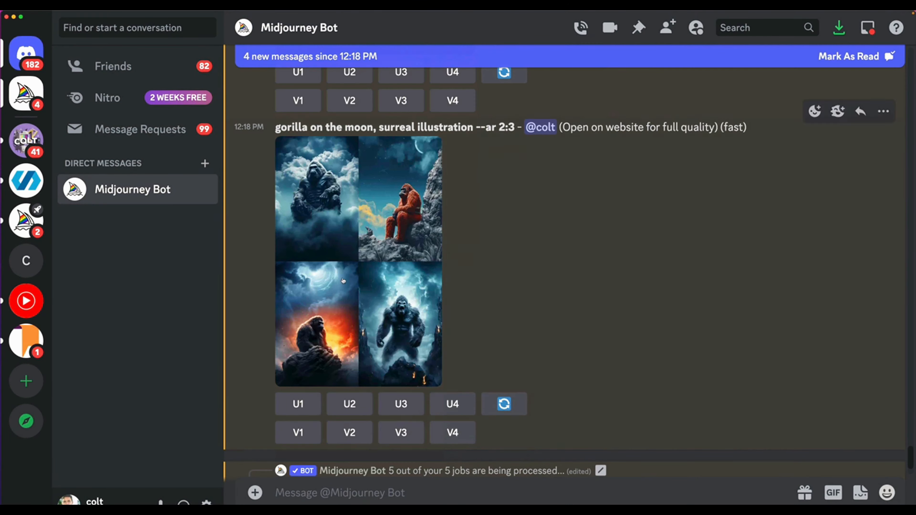
# View the 2:3 gorilla on the moon grid enlarged and check the storefront photograph jobs below it.
pyautogui.click(343, 281)
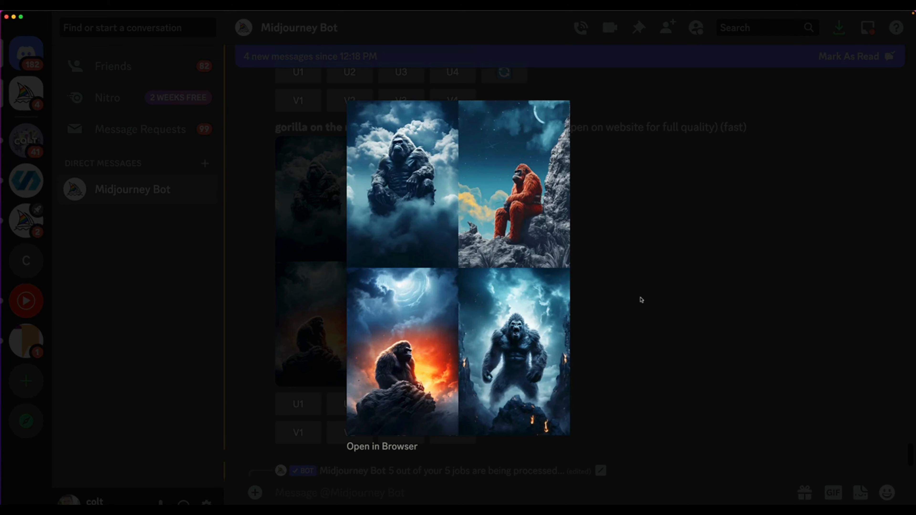
pyautogui.click(641, 299)
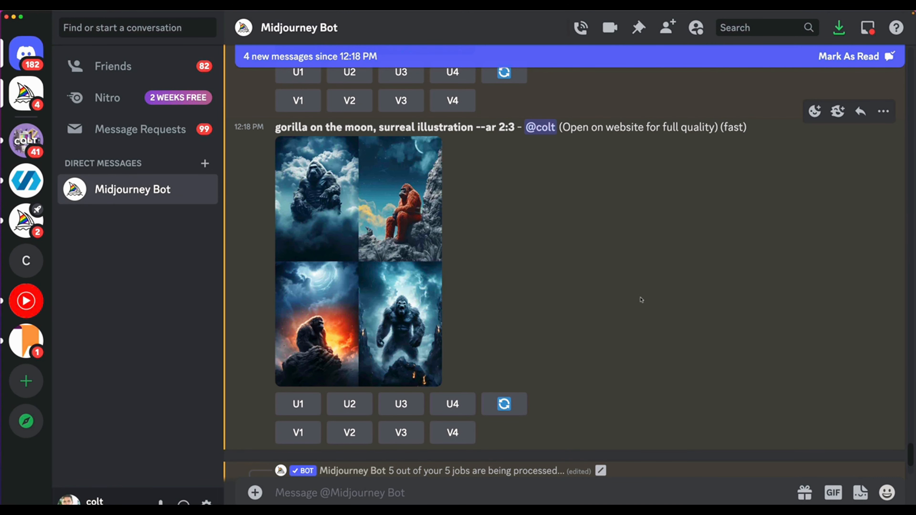
pyautogui.scroll(-15, 641, 300)
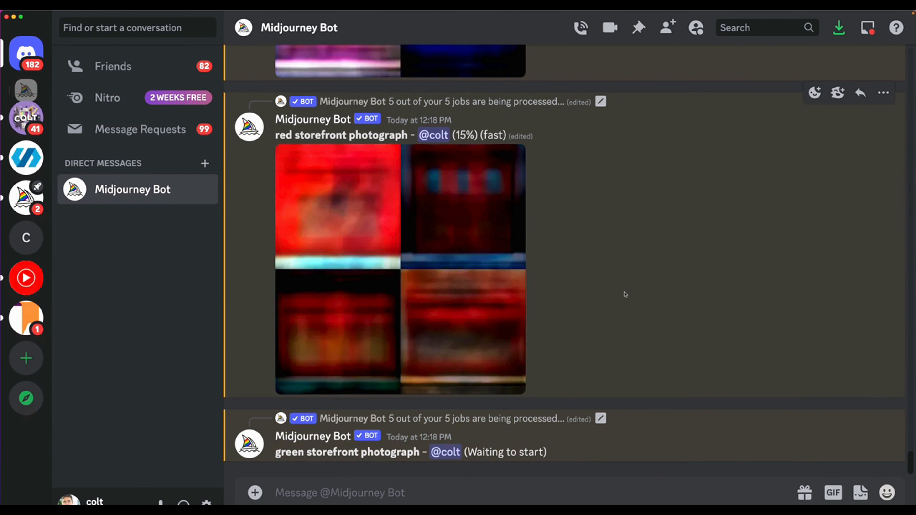
pyautogui.scroll(6, 546, 263)
pyautogui.scroll(5, 546, 263)
pyautogui.scroll(-10, 546, 262)
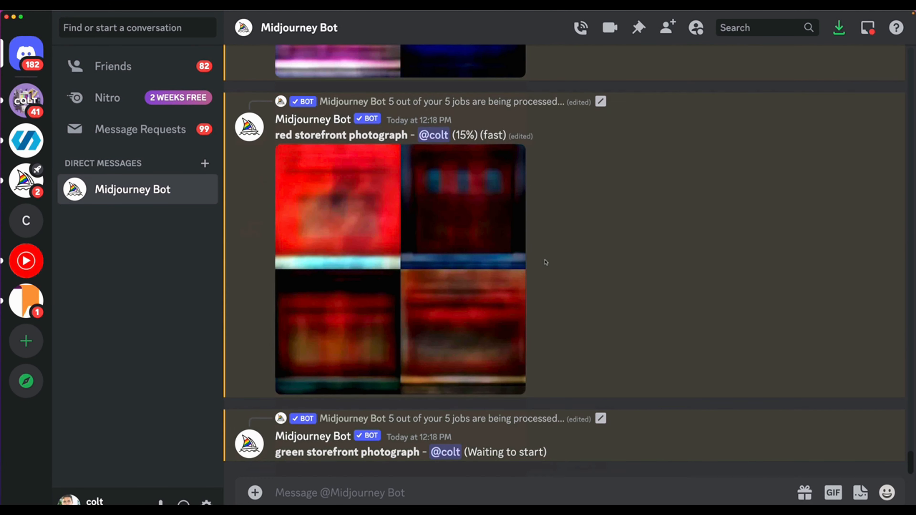
# Start a new /imagine prompt with the text "photograph of Times Square".
pyautogui.click(515, 493)
pyautogui.write('/imagine')
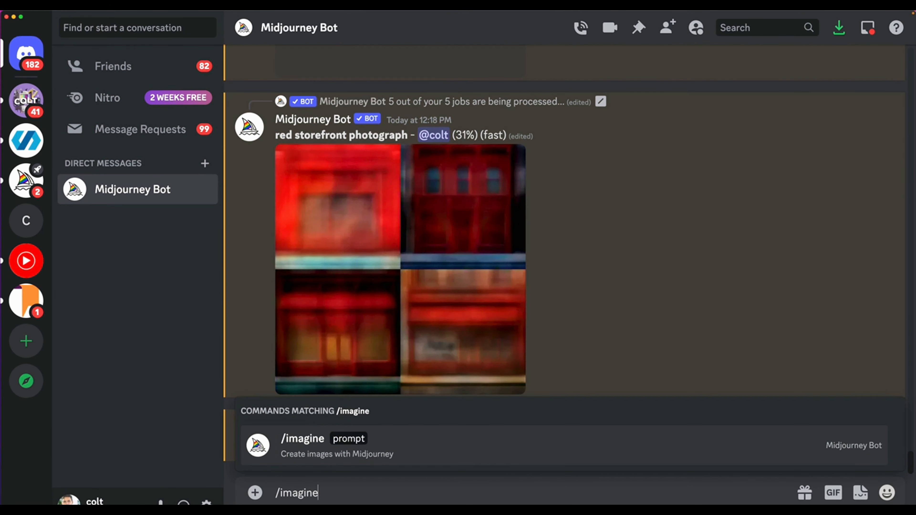
pyautogui.click(411, 456)
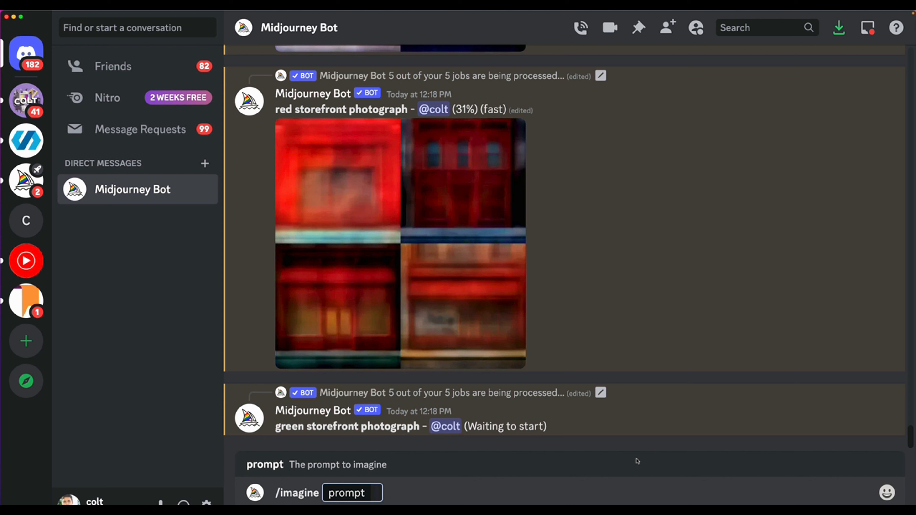
pyautogui.write('p')
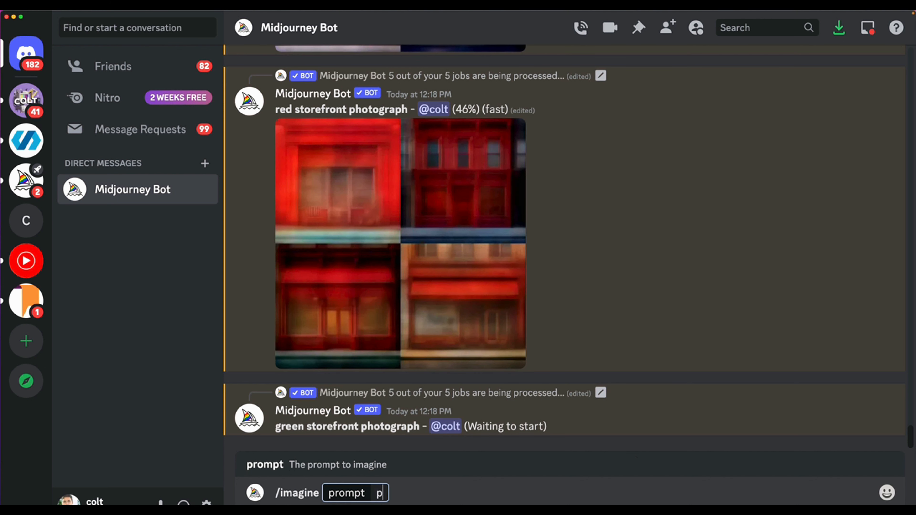
pyautogui.write('hotograph of times')
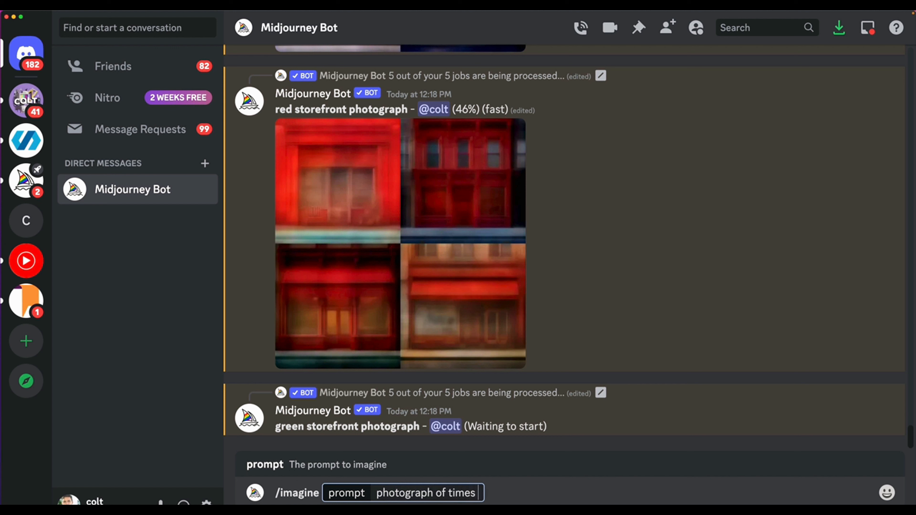
pyautogui.press('BackSpace')
pyautogui.press('BackSpace')
pyautogui.press('BackSpace')
pyautogui.press('BackSpace')
pyautogui.press('BackSpace')
pyautogui.write('Times Sq')
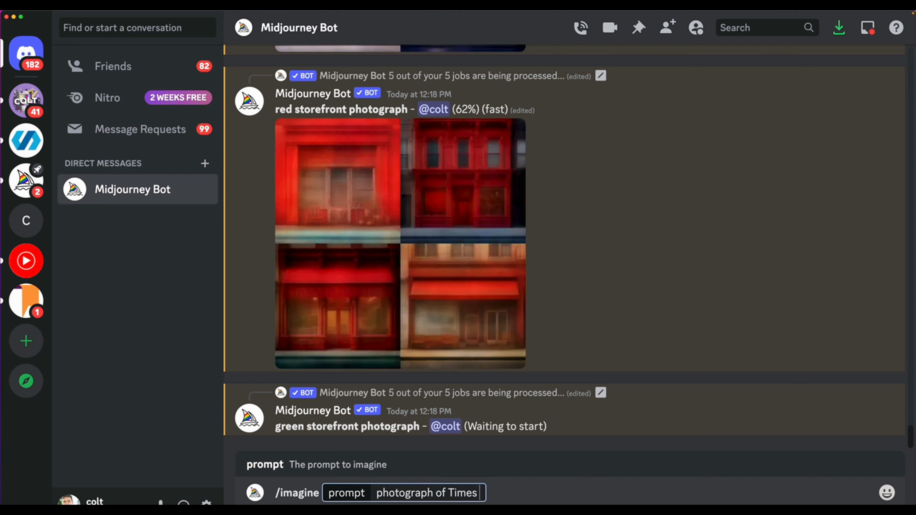
pyautogui.press('BackSpace')
pyautogui.write('Square')
# Append the camera description ", shot on Hasselblad, " after "Times Square" in the prompt.
pyautogui.write(', spi')
pyautogui.press('BackSpace')
pyautogui.press('BackSpace')
pyautogui.write('hot on Ha')
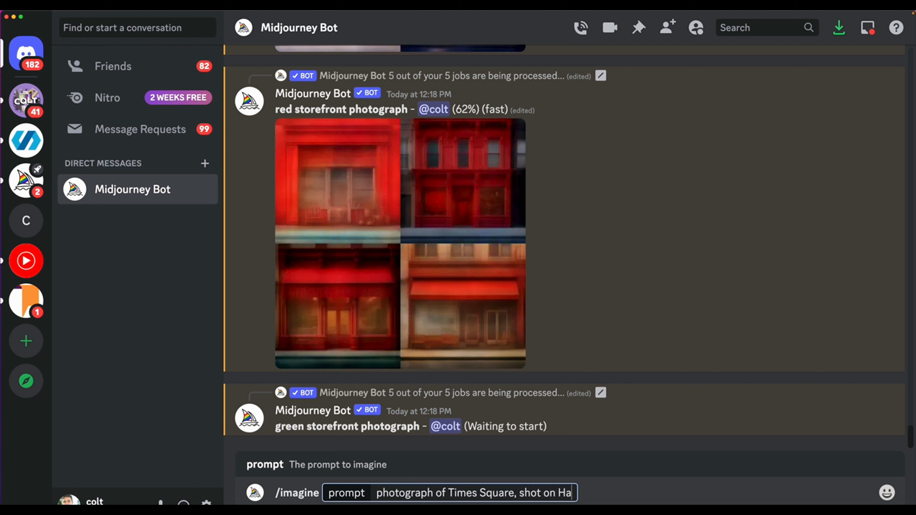
pyautogui.write('sselblak')
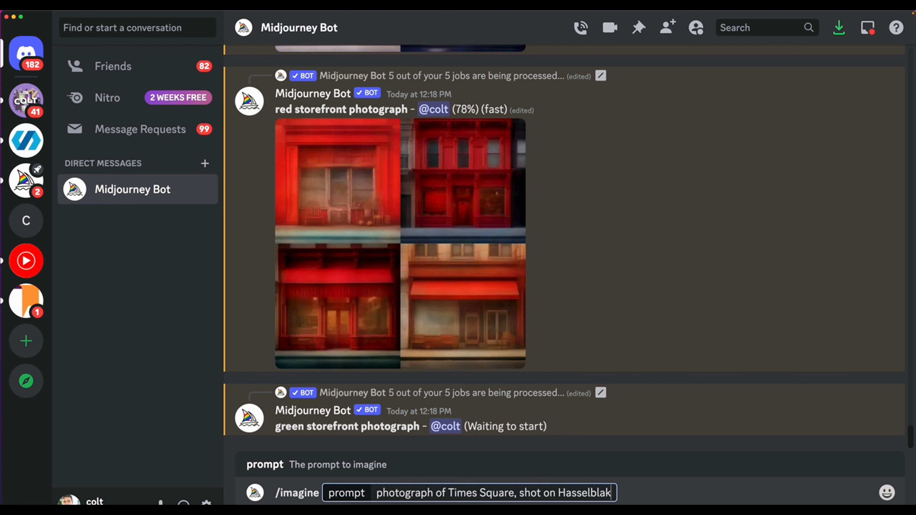
pyautogui.press('BackSpace')
pyautogui.write('d, ')
# Add the weather permutation list "{rainy, sunny, foggy}" at the end of the prompt.
pyautogui.write('{rainy, s')
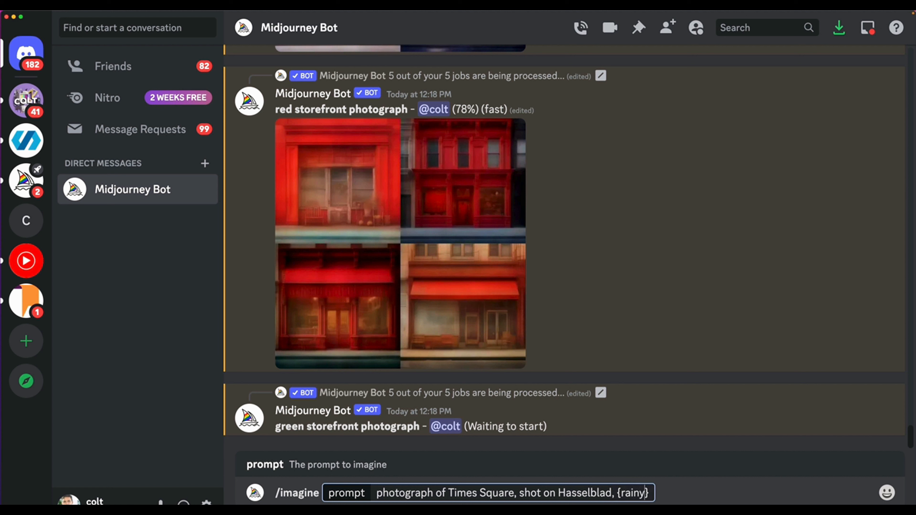
pyautogui.write('unny')
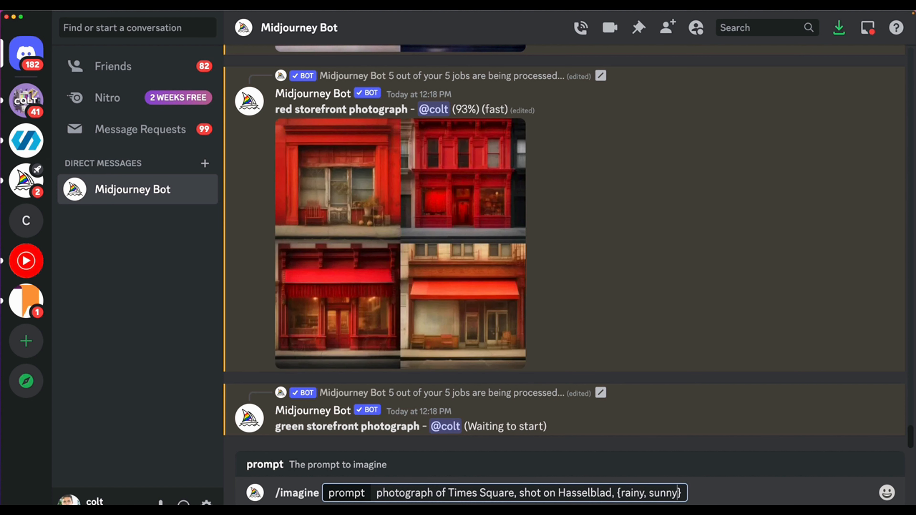
pyautogui.write(', foggy')
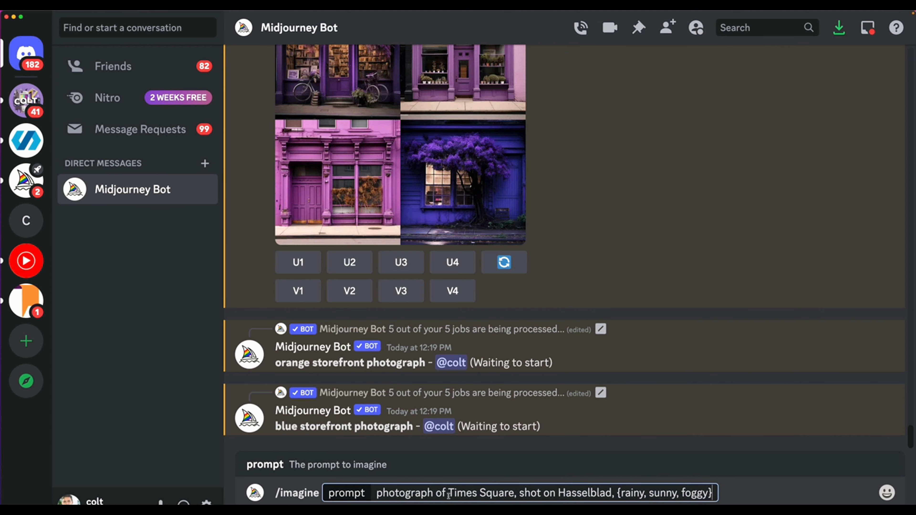
# Turn "Times Square" into the location permutation list "{Times Square, Central Park}".
pyautogui.click(449, 494)
pyautogui.write('{')
pyautogui.click(518, 493)
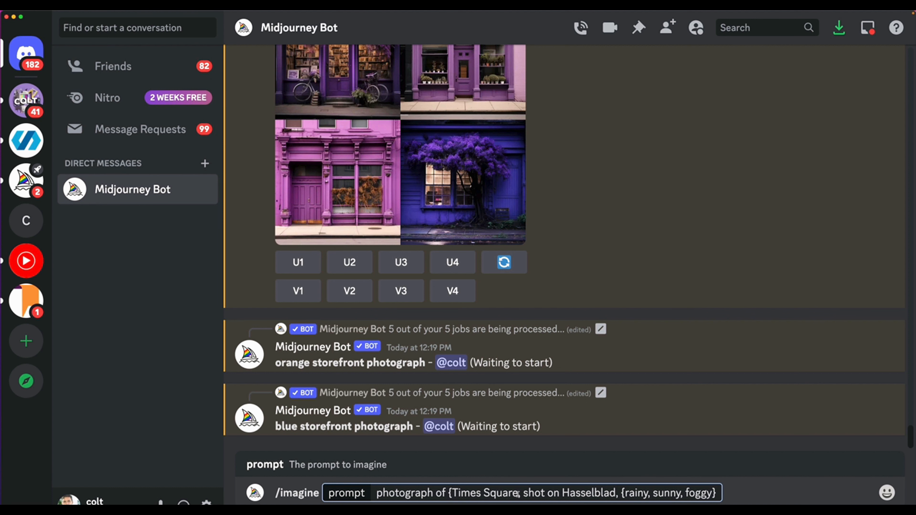
pyautogui.write('}')
pyautogui.press('BackSpace')
pyautogui.write('}')
pyautogui.press('Left')
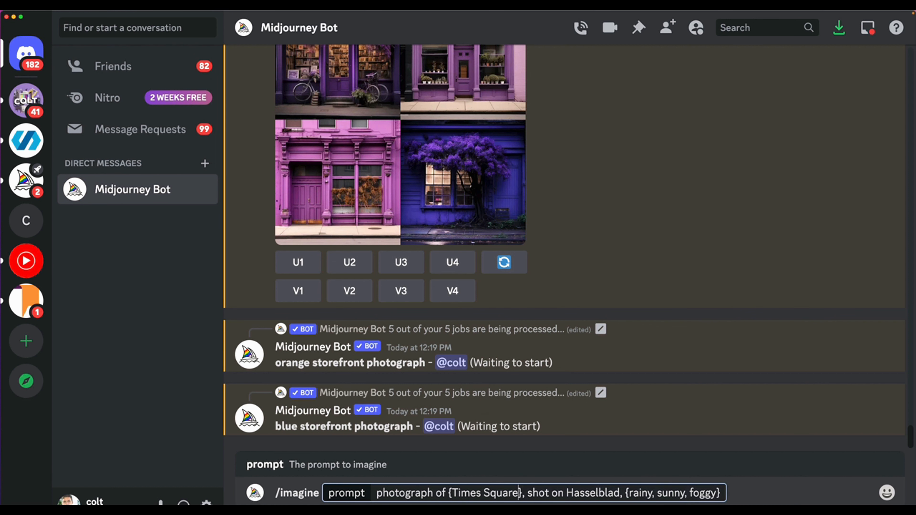
pyautogui.write(', Central Park')
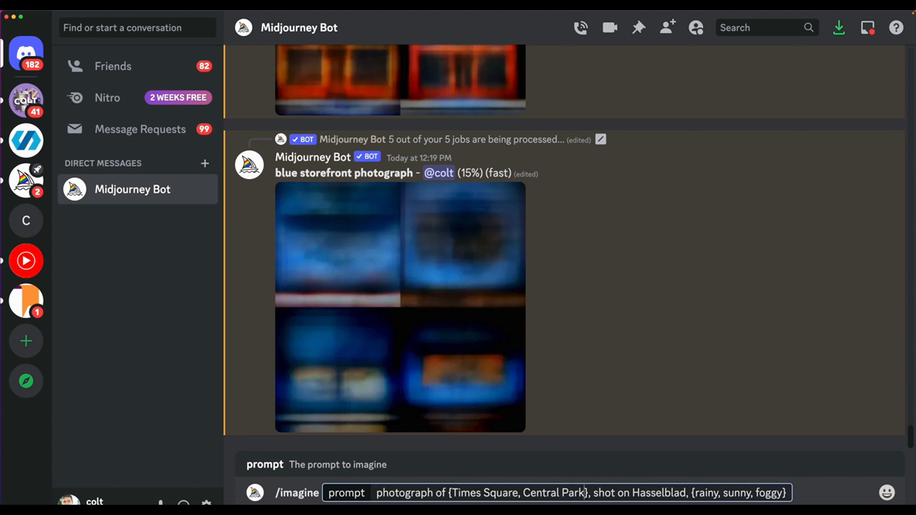
# Submit the Times Square and Central Park prompt and show the individual prompts generated from the template.
pyautogui.moveTo(396, 493); pyautogui.dragTo(611, 492)
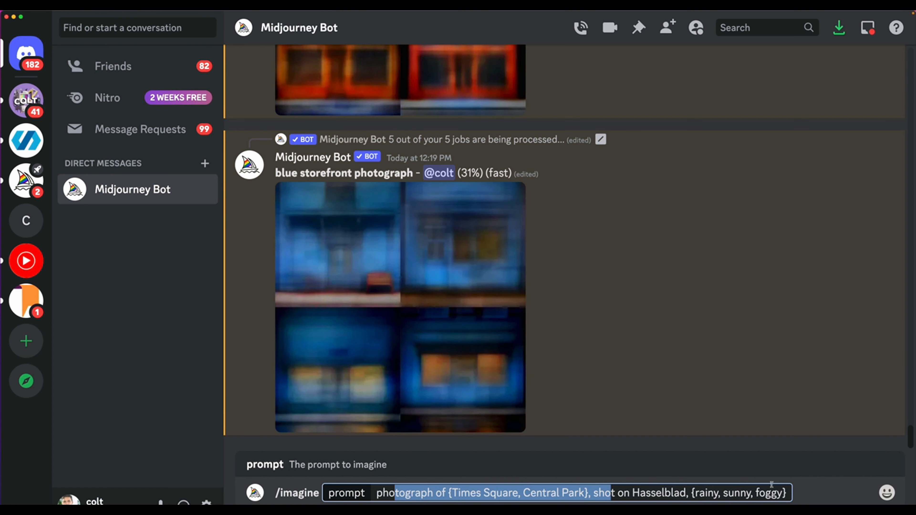
pyautogui.click(794, 491)
pyautogui.press('Return')
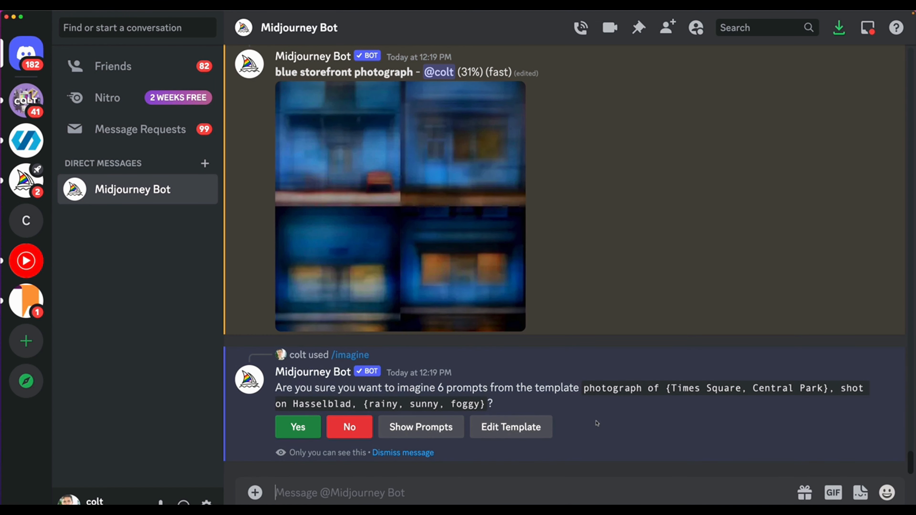
pyautogui.click(431, 435)
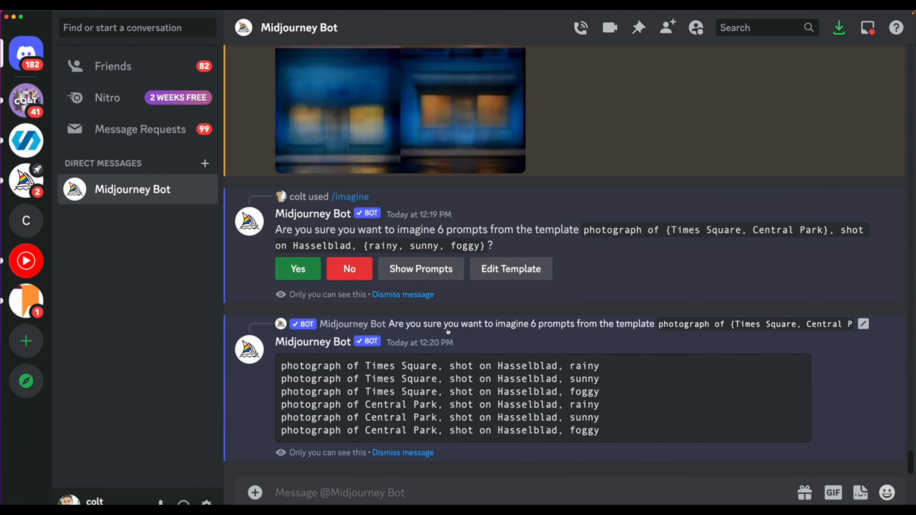
# Compare the location and weather lists in the template with the individual prompts they expand into.
pyautogui.moveTo(665, 231); pyautogui.dragTo(823, 231)
pyautogui.click(724, 227)
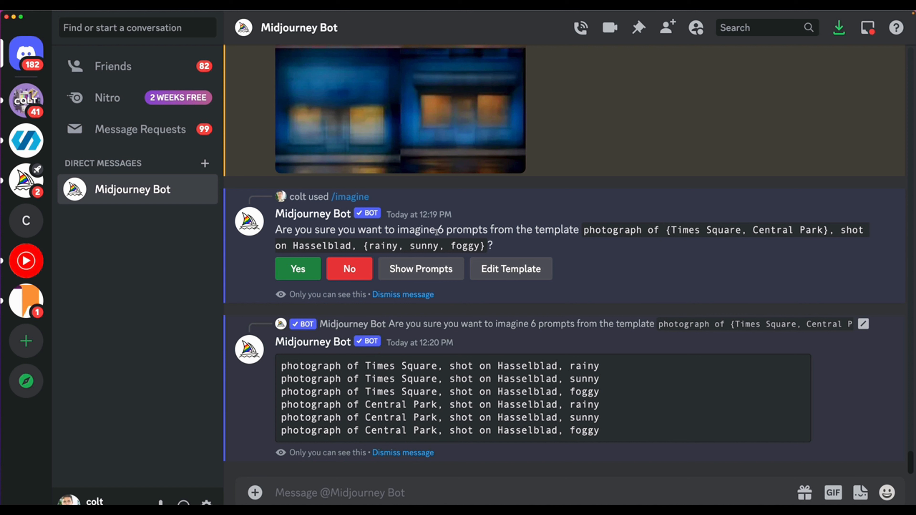
pyautogui.doubleClick(695, 233)
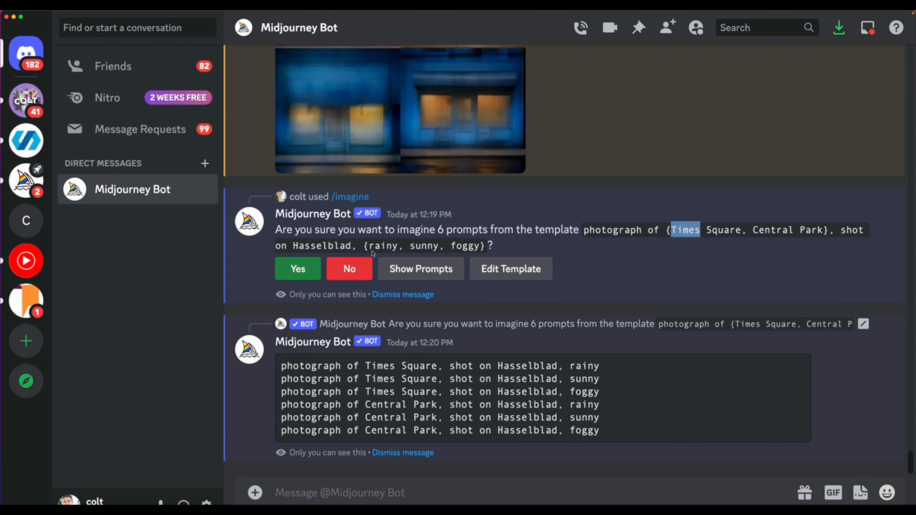
pyautogui.click(700, 261)
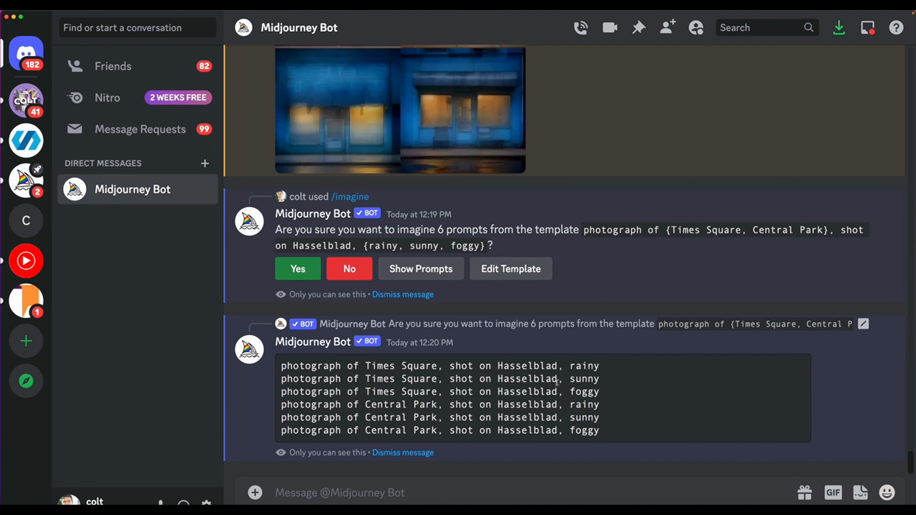
pyautogui.moveTo(558, 366); pyautogui.dragTo(605, 441)
pyautogui.click(605, 441)
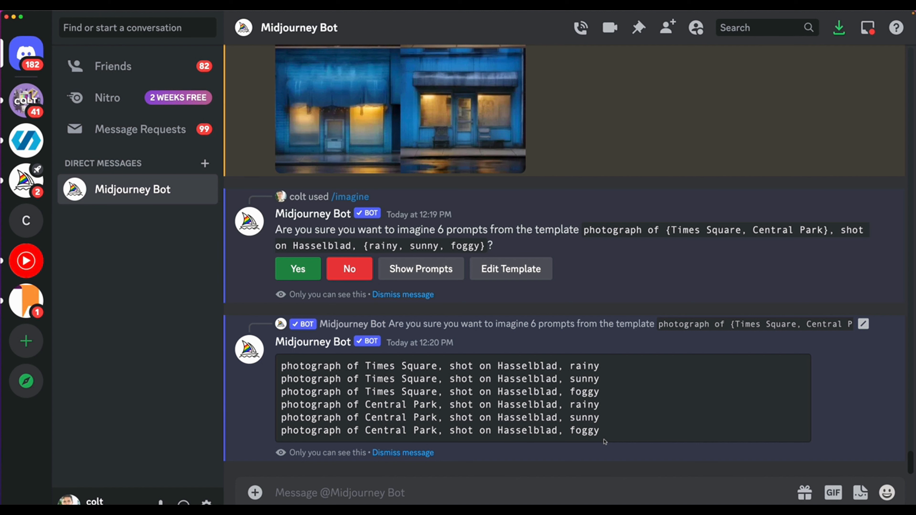
# Confirm imagining all the location and weather prompts from the template.
pyautogui.click(301, 269)
pyautogui.scroll(10, 306, 274)
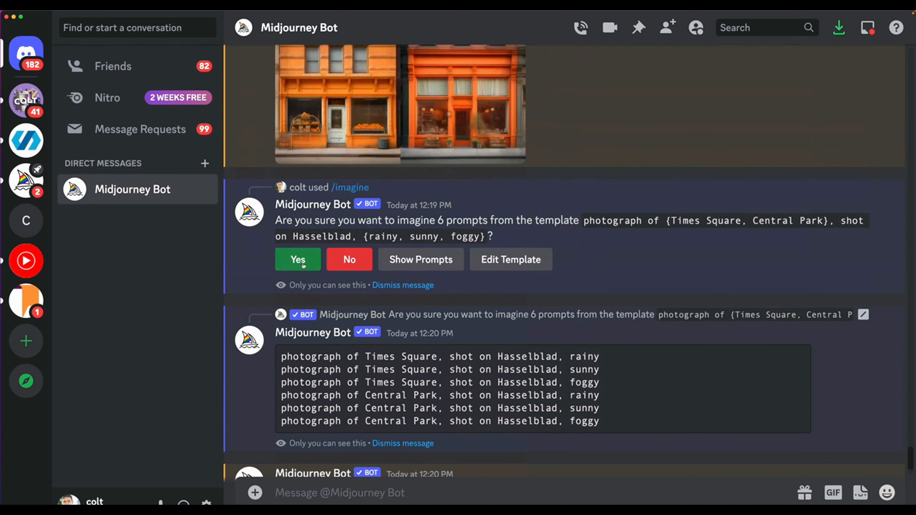
pyautogui.click(299, 261)
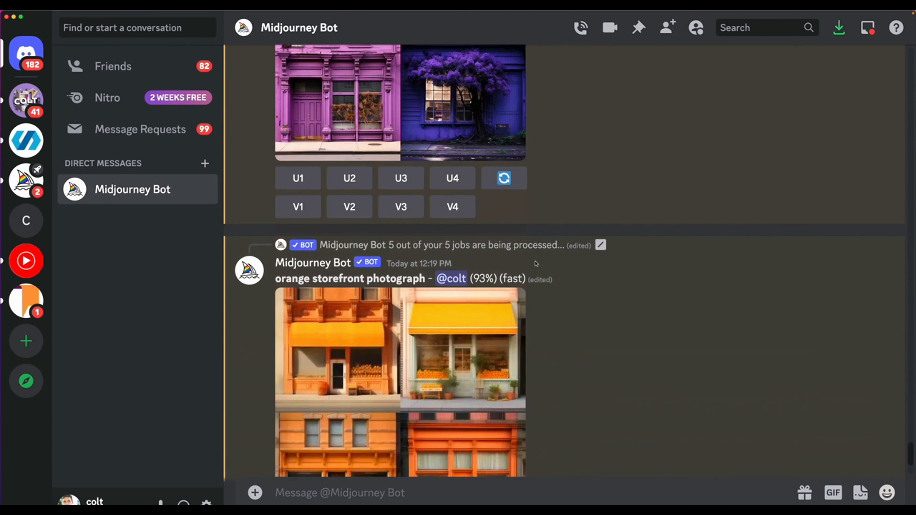
# Look through the finished red, purple, blue and orange storefront photograph grids.
pyautogui.scroll(10, 536, 264)
pyautogui.scroll(-9, 536, 264)
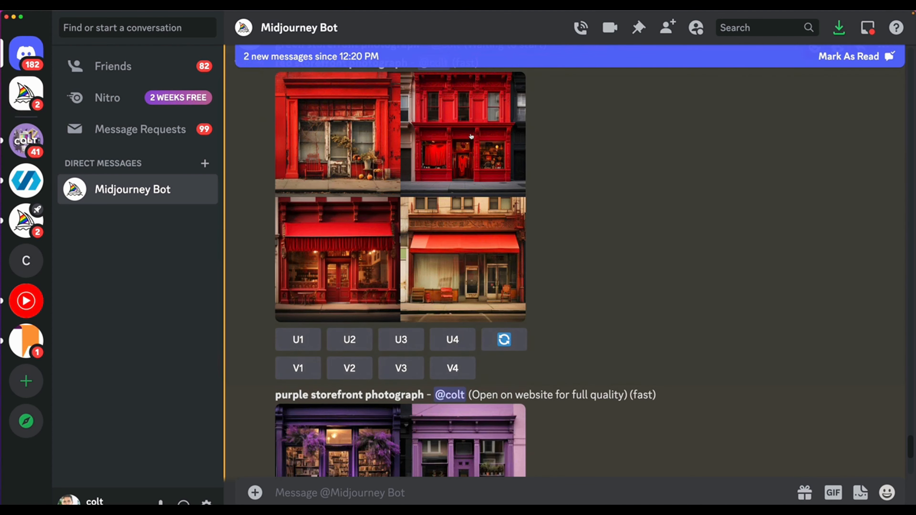
pyautogui.scroll(2, 510, 172)
pyautogui.scroll(-10, 510, 173)
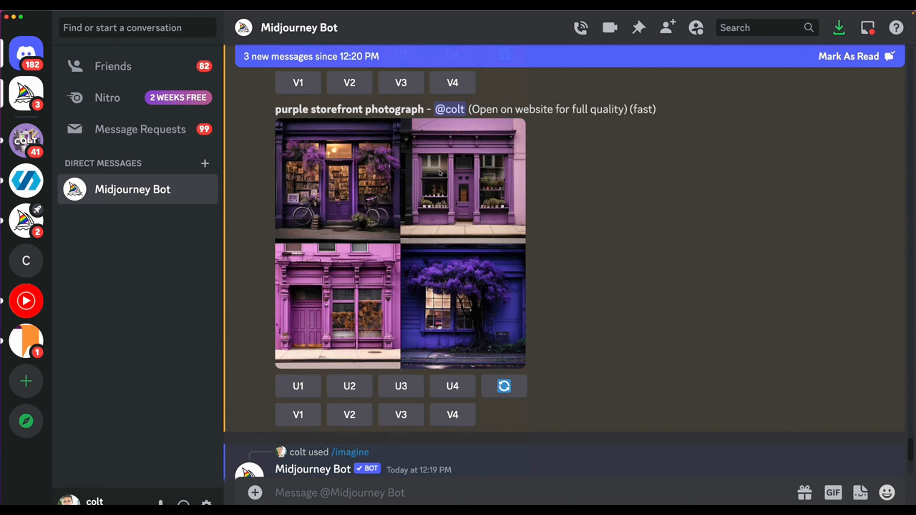
pyautogui.scroll(-15, 422, 179)
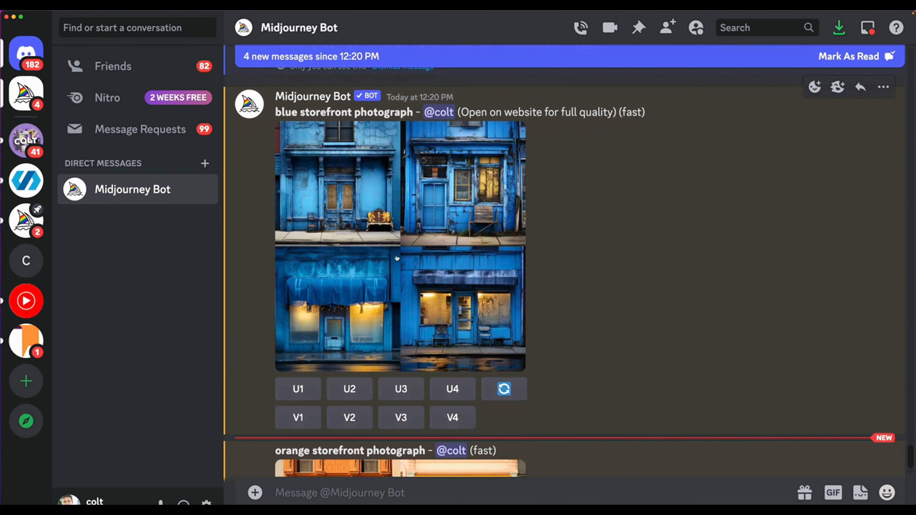
pyautogui.scroll(20, 537, 346)
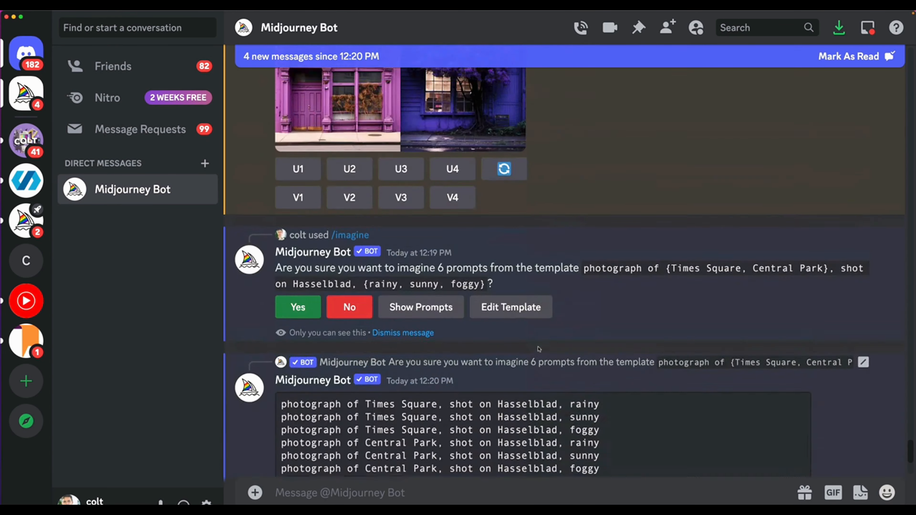
pyautogui.scroll(-1, 505, 252)
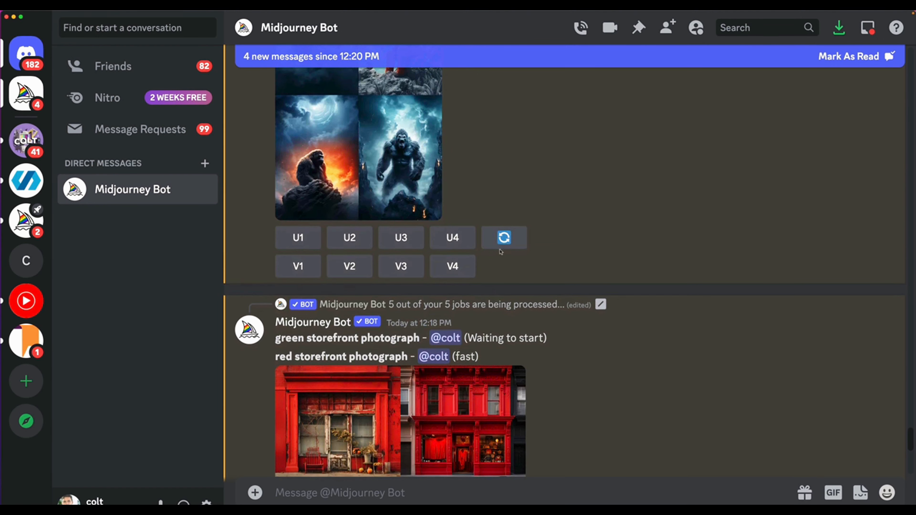
pyautogui.scroll(-15, 569, 339)
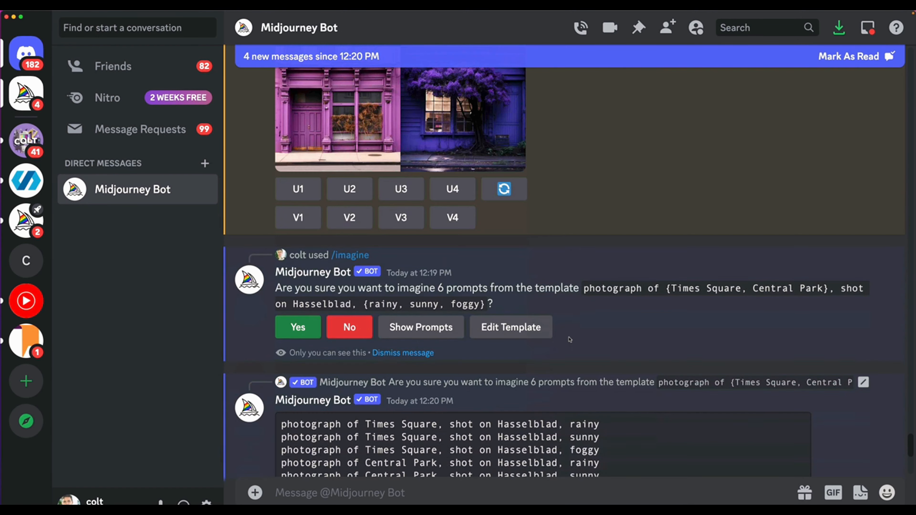
pyautogui.scroll(-15, 574, 336)
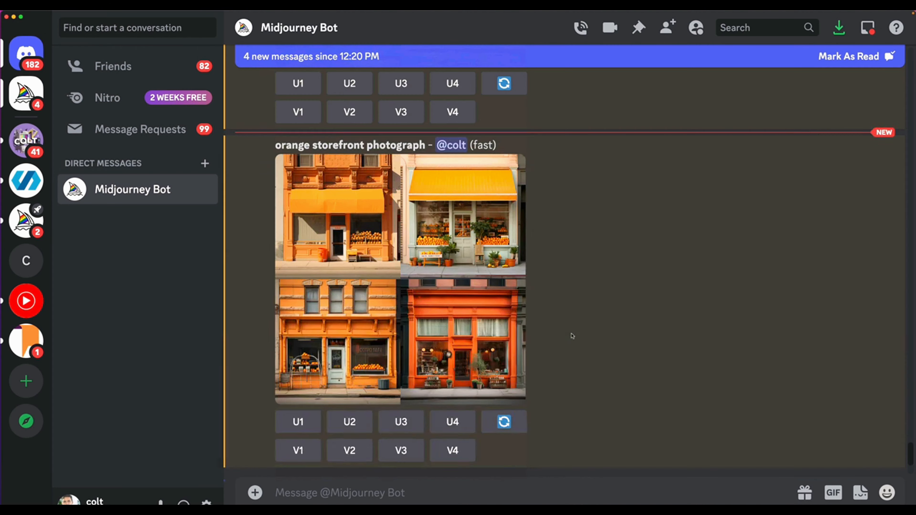
# Bring up the rainy Times Square results and view the image grid enlarged.
pyautogui.scroll(-10, 585, 325)
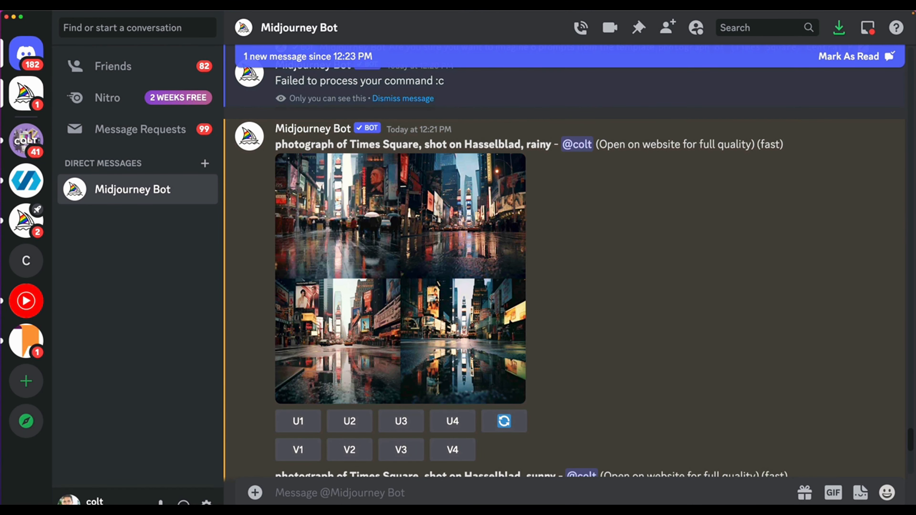
pyautogui.click(458, 187)
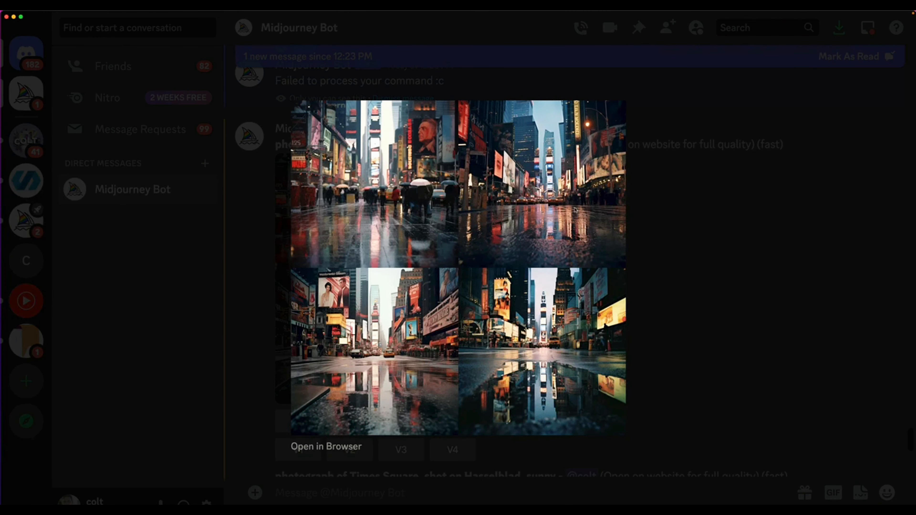
# Close the enlarged rainy grid and view the sunny Times Square photograph grid enlarged.
pyautogui.click(641, 271)
pyautogui.scroll(-8, 546, 285)
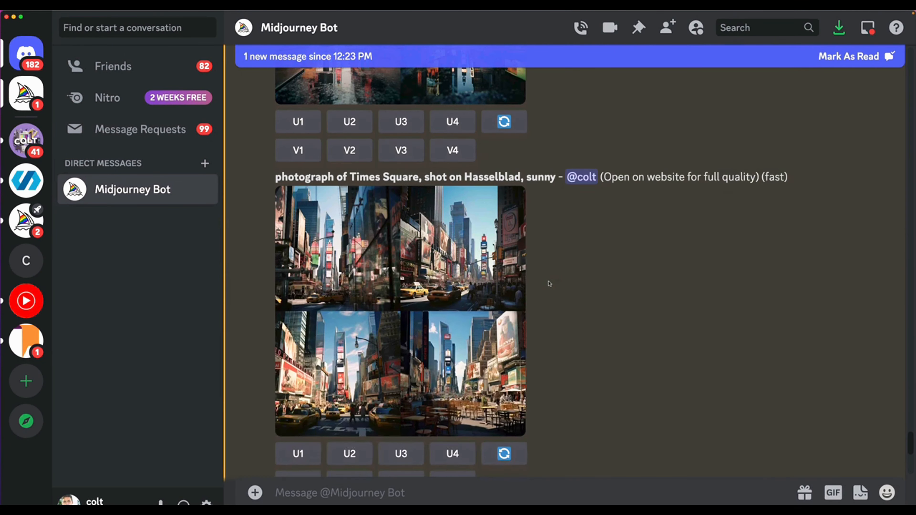
pyautogui.moveTo(342, 177); pyautogui.dragTo(410, 178)
pyautogui.moveTo(521, 177); pyautogui.dragTo(550, 177)
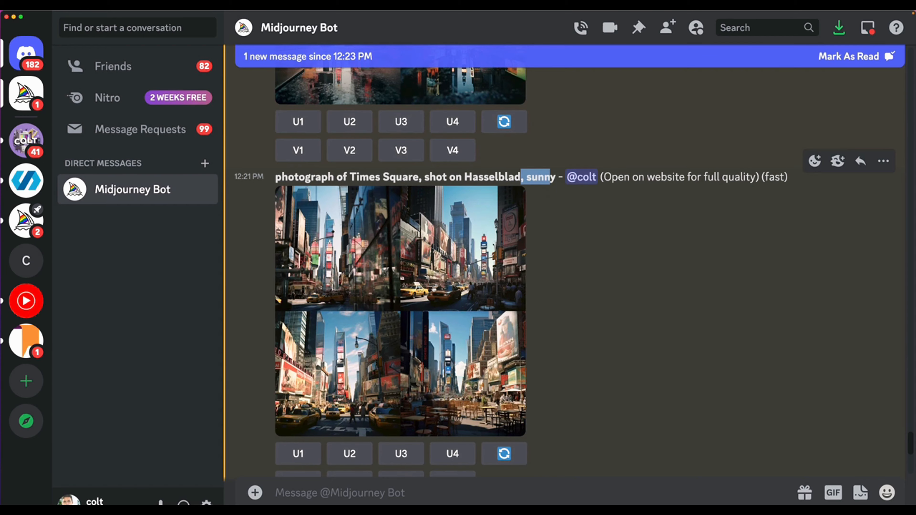
pyautogui.click(451, 275)
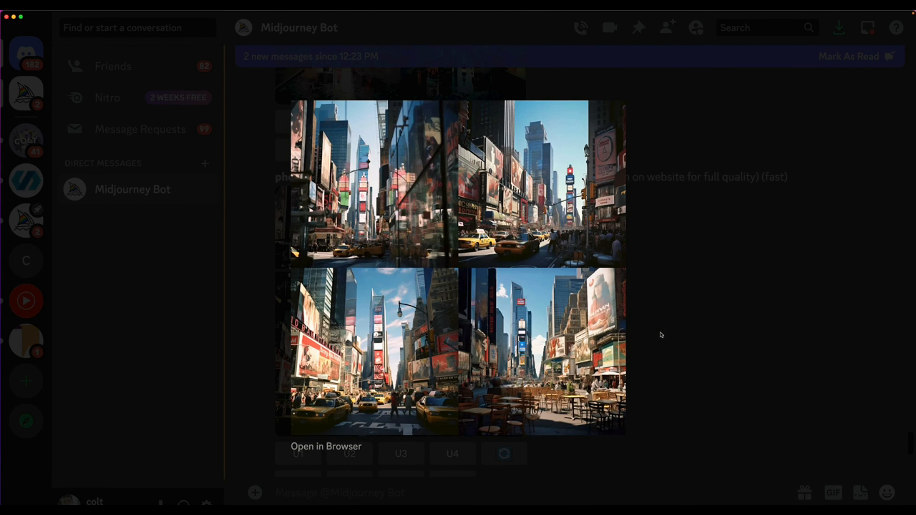
pyautogui.click(661, 335)
# Find the foggy Times Square results and view the image grid enlarged.
pyautogui.scroll(-8, 578, 360)
pyautogui.scroll(-1, 578, 360)
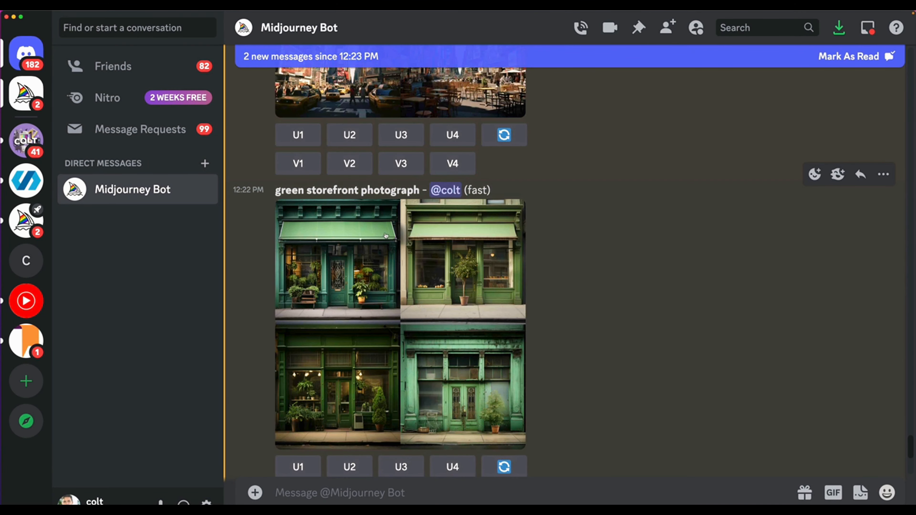
pyautogui.scroll(-10, 386, 235)
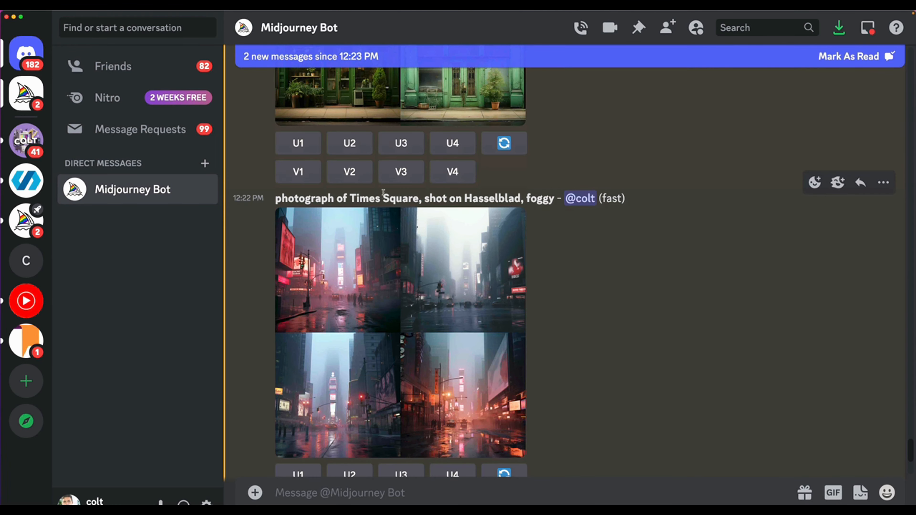
pyautogui.scroll(-2, 476, 194)
pyautogui.click(437, 231)
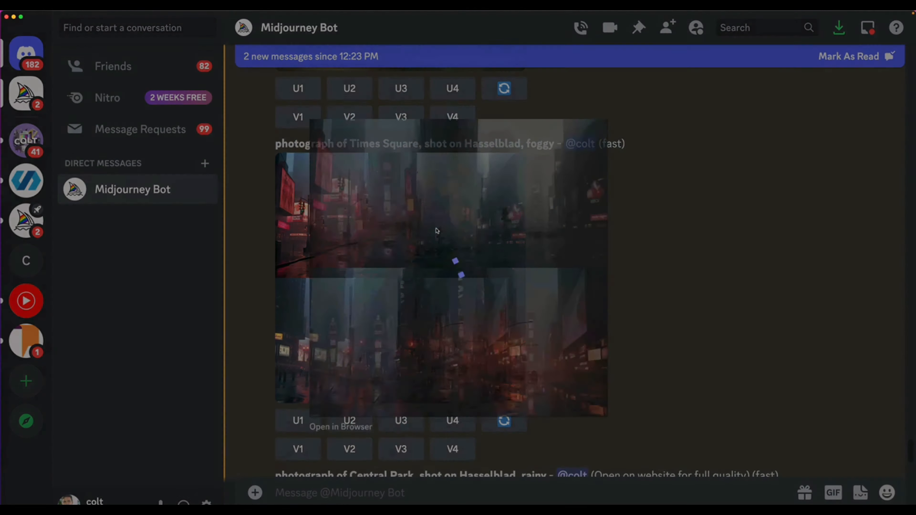
pyautogui.click(672, 348)
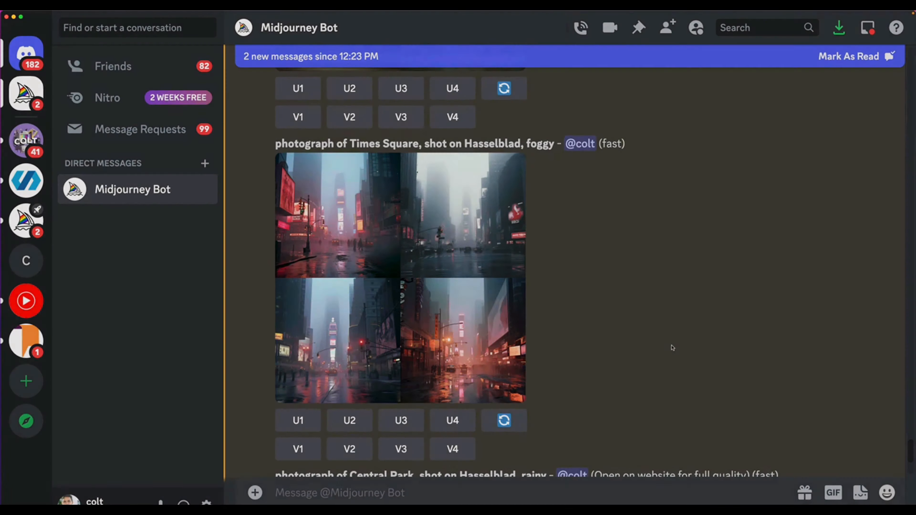
# Return to the permutation template and highlight its {Times Square, Central Park} location list.
pyautogui.scroll(-6, 671, 348)
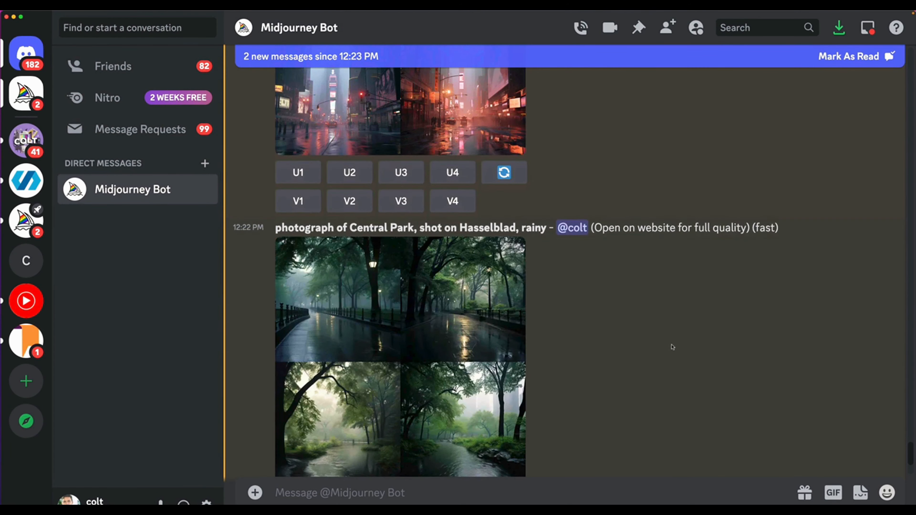
pyautogui.scroll(20, 486, 275)
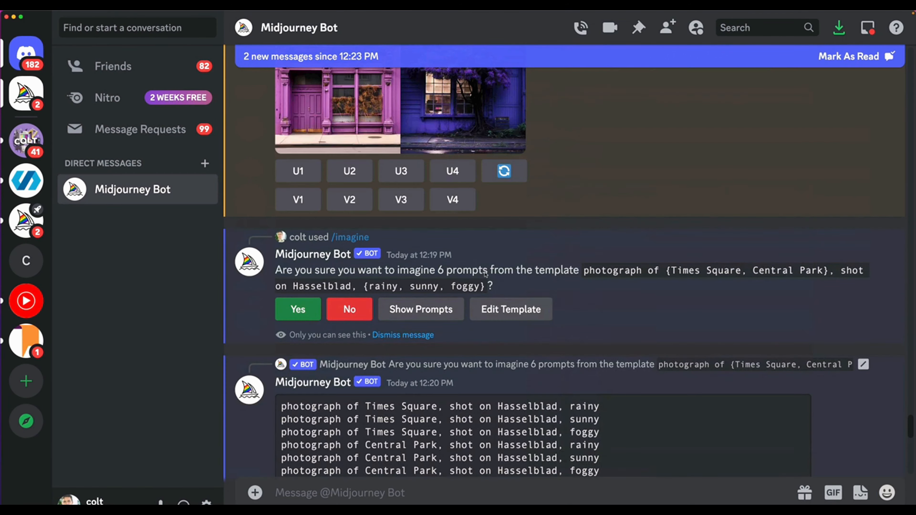
pyautogui.scroll(-3, 486, 275)
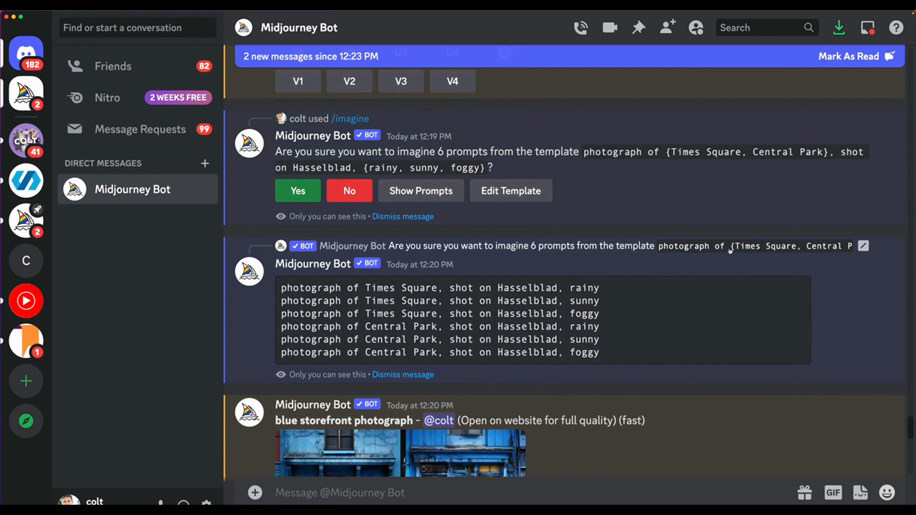
pyautogui.scroll(3, 833, 252)
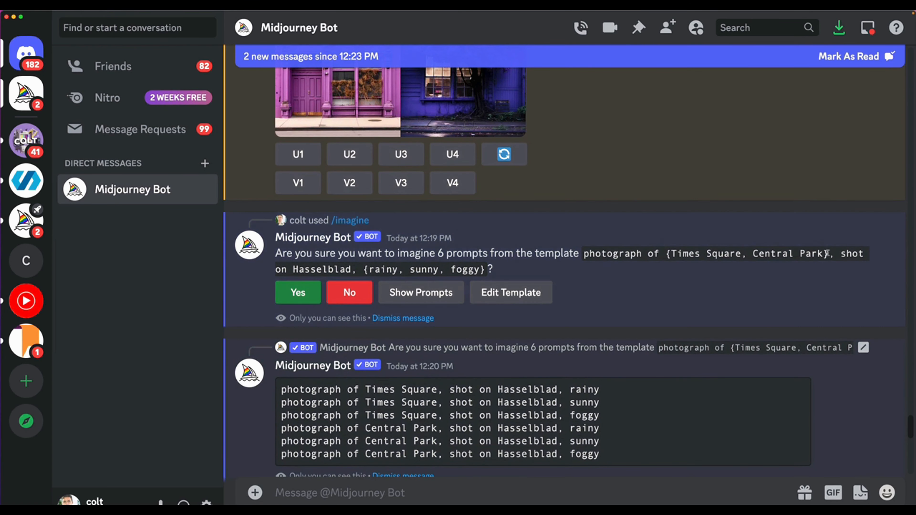
pyautogui.moveTo(826, 253); pyautogui.dragTo(666, 254)
# View the rainy, sunny and foggy Central Park photograph grids enlarged, one after another.
pyautogui.scroll(-10, 673, 312)
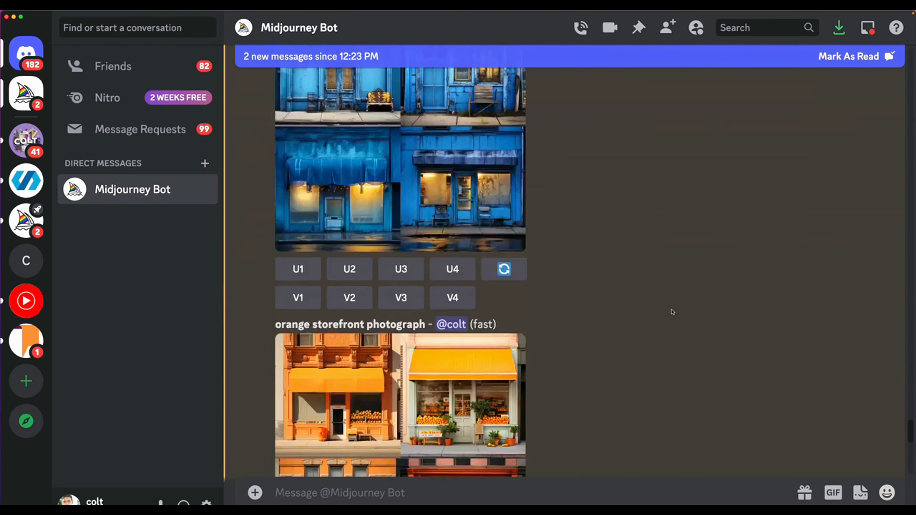
pyautogui.scroll(-20, 673, 312)
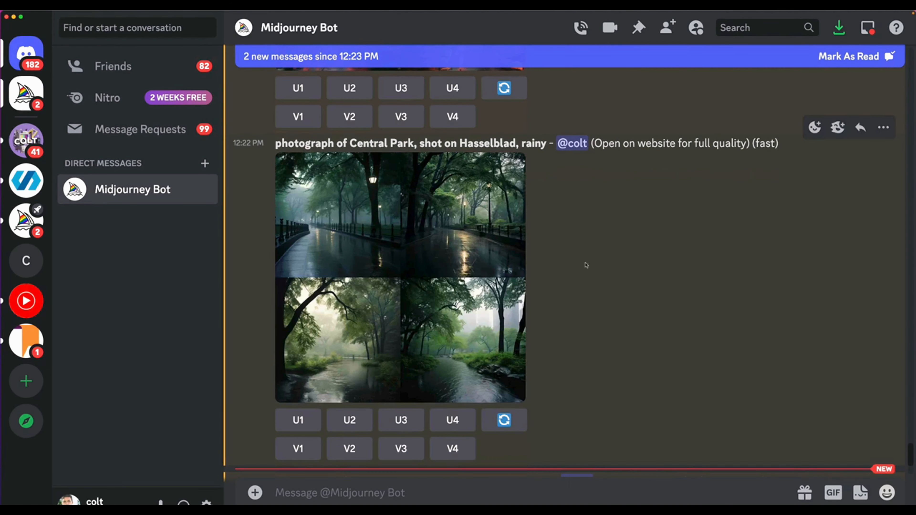
pyautogui.click(460, 267)
pyautogui.click(674, 293)
pyautogui.scroll(-8, 532, 272)
pyautogui.click(453, 235)
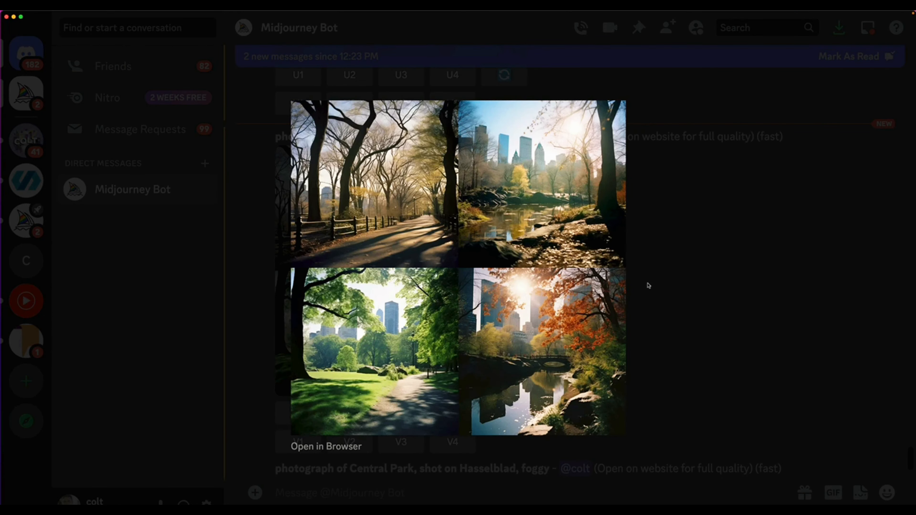
pyautogui.click(648, 285)
pyautogui.scroll(-9, 648, 284)
pyautogui.click(460, 248)
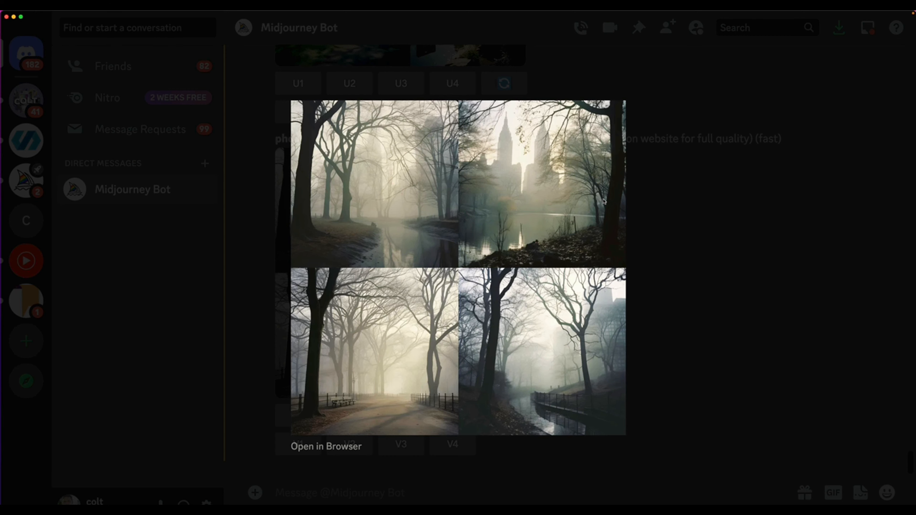
pyautogui.click(731, 194)
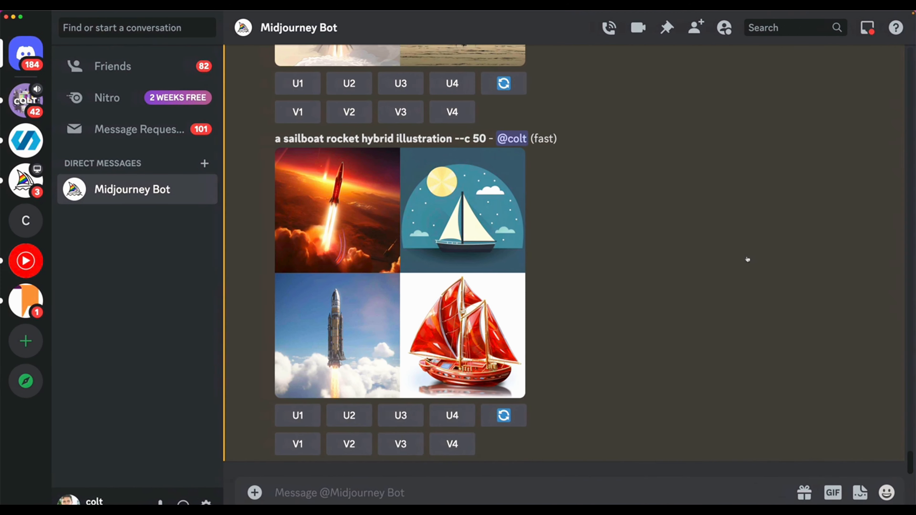
# Bring up the Midjourney Bot's personal settings with the /settings command.
pyautogui.write('/settings')
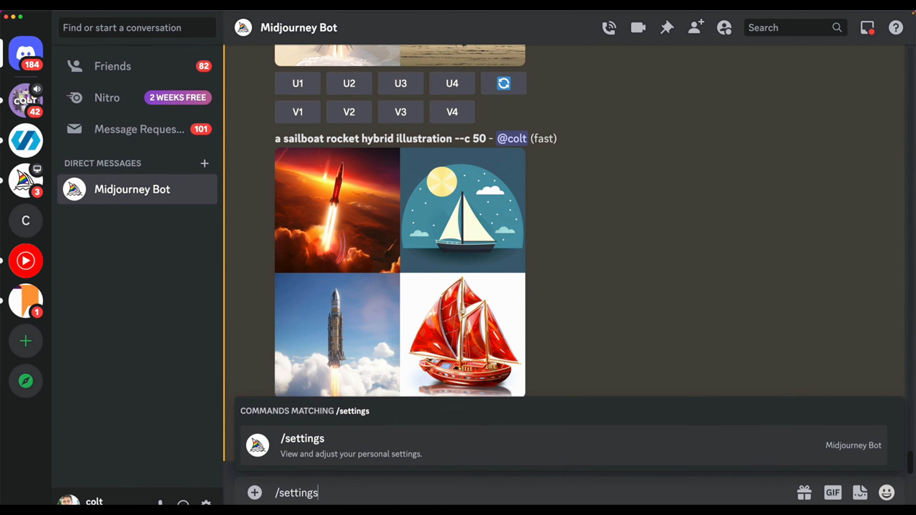
pyautogui.click(596, 451)
pyautogui.press('Return')
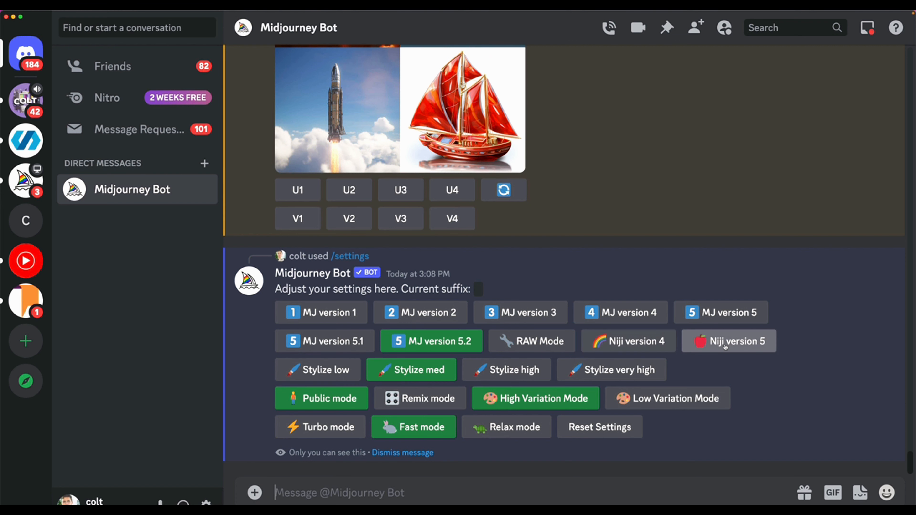
# Switch to the Midjourney model documentation in the browser and examine the Niji Model 5 section, its style parameters and example images.
pyautogui.hotkey('ctrl', 'Right')
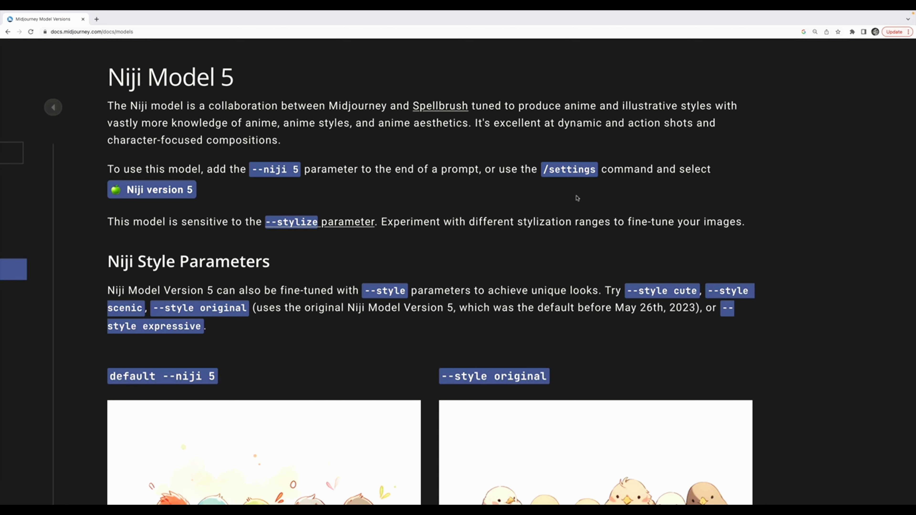
pyautogui.scroll(-8, 612, 261)
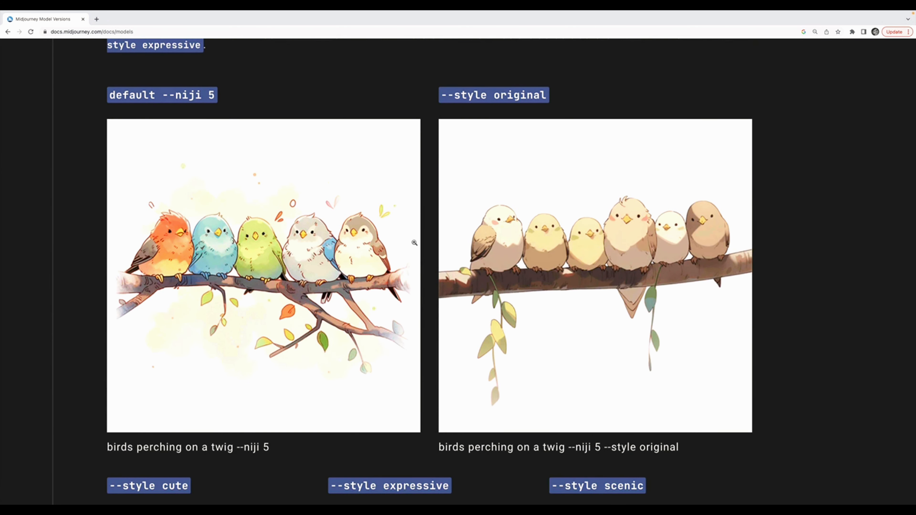
pyautogui.scroll(-4, 309, 258)
pyautogui.scroll(-7, 309, 259)
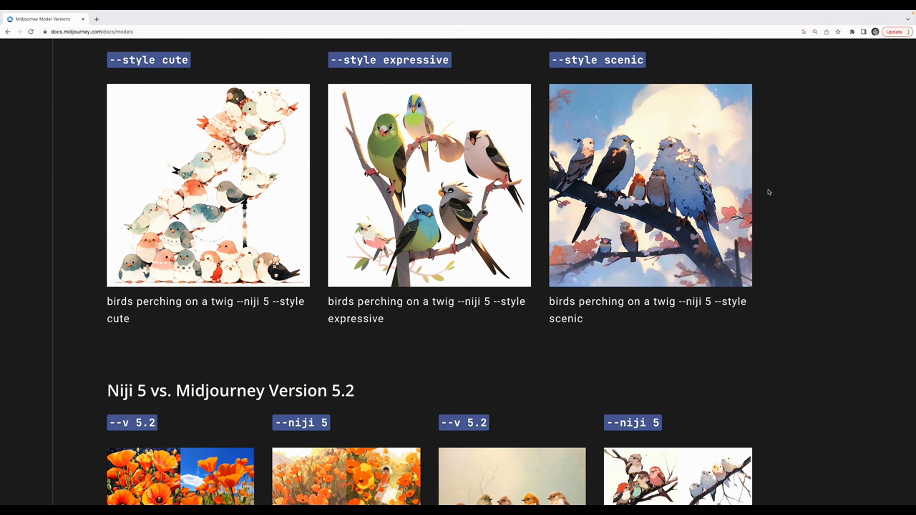
pyautogui.scroll(1, 769, 192)
pyautogui.scroll(20, 768, 192)
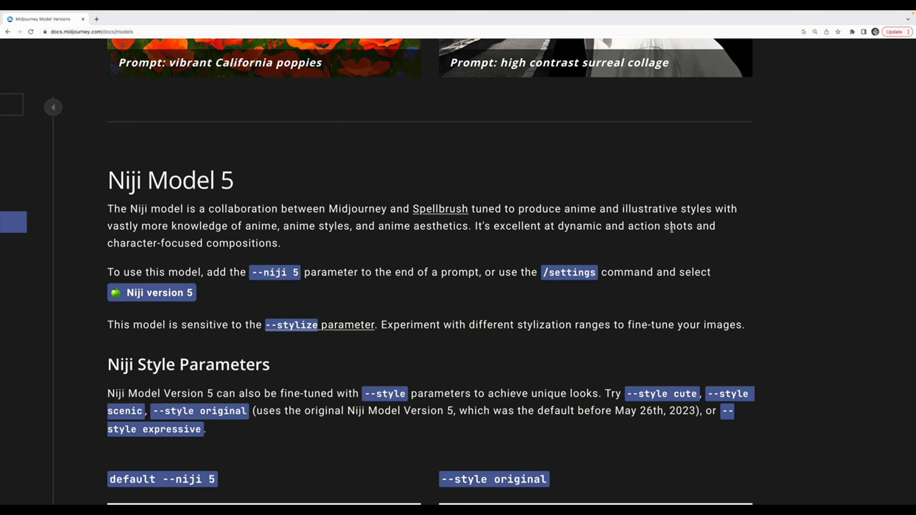
pyautogui.scroll(-1, 671, 229)
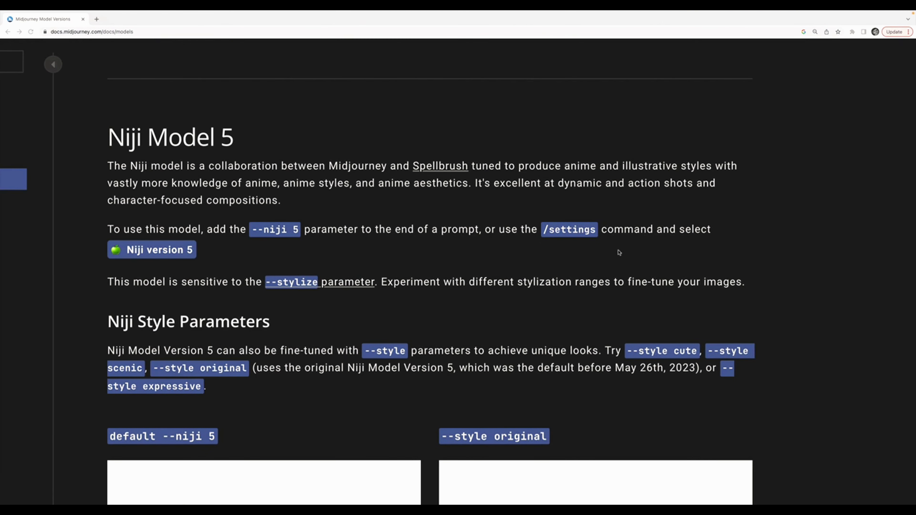
pyautogui.scroll(-2, 619, 253)
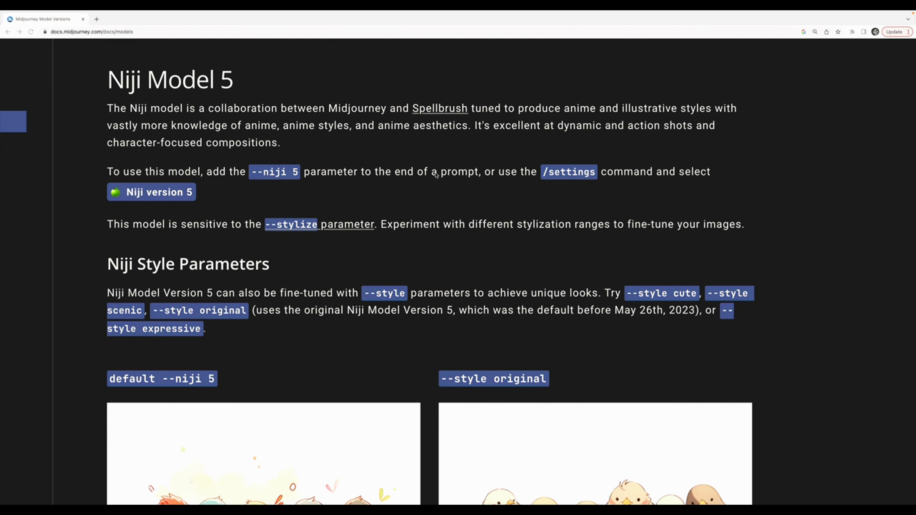
pyautogui.scroll(-8, 601, 280)
pyautogui.scroll(-3, 699, 299)
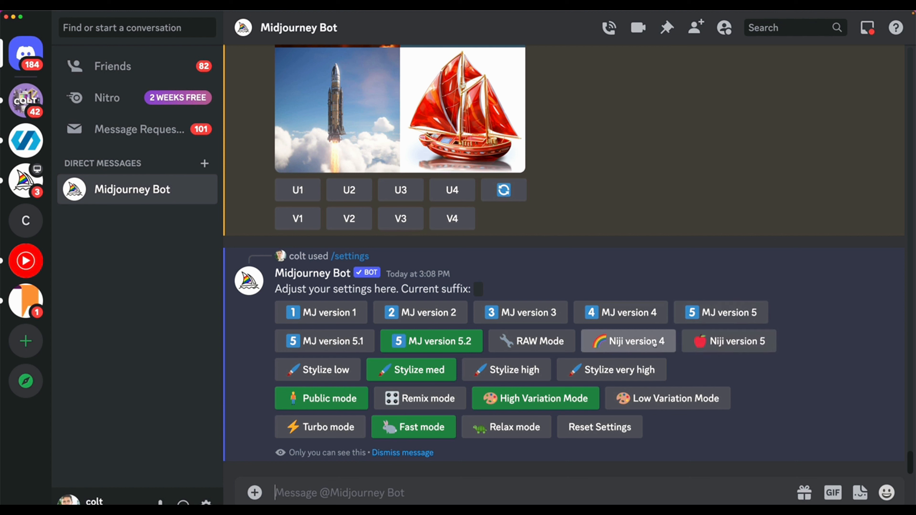
# Switch back to Discord, set the model to Niji version 5 and highlight the --niji 5 suffix.
pyautogui.click(732, 340)
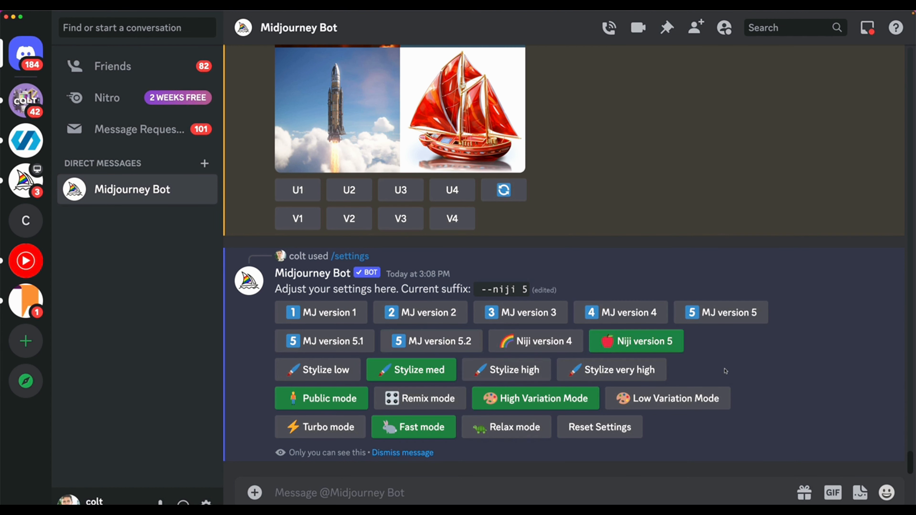
pyautogui.moveTo(529, 290); pyautogui.dragTo(479, 289)
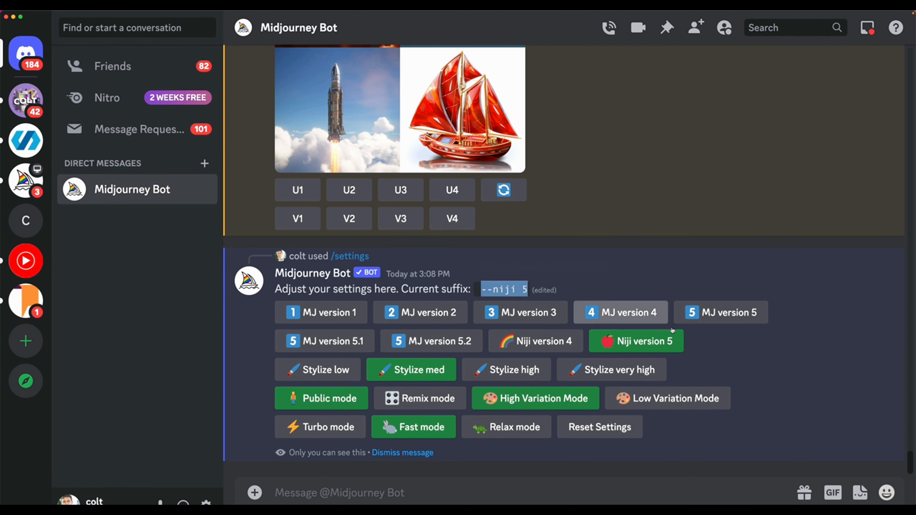
pyautogui.hotkey('ctrl', 'Right')
pyautogui.scroll(2, 196, 172)
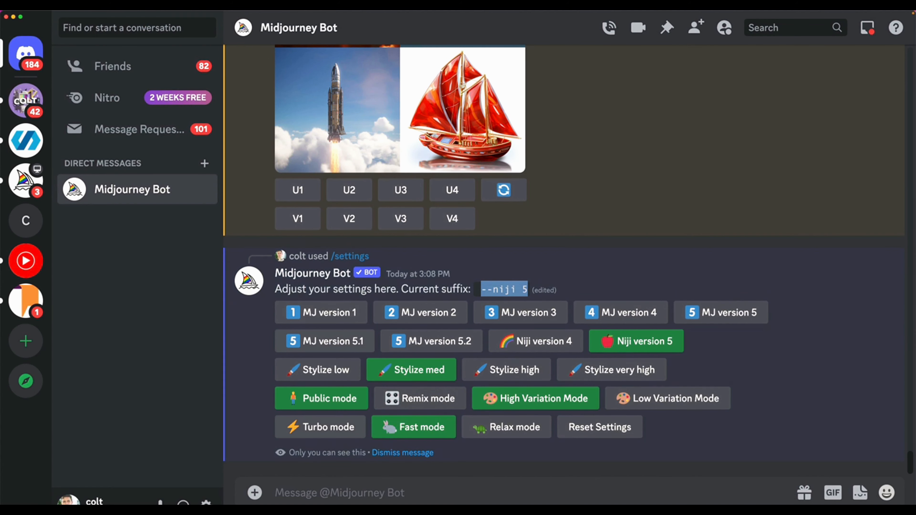
# Submit an /imagine prompt reading "field of sunflowers at sunset" and highlight the --niji 5 suffix in the resulting job.
pyautogui.click(375, 501)
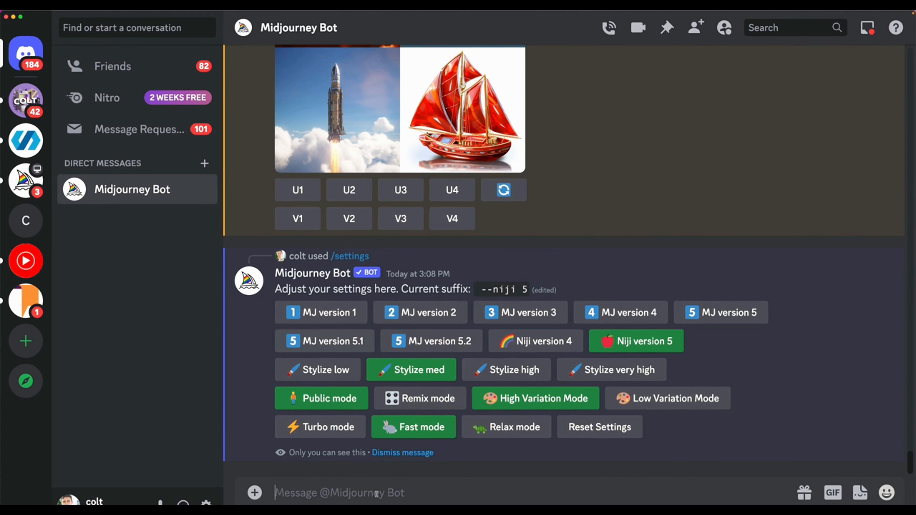
pyautogui.write('/imagine')
pyautogui.press('Tab')
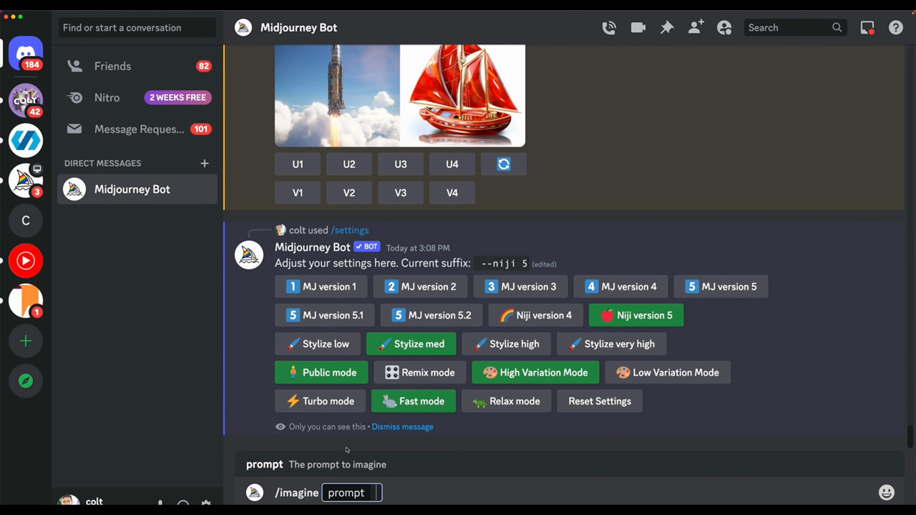
pyautogui.write('field o sunf')
pyautogui.press('BackSpace')
pyautogui.press('BackSpace')
pyautogui.press('BackSpace')
pyautogui.press('BackSpace')
pyautogui.press('BackSpace')
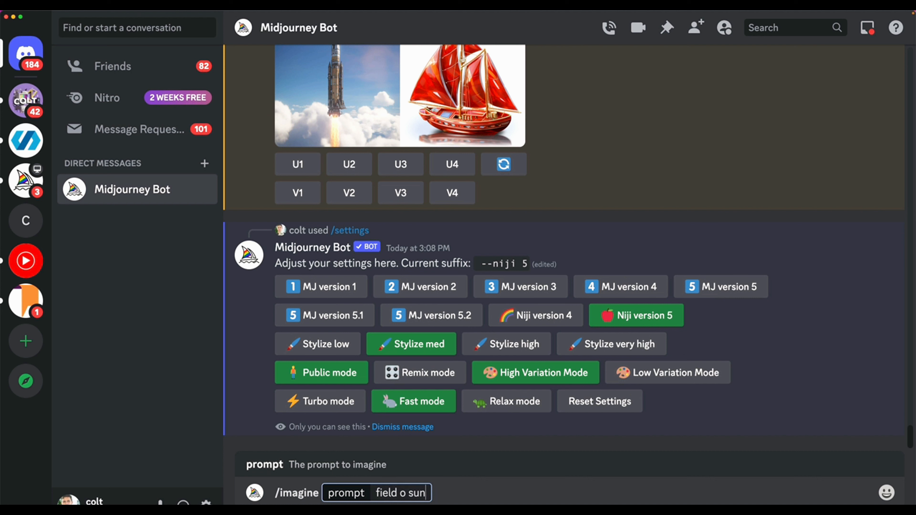
pyautogui.write('f sunflowers ')
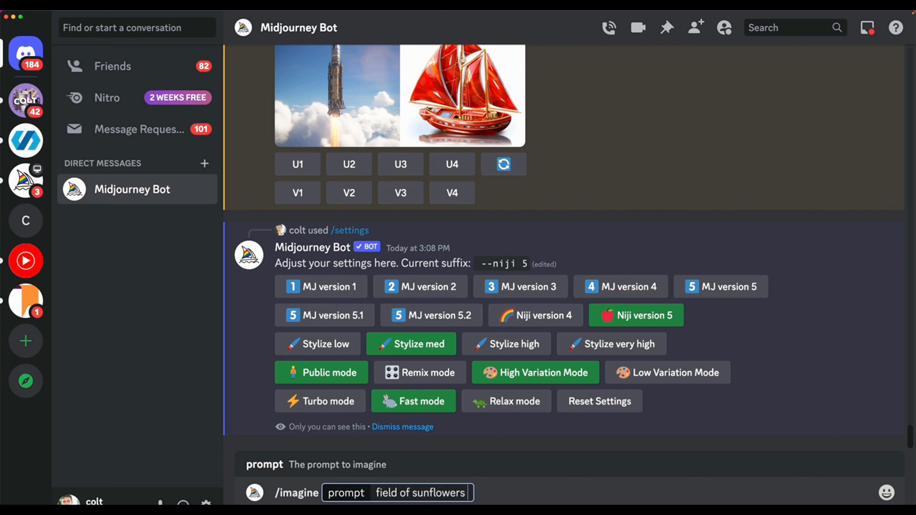
pyautogui.write('at sunset')
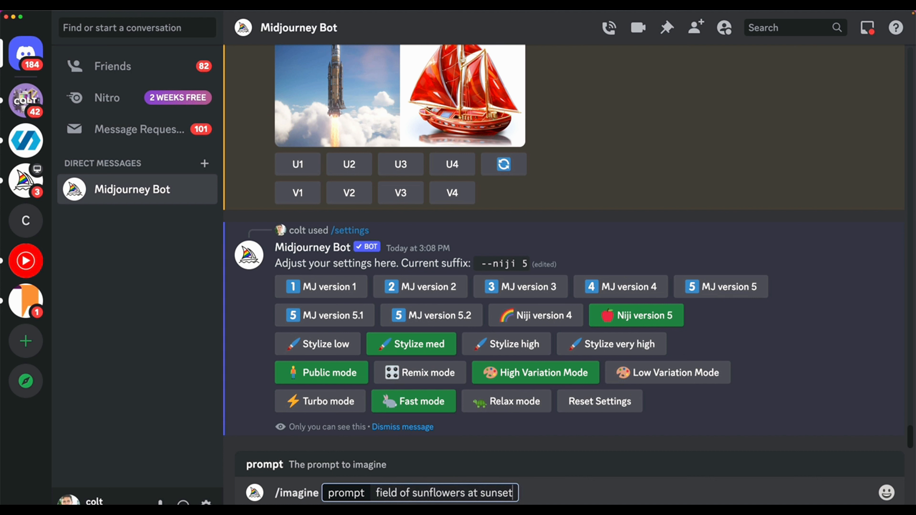
pyautogui.press('Return')
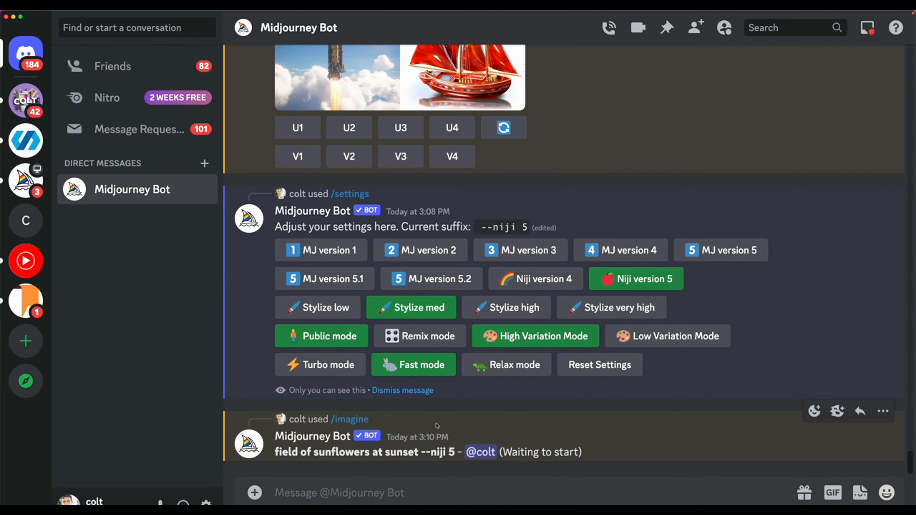
pyautogui.moveTo(418, 453); pyautogui.dragTo(453, 454)
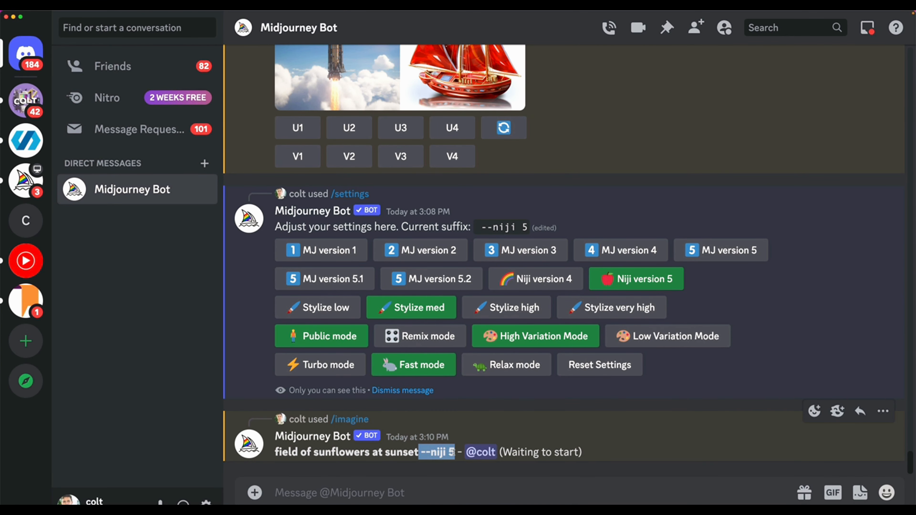
# Set the model to MJ version 5.2 in the Midjourney settings and return to the message field.
pyautogui.click(438, 288)
pyautogui.click(454, 490)
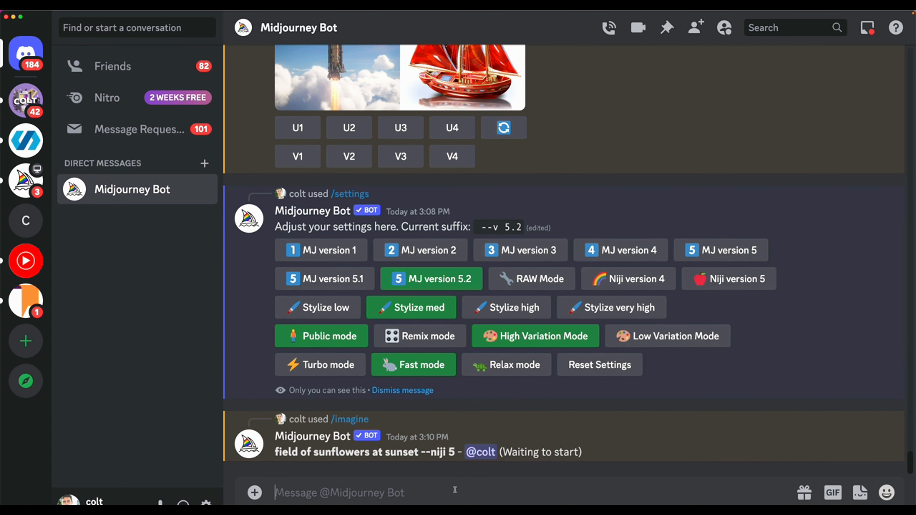
pyautogui.write('/')
pyautogui.press('BackSpace')
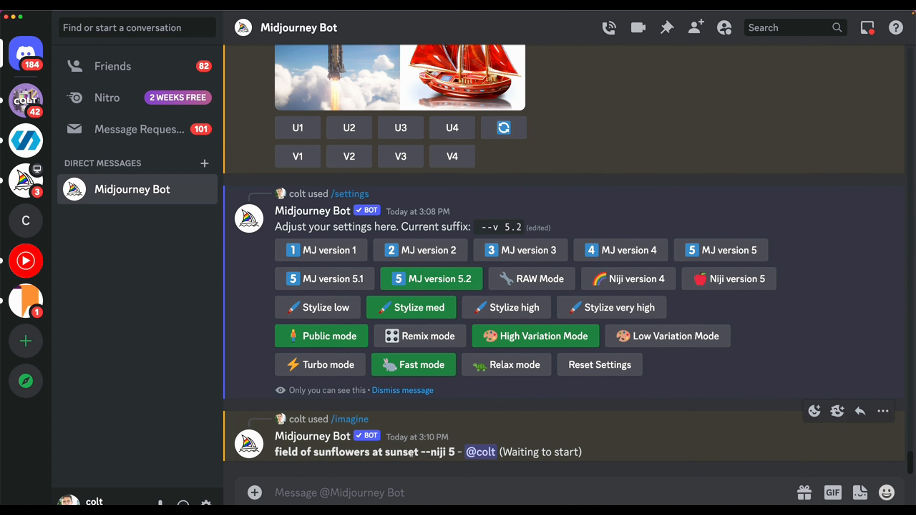
# Copy "field of sunflowers at sunset" from the existing job, submit it as a new /imagine prompt and highlight the resulting job's version suffix.
pyautogui.moveTo(410, 453); pyautogui.dragTo(275, 452)
pyautogui.press('super+c')
pyautogui.write('/imag')
pyautogui.click(363, 377)
pyautogui.press('super+v')
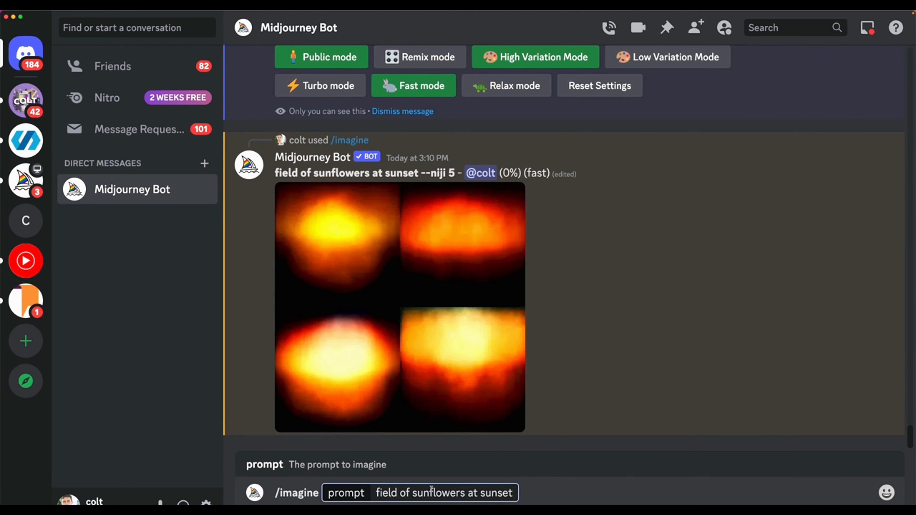
pyautogui.press('Return')
pyautogui.moveTo(426, 452); pyautogui.dragTo(456, 453)
# Compose a new /imagine prompt reading "woman in NYC with umbrella --niji 5".
pyautogui.click(455, 493)
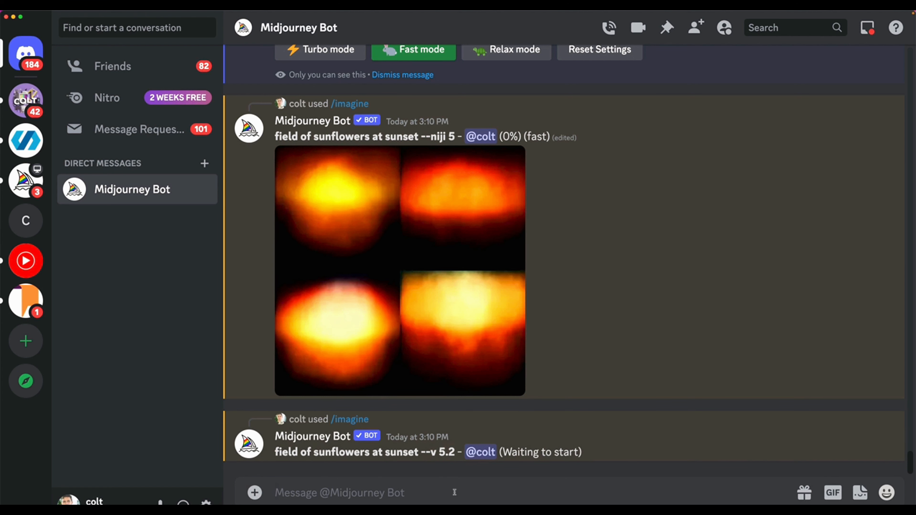
pyautogui.write('/')
pyautogui.press('BackSpace')
pyautogui.write('/ima')
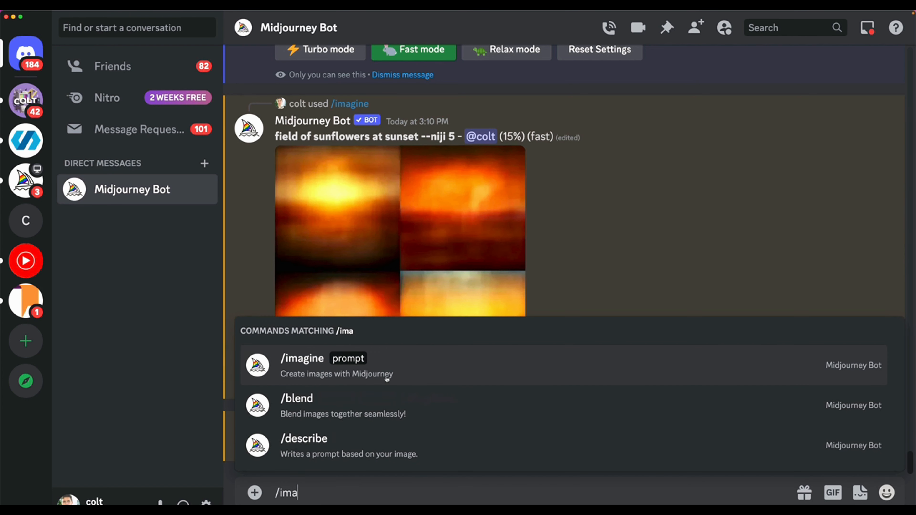
pyautogui.click(386, 379)
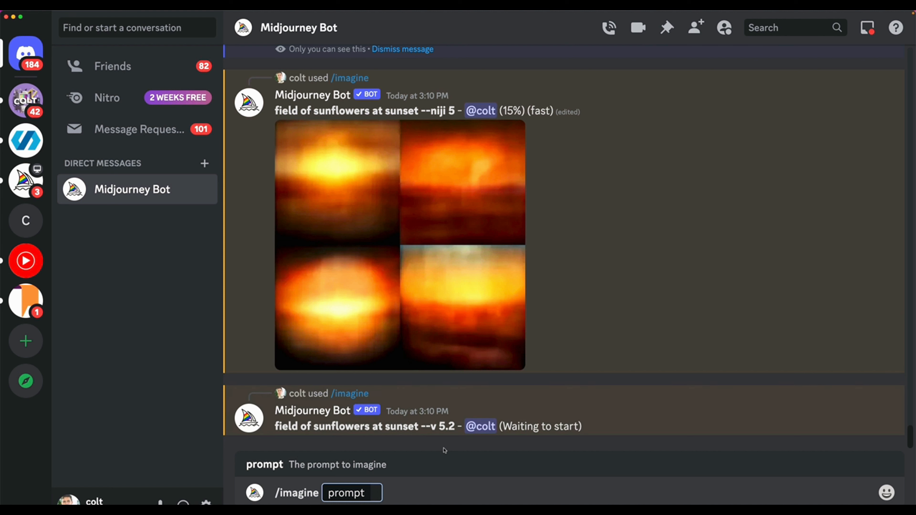
pyautogui.write('woman in')
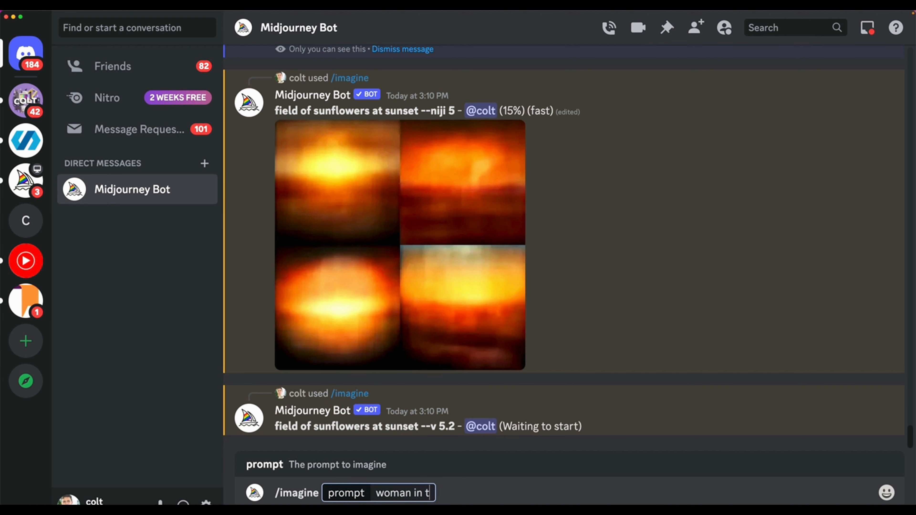
pyautogui.write(' NYC')
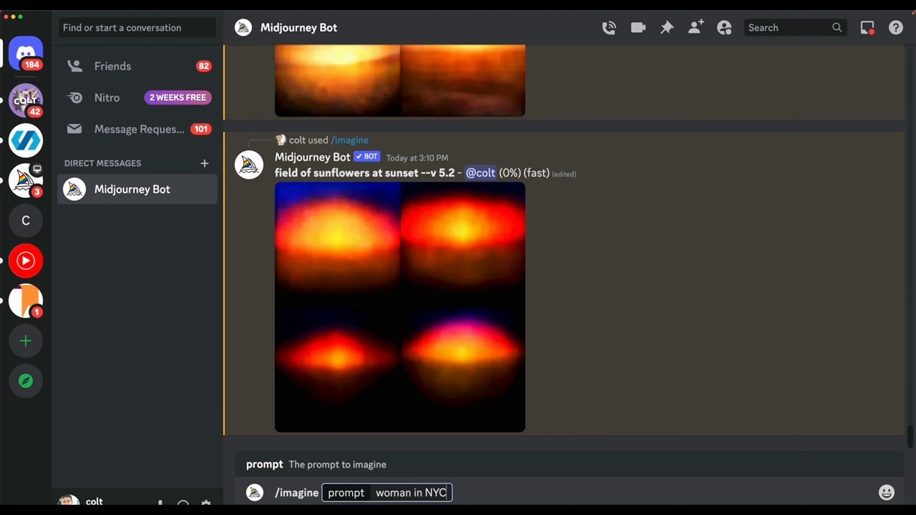
pyautogui.write(' with umbrel')
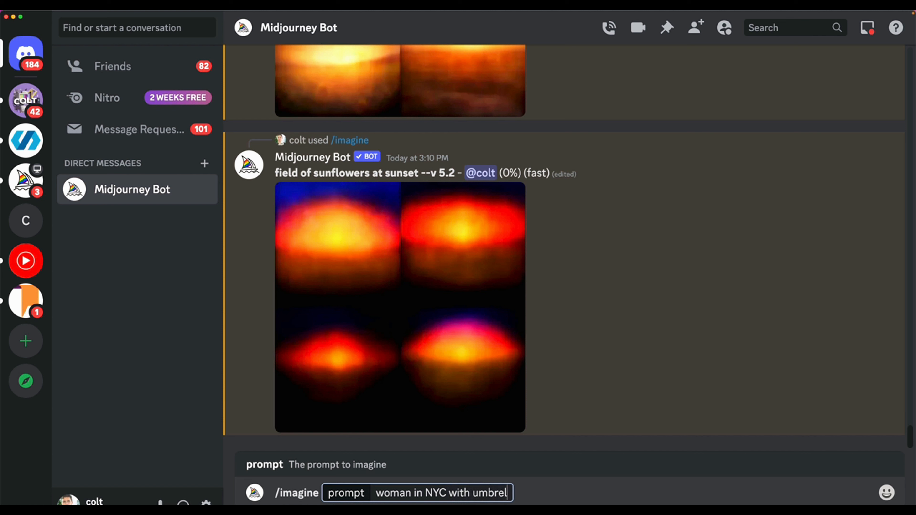
pyautogui.write('la --niji 5')
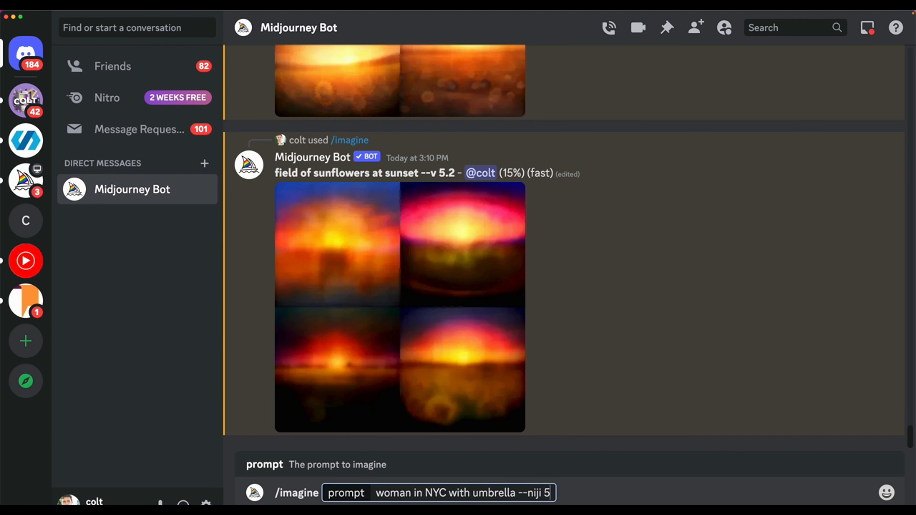
# Try version 4 in the --niji parameter, return it to 5, highlight the parameter and submit the umbrella prompt.
pyautogui.press('BackSpace')
pyautogui.write('4')
pyautogui.press('BackSpace')
pyautogui.write('5')
pyautogui.moveTo(552, 493); pyautogui.dragTo(517, 495)
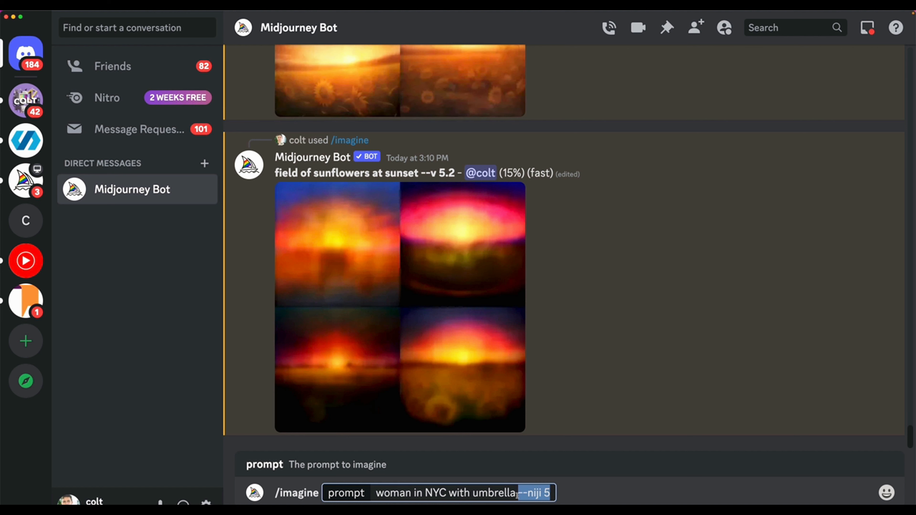
pyautogui.click(517, 495)
pyautogui.press('Return')
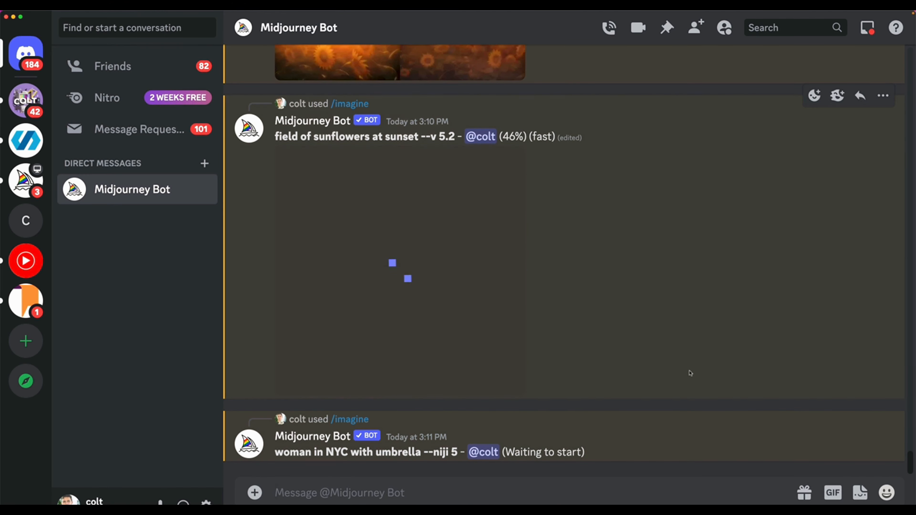
# Enlarge the --v 5.2 sunflower image grid and examine its style, closing it again after each viewing.
pyautogui.scroll(6, 689, 373)
pyautogui.scroll(-10, 589, 292)
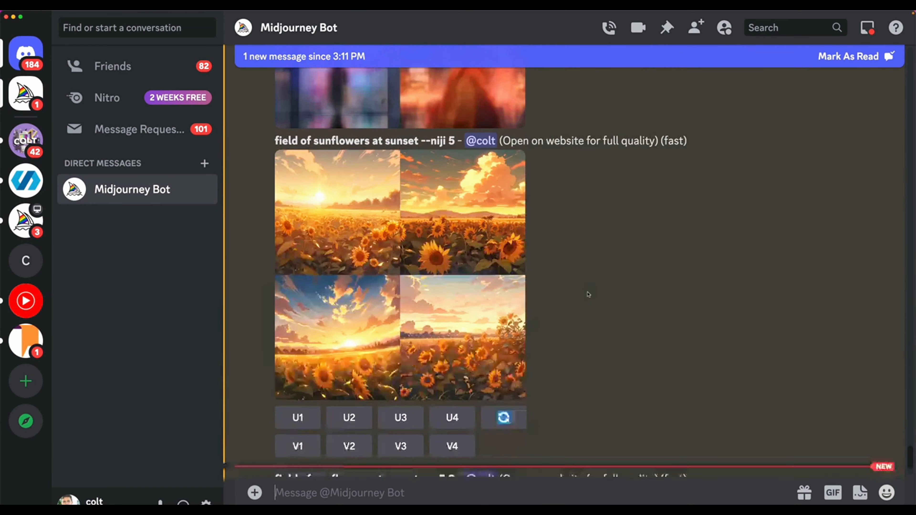
pyautogui.scroll(-3, 589, 294)
pyautogui.click(474, 204)
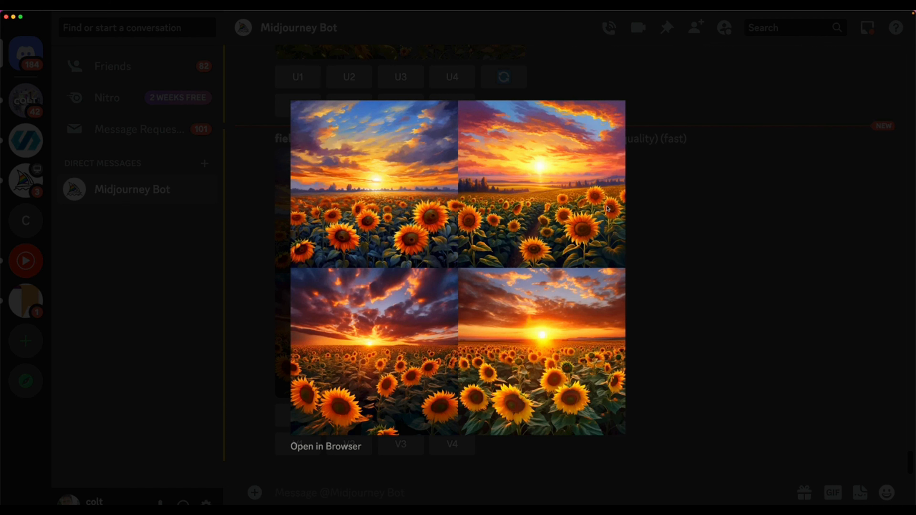
pyautogui.click(678, 259)
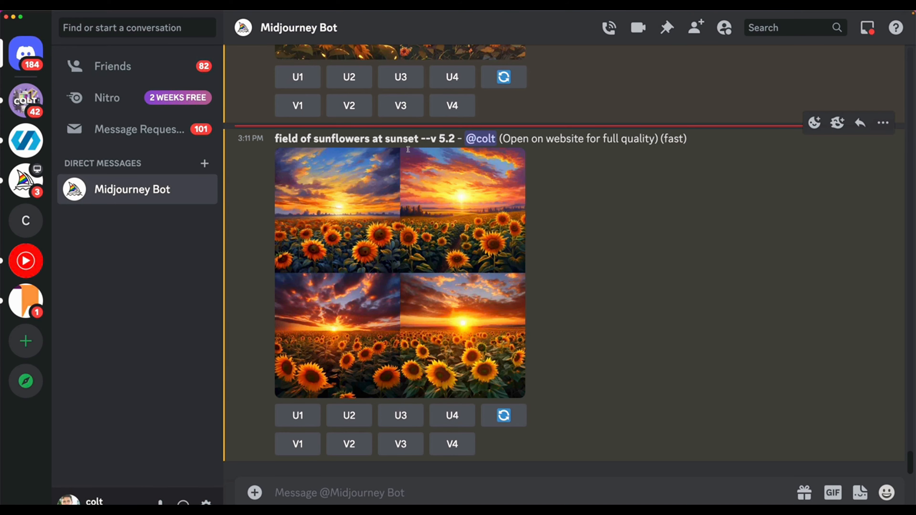
pyautogui.click(427, 229)
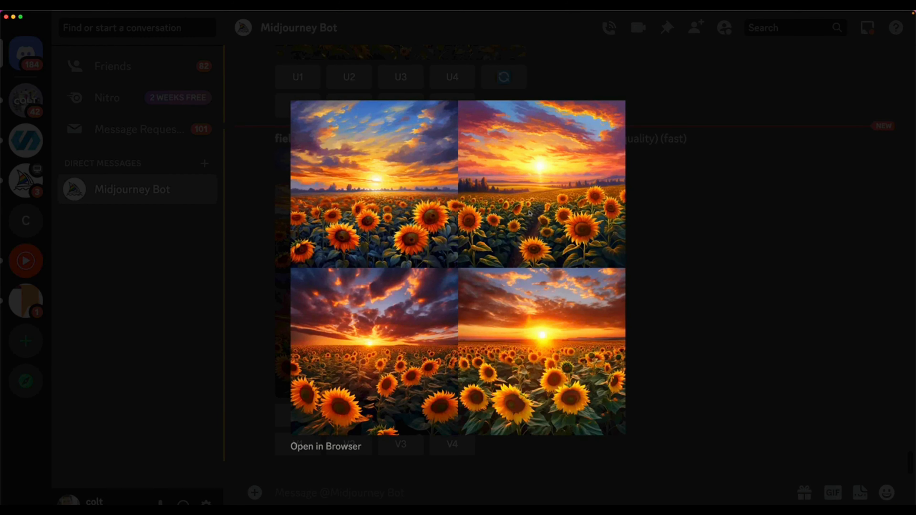
pyautogui.click(671, 246)
# Enlarge the --niji 5 sunflower grid for comparison and the "woman in NYC with umbrella" grid to examine their anime style.
pyautogui.scroll(5, 439, 216)
pyautogui.scroll(3, 439, 216)
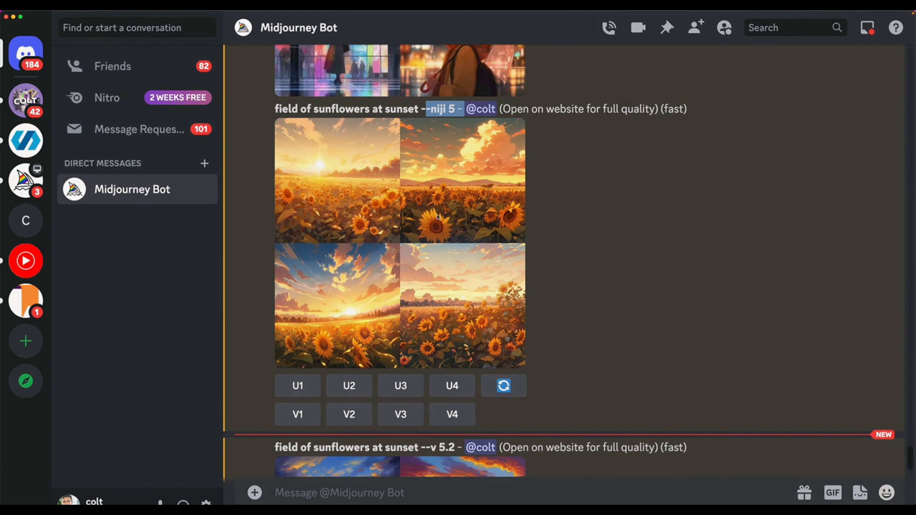
pyautogui.click(438, 216)
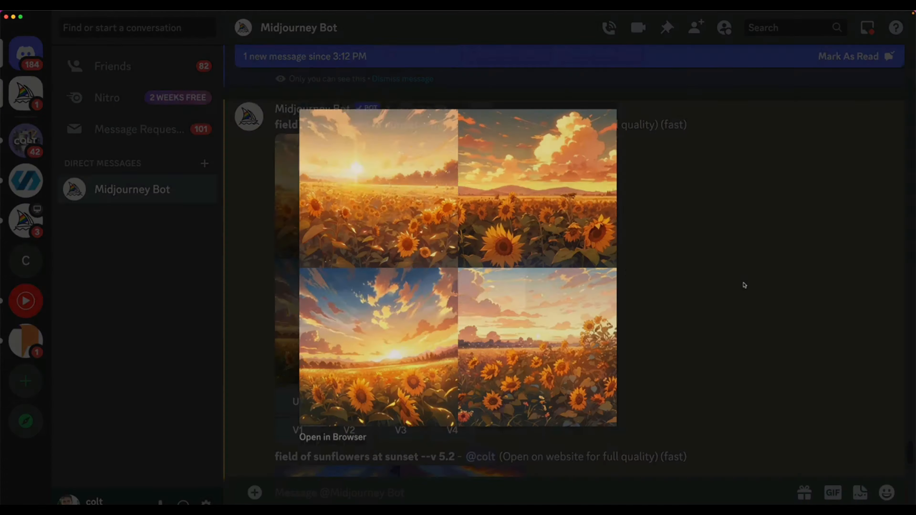
pyautogui.click(744, 286)
pyautogui.scroll(-5, 515, 256)
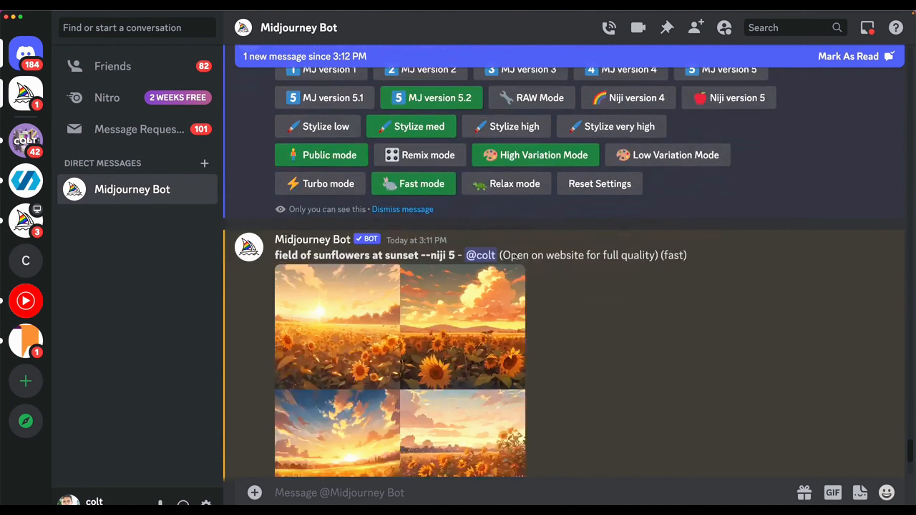
pyautogui.scroll(-5, 515, 256)
pyautogui.click(516, 256)
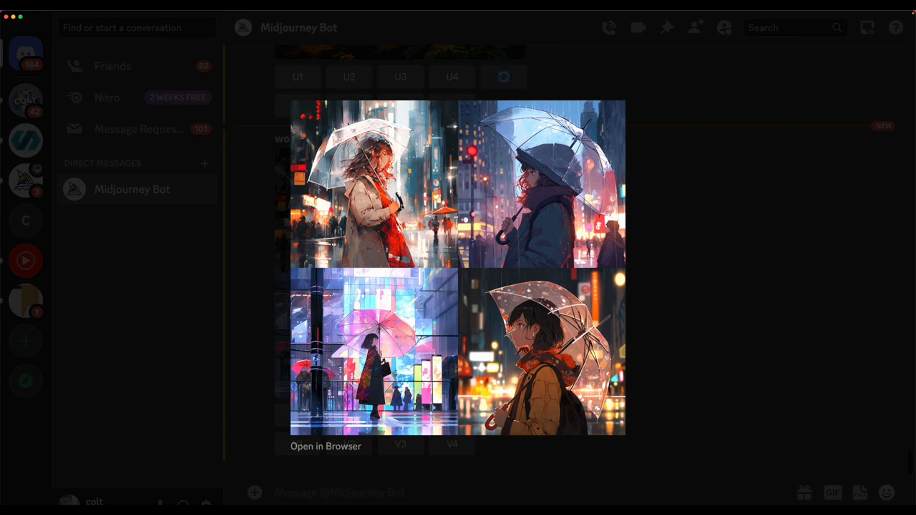
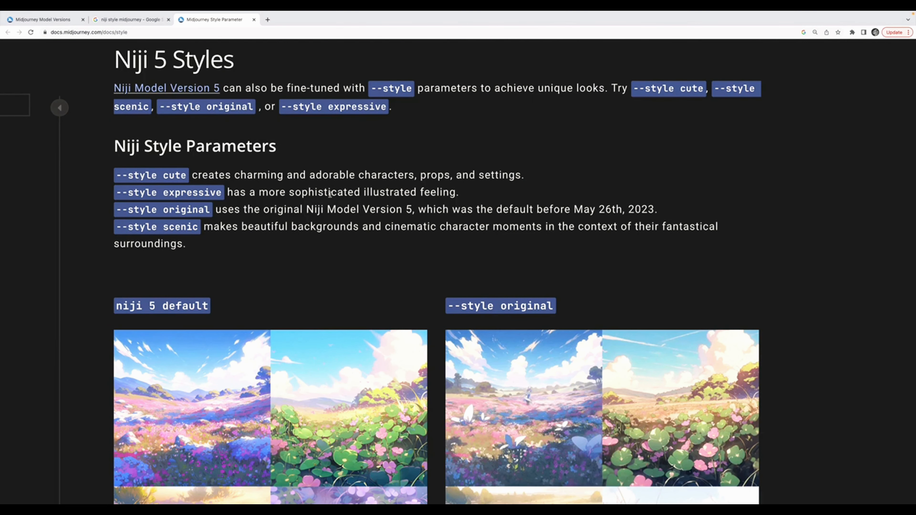
# Switch from the browser back to Discord and start a new /imagine command.
pyautogui.hotkey('ctrl', 'Left')
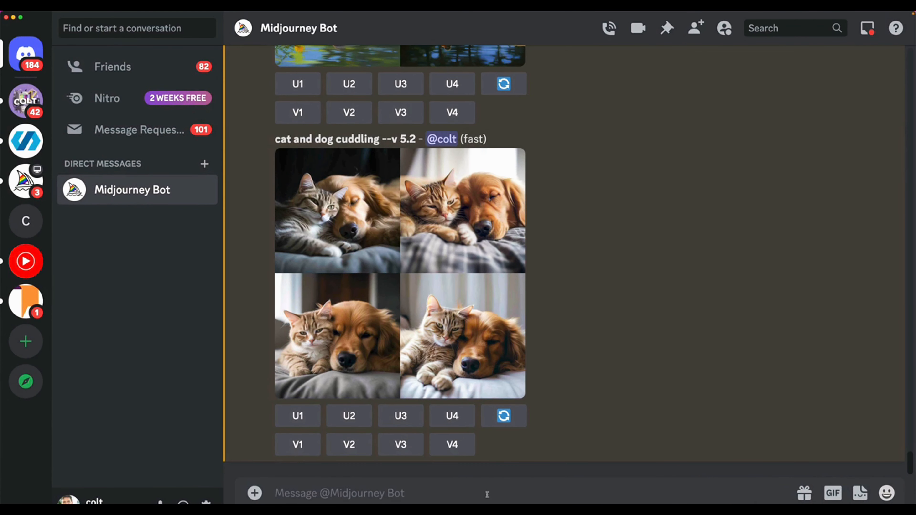
pyautogui.write('/imagin')
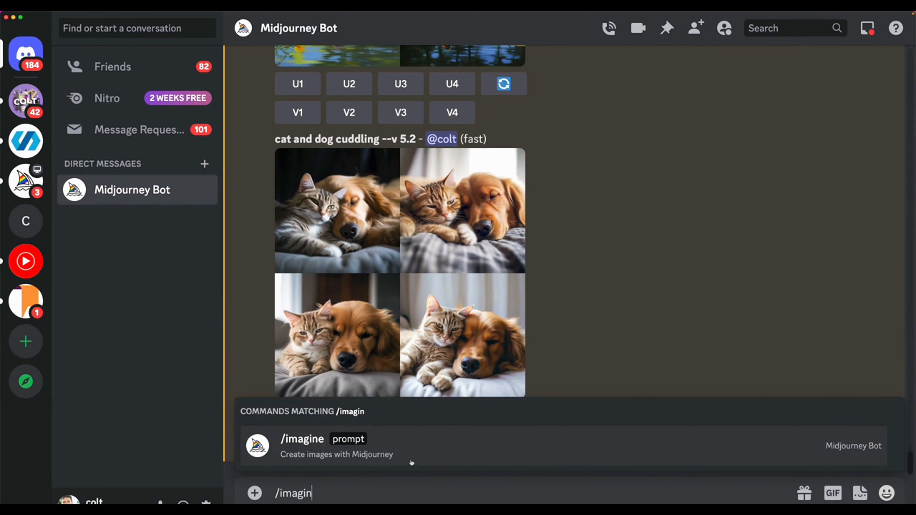
pyautogui.click(411, 462)
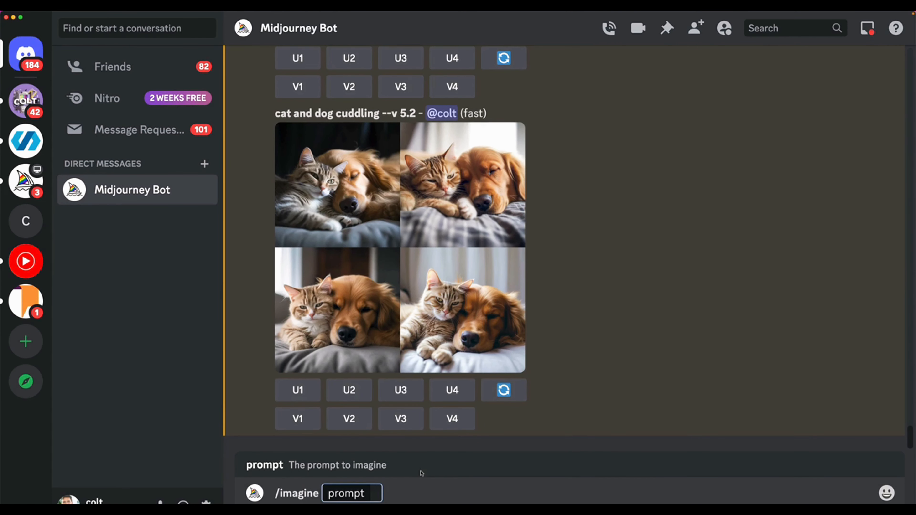
pyautogui.press('BackSpace')
pyautogui.press('BackSpace')
pyautogui.press('BackSpace')
pyautogui.press('BackSpace')
pyautogui.press('BackSpace')
pyautogui.press('BackSpace')
pyautogui.press('BackSpace')
pyautogui.press('BackSpace')
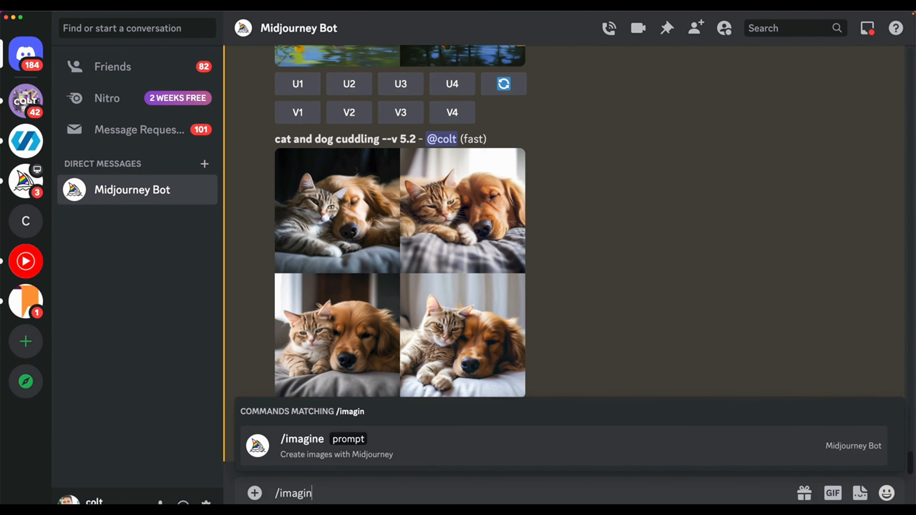
pyautogui.write('imag')
pyautogui.click(296, 371)
# Enter "boy riding bicycle with backpack on," as the prompt text, correcting typing mistakes along the way.
pyautogui.write('coy')
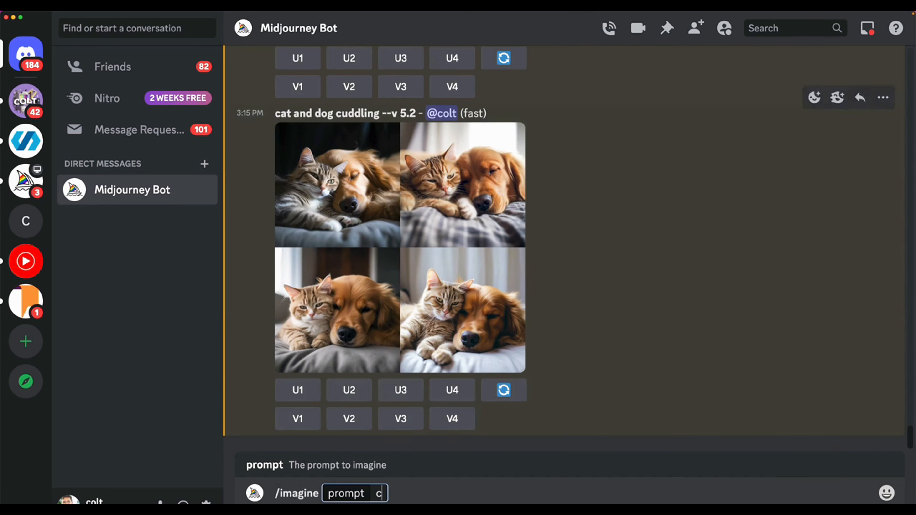
pyautogui.press('BackSpace')
pyautogui.press('BackSpace')
pyautogui.press('BackSpace')
pyautogui.press('BackSpace')
pyautogui.write('boy riding bicycle')
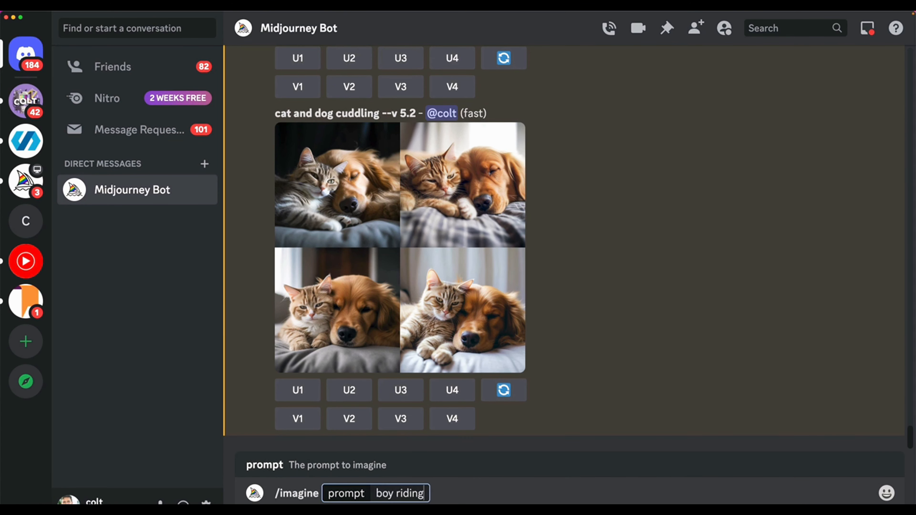
pyautogui.press('BackSpace')
pyautogui.press('BackSpace')
pyautogui.write('k')
pyautogui.press('BackSpace')
pyautogui.write('l')
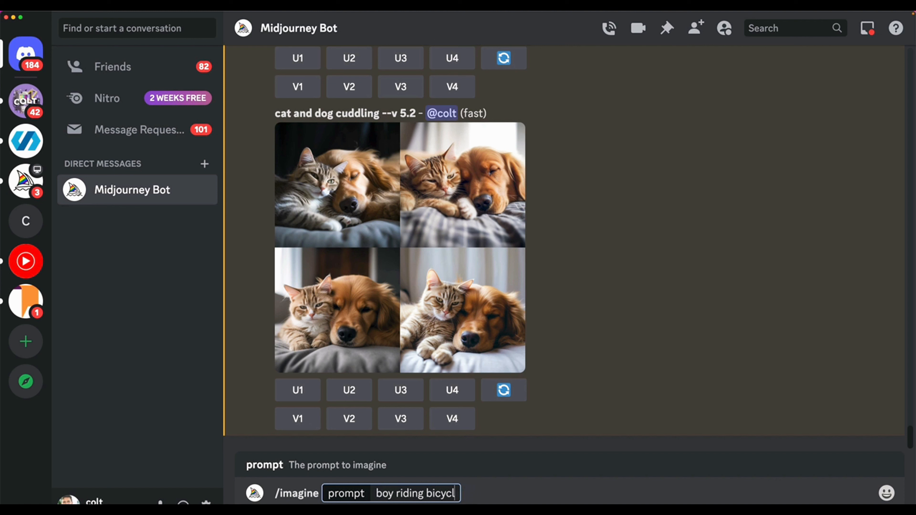
pyautogui.write('e with backgr')
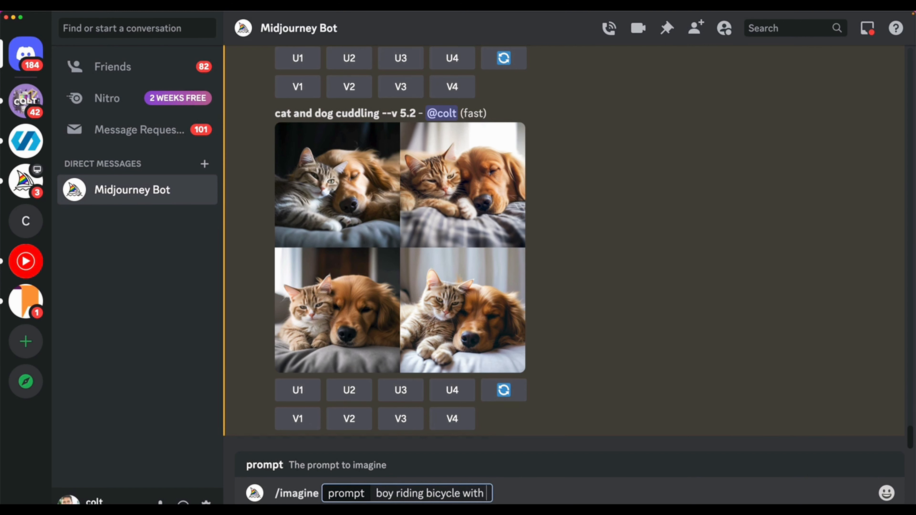
pyautogui.press('BackSpace')
pyautogui.press('BackSpace')
pyautogui.write('pa')
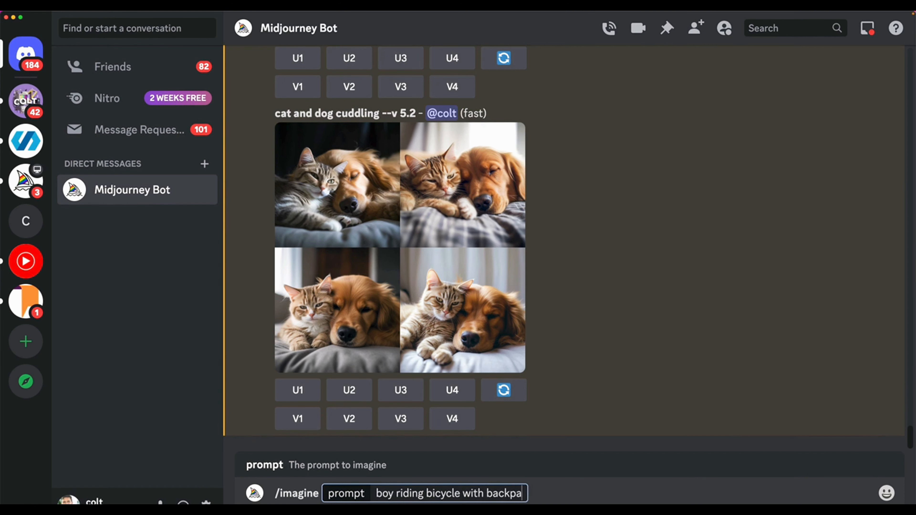
pyautogui.write('ck on,')
# Remove "with backpack on," from the end of the prompt, keeping "boy riding bicycle".
pyautogui.press('BackSpace')
pyautogui.press('BackSpace')
pyautogui.press('BackSpace')
pyautogui.press('BackSpace')
pyautogui.press('BackSpace')
pyautogui.press('BackSpace')
pyautogui.press('BackSpace')
pyautogui.press('BackSpace')
pyautogui.press('BackSpace')
pyautogui.press('BackSpace')
pyautogui.press('BackSpace')
pyautogui.press('BackSpace')
pyautogui.press('BackSpace')
pyautogui.press('BackSpace')
pyautogui.press('BackSpace')
pyautogui.press('BackSpace')
pyautogui.press('BackSpace')
pyautogui.press('BackSpace')
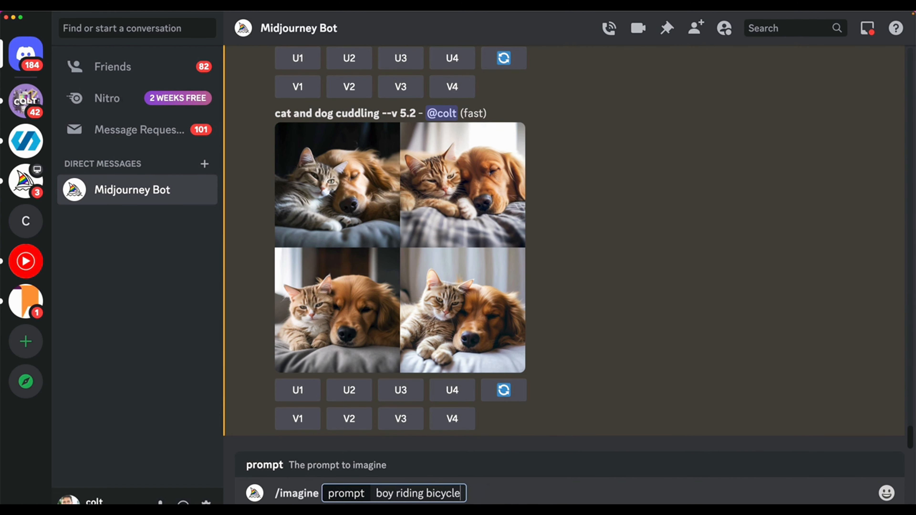
# Expand the prompt to "boy with backpack on riding bicycle through village --niji 5" and submit it.
pyautogui.click(394, 494)
pyautogui.write('with backpack ')
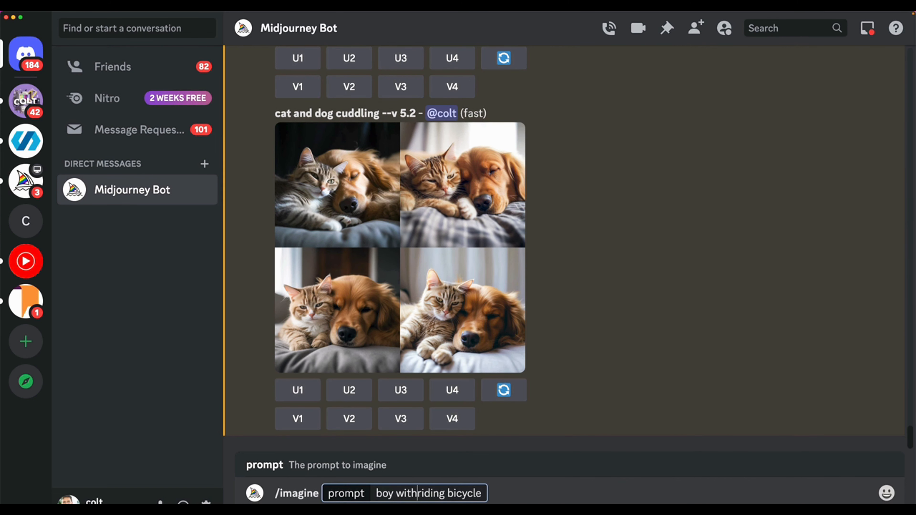
pyautogui.write('on')
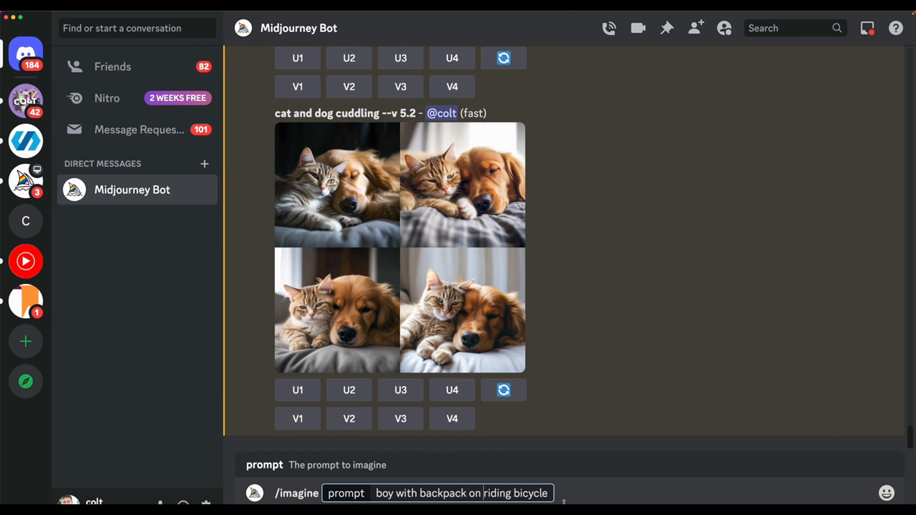
pyautogui.click(562, 497)
pyautogui.write('through village')
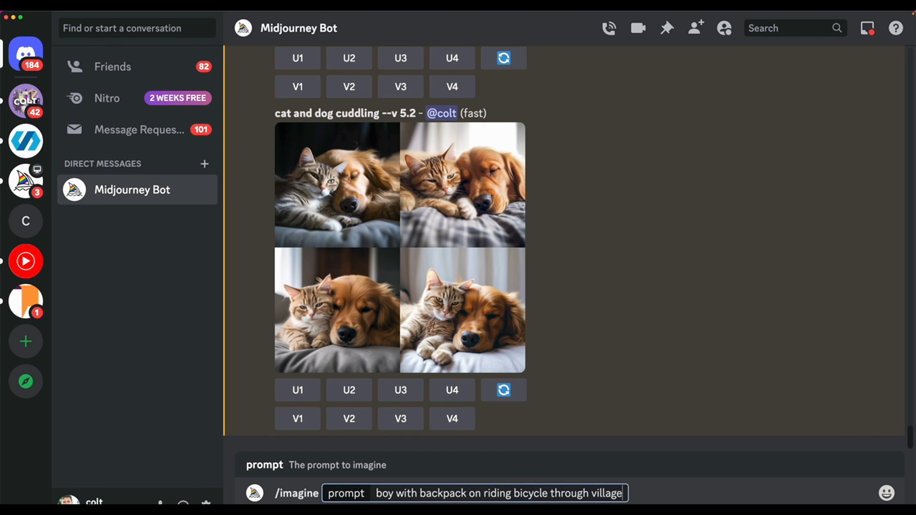
pyautogui.write(' --niji 5')
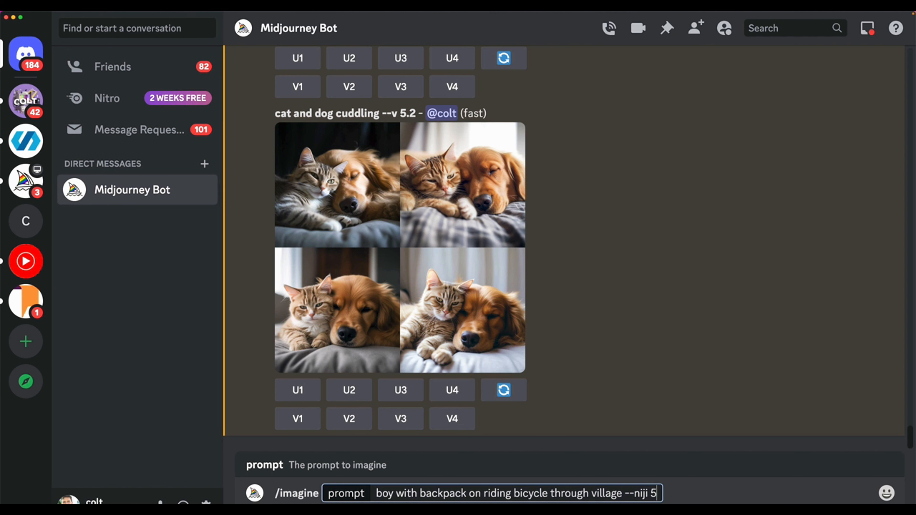
pyautogui.press('BackSpace')
pyautogui.write('4')
pyautogui.press('BackSpace')
pyautogui.write('5')
pyautogui.press('Return')
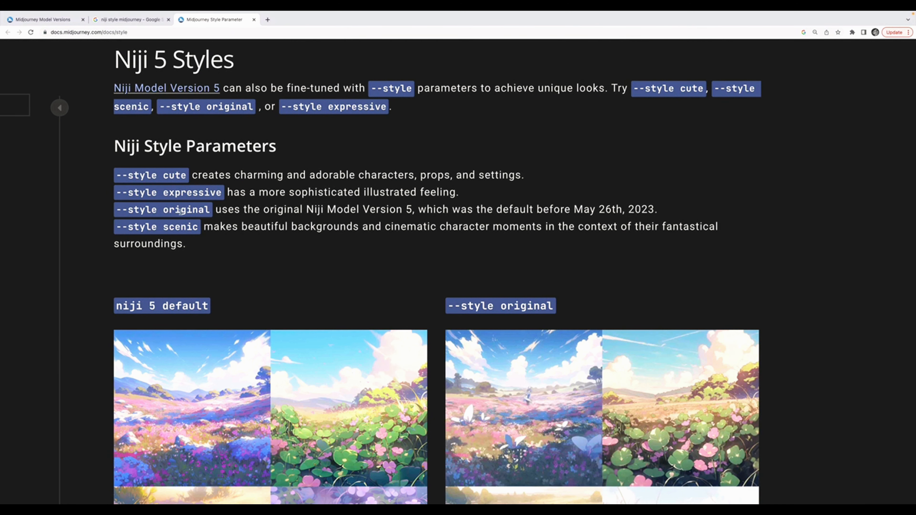
# Switch to the Midjourney style documentation in the browser and highlight "original" in the --style original parameter.
pyautogui.moveTo(163, 211); pyautogui.dragTo(198, 211)
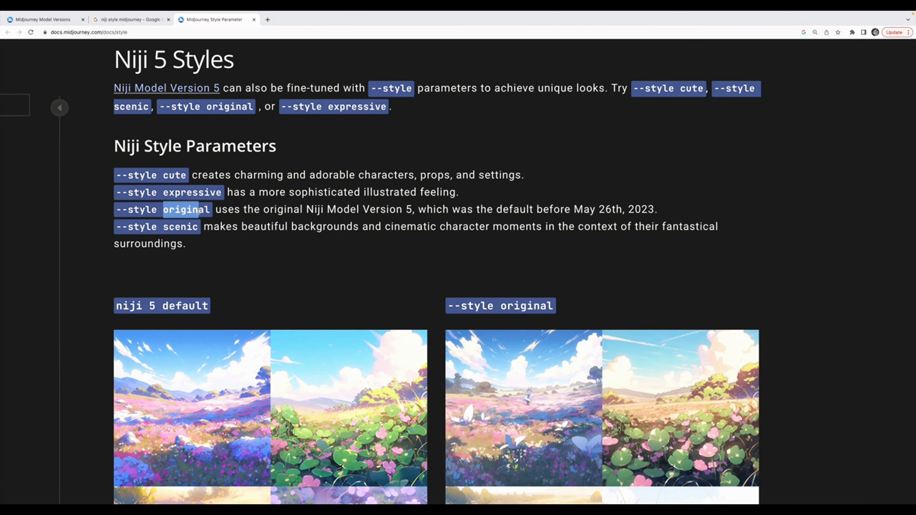
# Read the Niji style parameter descriptions, focusing on the --style original entry and its Niji Model Version 5 note.
pyautogui.scroll(-2, 422, 290)
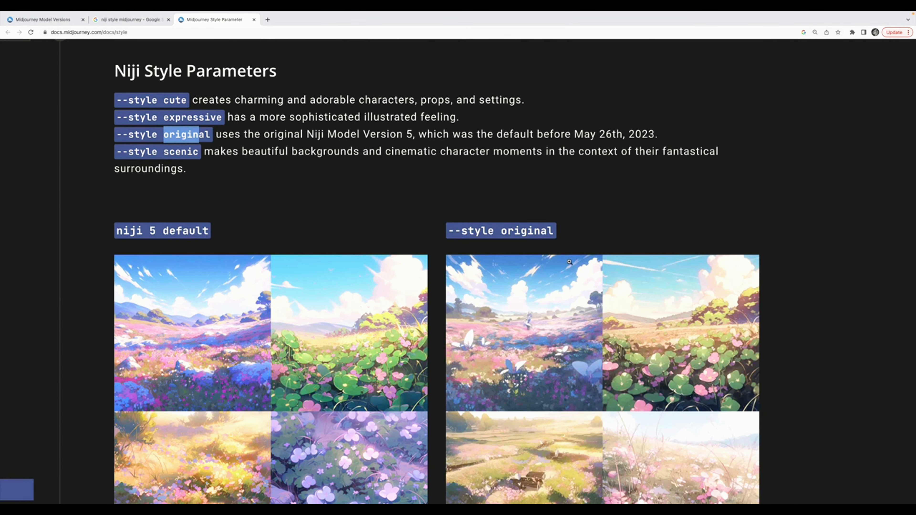
pyautogui.scroll(-2, 562, 249)
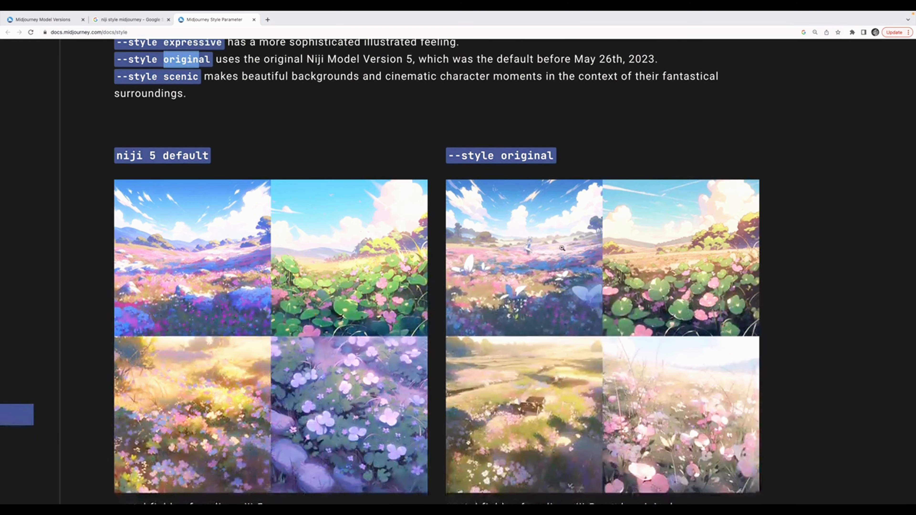
pyautogui.scroll(1, 562, 249)
pyautogui.moveTo(368, 68); pyautogui.dragTo(416, 67)
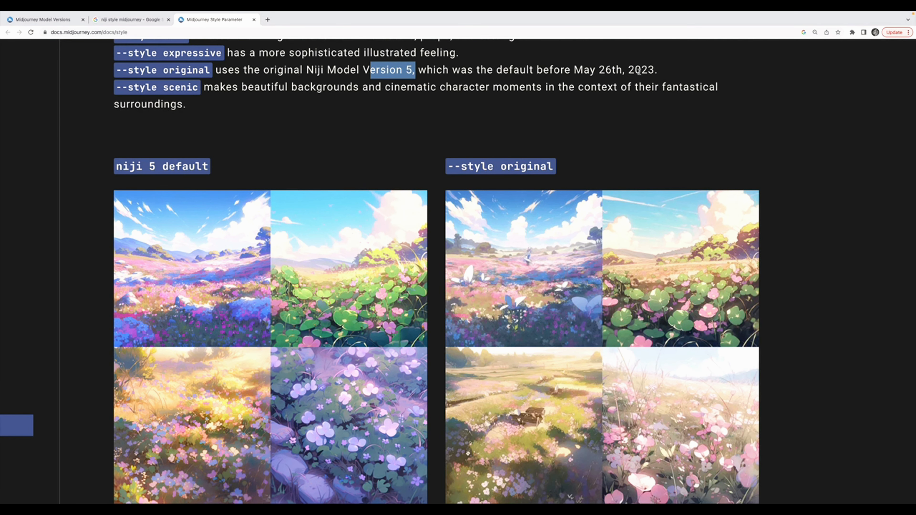
pyautogui.moveTo(576, 69); pyautogui.dragTo(680, 68)
pyautogui.click(676, 68)
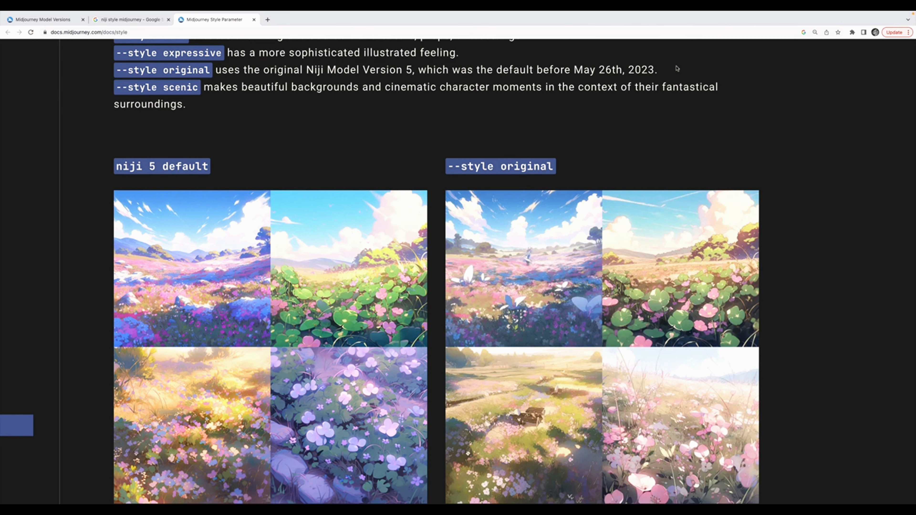
# Compare the oxalis field example images and their prompts for niji 5 default, original, cute, expressive and scenic styles.
pyautogui.scroll(-1, 476, 159)
pyautogui.scroll(-2, 176, 111)
pyautogui.scroll(-3, 263, 366)
pyautogui.moveTo(237, 388); pyautogui.dragTo(269, 388)
pyautogui.scroll(2, 268, 388)
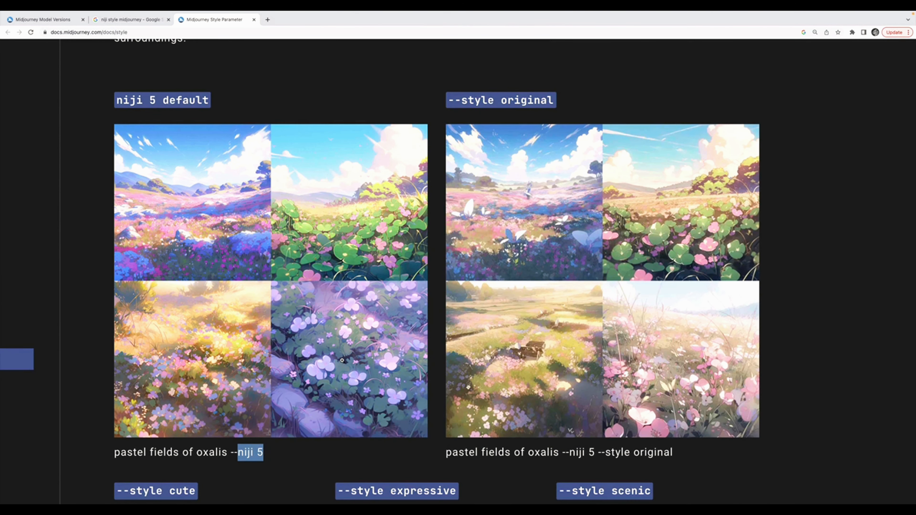
pyautogui.moveTo(568, 451); pyautogui.dragTo(662, 451)
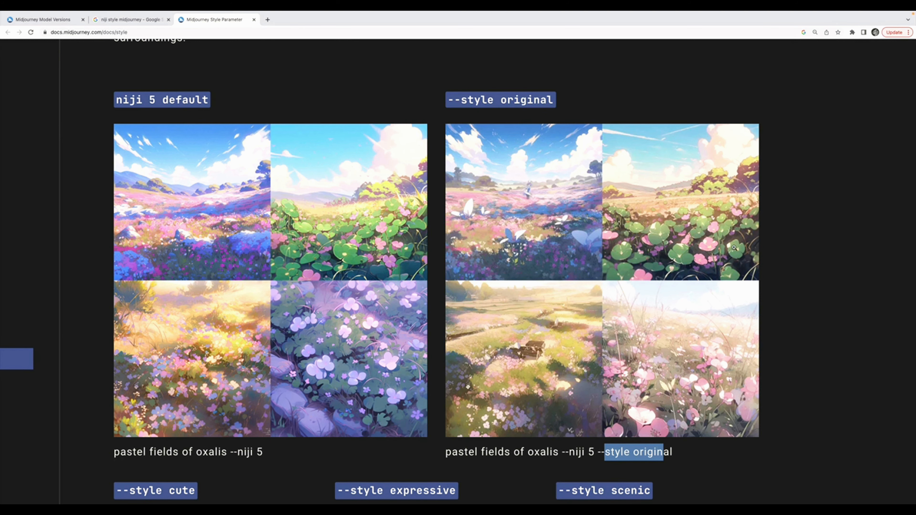
pyautogui.scroll(-10, 735, 249)
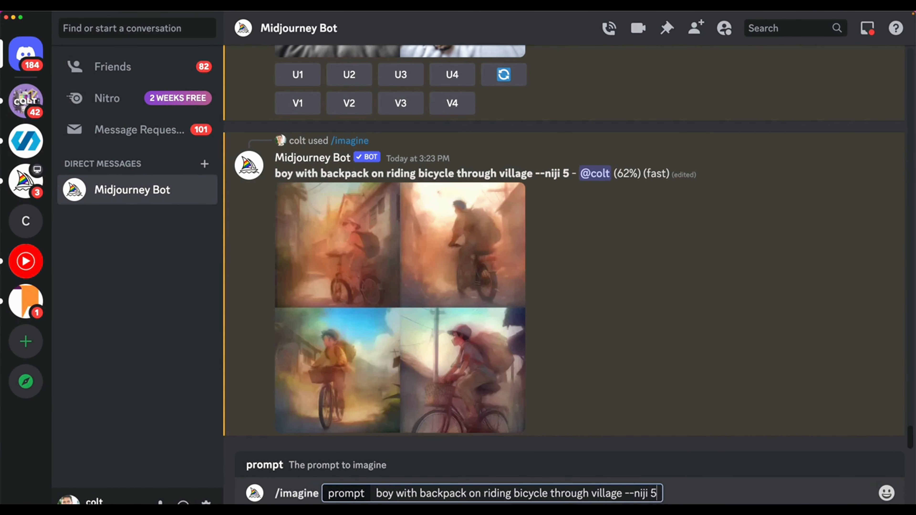
# In Discord, submit "boy with backpack on riding bicycle through village --niji 5" with --style cute, and again with --style expressive.
pyautogui.write('--style cute')
pyautogui.press('Return')
pyautogui.press('Up')
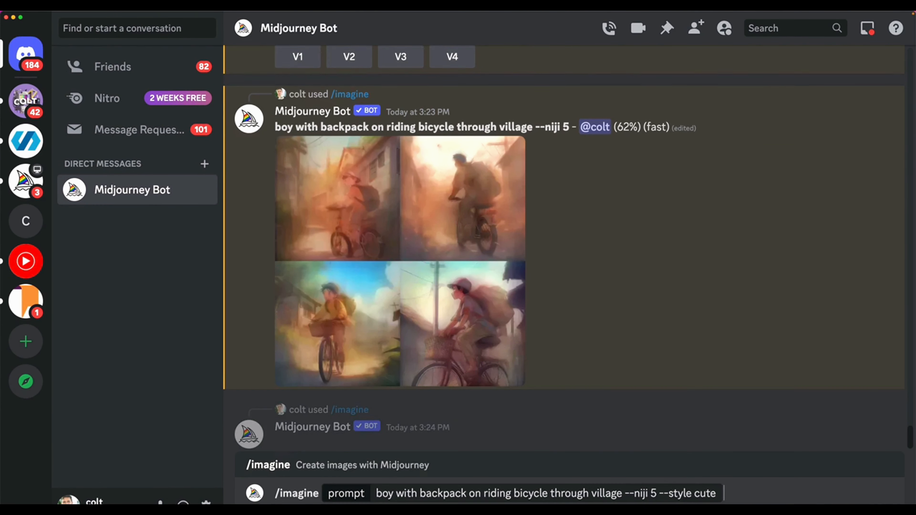
pyautogui.press('BackSpace')
pyautogui.press('BackSpace')
pyautogui.press('BackSpace')
pyautogui.press('BackSpace')
pyautogui.write('expressive')
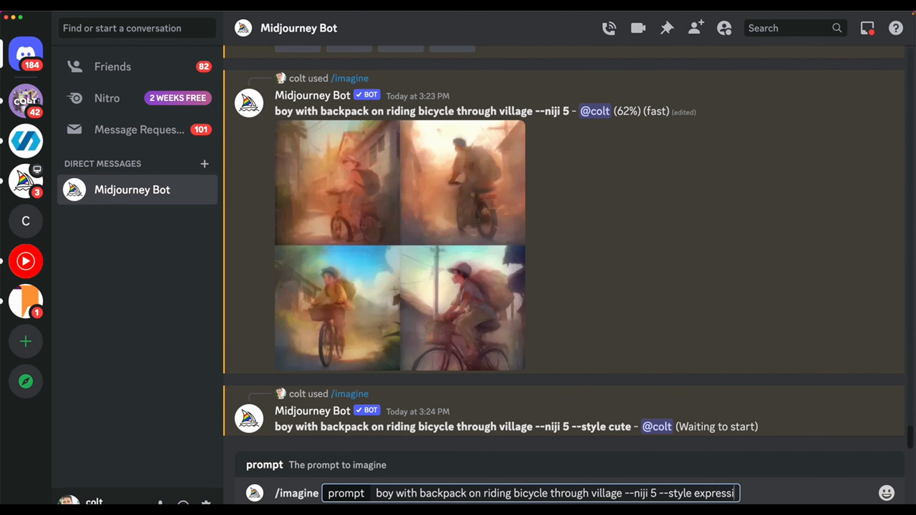
pyautogui.press('Return')
# Reuse the last bicycle prompt and submit it with --style scenic in place of expressive.
pyautogui.press('Up')
pyautogui.press('BackSpace')
pyautogui.press('BackSpace')
pyautogui.press('BackSpace')
pyautogui.press('BackSpace')
pyautogui.press('BackSpace')
pyautogui.press('BackSpace')
pyautogui.press('BackSpace')
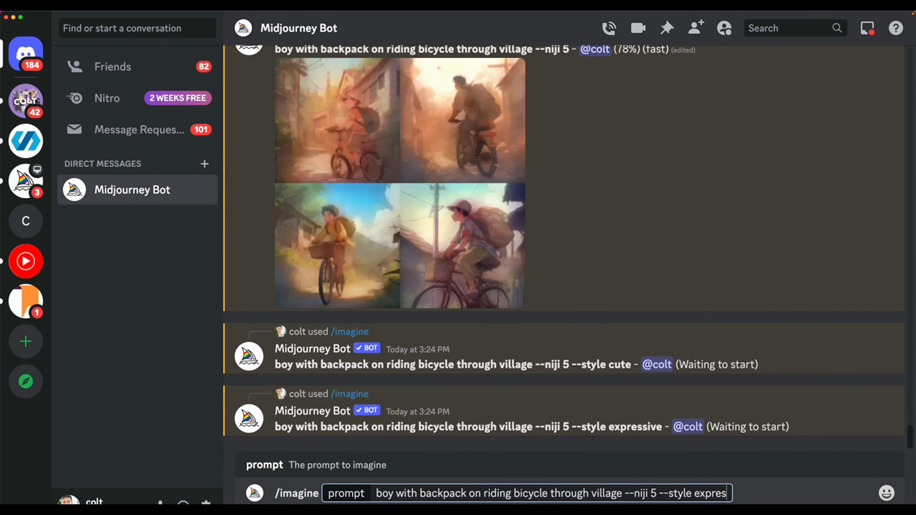
pyautogui.press('BackSpace')
pyautogui.press('BackSpace')
pyautogui.press('BackSpace')
pyautogui.write('scenic')
pyautogui.press('Return')
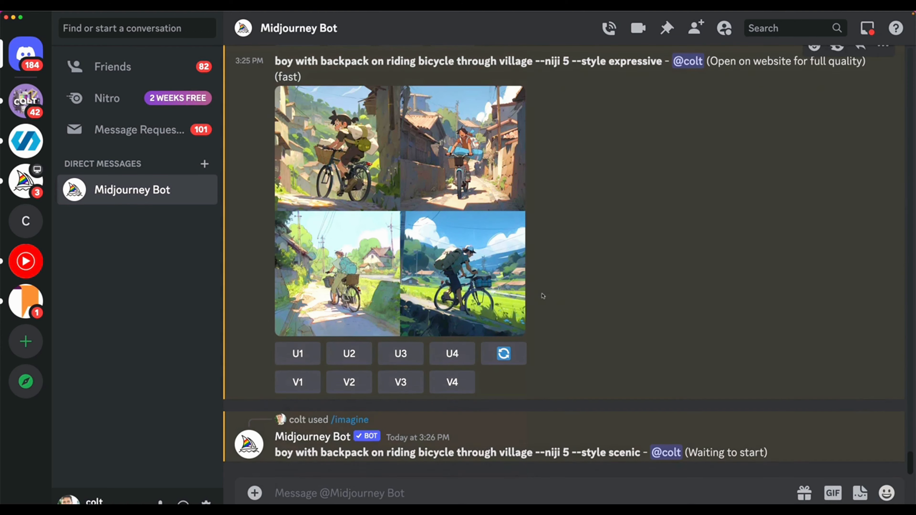
# Examine the enlarged image grid of the bicycle prompt generated with plain --niji 5.
pyautogui.scroll(20, 543, 296)
pyautogui.scroll(-1, 482, 300)
pyautogui.scroll(-1, 481, 299)
pyautogui.click(481, 299)
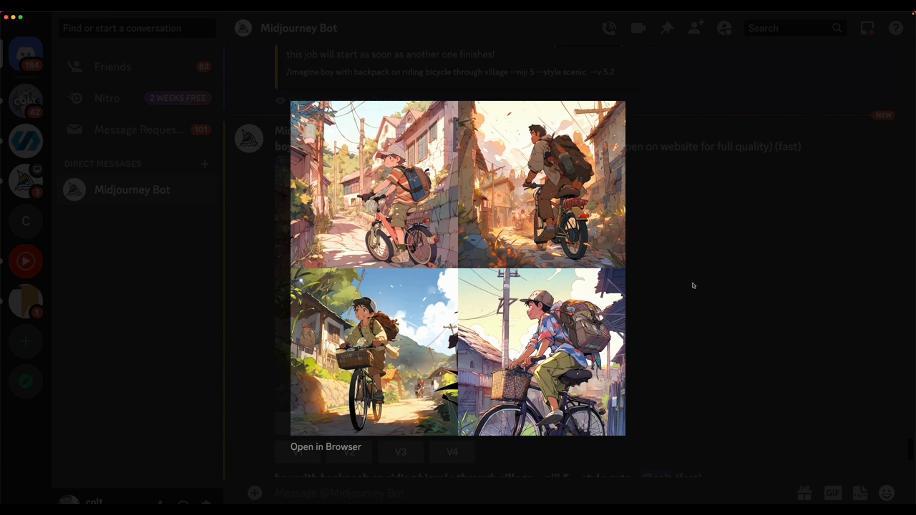
pyautogui.click(696, 281)
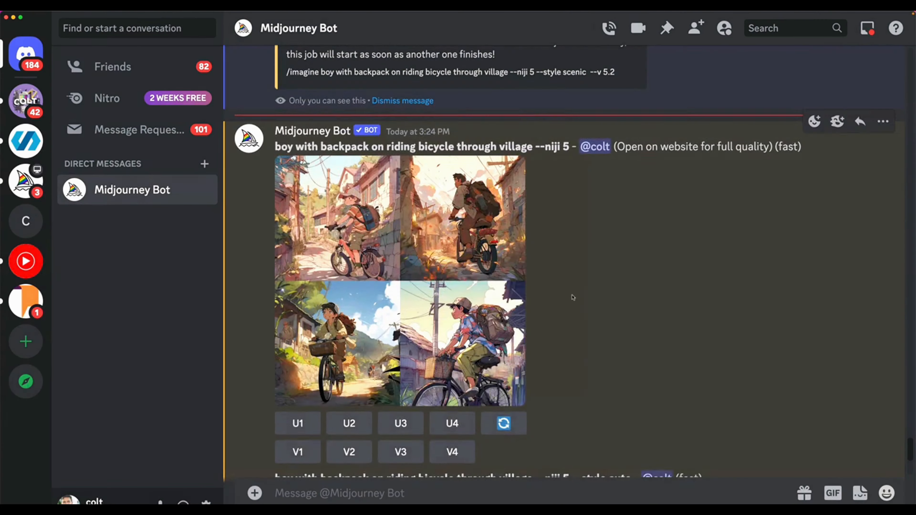
# Examine the enlarged image grid of the bicycle prompt generated with --style cute.
pyautogui.scroll(-8, 571, 298)
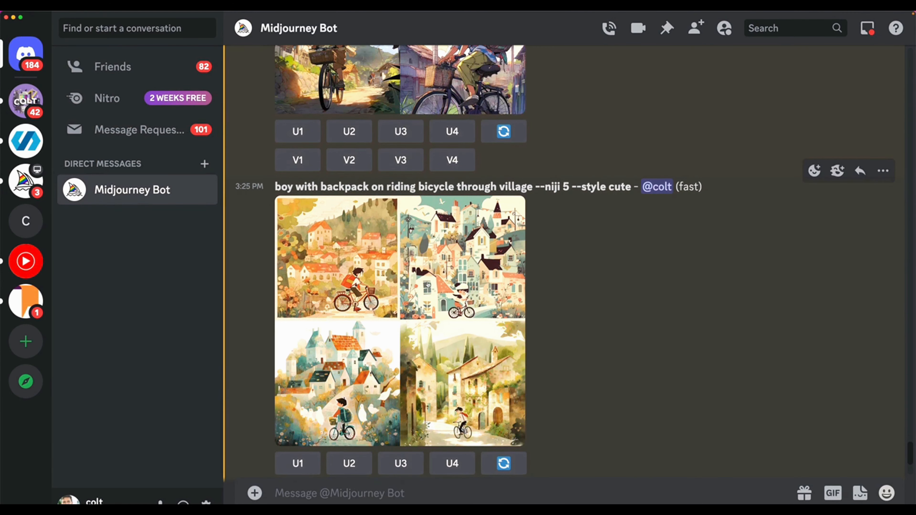
pyautogui.click(428, 286)
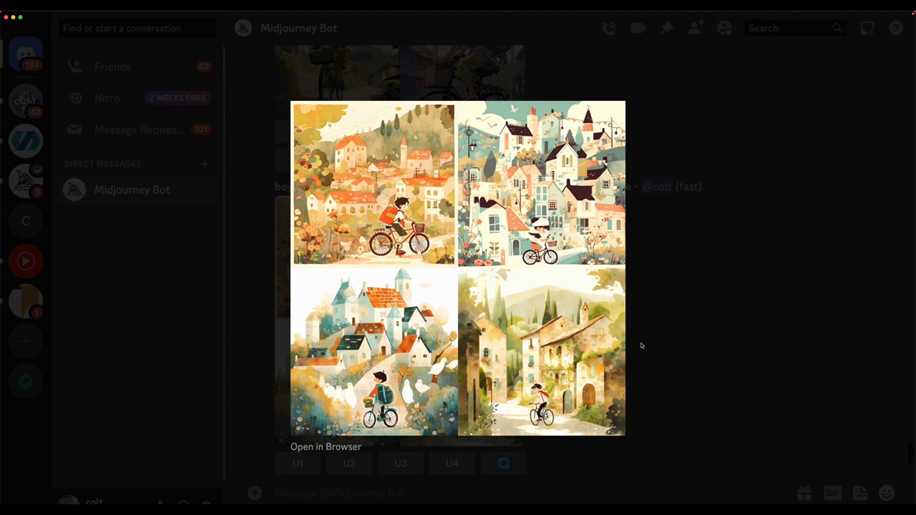
pyautogui.click(683, 303)
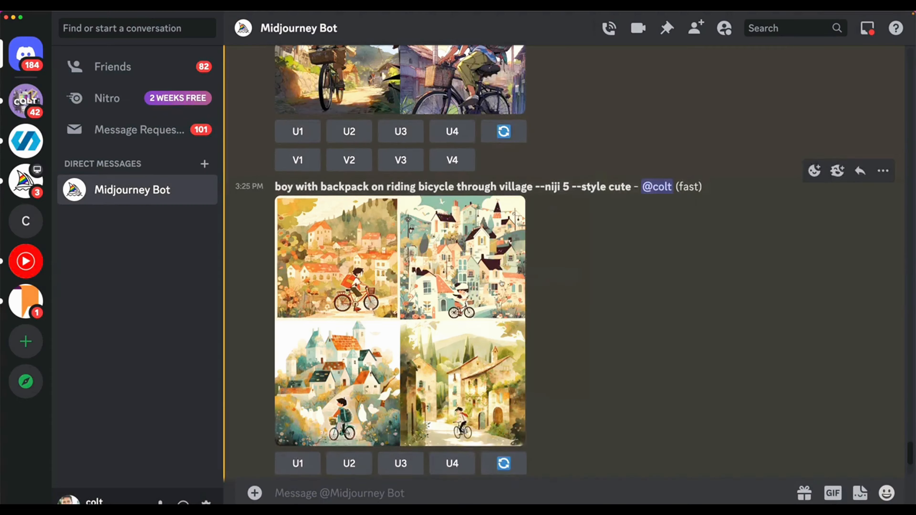
pyautogui.scroll(2, 475, 324)
pyautogui.click(476, 323)
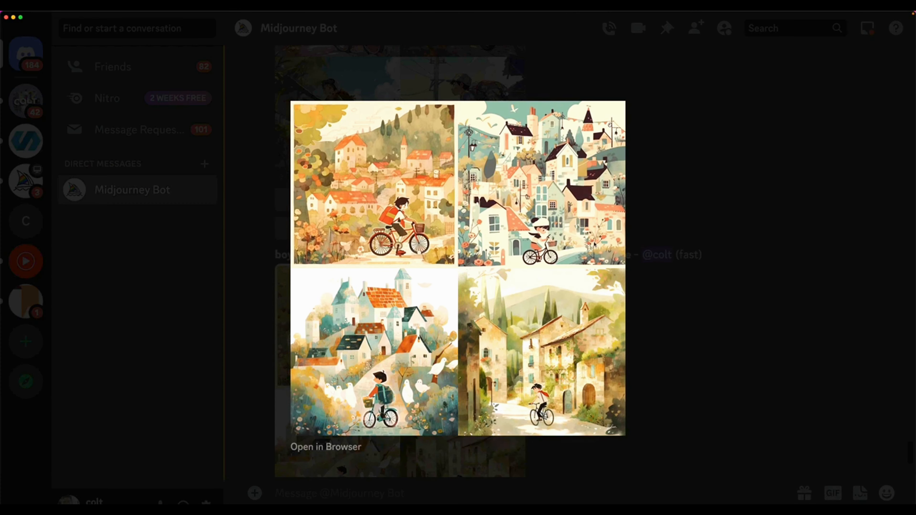
pyautogui.click(678, 258)
# Go back to the plain --niji 5 grid and view it enlarged for comparison with the cute style.
pyautogui.scroll(5, 407, 296)
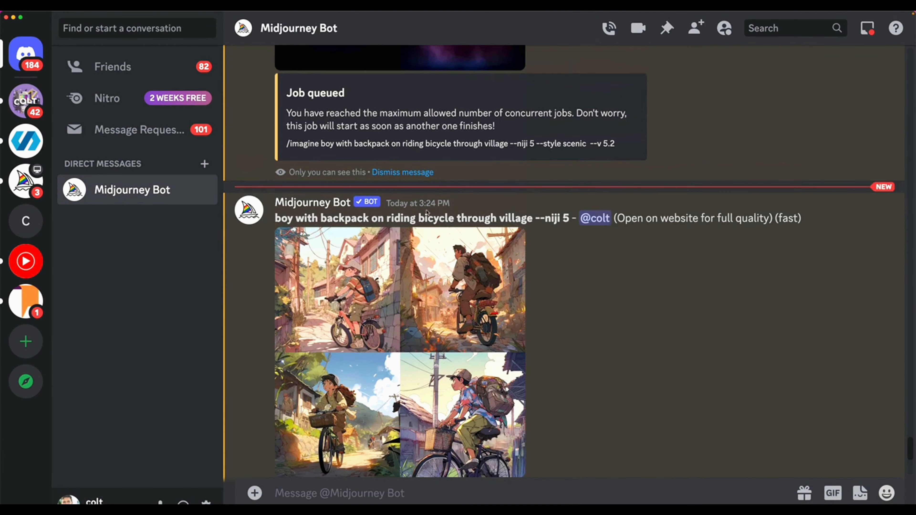
pyautogui.click(407, 297)
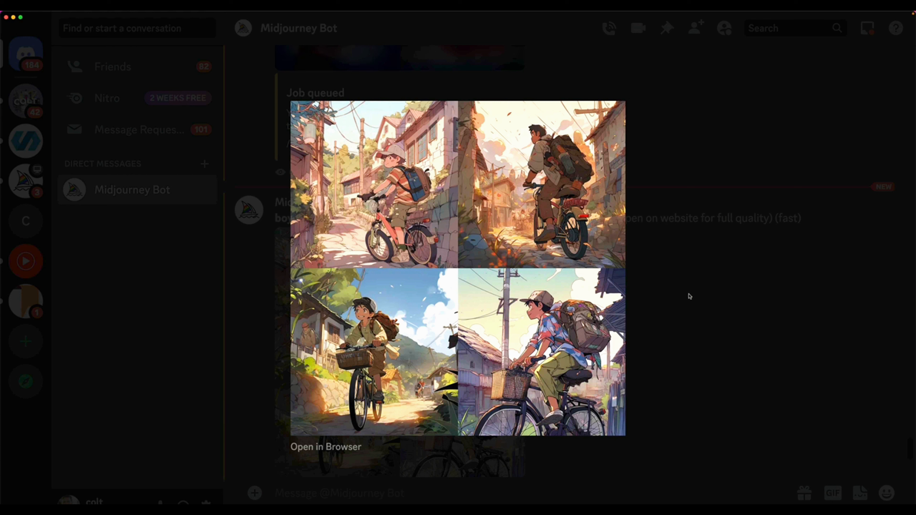
pyautogui.click(720, 304)
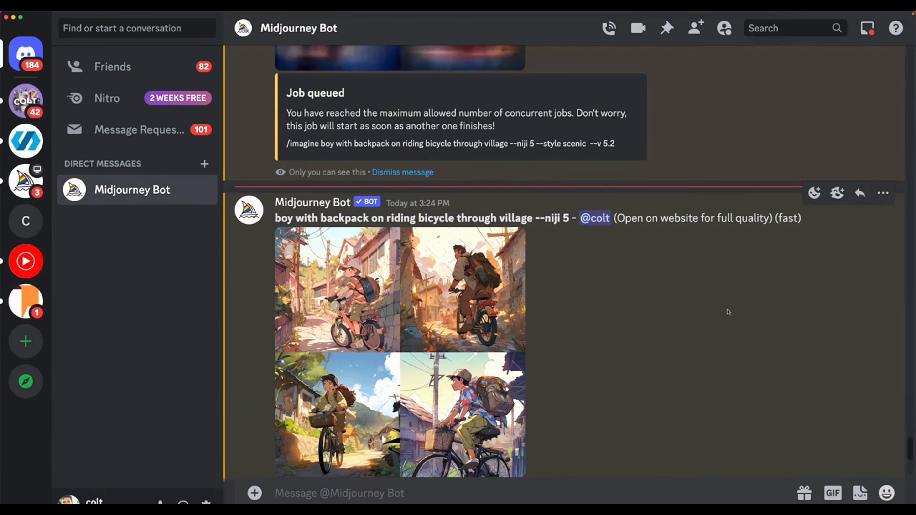
# Examine the enlarged image grid of the bicycle prompt generated with --style expressive.
pyautogui.scroll(-3, 536, 304)
pyautogui.scroll(-15, 536, 303)
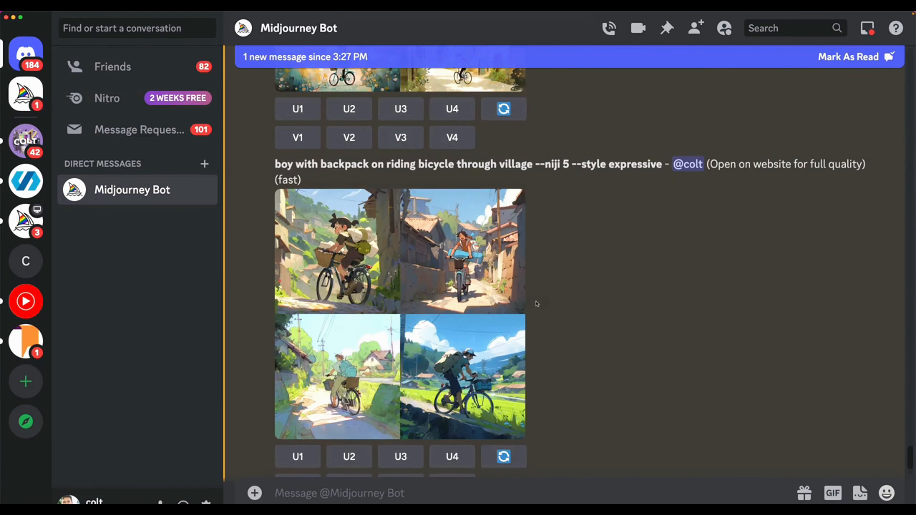
pyautogui.scroll(-1, 461, 260)
pyautogui.click(461, 259)
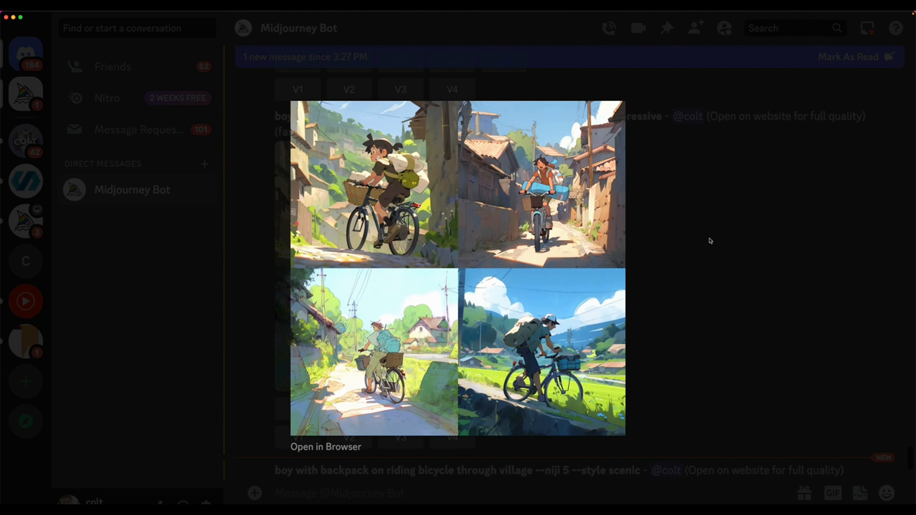
pyautogui.click(710, 241)
pyautogui.click(480, 252)
pyautogui.click(629, 245)
# Compare the enlarged plain --niji 5 grid with the enlarged --style cute grid.
pyautogui.scroll(-15, 629, 249)
pyautogui.click(505, 288)
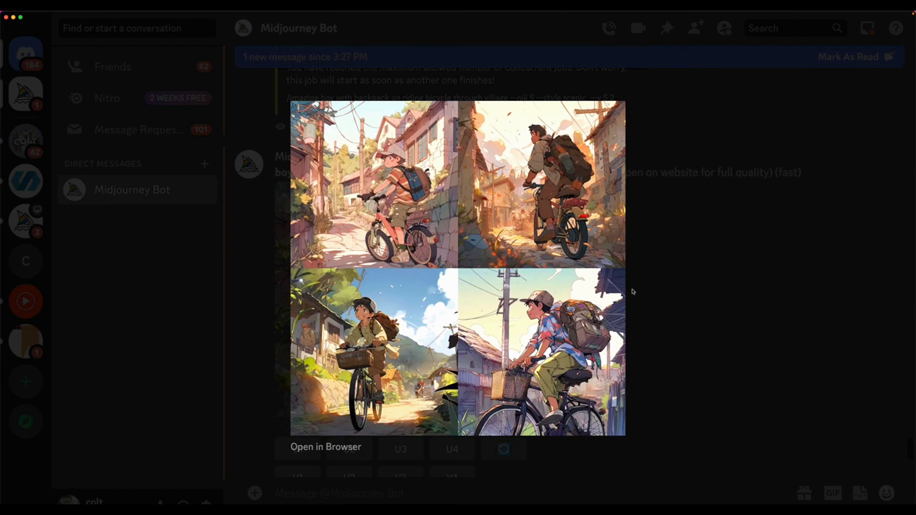
pyautogui.click(666, 325)
pyautogui.scroll(-8, 587, 317)
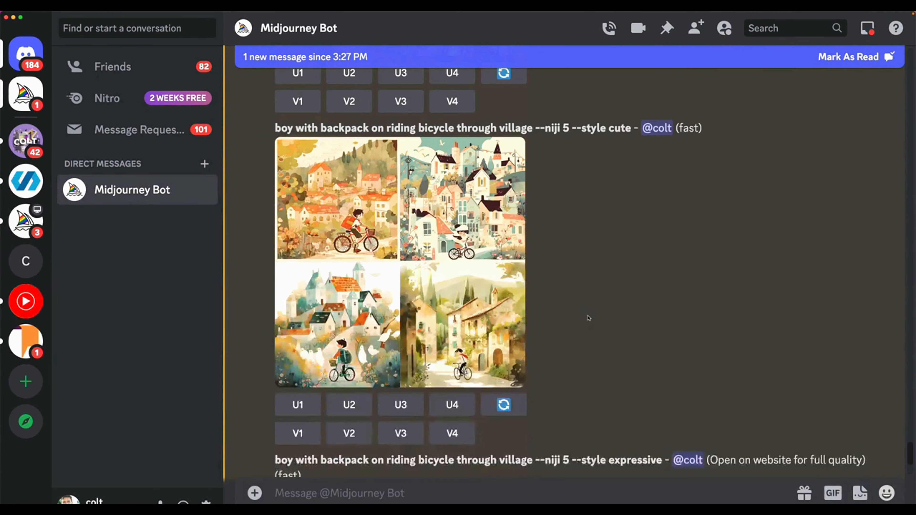
pyautogui.click(466, 261)
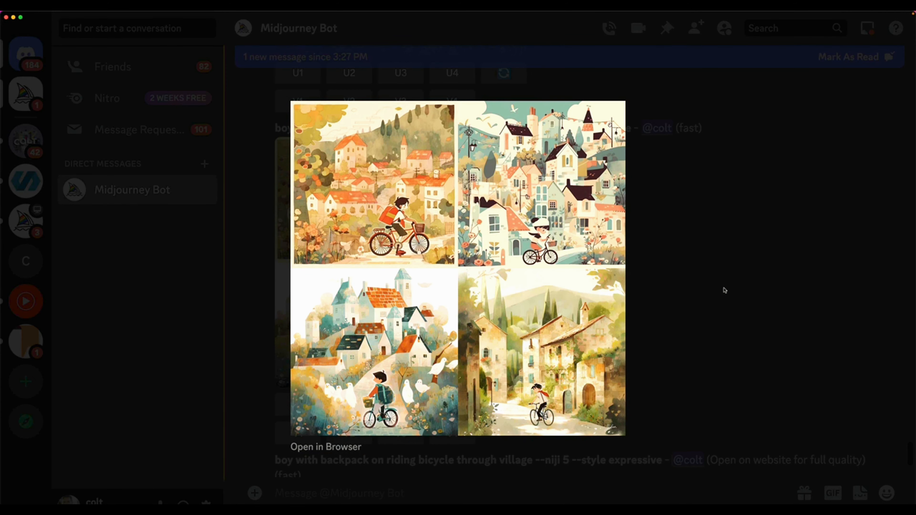
pyautogui.click(763, 305)
# Examine the enlarged image grid of the bicycle prompt generated with --style scenic.
pyautogui.scroll(-1, 613, 300)
pyautogui.scroll(-15, 613, 300)
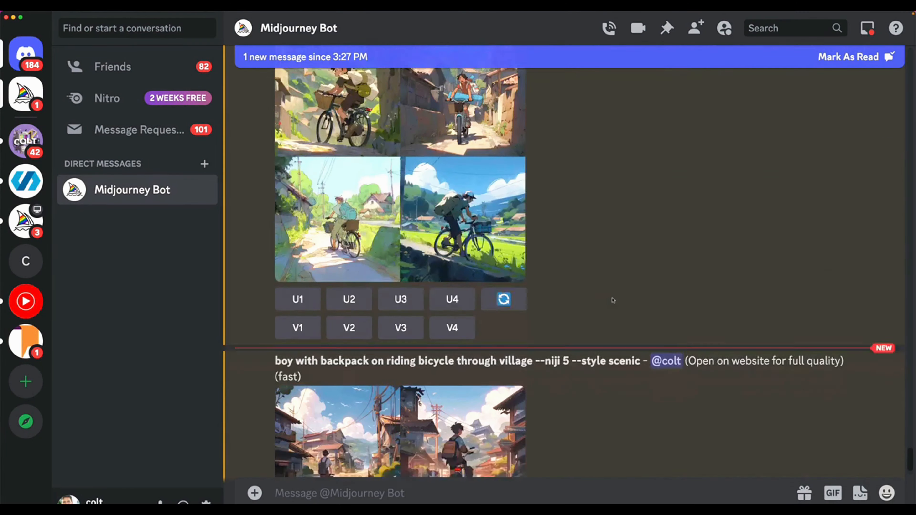
pyautogui.scroll(-1, 613, 300)
pyautogui.click(499, 287)
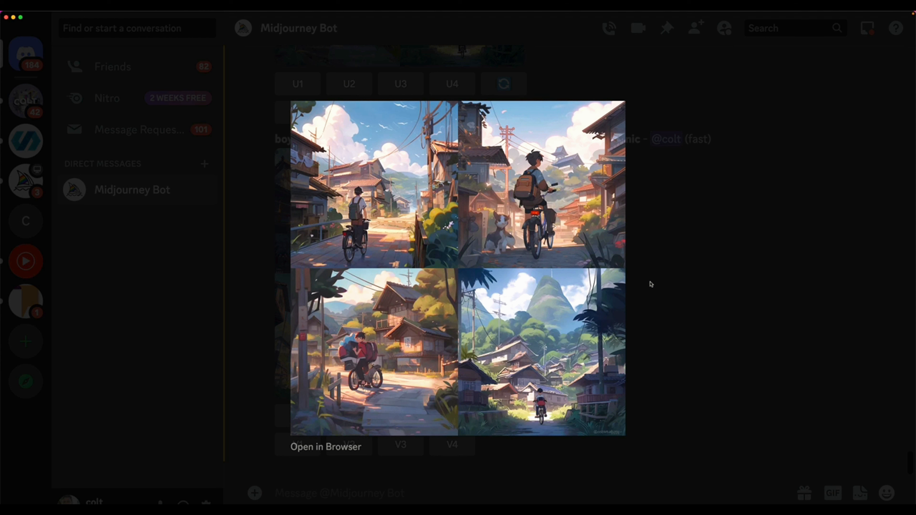
pyautogui.click(650, 284)
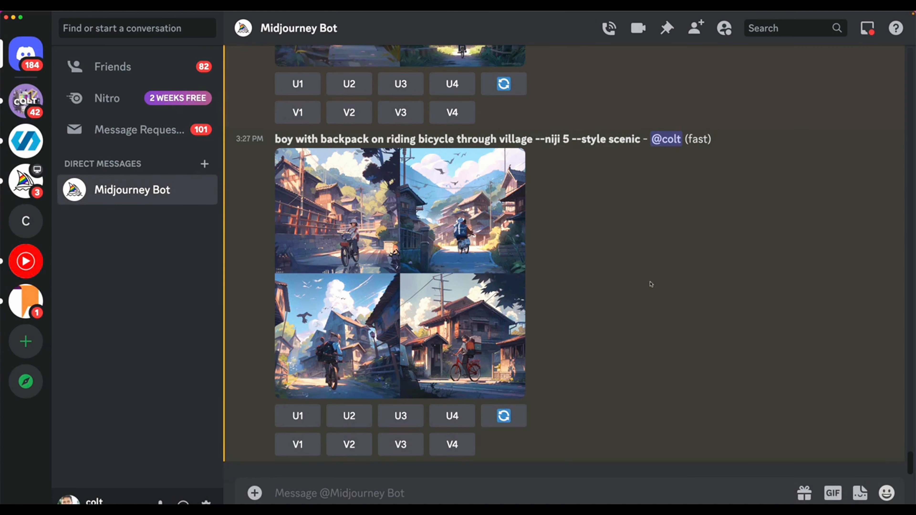
# Switch to the Midjourney documentation in the browser and compare the flower-crown guinea pig examples across the Niji styles.
pyautogui.scroll(5, 651, 282)
pyautogui.scroll(12, 653, 282)
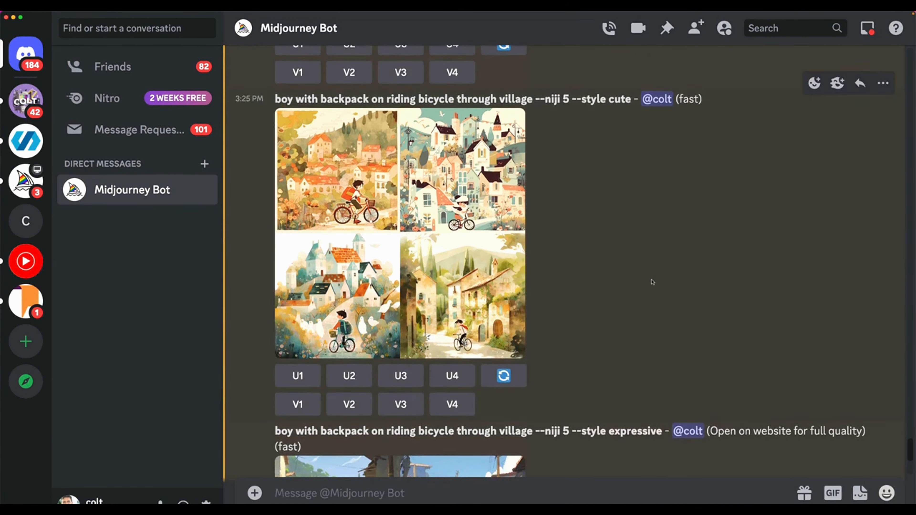
pyautogui.hotkey('ctrl', 'Right')
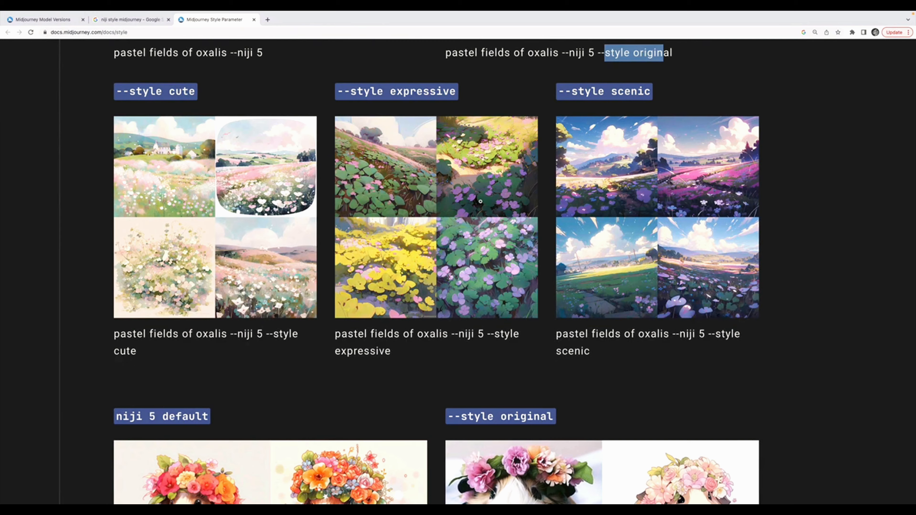
pyautogui.scroll(-10, 481, 201)
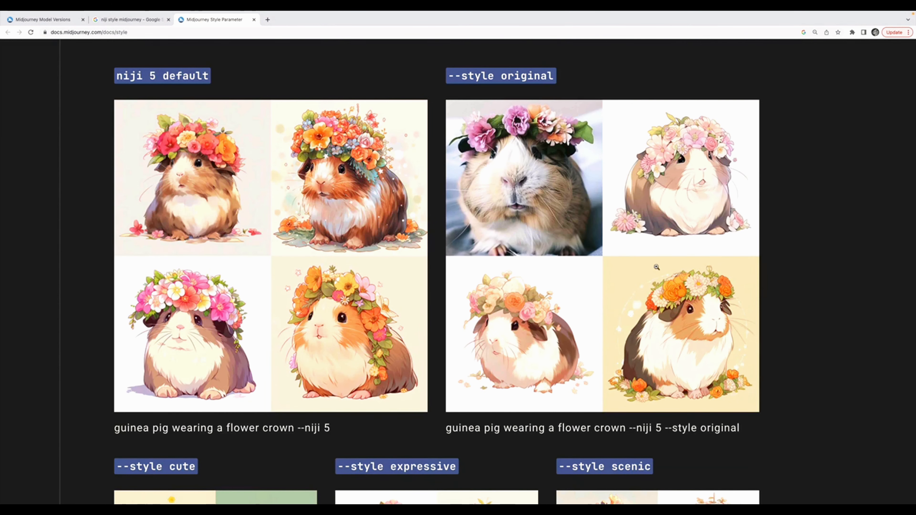
pyautogui.scroll(-2, 723, 296)
pyautogui.scroll(2, 740, 299)
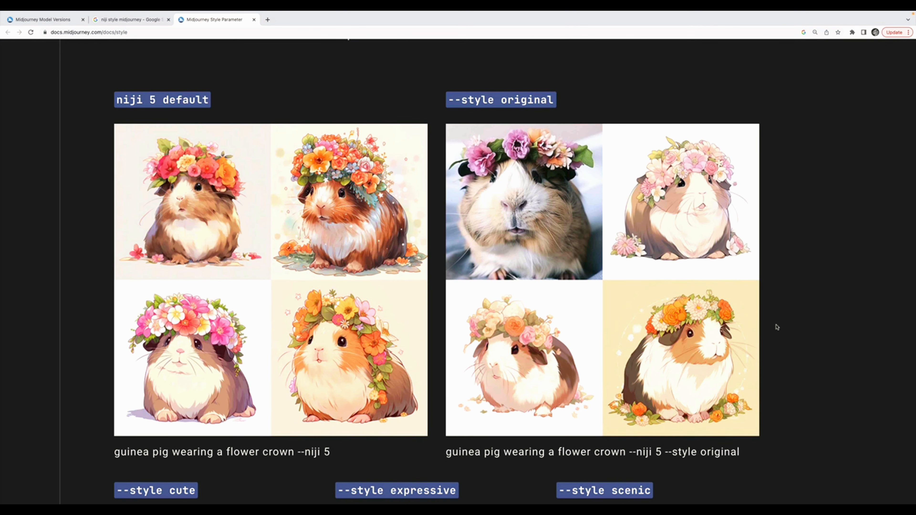
pyautogui.scroll(-10, 831, 322)
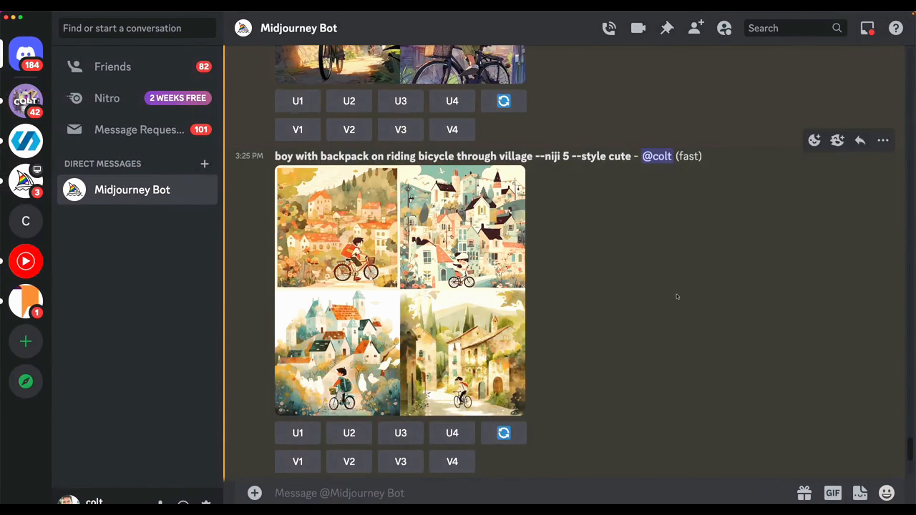
# Back in the Discord chat, review the plain --niji 5 and --style cute results of the bicycle prompt once more.
pyautogui.scroll(15, 596, 252)
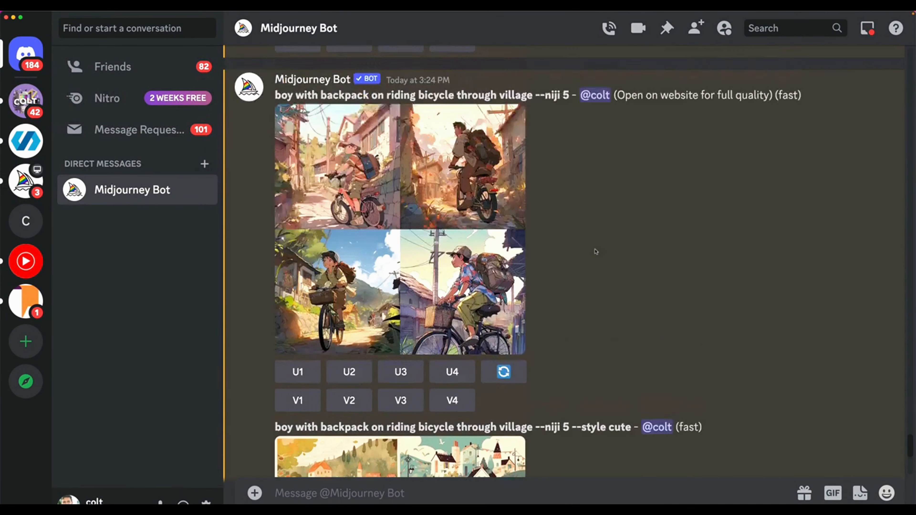
pyautogui.scroll(-9, 595, 252)
pyautogui.scroll(2, 596, 251)
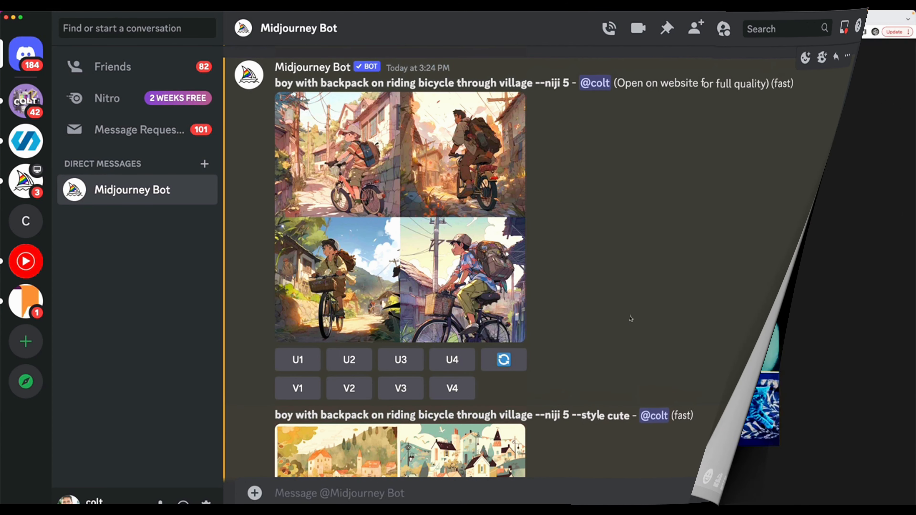
# Switch to the Midjourney documentation page on the Weird parameter and read its introduction.
pyautogui.scroll(5, 528, 206)
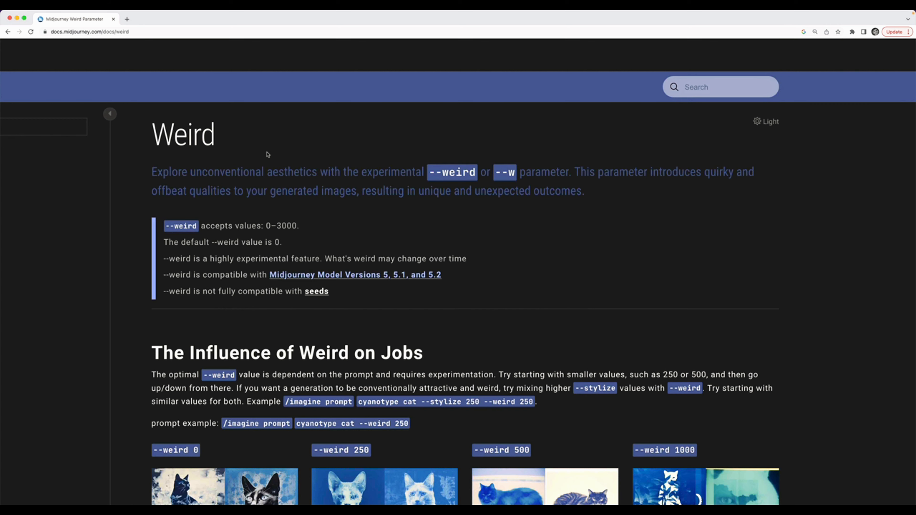
pyautogui.moveTo(217, 139); pyautogui.dragTo(173, 127)
pyautogui.click(261, 168)
pyautogui.scroll(3, 341, 172)
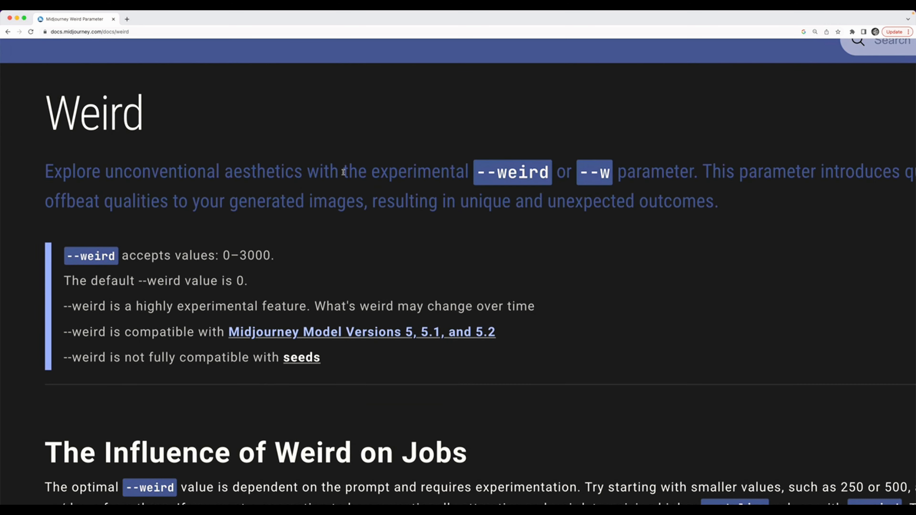
pyautogui.scroll(-3, 343, 172)
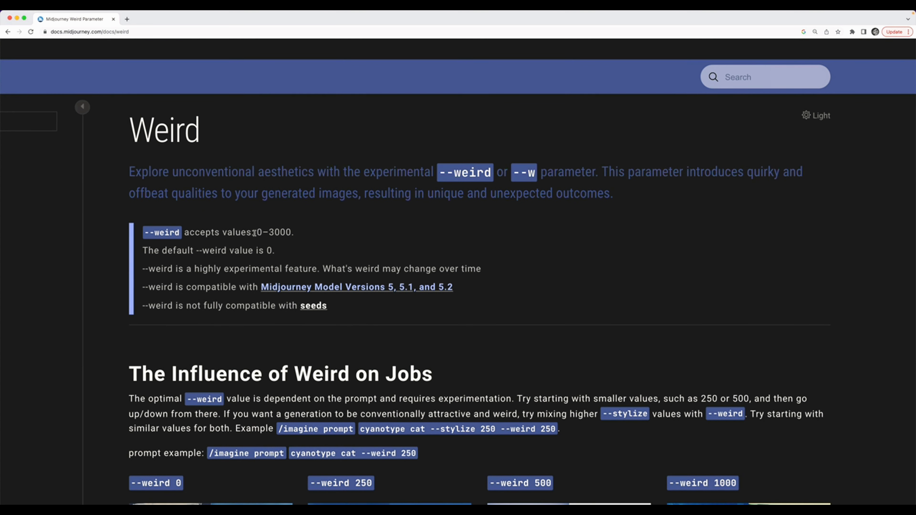
# Examine the Weird parameter's accepted value range, default value, experimental-feature note and description of its effect.
pyautogui.moveTo(253, 233)
pyautogui.mouseDown()
pyautogui.moveTo(287, 233)
pyautogui.moveTo(269, 233)
pyautogui.mouseUp()
pyautogui.click(299, 236)
pyautogui.click(303, 236)
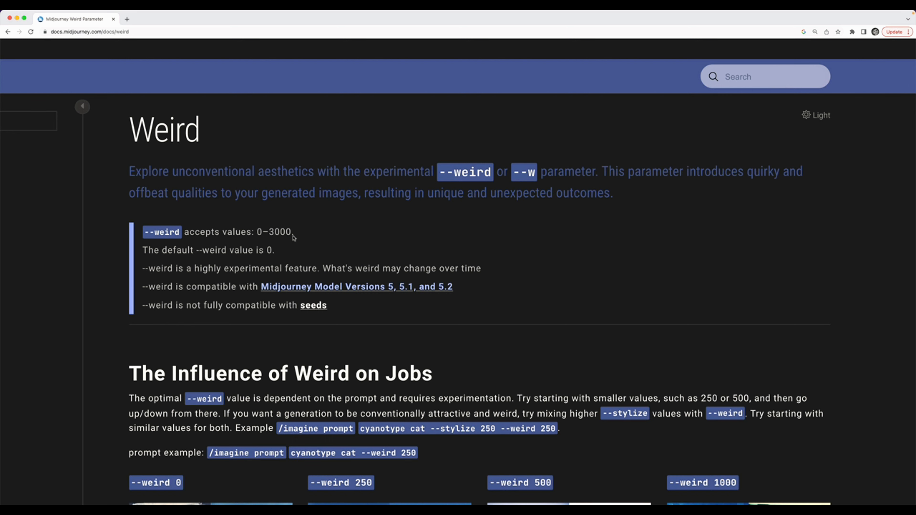
pyautogui.moveTo(251, 231); pyautogui.dragTo(317, 235)
pyautogui.click(309, 235)
pyautogui.moveTo(254, 250); pyautogui.dragTo(300, 254)
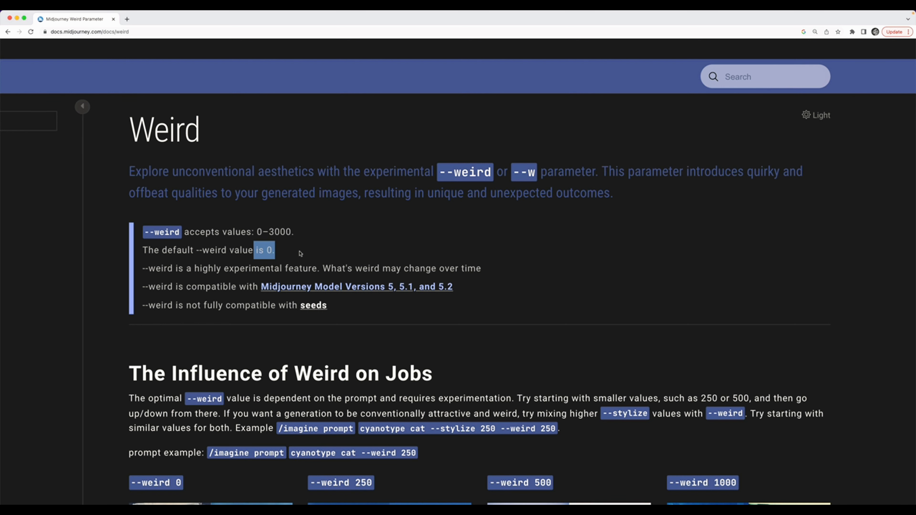
pyautogui.click(334, 259)
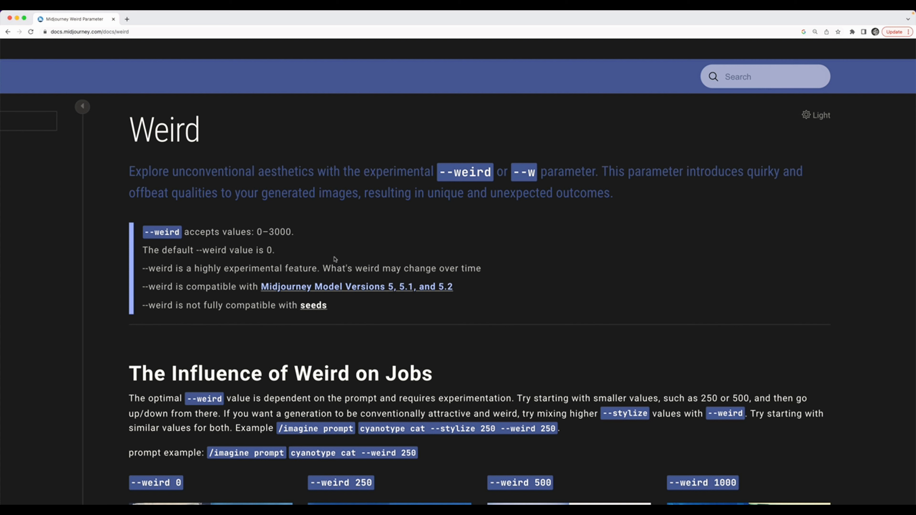
pyautogui.tripleClick(305, 268)
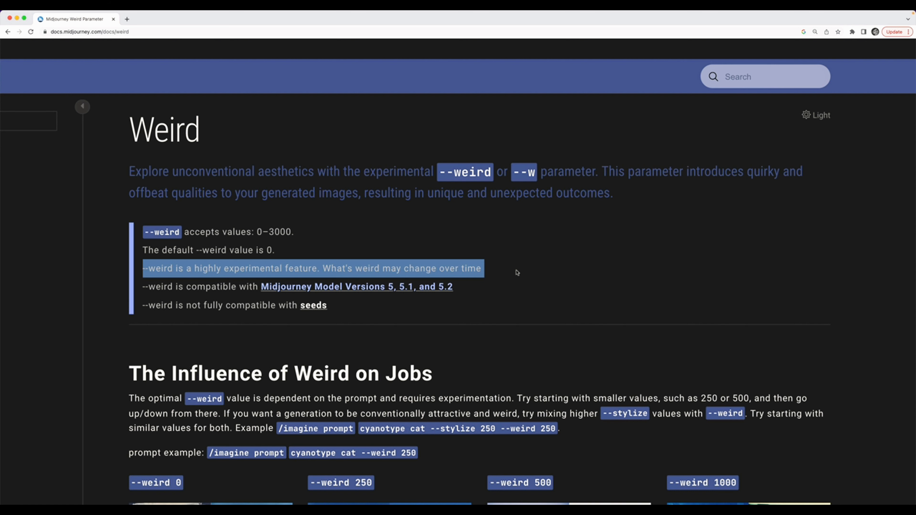
pyautogui.moveTo(747, 182); pyautogui.dragTo(760, 171)
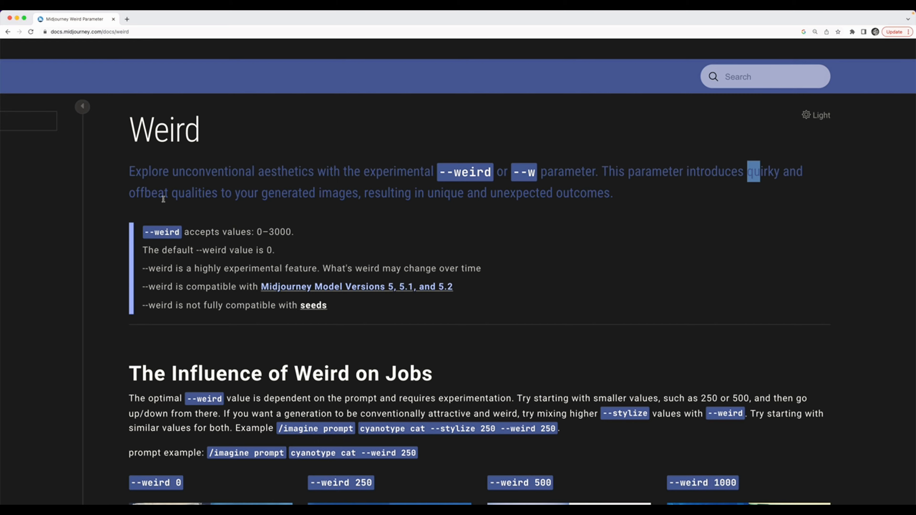
# Read the section explaining the difference between --weird, --chaos and --stylize.
pyautogui.scroll(-15, 340, 288)
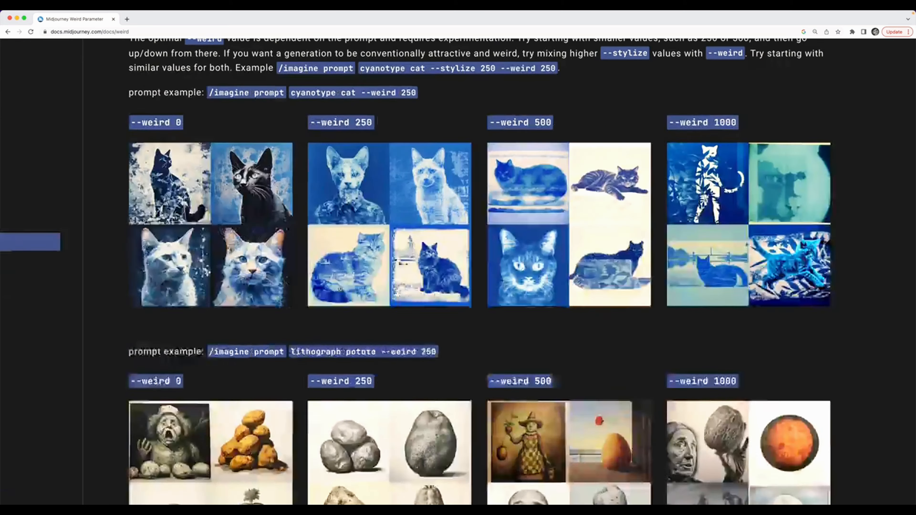
pyautogui.scroll(-13, 340, 288)
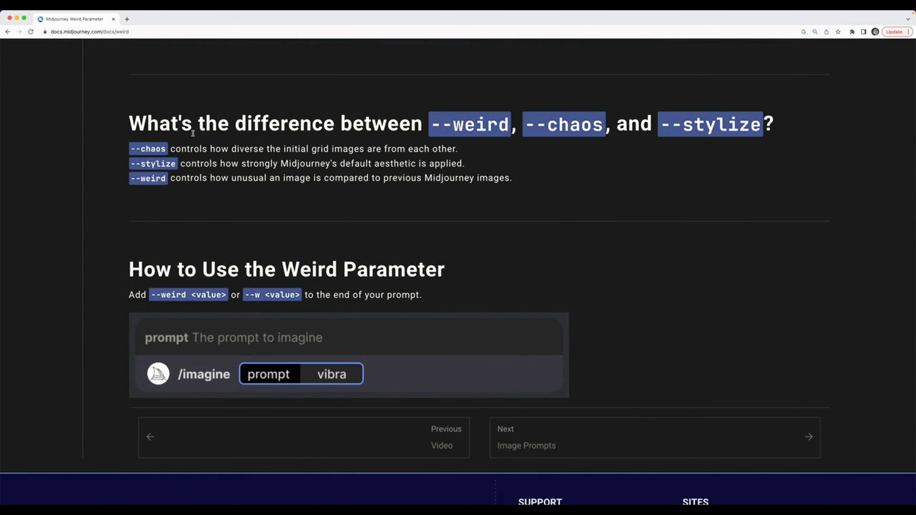
pyautogui.scroll(4, 193, 133)
pyautogui.moveTo(158, 155); pyautogui.dragTo(557, 156)
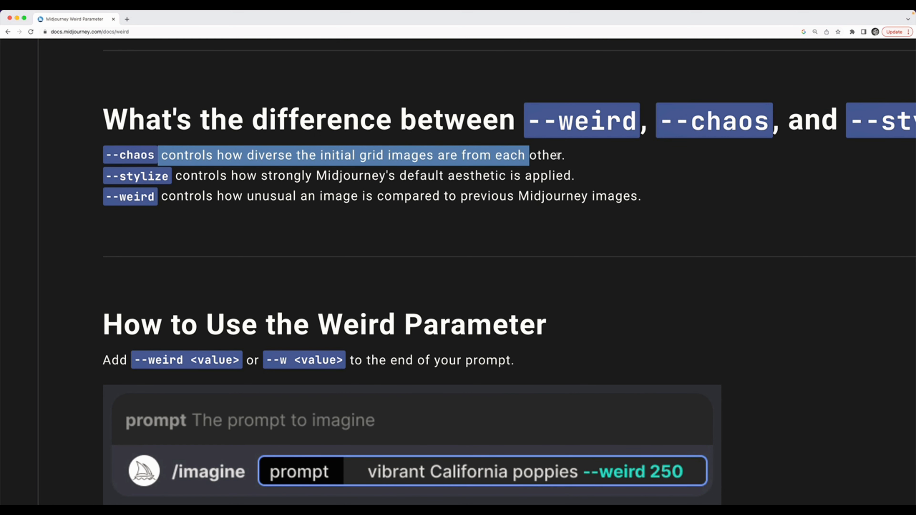
pyautogui.moveTo(167, 197); pyautogui.dragTo(364, 197)
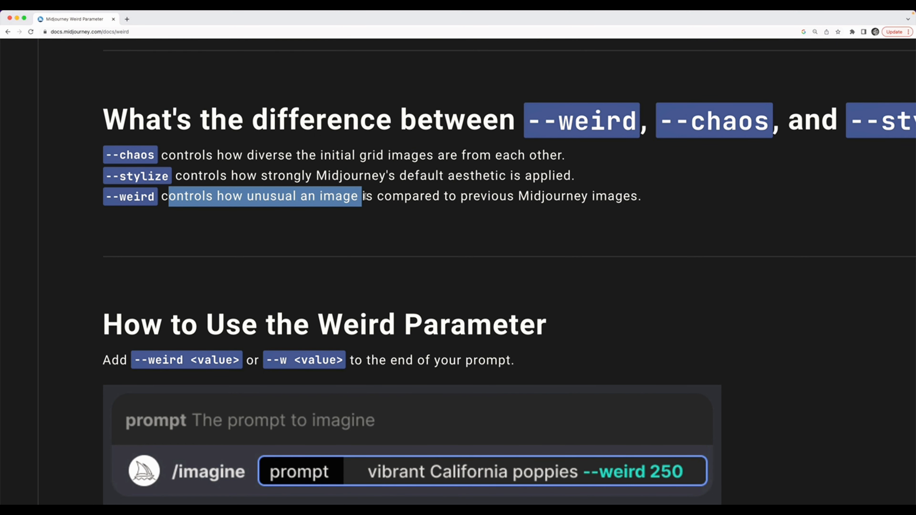
pyautogui.click(437, 198)
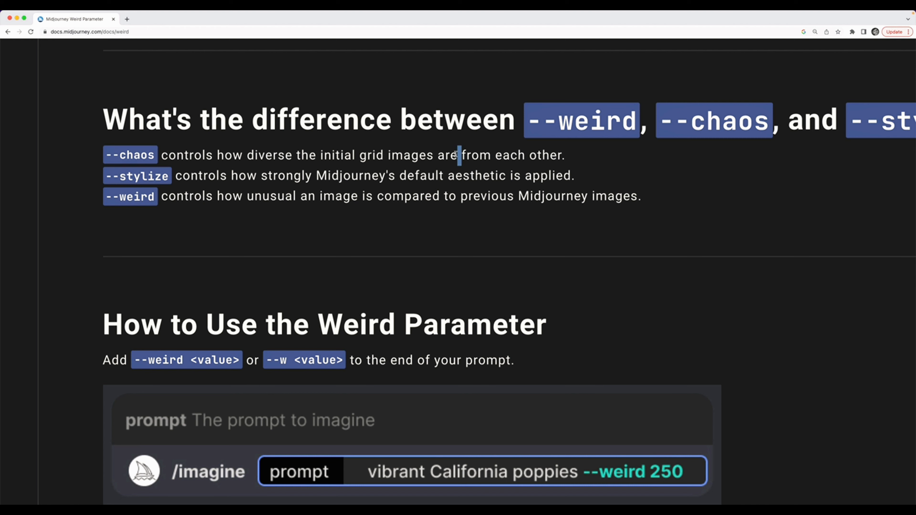
pyautogui.tripleClick(496, 152)
pyautogui.tripleClick(273, 180)
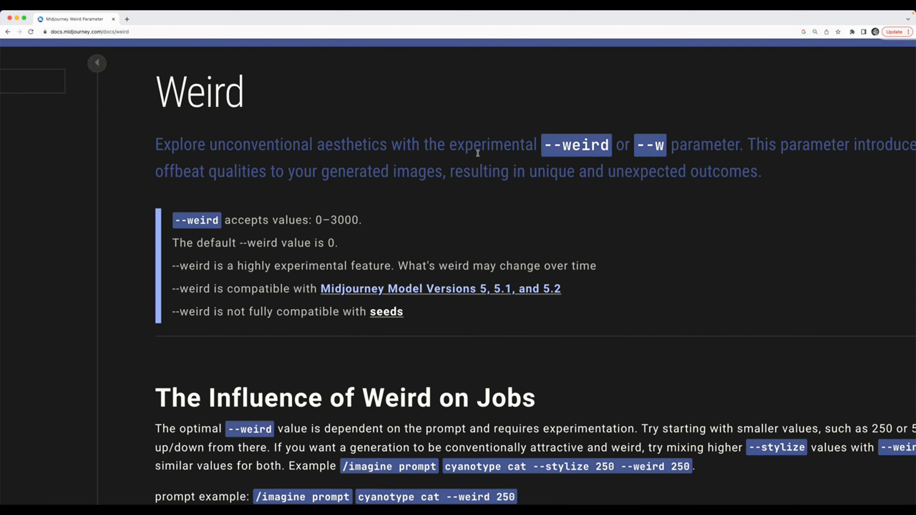
# Check the --w shorthand in the introduction and compare the cyanotype cat examples from --weird 0 to --weird 1000.
pyautogui.moveTo(558, 145); pyautogui.dragTo(673, 147)
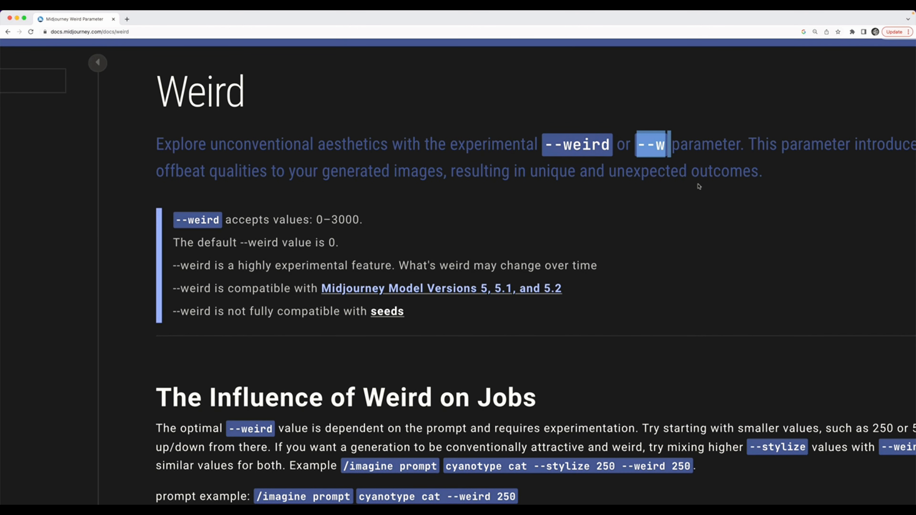
pyautogui.scroll(-5, 698, 186)
pyautogui.hscroll(3, 720, 234)
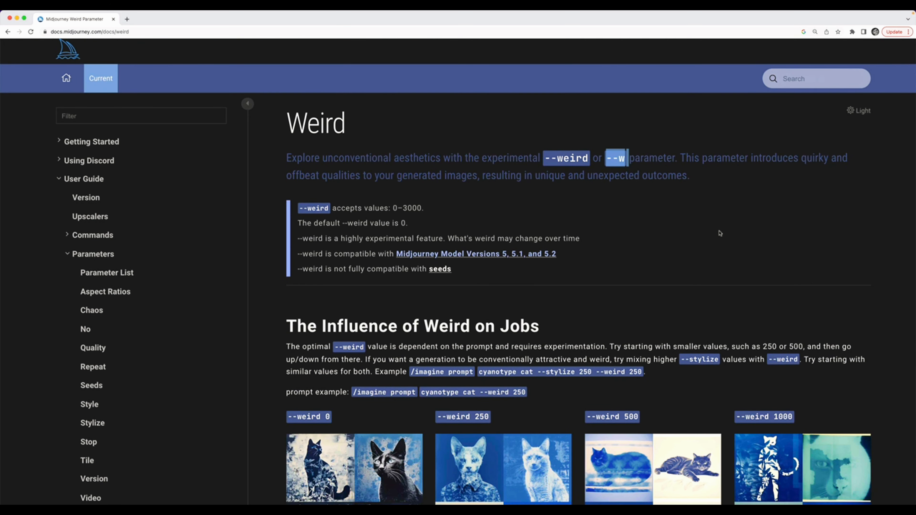
pyautogui.scroll(-3, 719, 233)
pyautogui.scroll(-5, 719, 236)
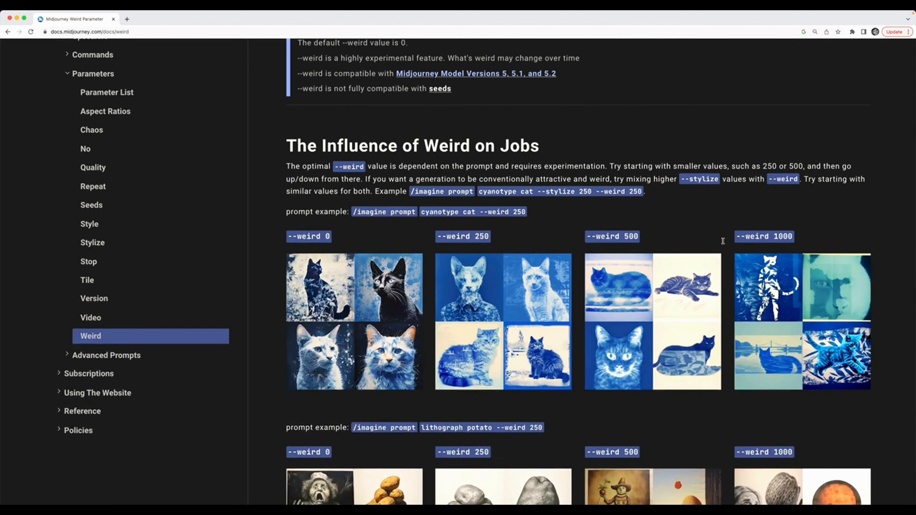
pyautogui.scroll(3, 731, 159)
pyautogui.scroll(3, 474, 190)
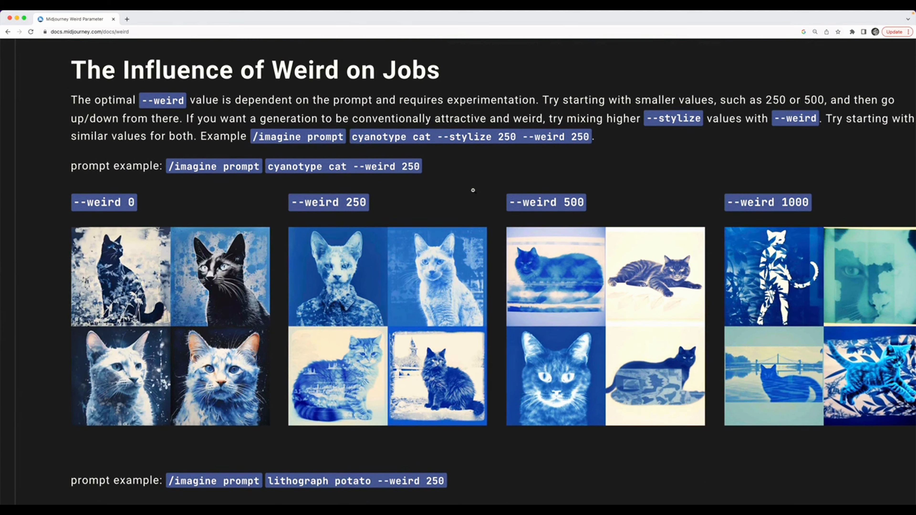
pyautogui.moveTo(267, 168); pyautogui.dragTo(340, 169)
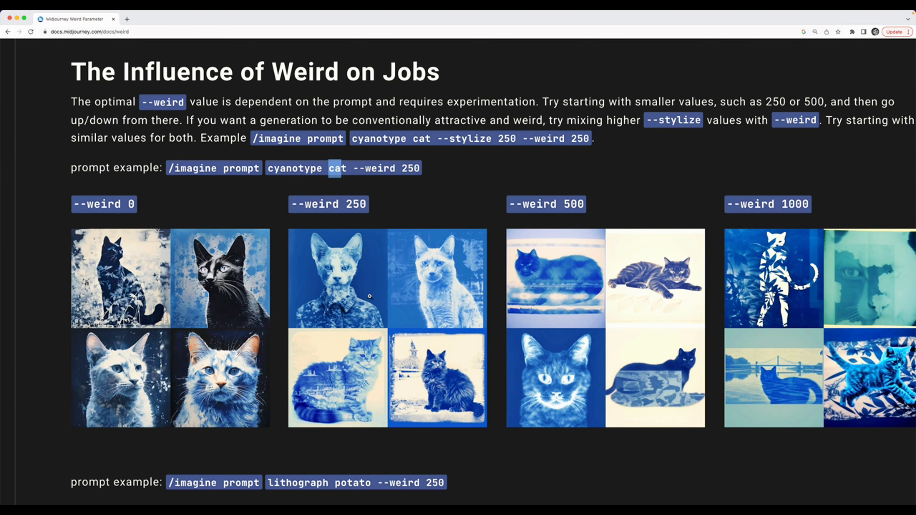
pyautogui.hscroll(3, 621, 278)
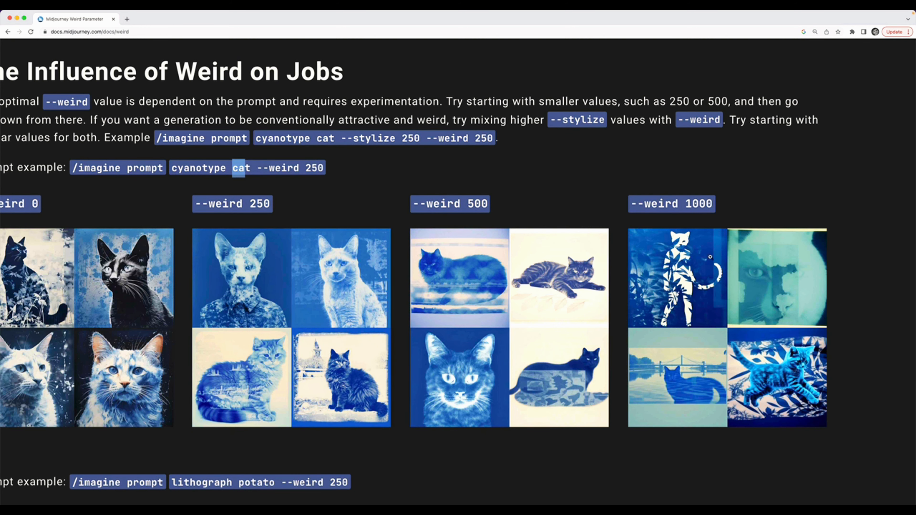
pyautogui.hscroll(-4, 719, 258)
# Compare the lithograph potato examples across the --weird values from 0 to 1000.
pyautogui.scroll(-10, 340, 129)
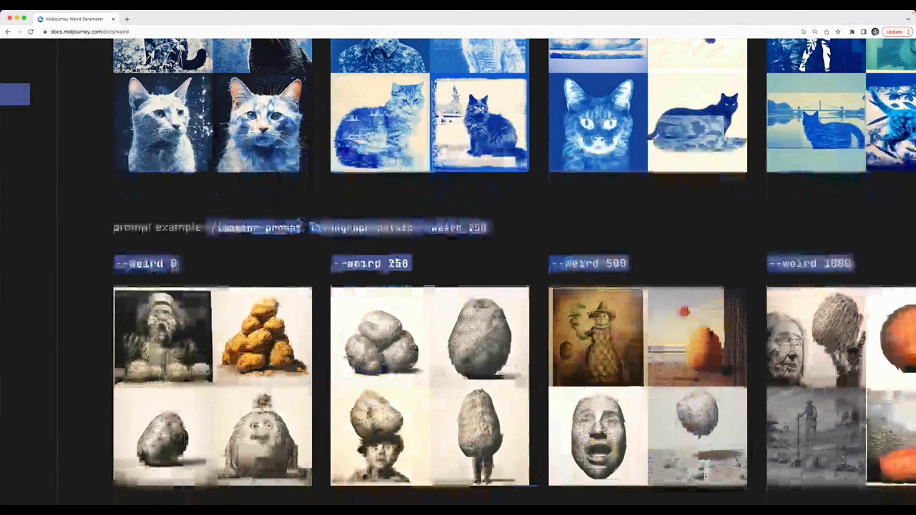
pyautogui.doubleClick(339, 119)
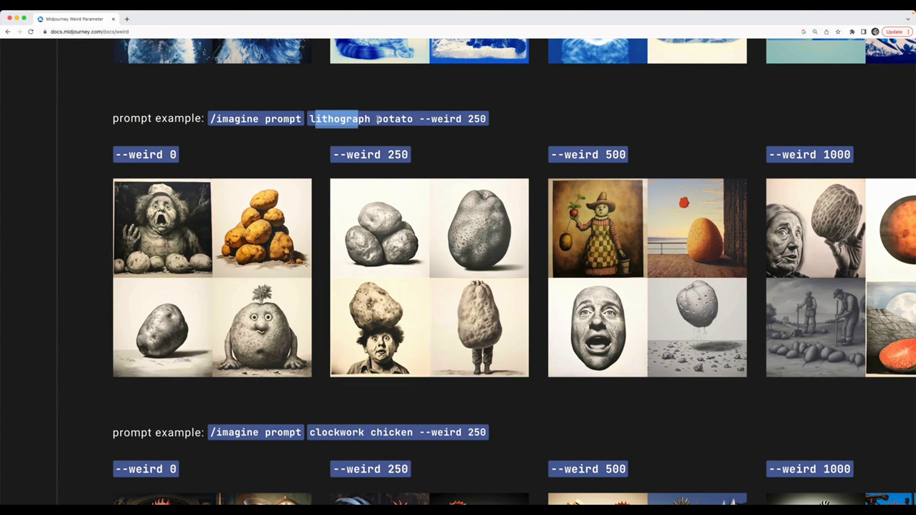
pyautogui.moveTo(377, 118); pyautogui.dragTo(412, 118)
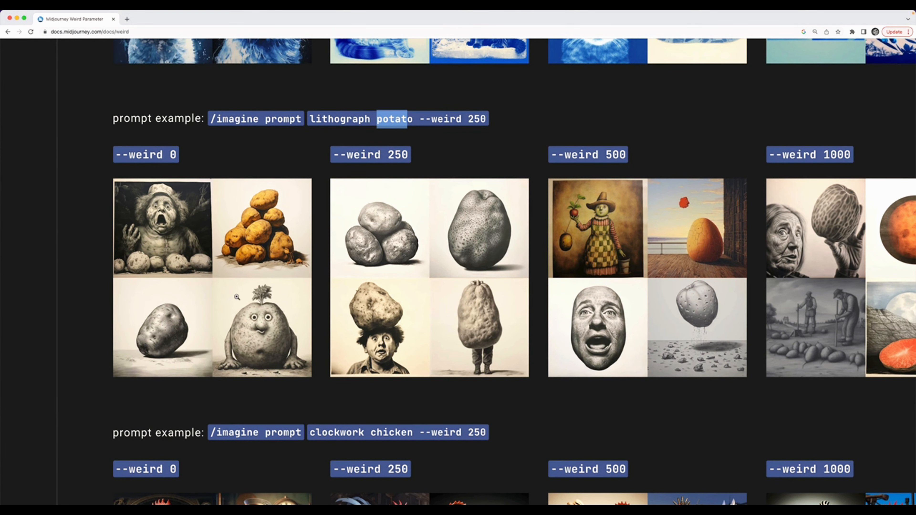
pyautogui.hscroll(3, 237, 297)
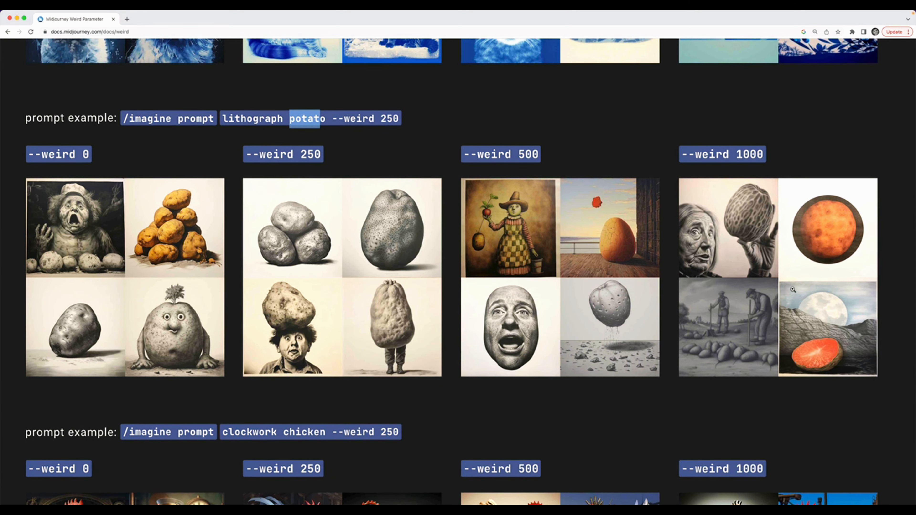
# Compare the clockwork chicken example grids from --weird 0 through --weird 1000.
pyautogui.scroll(-9, 792, 289)
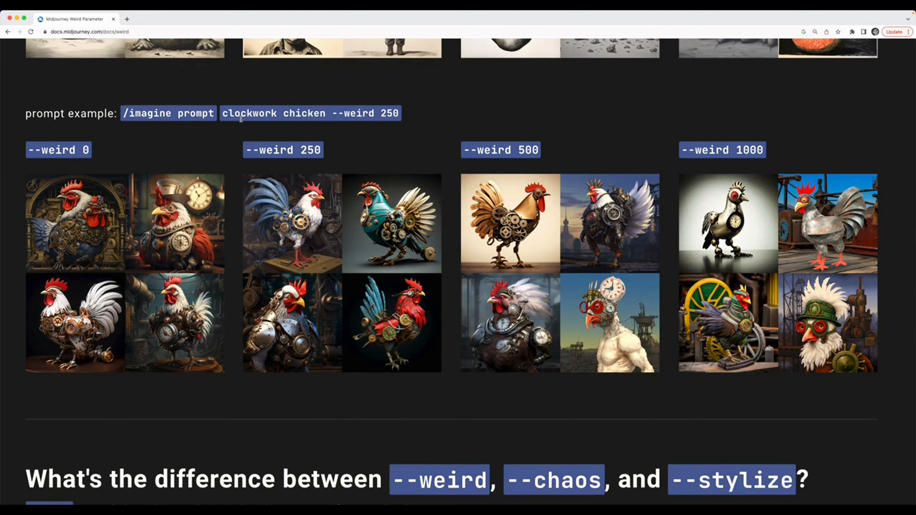
pyautogui.scroll(2, 149, 250)
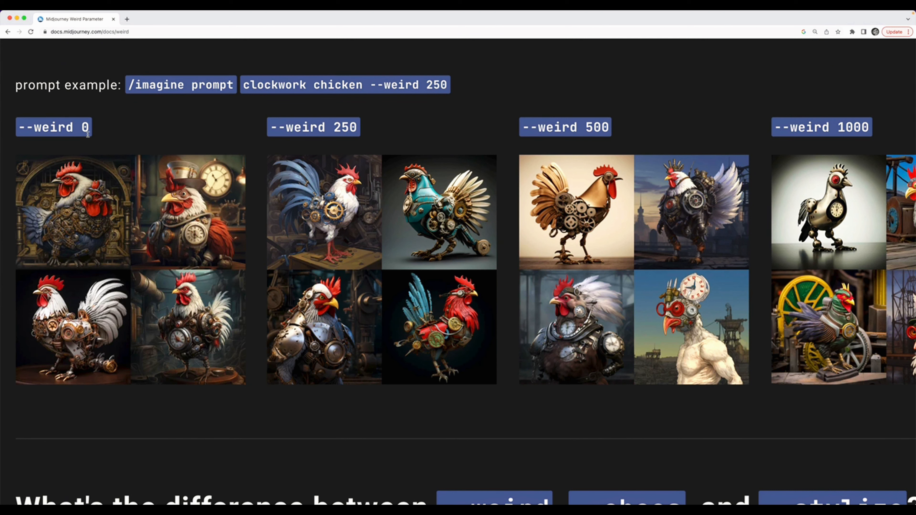
pyautogui.hscroll(7, 335, 217)
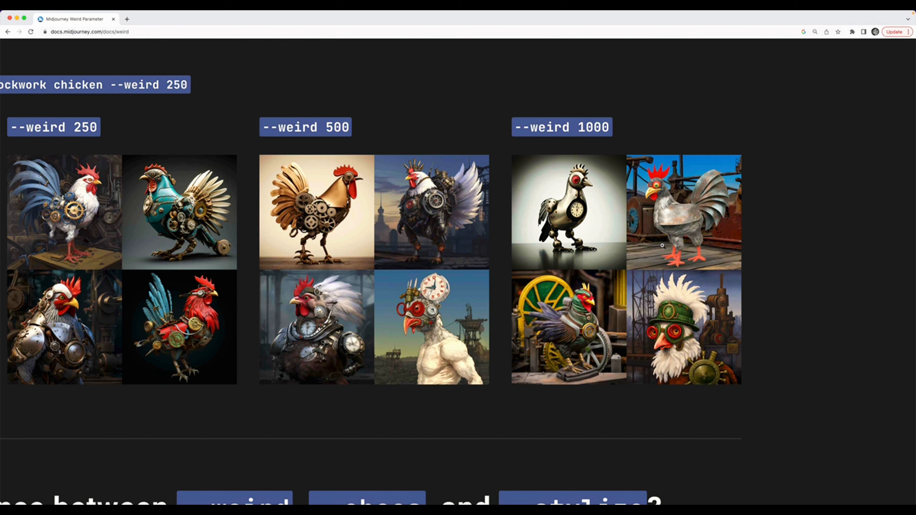
pyautogui.scroll(-5, 742, 278)
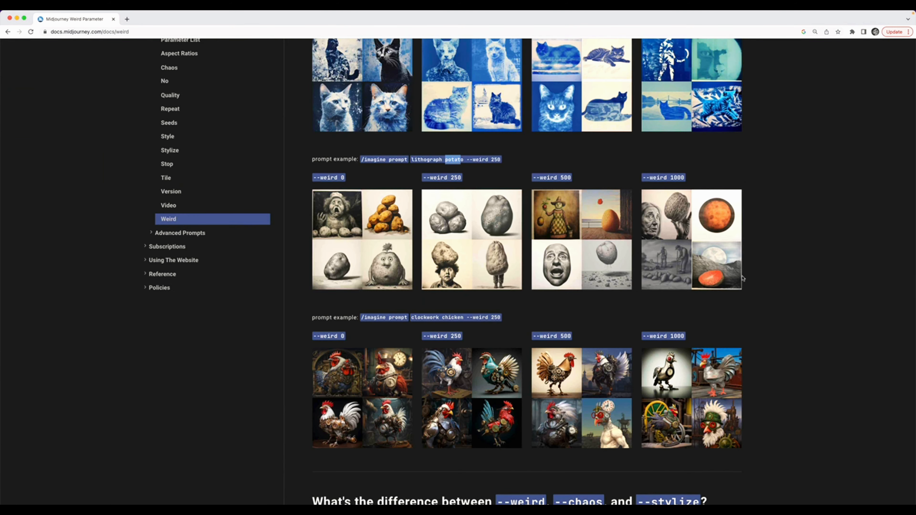
# Read the advice on mixing higher --stylize values with --weird under The Influence of Weird on Jobs.
pyautogui.scroll(8, 742, 277)
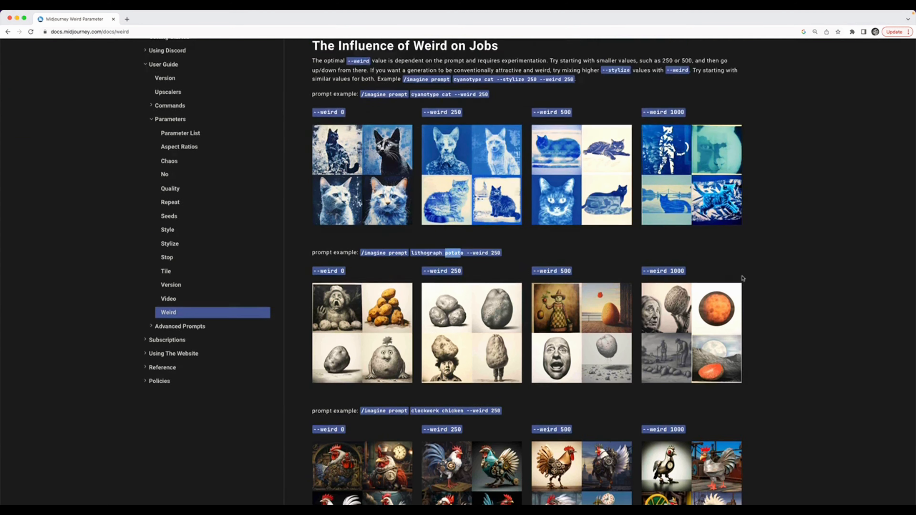
pyautogui.scroll(5, 563, 248)
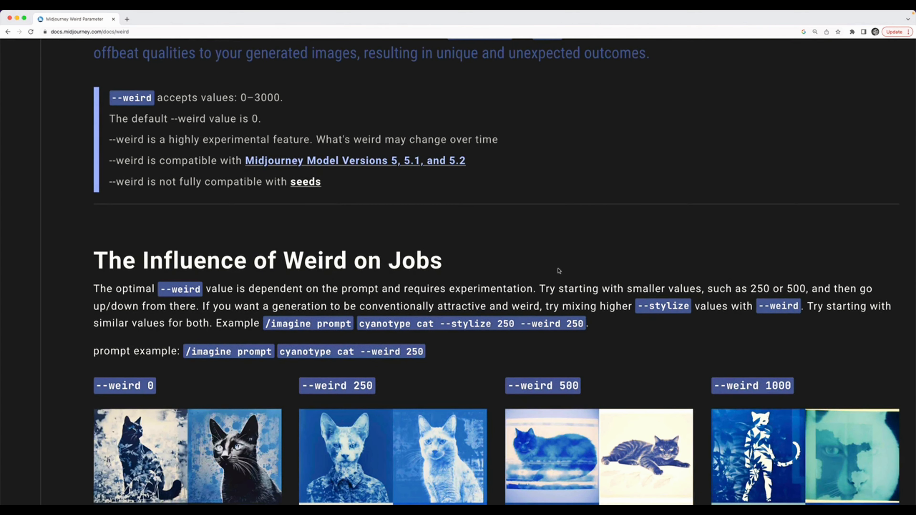
pyautogui.moveTo(416, 306); pyautogui.dragTo(490, 306)
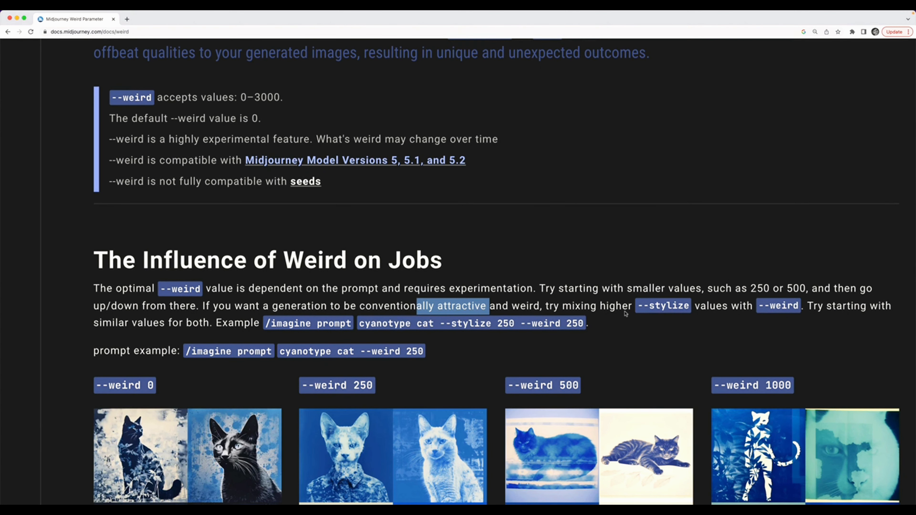
pyautogui.moveTo(562, 306); pyautogui.dragTo(685, 306)
pyautogui.click(784, 306)
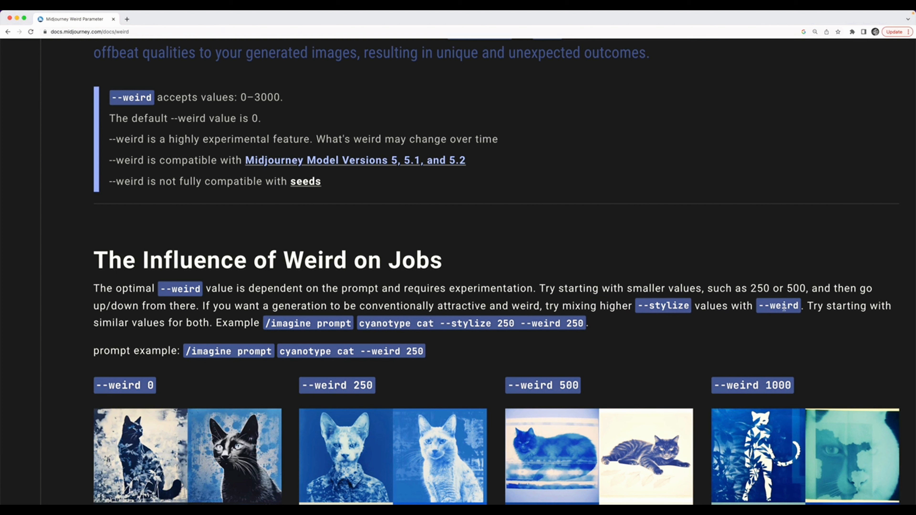
pyautogui.moveTo(838, 308); pyautogui.dragTo(211, 322)
pyautogui.click(210, 323)
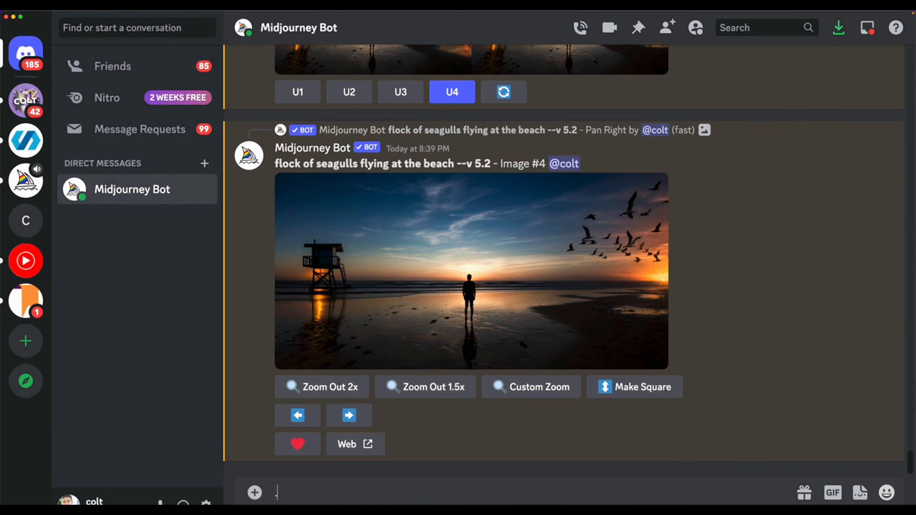
# Submit an /imagine prompt reading "human octopus hybrid --w 0" to the Midjourney Bot.
pyautogui.write('ima')
pyautogui.press('BackSpace')
pyautogui.press('BackSpace')
pyautogui.press('BackSpace')
pyautogui.press('BackSpace')
pyautogui.write('/imagine')
pyautogui.click(360, 446)
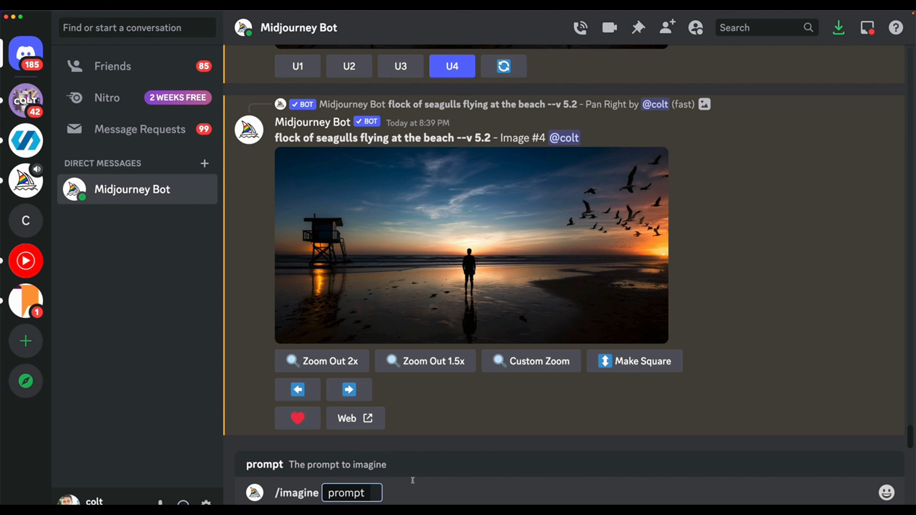
pyautogui.write('human ')
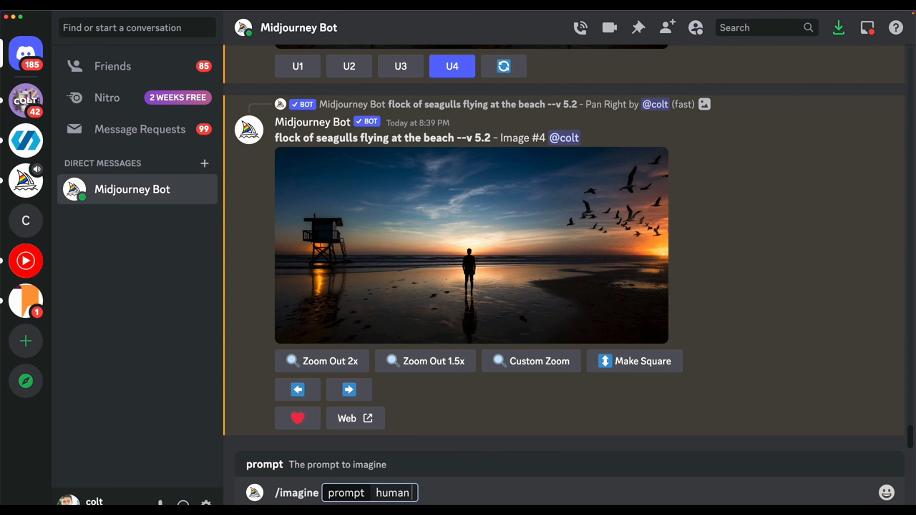
pyautogui.write('octopus hy')
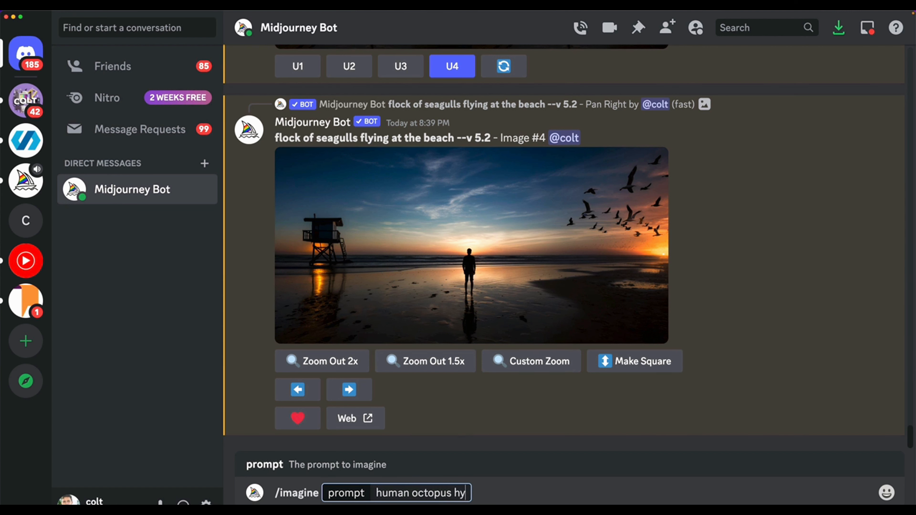
pyautogui.write('brid --w 0')
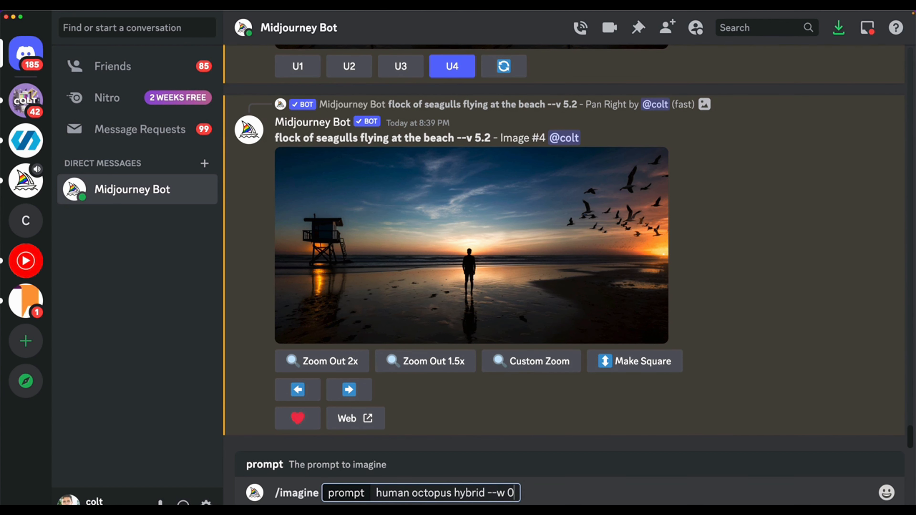
pyautogui.press('Return')
# Resubmit the human octopus hybrid prompt with the weird value set to --w 250.
pyautogui.press('super+z')
pyautogui.press('BackSpace')
pyautogui.write('1250')
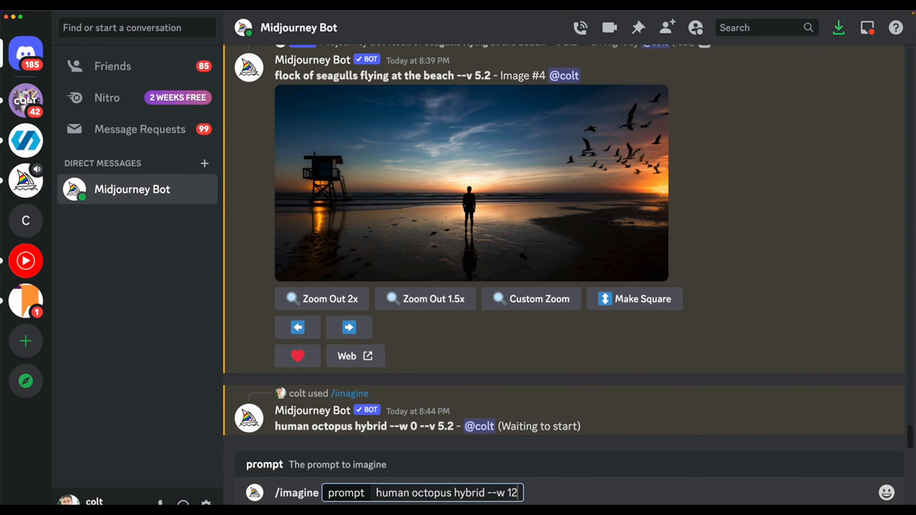
pyautogui.press('BackSpace')
pyautogui.press('BackSpace')
pyautogui.press('BackSpace')
pyautogui.press('BackSpace')
pyautogui.write('250')
pyautogui.press('Return')
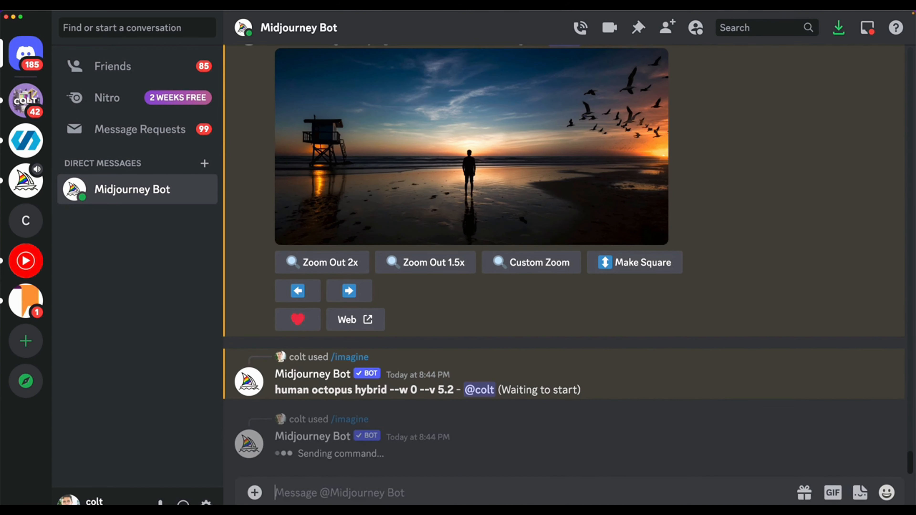
# Submit the human octopus hybrid prompt again with the weird value set to --w 500.
pyautogui.press('super+z')
pyautogui.press('BackSpace')
pyautogui.press('BackSpace')
pyautogui.press('BackSpace')
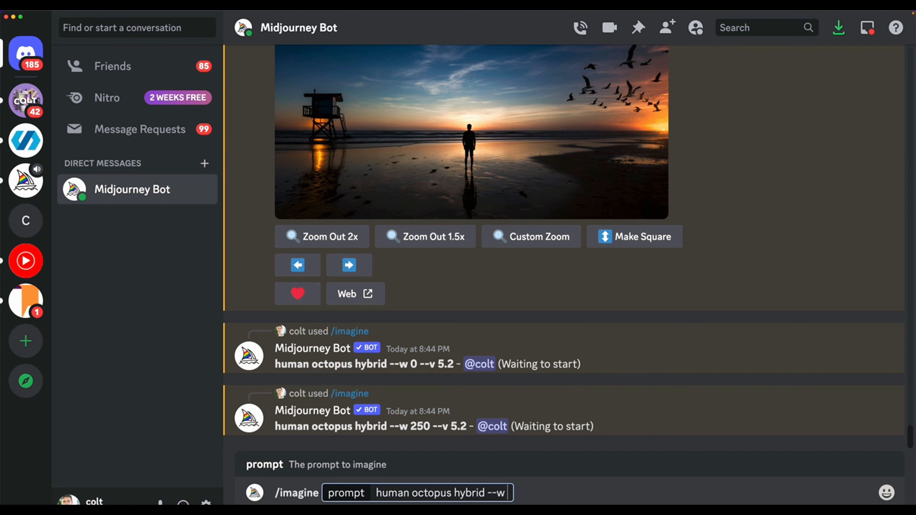
pyautogui.write('500')
pyautogui.press('Return')
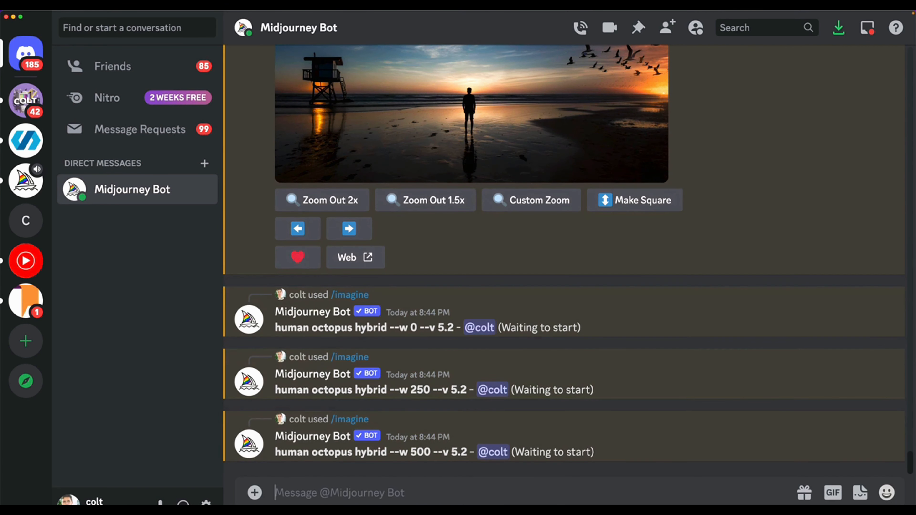
# Submit the human octopus hybrid prompt again with the weird value set to --w 1000.
pyautogui.press('super+z')
pyautogui.press('BackSpace')
pyautogui.press('BackSpace')
pyautogui.press('BackSpace')
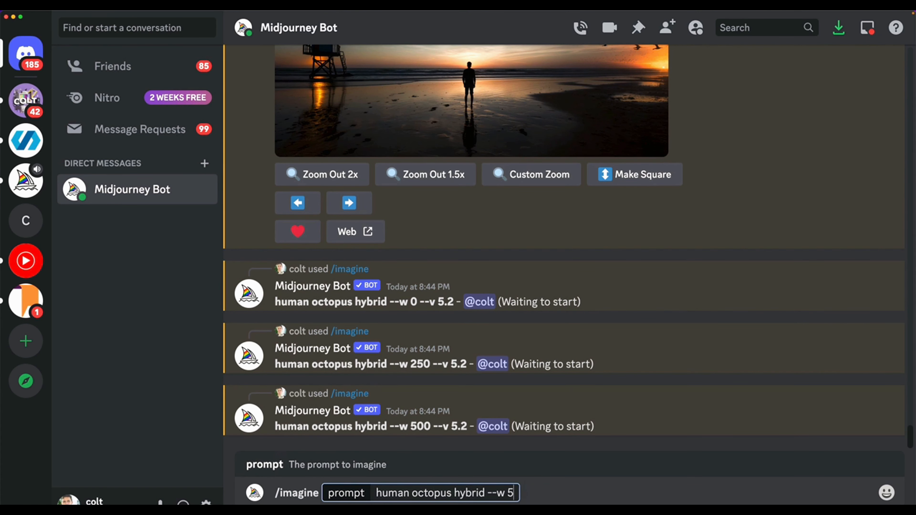
pyautogui.write('1000')
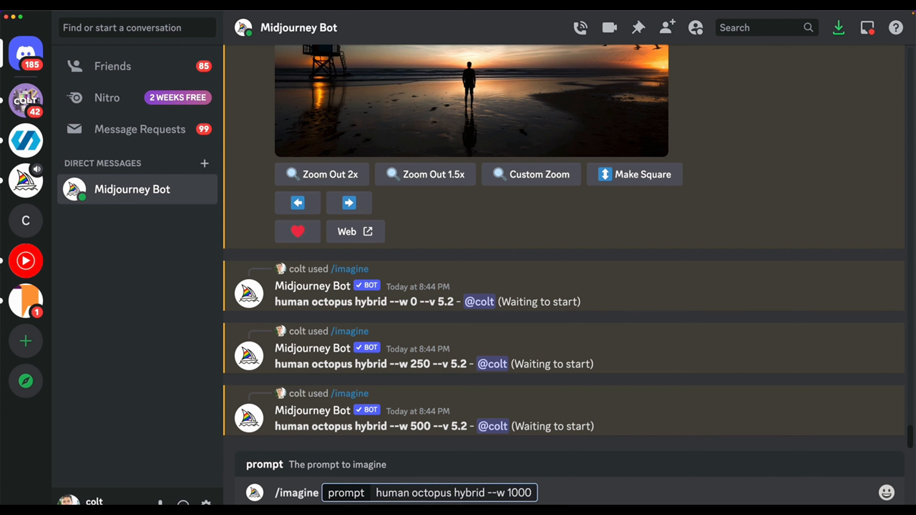
pyautogui.press('Return')
# Recall the last human octopus hybrid prompt and submit it with --w 2000.
pyautogui.press('Up')
pyautogui.press('Left')
pyautogui.press('Left')
pyautogui.press('Left')
pyautogui.press('Left')
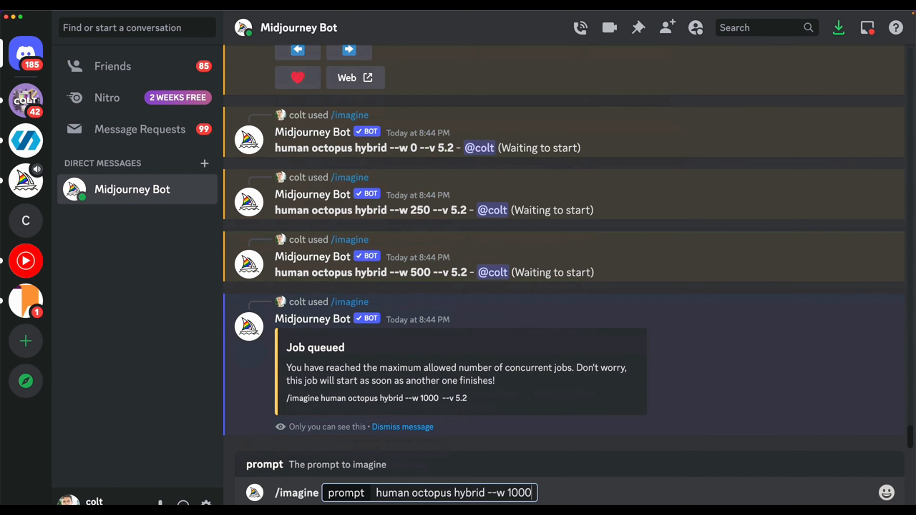
pyautogui.press('BackSpace')
pyautogui.write('2')
pyautogui.press('Return')
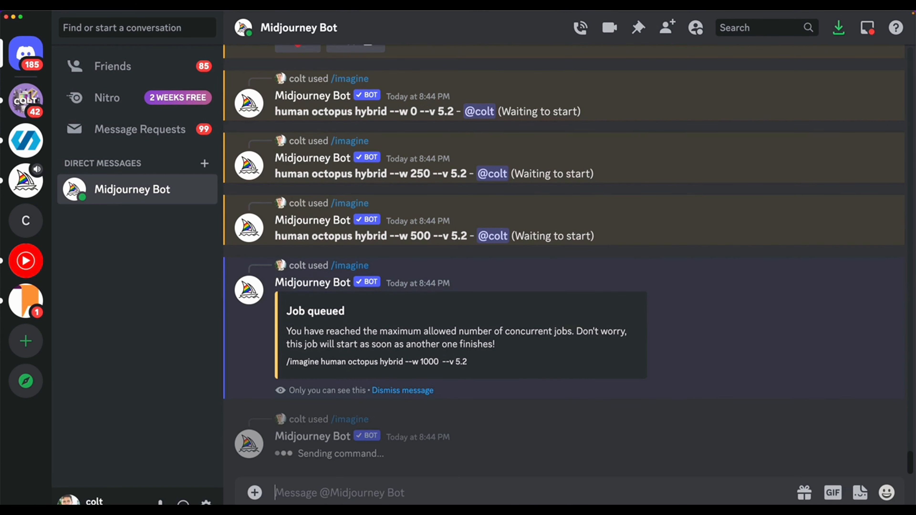
# Recall the last human octopus hybrid prompt and submit it with --w 3000.
pyautogui.press('Up')
pyautogui.press('Left')
pyautogui.press('Left')
pyautogui.press('Left')
pyautogui.press('BackSpace')
pyautogui.write('3')
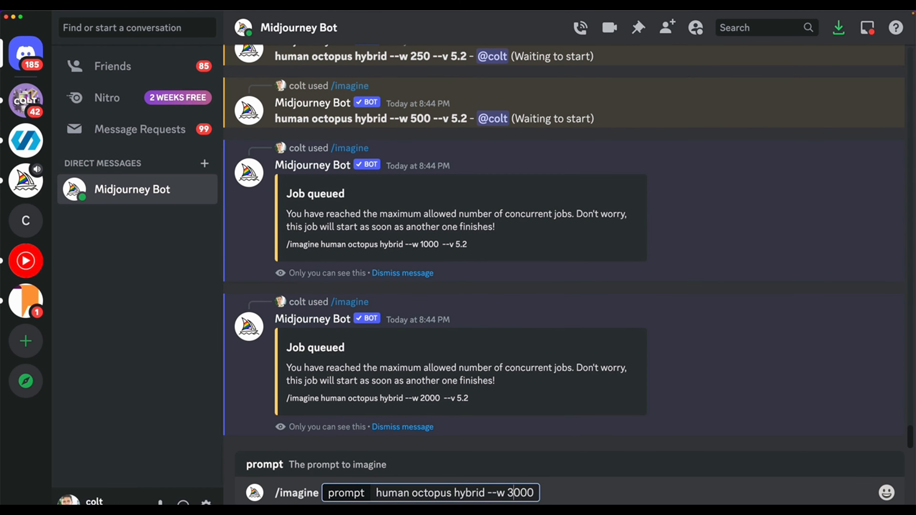
pyautogui.press('Return')
# Examine the enlarged human octopus hybrid image grids generated with --w 0 and --w 250.
pyautogui.scroll(10, 612, 298)
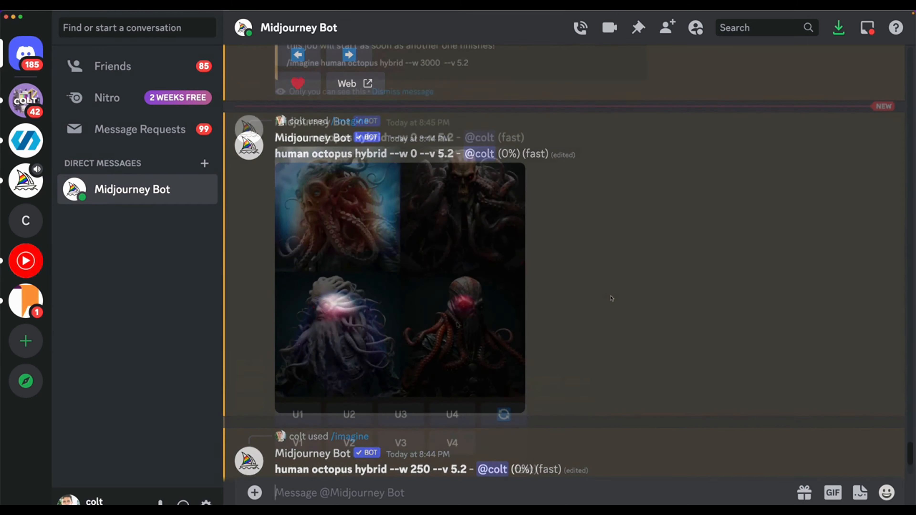
pyautogui.scroll(-1, 457, 325)
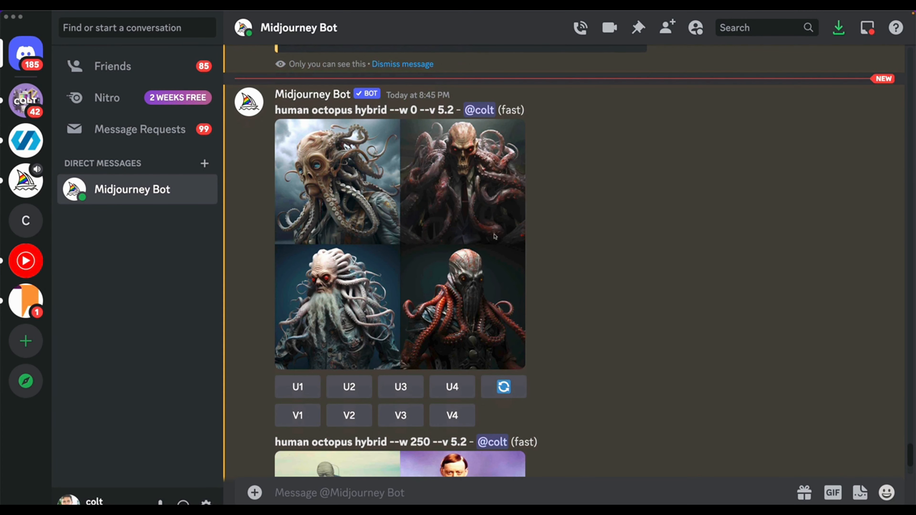
pyautogui.click(467, 219)
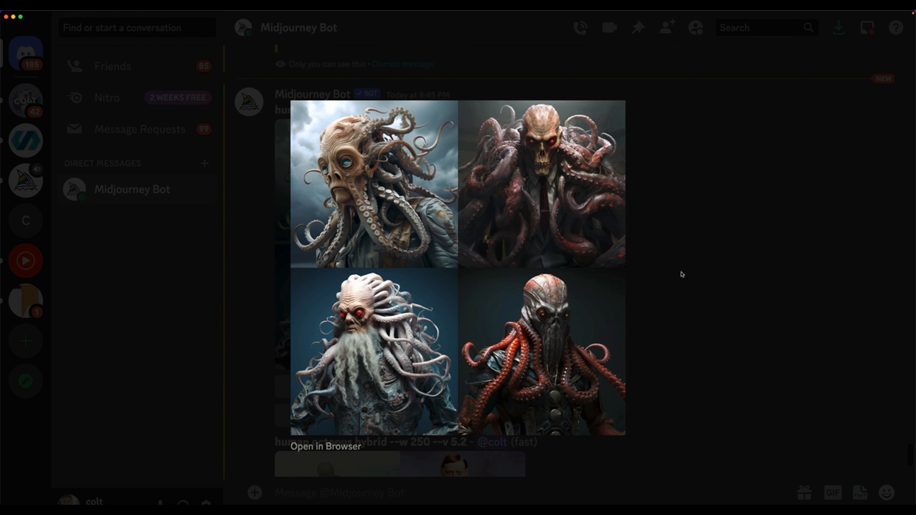
pyautogui.click(696, 280)
pyautogui.scroll(-5, 674, 279)
pyautogui.scroll(-2, 662, 279)
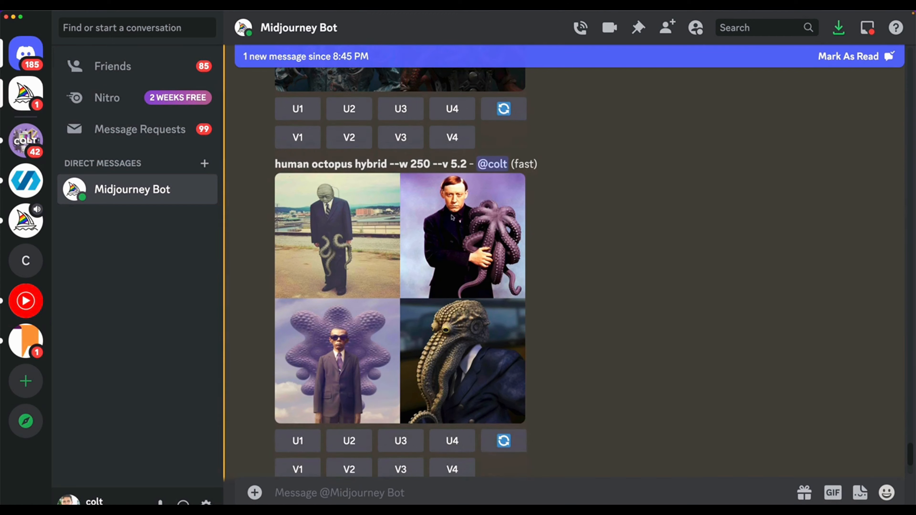
pyautogui.click(456, 265)
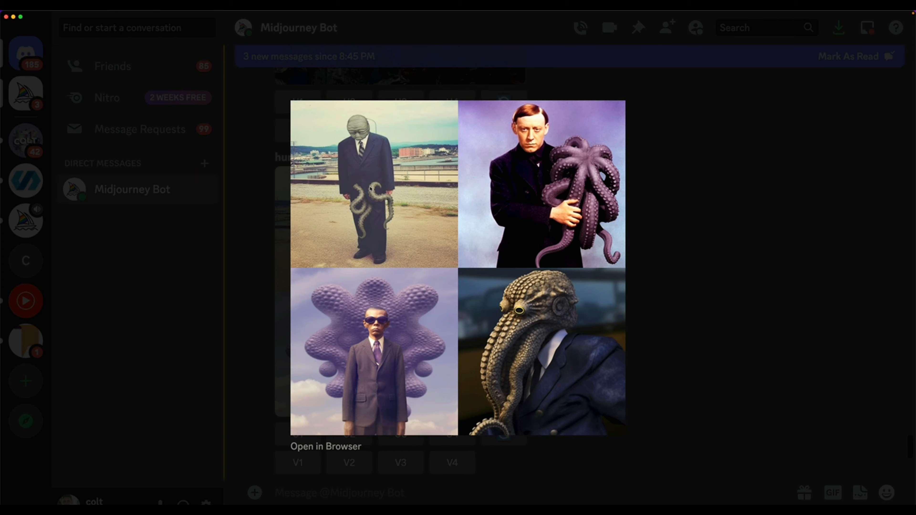
pyautogui.click(699, 342)
# Examine the enlarged human octopus hybrid image grids generated with --w 500 and --w 1000.
pyautogui.scroll(-6, 535, 338)
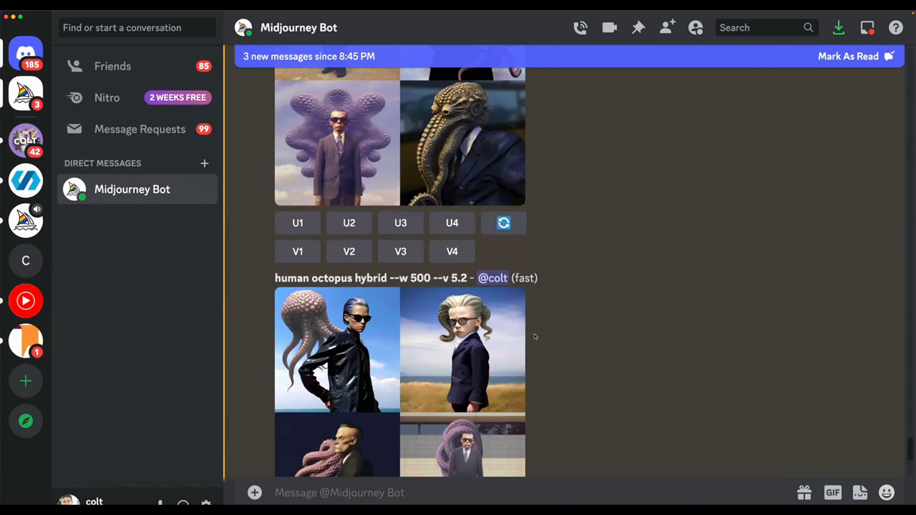
pyautogui.scroll(-3, 535, 337)
pyautogui.click(512, 336)
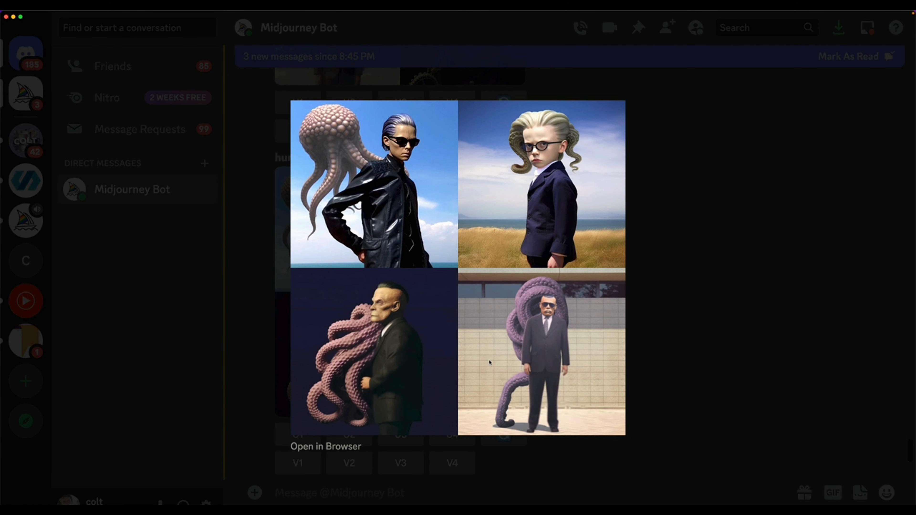
pyautogui.click(645, 333)
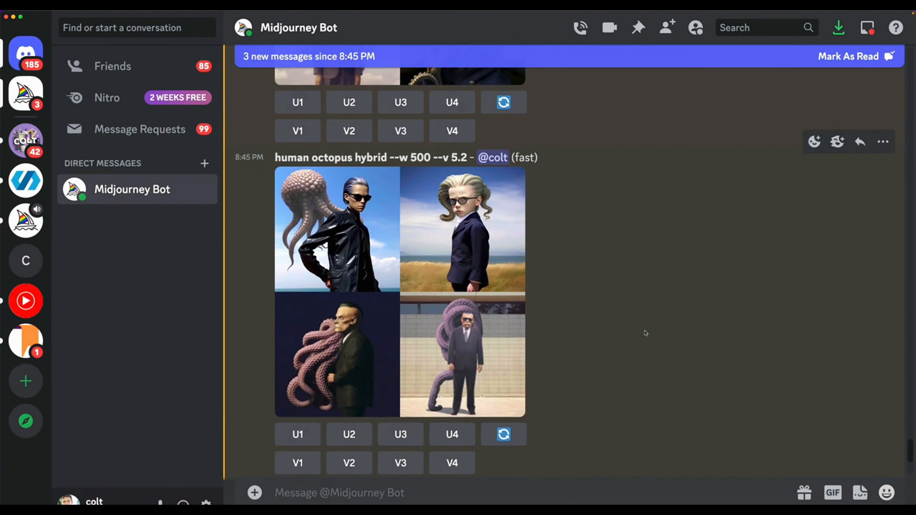
pyautogui.scroll(-8, 645, 333)
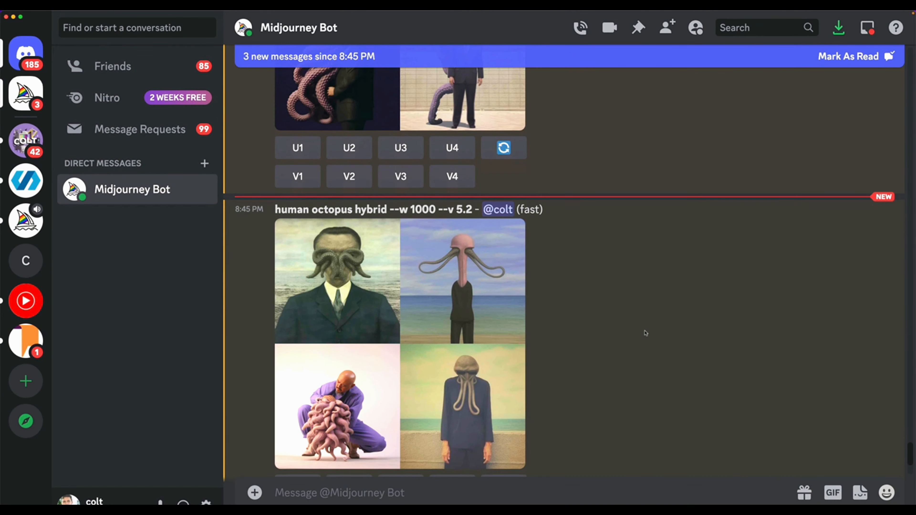
pyautogui.scroll(-4, 645, 333)
pyautogui.scroll(1, 603, 268)
pyautogui.click(461, 225)
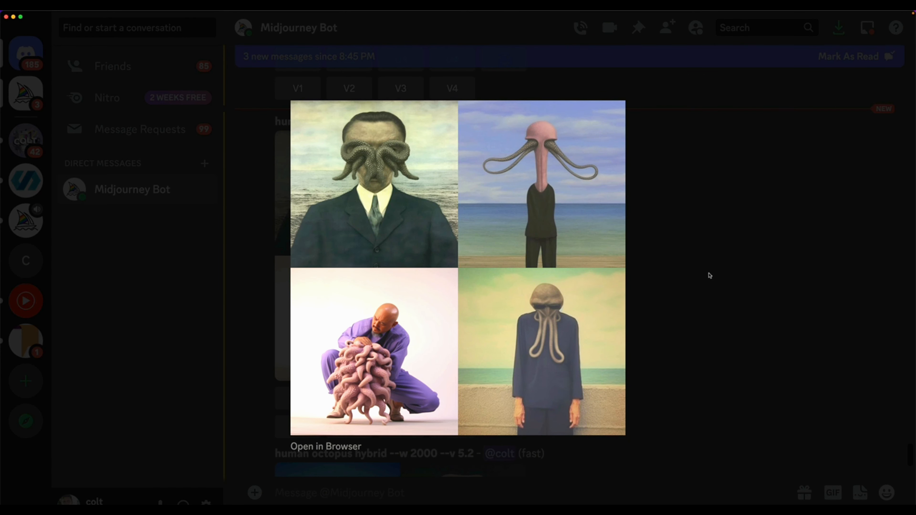
pyautogui.click(687, 257)
# Examine the enlarged human octopus hybrid image grids generated with --w 2000 and --w 3000 and compare the two.
pyautogui.scroll(-5, 632, 288)
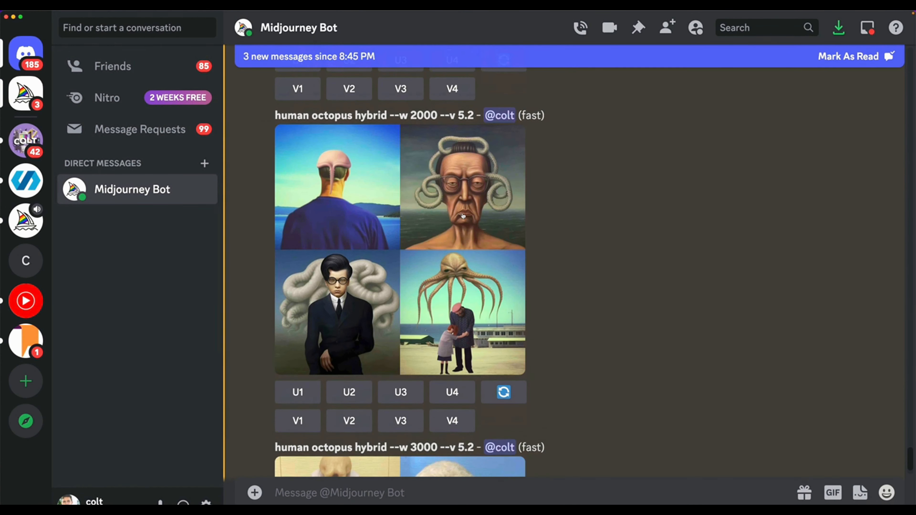
pyautogui.click(467, 227)
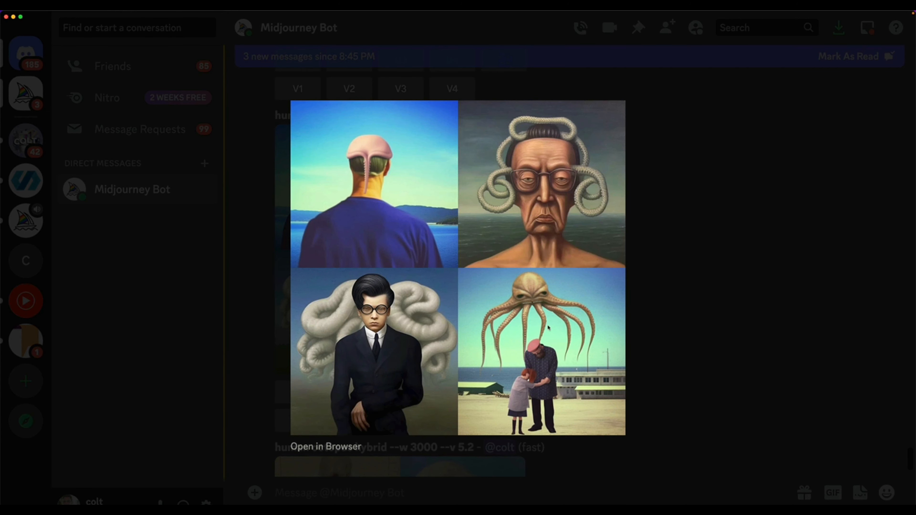
pyautogui.click(709, 337)
pyautogui.scroll(-5, 709, 337)
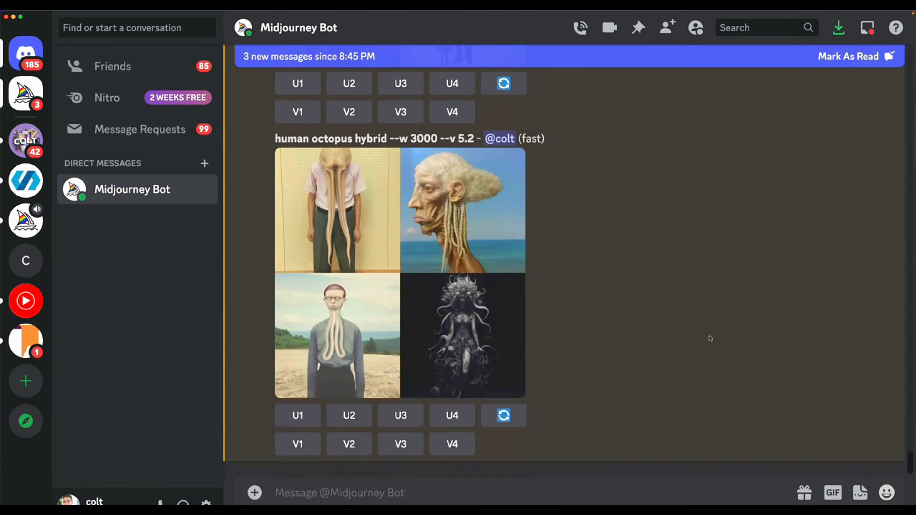
pyautogui.click(517, 220)
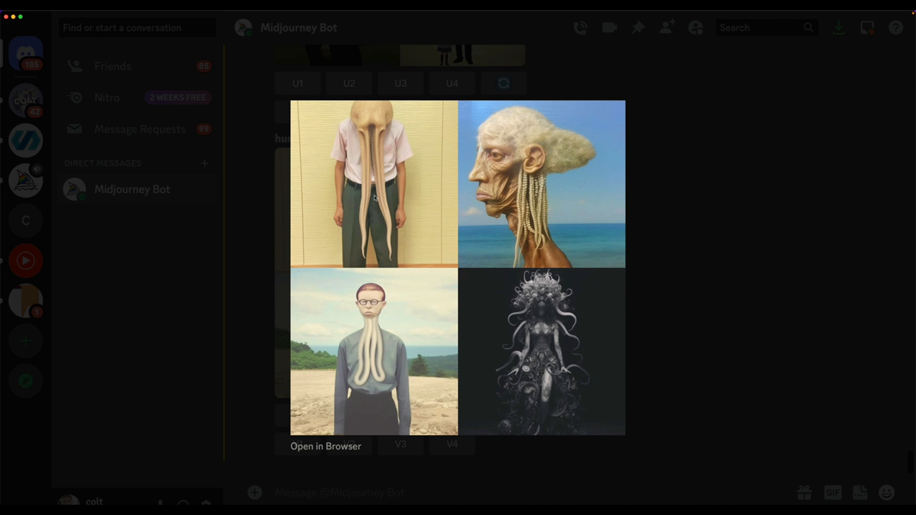
pyautogui.click(777, 222)
pyautogui.scroll(5, 494, 247)
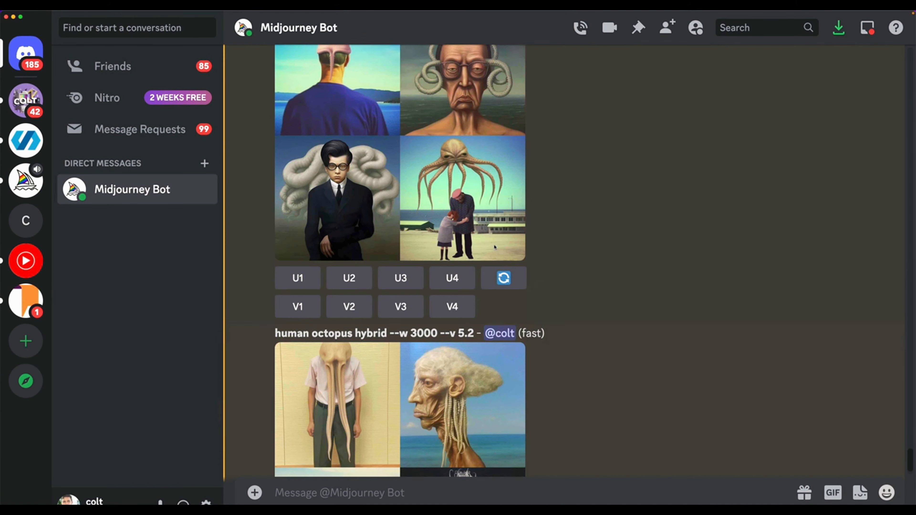
pyautogui.scroll(-5, 494, 247)
pyautogui.click(409, 226)
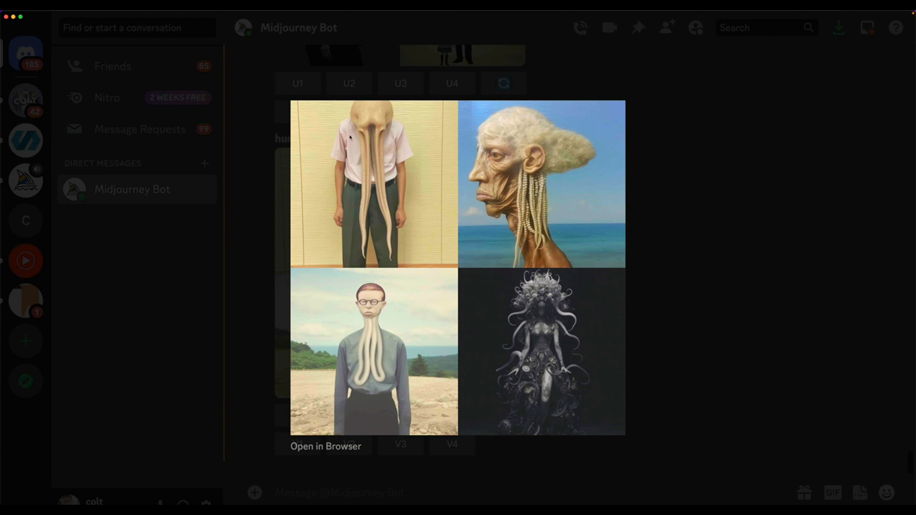
pyautogui.click(690, 227)
pyautogui.scroll(-10, 559, 246)
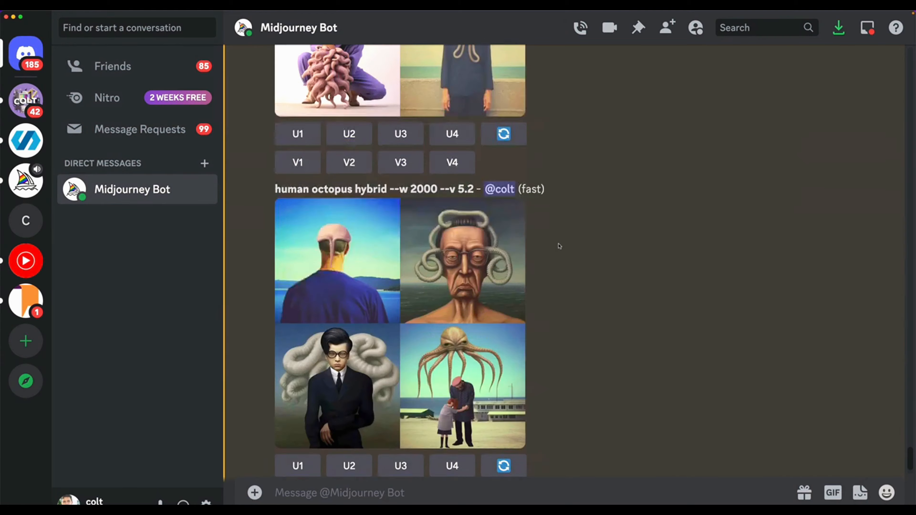
pyautogui.scroll(-5, 559, 246)
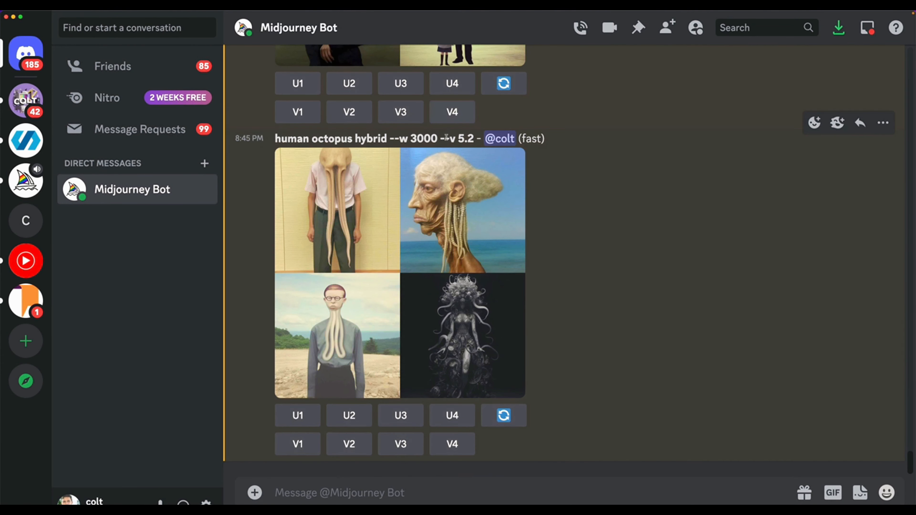
# Reuse the human octopus hybrid --w 250 prompt in a new /imagine command, add --s 250 before --v 5.2, and submit it.
pyautogui.scroll(15, 479, 142)
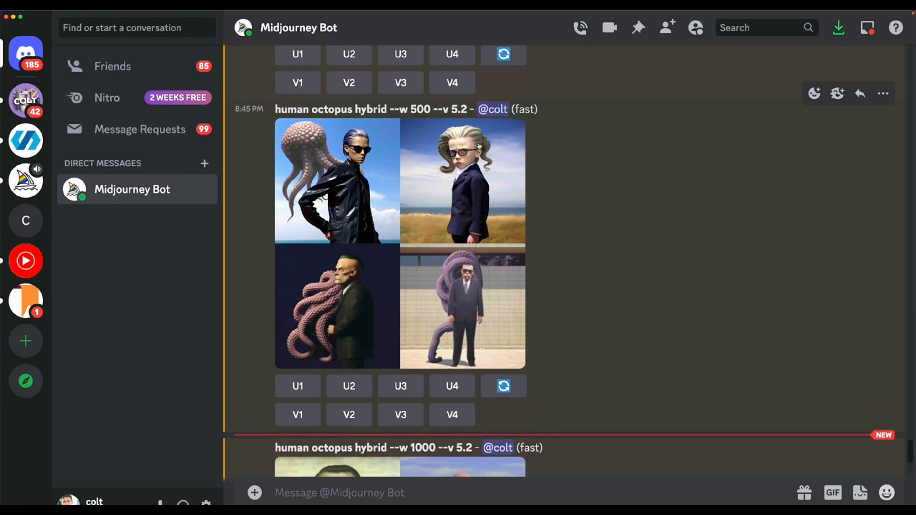
pyautogui.scroll(10, 475, 185)
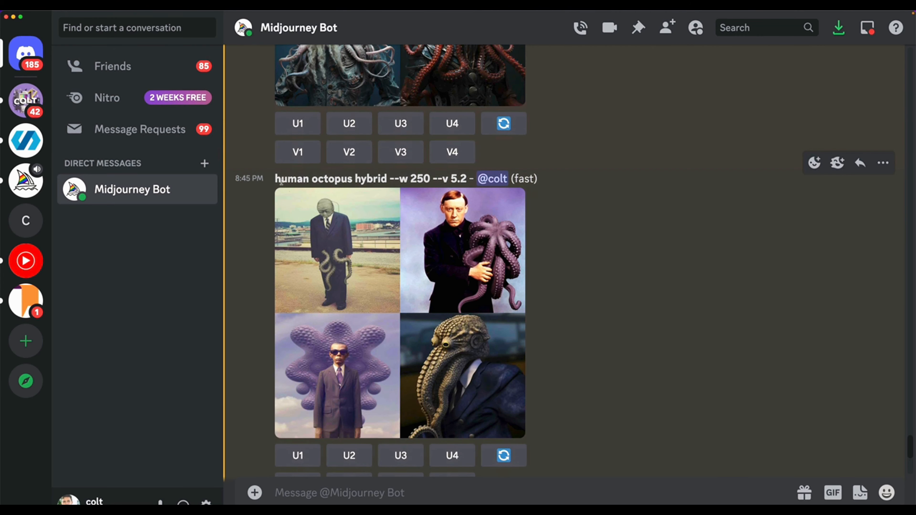
pyautogui.moveTo(276, 178)
pyautogui.mouseDown()
pyautogui.moveTo(507, 179)
pyautogui.moveTo(468, 179)
pyautogui.mouseUp()
pyautogui.press('super+c')
pyautogui.scroll(-8, 512, 451)
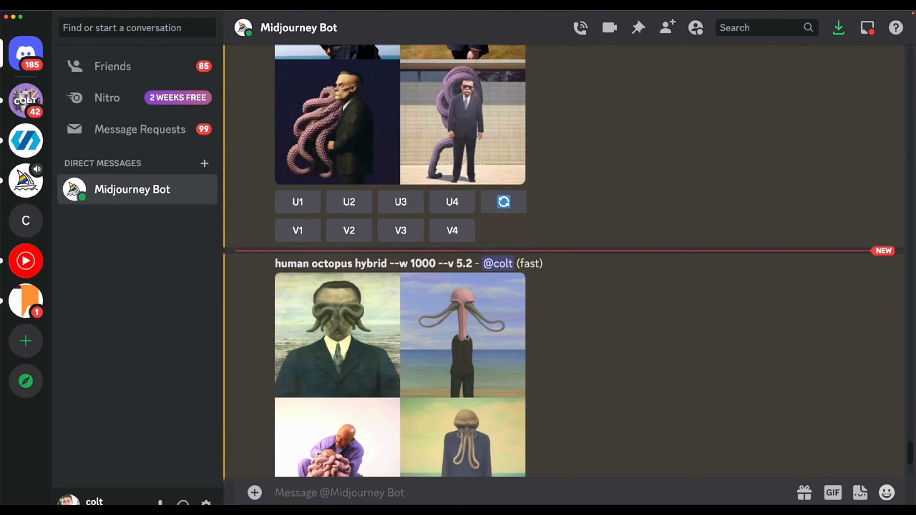
pyautogui.write('/imagine')
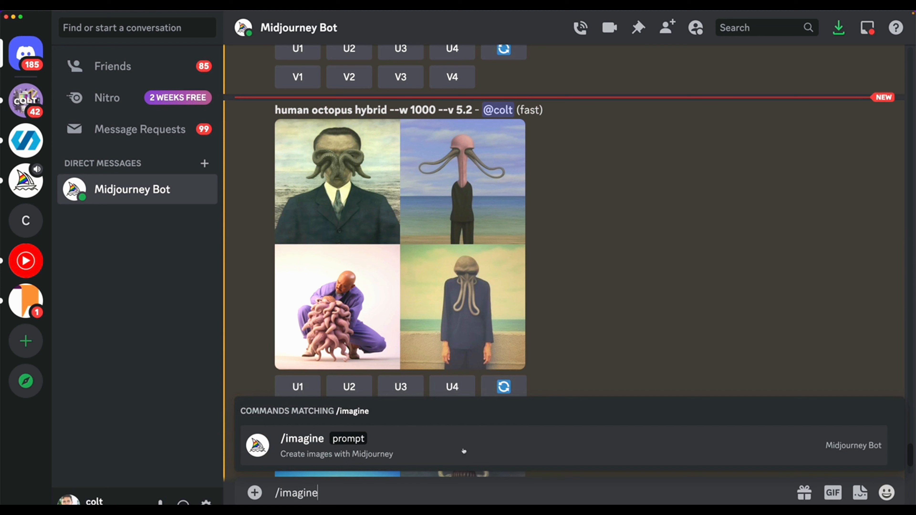
pyautogui.click(437, 449)
pyautogui.press('super+v')
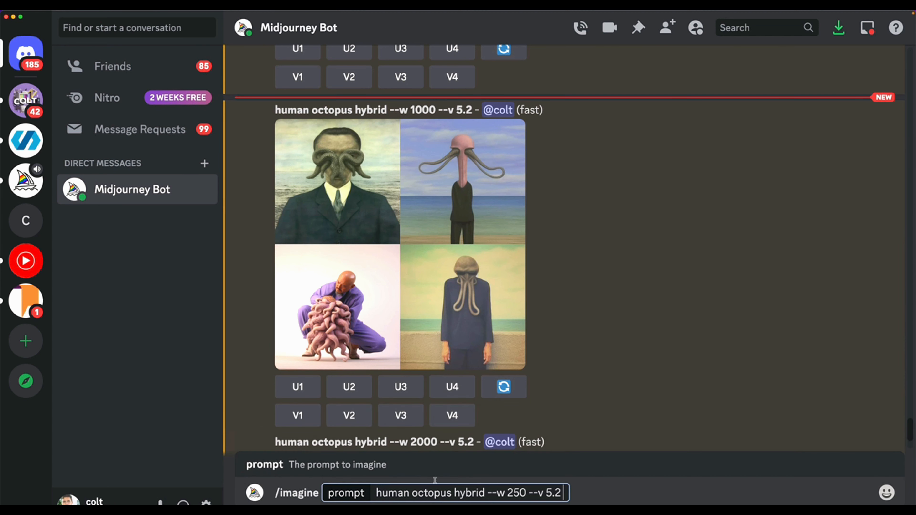
pyautogui.click(522, 496)
pyautogui.write('--s 250 --')
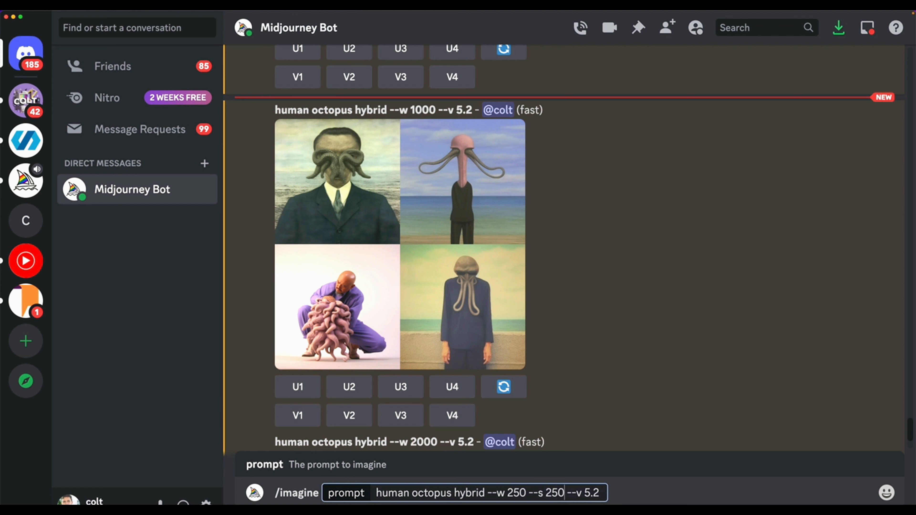
pyautogui.press('Return')
# Recall the last human octopus hybrid prompt, set it to --w 1000 and --s 1000, and submit it.
pyautogui.press('Up')
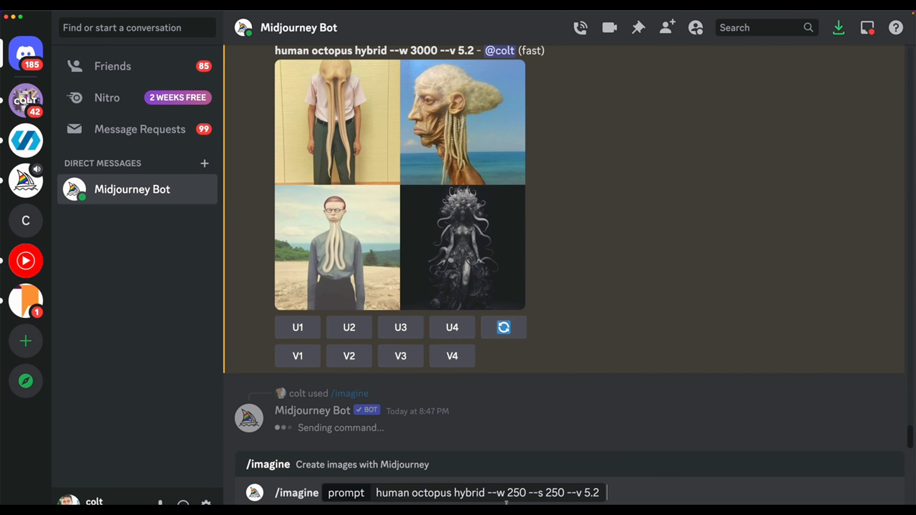
pyautogui.click(527, 493)
pyautogui.press('BackSpace')
pyautogui.press('BackSpace')
pyautogui.press('BackSpace')
pyautogui.write('100')
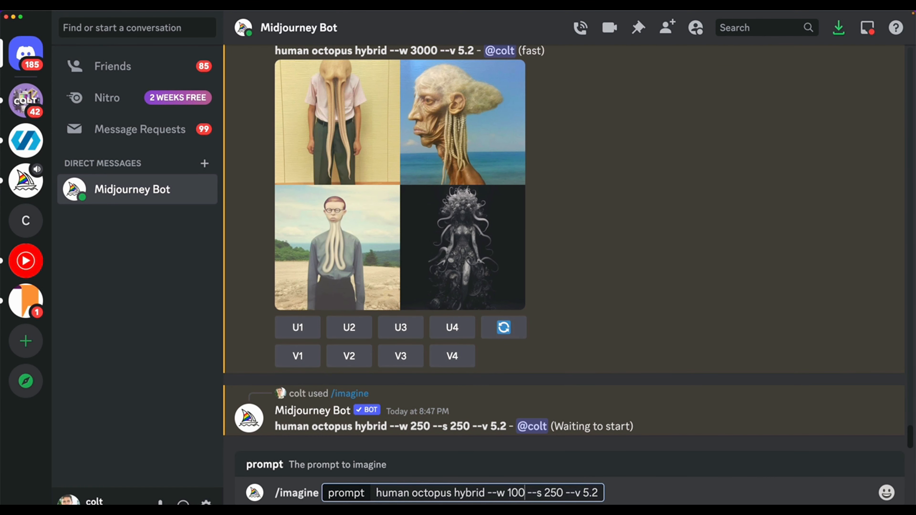
pyautogui.write('0')
pyautogui.click(567, 493)
pyautogui.press('BackSpace')
pyautogui.press('BackSpace')
pyautogui.press('BackSpace')
pyautogui.write('1000')
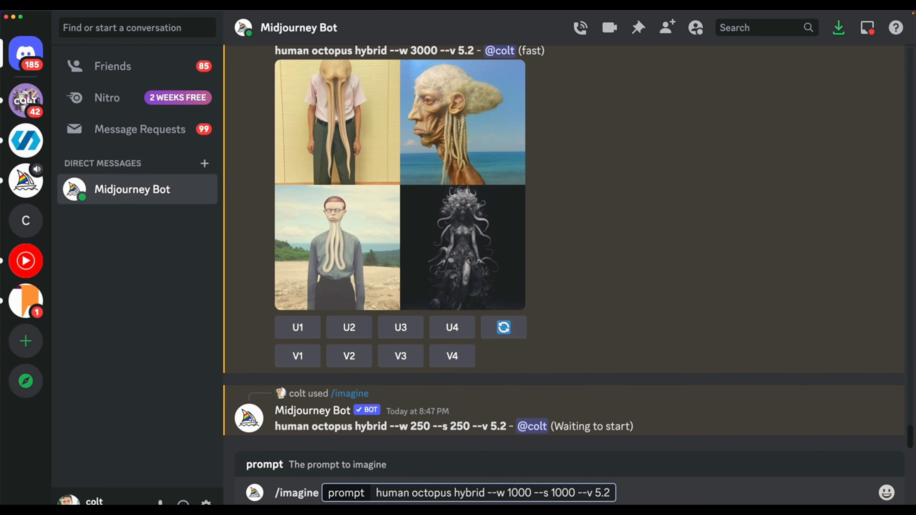
pyautogui.press('Return')
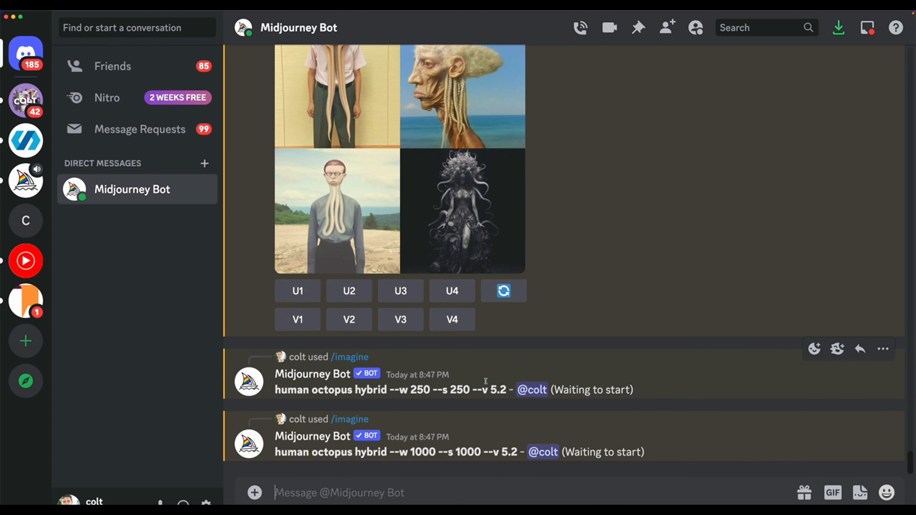
# Recall the last prompt, change it to --w 800 and --s 800, and try to submit it.
pyautogui.press('Up')
pyautogui.press('Left')
pyautogui.press('Left')
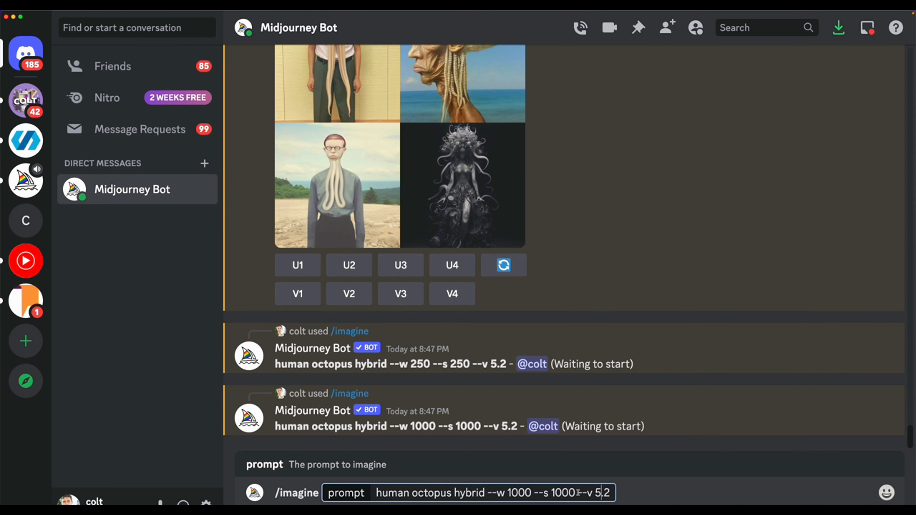
pyautogui.moveTo(577, 493); pyautogui.dragTo(545, 493)
pyautogui.press('BackSpace')
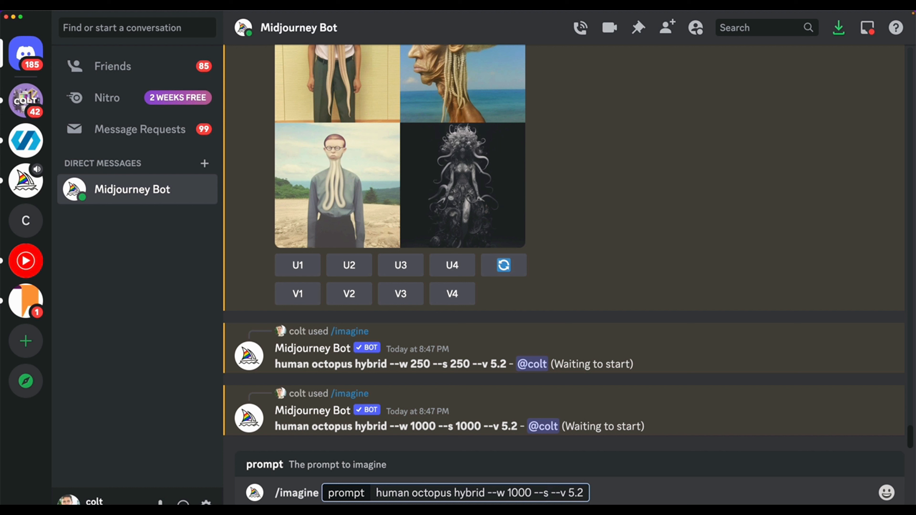
pyautogui.write('8 00')
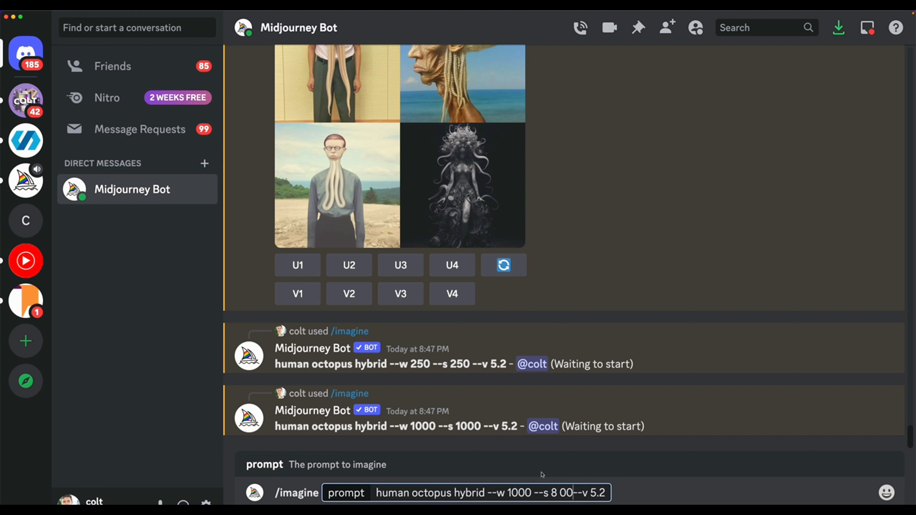
pyautogui.press('BackSpace')
pyautogui.press('BackSpace')
pyautogui.press('BackSpace')
pyautogui.write('00')
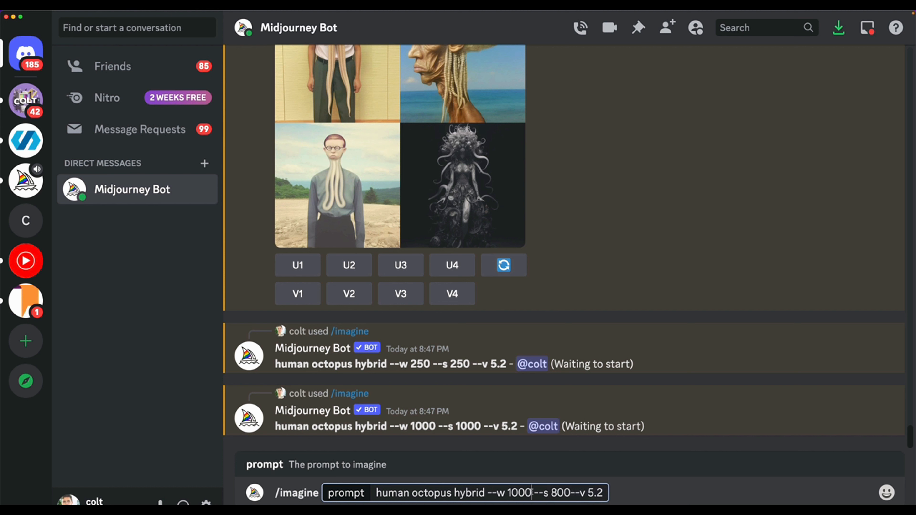
pyautogui.press('BackSpace')
pyautogui.press('BackSpace')
pyautogui.press('BackSpace')
pyautogui.press('BackSpace')
pyautogui.write('800')
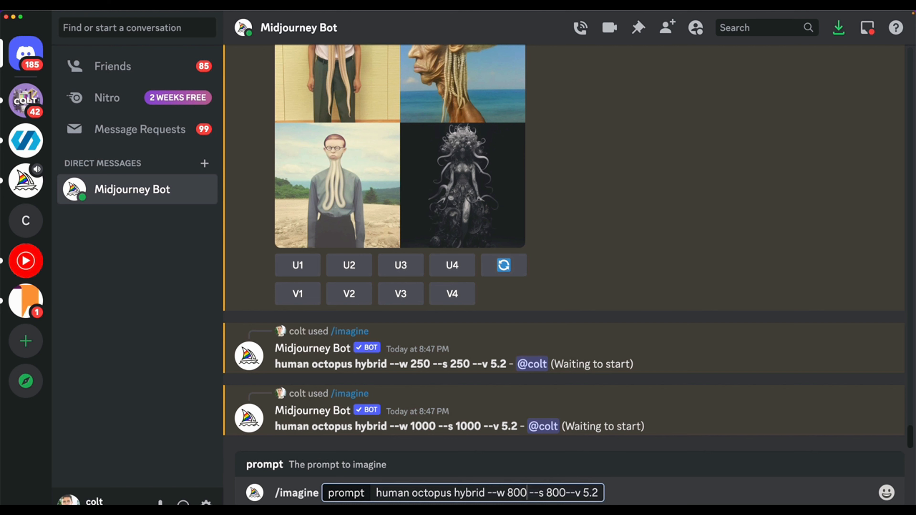
pyautogui.press('Return')
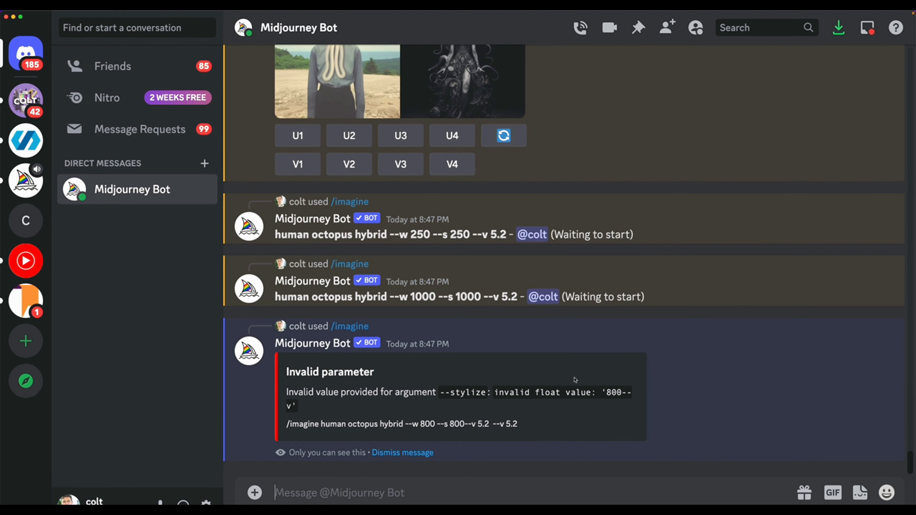
# Recall the rejected prompt, insert the missing space between --s 800 and --v 5.2, and resubmit it.
pyautogui.press('Up')
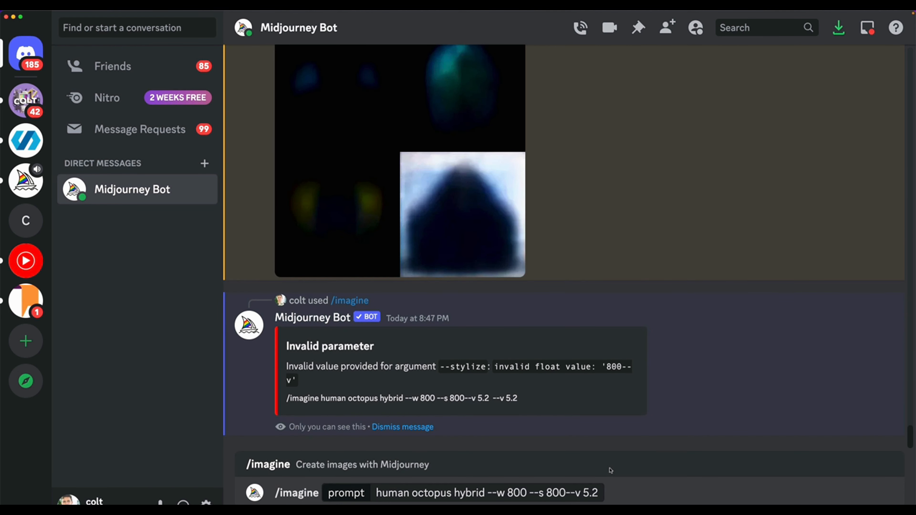
pyautogui.click(571, 502)
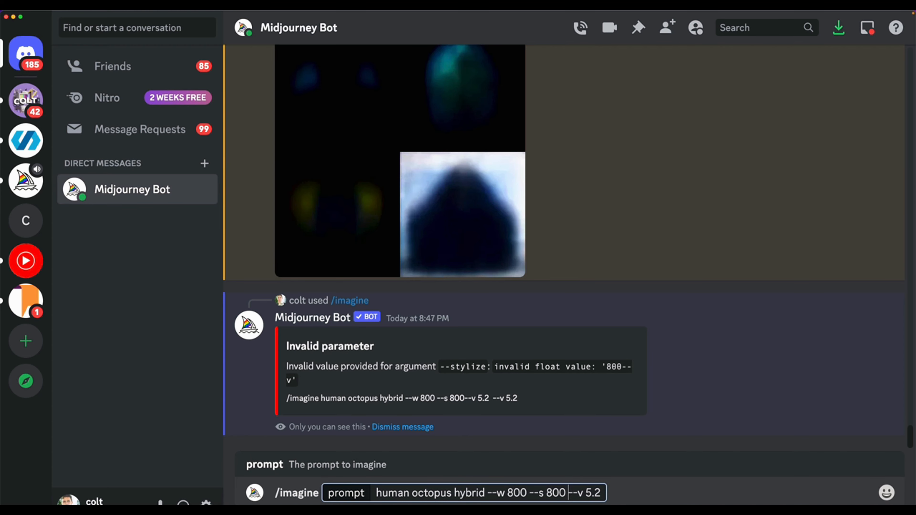
pyautogui.press('Return')
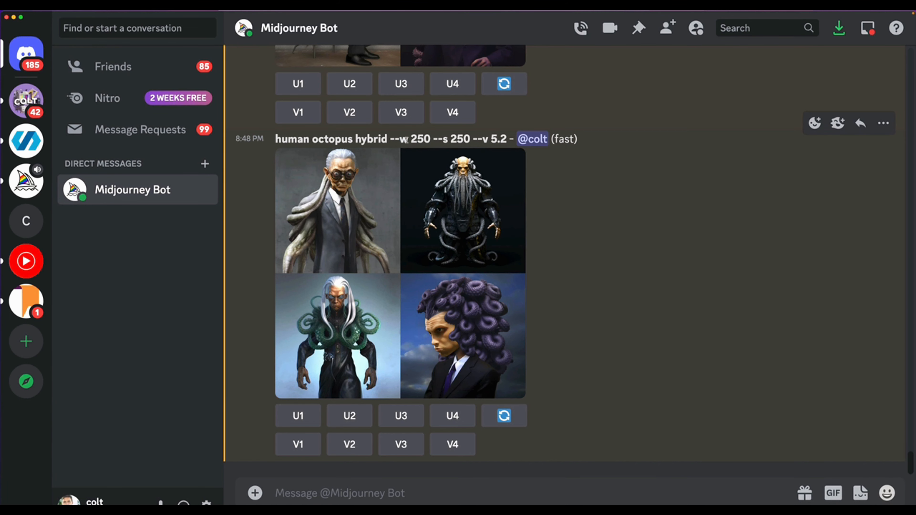
# Examine the enlarged human octopus hybrid grid generated with --w 250 --s 250.
pyautogui.moveTo(406, 140); pyautogui.dragTo(440, 139)
pyautogui.click(461, 202)
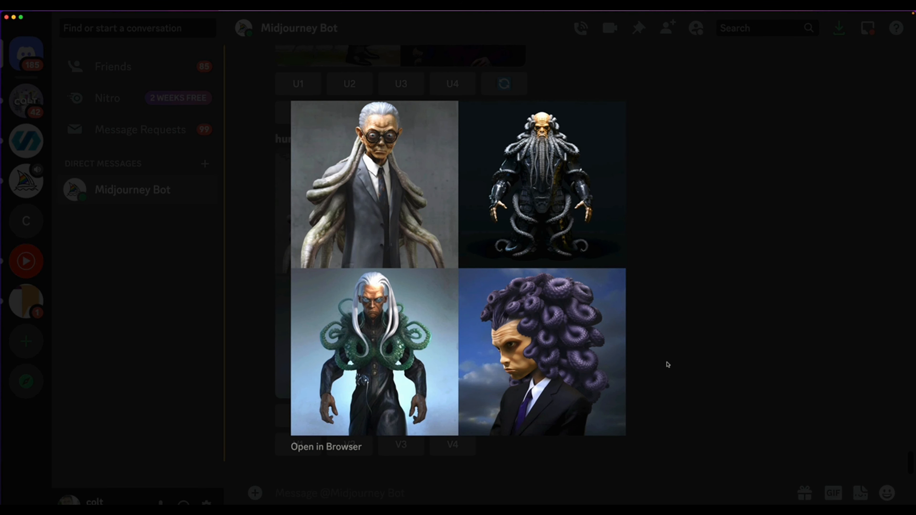
pyautogui.click(712, 274)
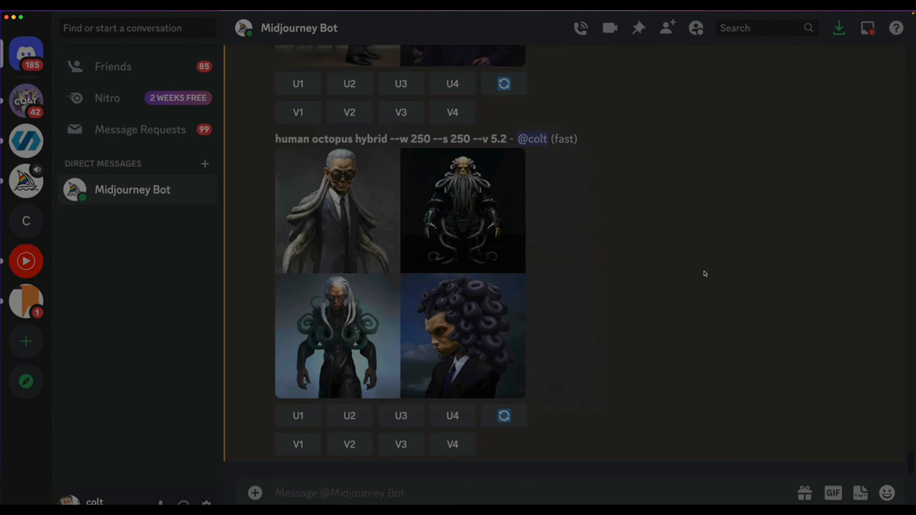
pyautogui.scroll(-4, 492, 248)
pyautogui.click(389, 155)
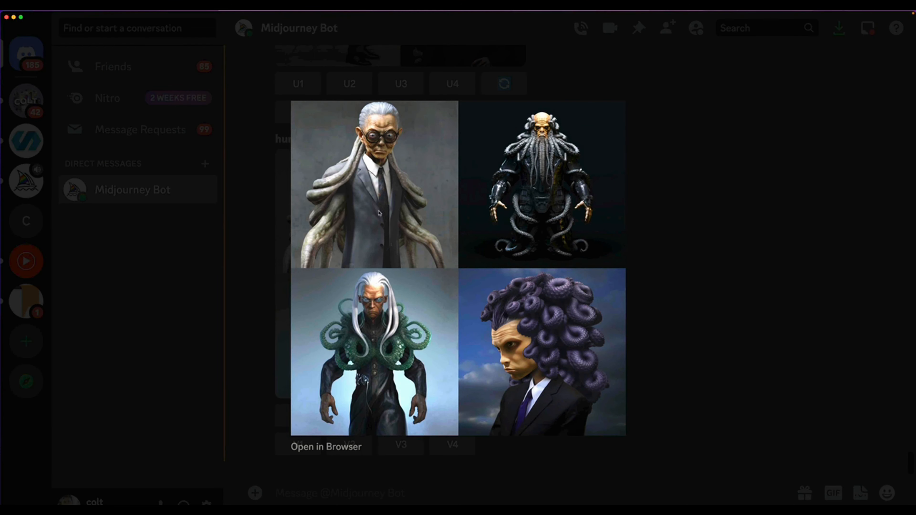
pyautogui.press('Escape')
pyautogui.scroll(-20, 493, 270)
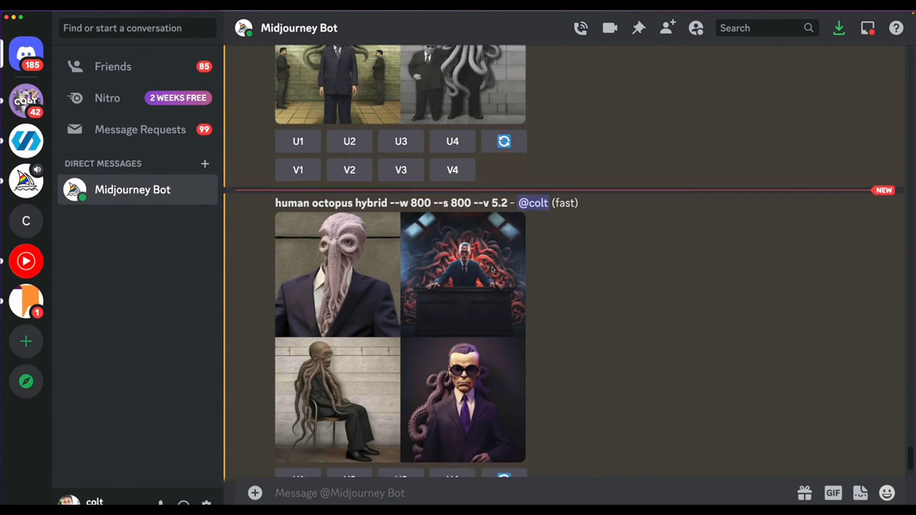
# Compare the enlarged grid generated with only --w 250 against the one generated with --w 250 --s 250.
pyautogui.scroll(10, 492, 270)
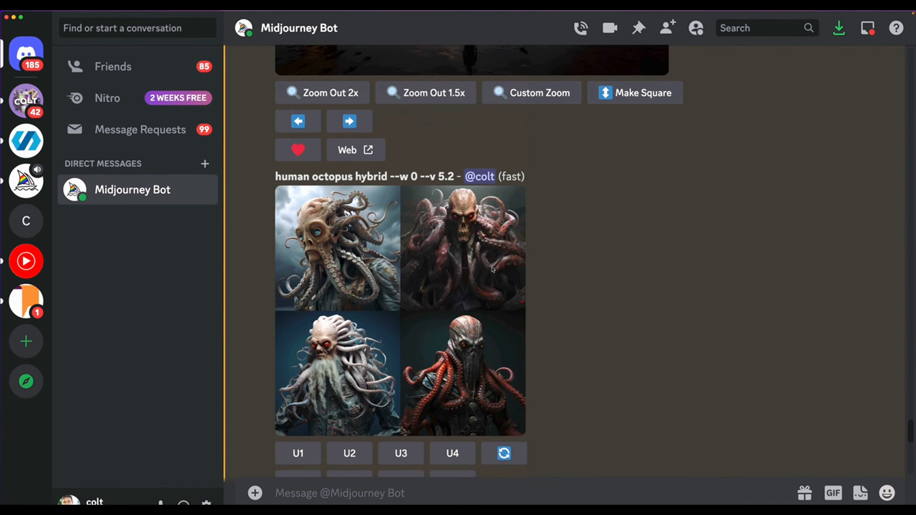
pyautogui.scroll(5, 493, 270)
pyautogui.scroll(-1, 493, 271)
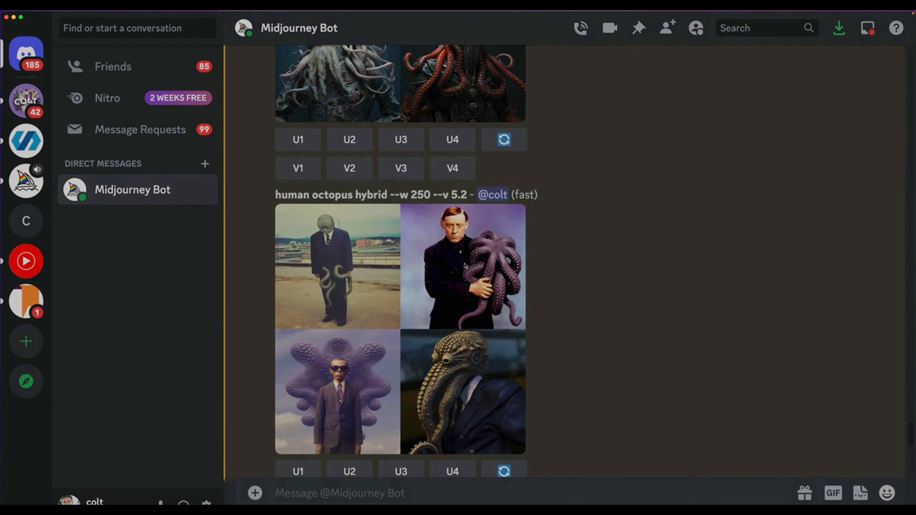
pyautogui.click(493, 270)
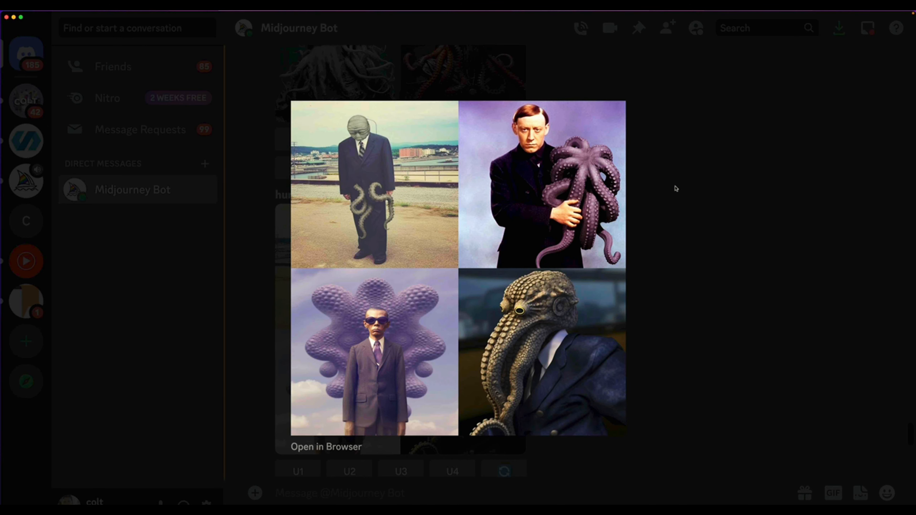
pyautogui.click(675, 188)
pyautogui.scroll(-15, 589, 225)
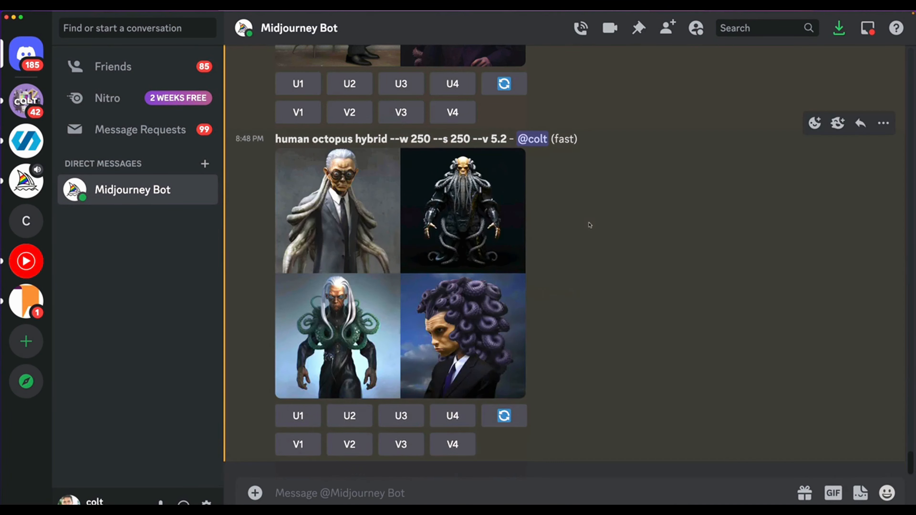
pyautogui.click(379, 229)
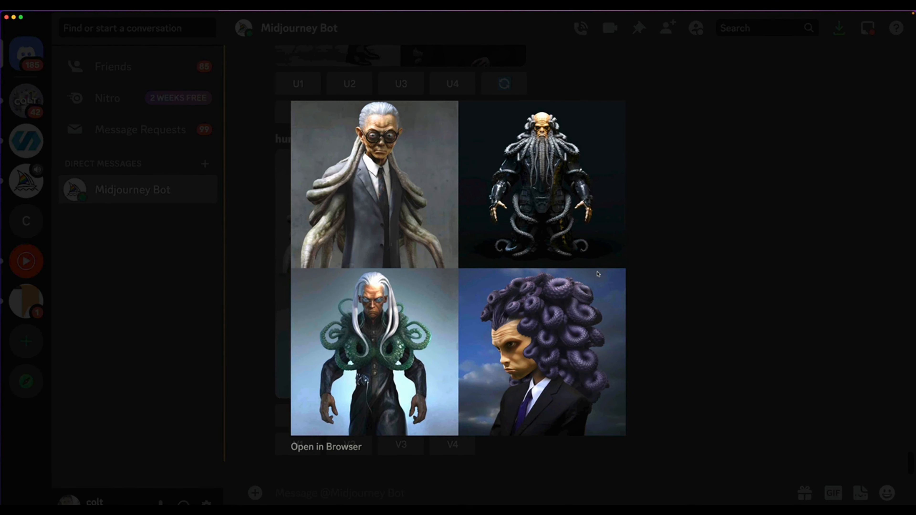
pyautogui.click(741, 312)
# Examine the enlarged human octopus hybrid grid generated with --w 800 --s 800.
pyautogui.scroll(10, 536, 273)
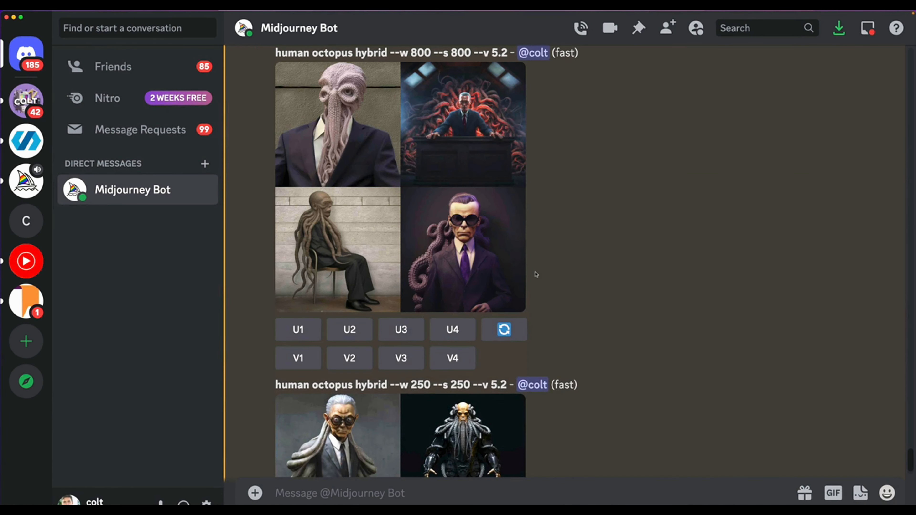
pyautogui.scroll(-2, 536, 274)
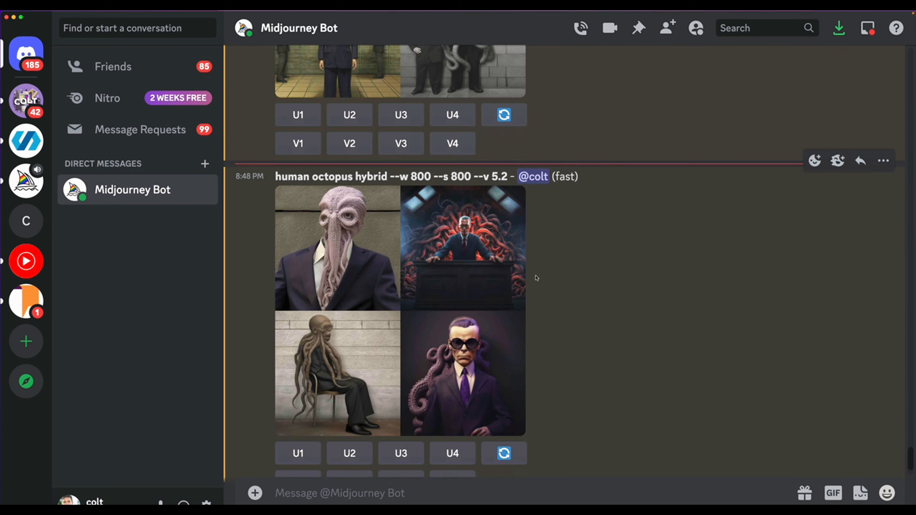
pyautogui.click(369, 280)
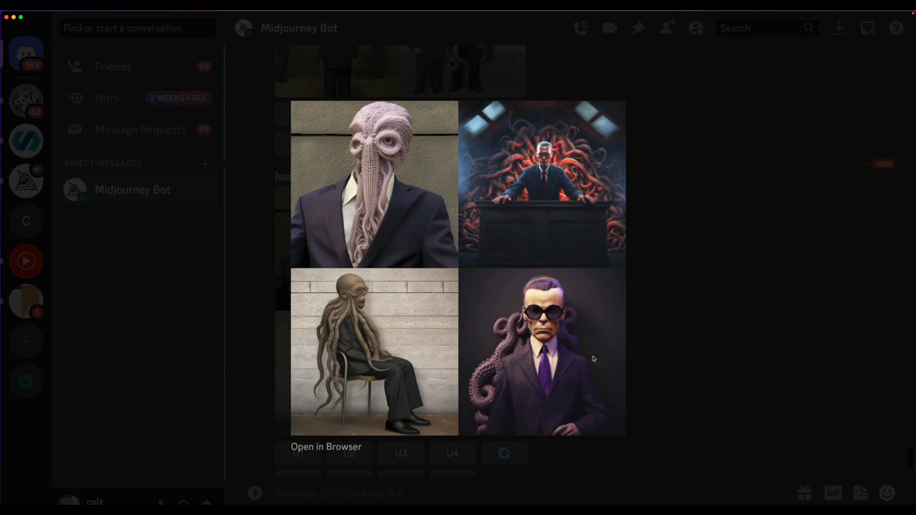
pyautogui.click(687, 359)
# Find the earlier human octopus hybrid grid generated with only --w 1000 and view it enlarged.
pyautogui.scroll(5, 546, 245)
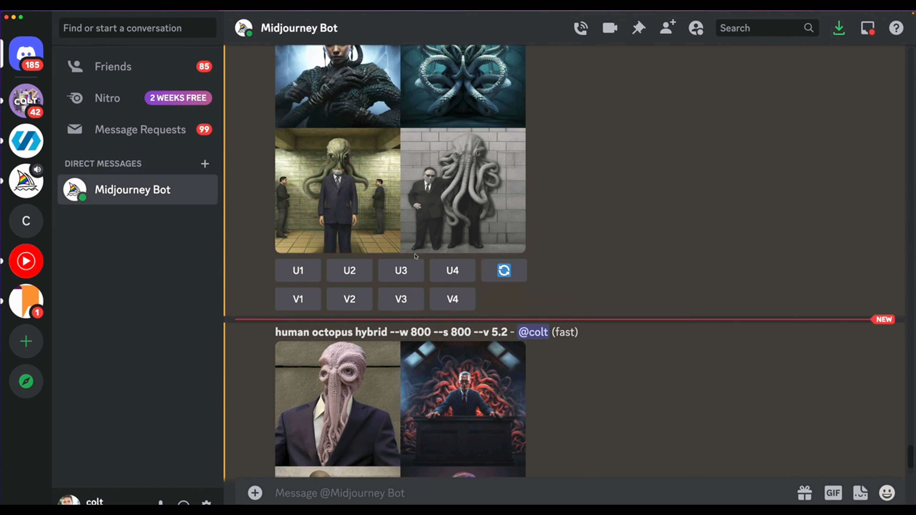
pyautogui.scroll(15, 545, 246)
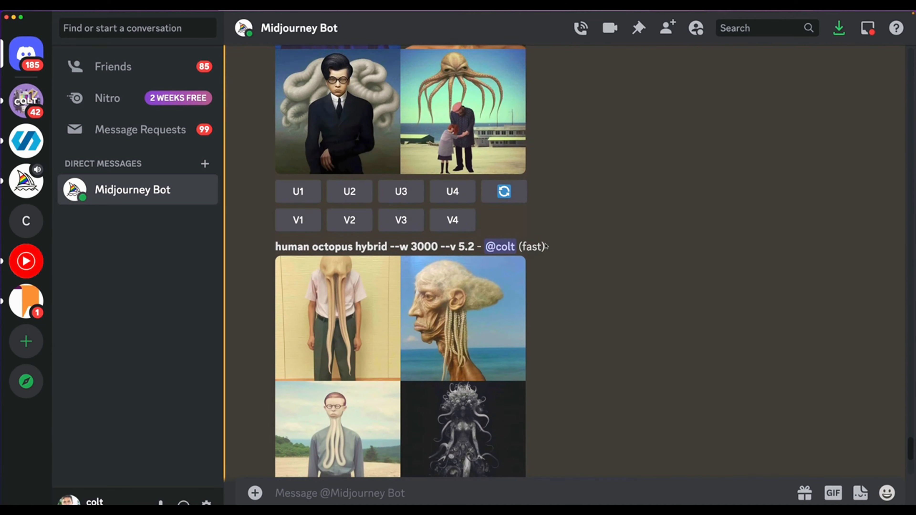
pyautogui.scroll(6, 546, 245)
pyautogui.scroll(-4, 546, 245)
pyautogui.scroll(4, 546, 246)
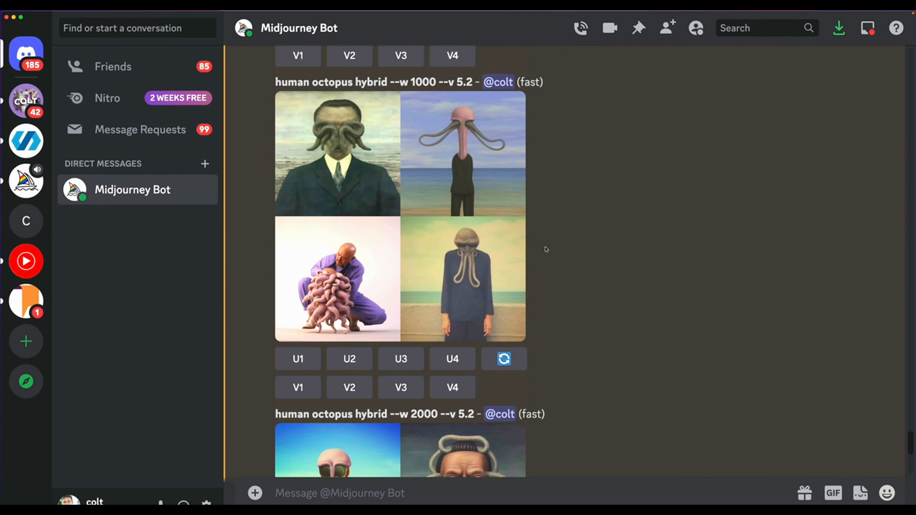
pyautogui.click(423, 213)
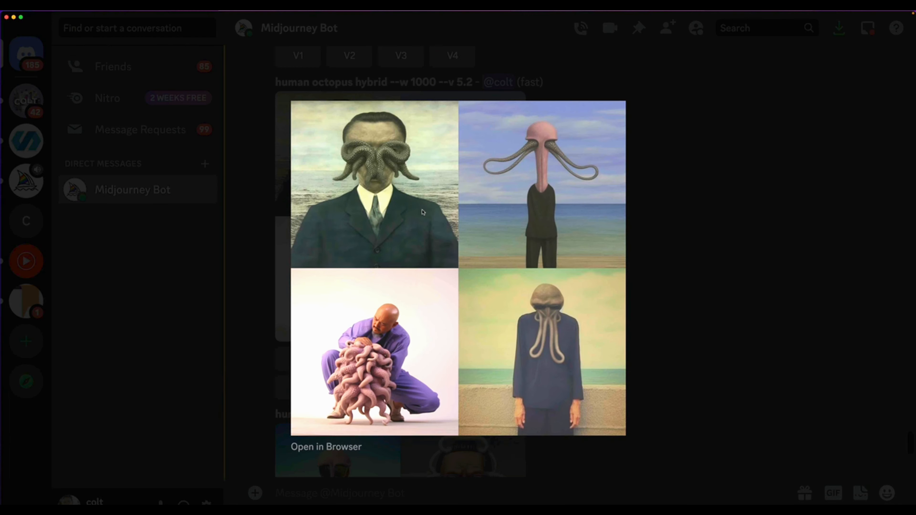
# Find the human octopus hybrid grid generated with only --w 500 and view it enlarged.
pyautogui.click(641, 237)
pyautogui.scroll(8, 562, 240)
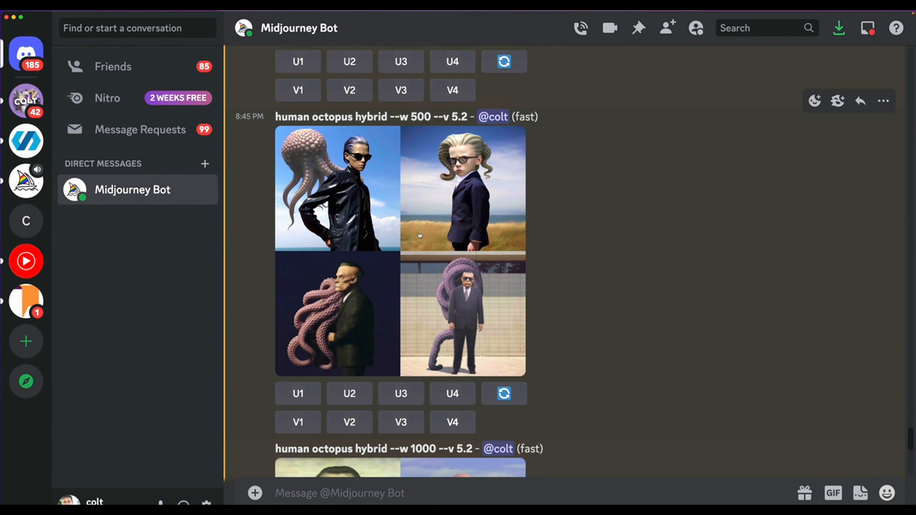
pyautogui.click(410, 233)
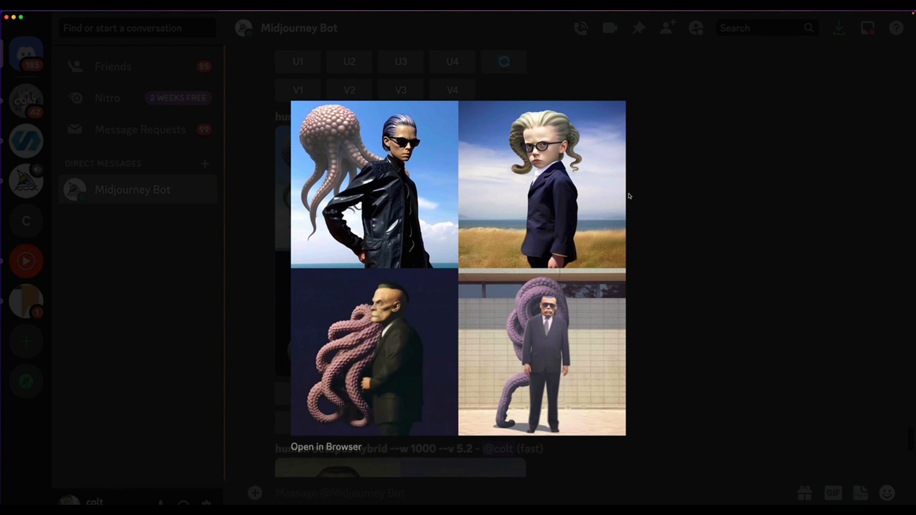
pyautogui.click(566, 334)
# Find the human octopus hybrid grid generated with --w 1000 --s 1000 and view it enlarged.
pyautogui.scroll(-15, 566, 334)
pyautogui.scroll(-20, 566, 335)
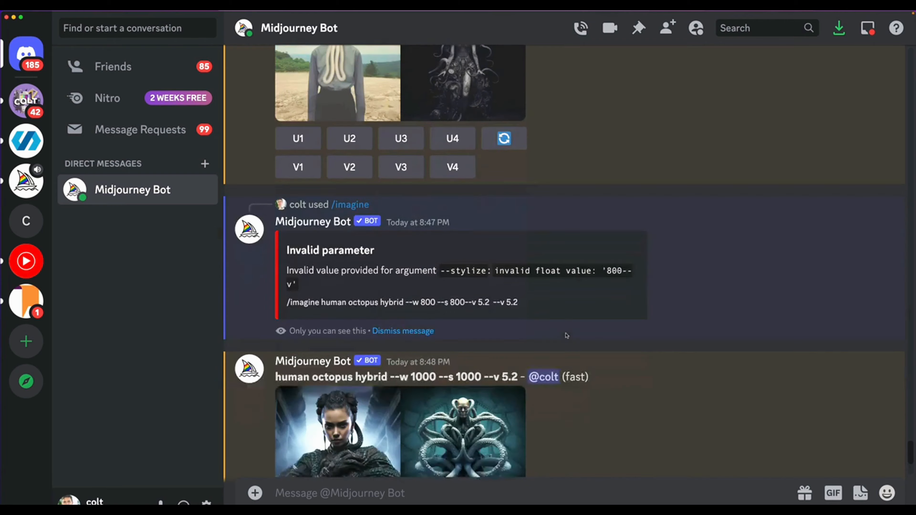
pyautogui.scroll(-1, 566, 333)
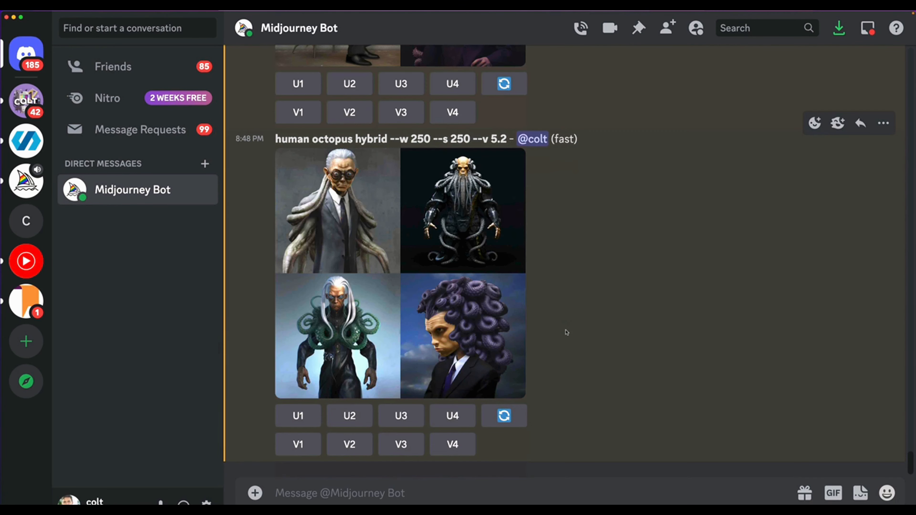
pyautogui.scroll(10, 566, 332)
pyautogui.scroll(8, 566, 332)
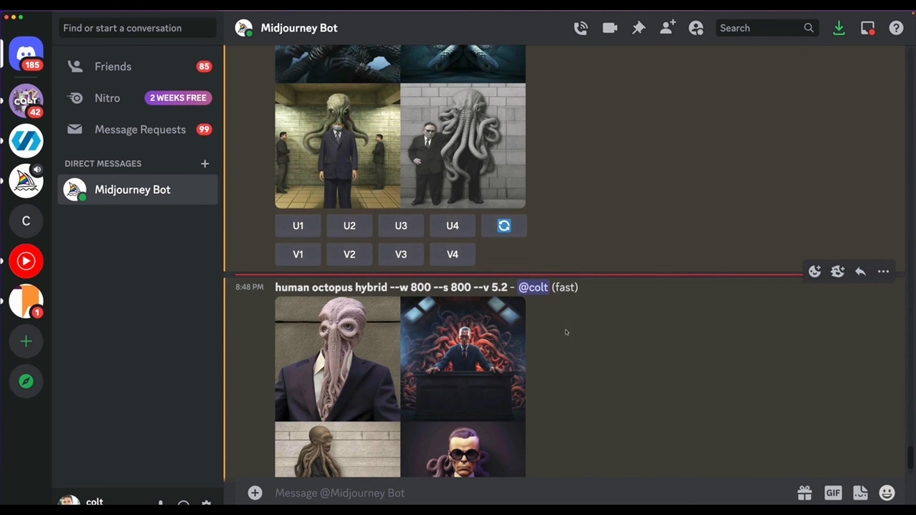
pyautogui.click(431, 214)
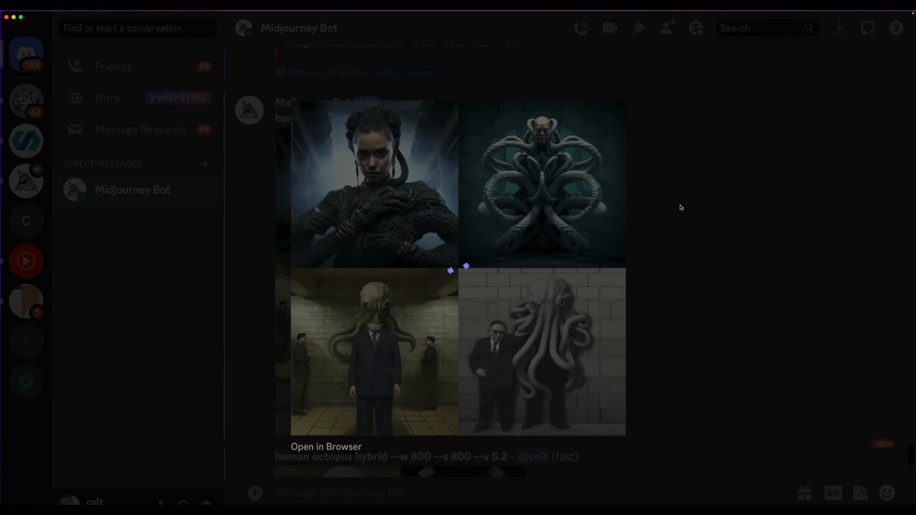
pyautogui.click(727, 313)
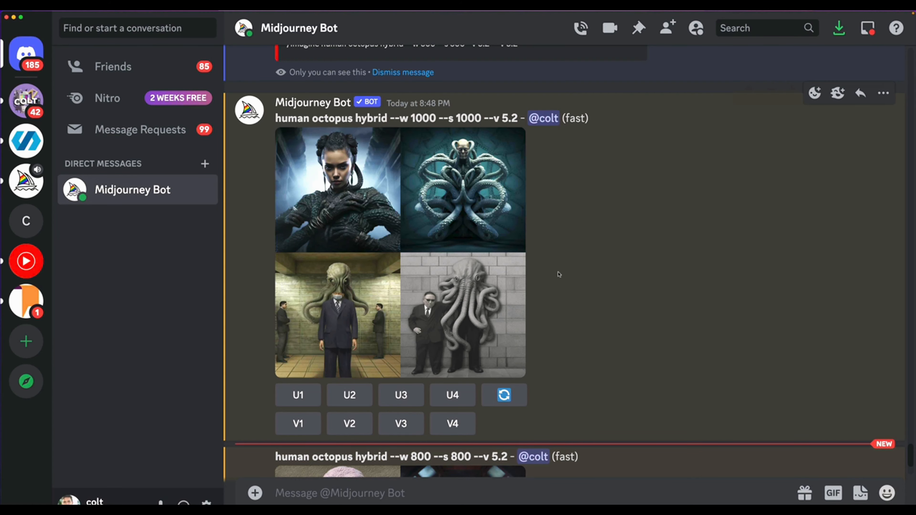
# Enlarge the human octopus hybrid grid generated with only --w 3000 and compare it with the lower --w grids before it.
pyautogui.scroll(15, 559, 275)
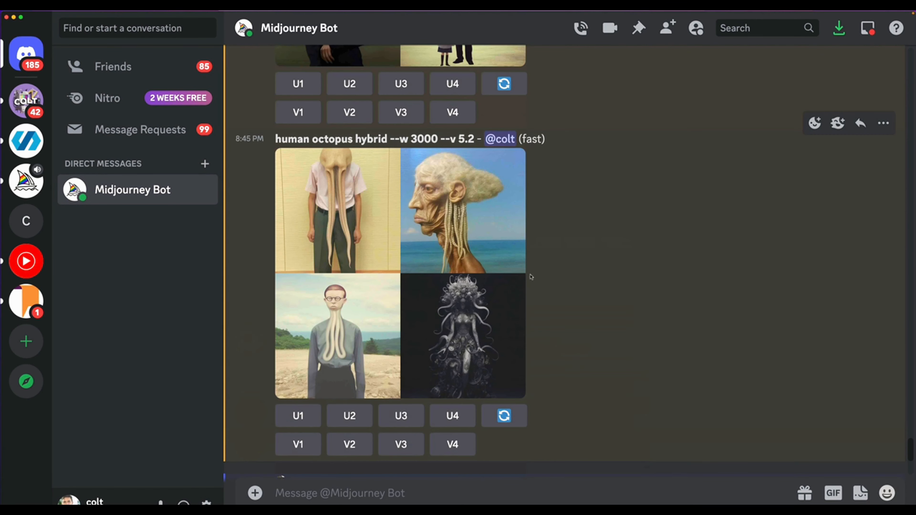
pyautogui.click(426, 270)
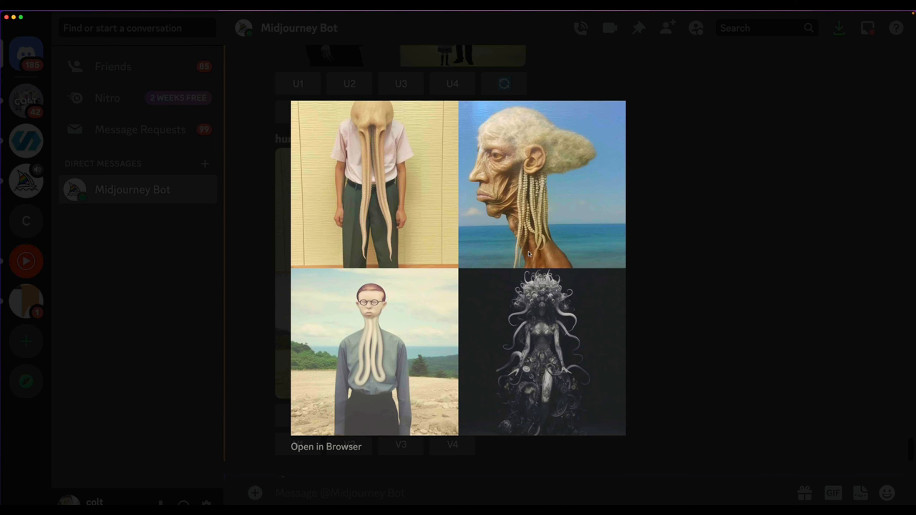
pyautogui.click(685, 226)
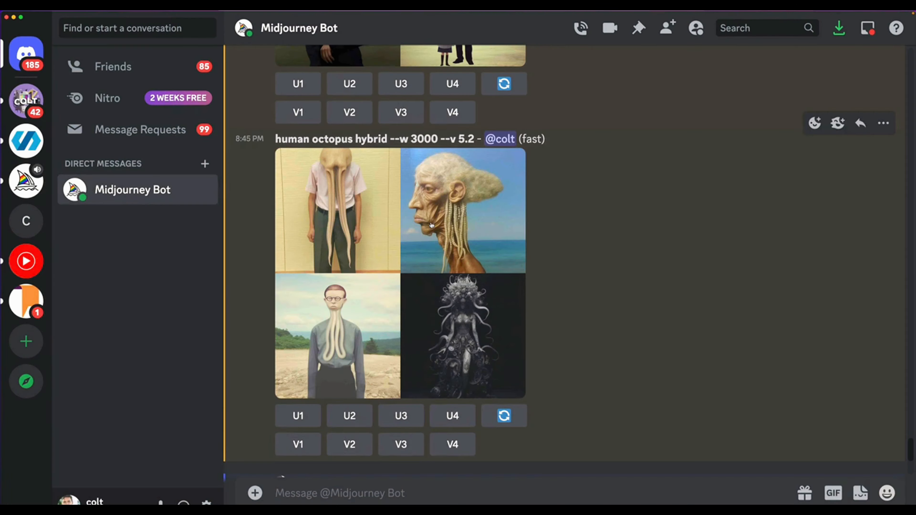
pyautogui.scroll(2, 432, 230)
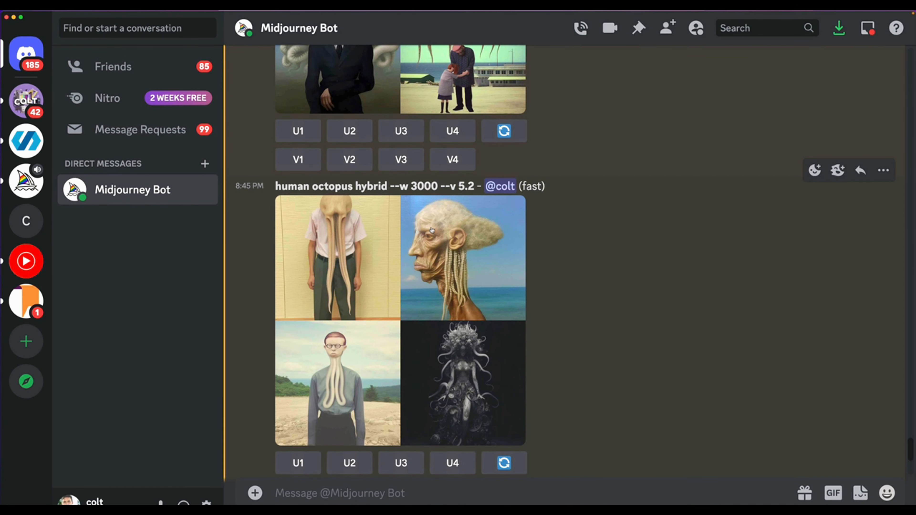
pyautogui.click(356, 244)
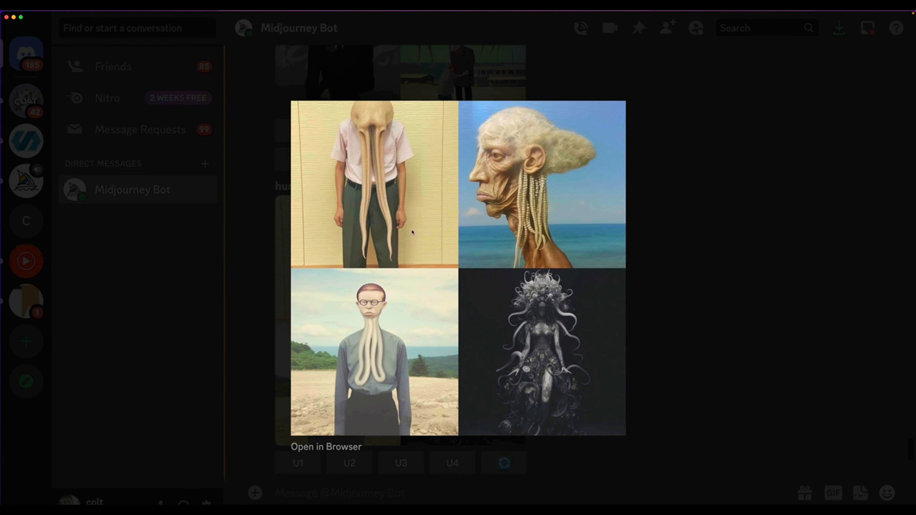
pyautogui.click(682, 347)
pyautogui.scroll(3, 555, 287)
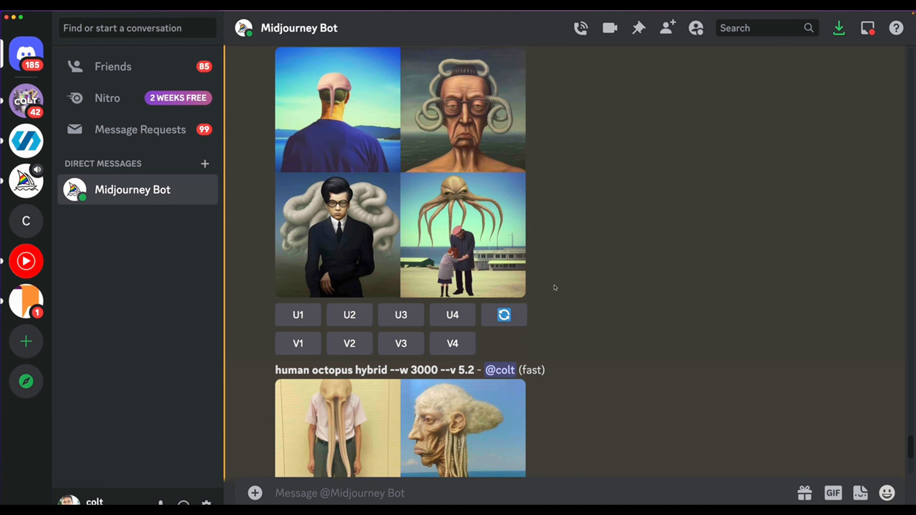
pyautogui.scroll(10, 555, 288)
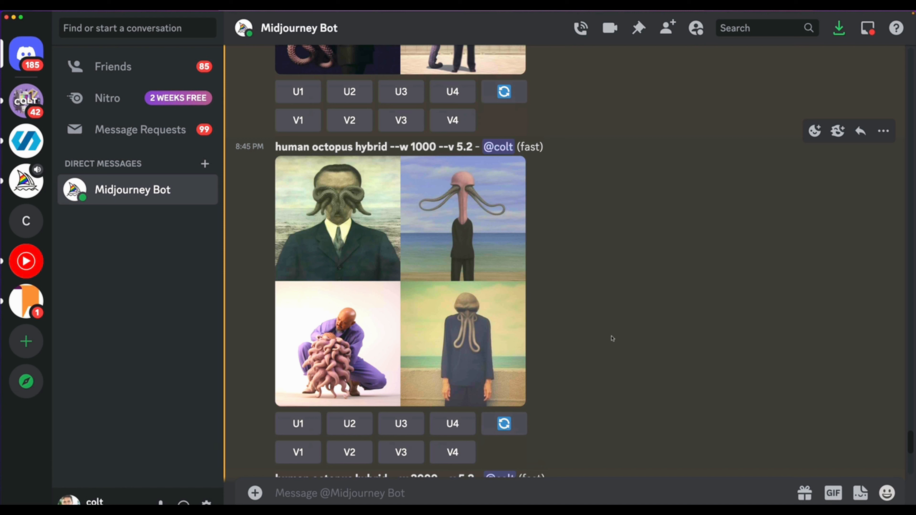
pyautogui.scroll(10, 623, 278)
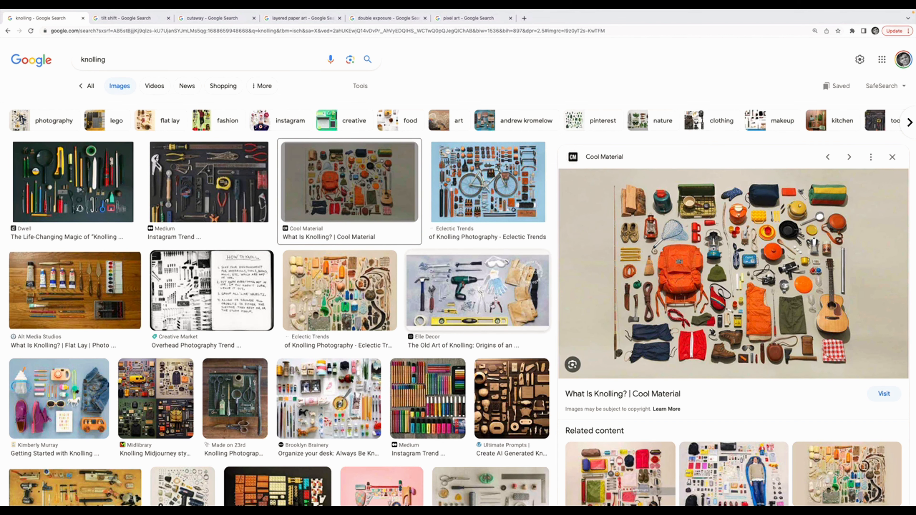
# Switch to the browser's Google Images results for knolling and preview the Midlibrary example of the Knolling Midjourney style.
pyautogui.scroll(-3, 503, 319)
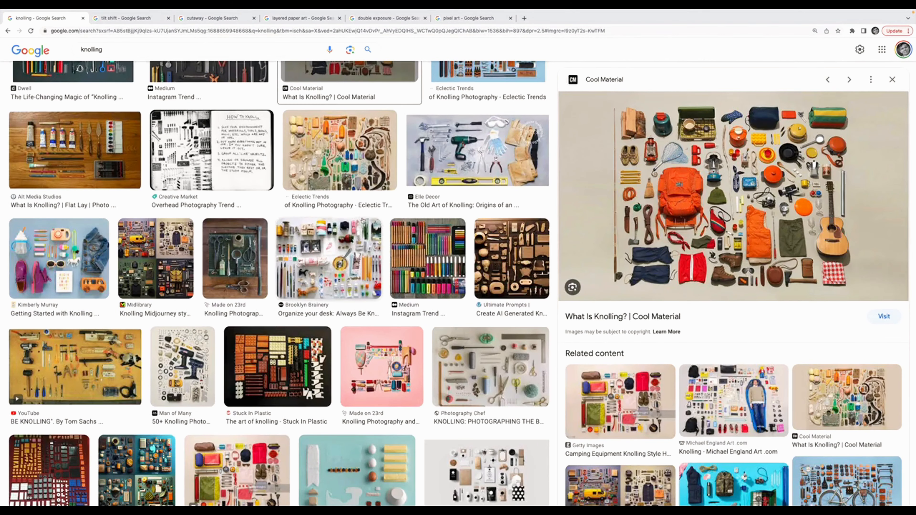
pyautogui.scroll(2, 358, 221)
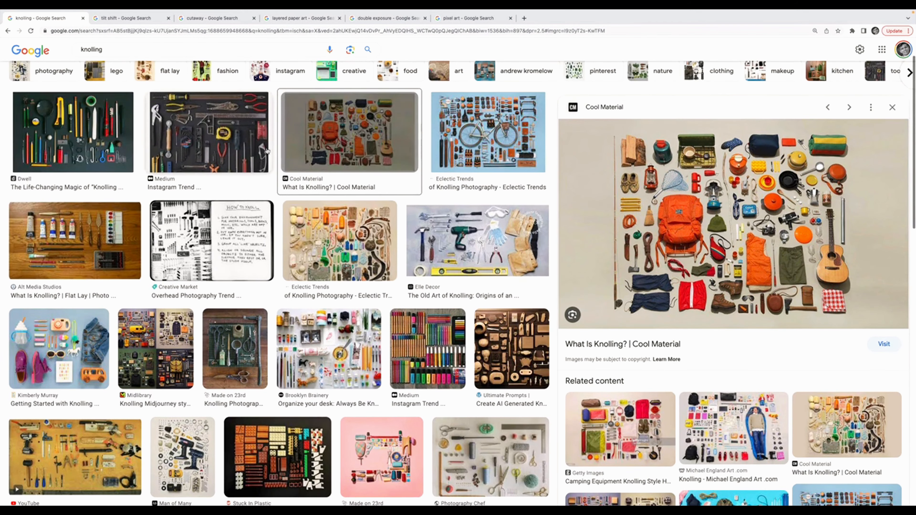
pyautogui.click(173, 324)
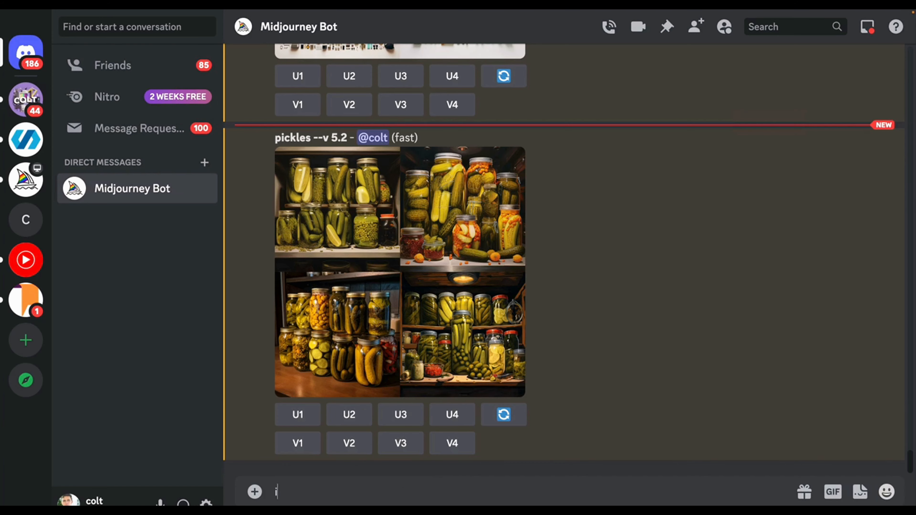
# Switch to Discord and submit an /imagine command to Midjourney Bot with the prompt "computer parts, knolling".
pyautogui.write('/imagine')
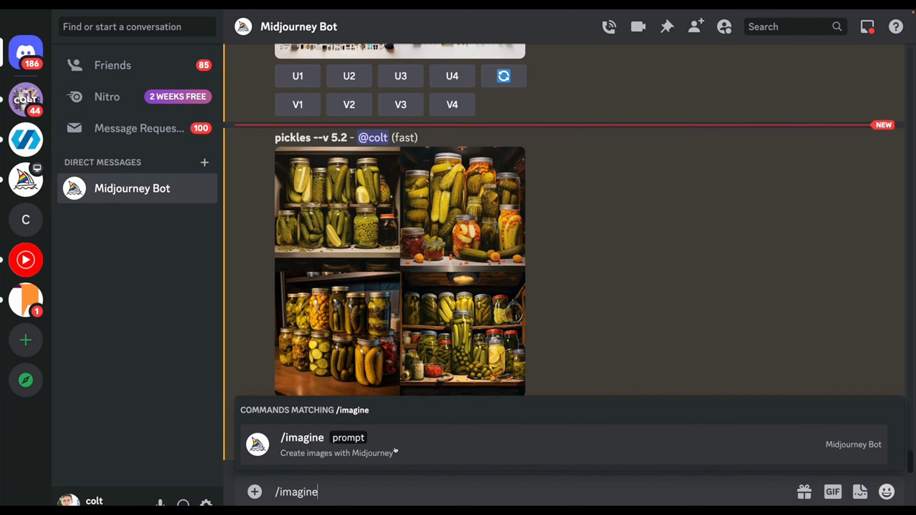
pyautogui.click(396, 451)
pyautogui.write('comput')
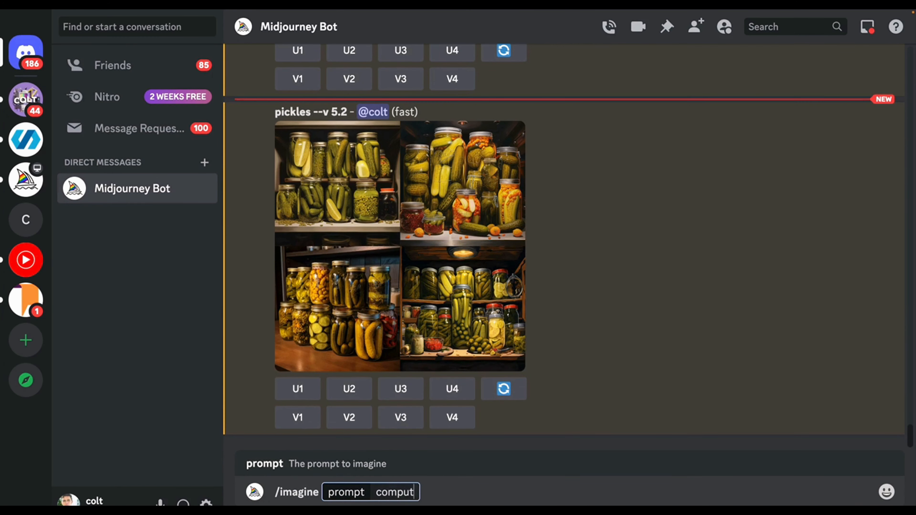
pyautogui.write('er parts, knolling')
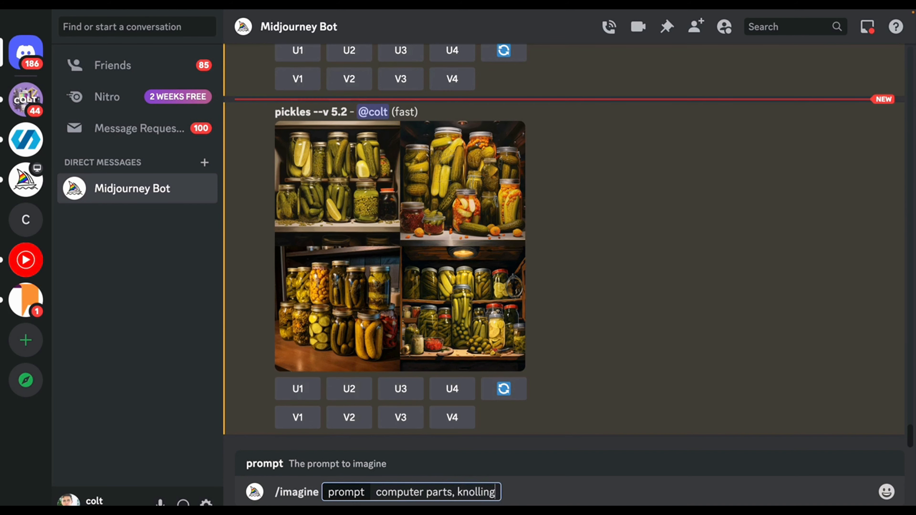
pyautogui.press('Return')
# Submit another /imagine command with the prompt "butterflies and insects, knolling".
pyautogui.write('/imagine')
pyautogui.press('Tab')
pyautogui.write('cutt')
pyautogui.press('BackSpace')
pyautogui.press('BackSpace')
pyautogui.press('BackSpace')
pyautogui.press('BackSpace')
pyautogui.write('butt')
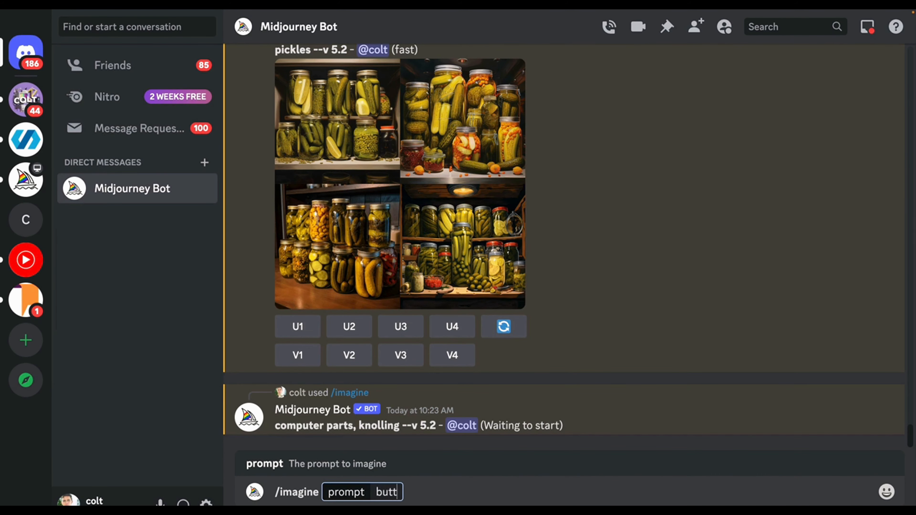
pyautogui.write('erflies and insects, knoll')
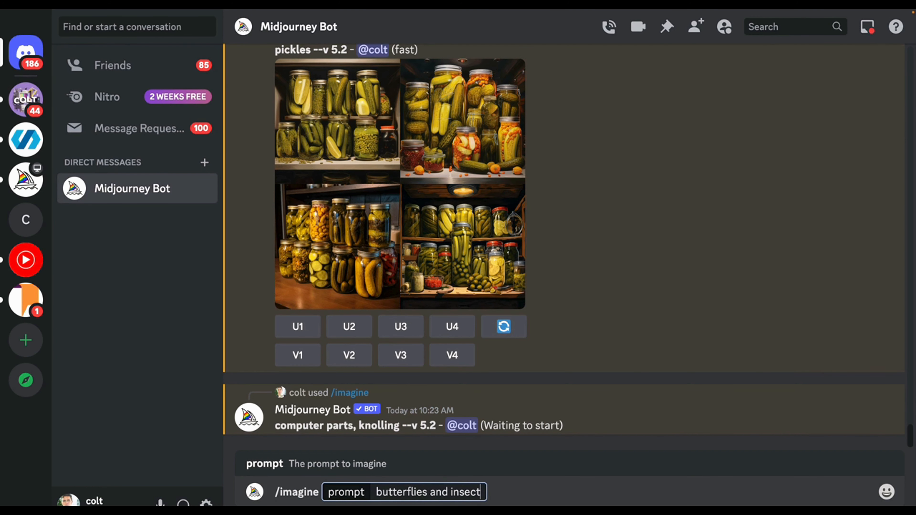
pyautogui.write('ing')
pyautogui.press('Return')
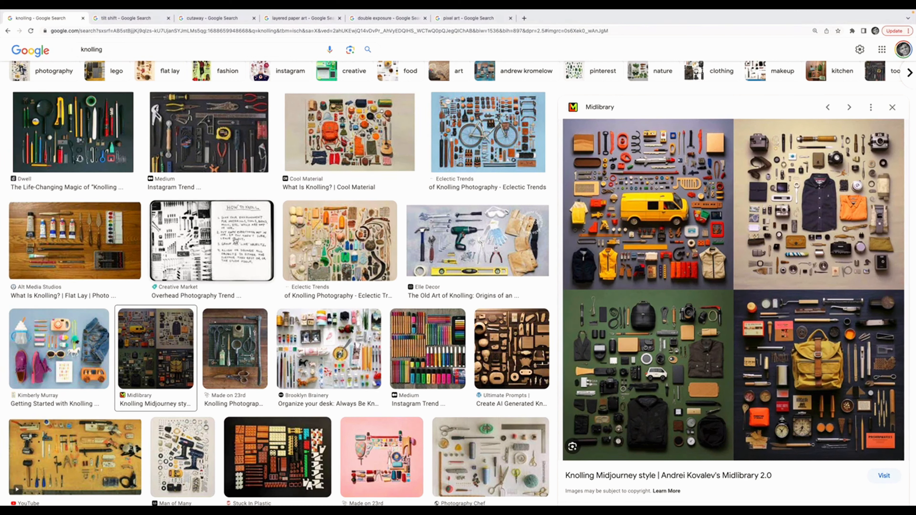
# Switch to the browser's tilt shift image results and preview several example photos, starting with StudioBinder's street scene with a red bus.
pyautogui.click(140, 22)
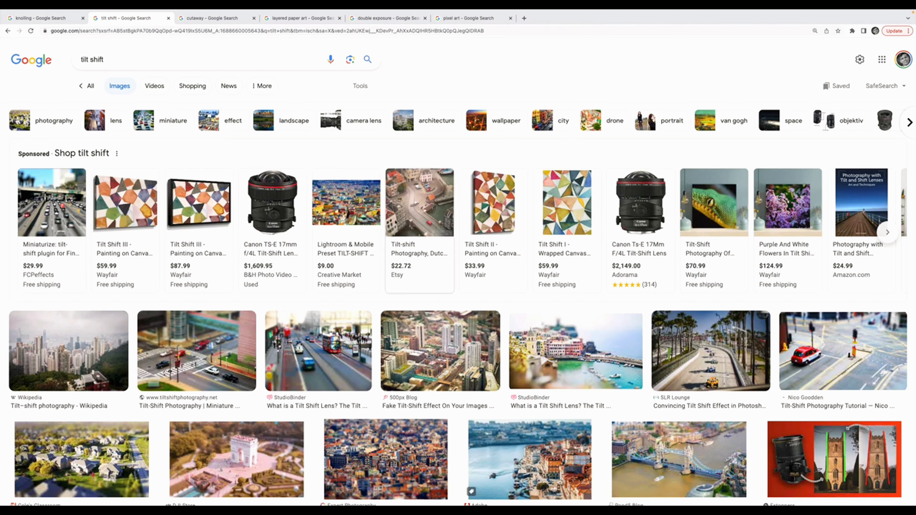
pyautogui.scroll(-3, 435, 259)
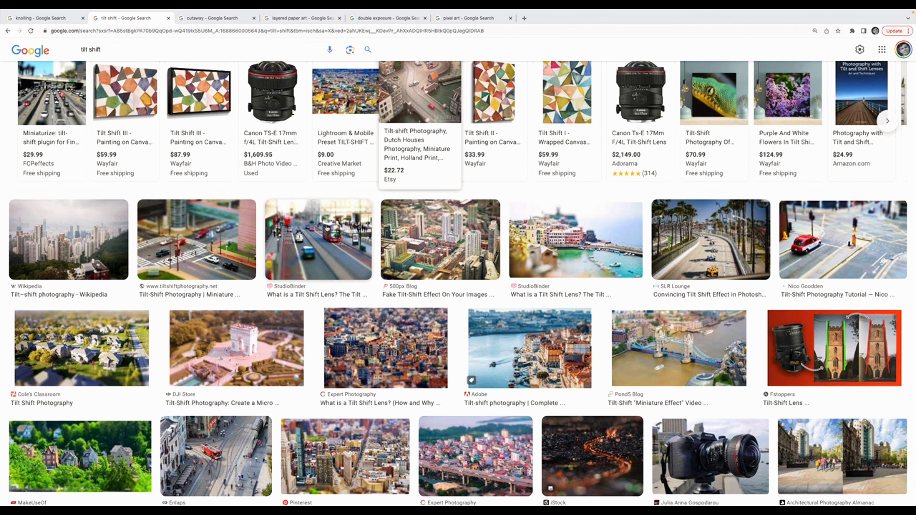
pyautogui.click(337, 244)
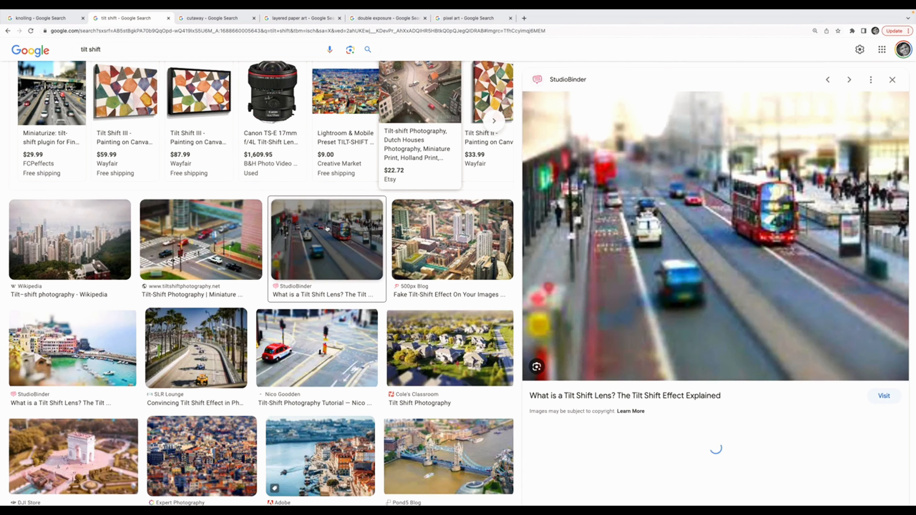
pyautogui.press('Right')
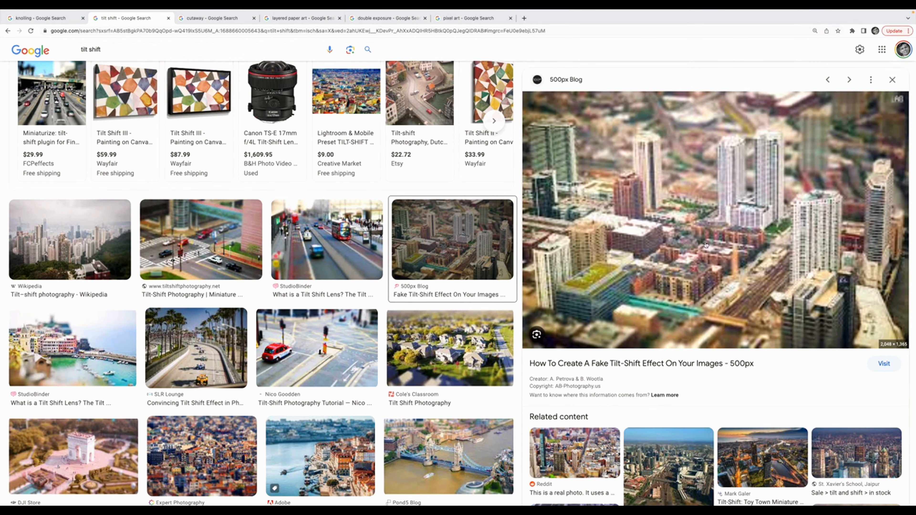
pyautogui.press('Right')
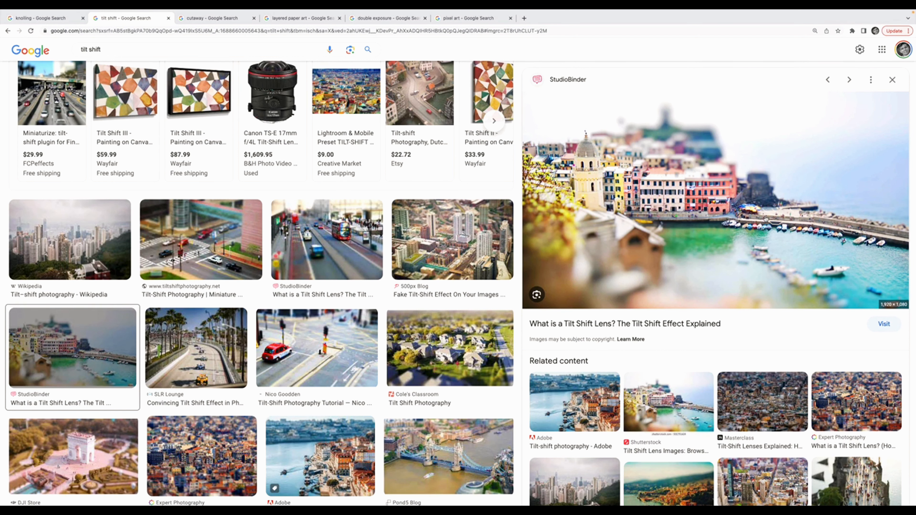
pyautogui.press('Right')
pyautogui.press('Right')
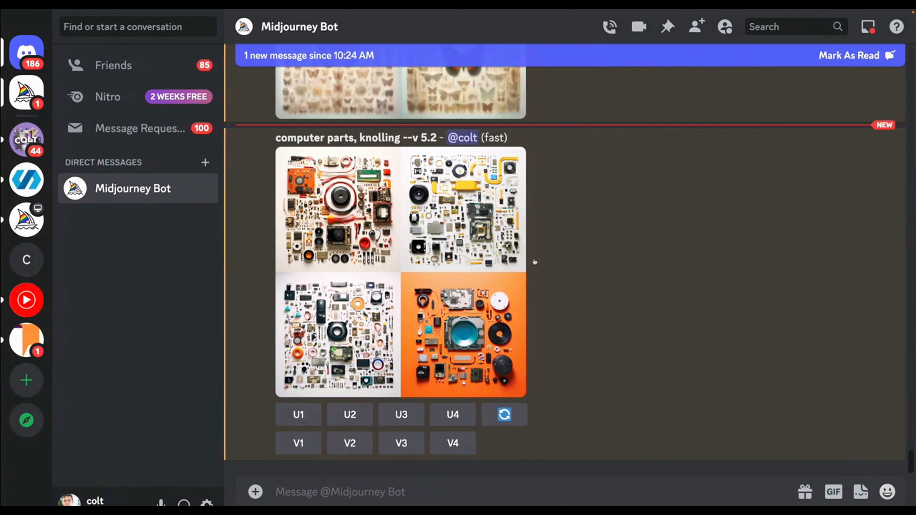
# Return to Discord and examine the enlarged grid generated for "computer parts, knolling".
pyautogui.click(512, 251)
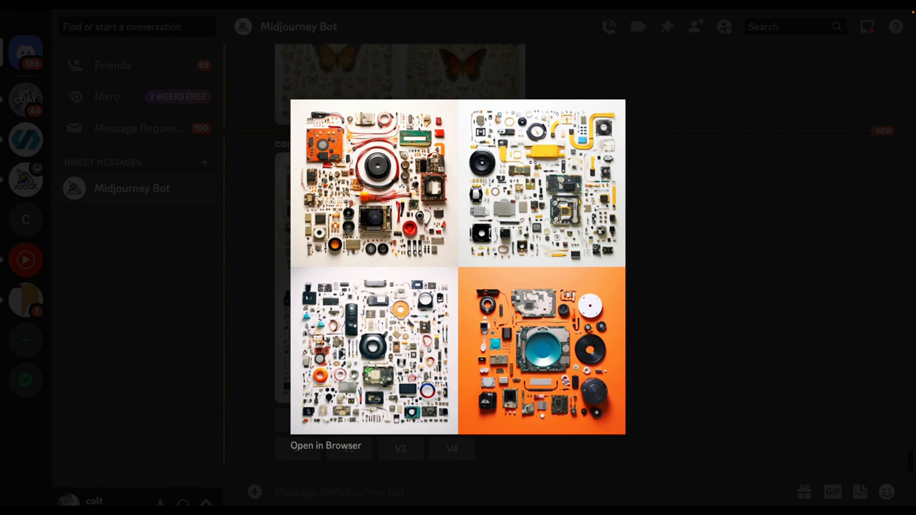
pyautogui.click(646, 321)
pyautogui.scroll(5, 483, 188)
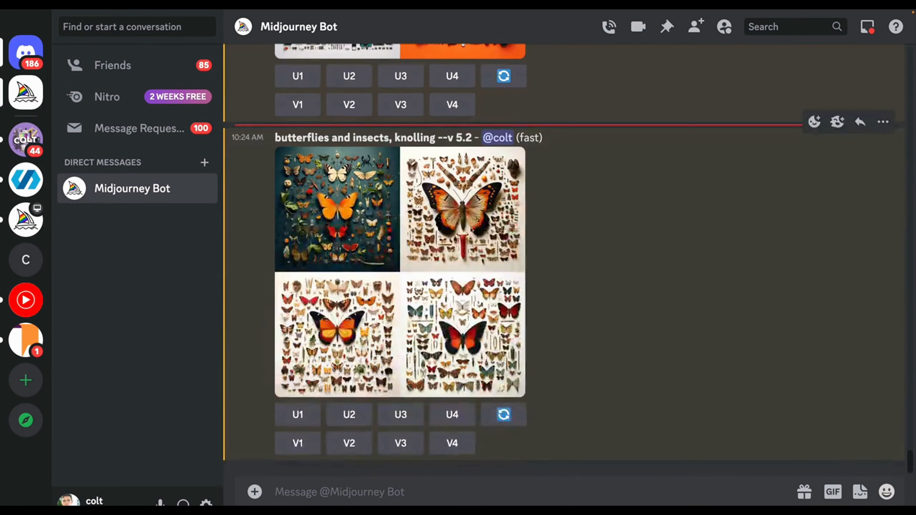
# Examine the enlarged "butterflies and insects, knolling" grid, then go back to the computer parts grid for comparison.
pyautogui.click(478, 224)
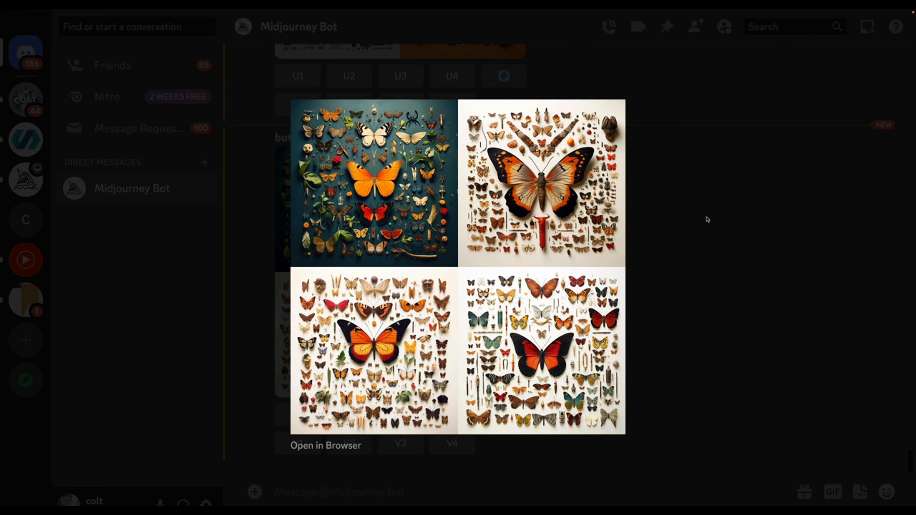
pyautogui.click(684, 189)
pyautogui.scroll(5, 598, 184)
pyautogui.scroll(4, 447, 241)
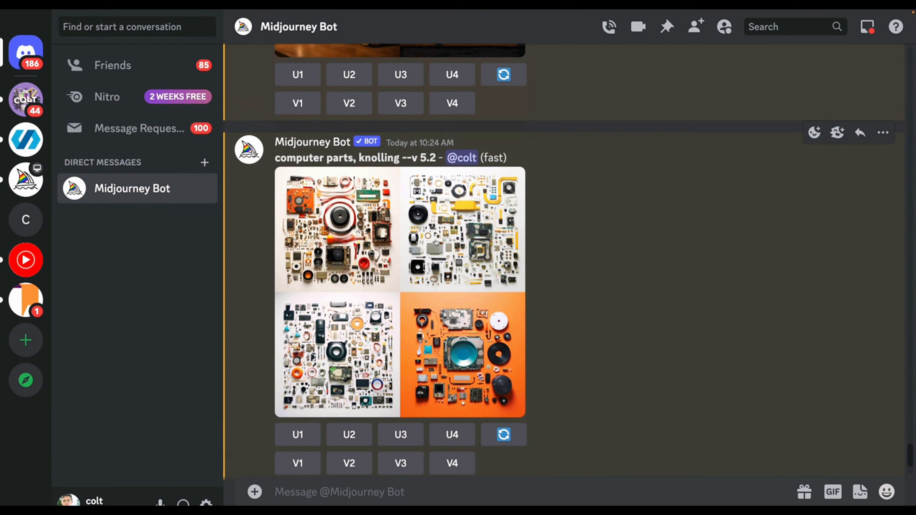
pyautogui.scroll(-1, 447, 241)
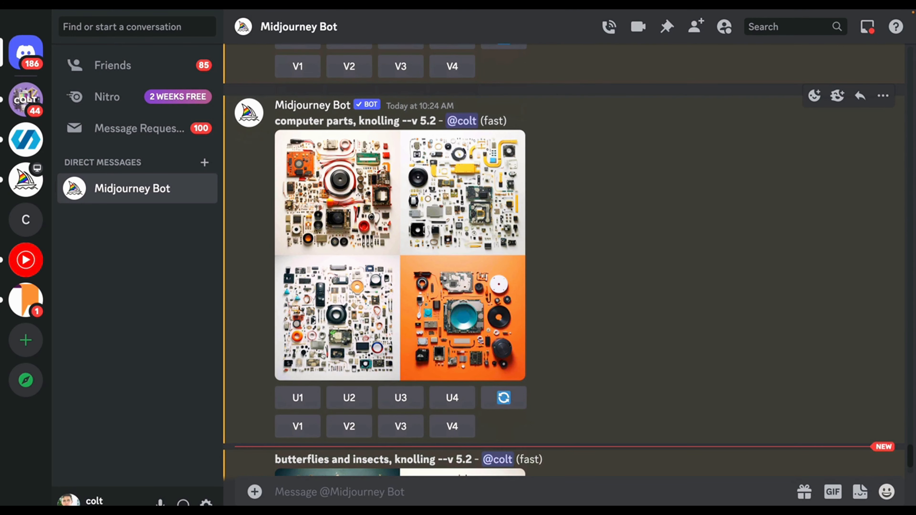
# Upscale the first image of the "computer parts, knolling" grid and open its custom zoom settings.
pyautogui.click(299, 396)
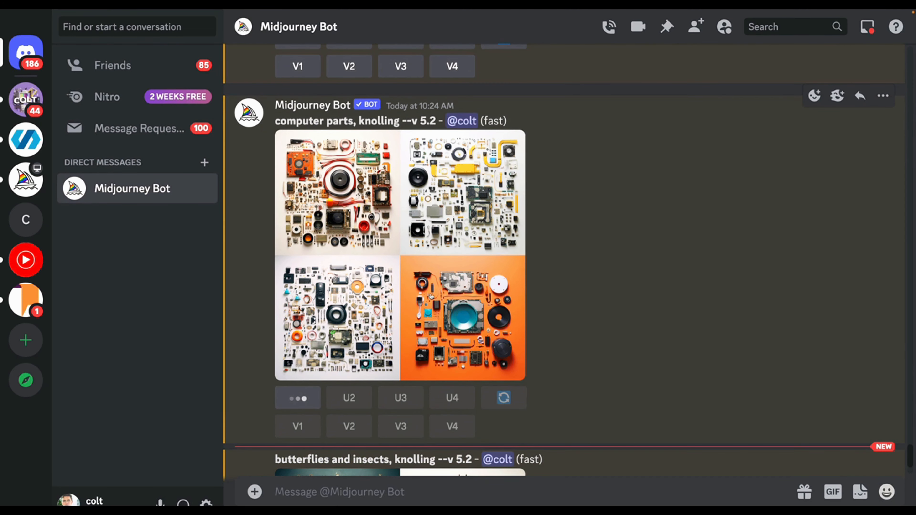
pyautogui.scroll(-10, 430, 296)
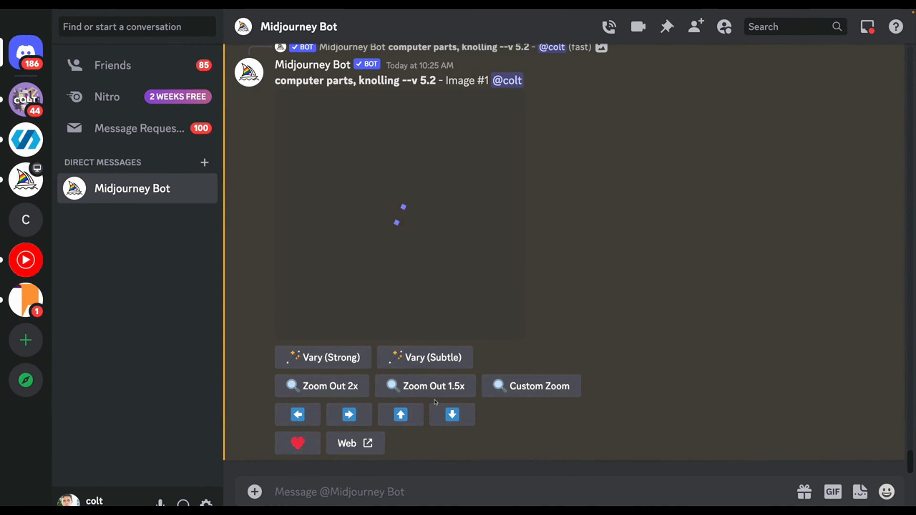
pyautogui.click(508, 387)
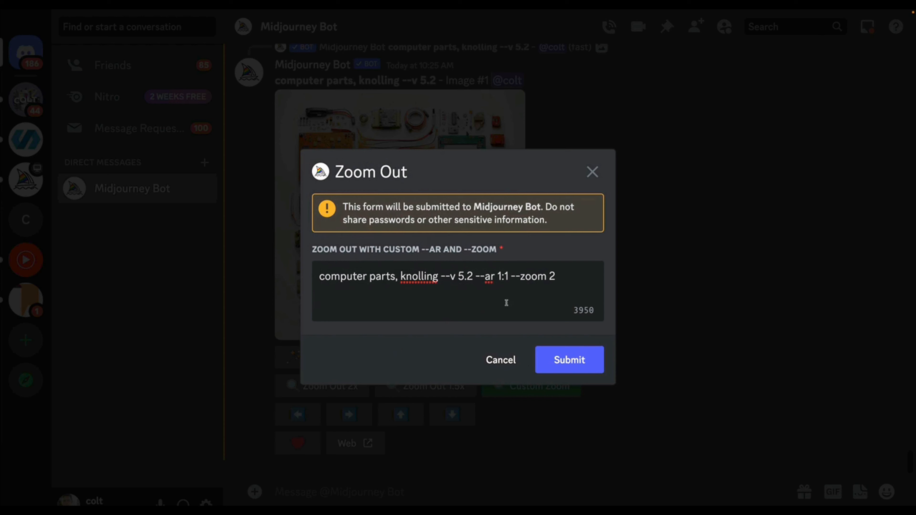
# Try to submit a custom zoom of the upscaled computer parts image with aspect ratio 16:9 and zoom 1.5.
pyautogui.click(484, 278)
pyautogui.click(510, 278)
pyautogui.press('BackSpace')
pyautogui.press('BackSpace')
pyautogui.press('BackSpace')
pyautogui.write('6:9')
pyautogui.click(560, 298)
pyautogui.press('BackSpace')
pyautogui.write('1.5')
pyautogui.click(565, 358)
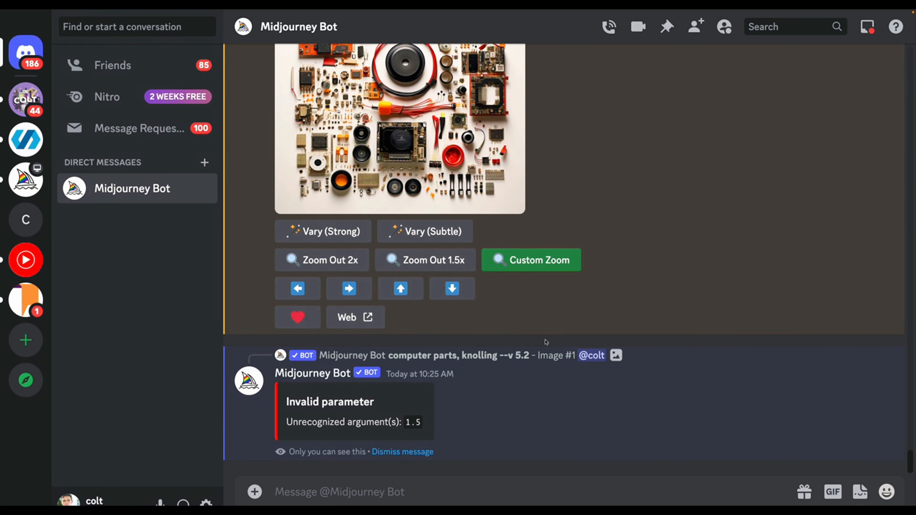
# Submit a custom zoom of the upscaled computer parts image with --zoom 1.5, and review the rejected argument against the new request.
pyautogui.click(525, 263)
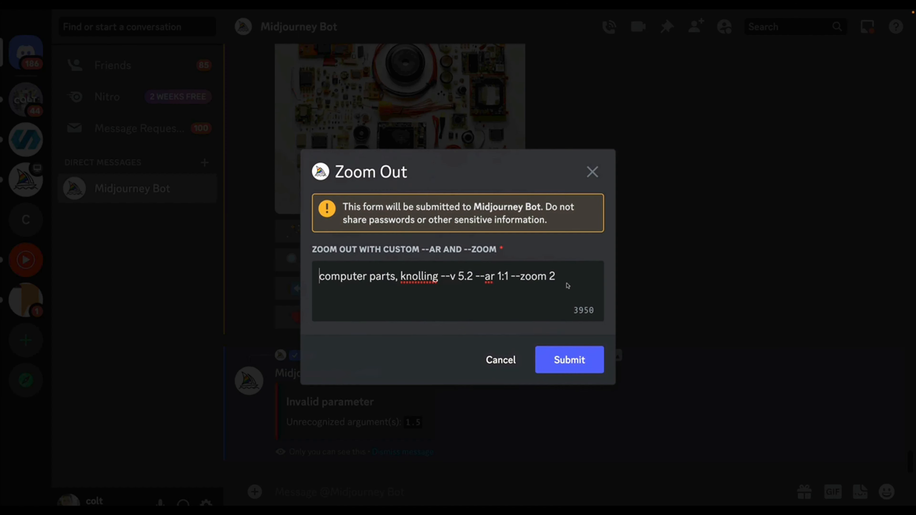
pyautogui.press('Delete')
pyautogui.write('1.4')
pyautogui.press('BackSpace')
pyautogui.write('5')
pyautogui.click(570, 357)
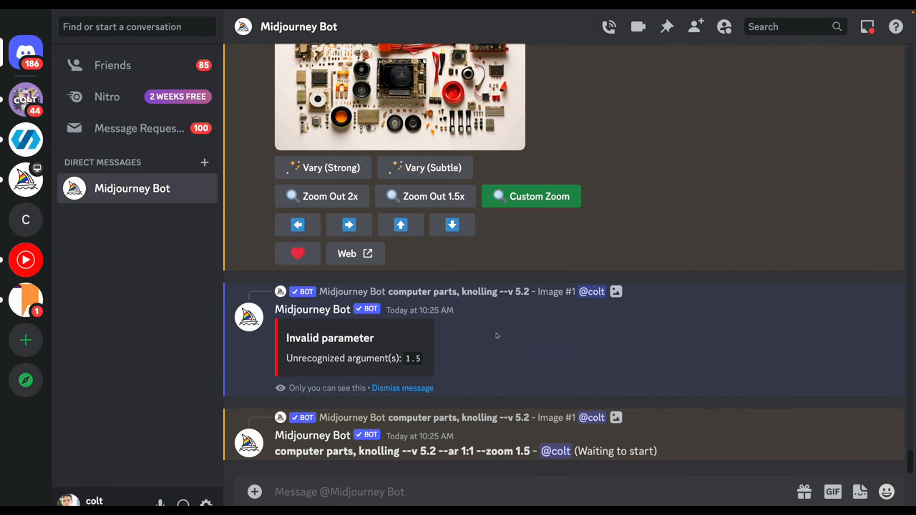
pyautogui.moveTo(422, 360); pyautogui.dragTo(405, 359)
pyautogui.moveTo(513, 452); pyautogui.dragTo(524, 452)
pyautogui.click(660, 357)
# Submit an /imagine command with the prompt "music festival, tilt-shift photography".
pyautogui.click(586, 495)
pyautogui.write('/ima')
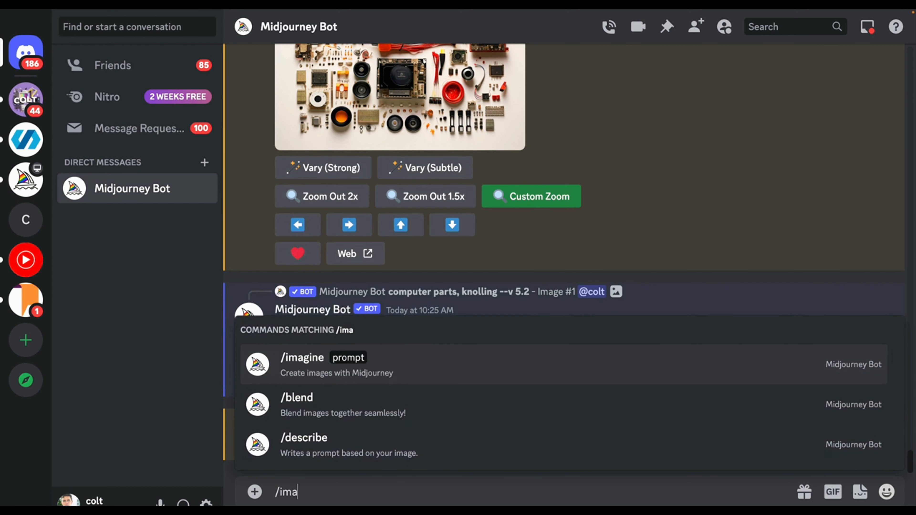
pyautogui.write('gine')
pyautogui.press('Tab')
pyautogui.write('music')
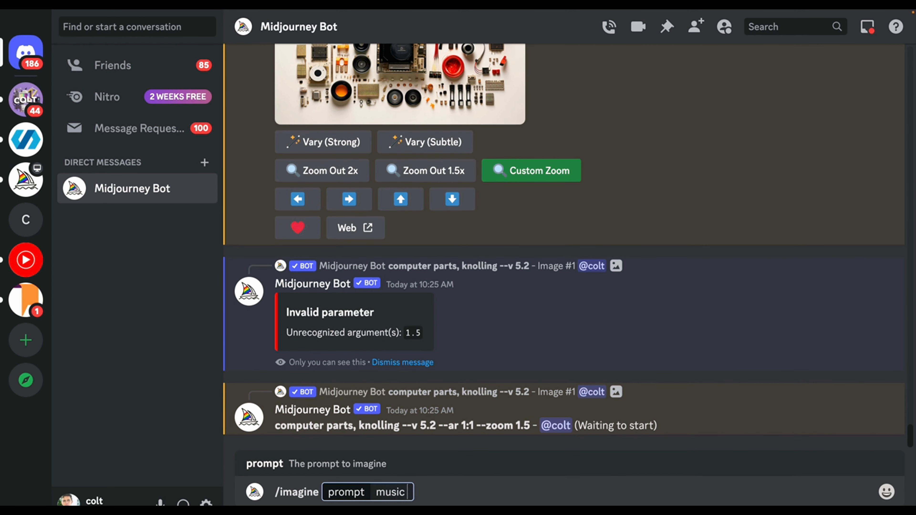
pyautogui.write(' festival, tilt-shift photography')
pyautogui.press('Return')
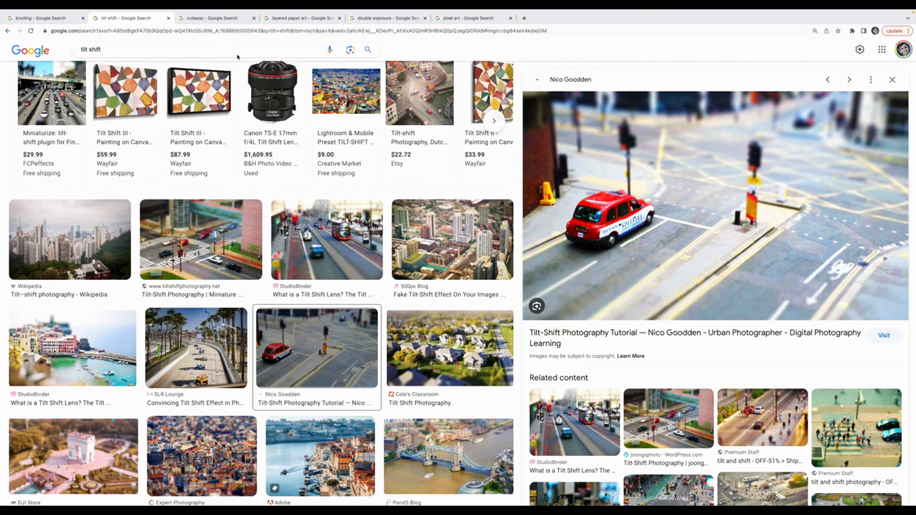
# Switch to the browser's cutaway image results and preview the VIZ Graphics house, Boeing F/A-18F Super Hornet and hotel cutaway examples.
pyautogui.click(227, 19)
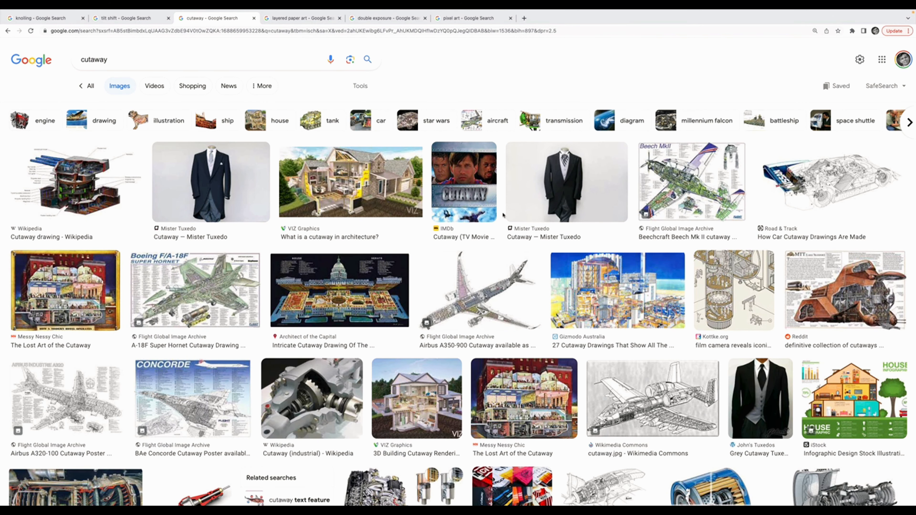
pyautogui.click(357, 181)
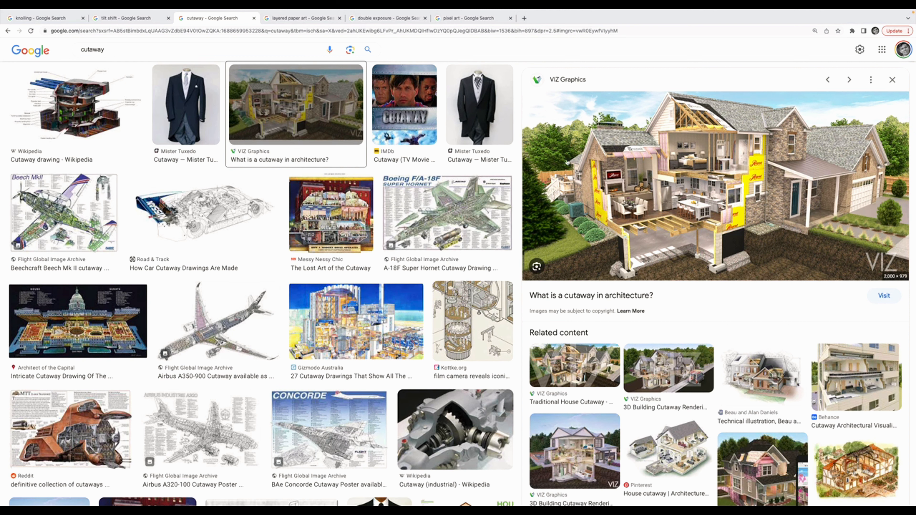
pyautogui.click(447, 213)
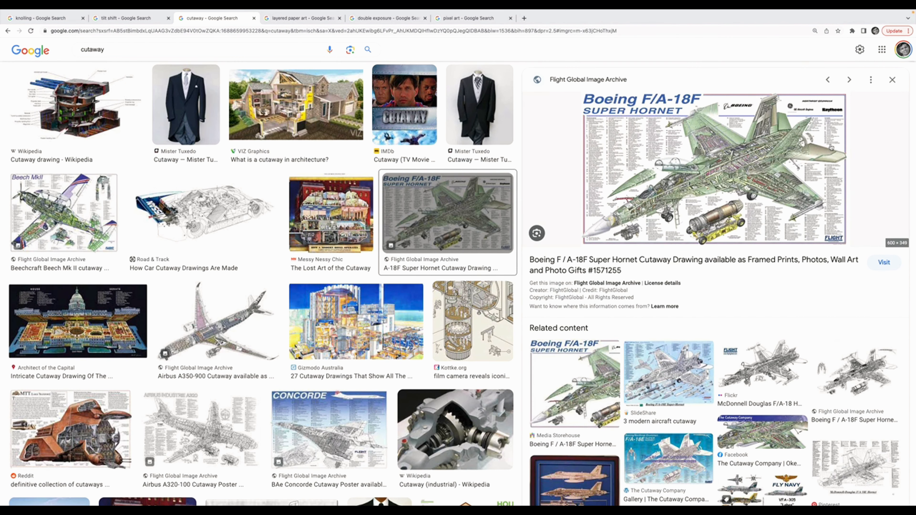
pyautogui.click(338, 219)
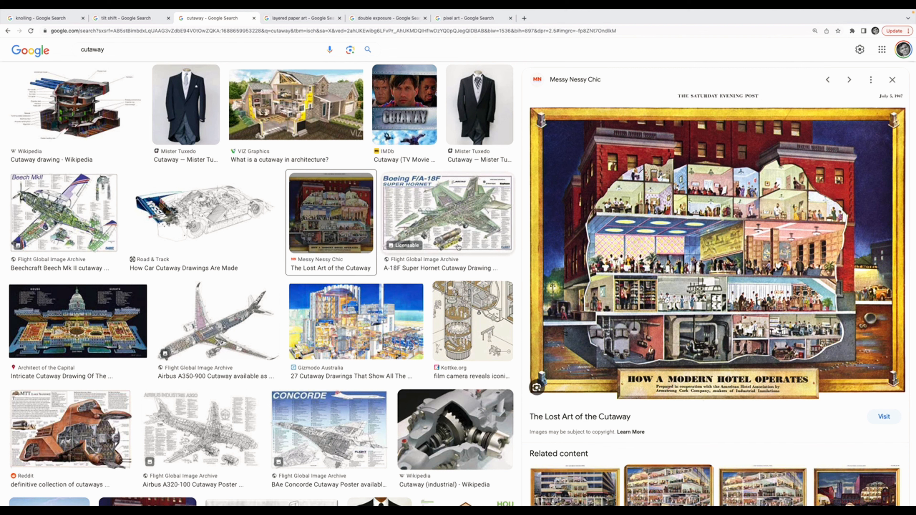
# Return to Discord and submit an /imagine command with the prompt "futuristic shopping mall, cutaway".
pyautogui.hotkey('ctrl', 'Right')
pyautogui.click(446, 477)
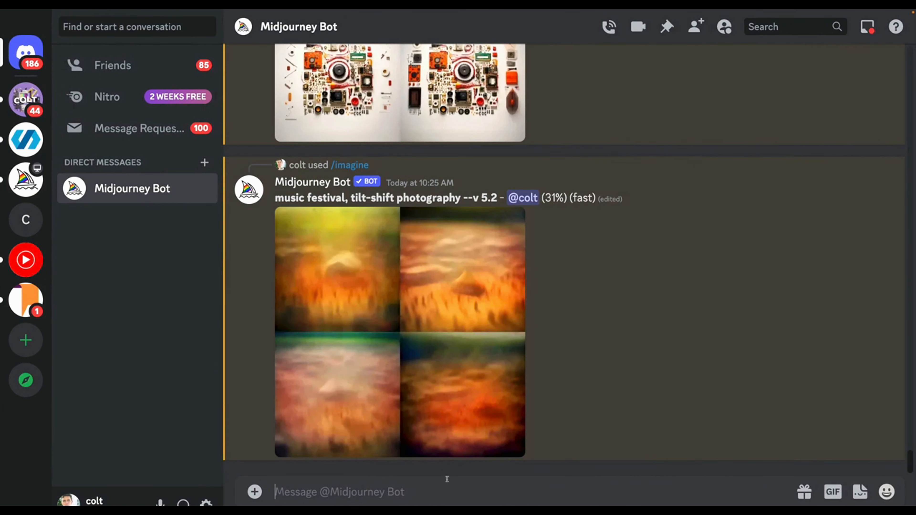
pyautogui.write('/imagine')
pyautogui.click(375, 443)
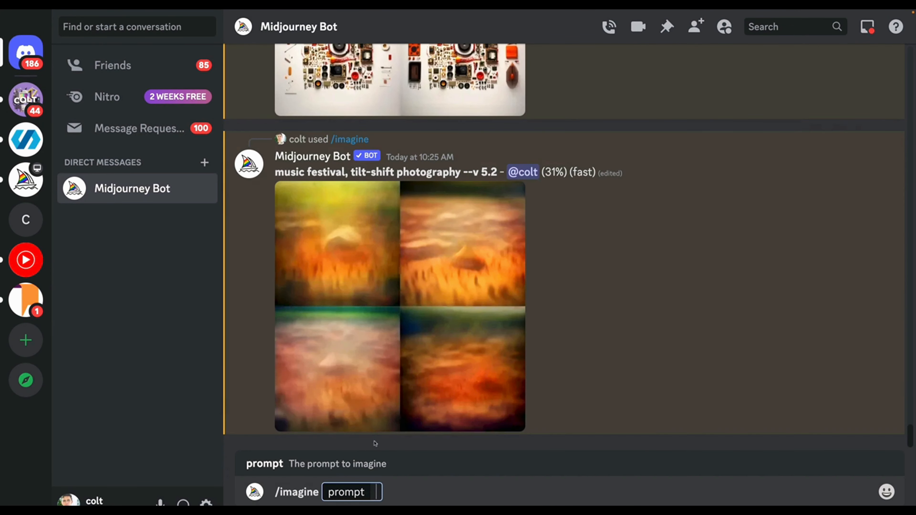
pyautogui.write('futuristic shopping mall, cutaway')
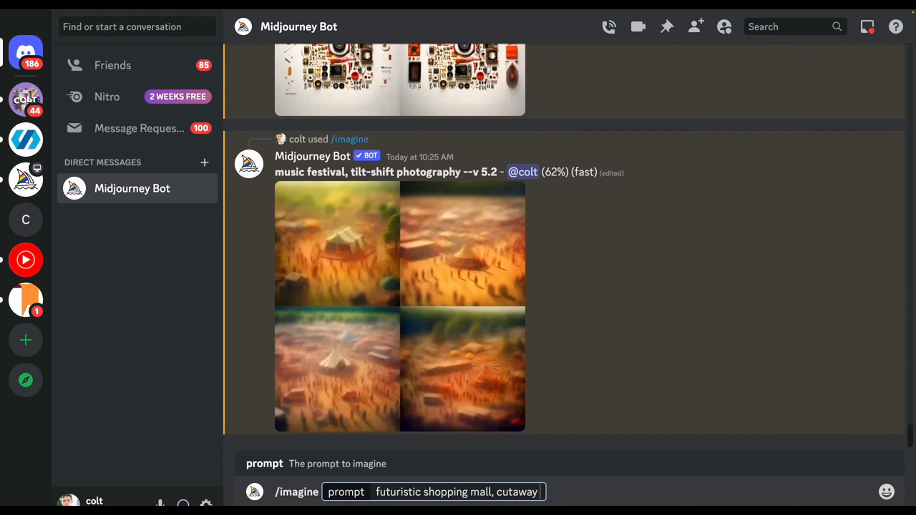
pyautogui.press('Return')
# Start another /imagine command in the message field, ready for a new prompt.
pyautogui.write('/imagine')
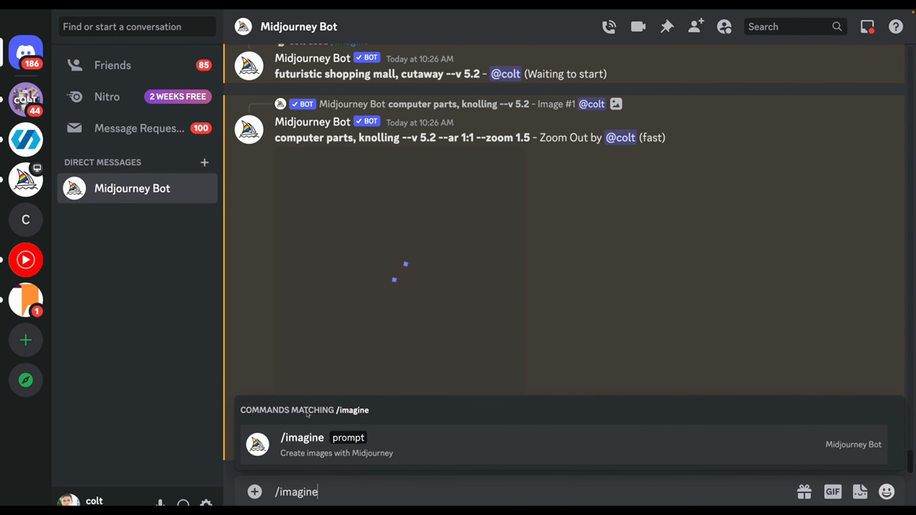
pyautogui.click(317, 438)
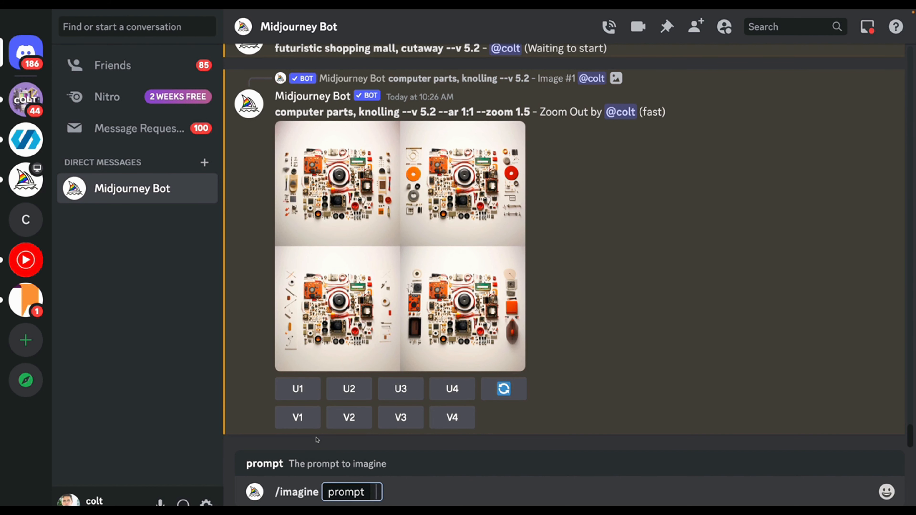
pyautogui.write('bon')
pyautogui.press('BackSpace')
pyautogui.press('BackSpace')
# Submit another custom zoom of the upscaled computer parts image with --ar 16:9 and --zoom 1.5.
pyautogui.moveTo(452, 113); pyautogui.dragTo(477, 112)
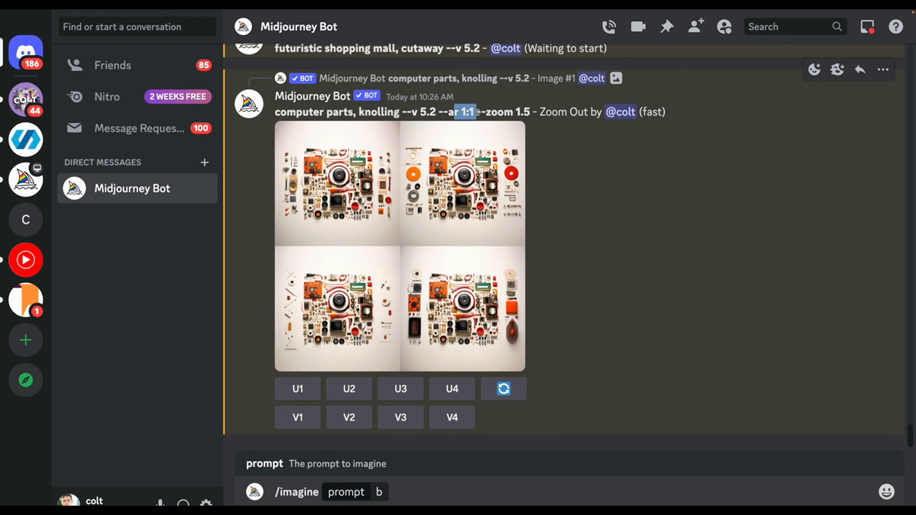
pyautogui.scroll(8, 497, 180)
pyautogui.scroll(10, 496, 180)
pyautogui.click(543, 286)
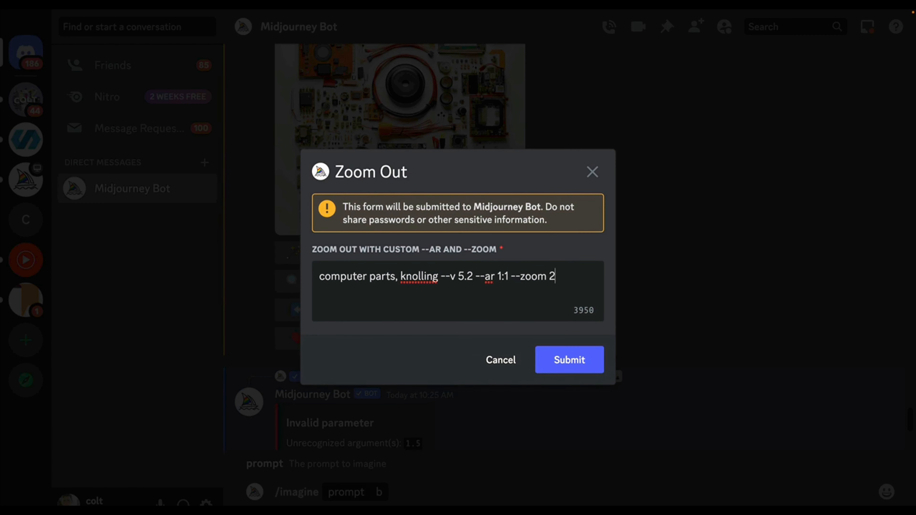
pyautogui.press('BackSpace')
pyautogui.write('1.5')
pyautogui.click(509, 279)
pyautogui.press('BackSpace')
pyautogui.press('BackSpace')
pyautogui.write('6:0')
pyautogui.press('BackSpace')
pyautogui.write('9')
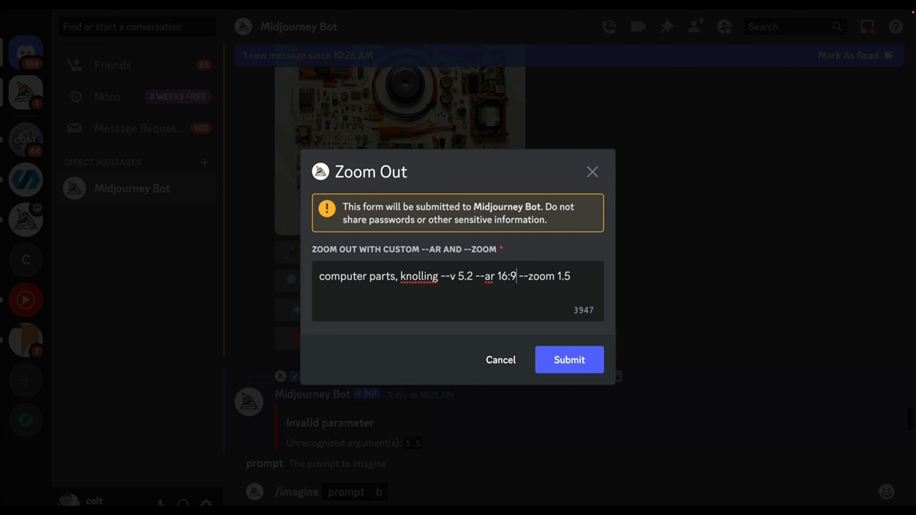
pyautogui.click(561, 357)
# Examine the enlarged grid generated for "music festival, tilt-shift photography".
pyautogui.scroll(-15, 600, 286)
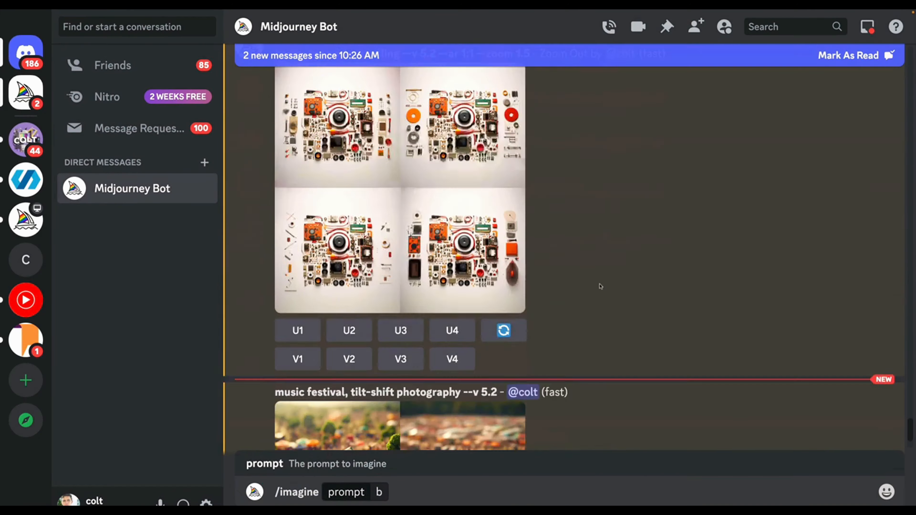
pyautogui.scroll(2, 558, 217)
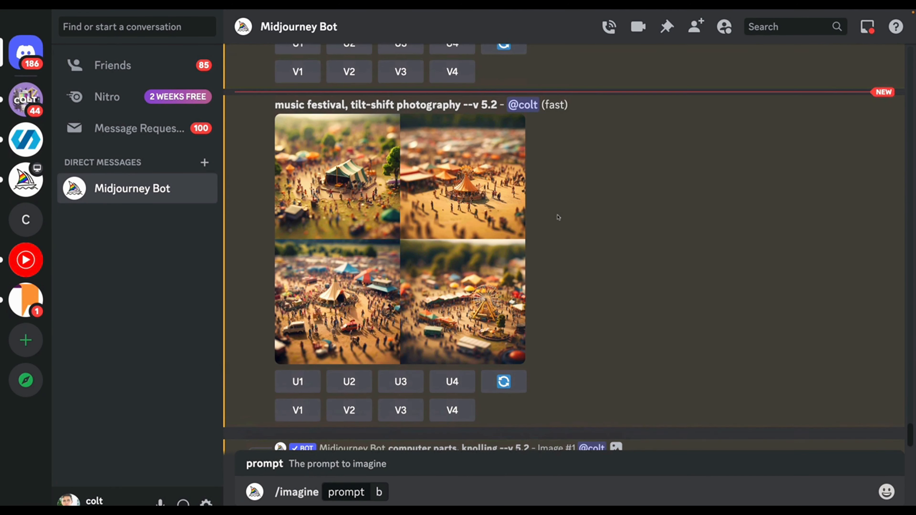
pyautogui.click(439, 194)
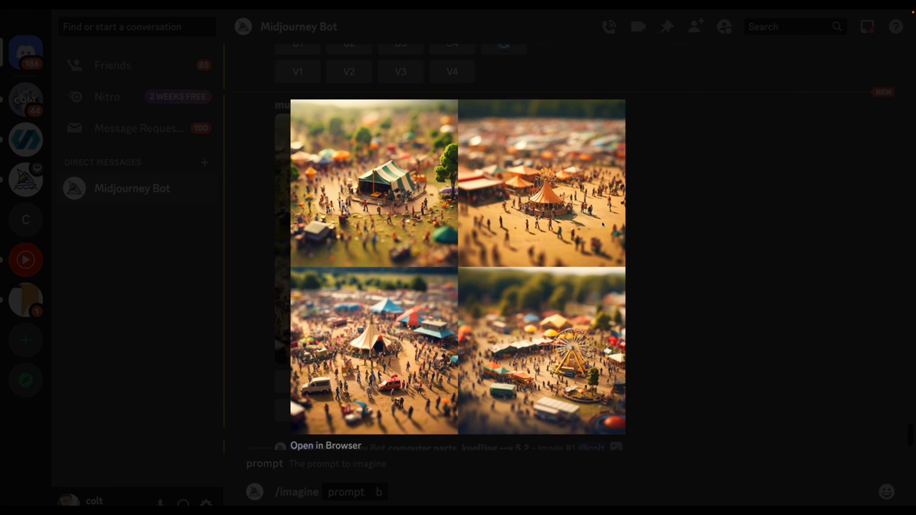
pyautogui.click(650, 235)
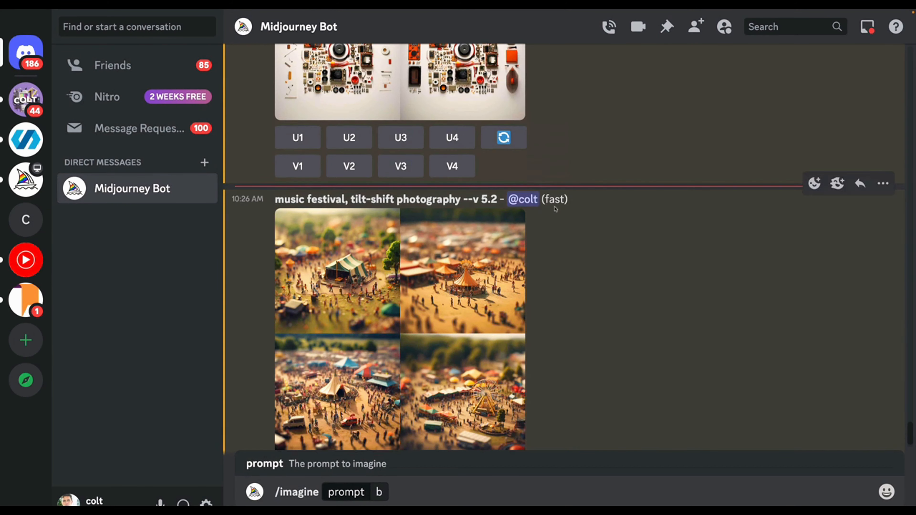
# Replace the started prompt with "tractor, cutaway" and submit the /imagine command.
pyautogui.click(383, 491)
pyautogui.press('BackSpace')
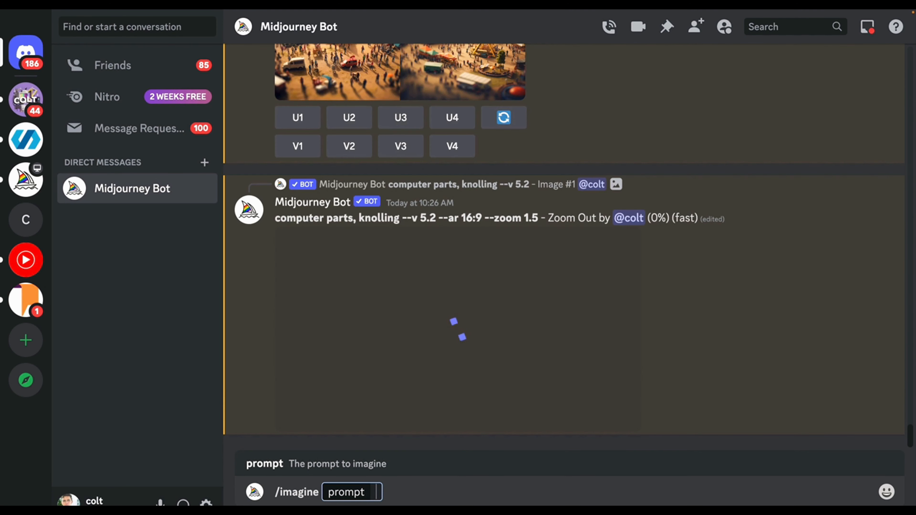
pyautogui.write('tractor, cutaway')
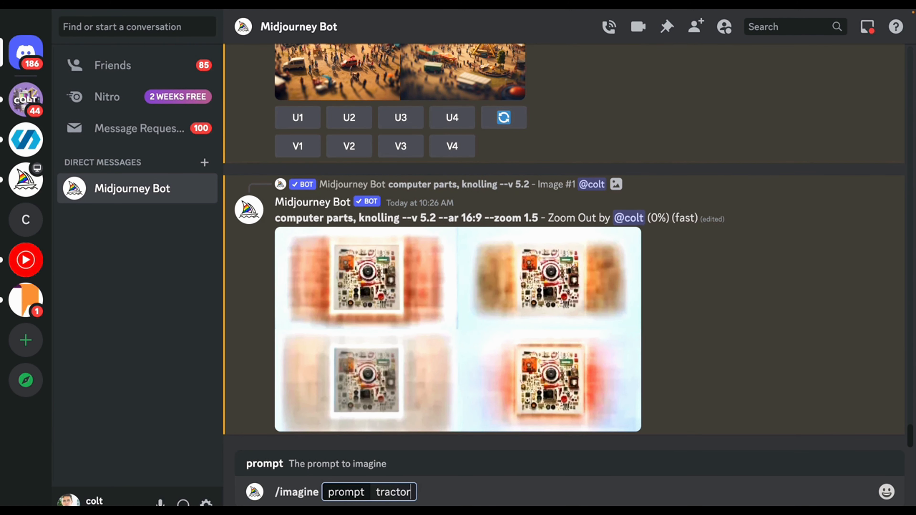
pyautogui.press('BackSpace')
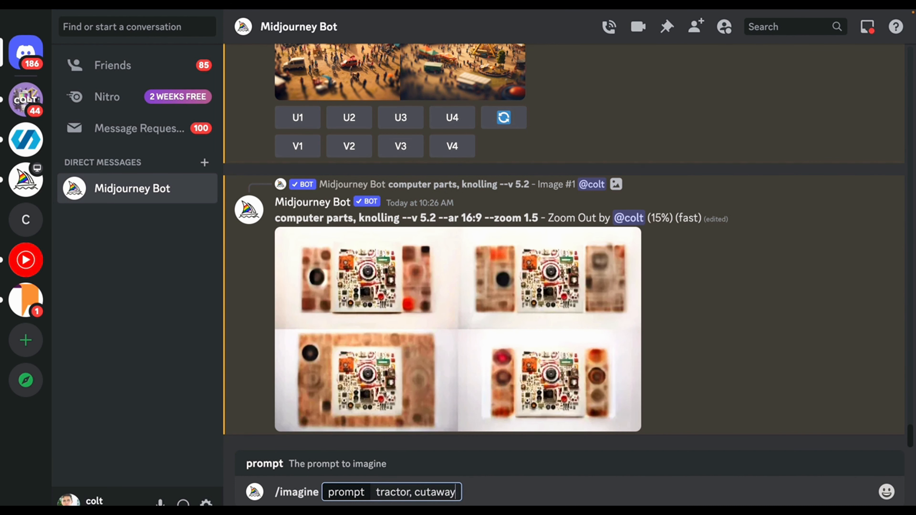
pyautogui.press('Return')
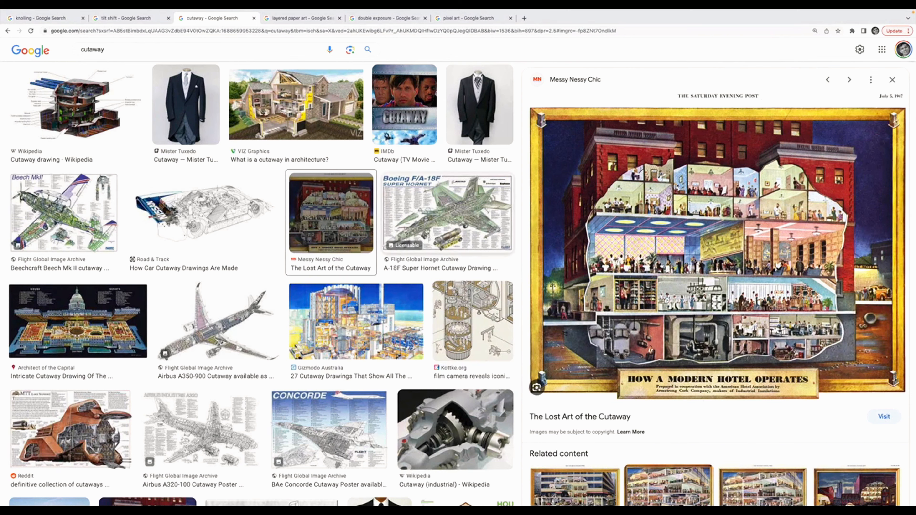
# Switch to the browser's layered paper art image results and preview the MR WARRENS ART 3D layering example.
pyautogui.click(308, 19)
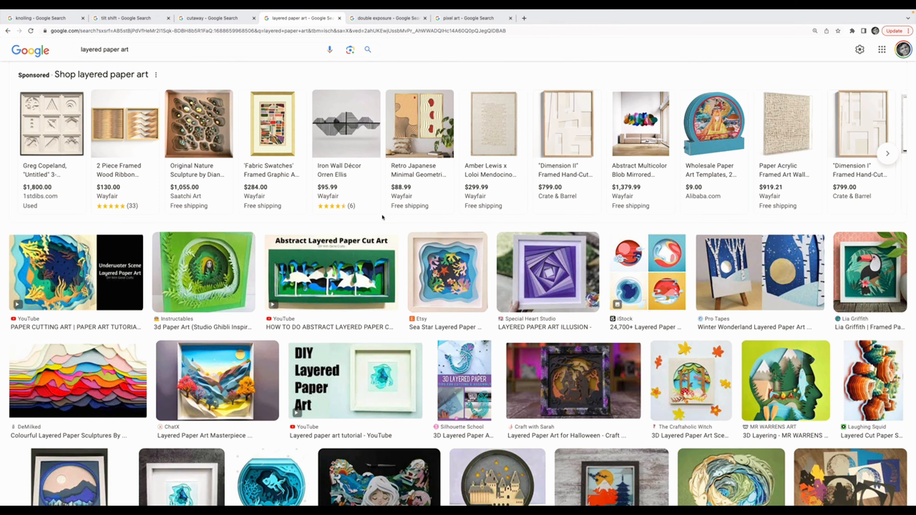
pyautogui.scroll(-3, 383, 217)
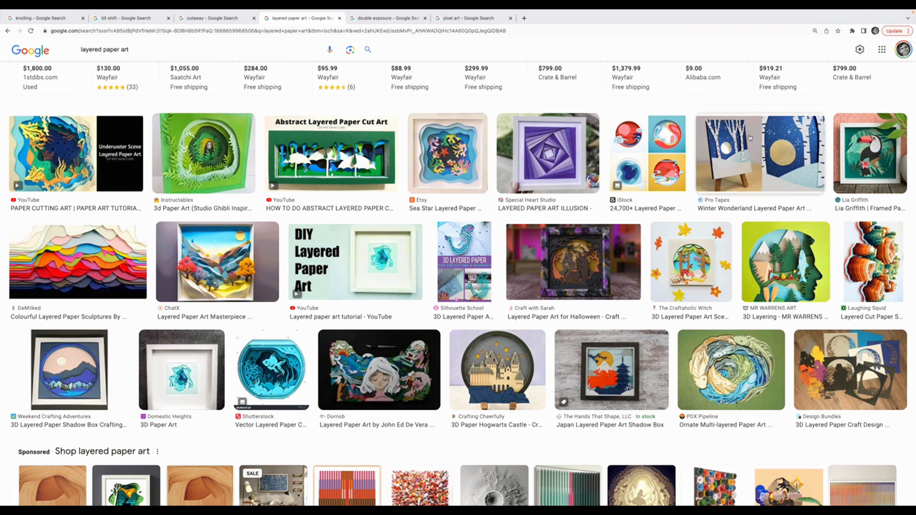
pyautogui.click(767, 260)
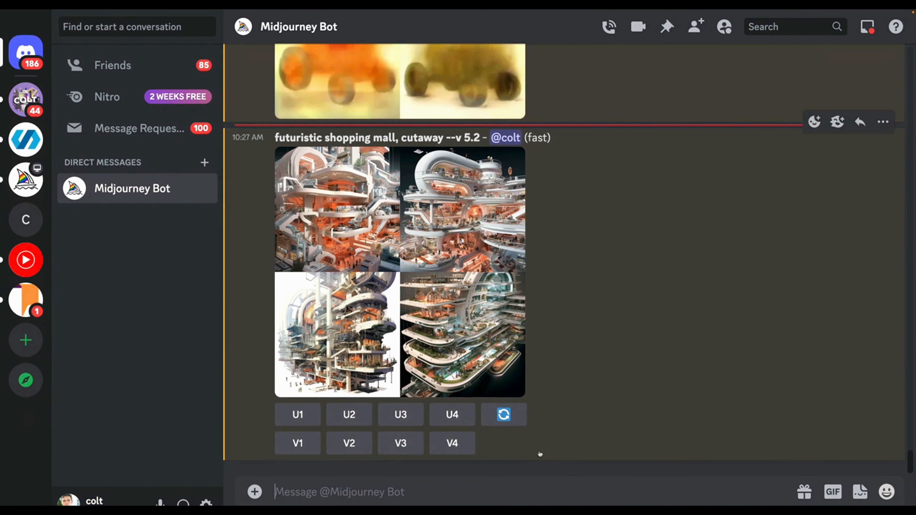
# Submit an /imagine command with the prompt "layered paper, forest scene".
pyautogui.write('/imag')
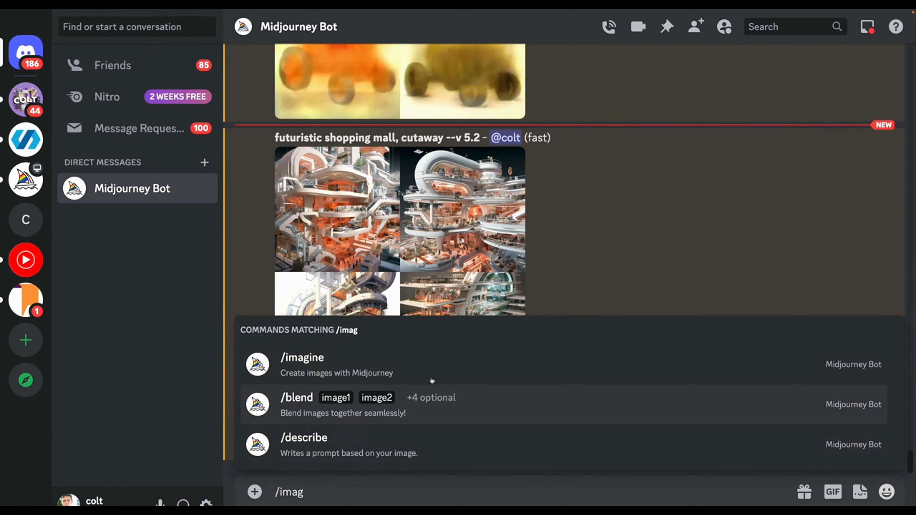
pyautogui.click(436, 377)
pyautogui.write('l')
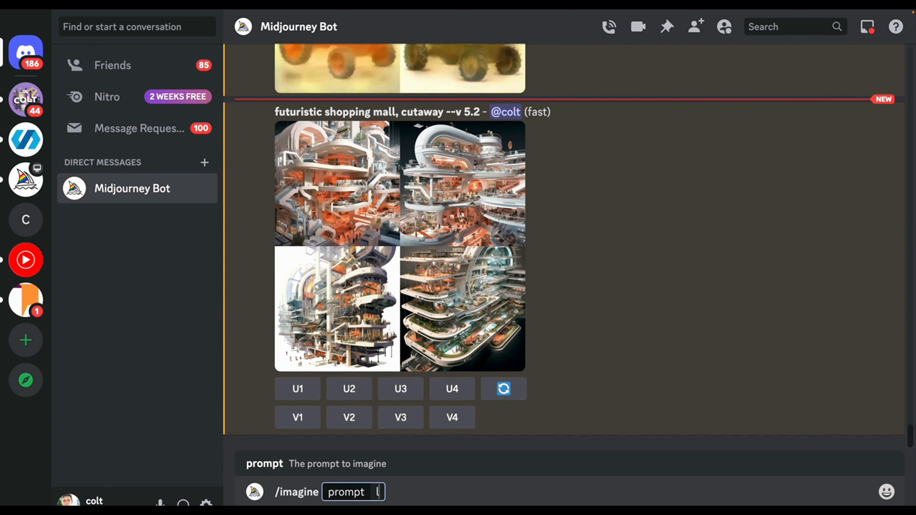
pyautogui.write('ayered paper, ')
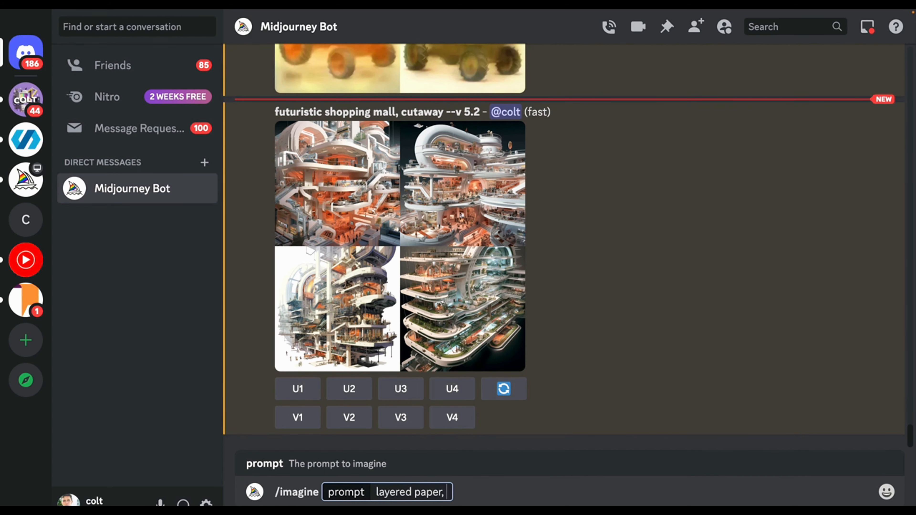
pyautogui.write('forest scene')
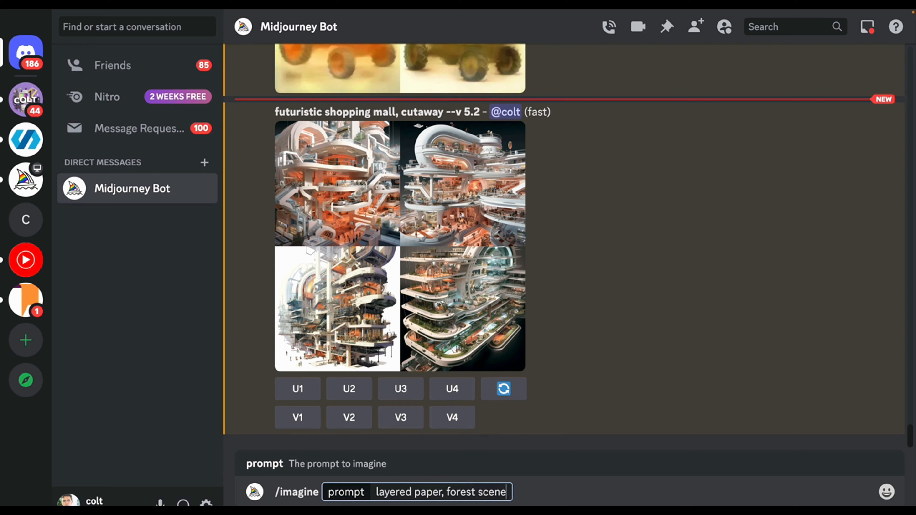
pyautogui.press('Return')
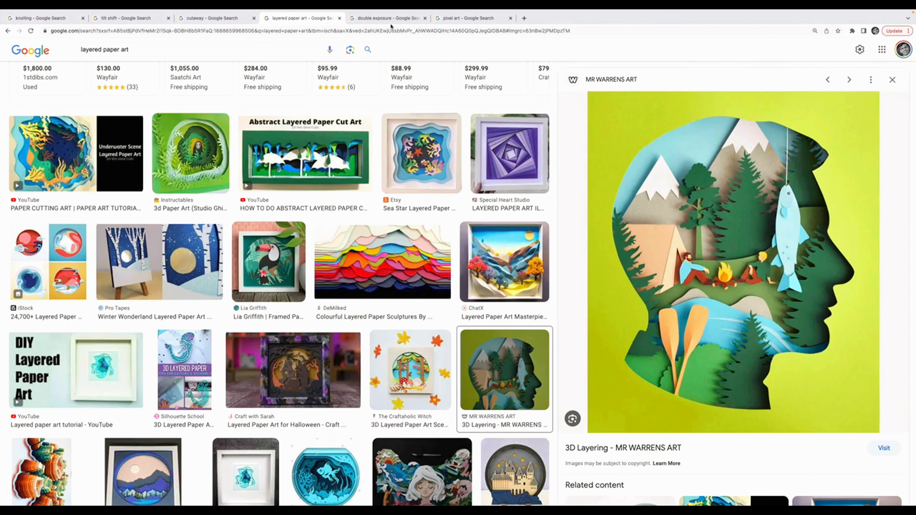
# Switch to the browser's double exposure image results and preview several examples, ending with the iStock young man and nature photo.
pyautogui.click(389, 18)
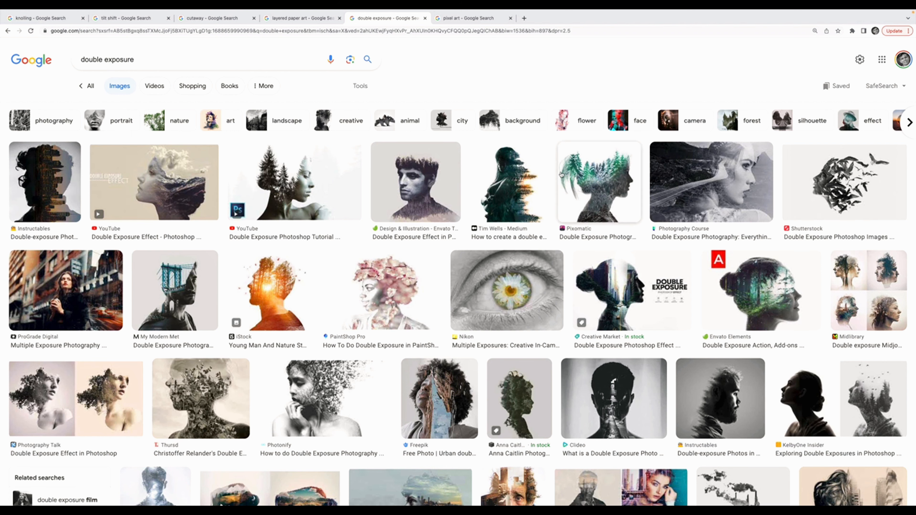
pyautogui.click(294, 182)
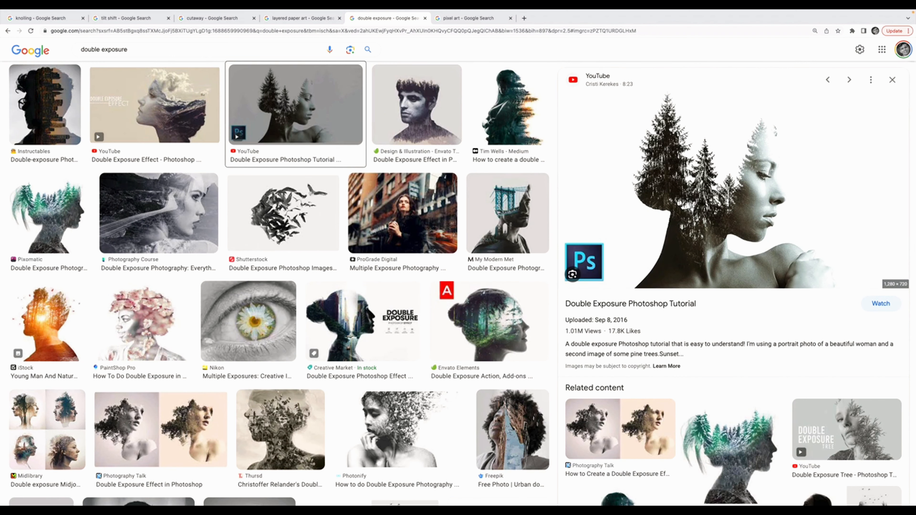
pyautogui.press('Right')
pyautogui.press('Right')
pyautogui.press('Right')
pyautogui.press('Right')
pyautogui.press('Right')
pyautogui.press('Right')
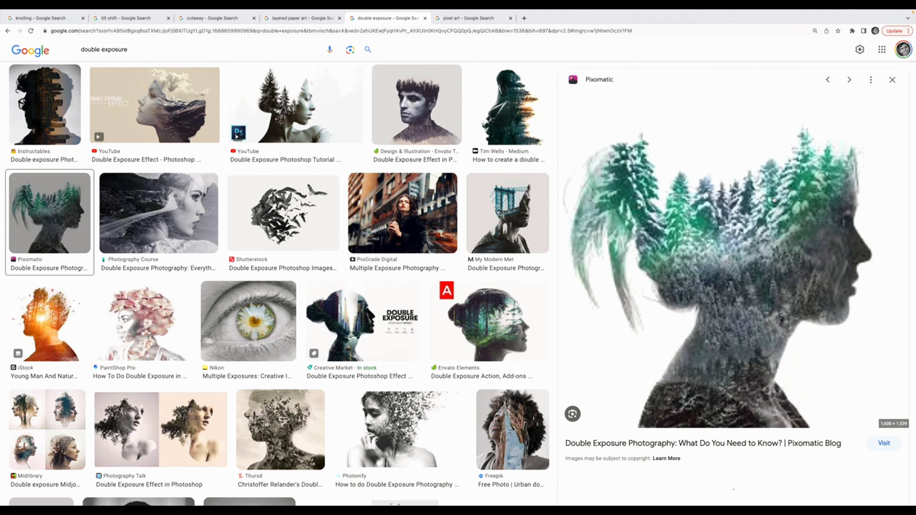
pyautogui.press('Right')
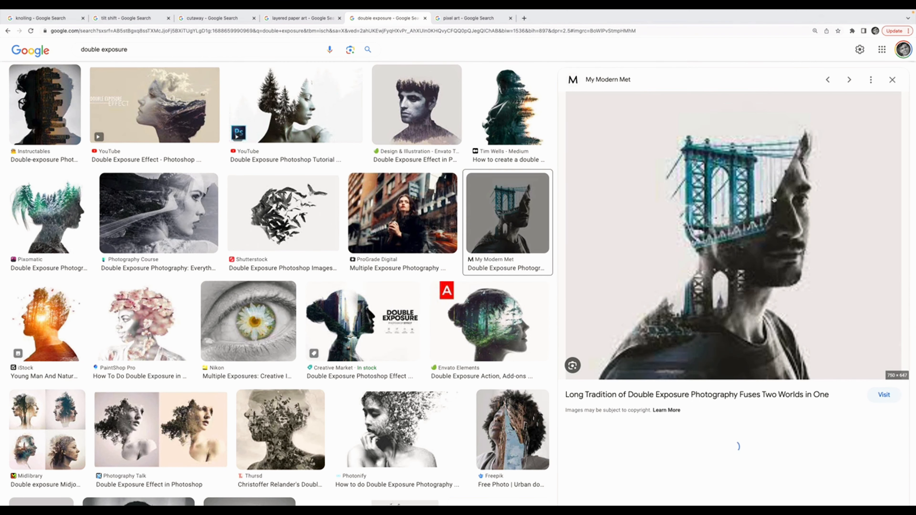
pyautogui.press('Right')
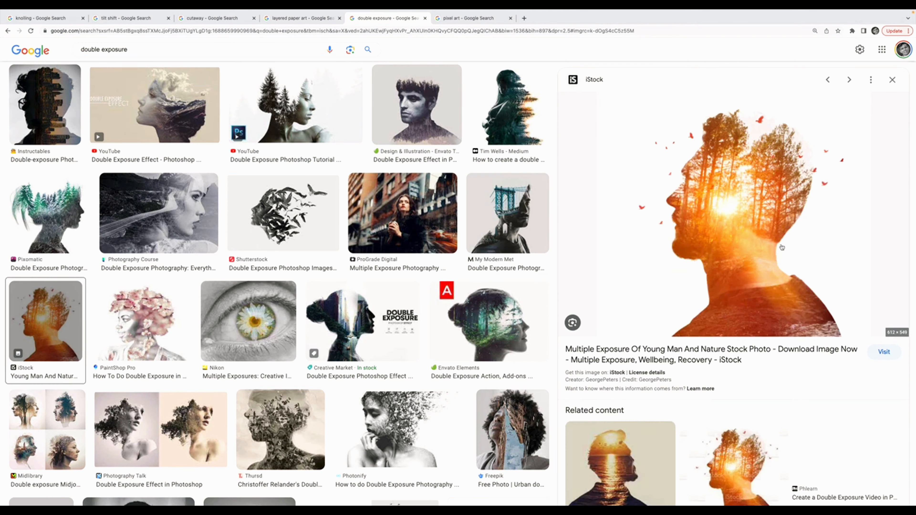
# Switch to Discord and submit an /imagine command with the prompt "man, butterflies, double exposure".
pyautogui.hotkey('ctrl', 'Right')
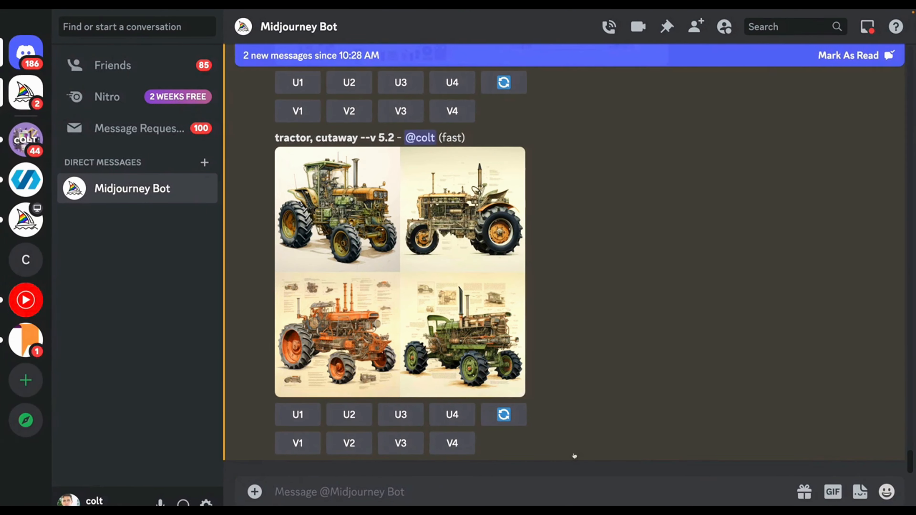
pyautogui.click(537, 486)
pyautogui.write('/imagine')
pyautogui.press('Tab')
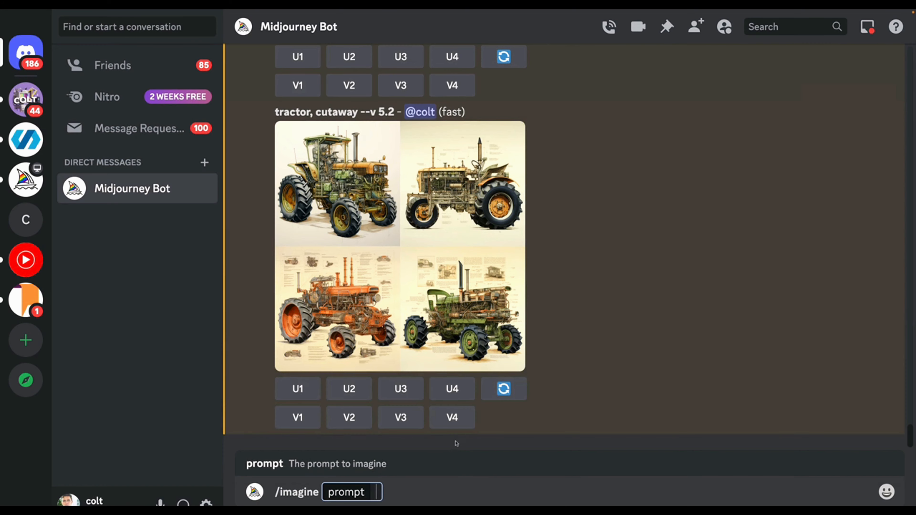
pyautogui.write('man wi')
pyautogui.press('BackSpace')
pyautogui.press('BackSpace')
pyautogui.write(', but')
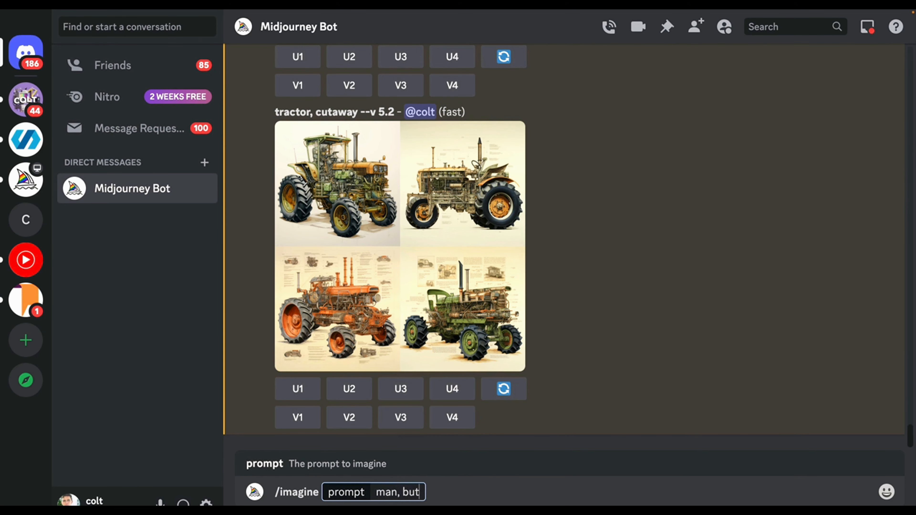
pyautogui.write('terflies, double expo')
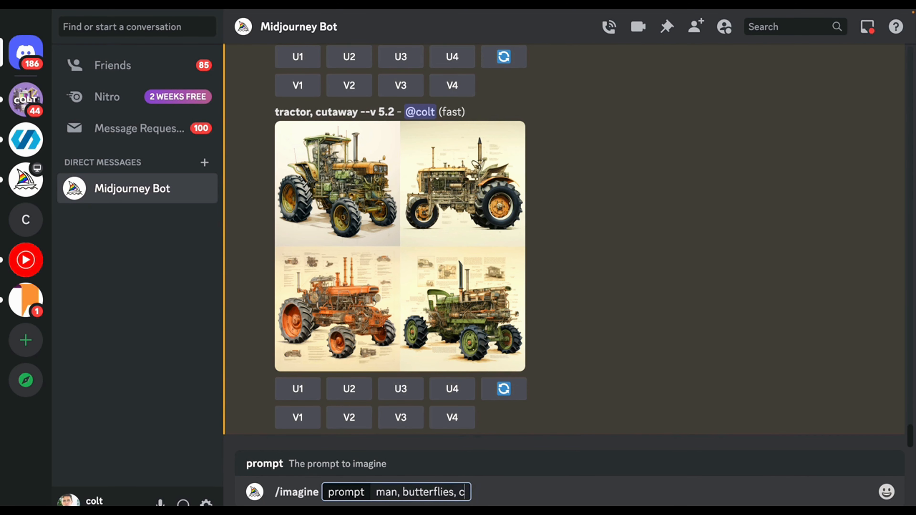
pyautogui.write('sure')
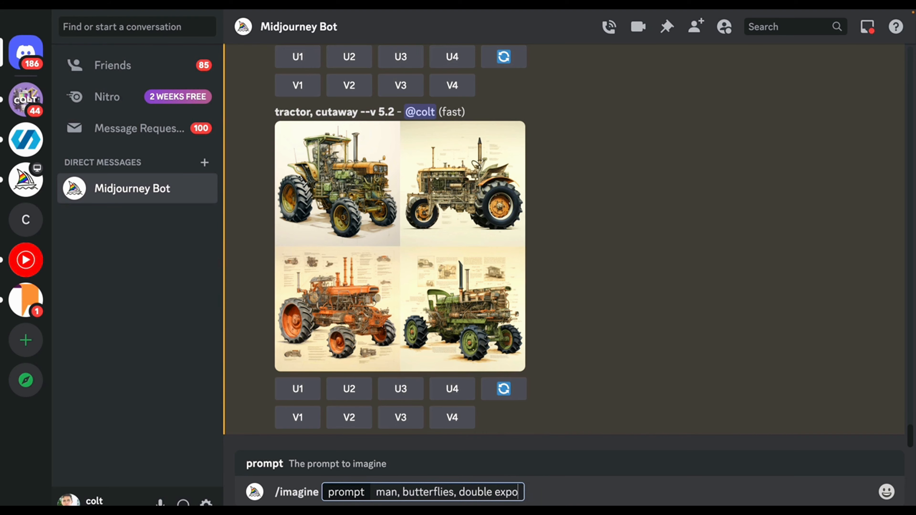
pyautogui.press('Return')
# Examine the enlarged grid generated for "futuristic shopping mall, cutaway".
pyautogui.scroll(20, 453, 407)
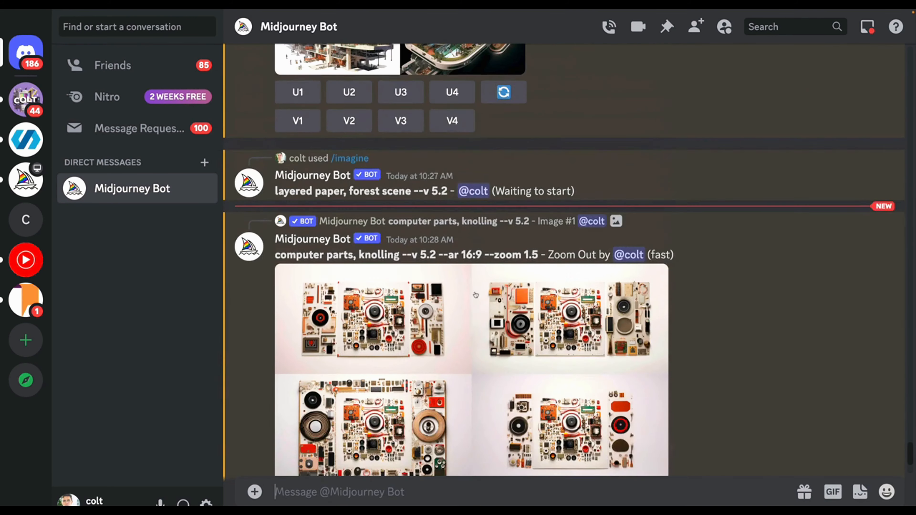
pyautogui.scroll(12, 476, 295)
pyautogui.scroll(-15, 475, 295)
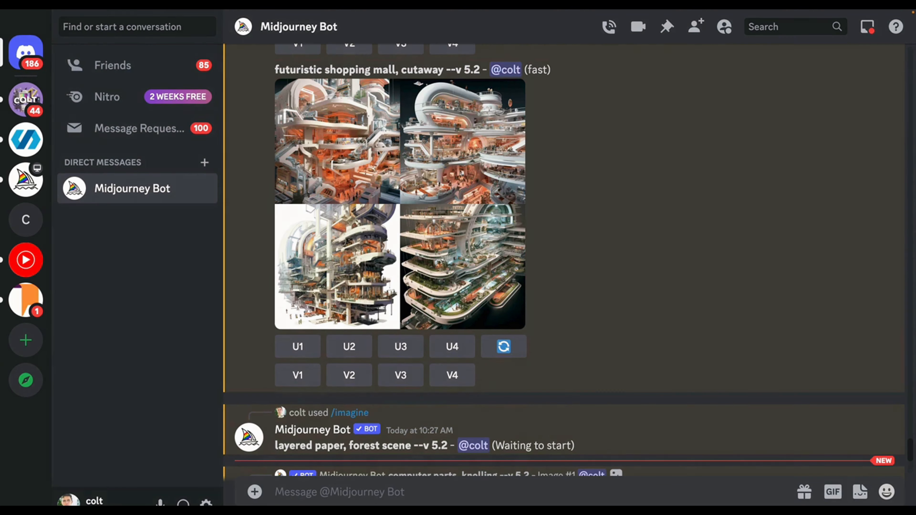
pyautogui.click(412, 174)
pyautogui.click(718, 256)
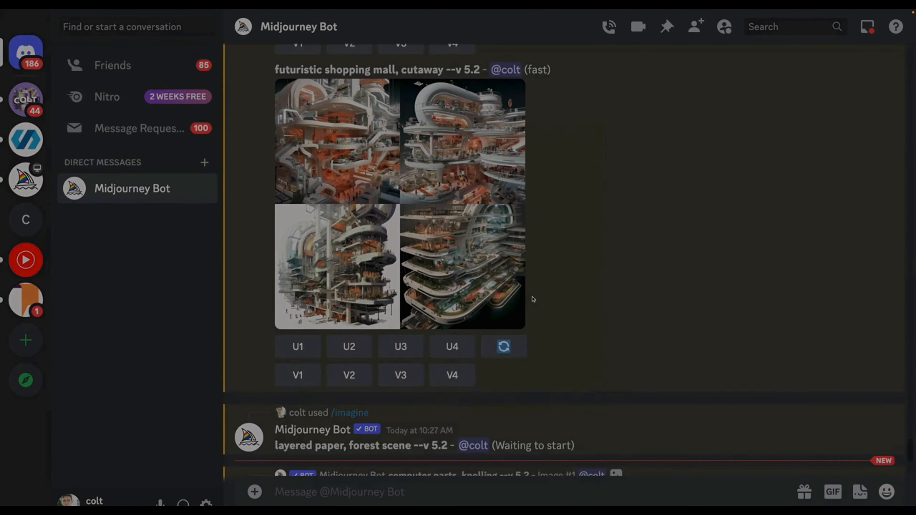
# Examine the enlarged --ar 16:9 zoom-out grid of the computer parts and compare it with the --ar 1:1 version.
pyautogui.scroll(-10, 533, 299)
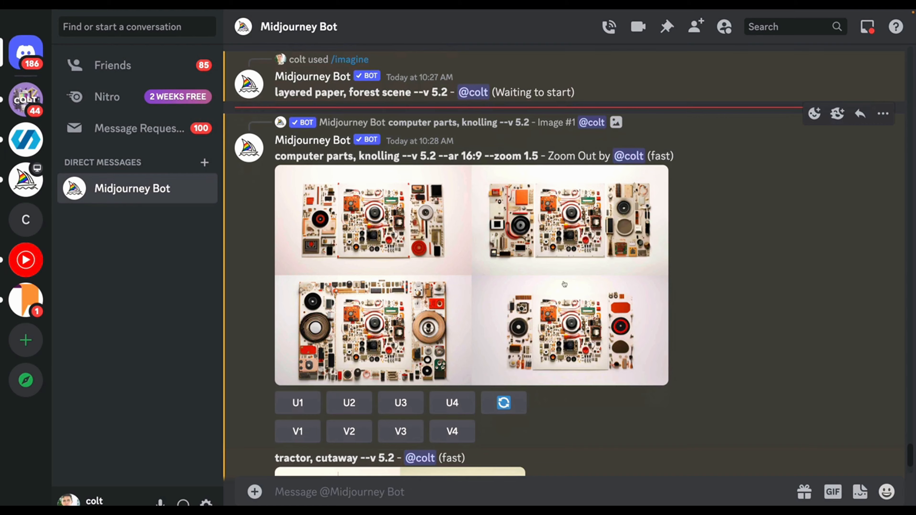
pyautogui.click(564, 283)
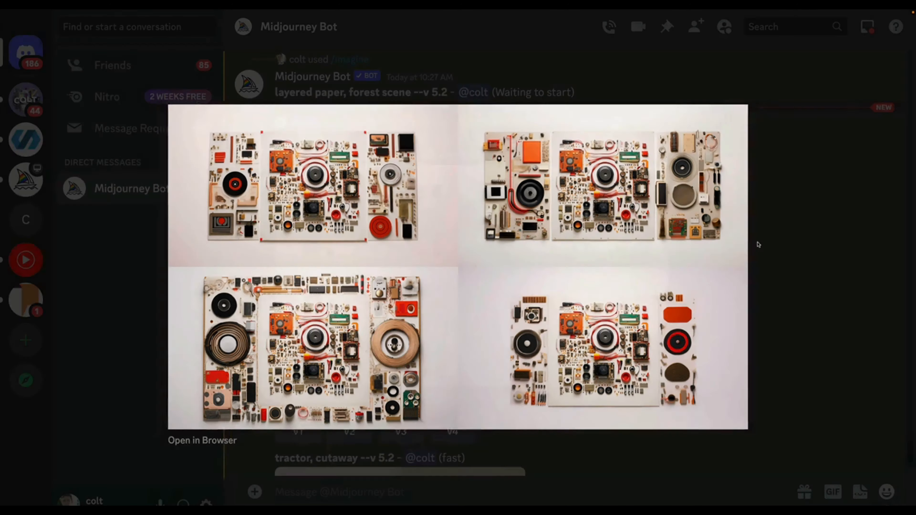
pyautogui.click(757, 242)
pyautogui.scroll(10, 757, 242)
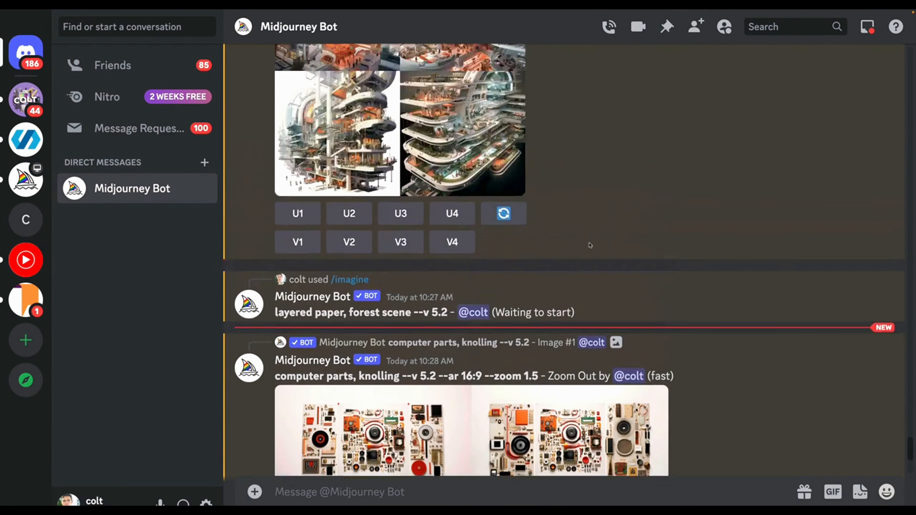
pyautogui.scroll(10, 427, 171)
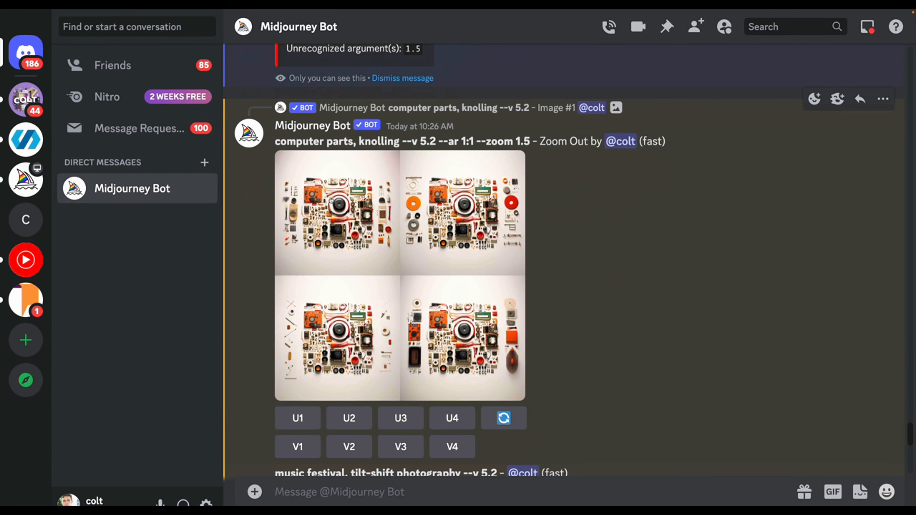
# Examine the enlarged grid generated for "tractor, cutaway" and check the progress of the double exposure grid.
pyautogui.scroll(-10, 360, 241)
pyautogui.scroll(-15, 416, 205)
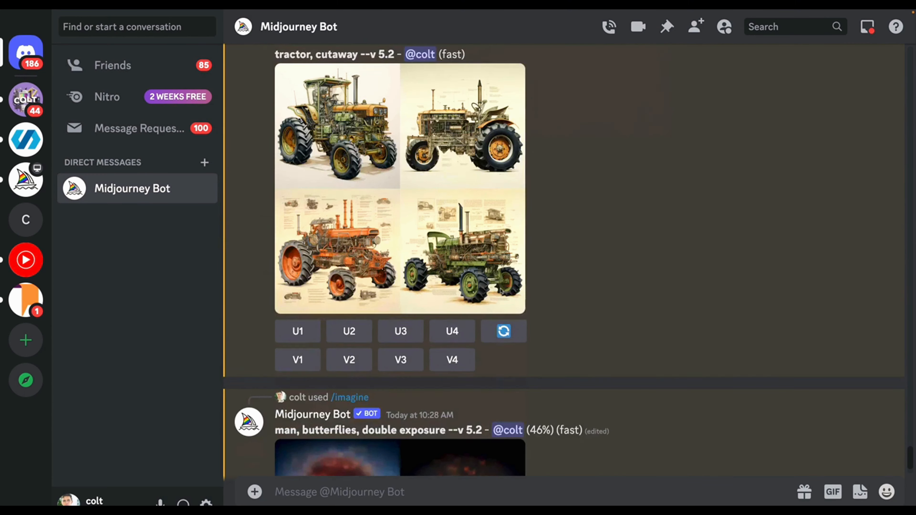
pyautogui.click(416, 205)
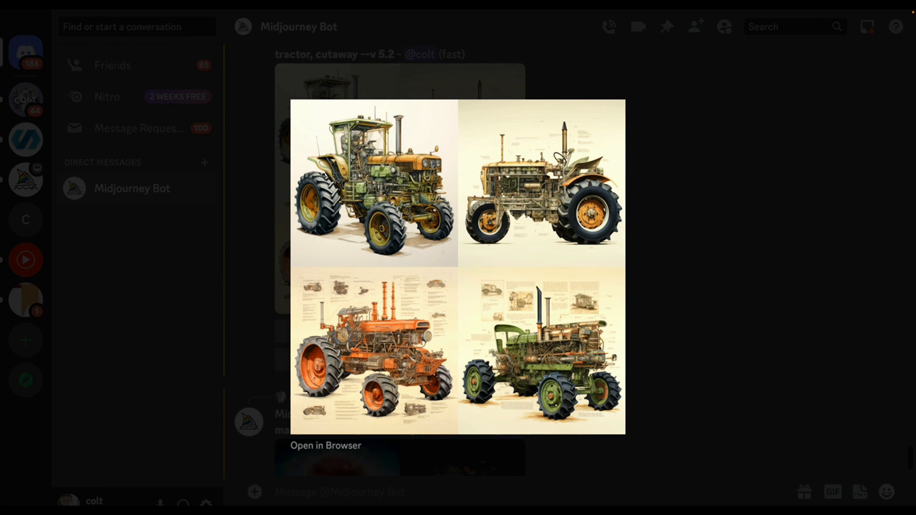
pyautogui.click(660, 357)
pyautogui.scroll(-5, 523, 311)
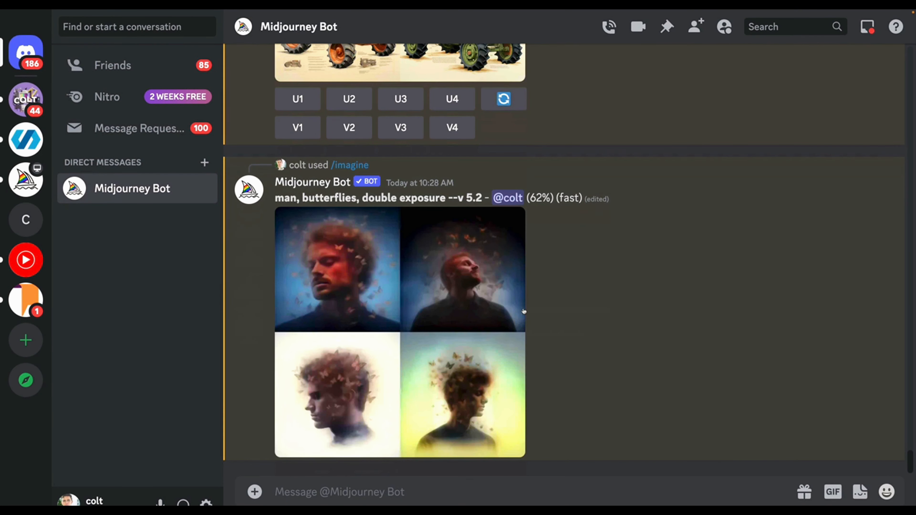
# Look at the browser's pixel art image results and return to Discord.
pyautogui.hotkey('ctrl', 'Left')
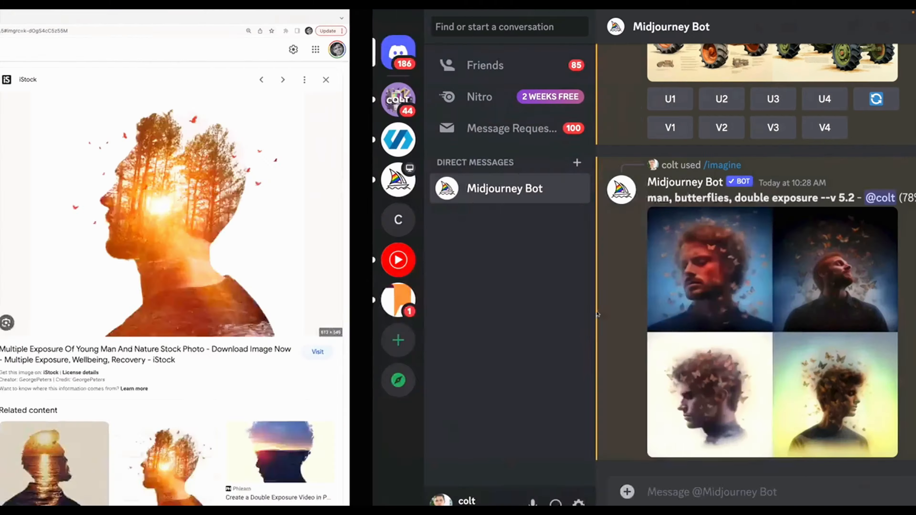
pyautogui.click(481, 22)
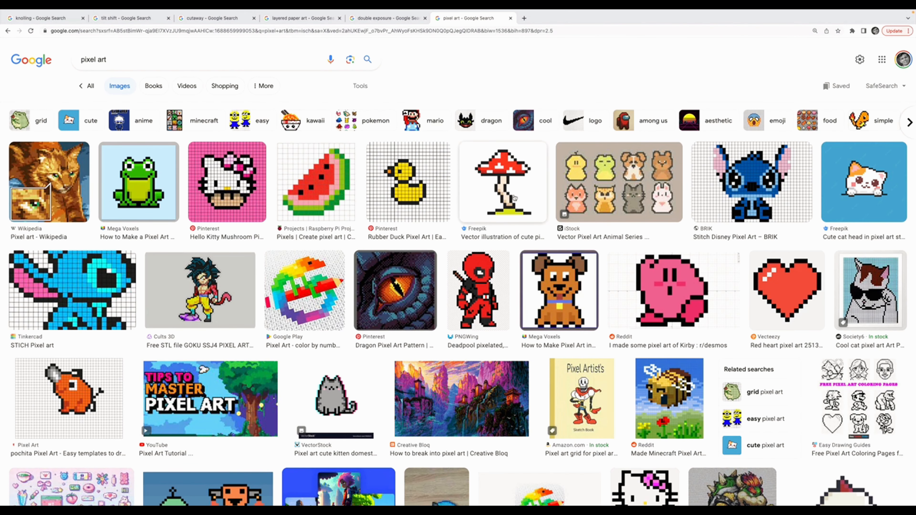
pyautogui.hotkey('ctrl', 'Right')
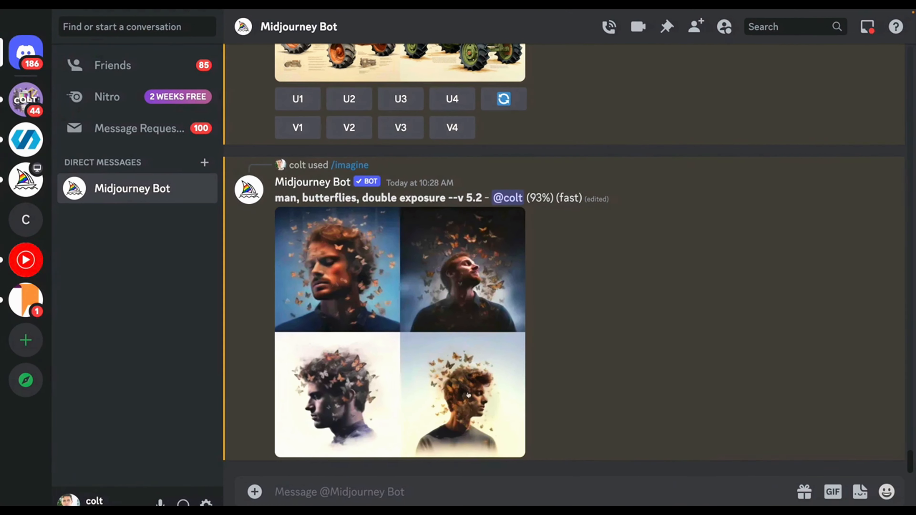
# Submit an /imagine command with the prompt "artifical intelligence computer, pixel art".
pyautogui.write('/imagine')
pyautogui.press('Tab')
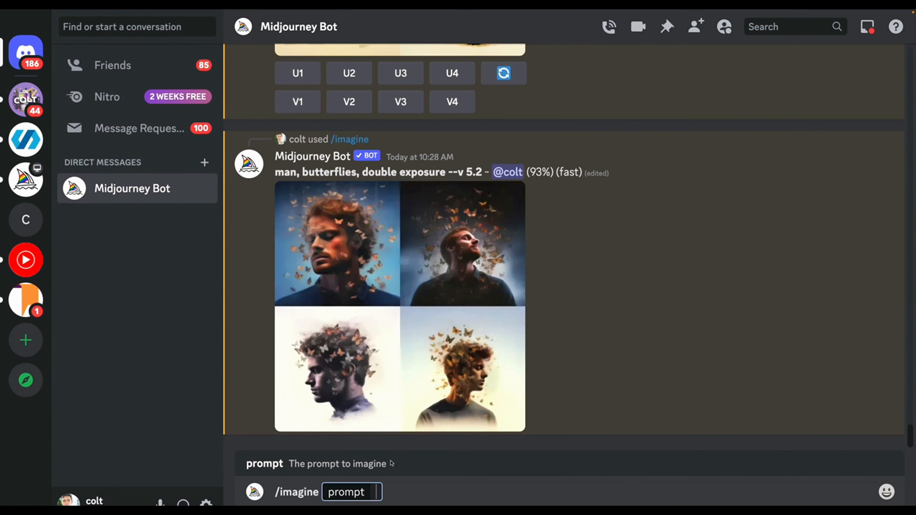
pyautogui.write('artifical')
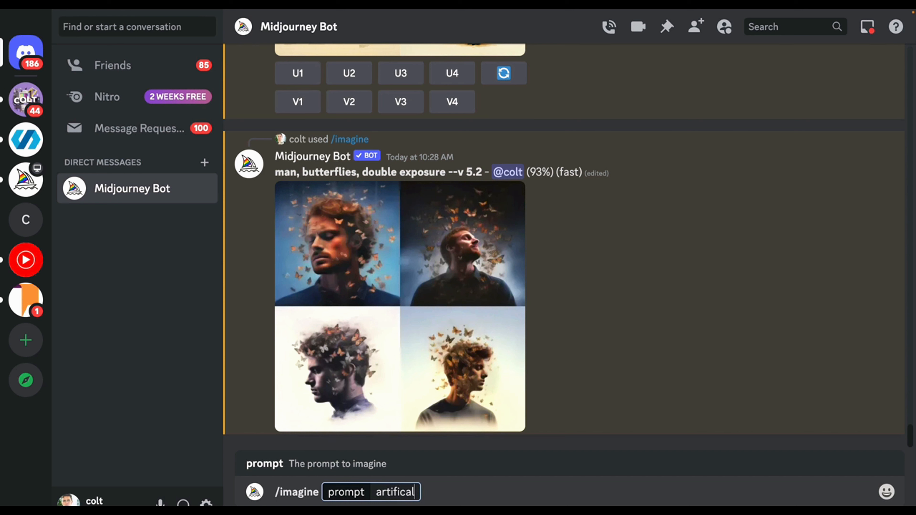
pyautogui.write(' intelligen')
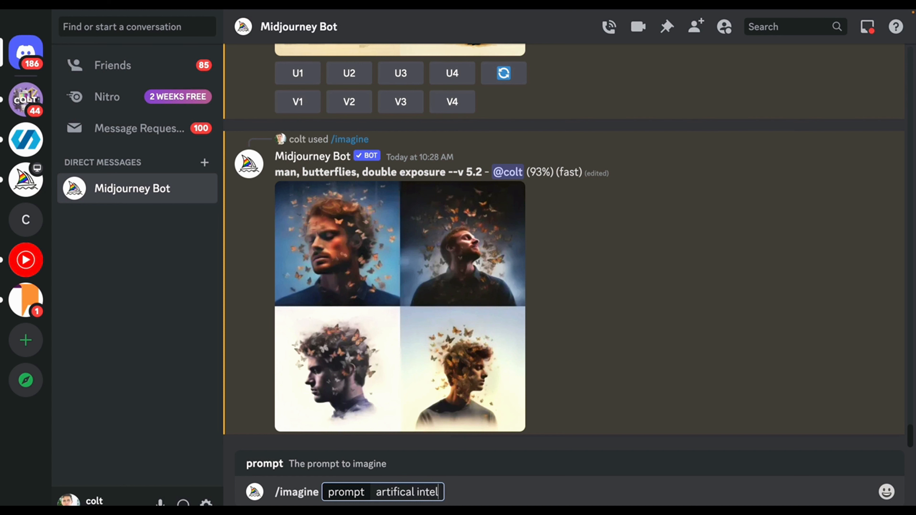
pyautogui.write('ce computer, pixel art')
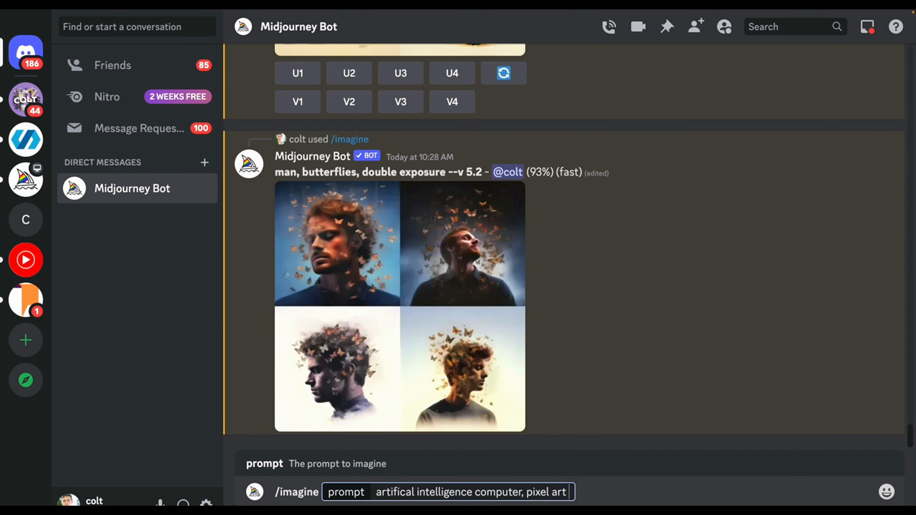
pyautogui.press('BackSpace')
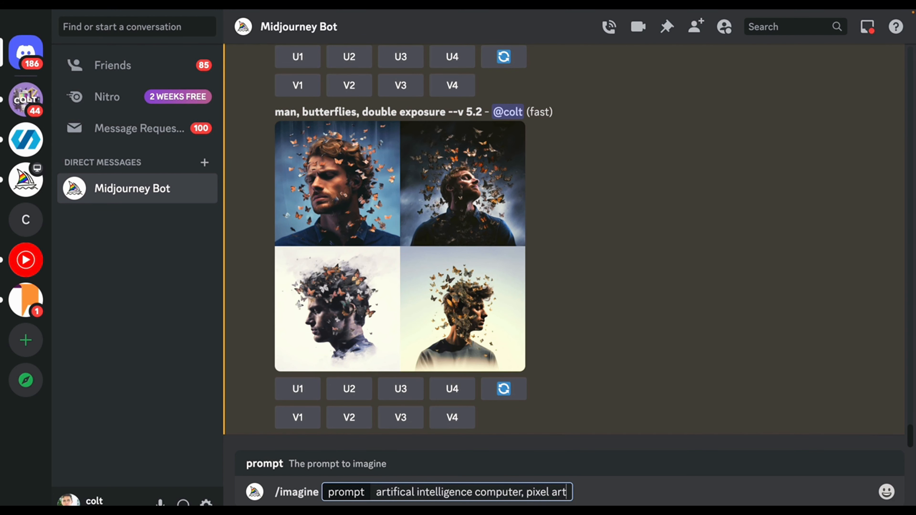
pyautogui.press('Return')
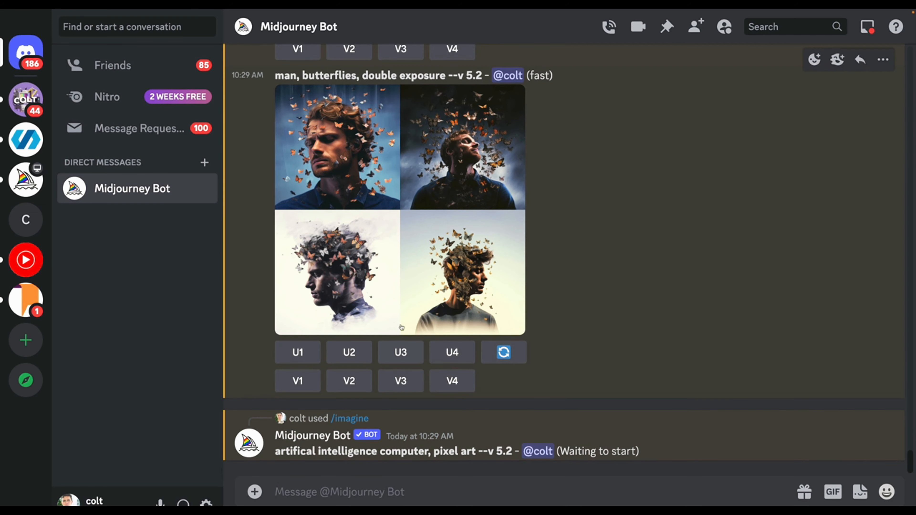
# View the enlarged man-and-butterflies grid and submit an /imagine command with the prompt "double exposure photograph of man and trees".
pyautogui.click(476, 242)
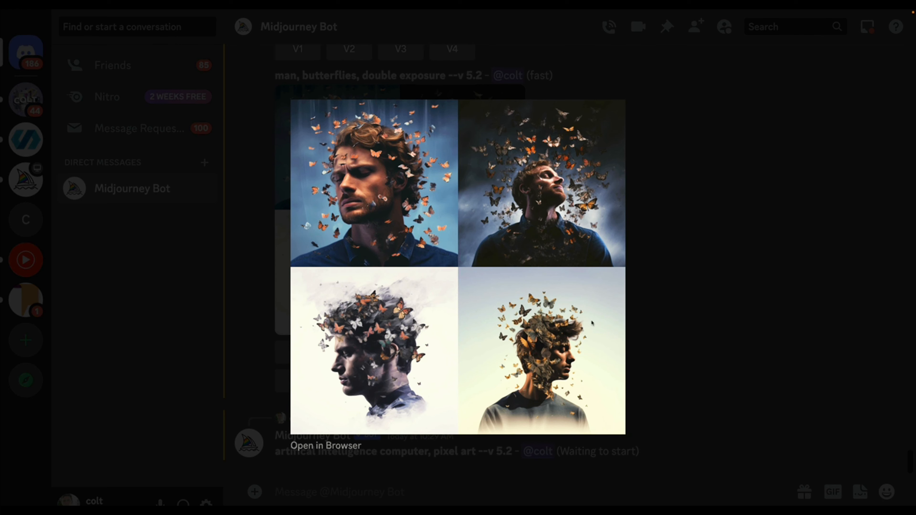
pyautogui.click(672, 349)
pyautogui.click(441, 485)
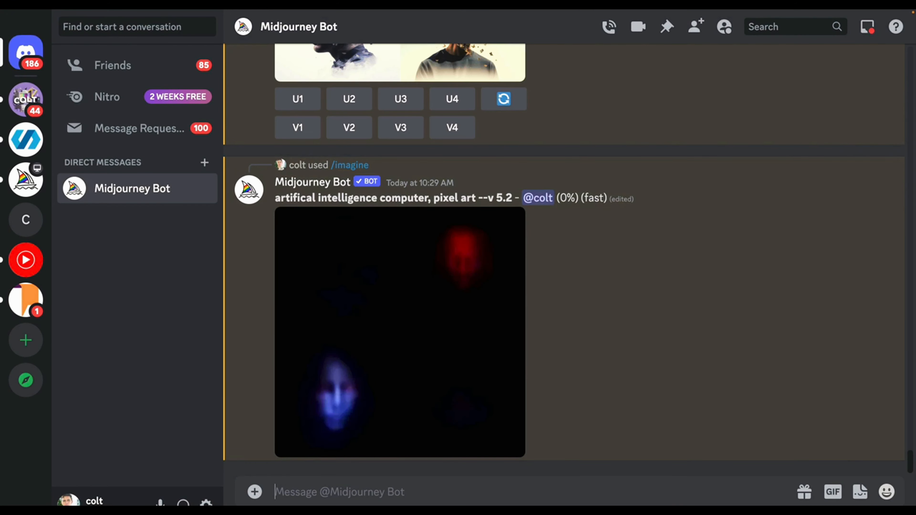
pyautogui.write('/imagine')
pyautogui.click(379, 460)
pyautogui.write('double ')
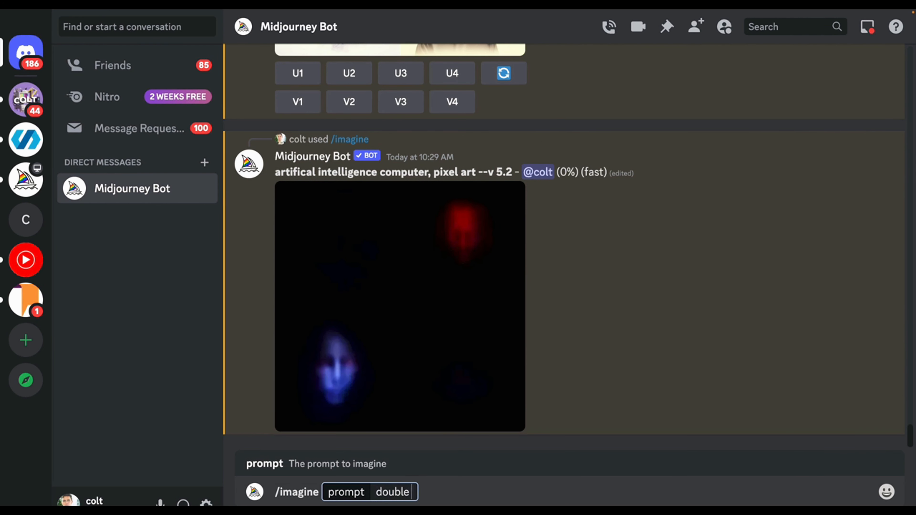
pyautogui.write('exposure photograph of')
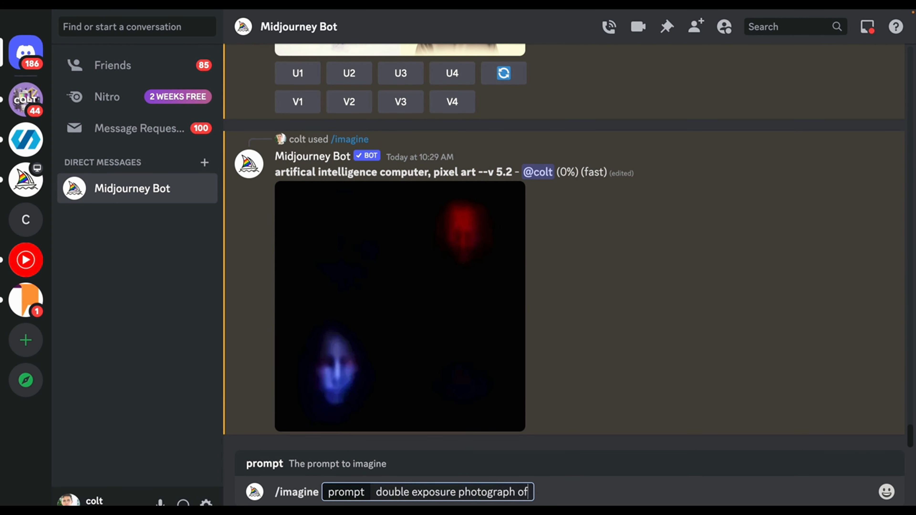
pyautogui.write(' man and humm')
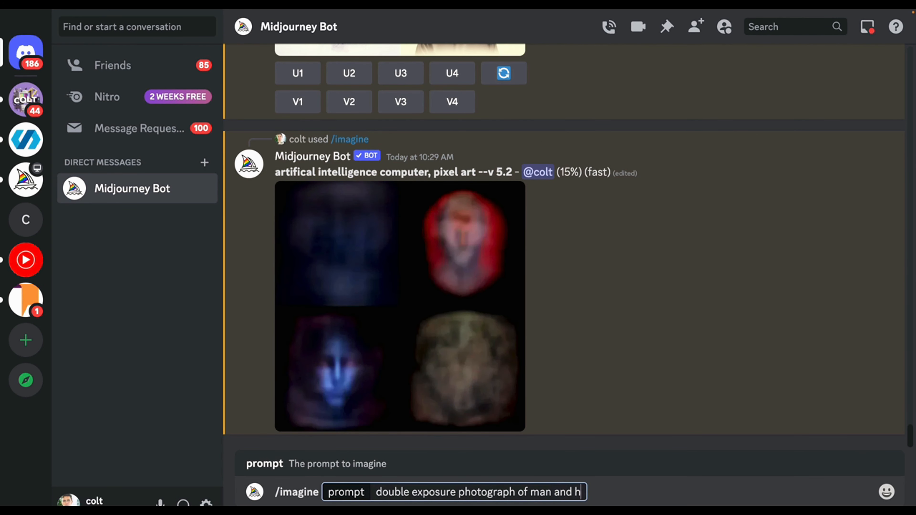
pyautogui.press('BackSpace')
pyautogui.press('BackSpace')
pyautogui.press('BackSpace')
pyautogui.press('BackSpace')
pyautogui.write('trees')
pyautogui.press('Return')
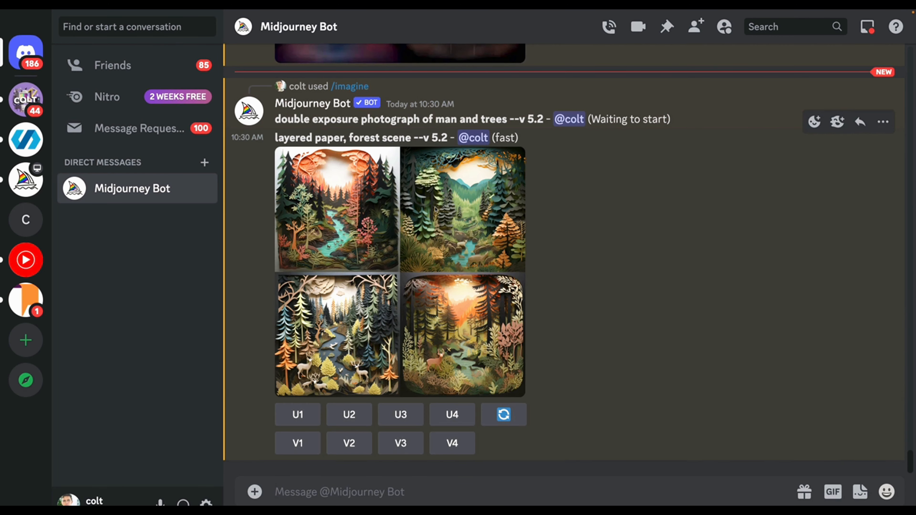
# Examine the enlarged grids for "layered paper, forest scene" and "artifical intelligence computer, pixel art".
pyautogui.click(468, 204)
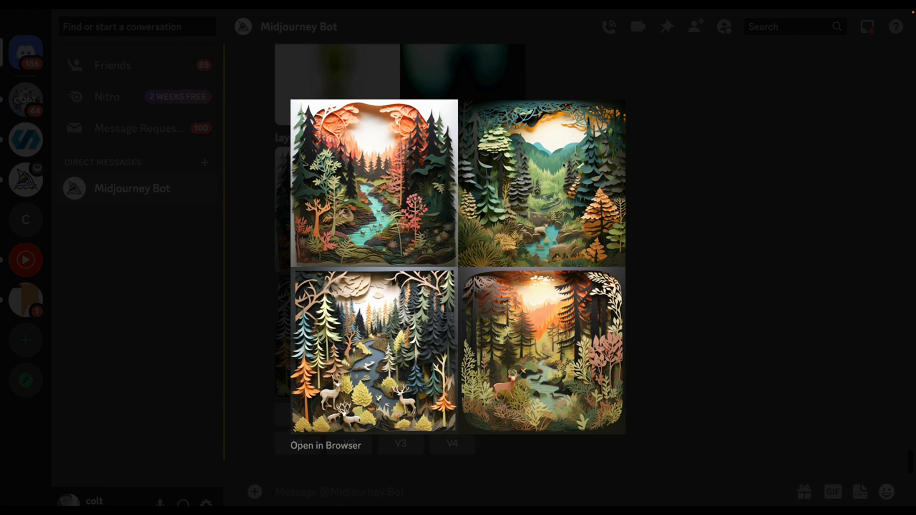
pyautogui.click(684, 212)
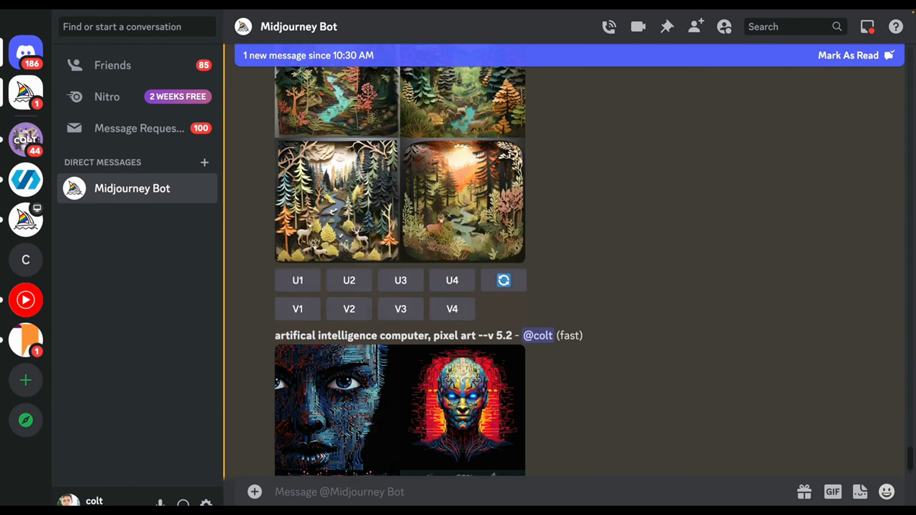
pyautogui.click(516, 248)
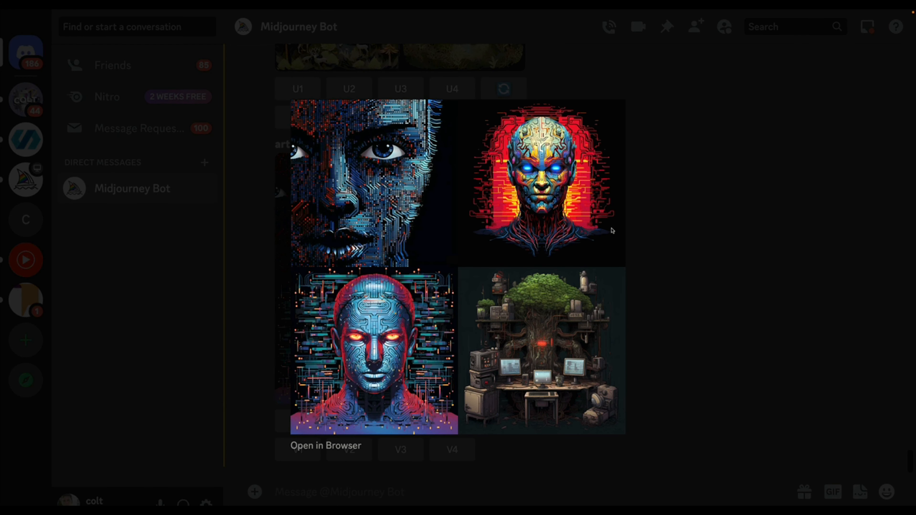
pyautogui.click(694, 317)
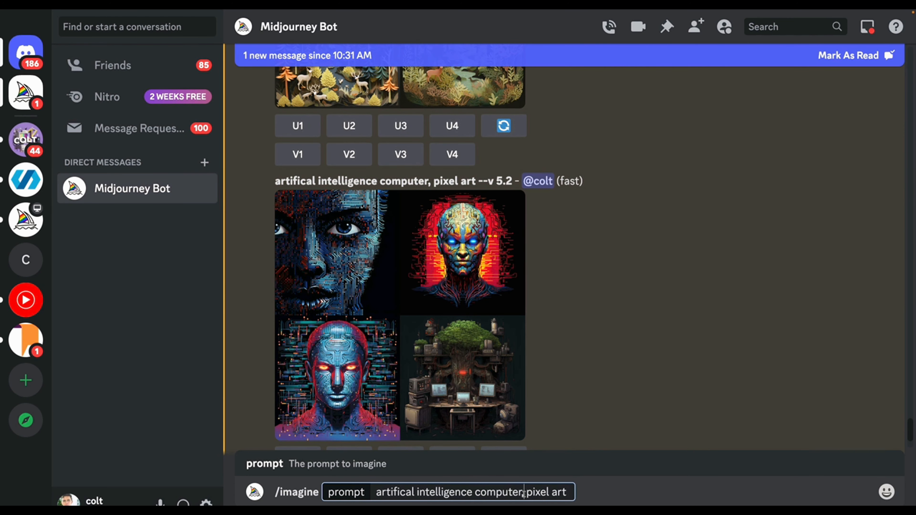
# Revise the pixel art prompt to "playful artifical intelligence computer, pixel art video game style" and submit it.
pyautogui.click(523, 494)
pyautogui.write('playful p')
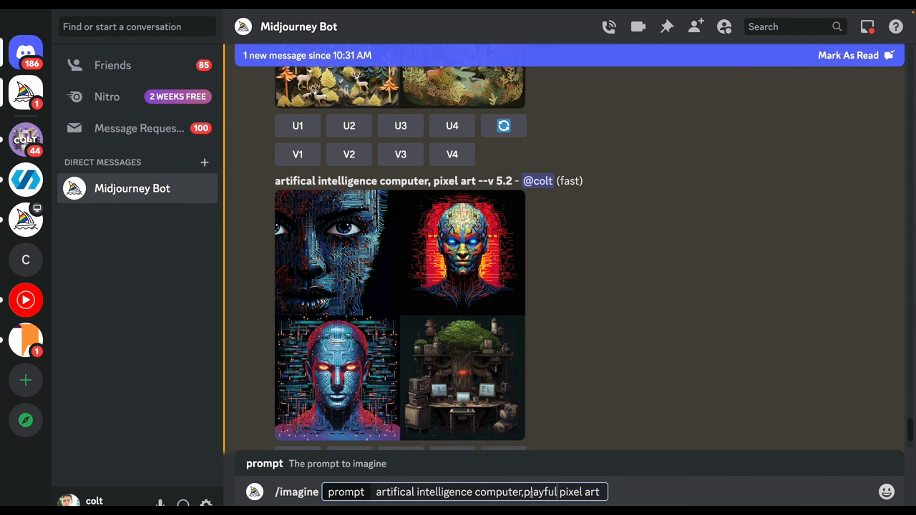
pyautogui.moveTo(524, 494); pyautogui.dragTo(555, 494)
pyautogui.hotkey('ctrl', 'x')
pyautogui.click(376, 494)
pyautogui.hotkey('ctrl', 'v')
pyautogui.press('End')
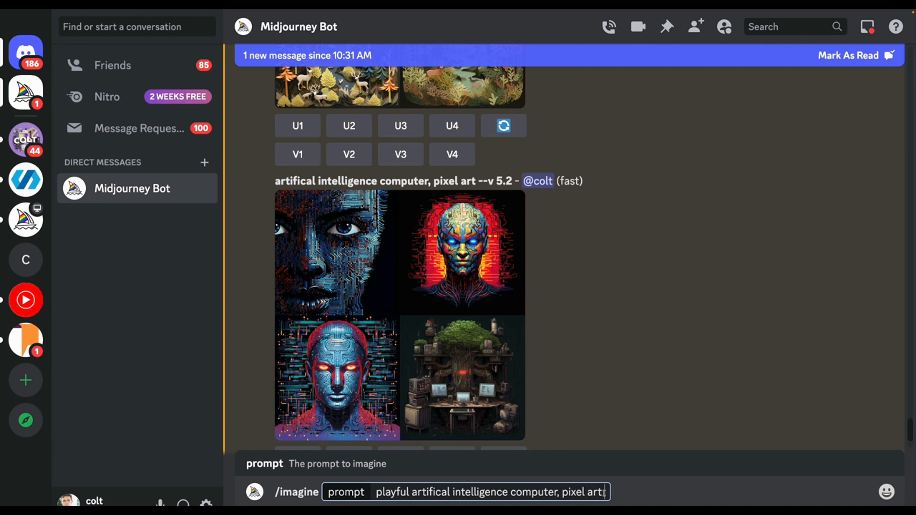
pyautogui.write('video game style')
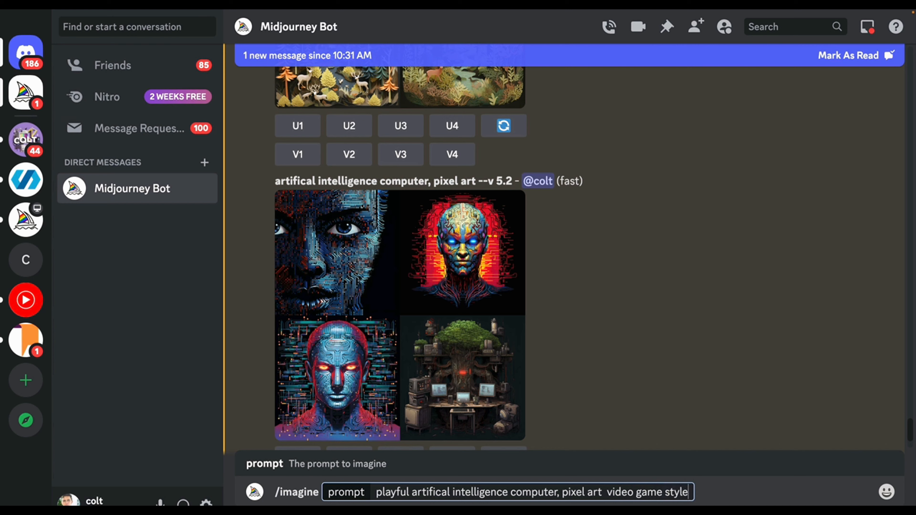
pyautogui.press('Return')
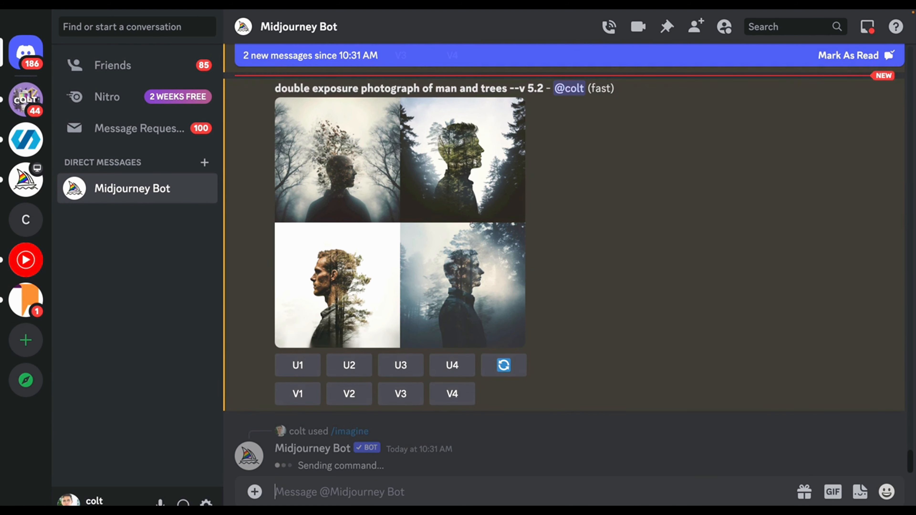
# Examine the enlarged double exposure grid of the man and trees and look back over the neighbouring grids.
pyautogui.click(454, 216)
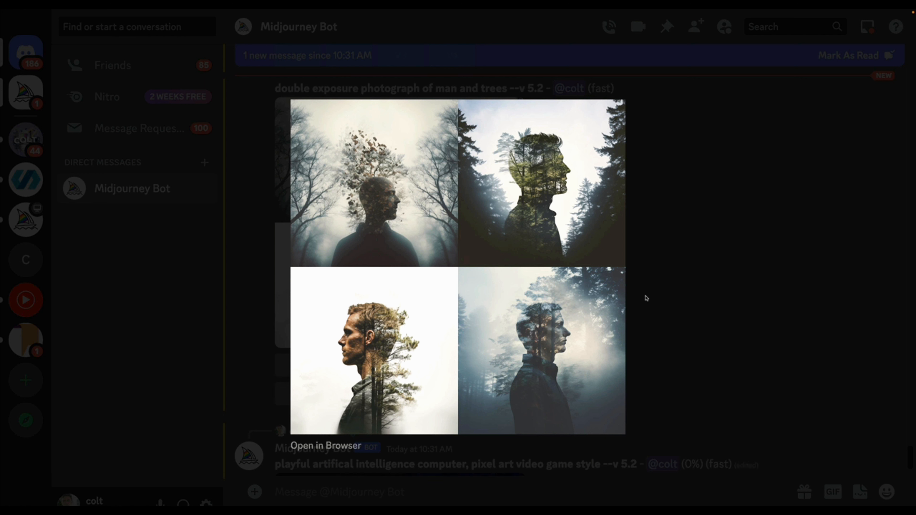
pyautogui.click(676, 317)
pyautogui.scroll(5, 677, 318)
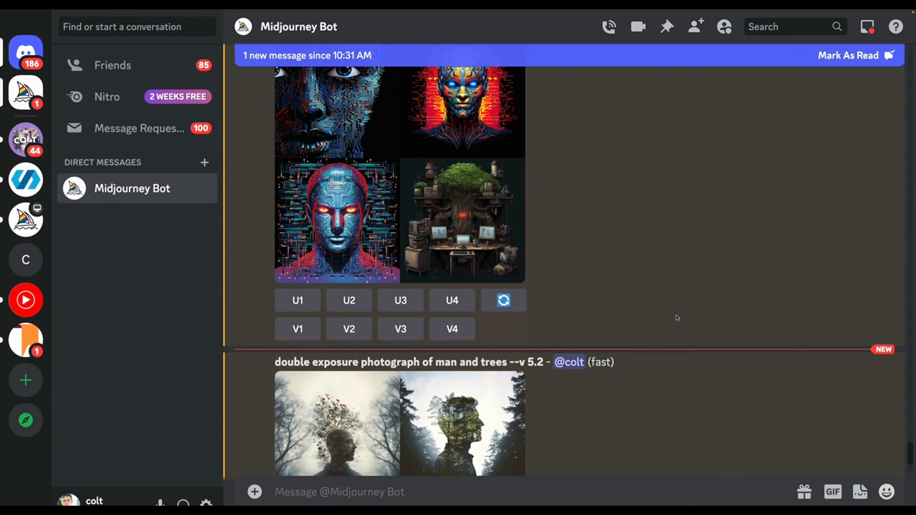
pyautogui.scroll(10, 675, 317)
pyautogui.scroll(-3, 630, 314)
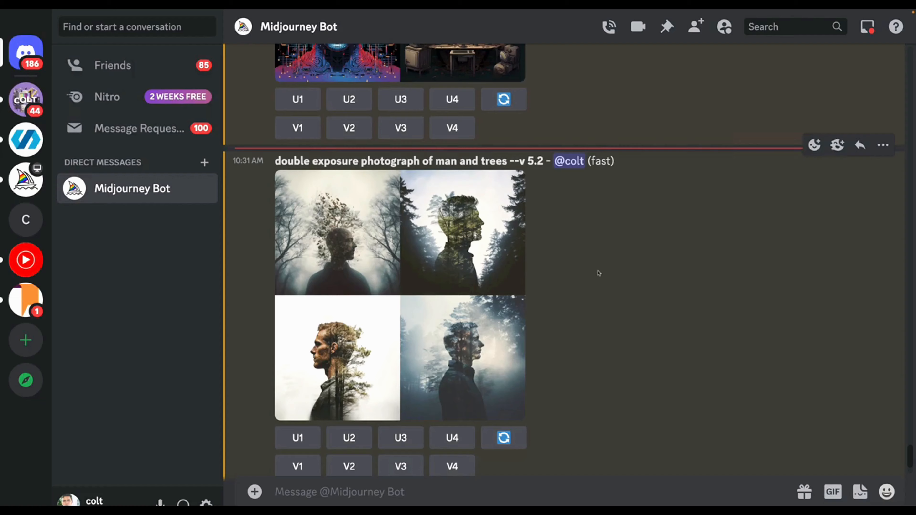
pyautogui.scroll(10, 632, 245)
pyautogui.scroll(2, 634, 246)
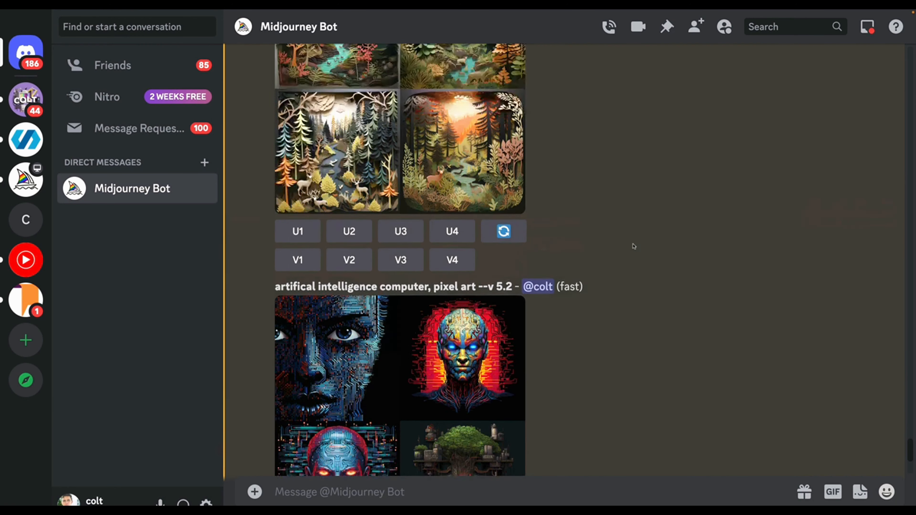
# Review the earlier cutaway shopping mall grid and enlarge the music festival tilt-shift photography grid.
pyautogui.scroll(20, 634, 246)
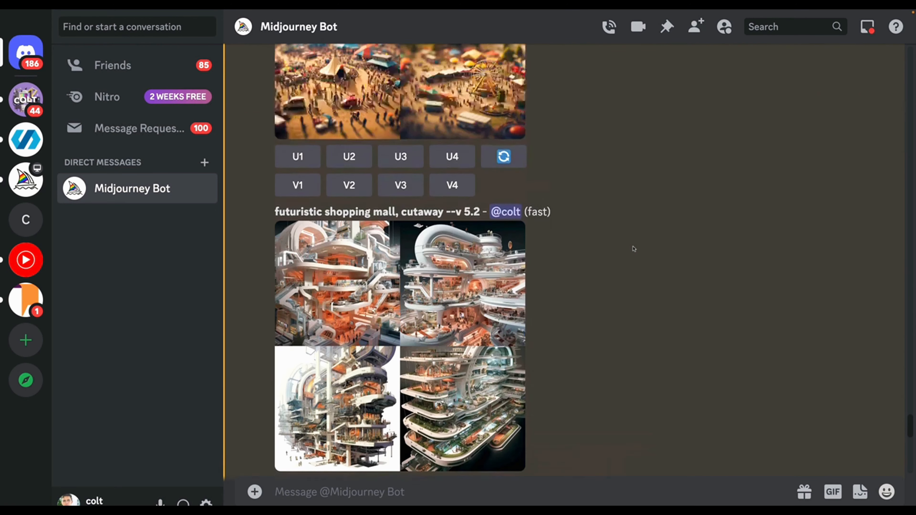
pyautogui.scroll(10, 634, 249)
pyautogui.scroll(-6, 633, 249)
pyautogui.scroll(-1, 634, 249)
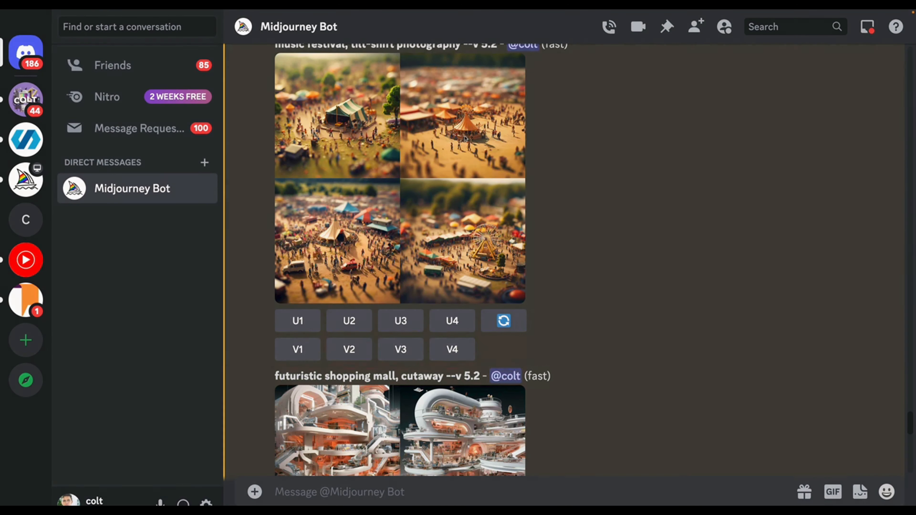
pyautogui.click(465, 139)
pyautogui.click(688, 225)
# Go back to the knolling results and examine the enlarged butterfly grid.
pyautogui.scroll(10, 688, 226)
pyautogui.scroll(15, 447, 273)
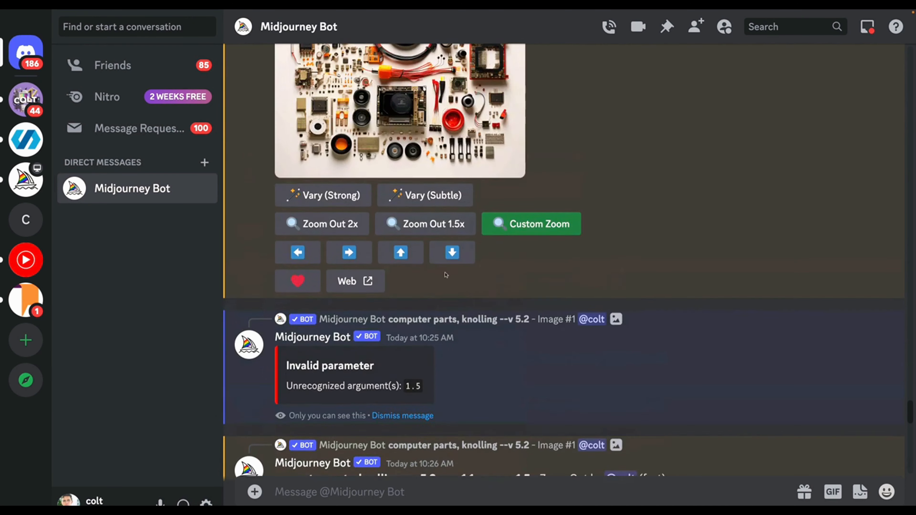
pyautogui.click(443, 340)
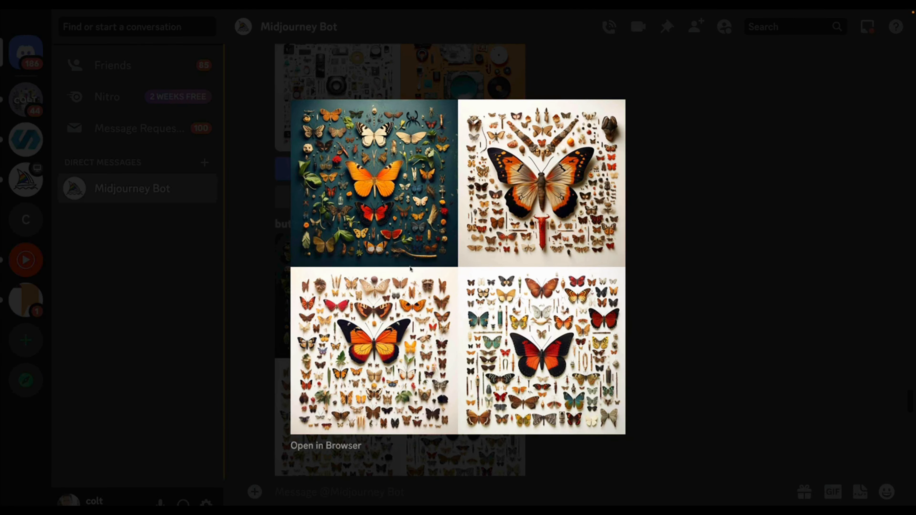
pyautogui.press('Escape')
pyautogui.scroll(-10, 456, 391)
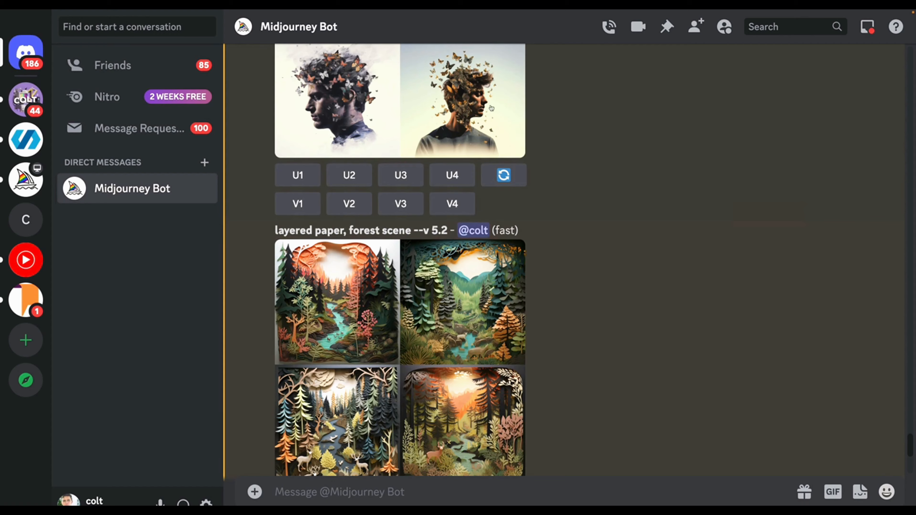
# Examine the enlarged layered paper forest grid again and the playful pixel art video game style grid.
pyautogui.click(475, 230)
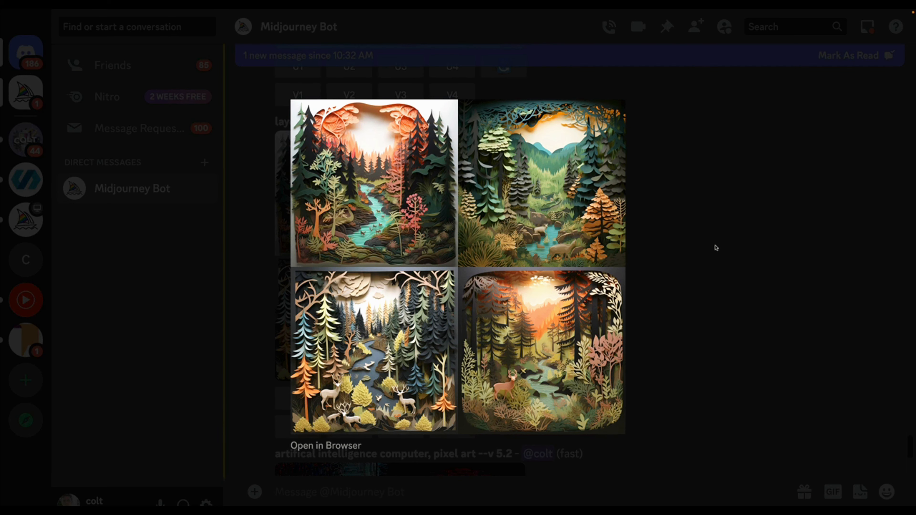
pyautogui.click(715, 248)
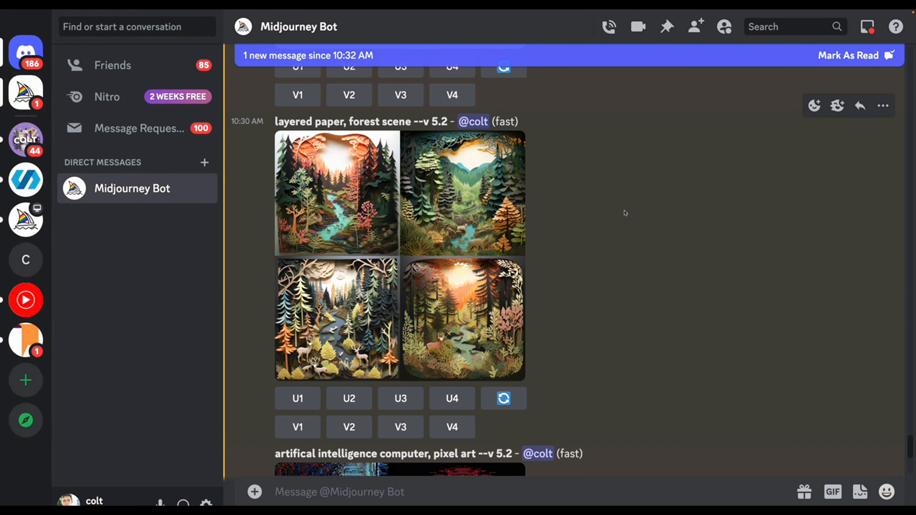
pyautogui.scroll(-6, 625, 213)
pyautogui.click(479, 244)
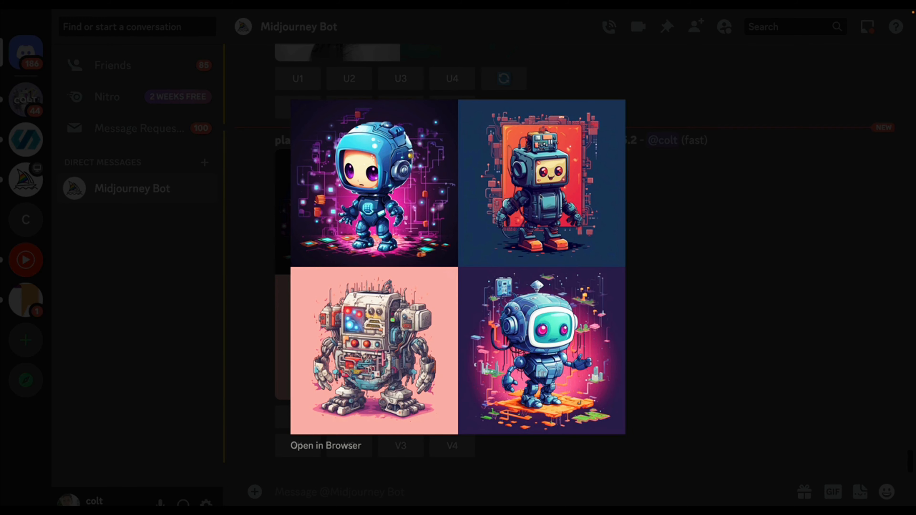
pyautogui.click(721, 210)
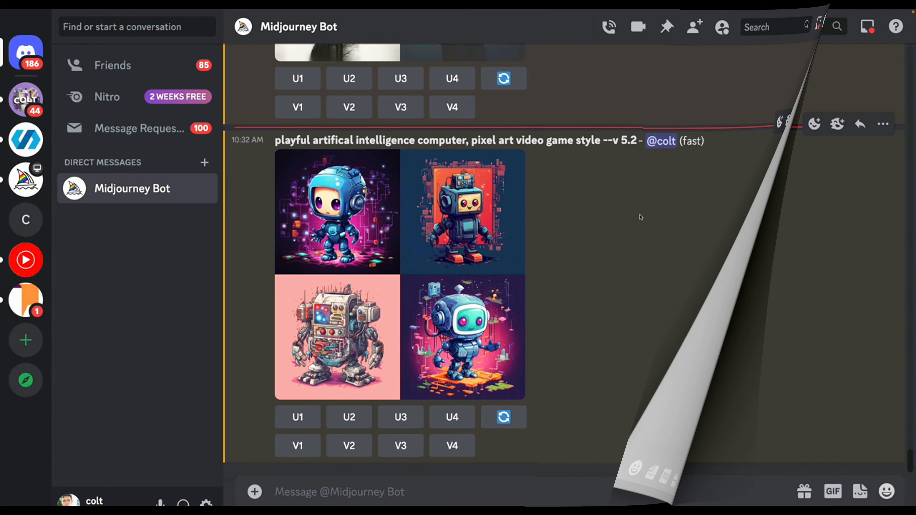
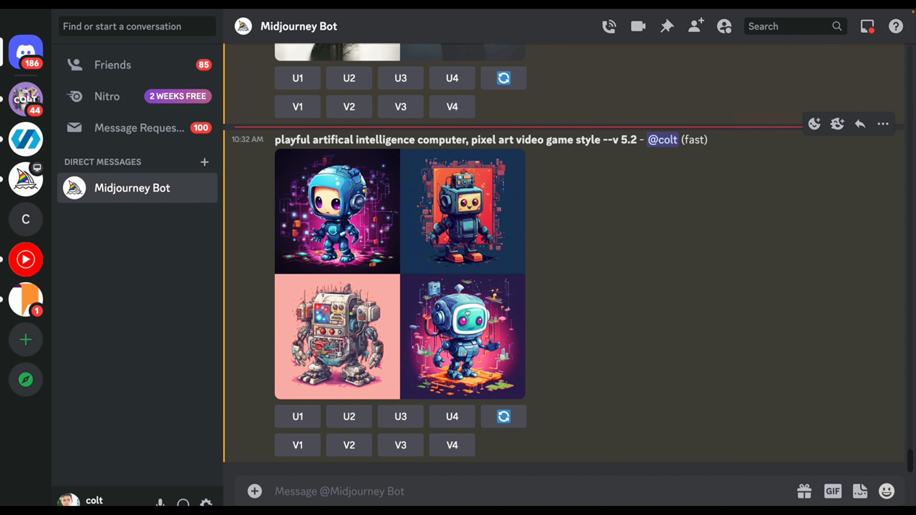
# Submit an /imagine command with the prompt "logo for mountain bike company, 2d, minimalist".
pyautogui.click(501, 487)
pyautogui.write('/imagi')
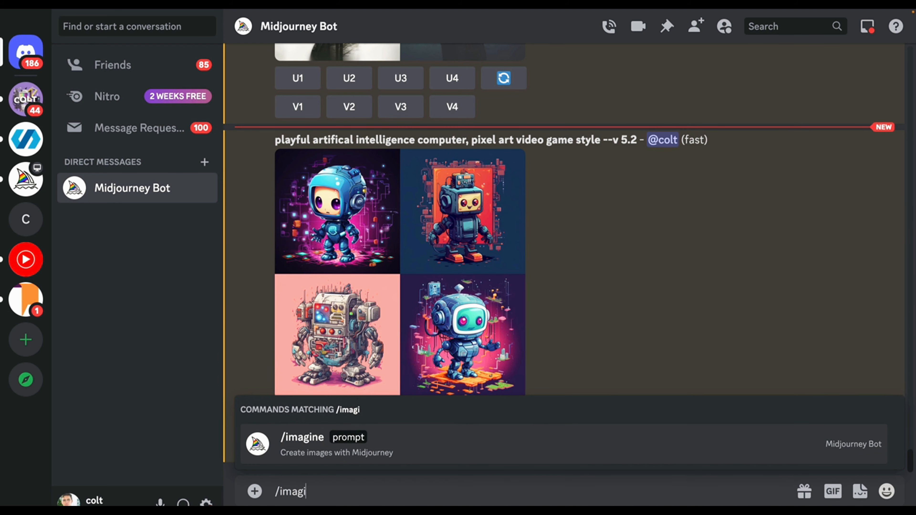
pyautogui.write('ne')
pyautogui.click(438, 463)
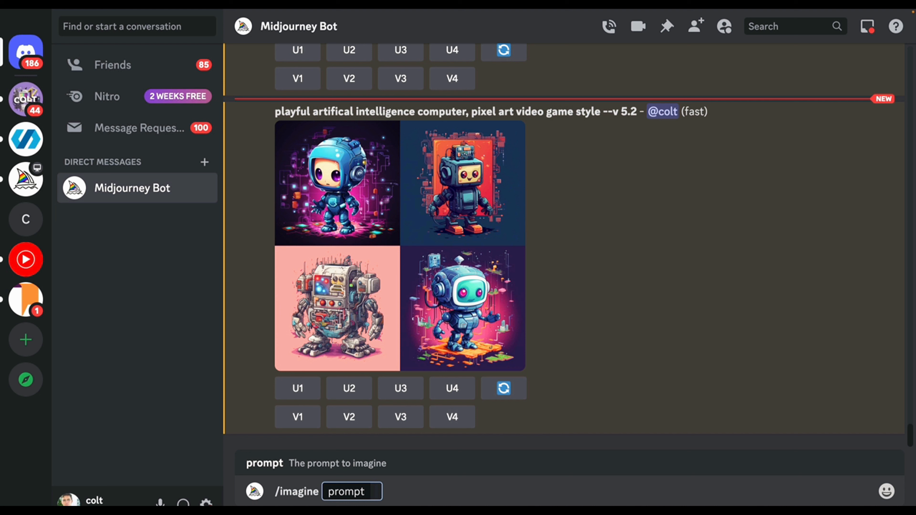
pyautogui.write('logo for mountain bike company, 2')
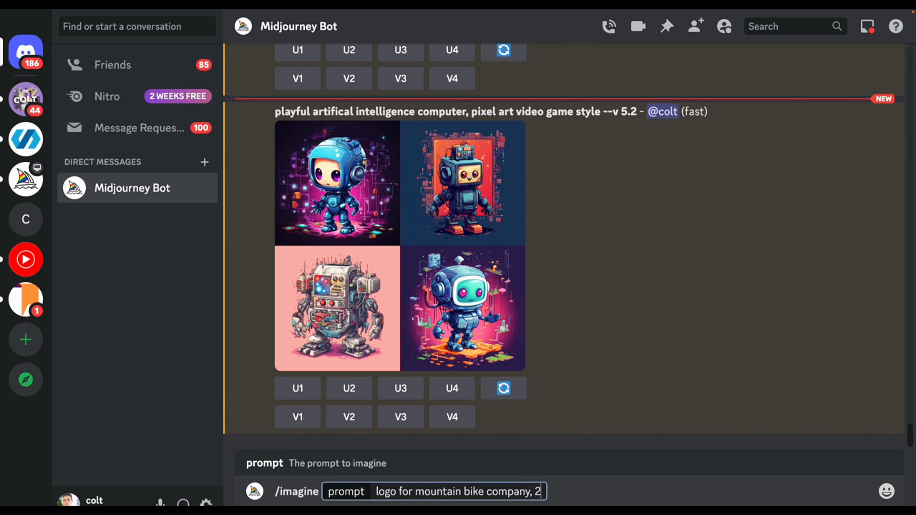
pyautogui.write('d, minimalist')
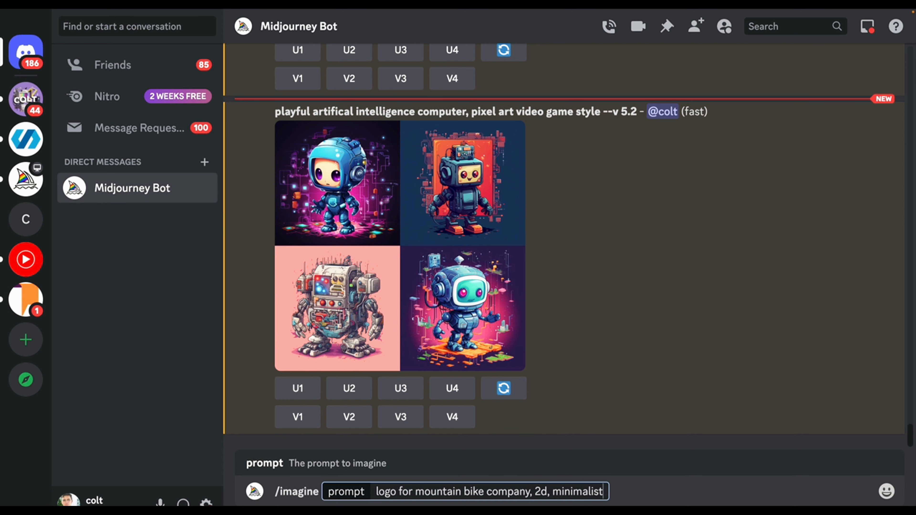
pyautogui.press('Return')
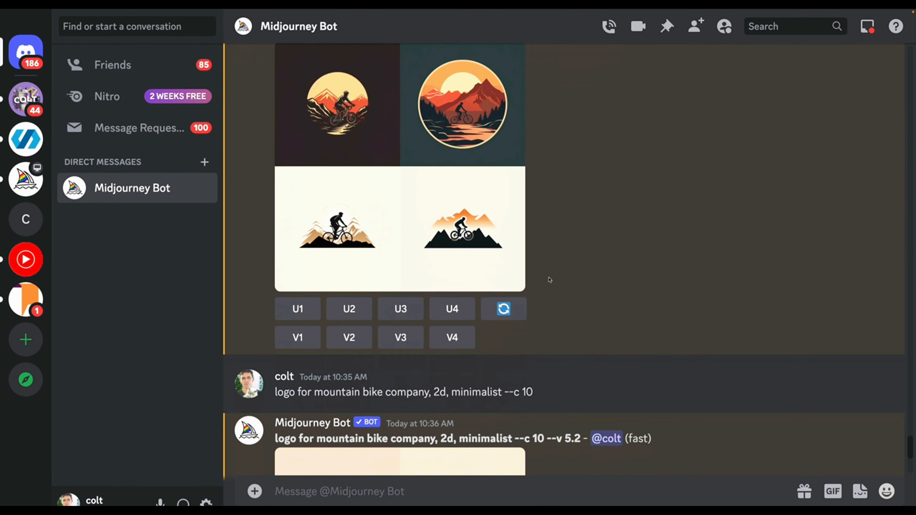
# Examine the mountain bike logo grids generated with --c 10, highlighting the chaos parameter in the first grid's prompt.
pyautogui.scroll(-6, 548, 279)
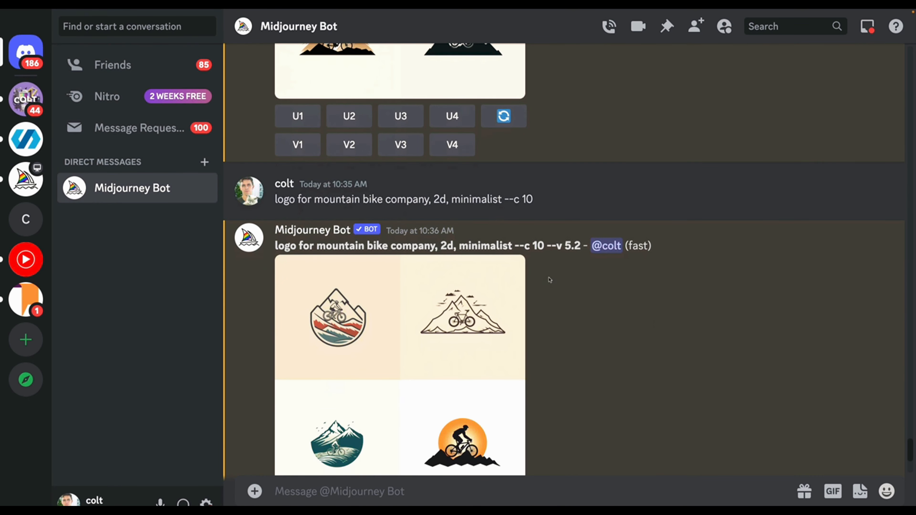
pyautogui.scroll(-2, 593, 235)
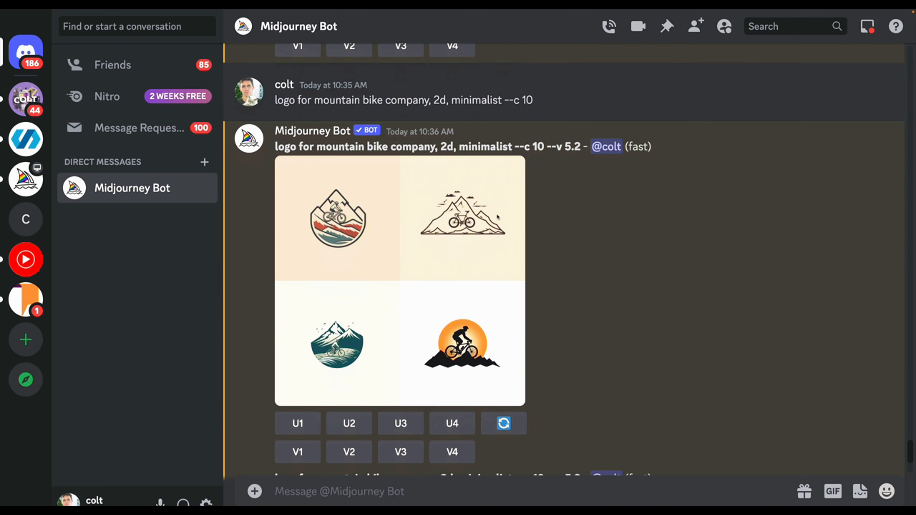
pyautogui.moveTo(551, 147); pyautogui.dragTo(524, 146)
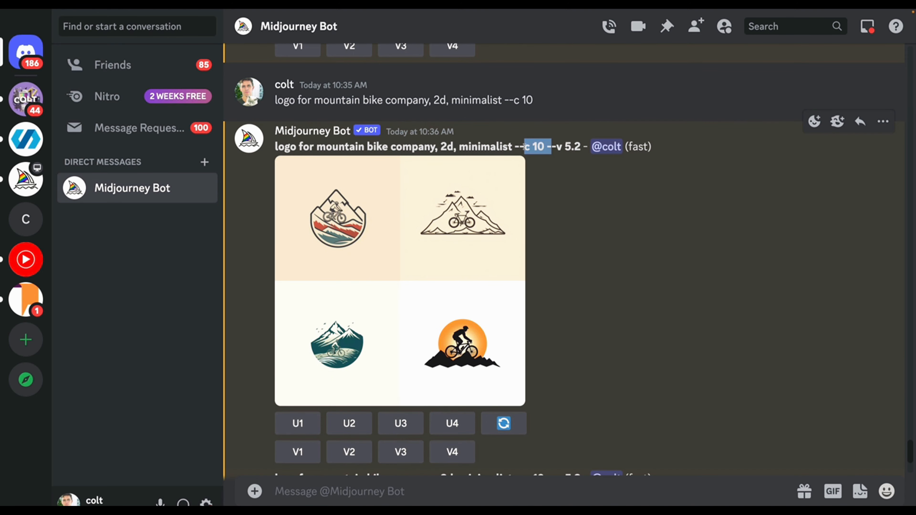
pyautogui.scroll(-12, 590, 168)
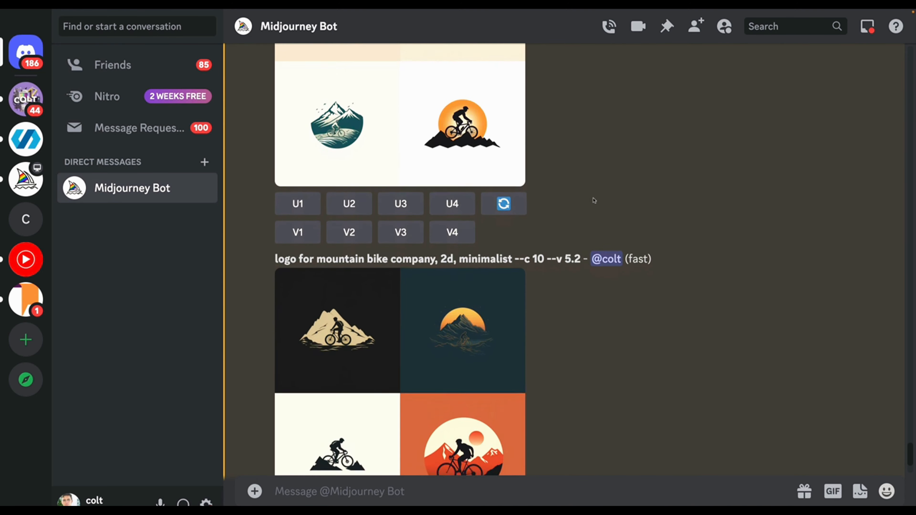
pyautogui.scroll(-5, 594, 201)
pyautogui.scroll(8, 593, 201)
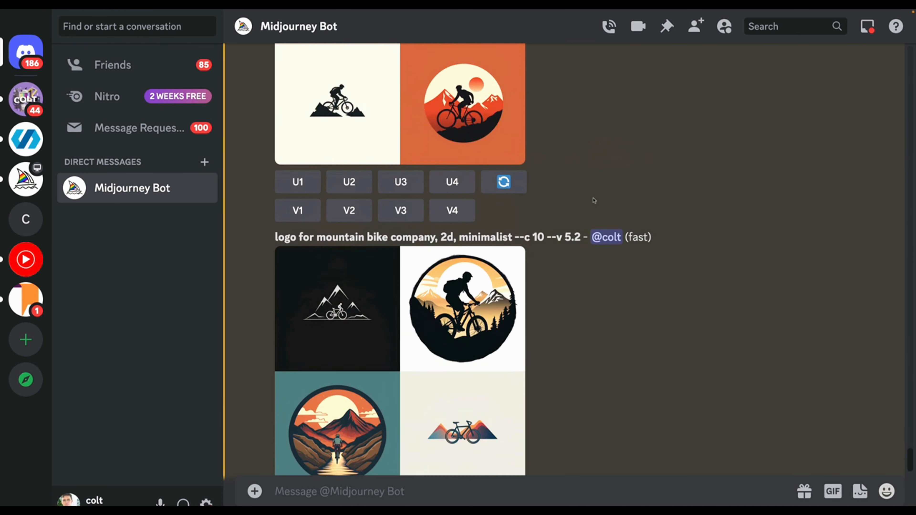
pyautogui.scroll(-6, 594, 201)
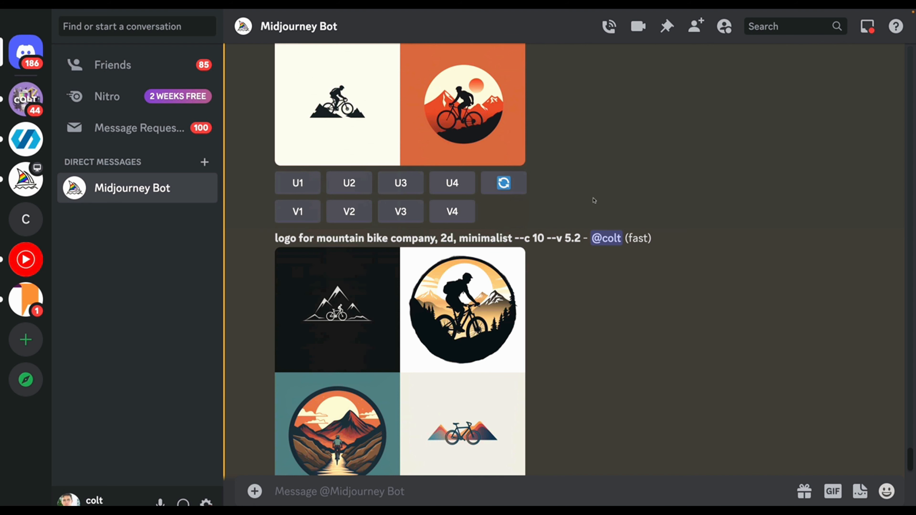
pyautogui.scroll(10, 594, 201)
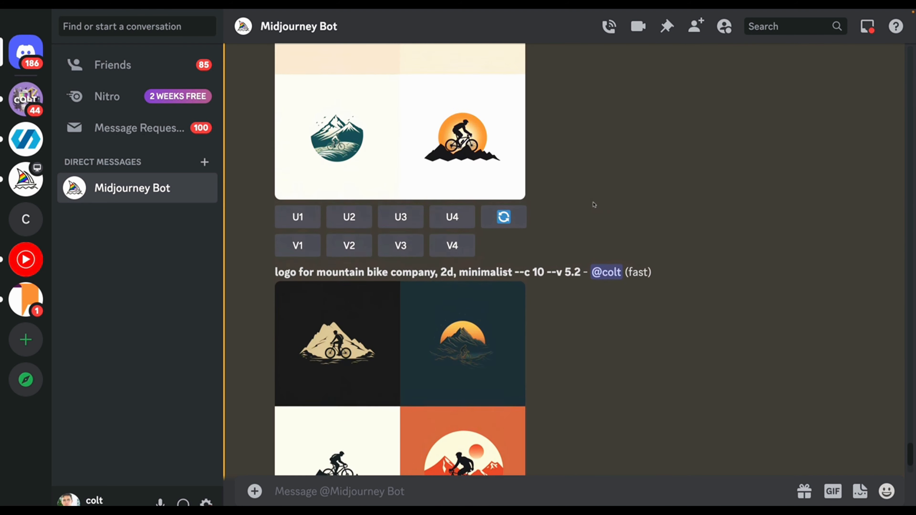
# Highlight the chaos value in the second logo grid's prompt and look over the first --c 10 grid again.
pyautogui.moveTo(521, 328)
pyautogui.mouseDown()
pyautogui.moveTo(548, 328)
pyautogui.moveTo(521, 329)
pyautogui.mouseUp()
pyautogui.click(562, 329)
pyautogui.click(575, 359)
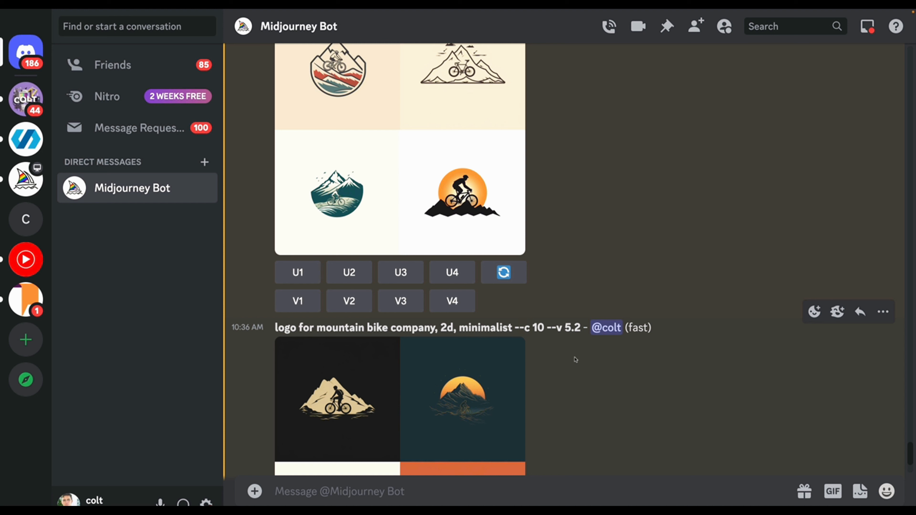
pyautogui.doubleClick(539, 327)
pyautogui.scroll(3, 620, 249)
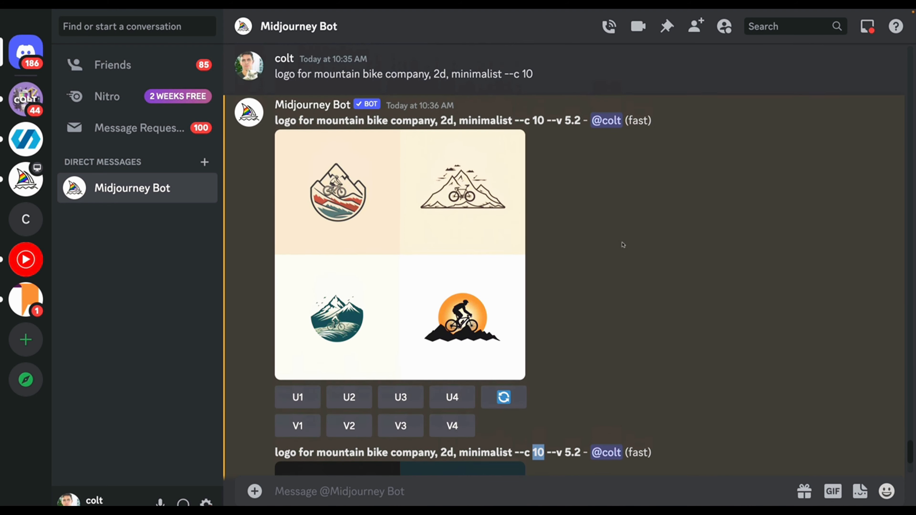
pyautogui.scroll(-2, 557, 222)
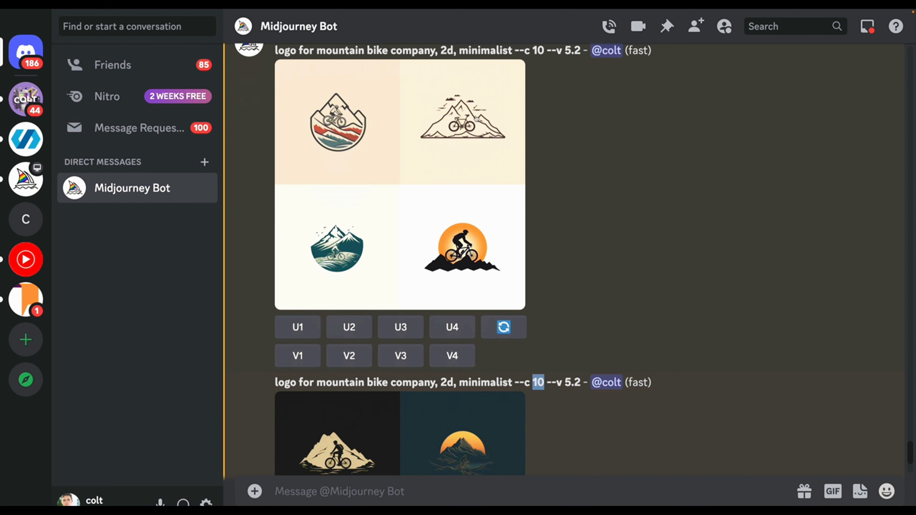
# Generate variations of the fourth logo, the bicycle over colored mountains, from the third --c 10 grid.
pyautogui.scroll(-2, 475, 154)
pyautogui.scroll(-6, 475, 154)
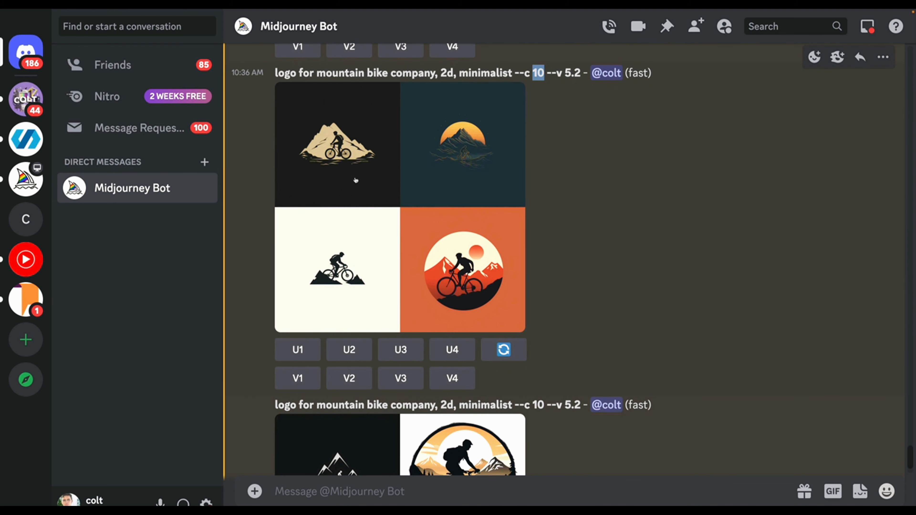
pyautogui.scroll(-7, 526, 270)
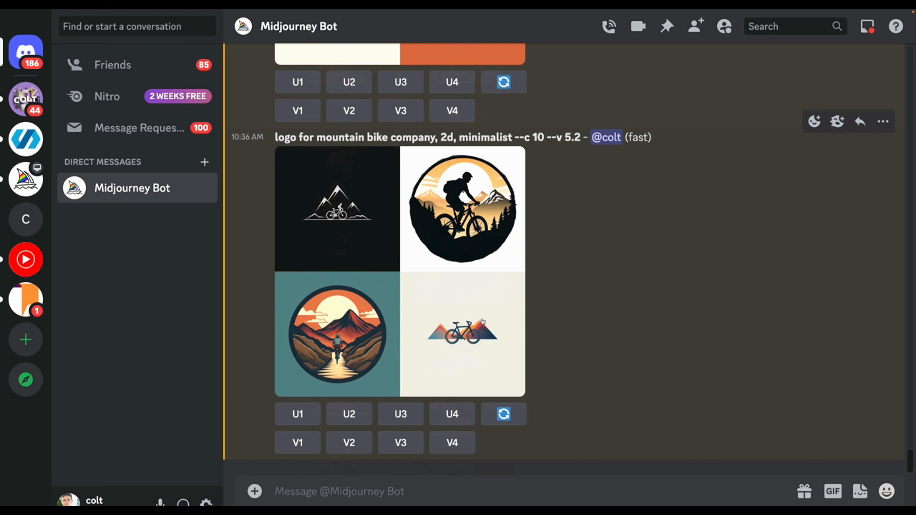
pyautogui.click(451, 445)
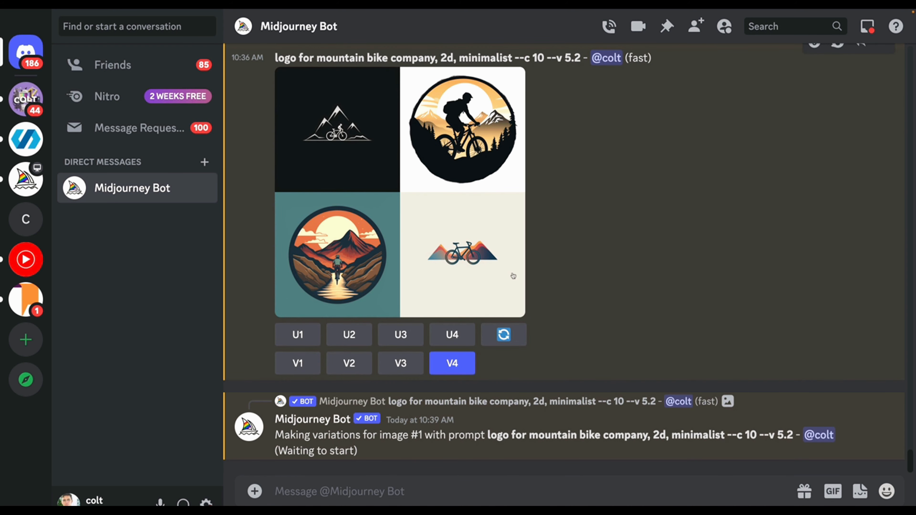
# Review the --c 10 logo grids again and generate variations of the third logo in the second grid.
pyautogui.scroll(10, 513, 276)
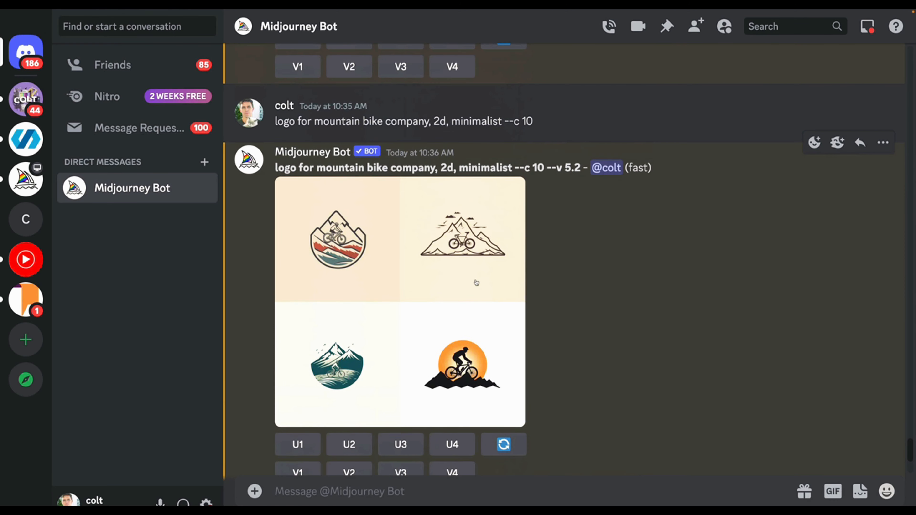
pyautogui.scroll(7, 476, 282)
pyautogui.scroll(2, 462, 258)
pyautogui.scroll(-15, 462, 258)
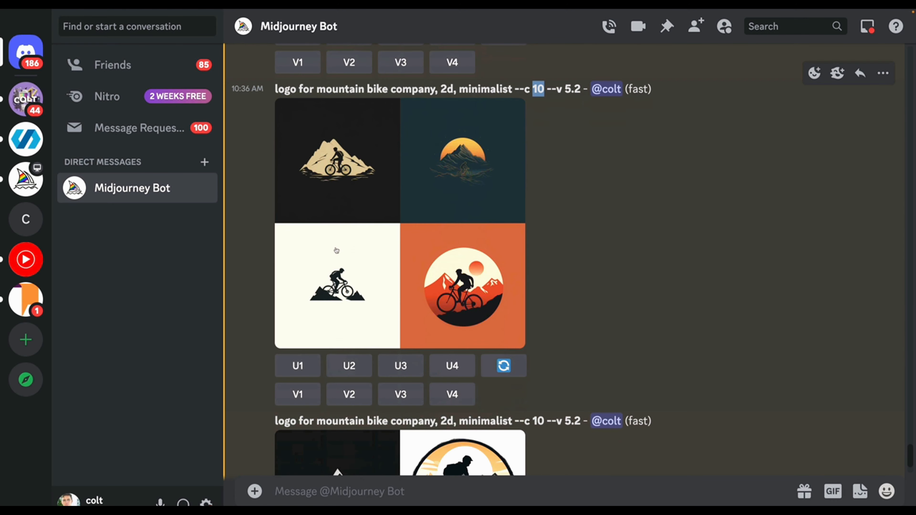
pyautogui.scroll(-2, 334, 266)
pyautogui.scroll(1, 343, 209)
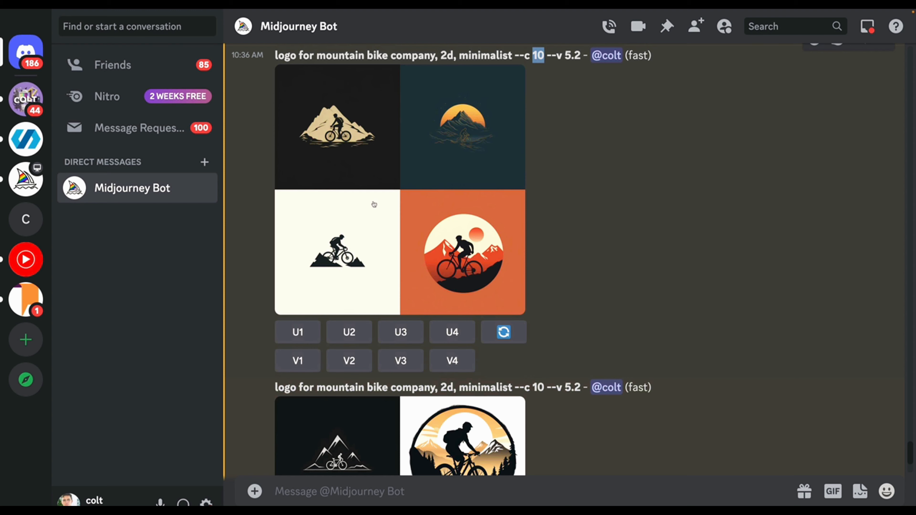
pyautogui.scroll(-2, 356, 274)
pyautogui.scroll(-2, 338, 265)
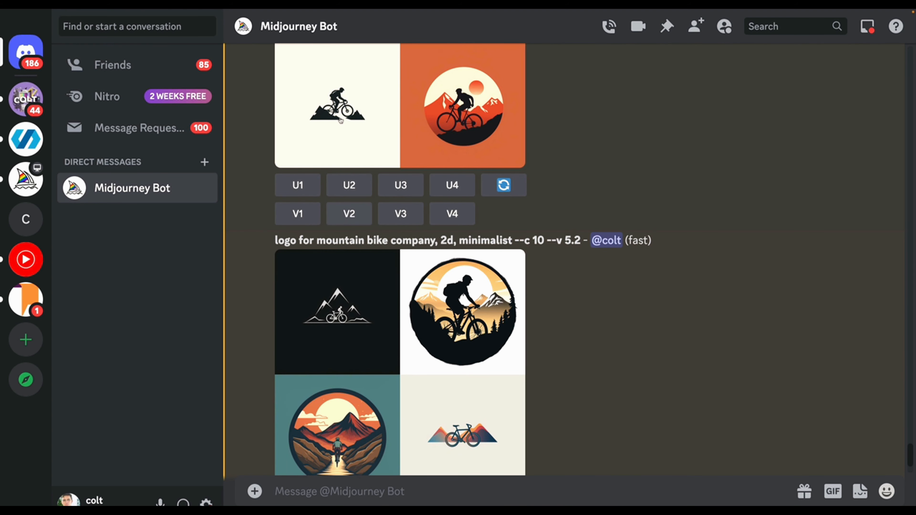
pyautogui.scroll(2, 352, 85)
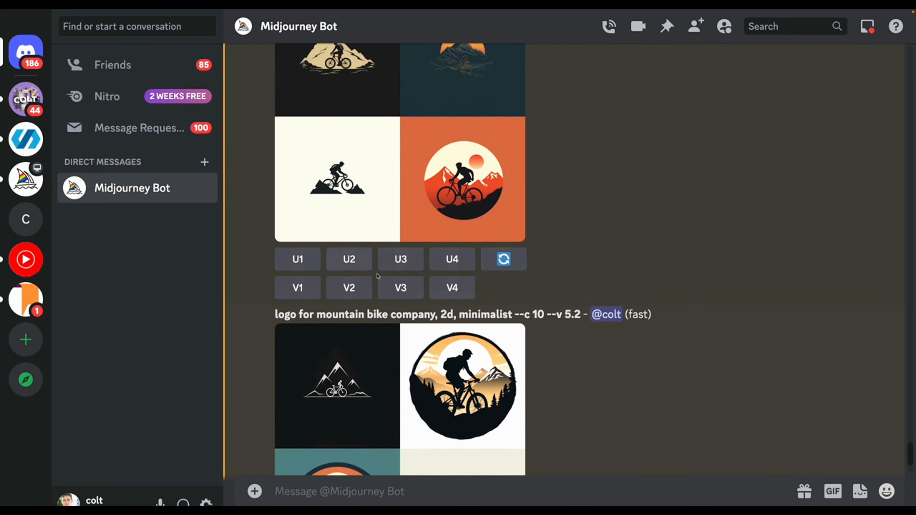
# Examine both sets of logo variations, viewing the colorful bicycle-and-mountains variation grid enlarged.
pyautogui.scroll(-6, 552, 317)
pyautogui.scroll(-8, 555, 315)
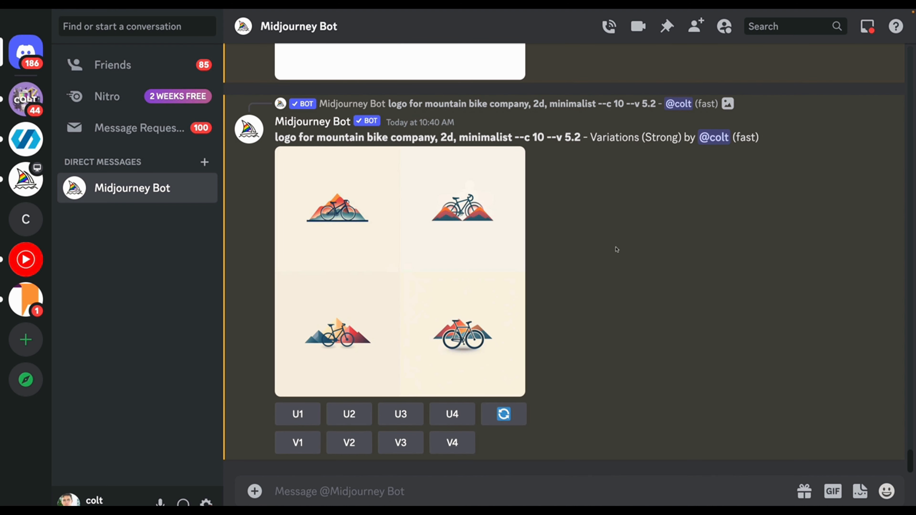
pyautogui.scroll(6, 450, 240)
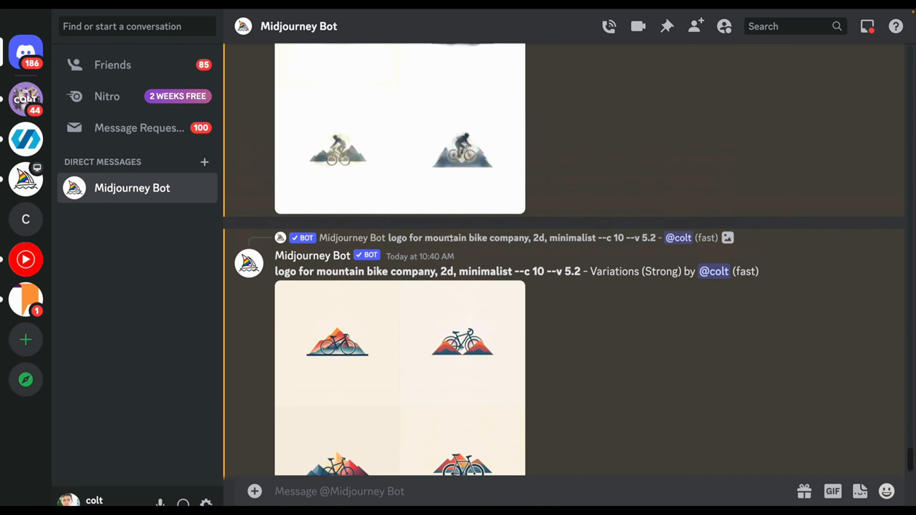
pyautogui.scroll(-4, 528, 208)
pyautogui.click(391, 307)
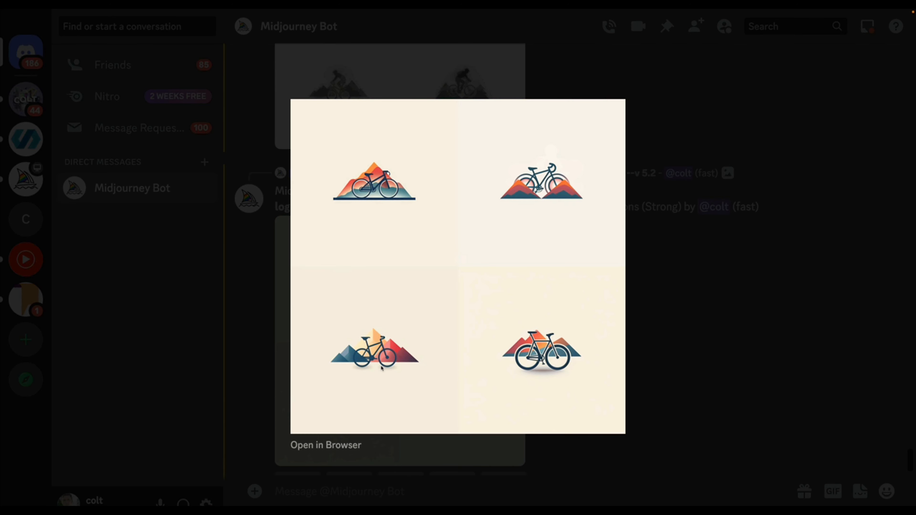
pyautogui.click(734, 291)
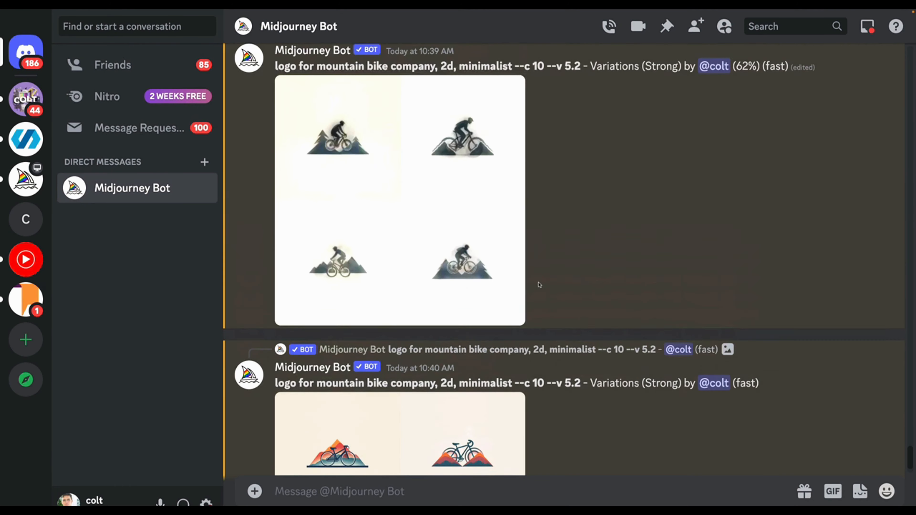
# Upscale the fourth logo of the third --c 10 grid.
pyautogui.scroll(10, 537, 284)
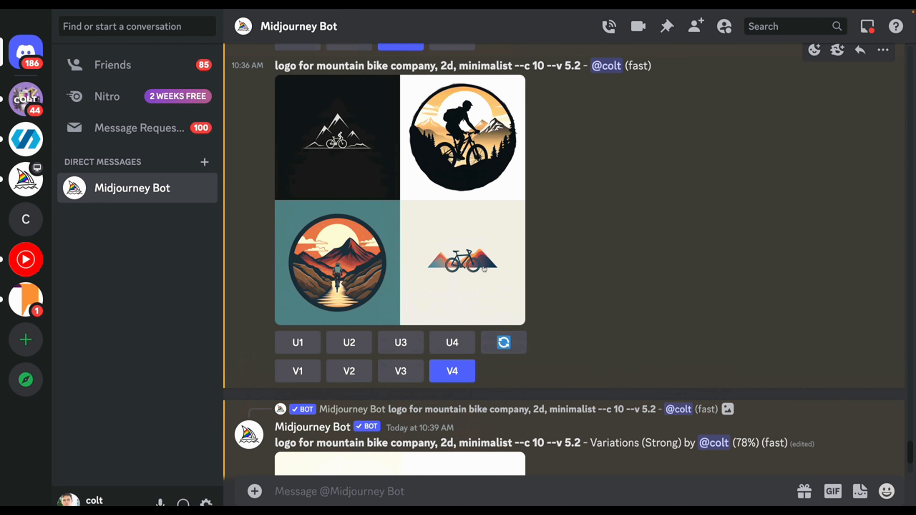
pyautogui.click(452, 342)
pyautogui.scroll(5, 578, 304)
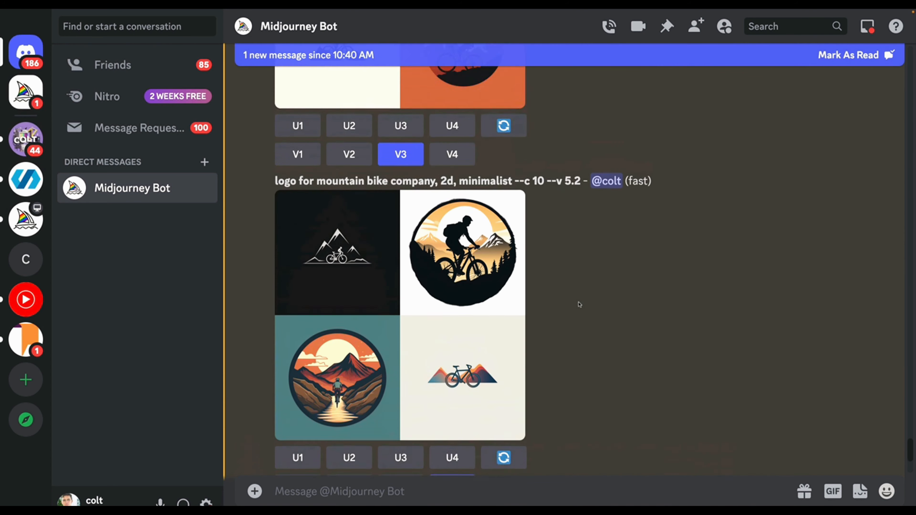
# Look over the black cyclist variations and view the upscaled bicycle-and-mountains logo enlarged.
pyautogui.scroll(-10, 362, 242)
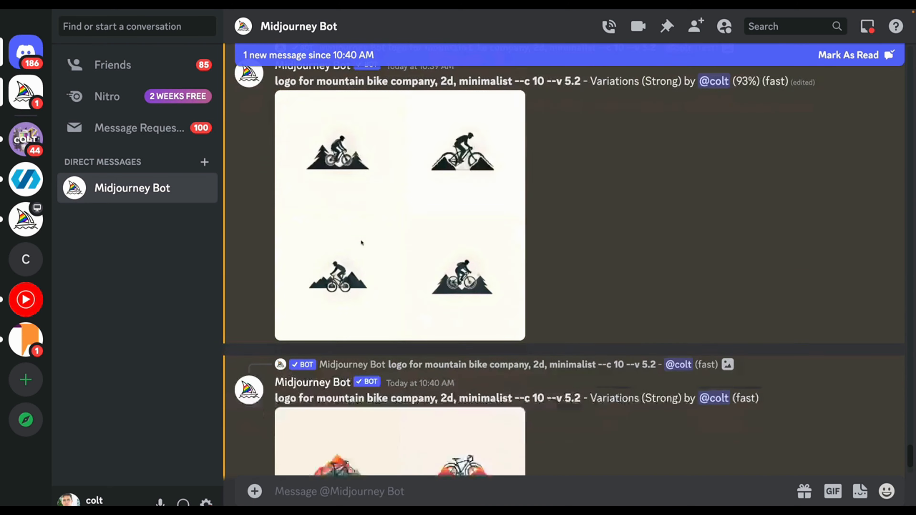
pyautogui.scroll(5, 361, 243)
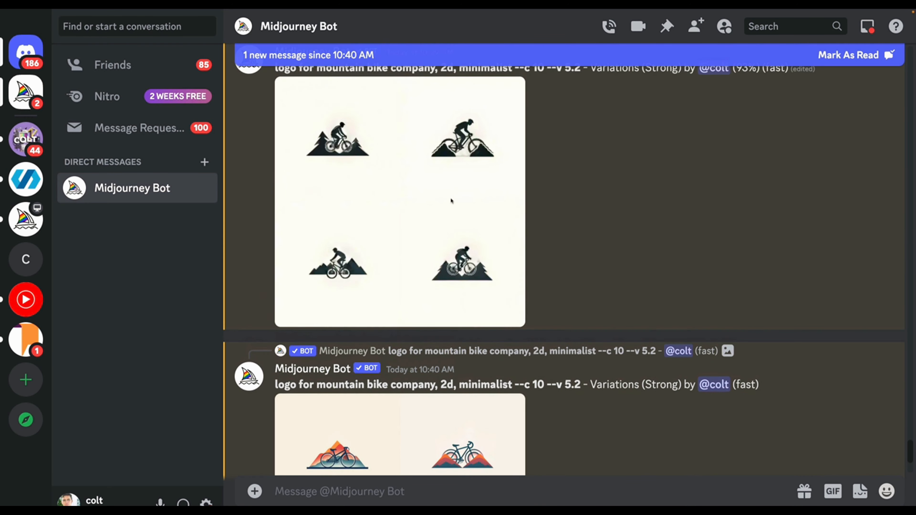
pyautogui.scroll(1, 395, 209)
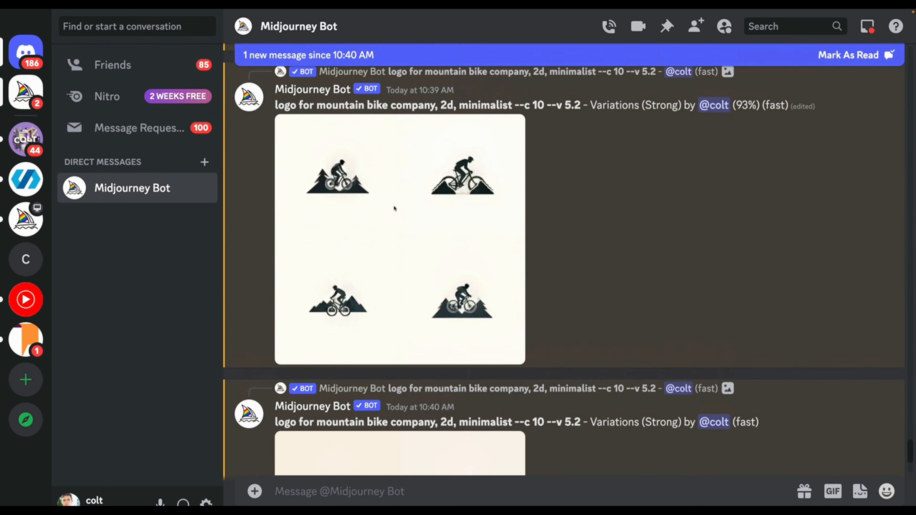
pyautogui.scroll(8, 480, 215)
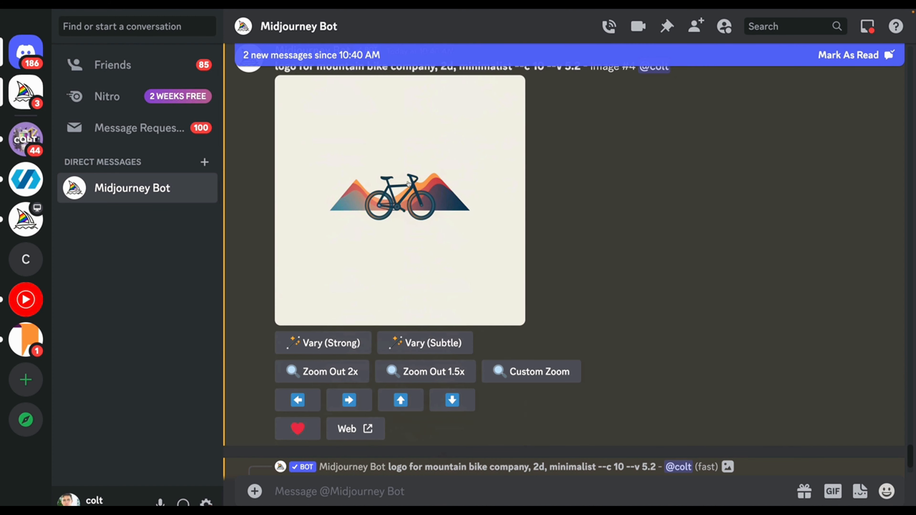
pyautogui.scroll(1, 420, 250)
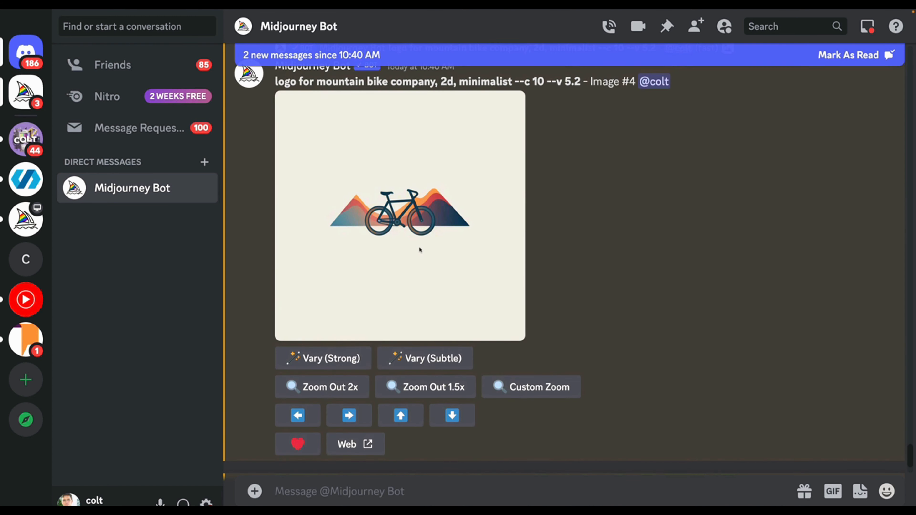
pyautogui.click(421, 232)
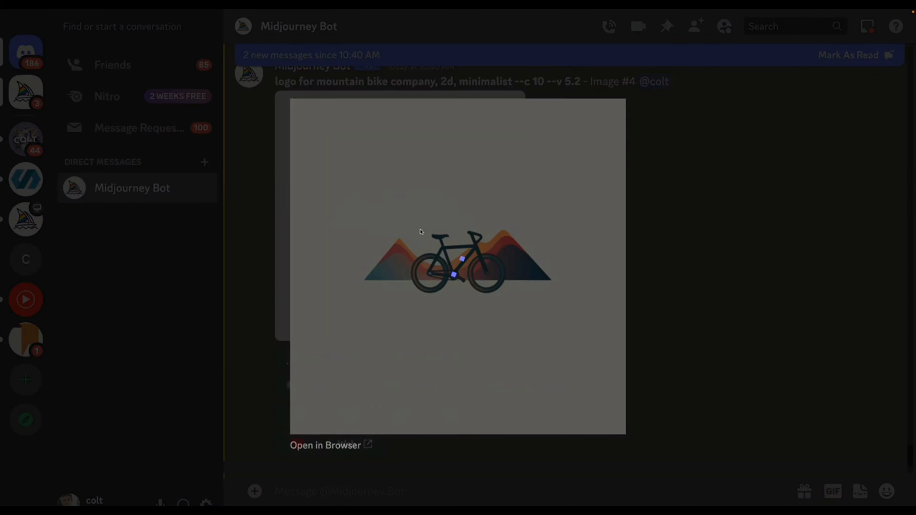
pyautogui.click(657, 267)
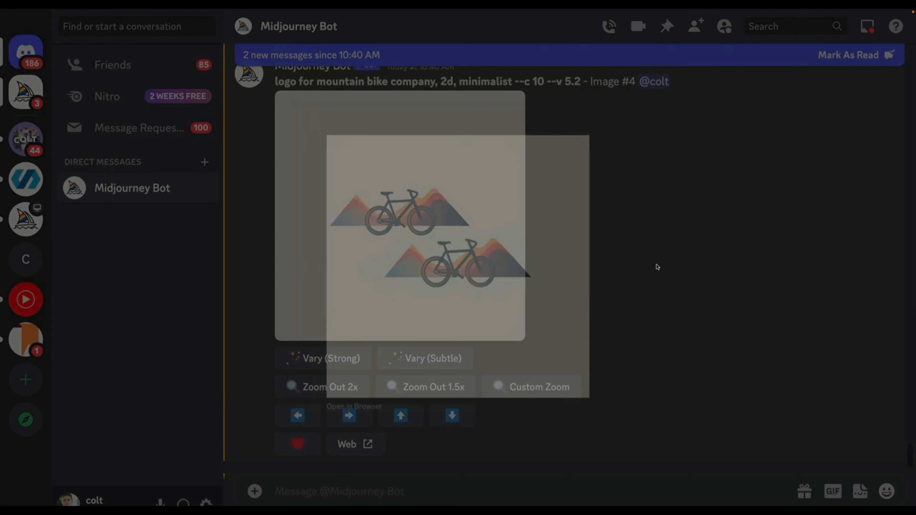
# Start a new /imagine prompt with the text "app icon, sushi roll".
pyautogui.scroll(-10, 613, 267)
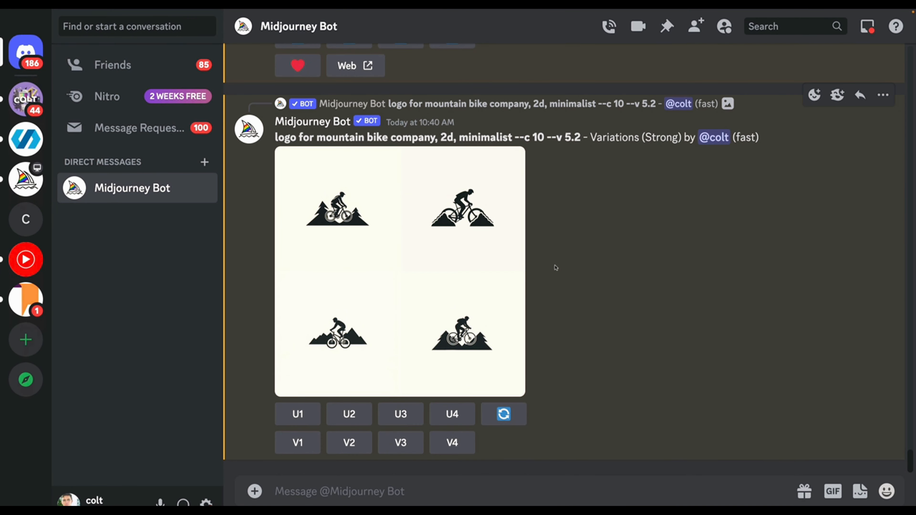
pyautogui.click(397, 491)
pyautogui.write('/imagine')
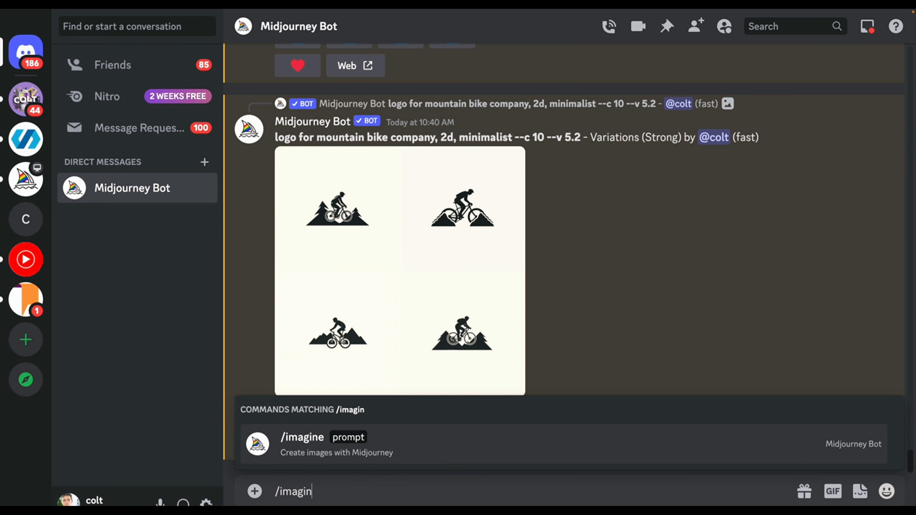
pyautogui.click(415, 454)
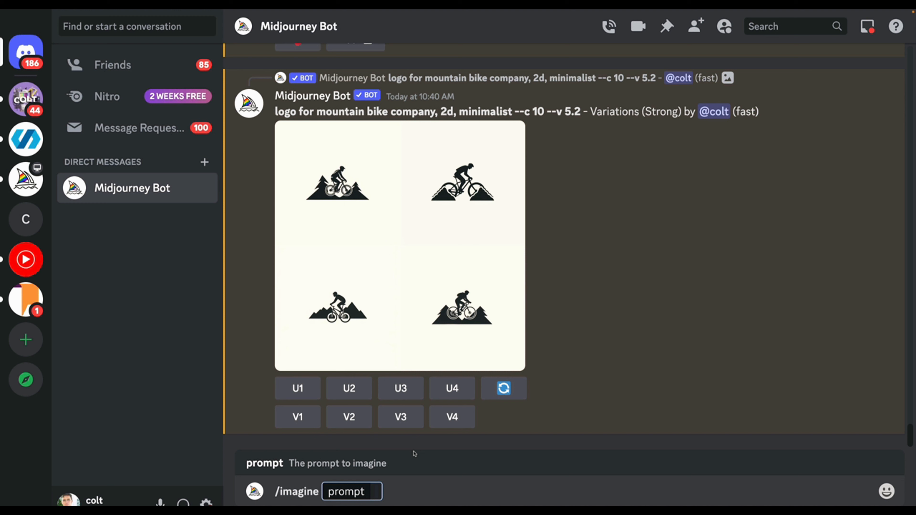
pyautogui.write('fi')
pyautogui.press('BackSpace')
pyautogui.press('BackSpace')
pyautogui.write('app icon,')
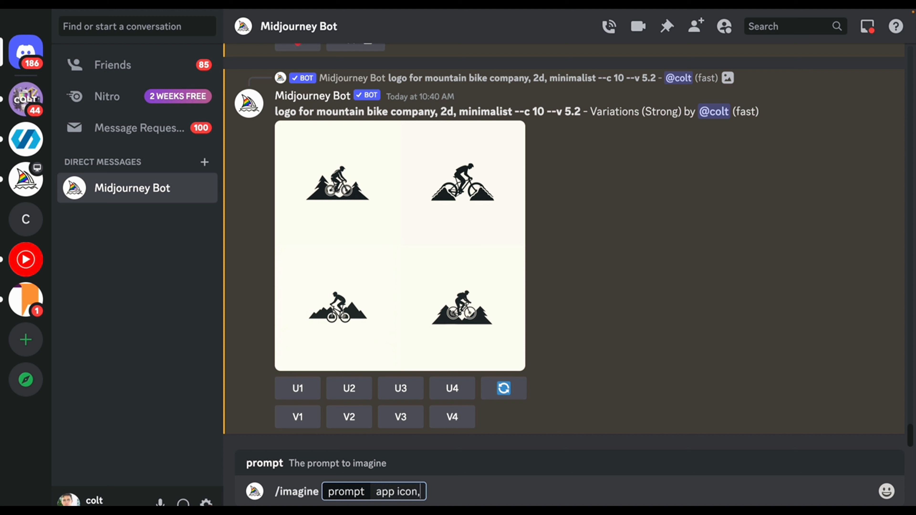
pyautogui.write(' sushi roll')
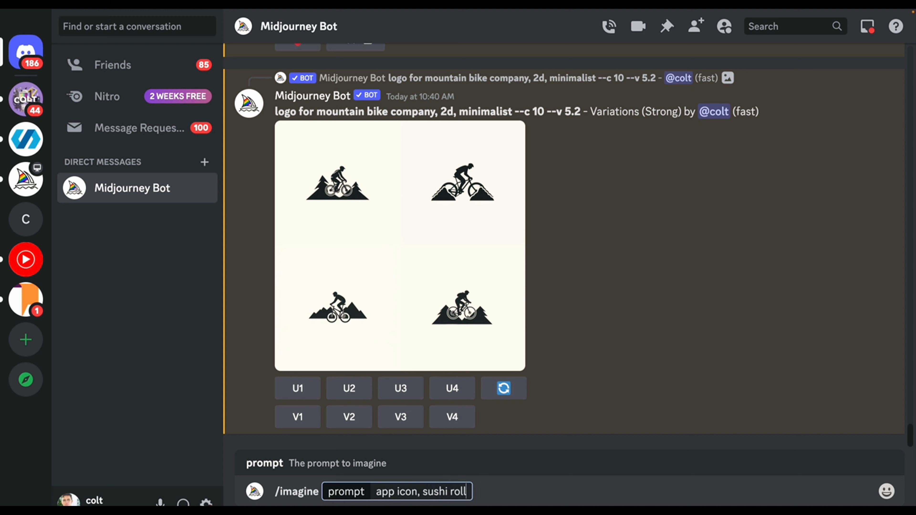
# Complete the prompt with "flat design, 2d, modern", submit it, and submit it again with --c 10 added.
pyautogui.write(', flat')
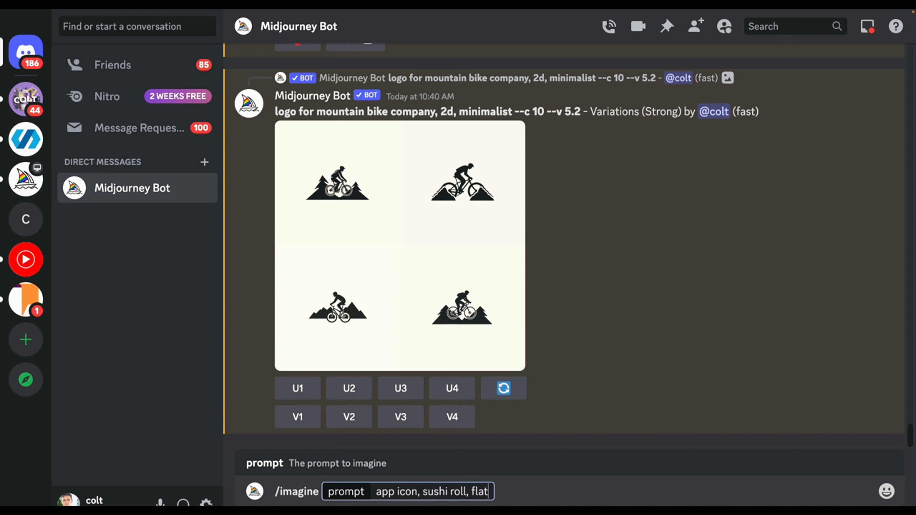
pyautogui.write(' design, 1d')
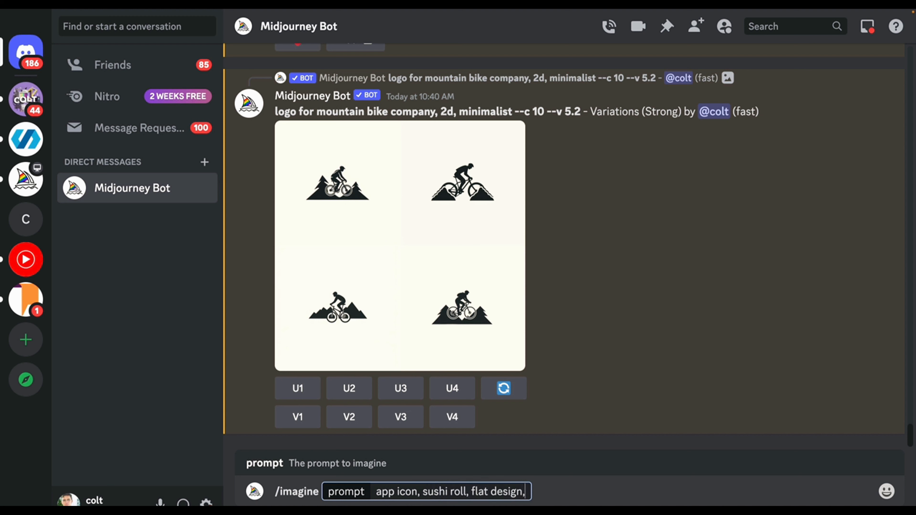
pyautogui.press('BackSpace')
pyautogui.press('BackSpace')
pyautogui.write('2d, modern')
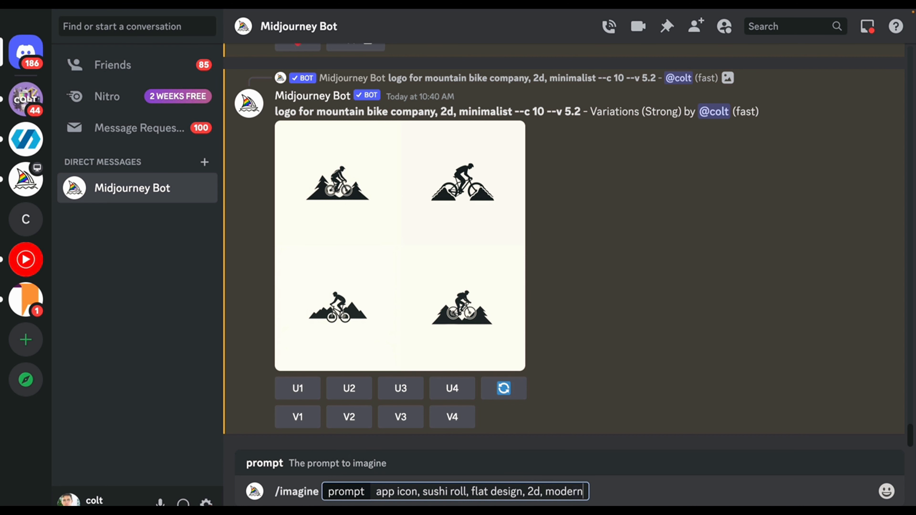
pyautogui.press('Return')
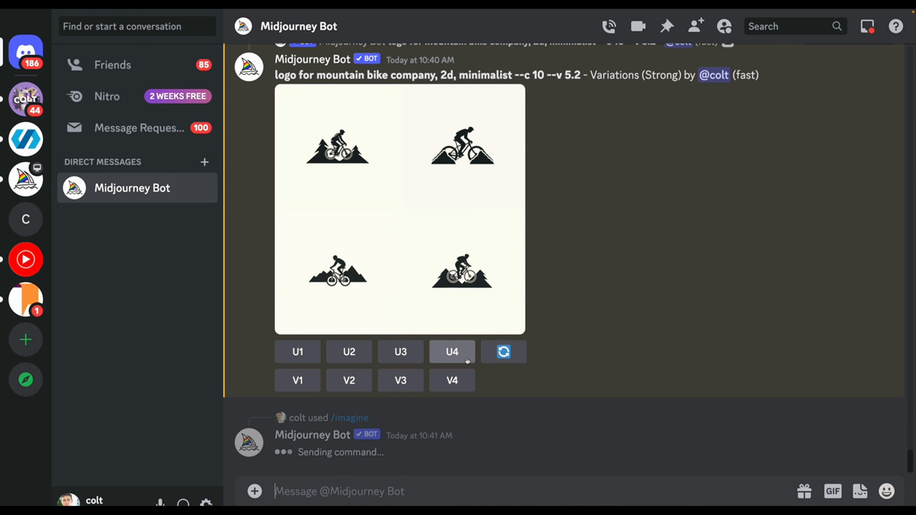
pyautogui.write('--c 10')
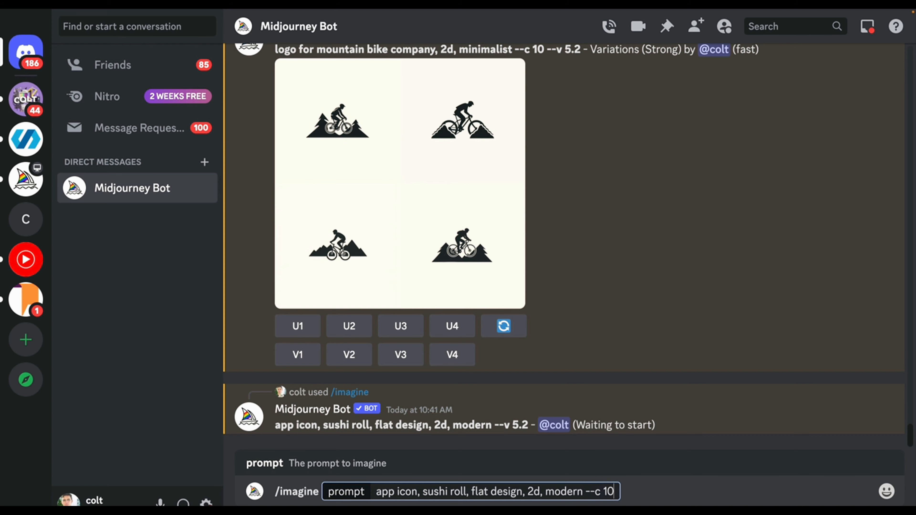
pyautogui.press('Return')
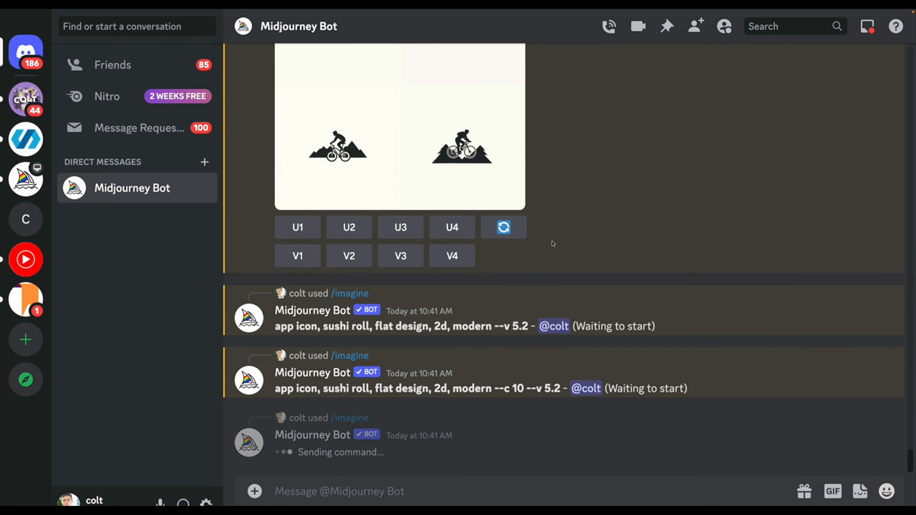
# Look back over the mountain bike logo variations, the third --c 10 grid and the upscaled bicycle-and-mountains logo.
pyautogui.scroll(3, 552, 246)
pyautogui.scroll(5, 550, 247)
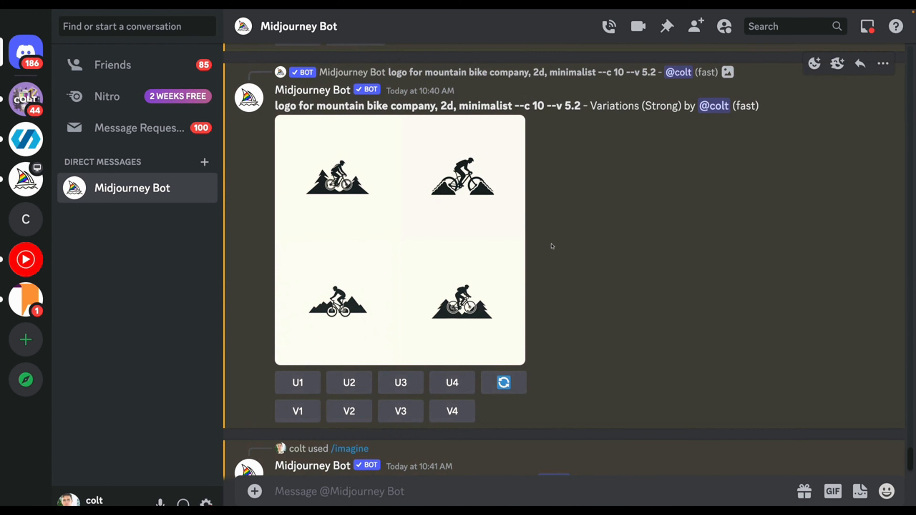
pyautogui.scroll(-3, 550, 248)
pyautogui.scroll(10, 536, 278)
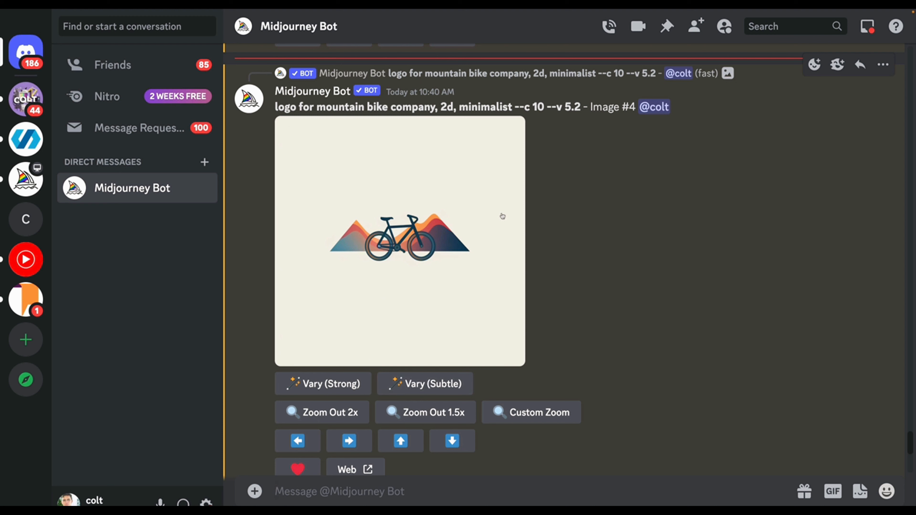
pyautogui.scroll(10, 502, 216)
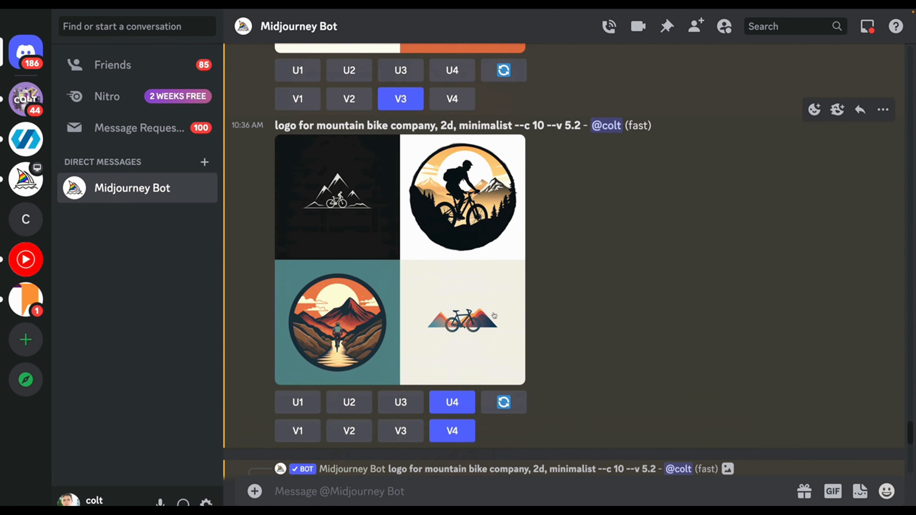
pyautogui.scroll(10, 499, 320)
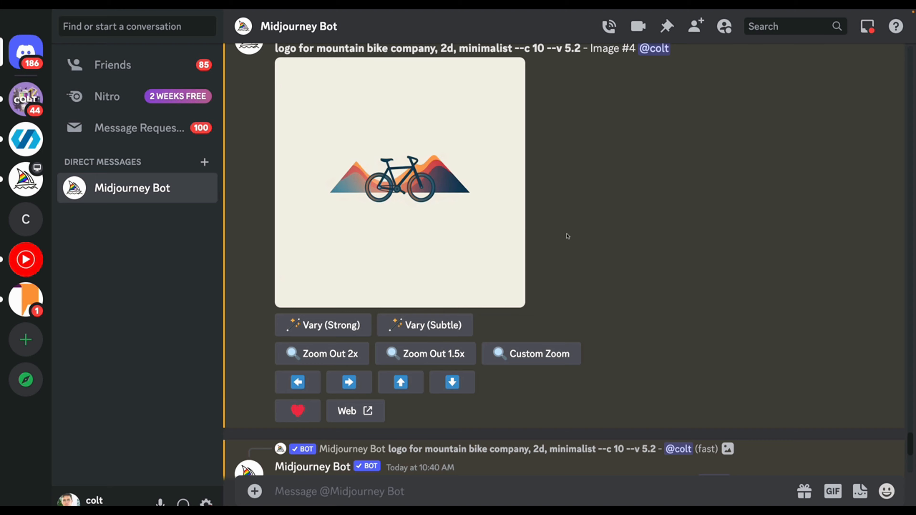
pyautogui.scroll(-3, 567, 236)
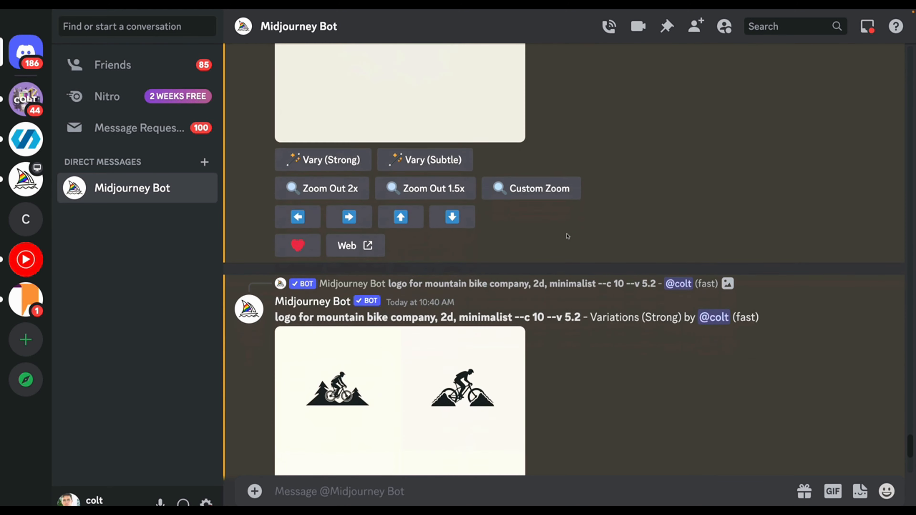
pyautogui.scroll(3, 567, 236)
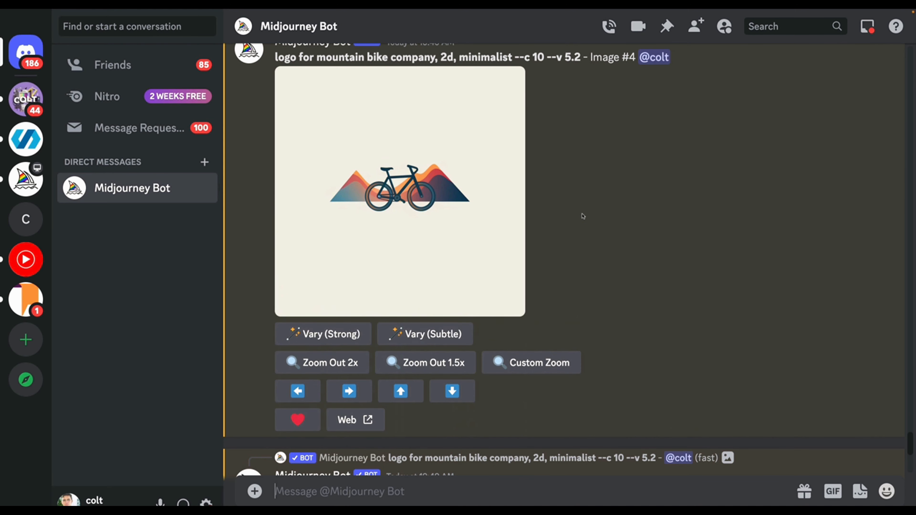
# Compare the sushi roll app icon grids made with and without --c 10.
pyautogui.scroll(-15, 583, 216)
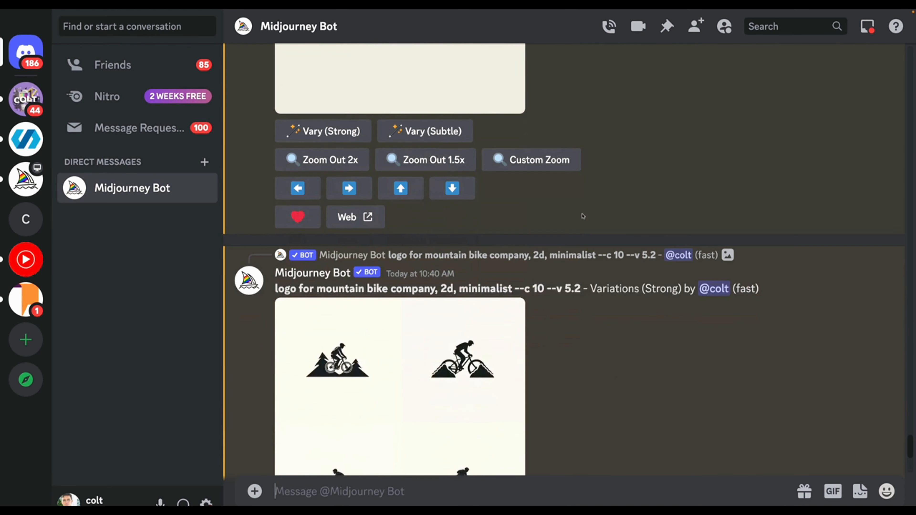
pyautogui.scroll(3, 582, 216)
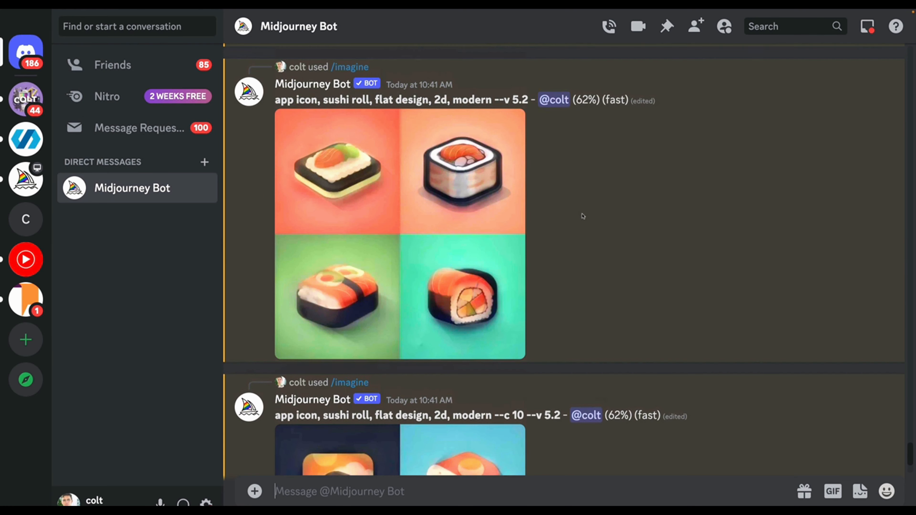
pyautogui.scroll(-1, 478, 201)
pyautogui.scroll(-12, 360, 166)
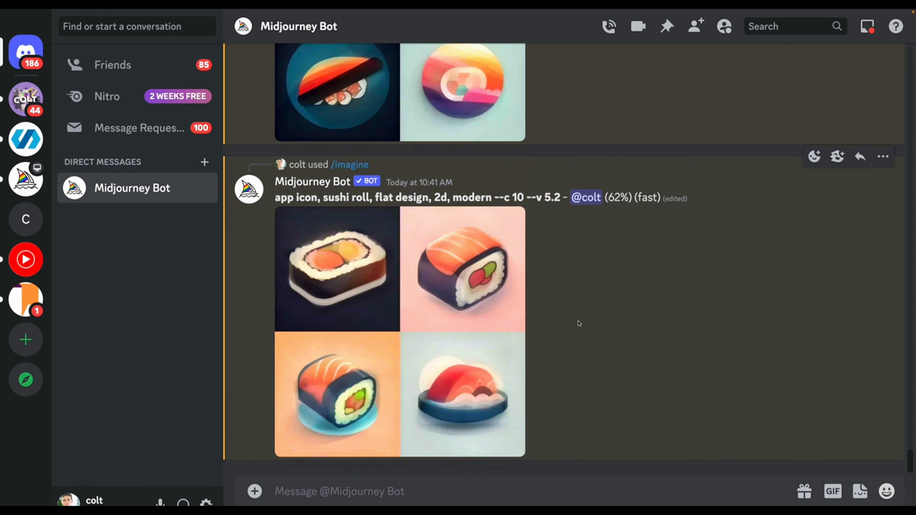
pyautogui.scroll(10, 585, 325)
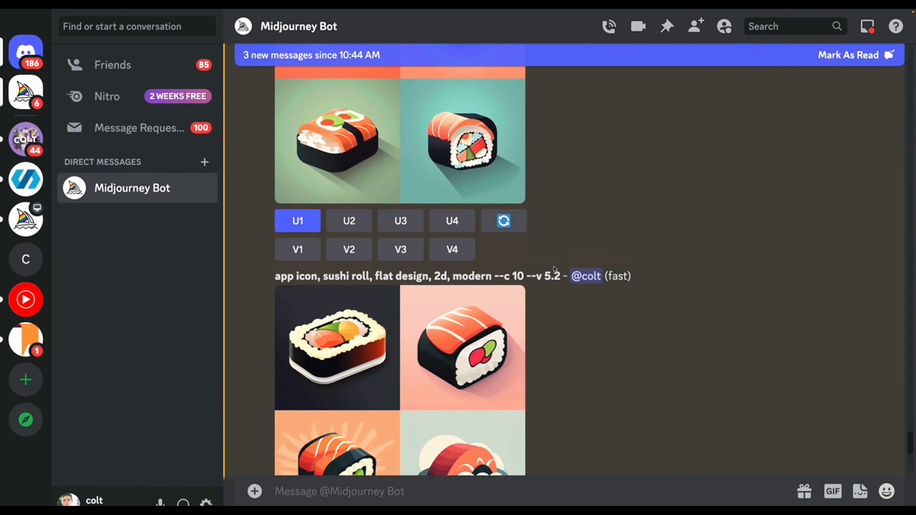
pyautogui.scroll(8, 554, 269)
pyautogui.scroll(-4, 554, 269)
pyautogui.scroll(8, 555, 269)
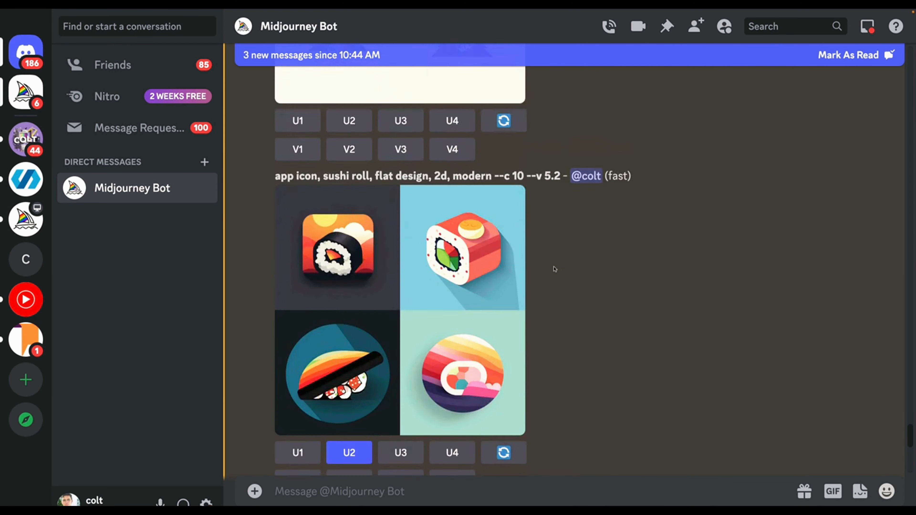
pyautogui.scroll(-3, 555, 269)
pyautogui.scroll(3, 555, 259)
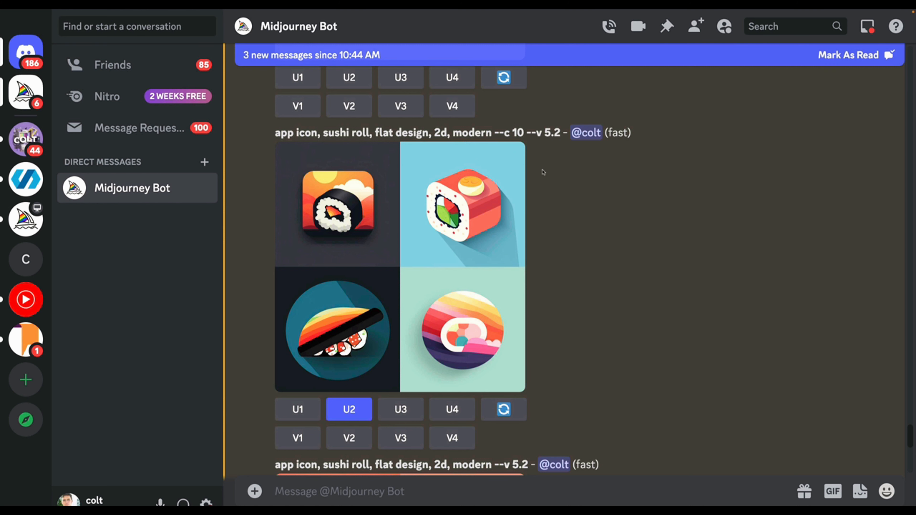
pyautogui.scroll(-2, 541, 223)
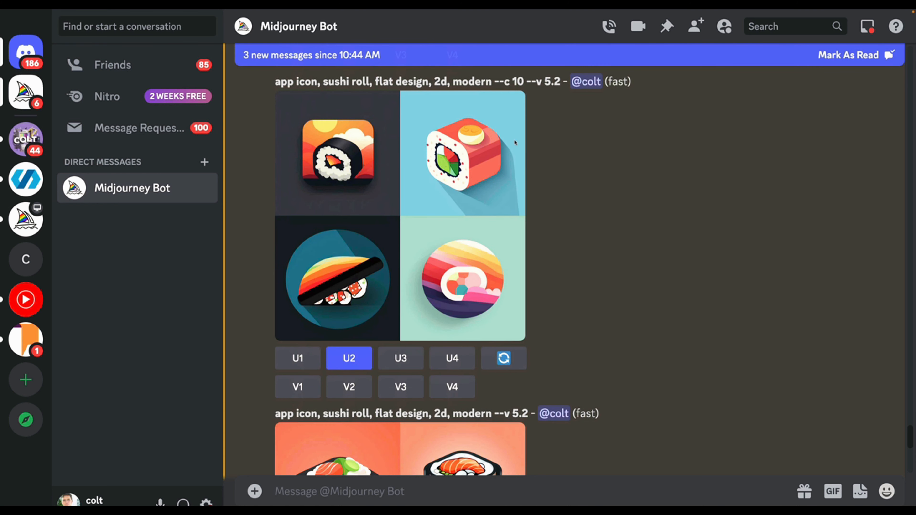
pyautogui.scroll(-10, 491, 142)
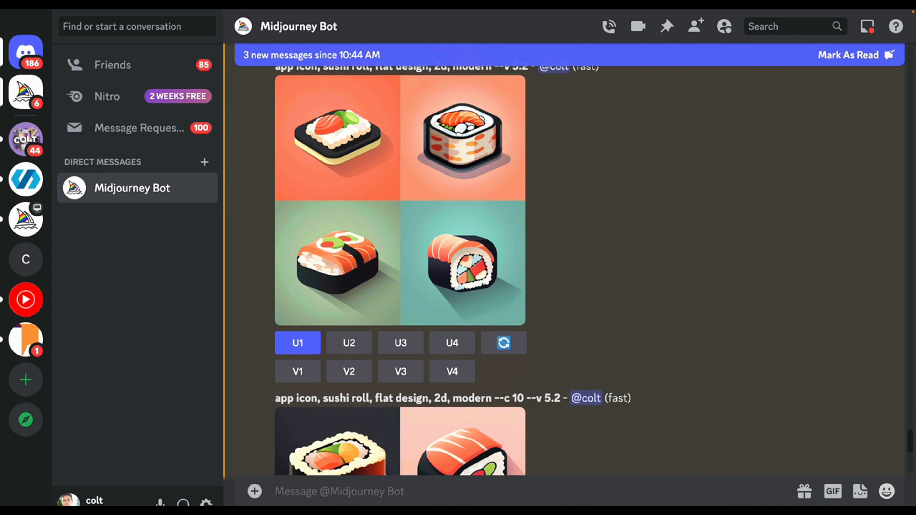
# View the upscaled sushi roll icons and save the dark-background one to the computer.
pyautogui.scroll(-7, 335, 162)
pyautogui.scroll(-20, 341, 221)
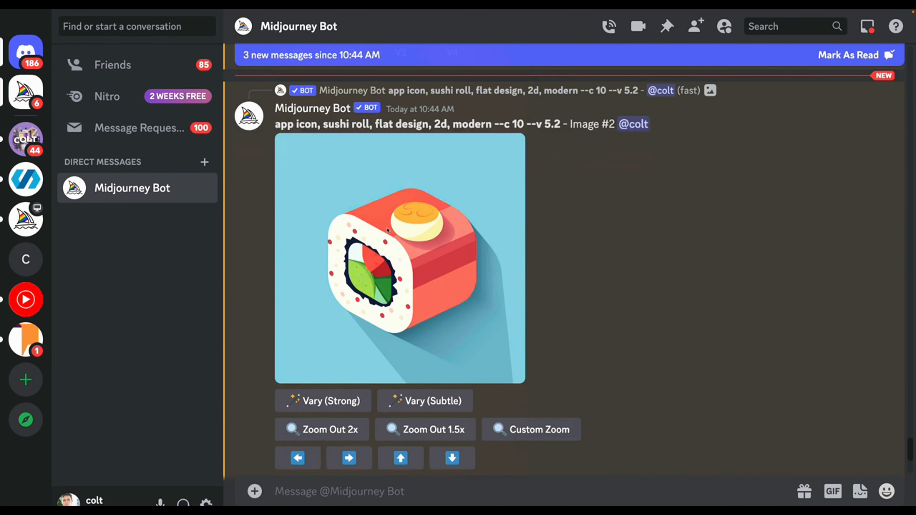
pyautogui.scroll(-7, 388, 230)
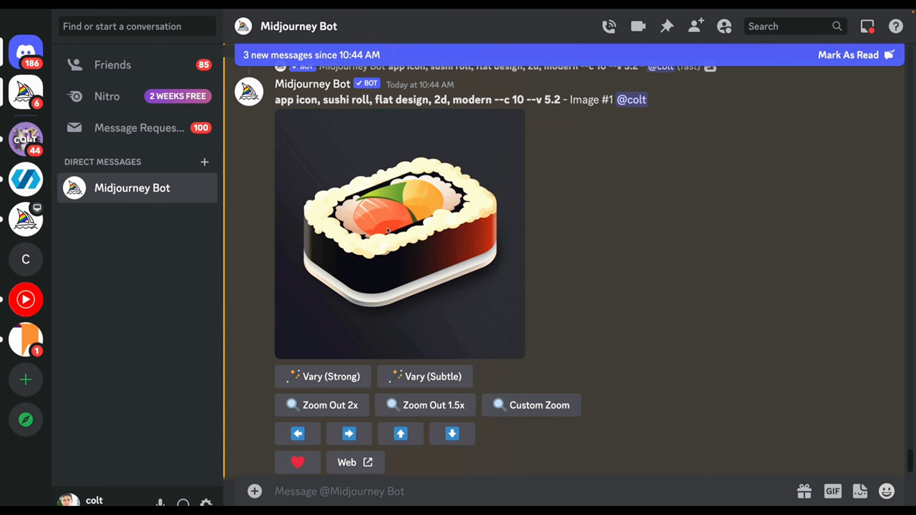
pyautogui.rightClick(388, 231)
pyautogui.click(463, 445)
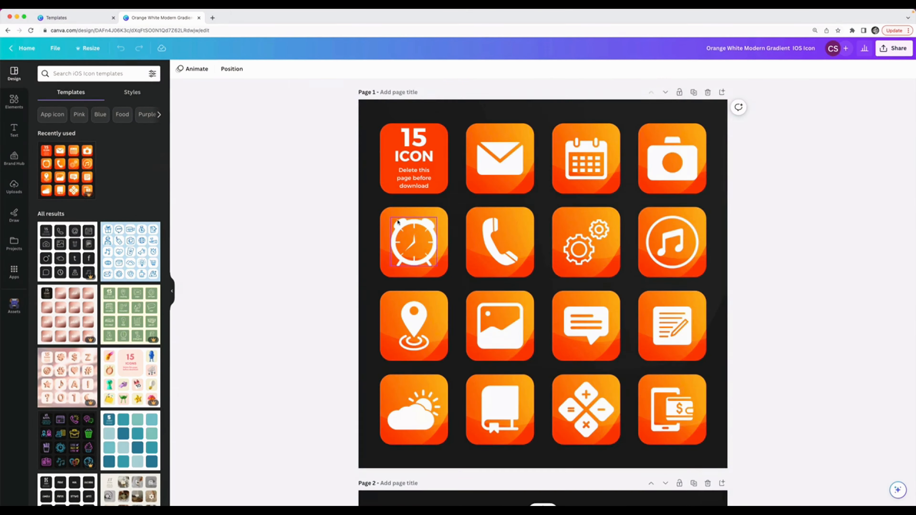
# In Canva's iOS icon design, go to the page with a single orange icon and upload the dark-background sushi icon from Downloads.
pyautogui.scroll(-10, 397, 222)
pyautogui.scroll(5, 591, 258)
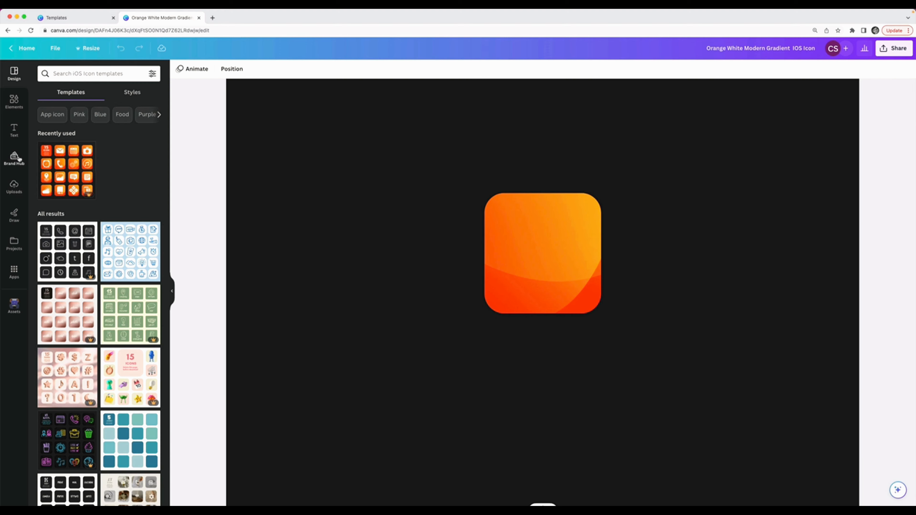
pyautogui.click(13, 191)
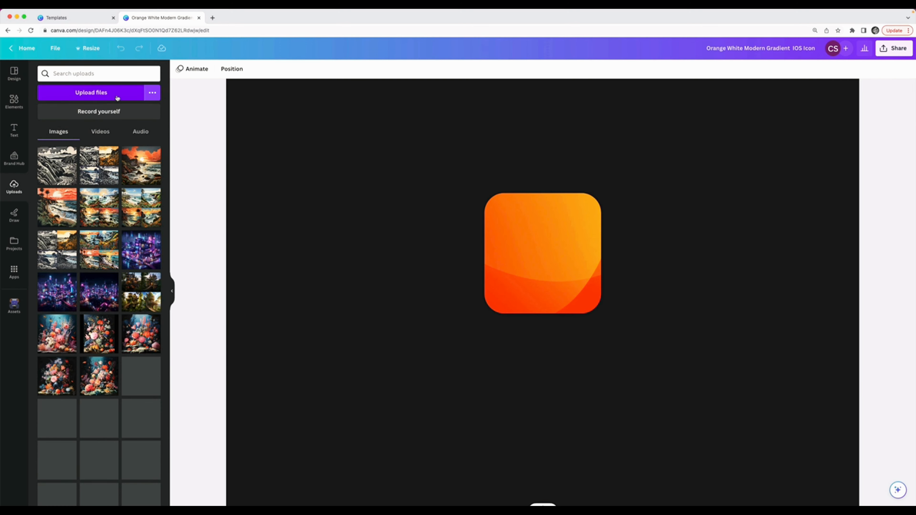
pyautogui.click(91, 92)
pyautogui.click(318, 233)
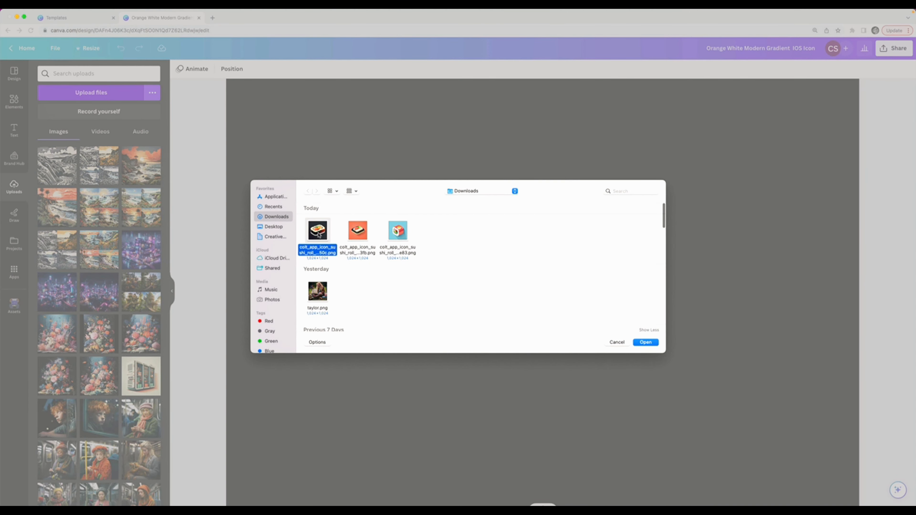
pyautogui.press('Return')
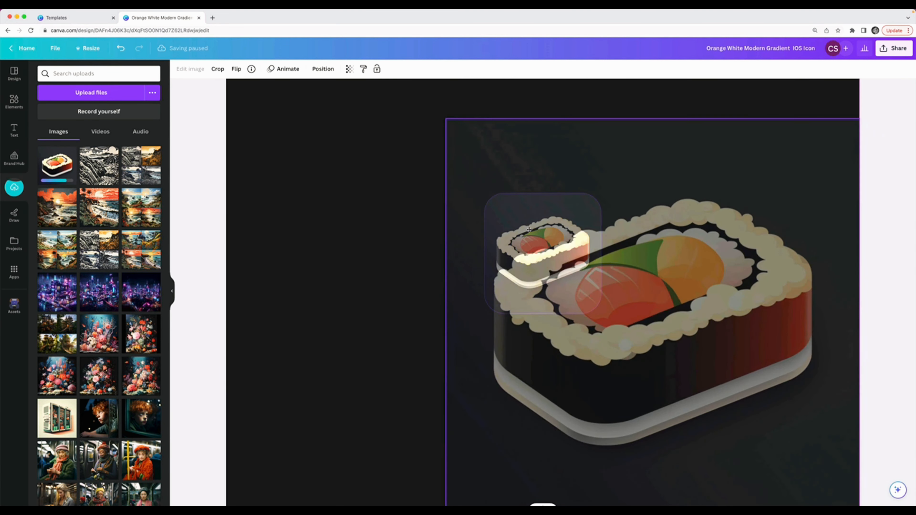
# Fill the rounded icon frame with the dark sushi image and duplicate the icon twice on the page.
pyautogui.click(720, 279)
pyautogui.moveTo(561, 248); pyautogui.dragTo(670, 235)
pyautogui.press('super+d')
pyautogui.press('super+d')
pyautogui.click(415, 221)
pyautogui.scroll(2, 376, 206)
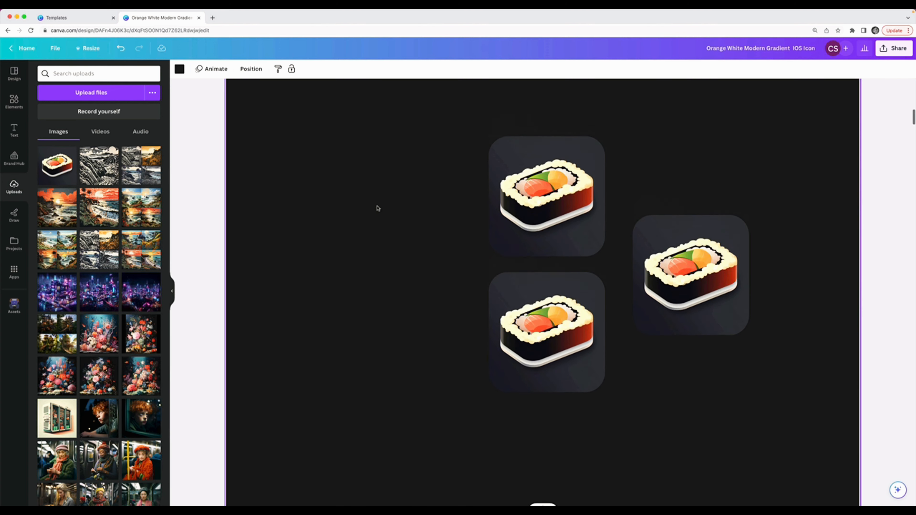
# Upload the orange-background and blue-background sushi icon images from the Downloads folder.
pyautogui.click(120, 93)
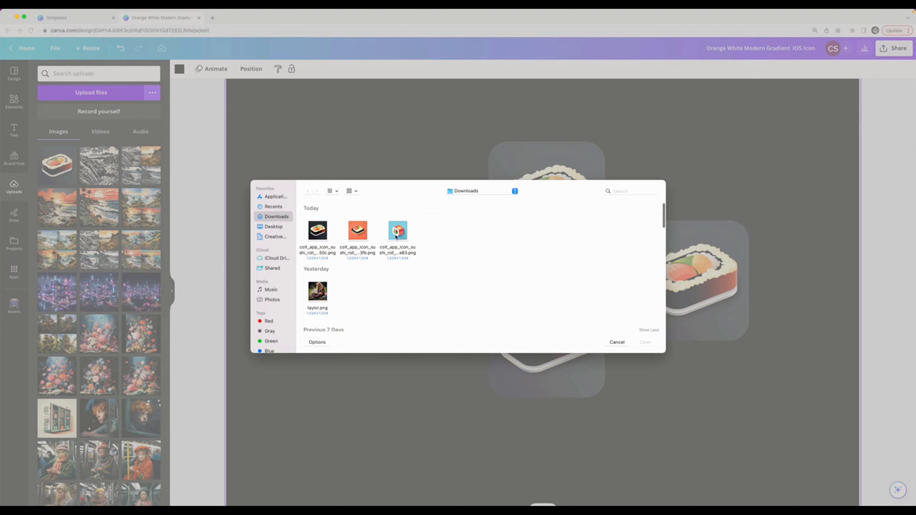
pyautogui.click(367, 236)
pyautogui.keyDown('shift'); pyautogui.click(398, 231); pyautogui.keyUp('shift')
pyautogui.press('Return')
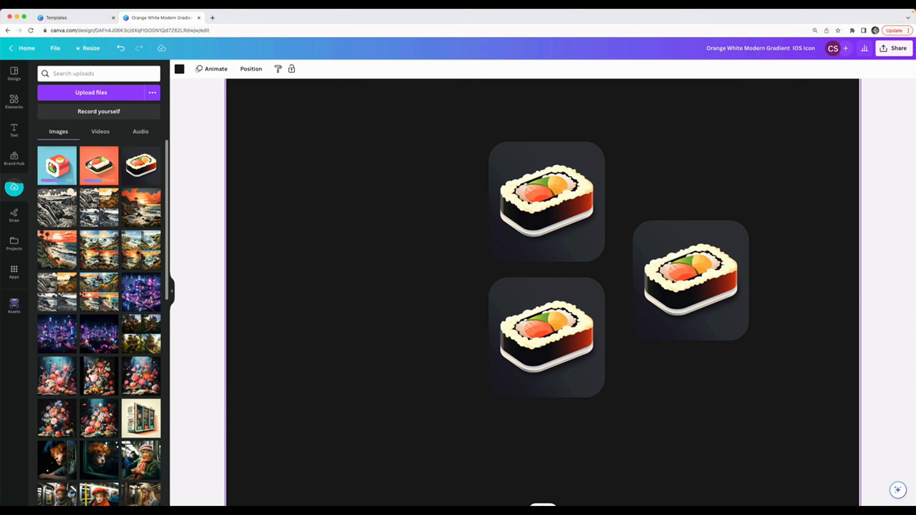
# Fill the separate third icon with the orange-background sushi image and the lower stacked icon with the blue-background sushi image.
pyautogui.click(89, 166)
pyautogui.moveTo(494, 213); pyautogui.dragTo(690, 276)
pyautogui.click(376, 193)
pyautogui.moveTo(47, 167); pyautogui.dragTo(491, 311)
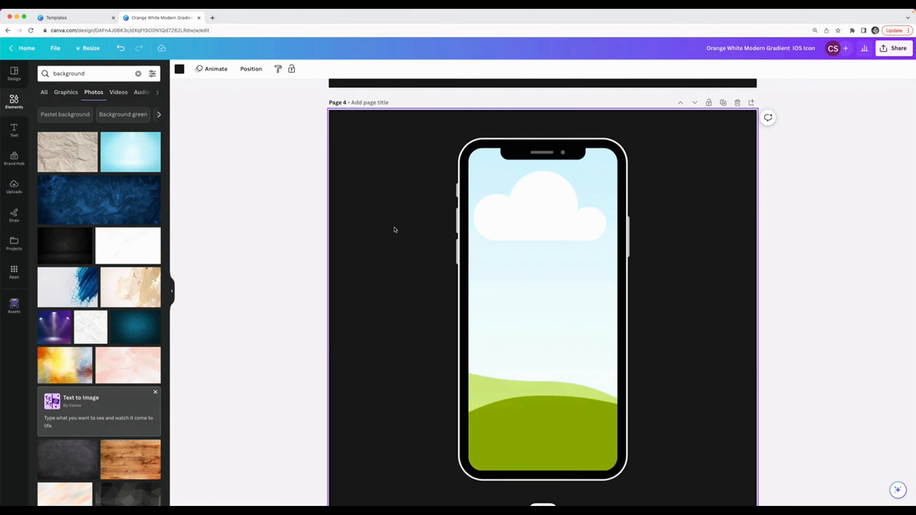
# Fill the page 4 phone mockup's screen with a dark blue background photo, and replace it with the yellow and pink pastel gradient photo.
pyautogui.scroll(-3, 394, 229)
pyautogui.scroll(2, 654, 259)
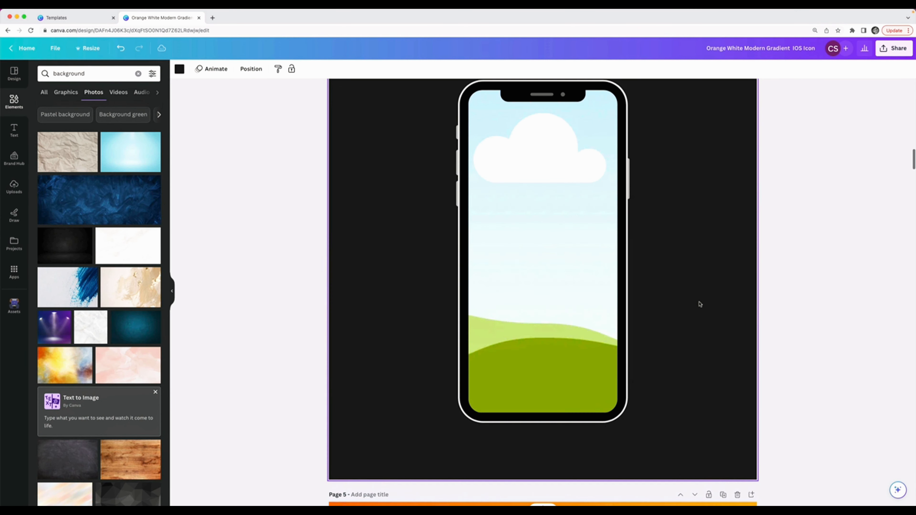
pyautogui.click(612, 211)
pyautogui.click(686, 235)
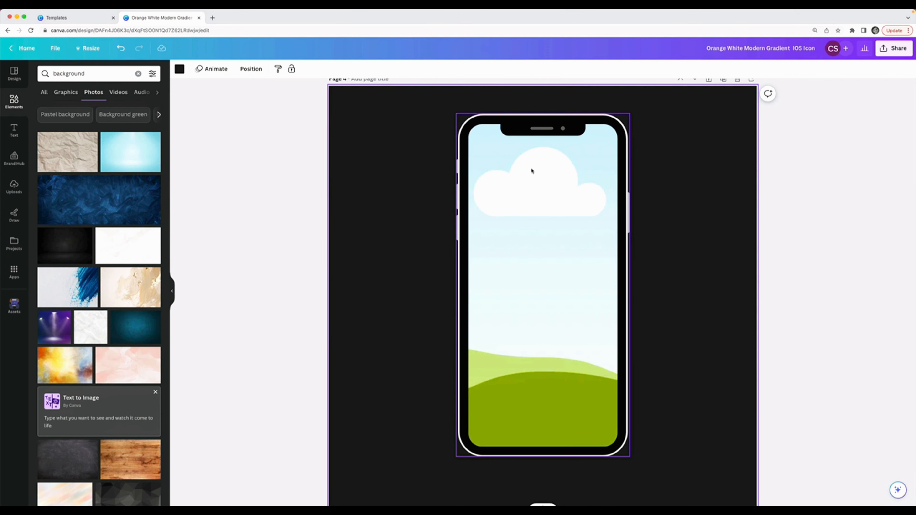
pyautogui.scroll(-15, 92, 251)
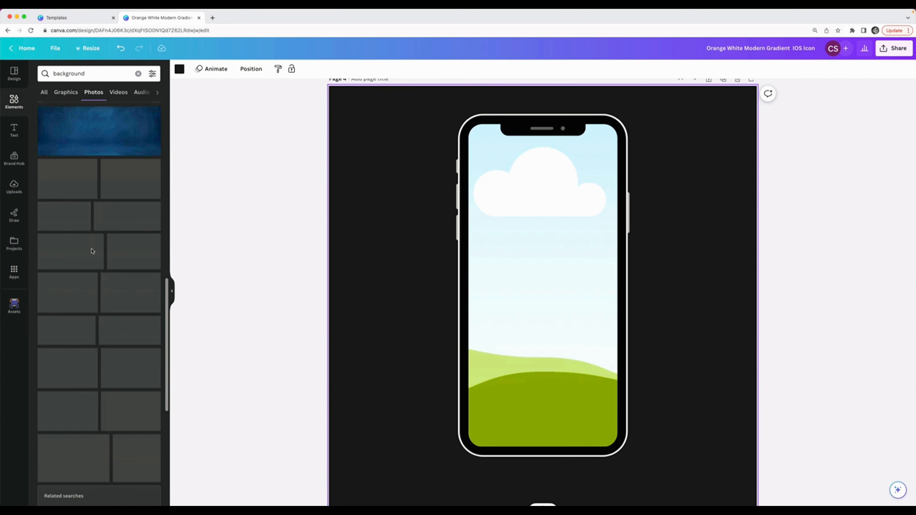
pyautogui.moveTo(108, 130); pyautogui.dragTo(612, 252)
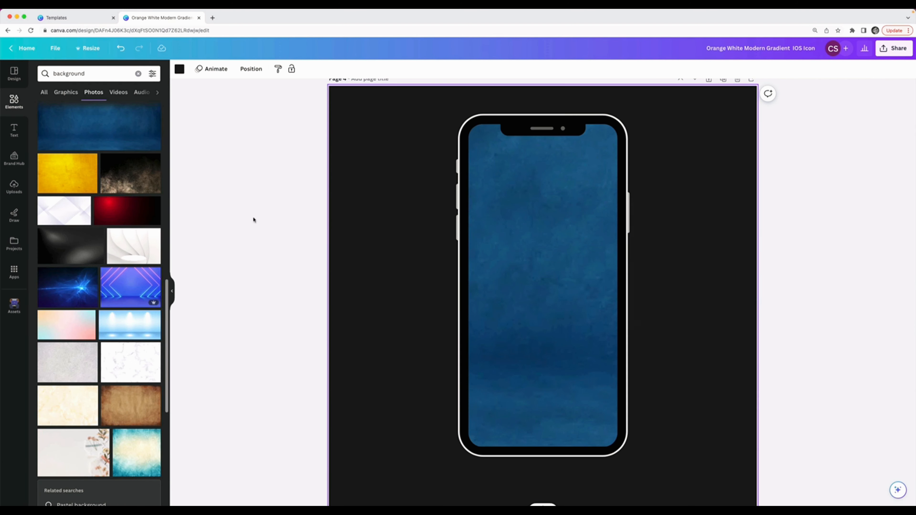
pyautogui.scroll(-8, 123, 233)
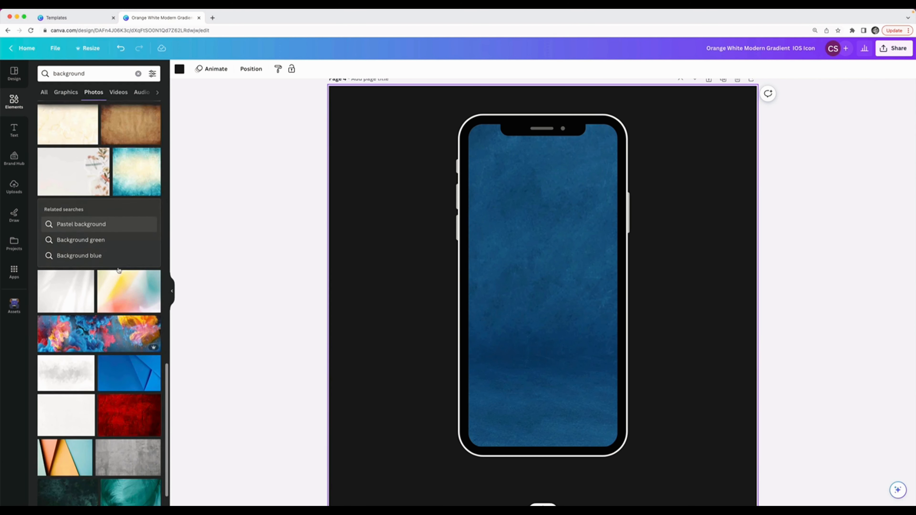
pyautogui.moveTo(154, 252); pyautogui.dragTo(512, 246)
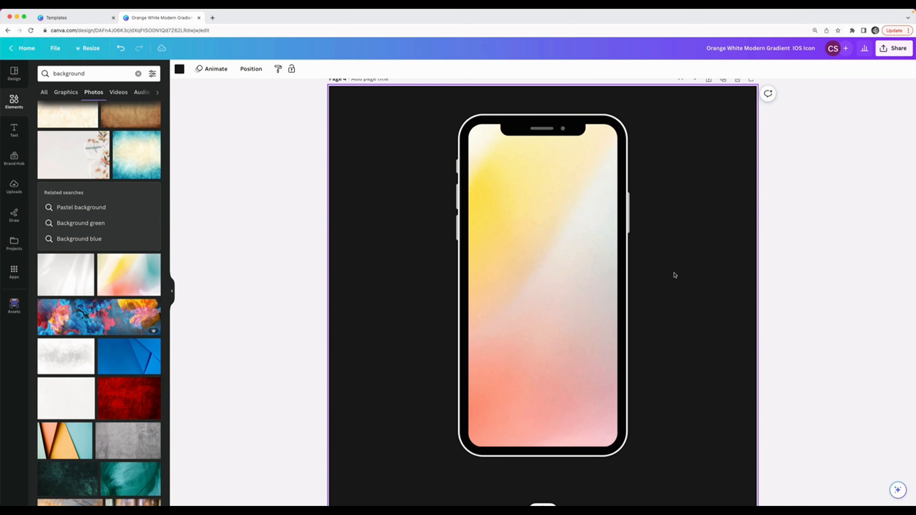
# Copy the three sushi icons from page 2 and paste them onto the page 4 phone mockup.
pyautogui.scroll(15, 673, 275)
pyautogui.click(532, 118)
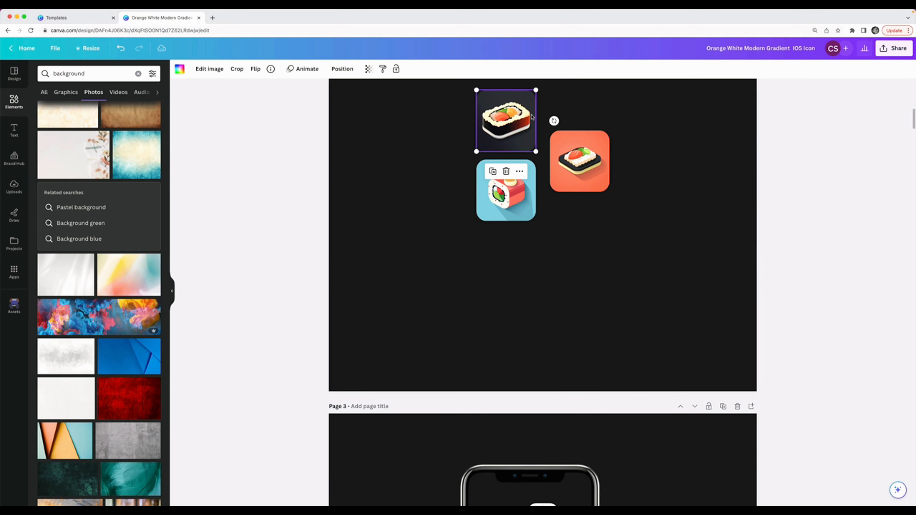
pyautogui.keyDown('shift'); pyautogui.click(506, 202); pyautogui.keyUp('shift')
pyautogui.keyDown('shift'); pyautogui.click(579, 161); pyautogui.keyUp('shift')
pyautogui.scroll(-10, 577, 216)
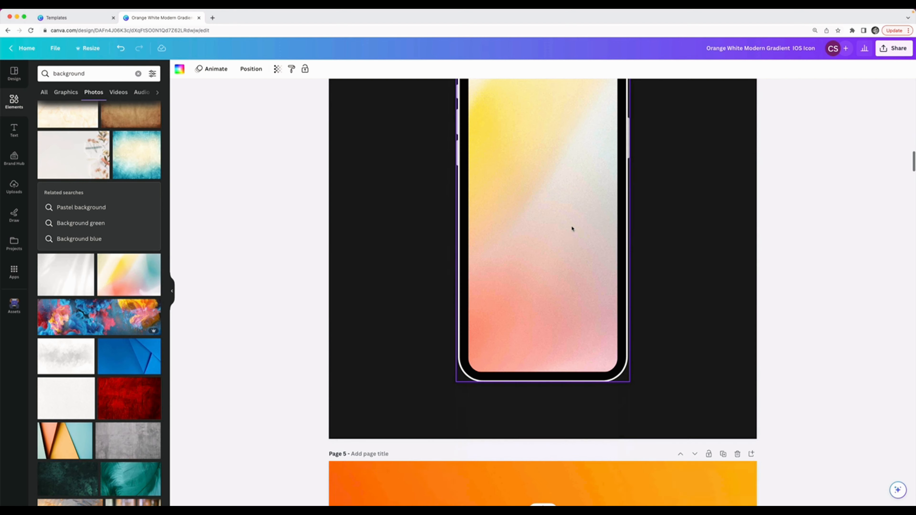
pyautogui.press('super+v')
pyautogui.scroll(2, 574, 231)
pyautogui.click(655, 197)
# Shrink the three pasted sushi icons and arrange them in one row on the phone screen in the order dark, orange, blue.
pyautogui.click(516, 227)
pyautogui.keyDown('shift'); pyautogui.click(510, 281); pyautogui.keyUp('shift')
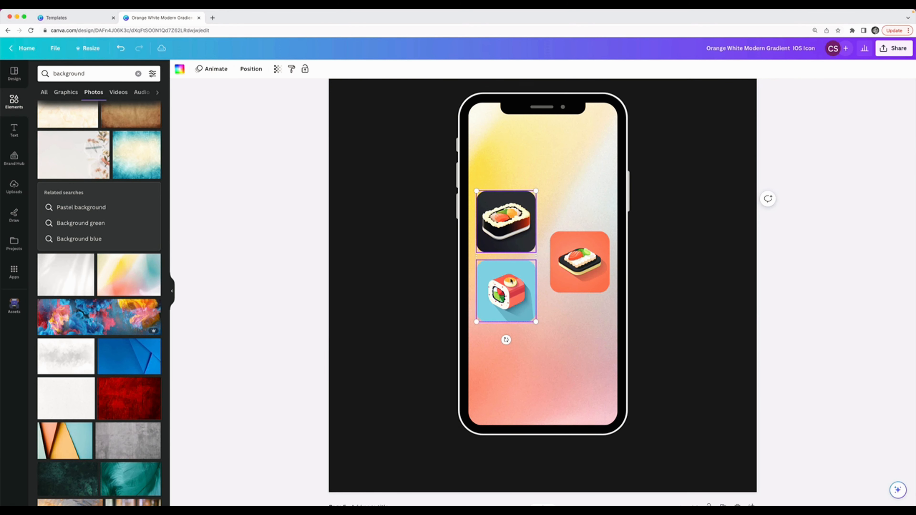
pyautogui.keyDown('shift'); pyautogui.click(579, 261); pyautogui.keyUp('shift')
pyautogui.moveTo(608, 321); pyautogui.dragTo(547, 270)
pyautogui.click(720, 245)
pyautogui.moveTo(541, 233); pyautogui.dragTo(540, 211)
pyautogui.moveTo(492, 255); pyautogui.dragTo(572, 219)
pyautogui.click(638, 231)
# Reposition the row of three sushi icons and duplicate it to form two rows on the phone screen.
pyautogui.click(573, 212)
pyautogui.keyDown('shift'); pyautogui.click(551, 211); pyautogui.keyUp('shift')
pyautogui.keyDown('shift'); pyautogui.click(496, 209); pyautogui.keyUp('shift')
pyautogui.click(532, 209)
pyautogui.keyDown('shift'); pyautogui.click(573, 210); pyautogui.keyUp('shift')
pyautogui.keyDown('shift'); pyautogui.click(498, 209); pyautogui.keyUp('shift')
pyautogui.moveTo(499, 209); pyautogui.dragTo(537, 209)
pyautogui.click(693, 223)
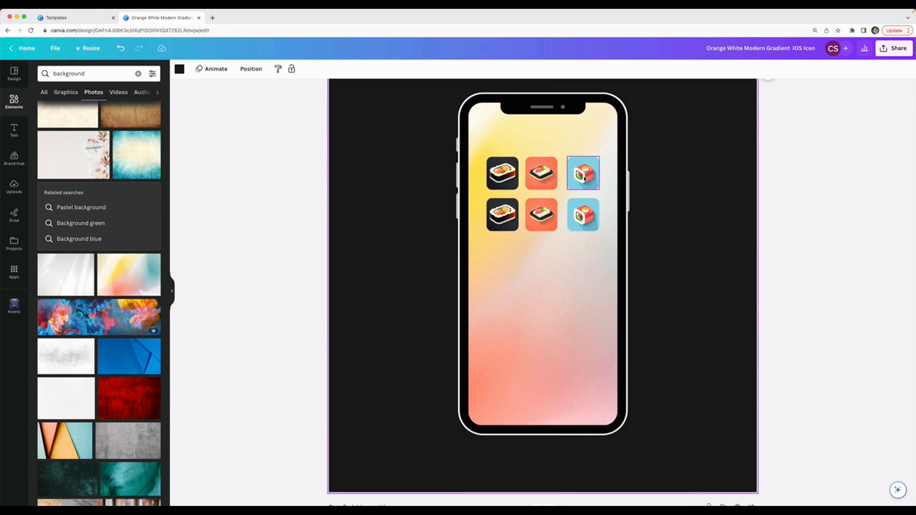
# Examine the six sushi icons on the phone mockup up close and at full-page size.
pyautogui.scroll(5, 584, 178)
pyautogui.scroll(2, 584, 179)
pyautogui.click(741, 199)
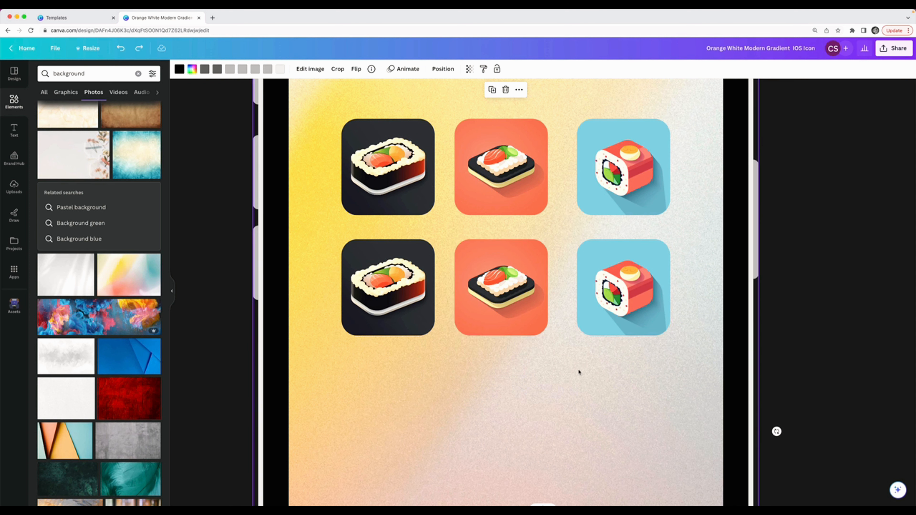
pyautogui.click(512, 153)
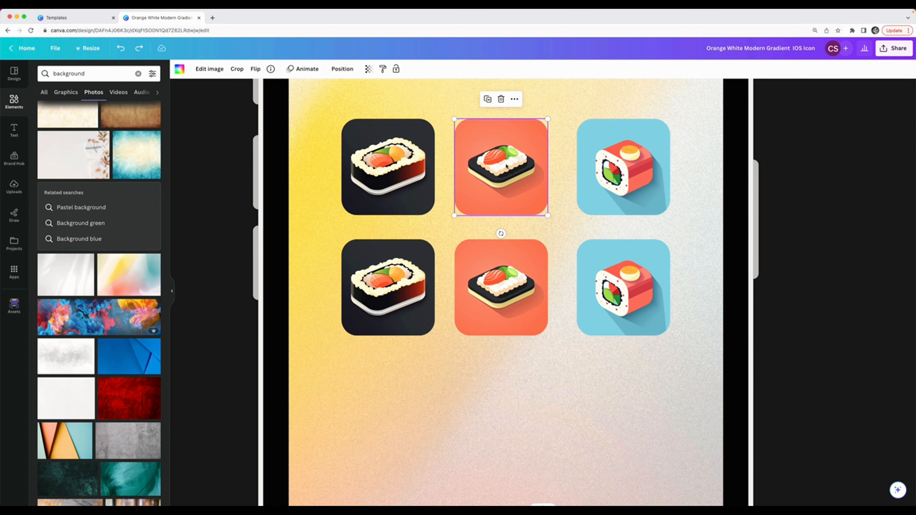
pyautogui.click(698, 216)
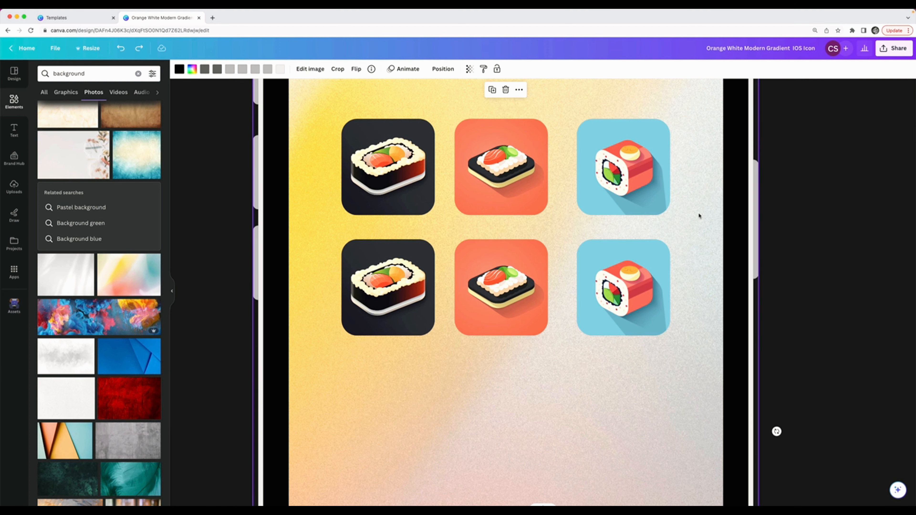
pyautogui.scroll(-5, 699, 215)
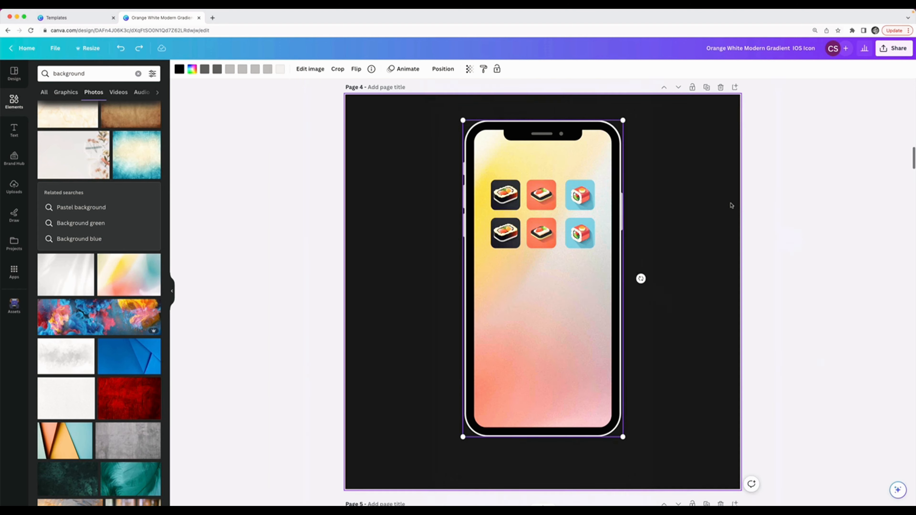
pyautogui.scroll(5, 730, 205)
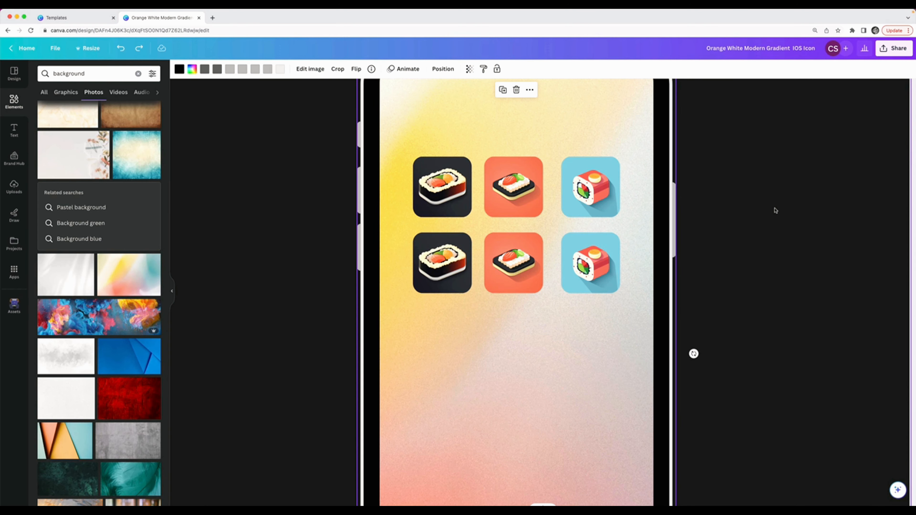
# Switch to the Midjourney Bot chat in Discord and review the mountain bike company logo and its strong variations.
pyautogui.hotkey('ctrl', 'Right')
pyautogui.scroll(15, 505, 207)
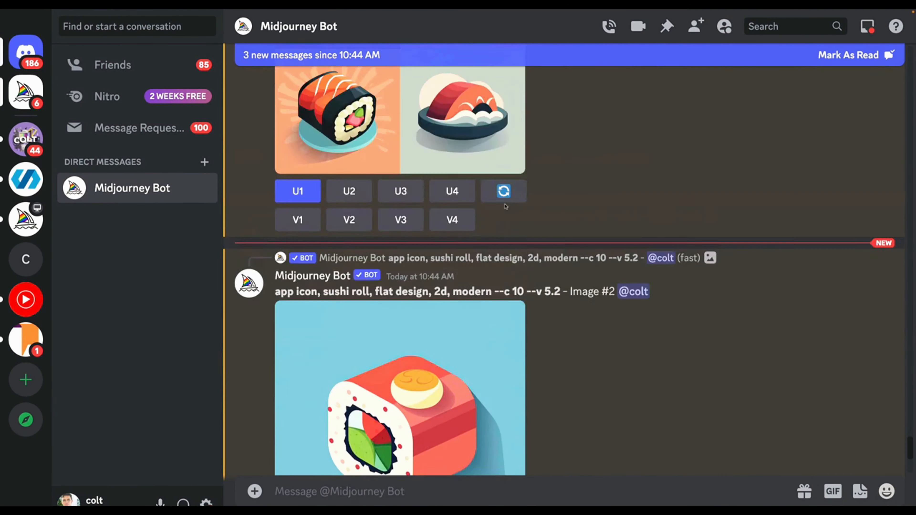
pyautogui.scroll(15, 505, 206)
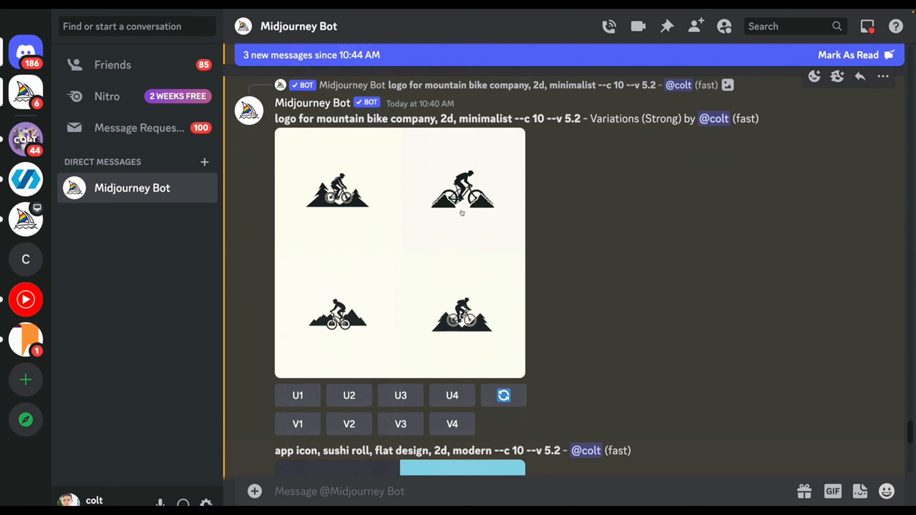
pyautogui.scroll(5, 546, 206)
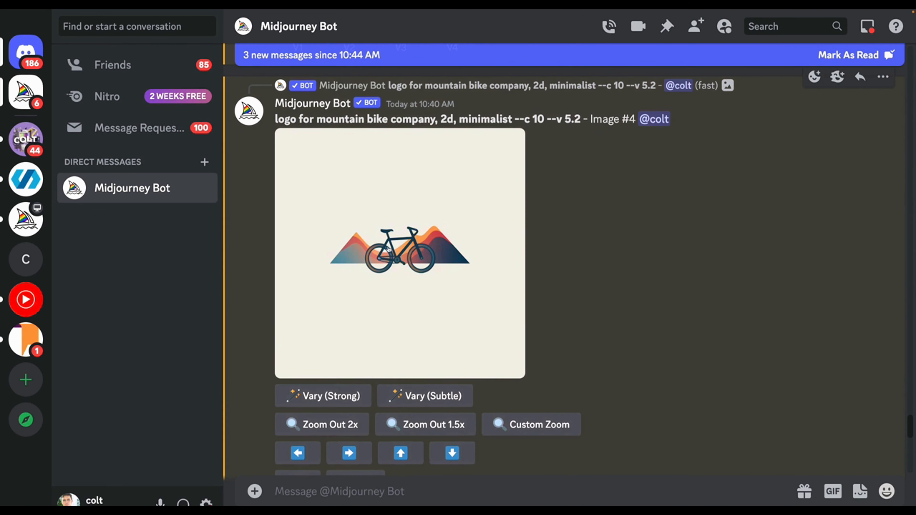
pyautogui.scroll(-6, 429, 287)
pyautogui.scroll(4, 368, 258)
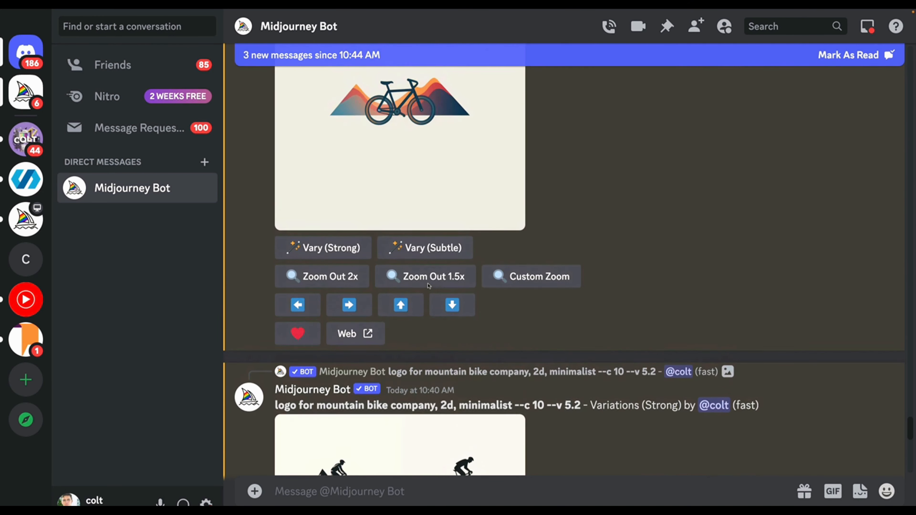
pyautogui.scroll(-8, 369, 257)
pyautogui.scroll(-3, 369, 256)
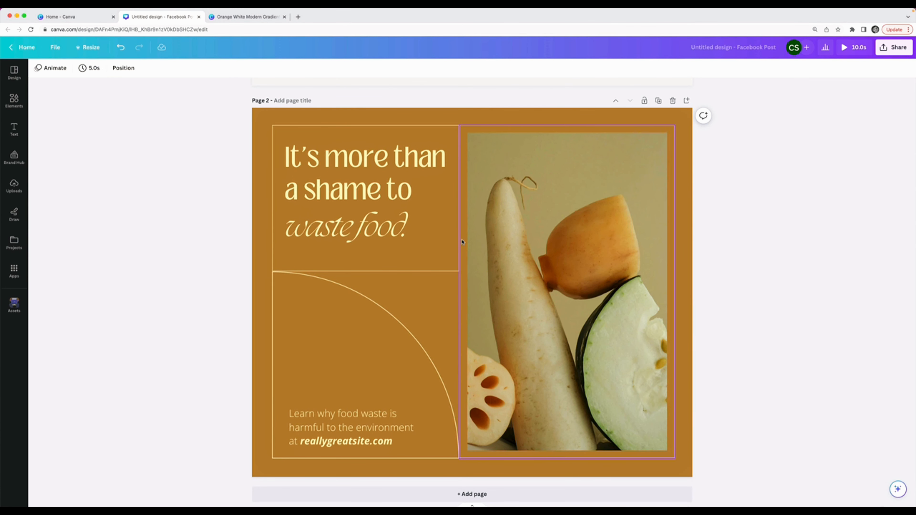
# In Canva's Facebook post design, examine the headline, body text and photo of the food waste template on page 2.
pyautogui.click(364, 216)
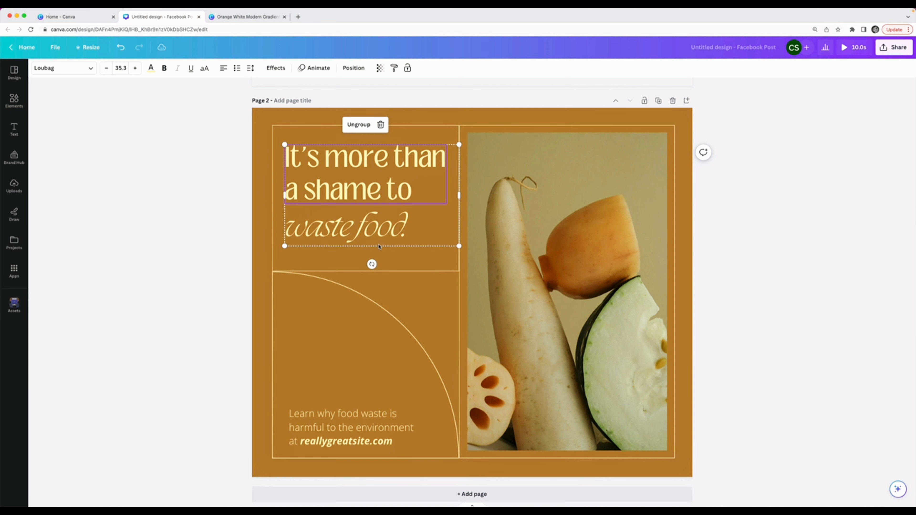
pyautogui.click(376, 395)
pyautogui.click(187, 166)
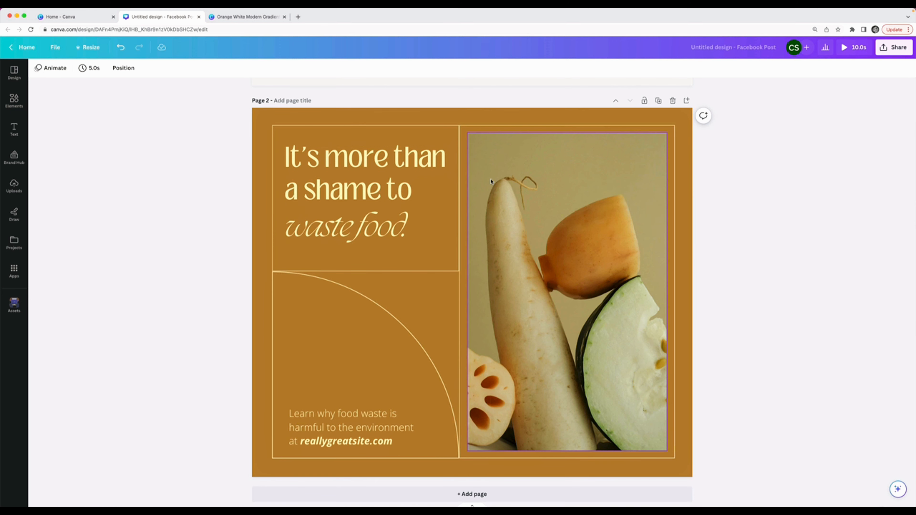
pyautogui.click(645, 223)
pyautogui.click(726, 219)
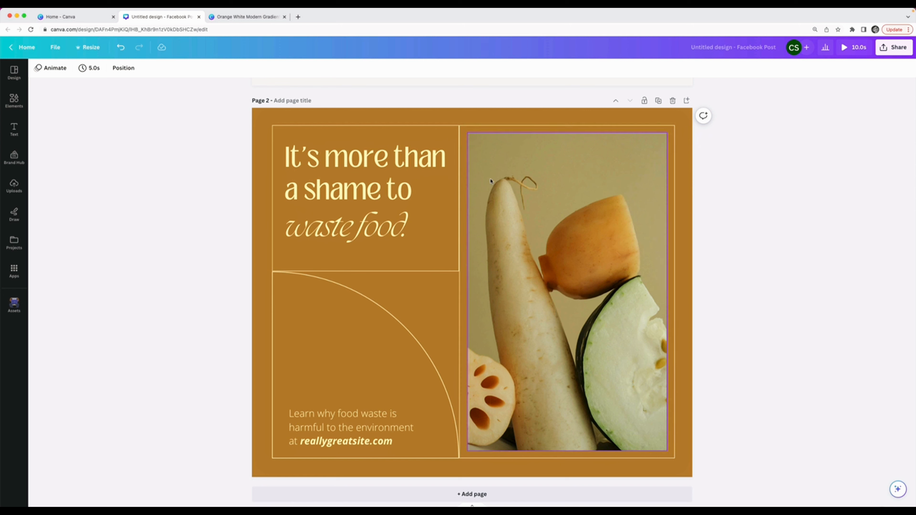
# Show the Facebook post design templates and add a blank page after page 2.
pyautogui.click(14, 105)
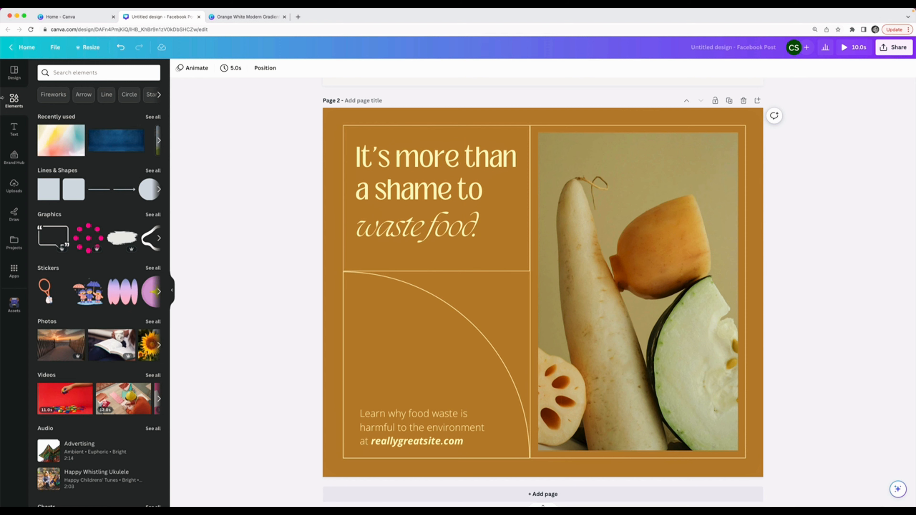
pyautogui.click(14, 77)
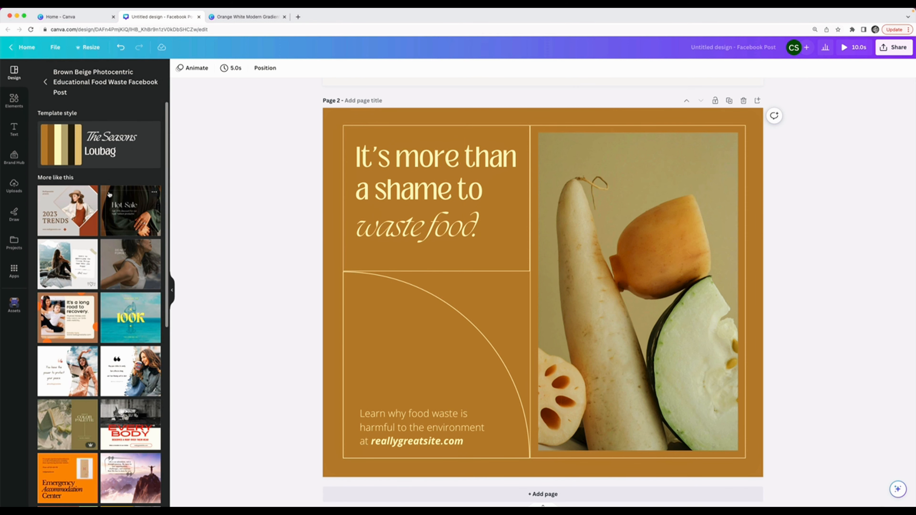
pyautogui.click(757, 101)
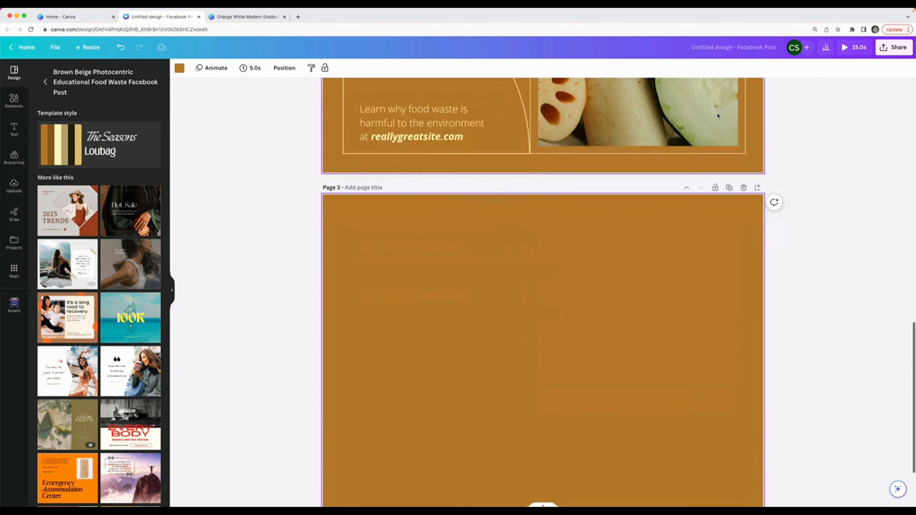
# Browse all Facebook post templates and apply the "It's a long road to recovery." template to page 3.
pyautogui.scroll(-6, 102, 267)
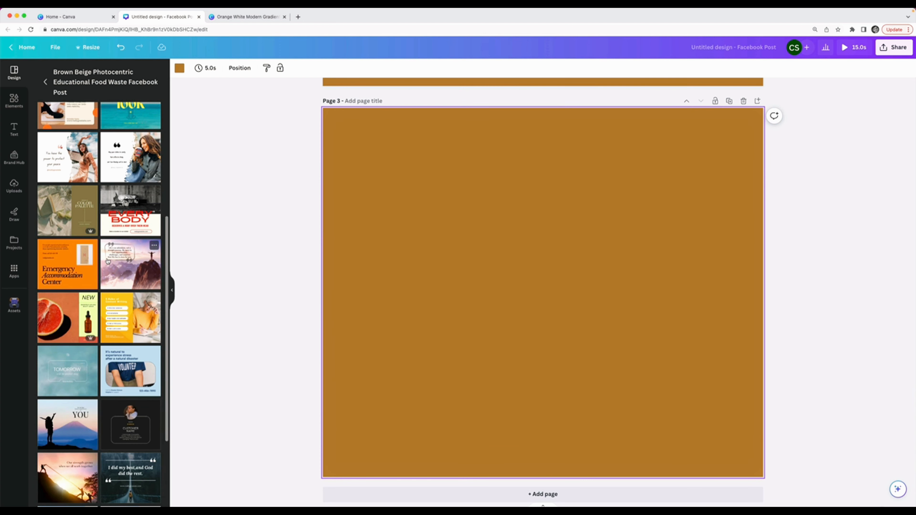
pyautogui.scroll(-4, 129, 175)
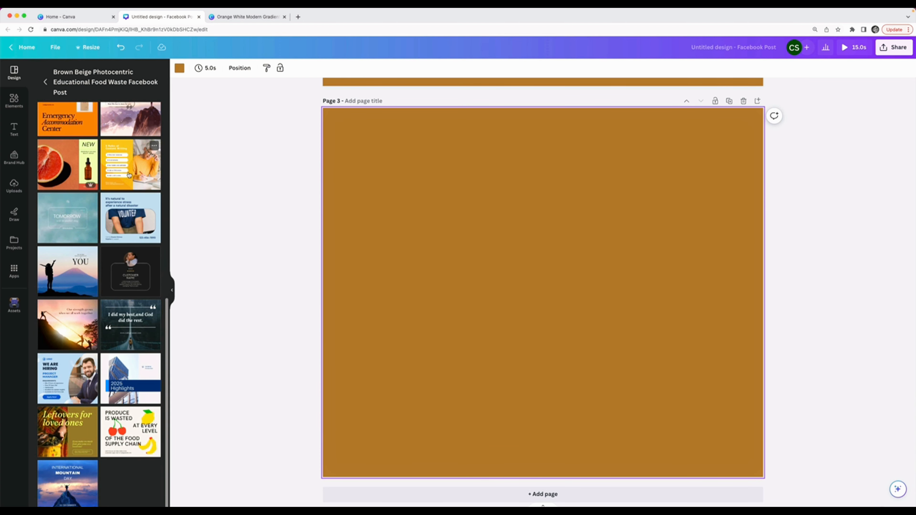
pyautogui.scroll(10, 124, 340)
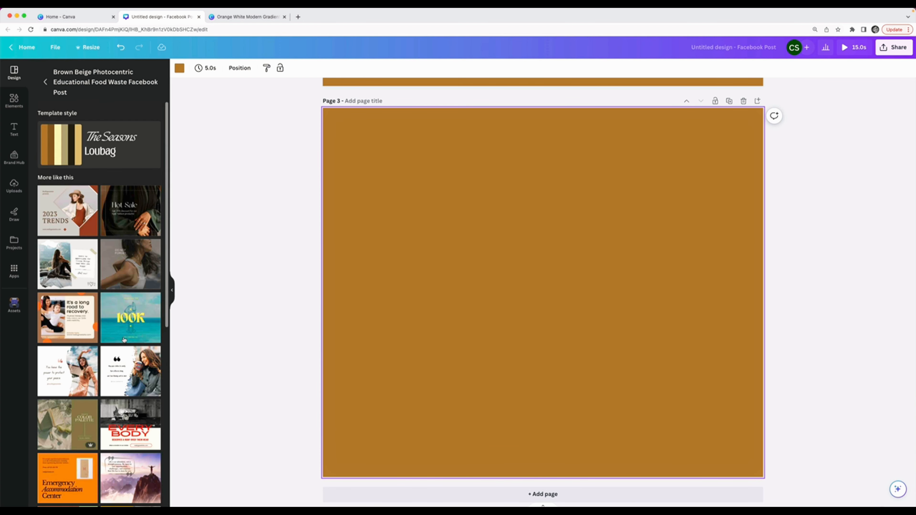
pyautogui.click(46, 83)
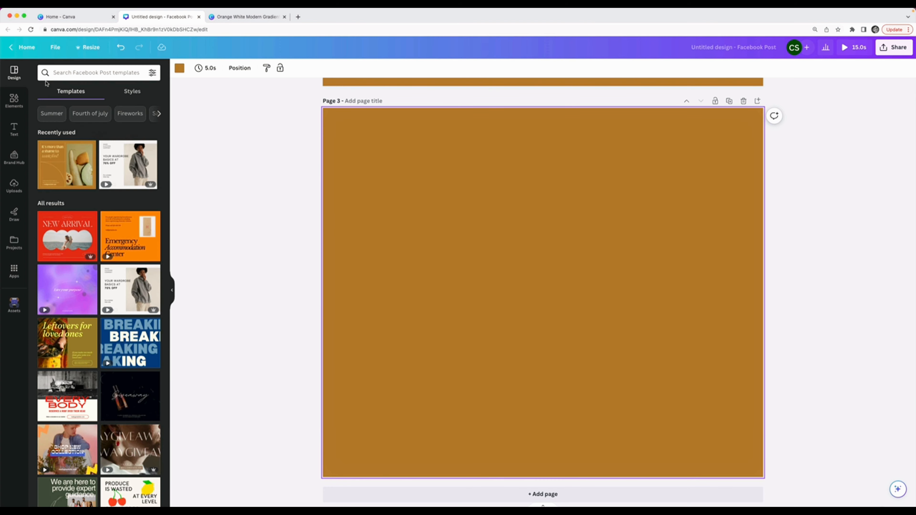
pyautogui.scroll(-15, 101, 267)
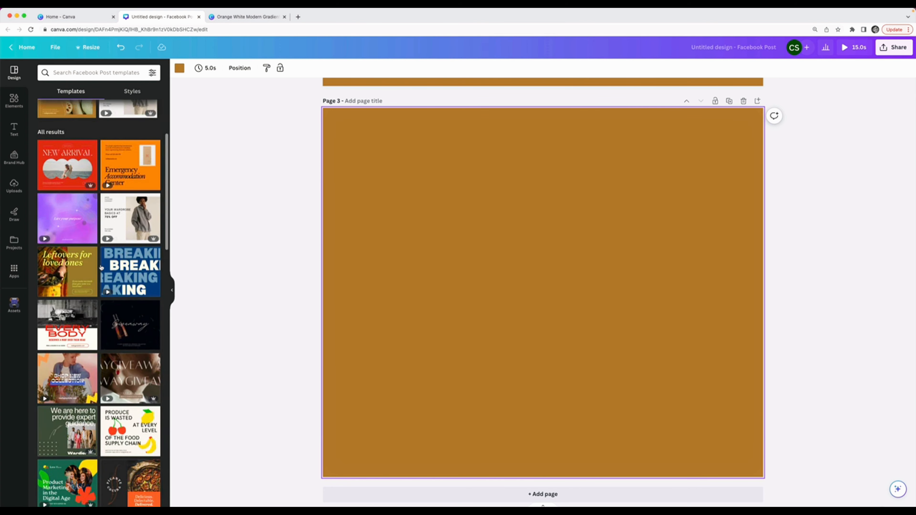
pyautogui.scroll(-3, 121, 281)
pyautogui.scroll(-9, 121, 281)
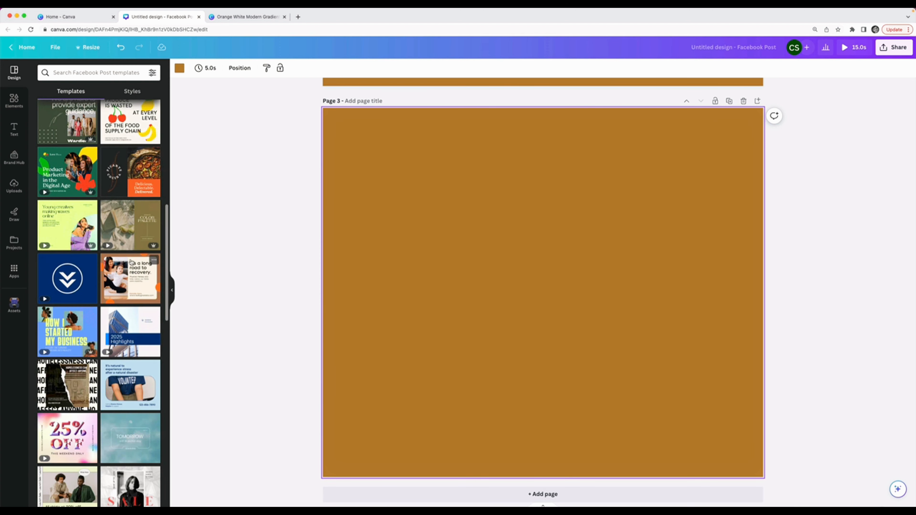
pyautogui.scroll(-3, 135, 214)
pyautogui.click(133, 185)
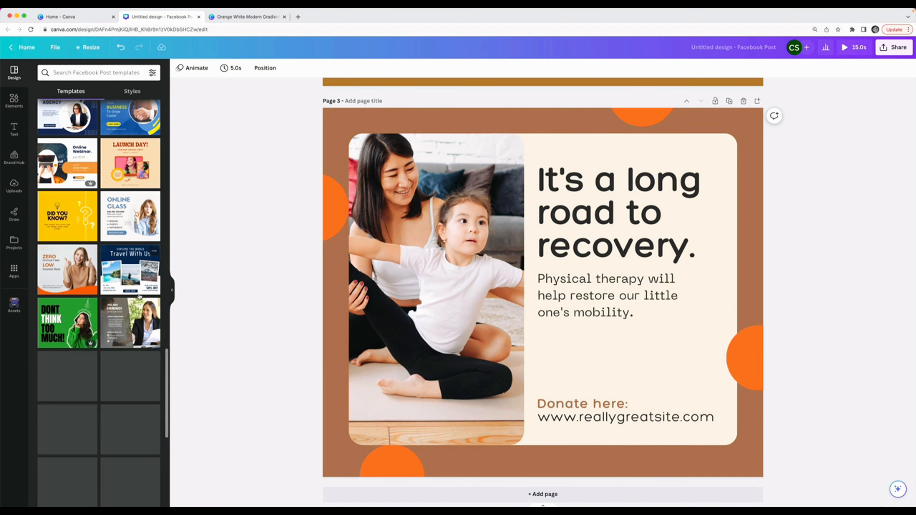
pyautogui.scroll(15, 110, 235)
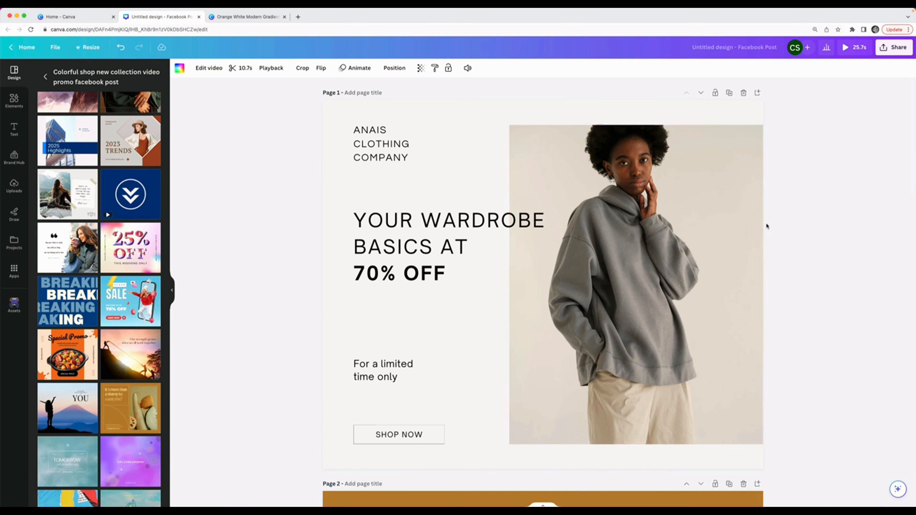
# Collapse the template side panel and examine the post designs on pages 1 and 2, selecting the vegetable photo on page 2.
pyautogui.click(169, 291)
pyautogui.scroll(-10, 576, 246)
pyautogui.scroll(9, 576, 245)
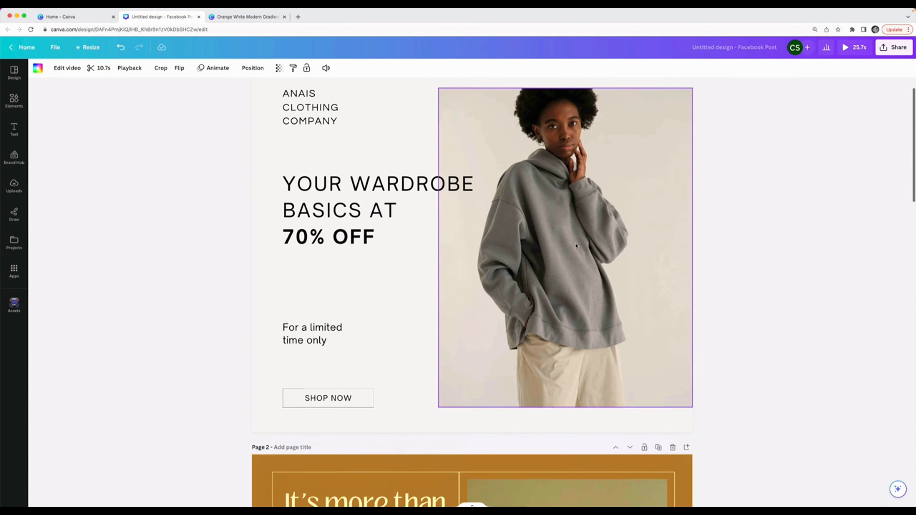
pyautogui.scroll(-10, 529, 152)
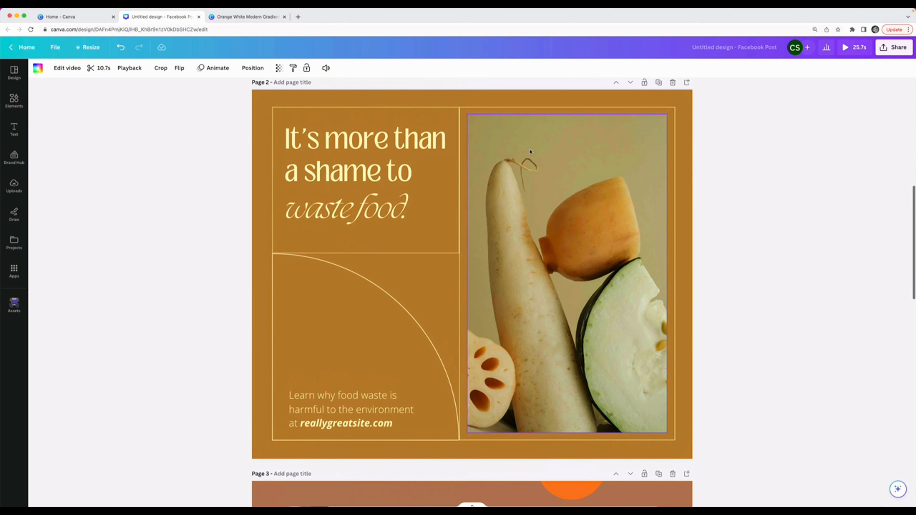
pyautogui.click(737, 257)
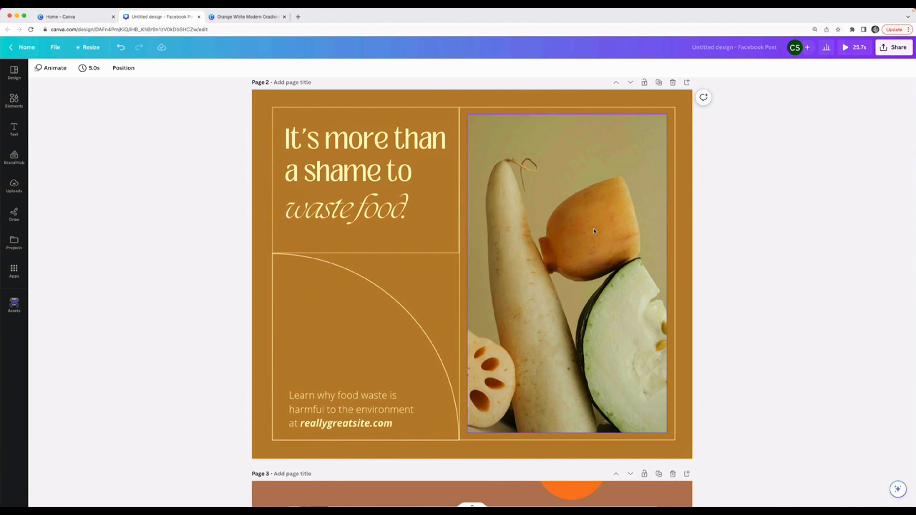
pyautogui.click(643, 201)
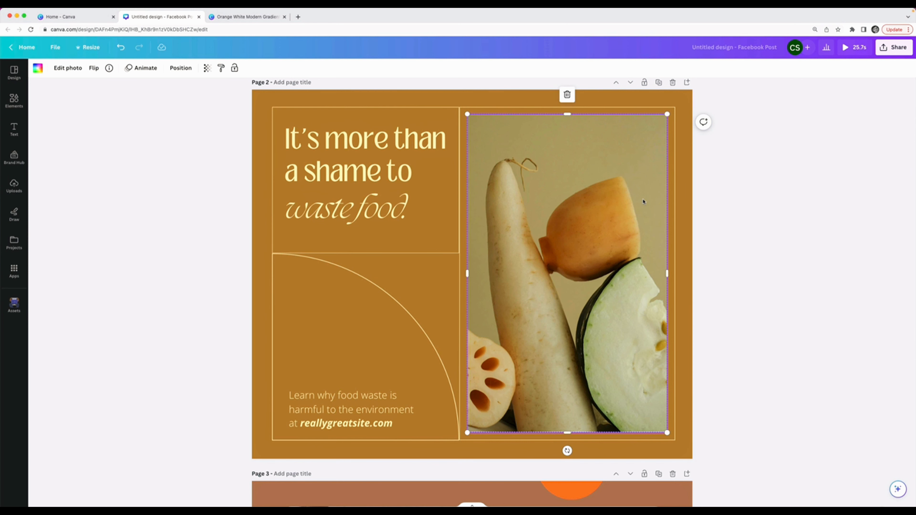
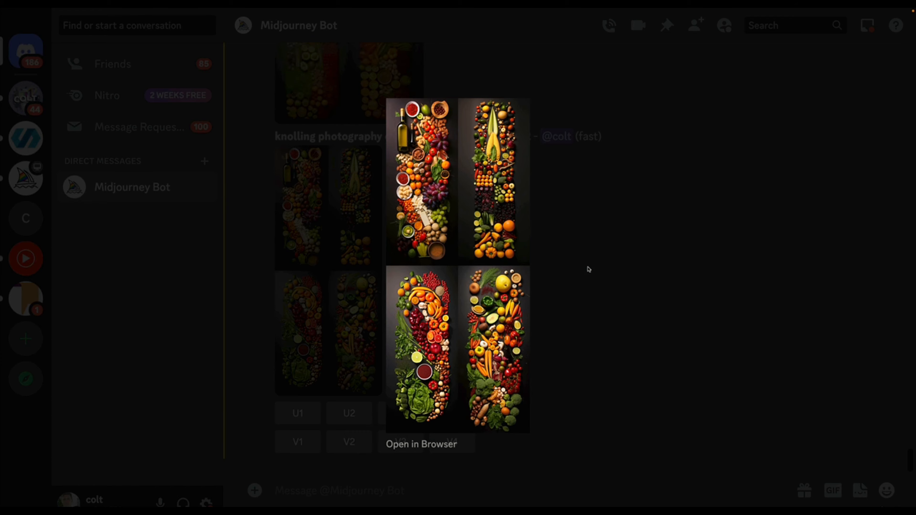
# In the Midjourney Bot chat in Discord, examine the food waste knolling photography grids with 3:7 and 3:5 aspect ratios.
pyautogui.click(589, 269)
pyautogui.scroll(5, 462, 243)
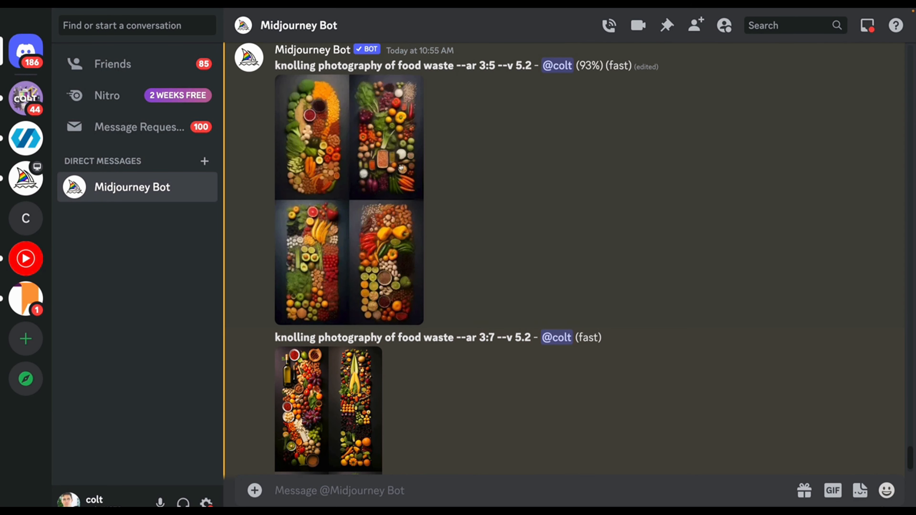
pyautogui.scroll(1, 399, 166)
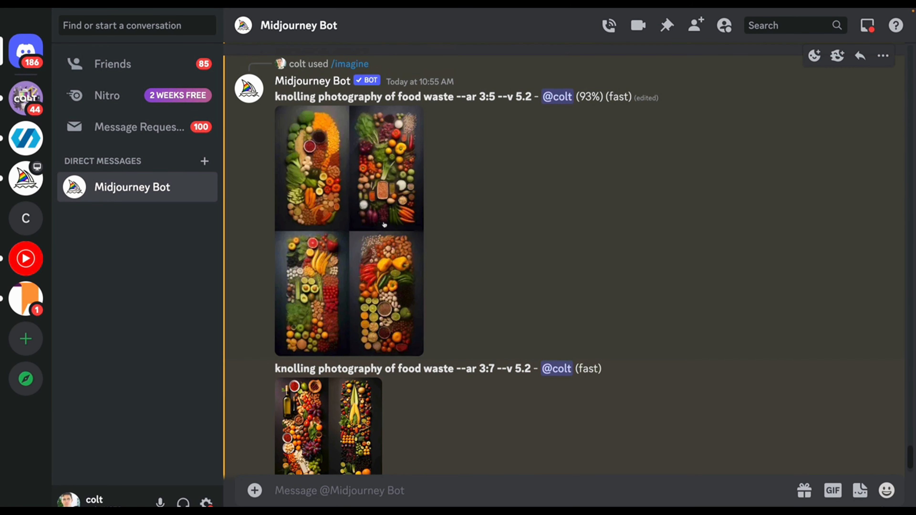
pyautogui.click(388, 188)
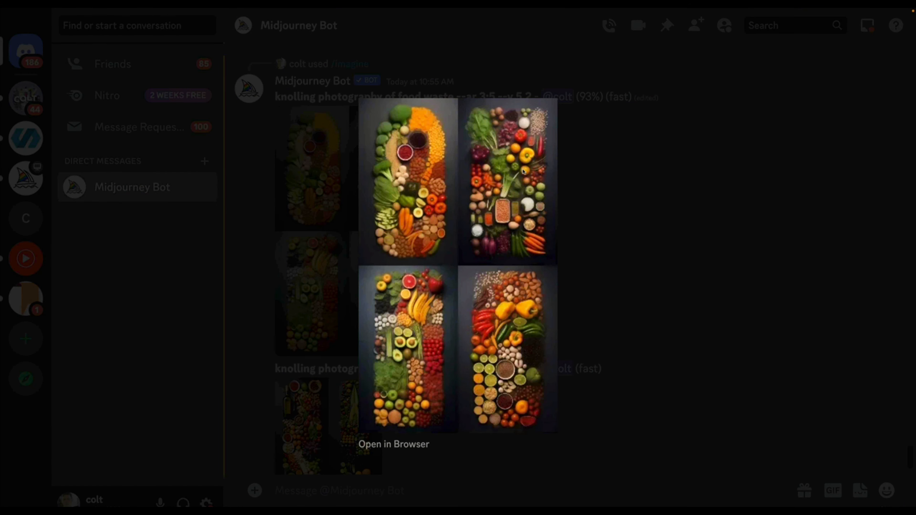
pyautogui.click(640, 207)
# Switch to the Canva design and fill the vegetable photo's frame on page 2 with a colour sampled from the photo's background.
pyautogui.hotkey('ctrl', 'Left')
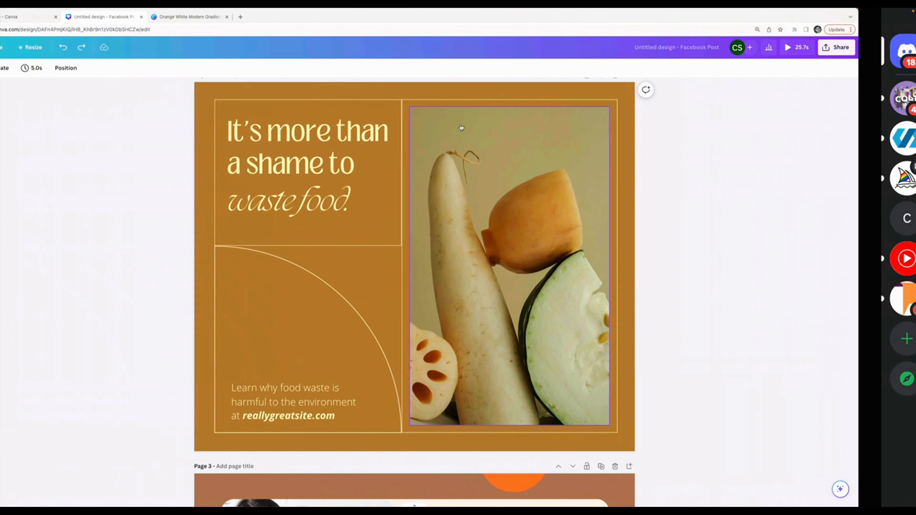
pyautogui.click(588, 123)
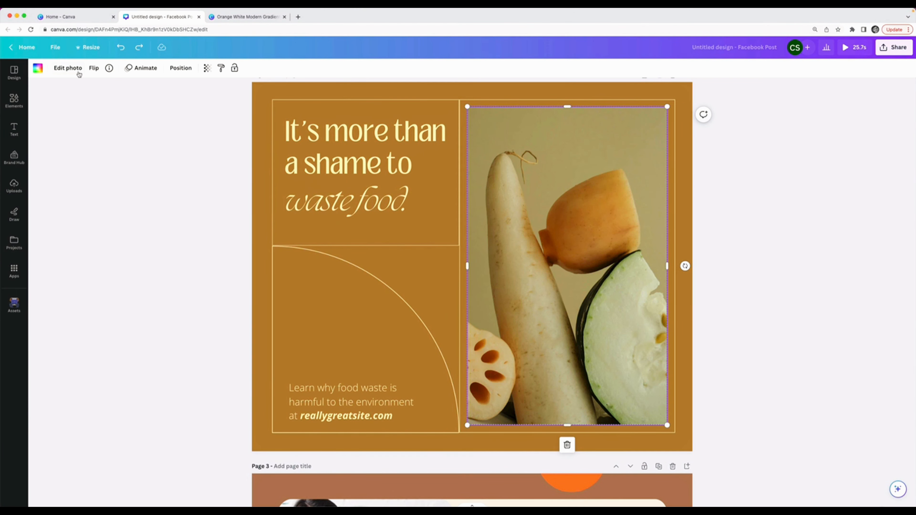
pyautogui.click(38, 68)
pyautogui.click(46, 115)
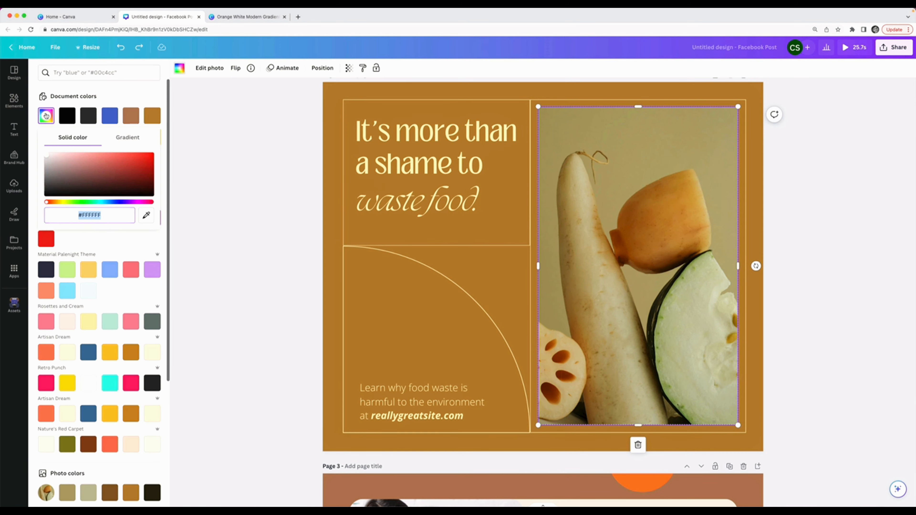
pyautogui.click(146, 216)
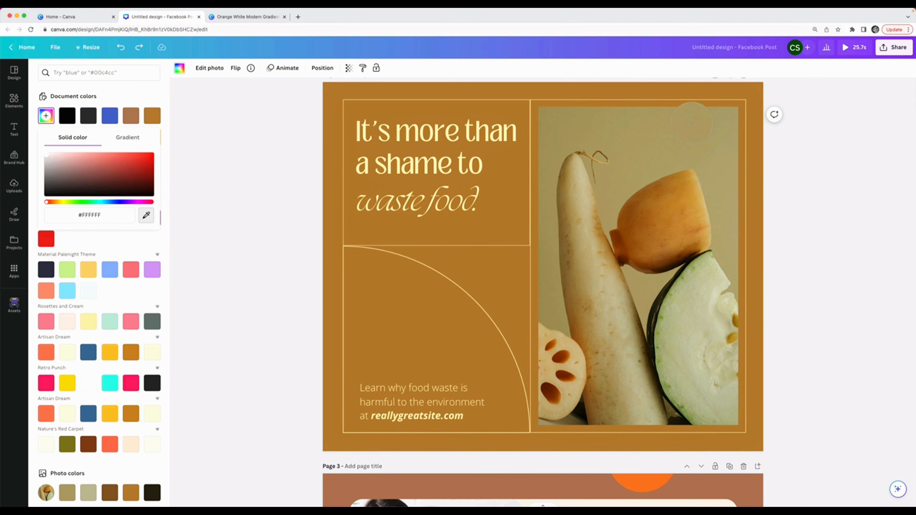
pyautogui.click(615, 138)
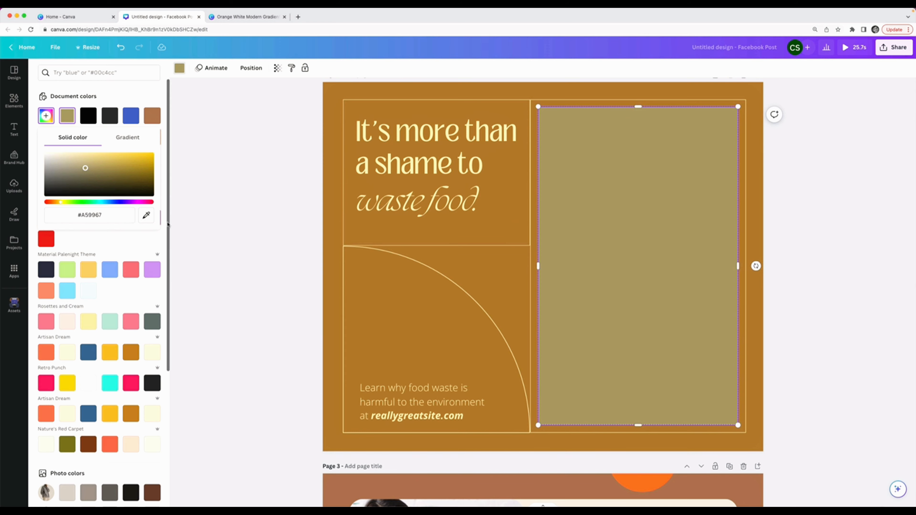
# Copy the hex code #A59967 of the sampled colour and restore the vegetable photo on page 2.
pyautogui.click(102, 215)
pyautogui.hotkey('ctrl', 'c')
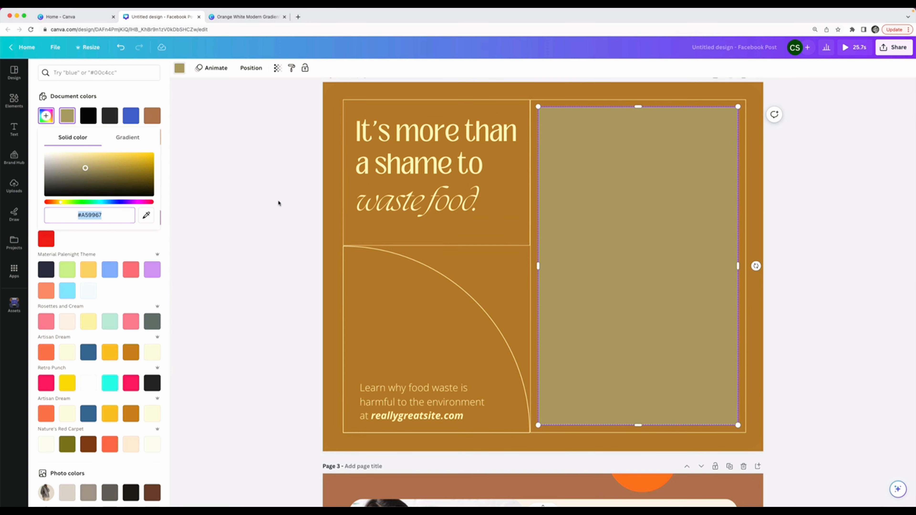
pyautogui.press('Escape')
pyautogui.click(729, 197)
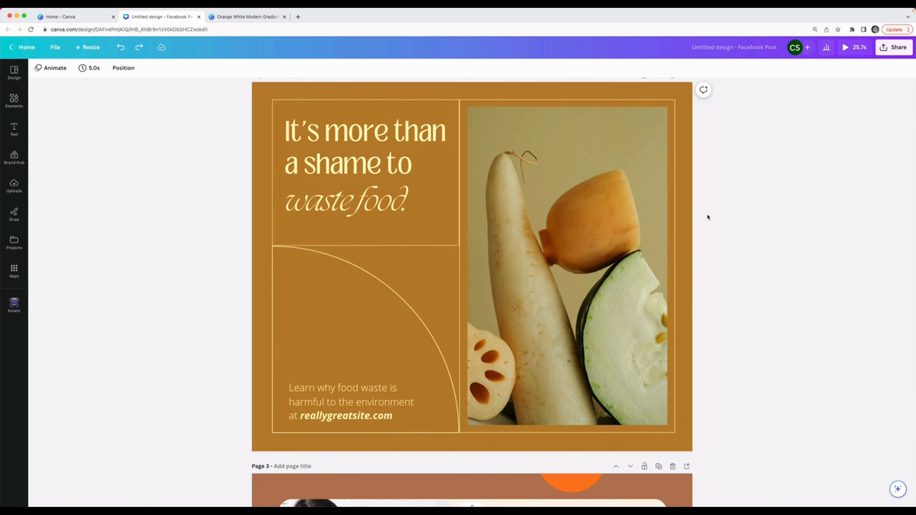
# Switch to the Midjourney Bot chat in Discord and go to the newest food waste knolling grid with the 3:5 aspect ratio.
pyautogui.click(656, 224)
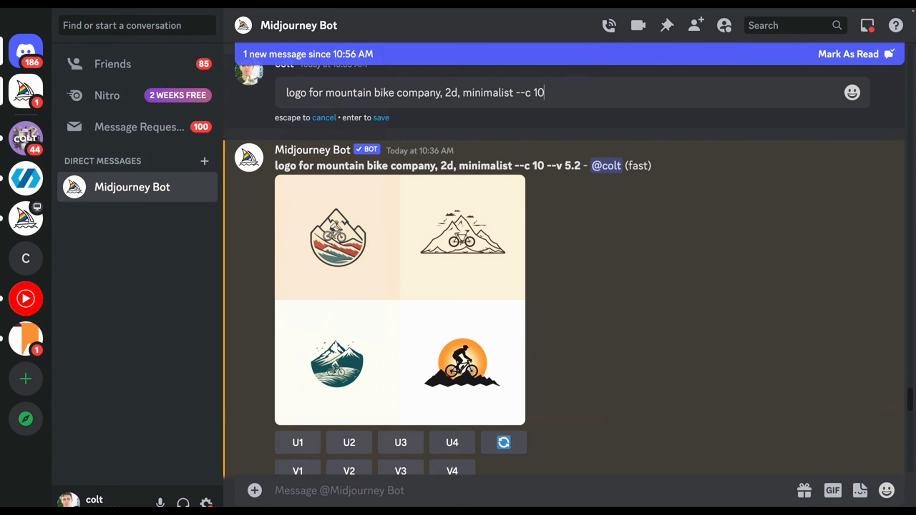
pyautogui.scroll(-15, 640, 404)
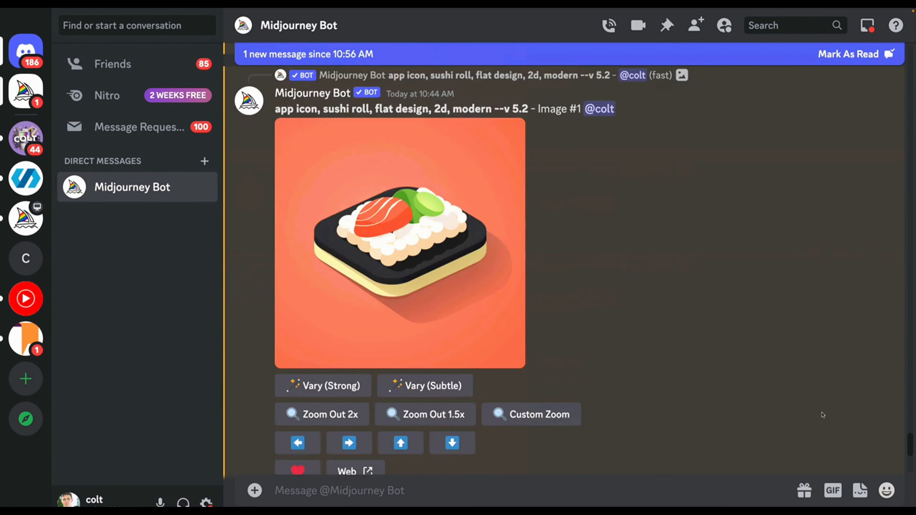
pyautogui.scroll(-10, 822, 415)
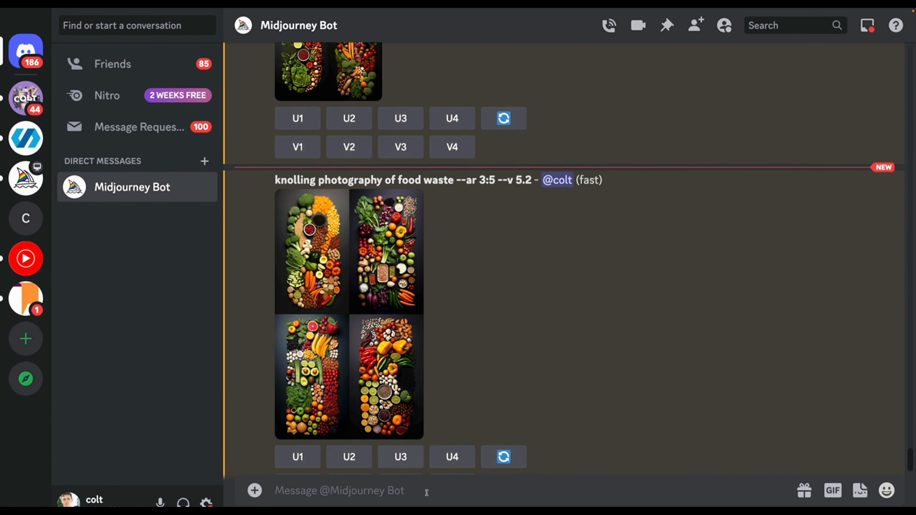
# Submit the imagine prompt "knolling photography of food waste, on a #A59967 background --ar 3:5" to the Midjourney Bot.
pyautogui.write('/imagine')
pyautogui.press('Tab')
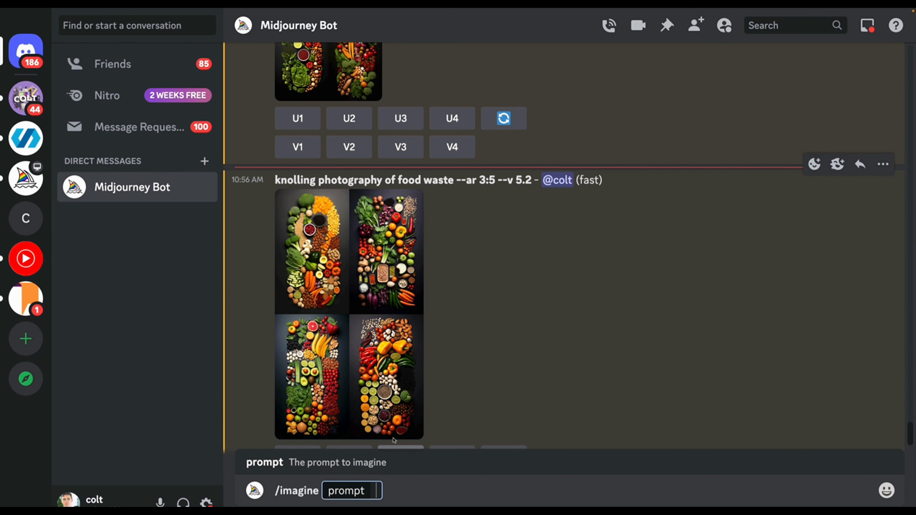
pyautogui.write('knolling')
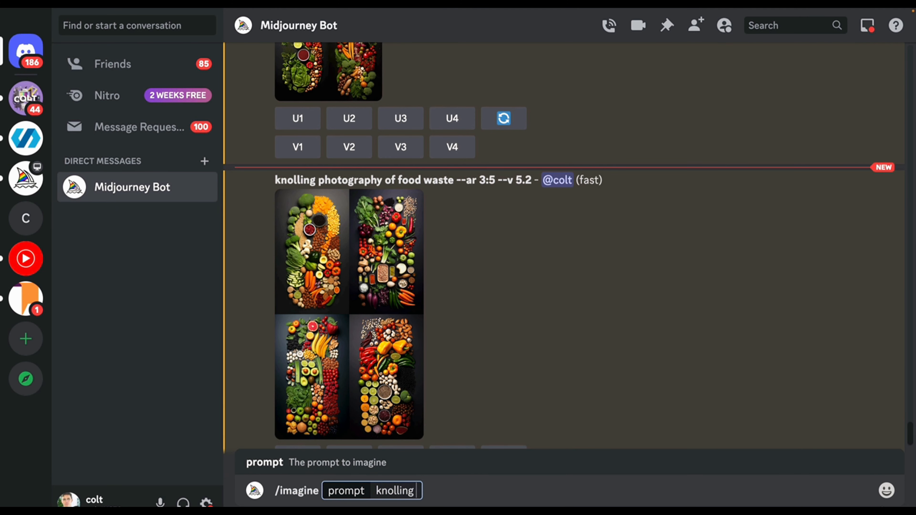
pyautogui.write(' photography o')
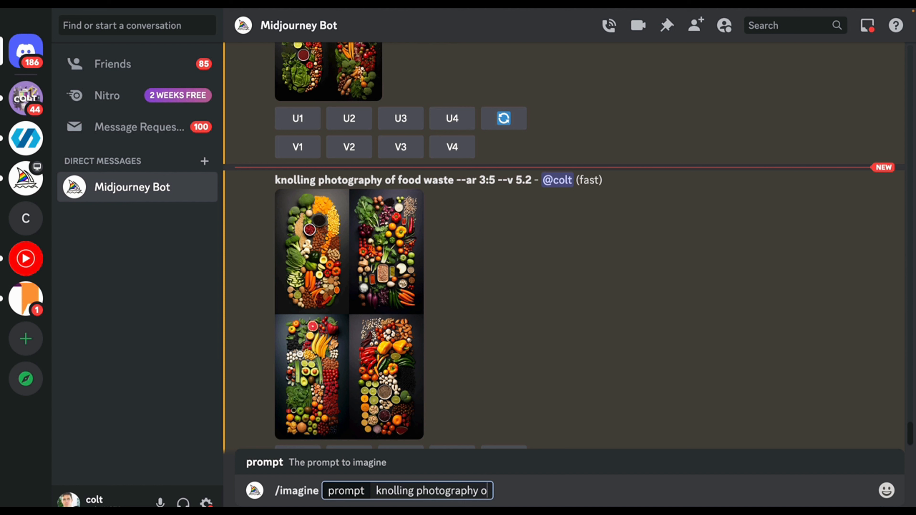
pyautogui.write('f food waste,')
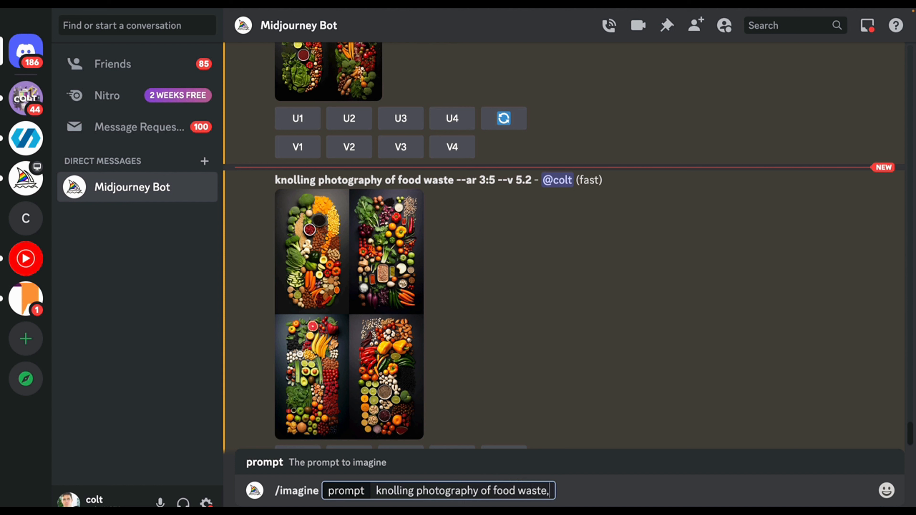
pyautogui.press('BackSpace')
pyautogui.press('BackSpace')
pyautogui.write('waste, on a')
pyautogui.hotkey('ctrl', 'v')
pyautogui.write('background')
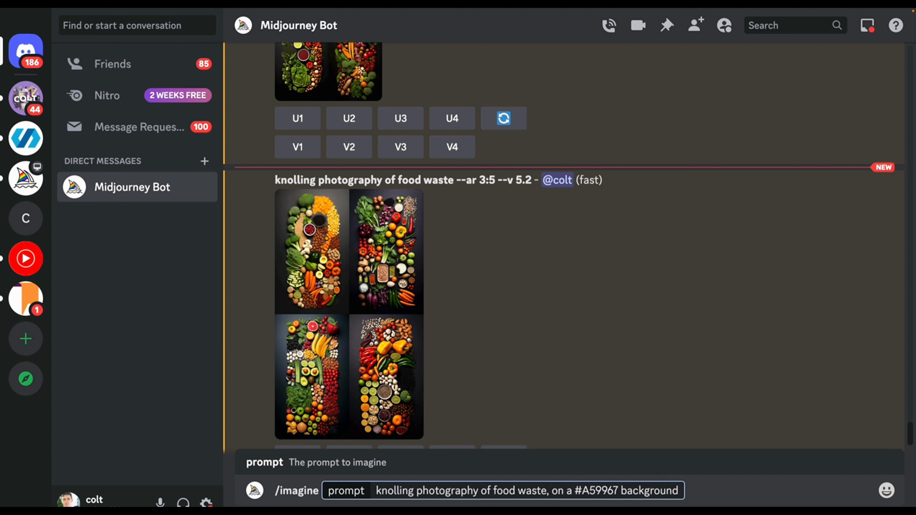
pyautogui.write(' --ar')
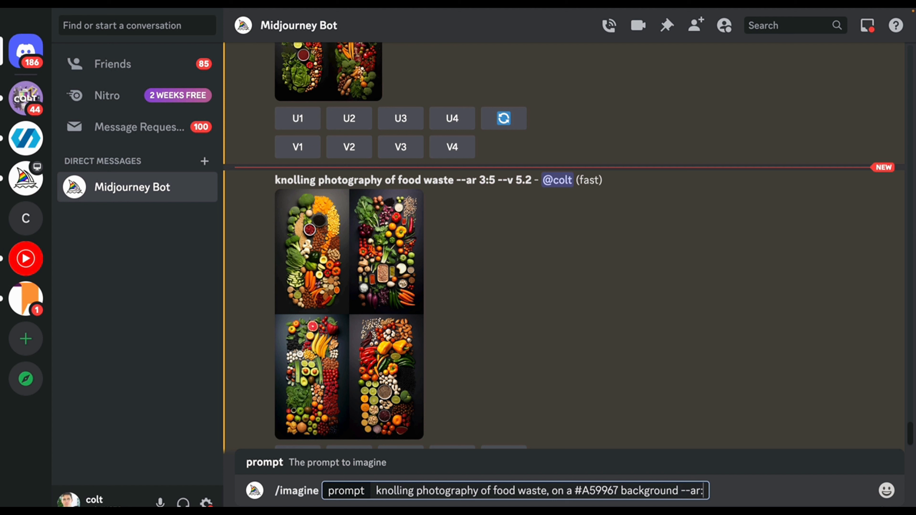
pyautogui.write(' 3:5')
pyautogui.press('Return')
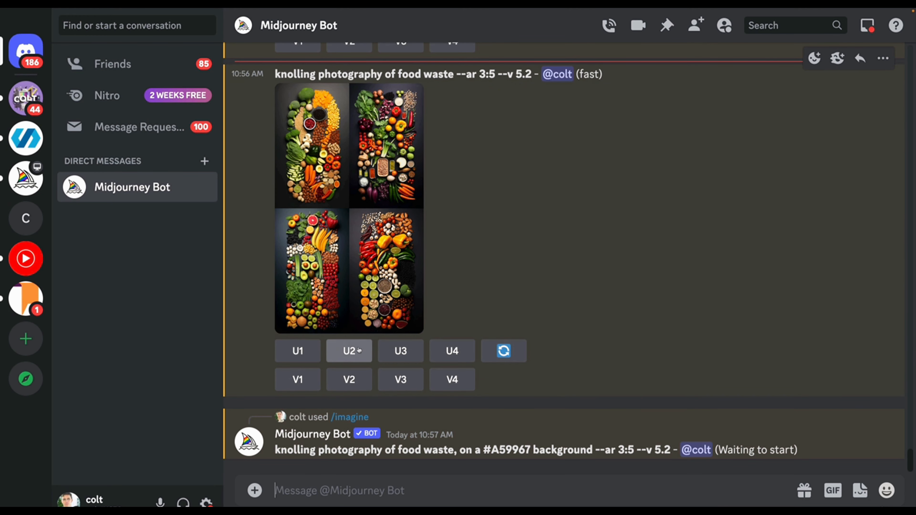
# Upscale image 2 of the food-waste grid made without a background colour and save the upscaled image.
pyautogui.click(350, 350)
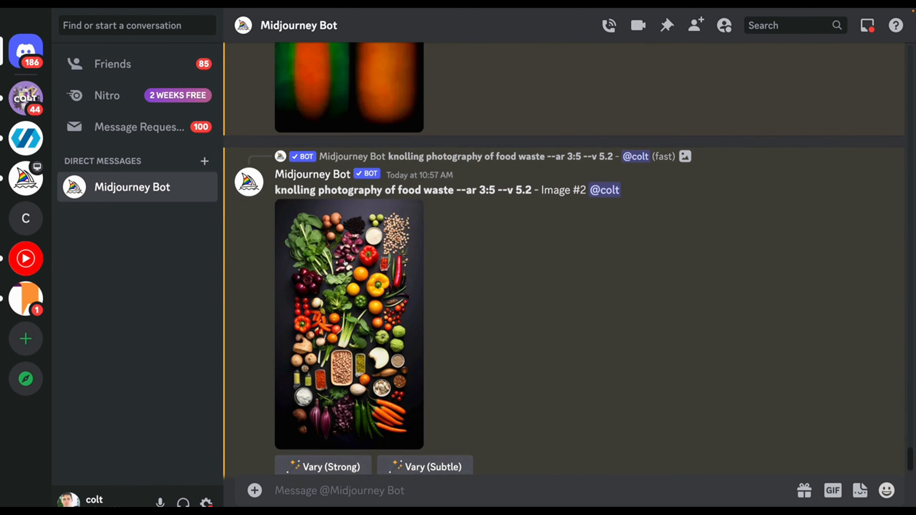
pyautogui.rightClick(358, 325)
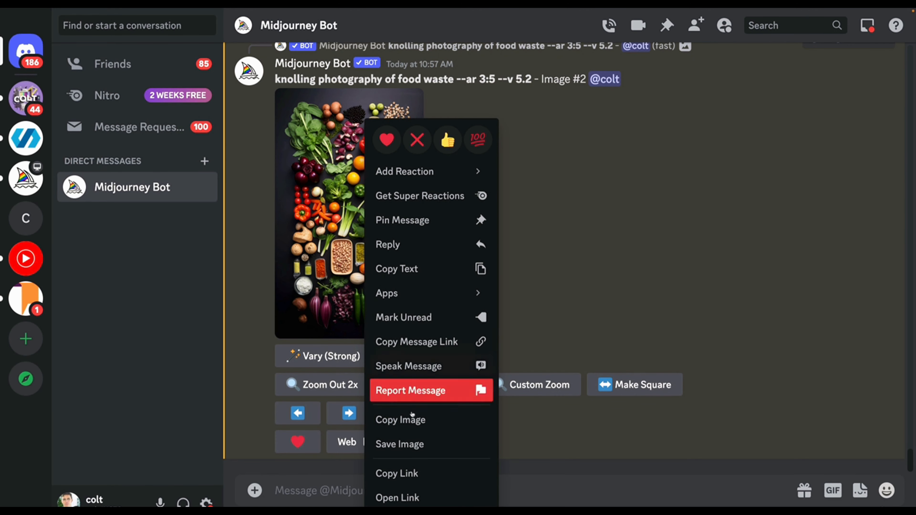
pyautogui.click(422, 443)
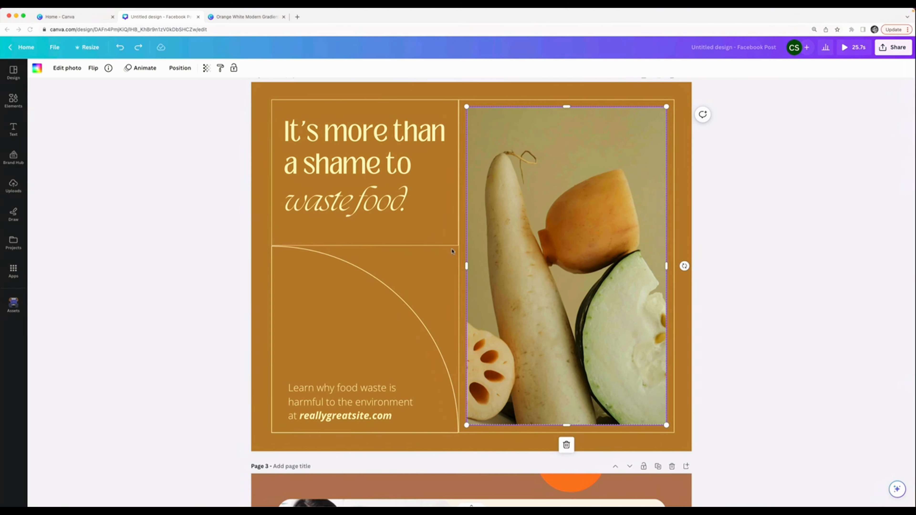
# Switch to Canva, upload the saved knolling image and replace the vegetable photo on the "waste food" page with it.
pyautogui.click(14, 184)
pyautogui.click(91, 91)
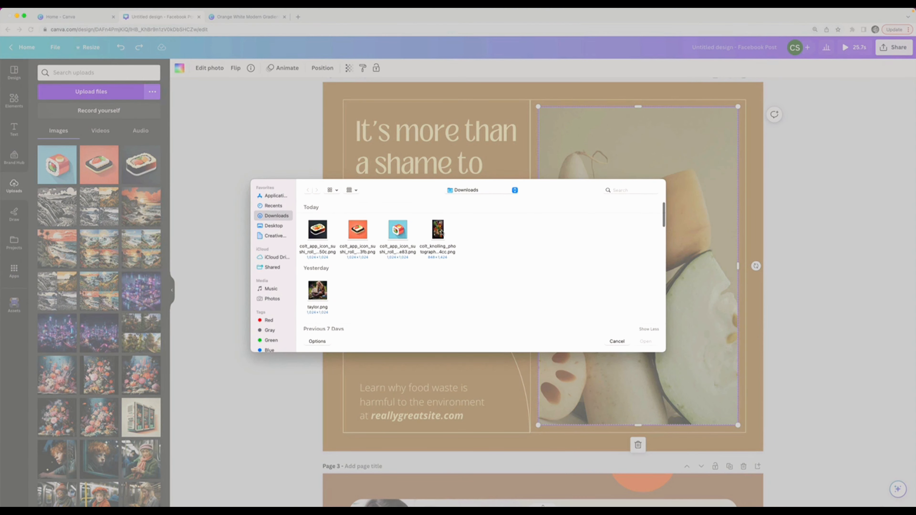
pyautogui.doubleClick(442, 232)
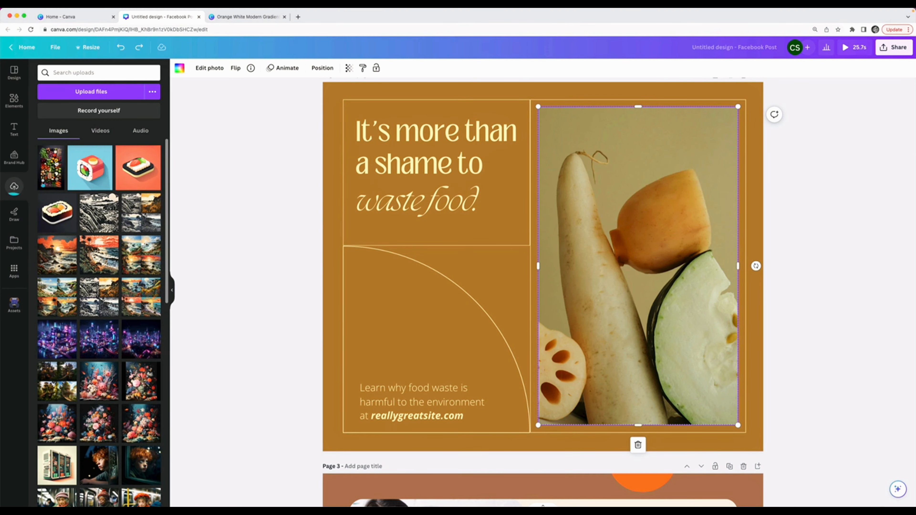
pyautogui.moveTo(51, 167); pyautogui.dragTo(613, 288)
pyautogui.click(862, 247)
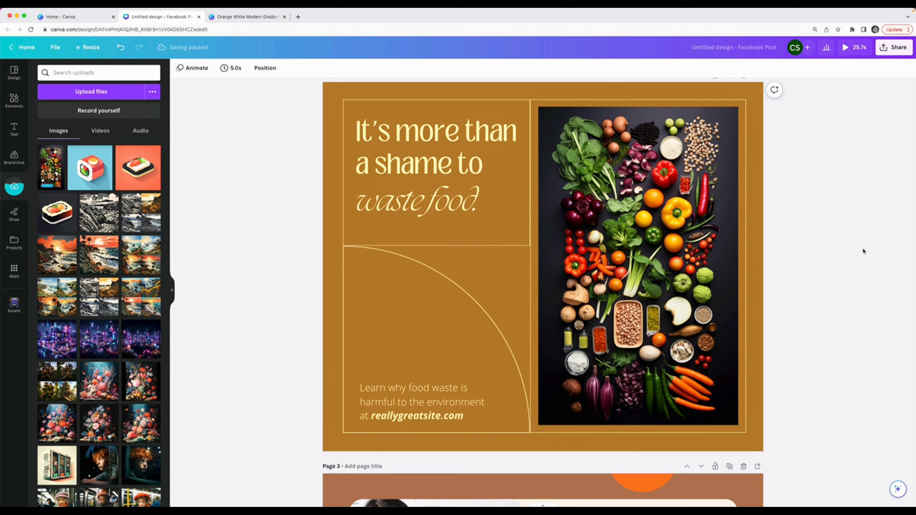
# Switch to Discord and check the progress of the food-waste generation with the #A59967 background.
pyautogui.click(565, 141)
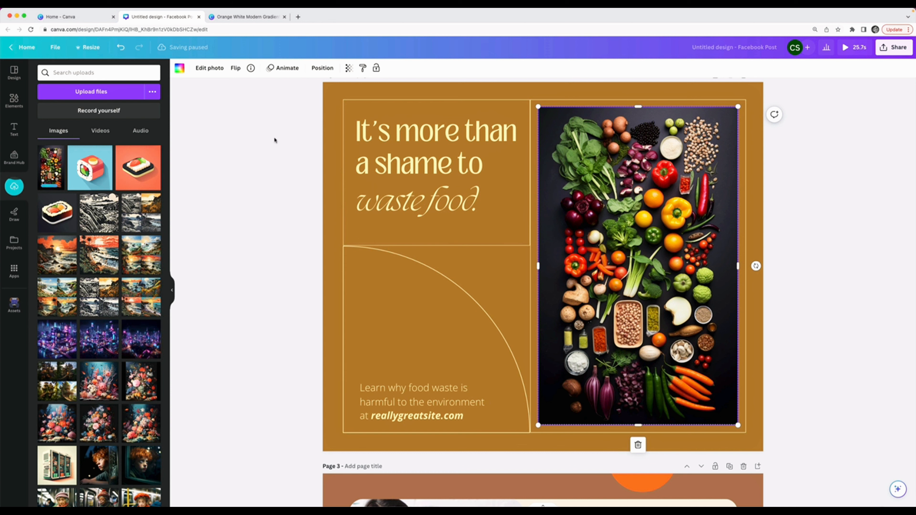
pyautogui.hotkey('ctrl', 'Right')
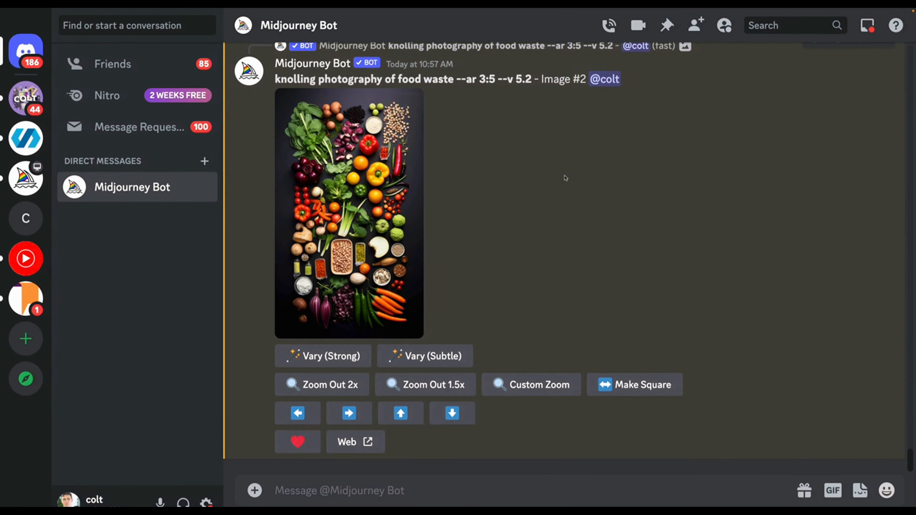
pyautogui.scroll(5, 565, 178)
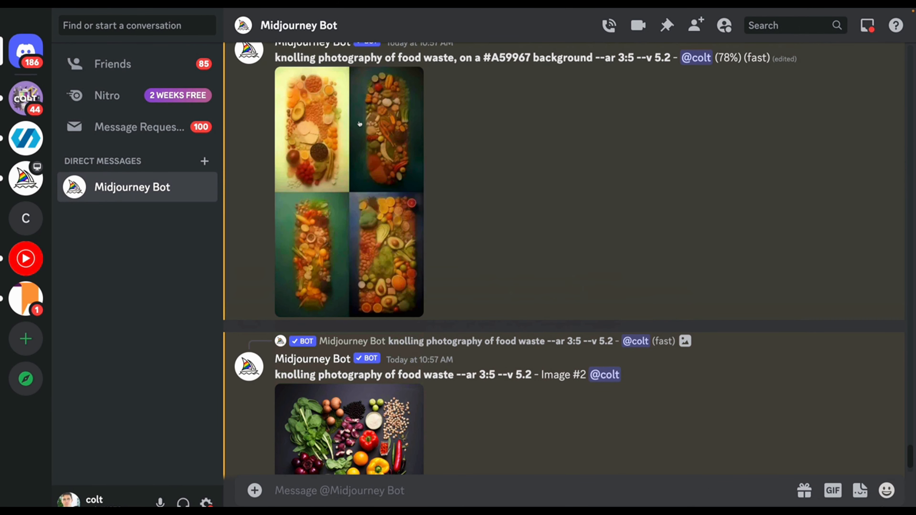
pyautogui.scroll(1, 360, 124)
pyautogui.moveTo(484, 116); pyautogui.dragTo(527, 116)
pyautogui.click(535, 168)
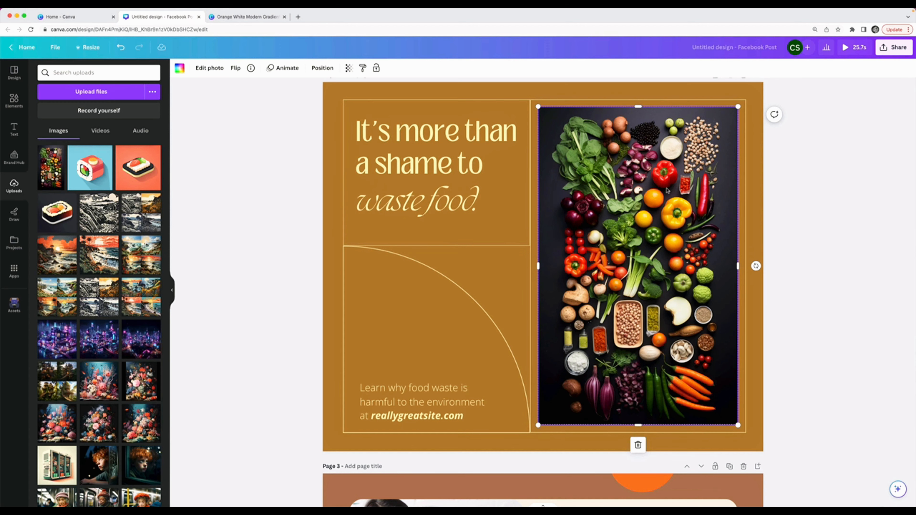
# In Canva, remove the background of the food photo on page 2 and position the cut-out over the olive panel.
pyautogui.click(210, 69)
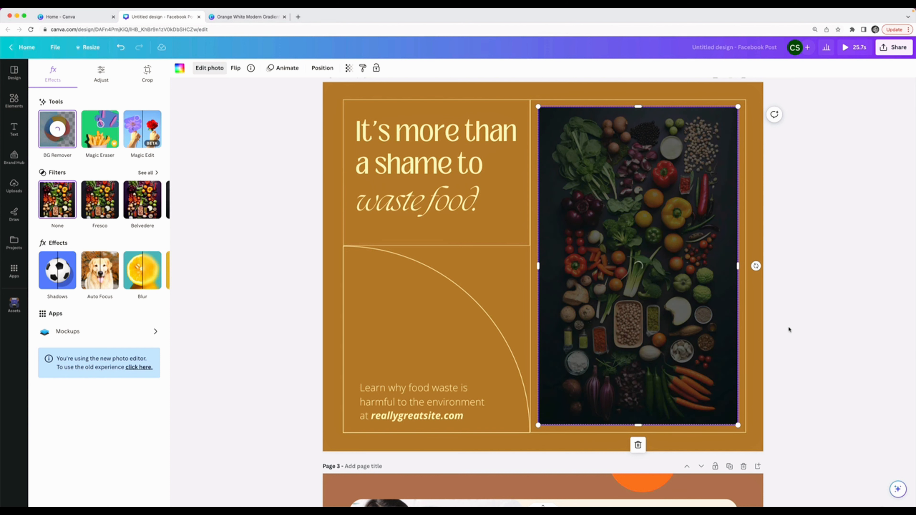
pyautogui.click(857, 379)
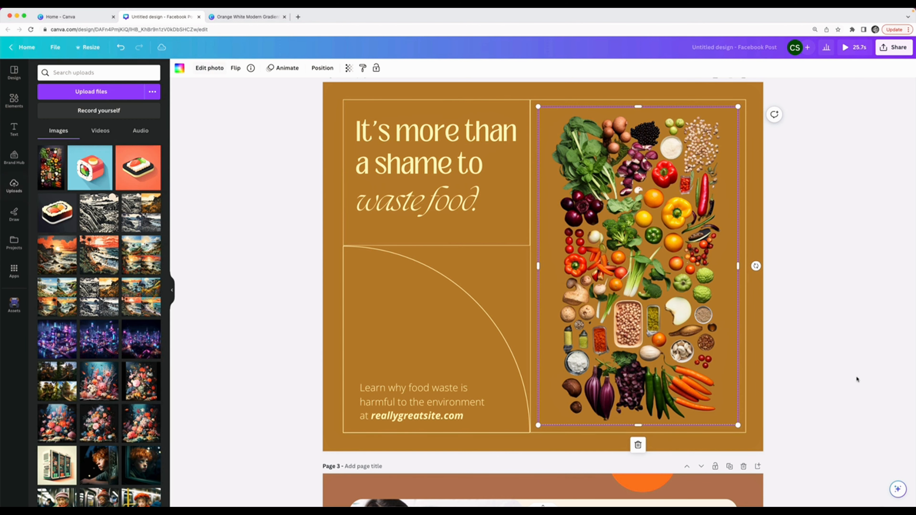
pyautogui.click(706, 230)
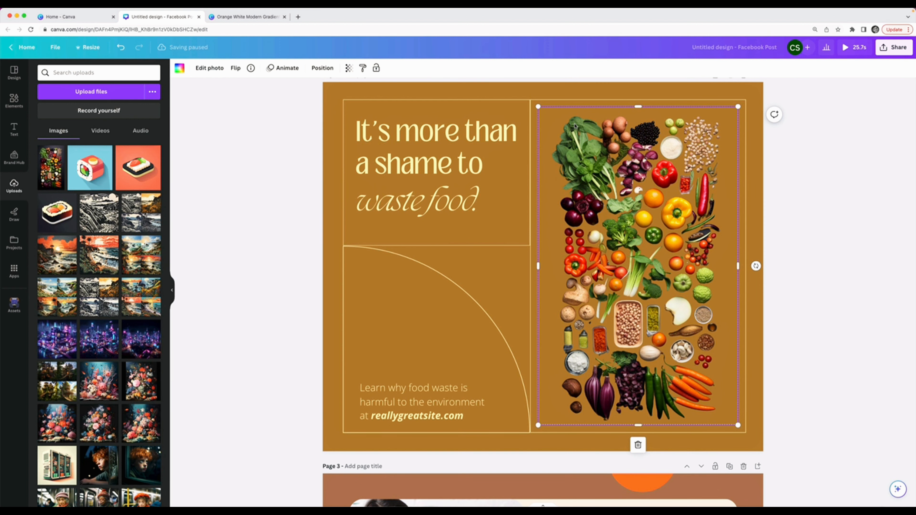
pyautogui.moveTo(648, 230); pyautogui.dragTo(660, 260)
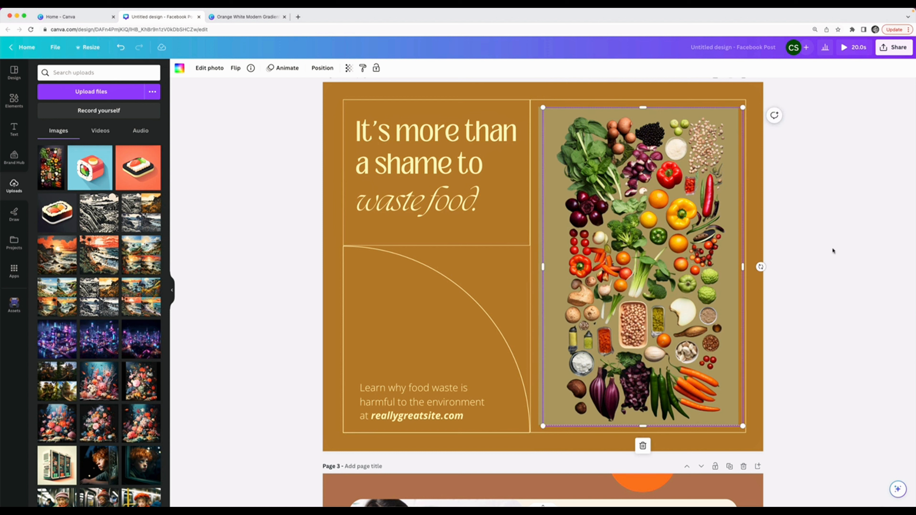
pyautogui.click(833, 251)
# Apply the Hazel filter from the Soft set to the food cut-out and lower its intensity to about half.
pyautogui.click(664, 230)
pyautogui.click(209, 68)
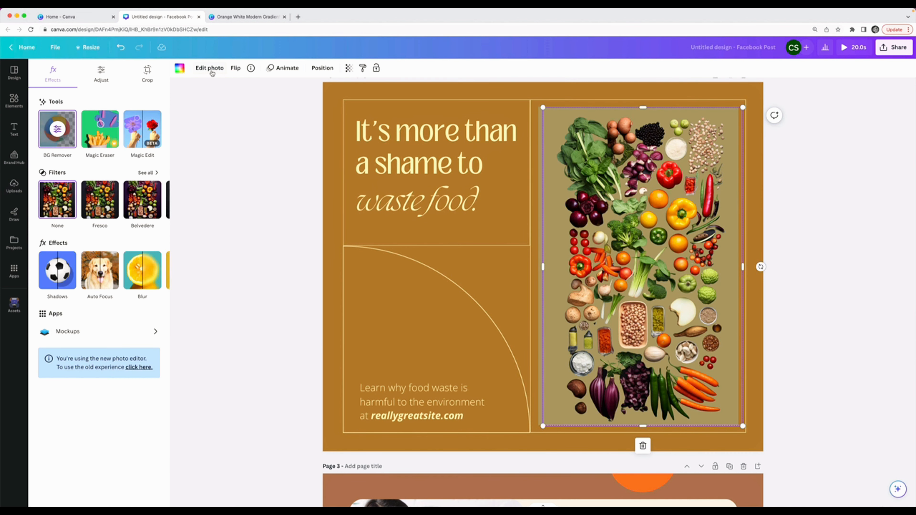
pyautogui.click(146, 173)
pyautogui.scroll(-5, 133, 261)
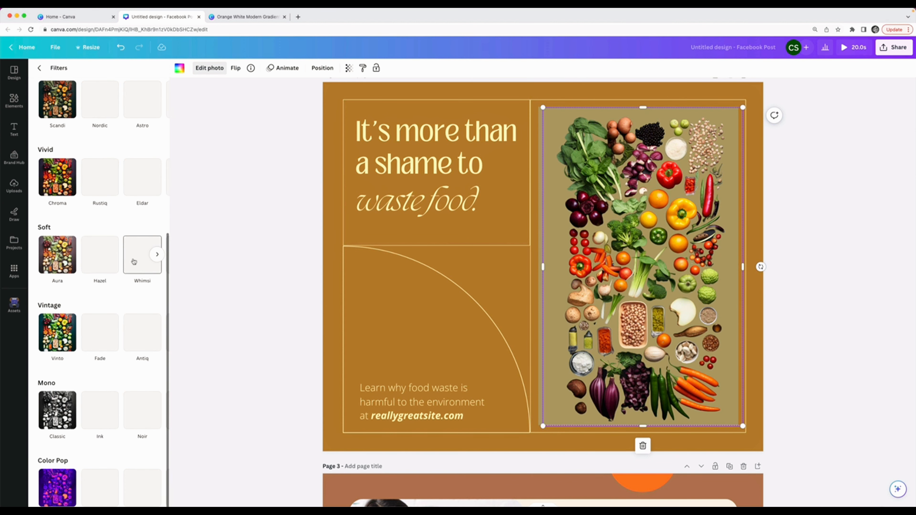
pyautogui.click(58, 255)
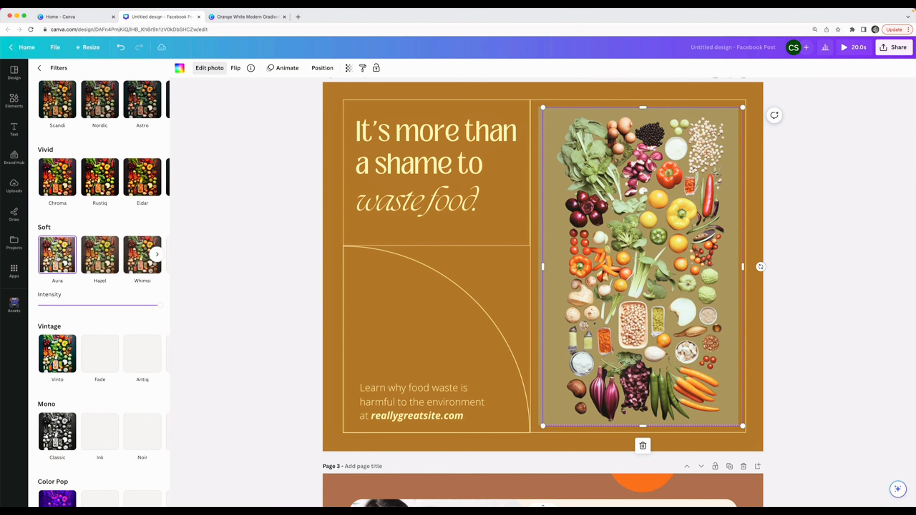
pyautogui.click(100, 254)
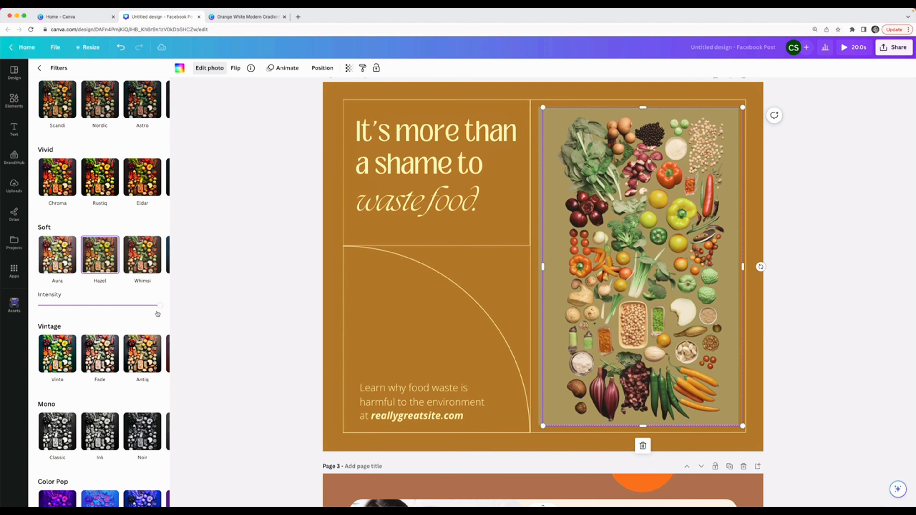
pyautogui.moveTo(159, 306); pyautogui.dragTo(104, 306)
pyautogui.click(290, 301)
pyautogui.scroll(-5, 640, 284)
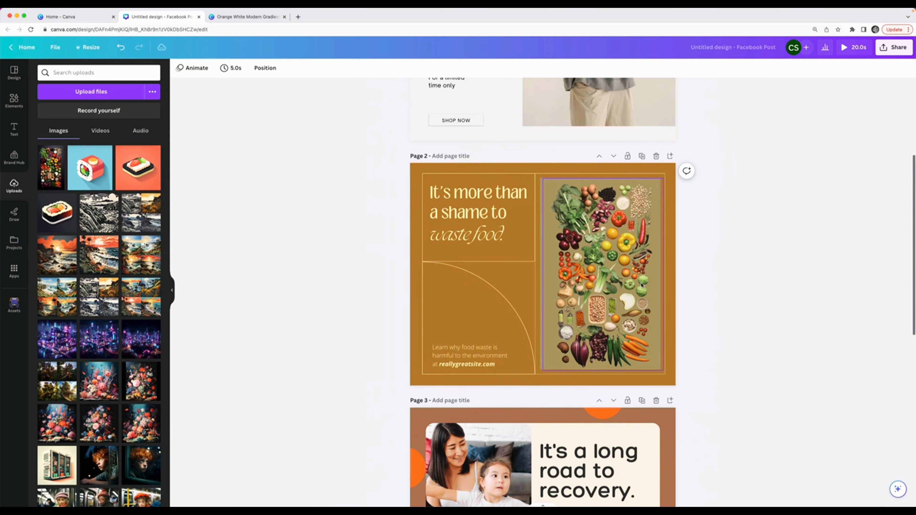
pyautogui.scroll(-3, 713, 293)
pyautogui.scroll(5, 713, 293)
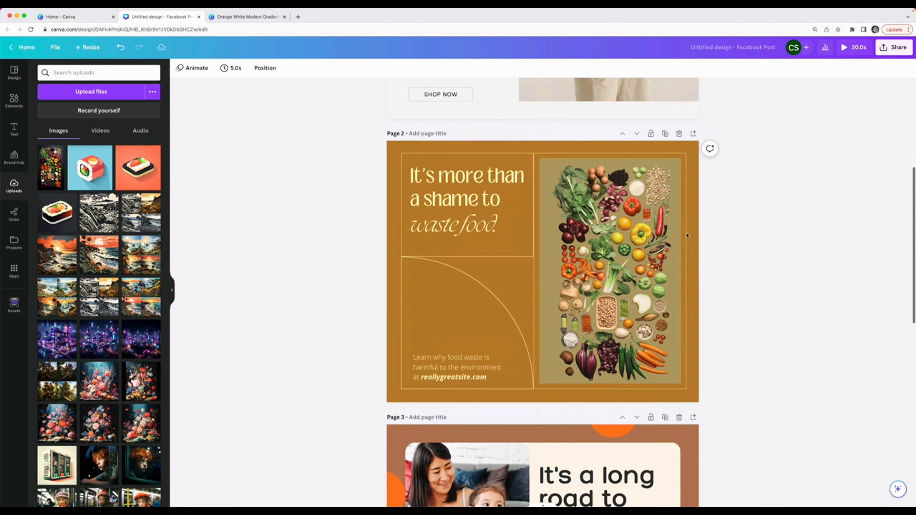
# Switch to Discord and view the finished food-waste grid with the #A59967 background enlarged.
pyautogui.hotkey('ctrl', 'Right')
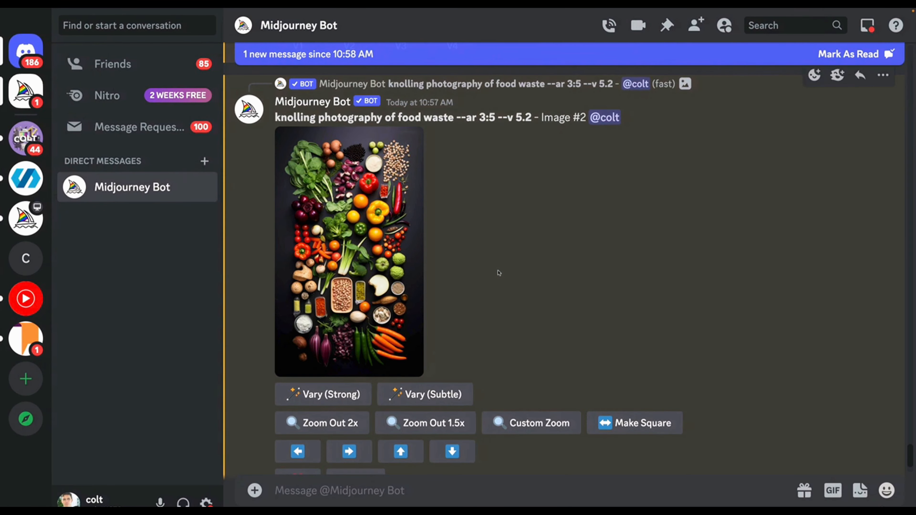
pyautogui.scroll(-10, 498, 274)
pyautogui.click(415, 267)
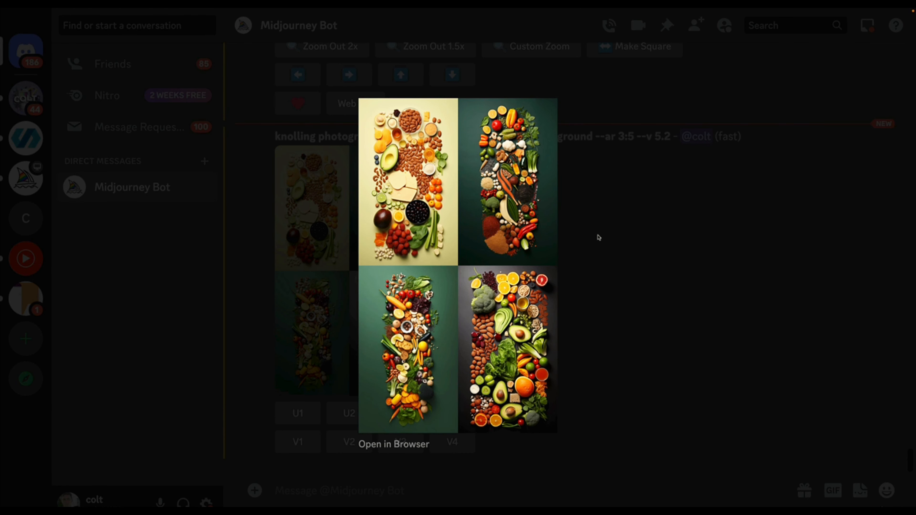
pyautogui.click(628, 200)
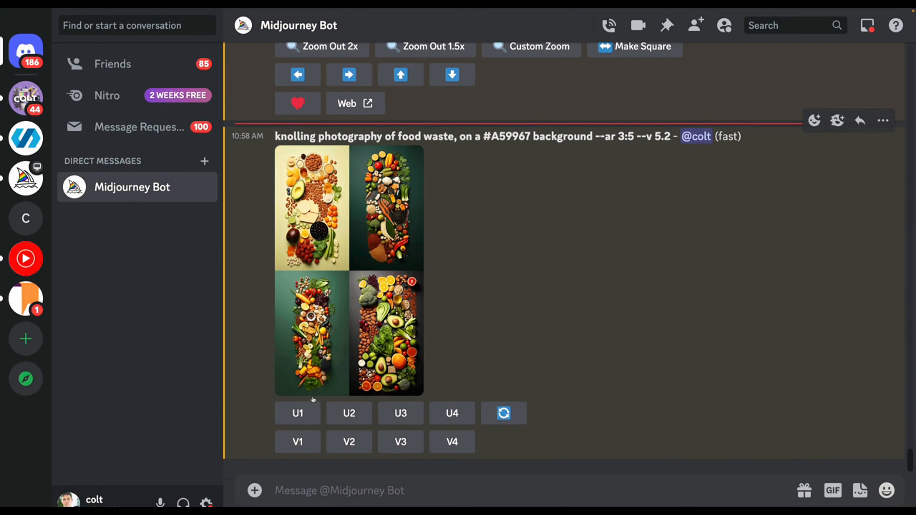
# Submit the Midjourney prompt "photograph of 3 mangos falling in air on muted green background".
pyautogui.write('/imagine')
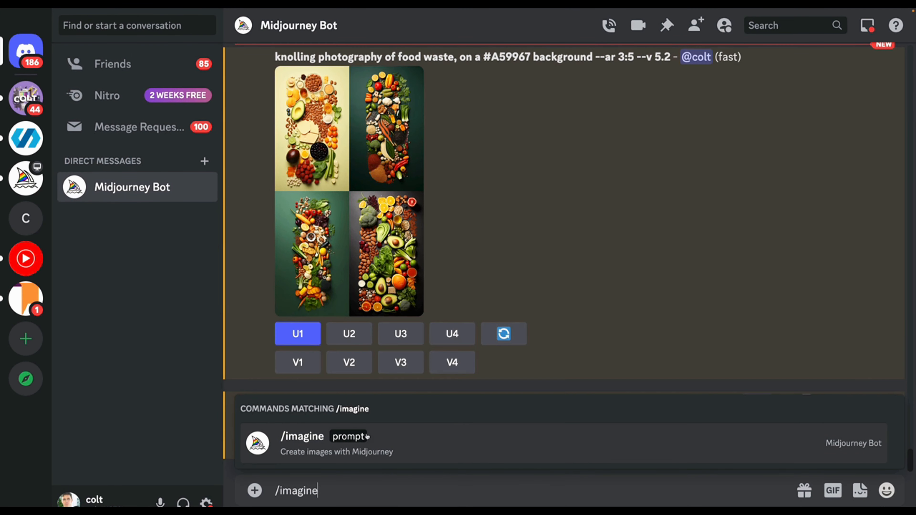
pyautogui.click(363, 434)
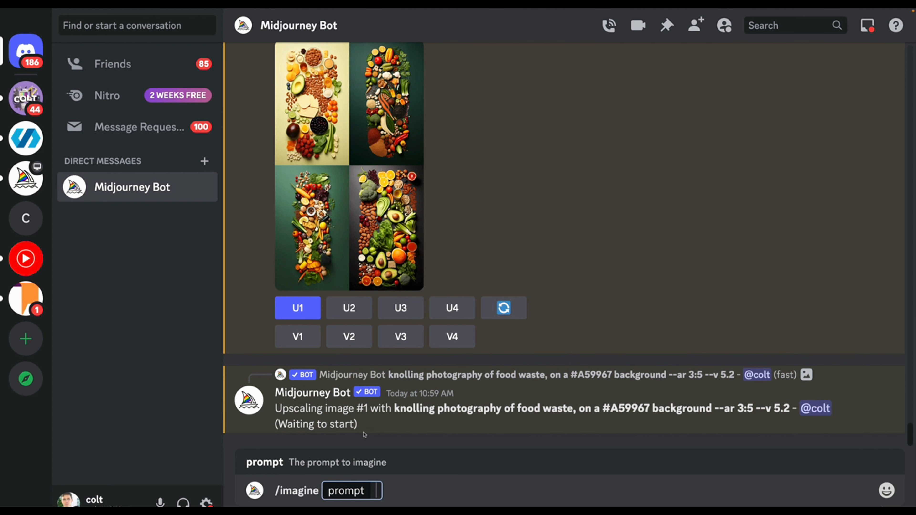
pyautogui.write('min')
pyautogui.press('BackSpace')
pyautogui.press('BackSpace')
pyautogui.press('BackSpace')
pyautogui.write('photograp')
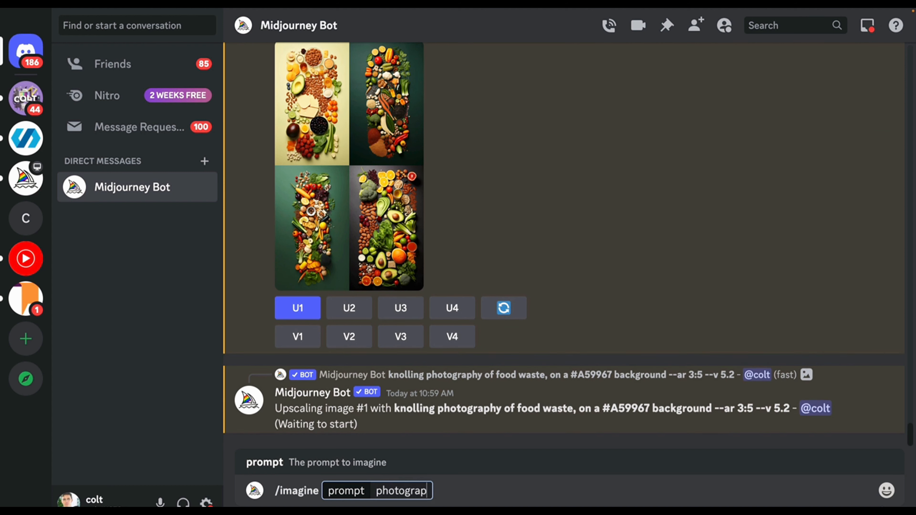
pyautogui.write('h of 3 mango')
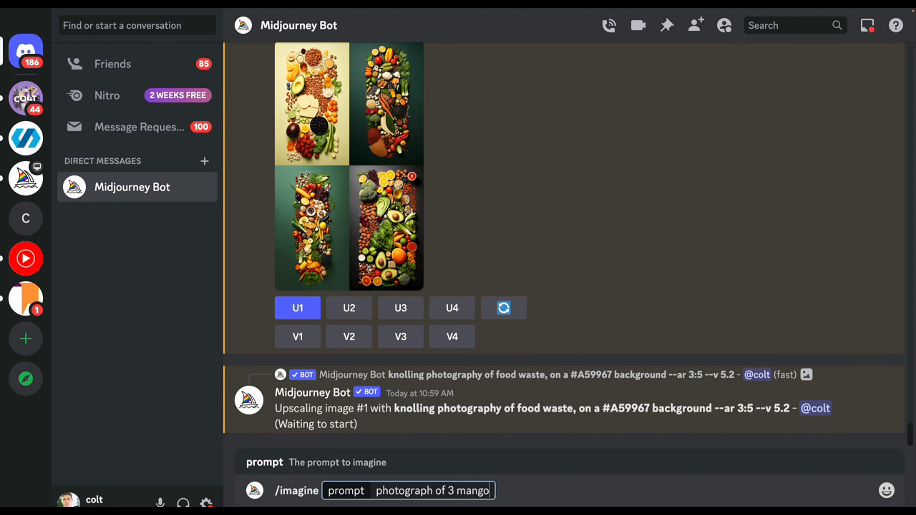
pyautogui.write('s falling')
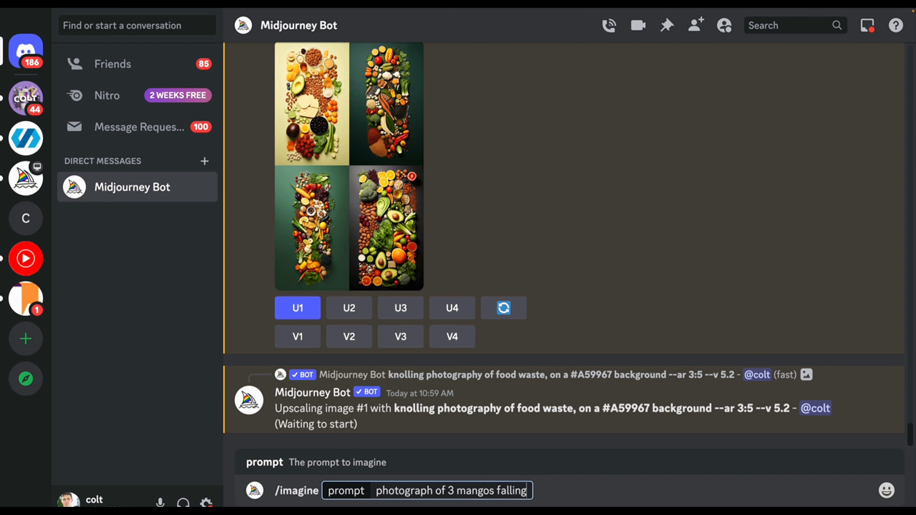
pyautogui.write(' in air')
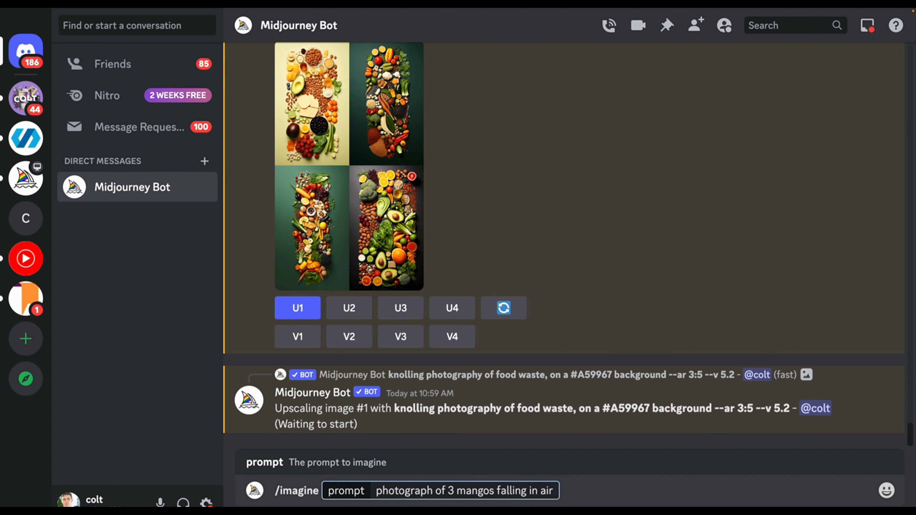
pyautogui.write(' on gr')
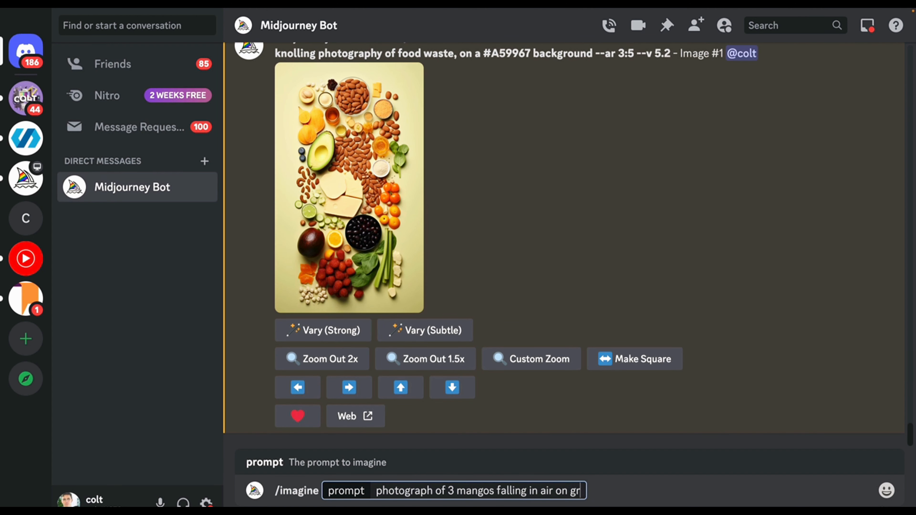
pyautogui.write('een background')
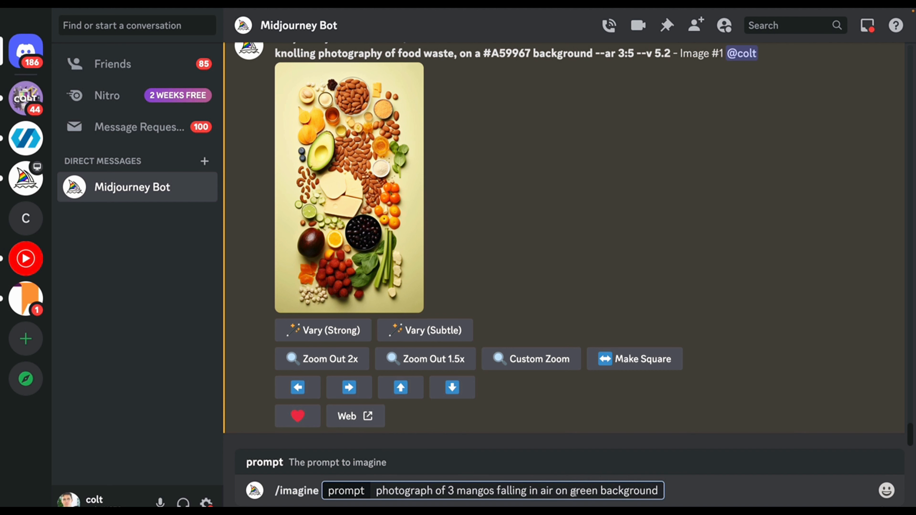
pyautogui.click(573, 491)
pyautogui.write('muted')
pyautogui.press('Return')
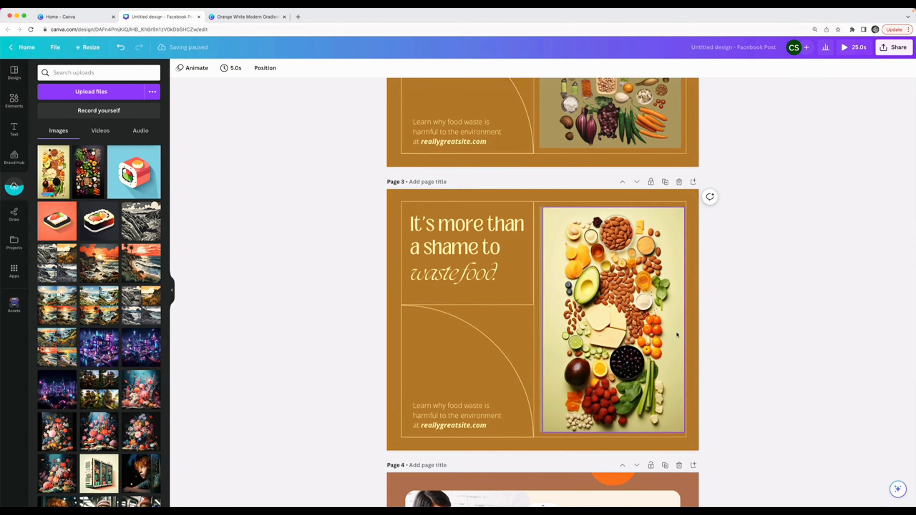
# In Canva, move the new food photo on page 3 slightly so it covers the olive panel inside the frame lines.
pyautogui.scroll(-3, 779, 333)
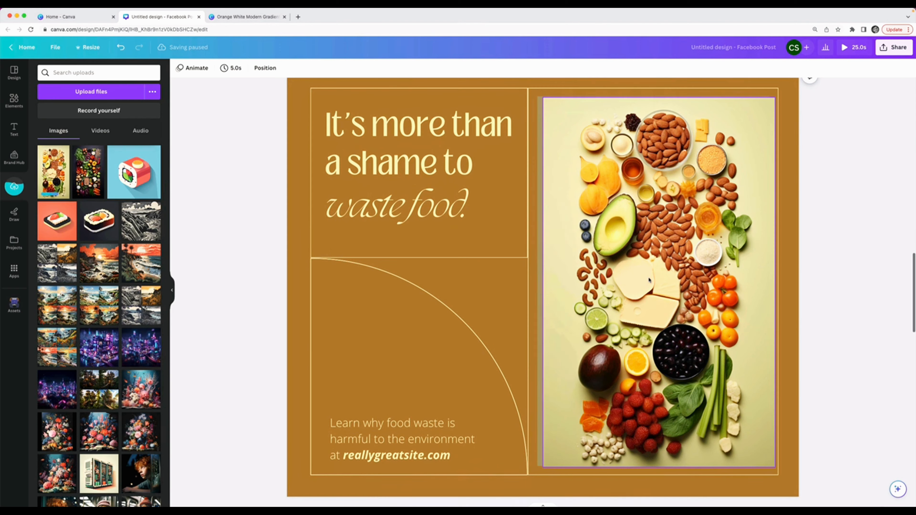
pyautogui.scroll(3, 779, 334)
pyautogui.click(591, 188)
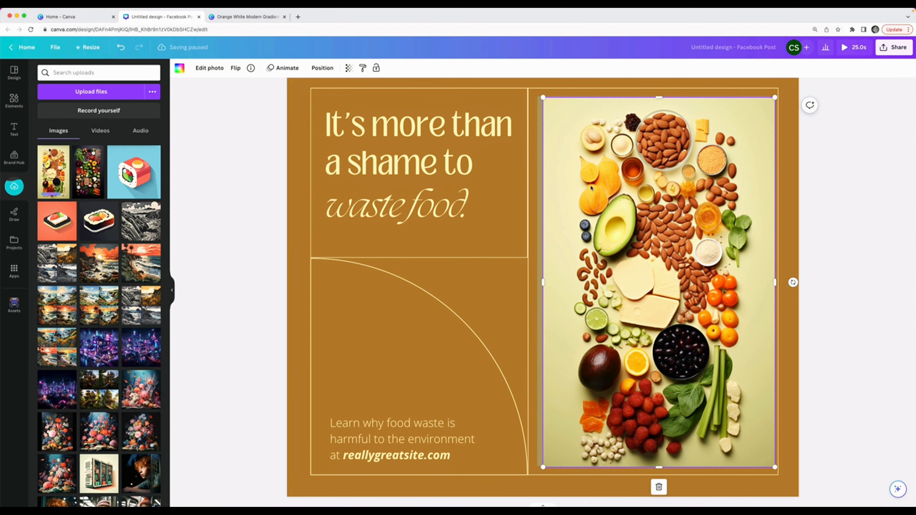
pyautogui.click(541, 125)
pyautogui.click(548, 129)
pyautogui.moveTo(562, 138); pyautogui.dragTo(689, 169)
pyautogui.click(825, 240)
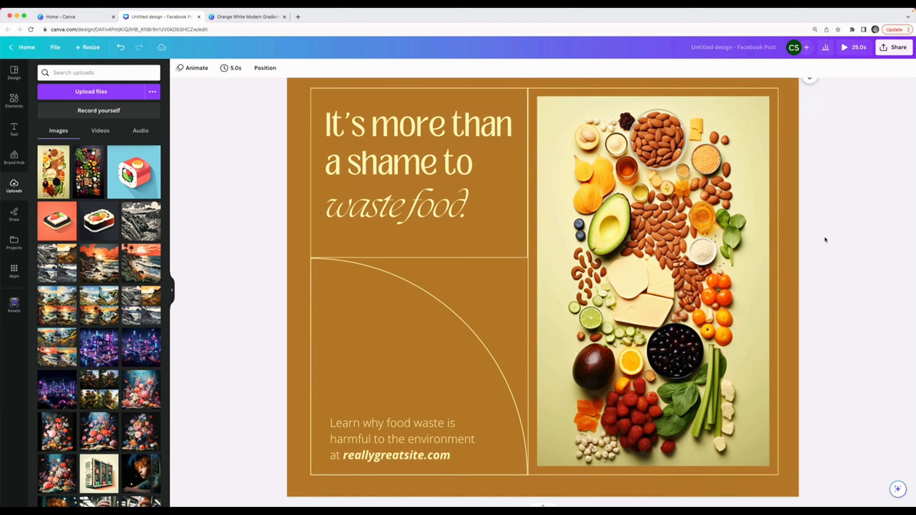
pyautogui.press('super+minus')
pyautogui.press('super+minus')
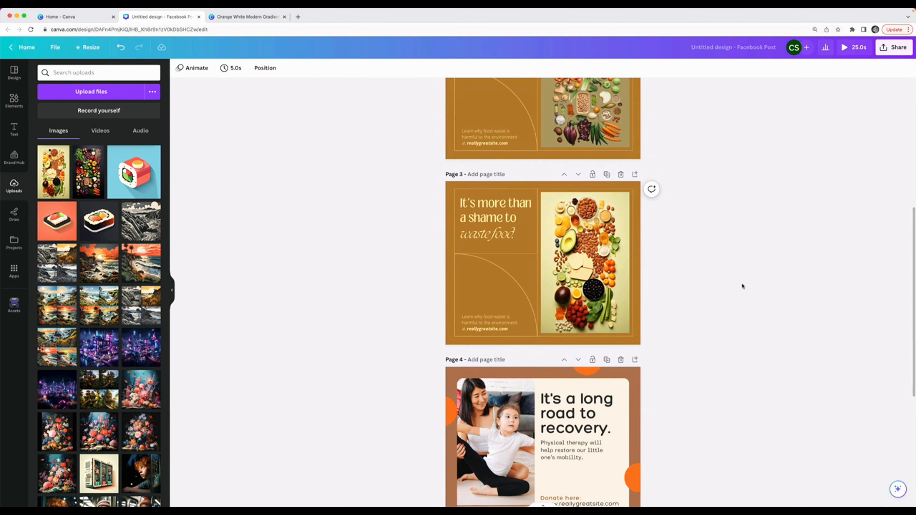
pyautogui.scroll(5, 645, 290)
# Switch to Discord and submit the Midjourney prompt "textured illustration of 3 mangos falling in air, solid beige background".
pyautogui.hotkey('ctrl', 'Right')
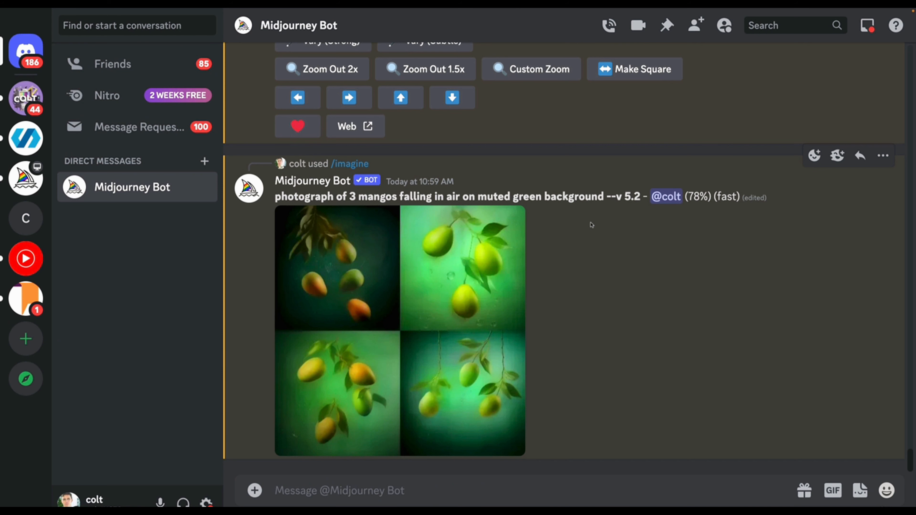
pyautogui.write('/imagine')
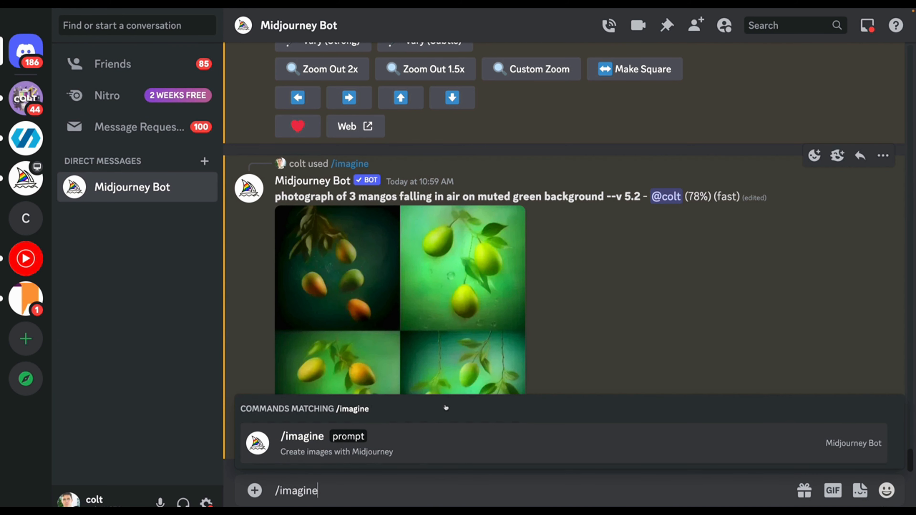
pyautogui.click(424, 447)
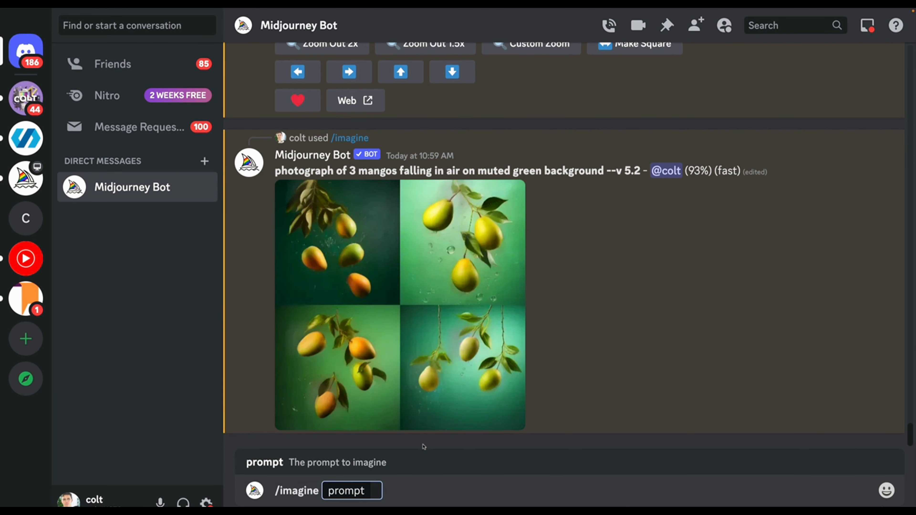
pyautogui.write('illustra')
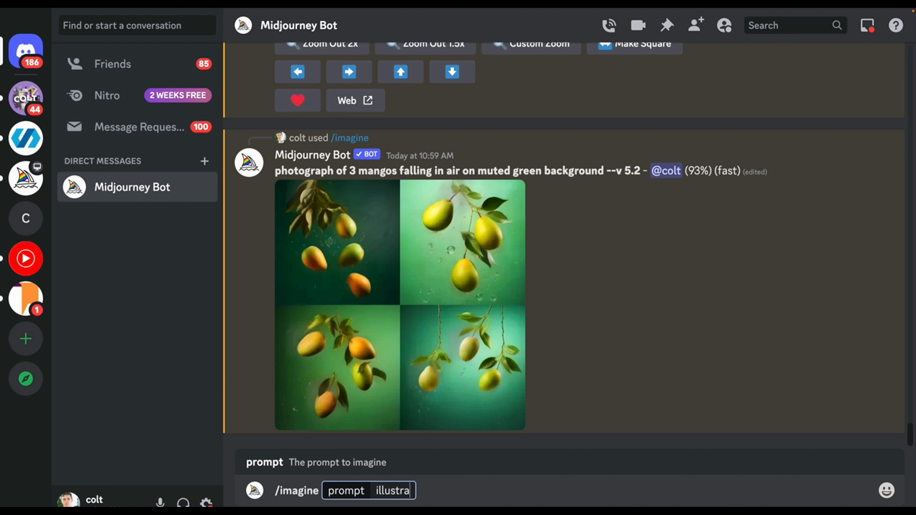
pyautogui.write('tion of')
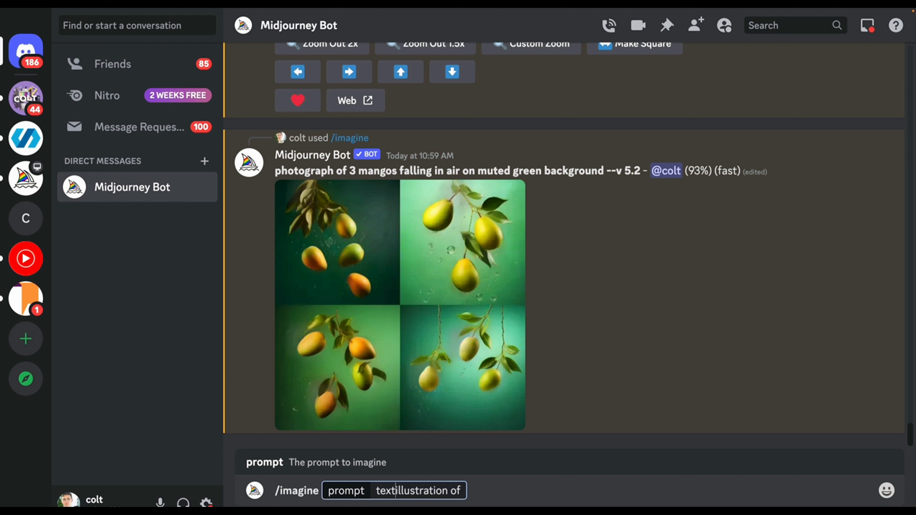
pyautogui.write('textured  man')
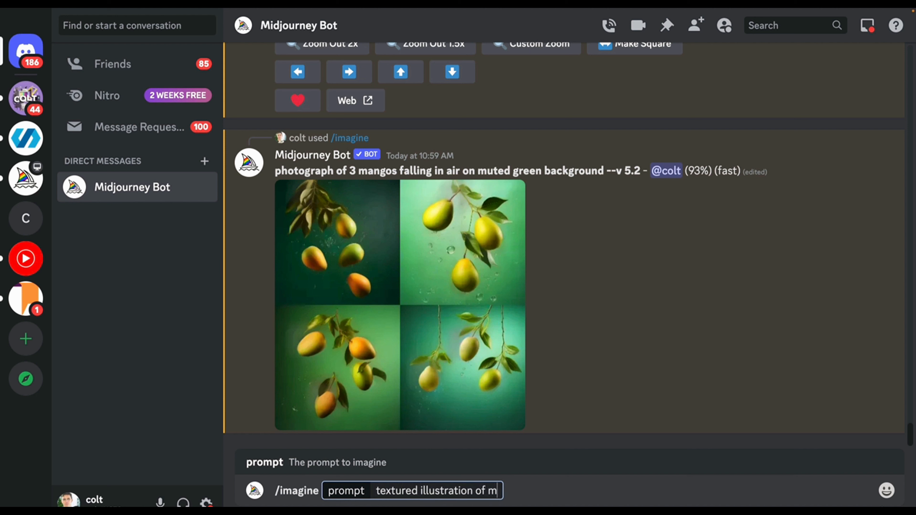
pyautogui.press('BackSpace')
pyautogui.press('BackSpace')
pyautogui.press('BackSpace')
pyautogui.press('BackSpace')
pyautogui.write('3')
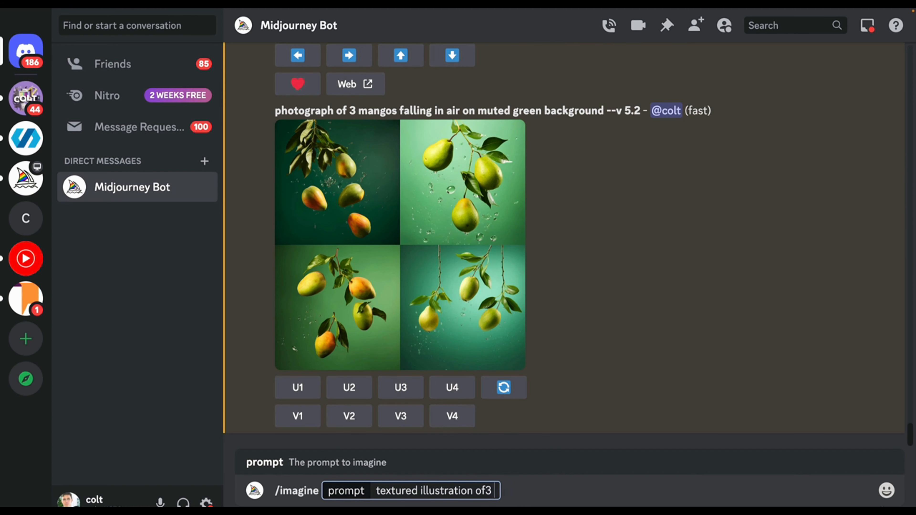
pyautogui.press('BackSpace')
pyautogui.press('BackSpace')
pyautogui.write('3 mangos fallin')
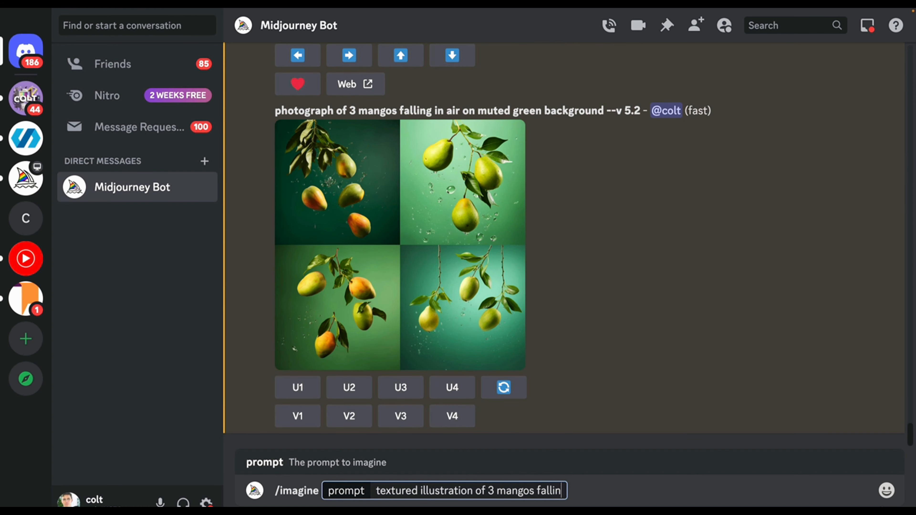
pyautogui.write('g in air, solid')
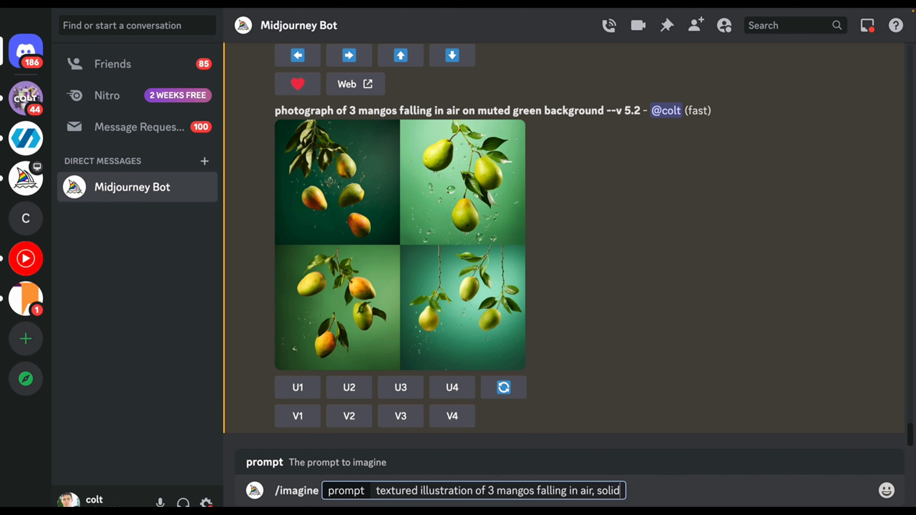
pyautogui.press('BackSpace')
pyautogui.write('d beige background')
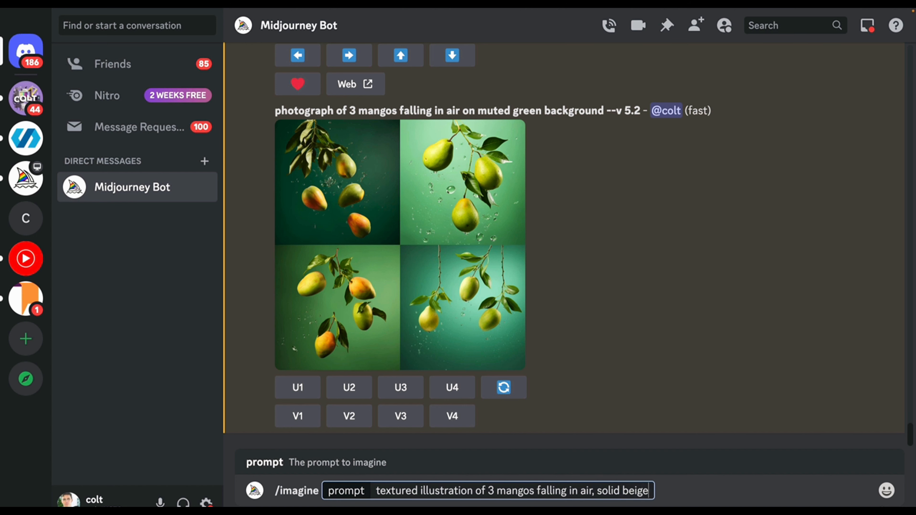
pyautogui.press('Return')
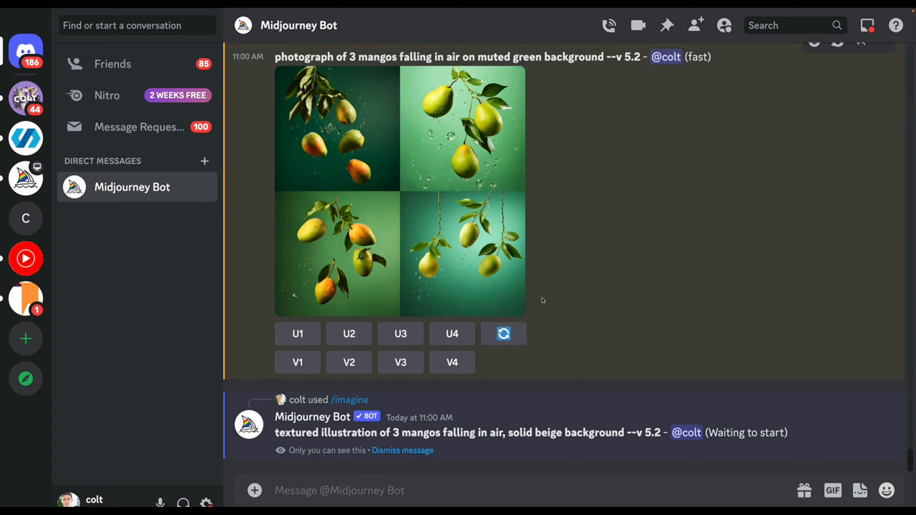
# Resubmit the textured mango illustration prompt with the aspect ratio parameter --ar 3:5.
pyautogui.press('Up')
pyautogui.write('--')
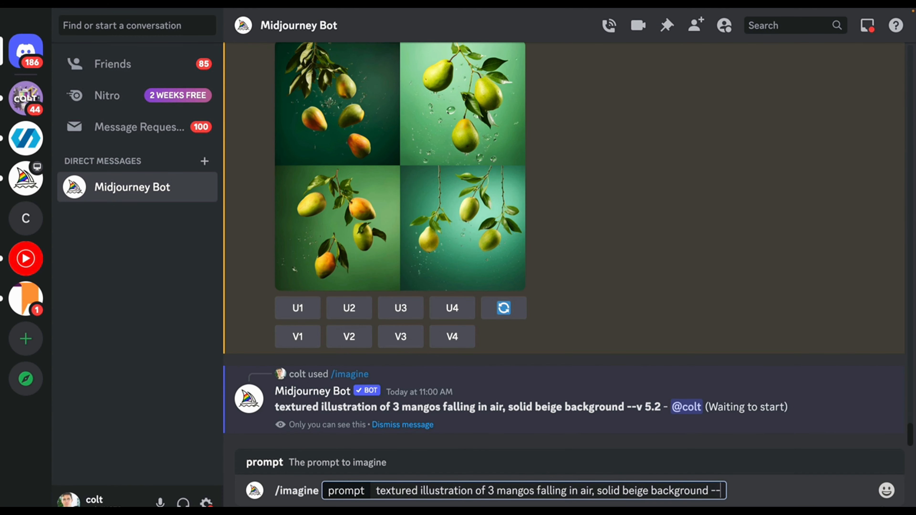
pyautogui.write('ar 3:5')
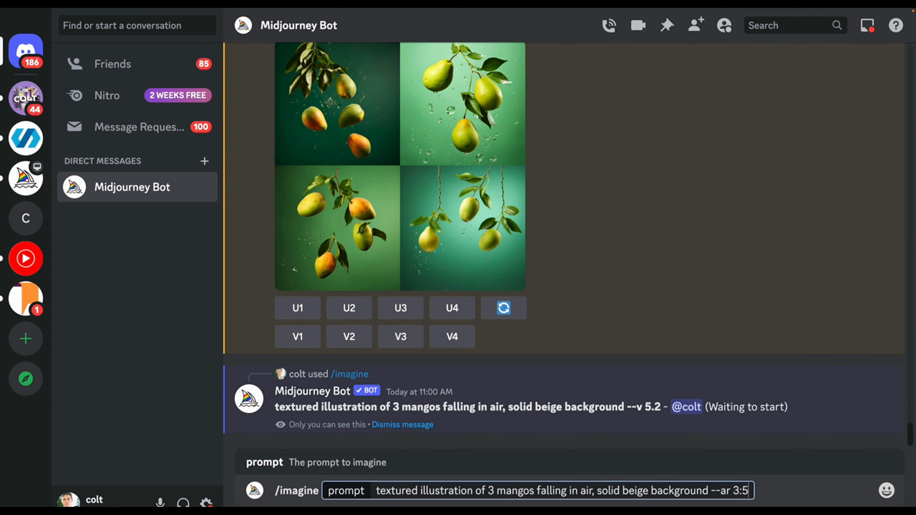
pyautogui.press('BackSpace')
pyautogui.write(':5')
pyautogui.press('Return')
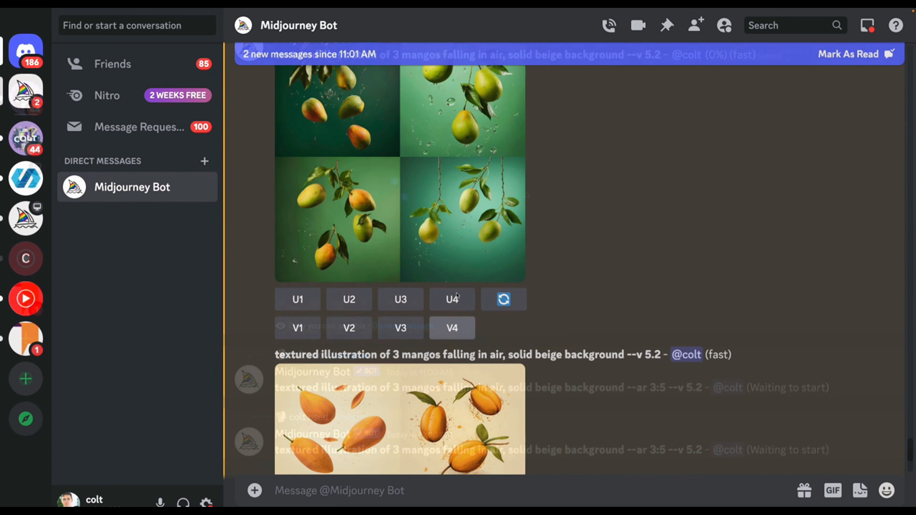
# Inspect the mango illustration grids, enlarging the second 3:5 grid, and upscale its fourth image.
pyautogui.scroll(-10, 525, 207)
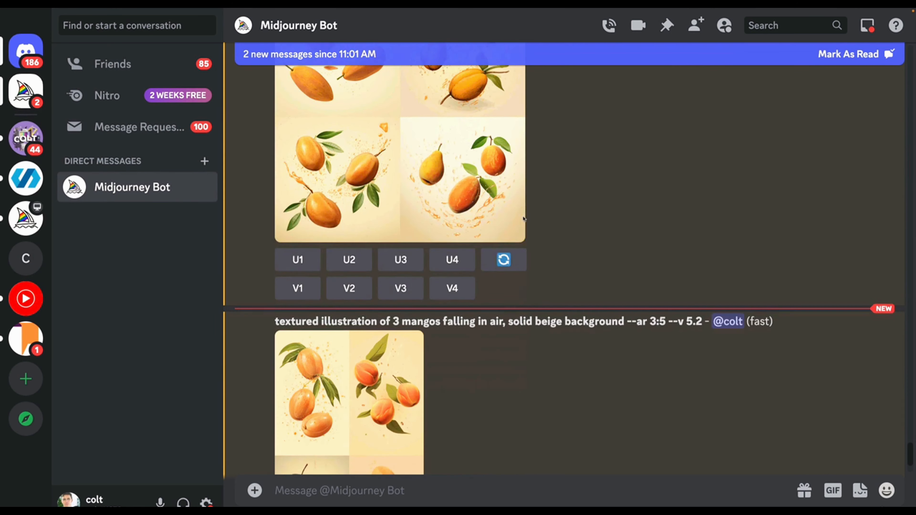
pyautogui.scroll(-2, 512, 213)
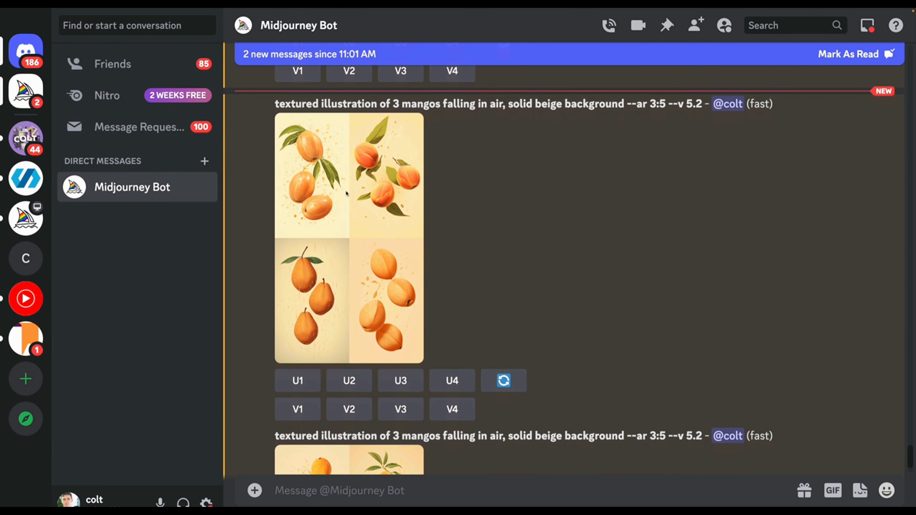
pyautogui.scroll(-7, 346, 193)
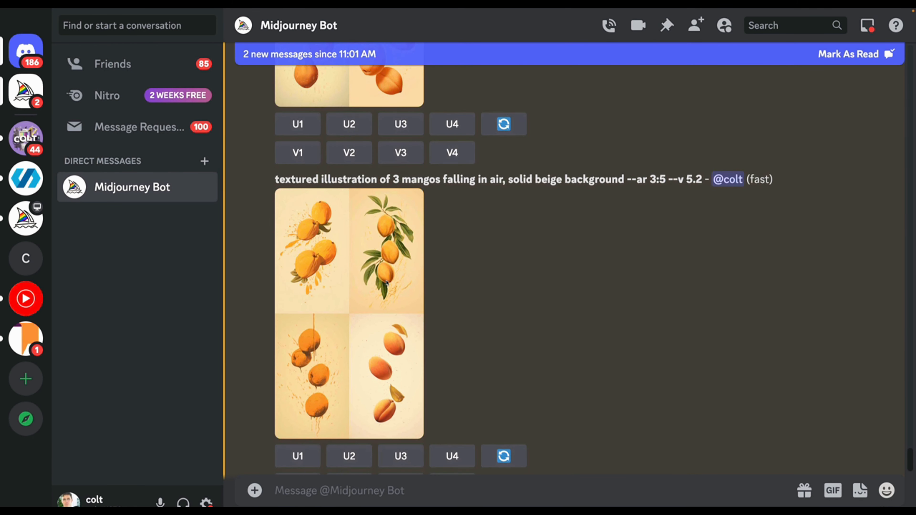
pyautogui.click(360, 365)
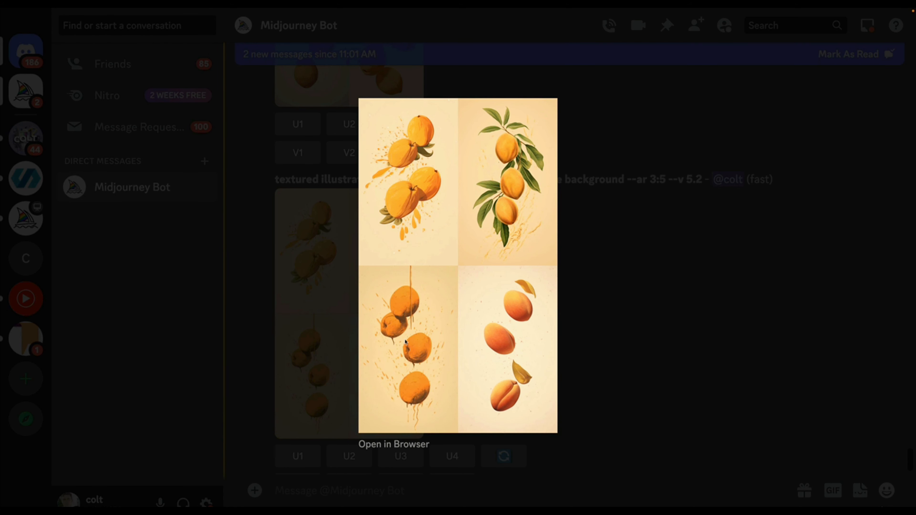
pyautogui.press('Escape')
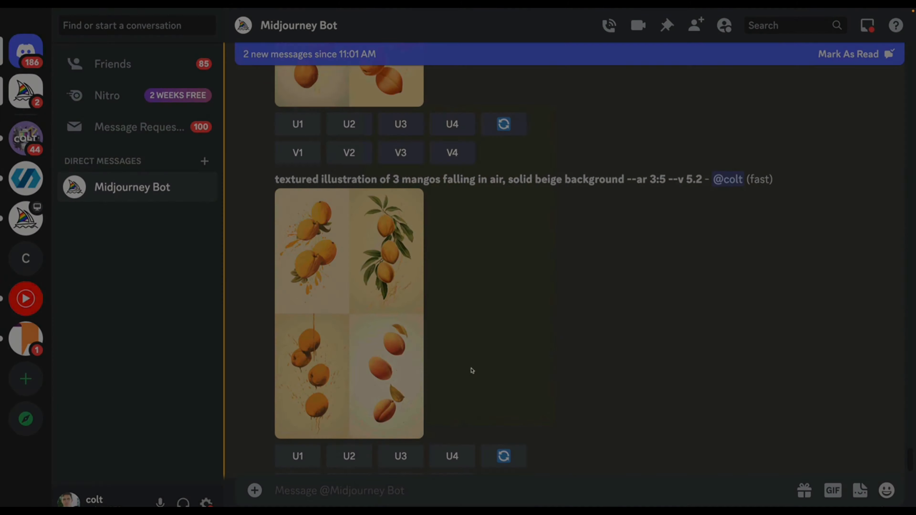
pyautogui.scroll(-2, 419, 373)
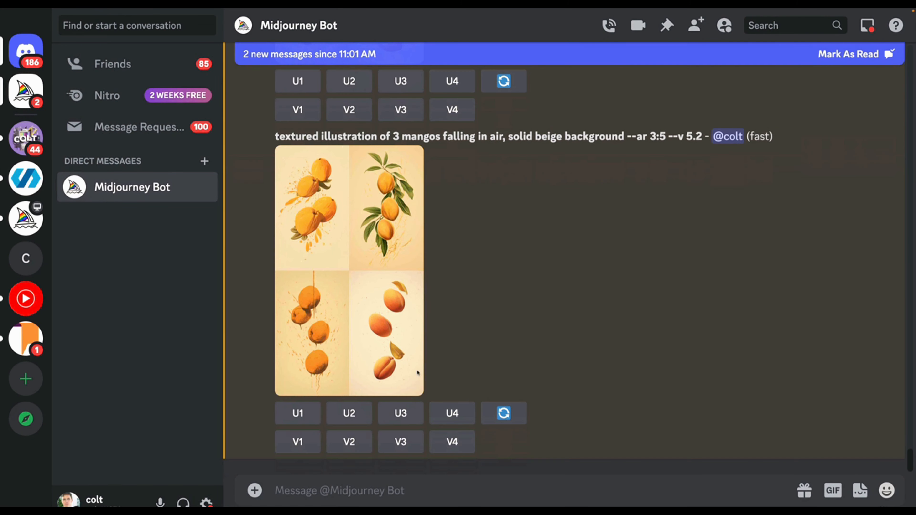
pyautogui.click(451, 414)
# Return to the first 3:5 mango illustration grid and view it enlarged.
pyautogui.click(411, 339)
pyautogui.scroll(12, 521, 265)
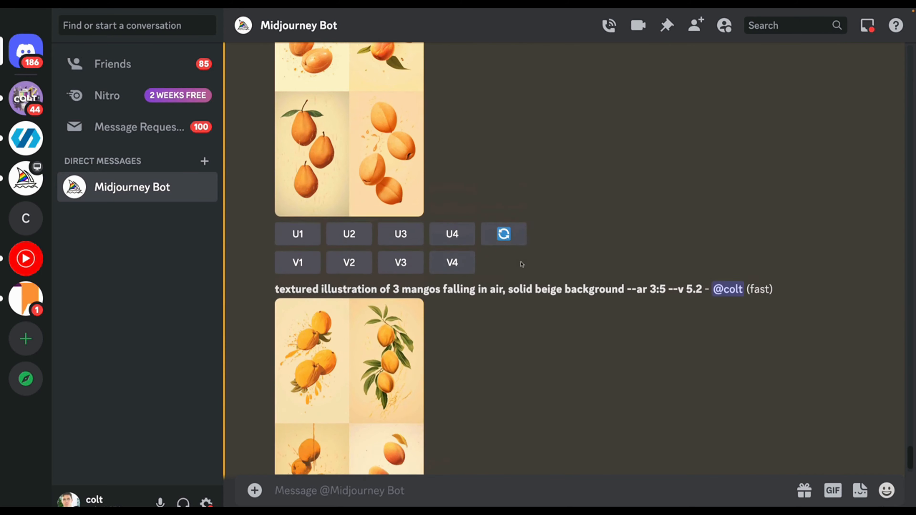
pyautogui.click(400, 275)
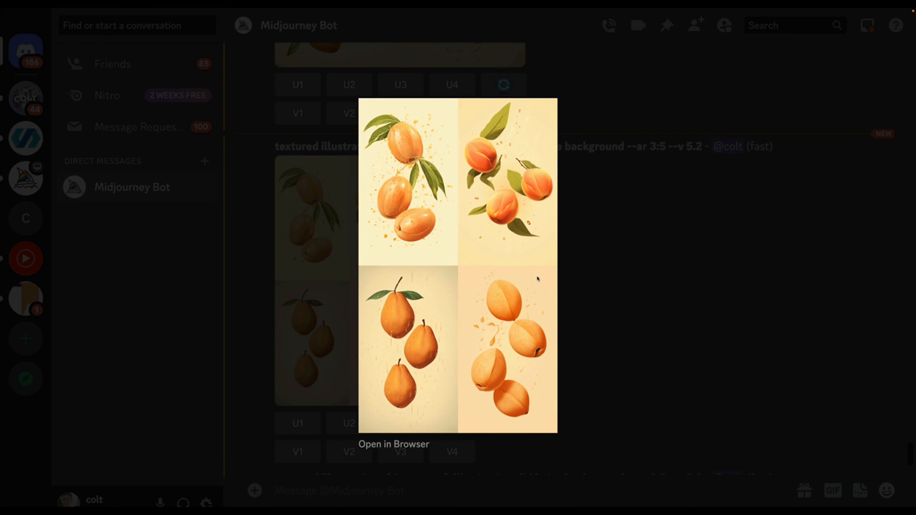
# Leave the enlarged grid and save the upscaled illustration of three leafy, pear-shaped mangos to the Downloads folder.
pyautogui.click(654, 312)
pyautogui.scroll(-1, 328, 423)
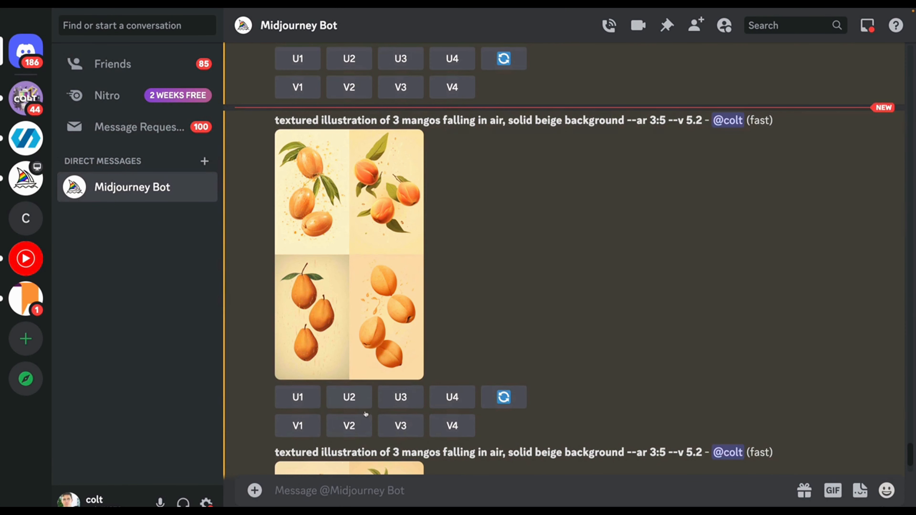
pyautogui.scroll(-10, 396, 397)
pyautogui.rightClick(341, 202)
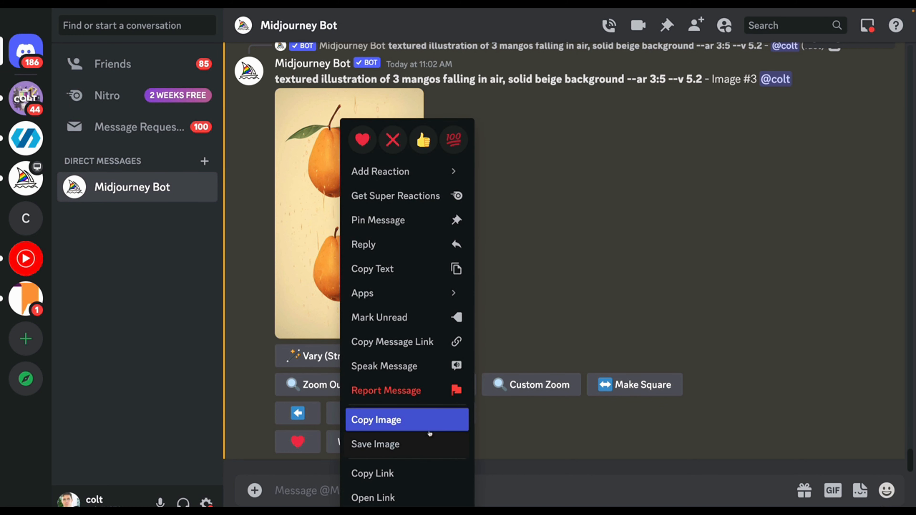
pyautogui.click(382, 420)
# Save the upscaled illustration of four dripping orange fruits with splatters to the Downloads folder.
pyautogui.scroll(8, 425, 230)
pyautogui.rightClick(383, 188)
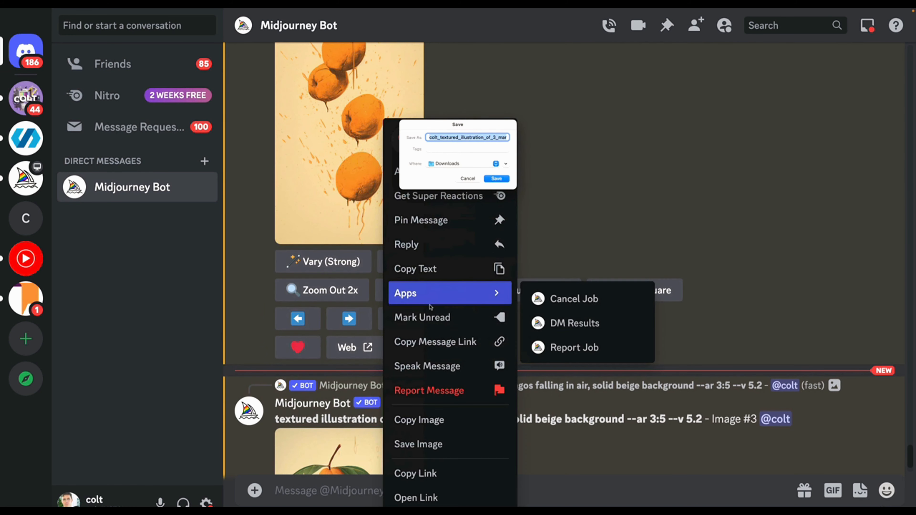
pyautogui.click(418, 444)
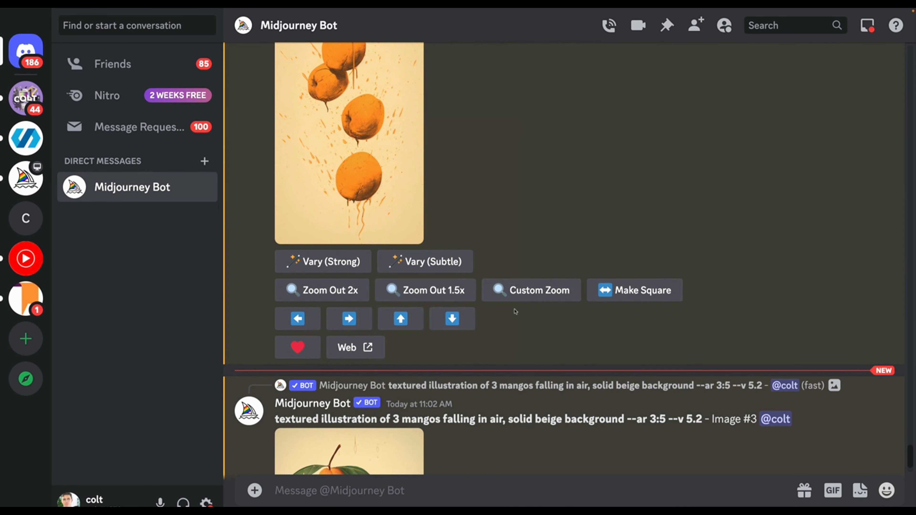
pyautogui.scroll(3, 501, 249)
pyautogui.press('Return')
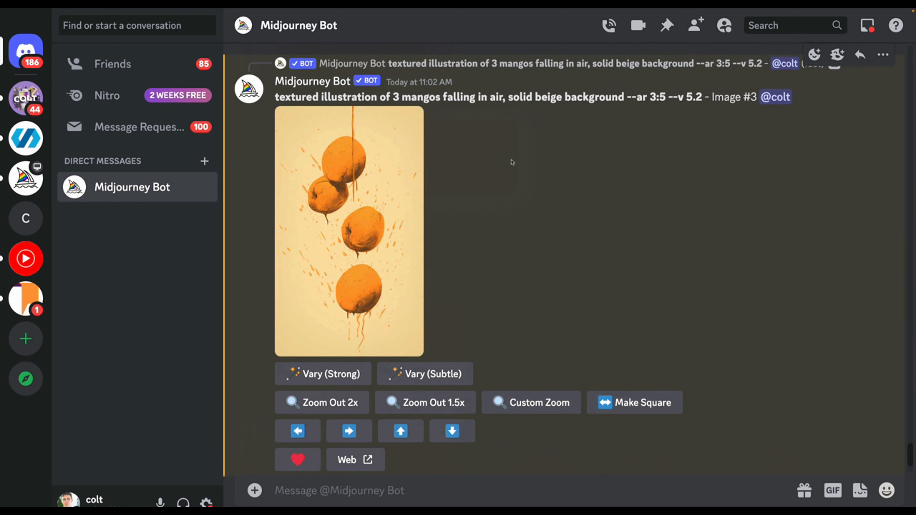
# Save the upscaled illustration of three falling fruits with two loose yellow leaves to the Downloads folder.
pyautogui.scroll(8, 511, 162)
pyautogui.rightClick(376, 182)
pyautogui.click(423, 442)
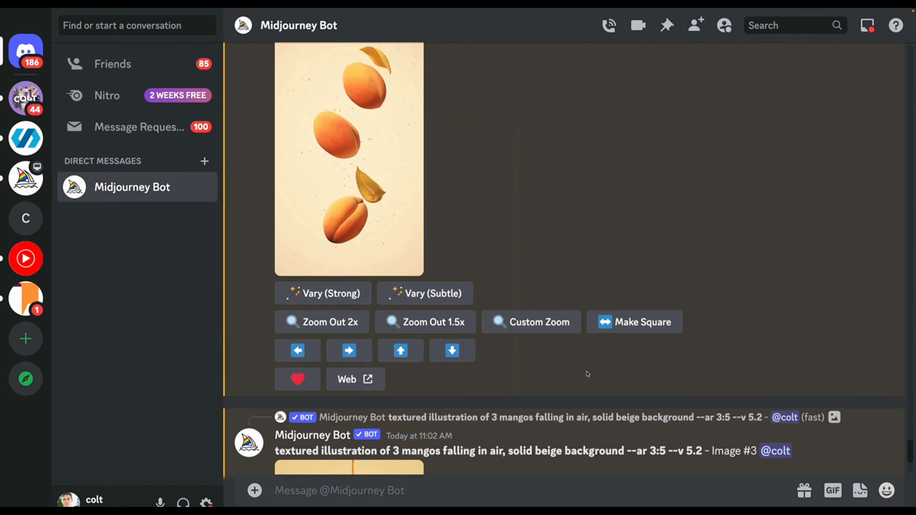
pyautogui.click(503, 180)
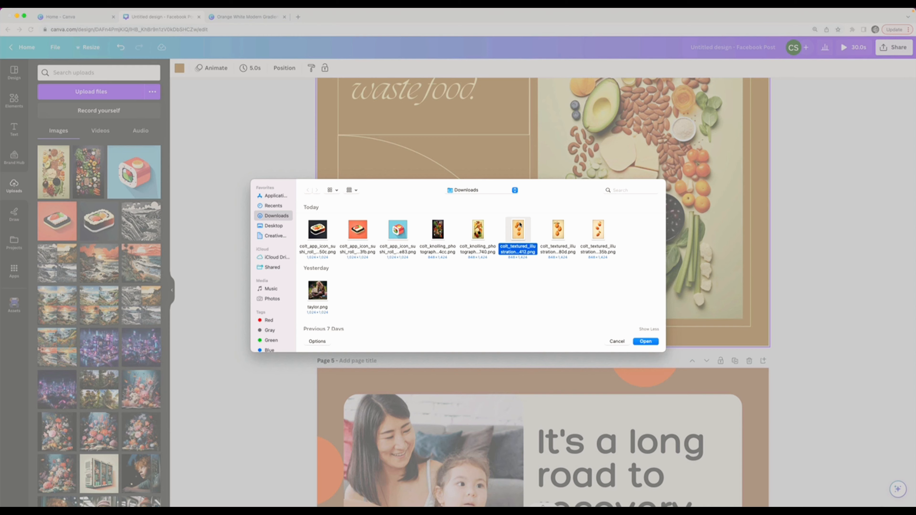
# Switch to Canva, upload the three saved mango illustrations, and replace page 4's food photo with the loose-leaf one.
pyautogui.keyDown('shift'); pyautogui.click(558, 237); pyautogui.keyUp('shift')
pyautogui.keyDown('shift'); pyautogui.click(597, 236); pyautogui.keyUp('shift')
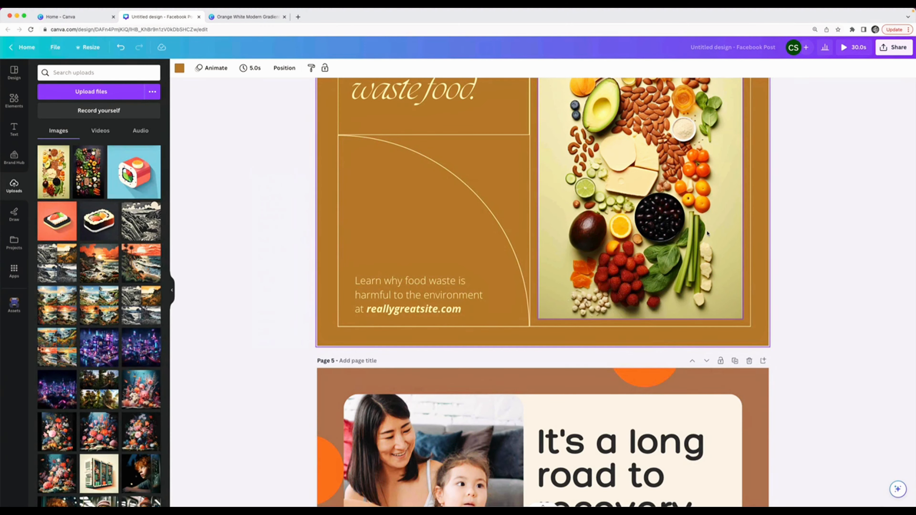
pyautogui.scroll(5, 707, 233)
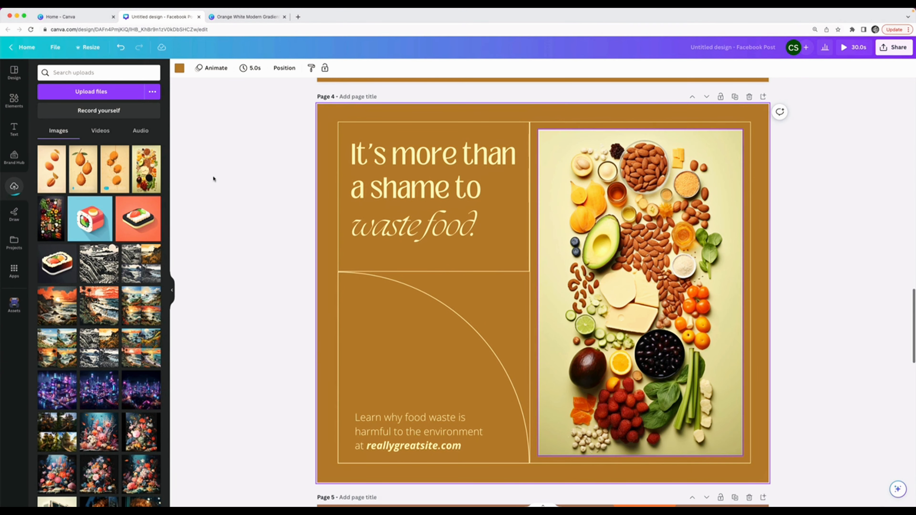
pyautogui.moveTo(56, 164); pyautogui.dragTo(586, 206)
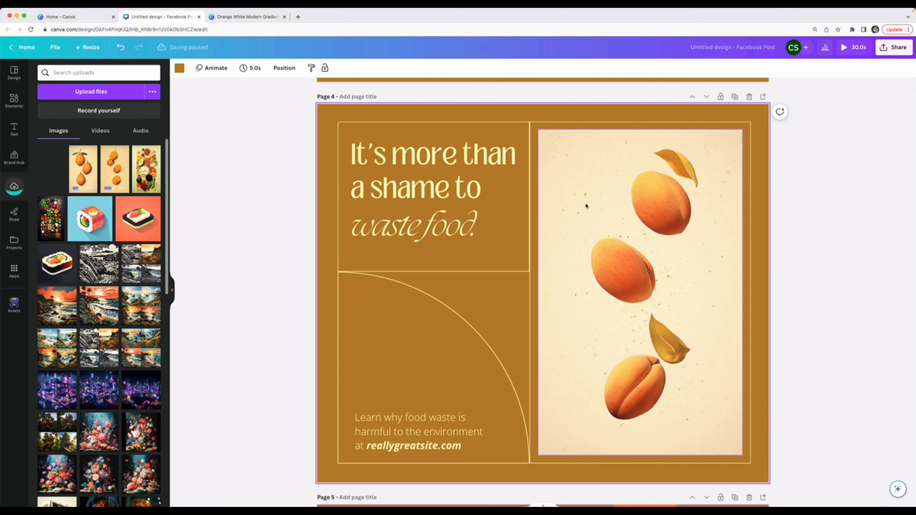
pyautogui.click(850, 277)
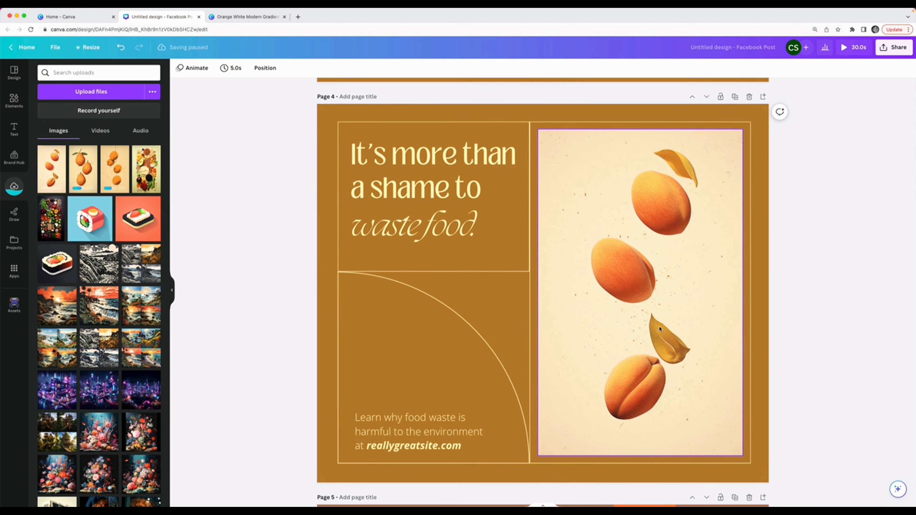
# Duplicate the page twice and fill the copies' photo frames with the leafy pear-shaped mangos and the splattered orange fruits.
pyautogui.scroll(-5, 660, 329)
pyautogui.scroll(4, 659, 329)
pyautogui.scroll(3, 659, 328)
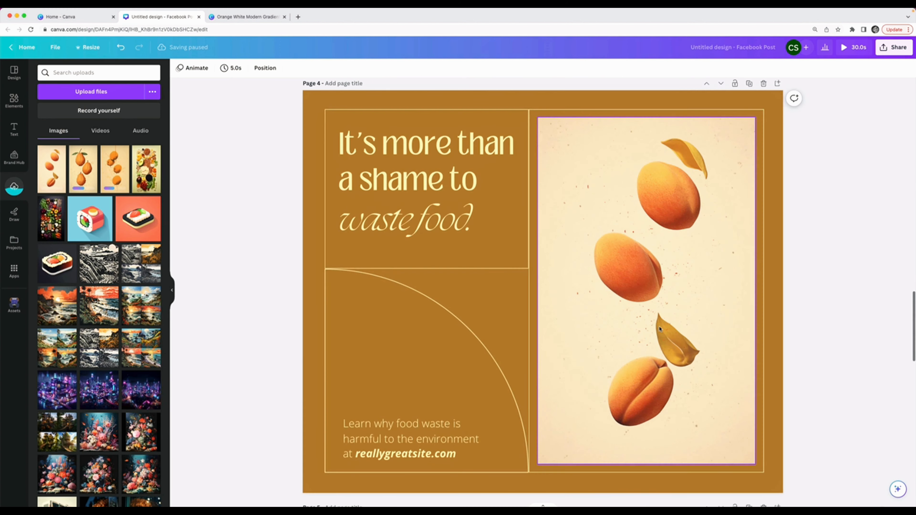
pyautogui.click(748, 91)
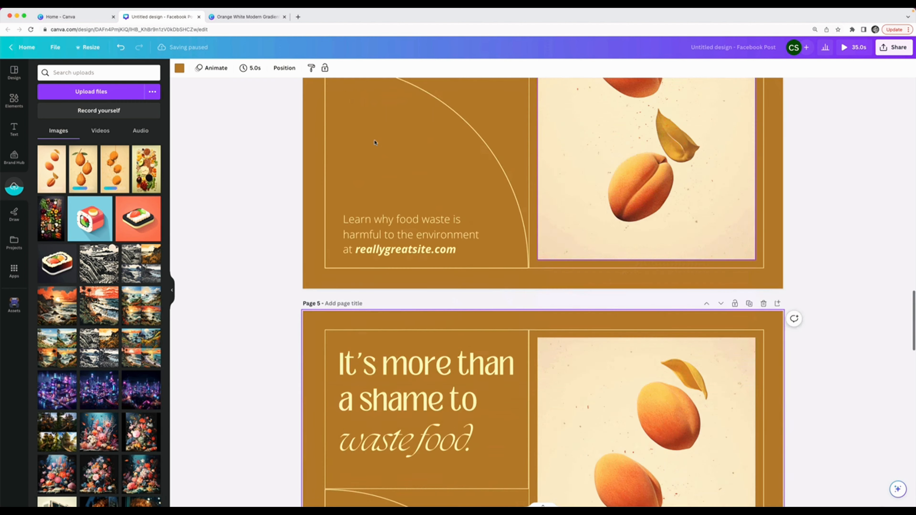
pyautogui.moveTo(83, 168); pyautogui.dragTo(638, 204)
pyautogui.click(749, 91)
pyautogui.click(864, 245)
pyautogui.scroll(10, 670, 246)
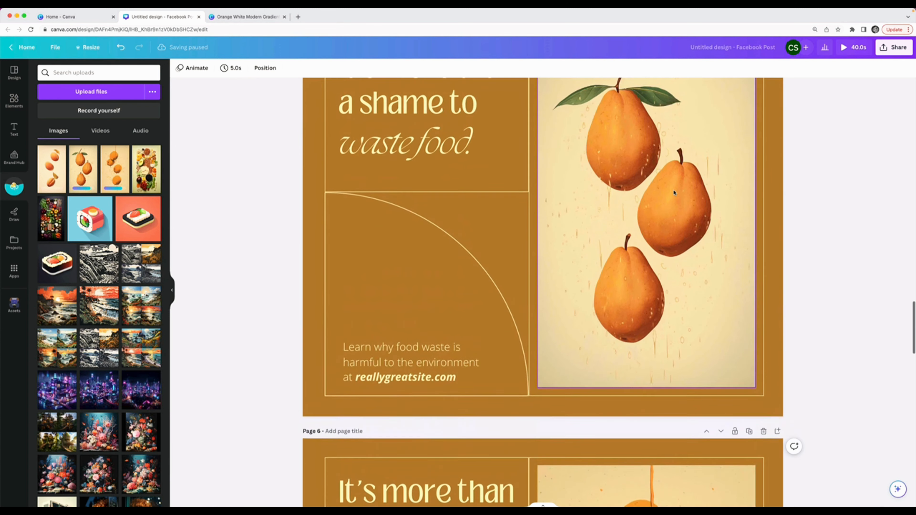
# Duplicate page 5 and remove the background from the leafy mango illustration on the copy with BG Remover.
pyautogui.click(670, 246)
pyautogui.scroll(-1, 671, 246)
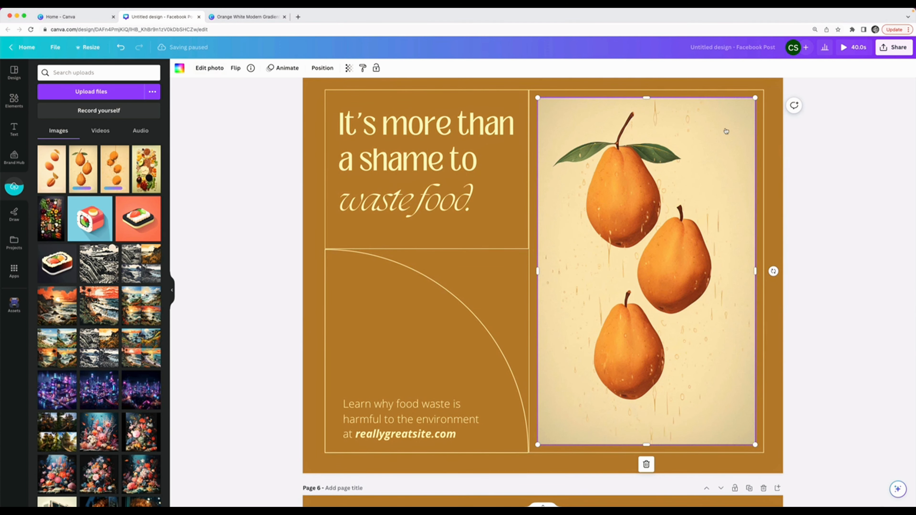
pyautogui.scroll(3, 778, 152)
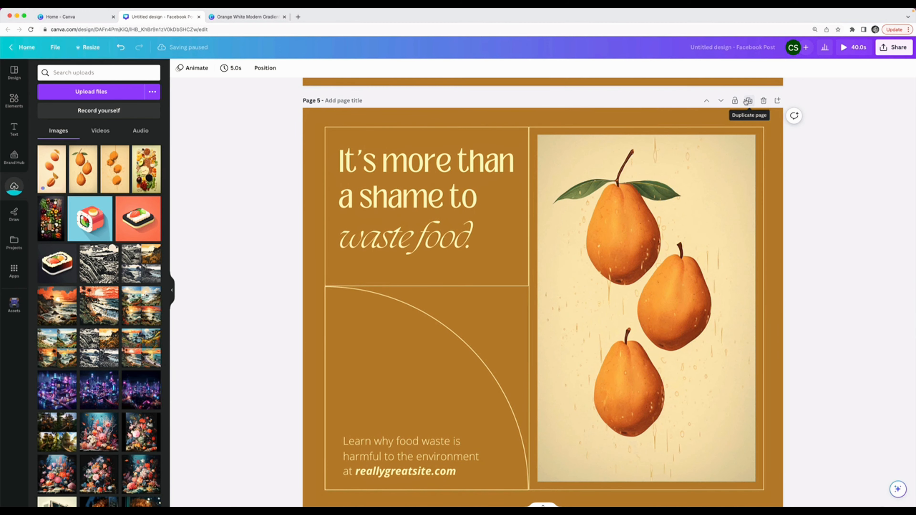
pyautogui.click(749, 100)
pyautogui.click(199, 67)
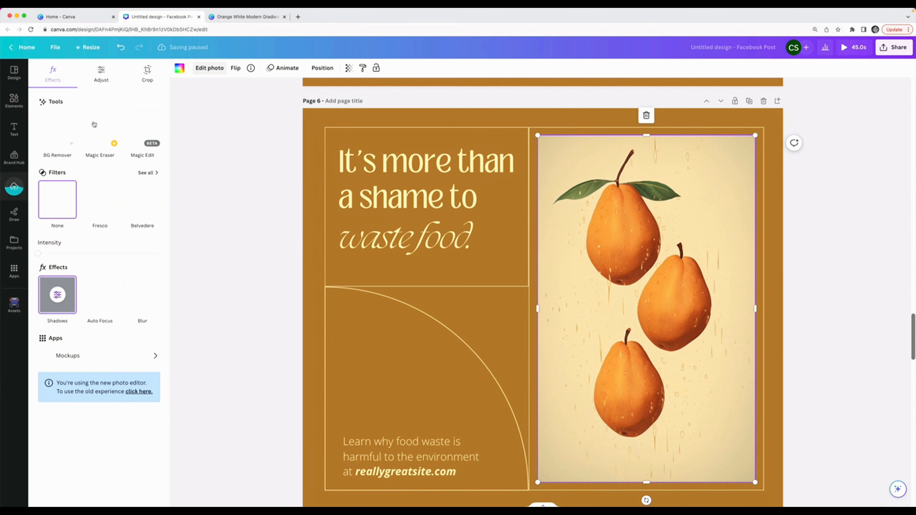
pyautogui.click(59, 127)
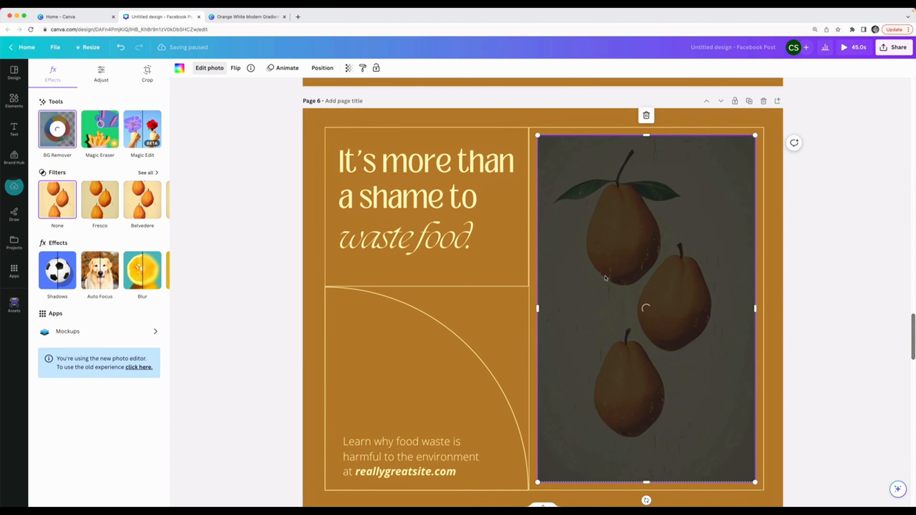
pyautogui.click(824, 330)
pyautogui.scroll(-2, 823, 329)
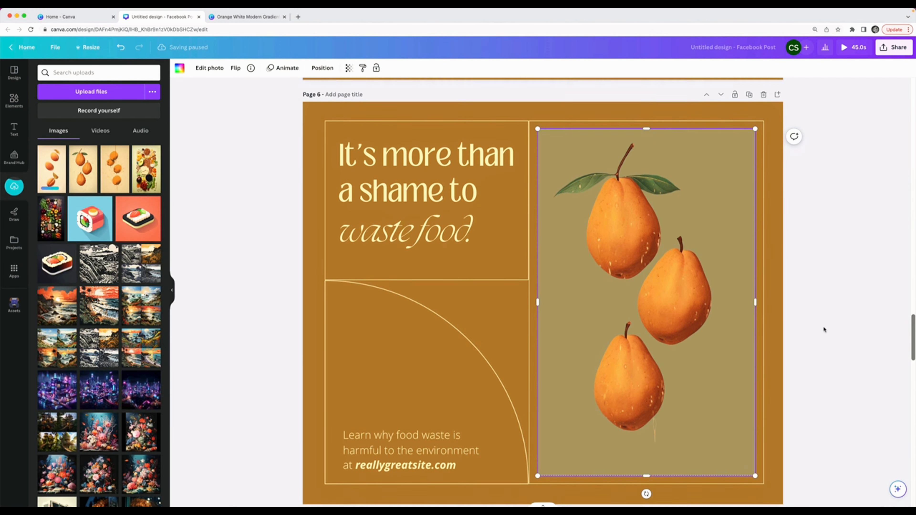
pyautogui.scroll(1, 823, 329)
pyautogui.click(827, 330)
# Duplicate page 7 and remove the background from the splattered orange fruit illustration on the copy with BG Remover.
pyautogui.scroll(-2, 706, 233)
pyautogui.scroll(-2, 706, 234)
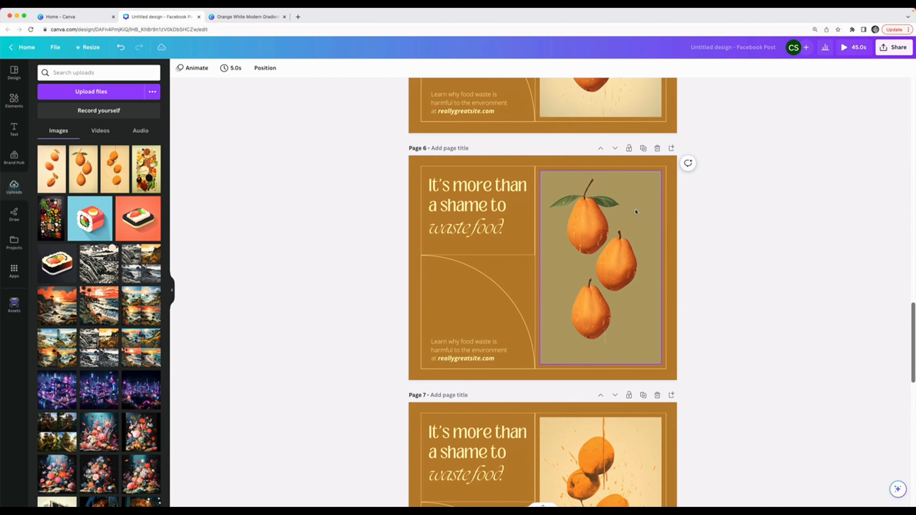
pyautogui.scroll(-2, 660, 224)
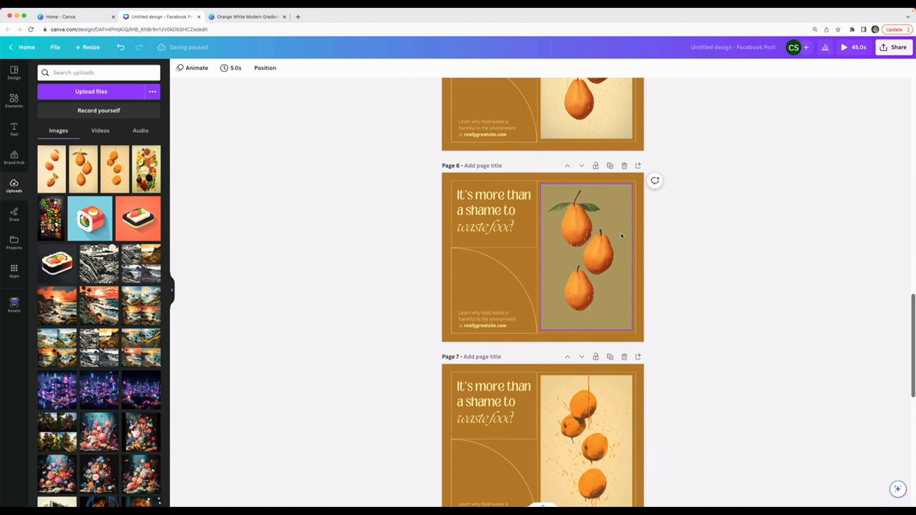
pyautogui.scroll(3, 675, 235)
pyautogui.scroll(2, 676, 235)
pyautogui.scroll(-5, 685, 217)
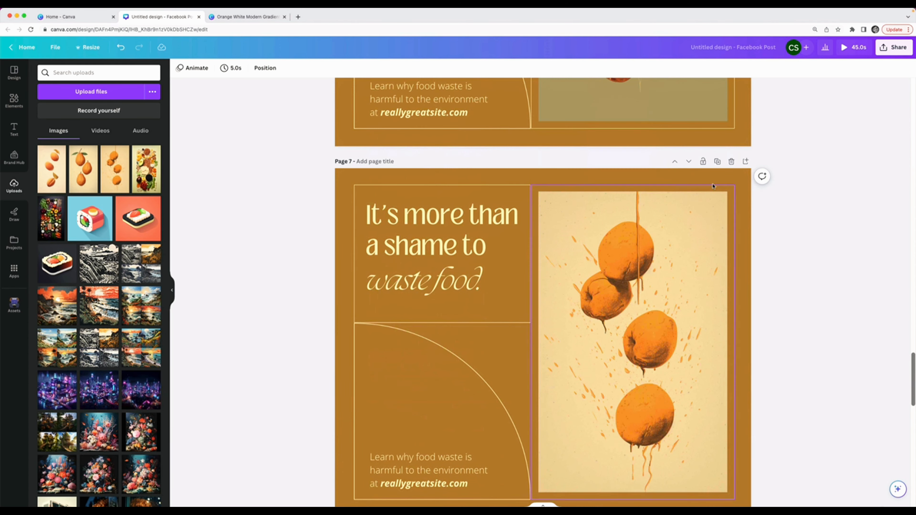
pyautogui.click(716, 162)
pyautogui.scroll(-3, 613, 216)
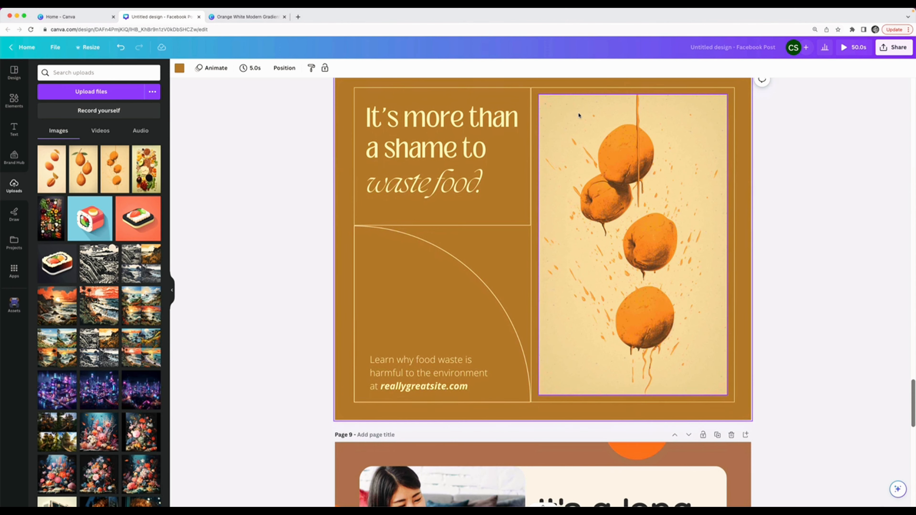
pyautogui.click(579, 115)
pyautogui.click(197, 69)
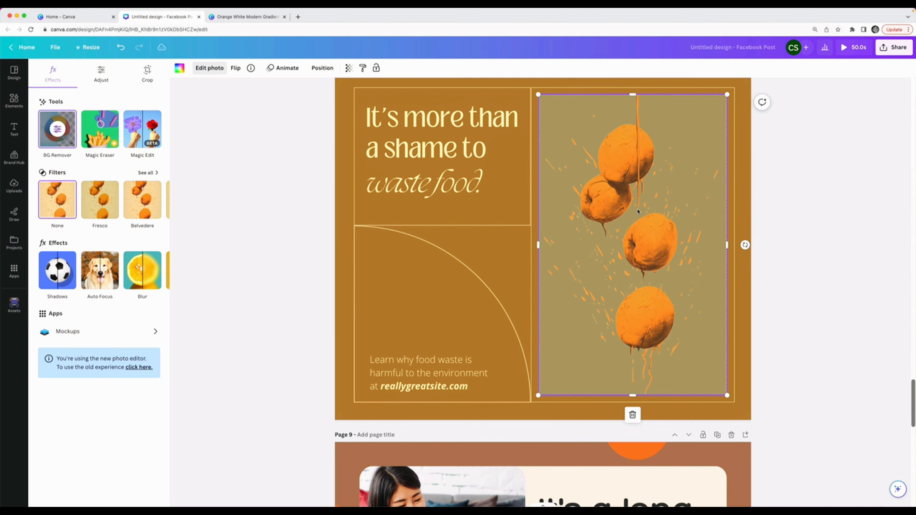
pyautogui.click(823, 251)
# Duplicate page 4 and remove the background from the loose-leaf fruit illustration on the copy with BG Remover.
pyautogui.scroll(-10, 660, 285)
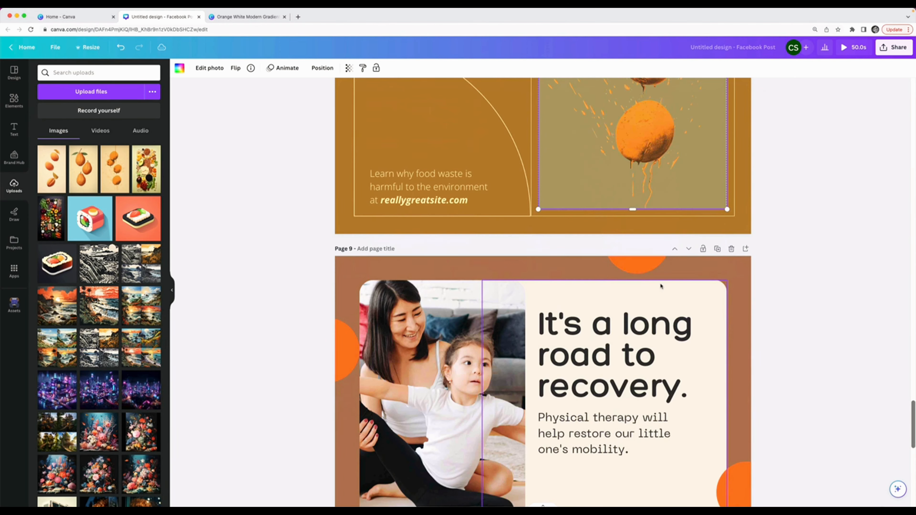
pyautogui.scroll(20, 661, 286)
pyautogui.scroll(10, 660, 285)
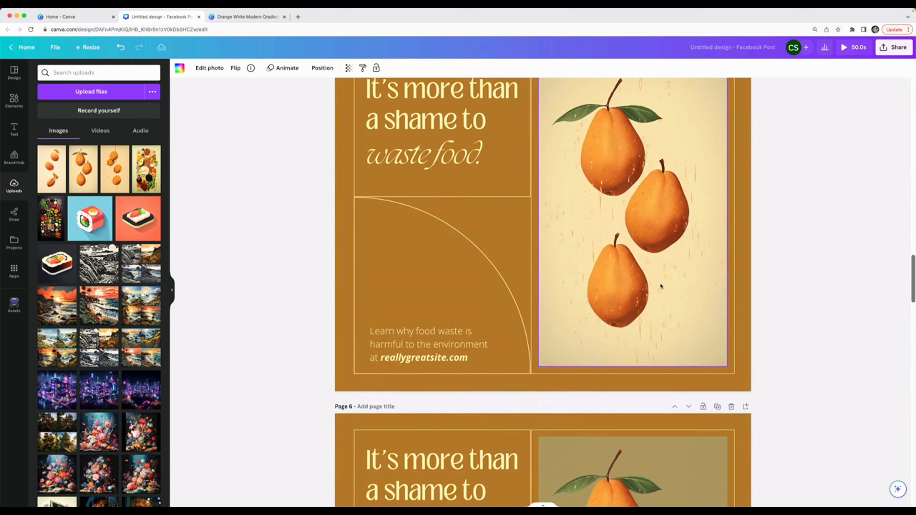
pyautogui.click(582, 198)
pyautogui.click(717, 113)
pyautogui.click(580, 170)
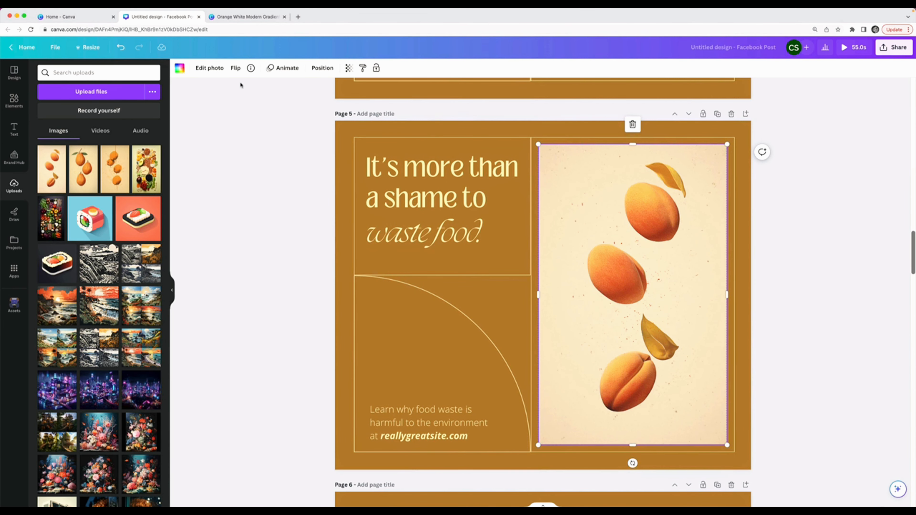
pyautogui.click(210, 68)
pyautogui.click(57, 129)
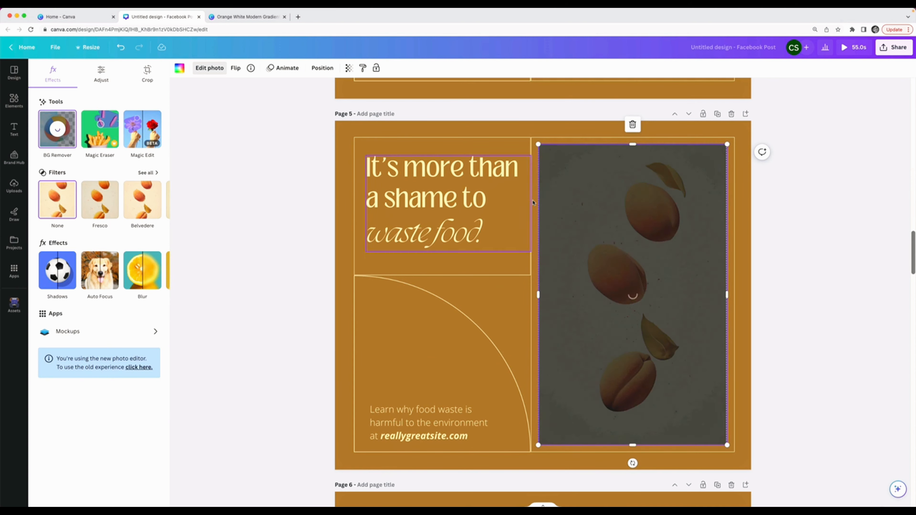
pyautogui.click(799, 231)
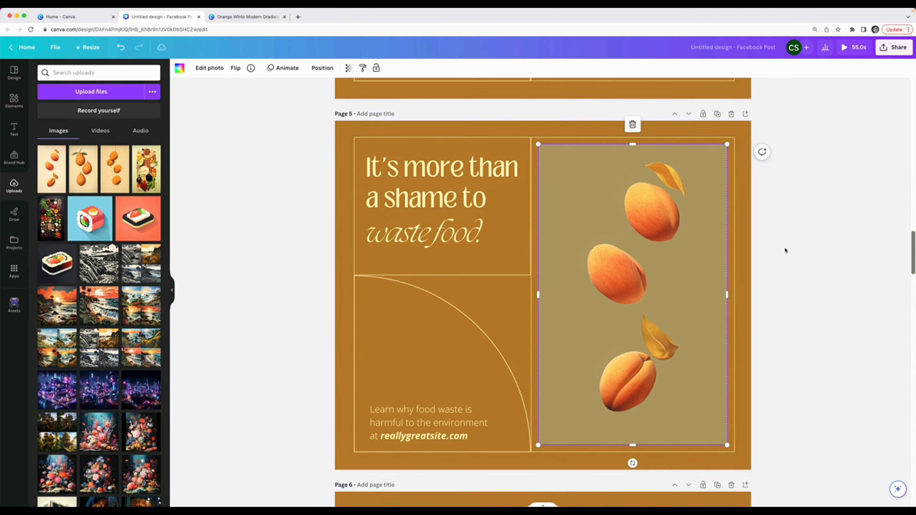
# Adjust the size and position of the background-free fruit illustration on page 5.
pyautogui.keyDown('ctrl'); pyautogui.scroll(-5, 659, 280); pyautogui.keyUp('ctrl')
pyautogui.keyDown('ctrl'); pyautogui.scroll(-3, 659, 281); pyautogui.keyUp('ctrl')
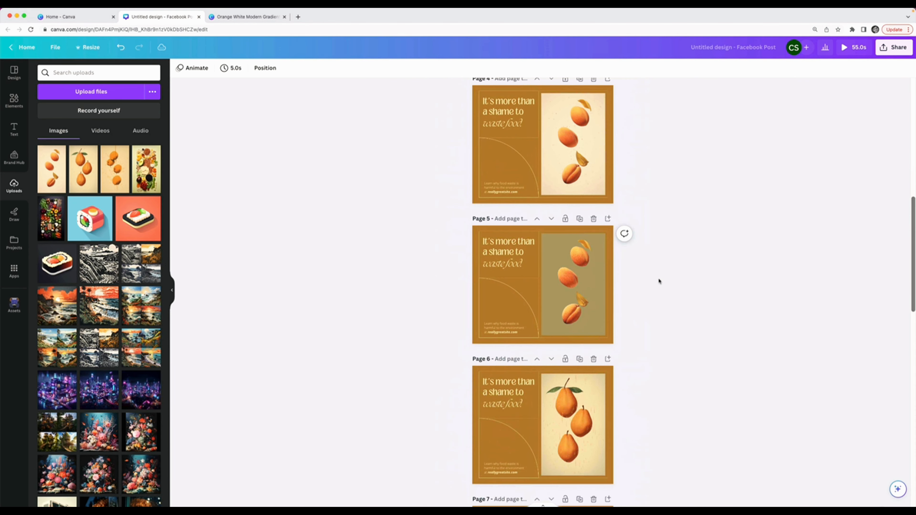
pyautogui.click(546, 332)
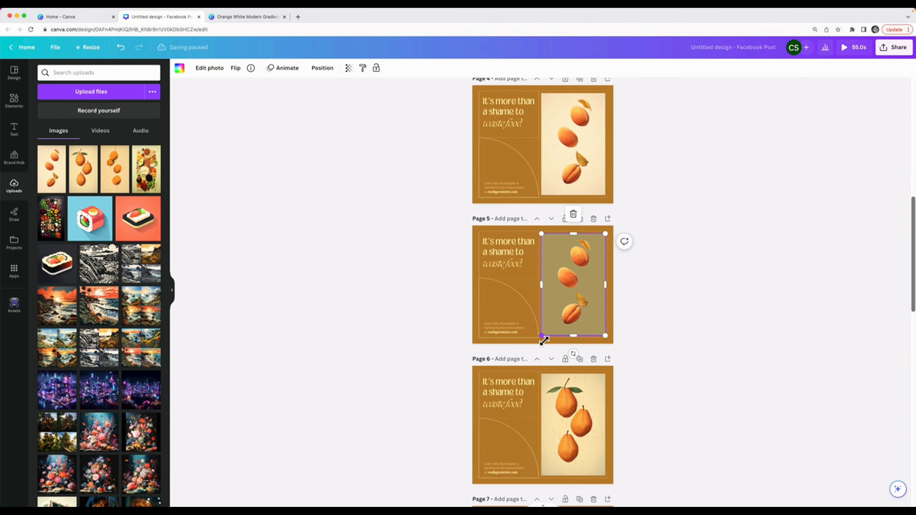
pyautogui.moveTo(542, 337)
pyautogui.mouseDown()
pyautogui.moveTo(522, 351)
pyautogui.moveTo(542, 333)
pyautogui.mouseUp()
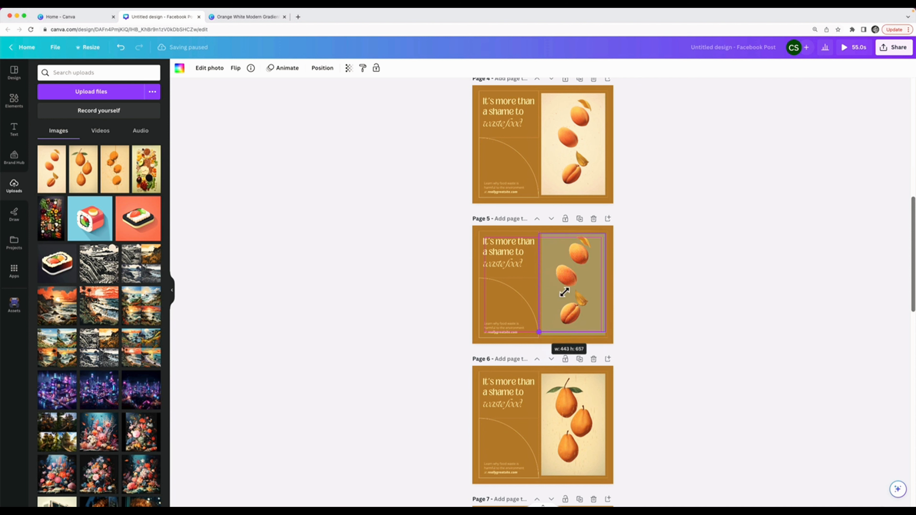
pyautogui.moveTo(564, 293); pyautogui.dragTo(578, 273)
pyautogui.click(718, 318)
pyautogui.scroll(-4, 718, 319)
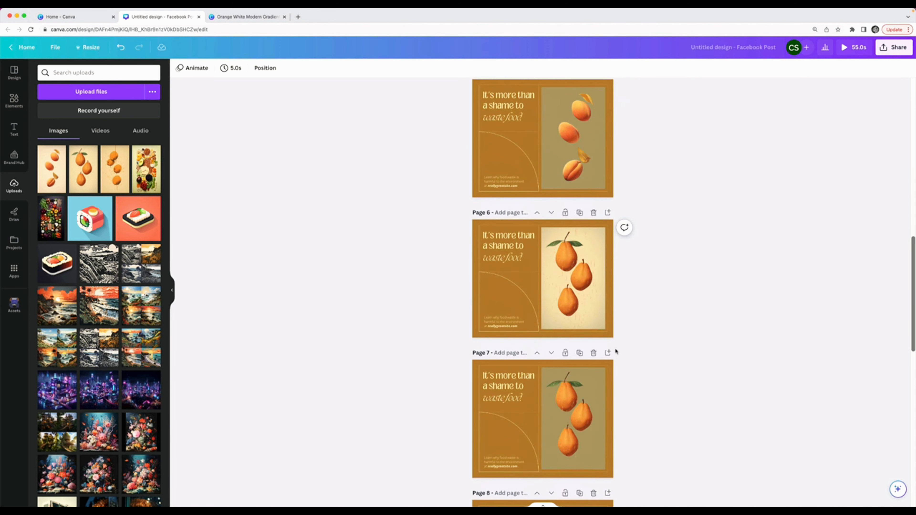
pyautogui.scroll(-3, 579, 309)
pyautogui.scroll(3, 581, 307)
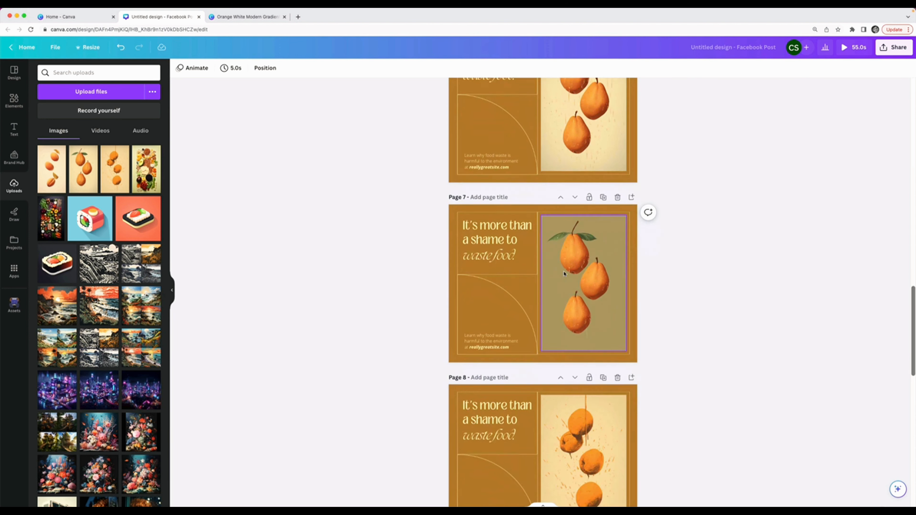
pyautogui.scroll(-5, 582, 298)
pyautogui.keyDown('ctrl'); pyautogui.scroll(2, 584, 284); pyautogui.keyUp('ctrl')
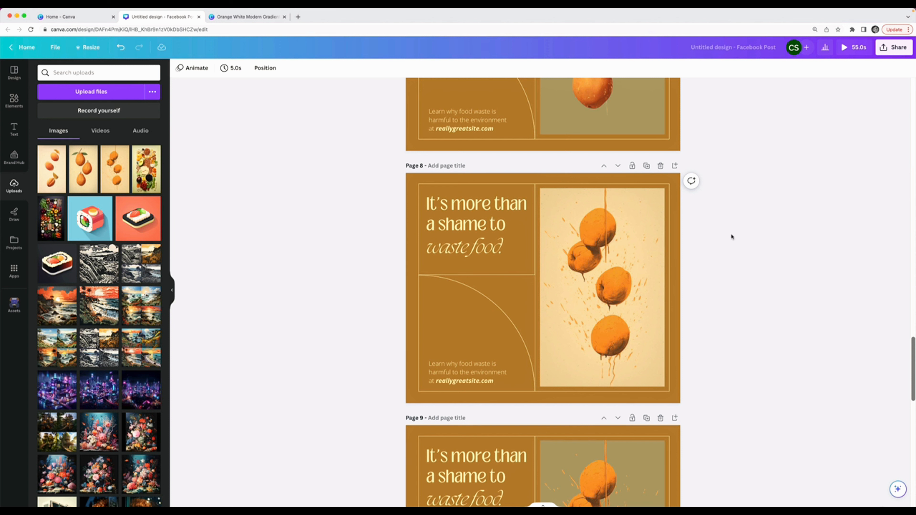
# Browse the social media formats on the Canva home page and open a blank Social Media design.
pyautogui.click(61, 17)
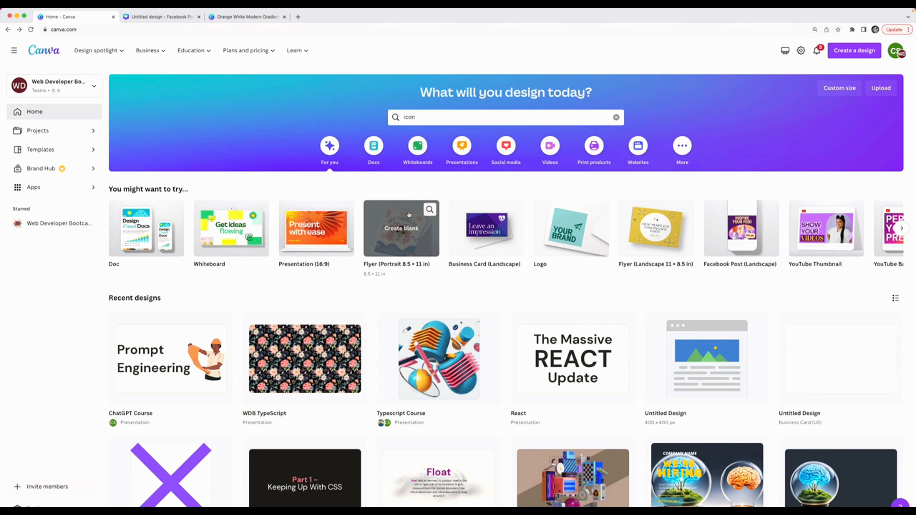
pyautogui.click(505, 146)
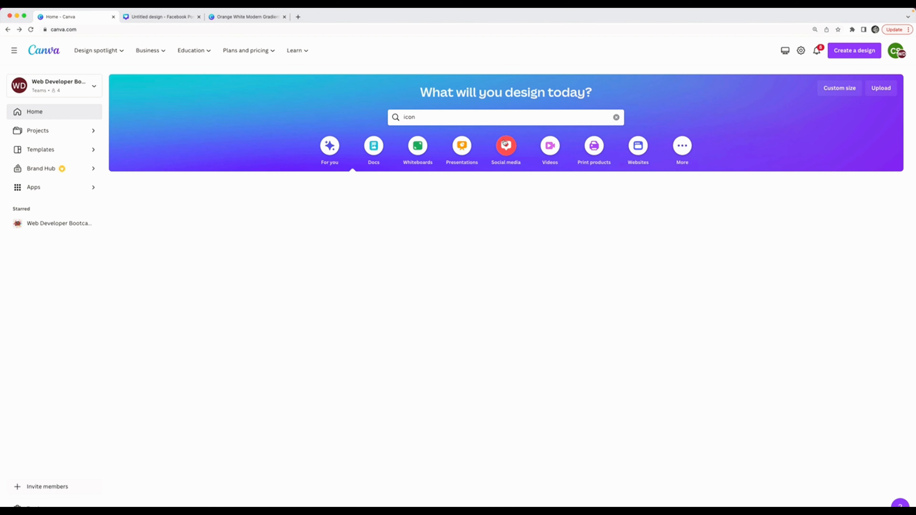
pyautogui.scroll(-1, 430, 297)
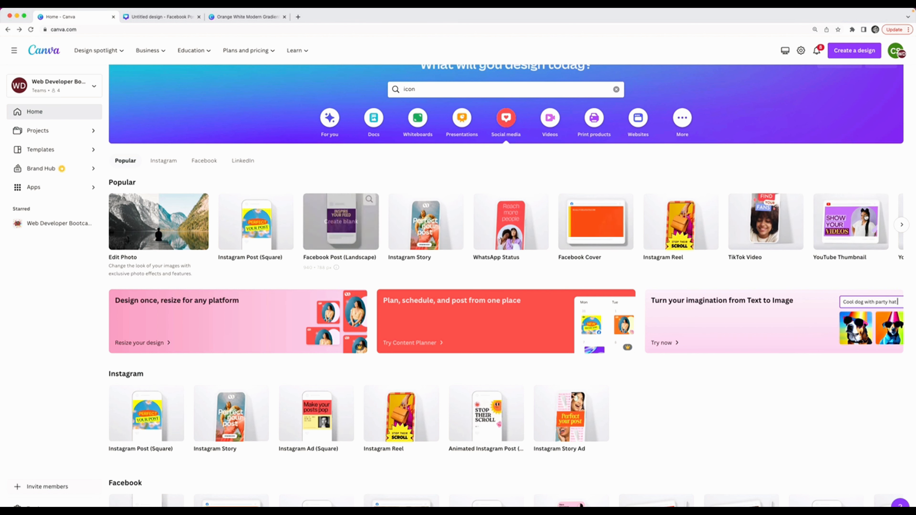
pyautogui.click(901, 224)
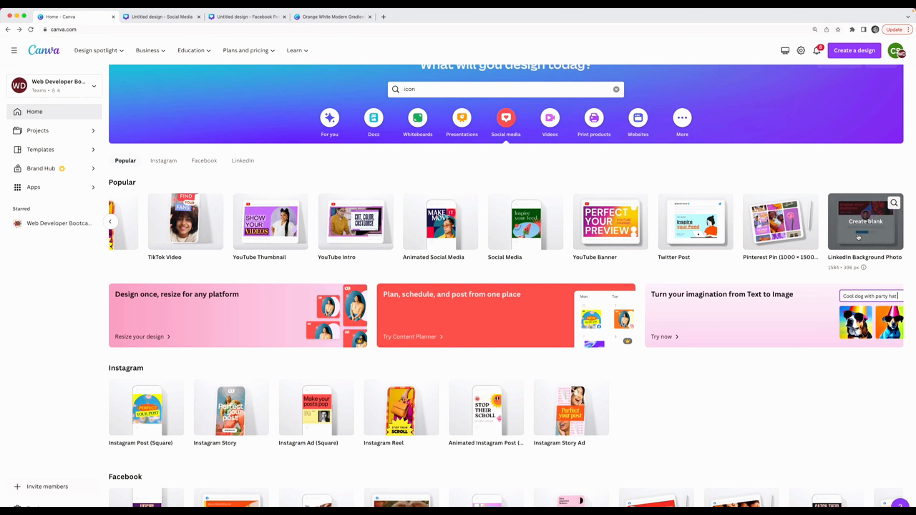
pyautogui.hscroll(-10, 858, 236)
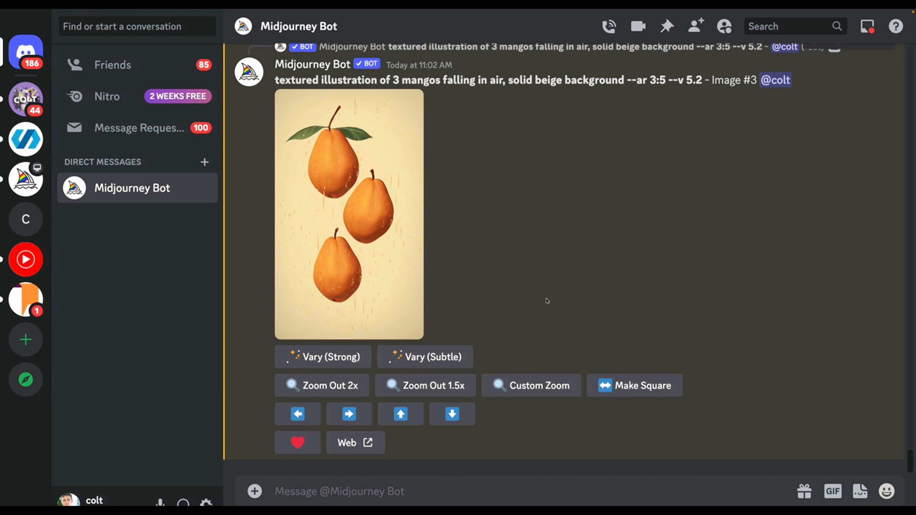
# Switch to the Midjourney Bot chat in Discord and submit the imagine prompt "ai, modern textured illustration, tech --c 10".
pyautogui.click(496, 480)
pyautogui.write('/imagine')
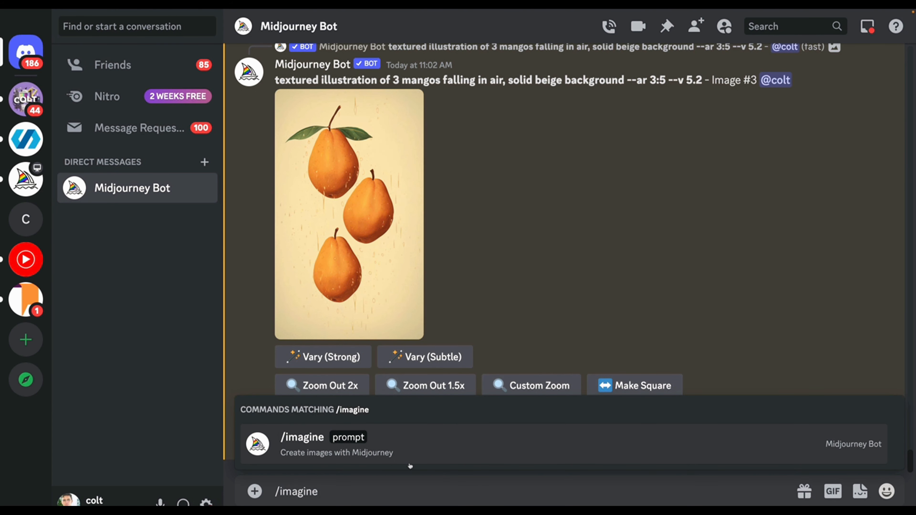
pyautogui.click(422, 452)
pyautogui.write('ai')
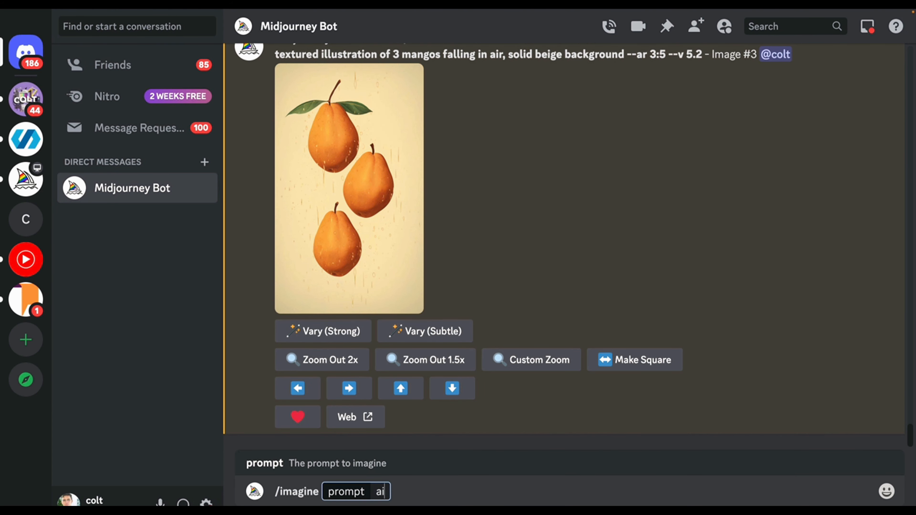
pyautogui.press('BackSpace')
pyautogui.press('BackSpace')
pyautogui.write('ai, mode')
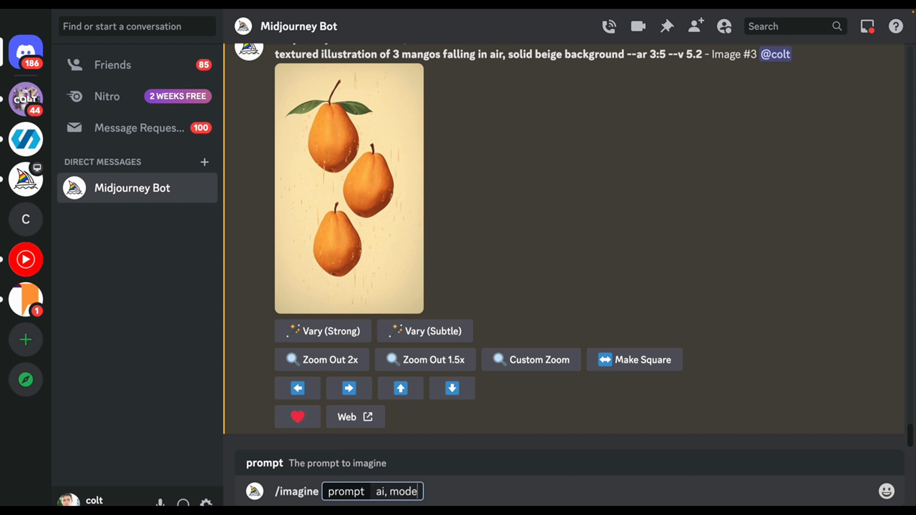
pyautogui.write('rn textured')
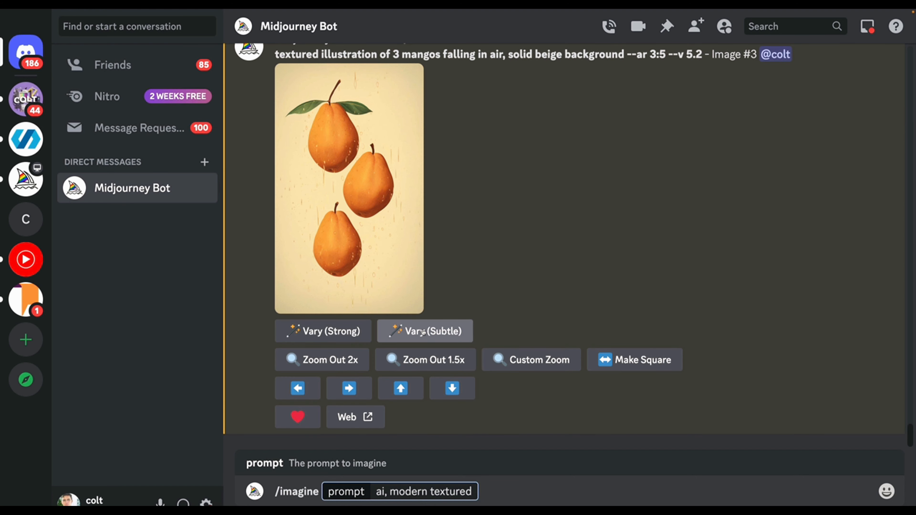
pyautogui.write(' illustration ')
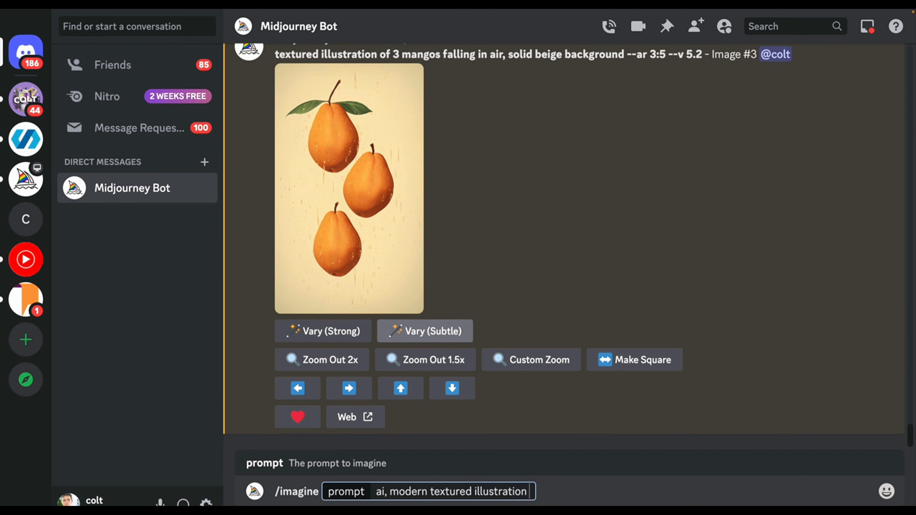
pyautogui.write(', tech')
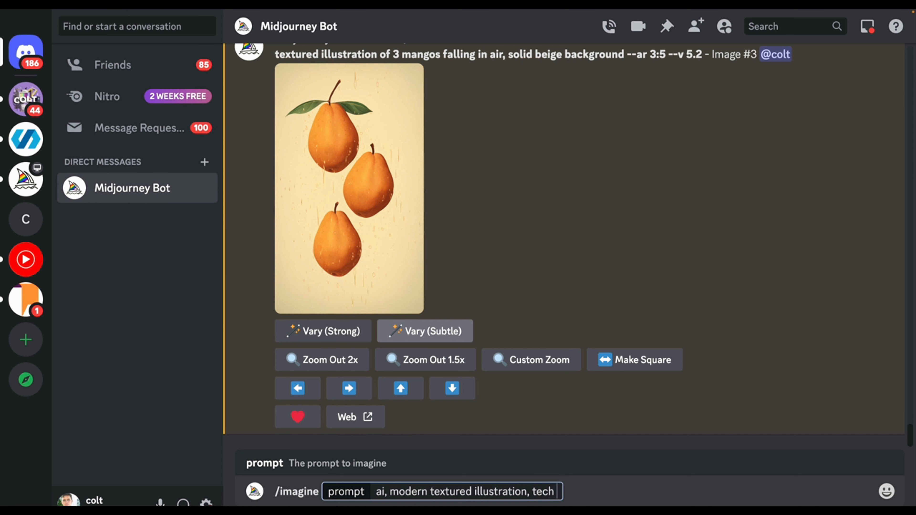
pyautogui.write(' --c 10')
pyautogui.press('Return')
# Submit the same "ai, modern textured illustration, tech --c 10" prompt two more times.
pyautogui.press('Up')
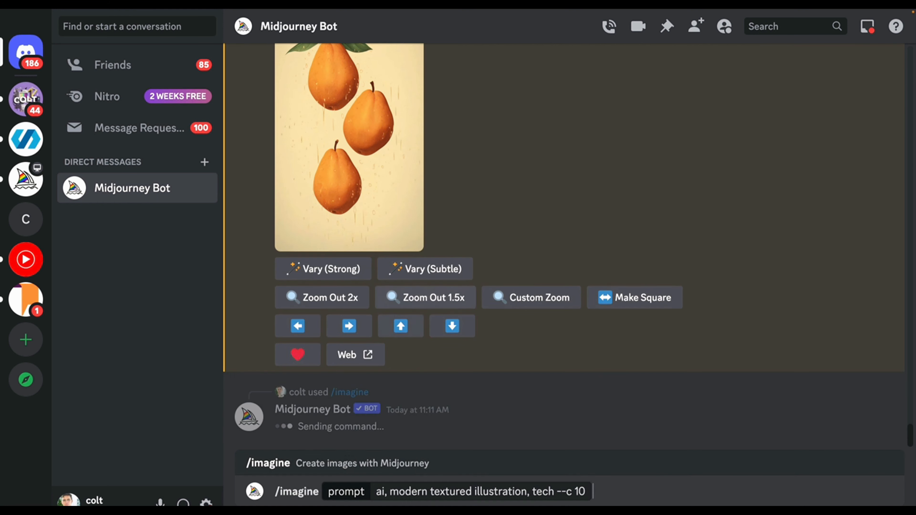
pyautogui.press('Return')
pyautogui.press('Up')
pyautogui.press('Return')
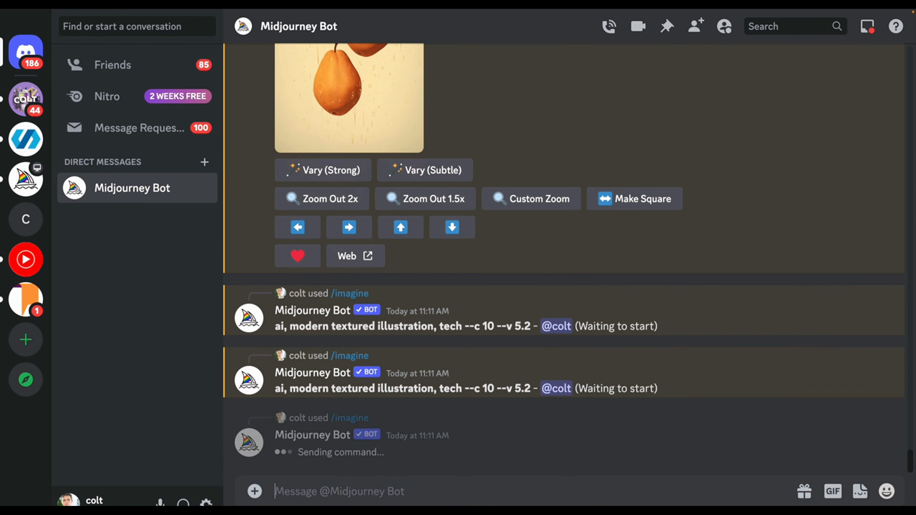
# Extend the AI illustration prompt with "--s {200, 400, 600}", submit it and approve generating the three variations.
pyautogui.press('Up')
pyautogui.write('--sty')
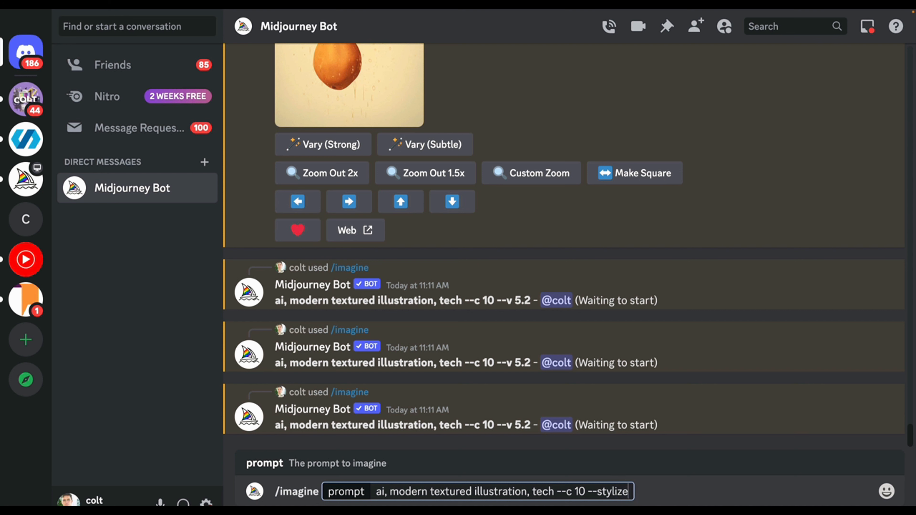
pyautogui.press('BackSpace')
pyautogui.press('BackSpace')
pyautogui.press('BackSpace')
pyautogui.press('BackSpace')
pyautogui.press('BackSpace')
pyautogui.press('BackSpace')
pyautogui.write('{}')
pyautogui.press('Left')
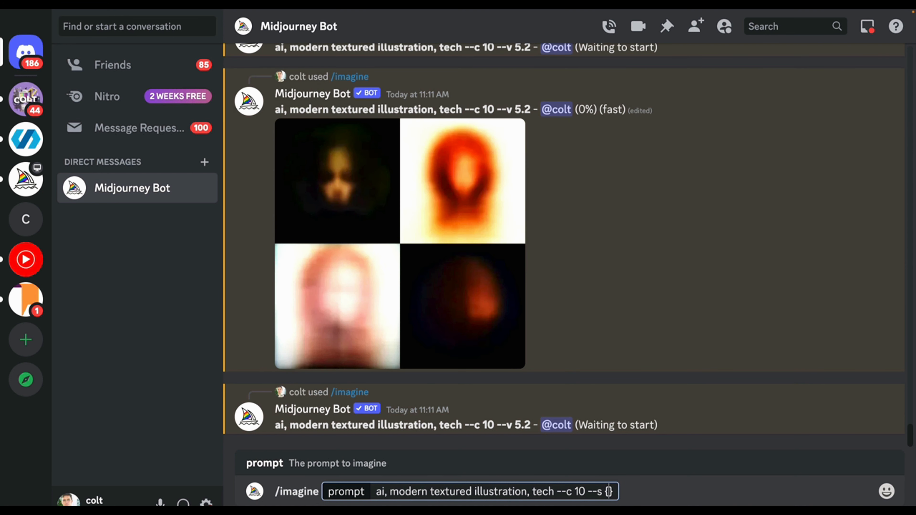
pyautogui.write('200, 400')
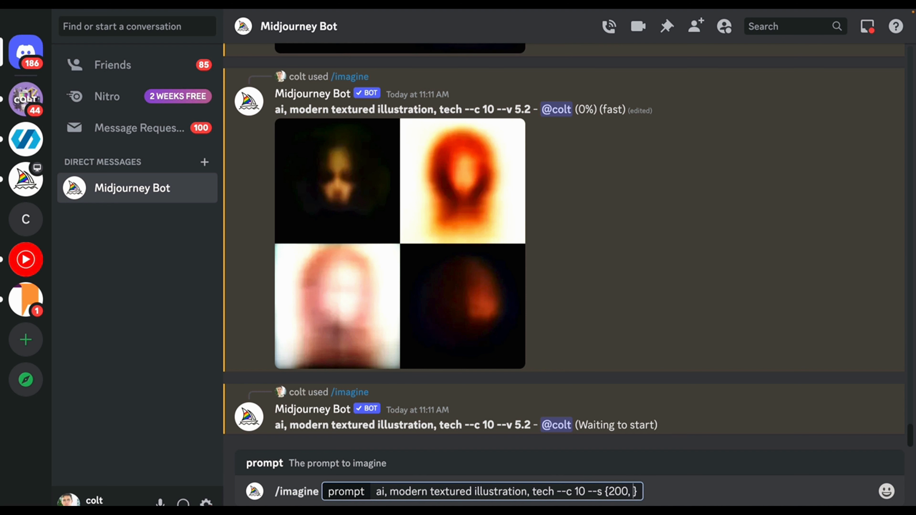
pyautogui.write(', 600')
pyautogui.press('Return')
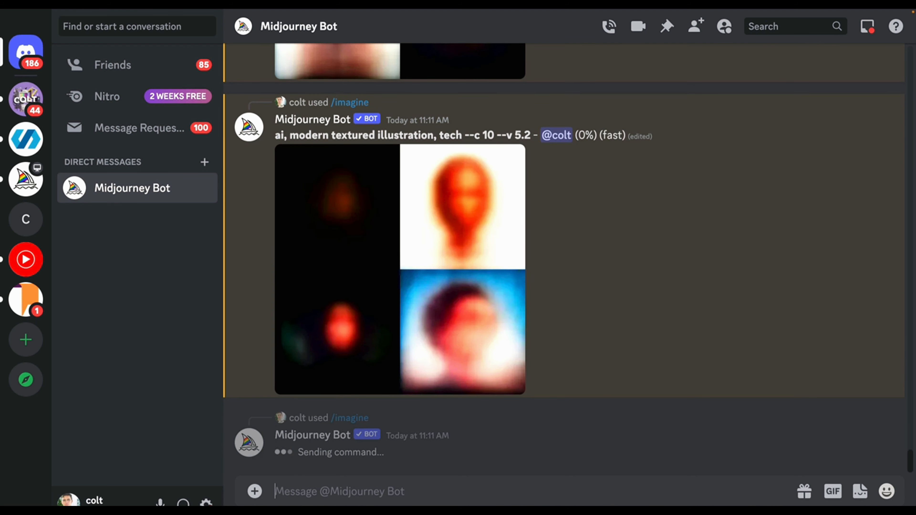
pyautogui.click(310, 425)
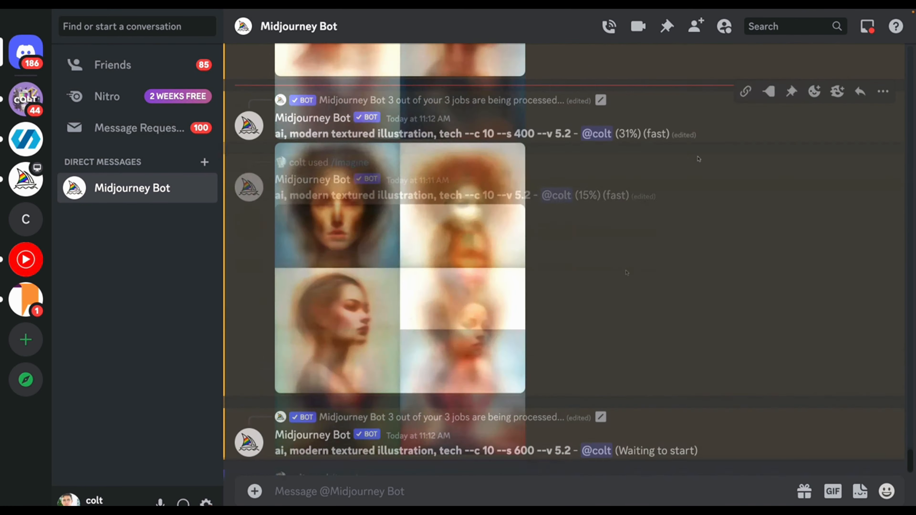
# Examine the generated AI illustration grids, enlarging the first one, and check the stylize variations.
pyautogui.scroll(15, 658, 217)
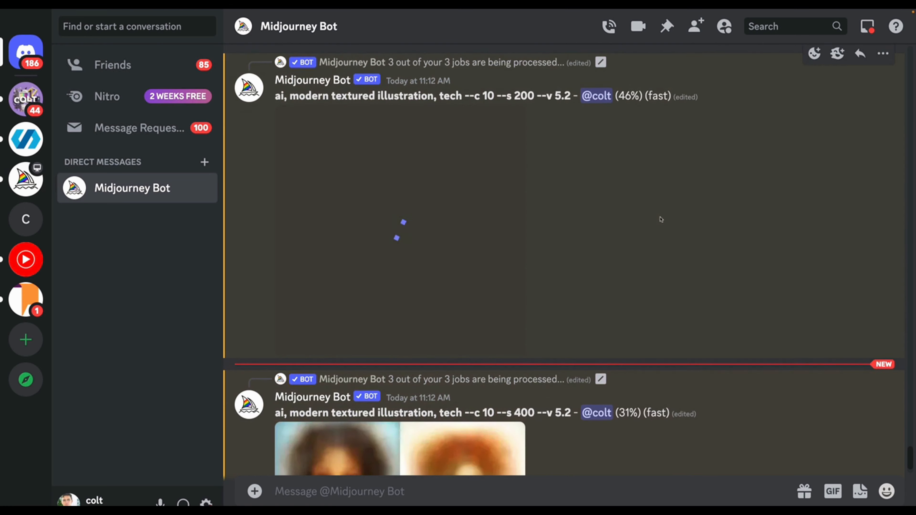
pyautogui.scroll(-15, 661, 219)
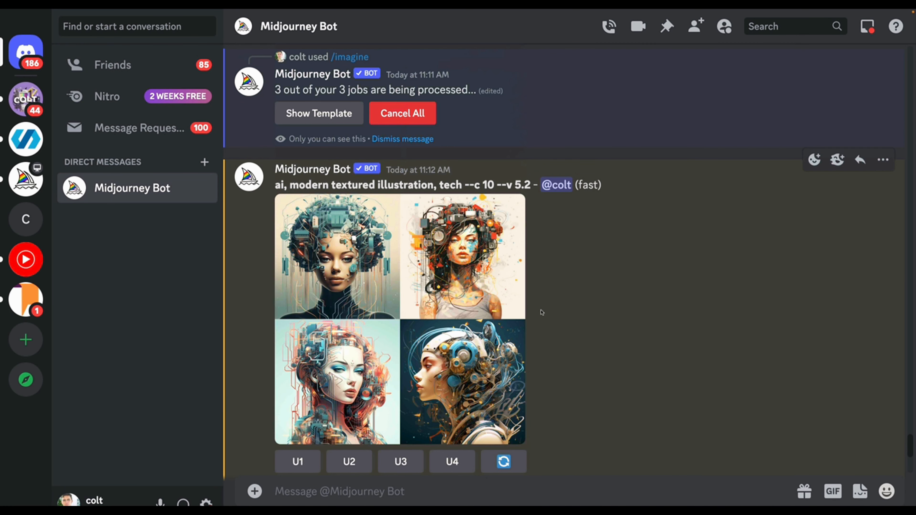
pyautogui.click(458, 271)
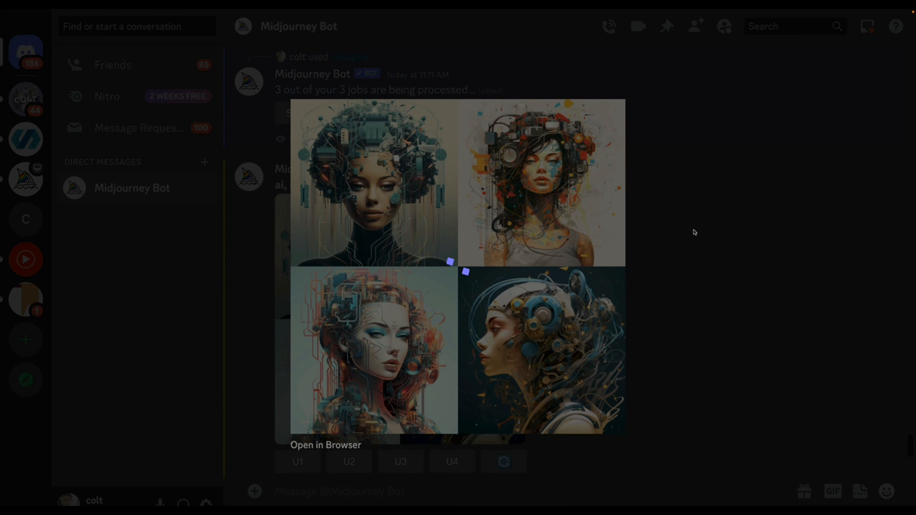
pyautogui.click(693, 232)
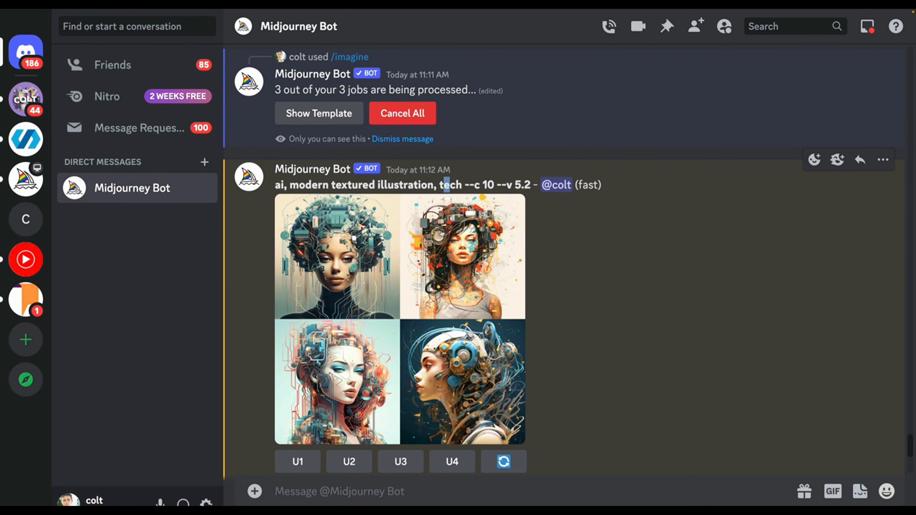
pyautogui.click(442, 234)
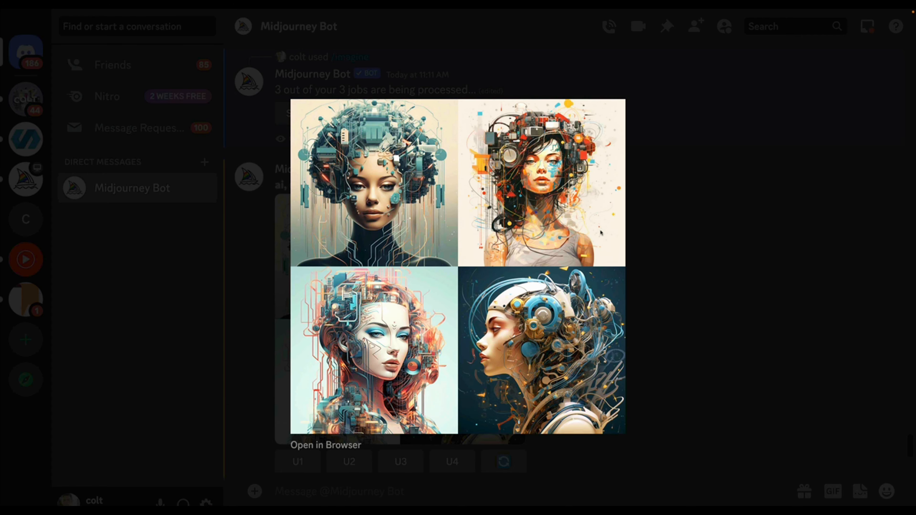
pyautogui.click(655, 259)
pyautogui.scroll(-5, 654, 259)
pyautogui.scroll(-5, 655, 260)
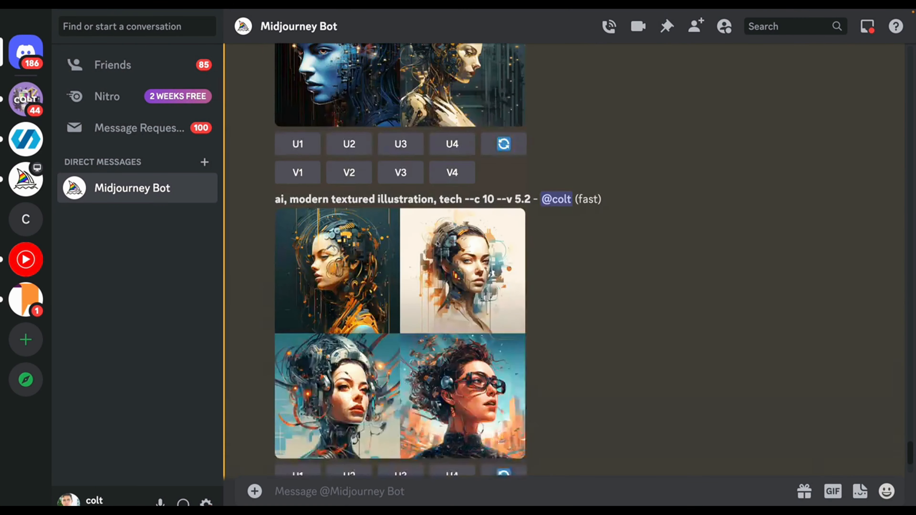
pyautogui.scroll(-3, 422, 174)
pyautogui.scroll(-15, 479, 270)
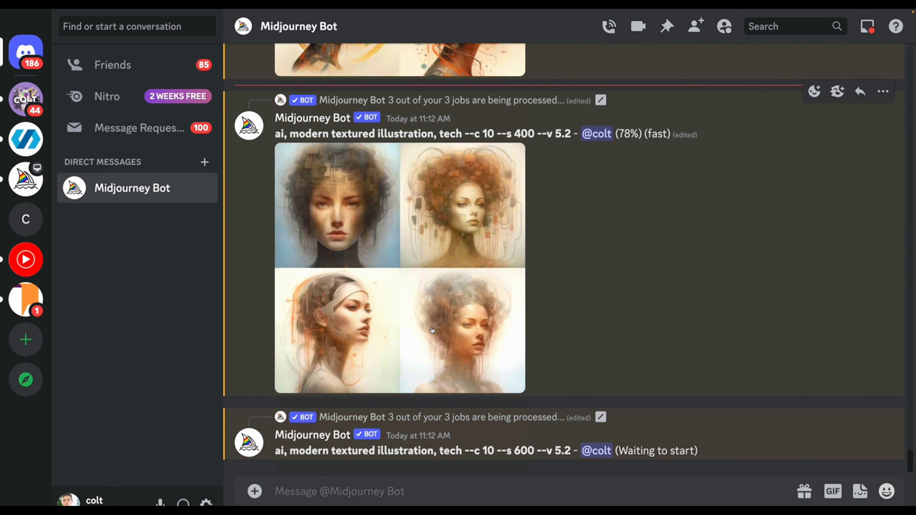
# Reuse the stylize prompt with "ai" replaced by "computer superpowers", submit it and approve the three variations.
pyautogui.click(406, 492)
pyautogui.write('/imagine prompt ai, modern textured illustration, tech --c 10 --s {200, 400, 600}')
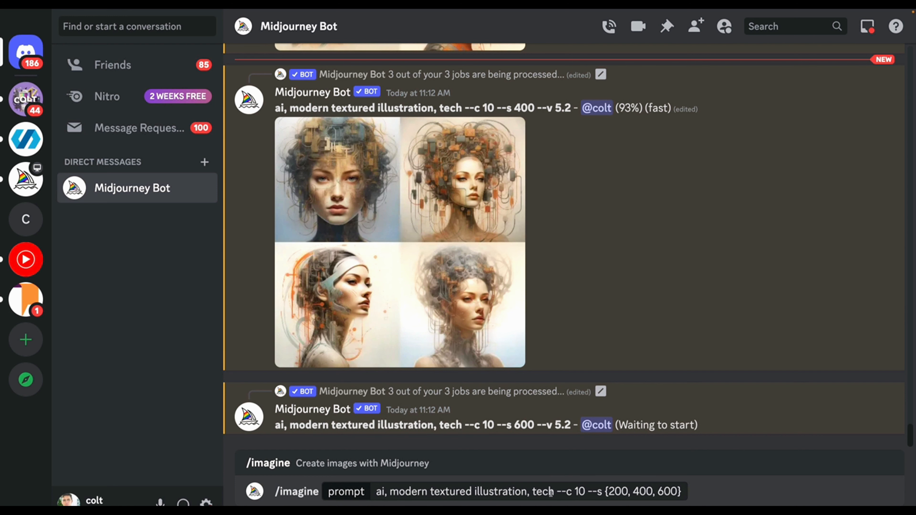
pyautogui.click(385, 491)
pyautogui.press('BackSpace')
pyautogui.press('BackSpace')
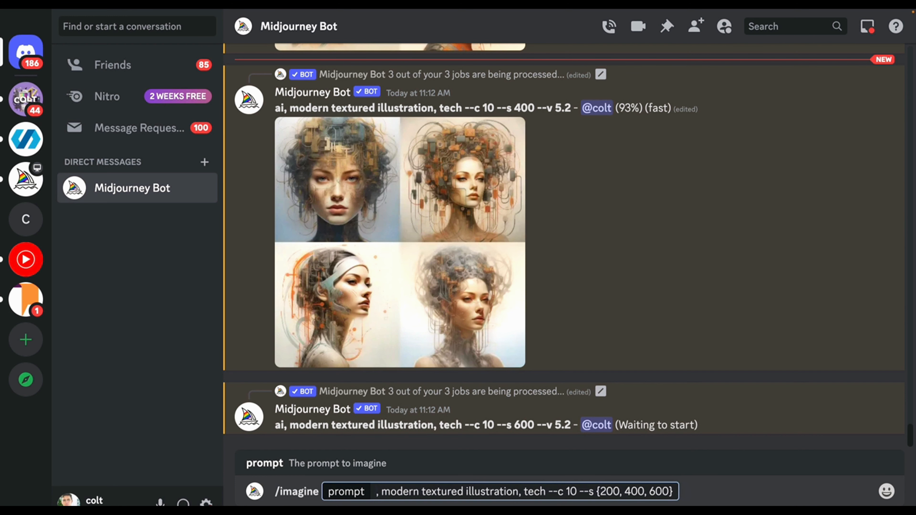
pyautogui.write('comput')
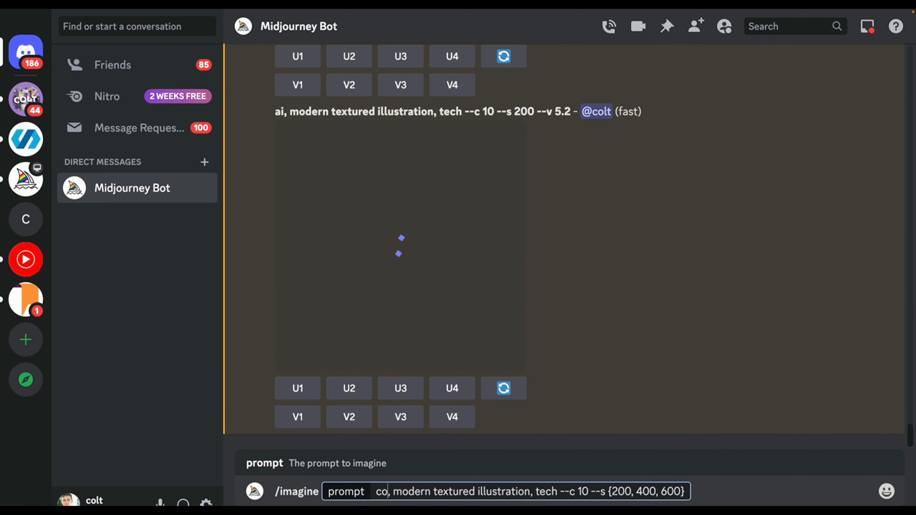
pyautogui.write('er super')
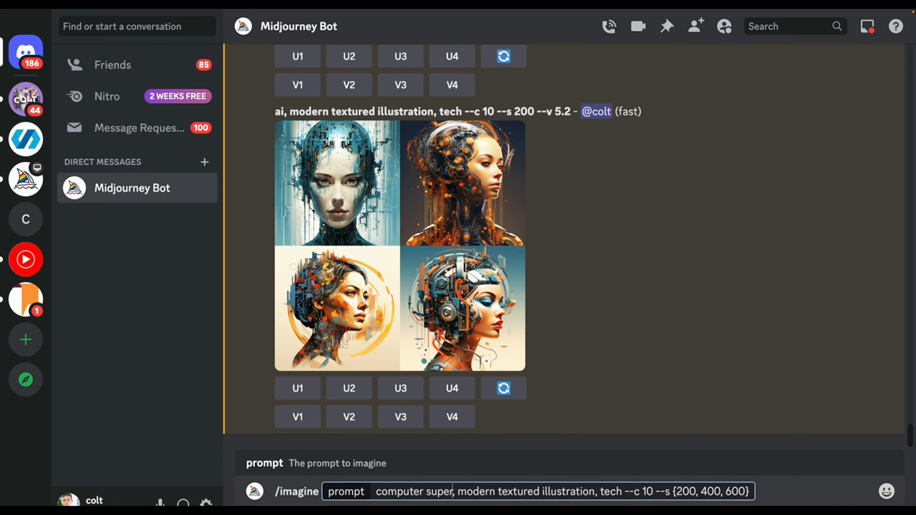
pyautogui.write('powers')
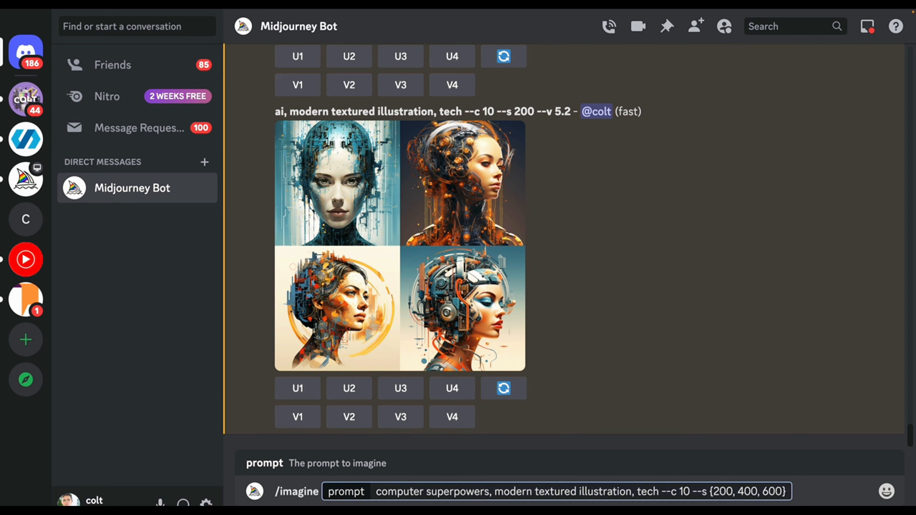
pyautogui.press('Return')
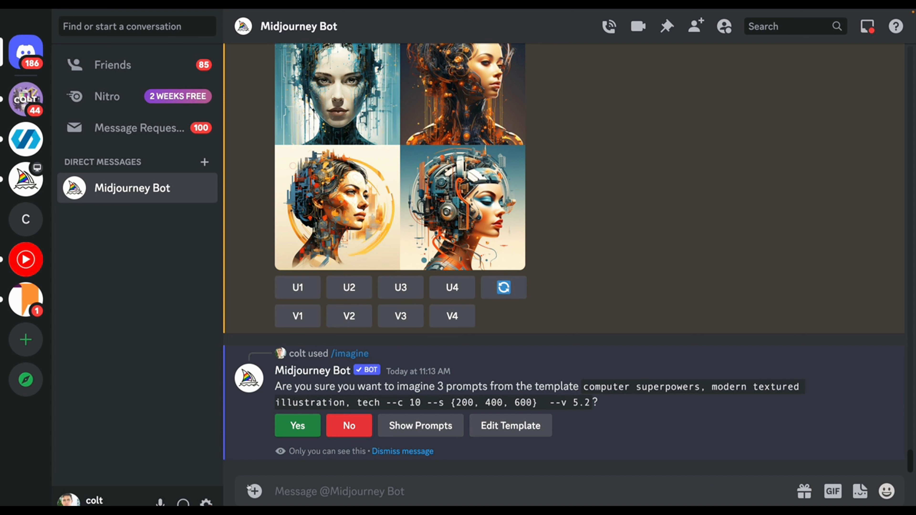
pyautogui.click(296, 424)
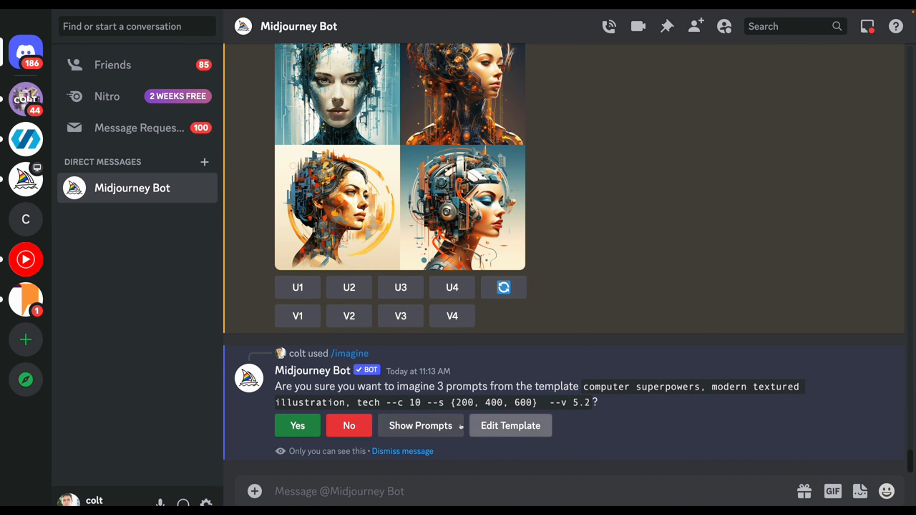
pyautogui.moveTo(445, 401); pyautogui.dragTo(522, 402)
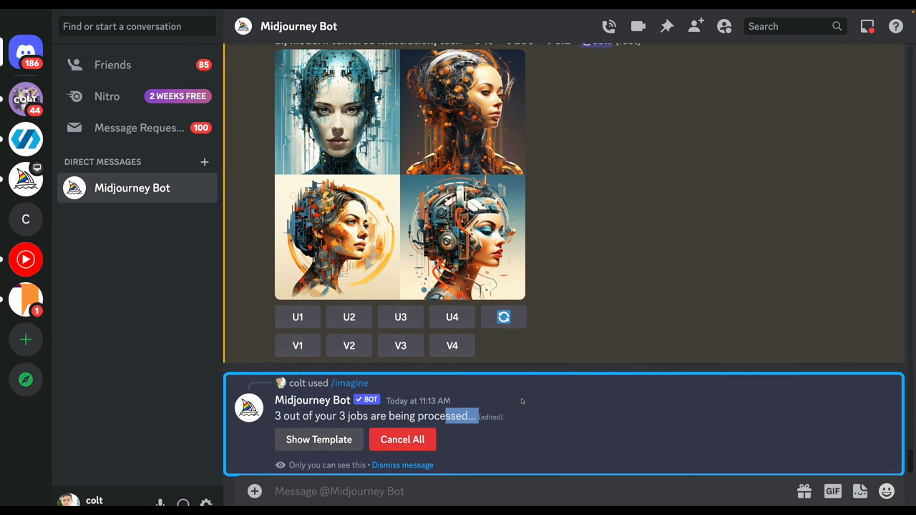
# Reuse the stylize prompt with "computer superpowers" replaced by "programmer, artifical intelligence" and submit it.
pyautogui.click(503, 497)
pyautogui.press('Up')
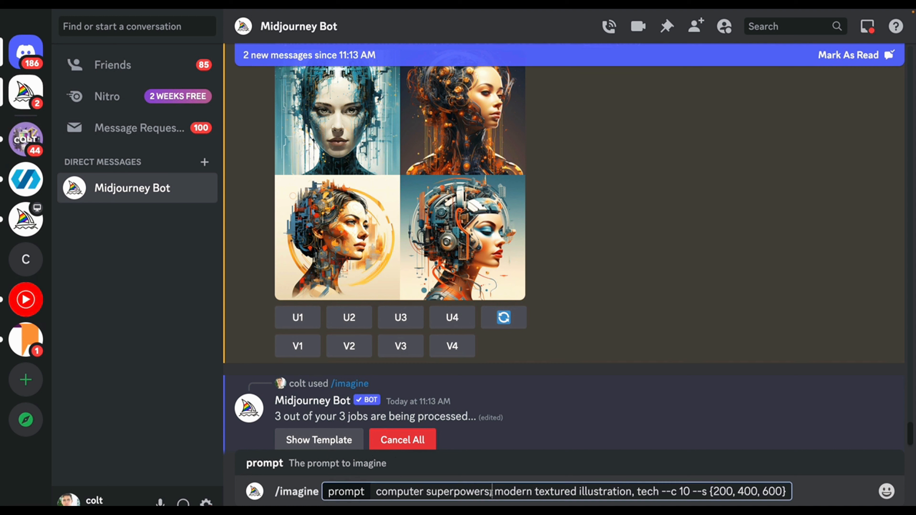
pyautogui.moveTo(490, 491); pyautogui.dragTo(375, 491)
pyautogui.press('BackSpace')
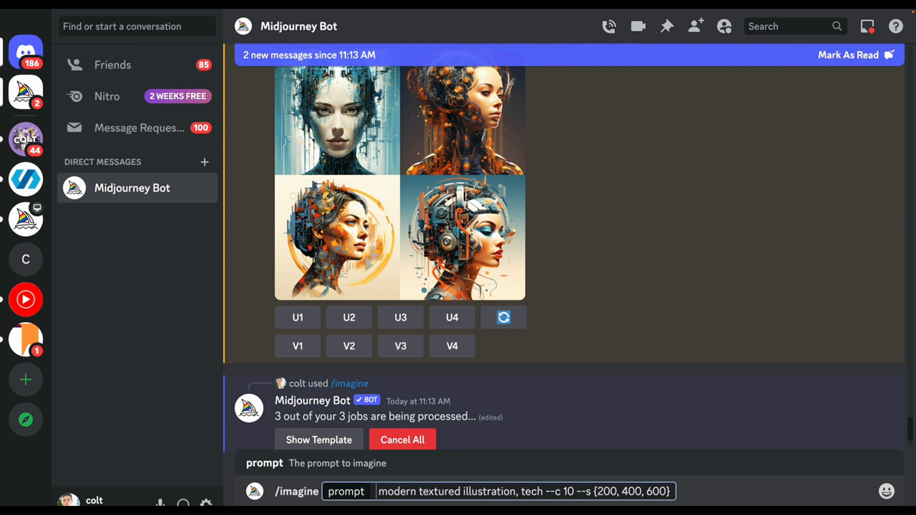
pyautogui.write('programmer,')
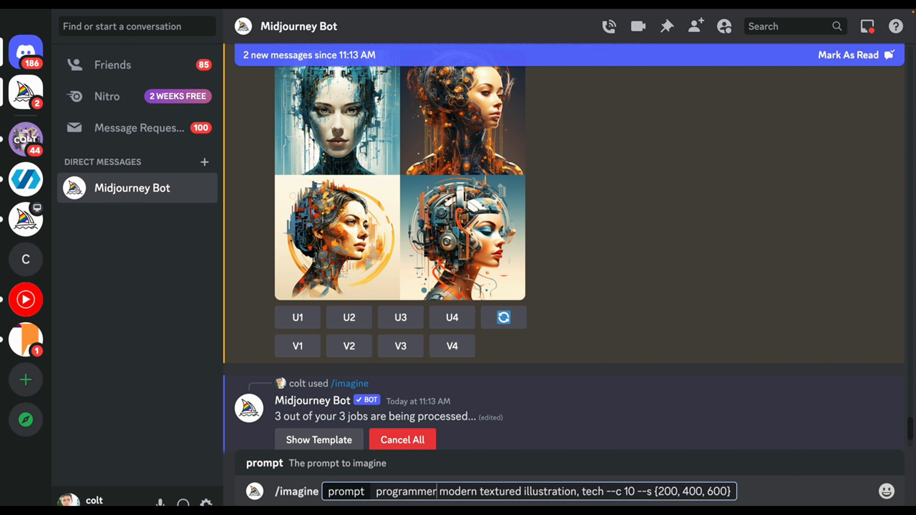
pyautogui.press('BackSpace')
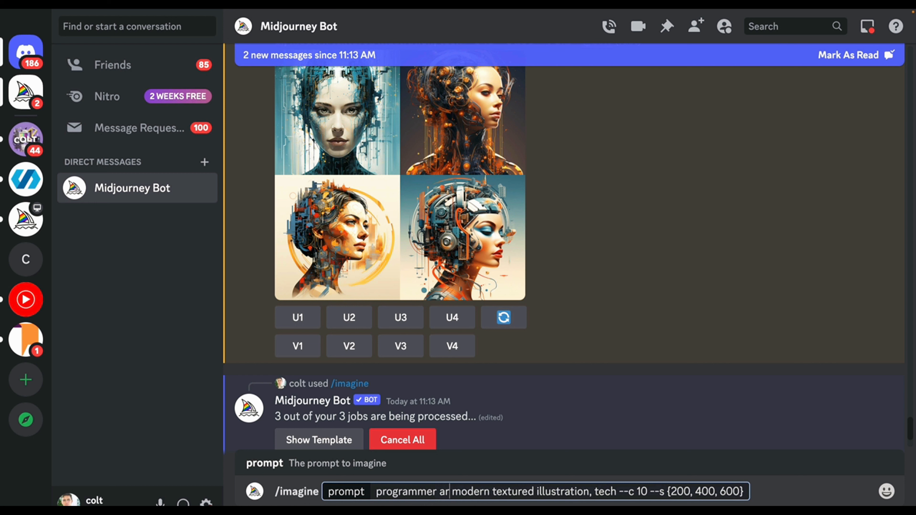
pyautogui.write(', artifi')
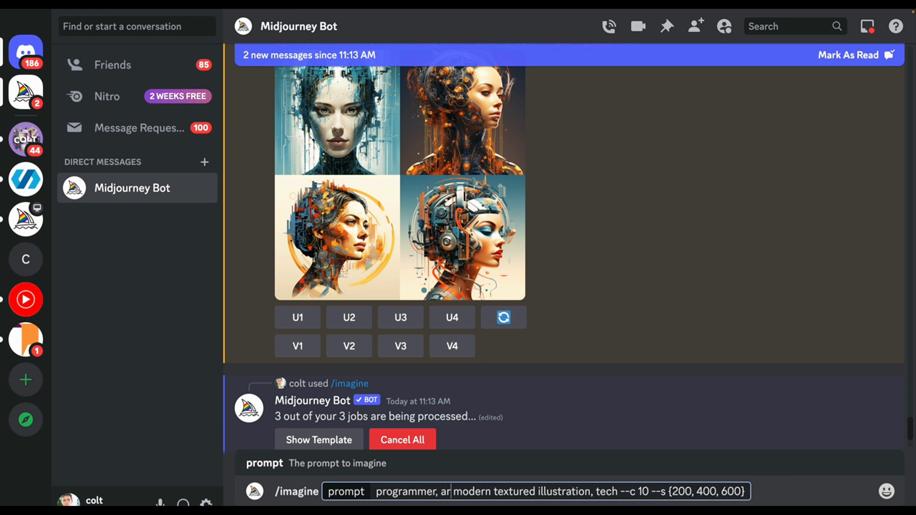
pyautogui.write('cal intelligence,')
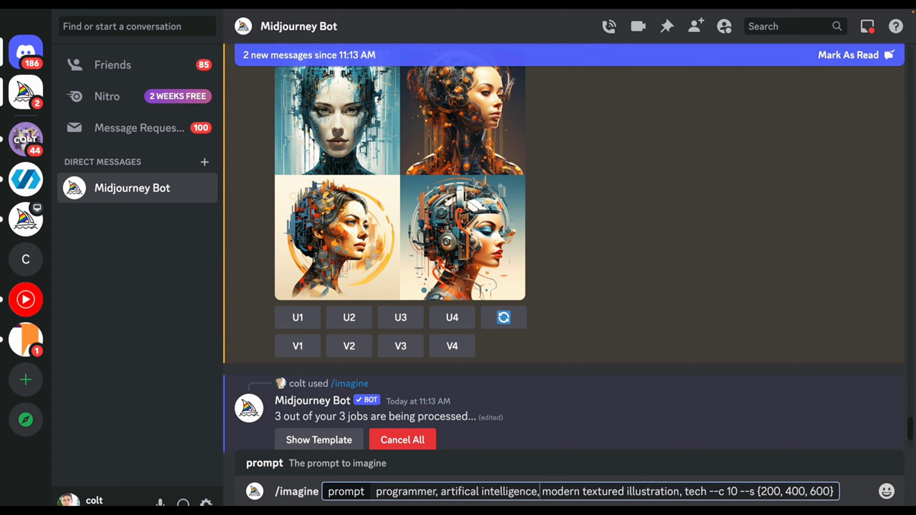
pyautogui.press('Return')
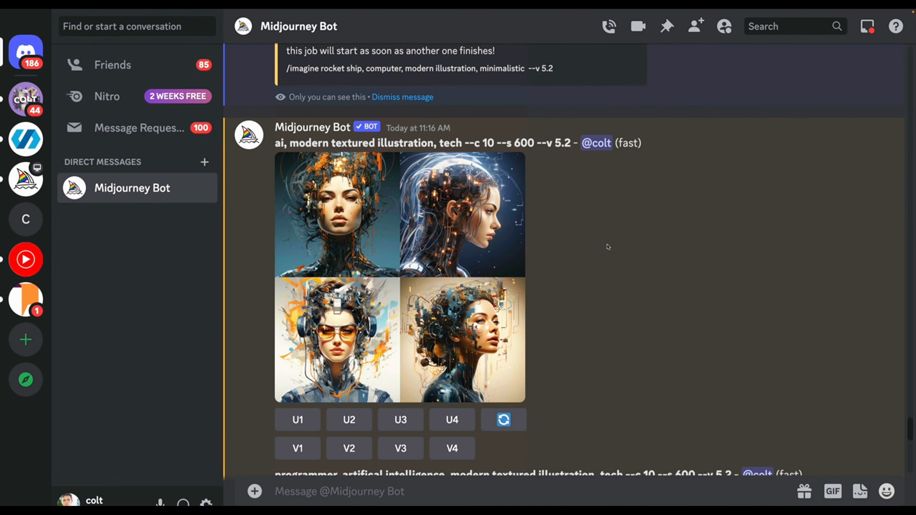
# Examine the programmer illustration grids across the stylize variations, enlarging the stylize 600 grid and the "circuitry, powerful" stylize 400 grid.
pyautogui.scroll(-10, 607, 247)
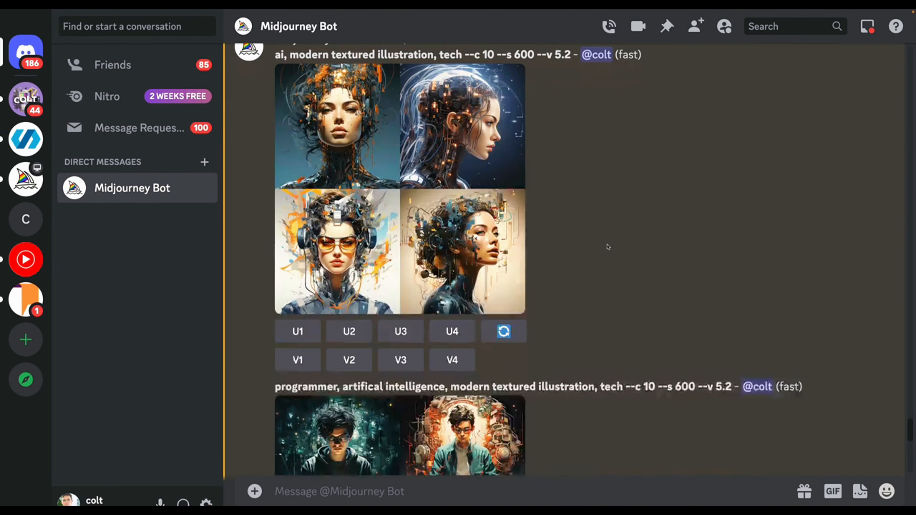
pyautogui.scroll(1, 607, 247)
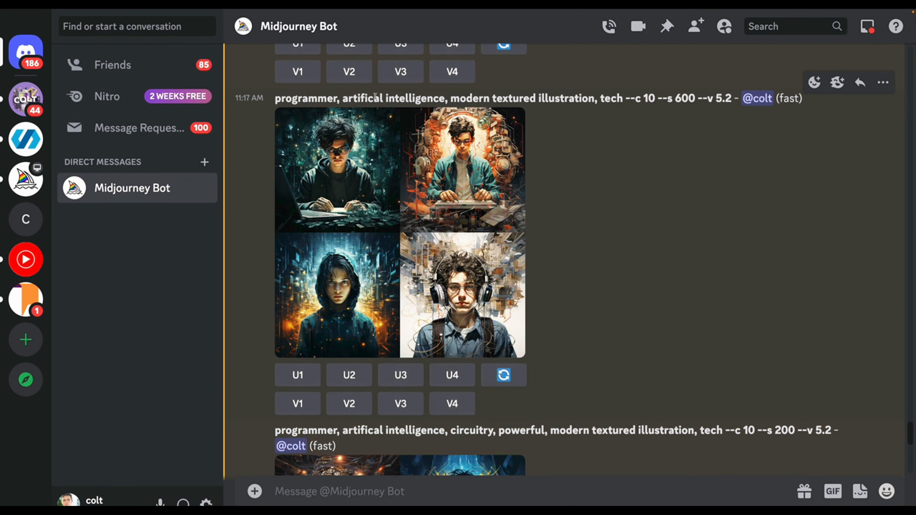
pyautogui.click(456, 213)
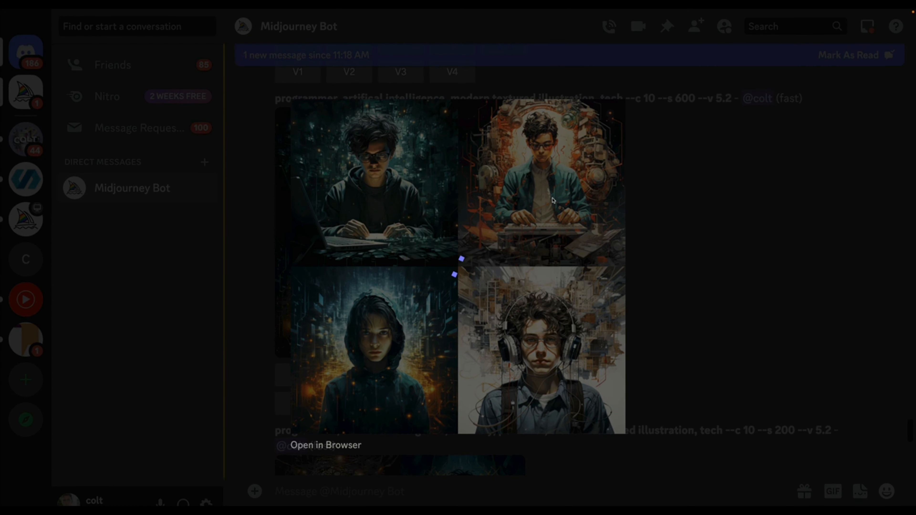
pyautogui.click(700, 209)
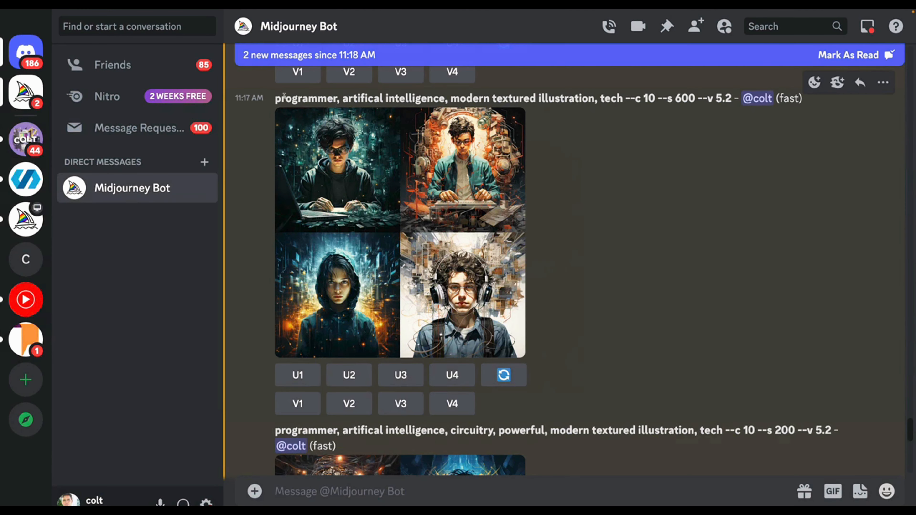
pyautogui.moveTo(282, 98); pyautogui.dragTo(357, 99)
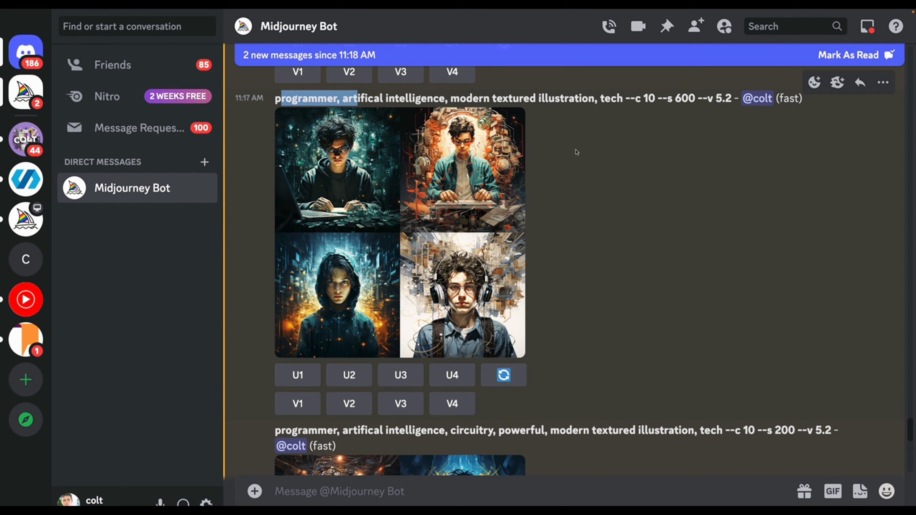
pyautogui.scroll(-8, 576, 152)
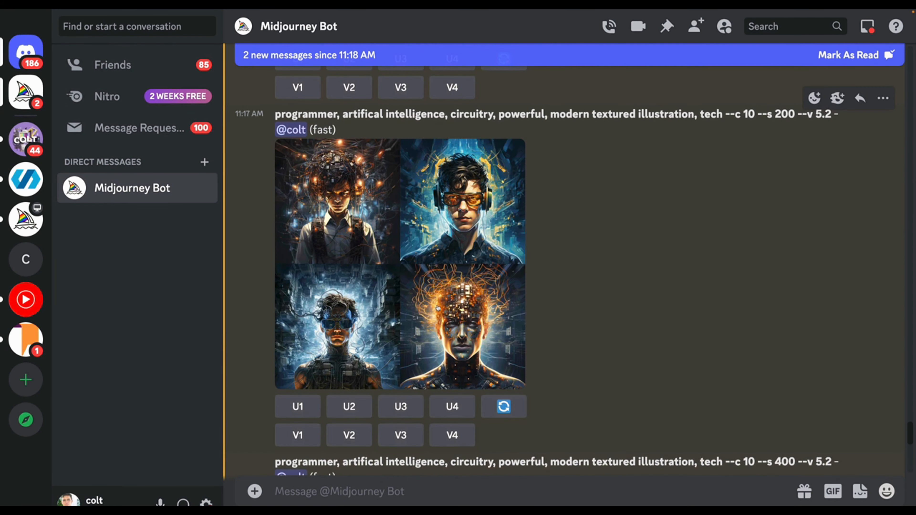
pyautogui.scroll(-8, 532, 287)
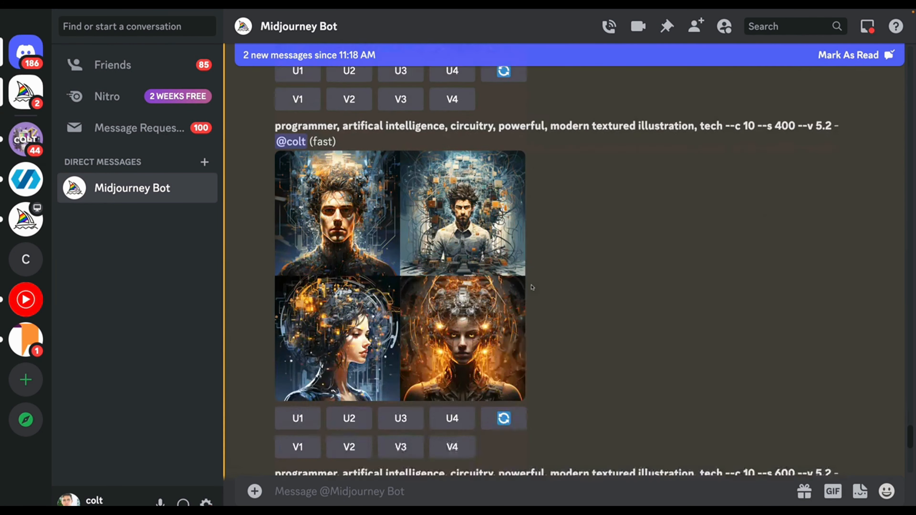
pyautogui.click(470, 205)
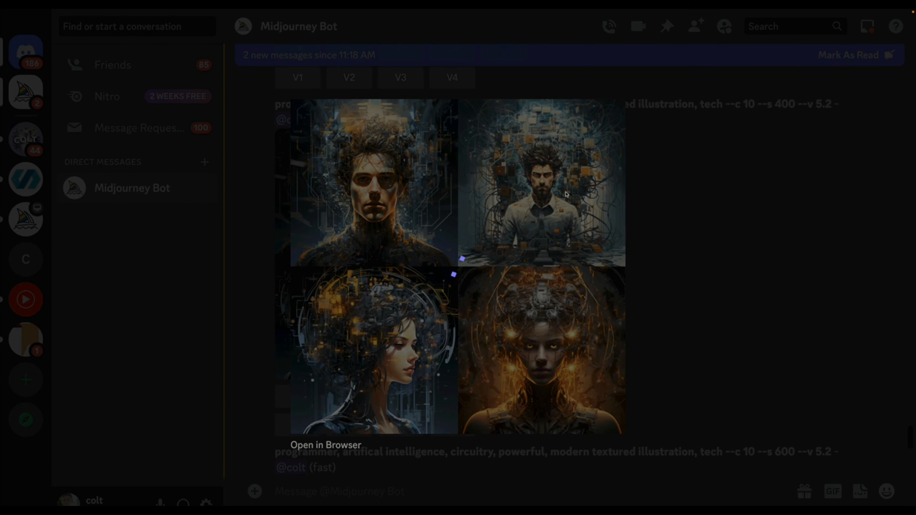
pyautogui.click(685, 276)
pyautogui.scroll(-6, 525, 268)
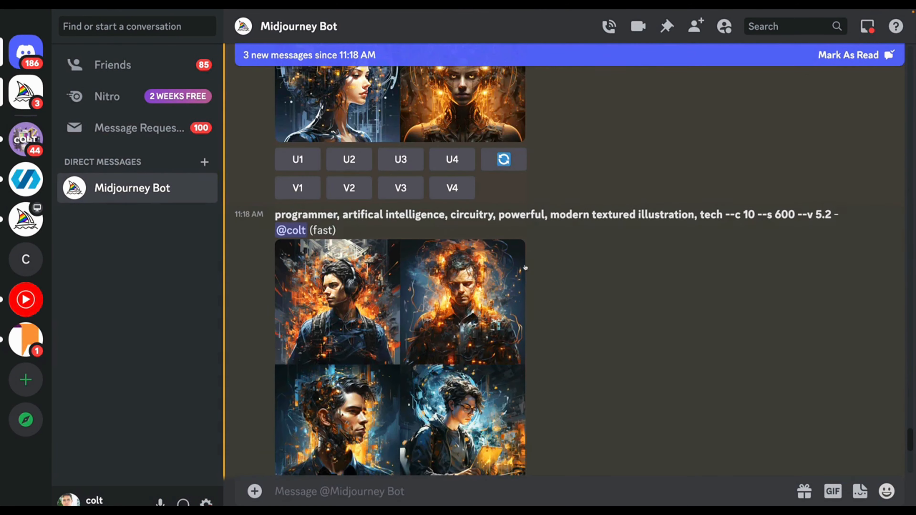
# Examine the "computer brain" layered paper grids, enlarging the stylize 200, 400 and 600 versions in turn.
pyautogui.scroll(-10, 526, 267)
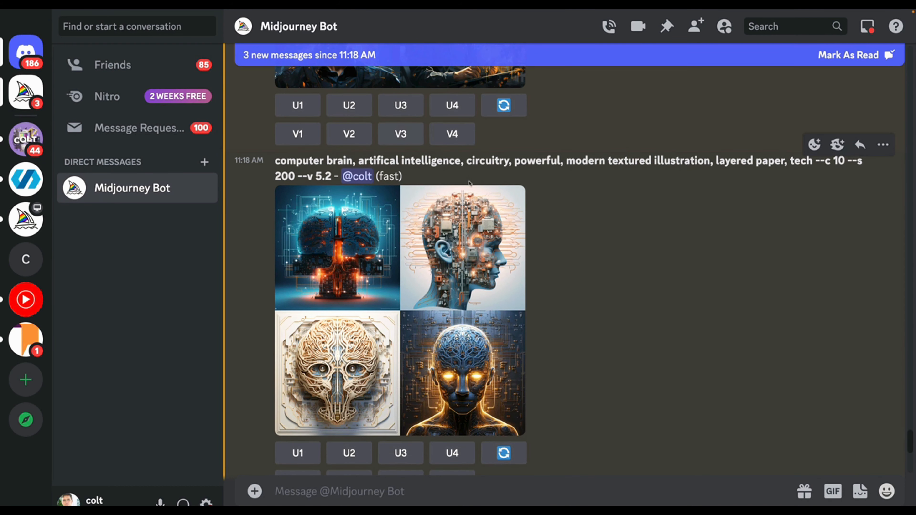
pyautogui.scroll(-4, 468, 183)
pyautogui.scroll(4, 476, 227)
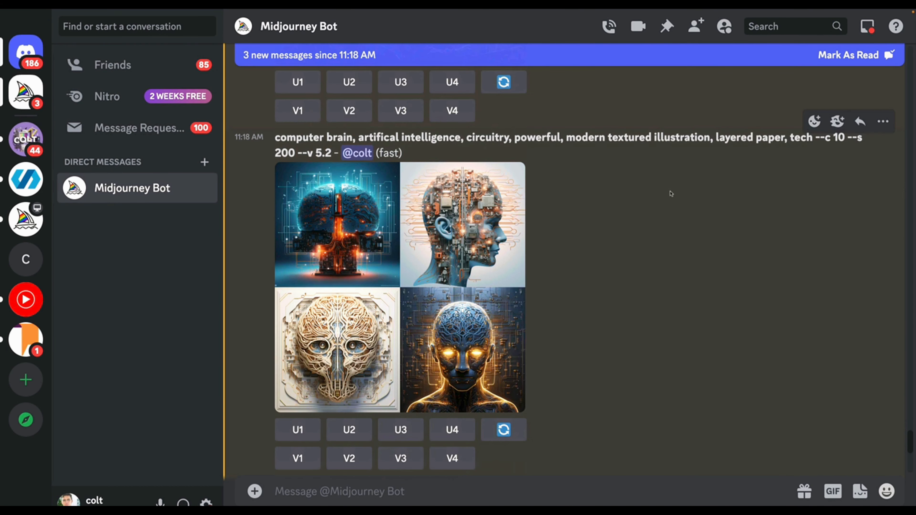
pyautogui.moveTo(714, 138); pyautogui.dragTo(784, 138)
pyautogui.click(512, 183)
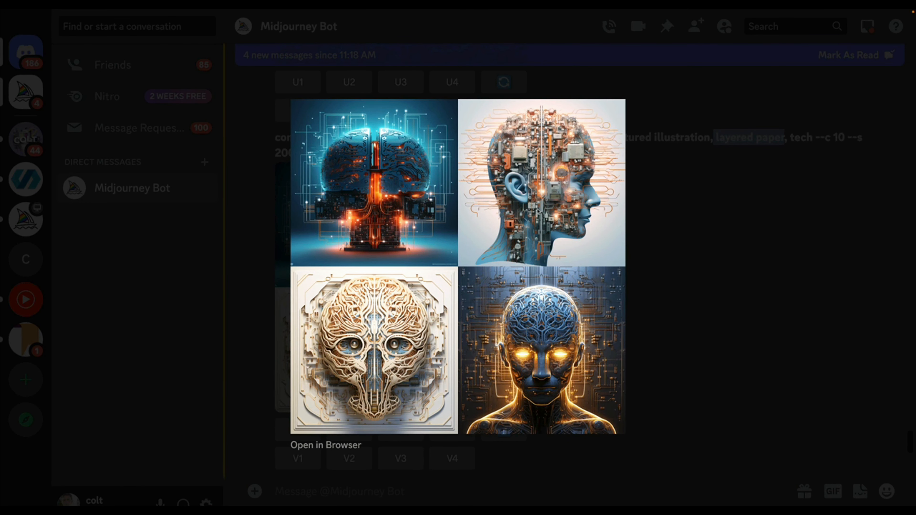
pyautogui.click(703, 284)
pyautogui.scroll(-7, 593, 286)
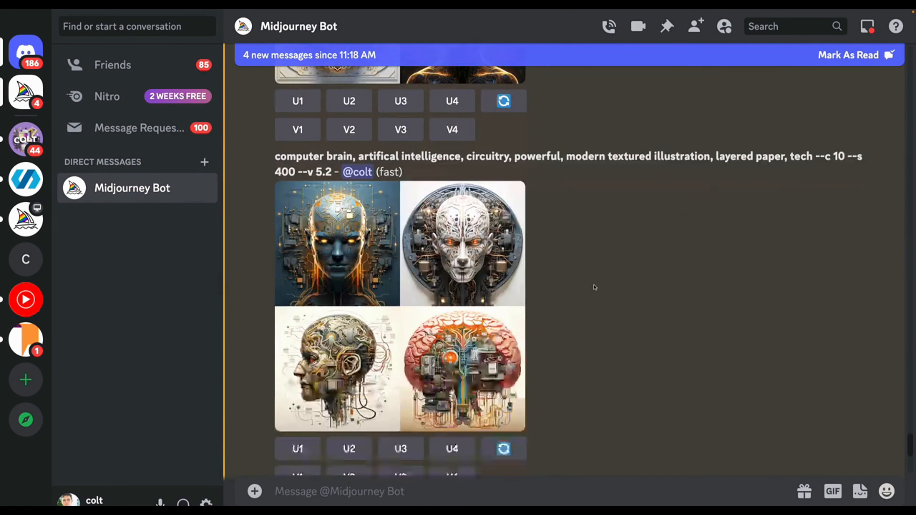
pyautogui.click(463, 307)
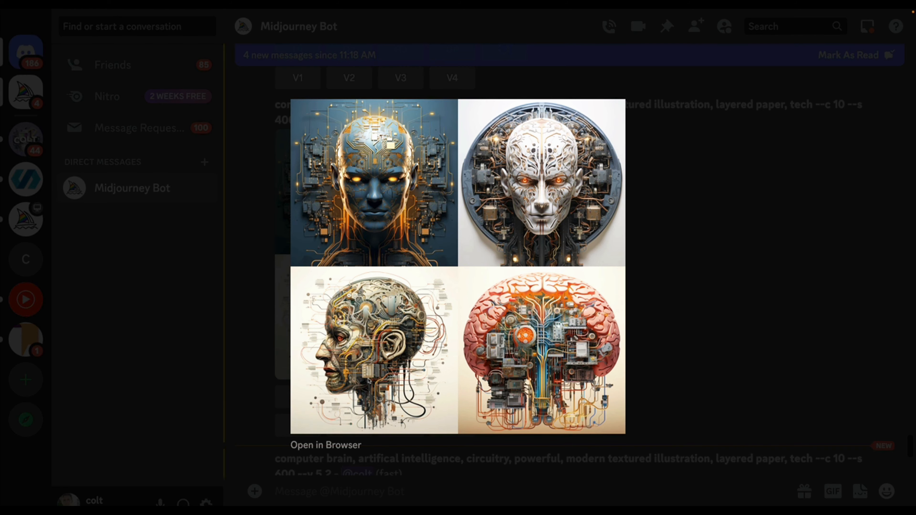
pyautogui.click(701, 324)
pyautogui.scroll(-8, 593, 327)
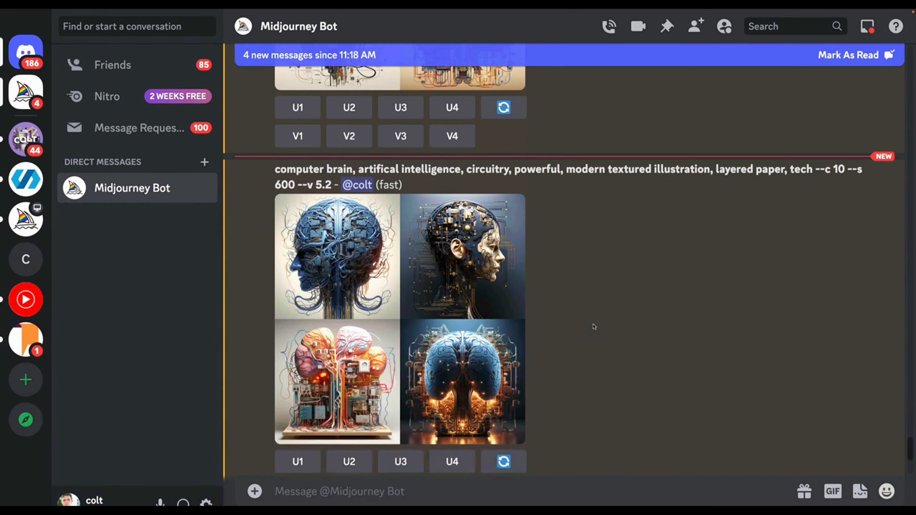
pyautogui.scroll(-4, 592, 327)
pyautogui.scroll(-4, 409, 249)
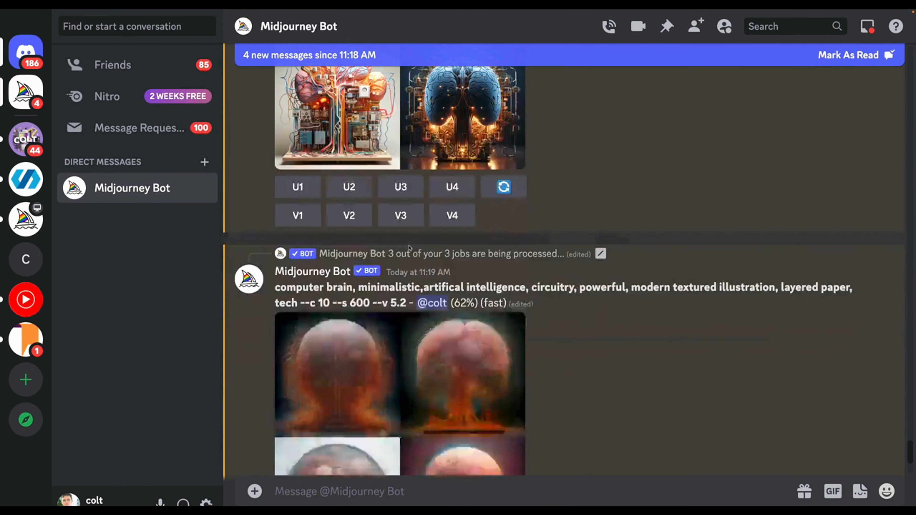
pyautogui.scroll(4, 447, 246)
pyautogui.click(485, 241)
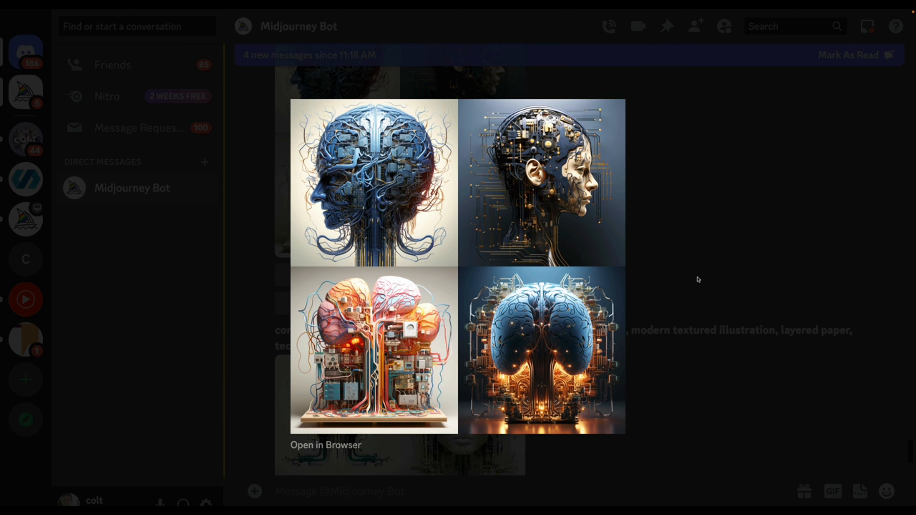
pyautogui.click(698, 280)
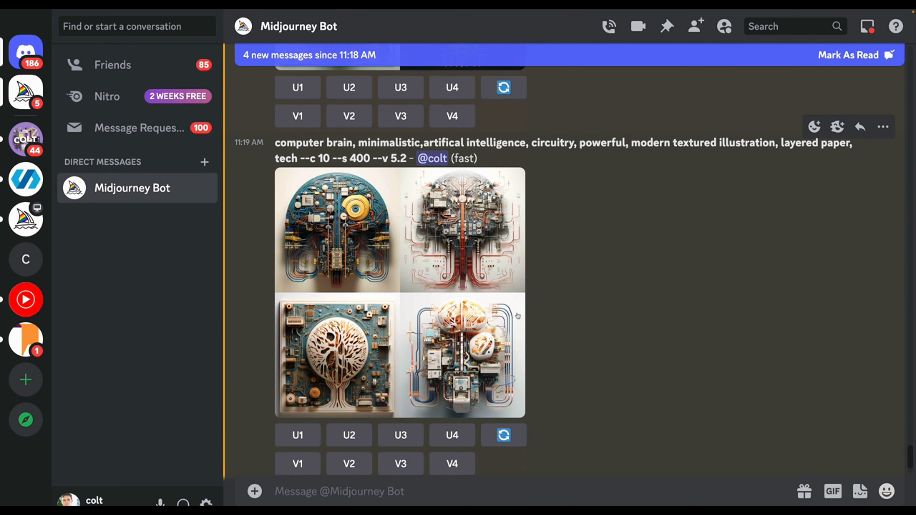
# Enlarge and compare the minimalistic "computer brain" grids at stylize 400 and 600.
pyautogui.click(369, 237)
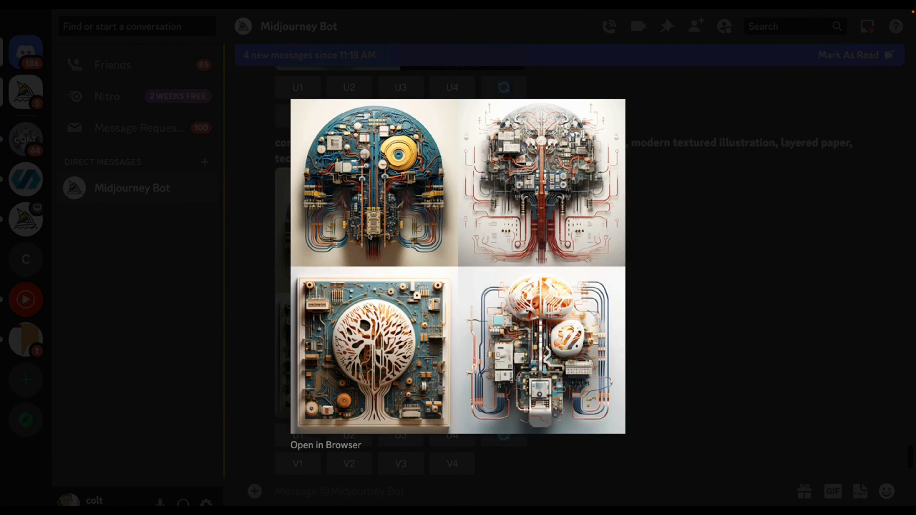
pyautogui.click(668, 277)
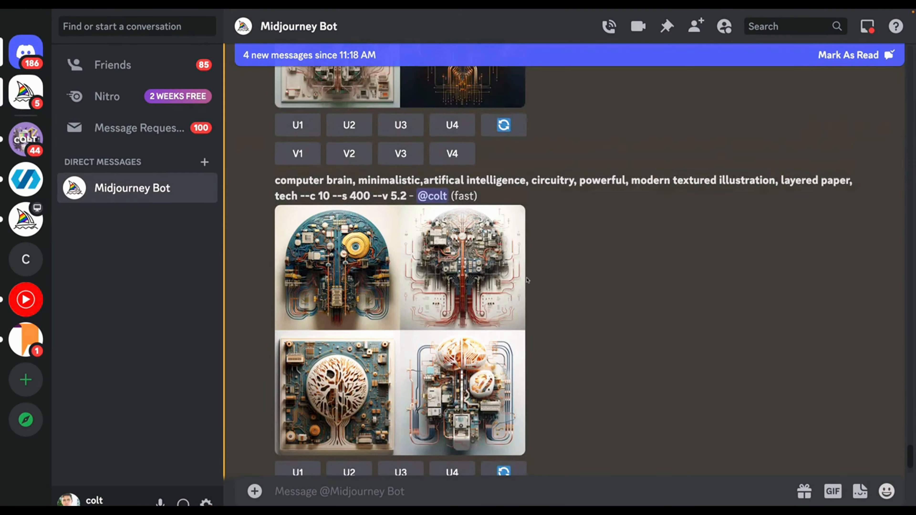
pyautogui.scroll(5, 527, 280)
pyautogui.scroll(-10, 527, 280)
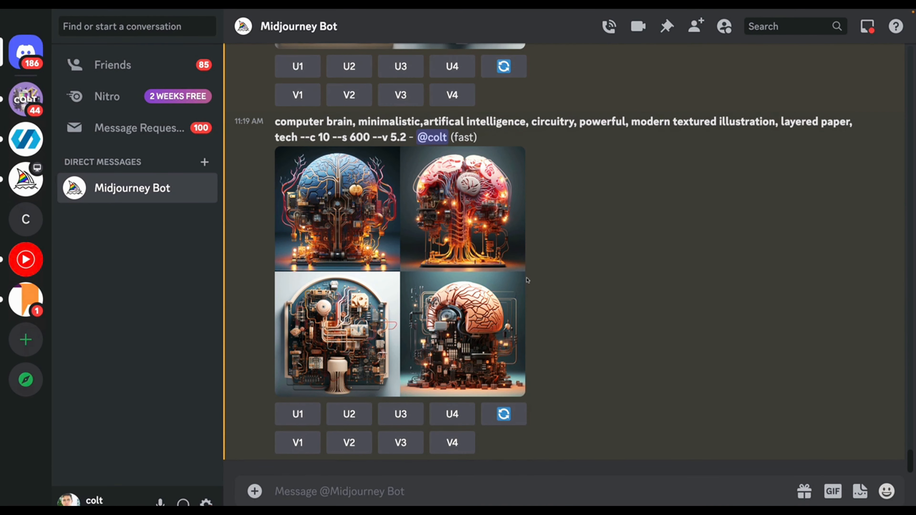
pyautogui.click(465, 325)
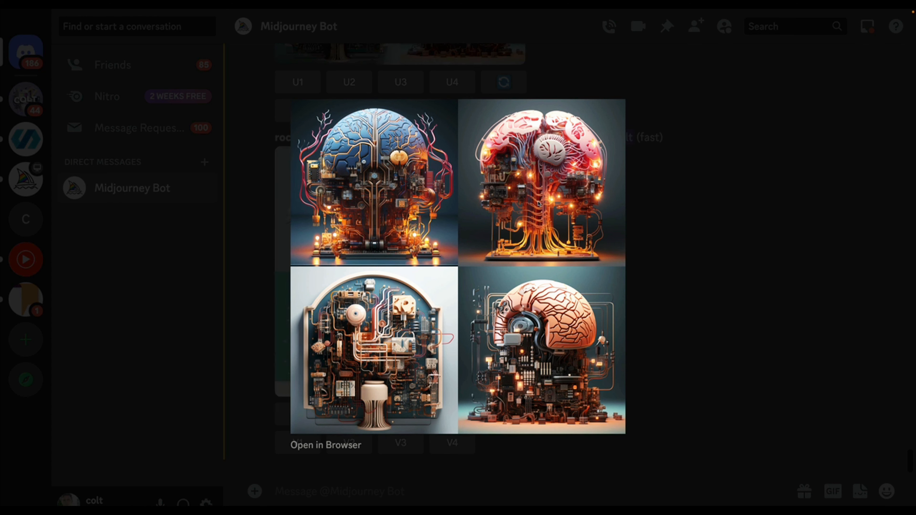
pyautogui.click(651, 235)
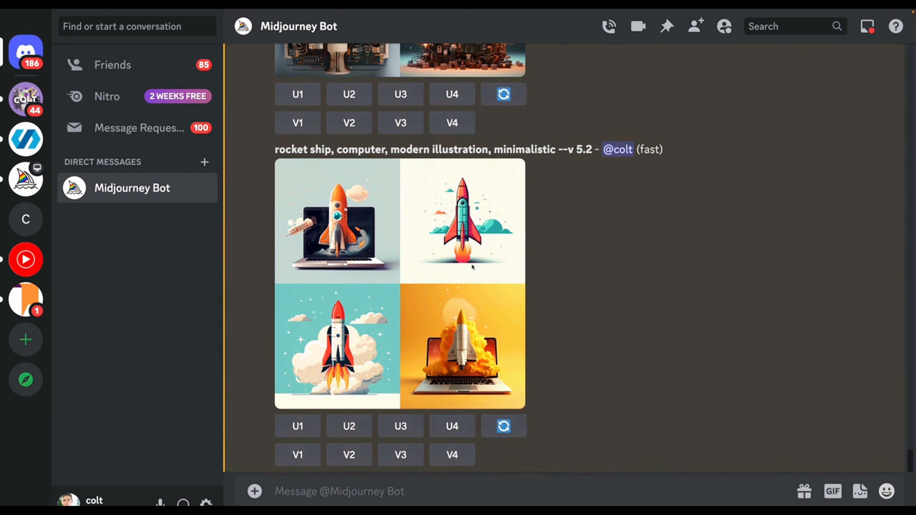
# Submit a new imagine prompt reading "rocket ship,brain, cutaway".
pyautogui.scroll(1, 472, 268)
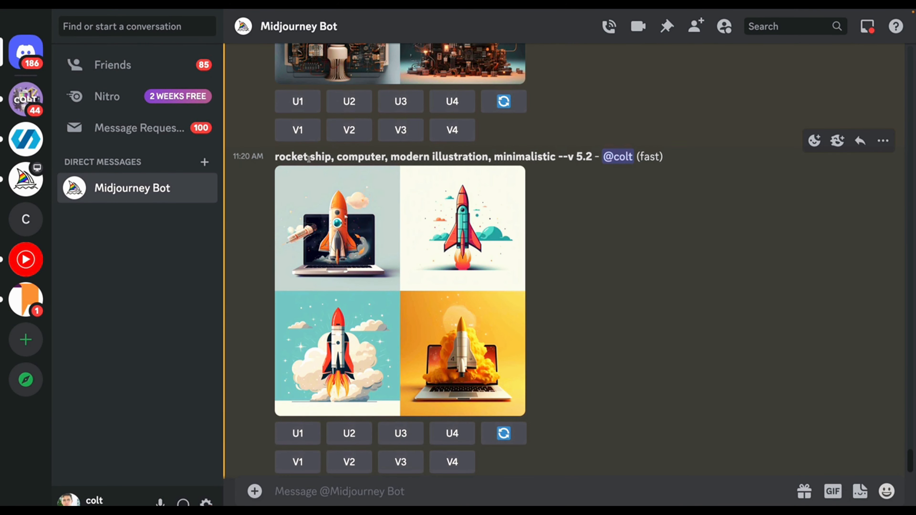
pyautogui.moveTo(309, 159); pyautogui.dragTo(371, 152)
pyautogui.click(512, 487)
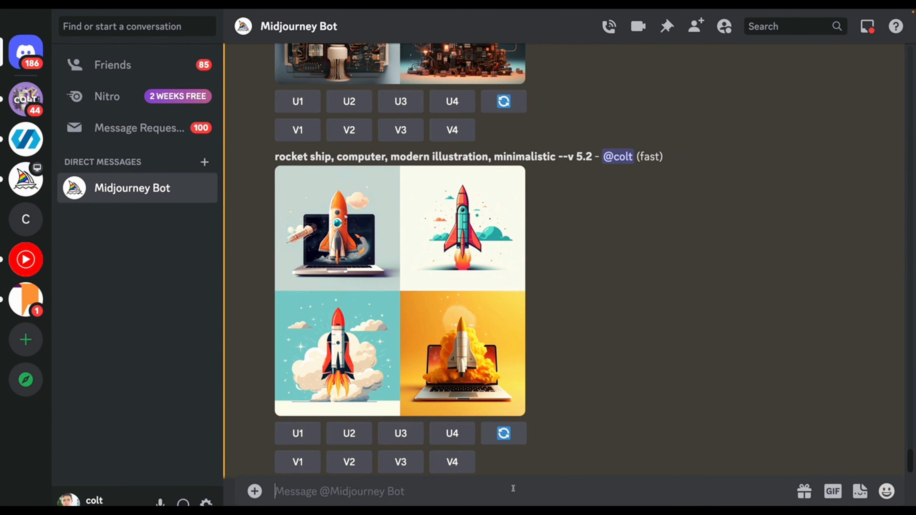
pyautogui.write('/imagine')
pyautogui.click(410, 460)
pyautogui.write('roc')
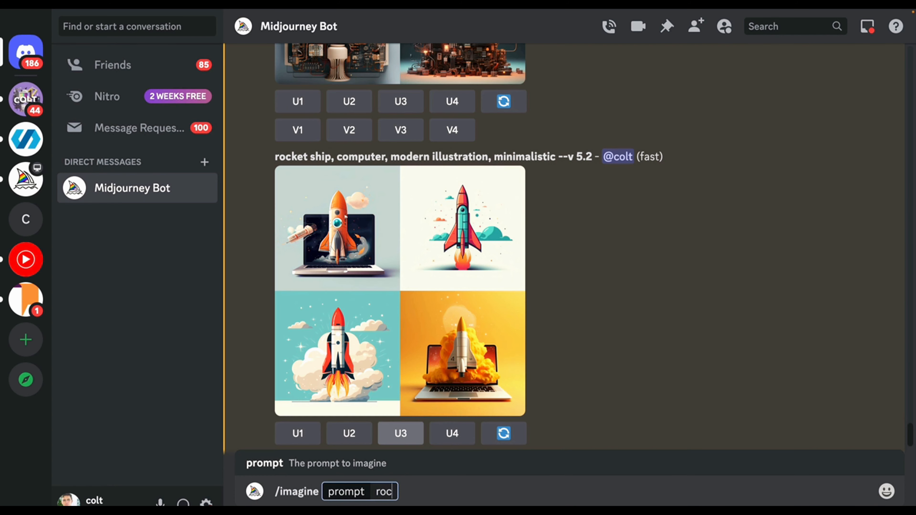
pyautogui.write('ket ship,brain ')
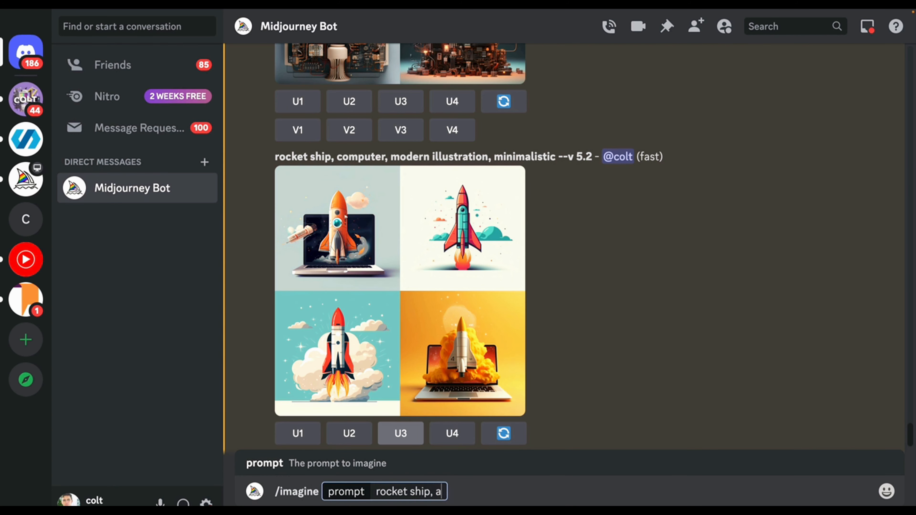
pyautogui.write(' su')
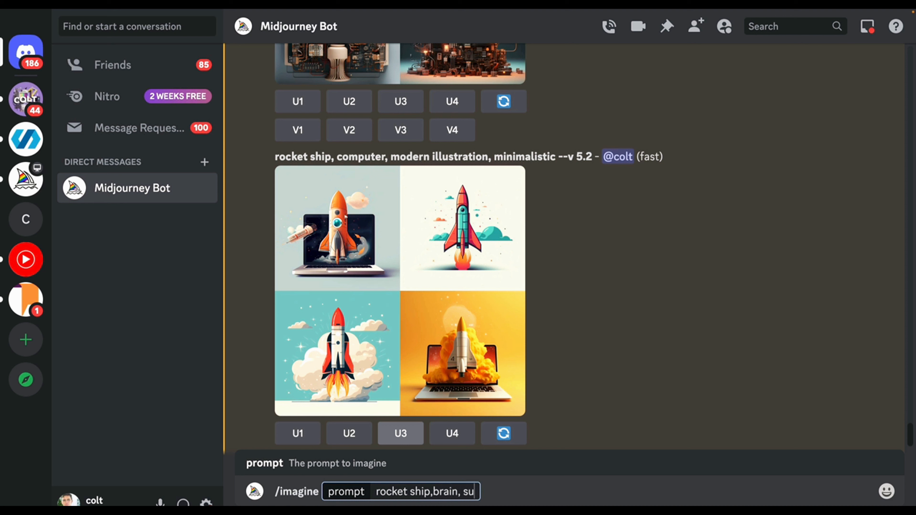
pyautogui.press('BackSpace')
pyautogui.press('BackSpace')
pyautogui.write('mod')
pyautogui.press('BackSpace')
pyautogui.press('BackSpace')
pyautogui.write('oder')
pyautogui.press('BackSpace')
pyautogui.press('BackSpace')
pyautogui.press('BackSpace')
pyautogui.press('BackSpace')
pyautogui.press('BackSpace')
pyautogui.write('cu')
pyautogui.press('BackSpace')
pyautogui.write('utaway')
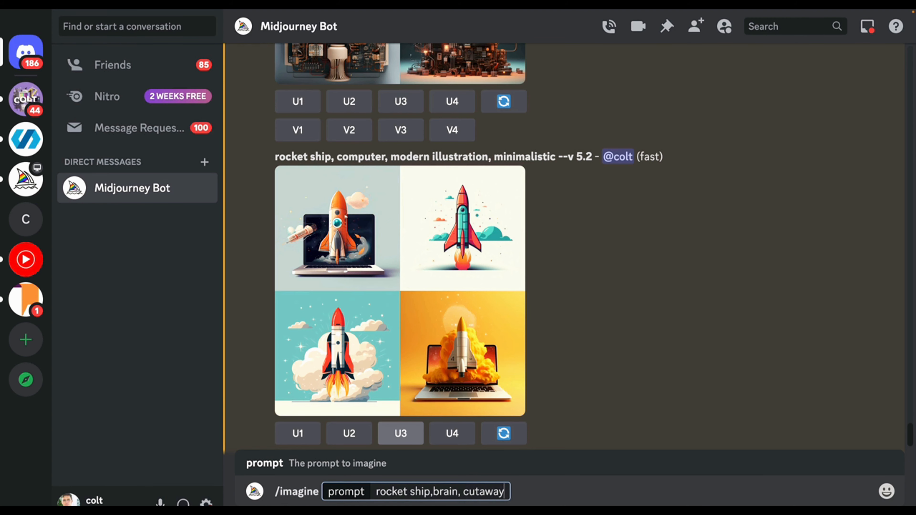
pyautogui.press('Return')
# Return to the earlier "computer brain" results and enlarge the minimalistic stylize 200 grid for a closer look.
pyautogui.scroll(5, 504, 230)
pyautogui.scroll(10, 504, 230)
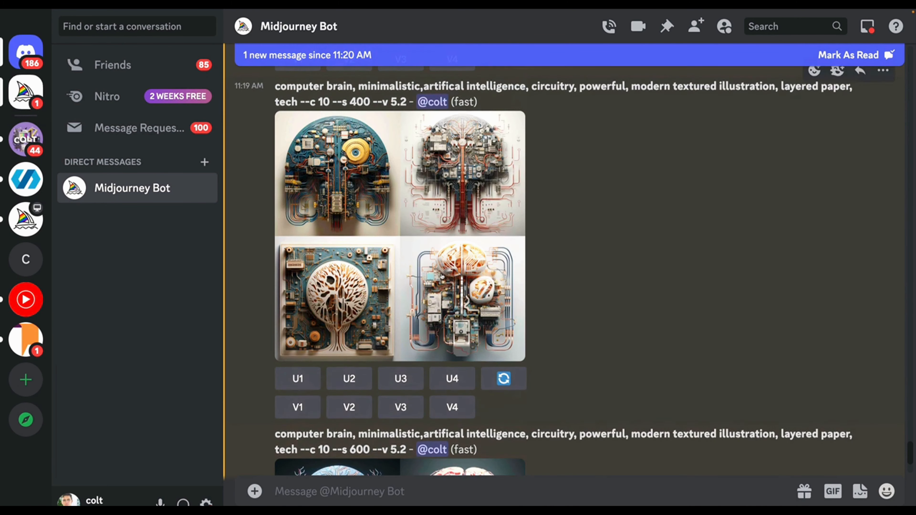
pyautogui.scroll(10, 564, 269)
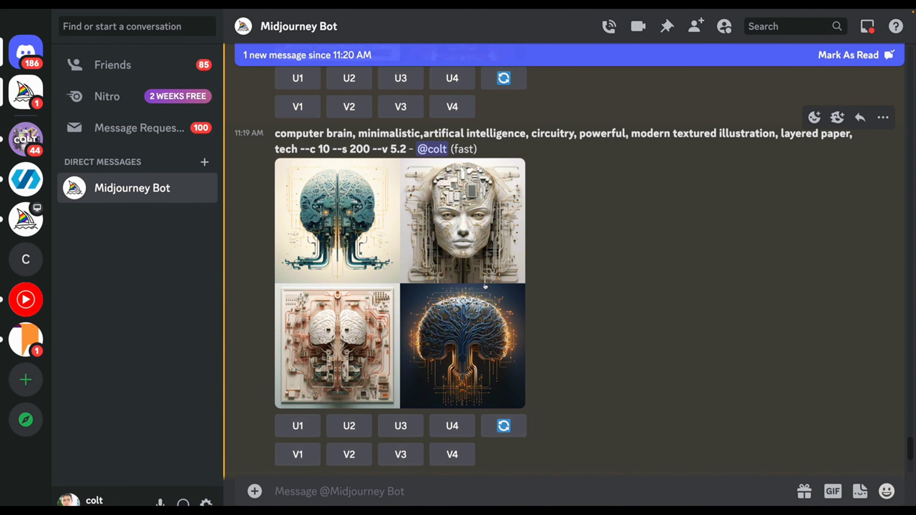
pyautogui.click(484, 287)
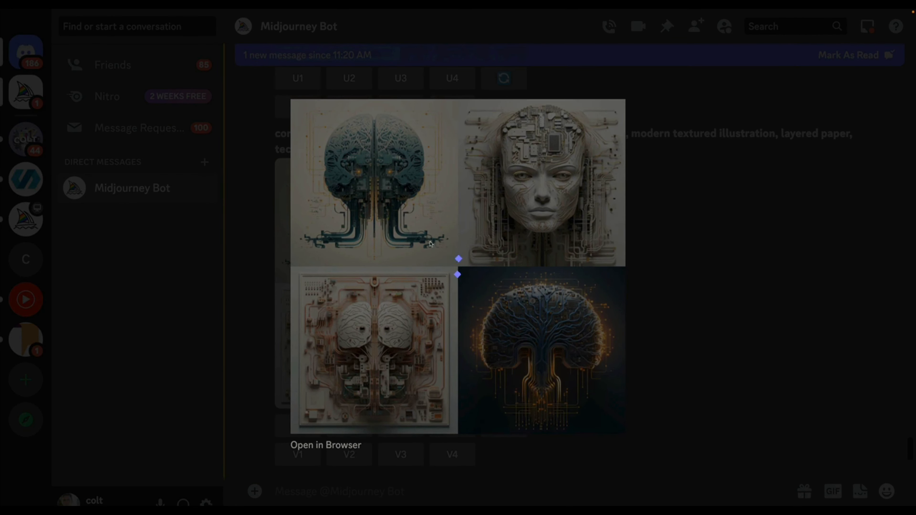
pyautogui.click(709, 304)
pyautogui.scroll(5, 543, 286)
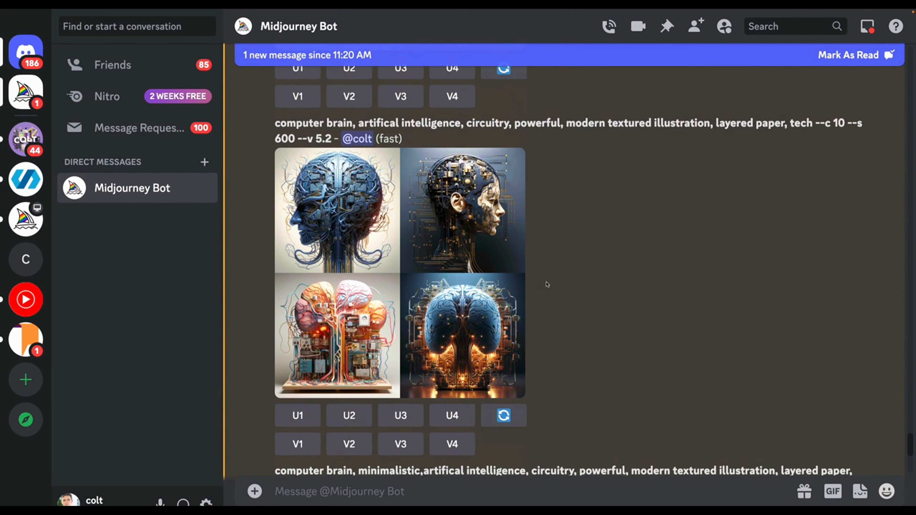
# Enlarge the non-minimalistic "computer brain" grid at stylize 400 and upscale its fourth image.
pyautogui.scroll(5, 447, 275)
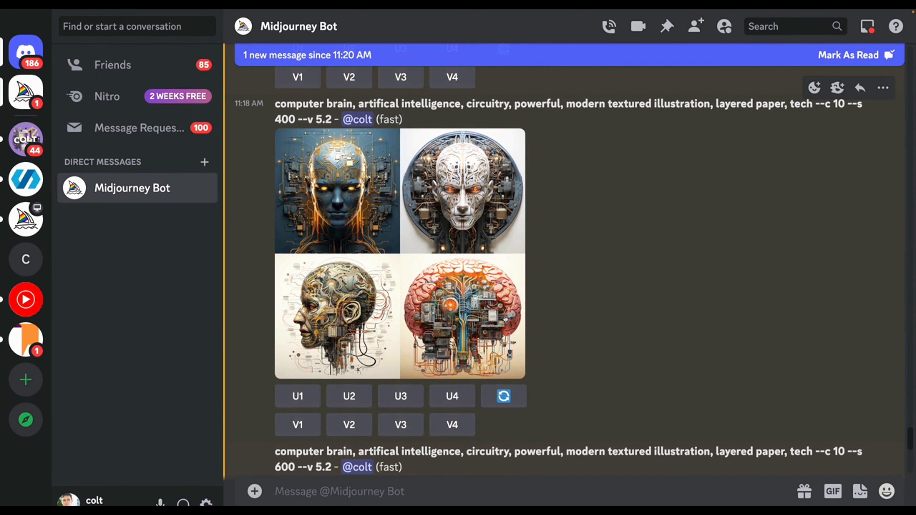
pyautogui.click(506, 316)
pyautogui.click(681, 371)
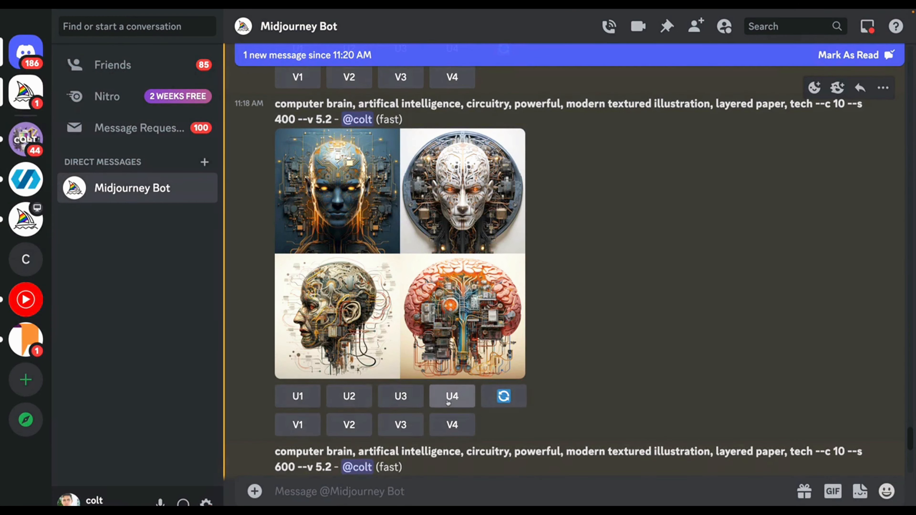
pyautogui.scroll(5, 490, 285)
# Enlarge the non-minimalistic "computer brain" grid at stylize 600 and upscale its third image.
pyautogui.scroll(-15, 490, 285)
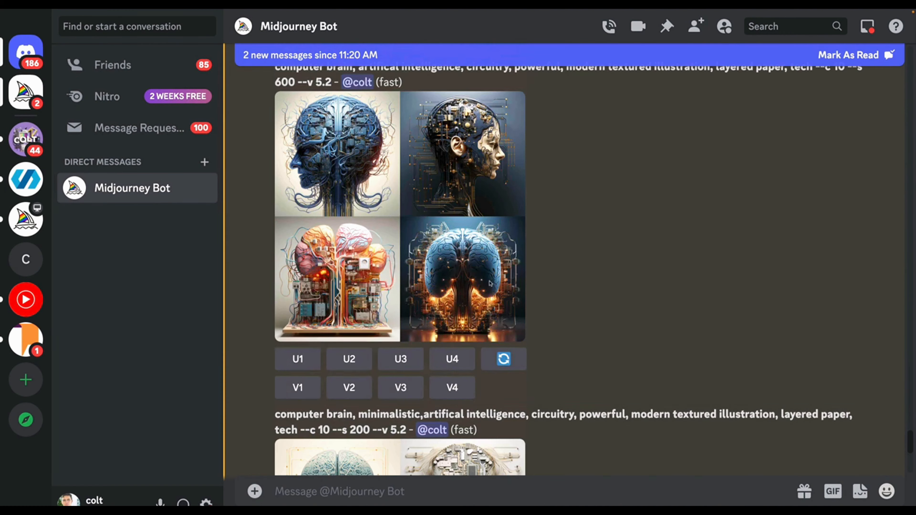
pyautogui.click(358, 259)
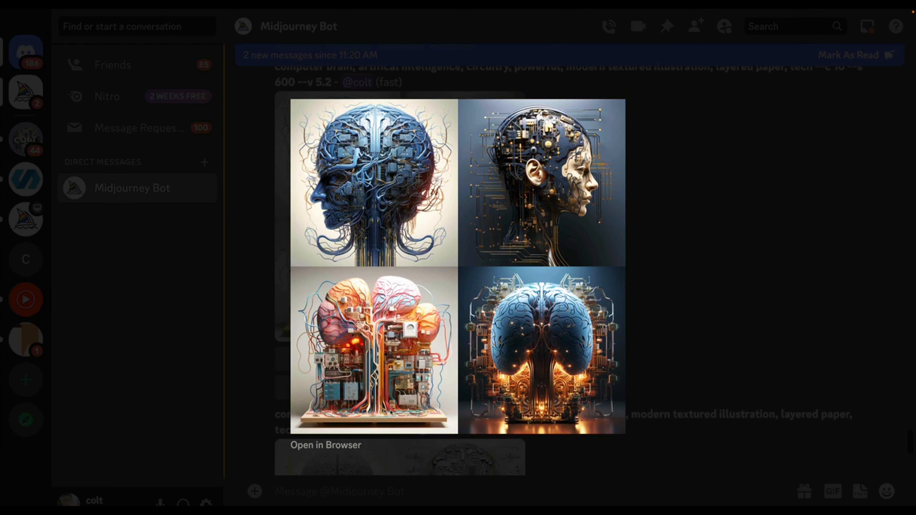
pyautogui.click(613, 339)
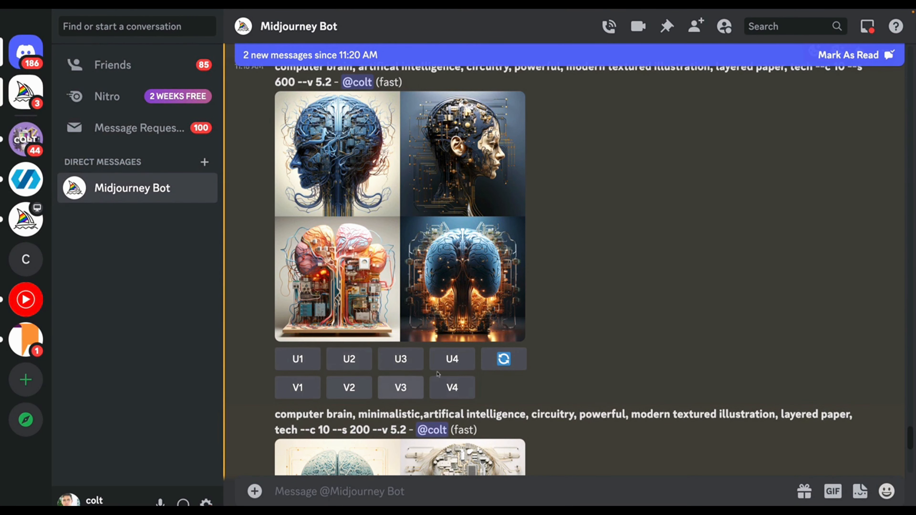
pyautogui.click(411, 360)
# Compare the minimalistic "computer brain" grids and upscale the second image of the stylize 600 version.
pyautogui.scroll(-10, 468, 347)
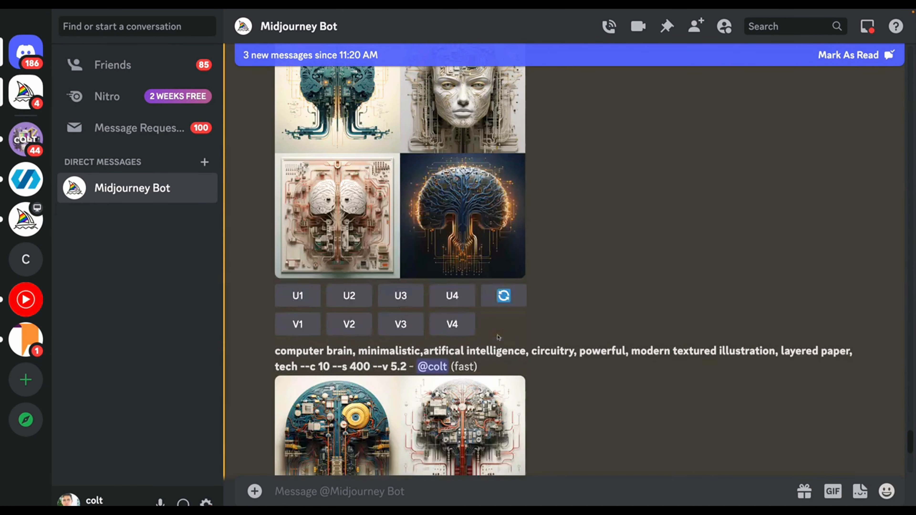
pyautogui.scroll(-5, 554, 322)
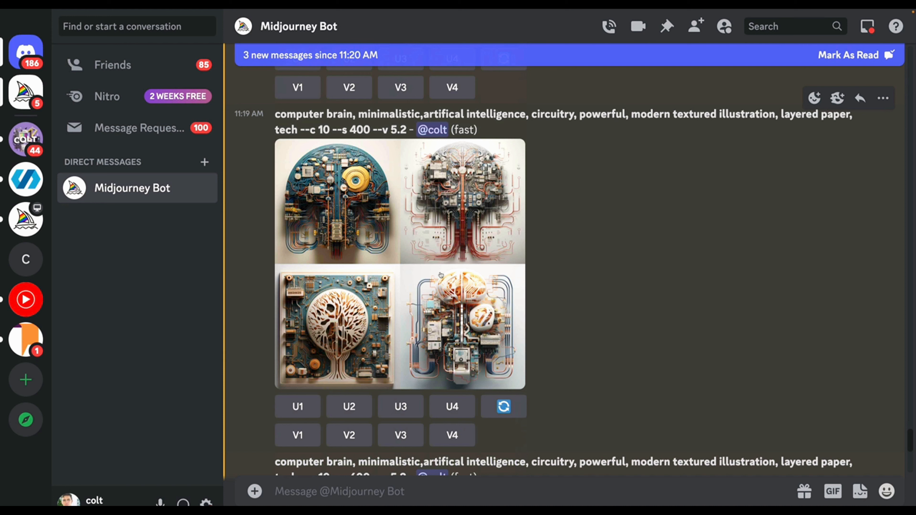
pyautogui.scroll(-10, 493, 218)
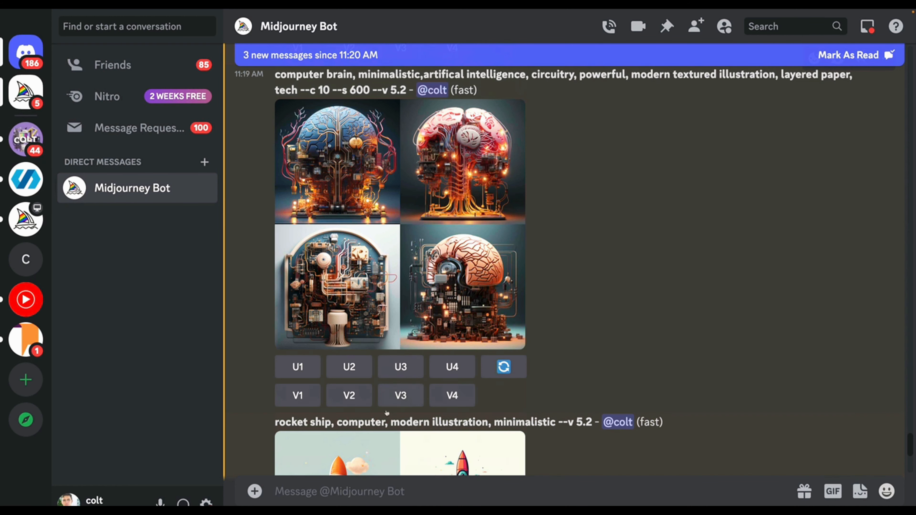
pyautogui.click(348, 367)
# Submit a custom zoom of the upscaled stylize 400 brain with aspect ratio 16:9 and zoom 1.5.
pyautogui.scroll(-10, 493, 293)
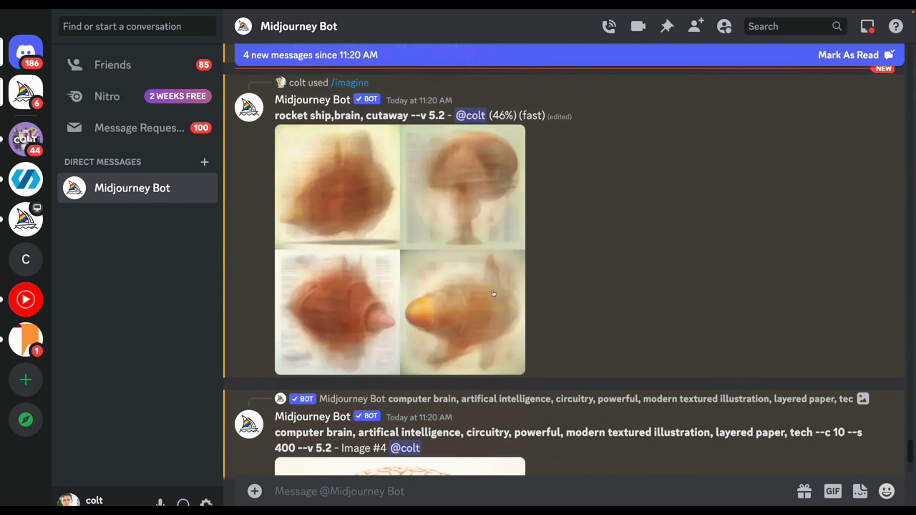
pyautogui.scroll(-8, 493, 293)
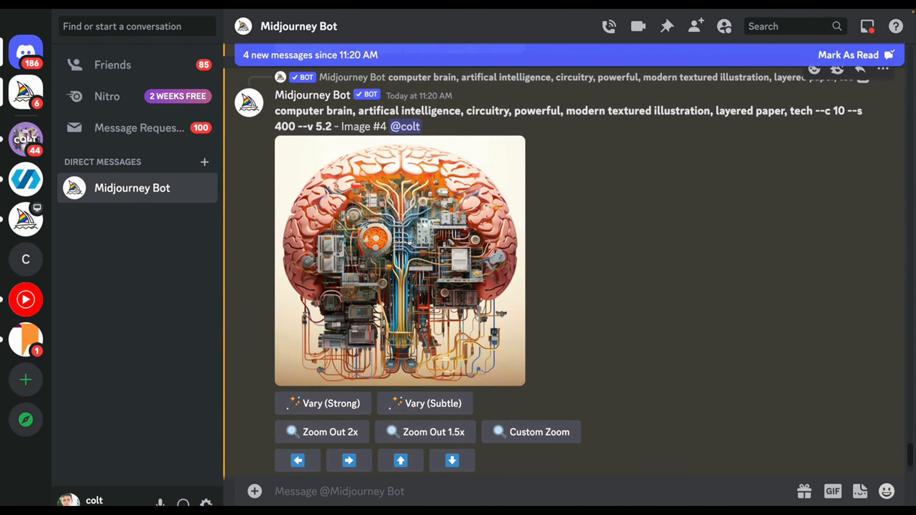
pyautogui.scroll(-1, 453, 377)
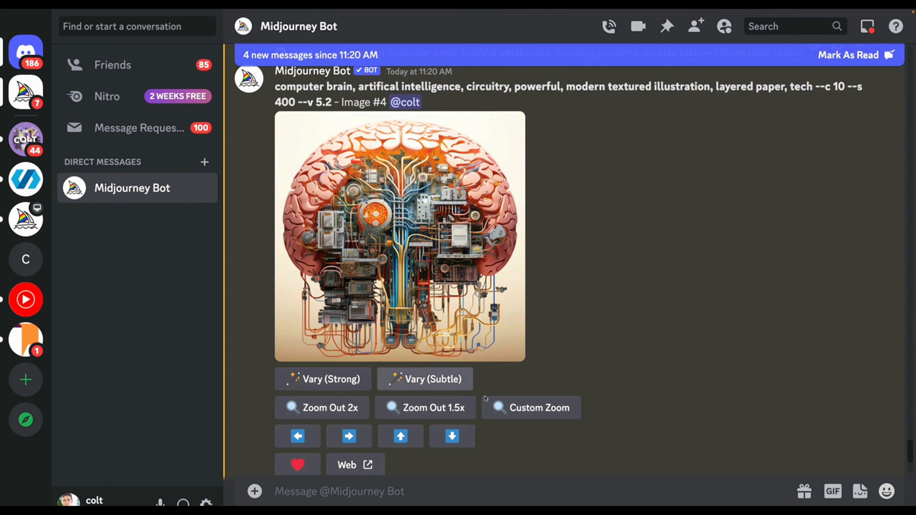
pyautogui.click(525, 410)
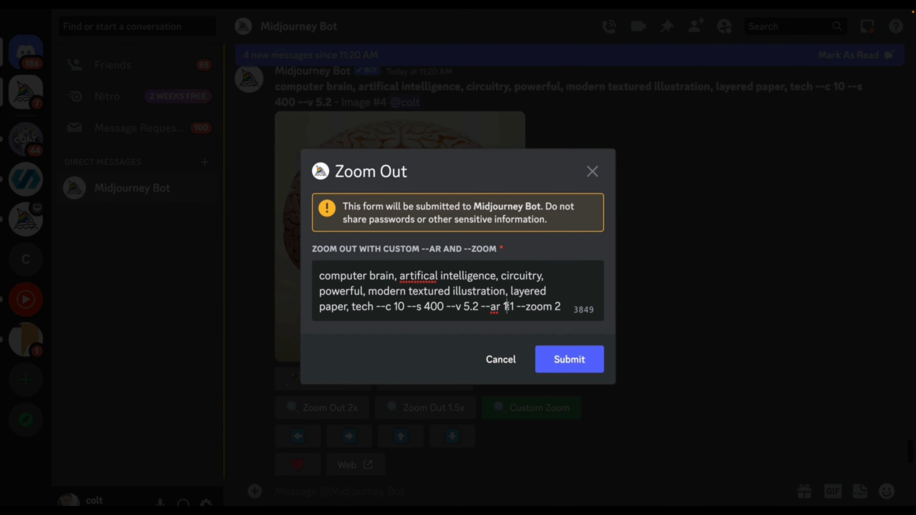
pyautogui.write('6')
pyautogui.press('BackSpace')
pyautogui.write('9')
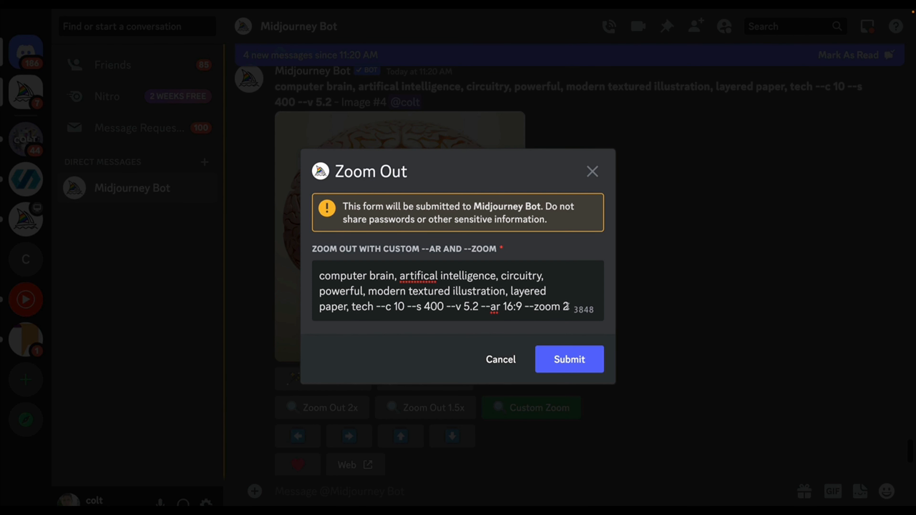
pyautogui.press('BackSpace')
pyautogui.write('1.5')
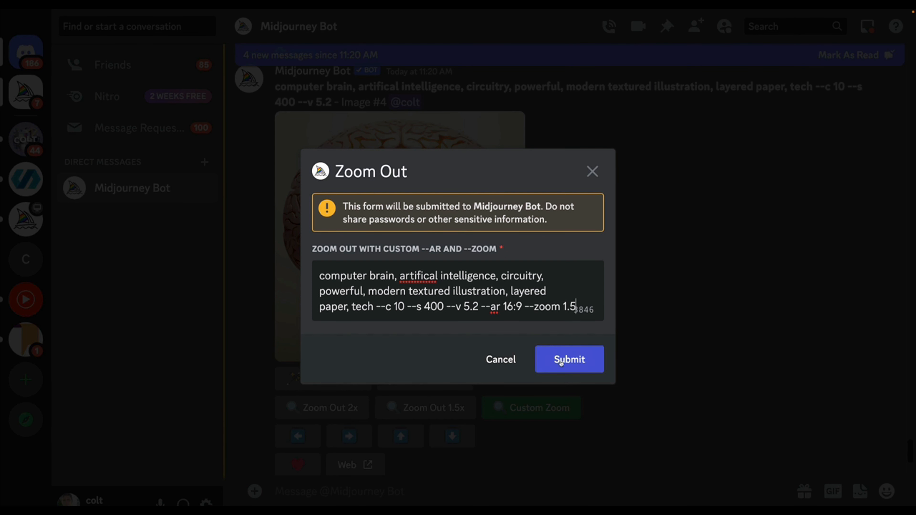
pyautogui.click(561, 361)
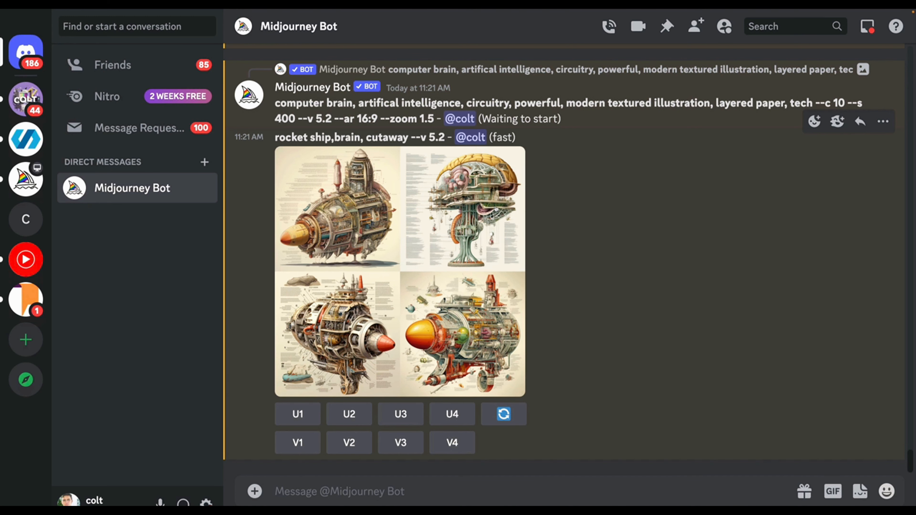
# Enlarge the "rocket ship,brain, cutaway" grid to examine its four images.
pyautogui.click(438, 199)
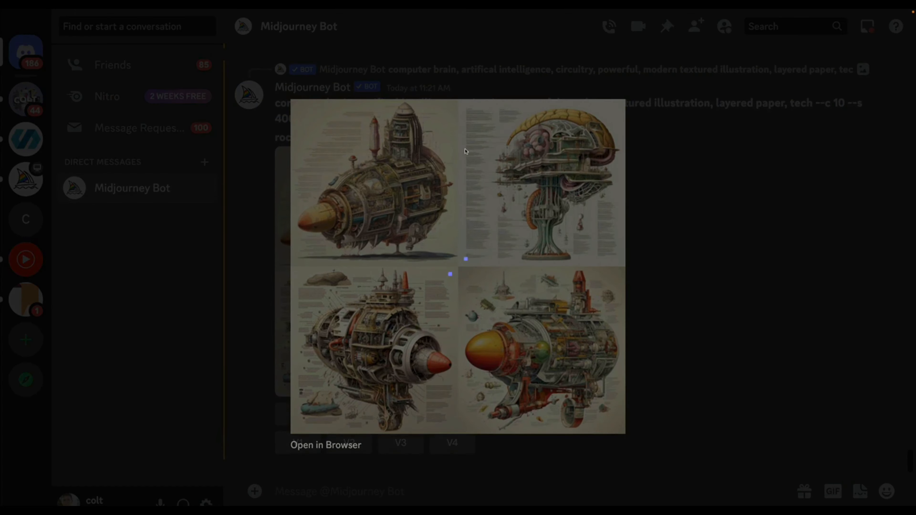
pyautogui.click(677, 241)
pyautogui.scroll(10, 542, 226)
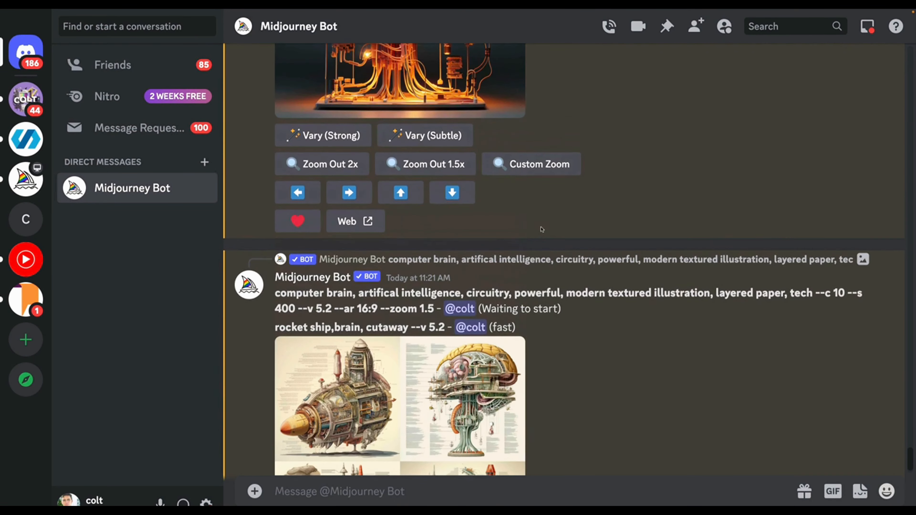
pyautogui.scroll(1, 542, 230)
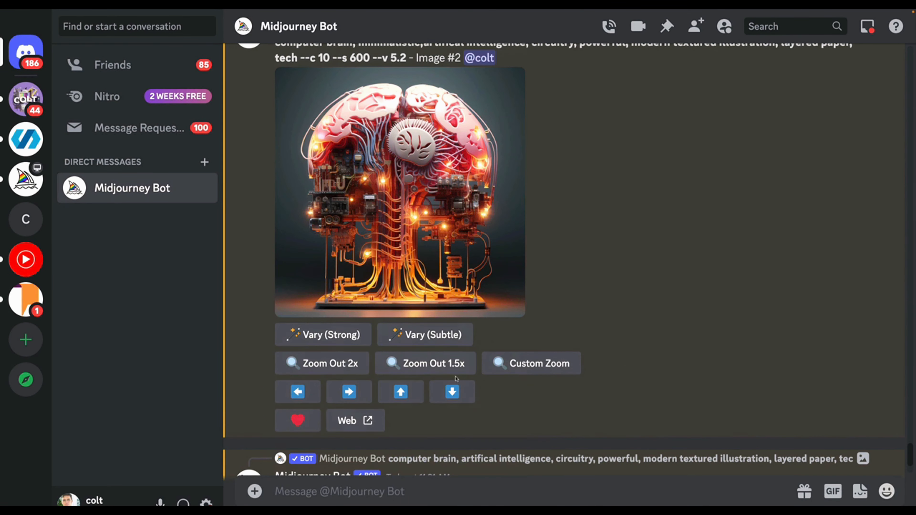
pyautogui.click(530, 364)
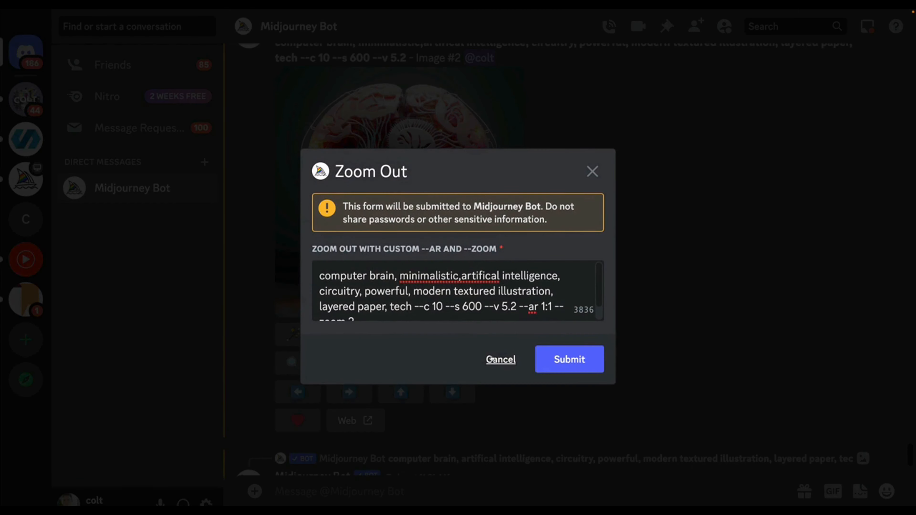
pyautogui.click(499, 360)
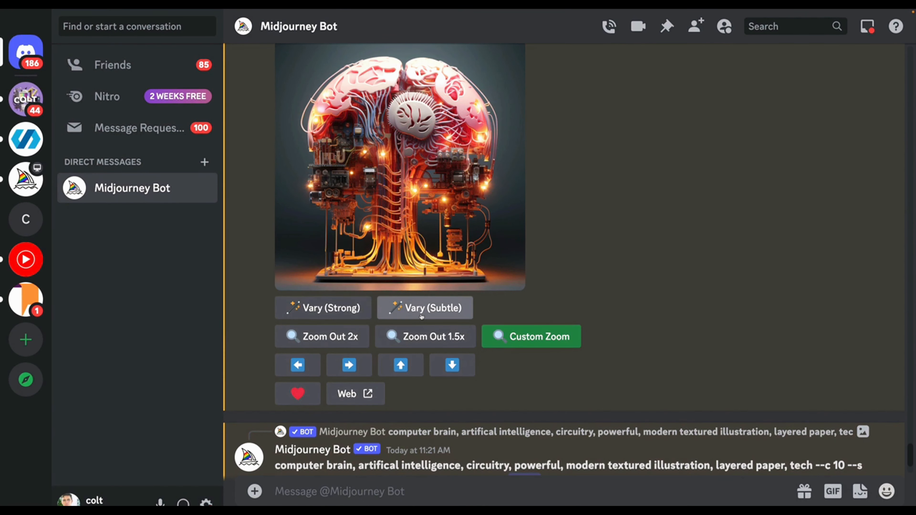
# Request both strong and subtle variations of the upscaled minimalistic stylize 600 brain.
pyautogui.click(326, 307)
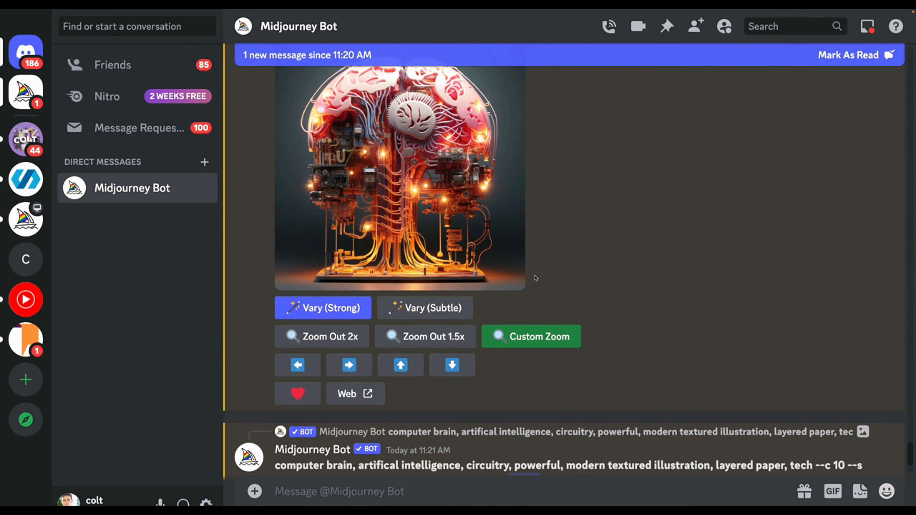
pyautogui.click(424, 307)
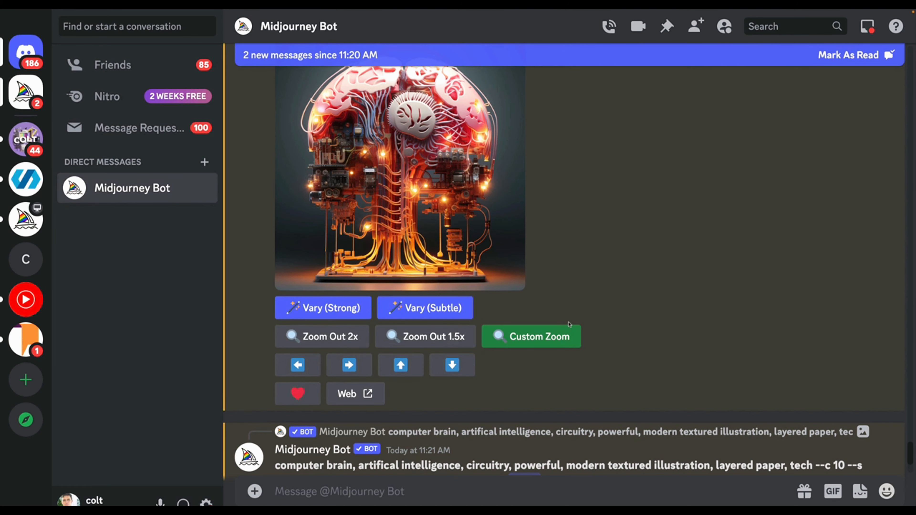
# Check the progress of the brain variations and the 16:9 zoom-out, and look back at the upscaled brains.
pyautogui.scroll(-20, 569, 324)
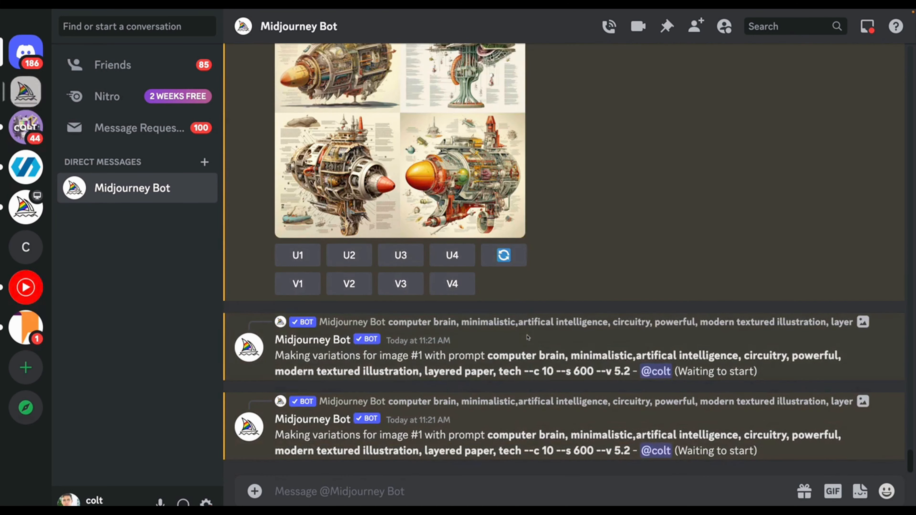
pyautogui.scroll(10, 528, 337)
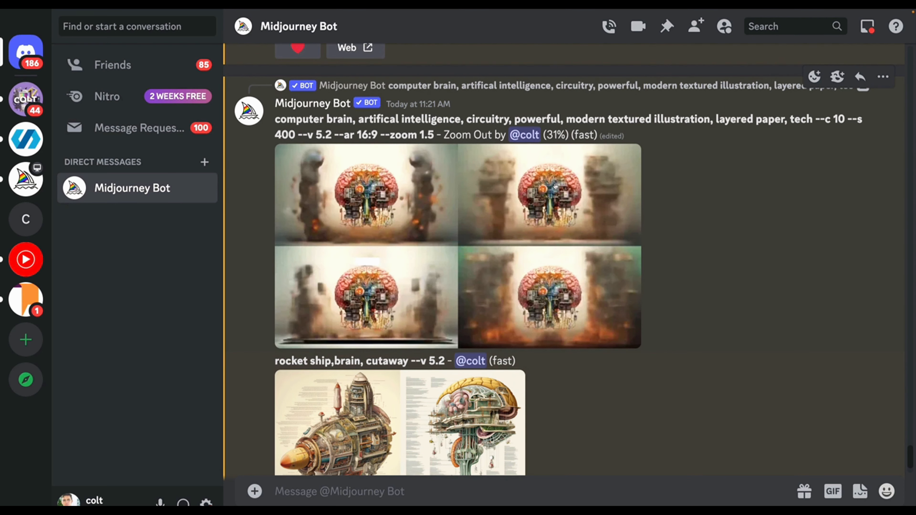
pyautogui.scroll(20, 597, 230)
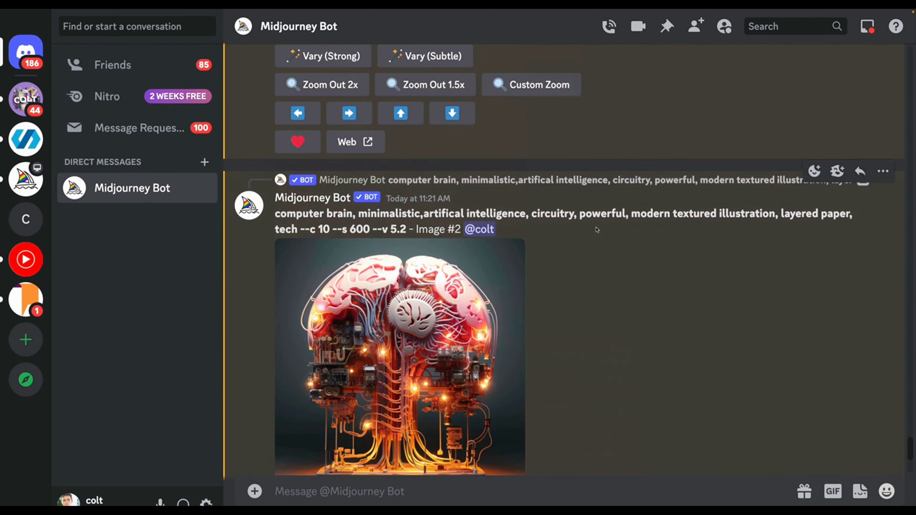
# Try to submit a custom zoom of the upscaled stylize 400 brain with aspect ratio 16:9 and zoom 1.25.
pyautogui.click(510, 319)
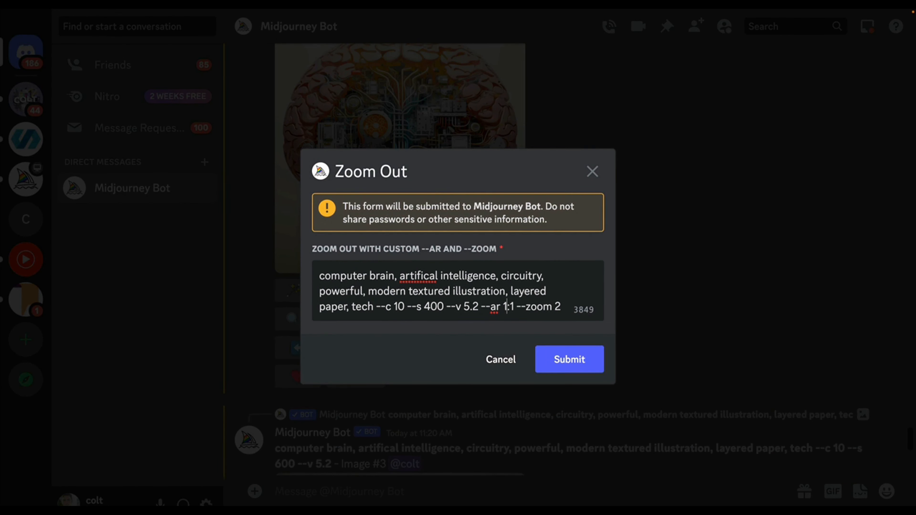
pyautogui.write('6')
pyautogui.click(522, 309)
pyautogui.press('BackSpace')
pyautogui.press('BackSpace')
pyautogui.write('9')
pyautogui.click(565, 310)
pyautogui.press('BackSpace')
pyautogui.write('1.25')
pyautogui.click(592, 360)
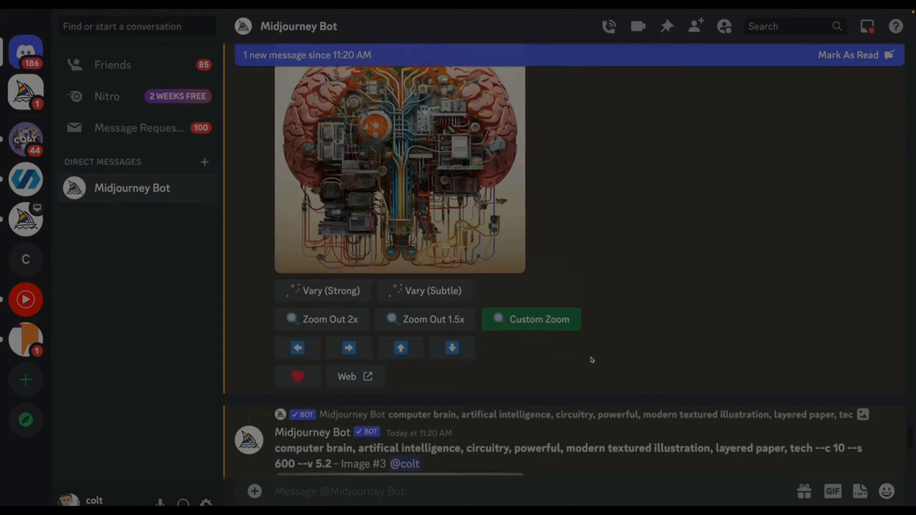
# Look over the subtle variations of the minimalistic stylize 600 brain and check the progress of the 16:9 zoom 1.5 images.
pyautogui.scroll(-10, 651, 337)
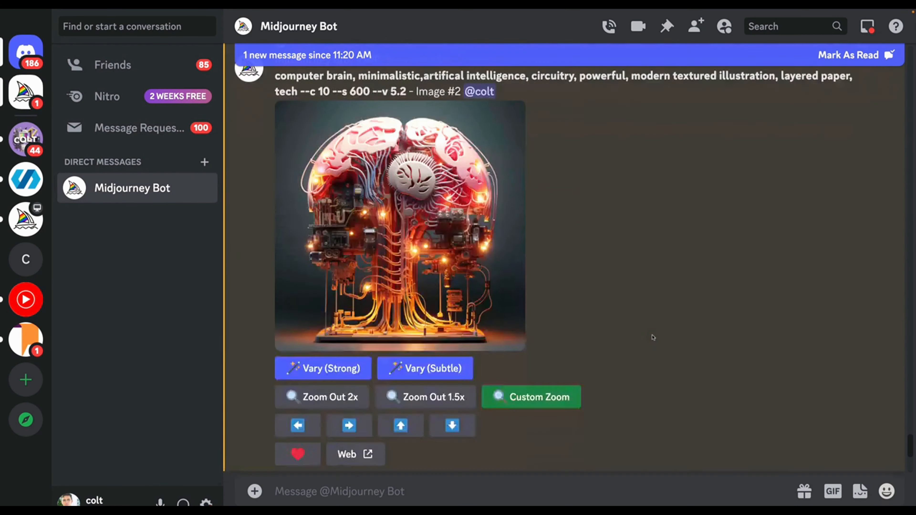
pyautogui.scroll(-2, 653, 337)
pyautogui.scroll(3, 652, 337)
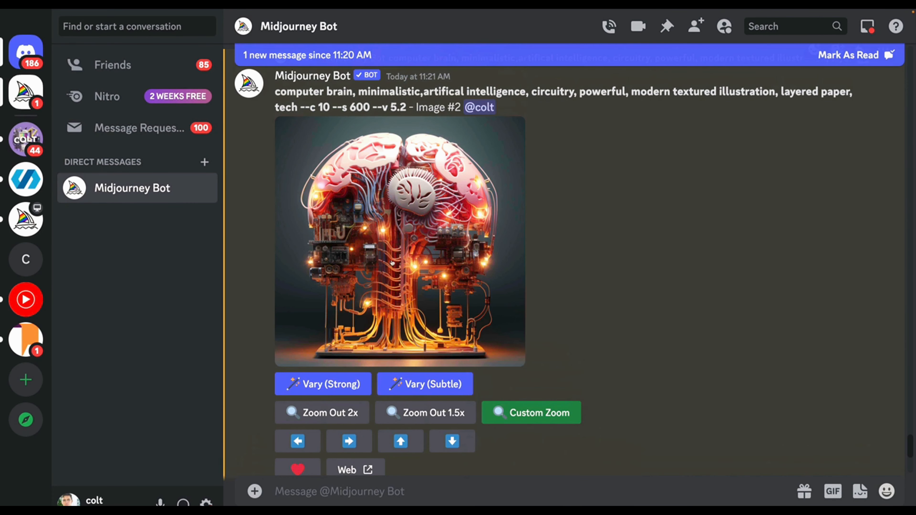
pyautogui.scroll(-10, 624, 268)
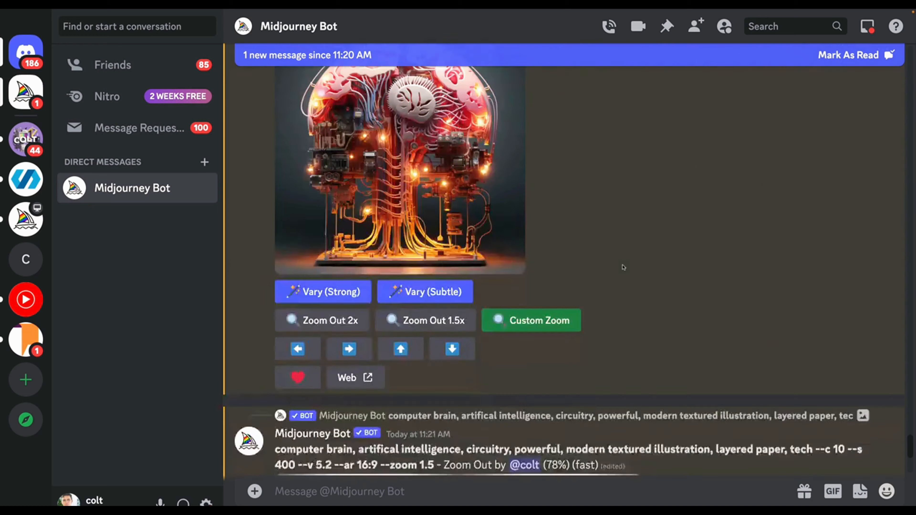
pyautogui.scroll(-3, 623, 267)
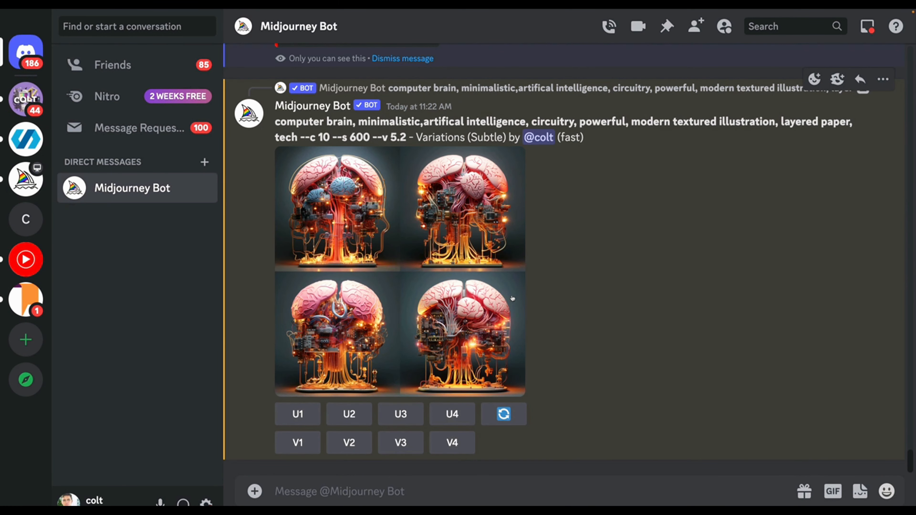
pyautogui.scroll(5, 512, 298)
pyautogui.scroll(15, 399, 323)
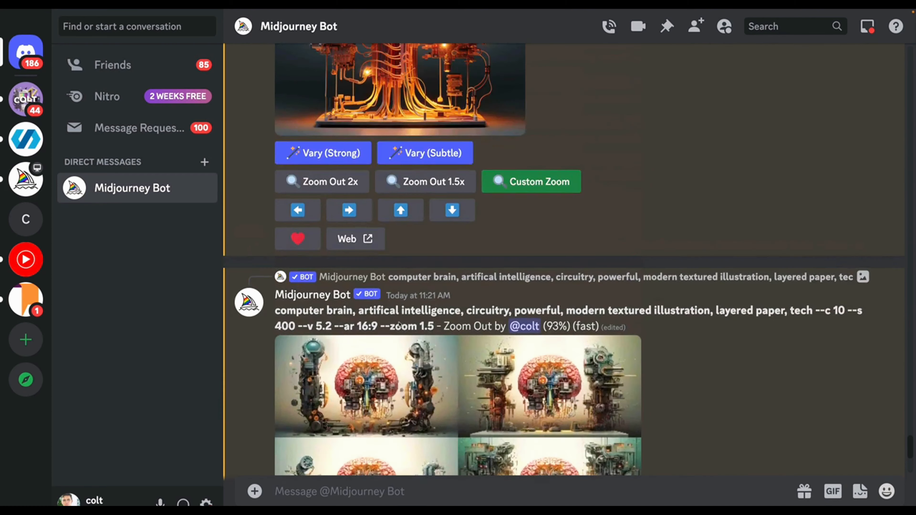
# Submit a custom zoom of the upscaled stylize 400 brain with aspect ratio 16:9 and zoom 1.25.
pyautogui.scroll(8, 515, 288)
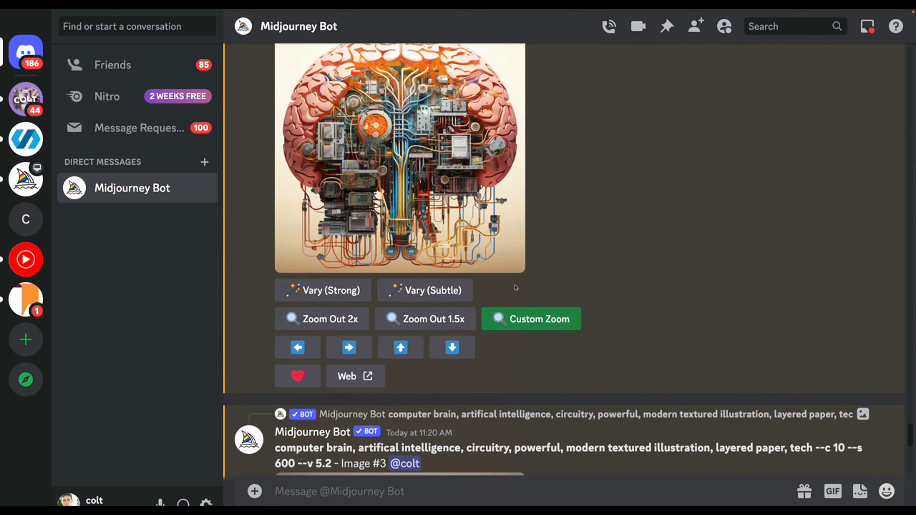
pyautogui.click(543, 326)
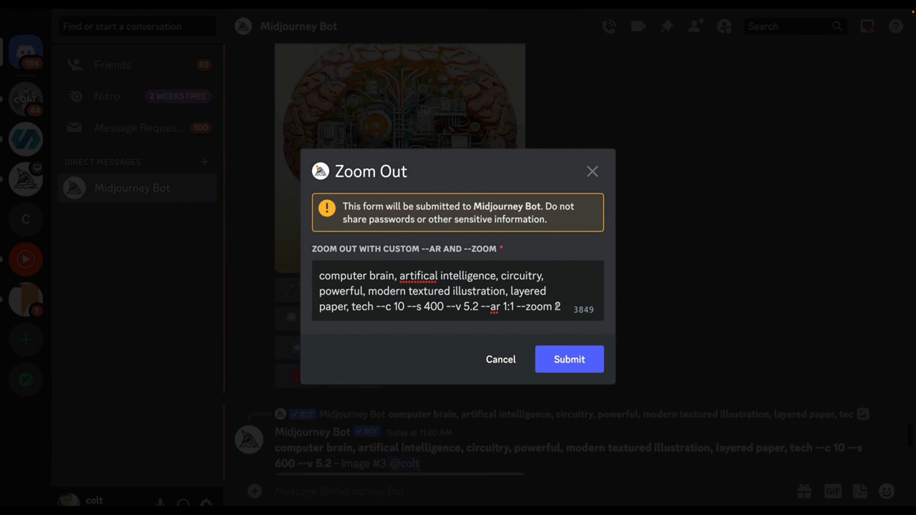
pyautogui.write('5')
pyautogui.click(506, 307)
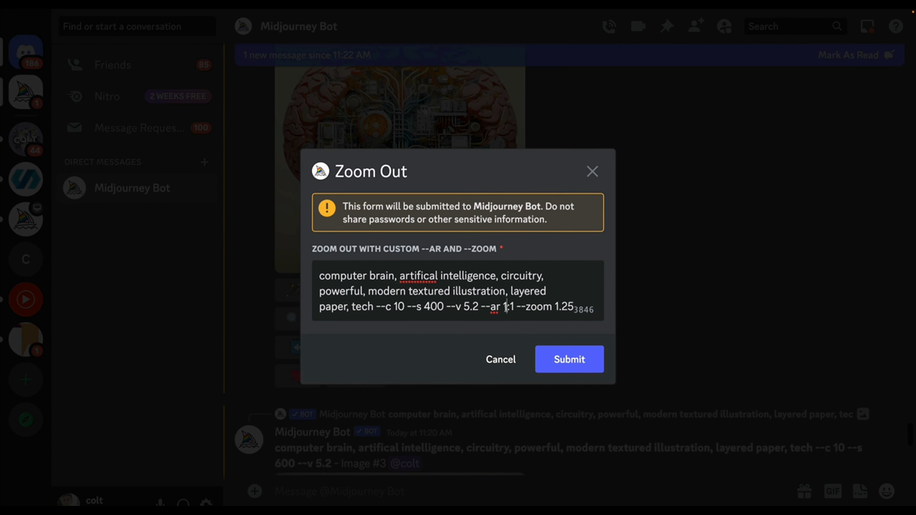
pyautogui.press('BackSpace')
pyautogui.write('16')
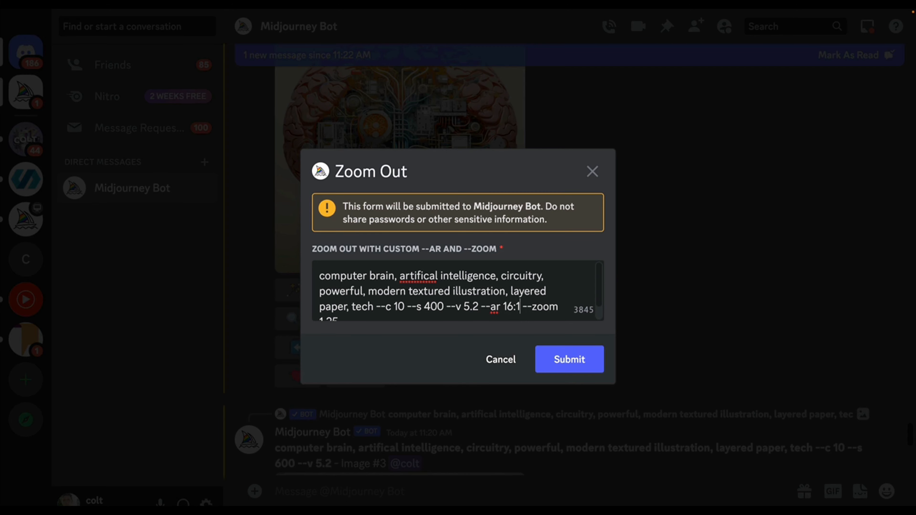
pyautogui.press('BackSpace')
pyautogui.write('9')
pyautogui.scroll(-1, 385, 303)
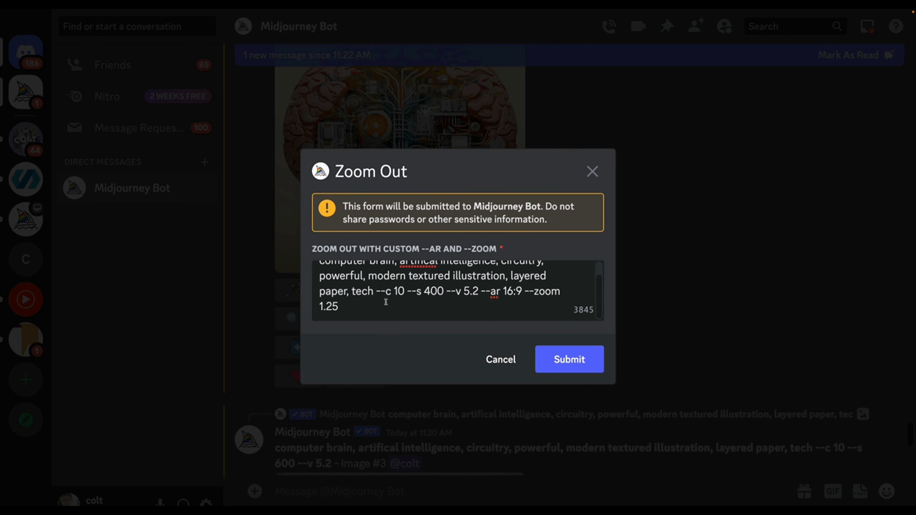
pyautogui.click(569, 359)
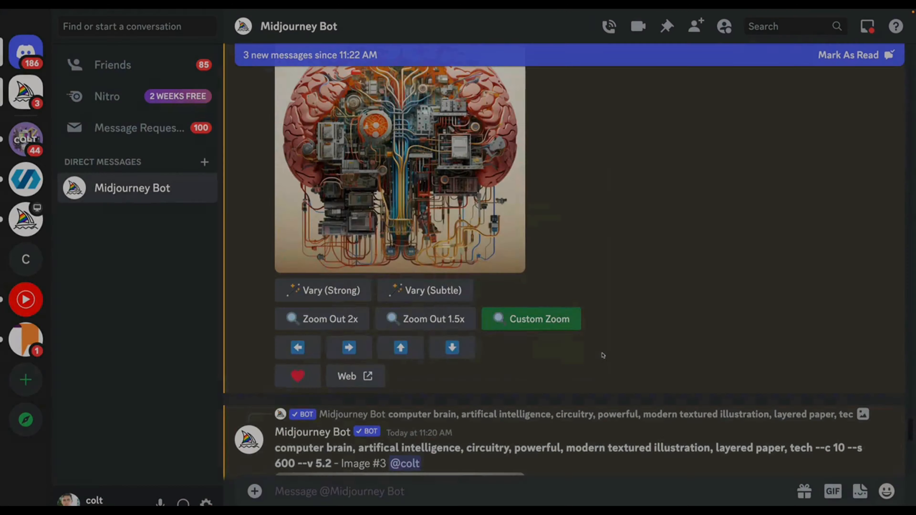
pyautogui.scroll(-20, 595, 356)
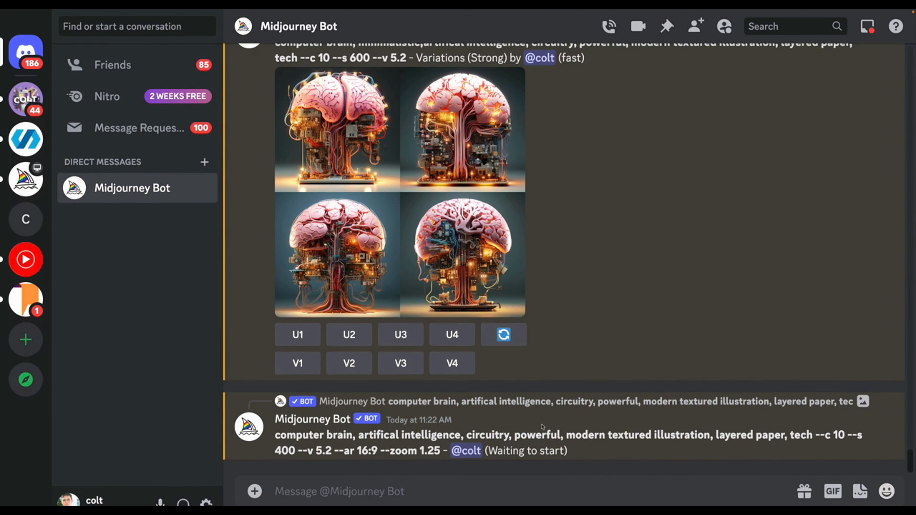
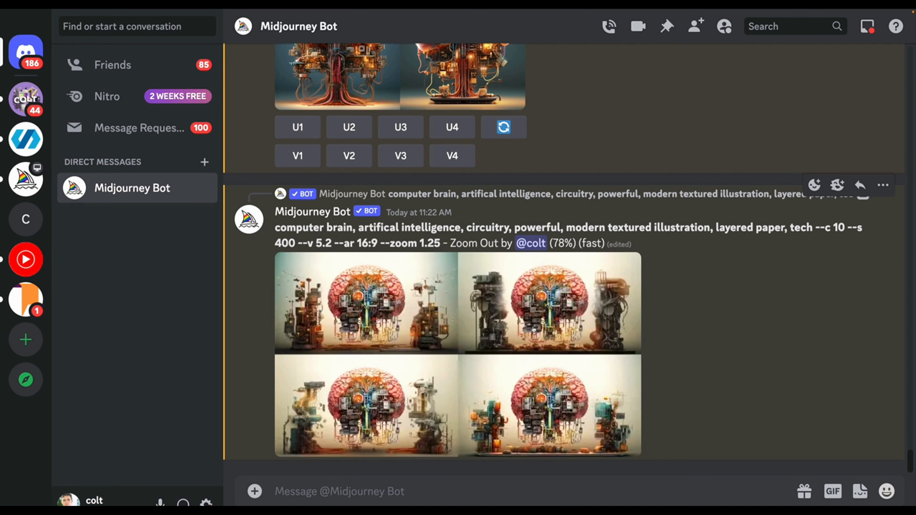
# Save the upscaled stylize 400 brain, Image #4, as an image file.
pyautogui.scroll(15, 591, 209)
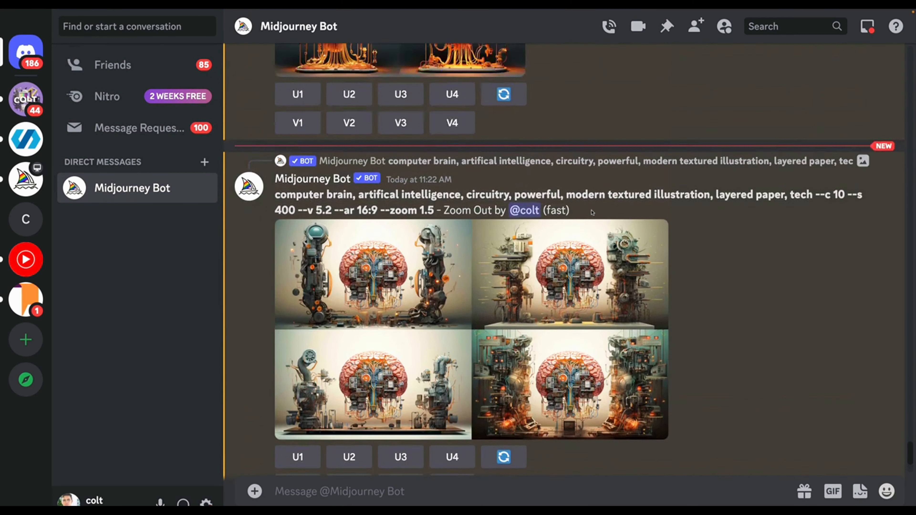
pyautogui.scroll(15, 592, 213)
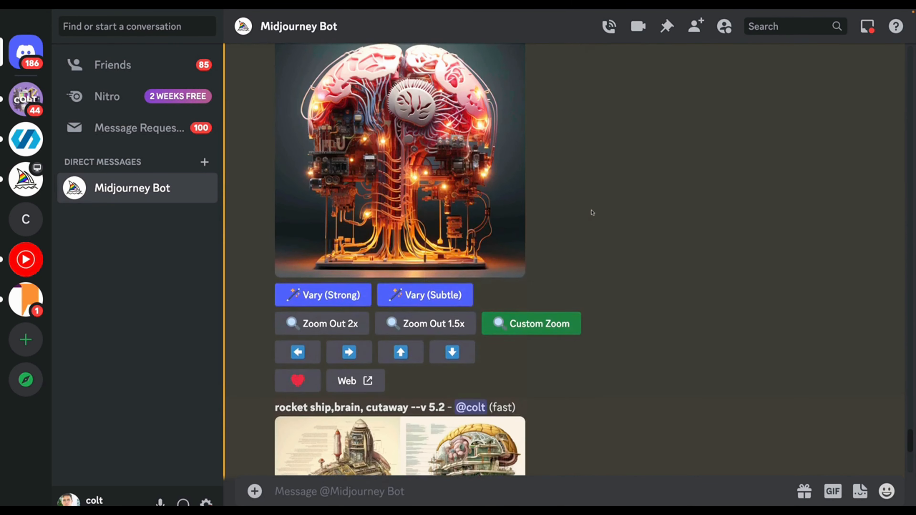
pyautogui.scroll(15, 447, 186)
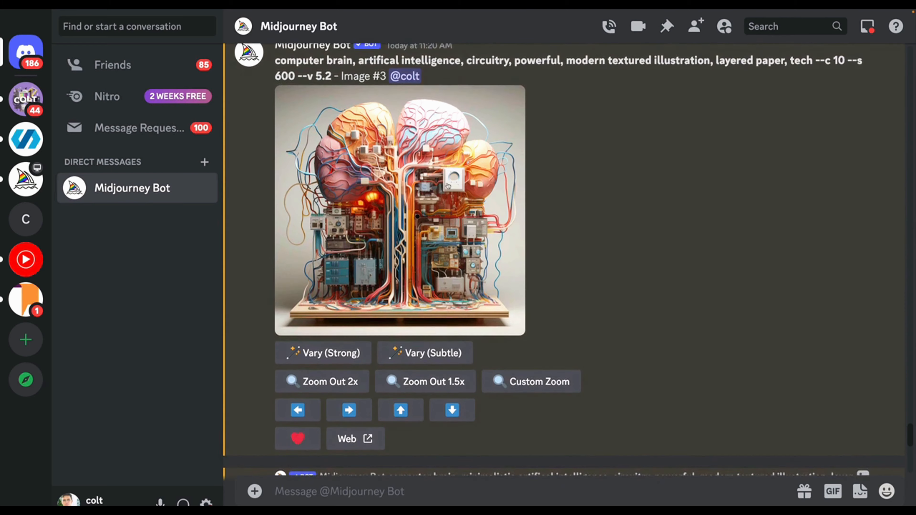
pyautogui.scroll(-10, 425, 358)
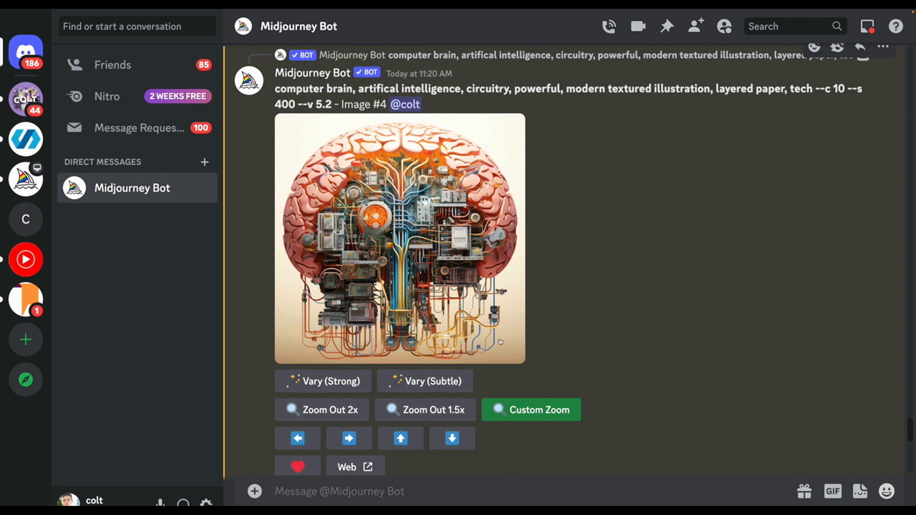
pyautogui.scroll(-1, 503, 339)
pyautogui.rightClick(417, 296)
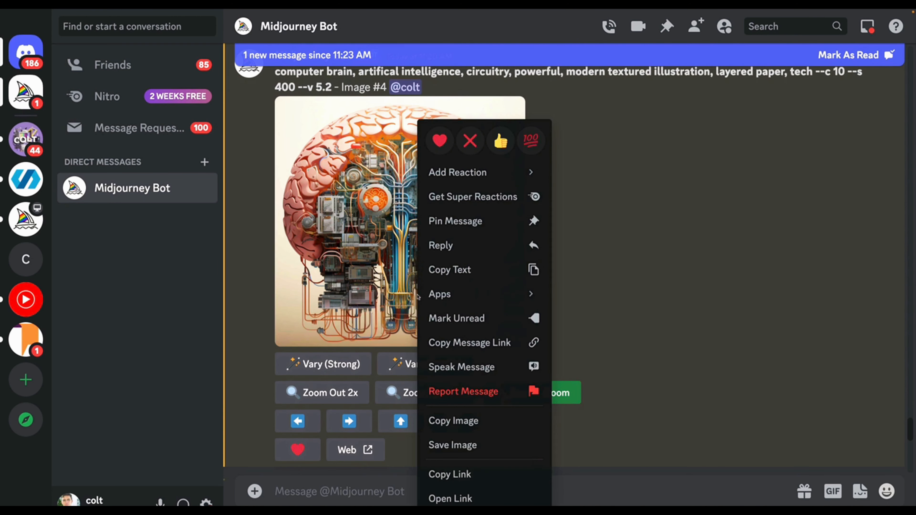
pyautogui.click(493, 443)
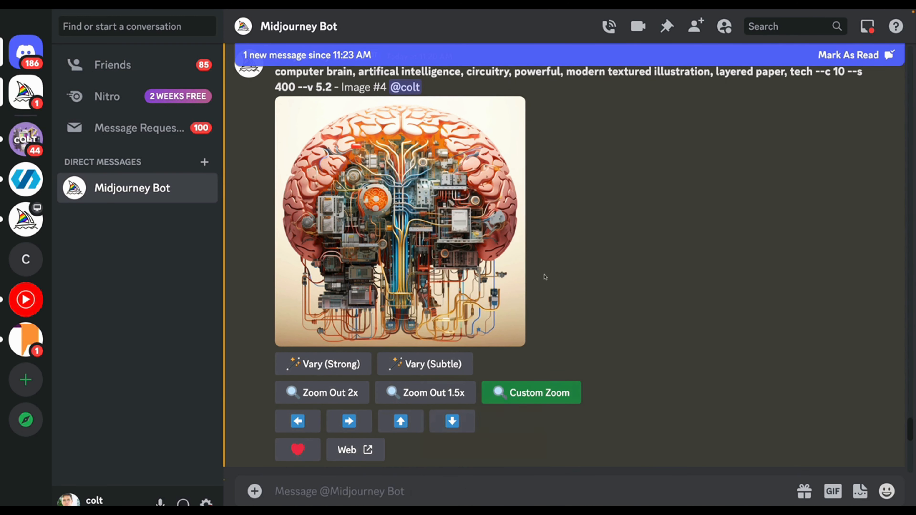
pyautogui.click(496, 180)
# Enlarge the 16:9 zoom 1.25 grid to examine its four images, and compare it with the earlier variation and zoom 1.5 grids.
pyautogui.scroll(-15, 590, 314)
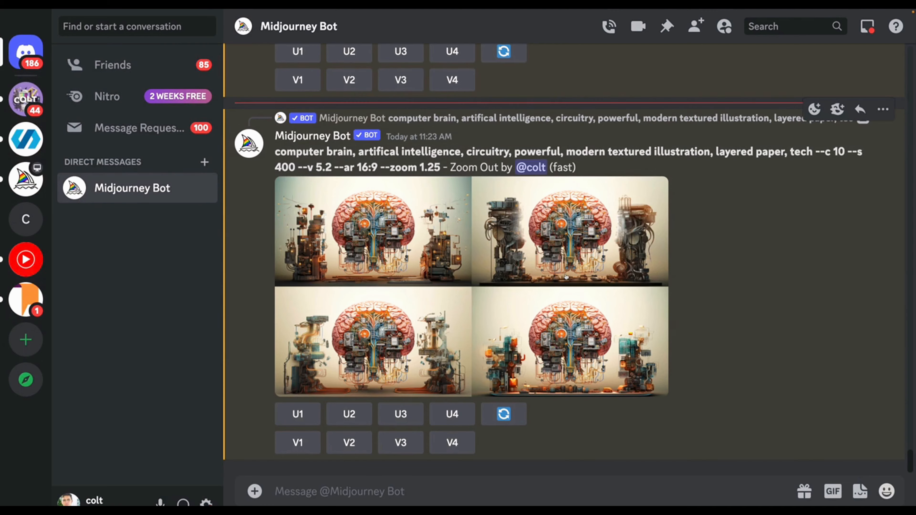
pyautogui.click(567, 278)
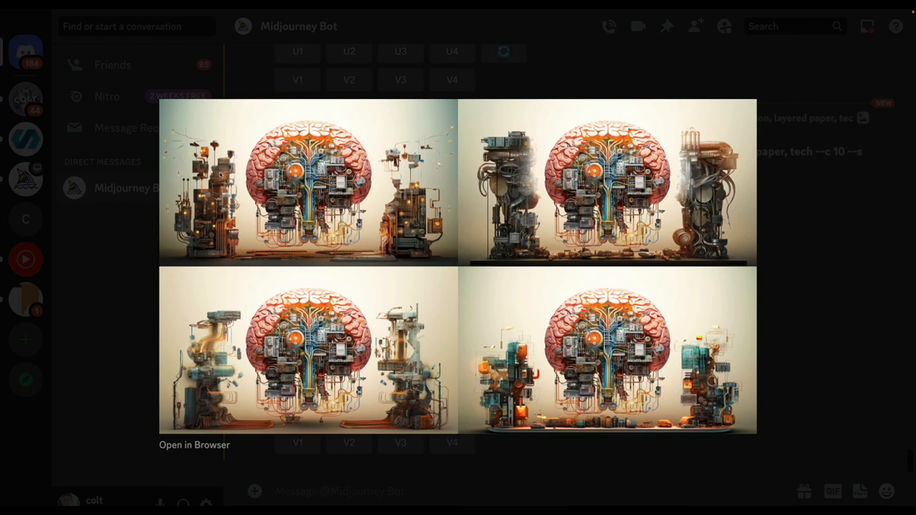
pyautogui.click(837, 348)
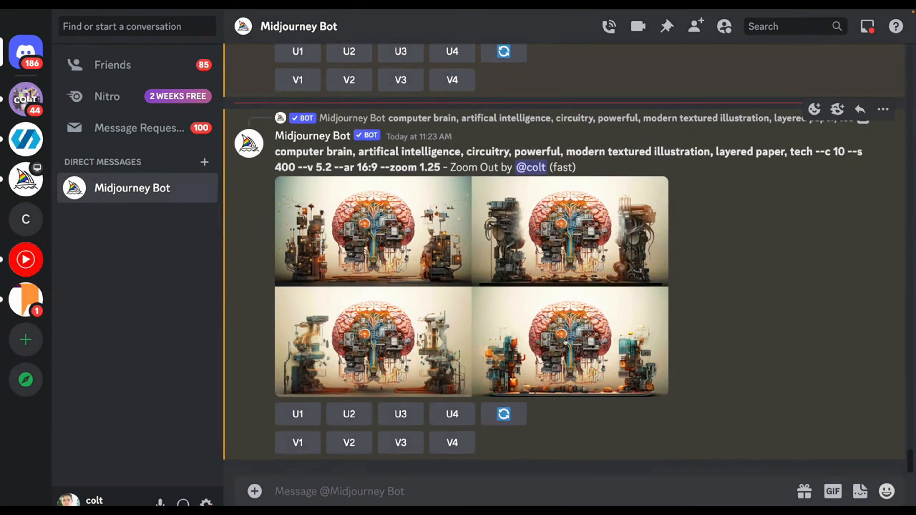
pyautogui.scroll(8, 566, 342)
pyautogui.scroll(2, 644, 318)
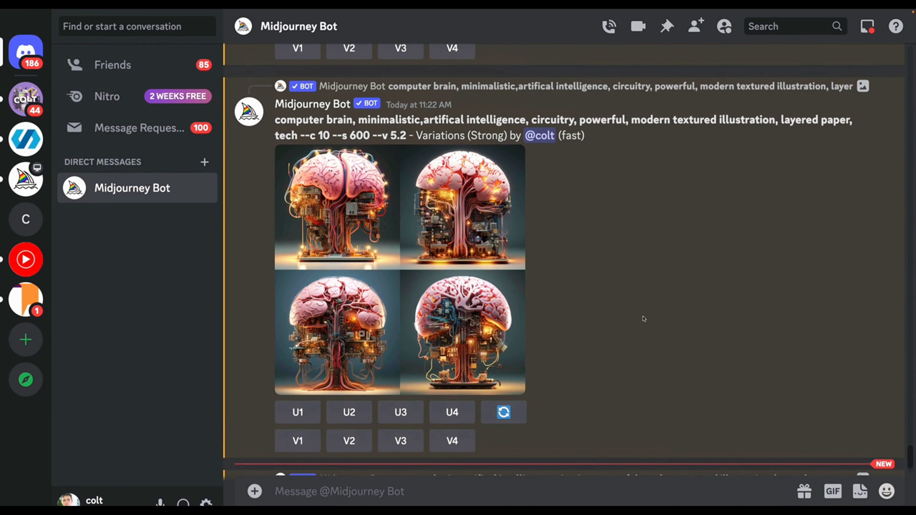
pyautogui.scroll(20, 421, 337)
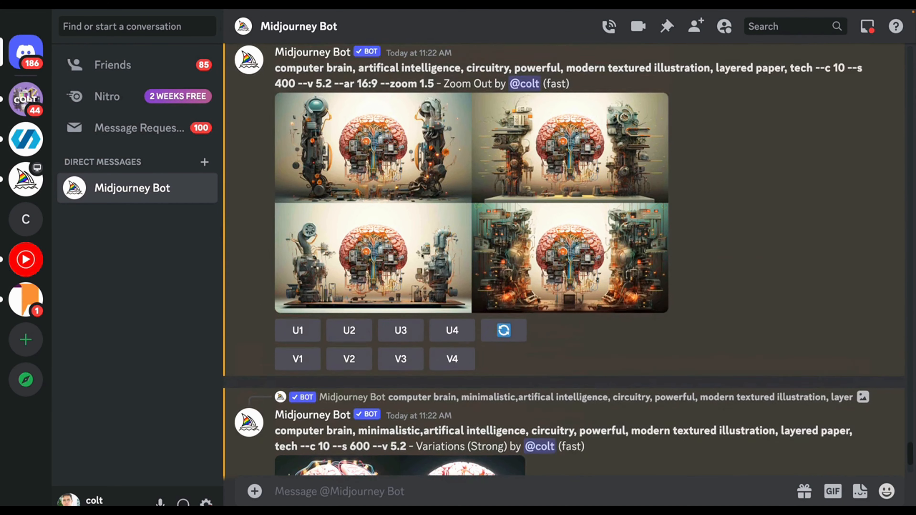
pyautogui.scroll(5, 421, 336)
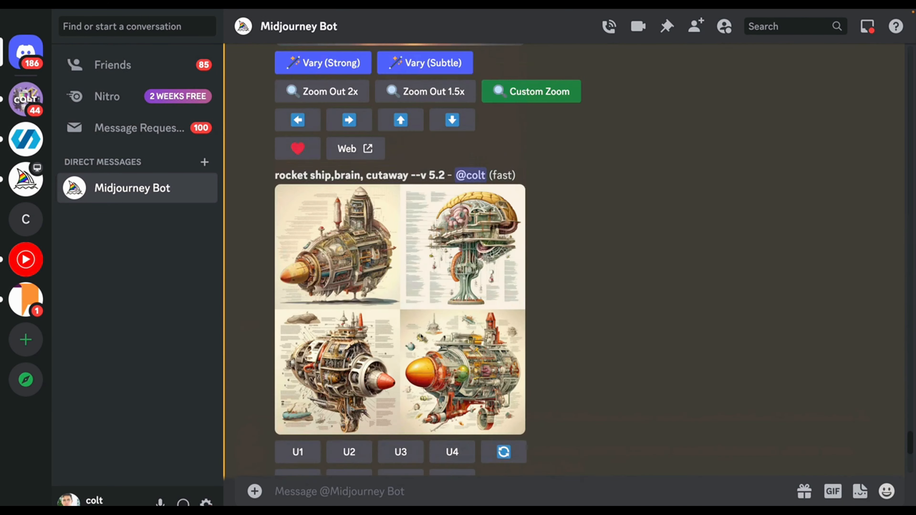
# Write an imagine prompt reading "minimalistic circuitry background, illustrated".
pyautogui.scroll(-10, 432, 361)
pyautogui.write('/imagine')
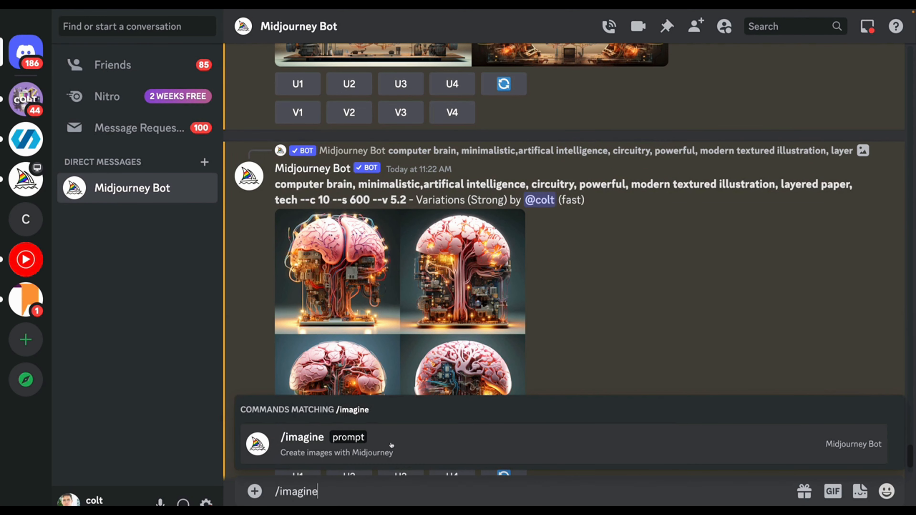
pyautogui.press('Tab')
pyautogui.write('mini')
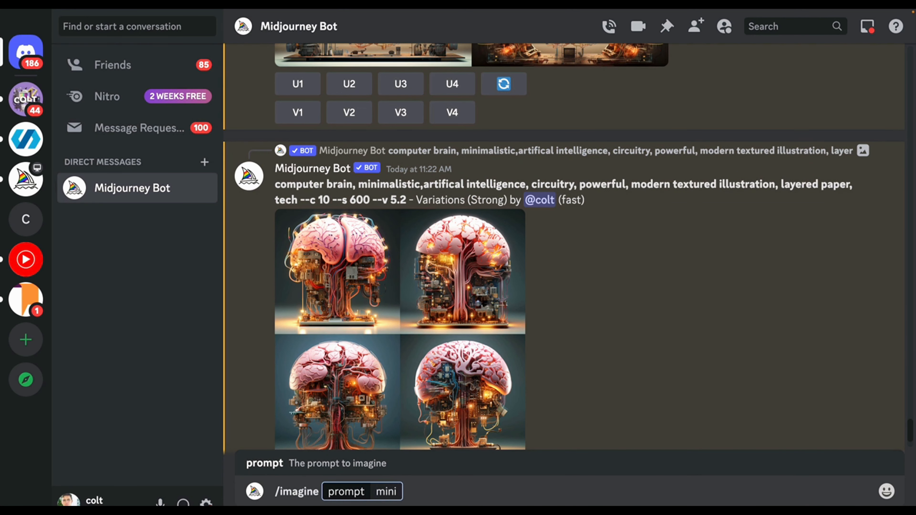
pyautogui.write('malistic circuitry backgrun')
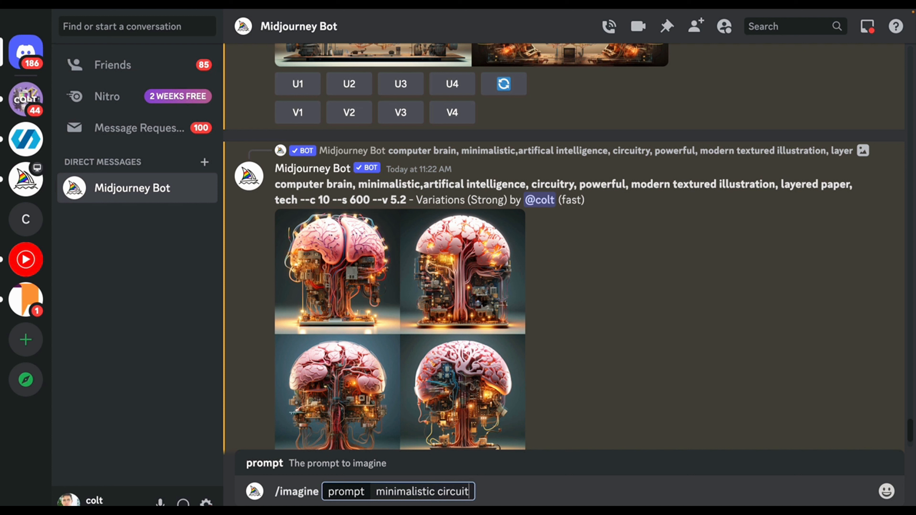
pyautogui.press('BackSpace')
pyautogui.press('BackSpace')
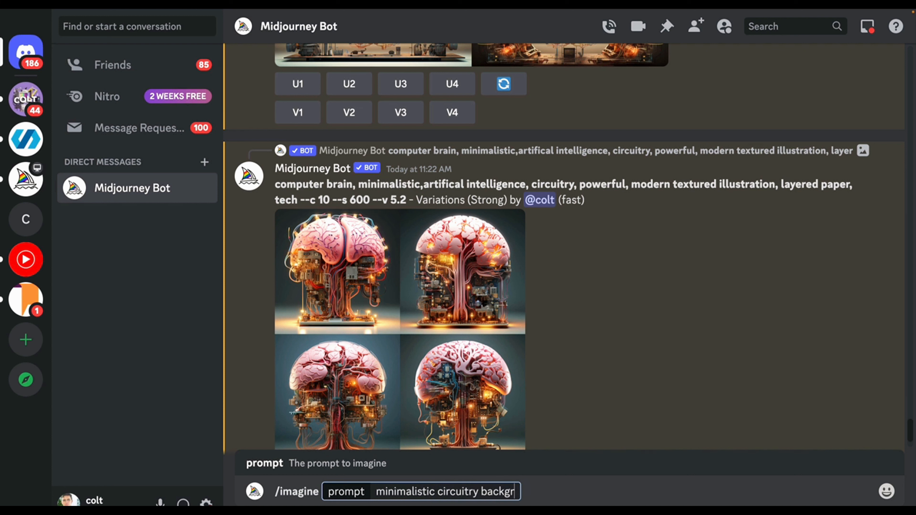
pyautogui.write('ound, illustrated')
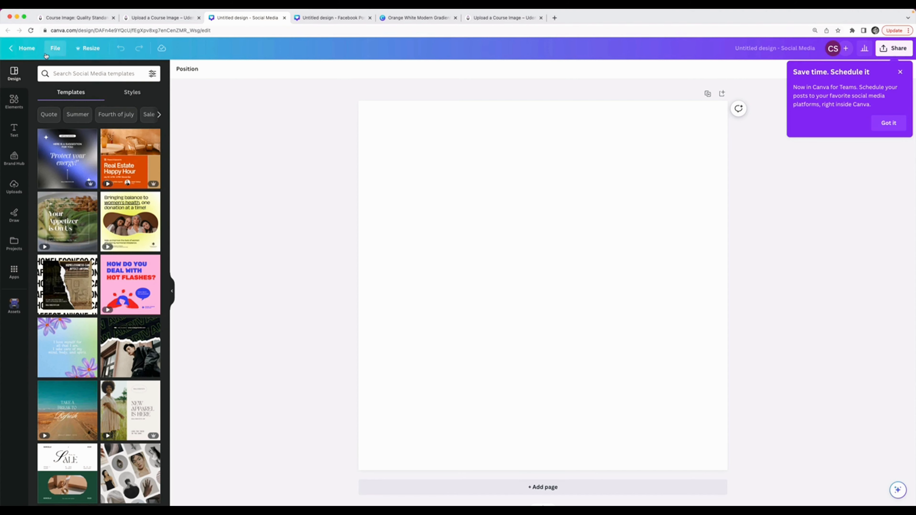
# In Canva, leave the blank social media design, open the existing ChatGPT Course presentation and add a blank page after page 1.
pyautogui.click(31, 54)
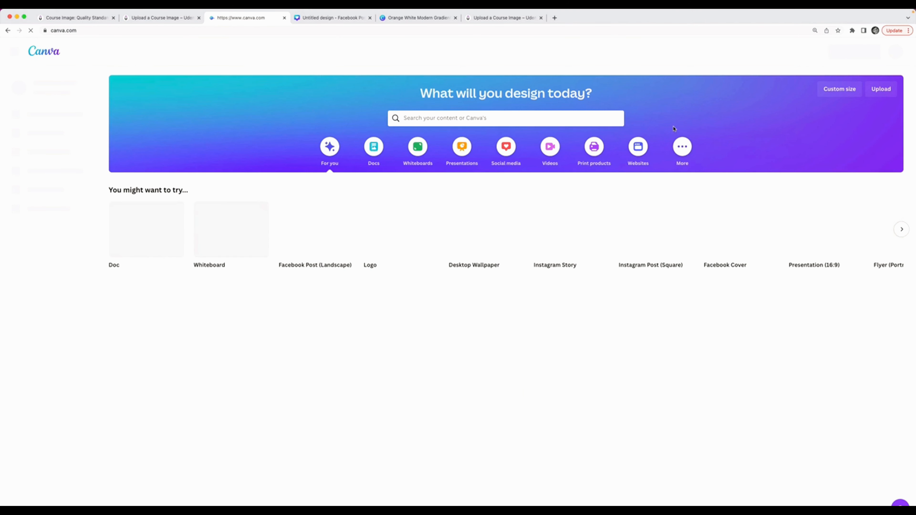
pyautogui.click(854, 51)
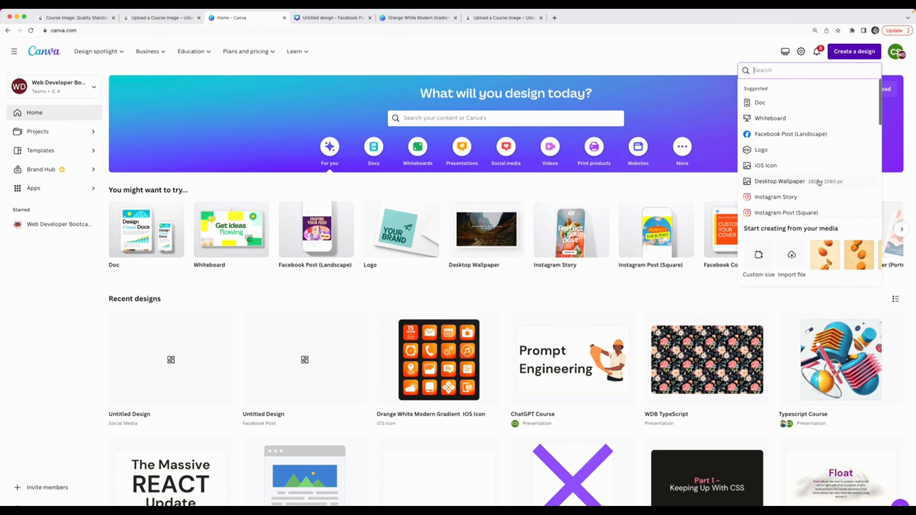
pyautogui.scroll(-1, 798, 167)
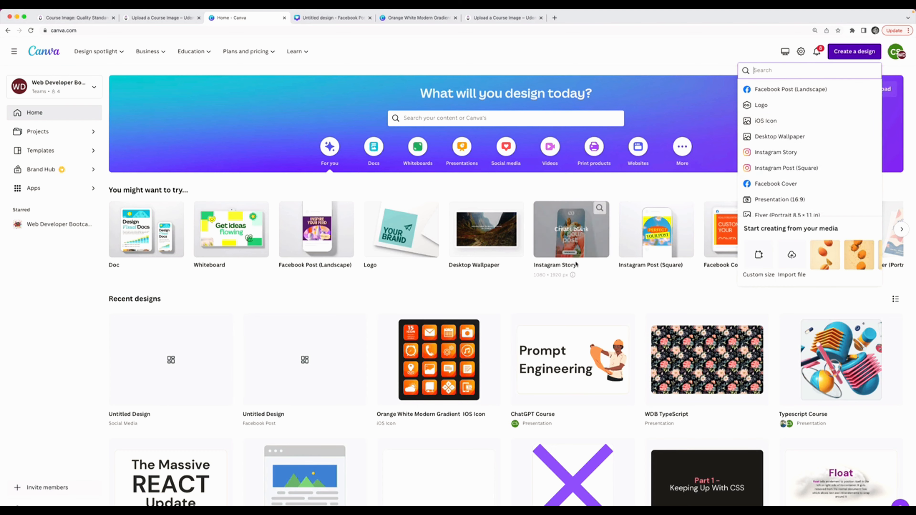
pyautogui.click(557, 289)
pyautogui.scroll(-2, 586, 328)
pyautogui.click(585, 326)
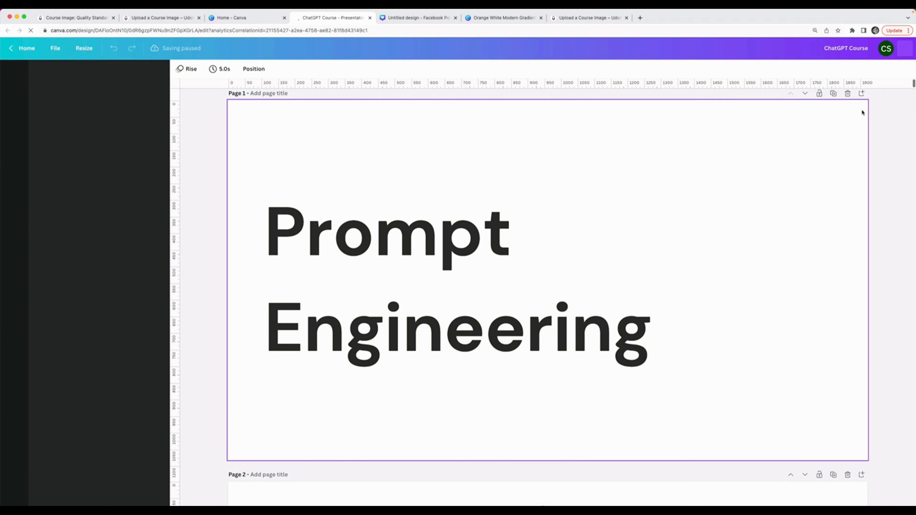
pyautogui.click(862, 96)
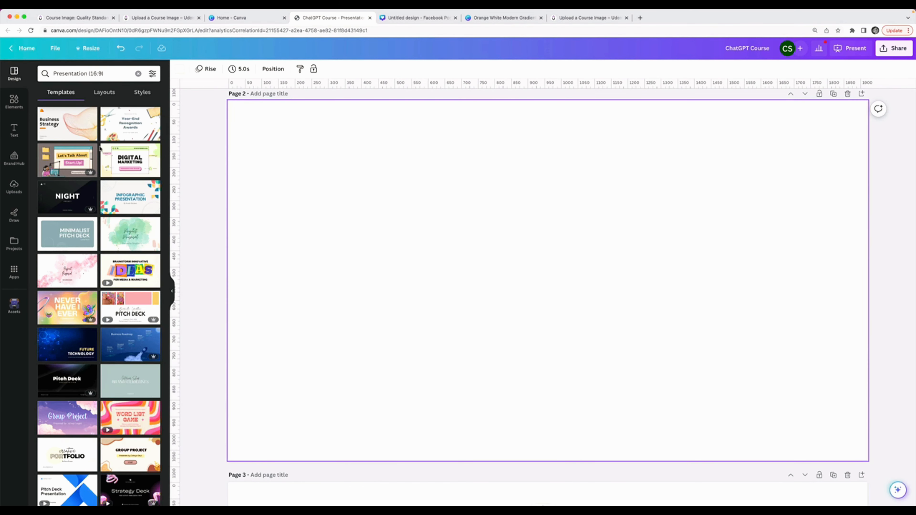
# Upload the saved computer brain PNG from the Downloads folder to the presentation's image uploads.
pyautogui.click(14, 186)
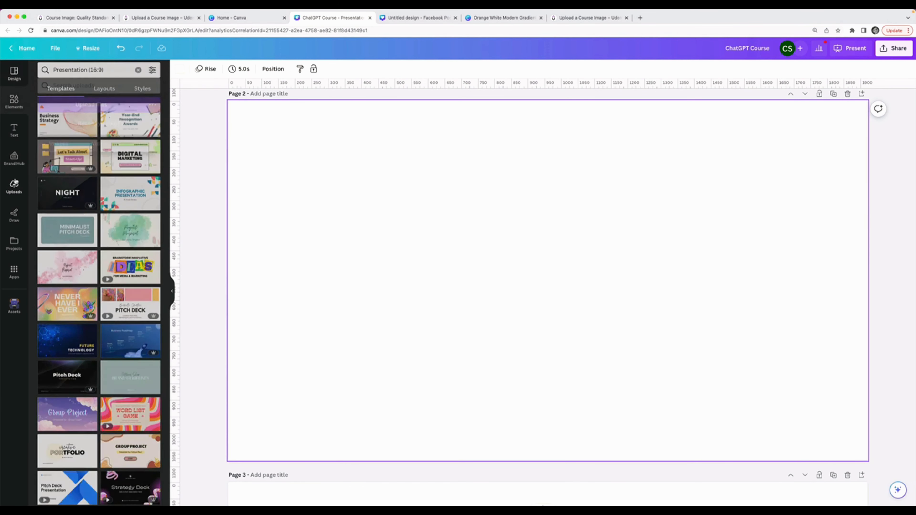
pyautogui.click(83, 93)
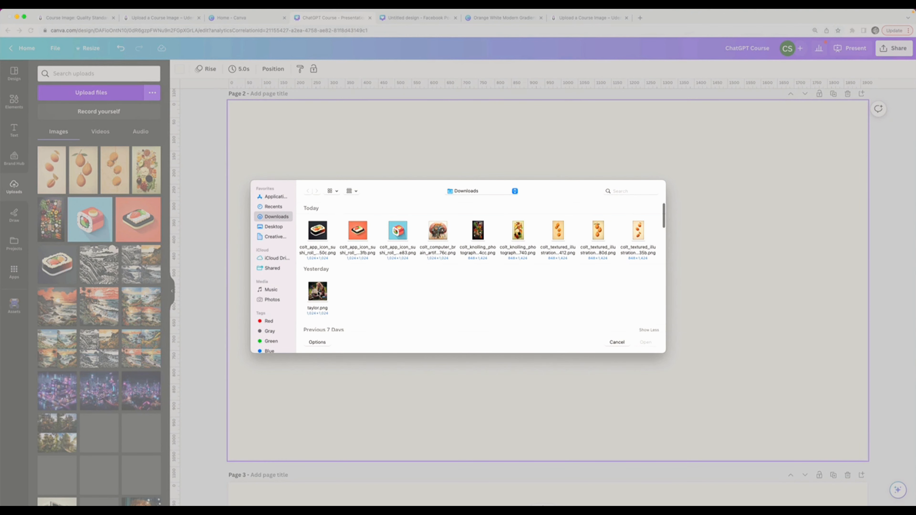
pyautogui.click(317, 291)
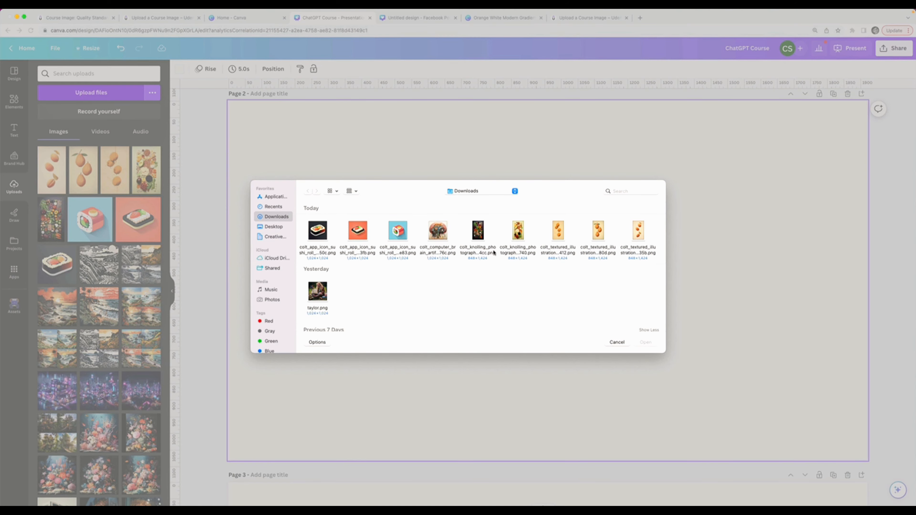
pyautogui.doubleClick(438, 231)
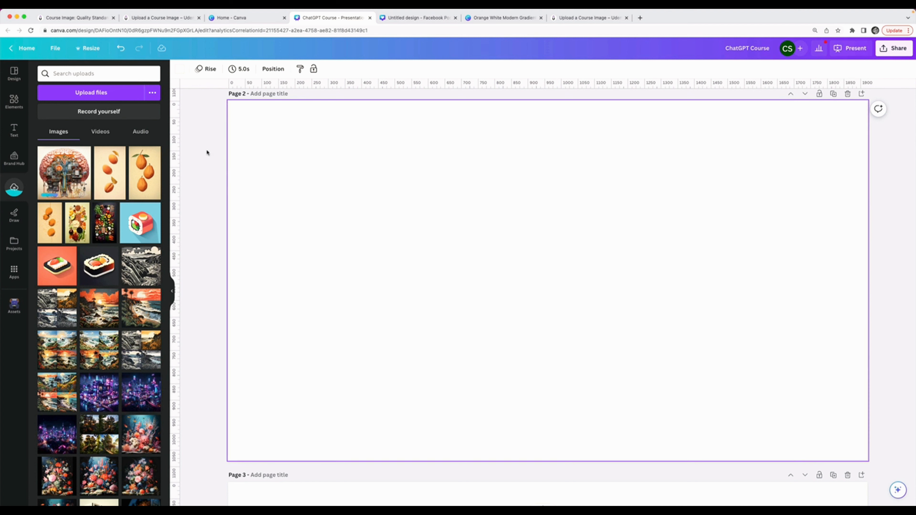
# Place the uploaded computer brain image on page 2 and enlarge it to nearly the page's full height, centred.
pyautogui.click(74, 171)
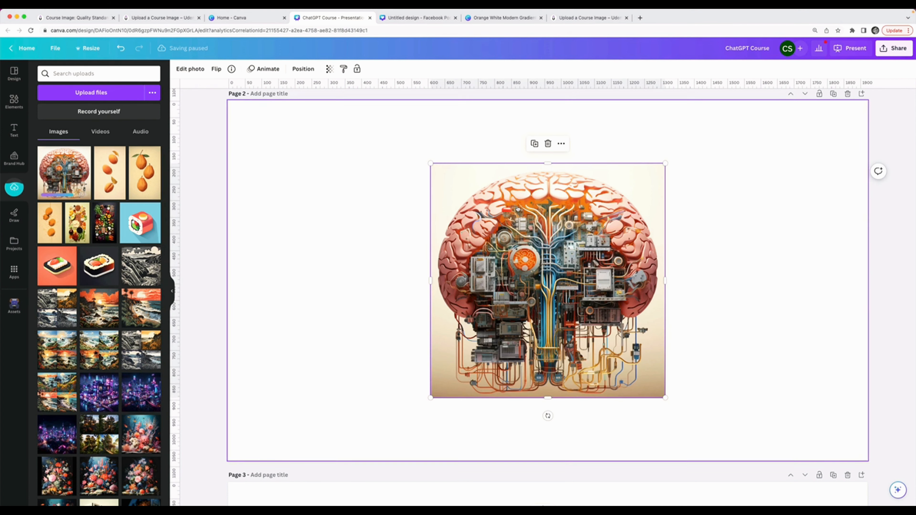
pyautogui.moveTo(430, 163); pyautogui.dragTo(298, 117)
pyautogui.moveTo(462, 208); pyautogui.dragTo(506, 247)
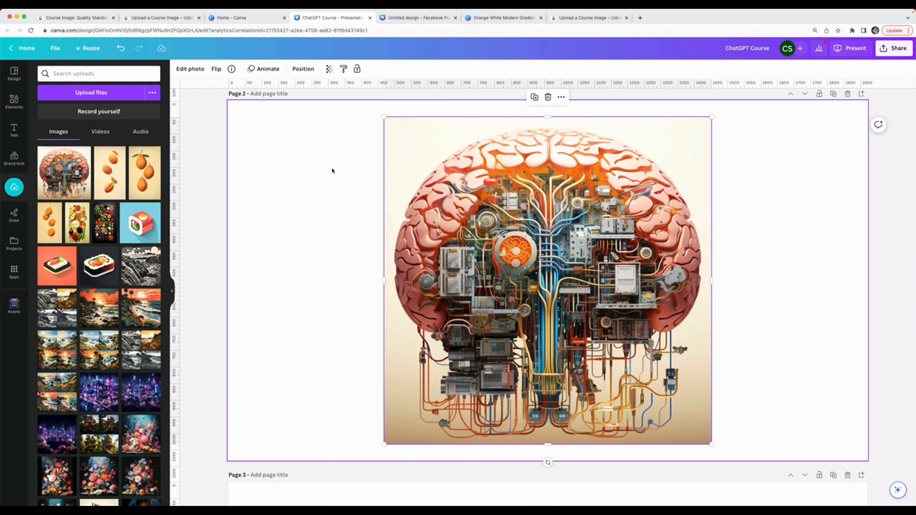
# Remove the background of the brain image on page 2 and inspect the cutout around its lower wires.
pyautogui.click(190, 69)
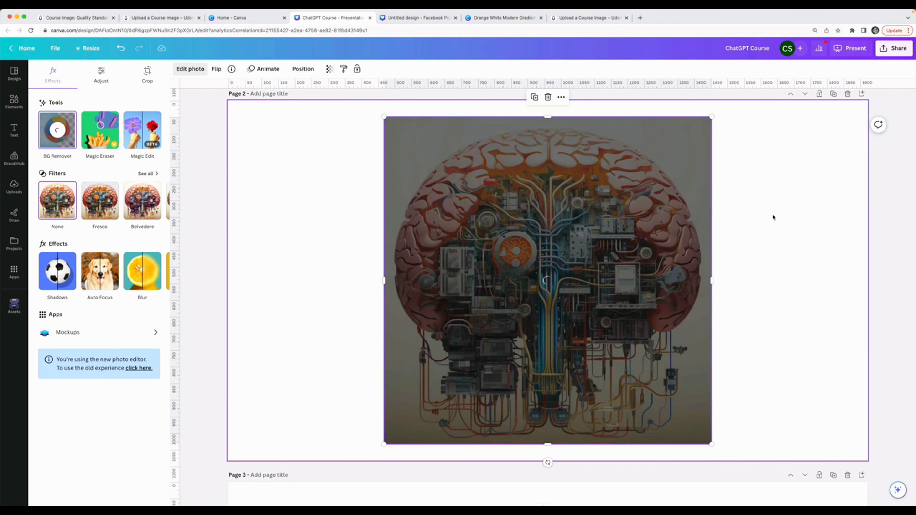
pyautogui.click(771, 213)
pyautogui.scroll(-5, 772, 216)
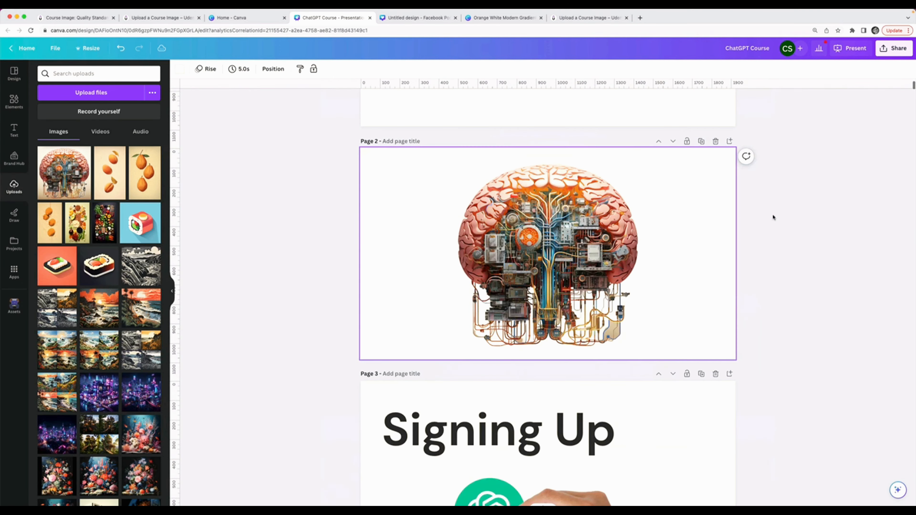
pyautogui.scroll(5, 631, 334)
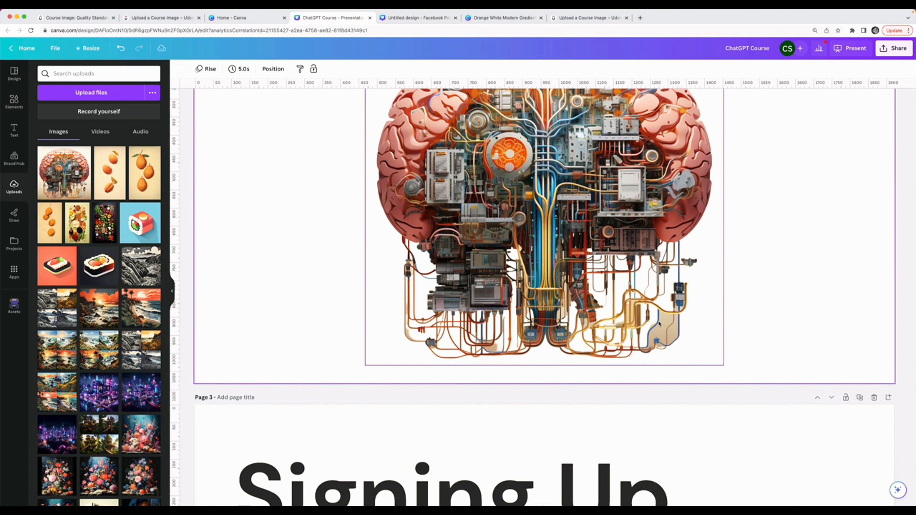
pyautogui.scroll(-5, 664, 327)
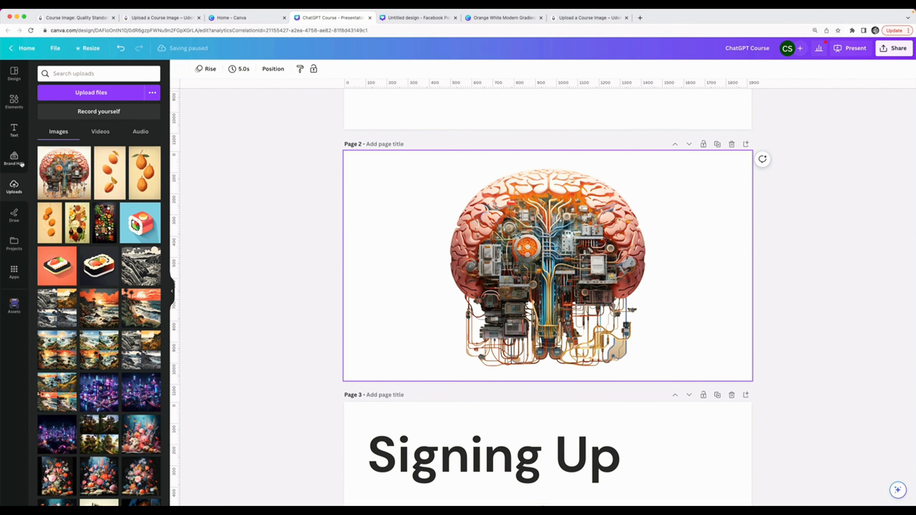
# Fill the background of page 2 with the recently used pastel gradient image.
pyautogui.click(15, 103)
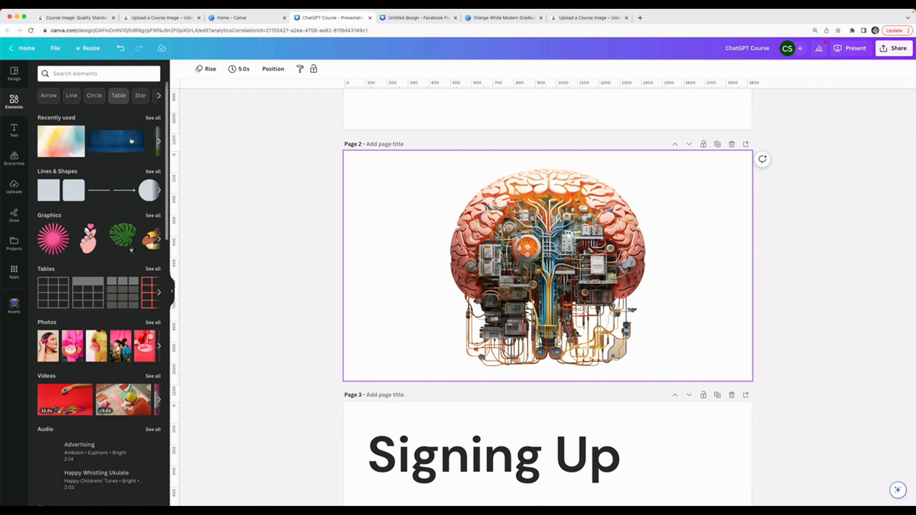
pyautogui.moveTo(56, 143); pyautogui.dragTo(358, 164)
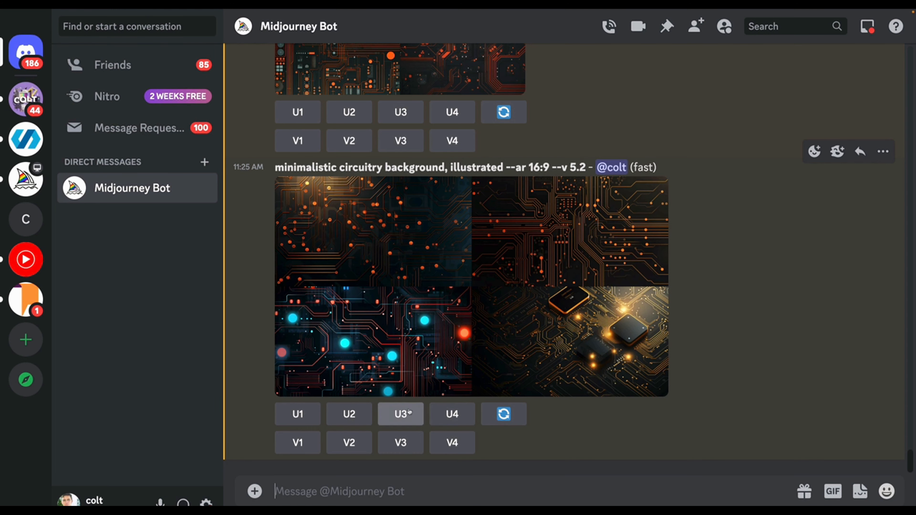
# In Discord, upscale the second image of the 16:9 minimalistic circuitry grid and copy its prompt text with the parameters.
pyautogui.click(349, 414)
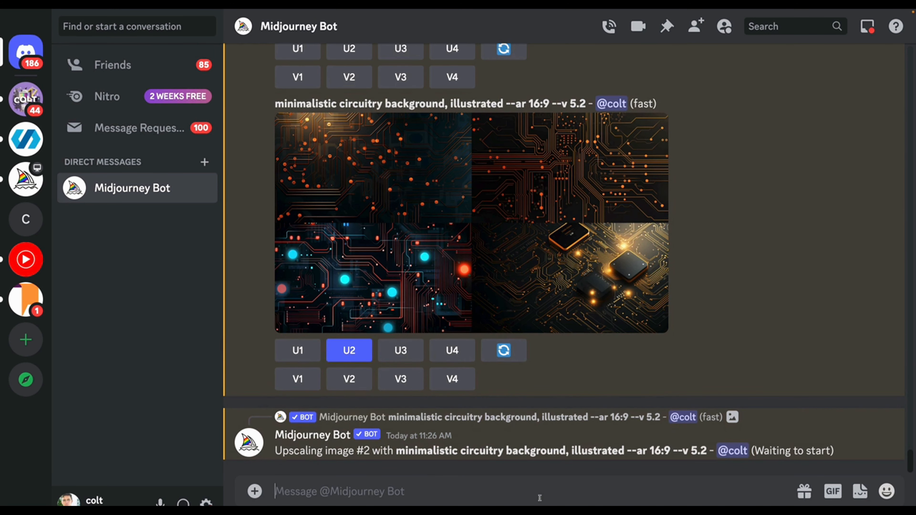
pyautogui.write('computer brain, minimalistic,artifical intelligence, circuitry, powerful, modern textured illustration, layered paper, tech --c 10 --s {200, 400, 600}')
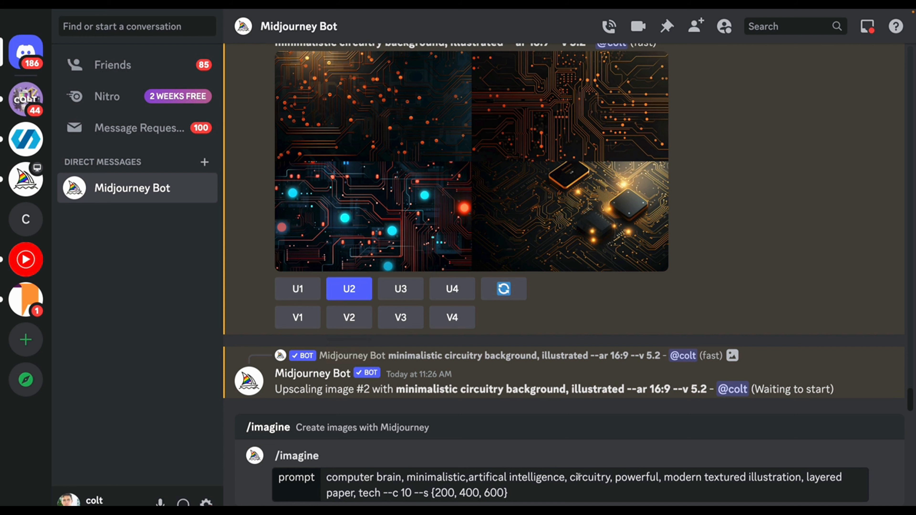
pyautogui.scroll(2, 299, 135)
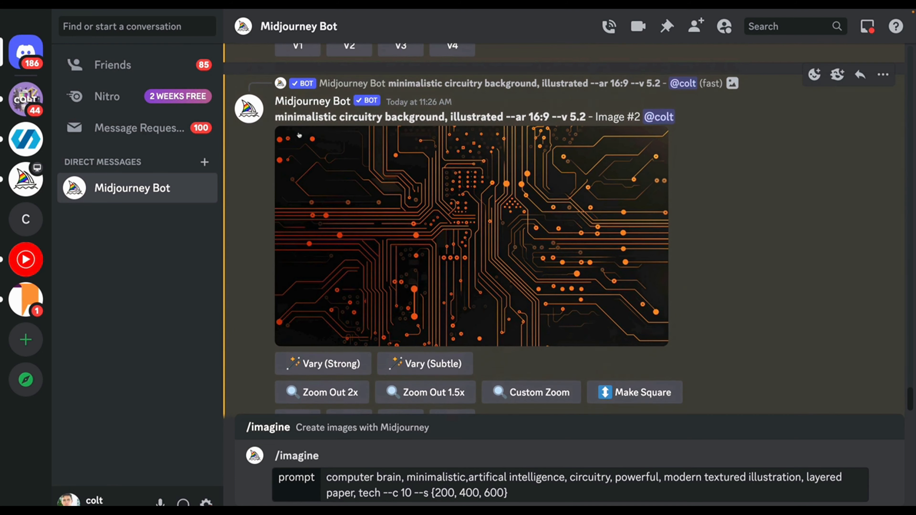
pyautogui.moveTo(275, 116); pyautogui.dragTo(585, 115)
pyautogui.hotkey('ctrl', 'c')
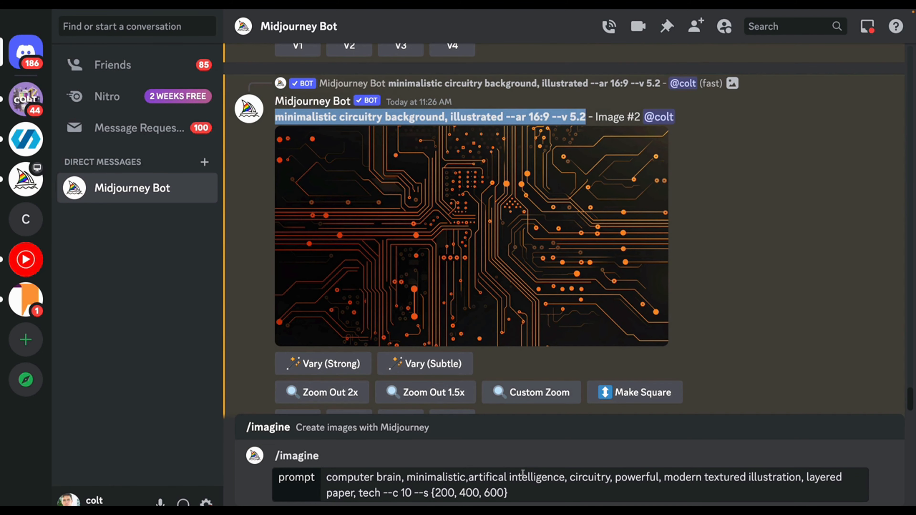
# Replace the old computer brain text in the imagine prompt with the copied "minimalistic circuitry background, illustrated --ar 16:9 --v 5.2".
pyautogui.doubleClick(527, 493)
pyautogui.hotkey('ctrl', 'a')
pyautogui.hotkey('ctrl', 'v')
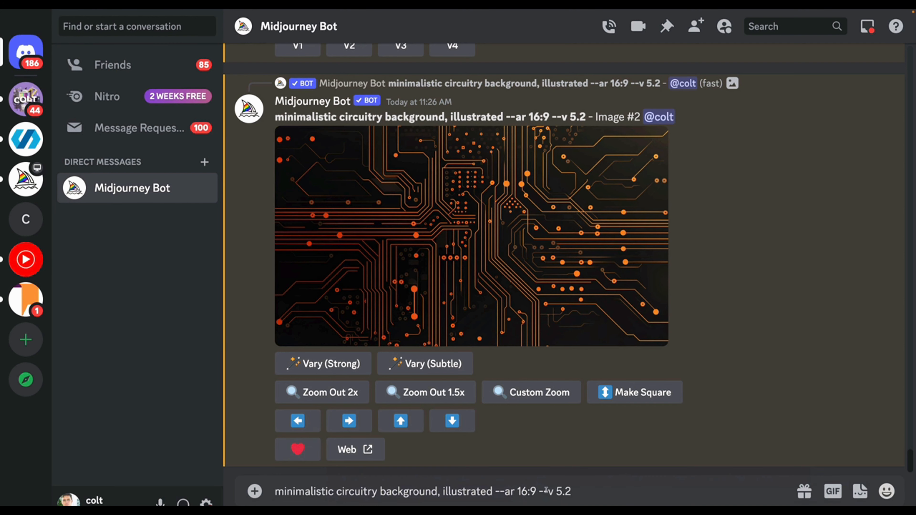
pyautogui.hotkey('ctrl', 'z')
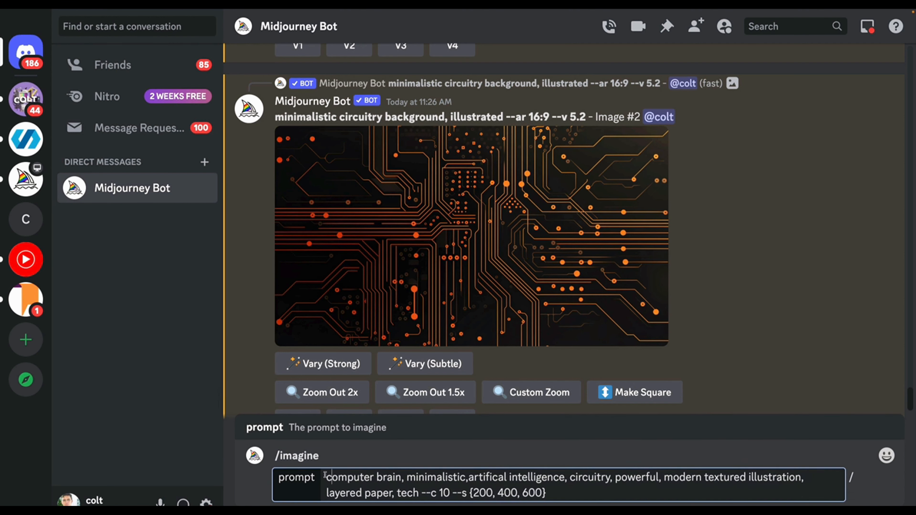
pyautogui.hotkey('ctrl', 'a')
pyautogui.hotkey('ctrl', 'v')
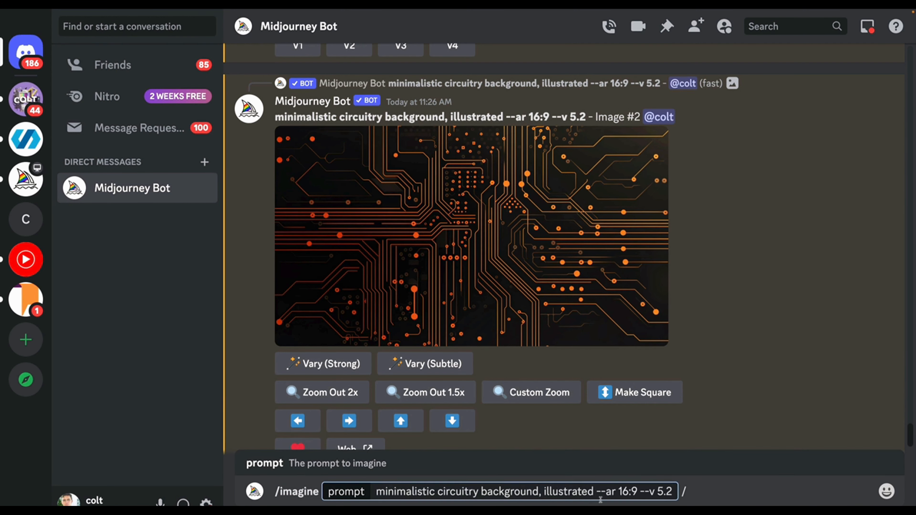
# Insert "light" before "background" in the circuitry imagine prompt and submit it.
pyautogui.click(481, 491)
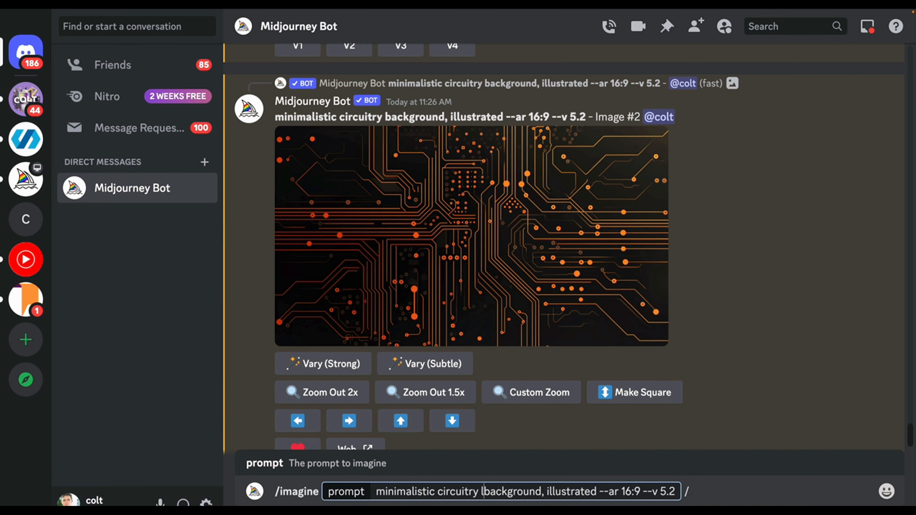
pyautogui.write('light')
pyautogui.click(706, 493)
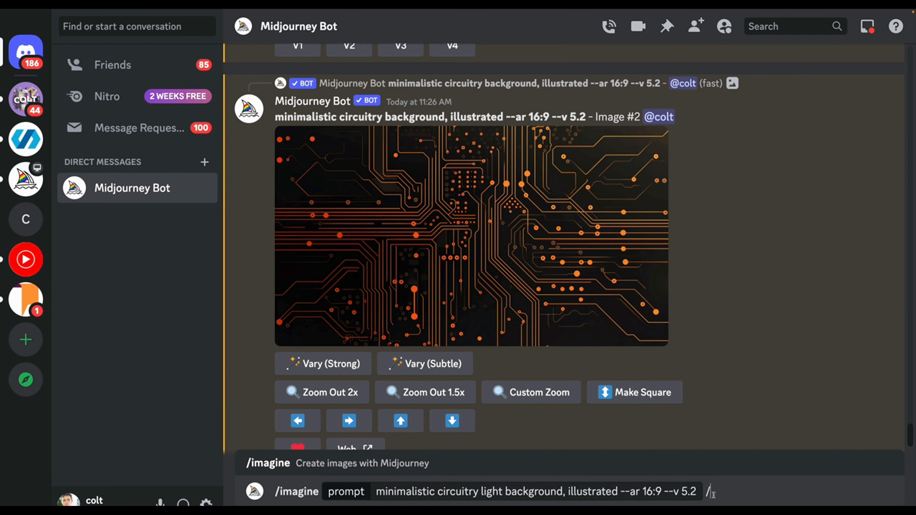
pyautogui.press('Return')
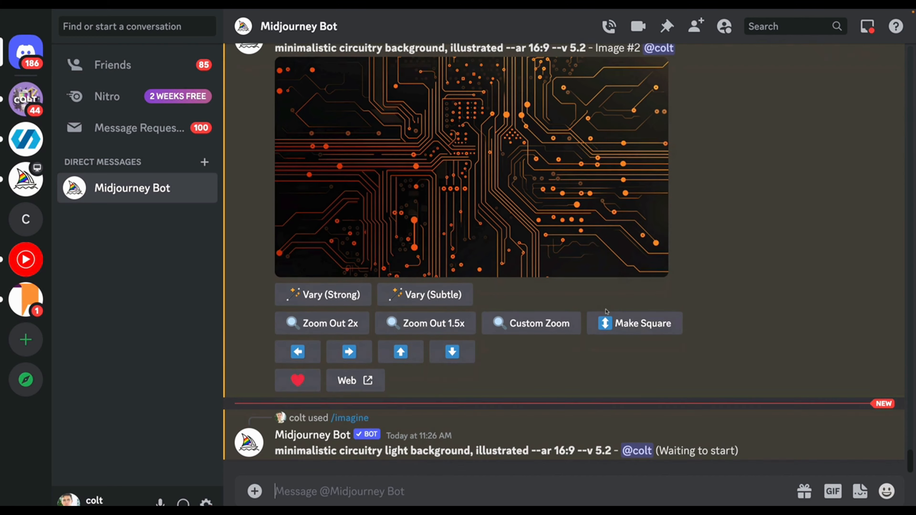
# Save the upscaled dark circuitry background, Image #2, to the Downloads folder.
pyautogui.rightClick(596, 219)
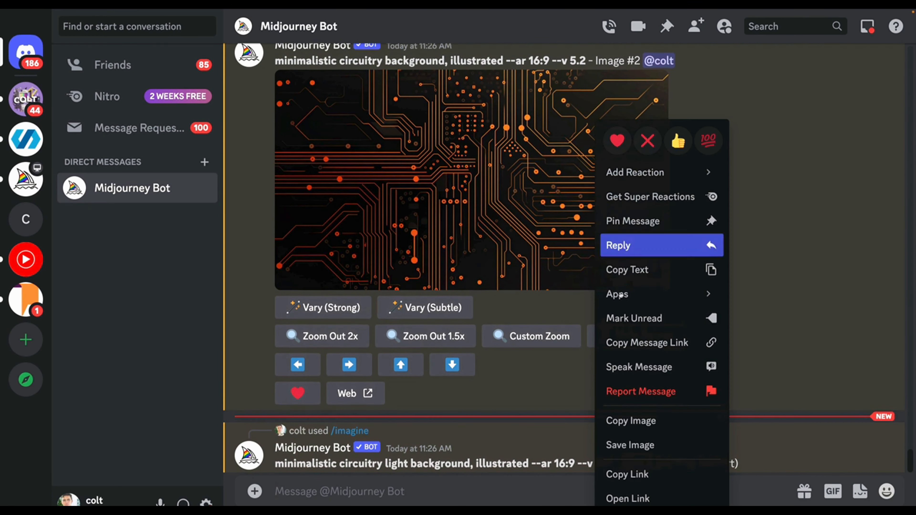
pyautogui.click(662, 438)
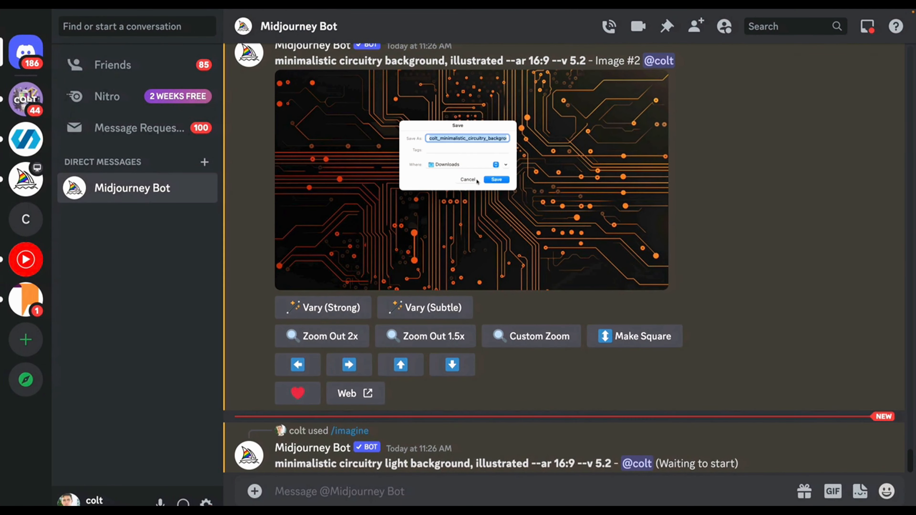
pyautogui.click(502, 185)
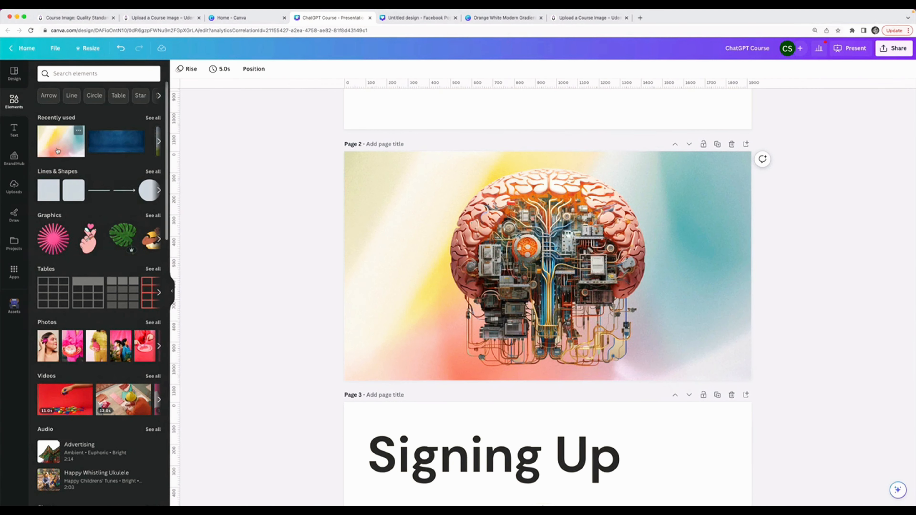
# In Canva, upload the saved circuitry PNG and set it as the background of page 2 behind the brain.
pyautogui.click(13, 159)
pyautogui.click(14, 186)
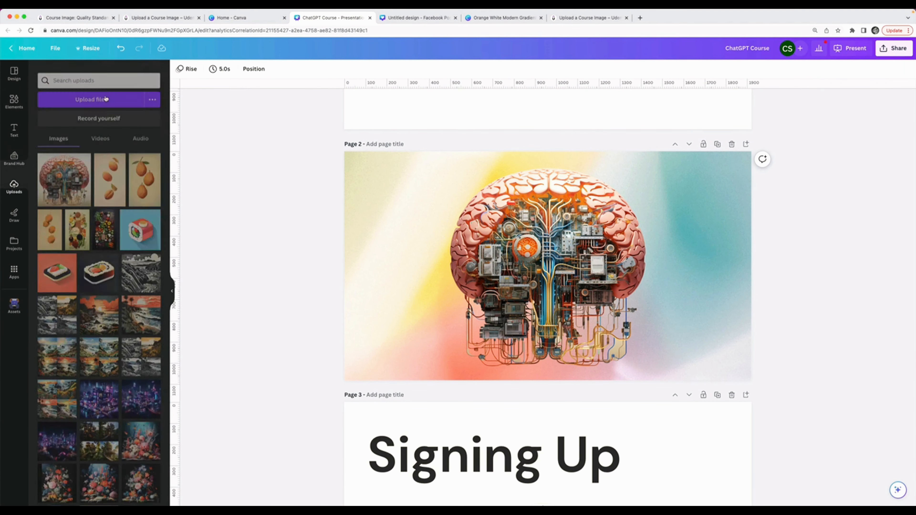
pyautogui.click(91, 92)
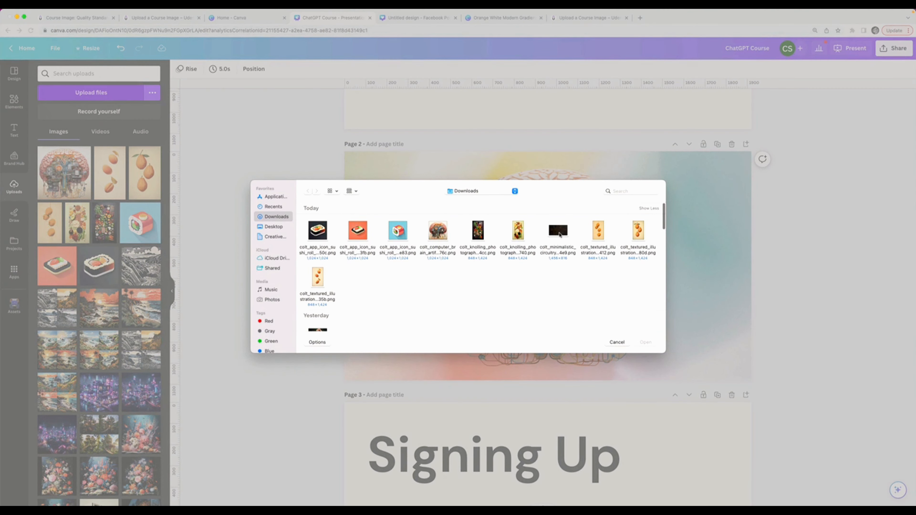
pyautogui.doubleClick(558, 231)
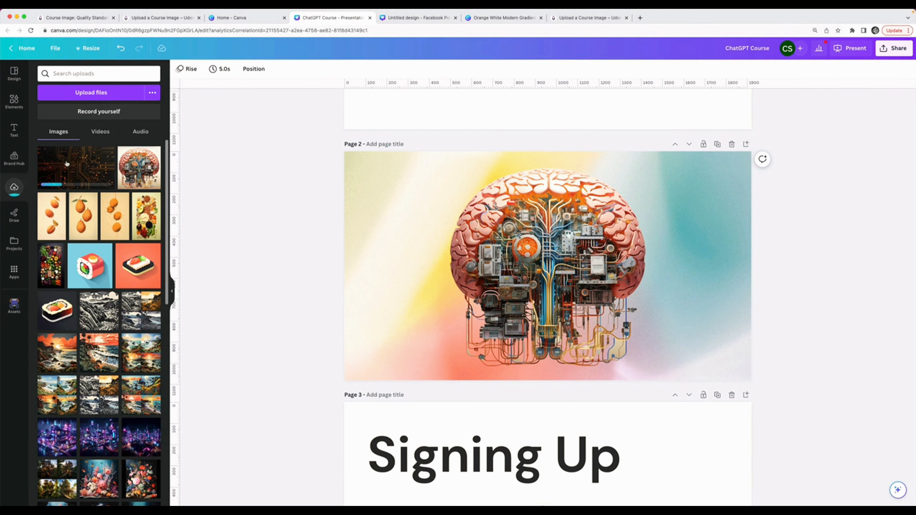
pyautogui.moveTo(66, 163); pyautogui.dragTo(360, 176)
# Scale the brain cutout on page 2 down slightly against the circuitry background.
pyautogui.click(578, 258)
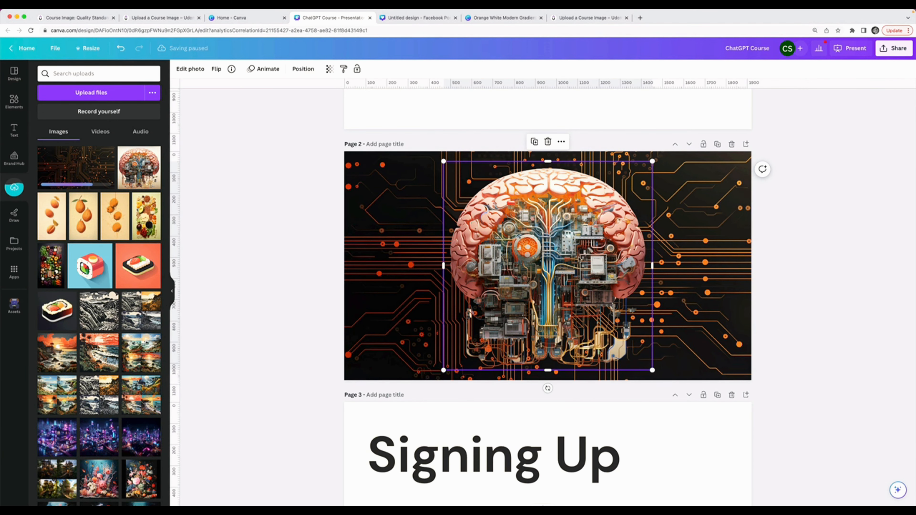
pyautogui.moveTo(651, 370); pyautogui.dragTo(629, 361)
pyautogui.click(713, 190)
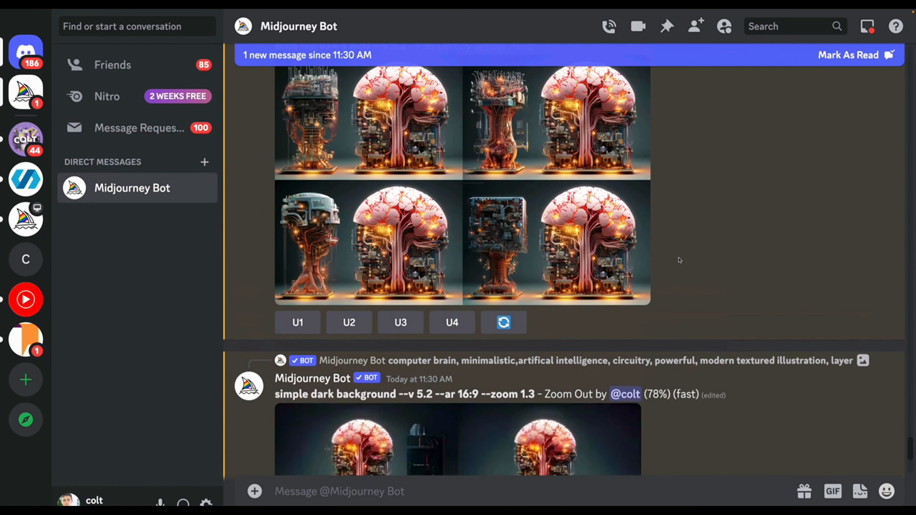
pyautogui.scroll(10, 679, 259)
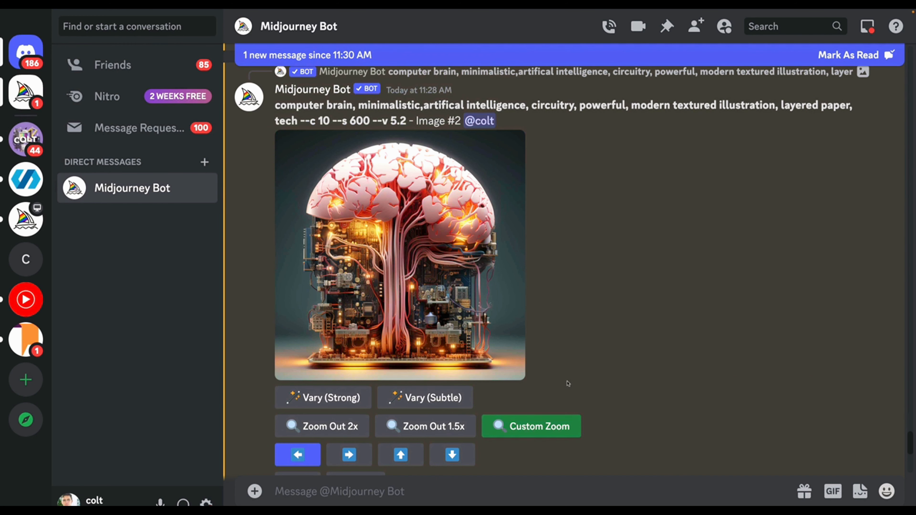
pyautogui.click(565, 431)
pyautogui.hotkey('ctrl', 'a')
pyautogui.write('simple background --v 5.2 --ar 16:9 --zoom 2')
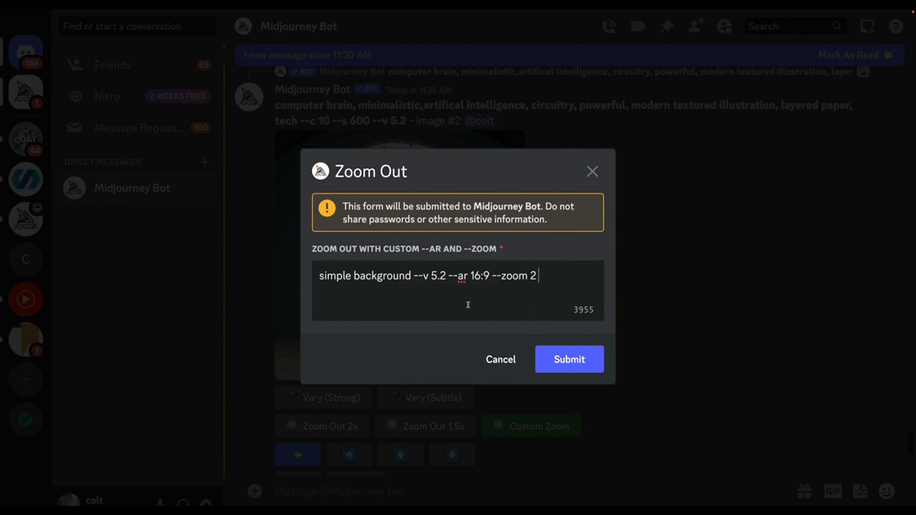
pyautogui.moveTo(321, 277); pyautogui.dragTo(416, 278)
pyautogui.click(417, 294)
pyautogui.write('1.2')
pyautogui.press('BackSpace')
pyautogui.press('BackSpace')
pyautogui.press('BackSpace')
pyautogui.press('BackSpace')
pyautogui.write('1.2')
pyautogui.press('BackSpace')
pyautogui.write('3')
pyautogui.moveTo(490, 277)
pyautogui.mouseDown()
pyautogui.moveTo(475, 279)
pyautogui.moveTo(490, 276)
pyautogui.mouseUp()
pyautogui.click(465, 282)
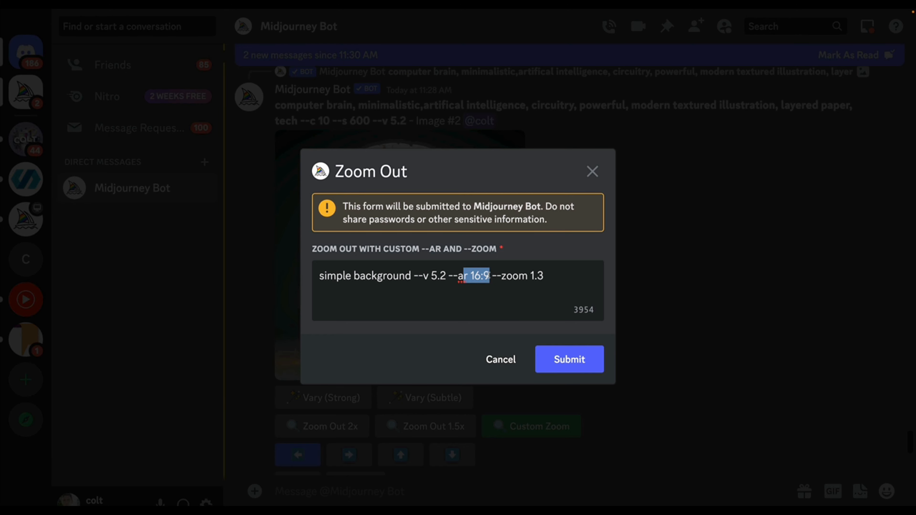
pyautogui.click(592, 172)
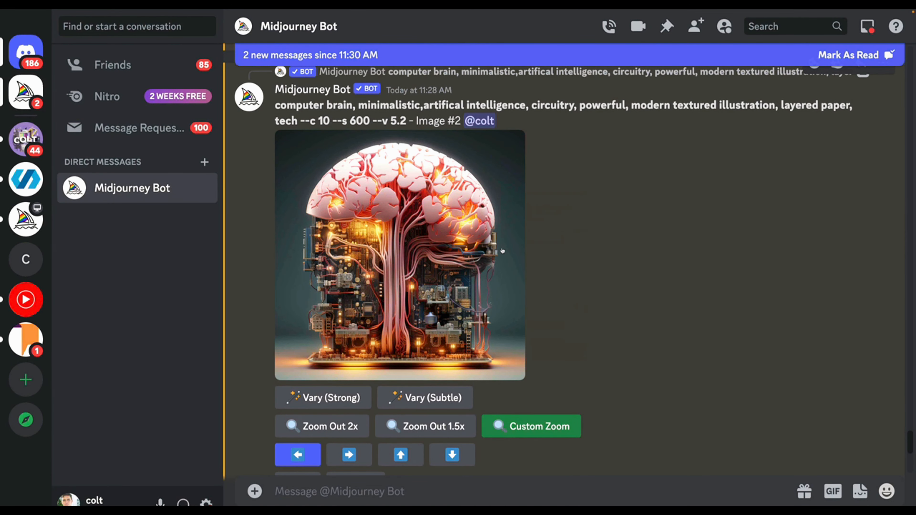
# Examine the original brain upscale, Image #2, and the prompts and grids of the solid black and simple background zoom-outs.
pyautogui.click(434, 263)
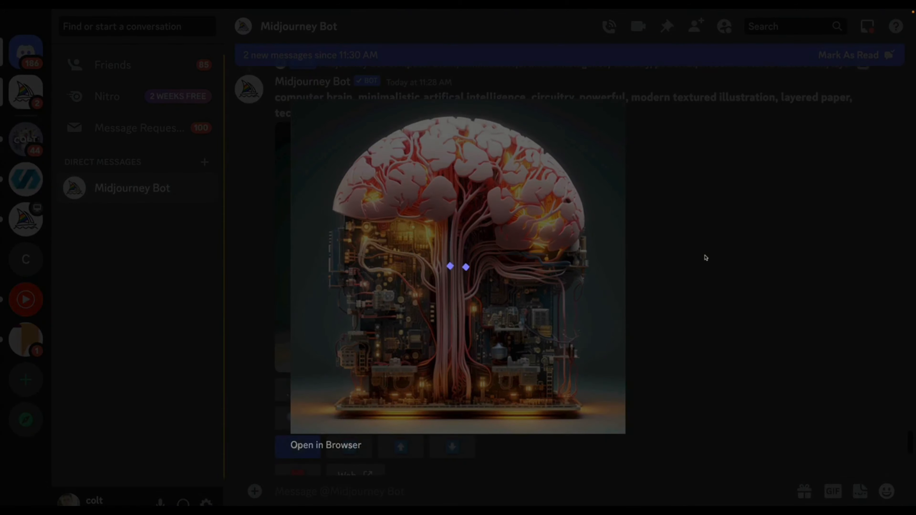
pyautogui.click(706, 258)
pyautogui.scroll(-12, 532, 269)
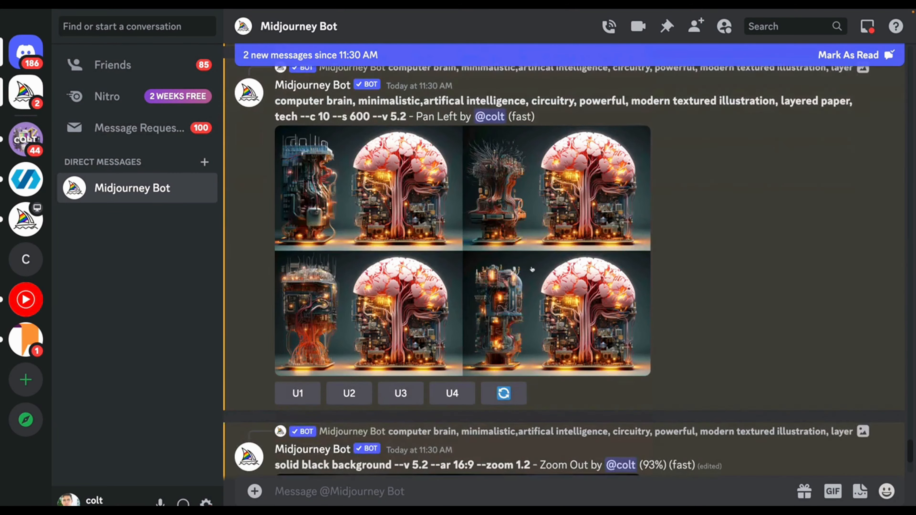
pyautogui.scroll(-8, 532, 269)
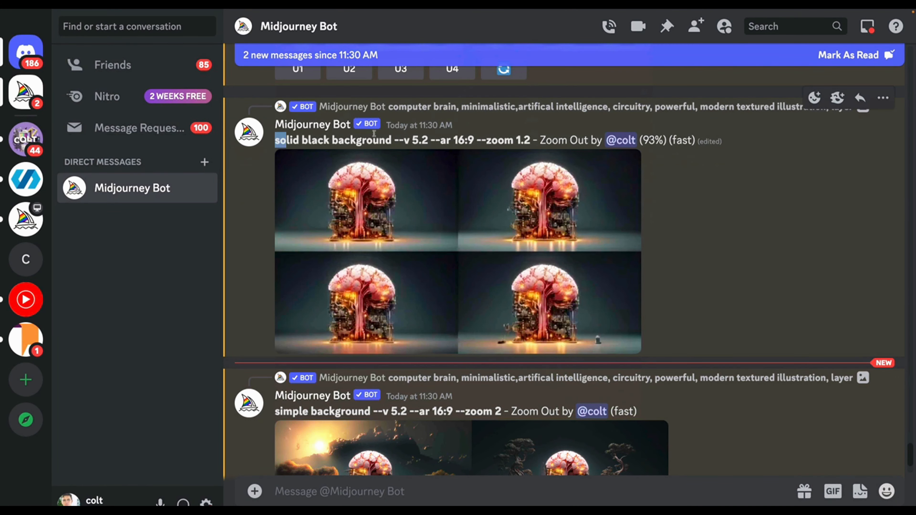
pyautogui.moveTo(276, 140); pyautogui.dragTo(460, 227)
pyautogui.click(678, 219)
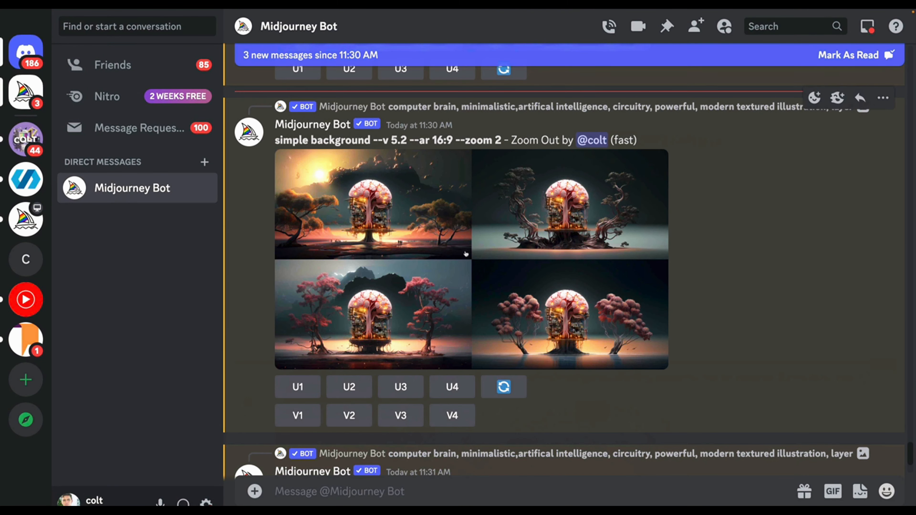
# View the finished zoom-out grids for "simple dark background" at zoom 1.3 and "solid black background" at zoom 1.2 enlarged.
pyautogui.scroll(-10, 466, 254)
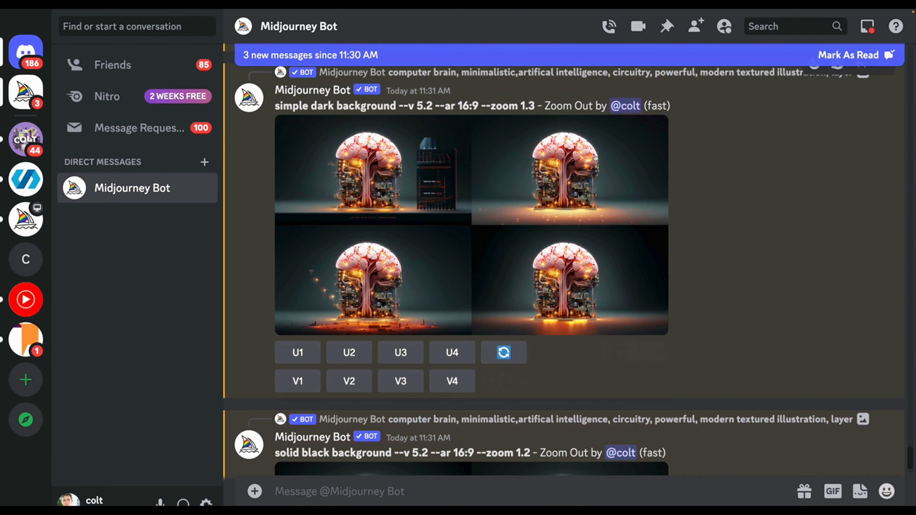
pyautogui.click(594, 159)
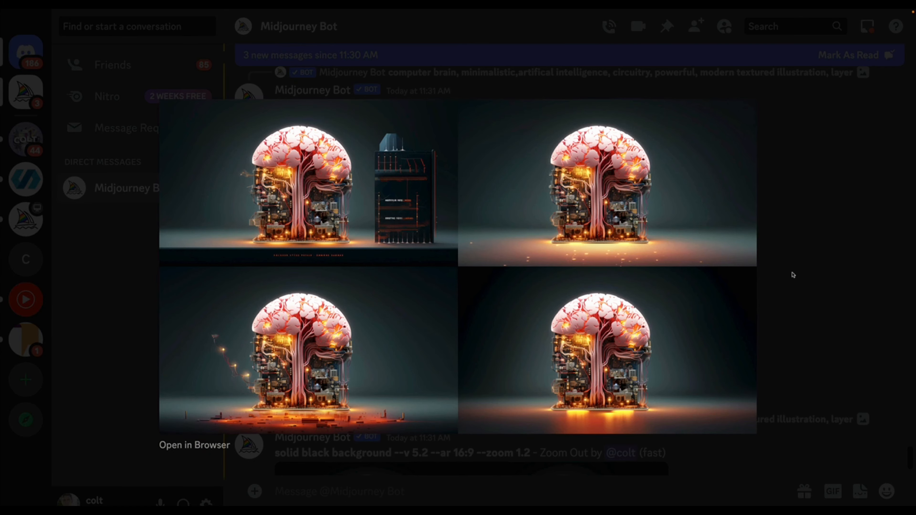
pyautogui.click(793, 275)
pyautogui.scroll(-7, 569, 251)
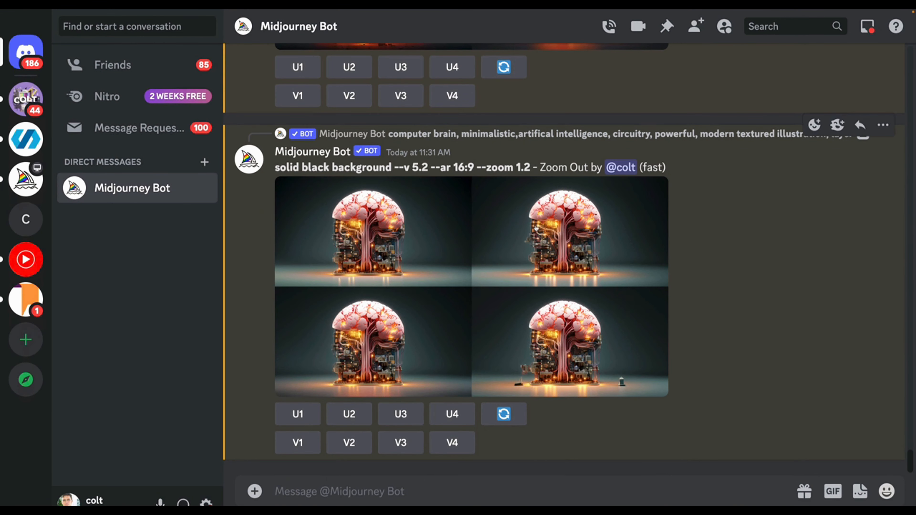
pyautogui.click(536, 229)
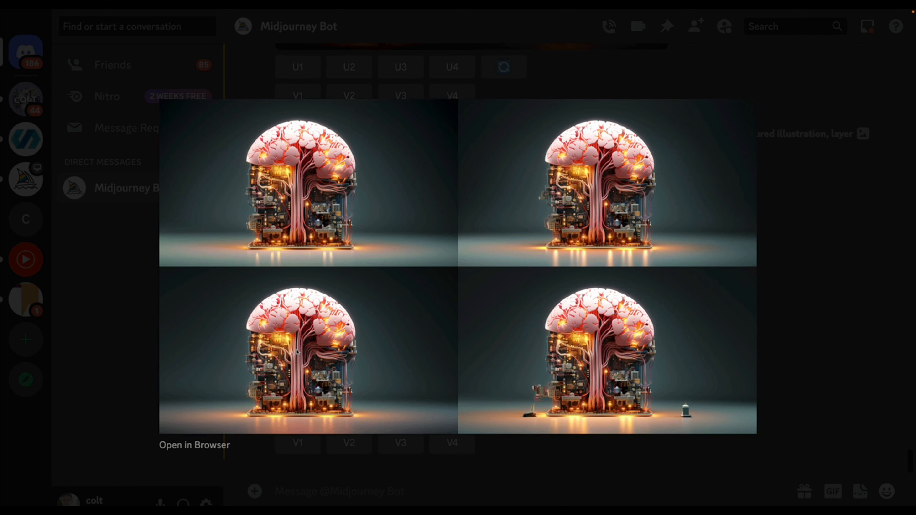
pyautogui.click(805, 281)
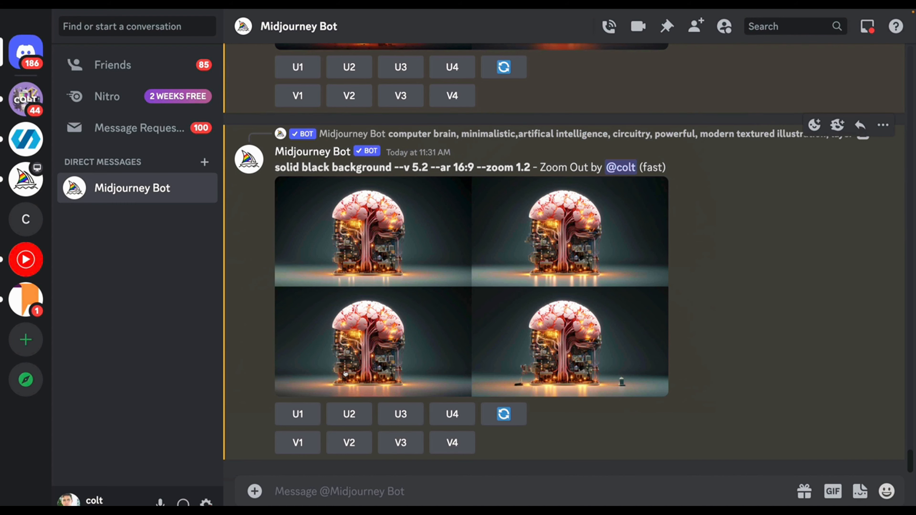
# View the Pan Left brain grid and the "simple background" zoom 2 grid enlarged to compare their extended surroundings.
pyautogui.scroll(15, 510, 254)
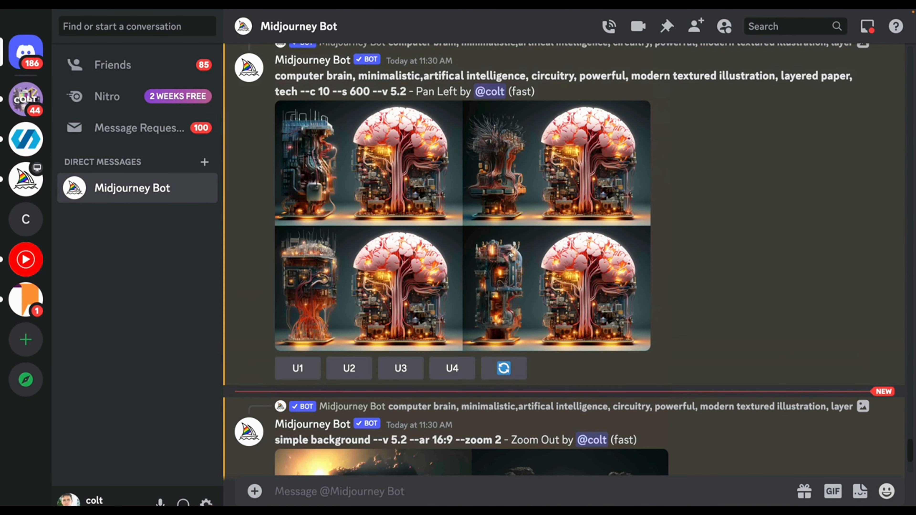
pyautogui.scroll(1, 501, 137)
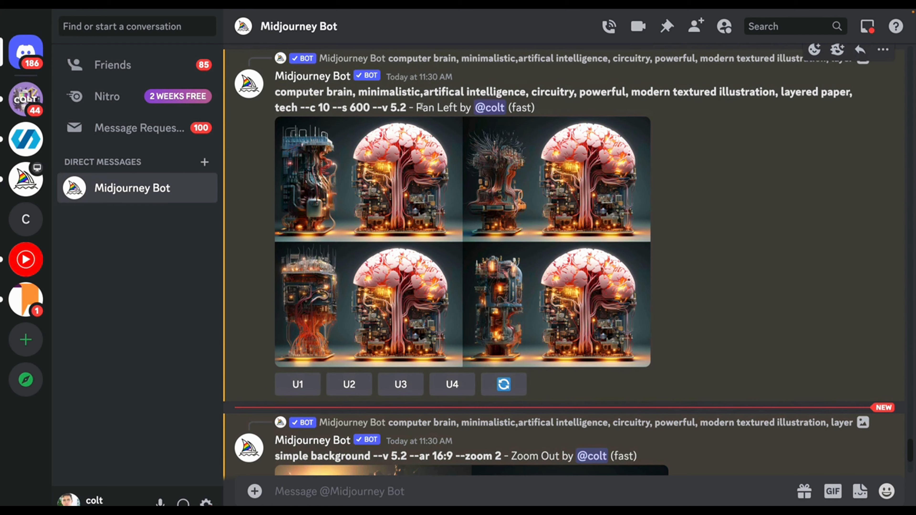
pyautogui.click(385, 187)
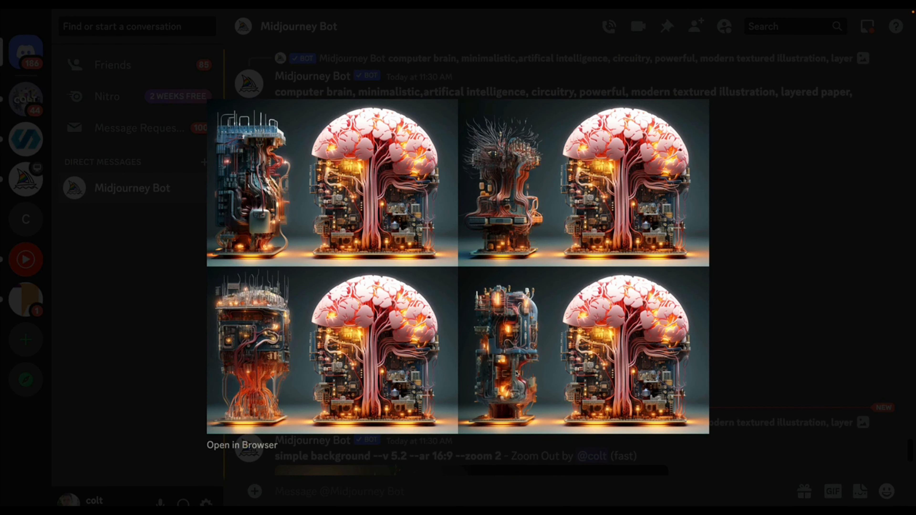
pyautogui.click(769, 298)
pyautogui.scroll(-5, 769, 296)
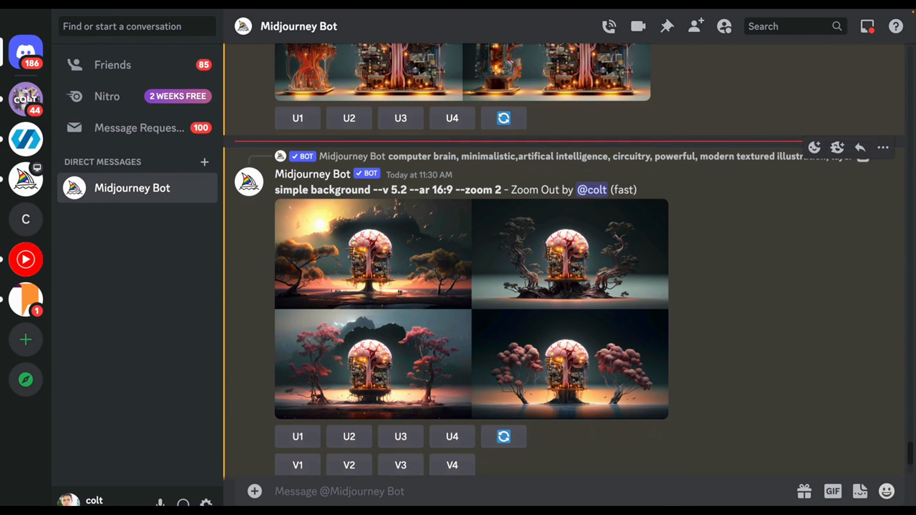
pyautogui.click(365, 266)
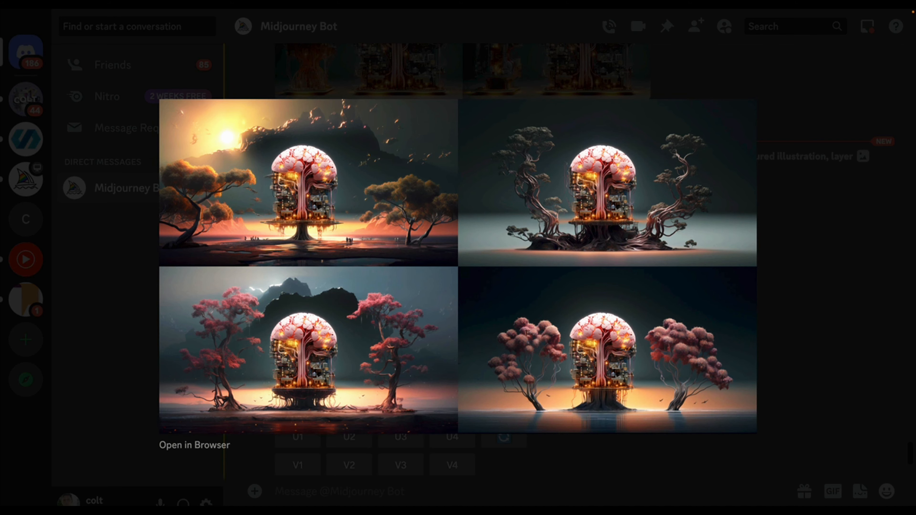
pyautogui.click(799, 241)
# Examine the zoom value, aspect ratio and prompt wording of the "simple dark background" zoom-out.
pyautogui.scroll(-8, 569, 311)
pyautogui.scroll(-2, 570, 312)
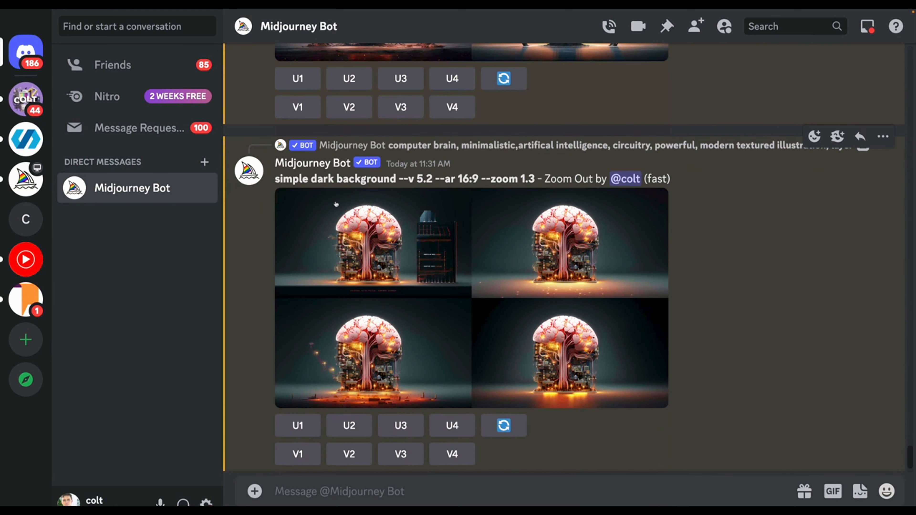
pyautogui.moveTo(538, 179); pyautogui.dragTo(510, 176)
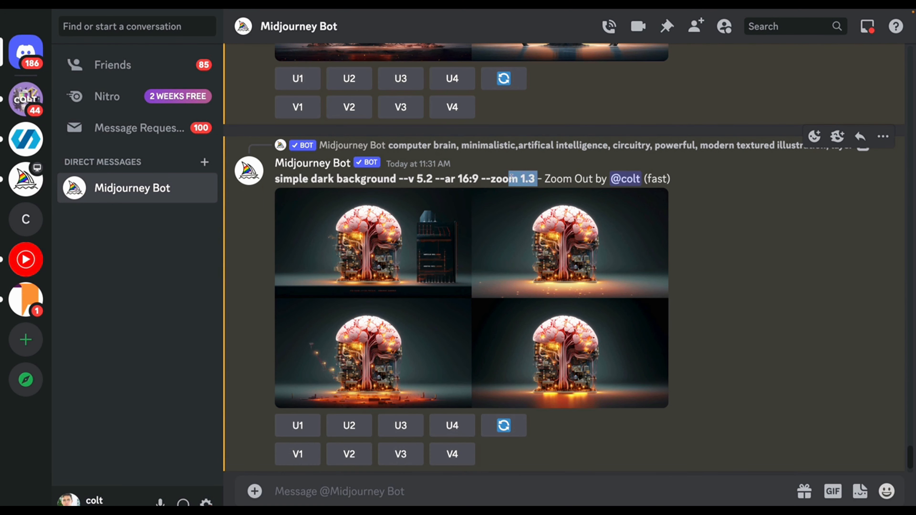
pyautogui.moveTo(440, 178); pyautogui.dragTo(479, 179)
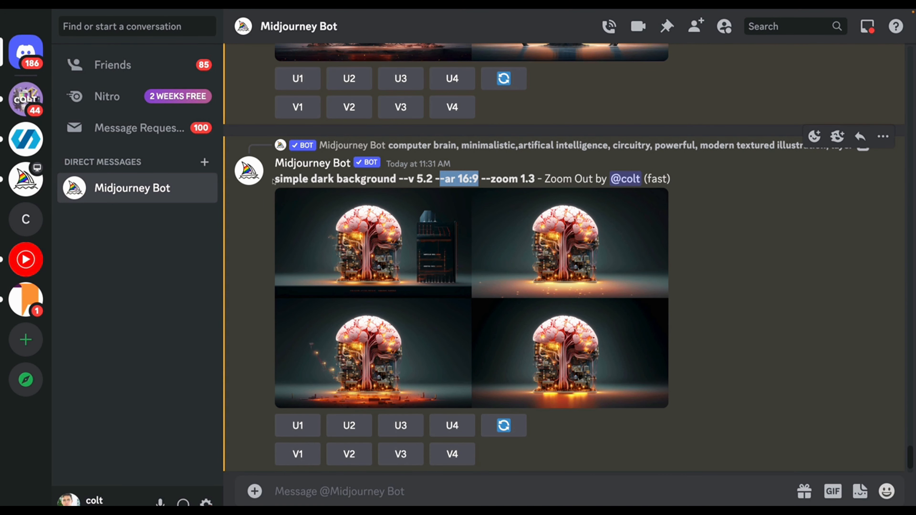
pyautogui.moveTo(274, 180); pyautogui.dragTo(397, 177)
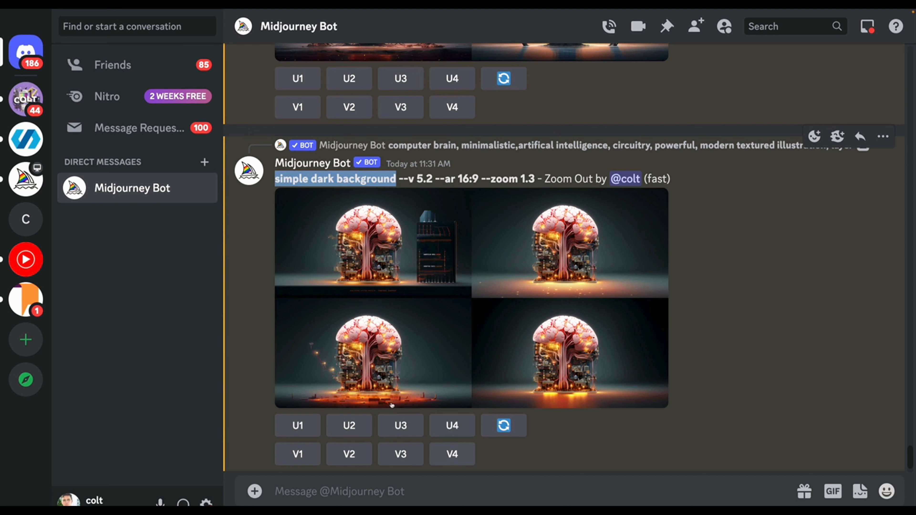
# Upscale image 2 of the "simple dark background" grid and image 3 of the "solid black background" grid.
pyautogui.click(349, 425)
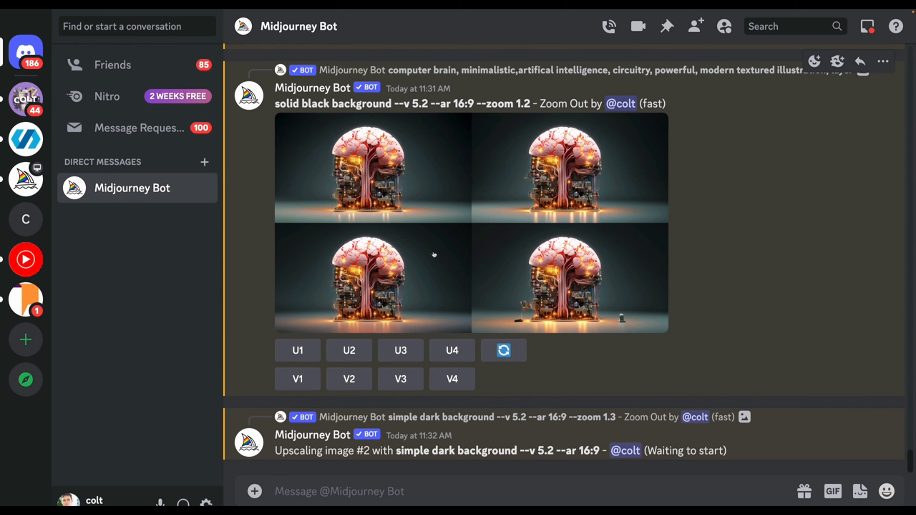
pyautogui.scroll(10, 462, 268)
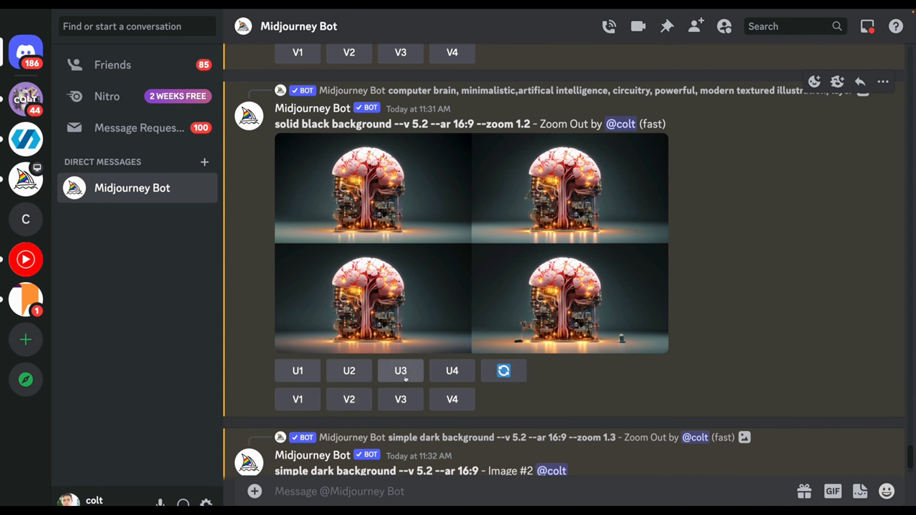
pyautogui.click(398, 370)
pyautogui.scroll(-5, 569, 384)
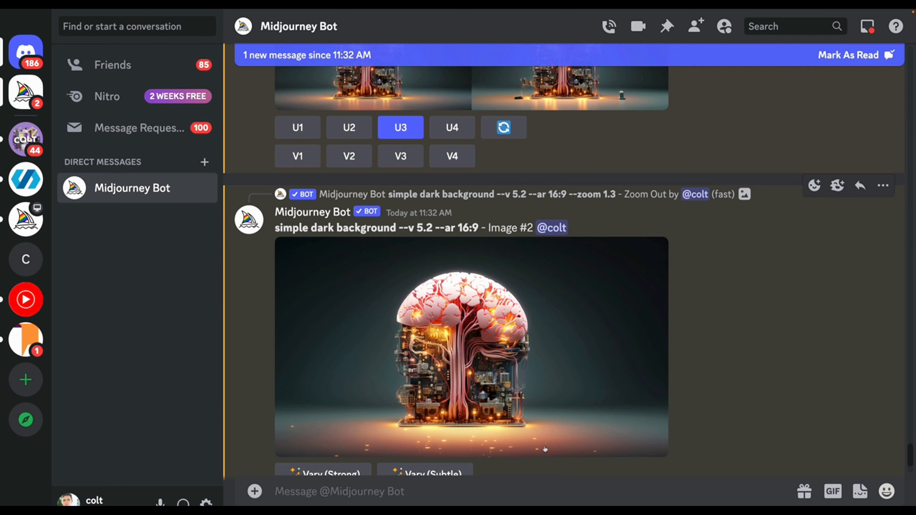
# Submit a custom zoom of the original brain upscale, Image #2, with the prompt "simple dark background --ar 16:9 --zoom 1".
pyautogui.scroll(10, 555, 326)
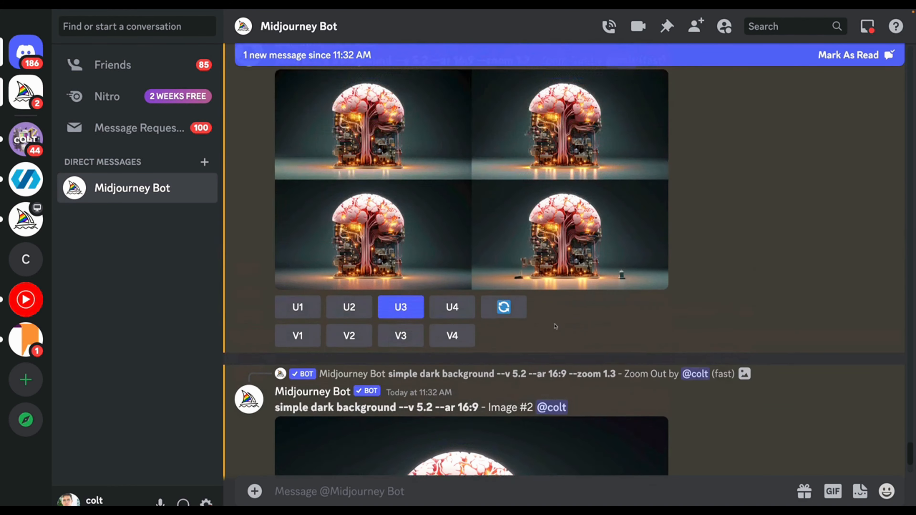
pyautogui.scroll(15, 557, 325)
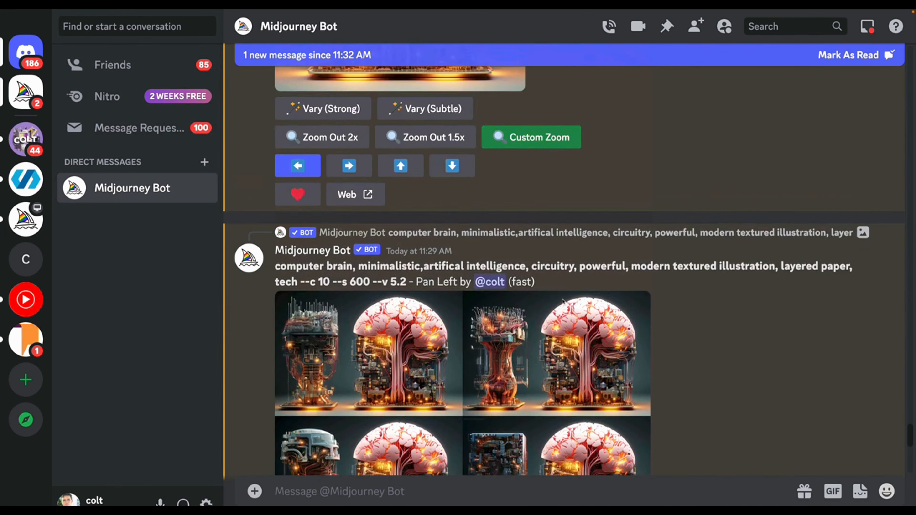
pyautogui.scroll(15, 564, 302)
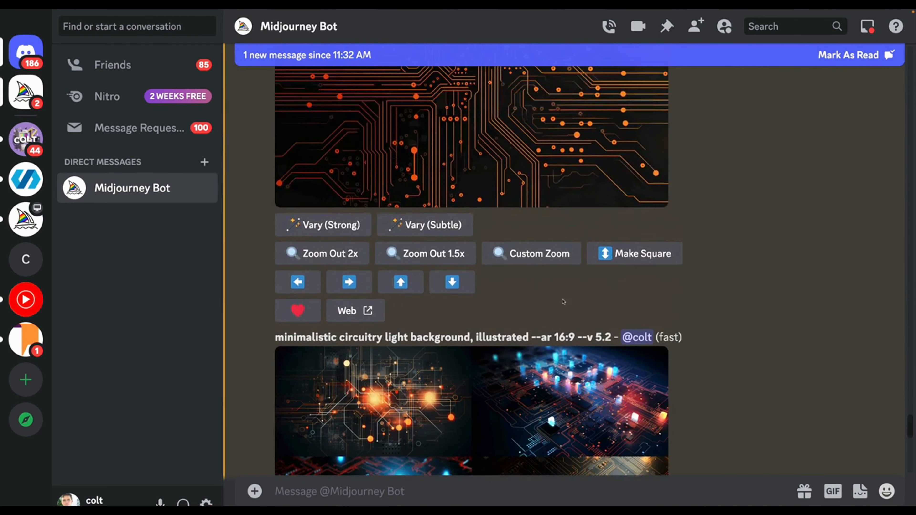
pyautogui.scroll(-18, 564, 302)
pyautogui.scroll(-5, 563, 302)
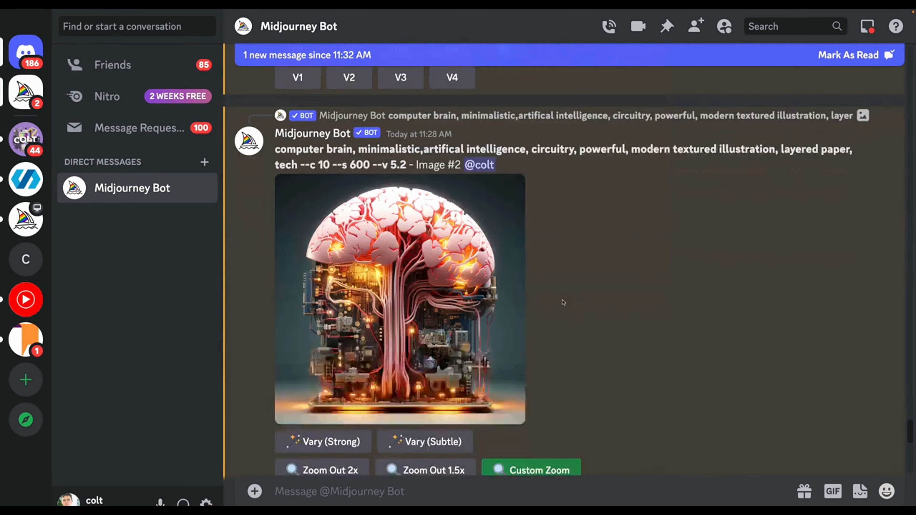
pyautogui.click(528, 408)
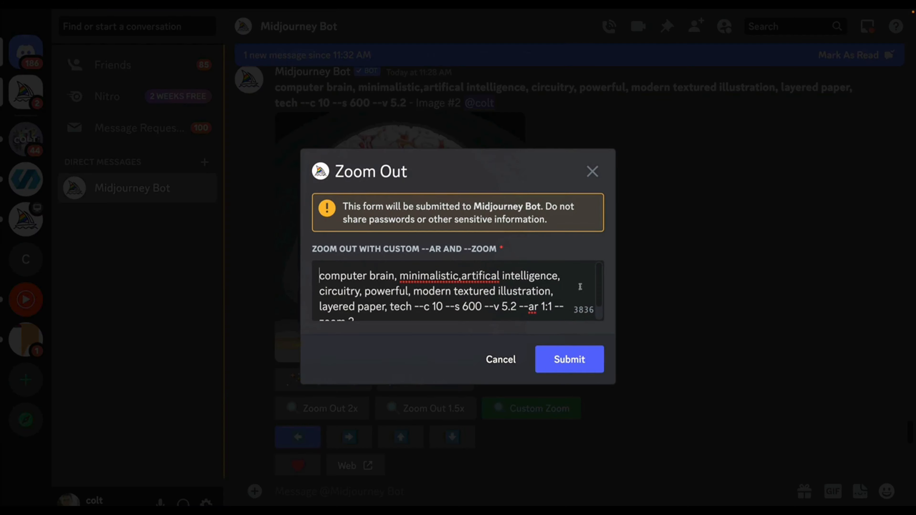
pyautogui.hotkey('ctrl', 'a')
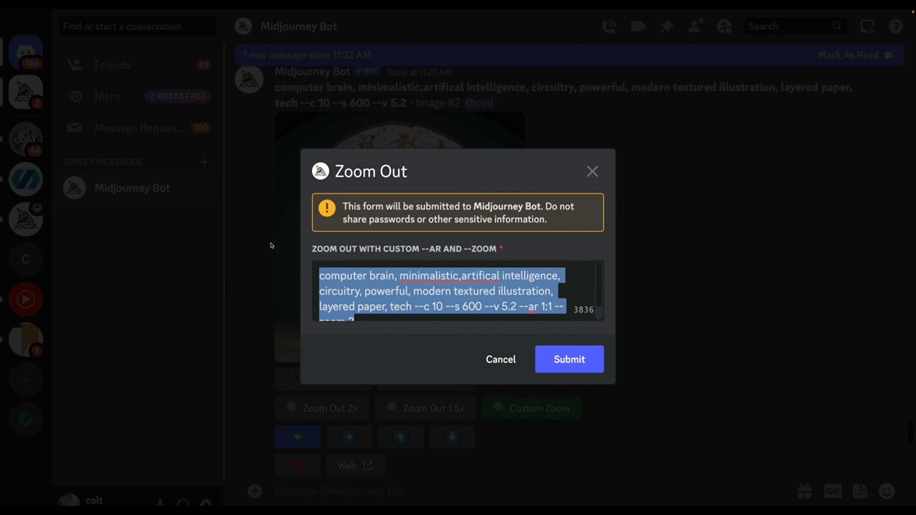
pyautogui.press('BackSpace')
pyautogui.write('simple d')
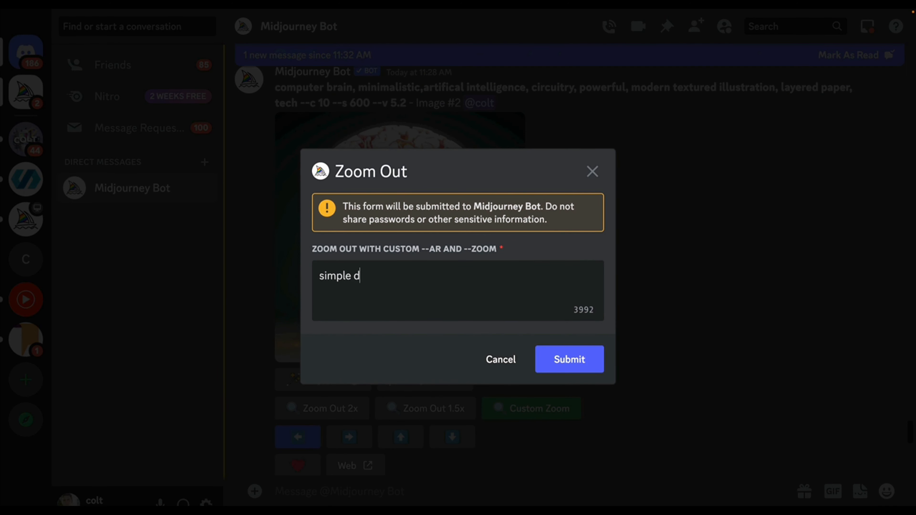
pyautogui.press('BackSpace')
pyautogui.write('dark background')
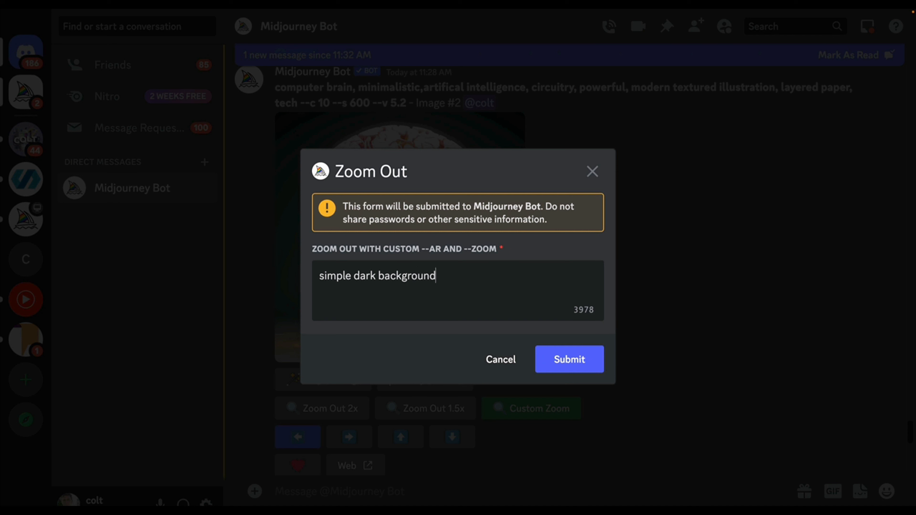
pyautogui.write(' --ar  16:9 --zoom 1')
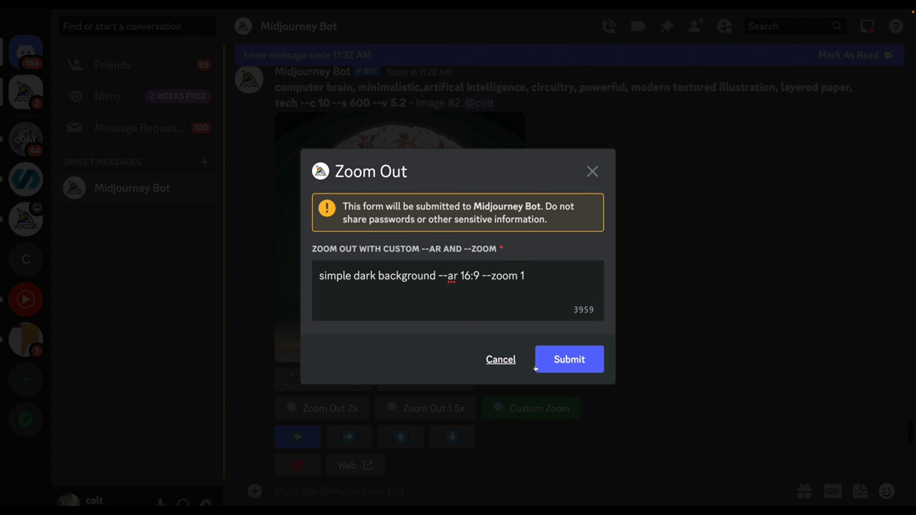
pyautogui.click(586, 361)
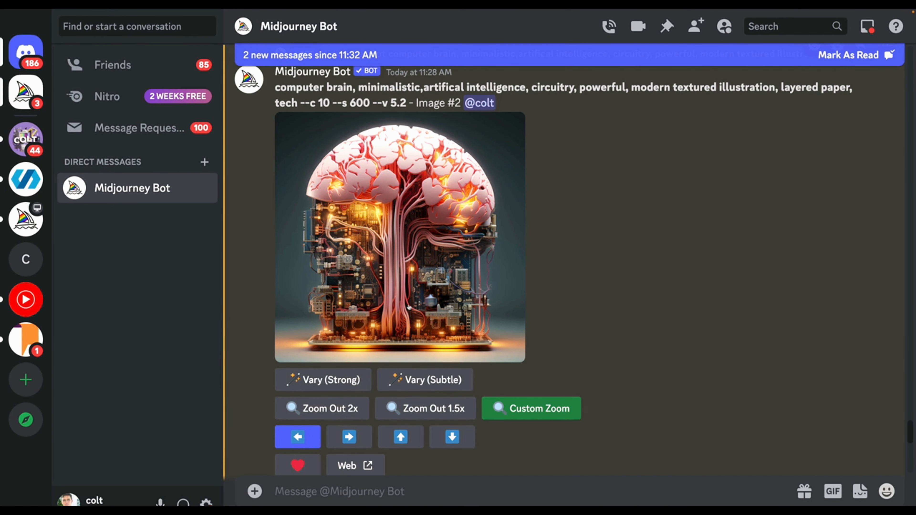
# Review the "simple dark background --ar 16:9 --zoom 1" grid enlarged and upscale its image 4.
pyautogui.scroll(-1, 410, 304)
pyautogui.scroll(-15, 539, 293)
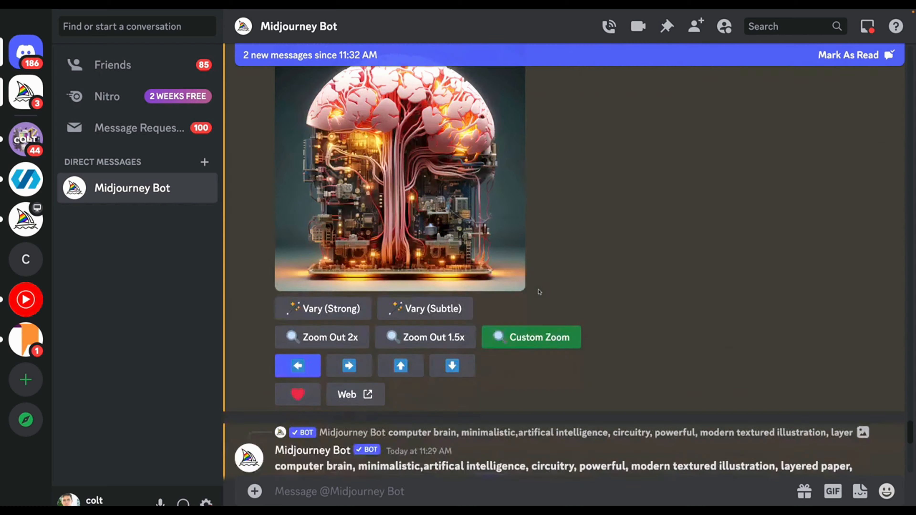
pyautogui.scroll(-15, 544, 312)
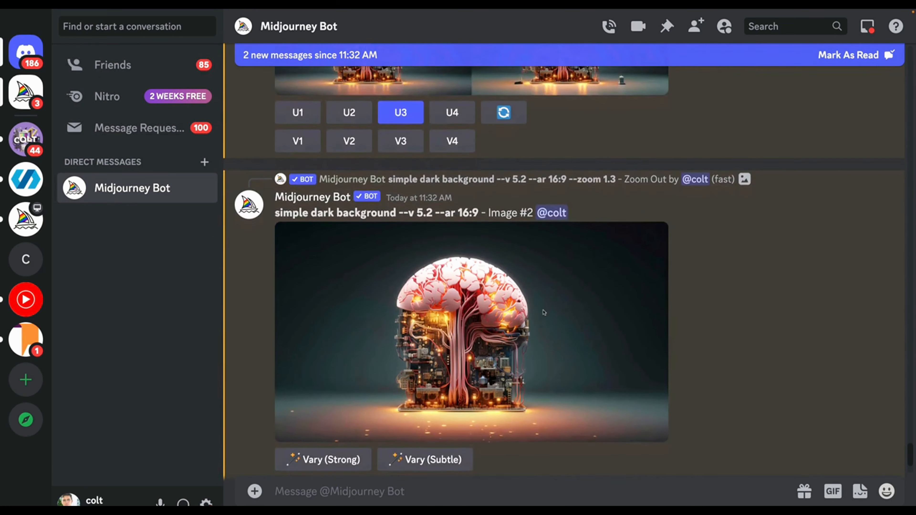
pyautogui.scroll(-10, 530, 221)
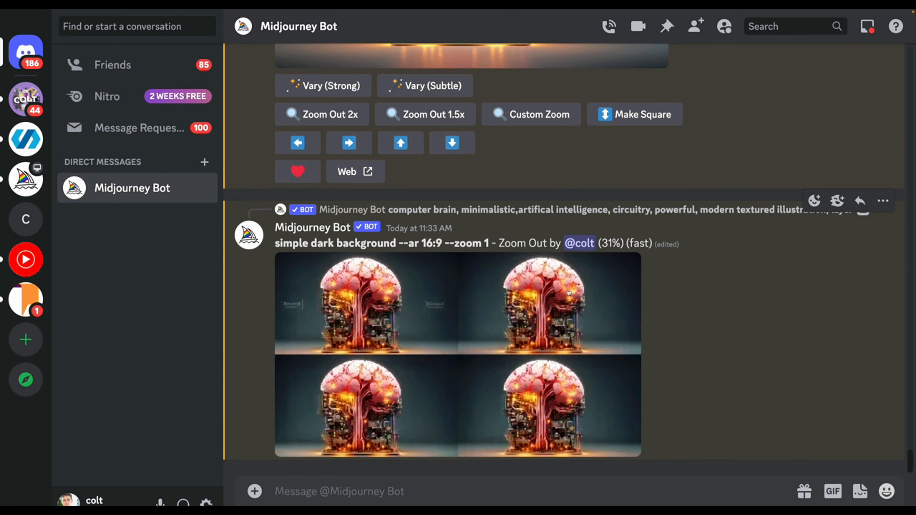
pyautogui.scroll(6, 568, 292)
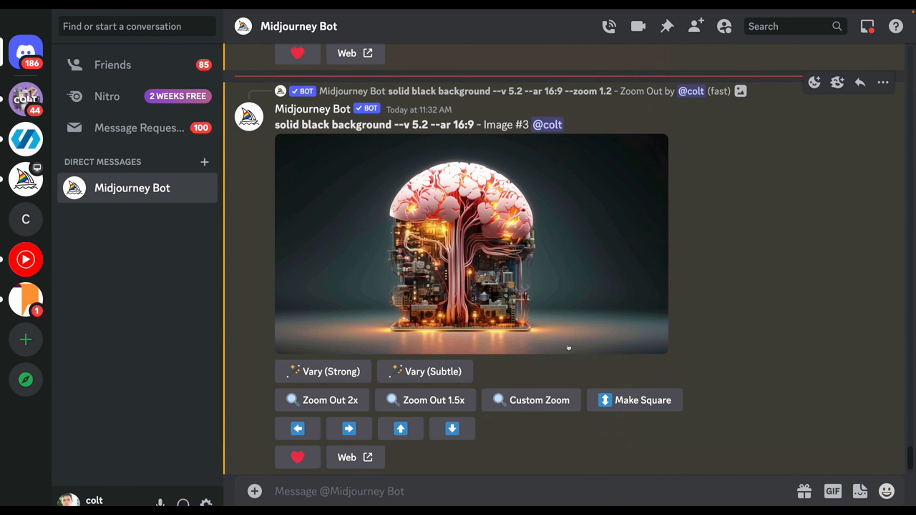
pyautogui.scroll(-6, 475, 263)
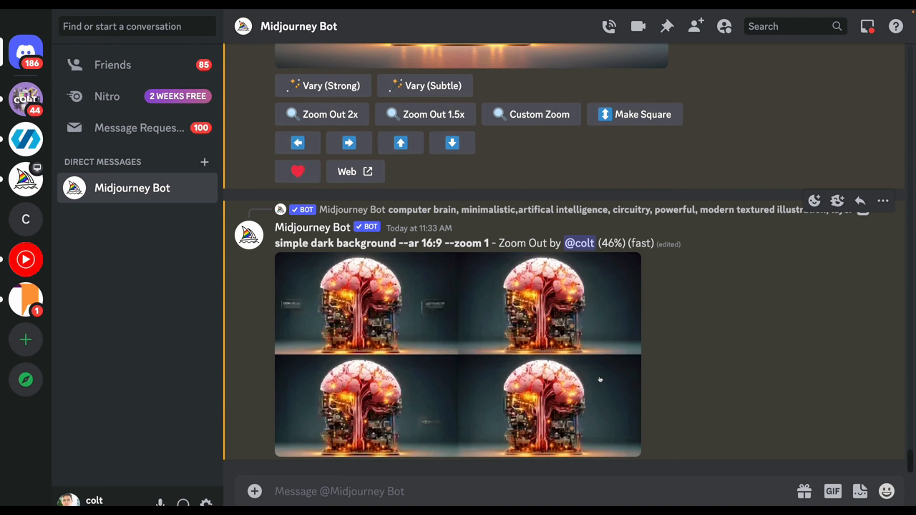
pyautogui.click(604, 257)
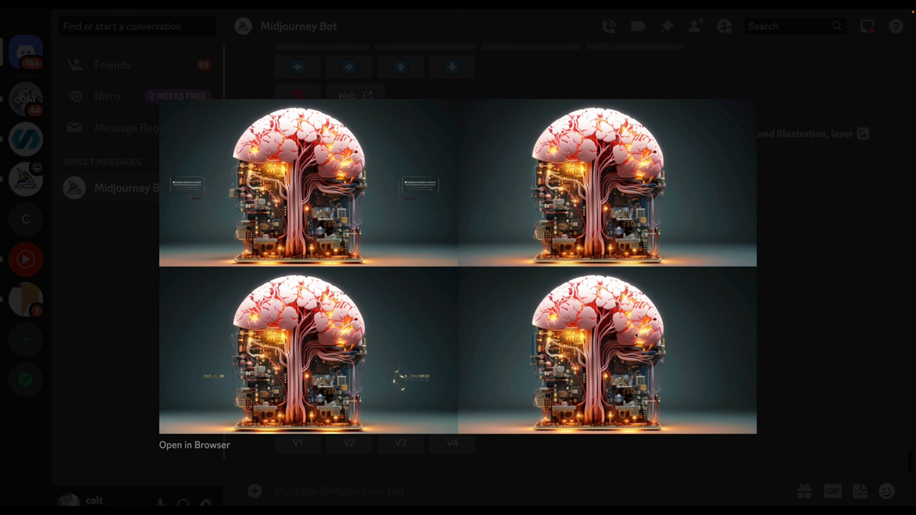
pyautogui.click(857, 346)
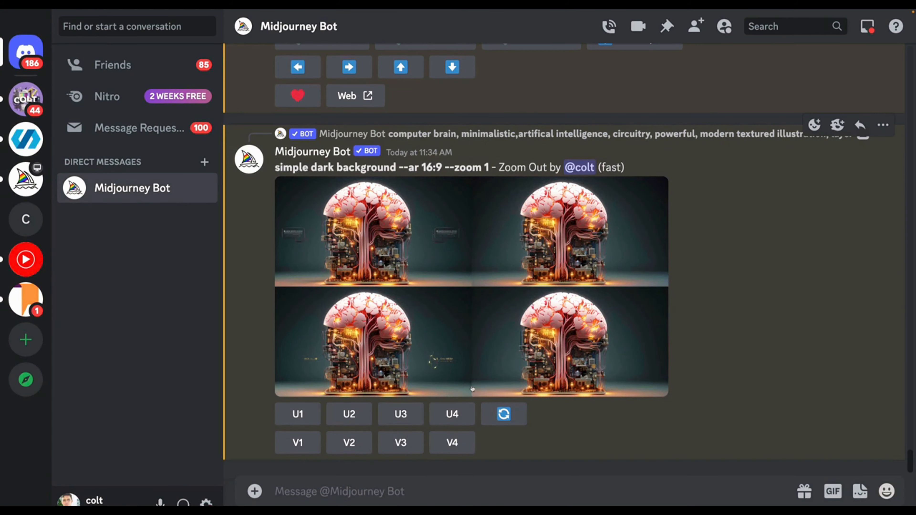
pyautogui.click(448, 417)
# Save the "solid black background" Image #3 upscale to the Downloads folder.
pyautogui.scroll(10, 645, 289)
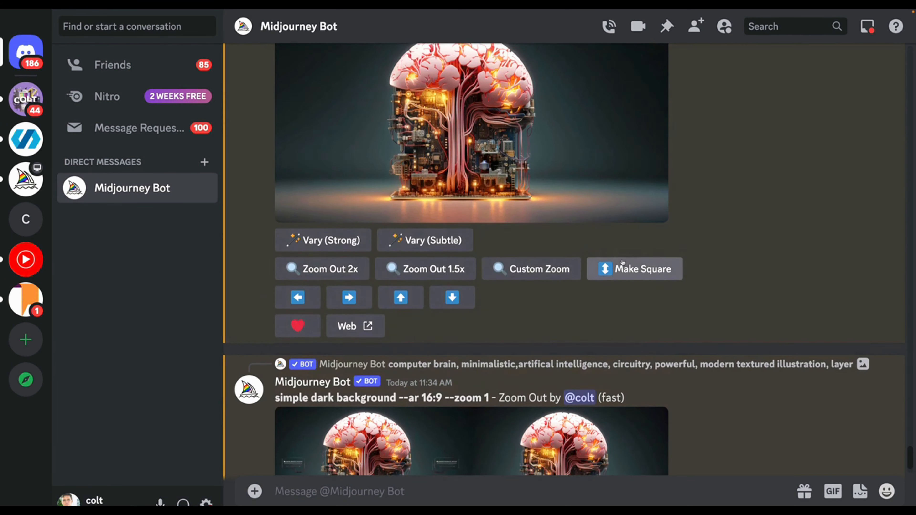
pyautogui.rightClick(609, 309)
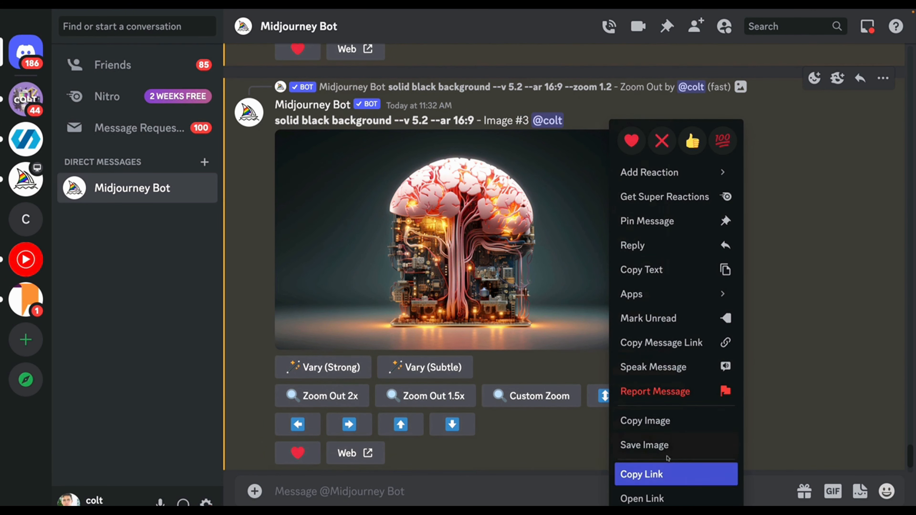
pyautogui.click(672, 445)
pyautogui.scroll(-10, 648, 279)
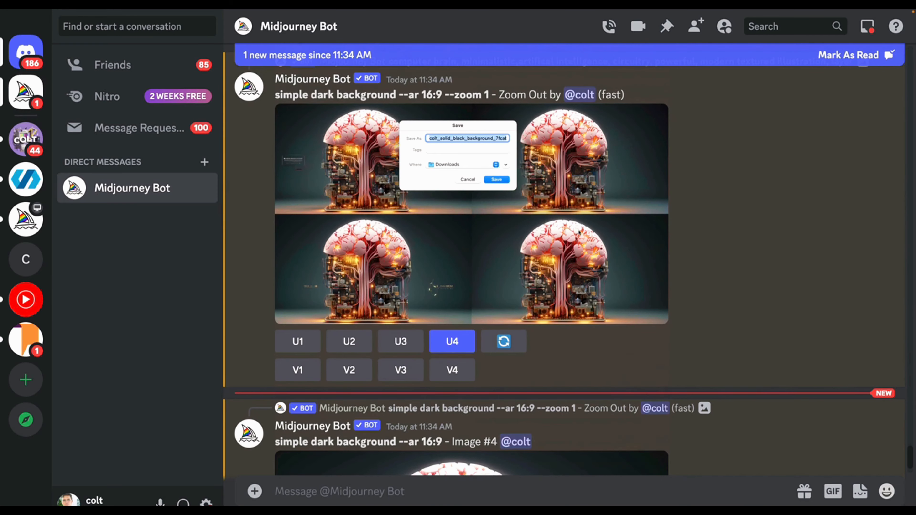
pyautogui.click(497, 180)
# Save the "simple dark background" Image #4 upscale.
pyautogui.scroll(-10, 591, 239)
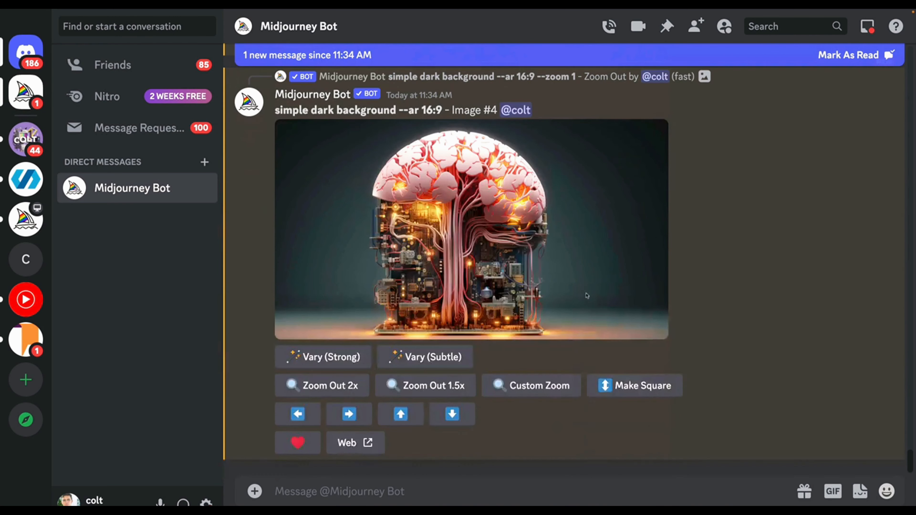
pyautogui.rightClick(551, 265)
pyautogui.click(601, 445)
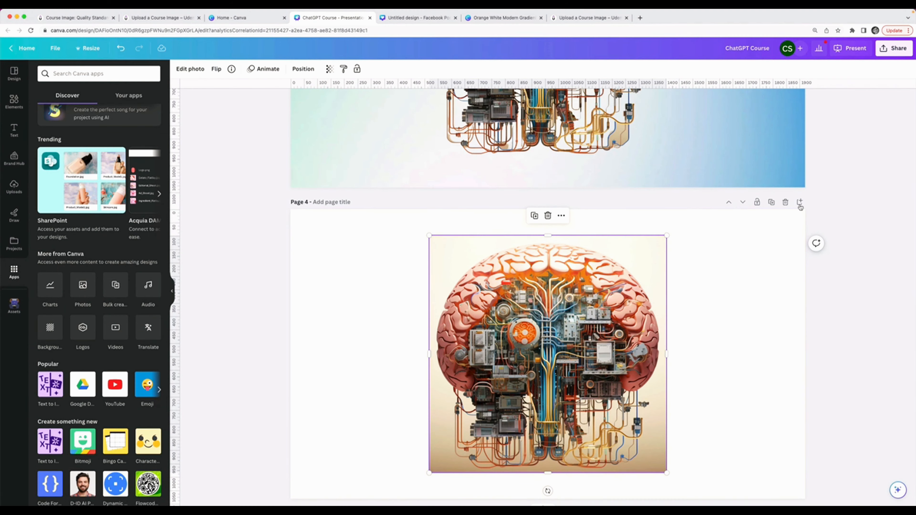
# Switch to the Canva ChatGPT Course presentation, add a page after page 4 and upload the saved solid black background brain image.
pyautogui.click(800, 203)
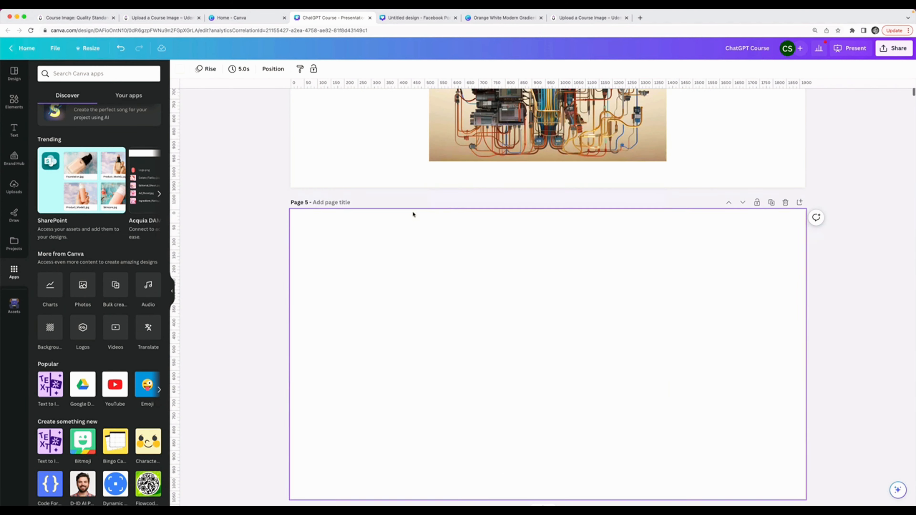
pyautogui.scroll(-2, 467, 232)
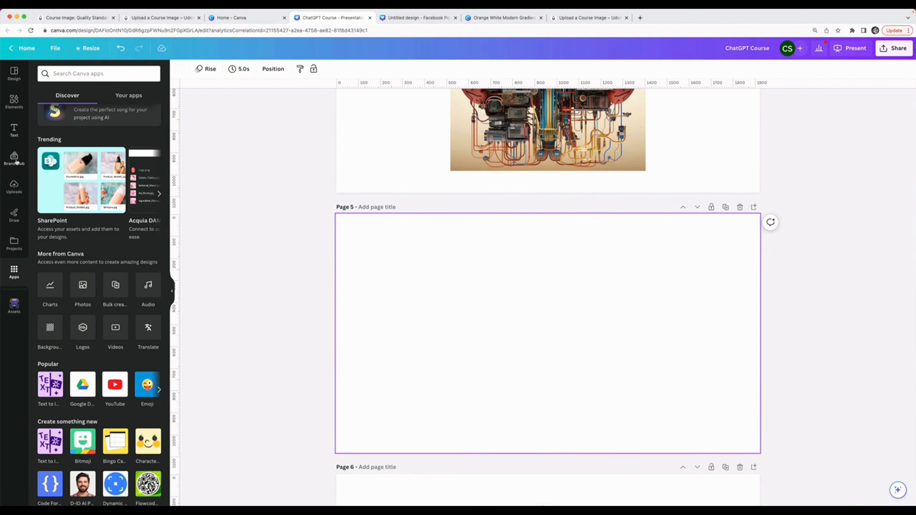
pyautogui.click(13, 186)
pyautogui.click(114, 98)
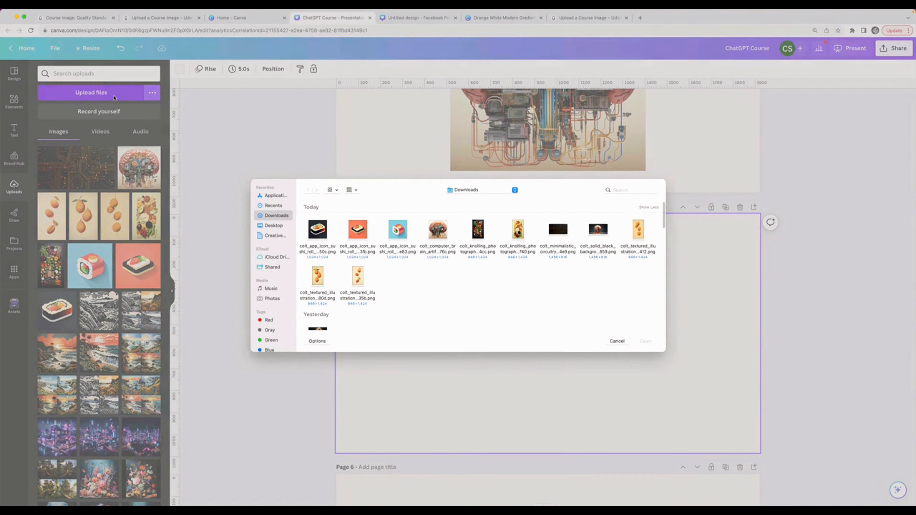
pyautogui.doubleClick(598, 231)
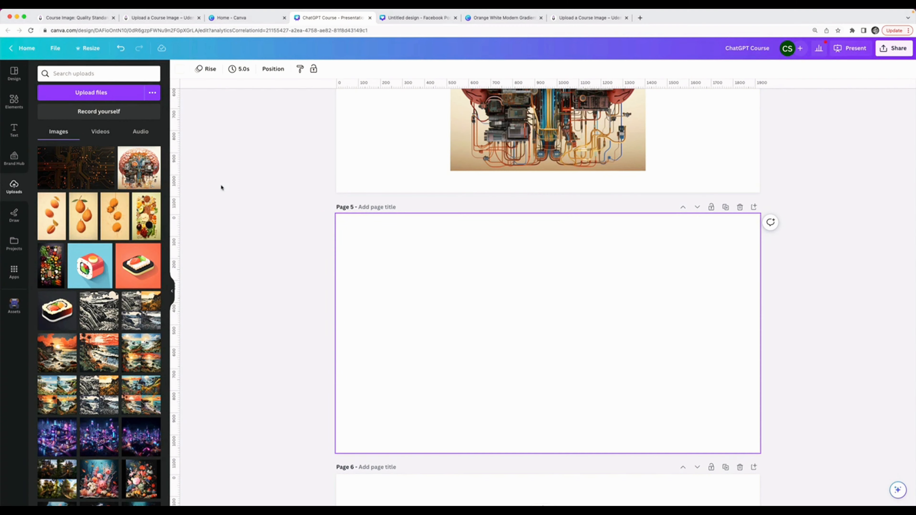
# Fill the new blank page 5 with the uploaded brain image as its background.
pyautogui.moveTo(90, 163); pyautogui.dragTo(348, 231)
pyautogui.scroll(-5, 616, 291)
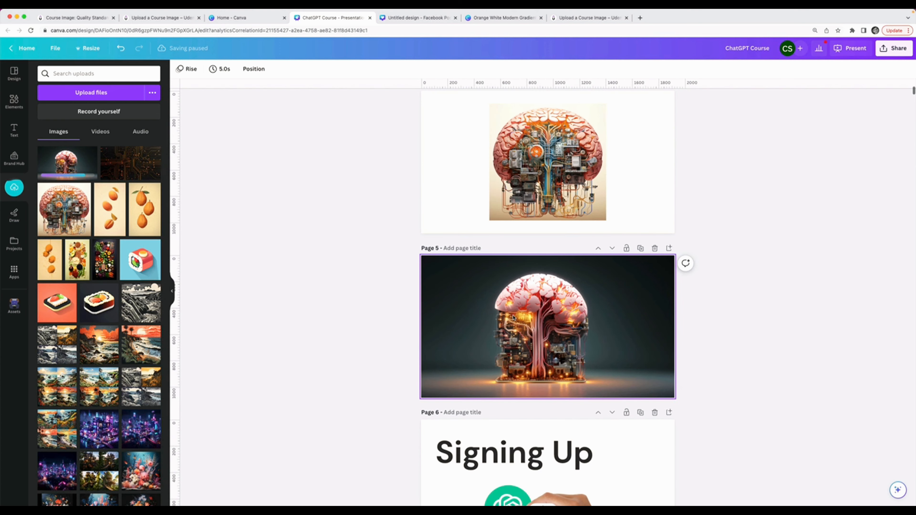
pyautogui.scroll(-3, 616, 291)
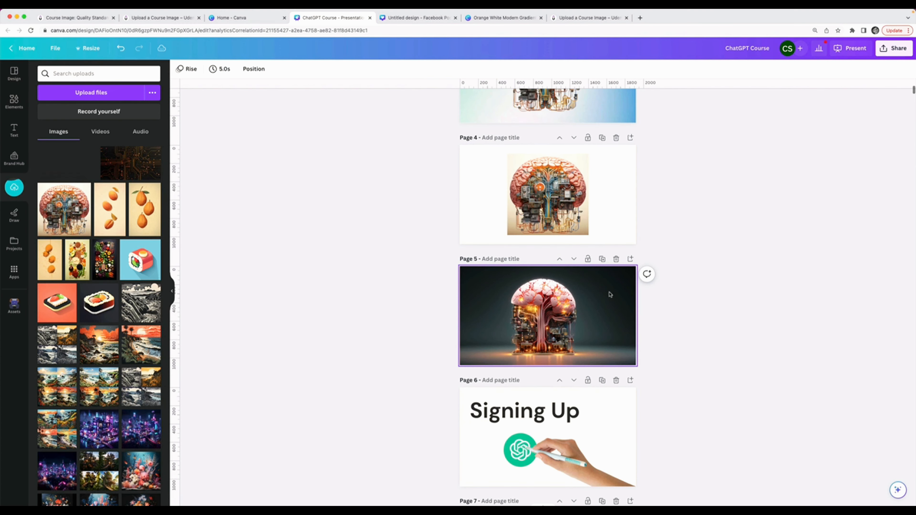
pyautogui.scroll(-3, 616, 292)
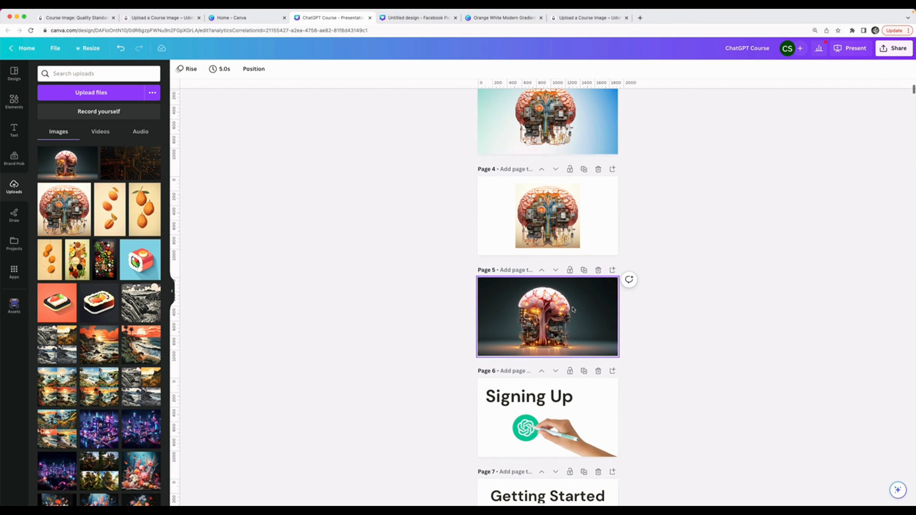
pyautogui.scroll(3, 528, 319)
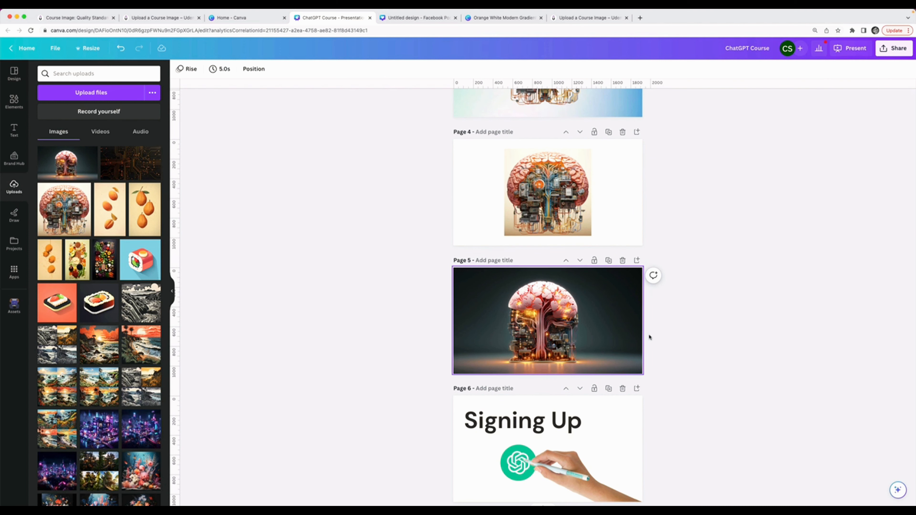
pyautogui.scroll(4, 576, 330)
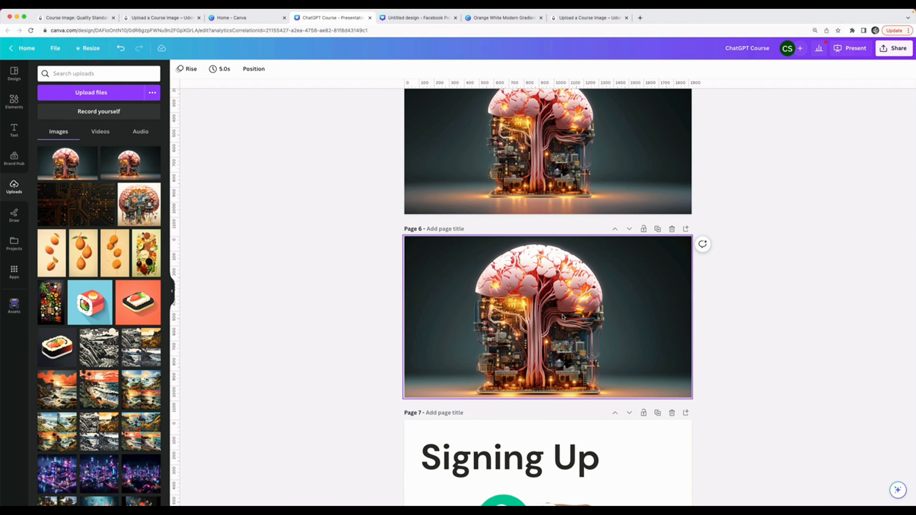
# Compare the brain images on pages 5 and 6, and present page 5 full screen.
pyautogui.scroll(-1, 562, 318)
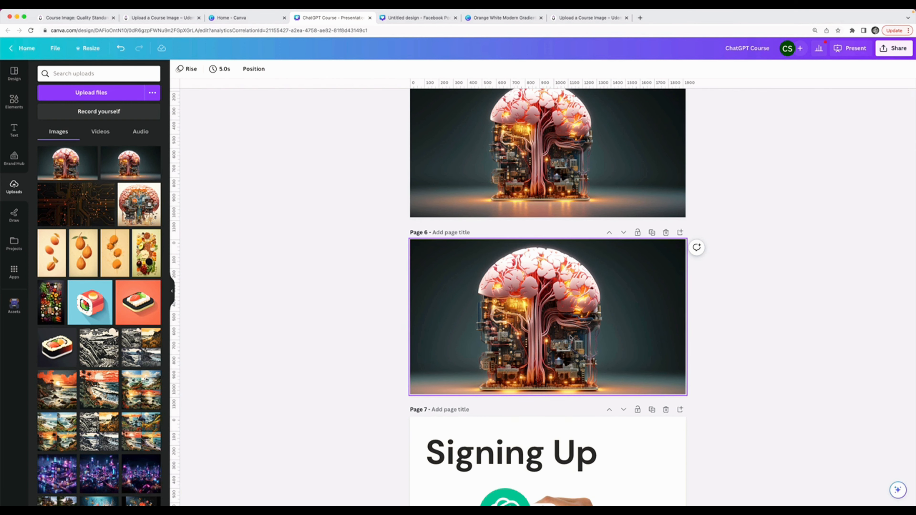
pyautogui.scroll(3, 569, 202)
pyautogui.scroll(5, 499, 224)
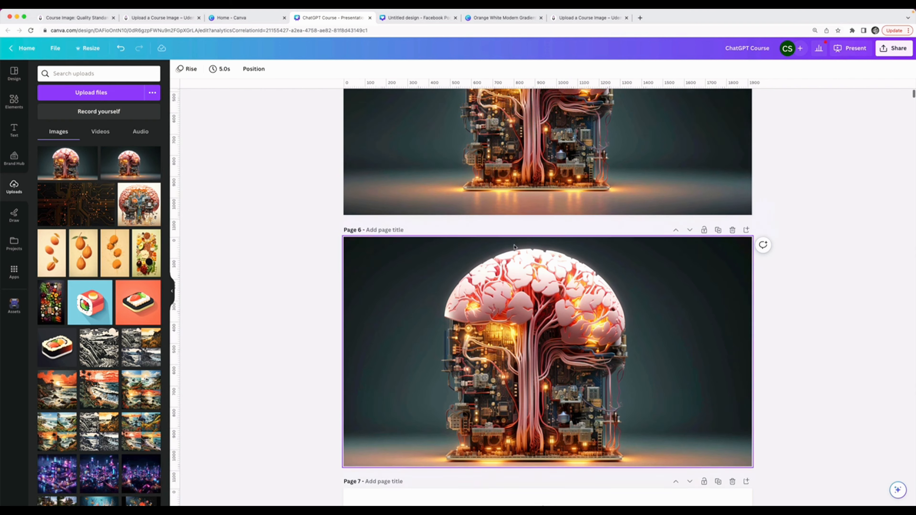
pyautogui.scroll(3, 545, 303)
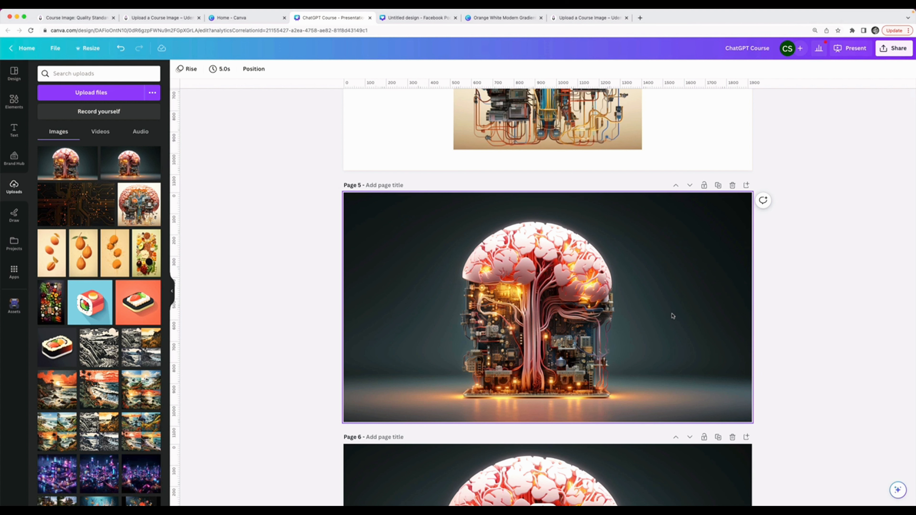
pyautogui.scroll(-2, 811, 317)
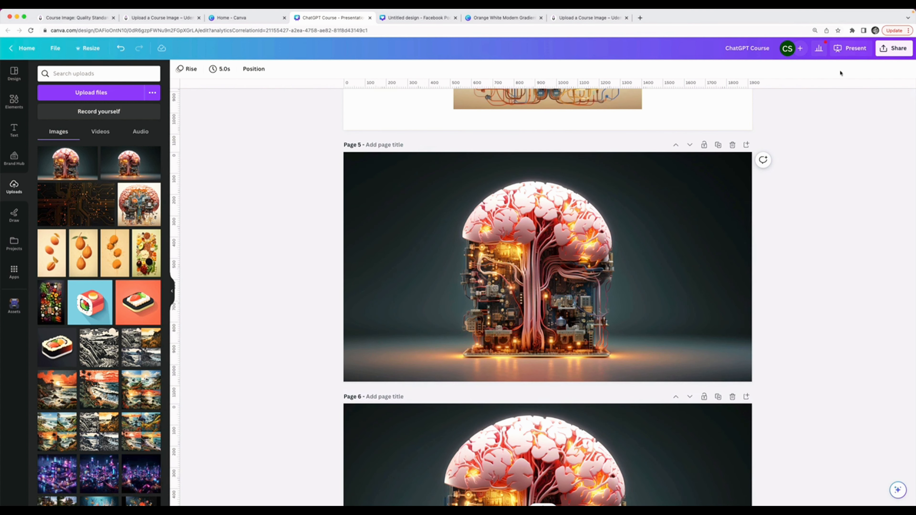
pyautogui.click(850, 48)
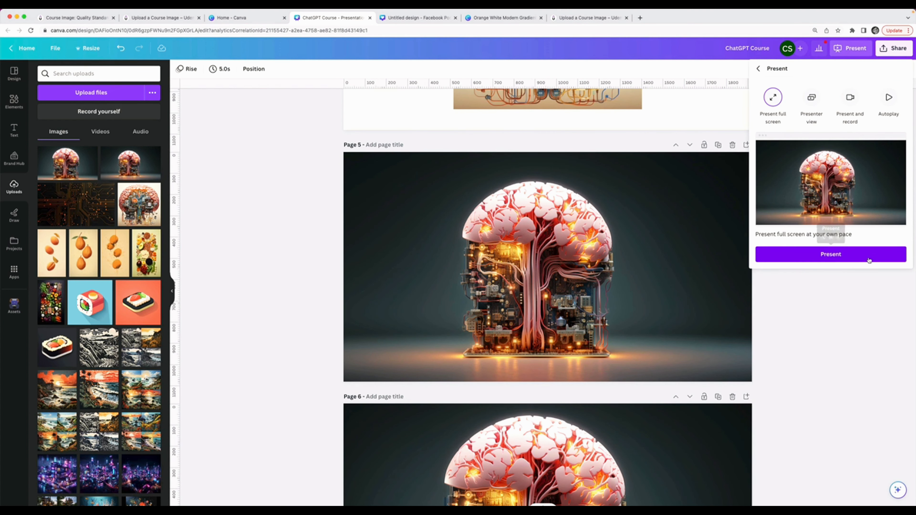
pyautogui.click(865, 260)
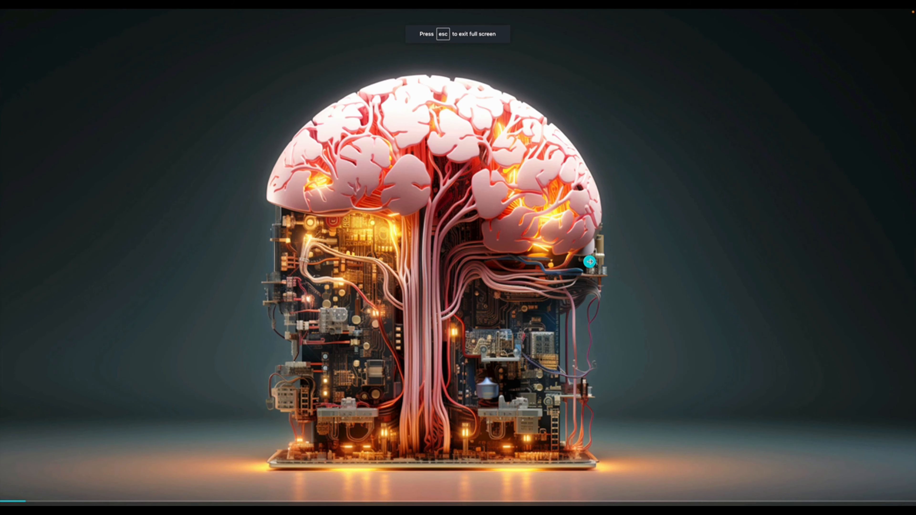
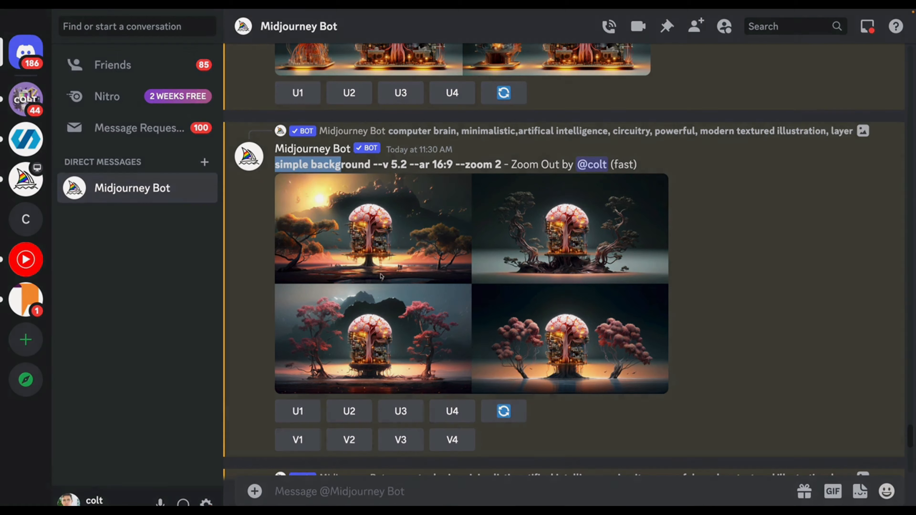
# Switch to the Midjourney chat and review the "simple background" zoom 2 grid, enlarged, and the "simple dark background" zoom-outs.
pyautogui.click(367, 220)
pyautogui.click(781, 280)
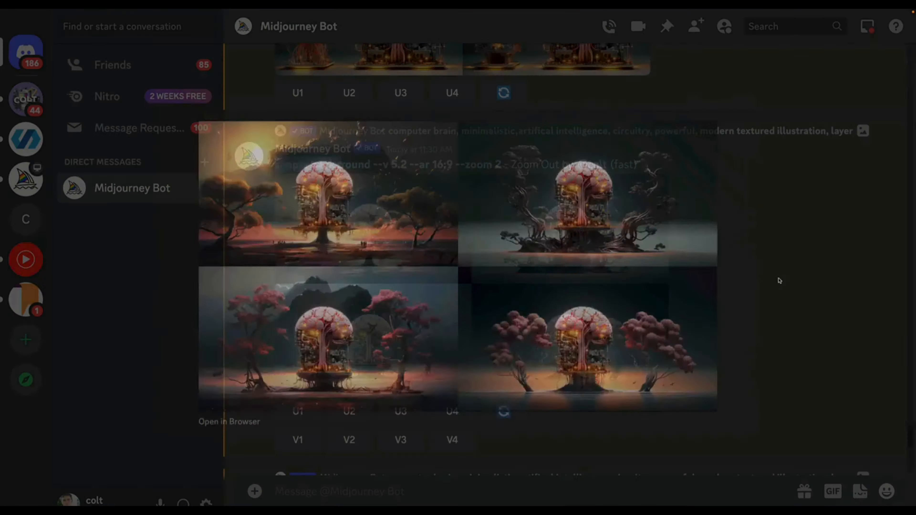
pyautogui.scroll(-5, 613, 307)
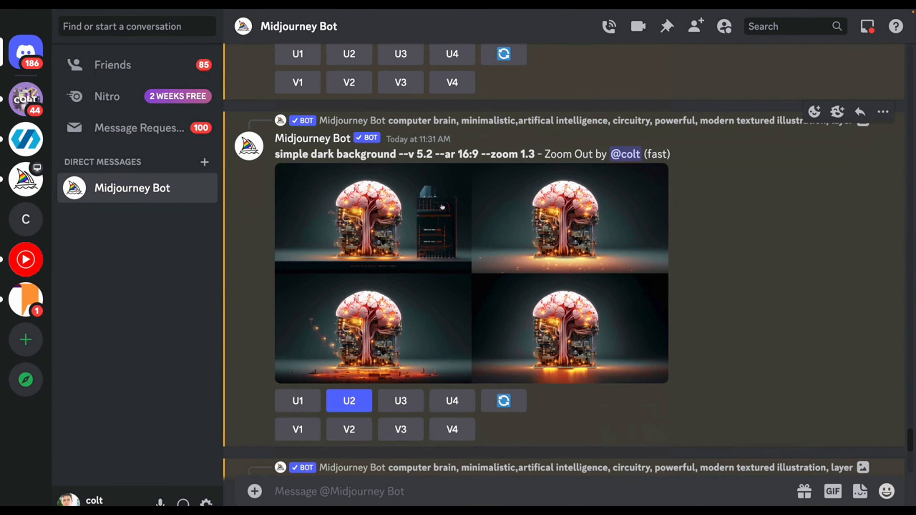
pyautogui.scroll(-10, 442, 207)
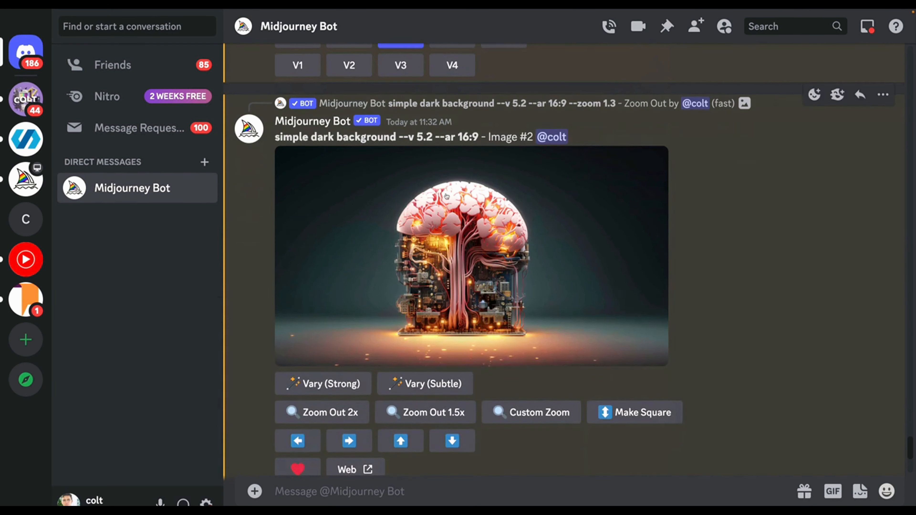
pyautogui.scroll(-1, 505, 181)
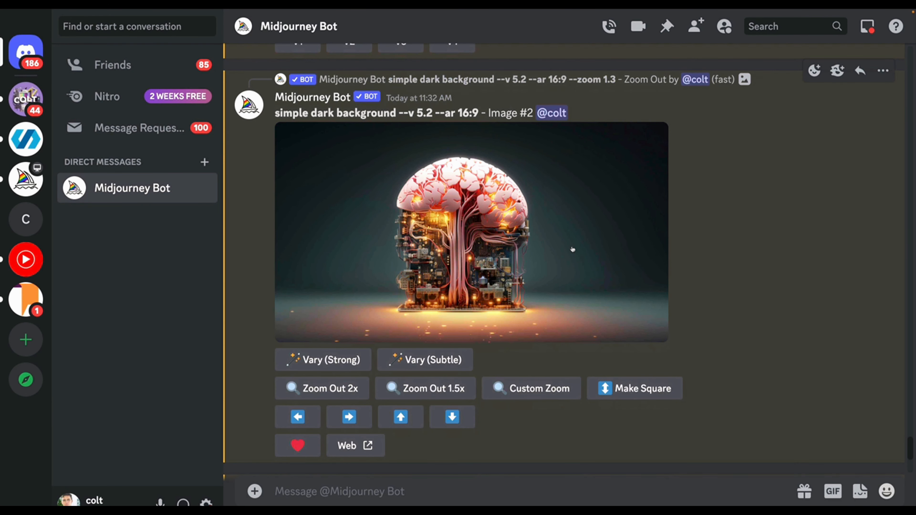
pyautogui.scroll(-10, 572, 249)
# View the reference image of the "AI, computer, minimalistic, trendy, circuitry, colorful --v 5.2" prompt enlarged.
pyautogui.scroll(3, 685, 260)
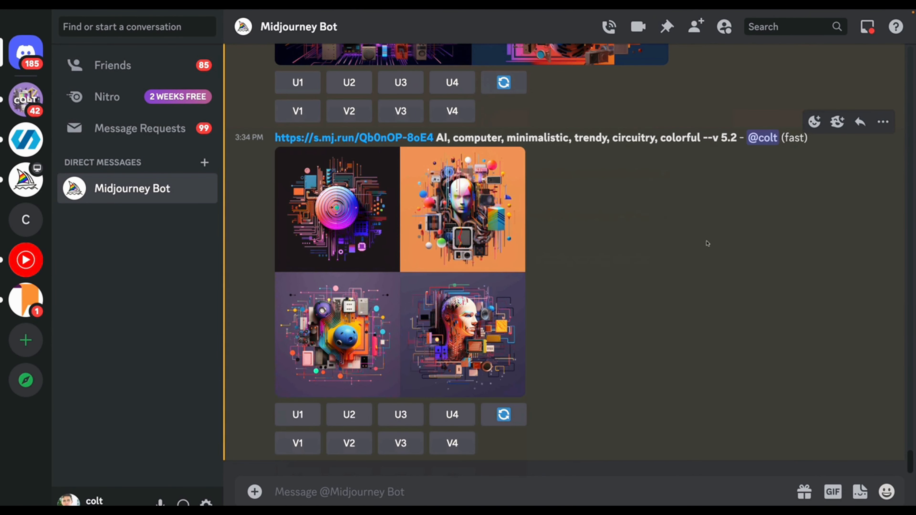
pyautogui.scroll(10, 707, 243)
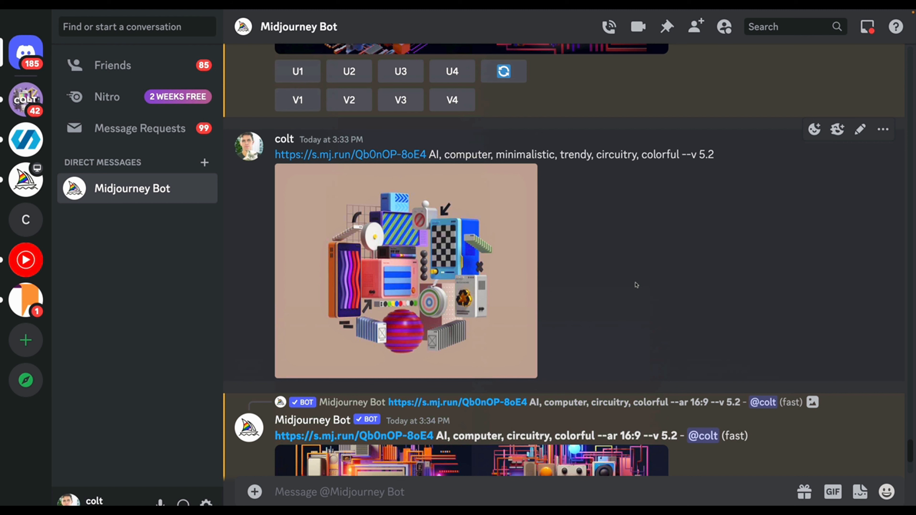
pyautogui.click(496, 231)
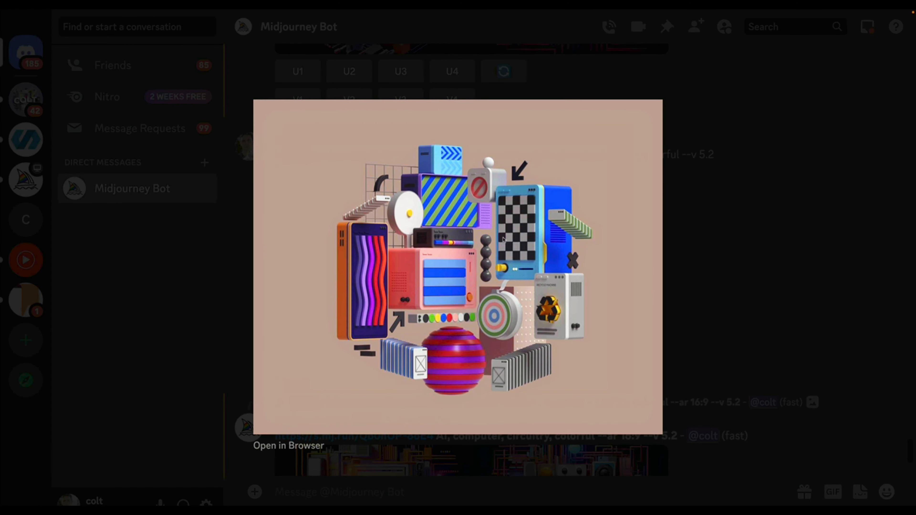
# Review the reference image and the "AI, computer, circuitry, colorful --ar 16:9 --v 5.2" prompt, viewing its first grid enlarged.
pyautogui.click(690, 273)
pyautogui.scroll(10, 687, 262)
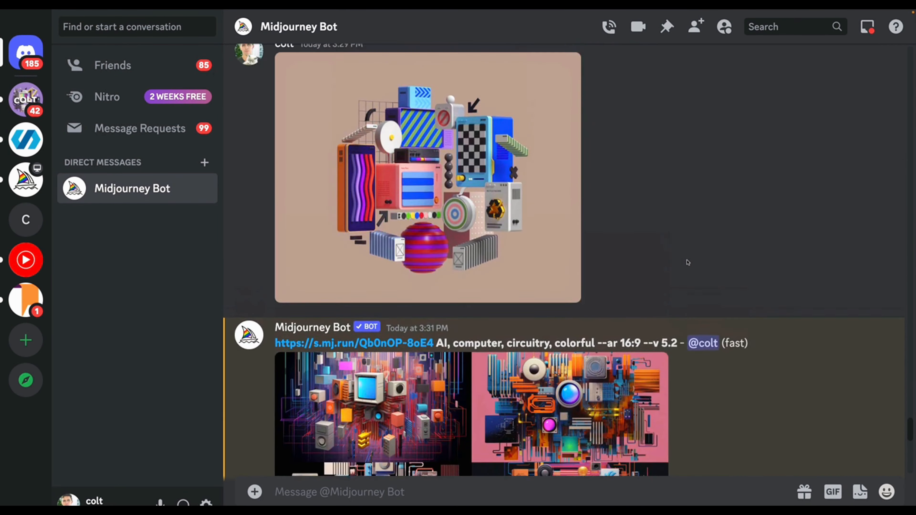
pyautogui.scroll(-8, 468, 276)
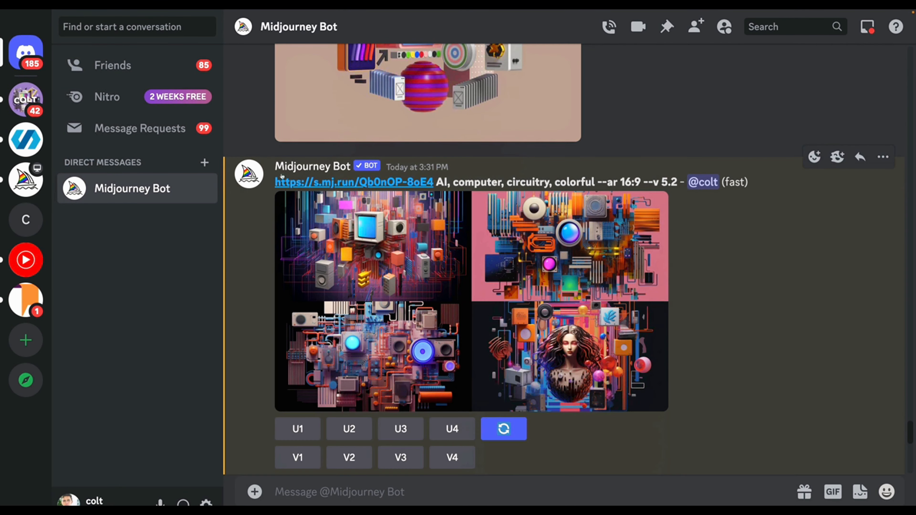
pyautogui.moveTo(278, 185); pyautogui.dragTo(445, 182)
pyautogui.click(477, 173)
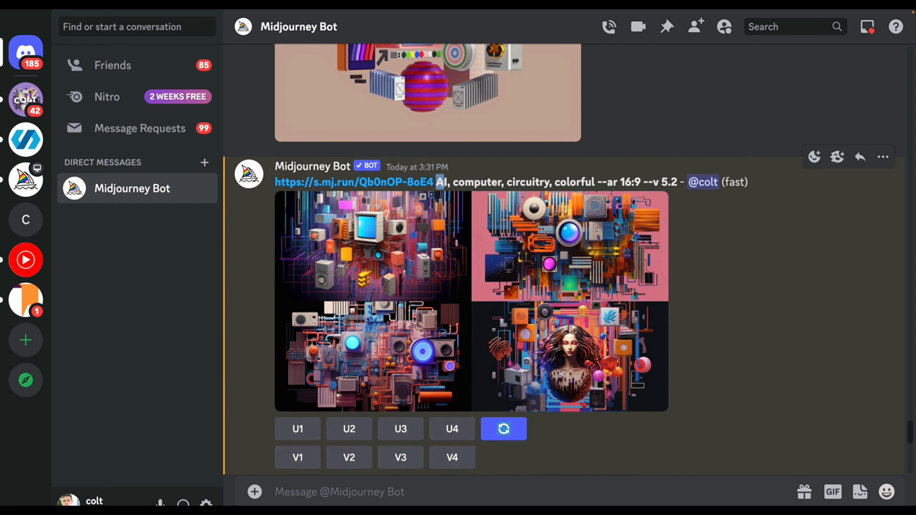
pyautogui.click(470, 184)
pyautogui.moveTo(623, 183); pyautogui.dragTo(659, 185)
pyautogui.click(572, 275)
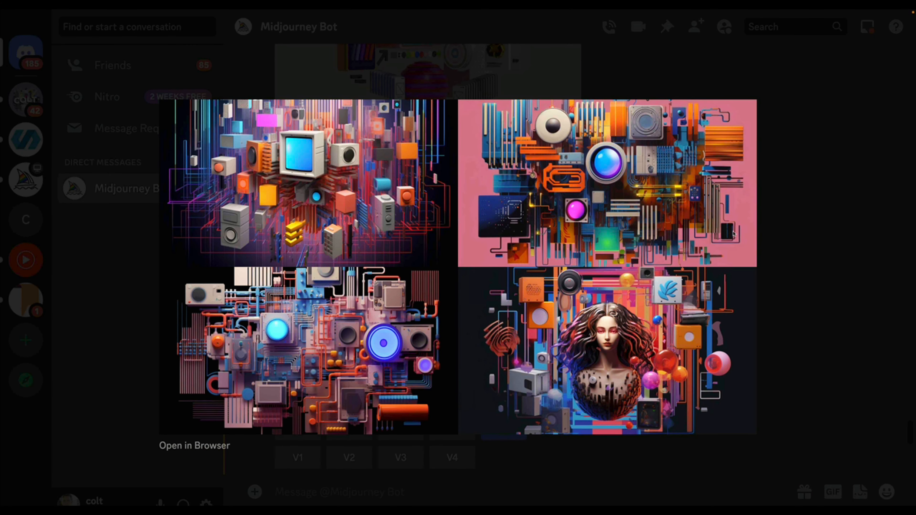
pyautogui.click(814, 244)
# Examine the "AI, computer, minimalistic, trendy, circuitry, colorful --v 5.2" prompt and its enlarged grid, and compare them with the reference image.
pyautogui.scroll(-10, 705, 262)
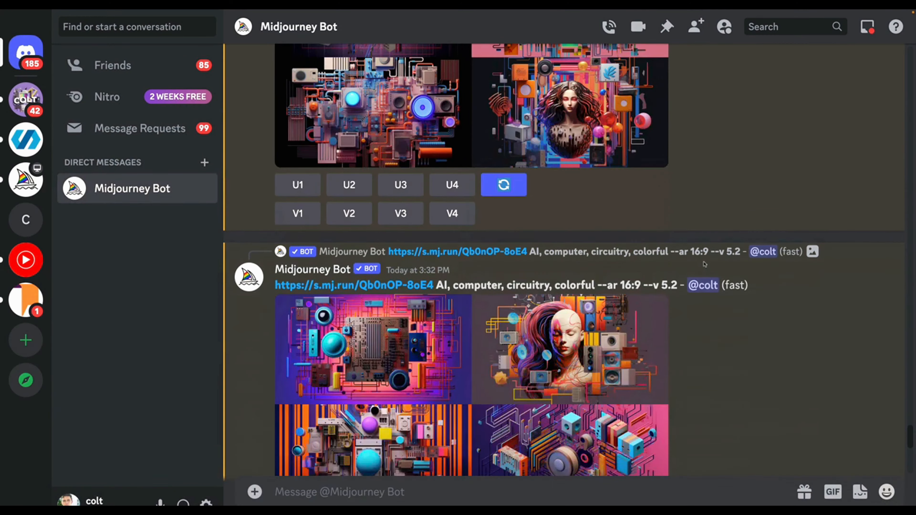
pyautogui.scroll(-10, 574, 242)
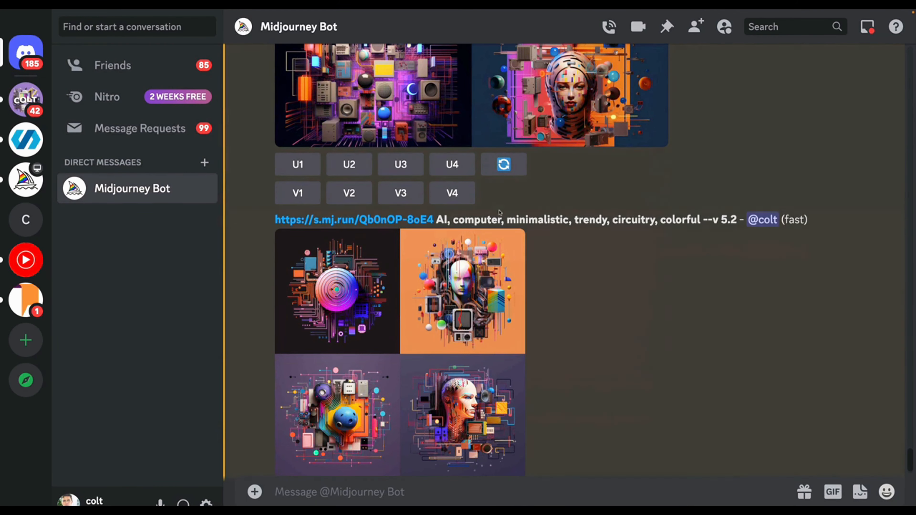
pyautogui.moveTo(567, 221); pyautogui.dragTo(498, 222)
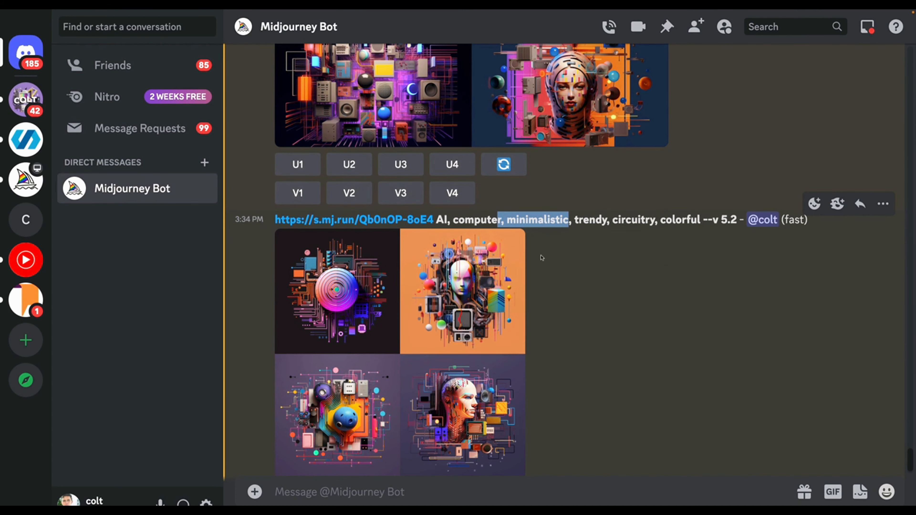
pyautogui.click(453, 292)
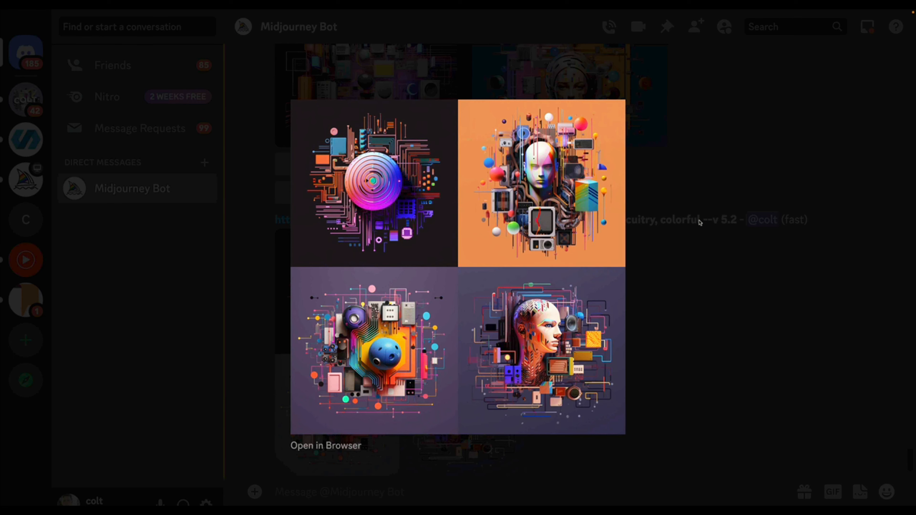
pyautogui.click(667, 253)
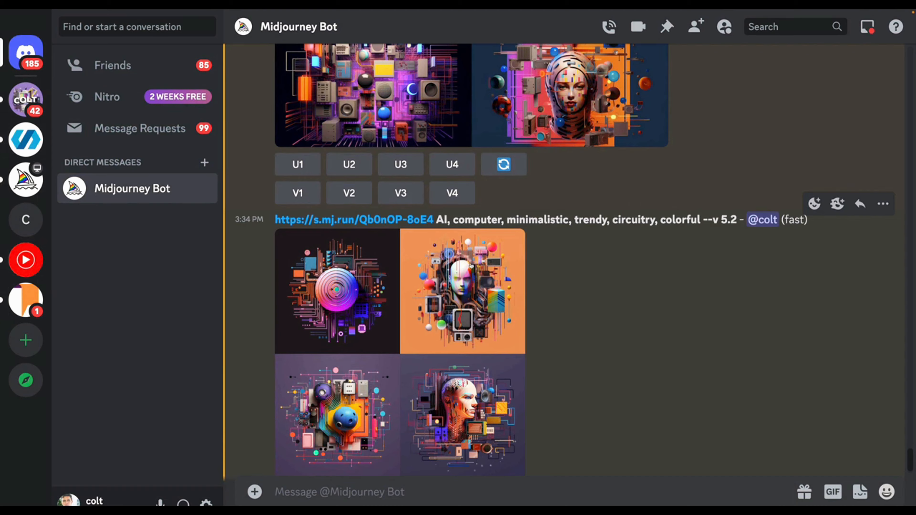
pyautogui.click(472, 267)
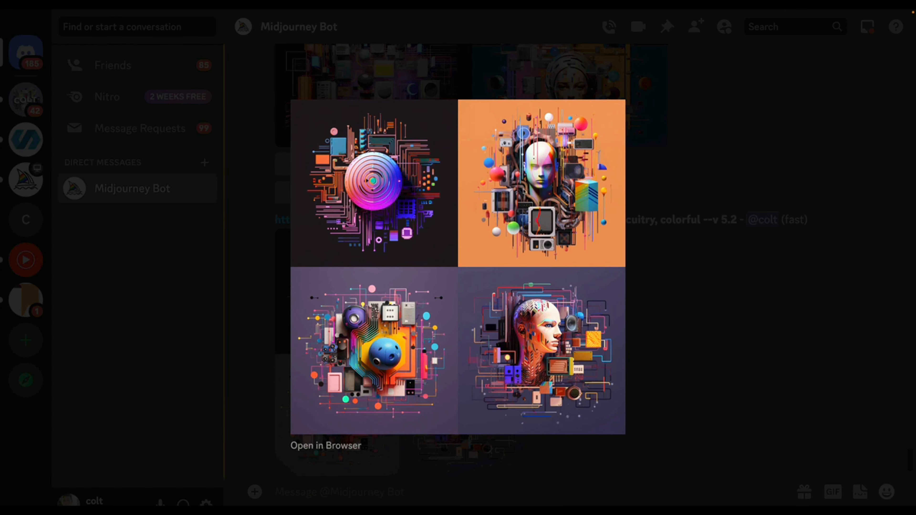
pyautogui.click(654, 270)
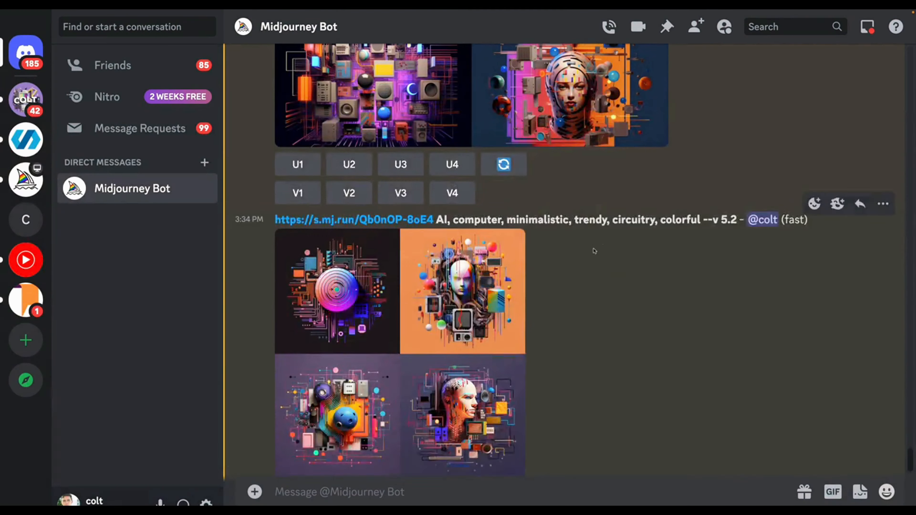
pyautogui.scroll(10, 592, 250)
pyautogui.scroll(10, 593, 250)
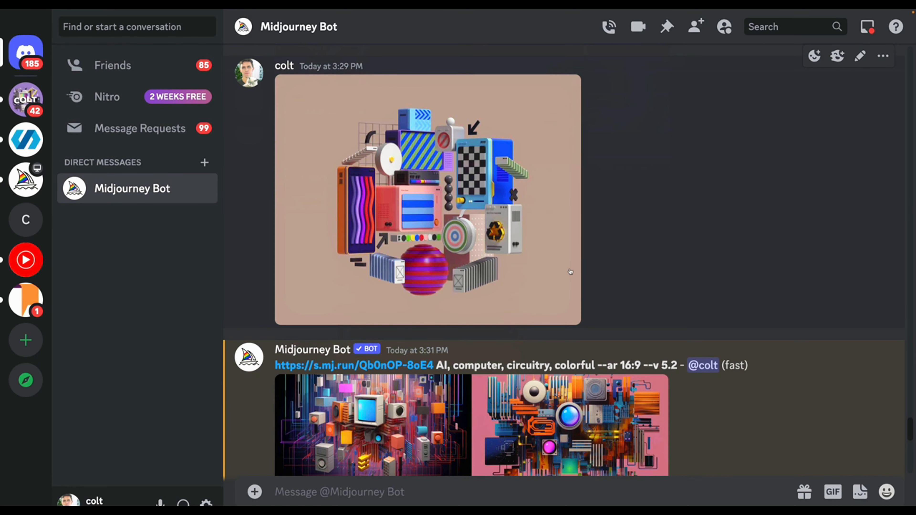
pyautogui.scroll(-15, 570, 271)
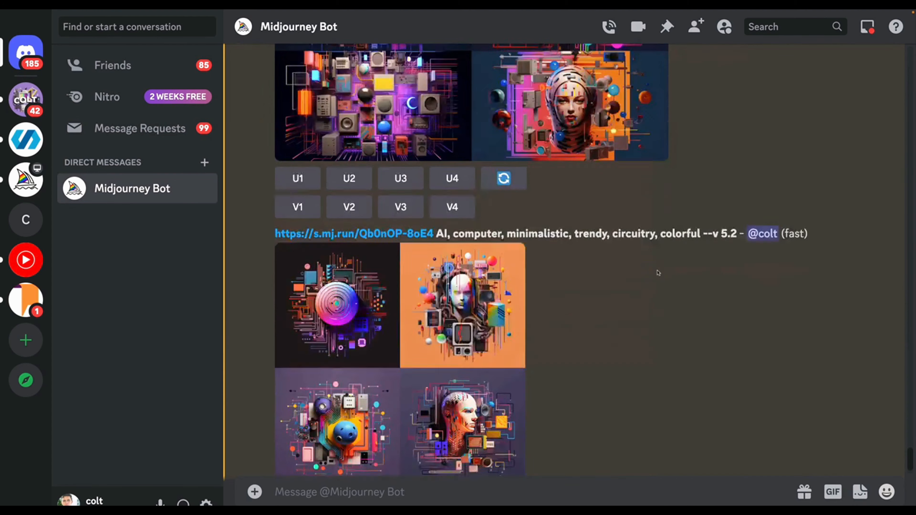
# Request variations and an upscale of image #2, the orange humanoid head, from the minimalistic, trendy circuitry grid.
pyautogui.click(475, 212)
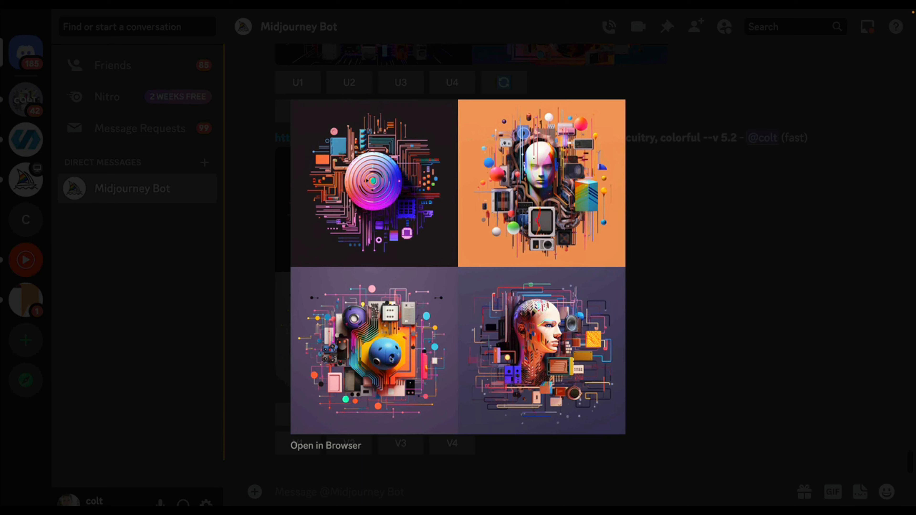
pyautogui.click(712, 321)
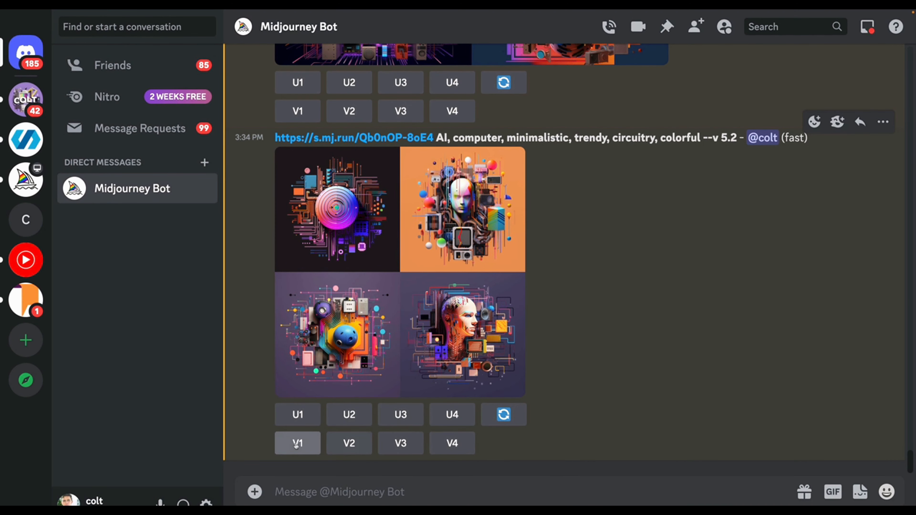
pyautogui.click(350, 443)
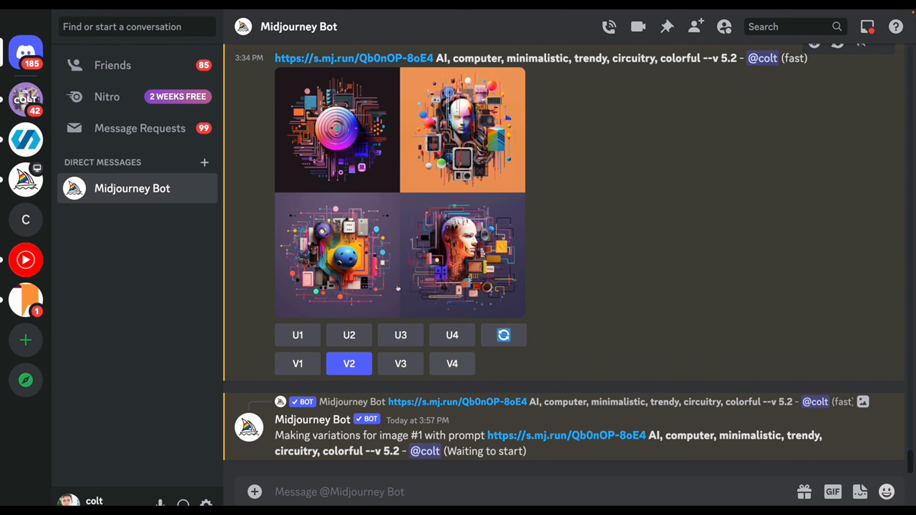
pyautogui.click(348, 345)
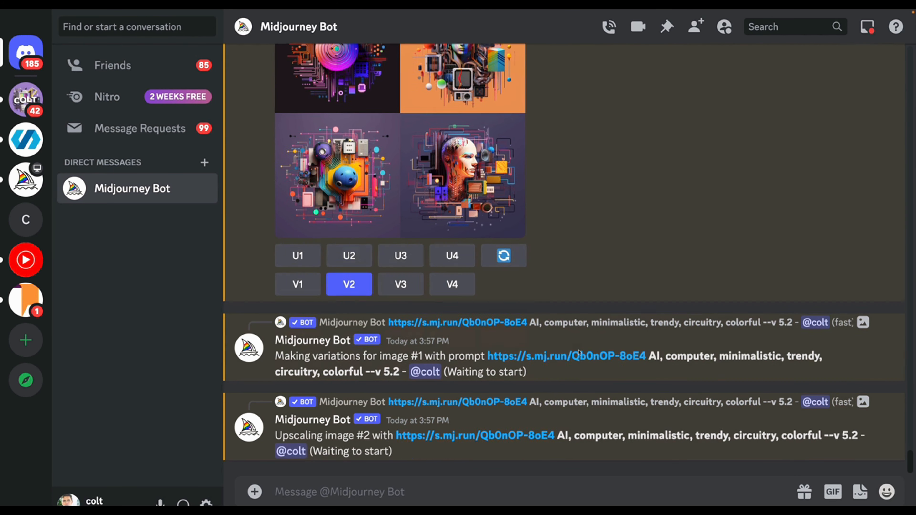
pyautogui.scroll(3, 600, 222)
pyautogui.click(420, 252)
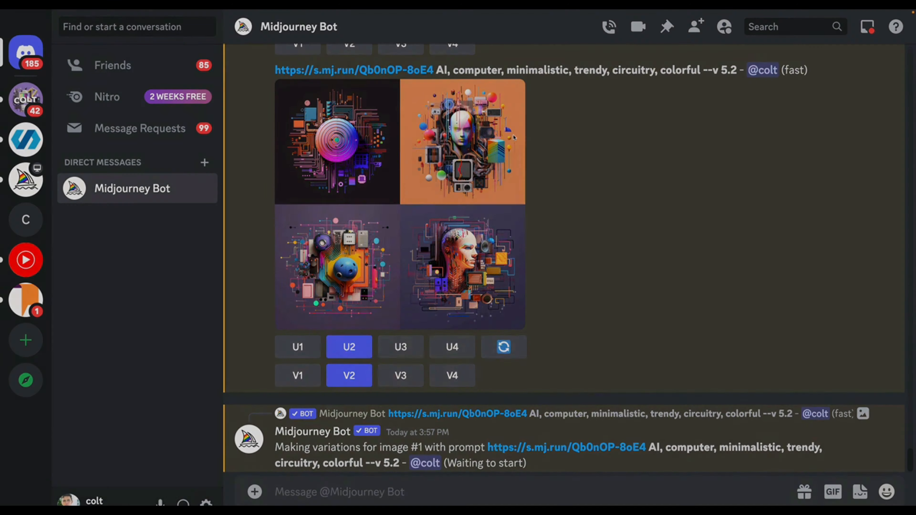
pyautogui.press('Escape')
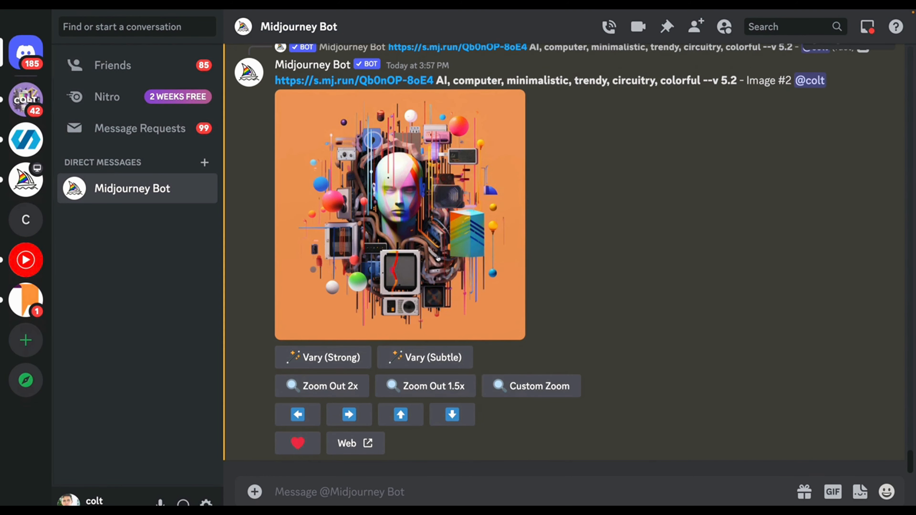
# Transfer the upscaled image #2 from the Midjourney chat onto blank page 2 of the Canva ChatGPT Course presentation.
pyautogui.rightClick(438, 259)
pyautogui.click(509, 446)
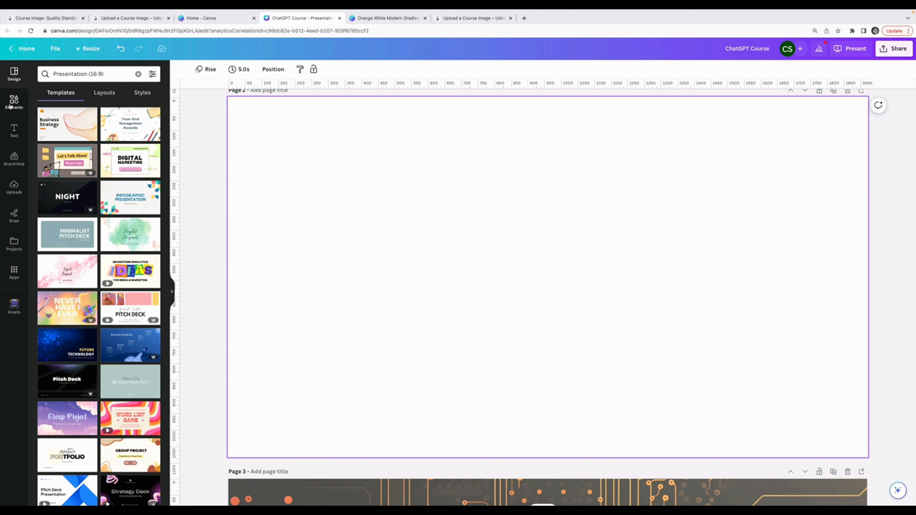
pyautogui.click(14, 187)
pyautogui.hotkey('ctrl', 'Left')
pyautogui.rightClick(485, 249)
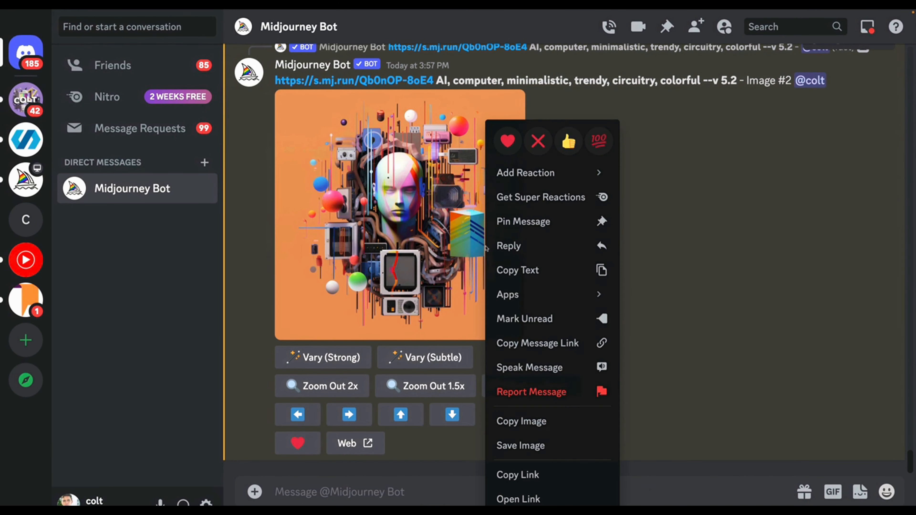
pyautogui.click(546, 441)
pyautogui.click(503, 182)
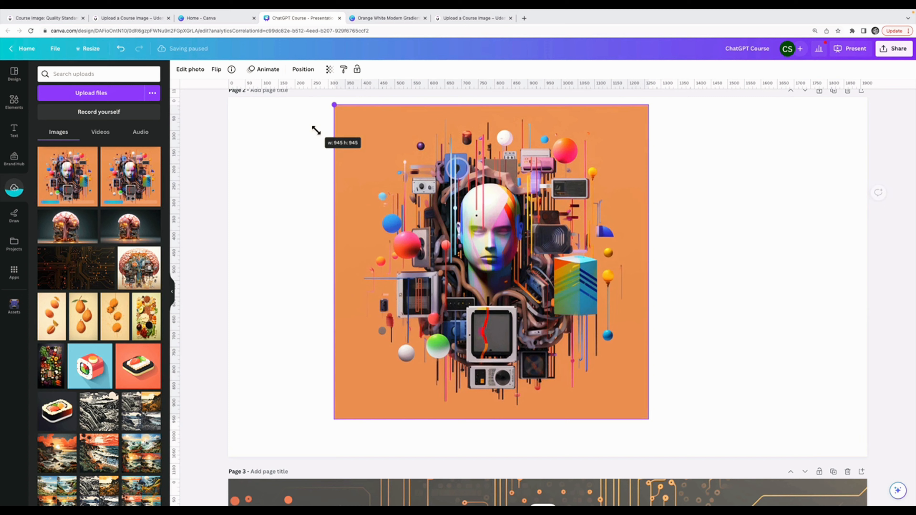
# Enlarge the orange head image to the full height of page 2 and place it roughly in the page's centre.
pyautogui.moveTo(317, 129); pyautogui.dragTo(293, 115)
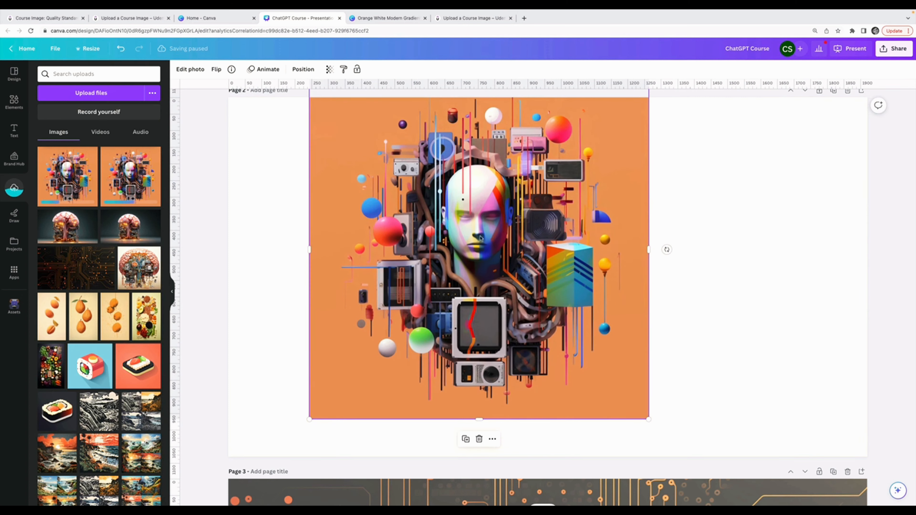
pyautogui.moveTo(479, 256); pyautogui.dragTo(532, 265)
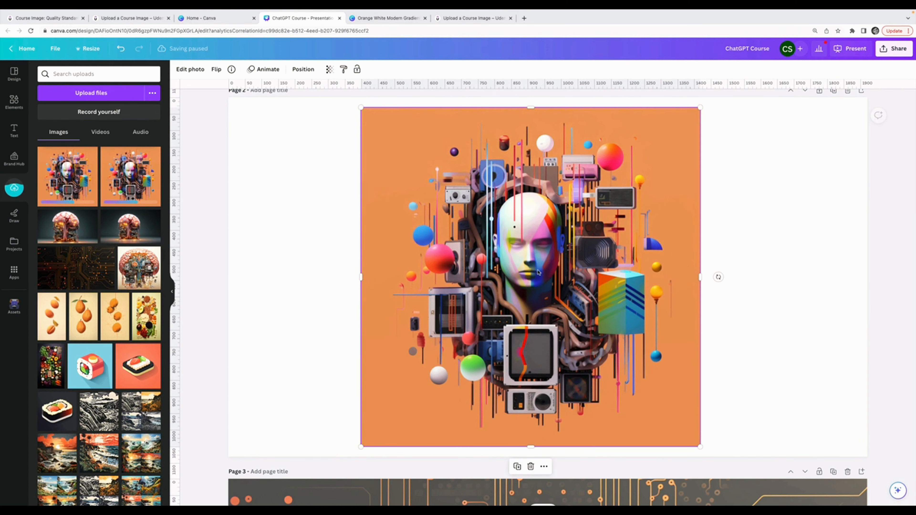
pyautogui.moveTo(366, 113); pyautogui.dragTo(306, 92)
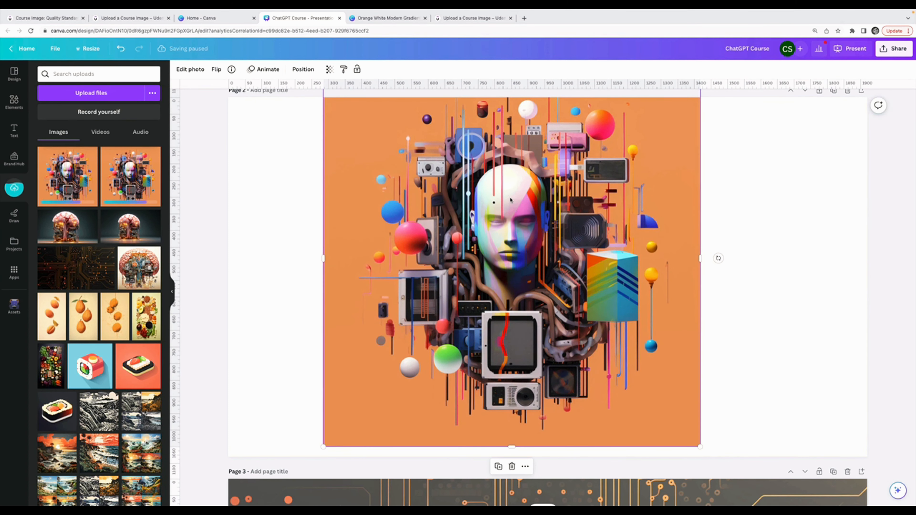
pyautogui.moveTo(510, 199); pyautogui.dragTo(547, 214)
# Fill page 2's background with the orange sampled from the head image.
pyautogui.click(838, 213)
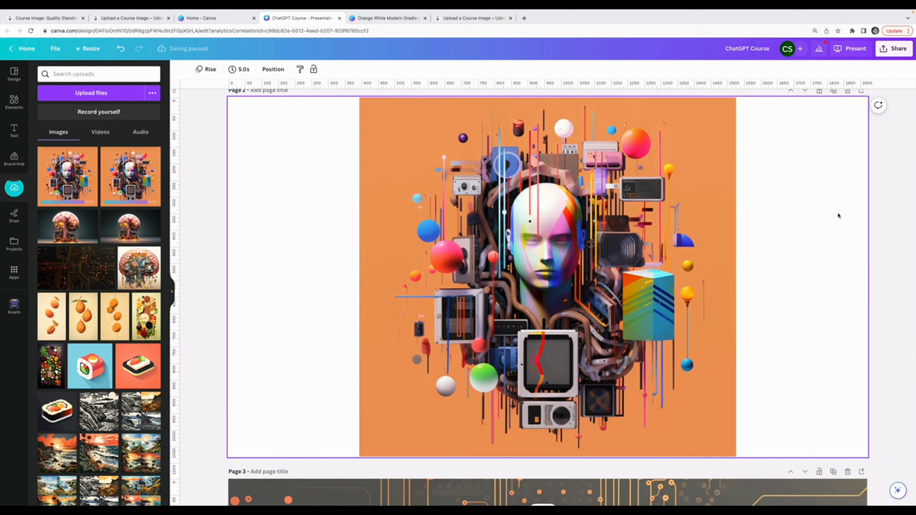
pyautogui.click(181, 69)
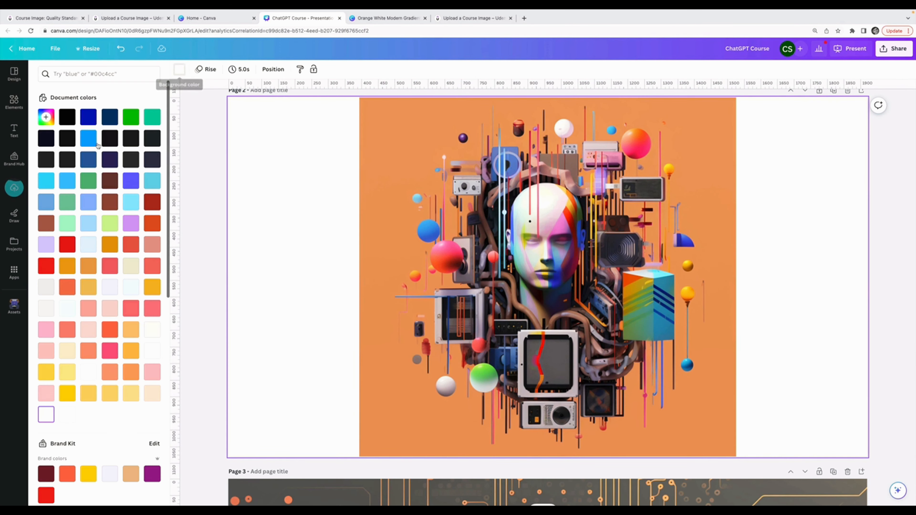
pyautogui.click(46, 118)
pyautogui.click(146, 216)
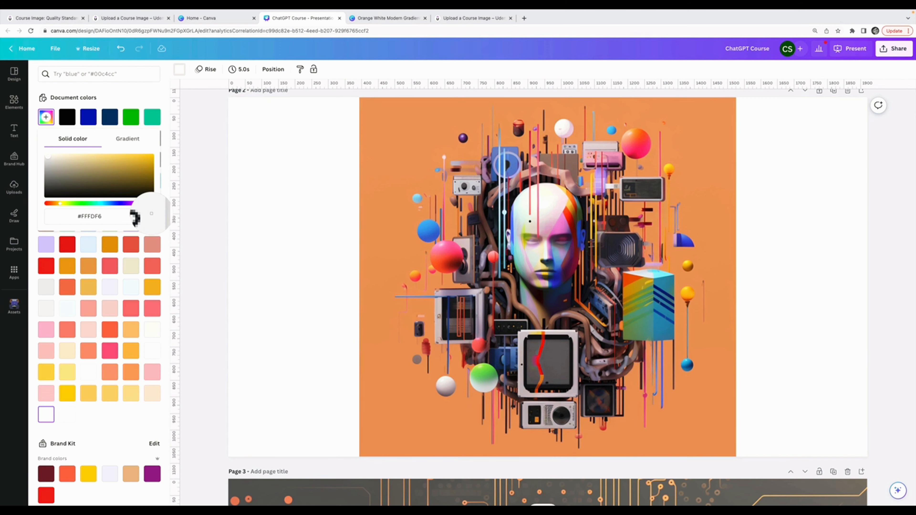
pyautogui.click(405, 136)
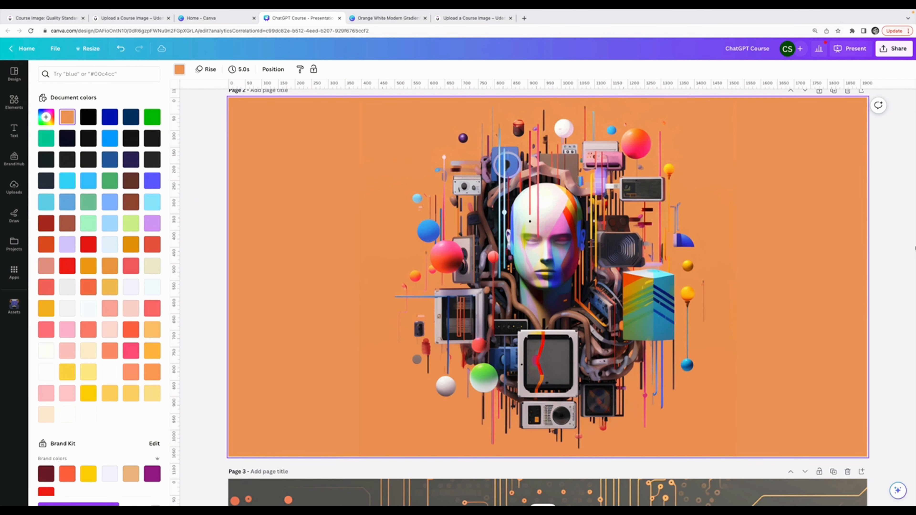
pyautogui.scroll(-3, 752, 243)
pyautogui.scroll(3, 752, 243)
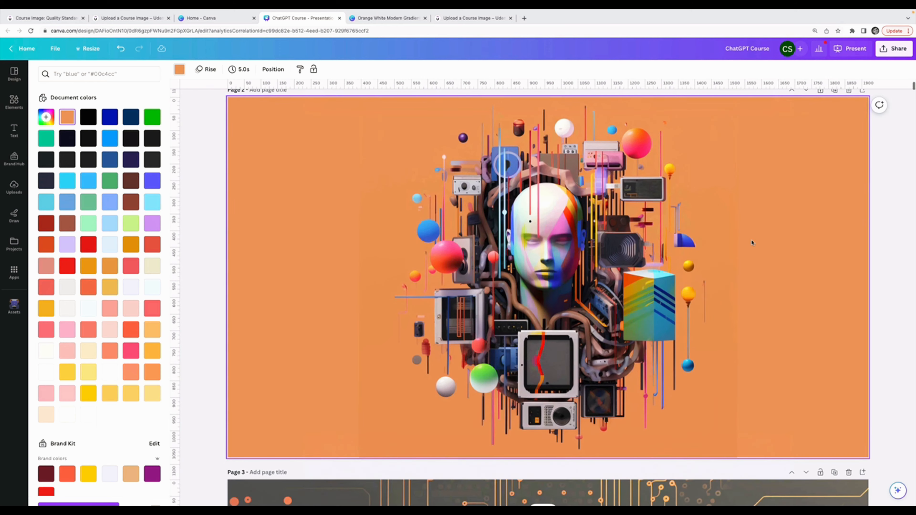
# Remove the background of the head image on page 2, and undo a test move of it.
pyautogui.click(585, 246)
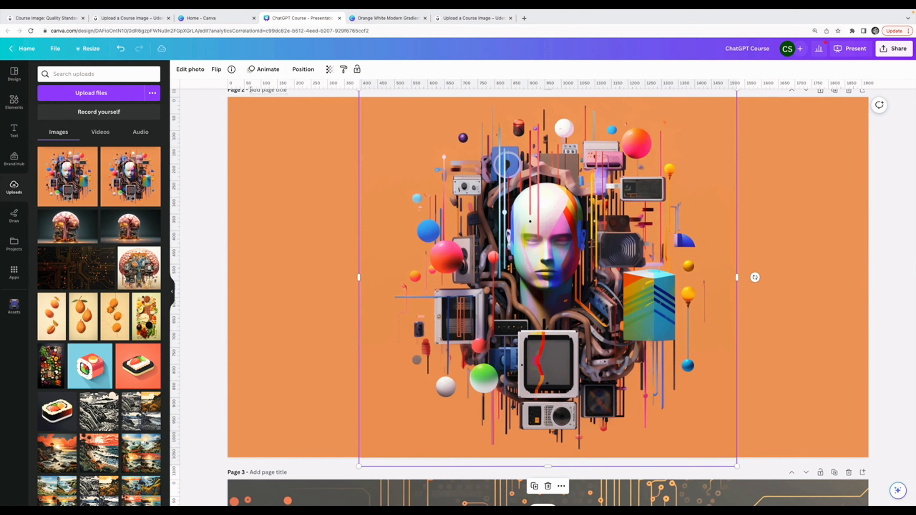
pyautogui.click(177, 70)
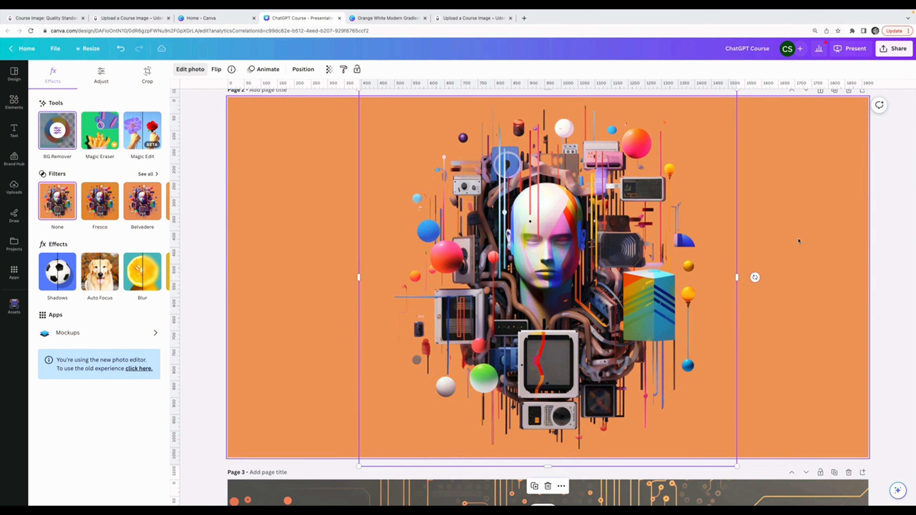
pyautogui.moveTo(599, 224); pyautogui.dragTo(703, 220)
pyautogui.press('super+z')
# Try navy #00305d and a brighter blue as page 2's background, and set it to near-black #161114.
pyautogui.click(250, 166)
pyautogui.click(179, 69)
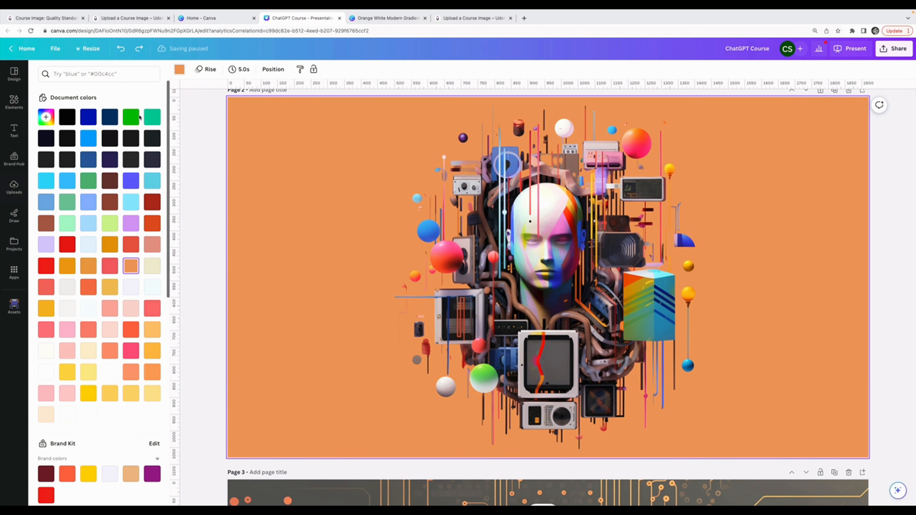
pyautogui.click(107, 114)
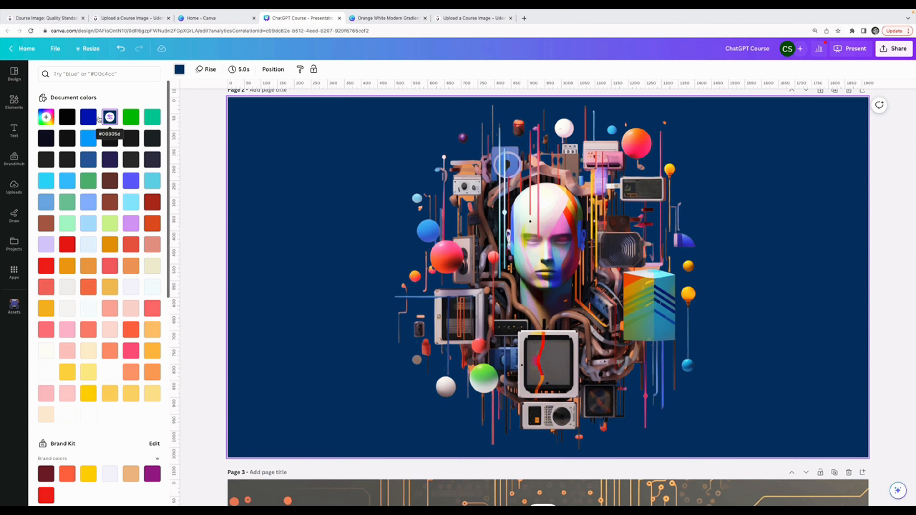
pyautogui.click(88, 117)
pyautogui.click(107, 138)
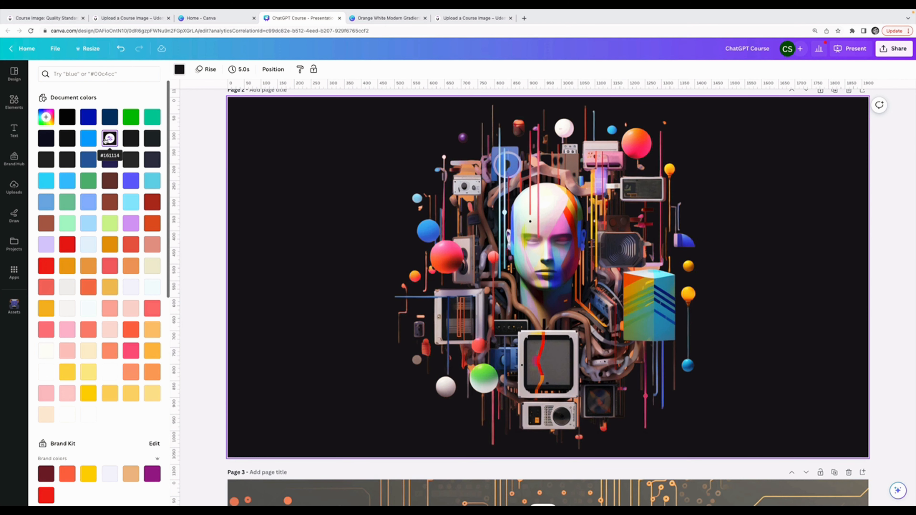
# Copy the circuit-board image from page 3 onto page 2 and align it with the page's upper-left corner.
pyautogui.moveTo(608, 263)
pyautogui.mouseDown()
pyautogui.moveTo(594, 263)
pyautogui.moveTo(607, 264)
pyautogui.mouseUp()
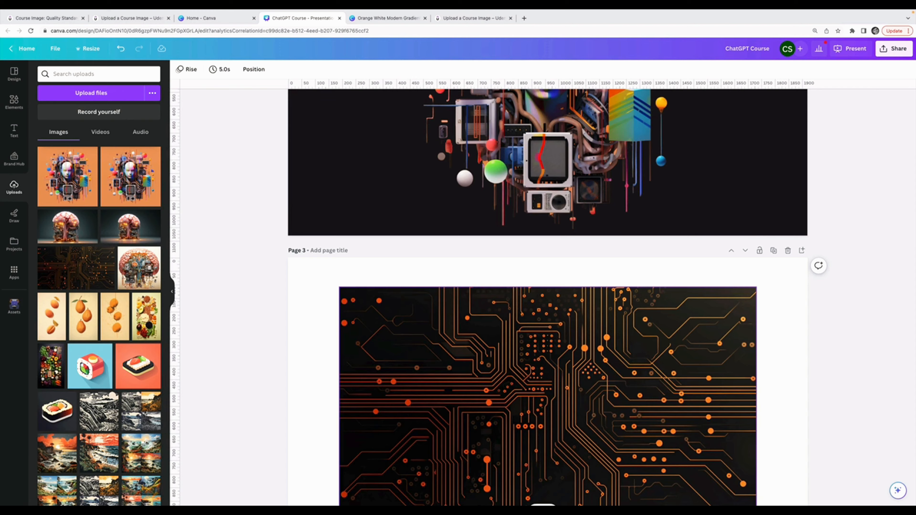
pyautogui.scroll(-3, 757, 302)
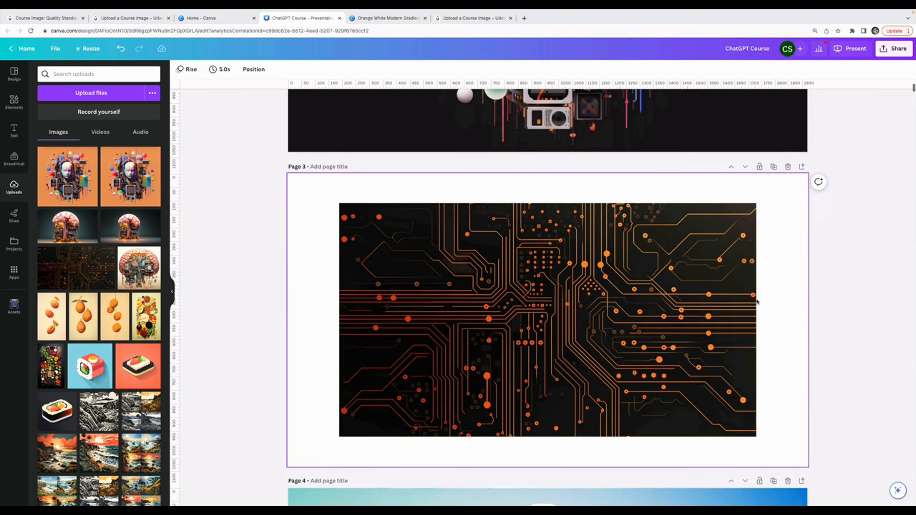
pyautogui.scroll(-1, 757, 301)
pyautogui.click(658, 267)
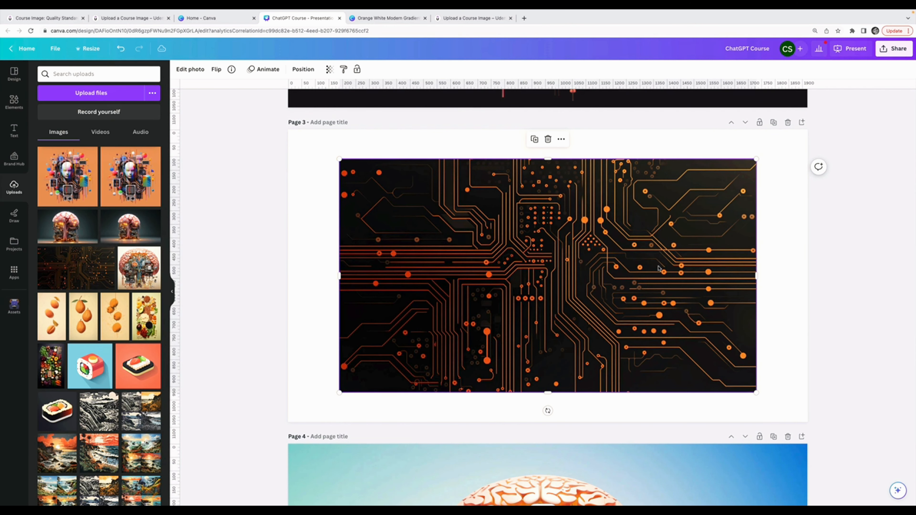
pyautogui.click(769, 281)
pyautogui.click(637, 263)
pyautogui.scroll(1, 737, 272)
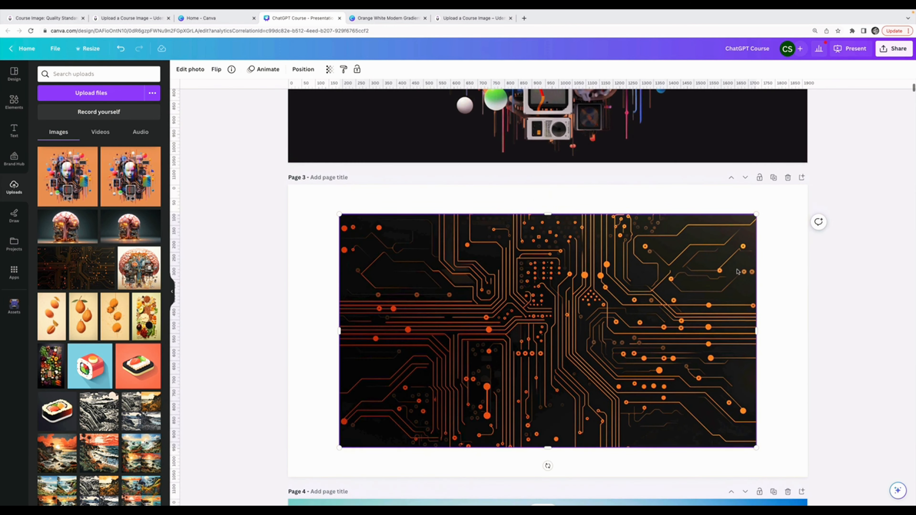
pyautogui.scroll(7, 606, 291)
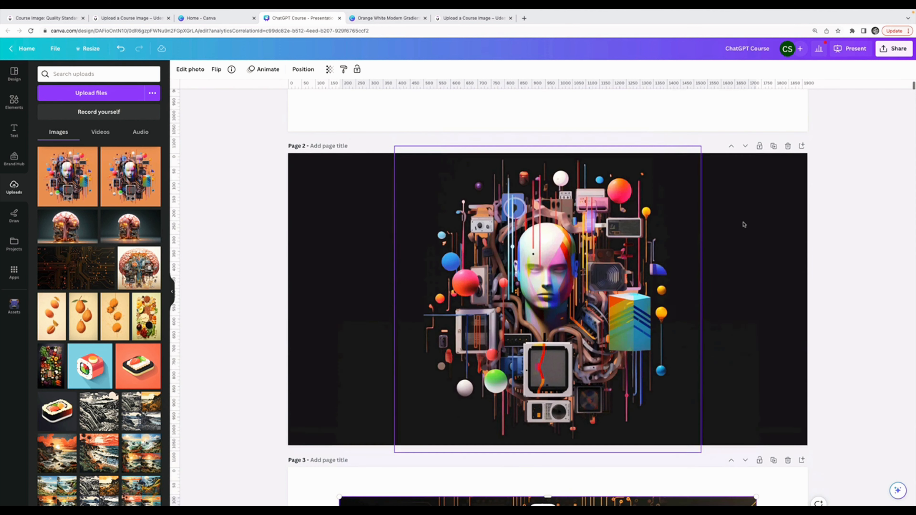
pyautogui.click(744, 224)
pyautogui.press('super+v')
pyautogui.moveTo(571, 251); pyautogui.dragTo(520, 222)
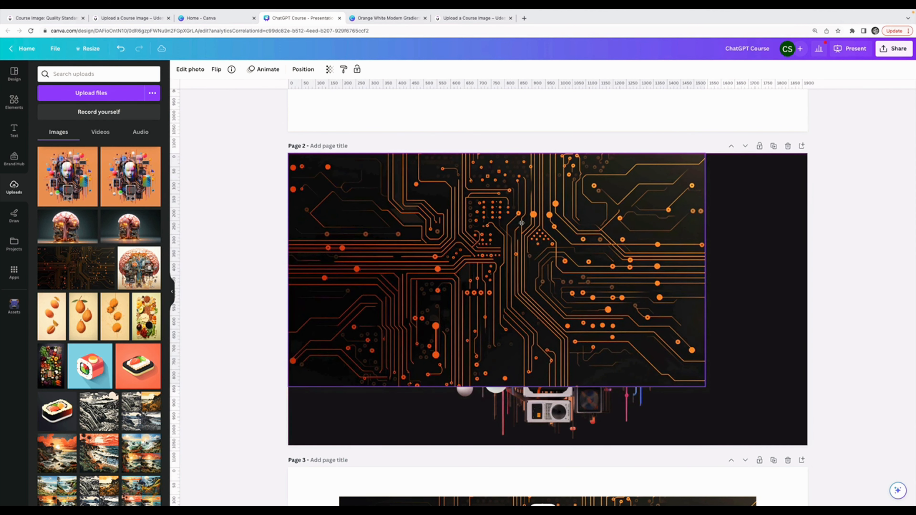
# Enlarge the circuit-board image on page 2 to the full page width of 1920 px and send it behind the head image.
pyautogui.moveTo(710, 389); pyautogui.dragTo(801, 461)
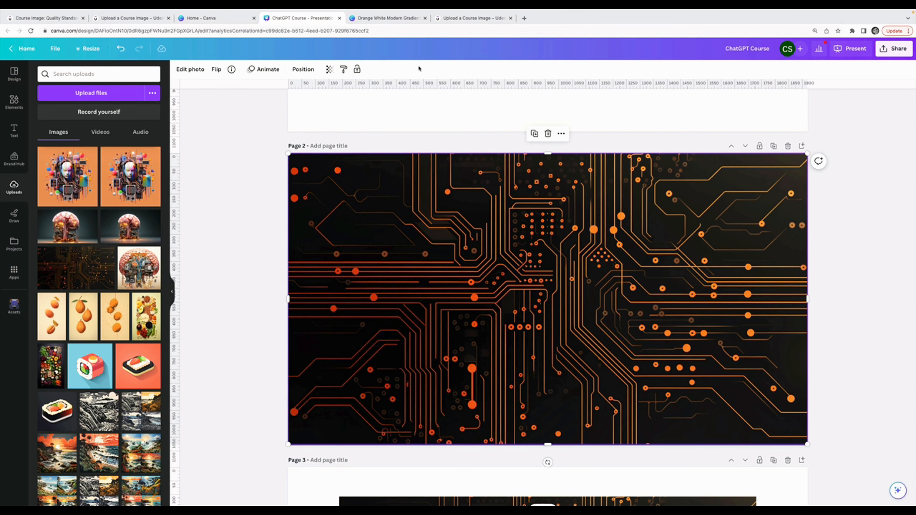
pyautogui.click(293, 71)
pyautogui.click(145, 108)
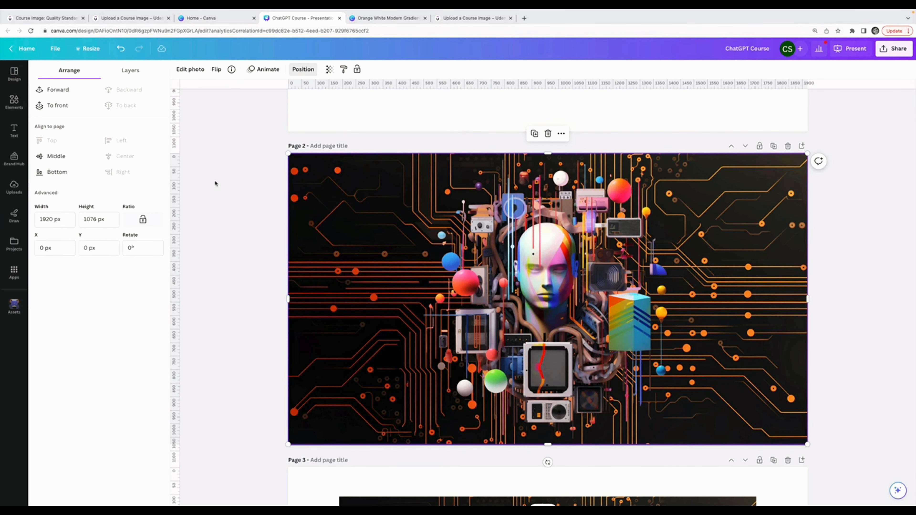
pyautogui.click(280, 268)
pyautogui.scroll(-6, 329, 293)
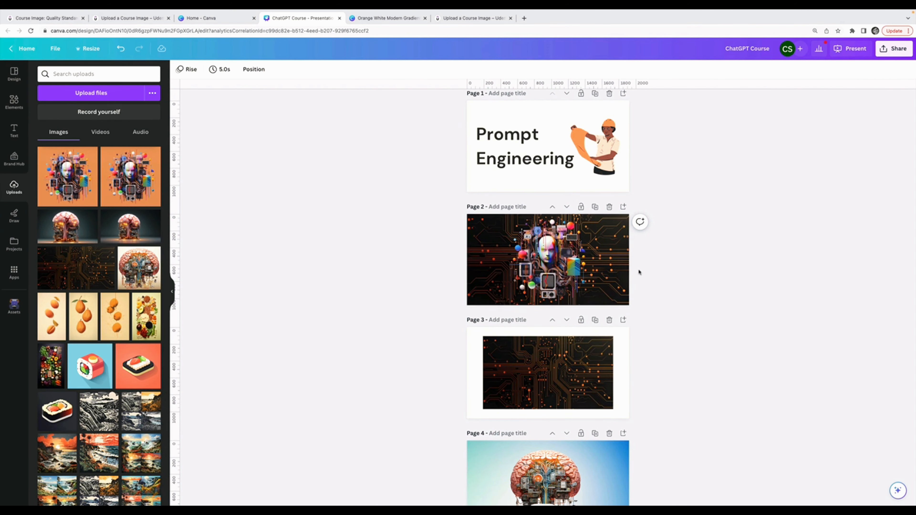
# Make the circuit-board background on page 2 slightly more transparent so that it looks dimmer behind the head.
pyautogui.click(498, 244)
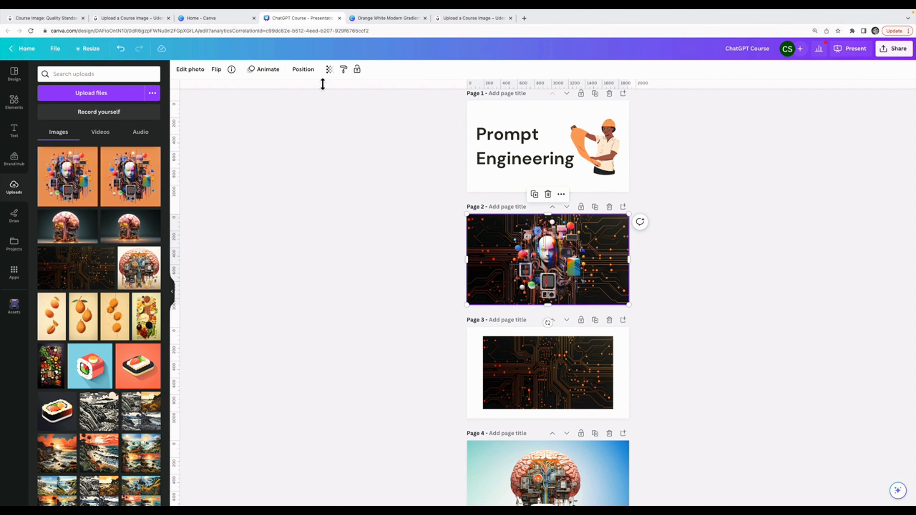
pyautogui.click(330, 71)
pyautogui.moveTo(326, 101)
pyautogui.mouseDown()
pyautogui.moveTo(261, 100)
pyautogui.moveTo(312, 105)
pyautogui.mouseUp()
pyautogui.click(411, 224)
pyautogui.scroll(5, 601, 312)
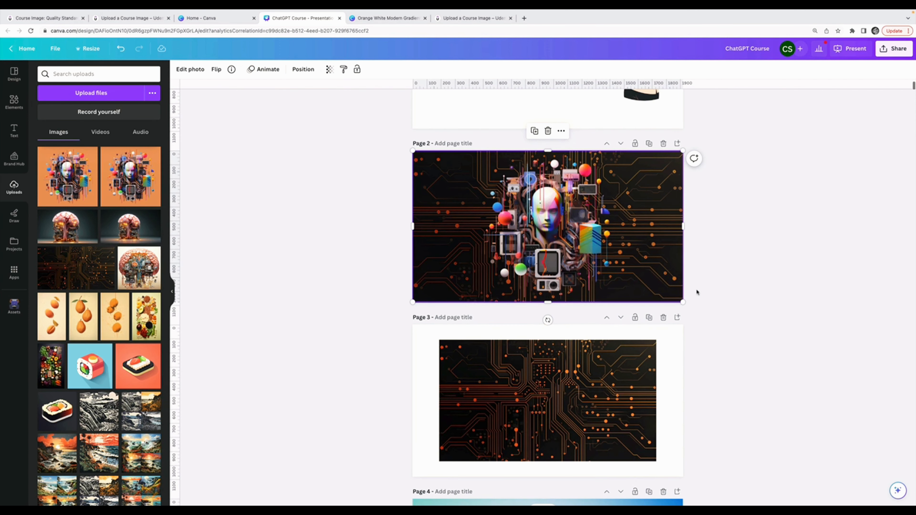
pyautogui.click(728, 224)
# Examine page 2's composition of the head over the circuit board, both close up and alongside the neighbouring pages.
pyautogui.scroll(5, 727, 224)
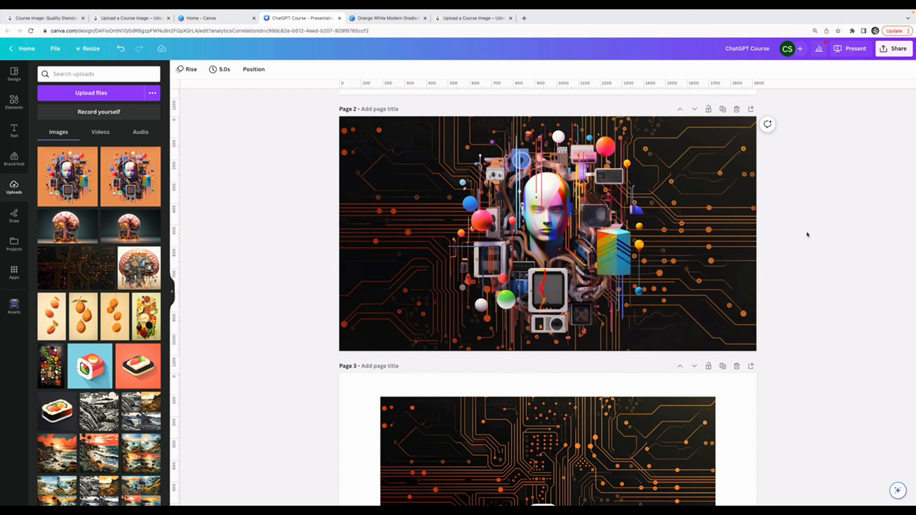
pyautogui.scroll(1, 805, 231)
pyautogui.scroll(2, 738, 234)
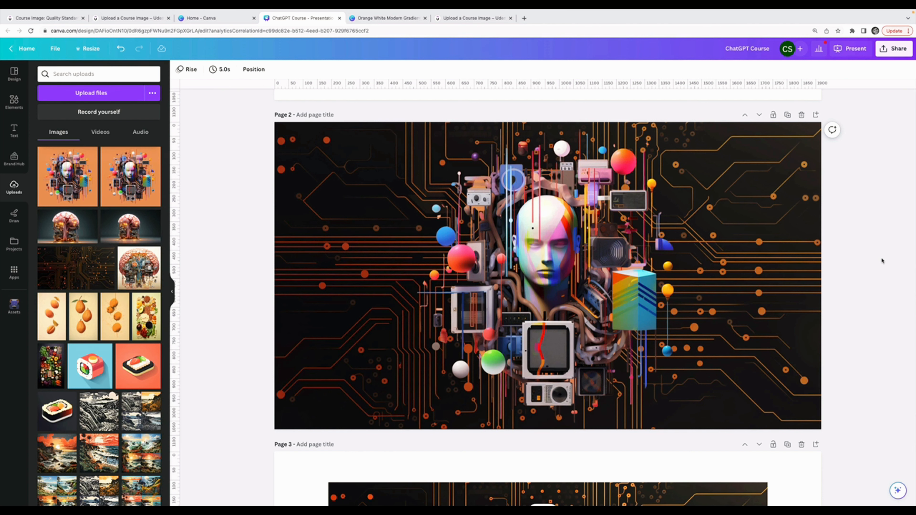
pyautogui.moveTo(641, 258)
pyautogui.mouseDown()
pyautogui.moveTo(629, 254)
pyautogui.moveTo(641, 255)
pyautogui.mouseUp()
pyautogui.scroll(-5, 643, 256)
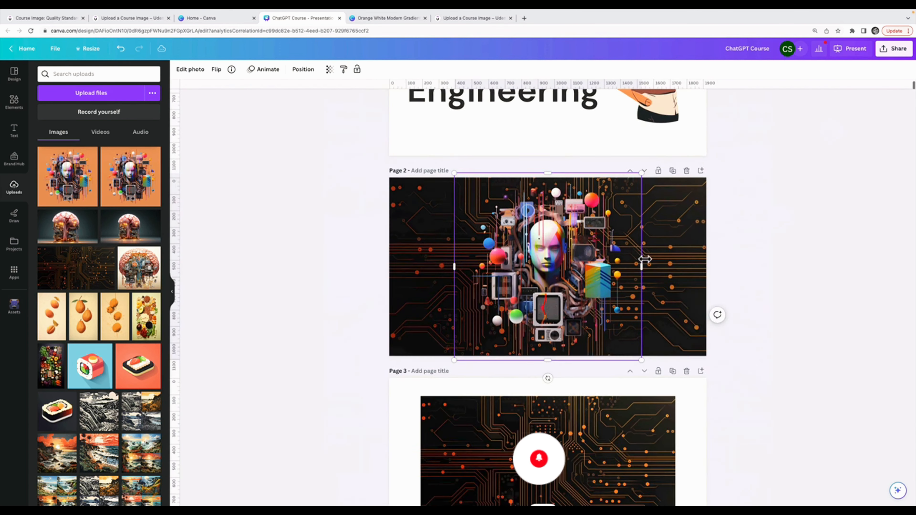
pyautogui.click(770, 280)
pyautogui.scroll(-5, 591, 244)
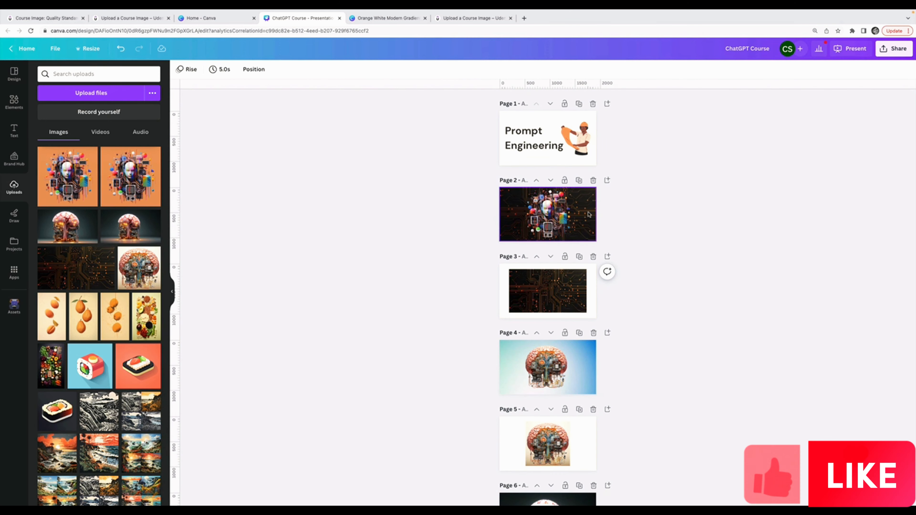
pyautogui.scroll(2, 687, 228)
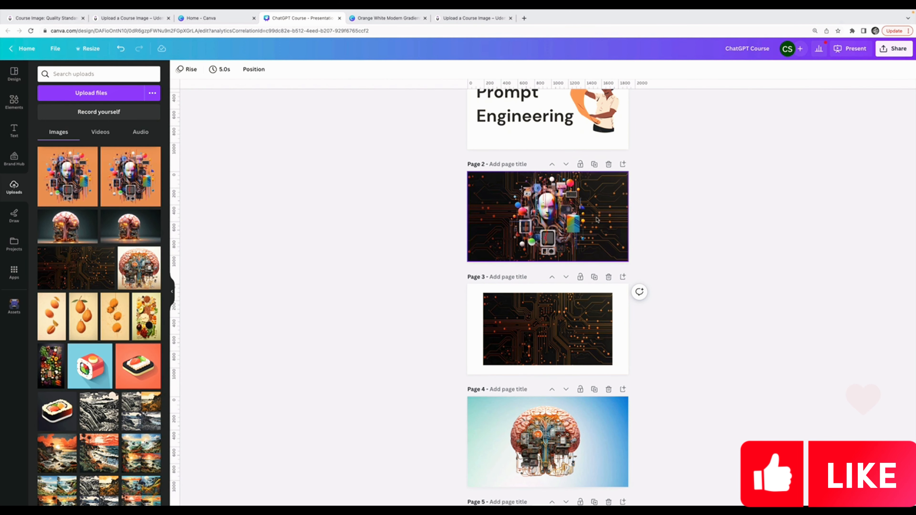
pyautogui.scroll(3, 607, 209)
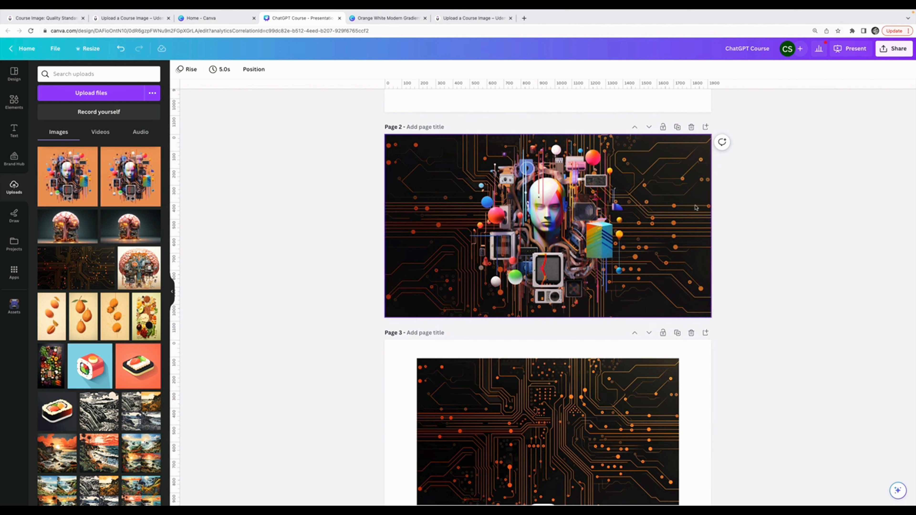